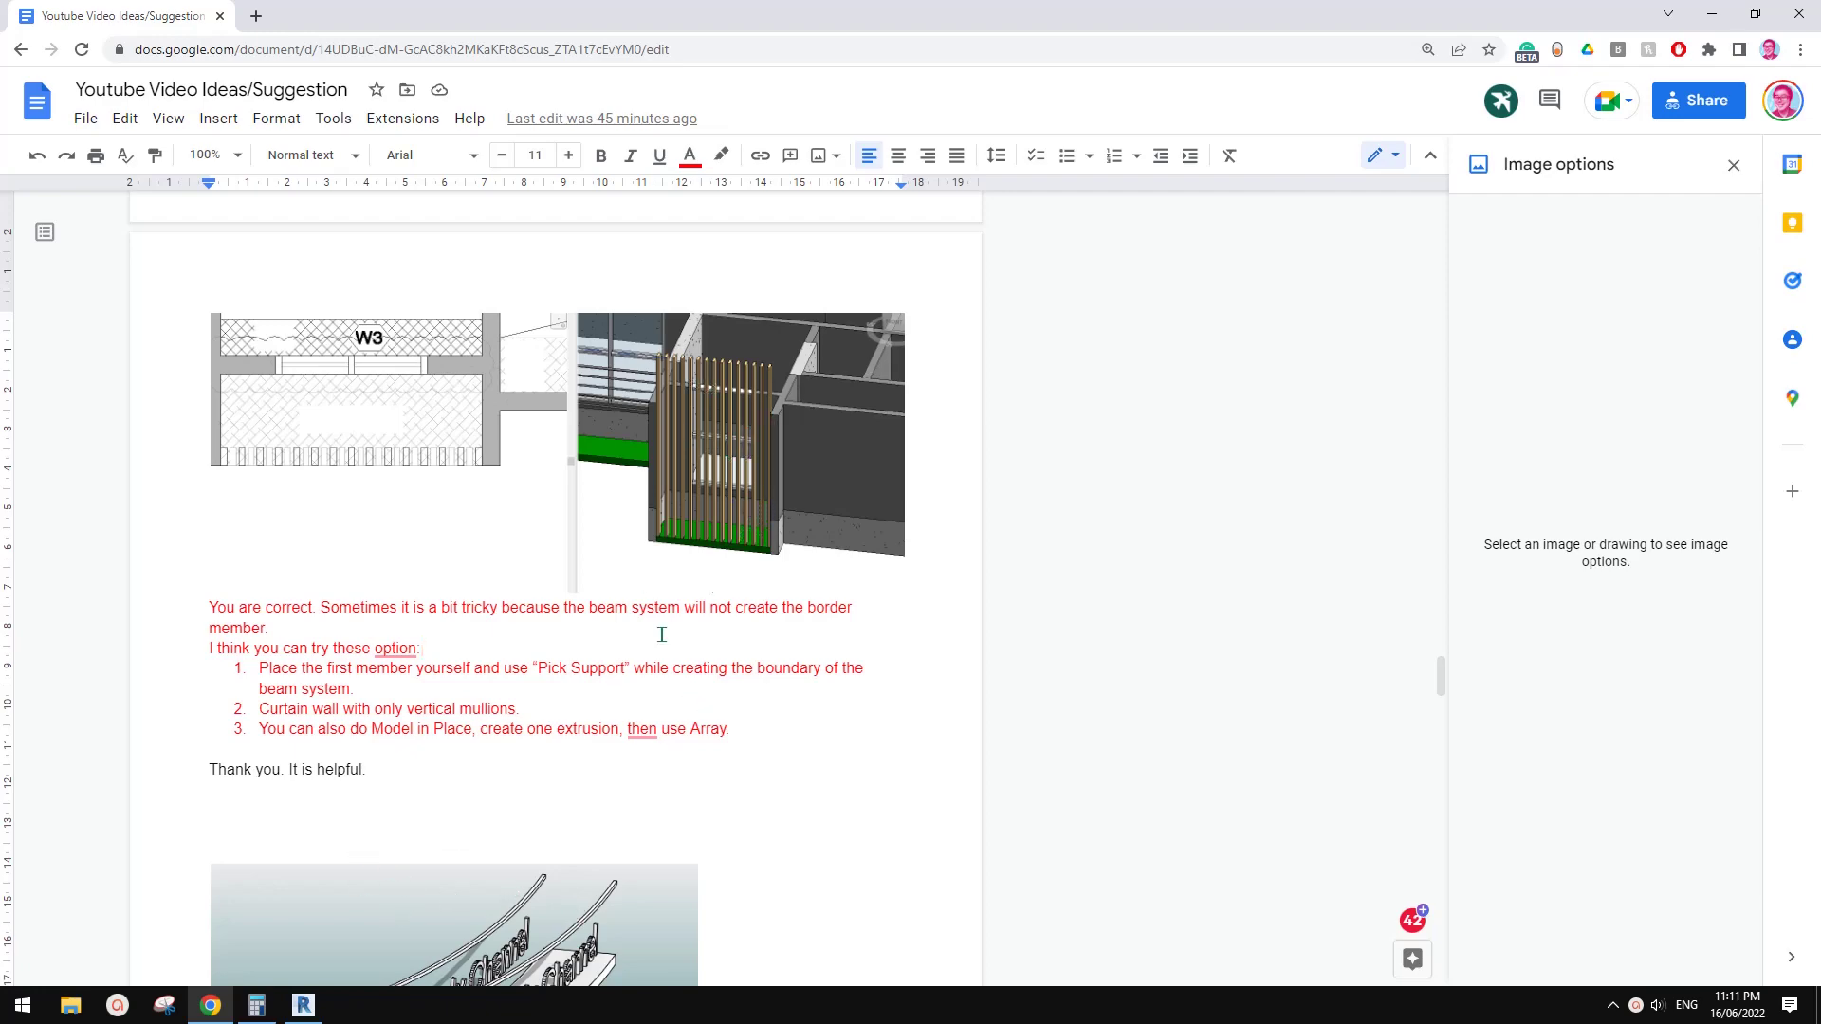
- Switch to Revit and examine the curtain wall, arrayed and family-based vertical louvre screens in Project2's 3D view
left_click(321, 1005)
middle_click_drag(1084, 734, 979, 749, "shift")
middle_click_drag(954, 496, 926, 520)
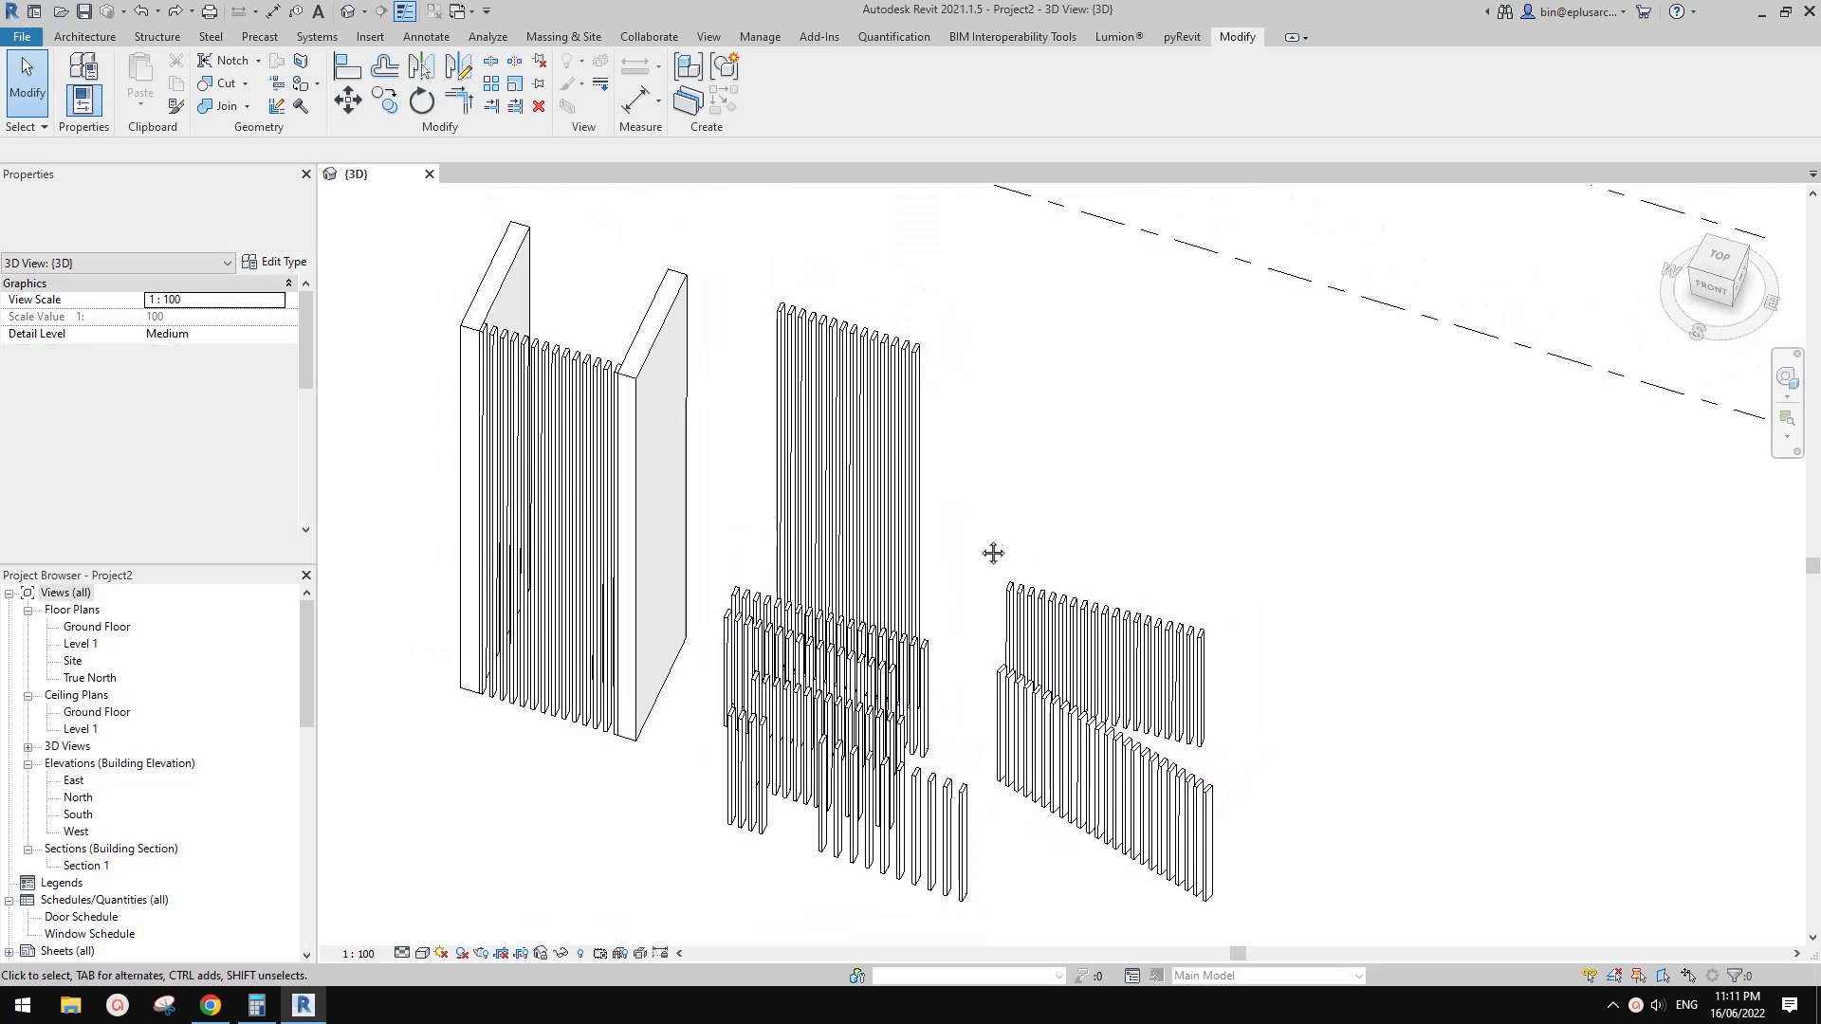
left_click(885, 406)
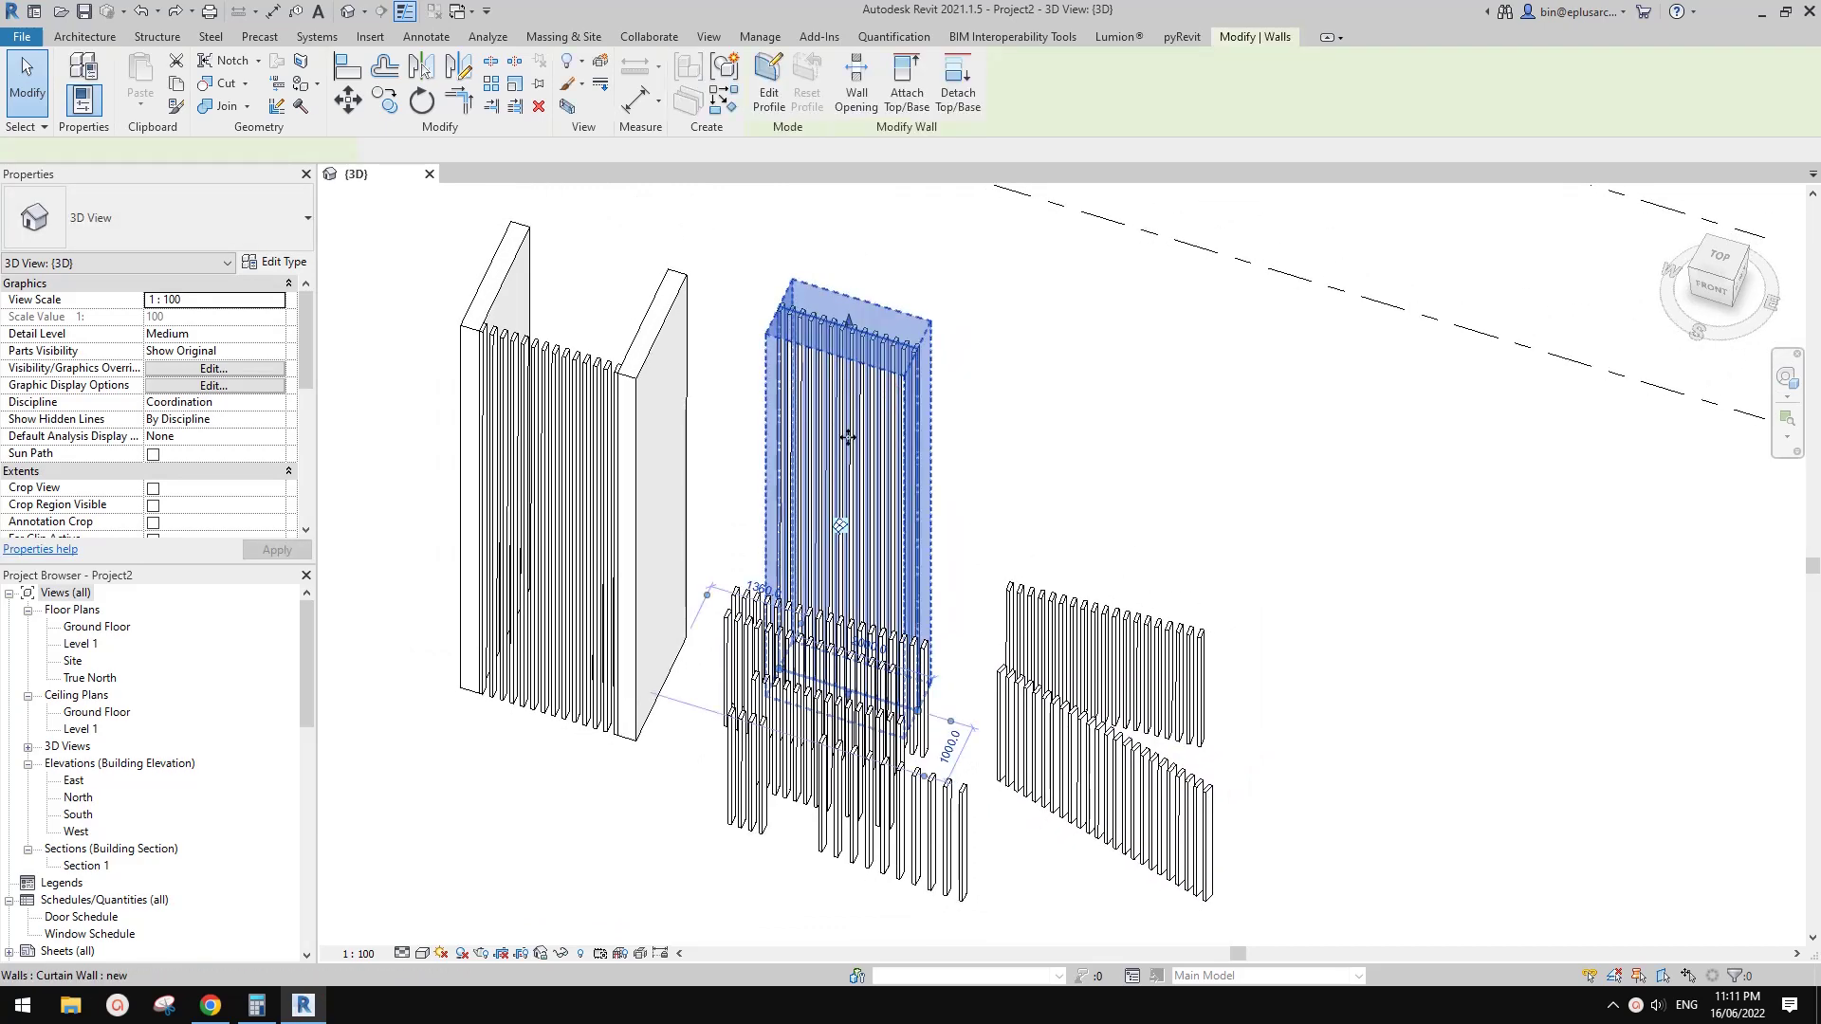
left_click(961, 458)
scroll(605, 408, "up", 2)
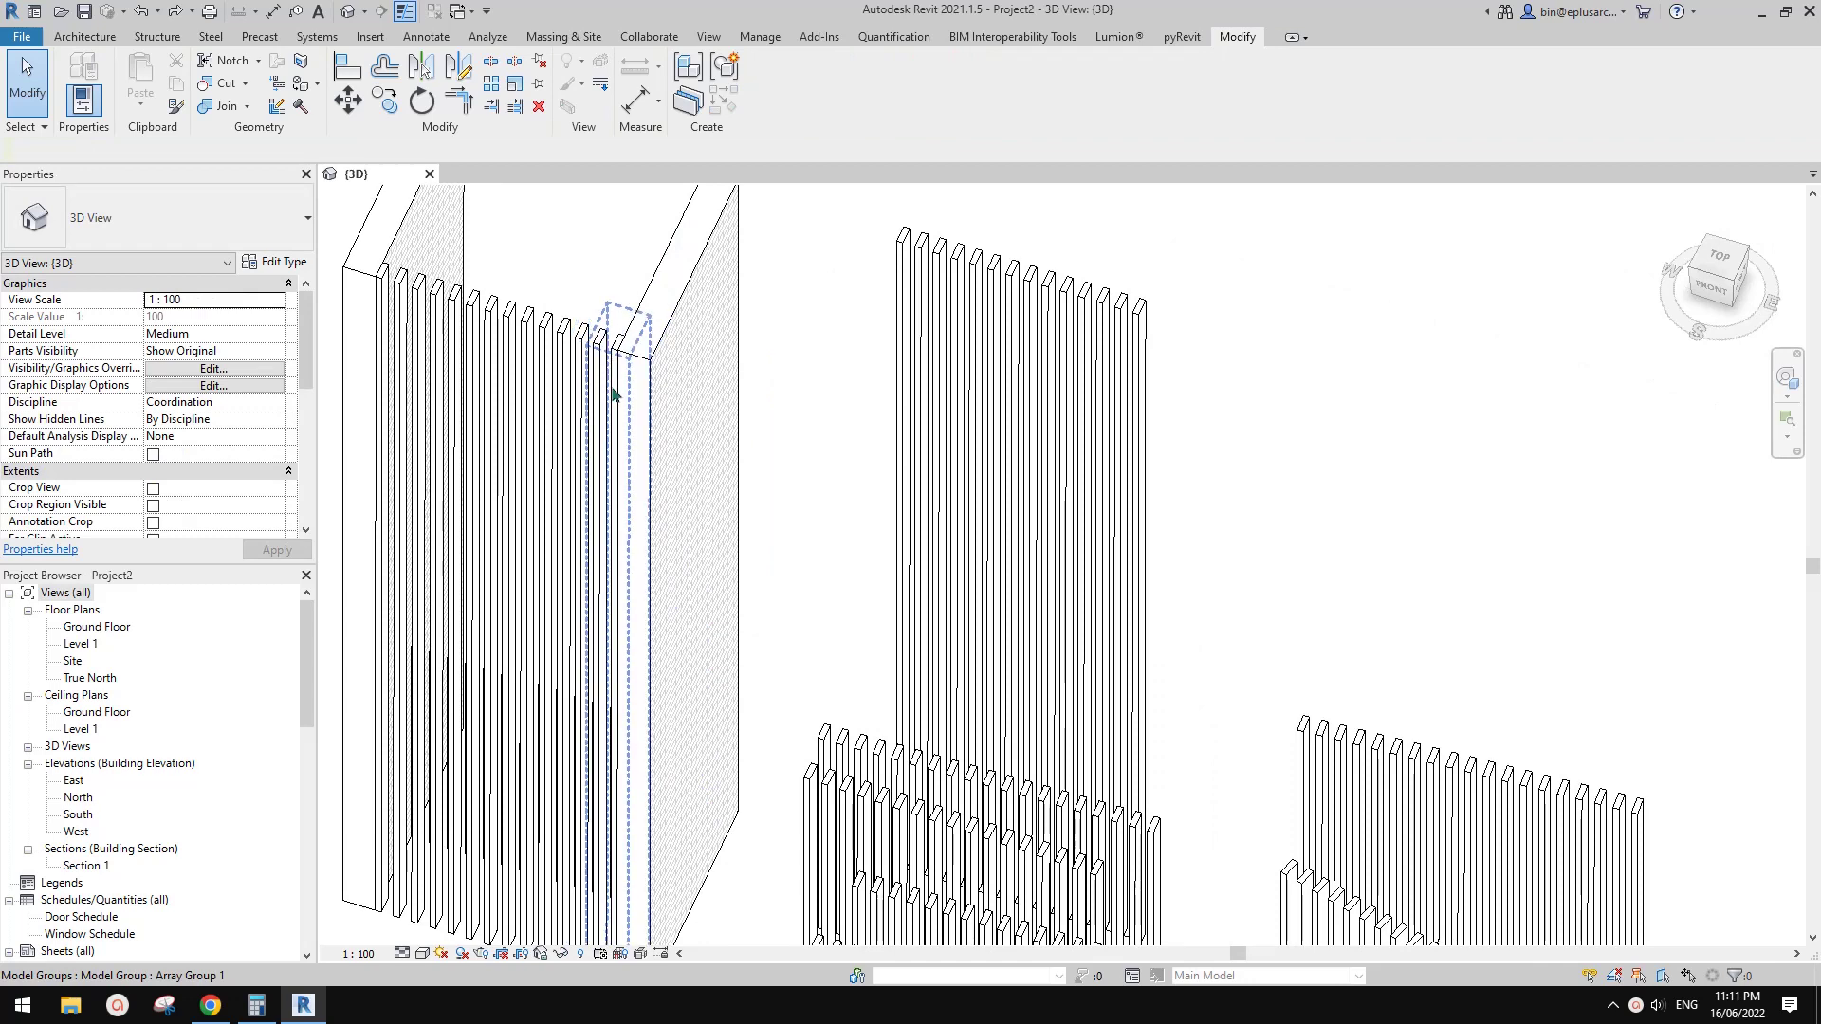
left_click(490, 343)
middle_click_drag(504, 574, 577, 499)
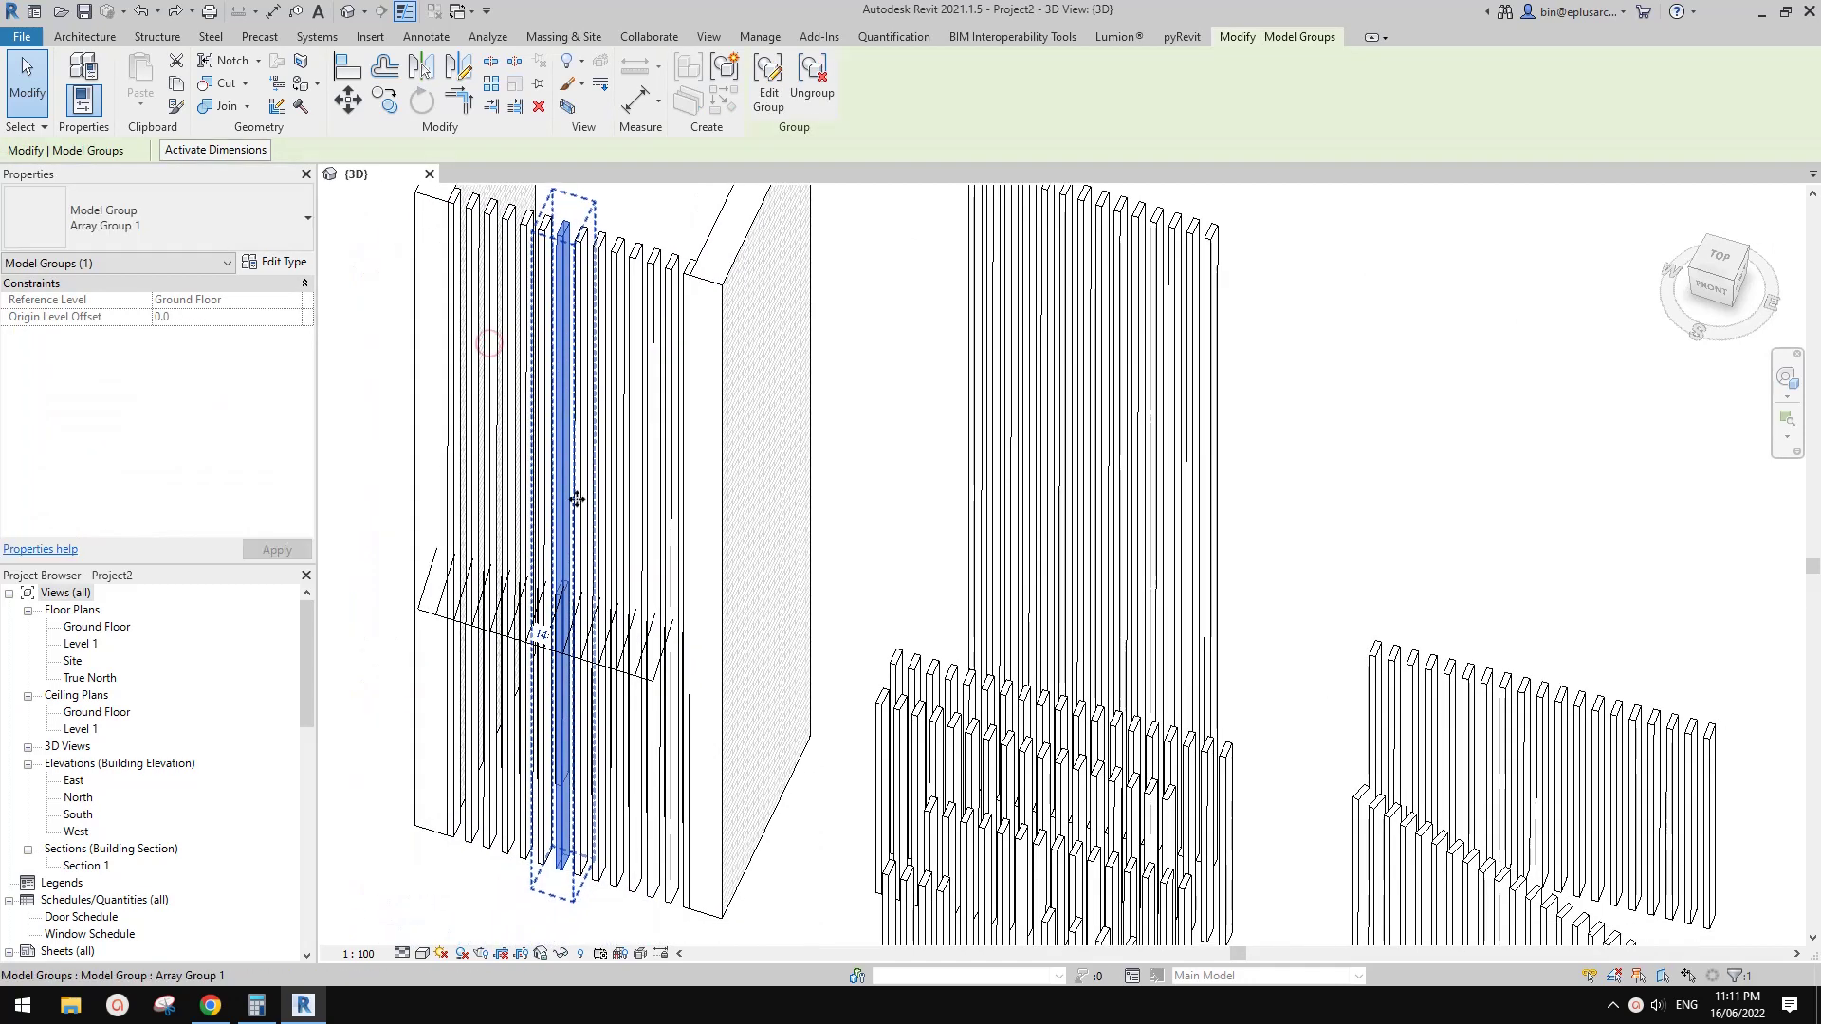
scroll(604, 853, "down", 2)
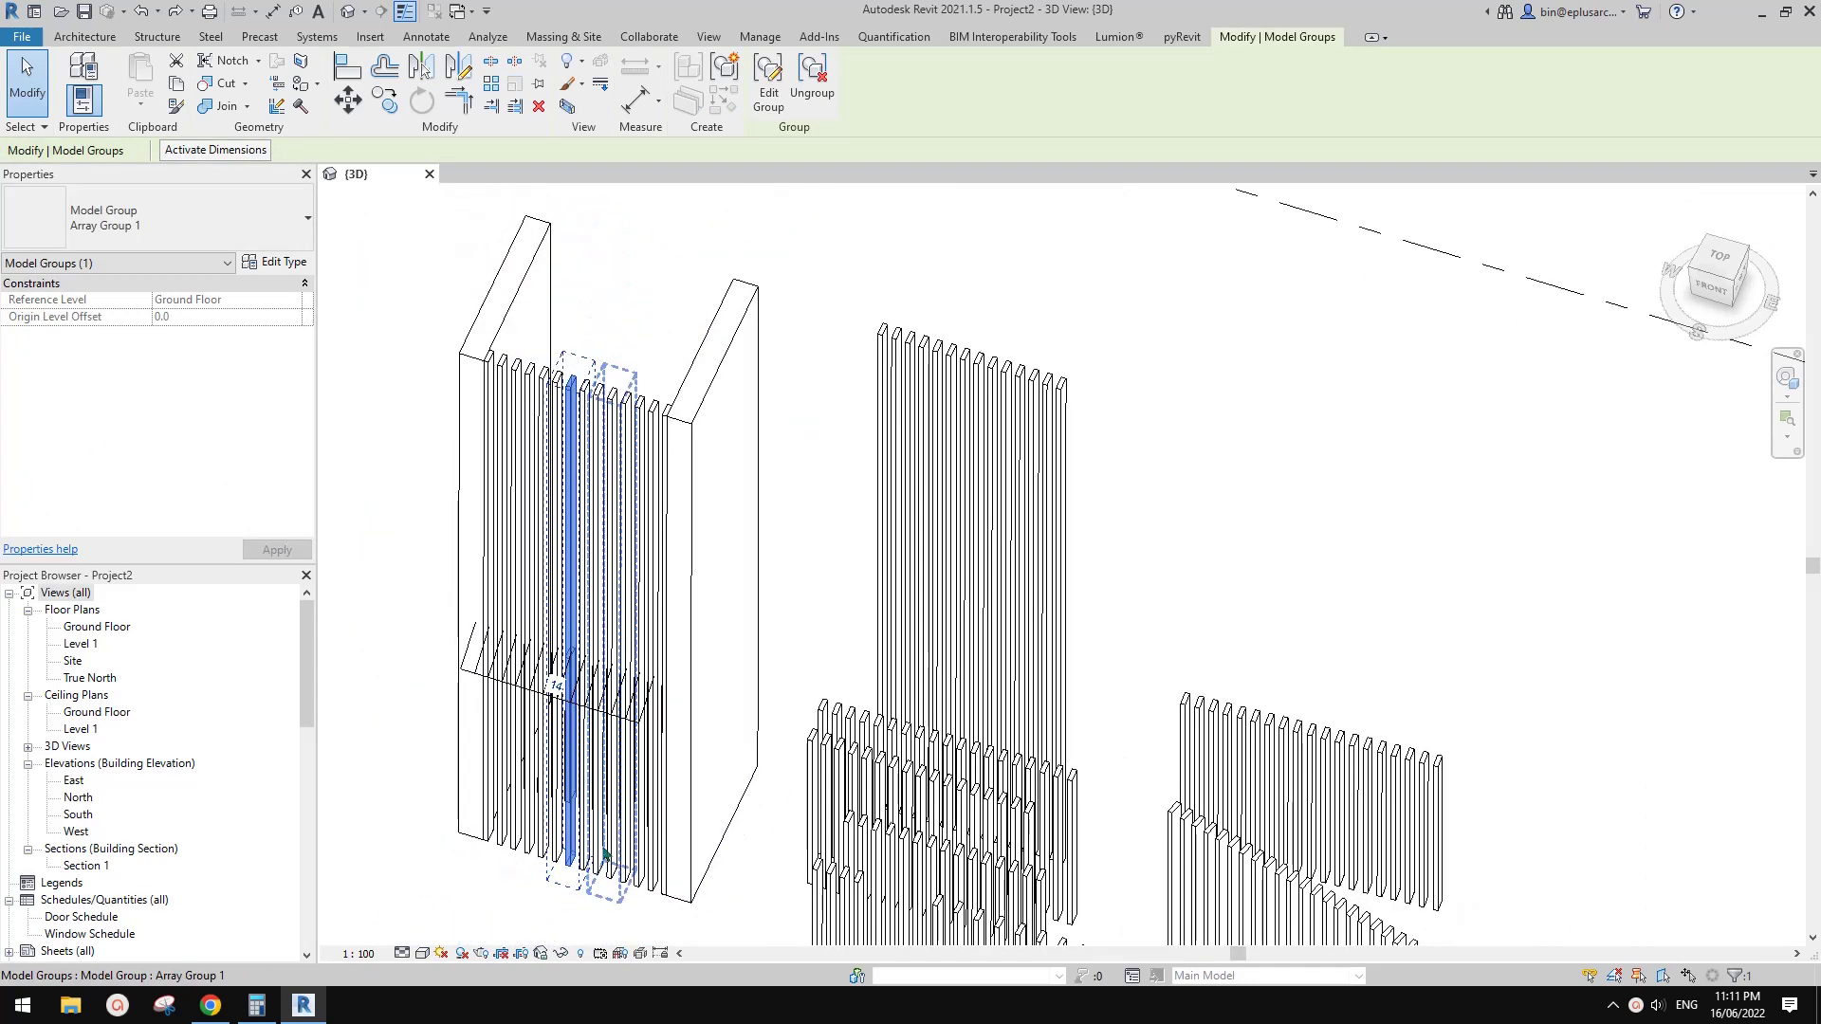
middle_click_drag(605, 854, 795, 857, "shift")
scroll(628, 427, "up", 2)
key("Escape")
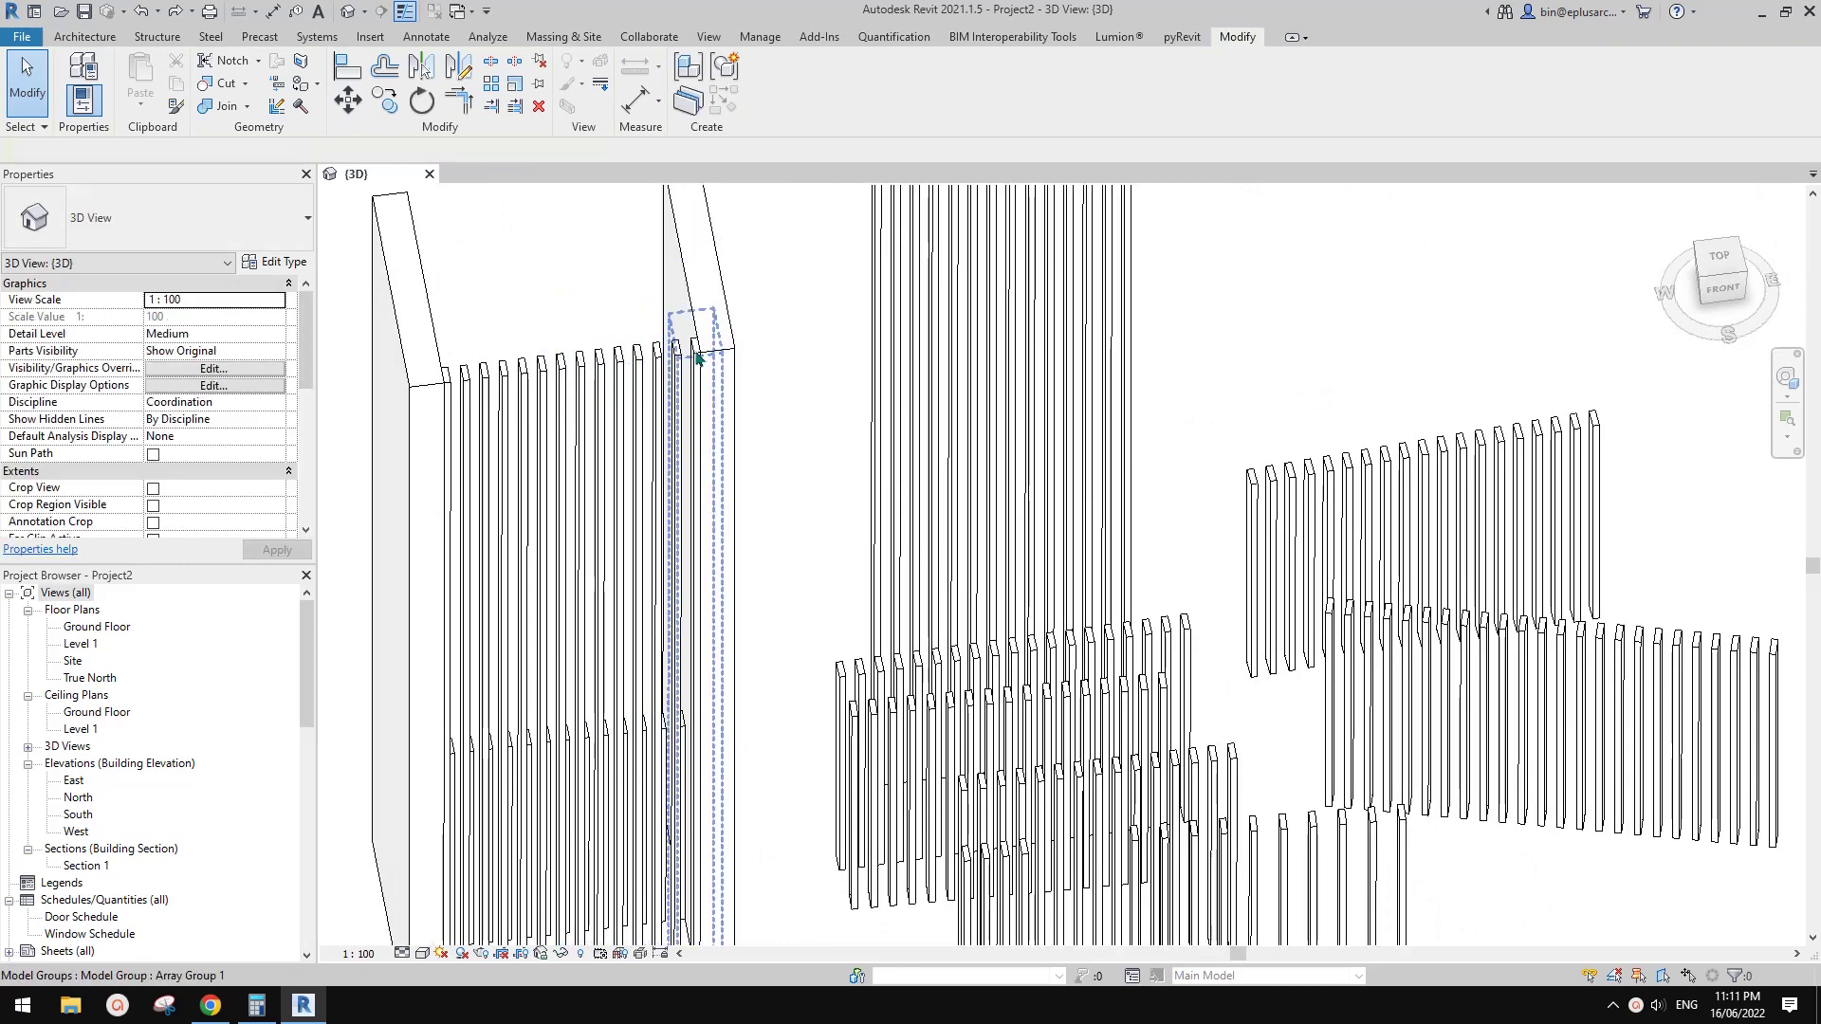
middle_click_drag(550, 360, 852, 746, "shift")
left_click(642, 445)
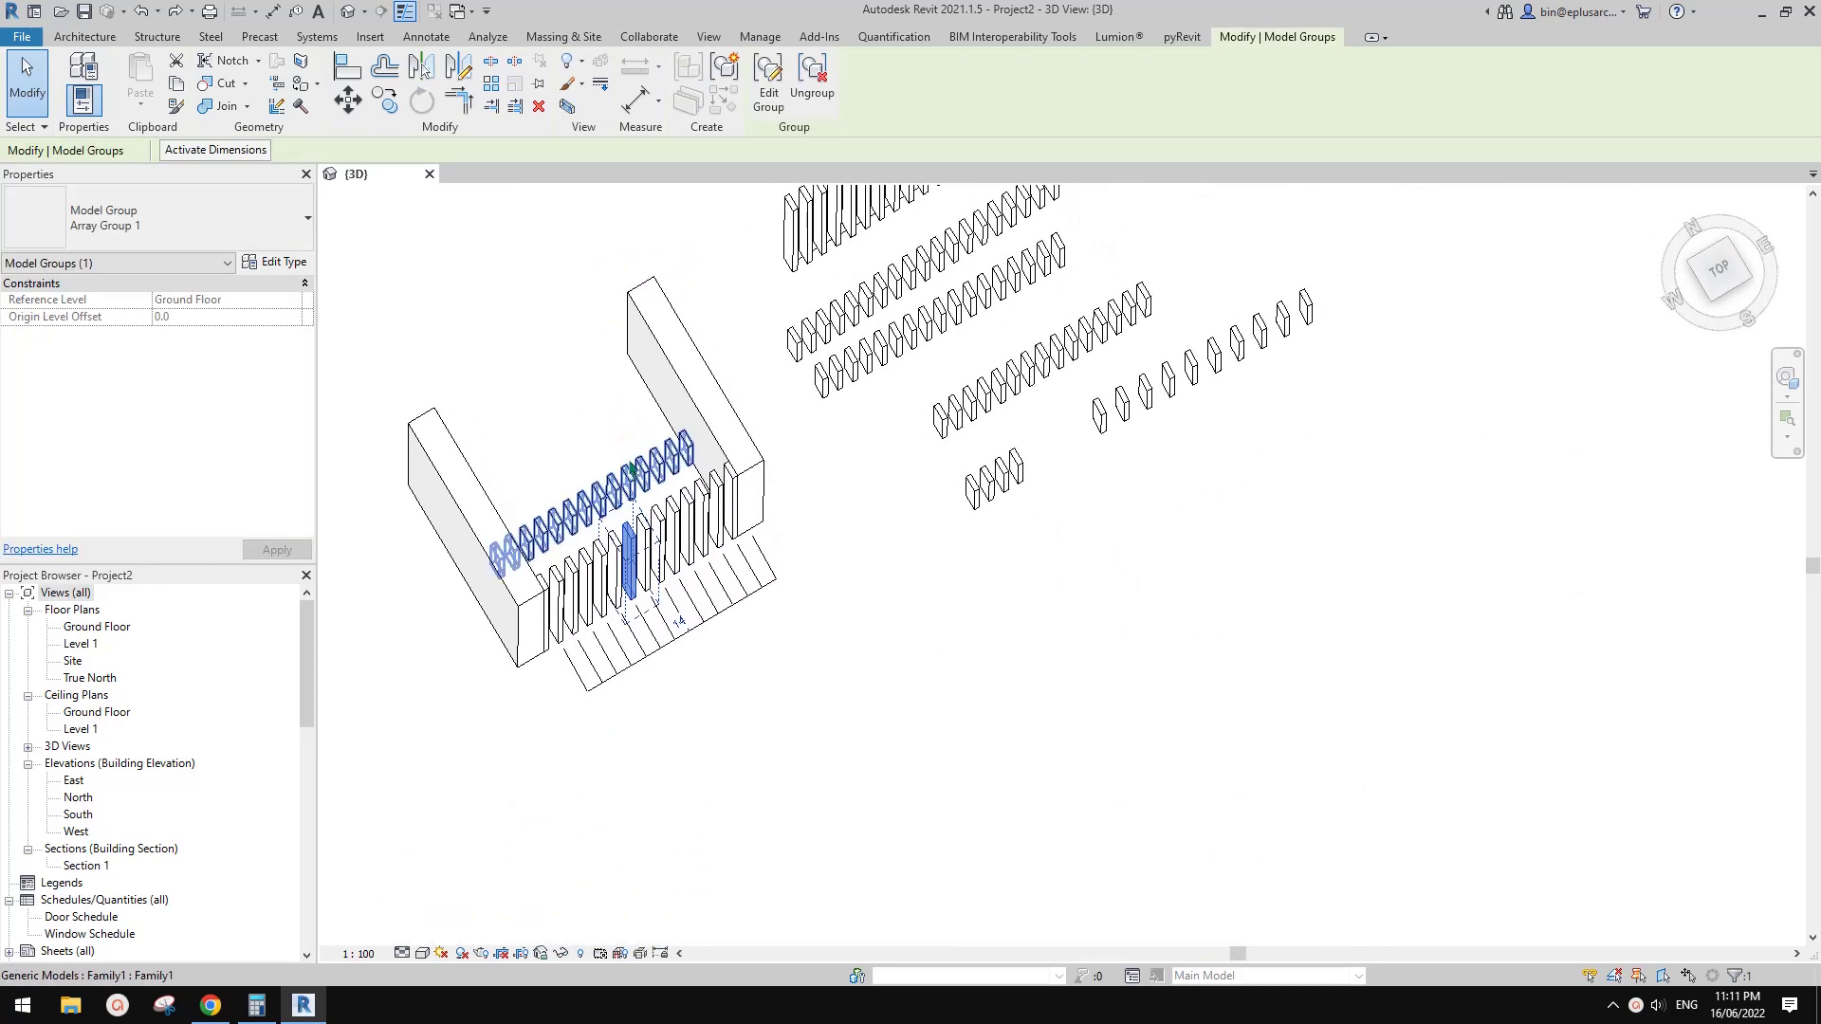
left_click(639, 476)
middle_click_drag(731, 509, 599, 459, "shift")
key("Escape")
scroll(597, 474, "down", 1)
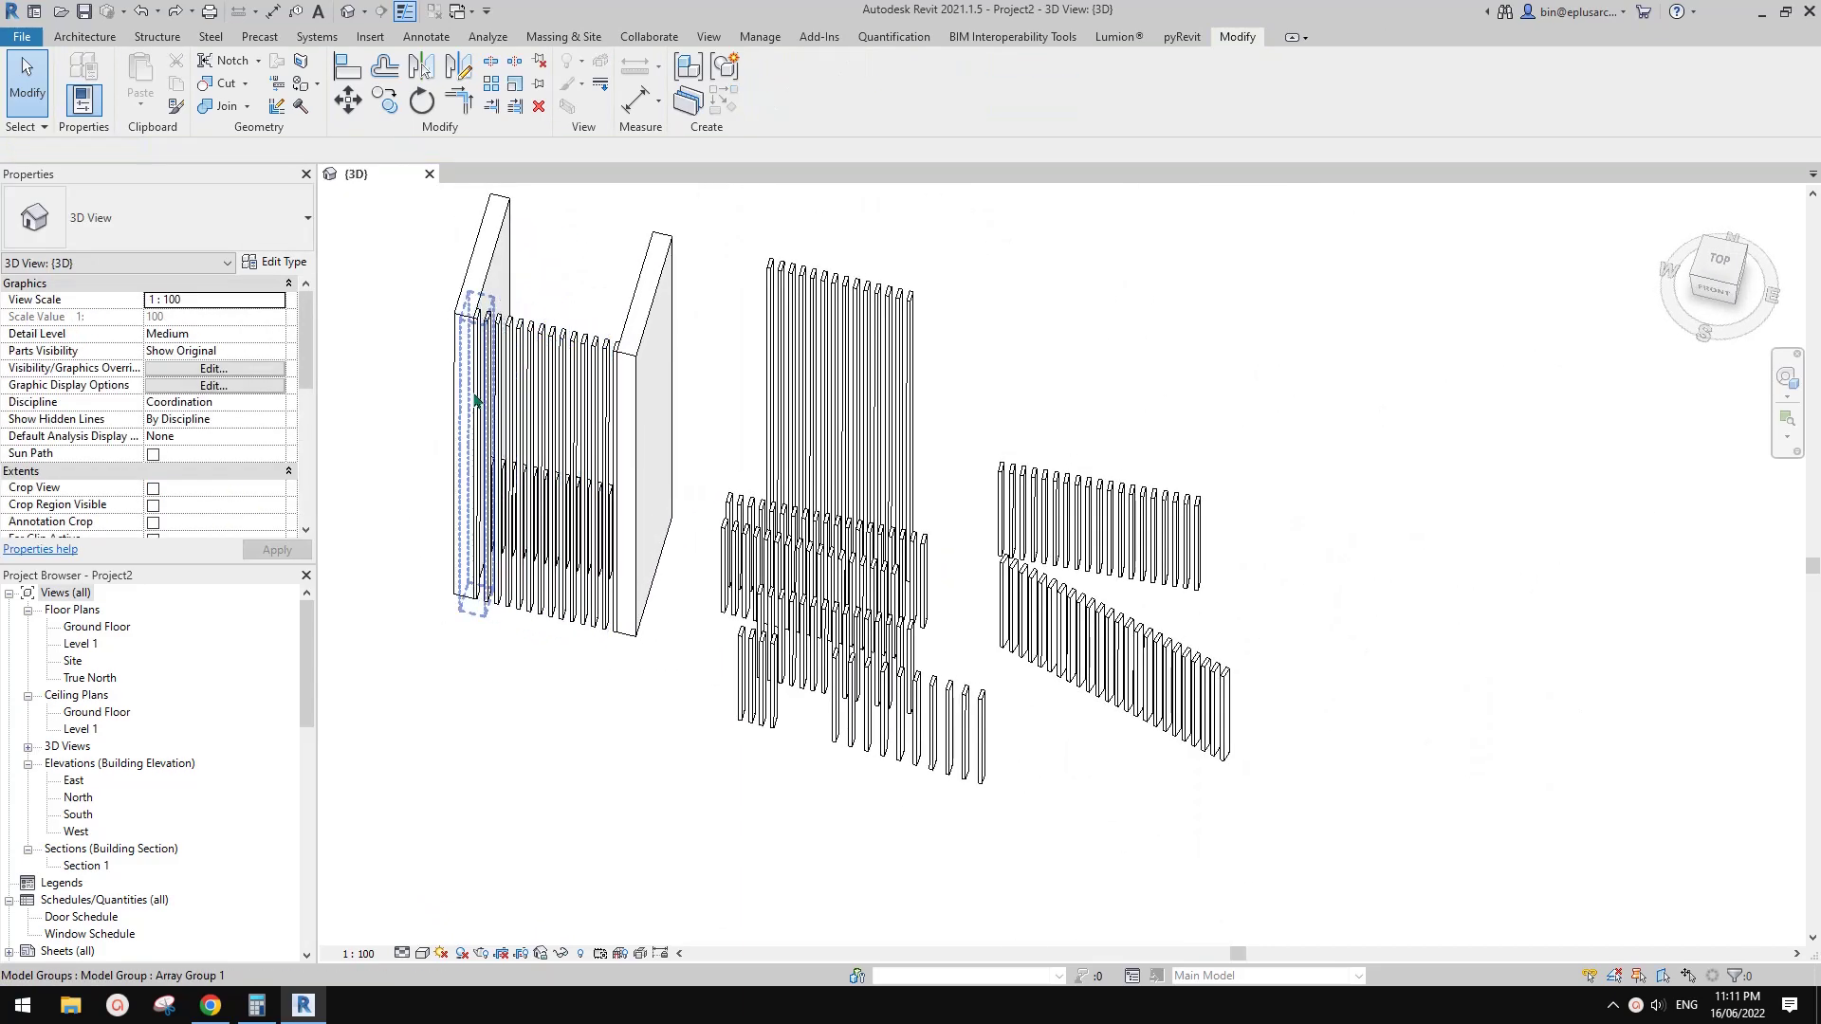
scroll(1167, 635, "up", 3)
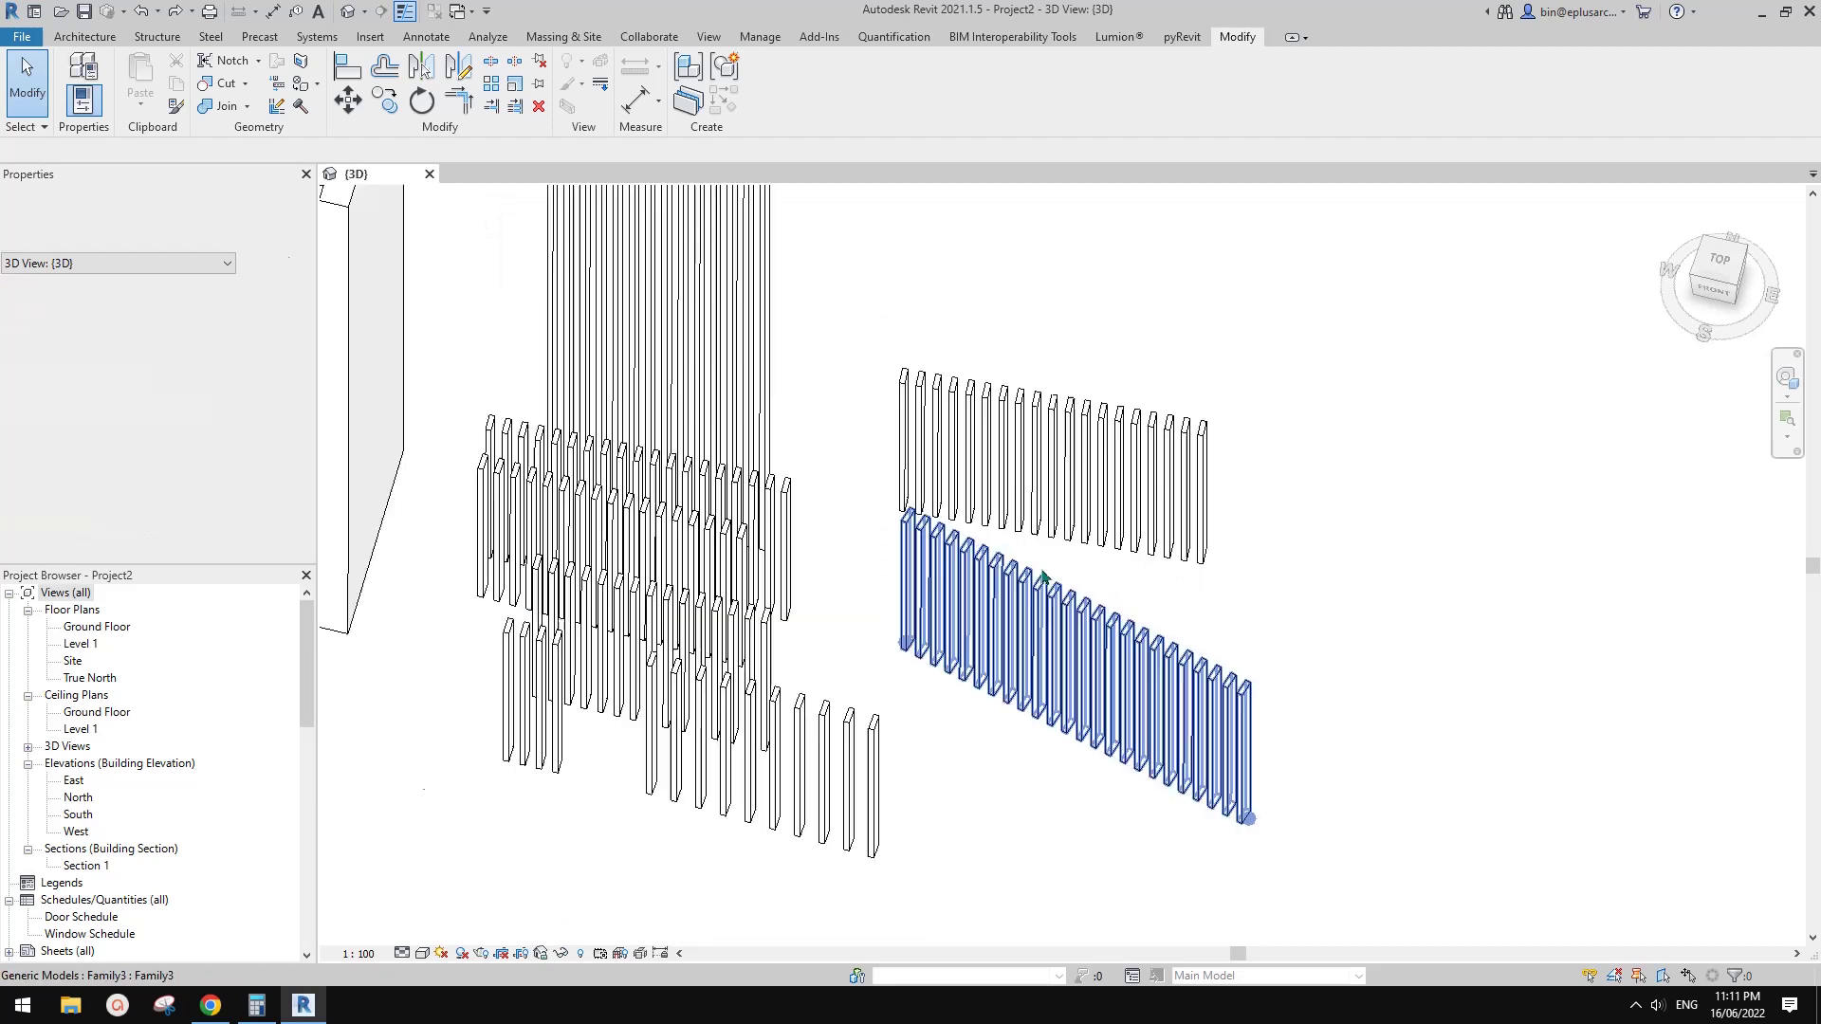
- Lengthen the straight Family3 louvre row by moving its far-end adaptive point outward along the row
left_click(1043, 479)
middle_click_drag(1020, 505, 1040, 586, "shift")
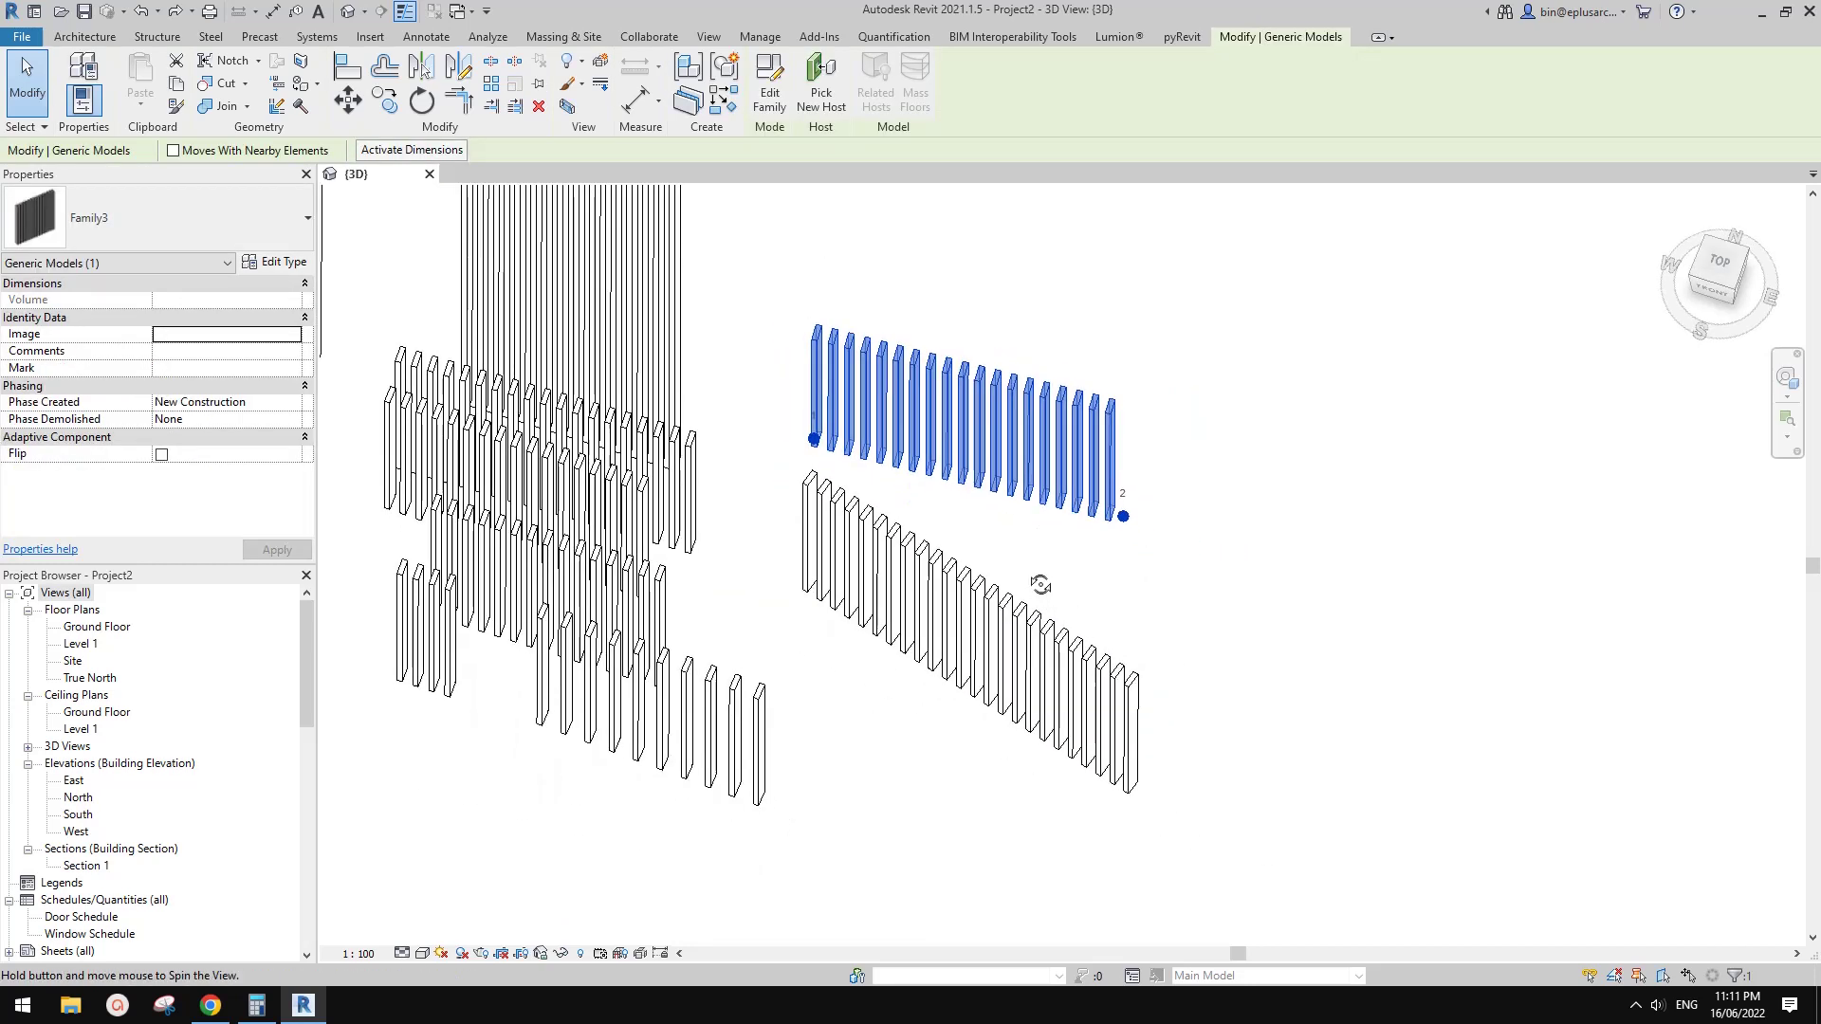
left_click(1124, 515)
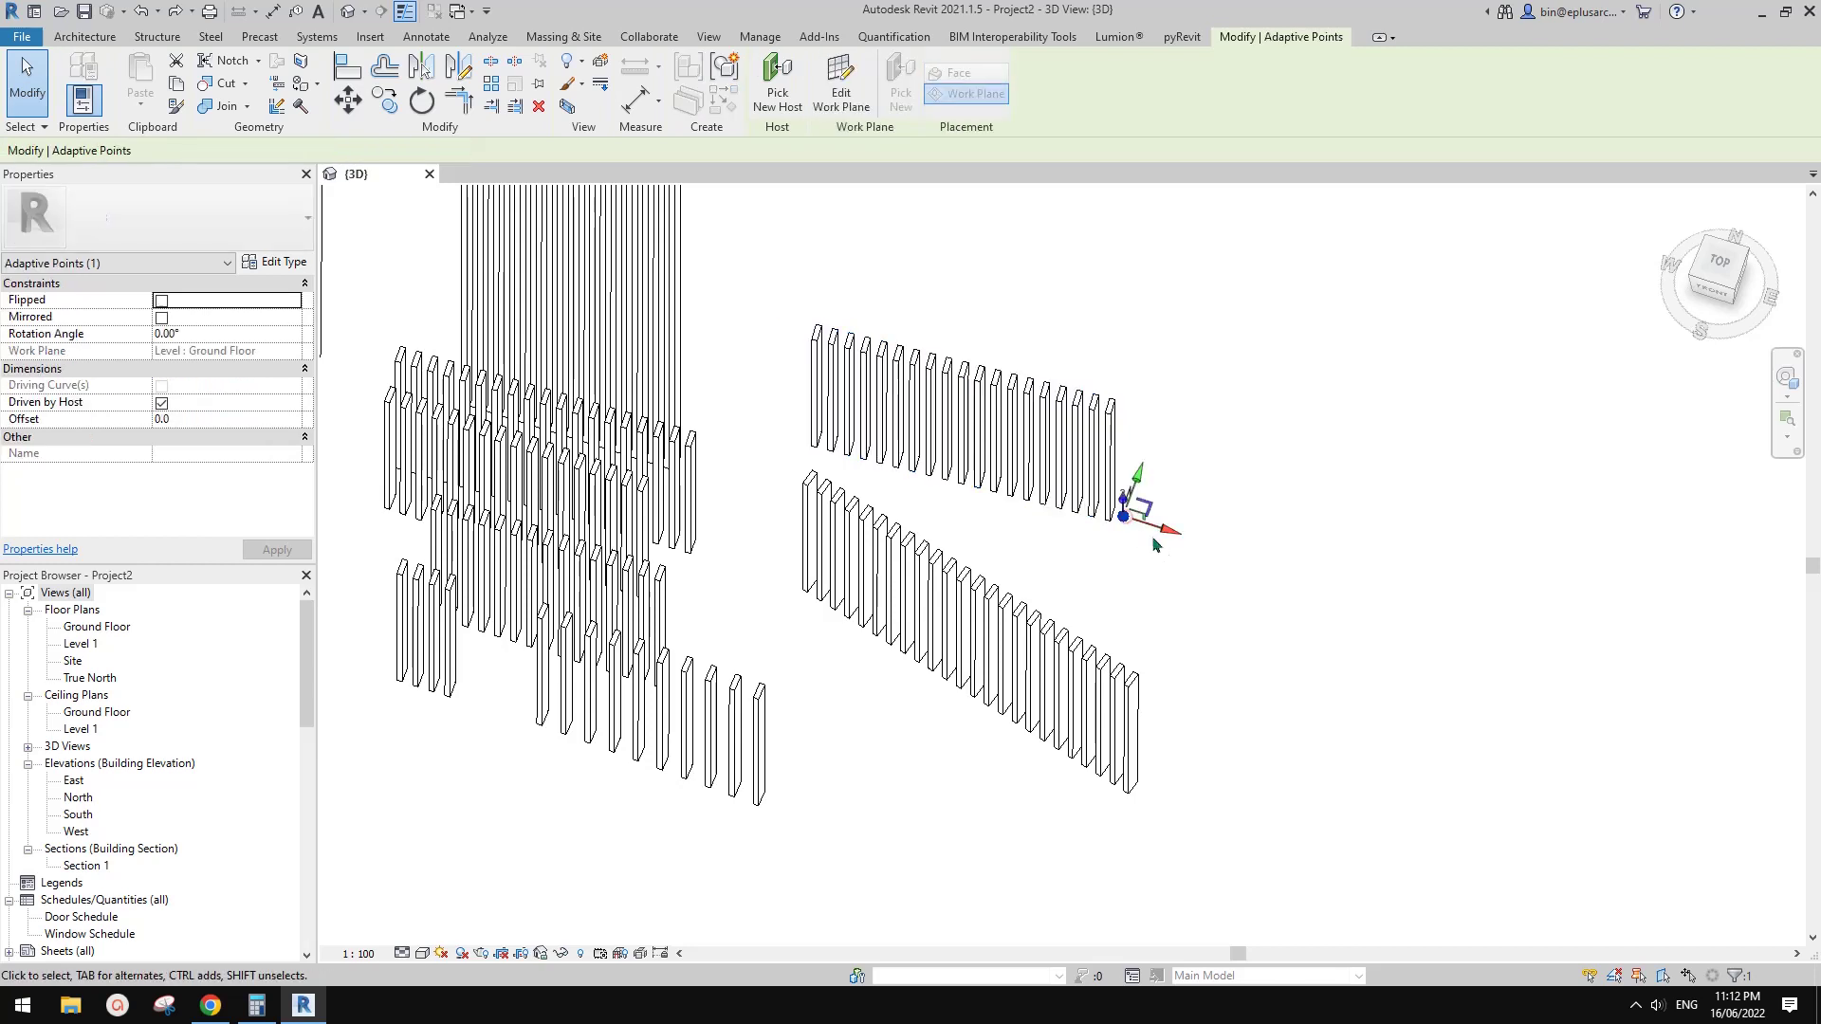
left_click_drag(1170, 531, 1386, 595)
middle_click_drag(777, 608, 898, 504)
left_click(897, 503)
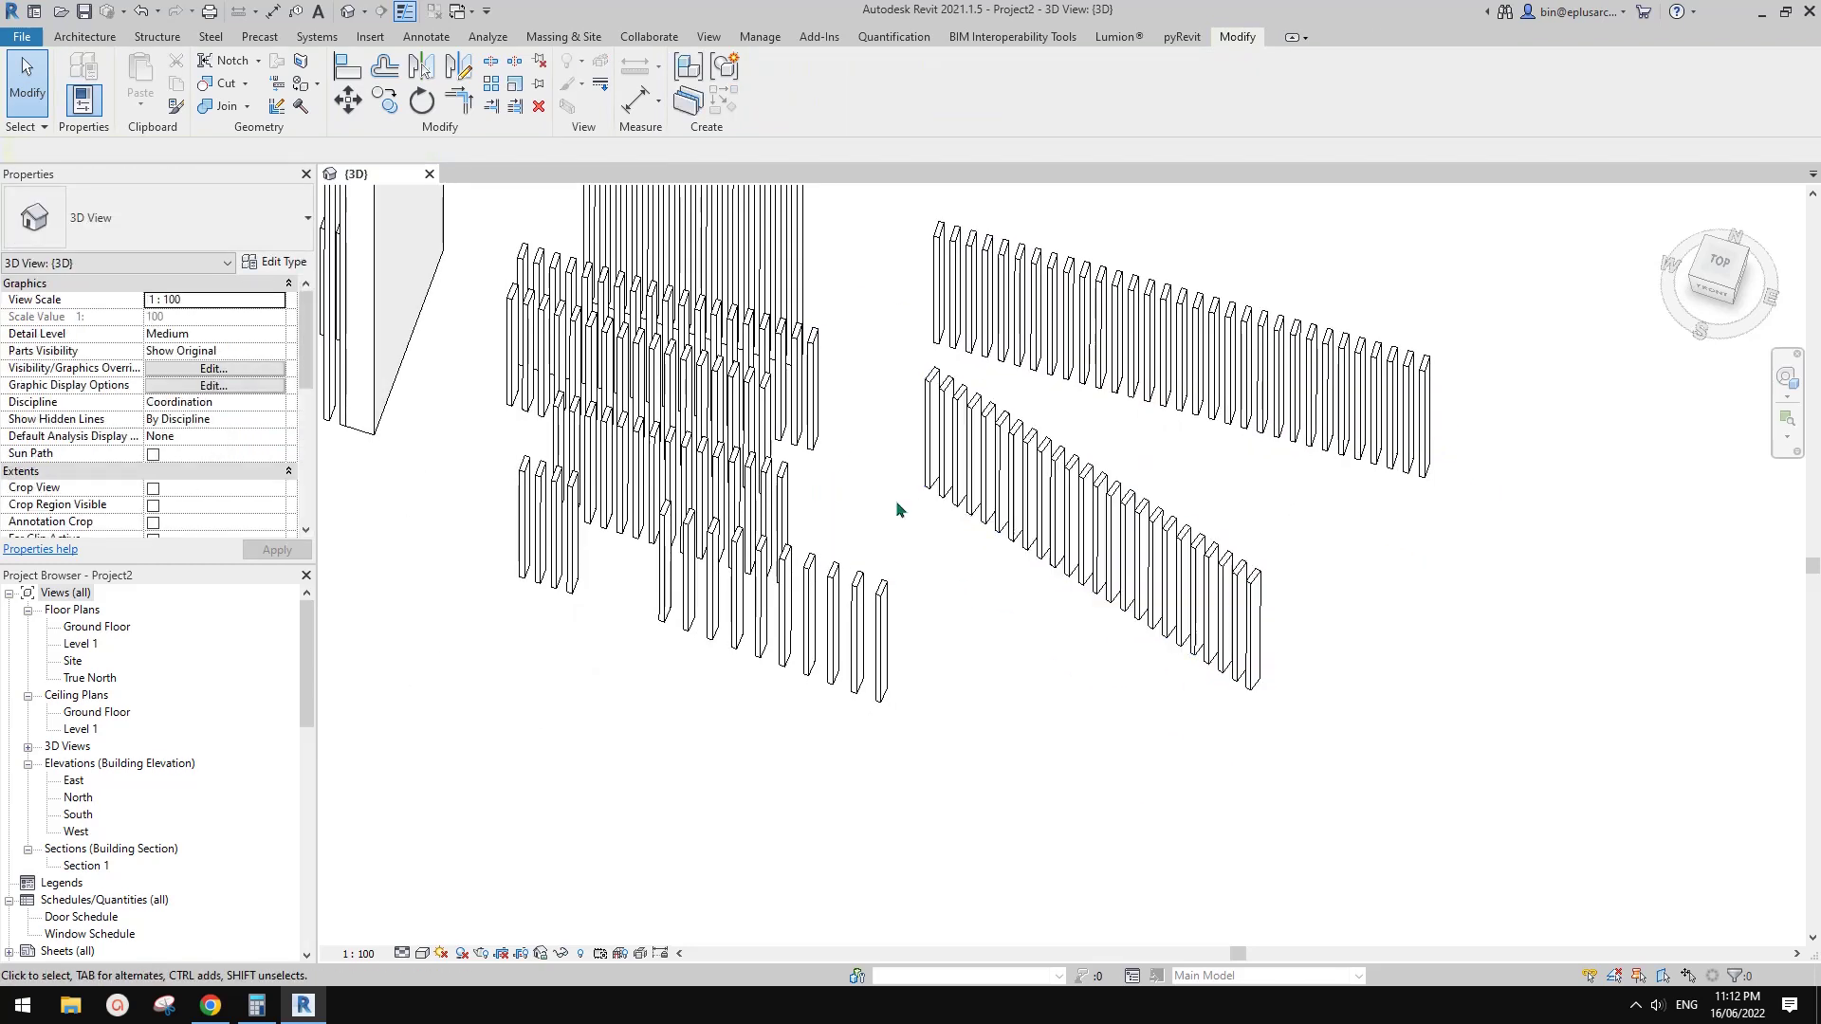
- Stretch the end point of the widely spaced Family1 louvre row to a length of 2600 mm
left_click(858, 631)
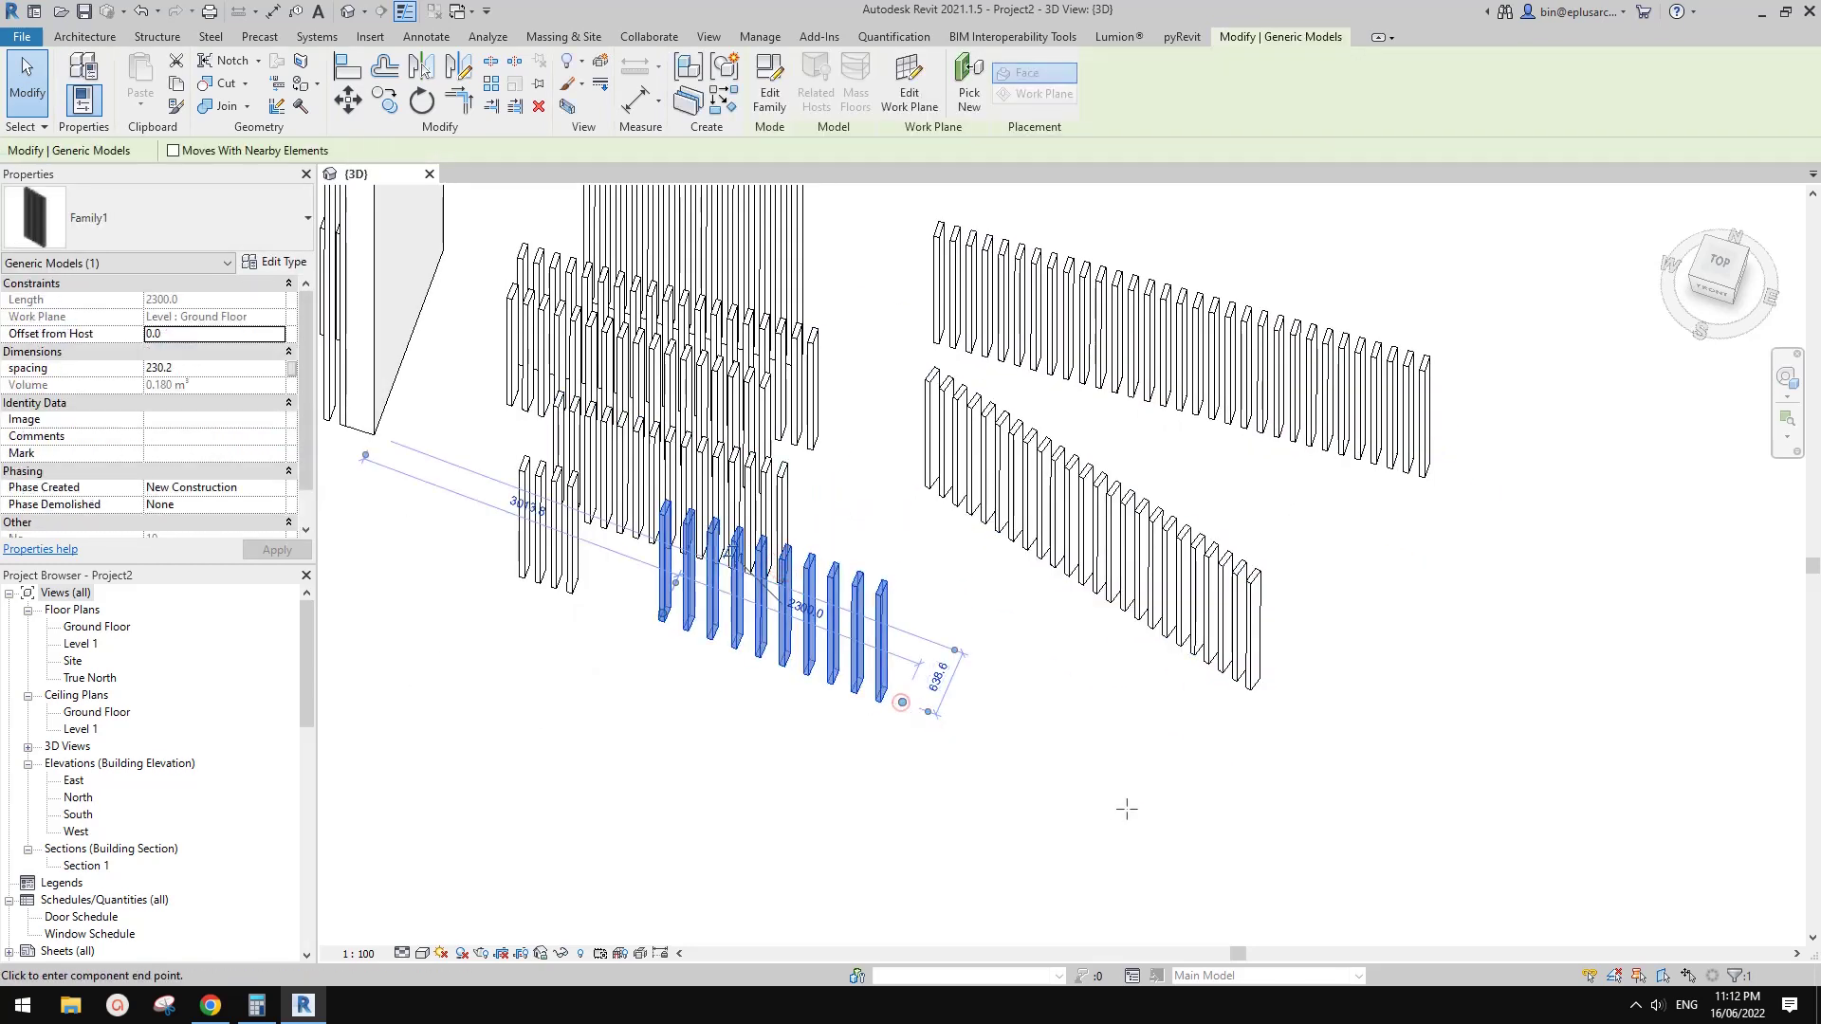
left_click_drag(902, 703, 924, 735)
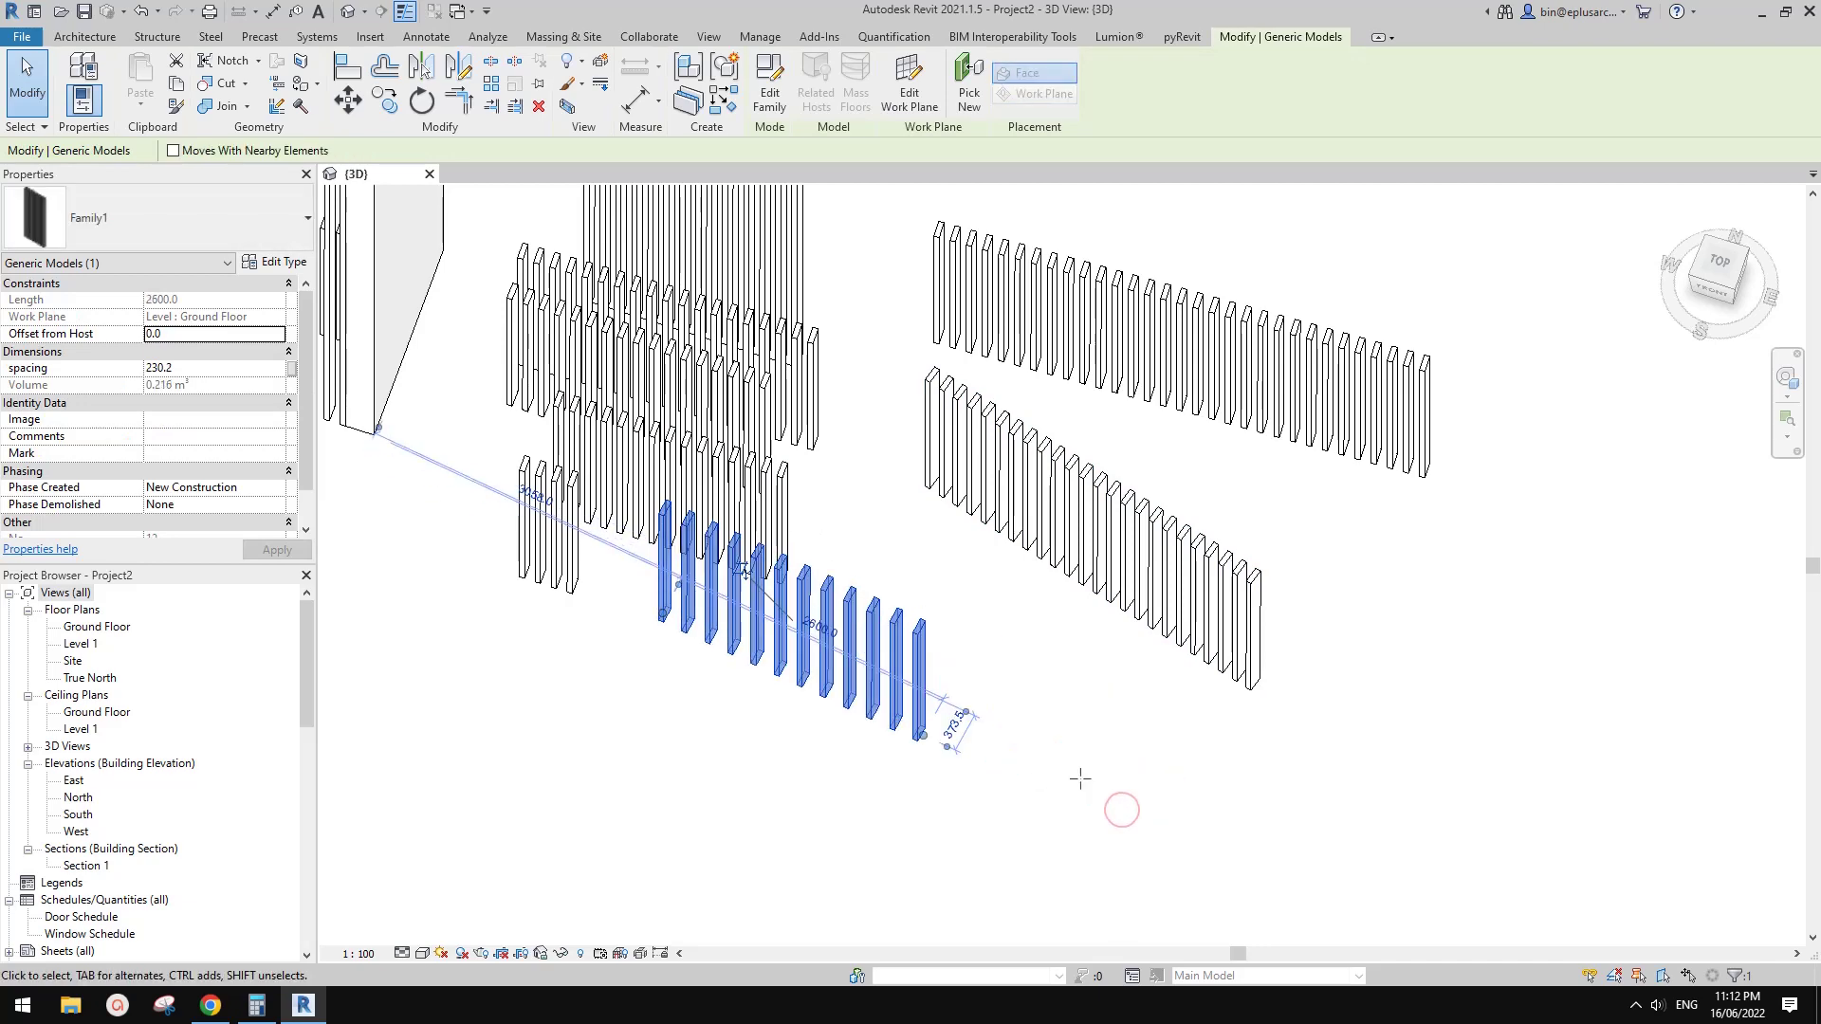
middle_click_drag(1081, 779, 654, 408, "shift")
- Close Project2 without saving its changes and create a new Revit model
left_click(430, 174)
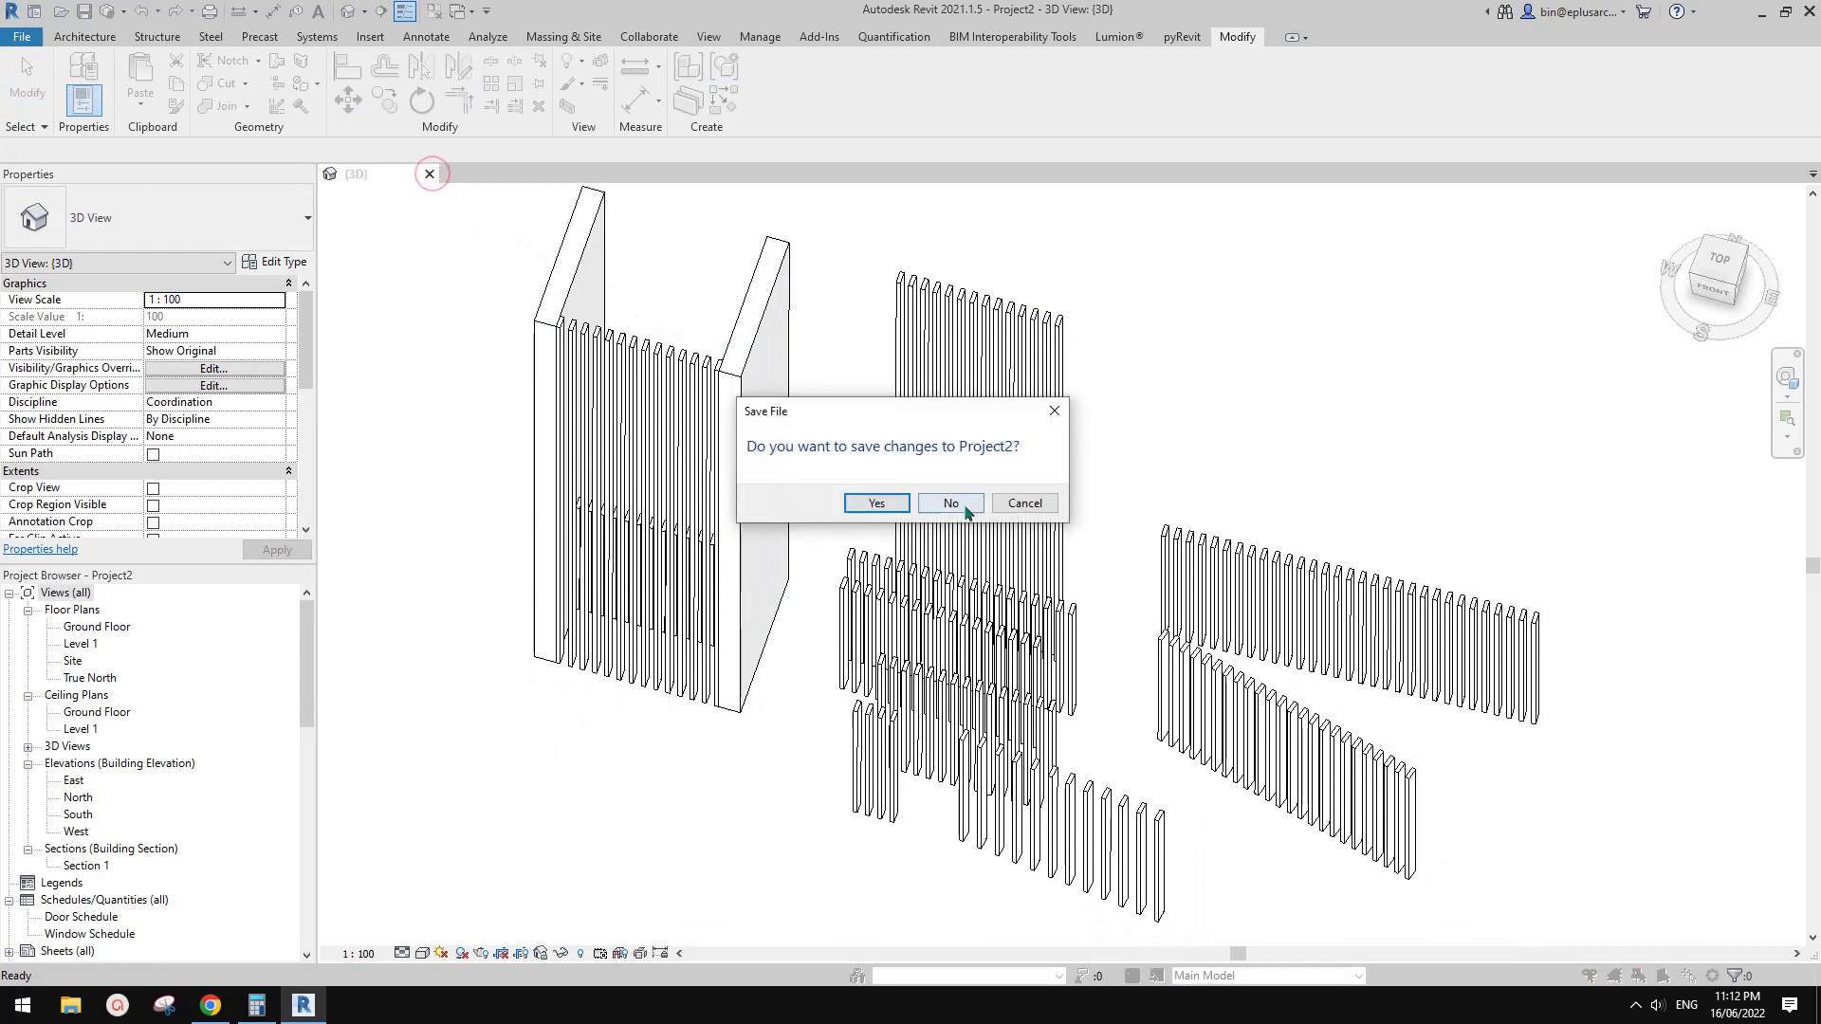
left_click(966, 511)
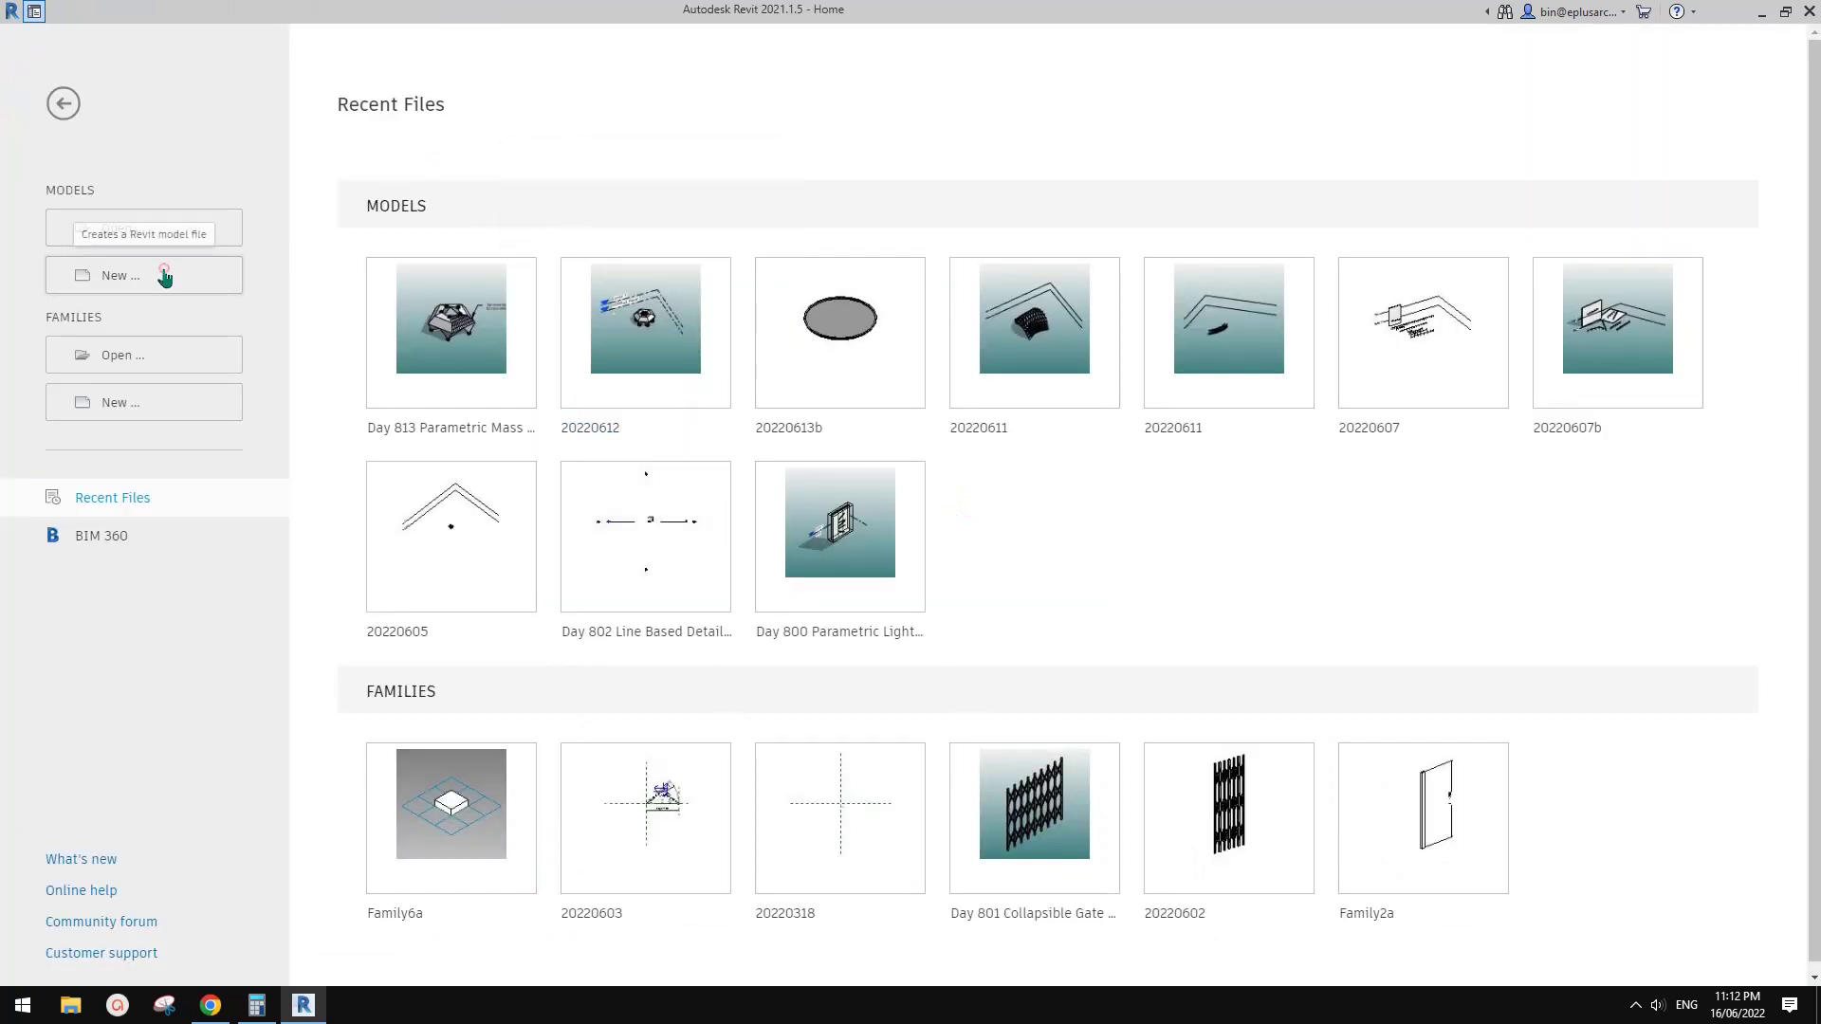
left_click(164, 275)
left_click(1332, 507)
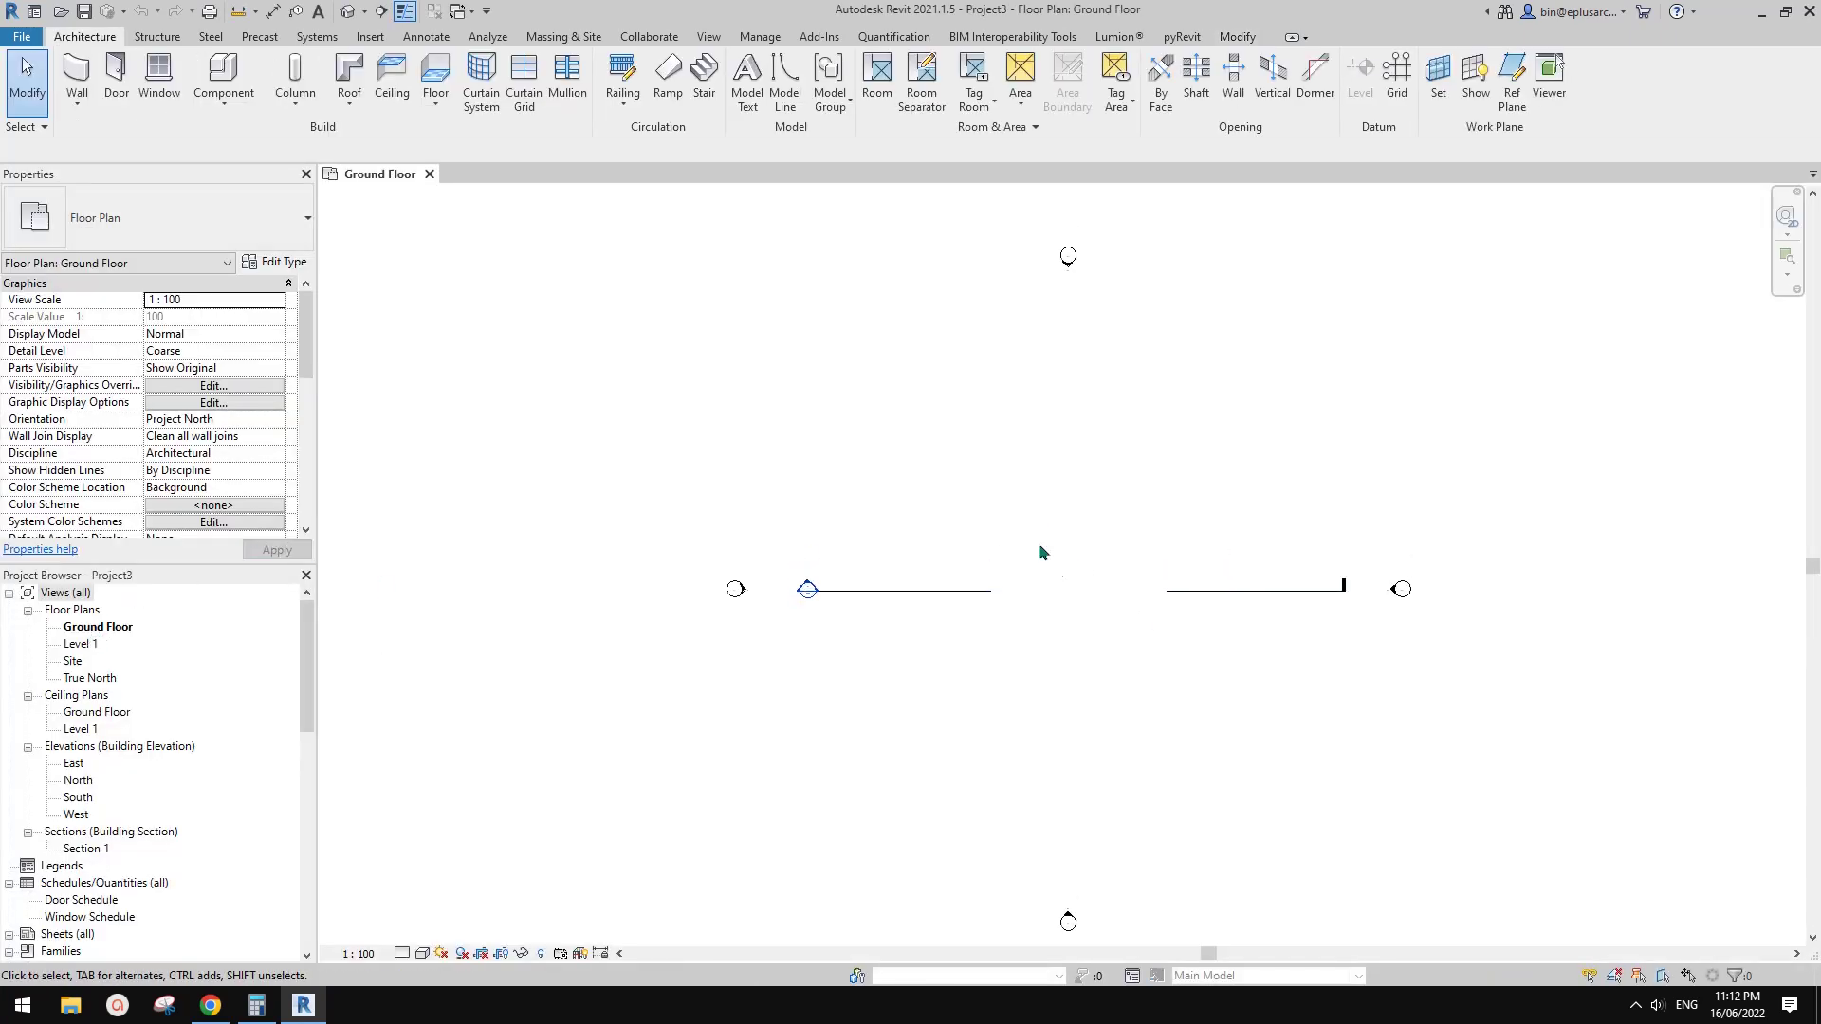
- Draw a vertical Double brick - 270 wall about 6600 mm long and 8000 mm high on the Ground Floor plan
key("w")
key("a")
scroll(1047, 514, "up", 3)
left_click(969, 555)
left_click(975, 404)
scroll(1026, 532, "up", 3)
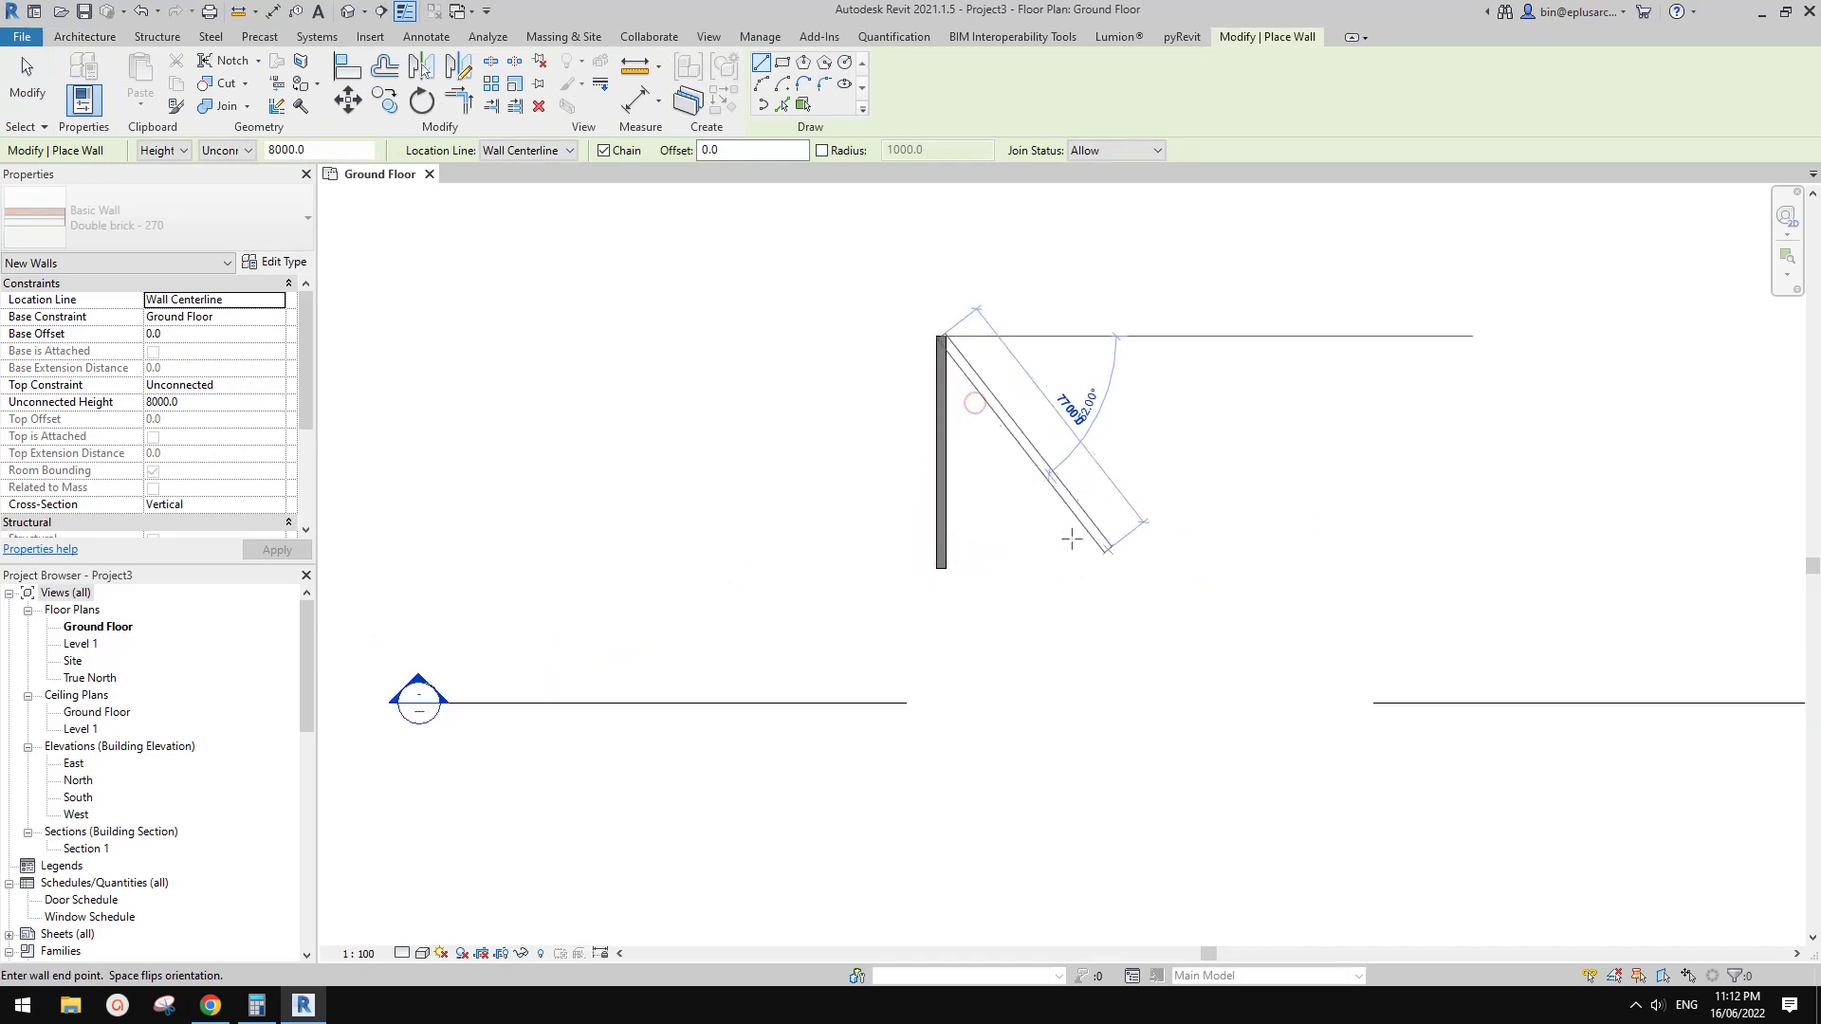
key("Escape")
key("Escape")
- Copy the wall 2000 mm horizontally to the right to make a parallel second wall
left_click(948, 518)
key("c")
key("o")
left_click(943, 515)
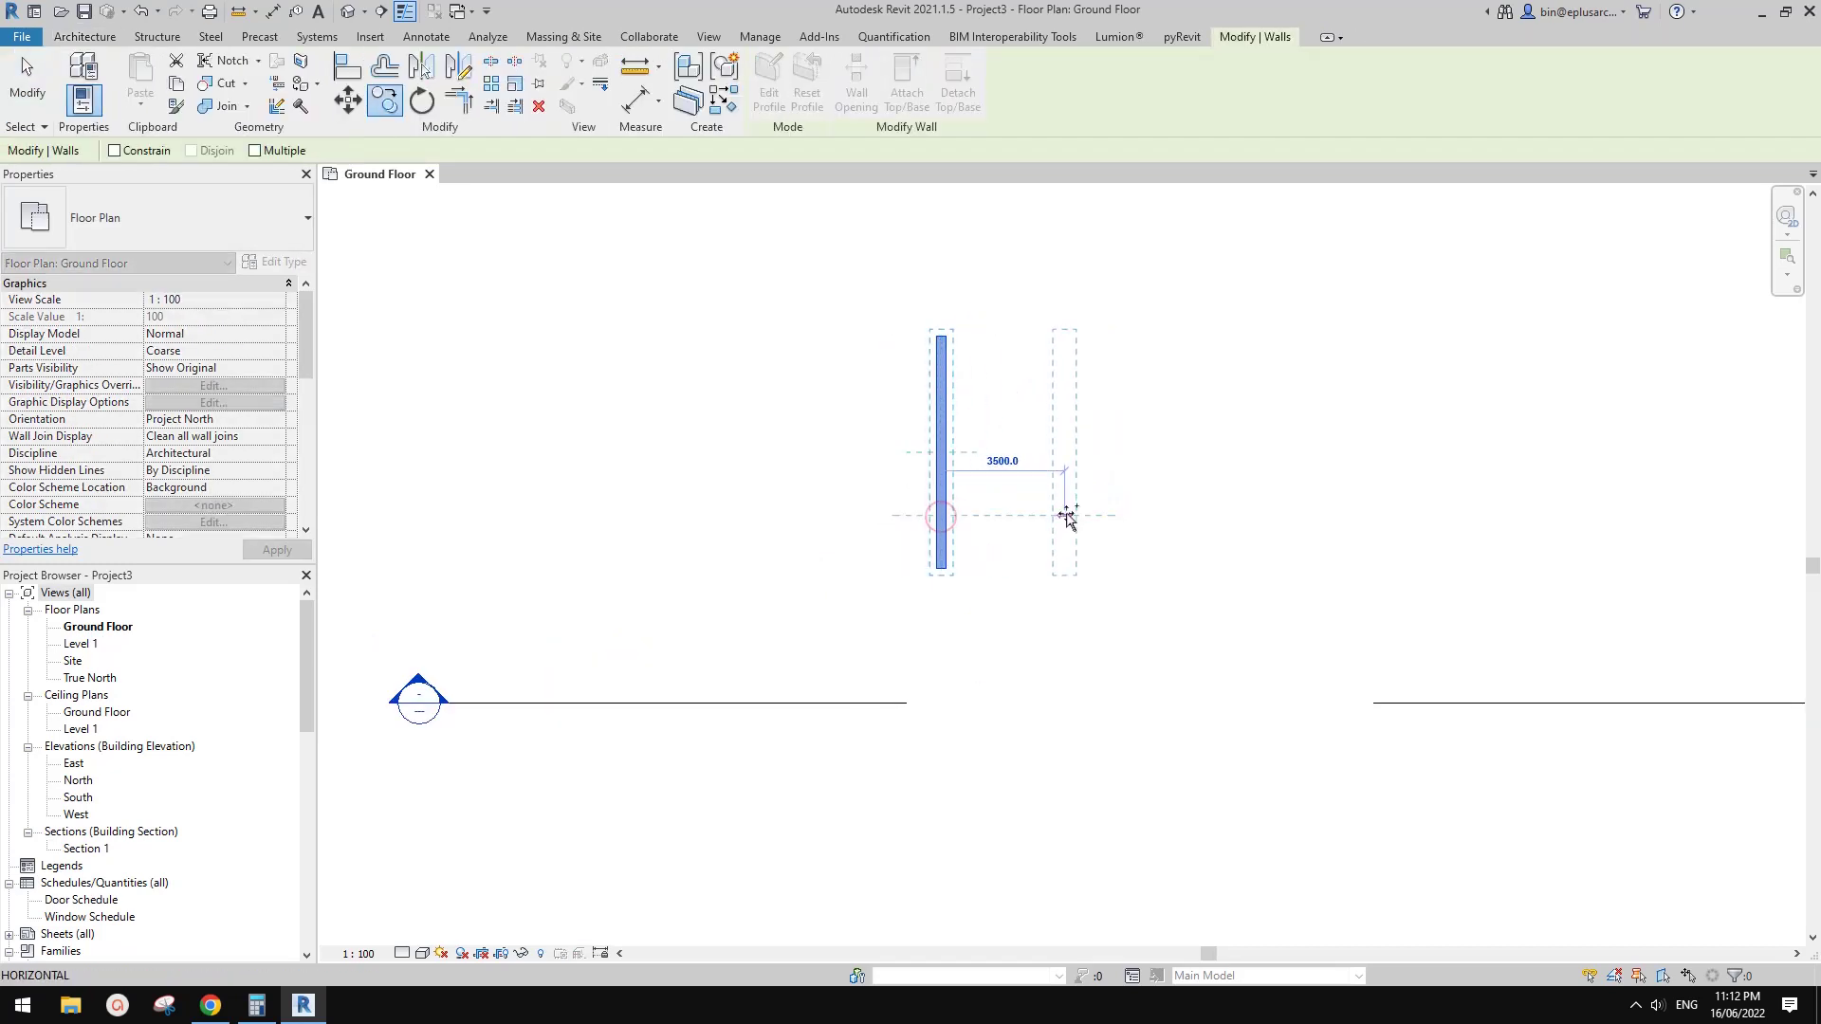
type("2000")
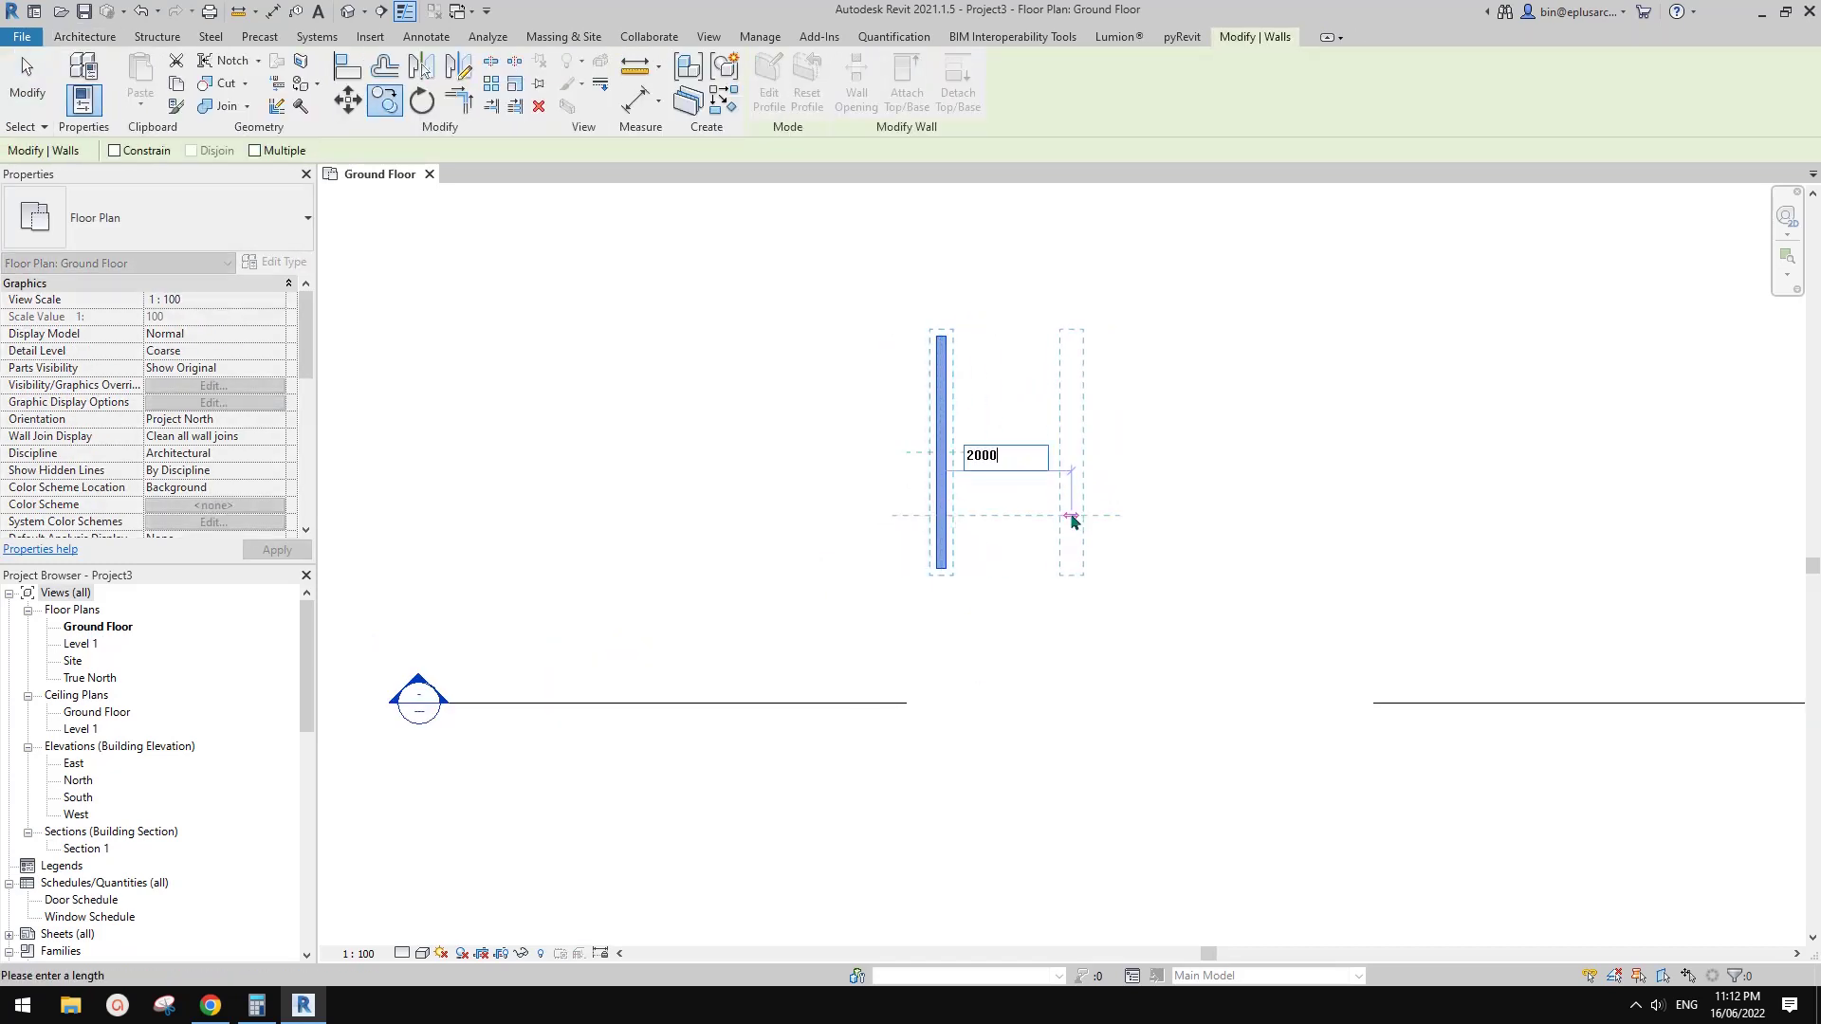
key("Return")
key("Escape")
- Set the clear distance between the two parallel walls to 2000 mm
scroll(973, 516, "up", 3)
left_click(1048, 453)
middle_click_drag(1063, 448, 1089, 554)
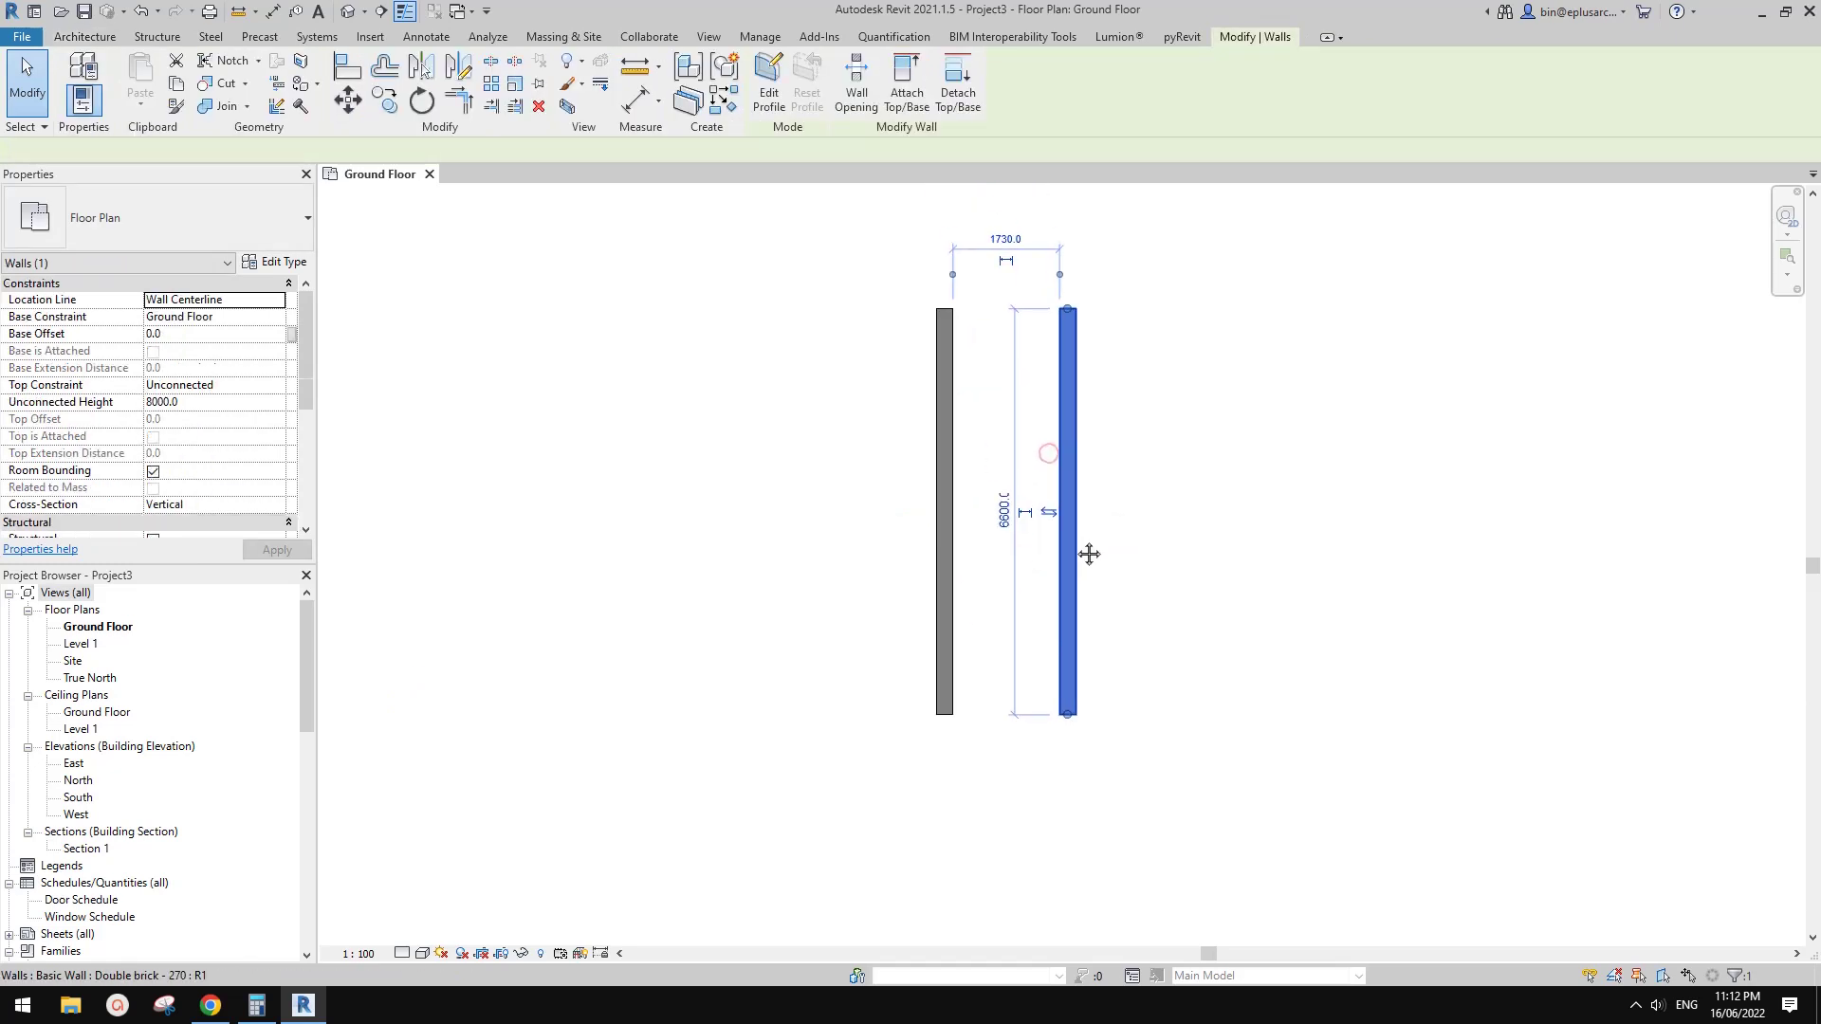
left_click(1011, 239)
type("20")
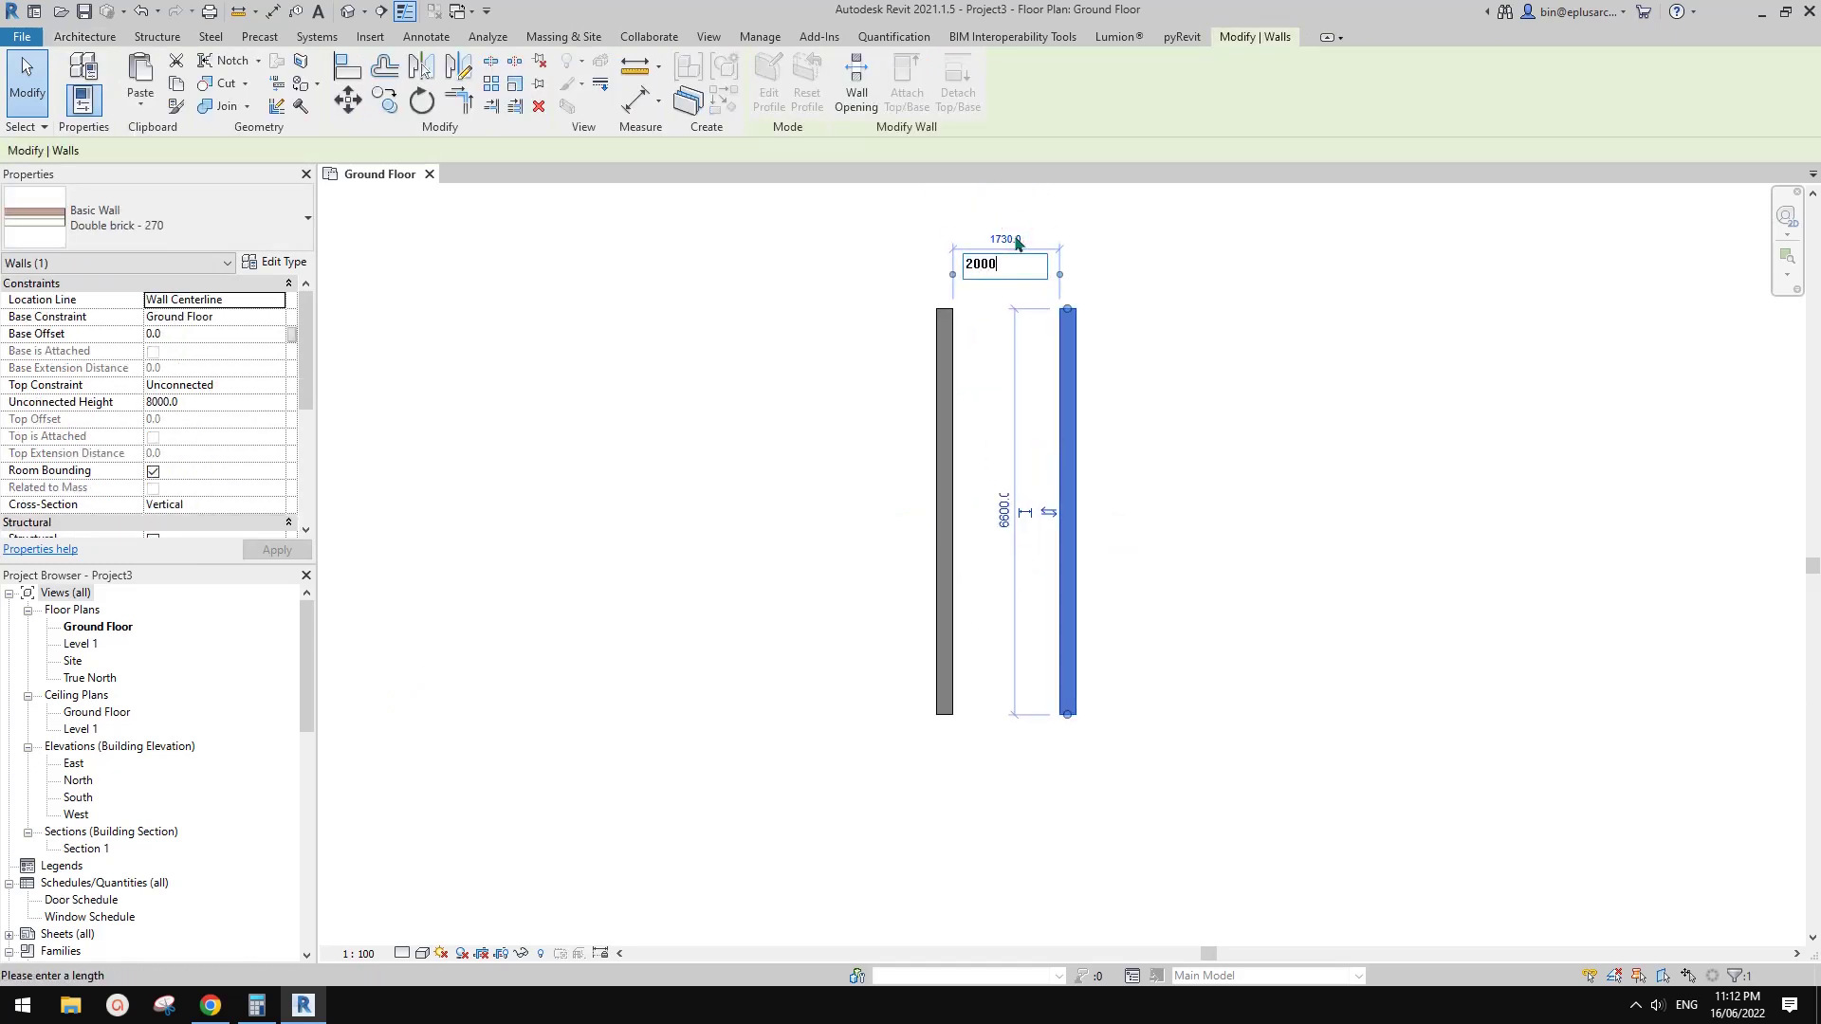
type("00")
key("Return")
key("Escape")
left_click(1074, 355)
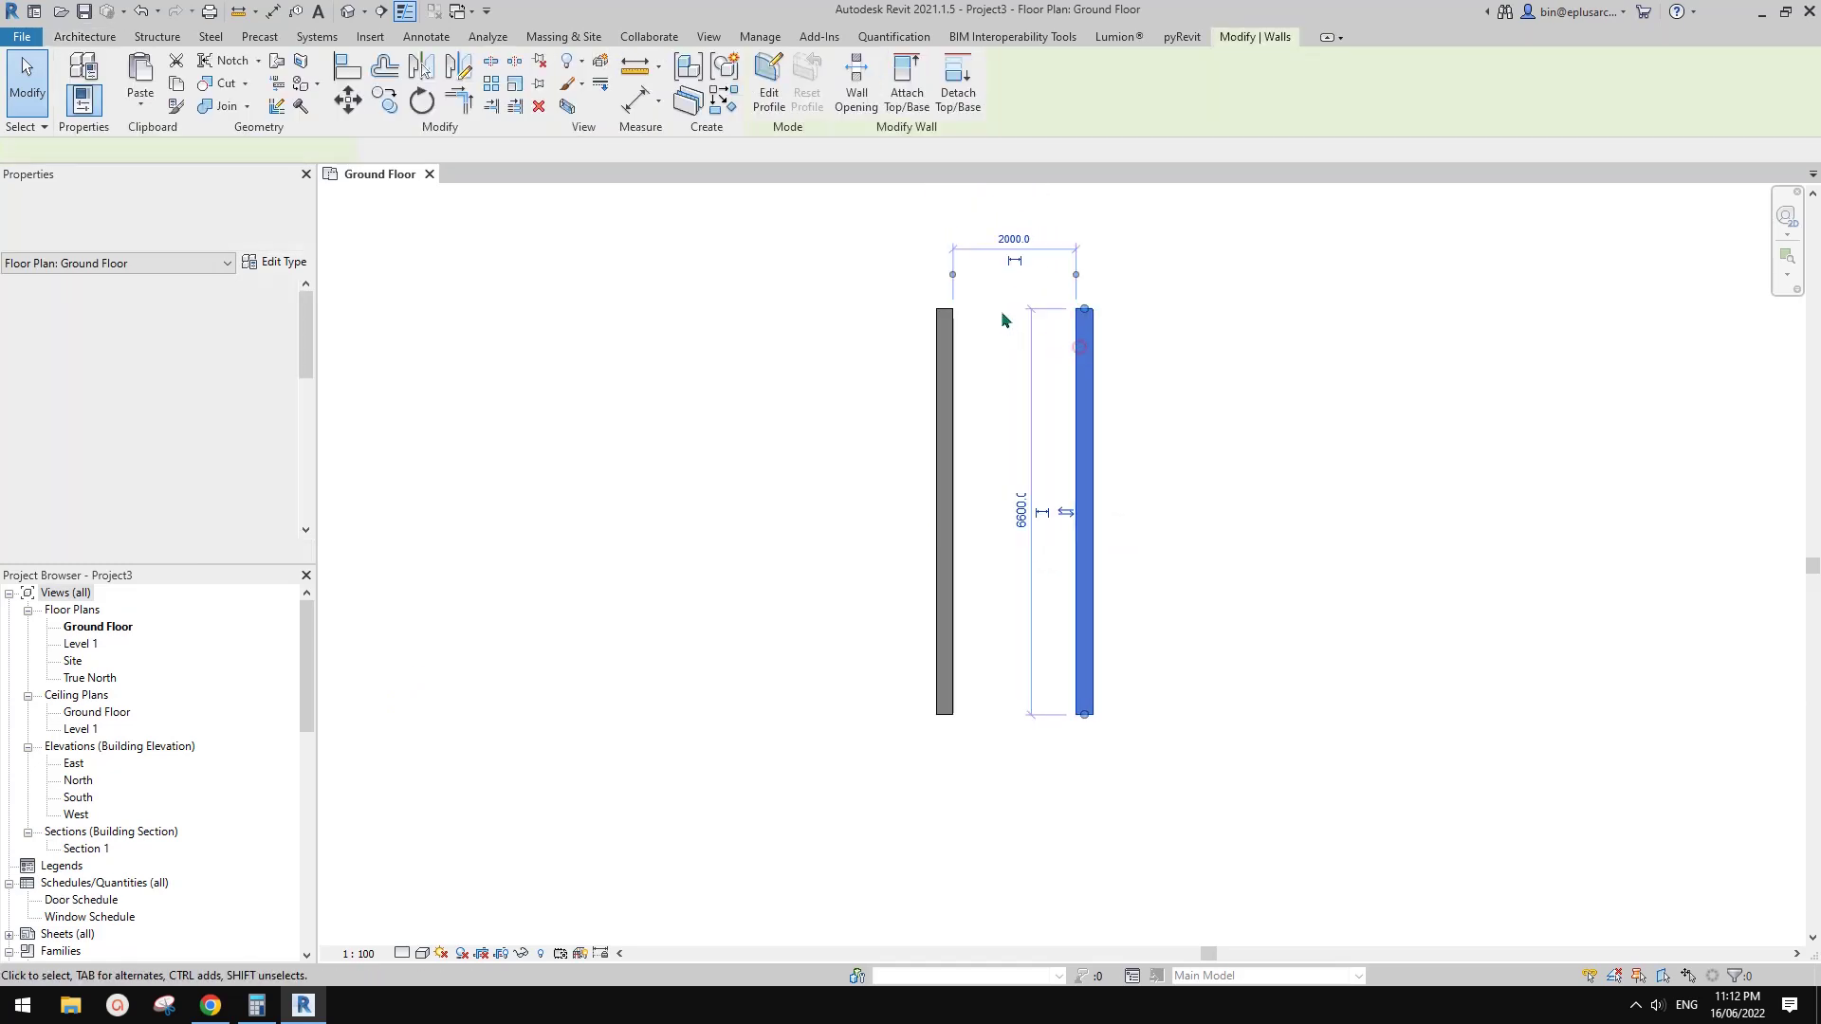
scroll(1053, 702, "up", 3)
key("Escape")
- Start a wall with the Storefront curtain wall type and duplicate that type under the name "new"
scroll(997, 626, "up", 2)
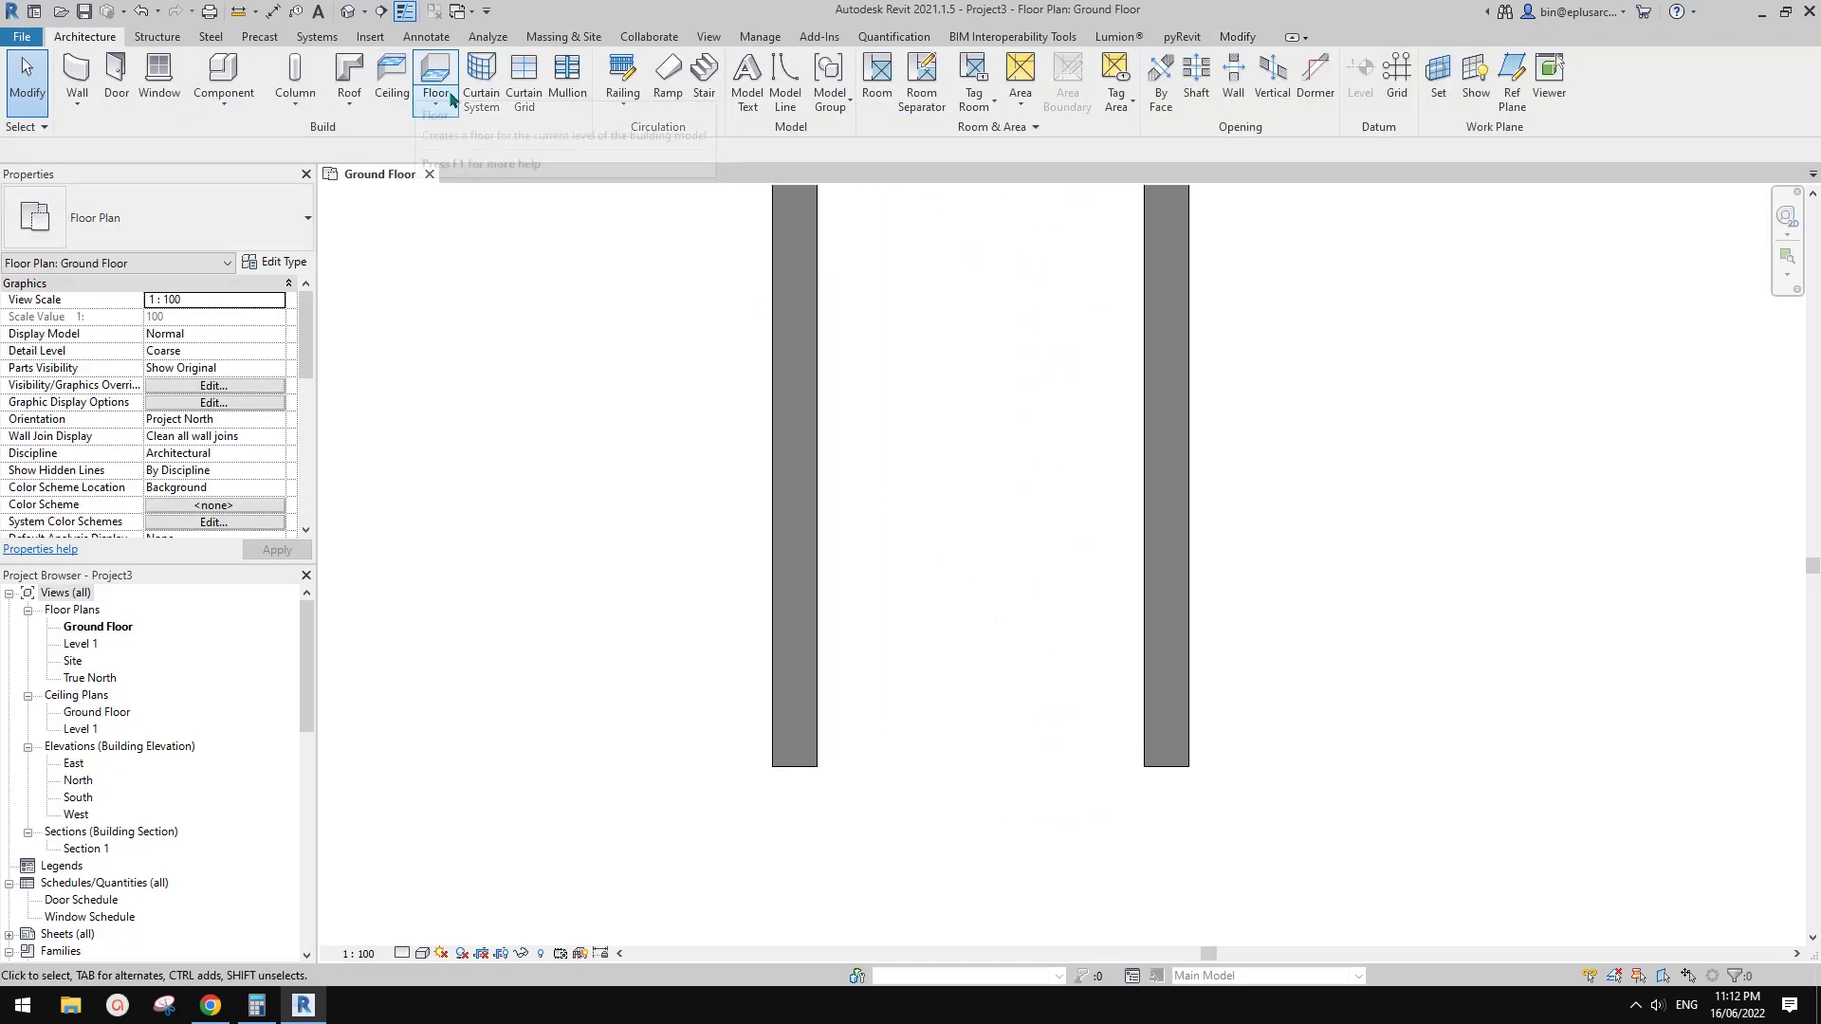
left_click(77, 74)
left_click(263, 242)
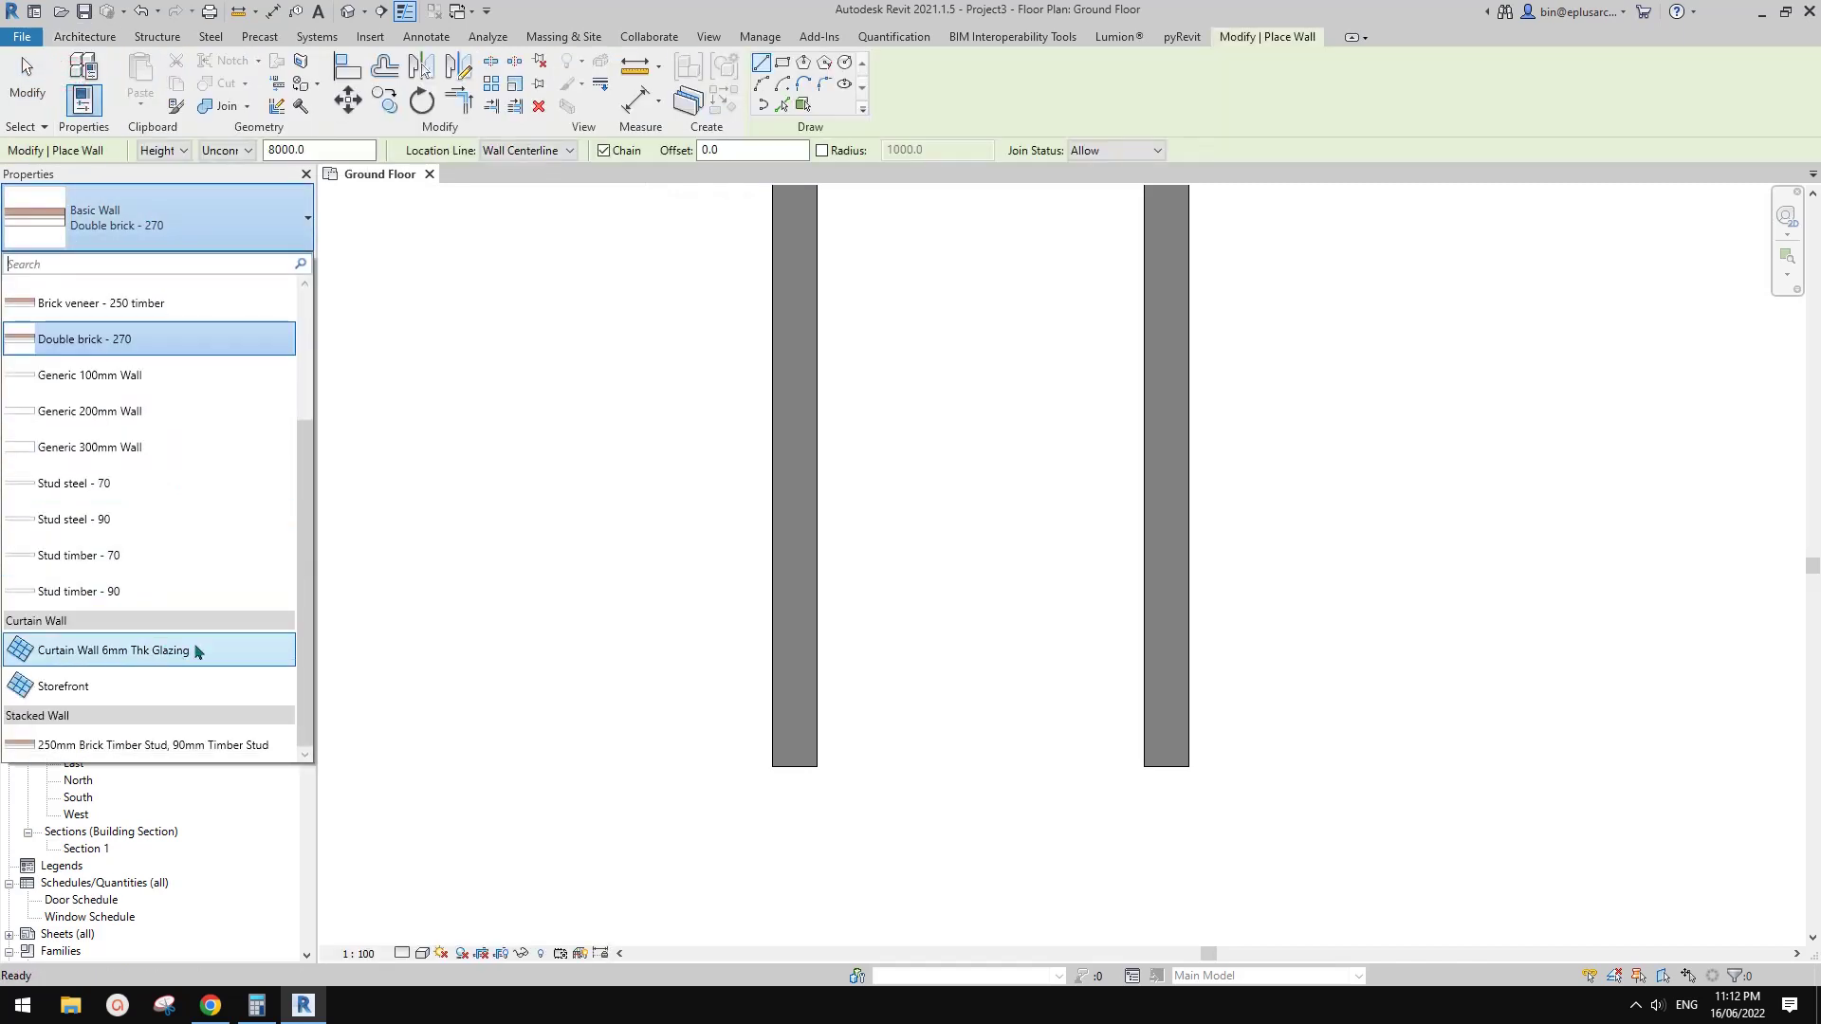
left_click(106, 689)
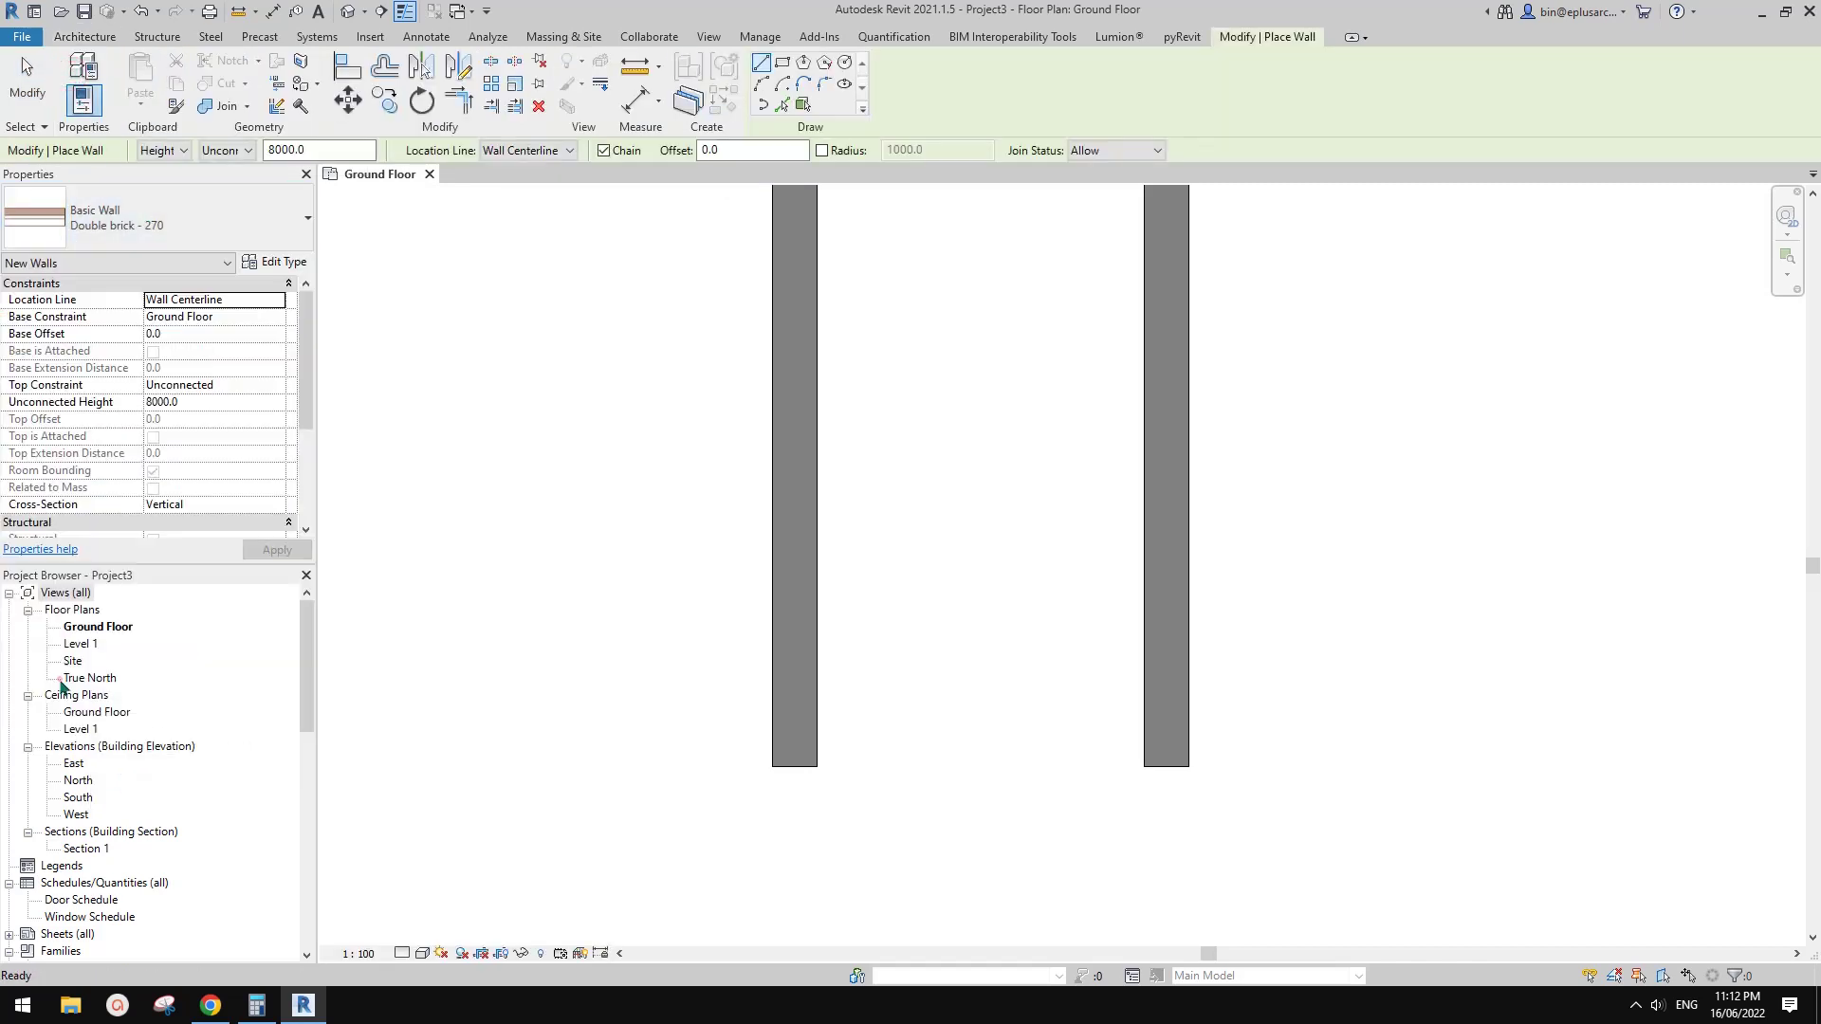
middle_click_drag(804, 613, 760, 626)
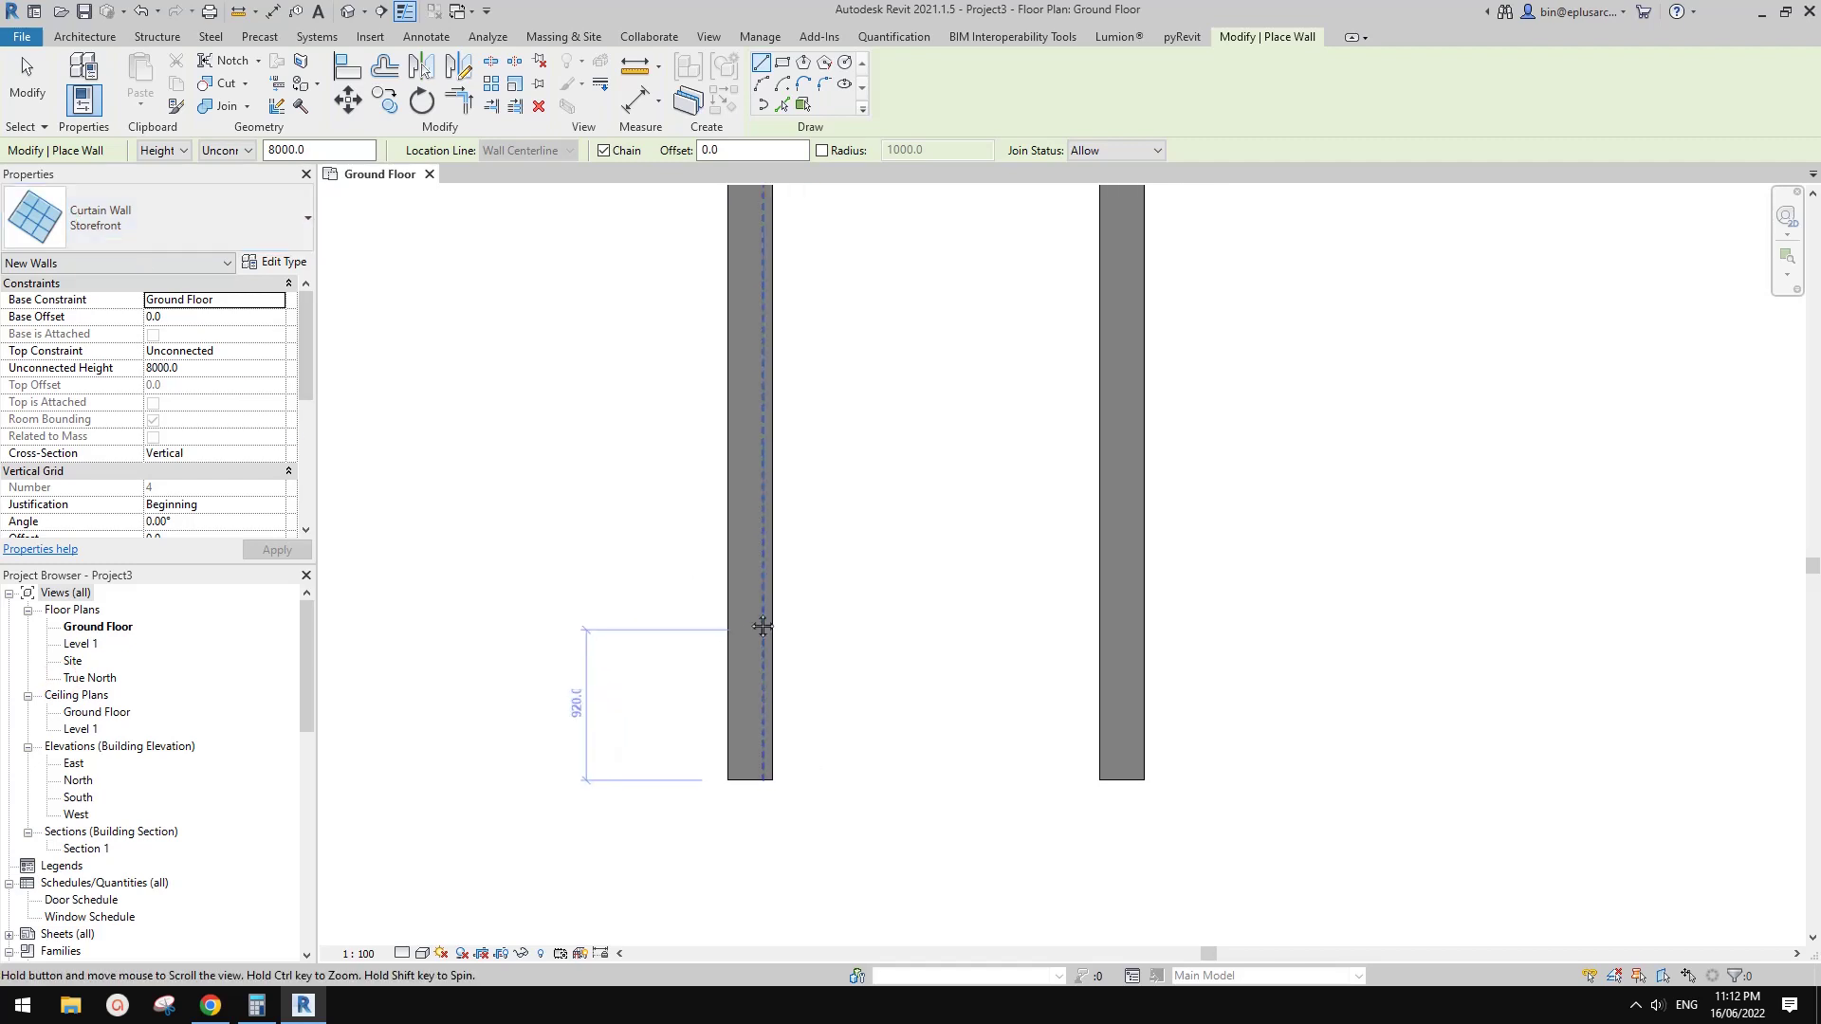
left_click(283, 262)
left_click(954, 327)
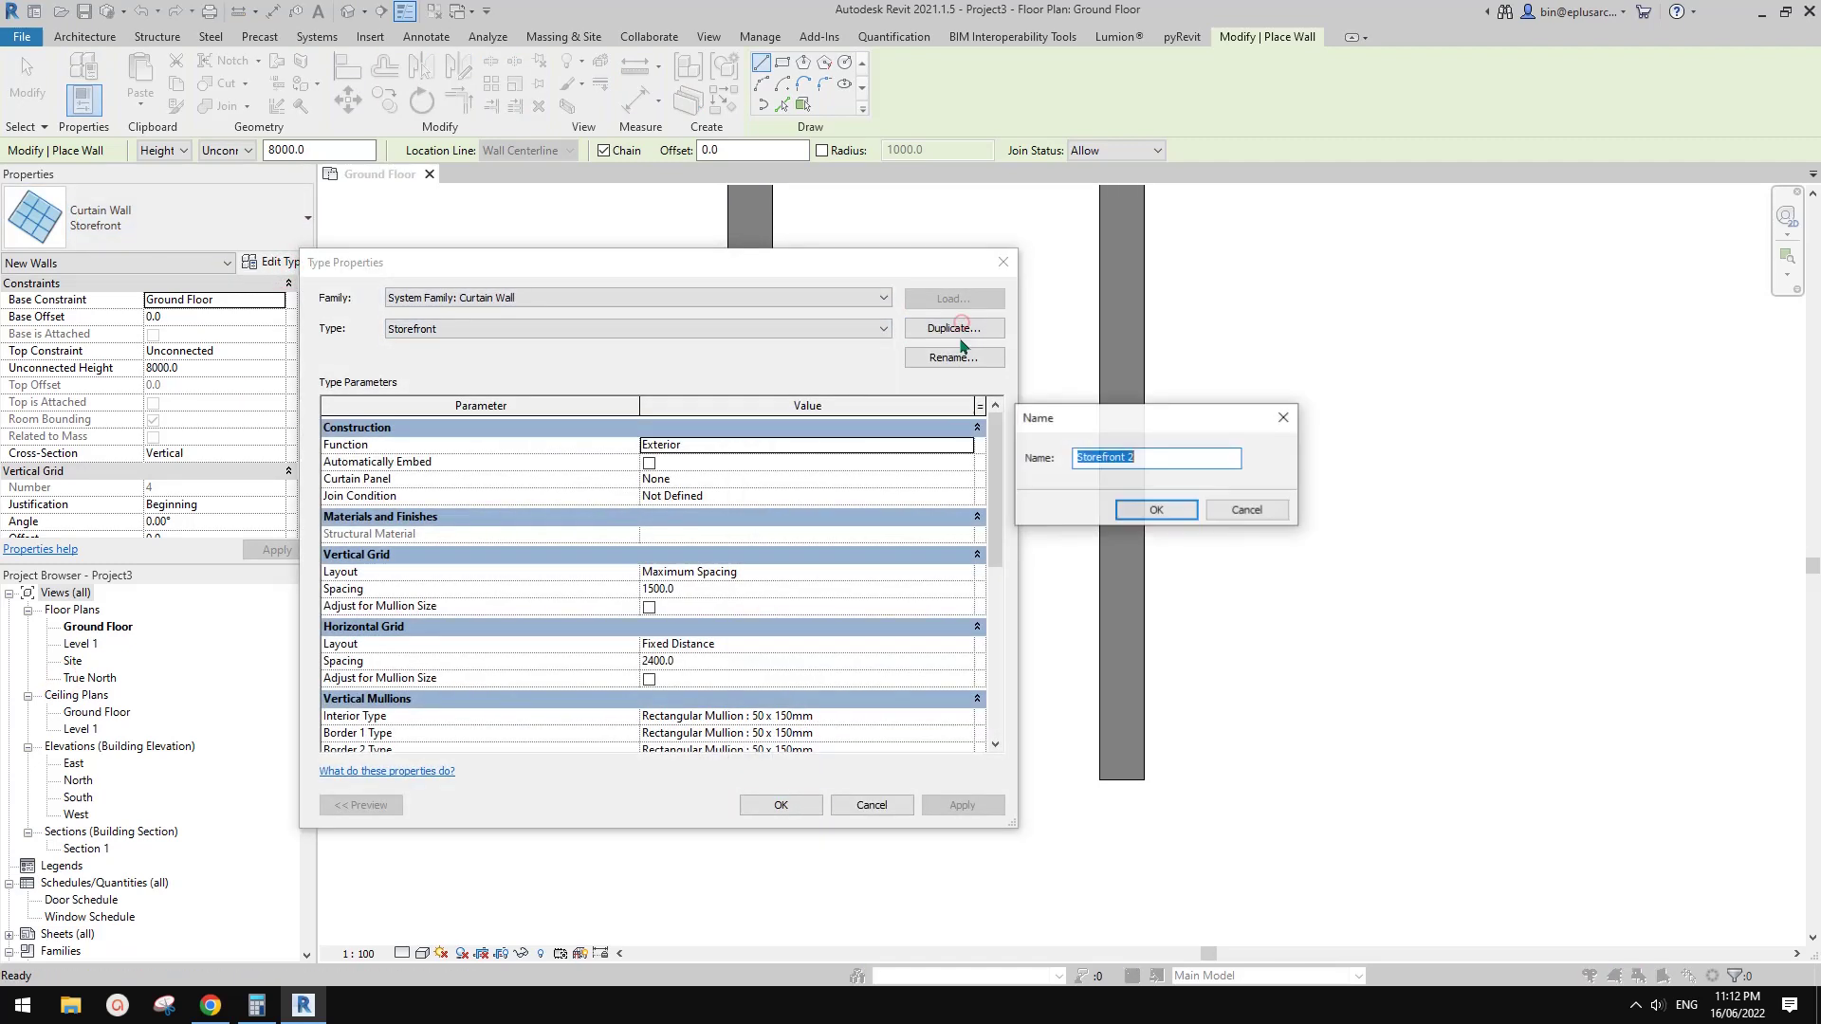
type("new")
key("Return")
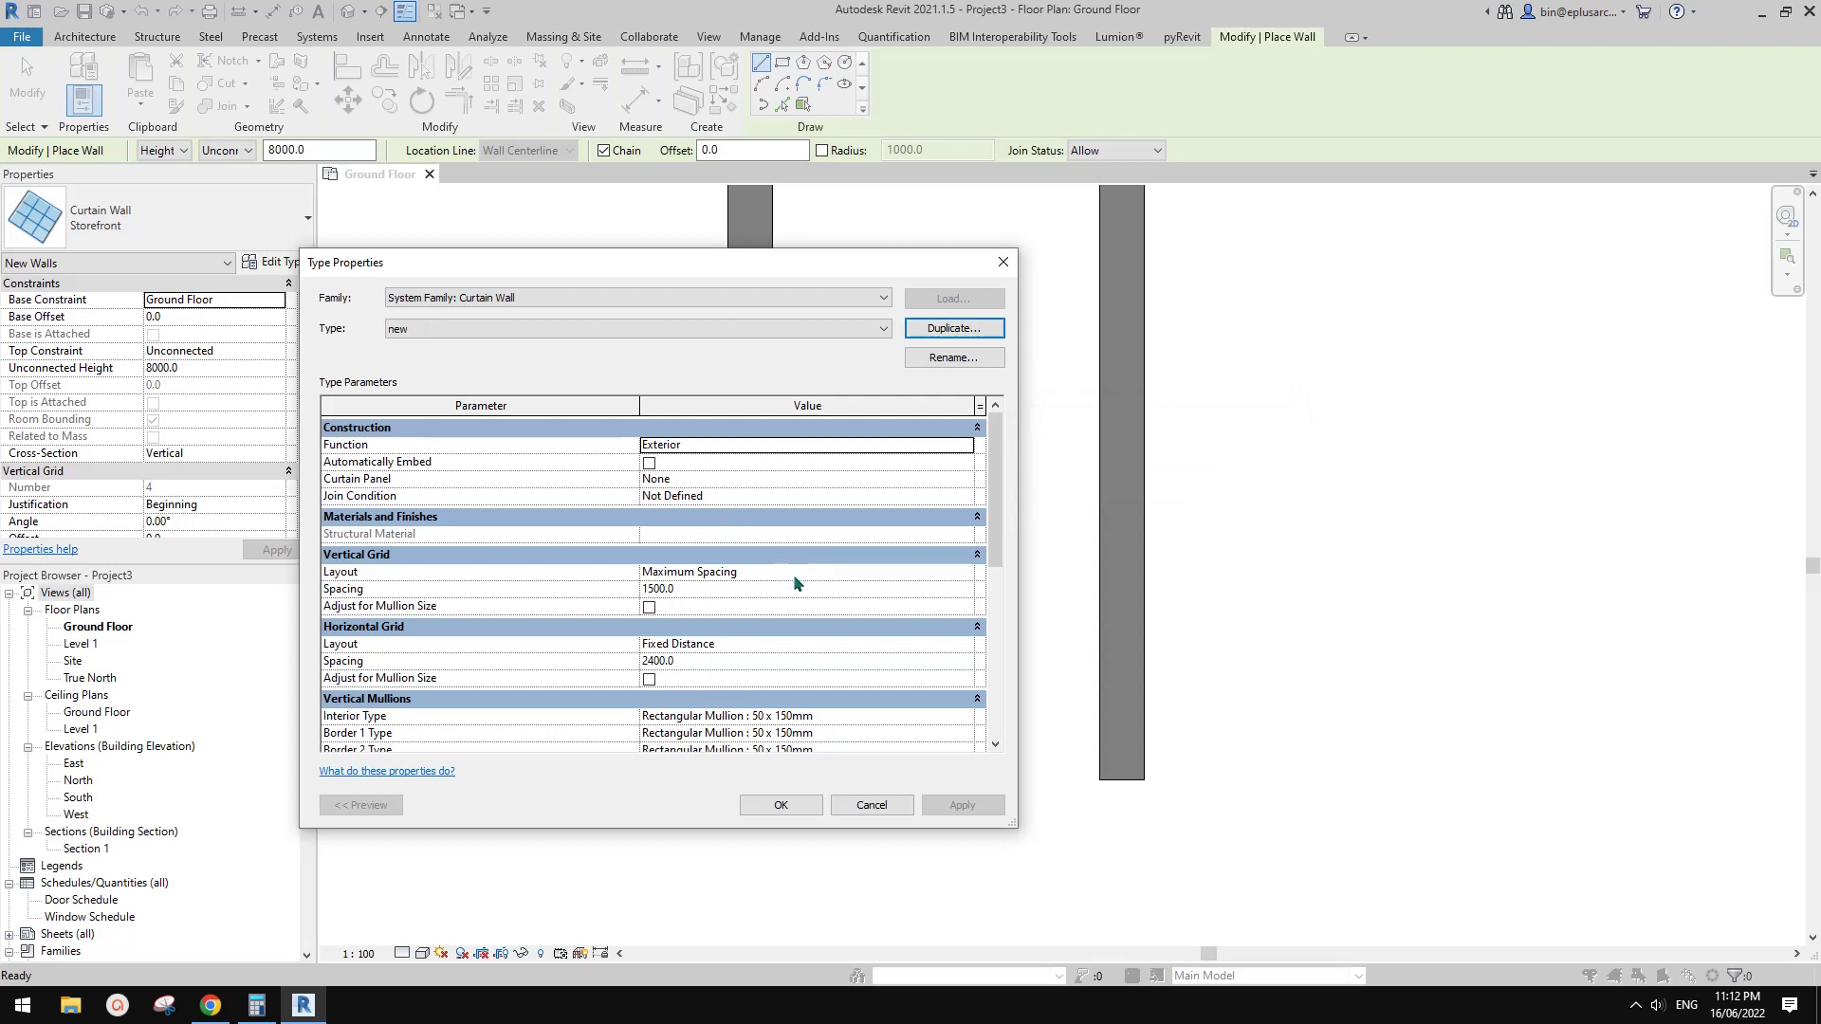
- Set the Horizontal Grid layout of the new curtain wall type to None
left_click(797, 645)
left_click(804, 645)
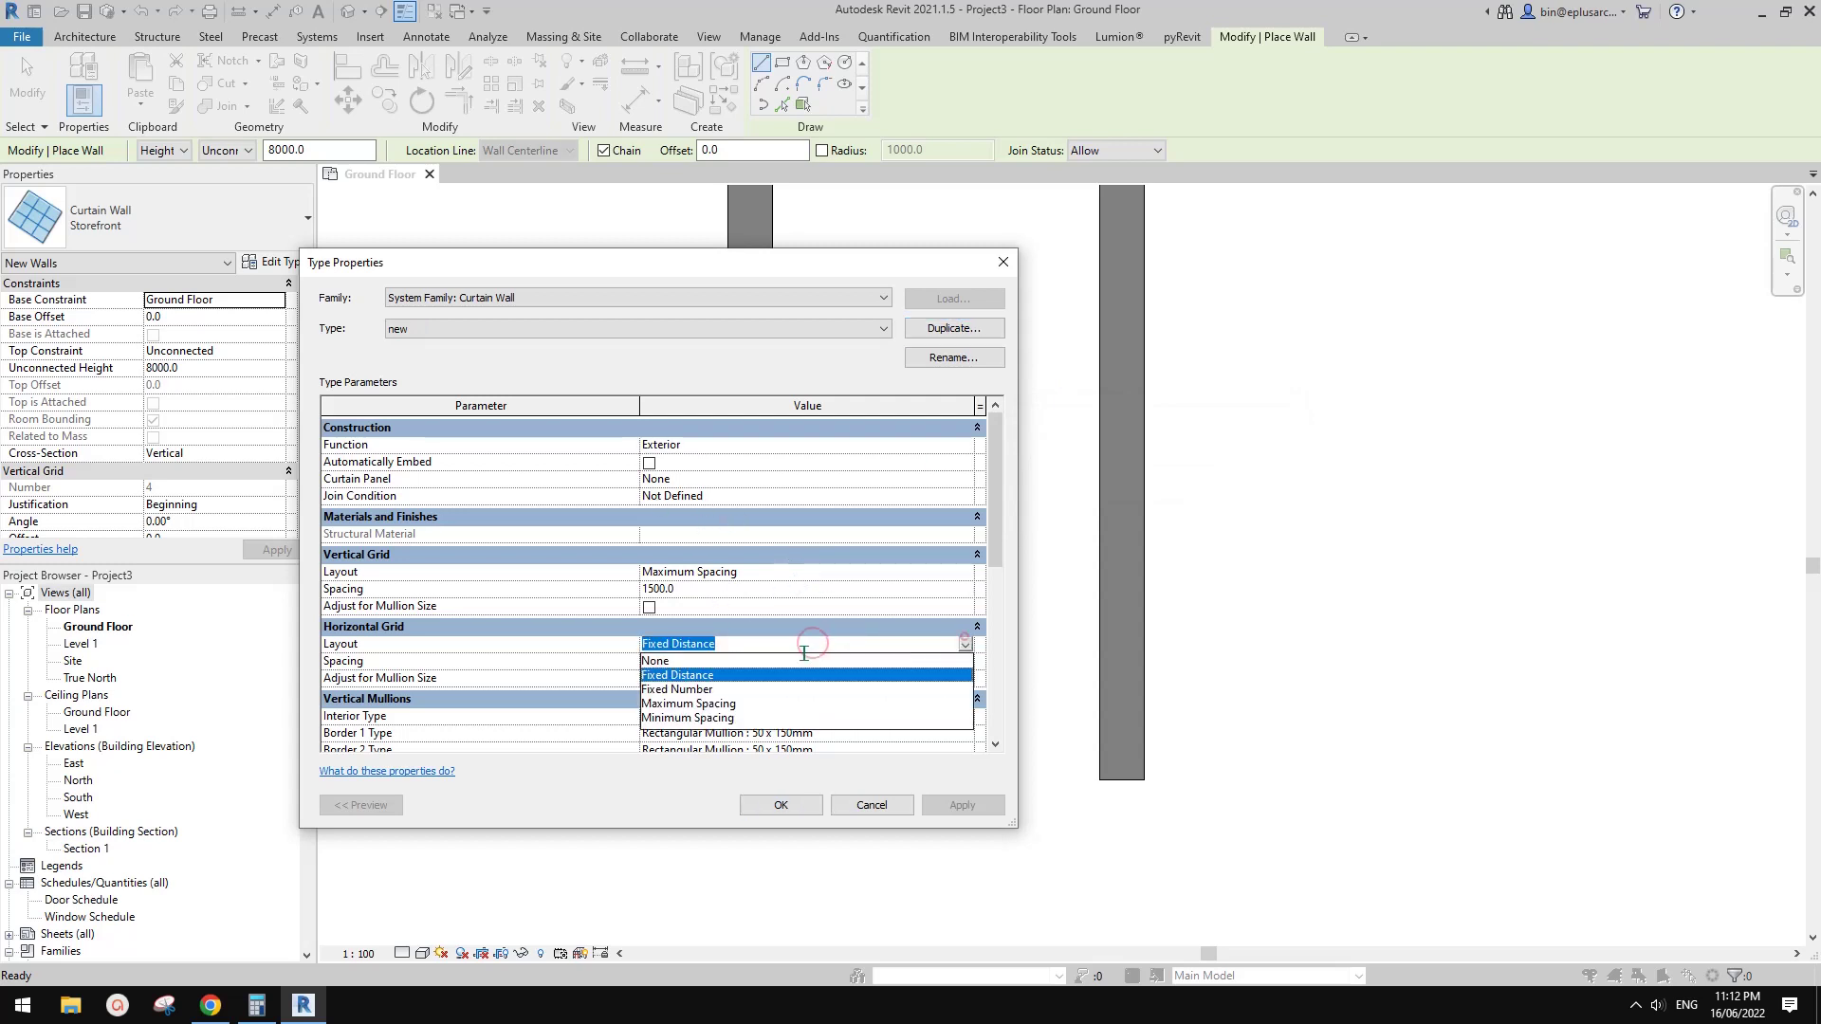
left_click(664, 661)
- Set the interior, Border 1 and Border 2 horizontal mullions to None and apply the curtain wall type settings
scroll(966, 615, "down", 3)
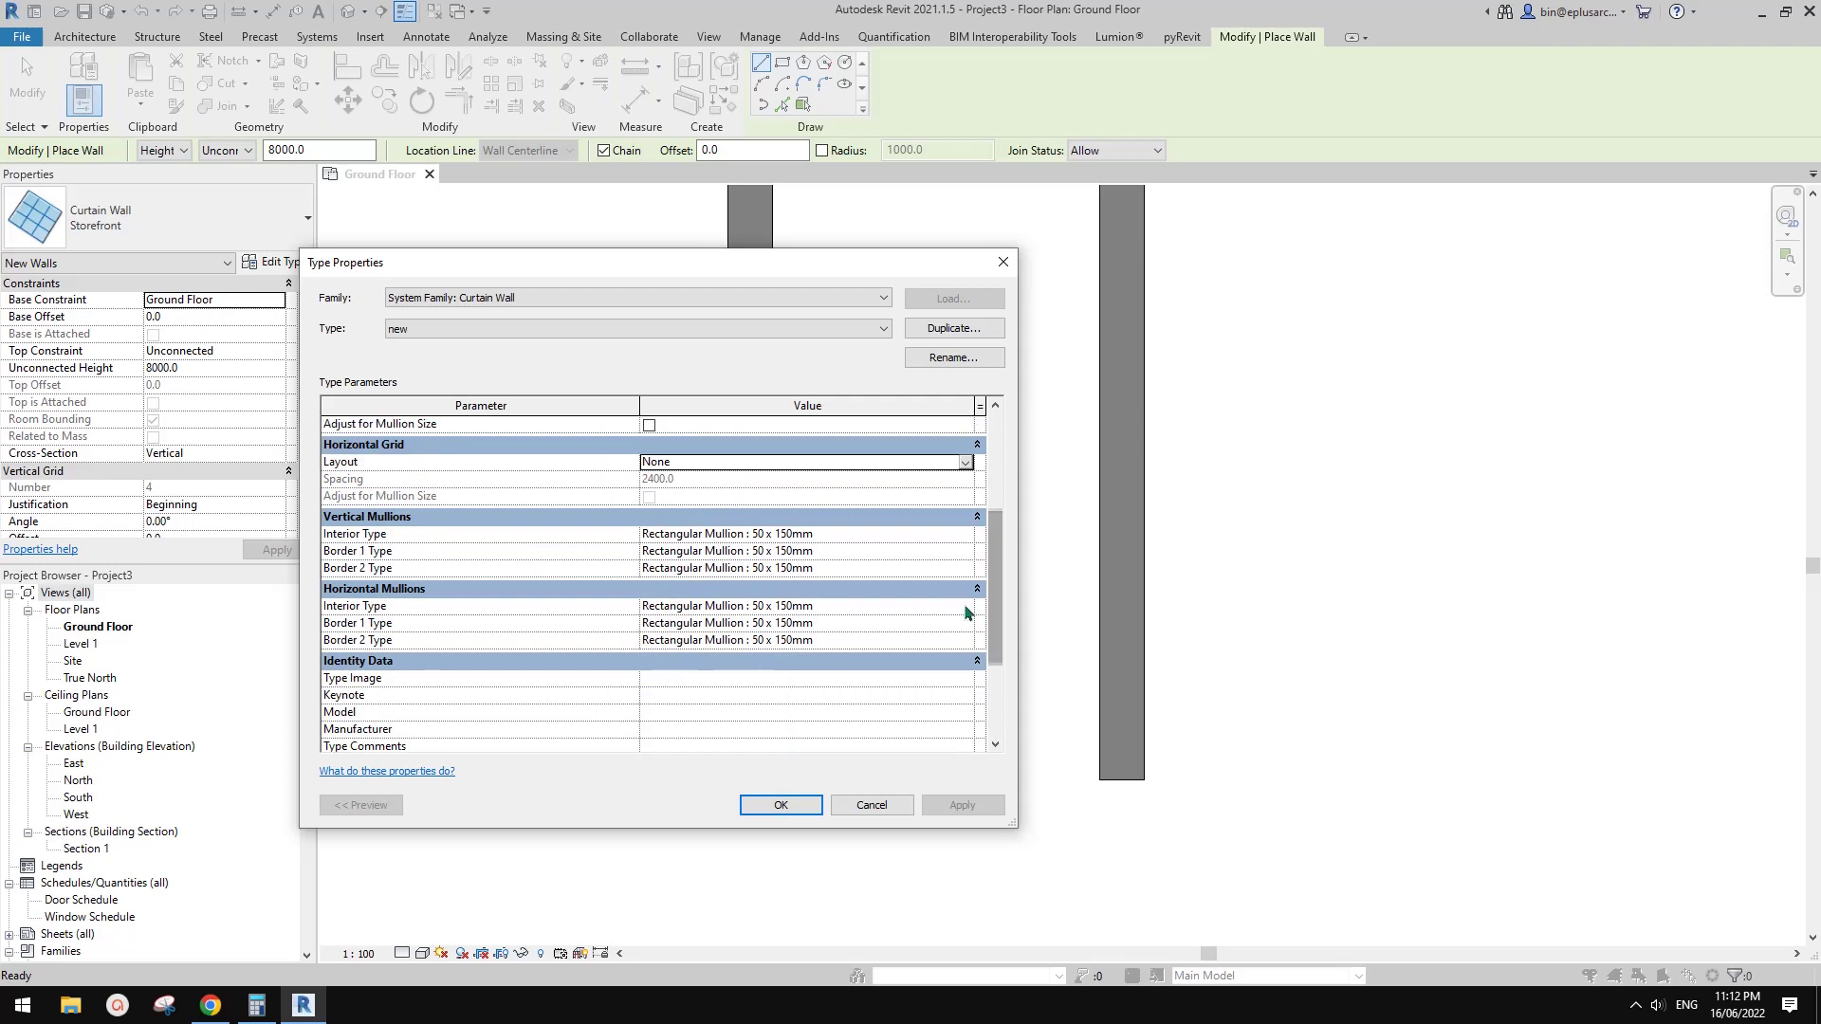
left_click(965, 606)
left_click(688, 622)
left_click(964, 623)
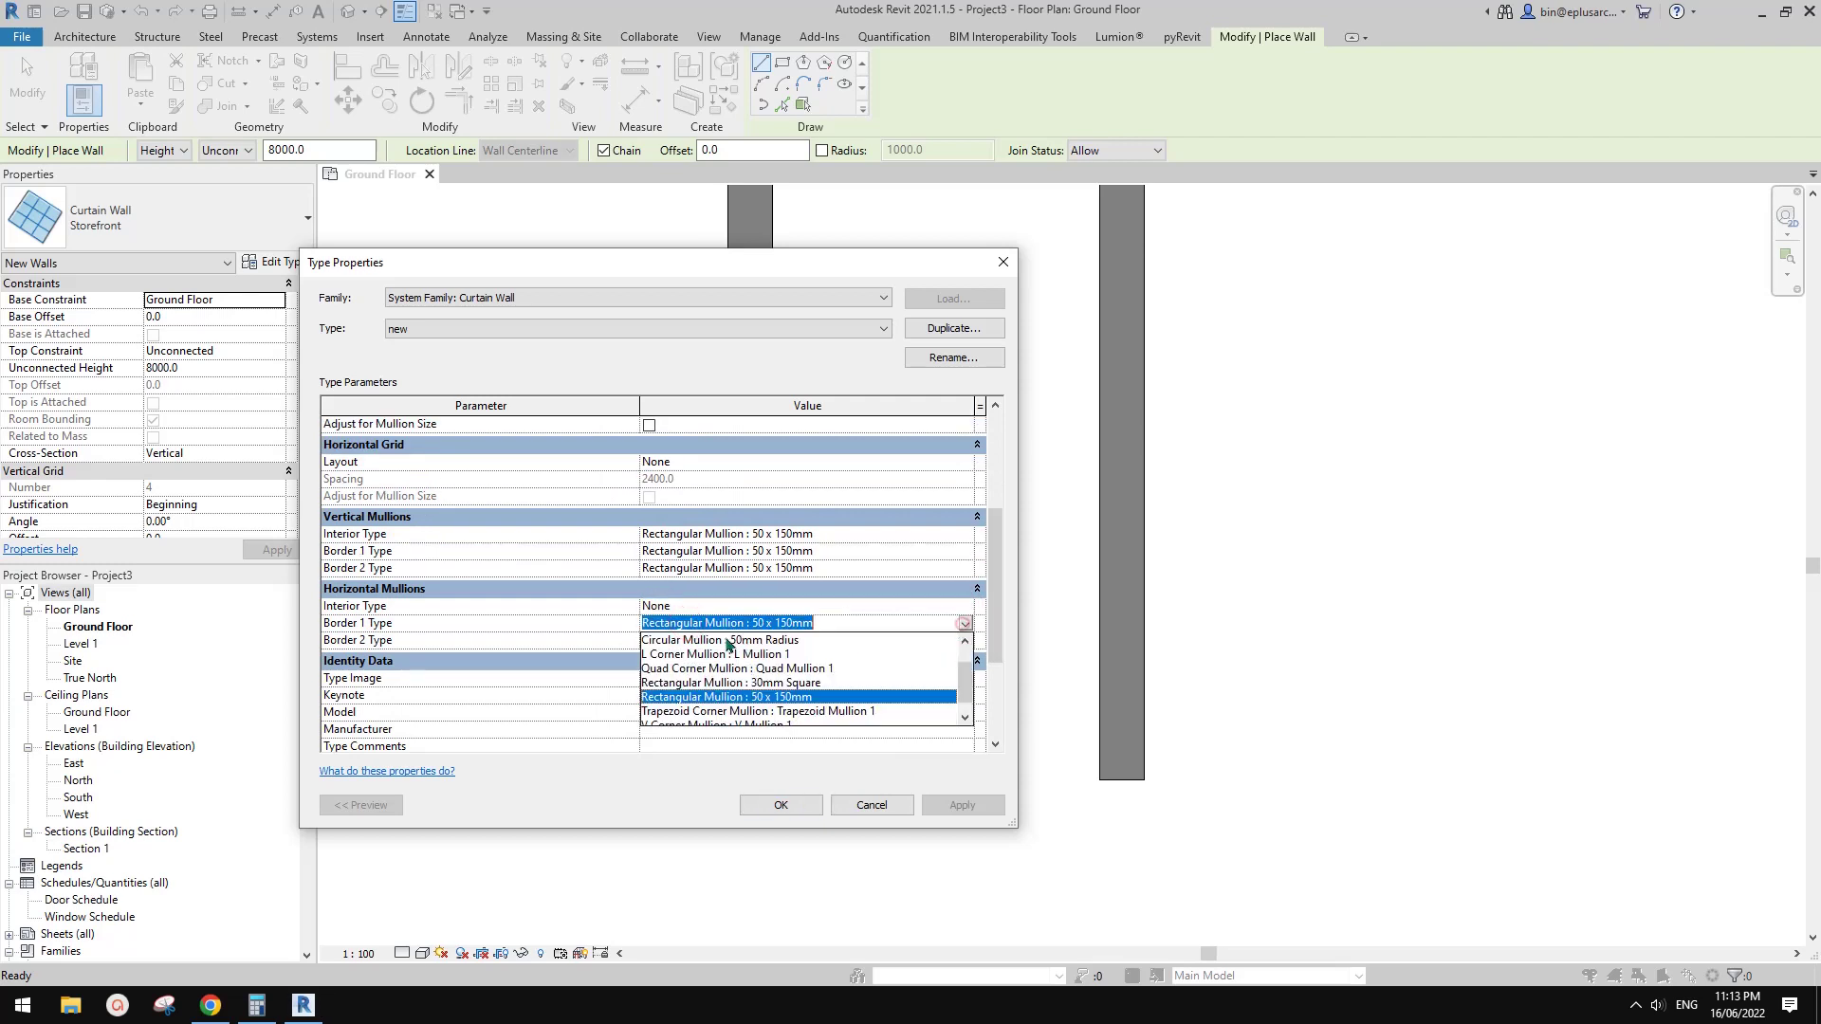
scroll(727, 655, "up", 1)
left_click(683, 641)
left_click(965, 640)
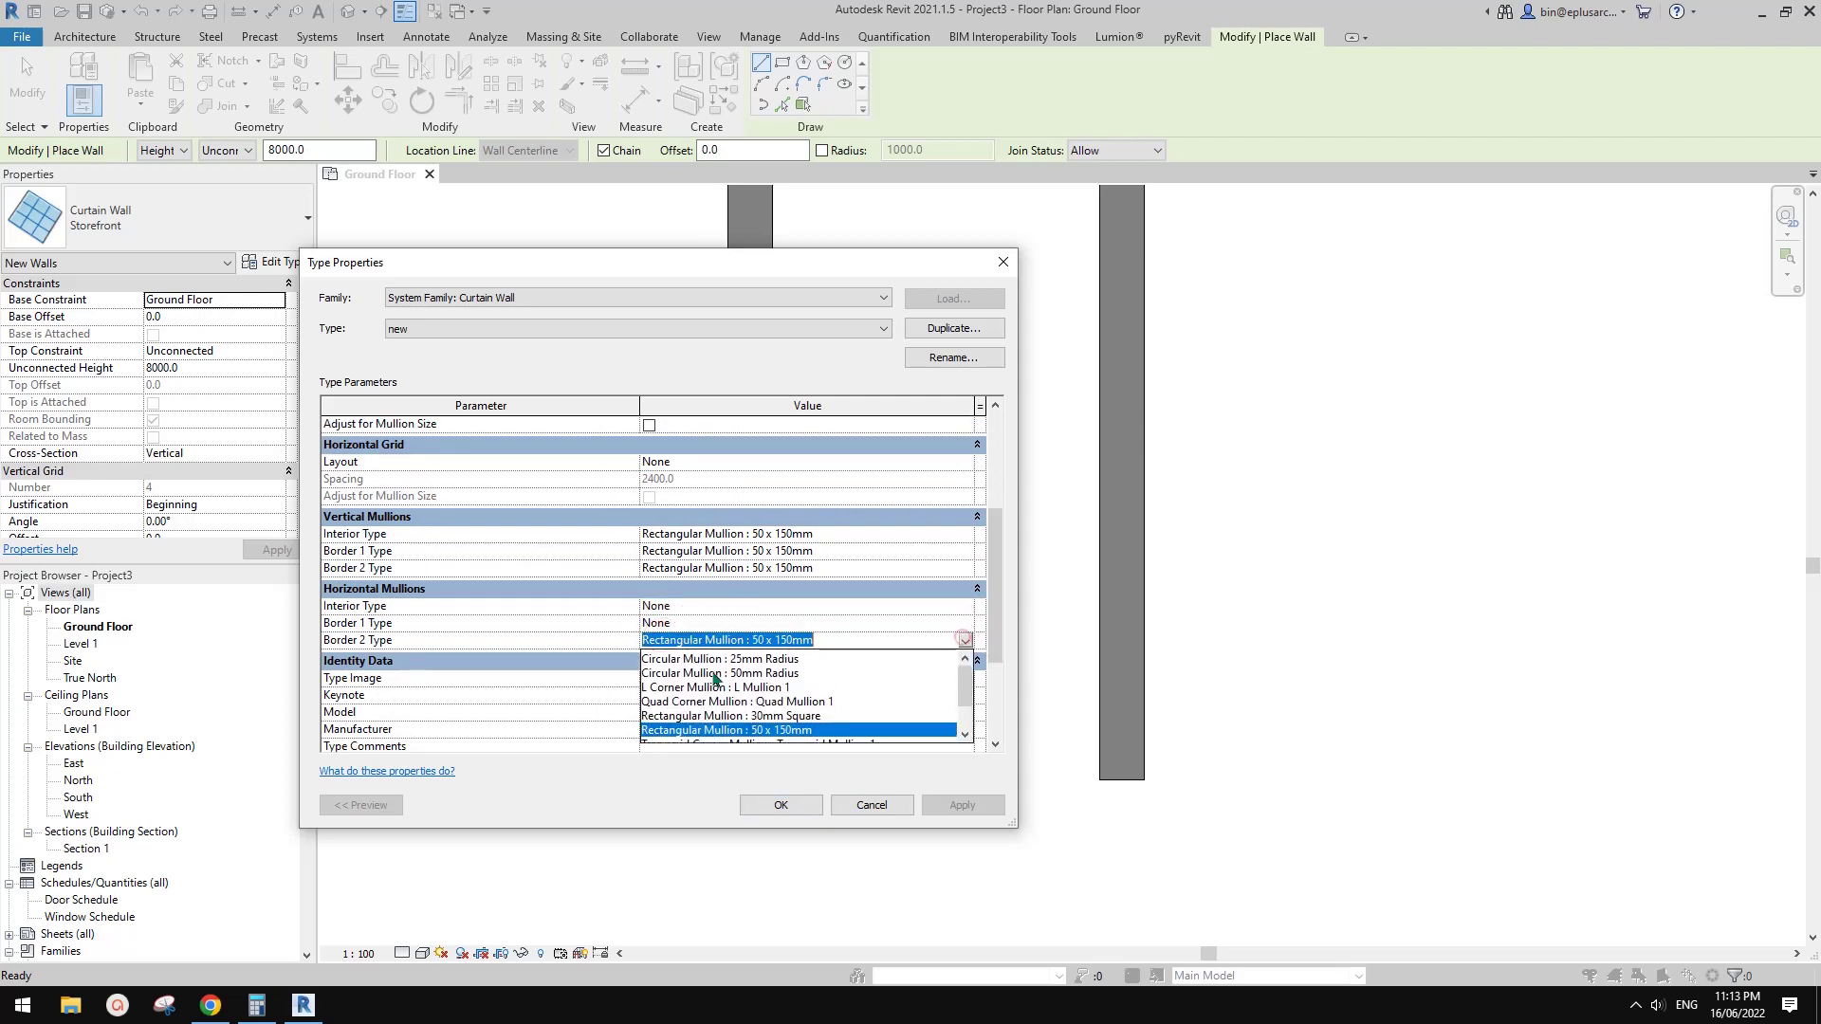
scroll(716, 678, "up", 1)
left_click(656, 659)
left_click(798, 805)
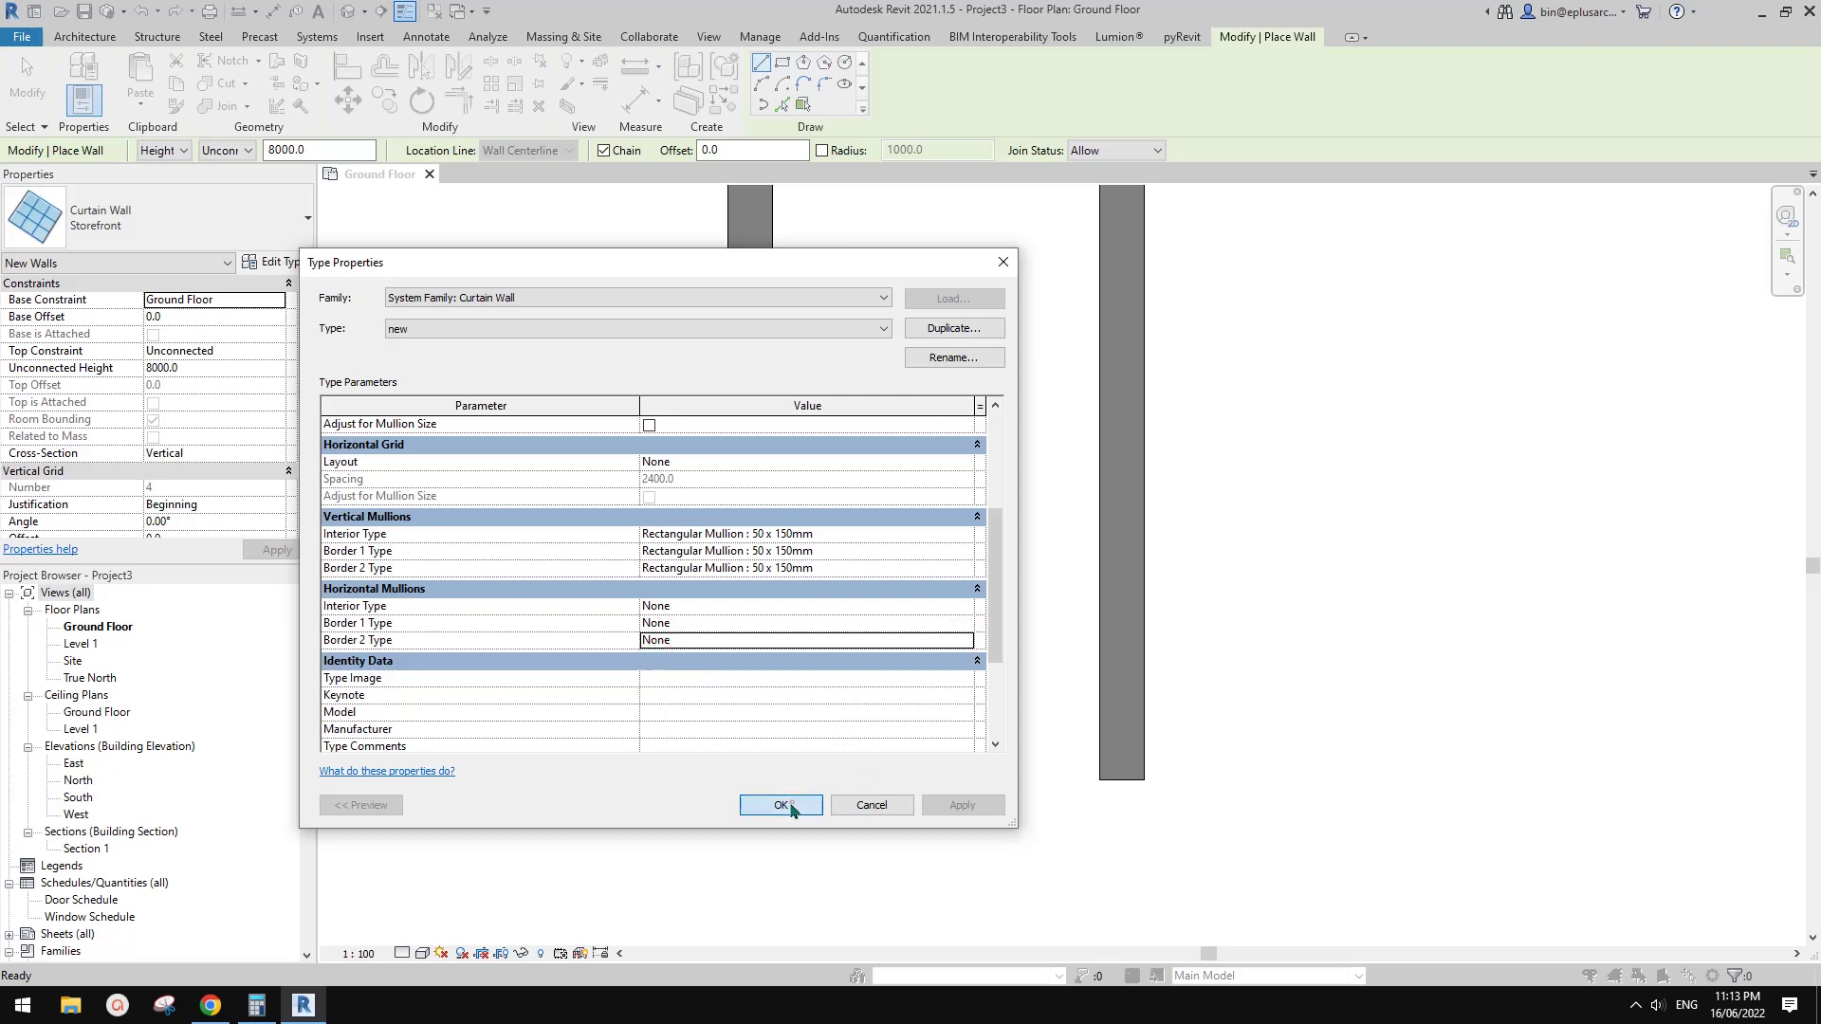
- Draw a straight curtain wall of type "new" between the inner faces of the two parallel walls, about 740 mm from their lower ends
left_click(778, 659)
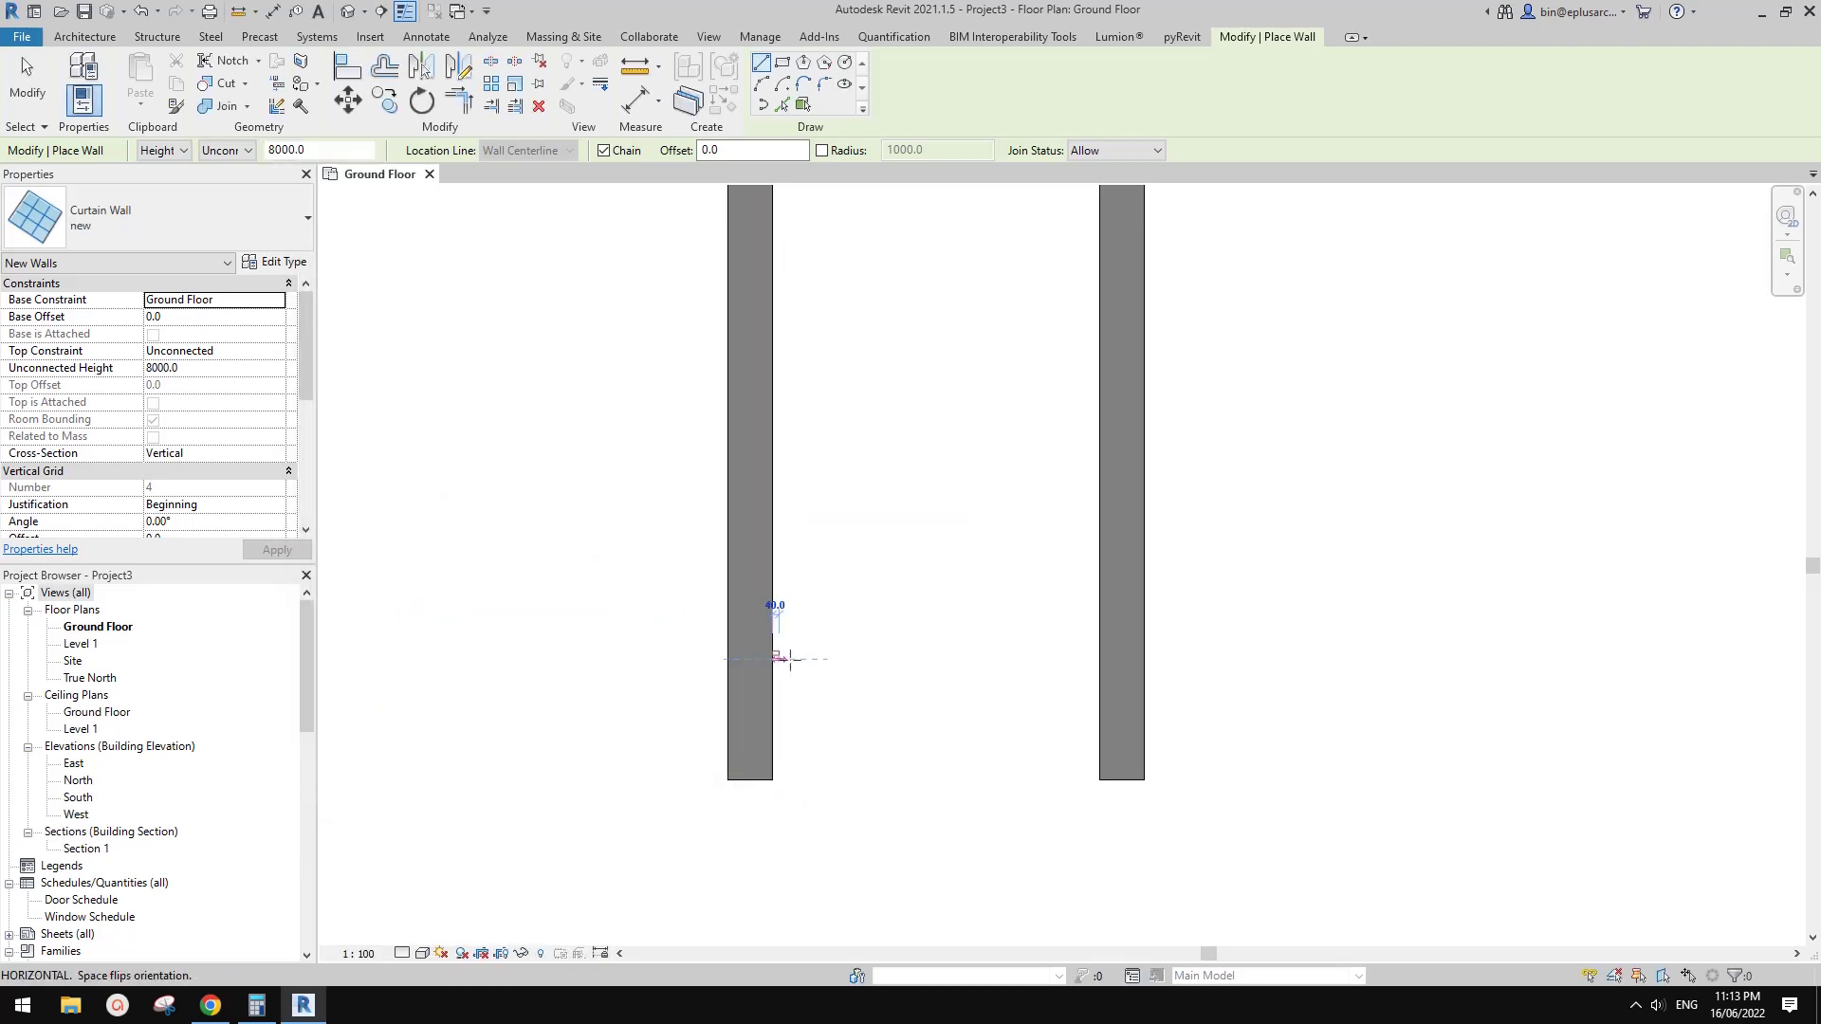
left_click(1096, 659)
key("Escape")
key("Escape")
scroll(897, 736, "up", 2)
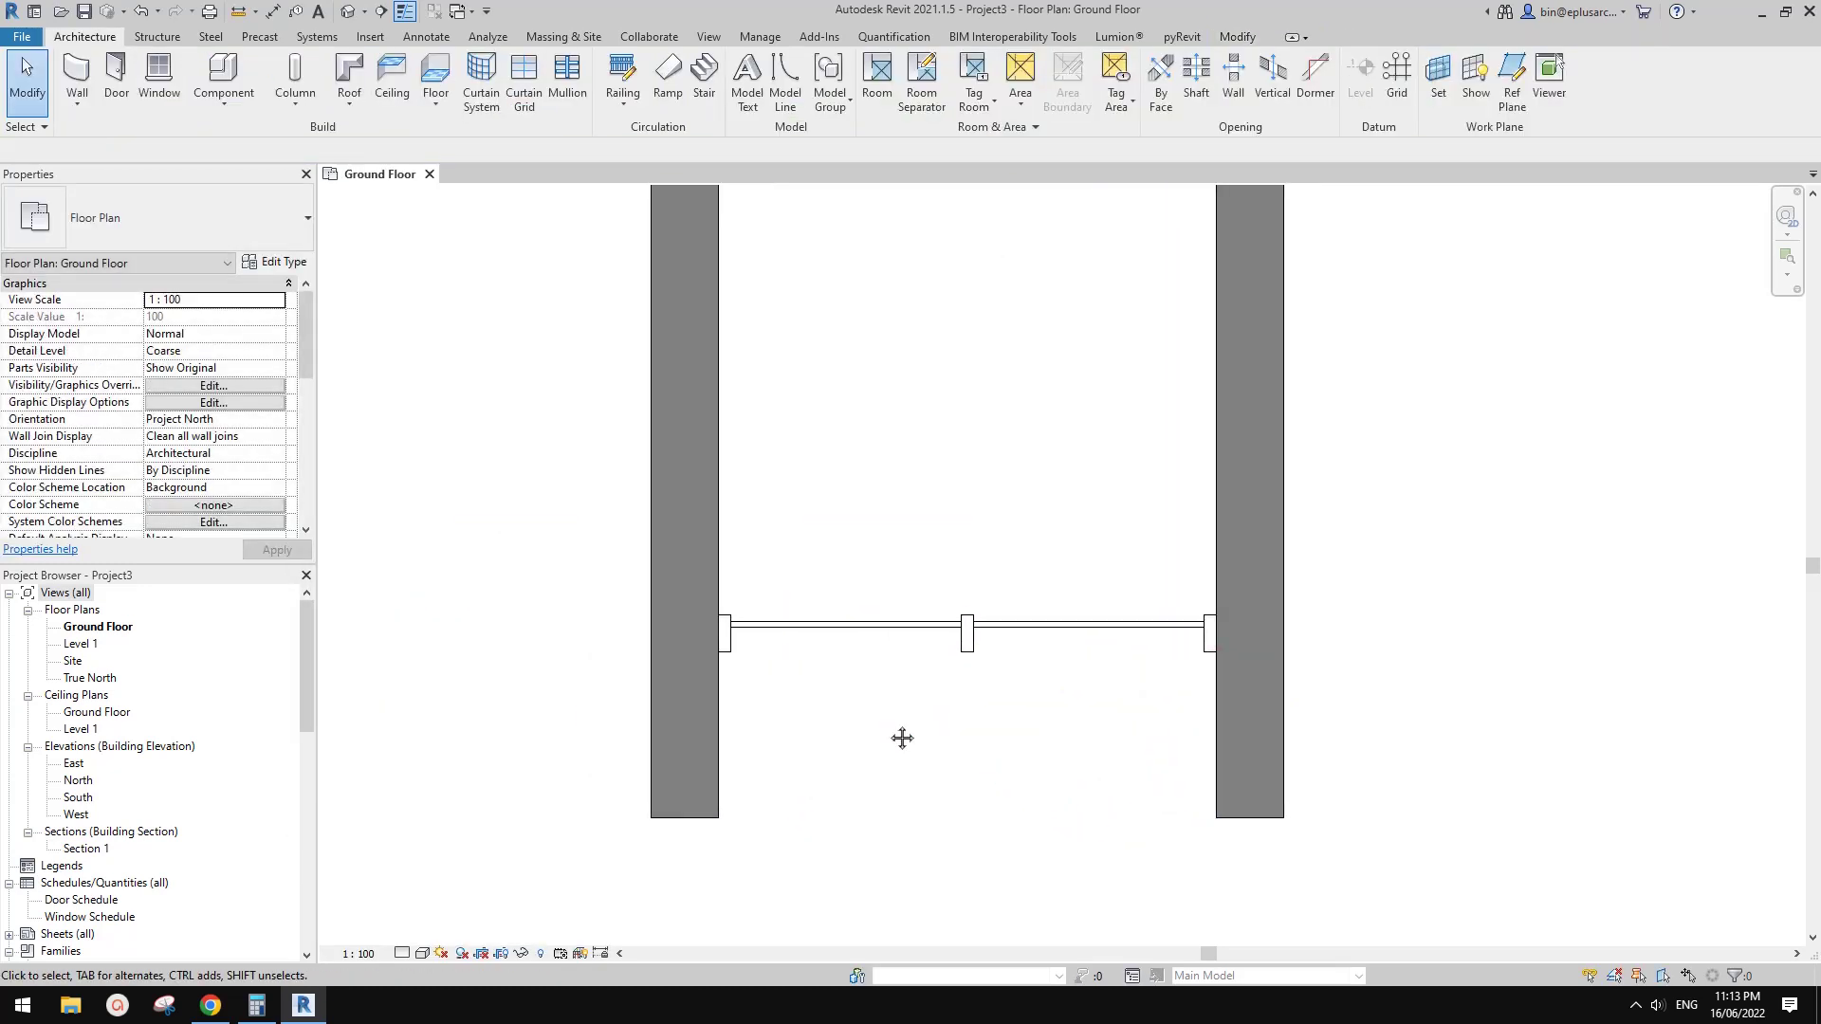
- Open the curtain wall's type properties and set the Vertical Grid layout to Fixed Distance
left_click(749, 608)
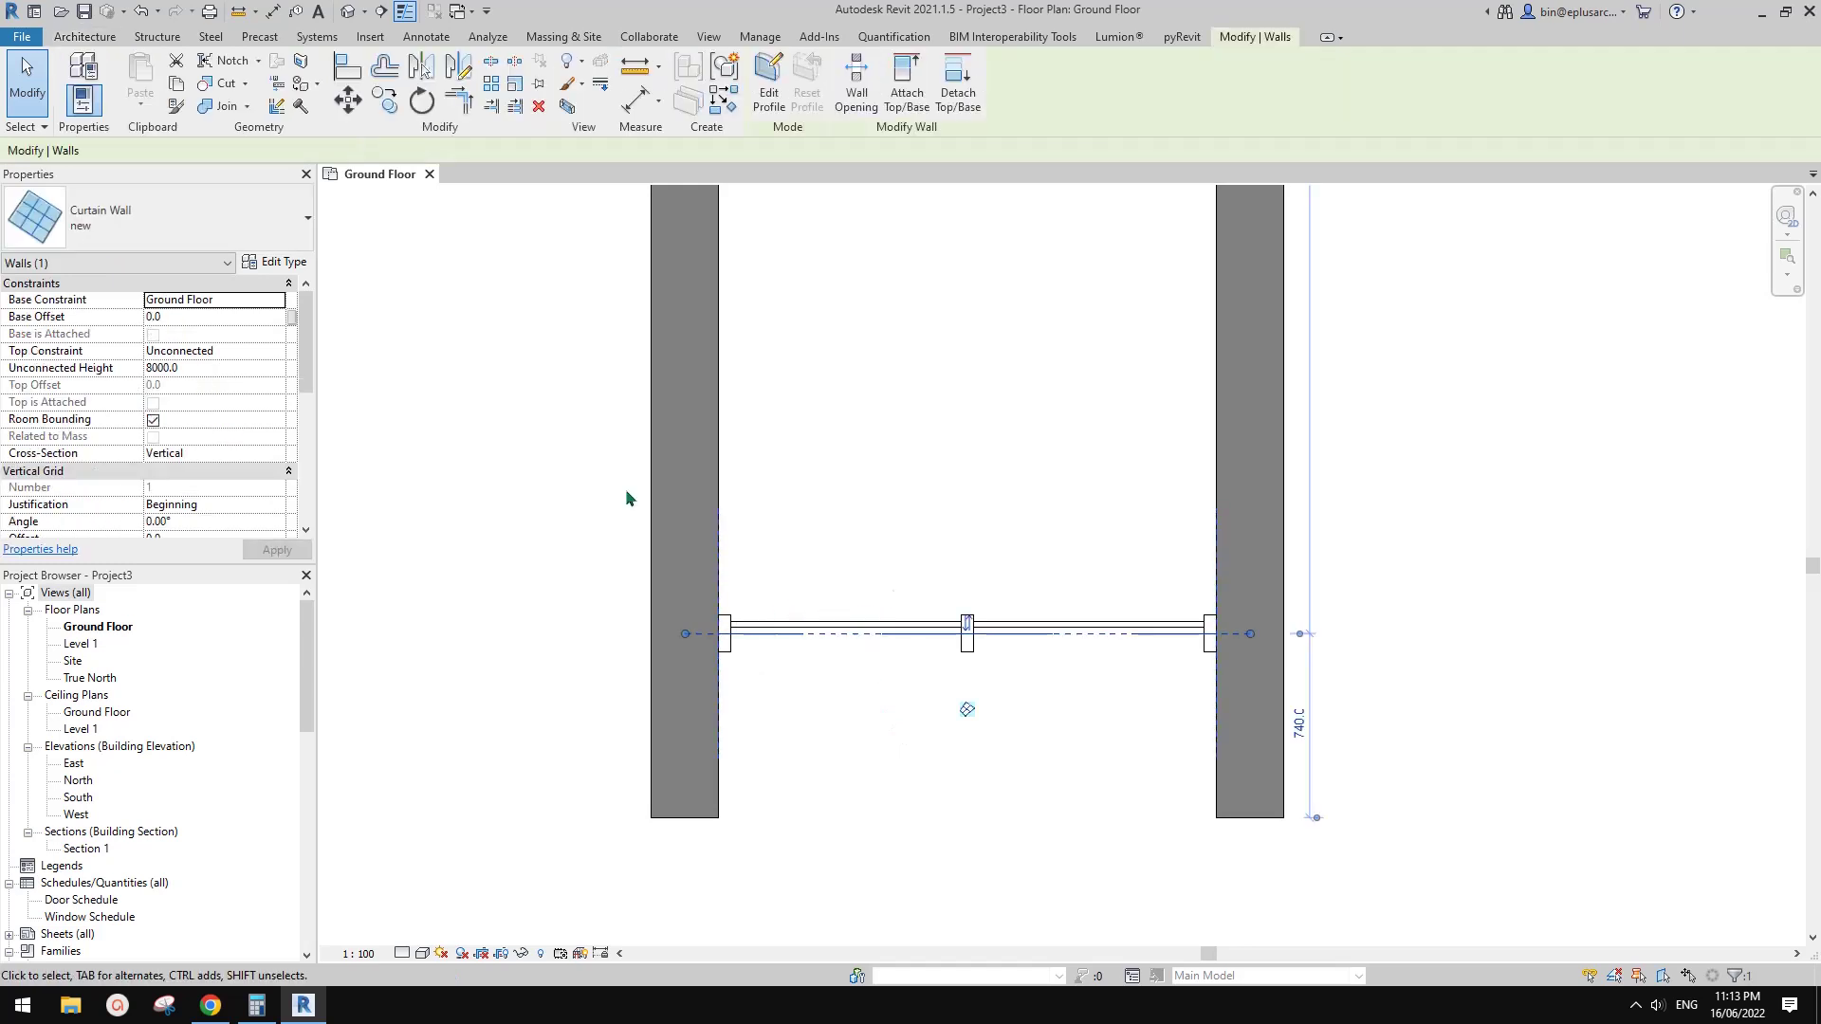
left_click(288, 262)
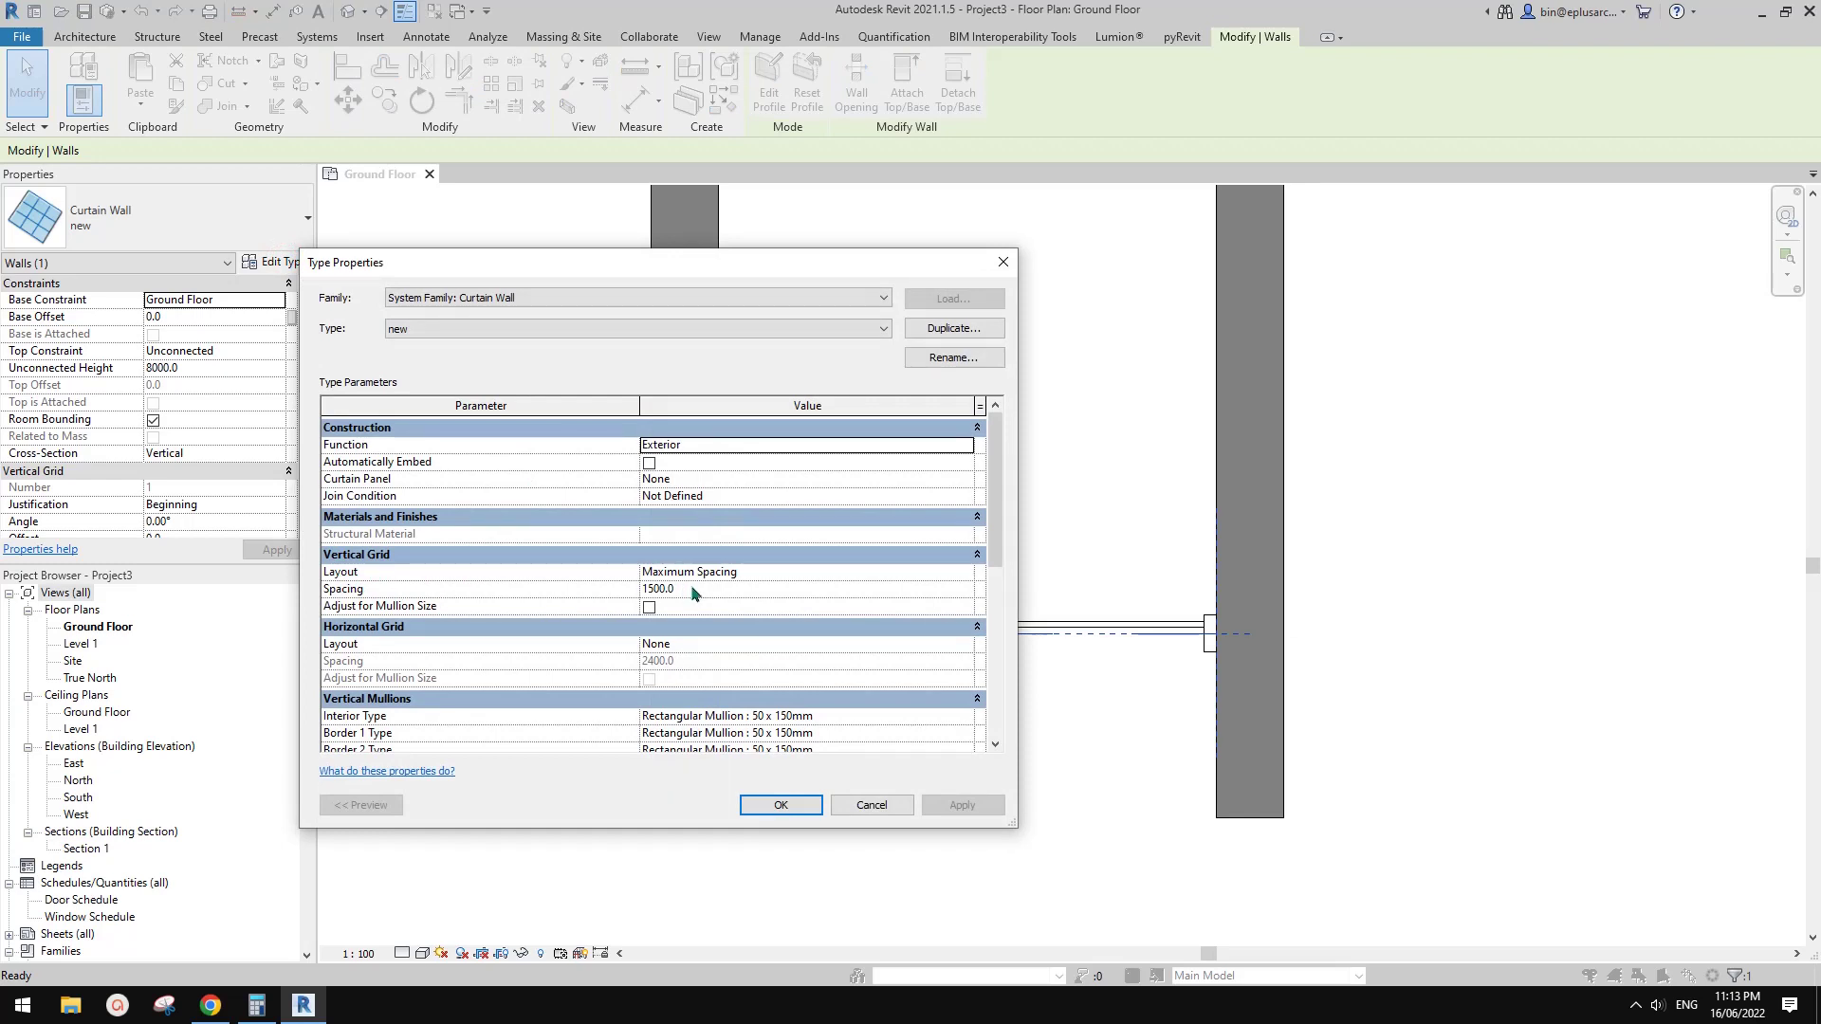
left_click_drag(831, 265, 648, 238)
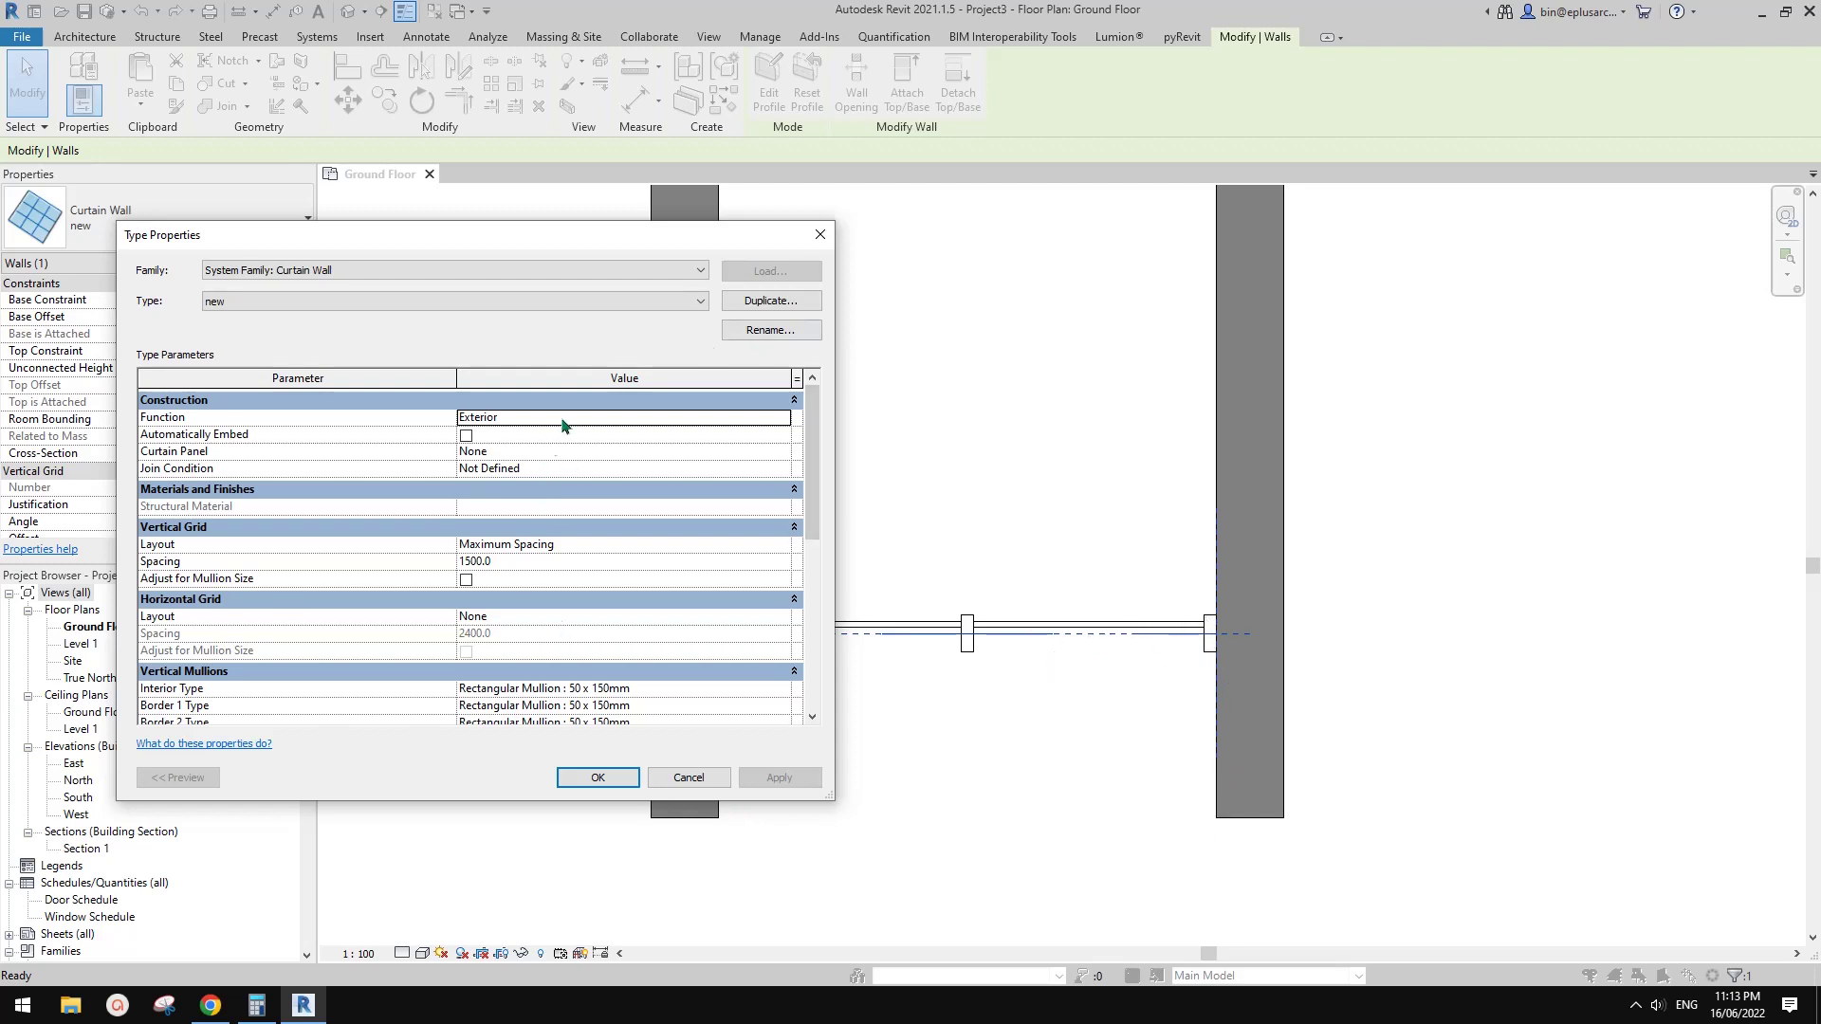
left_click(523, 560)
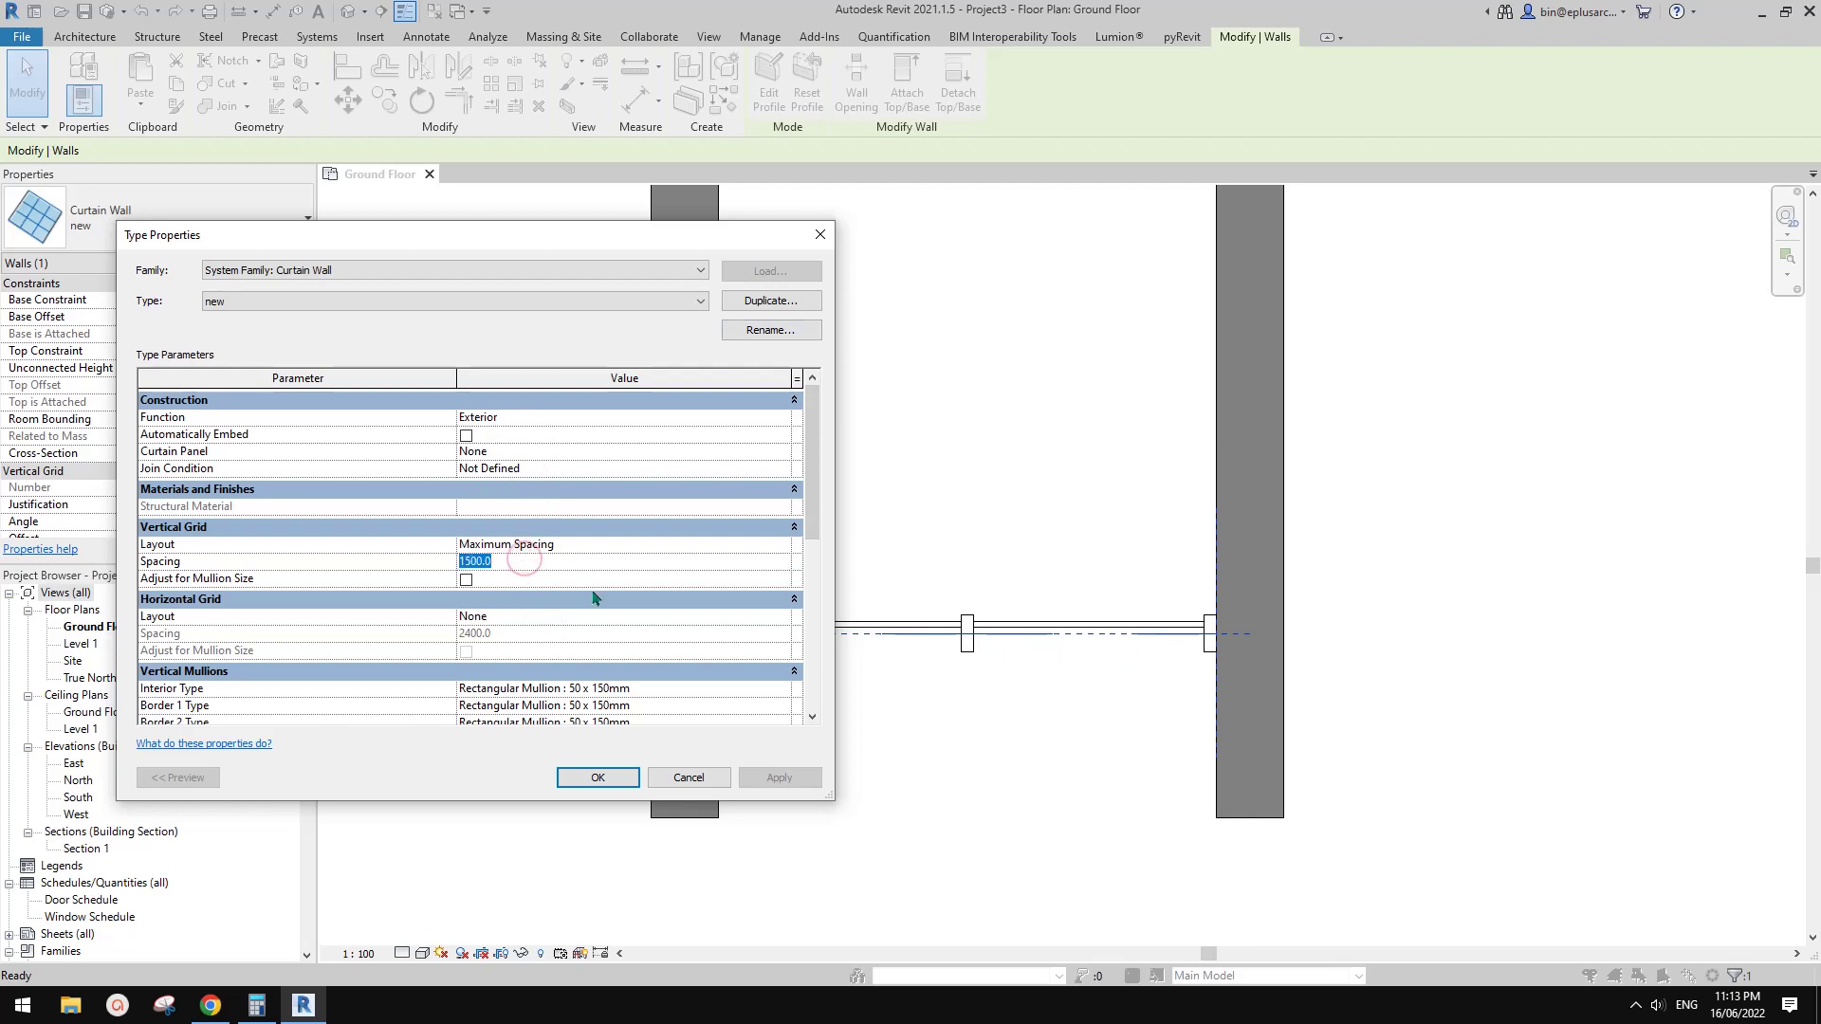
left_click(607, 545)
left_click(781, 544)
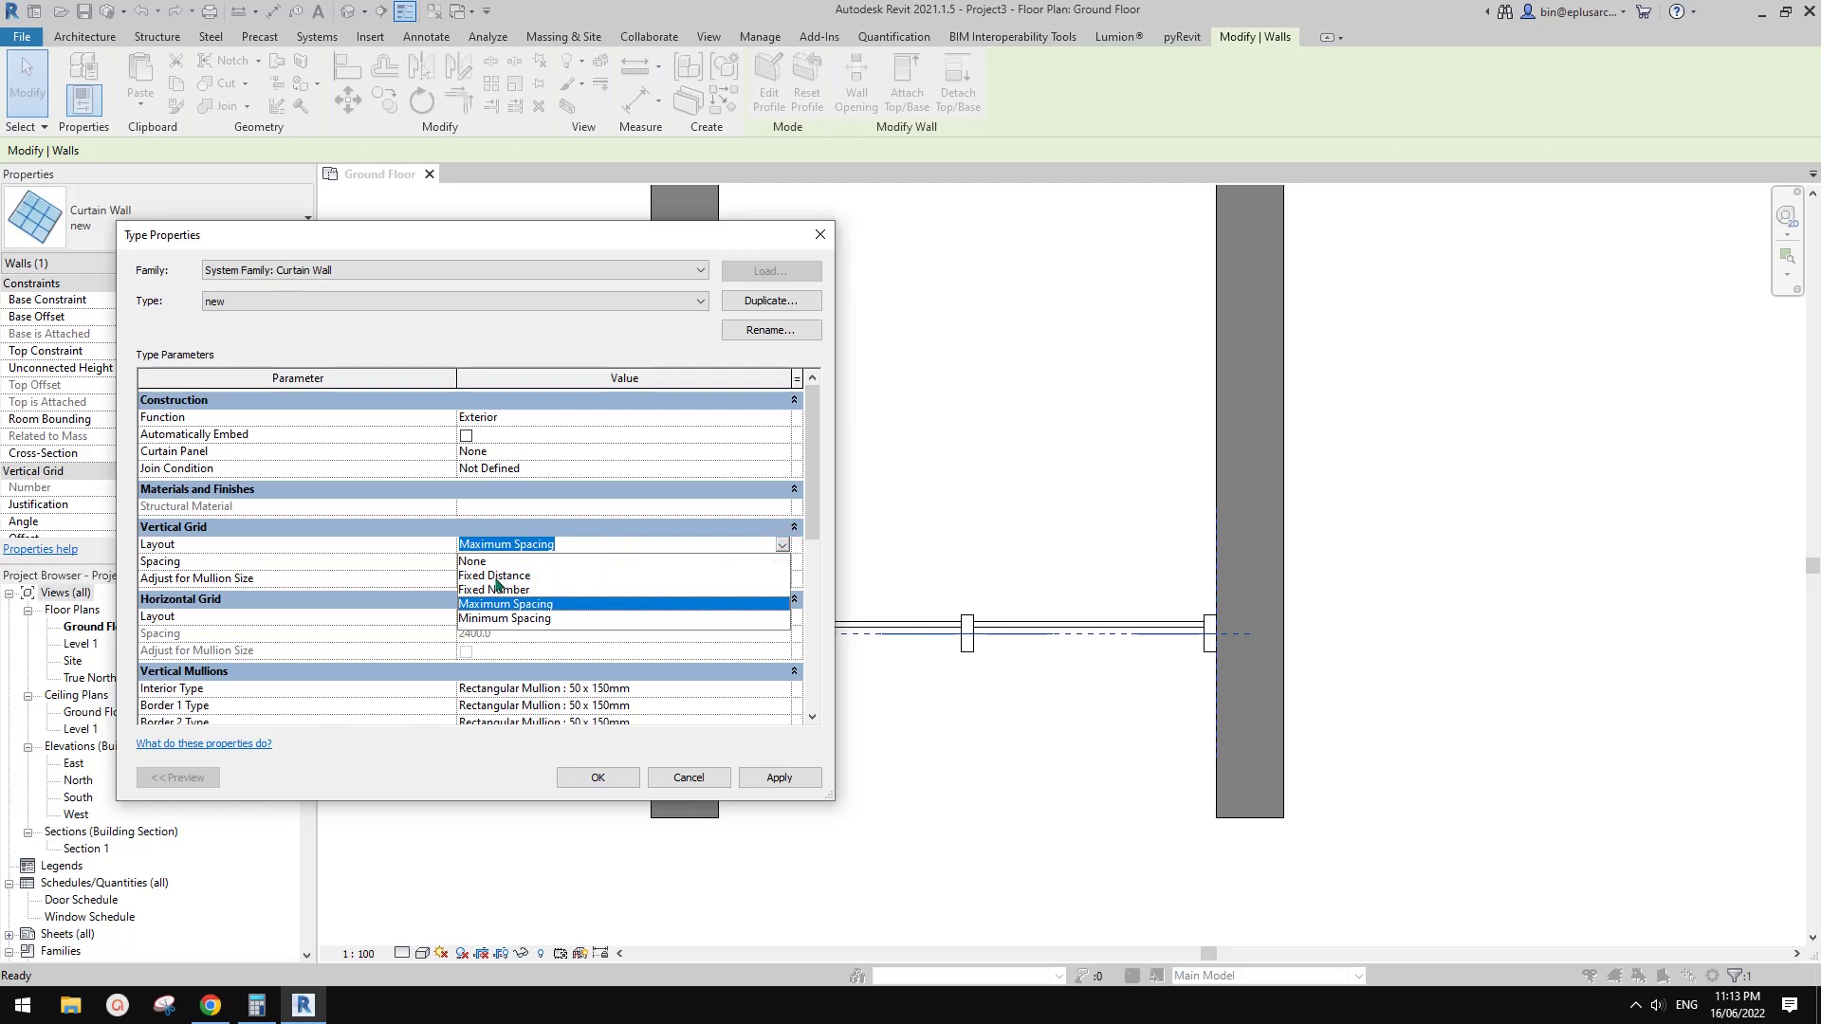
left_click(495, 575)
- Set the Vertical Grid spacing to 150 and apply the type settings
left_click(527, 563)
type("150")
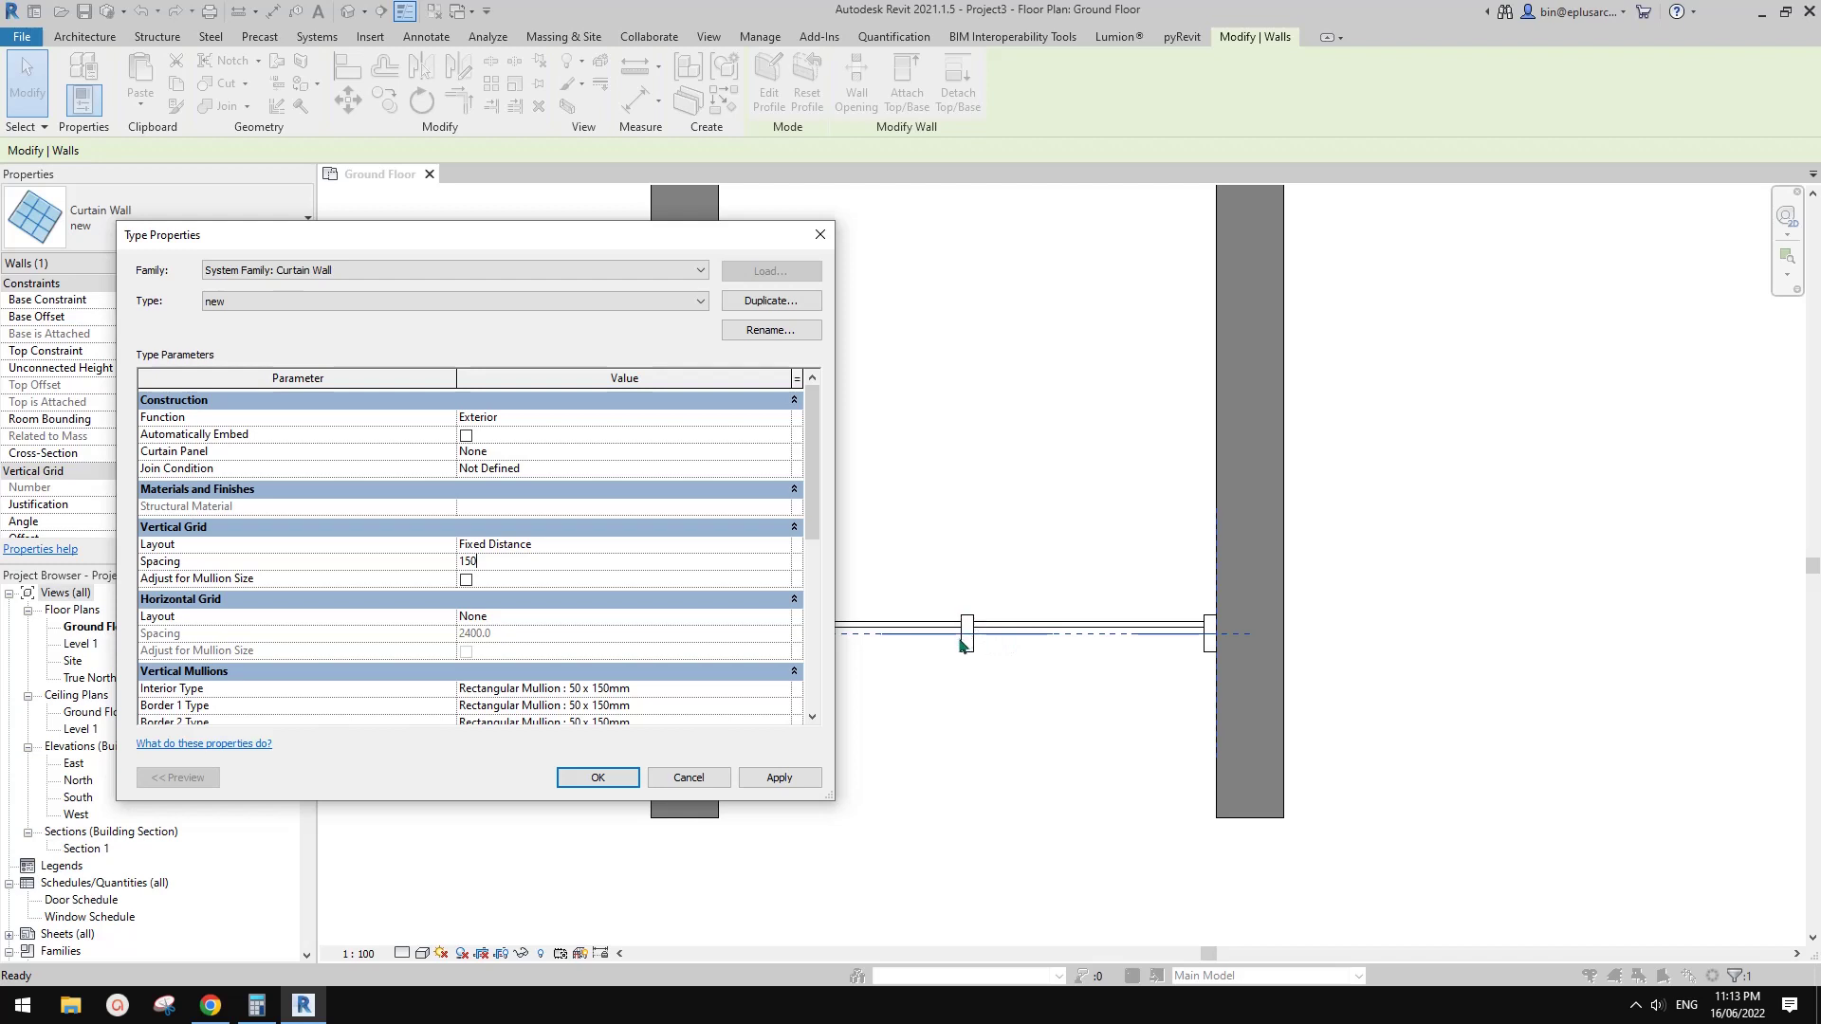
left_click(531, 580)
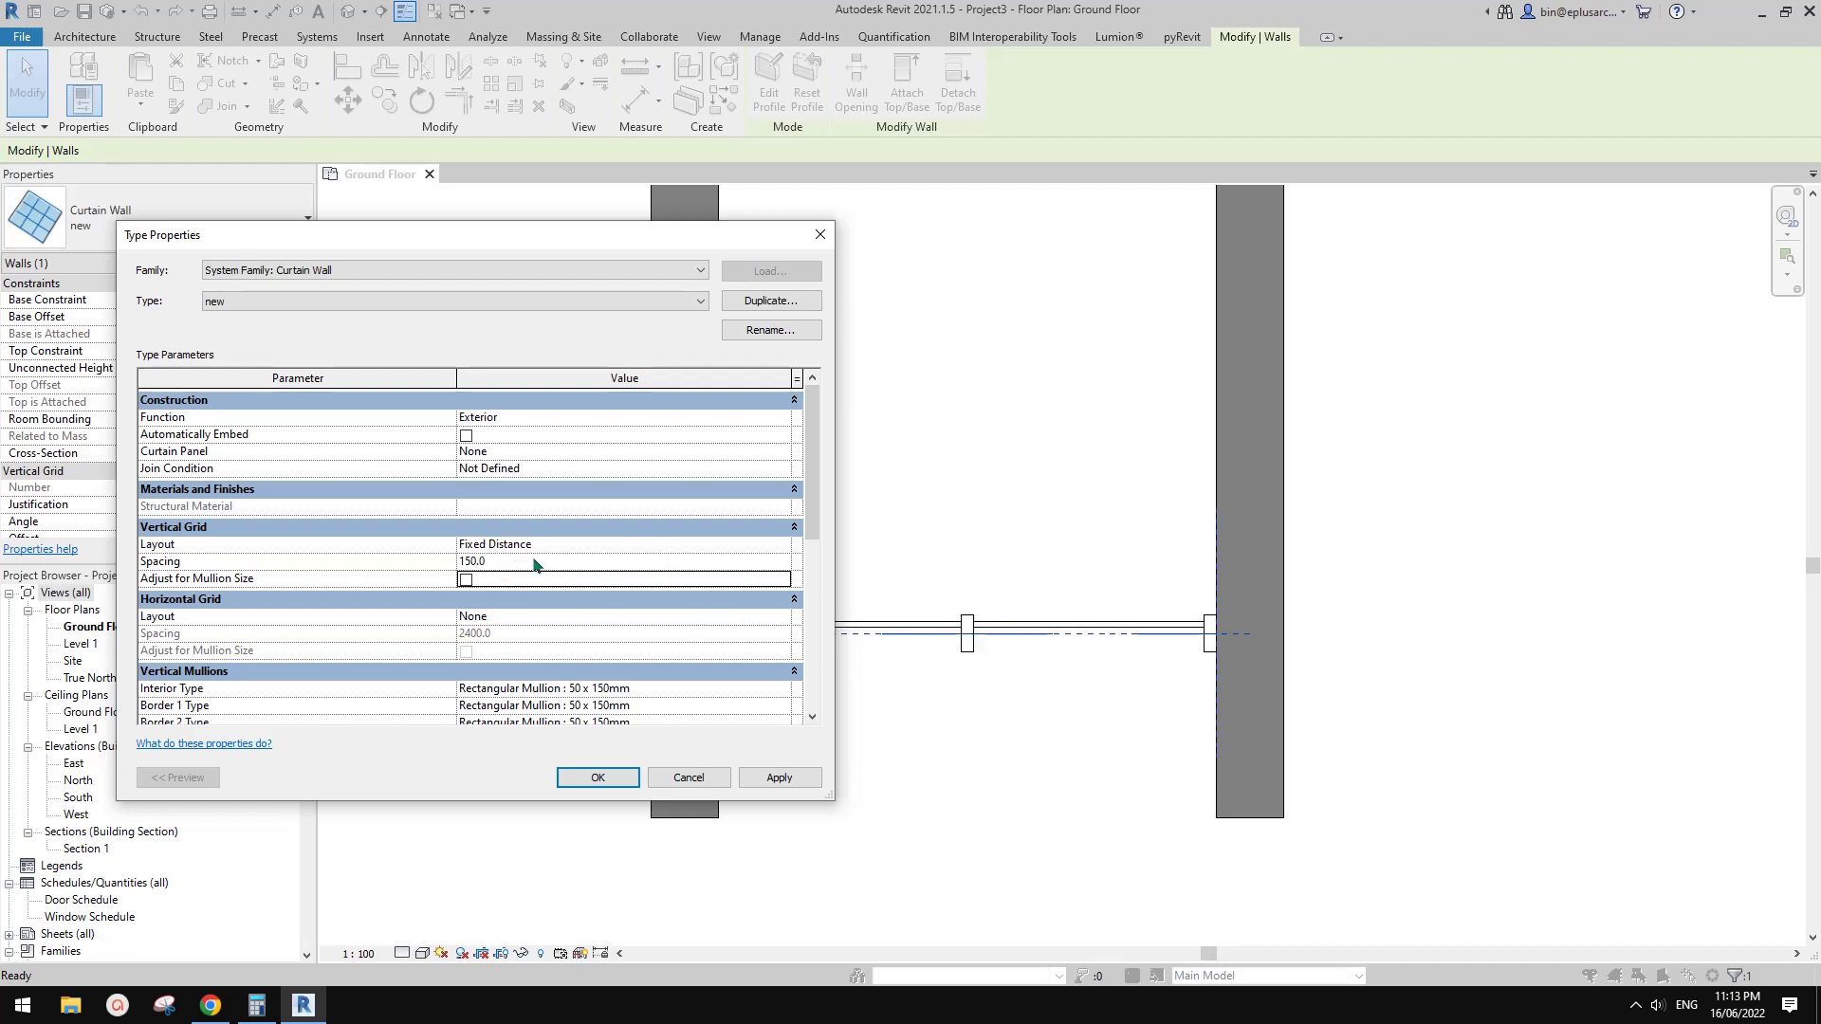
left_click(782, 778)
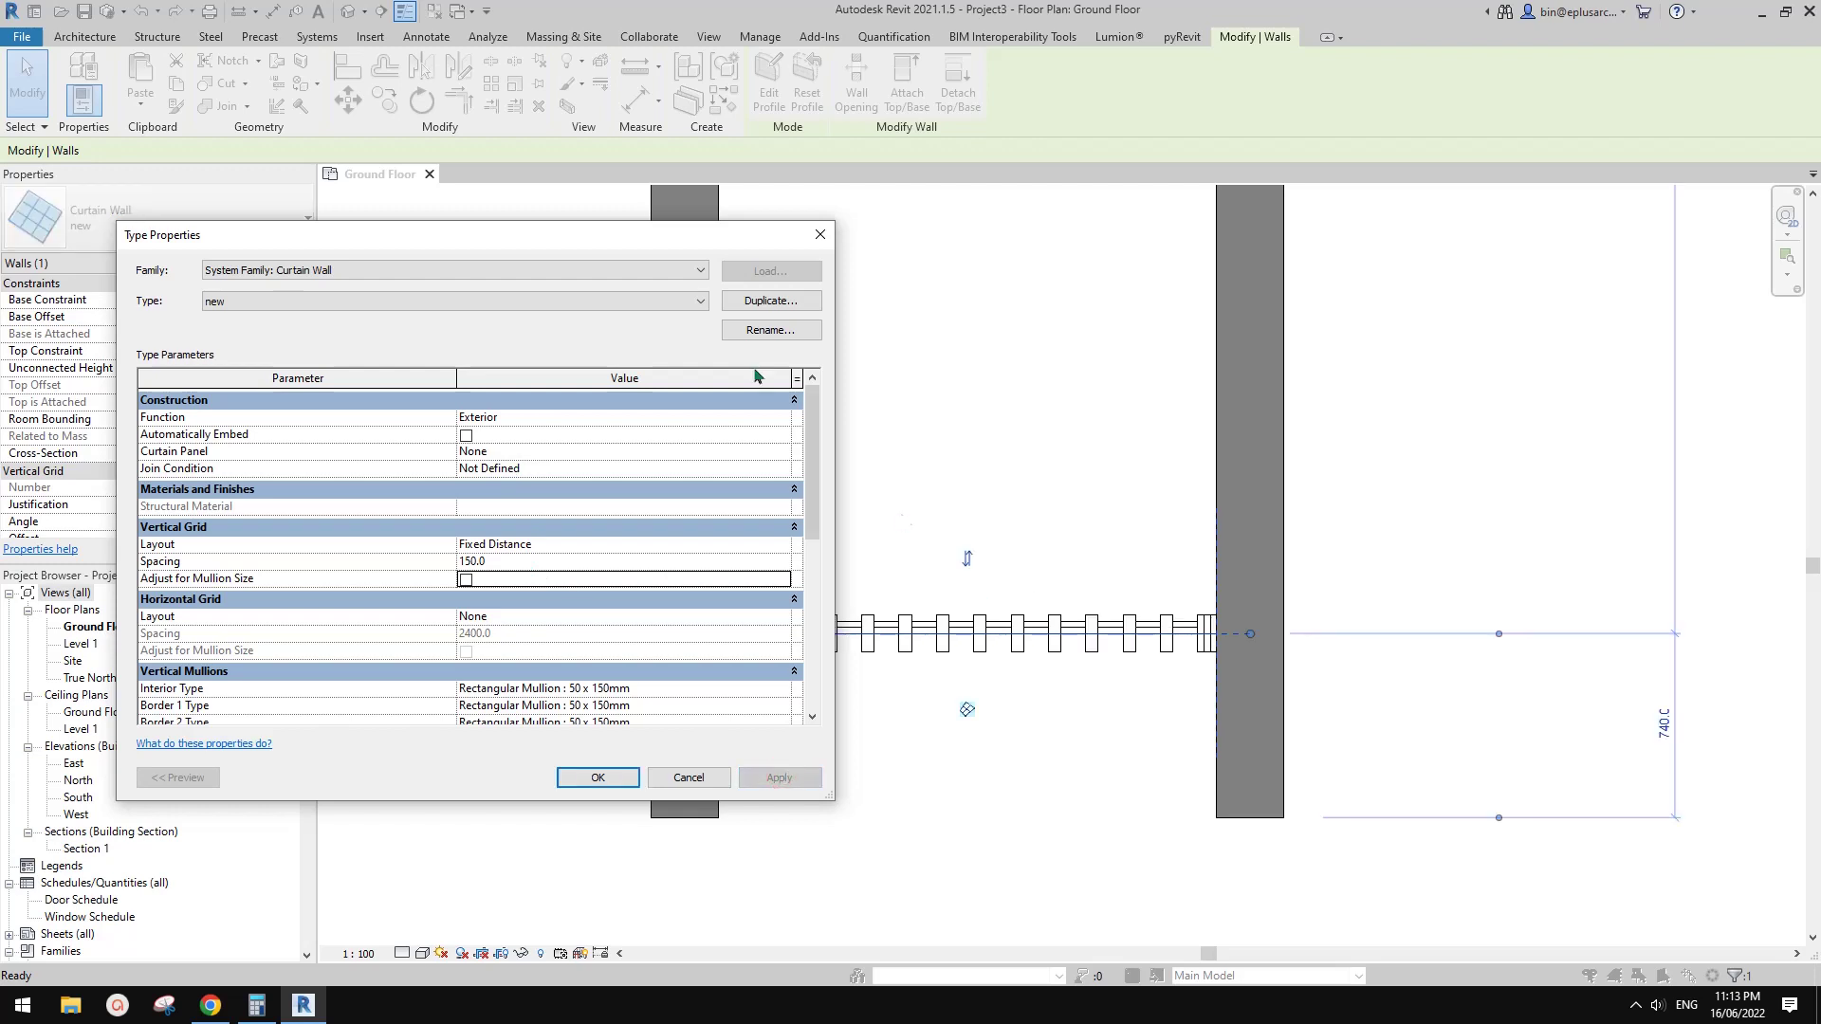
left_click(598, 778)
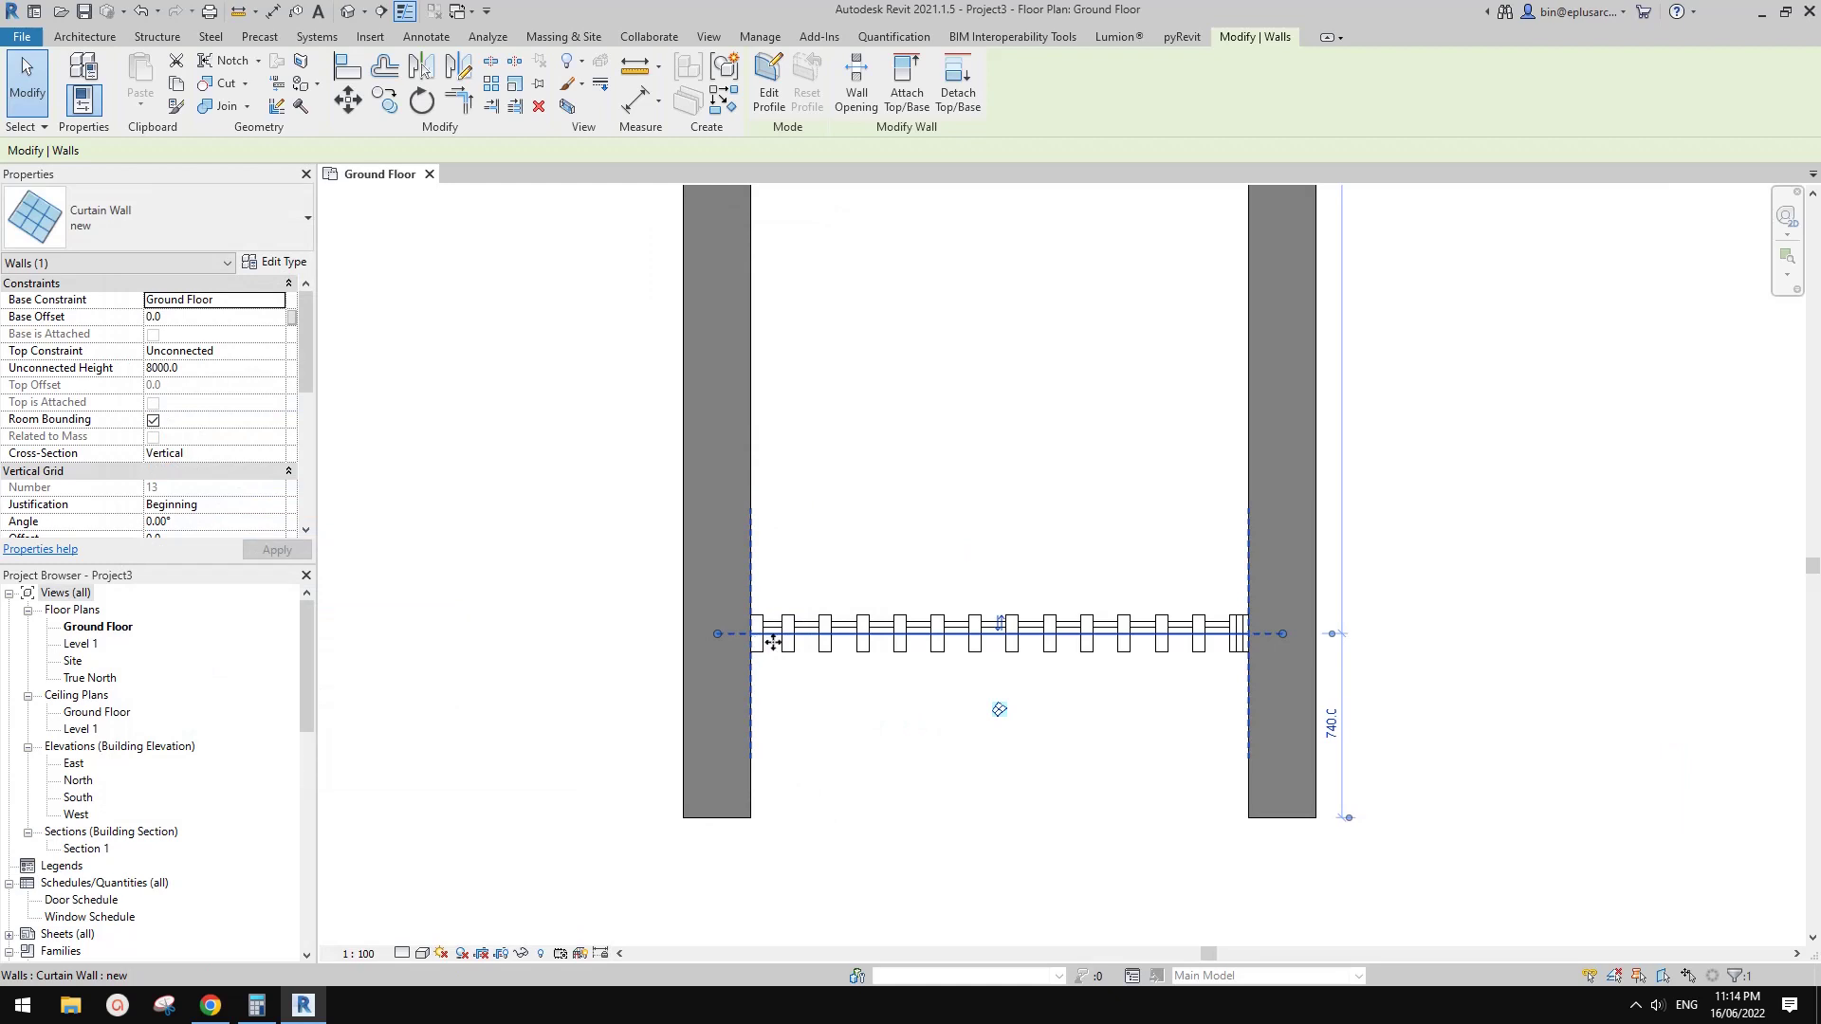
- Examine the mullion spacing and the properties of one glazed panel between the mullions
scroll(943, 597, "up", 2)
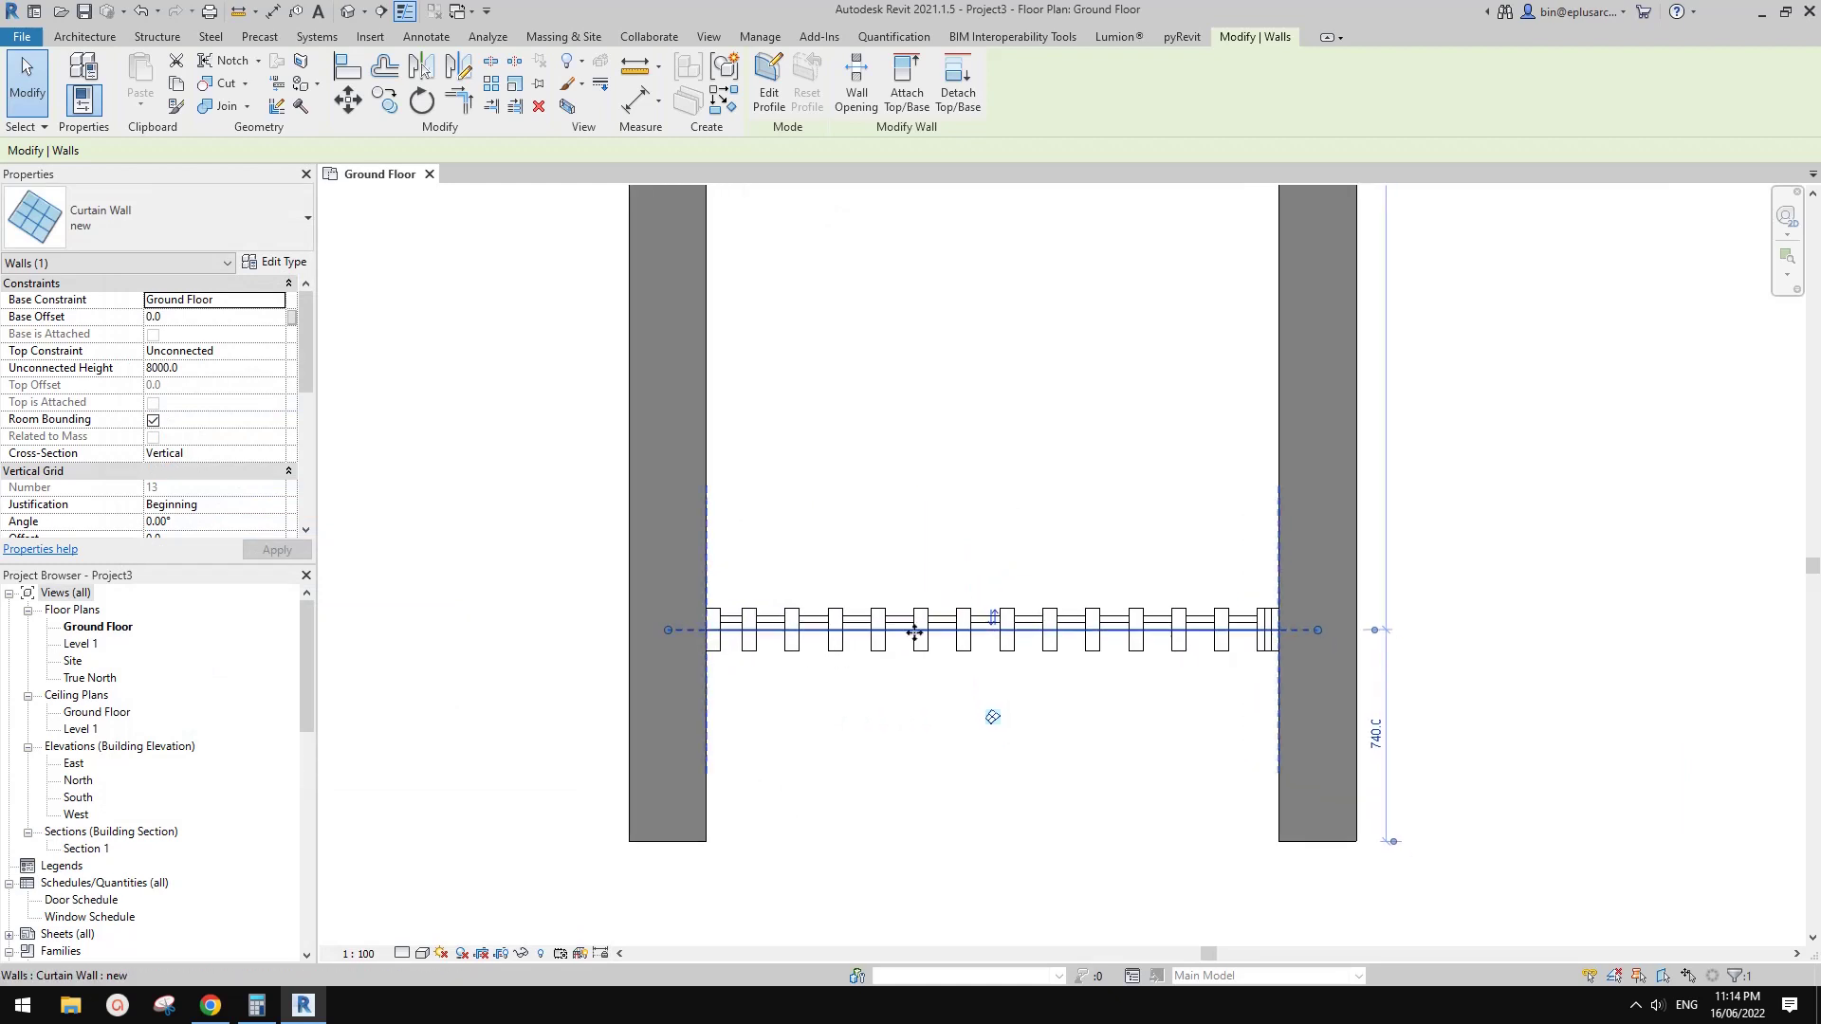
middle_click_drag(855, 600, 819, 564)
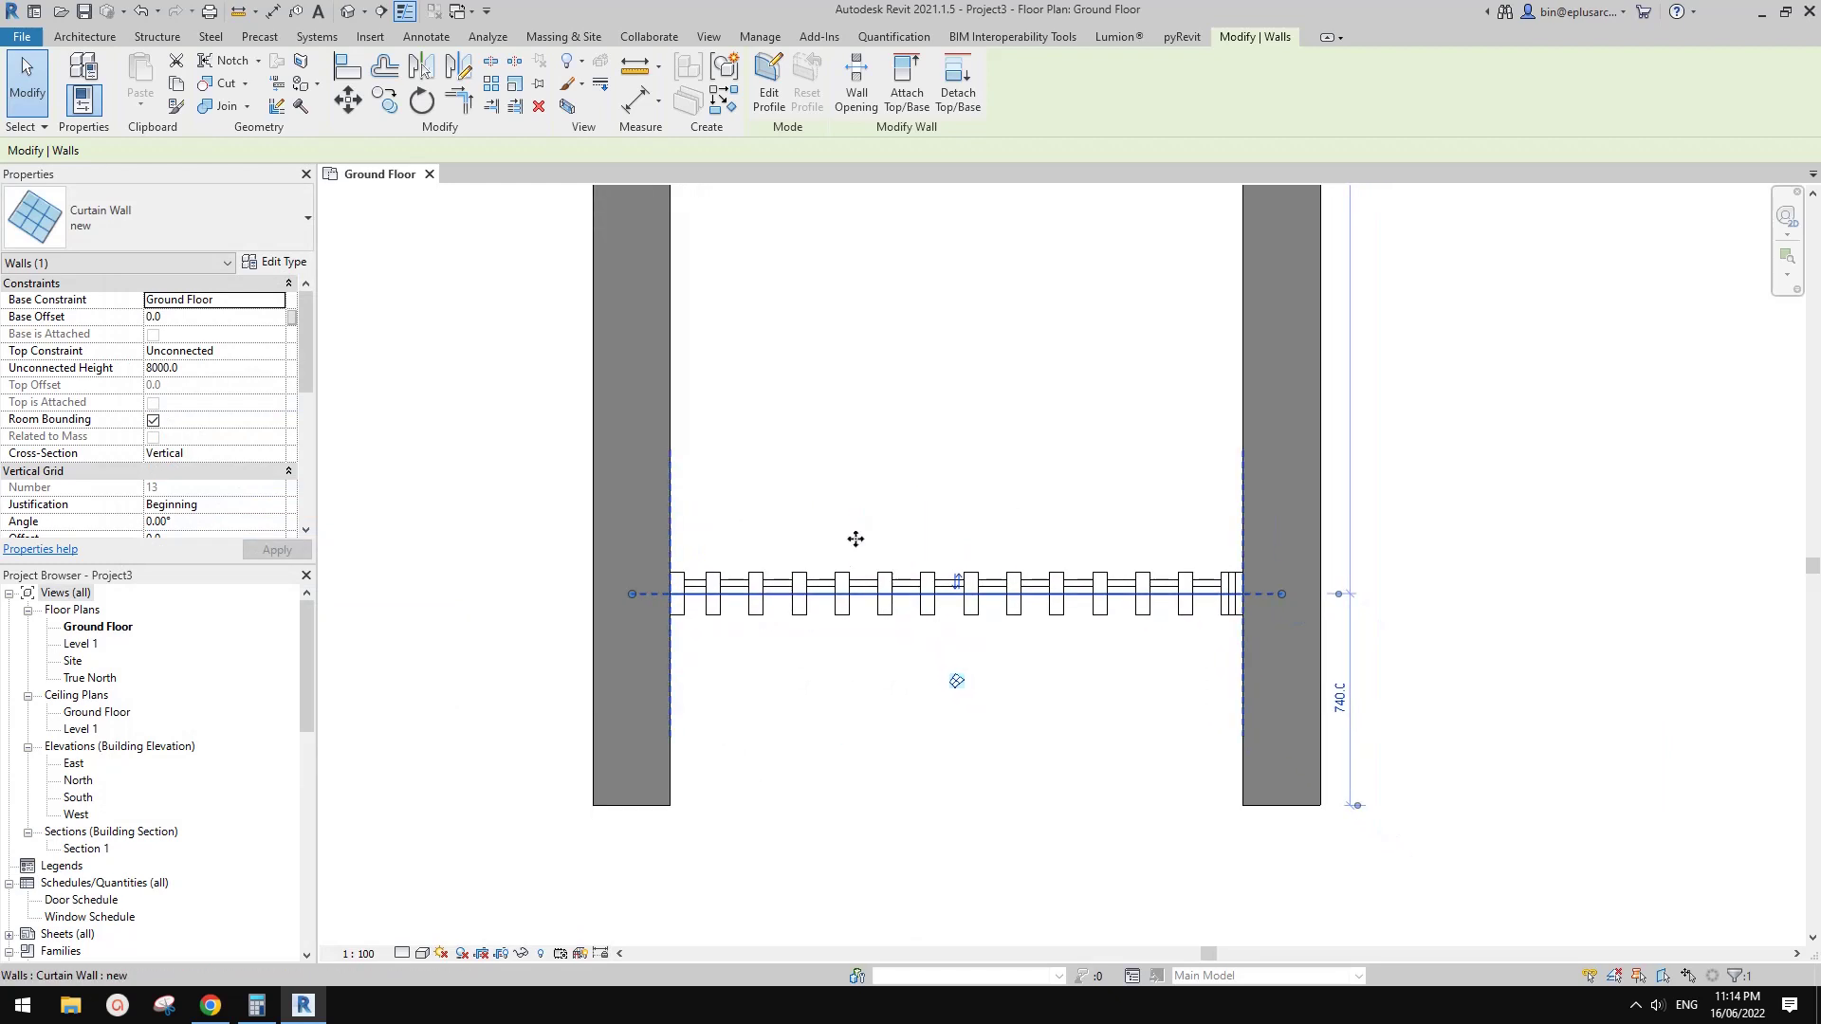
scroll(826, 599, "up", 2)
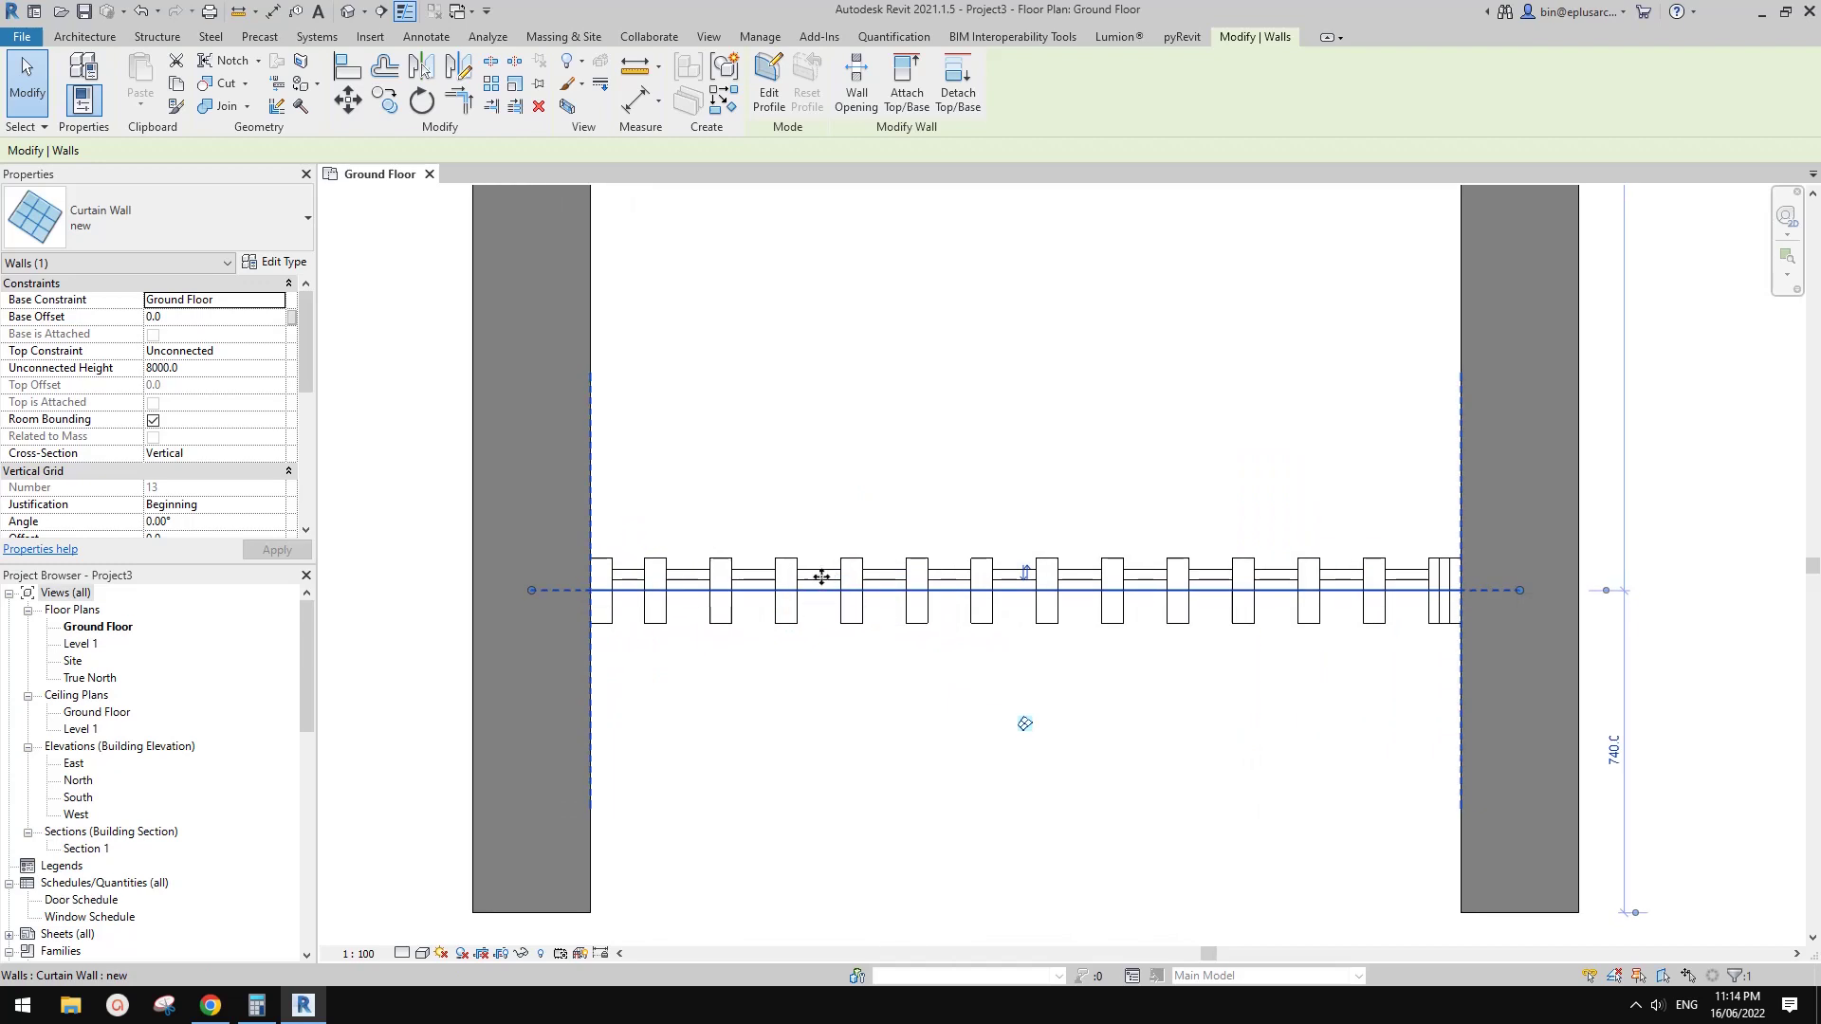
left_click(823, 576)
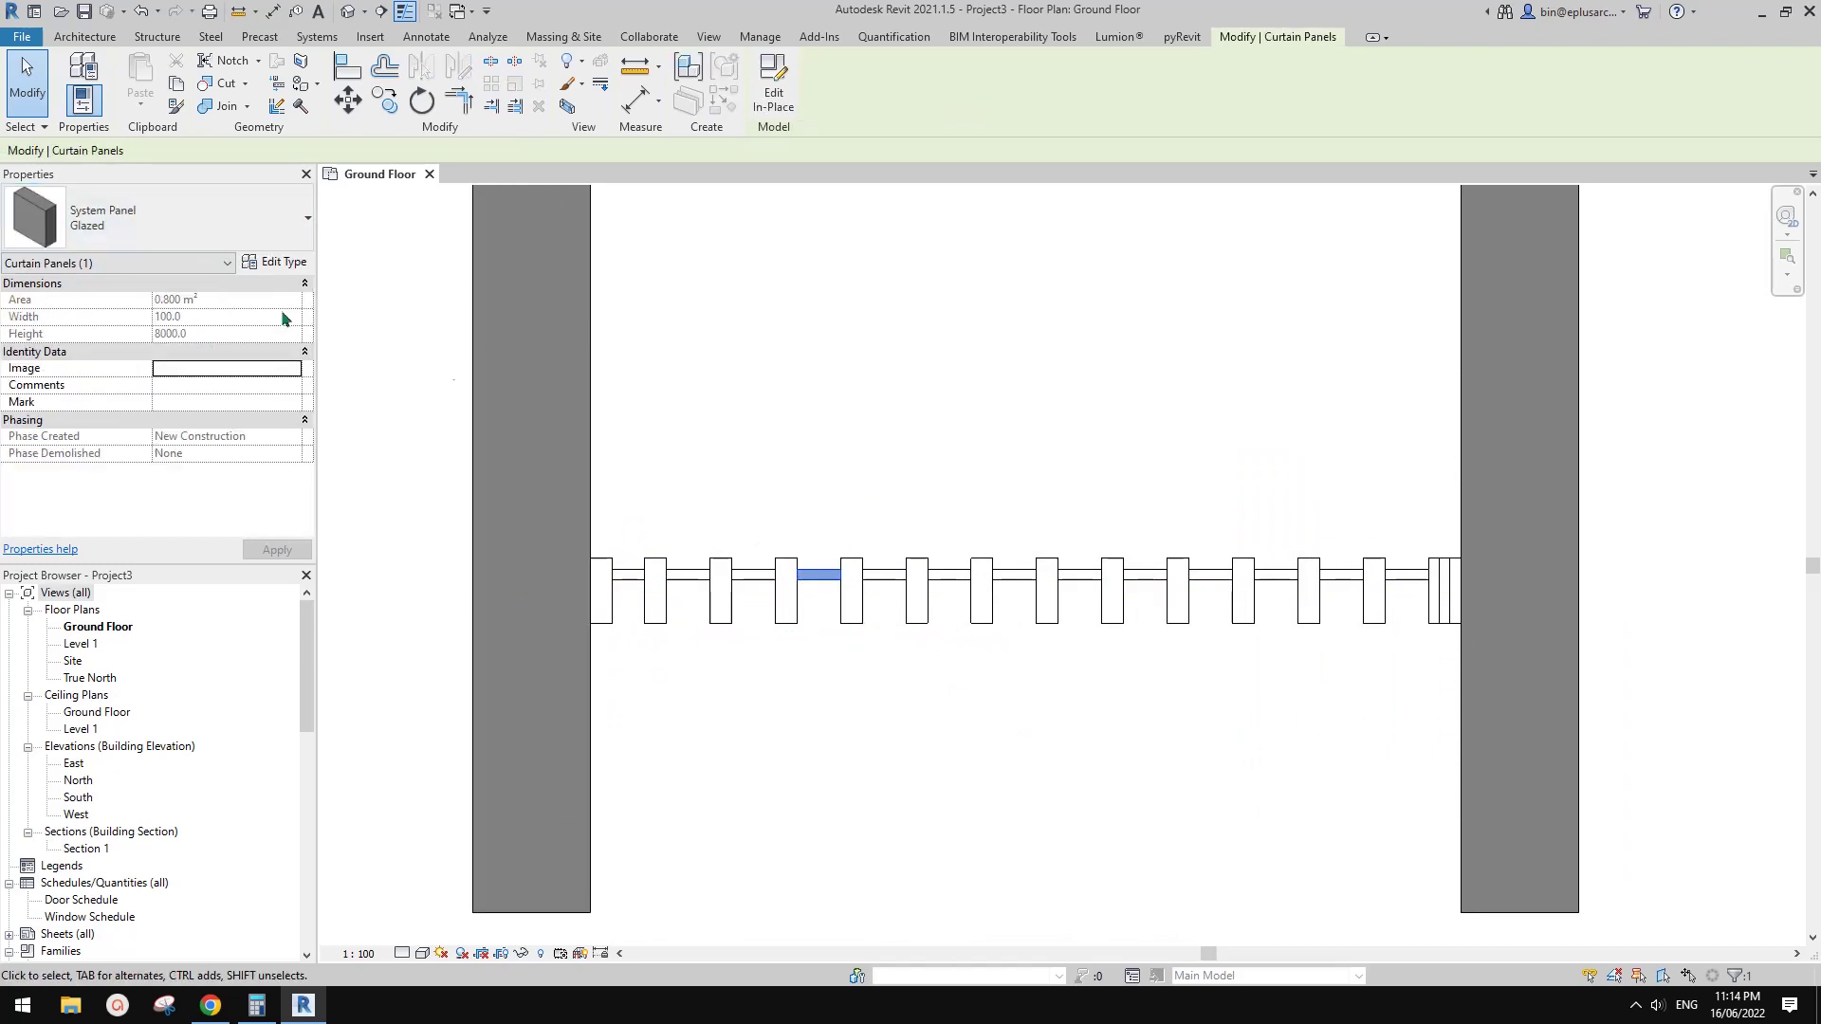
left_click(681, 420)
scroll(681, 420, "down", 1)
key("Escape")
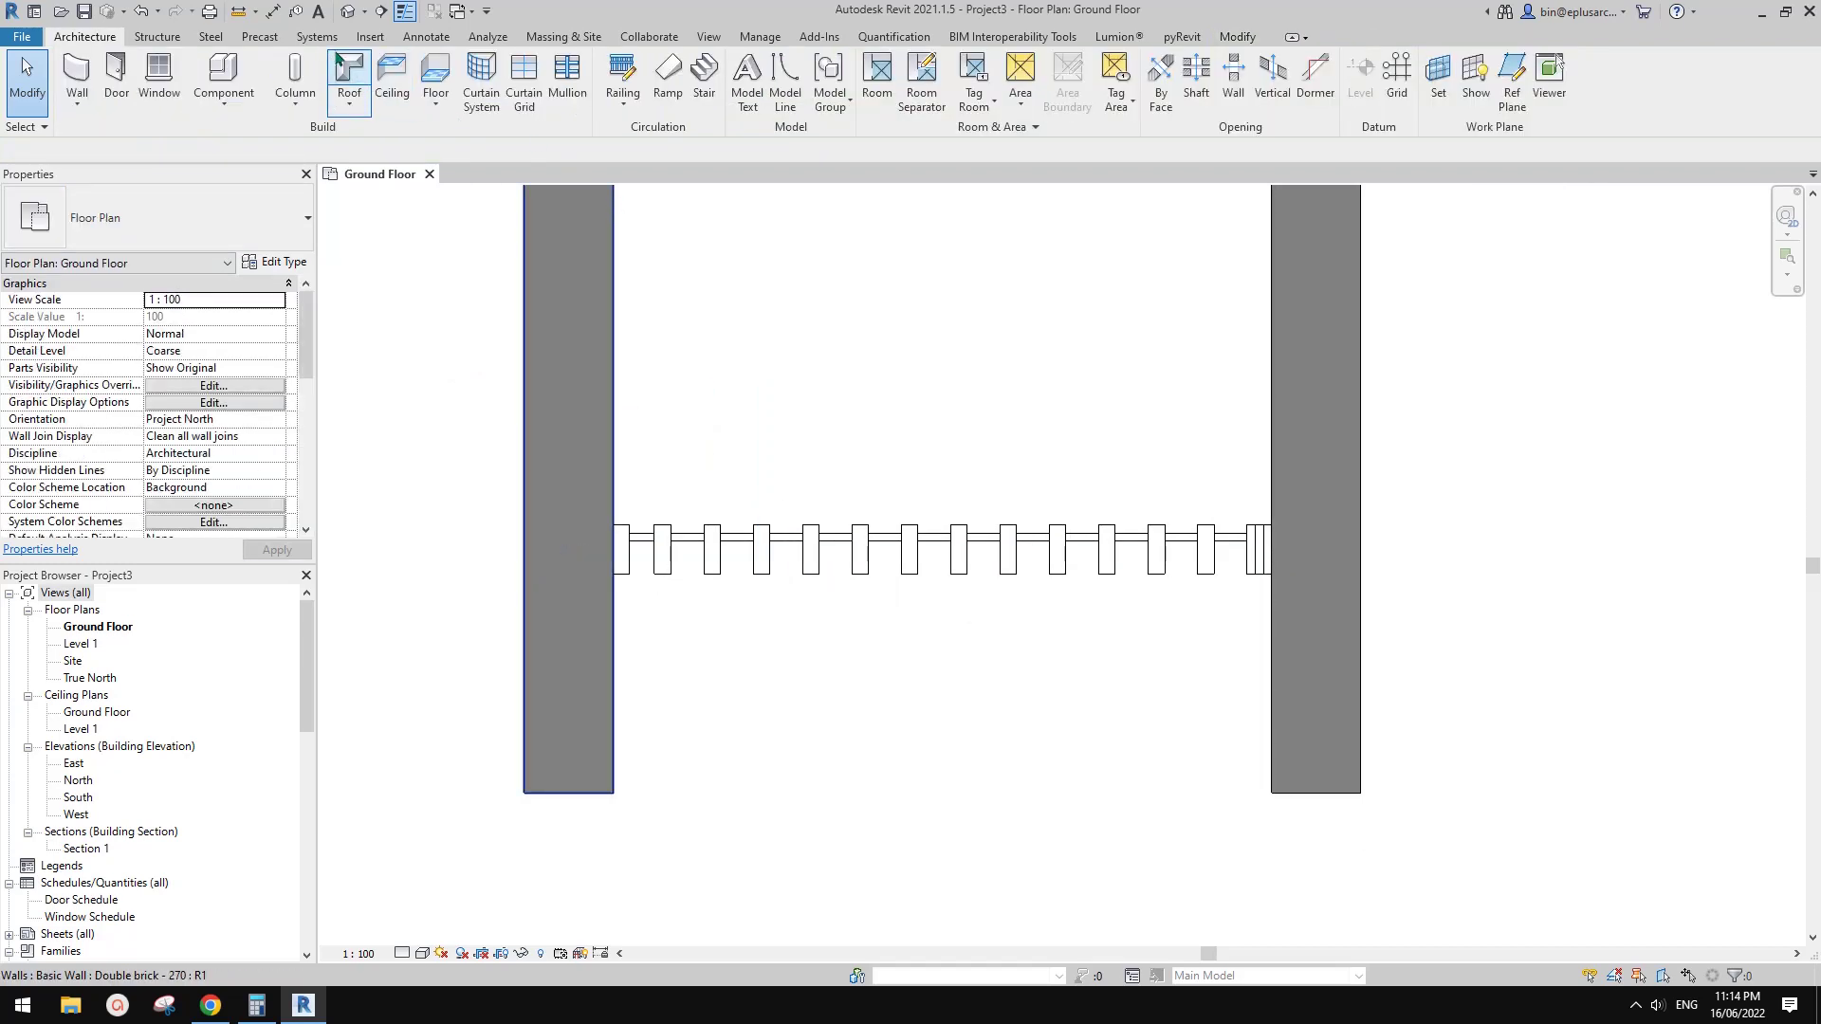
- Load the Empty Panel.rfa family from the Curtain Wall Panels folder of the Australia library
left_click(370, 36)
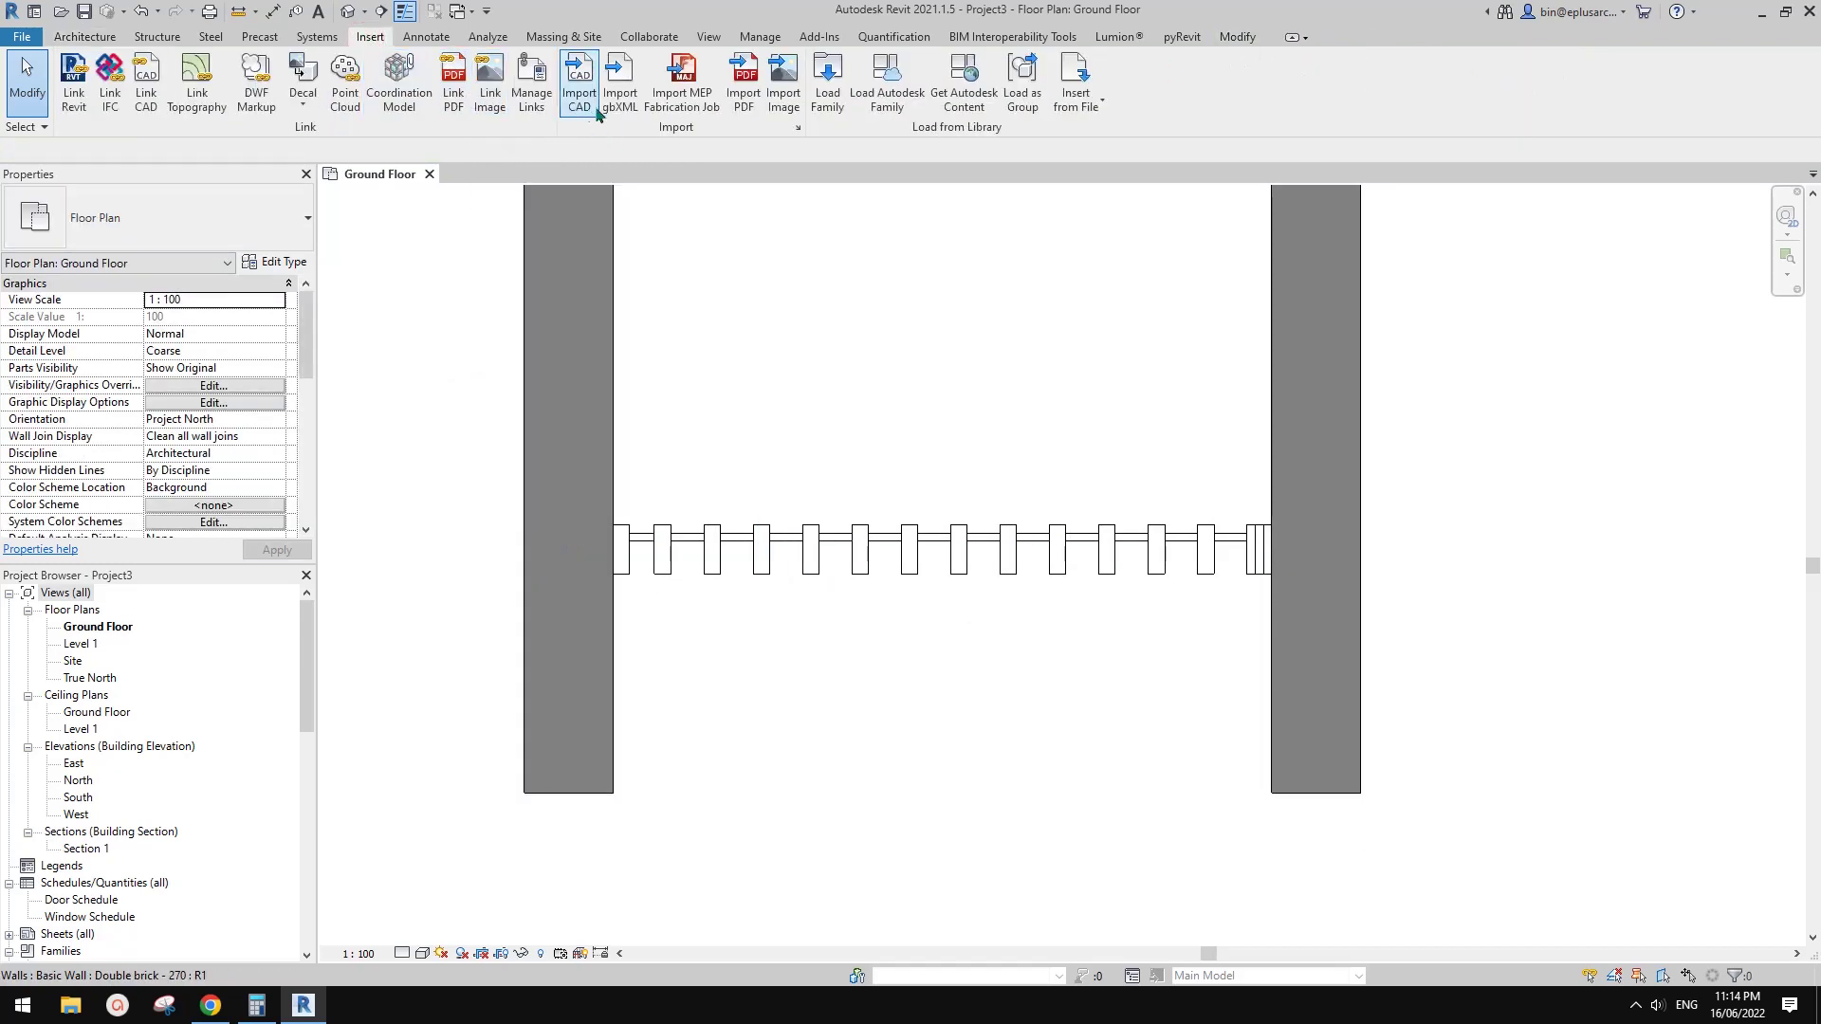
left_click(827, 81)
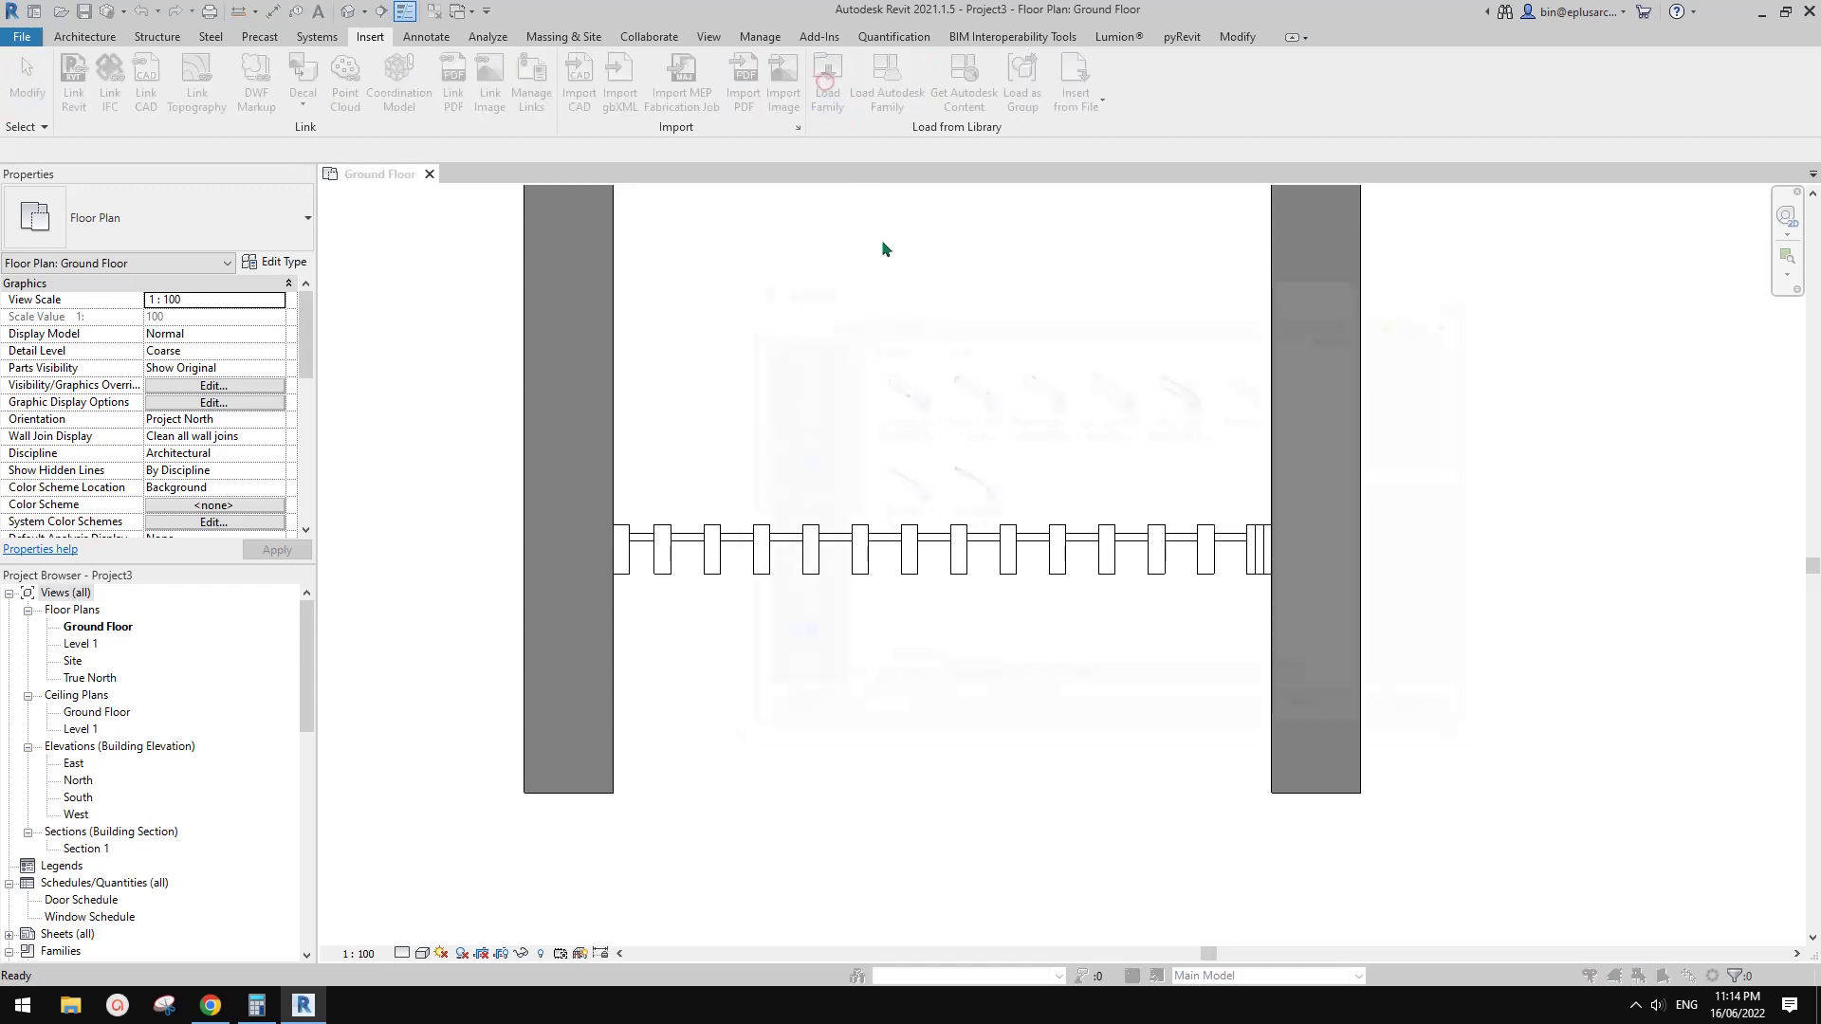
key("BackSpace")
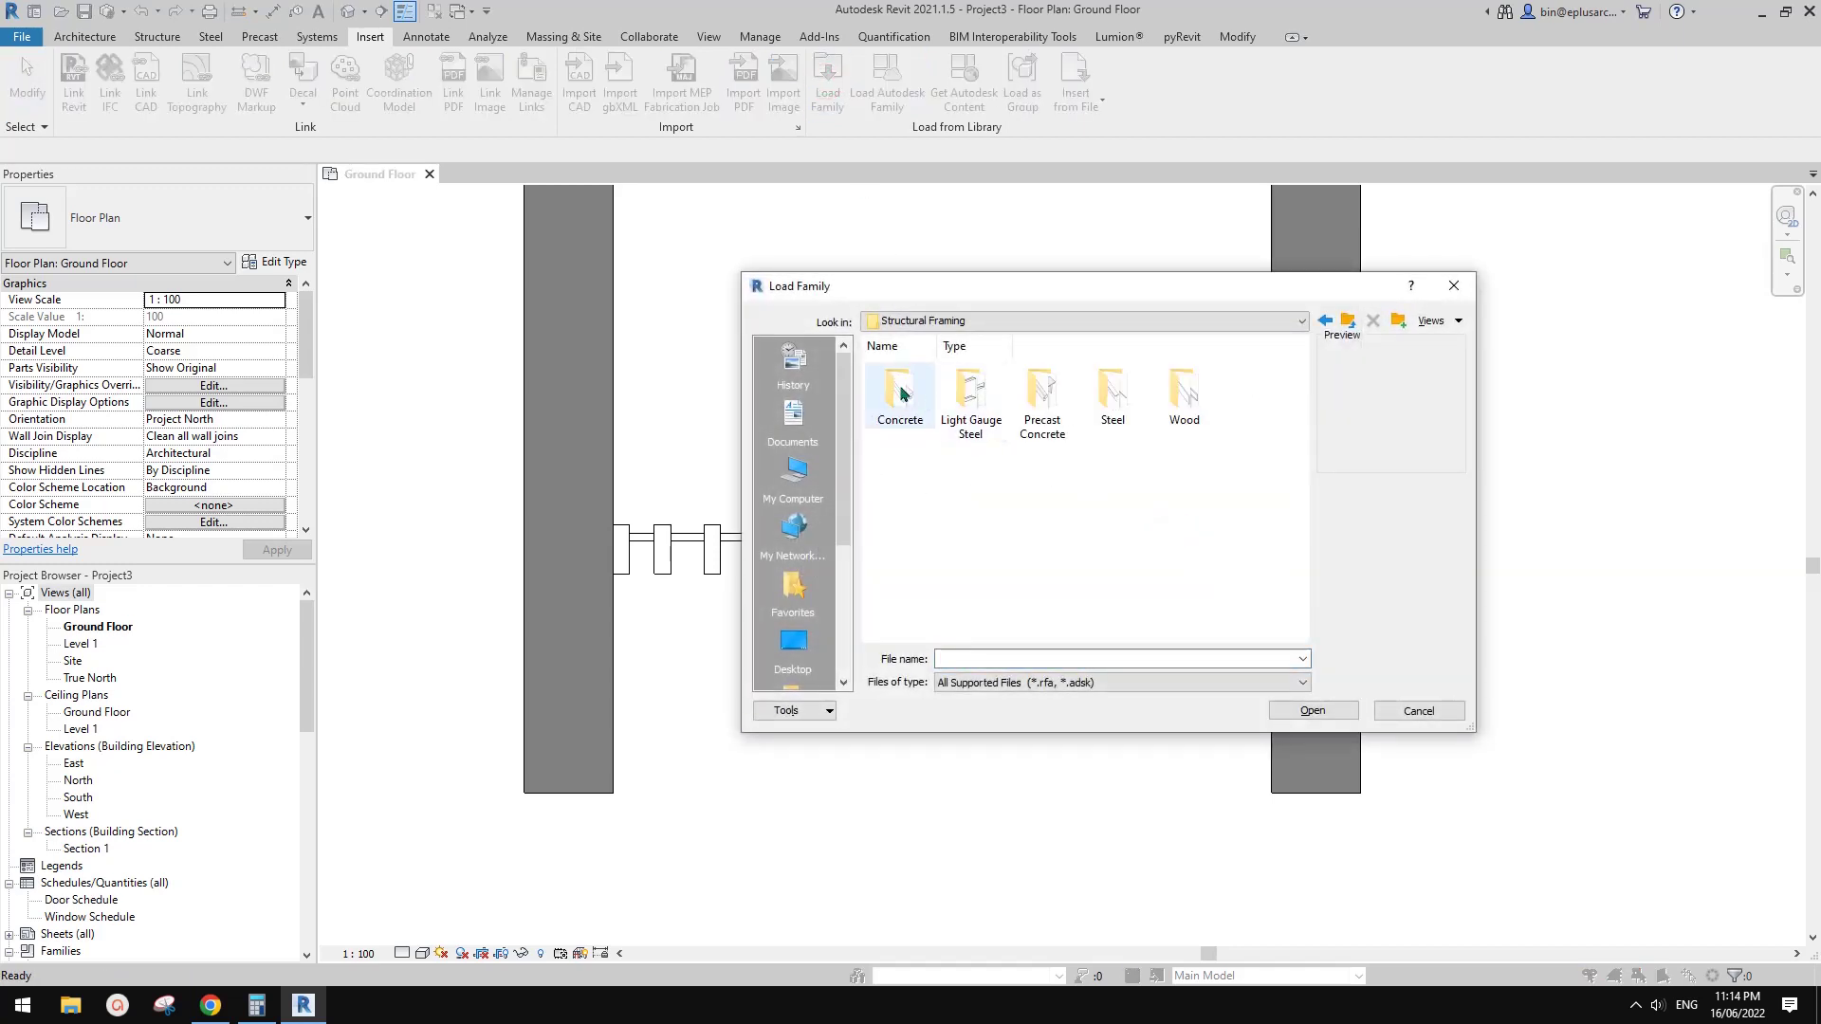
key("BackSpace")
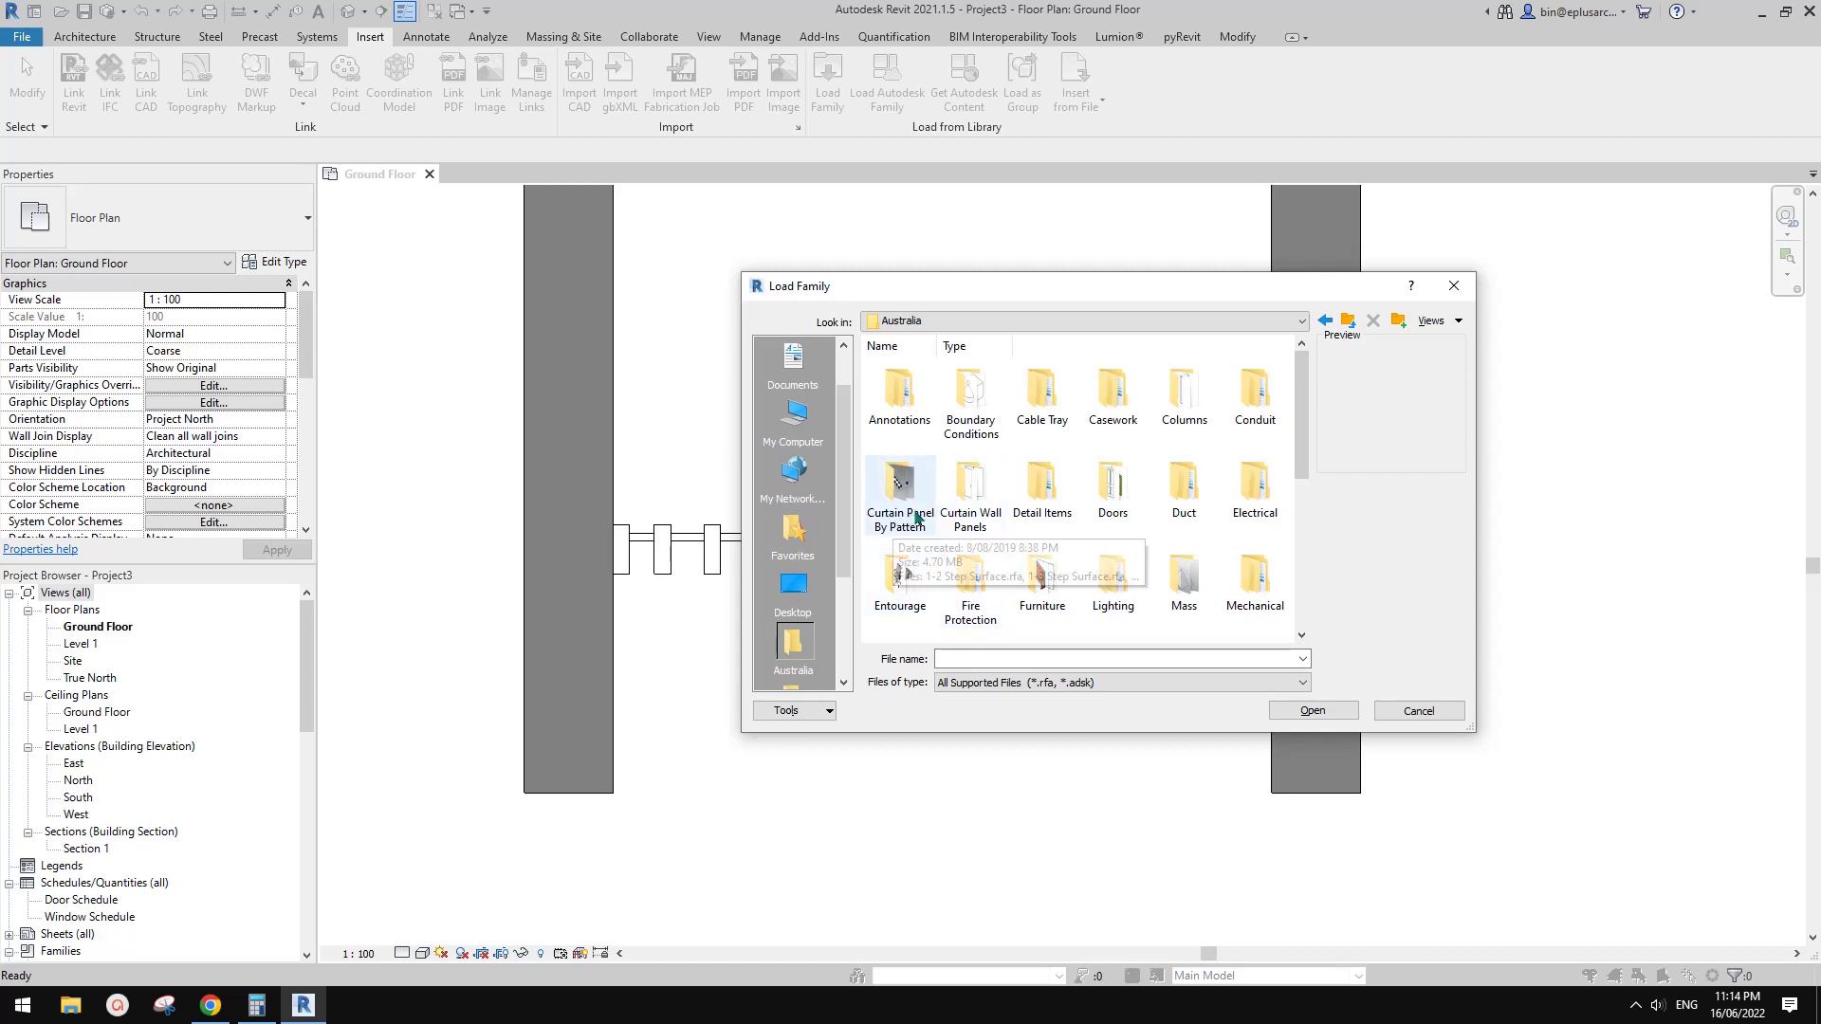
double_click(970, 493)
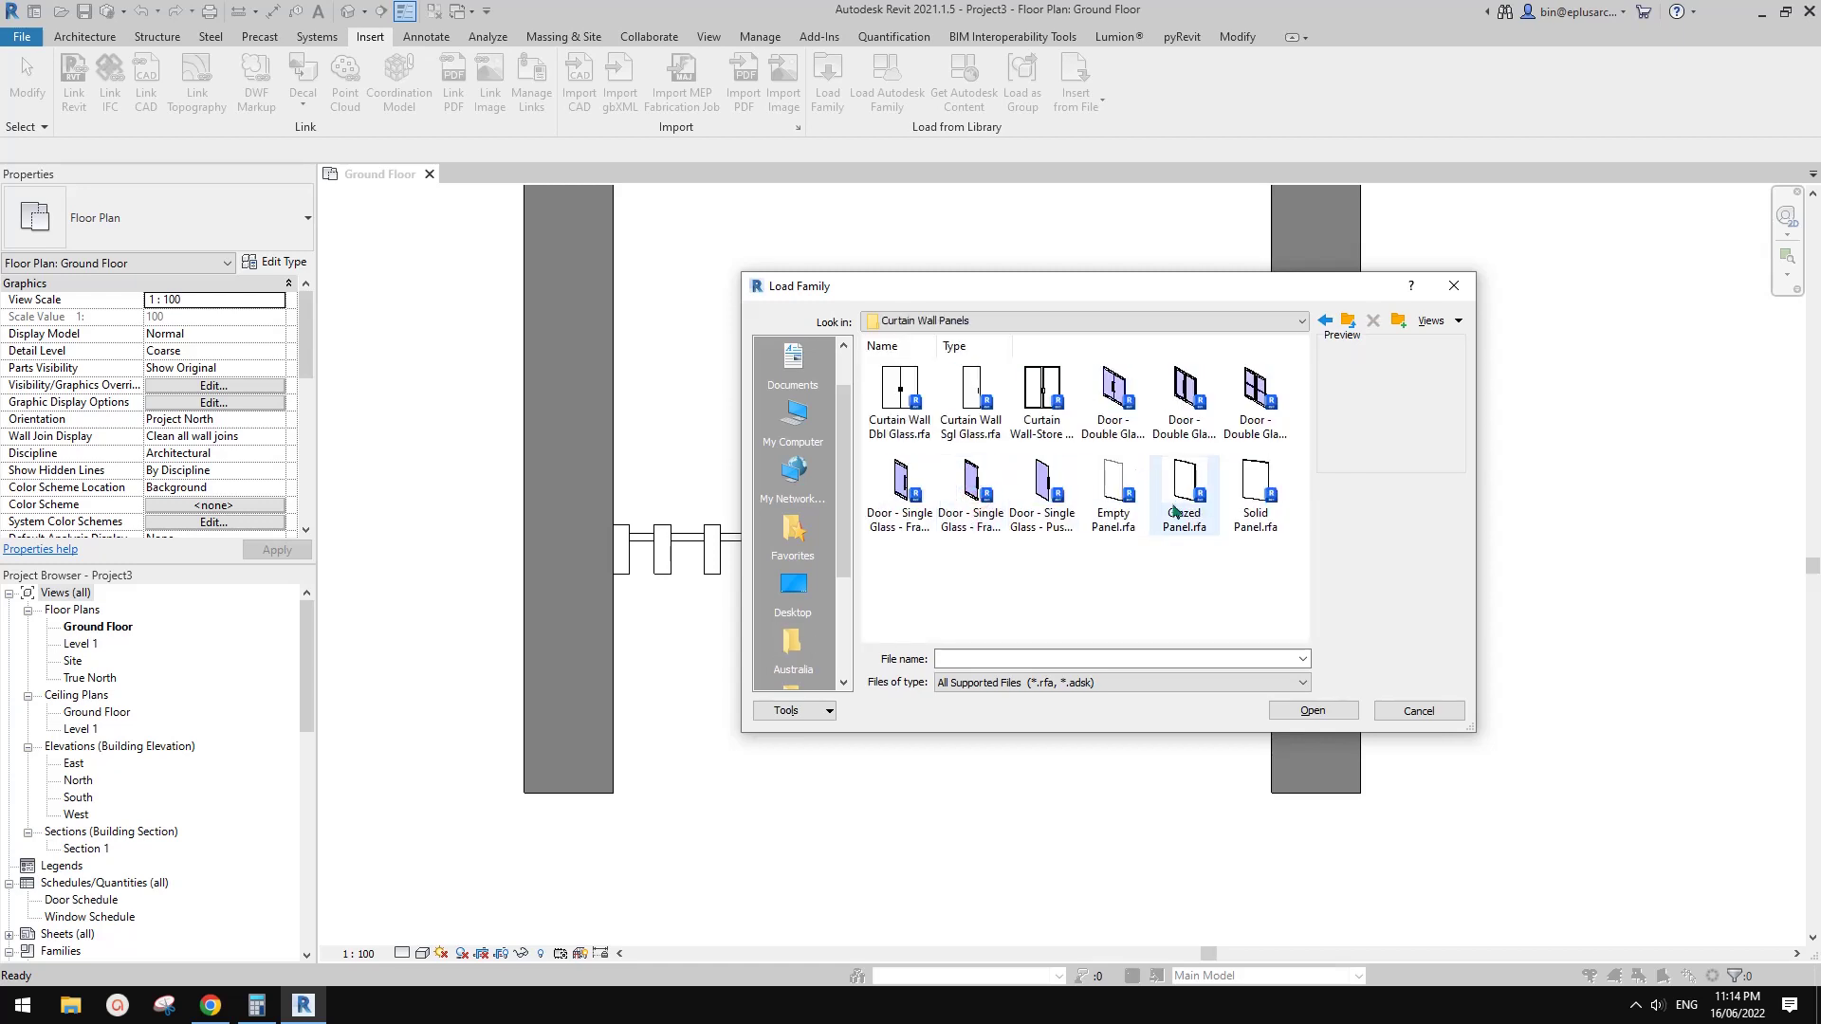
left_click(1114, 531)
left_click(1313, 710)
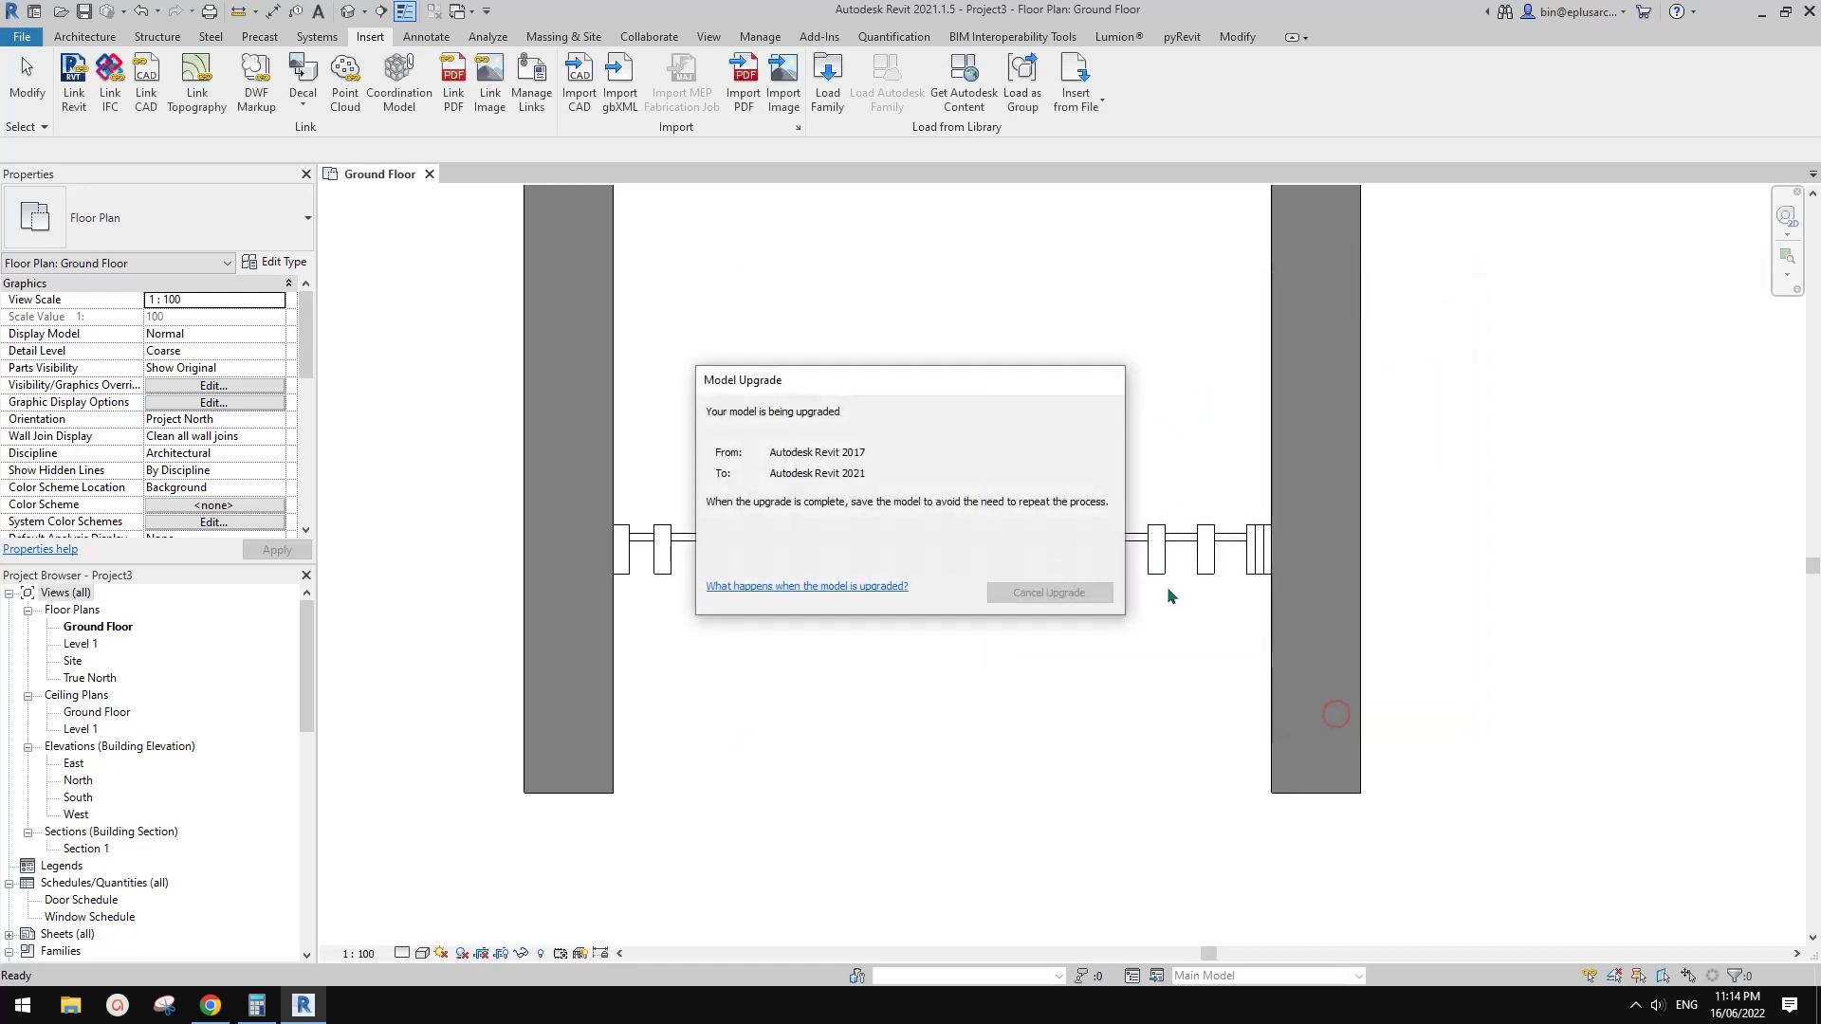
- Set the Curtain Panel of the curtain wall type "new" to Empty Panel : Empty Panel and confirm the type settings
left_click(960, 545)
key("Escape")
left_click(982, 552)
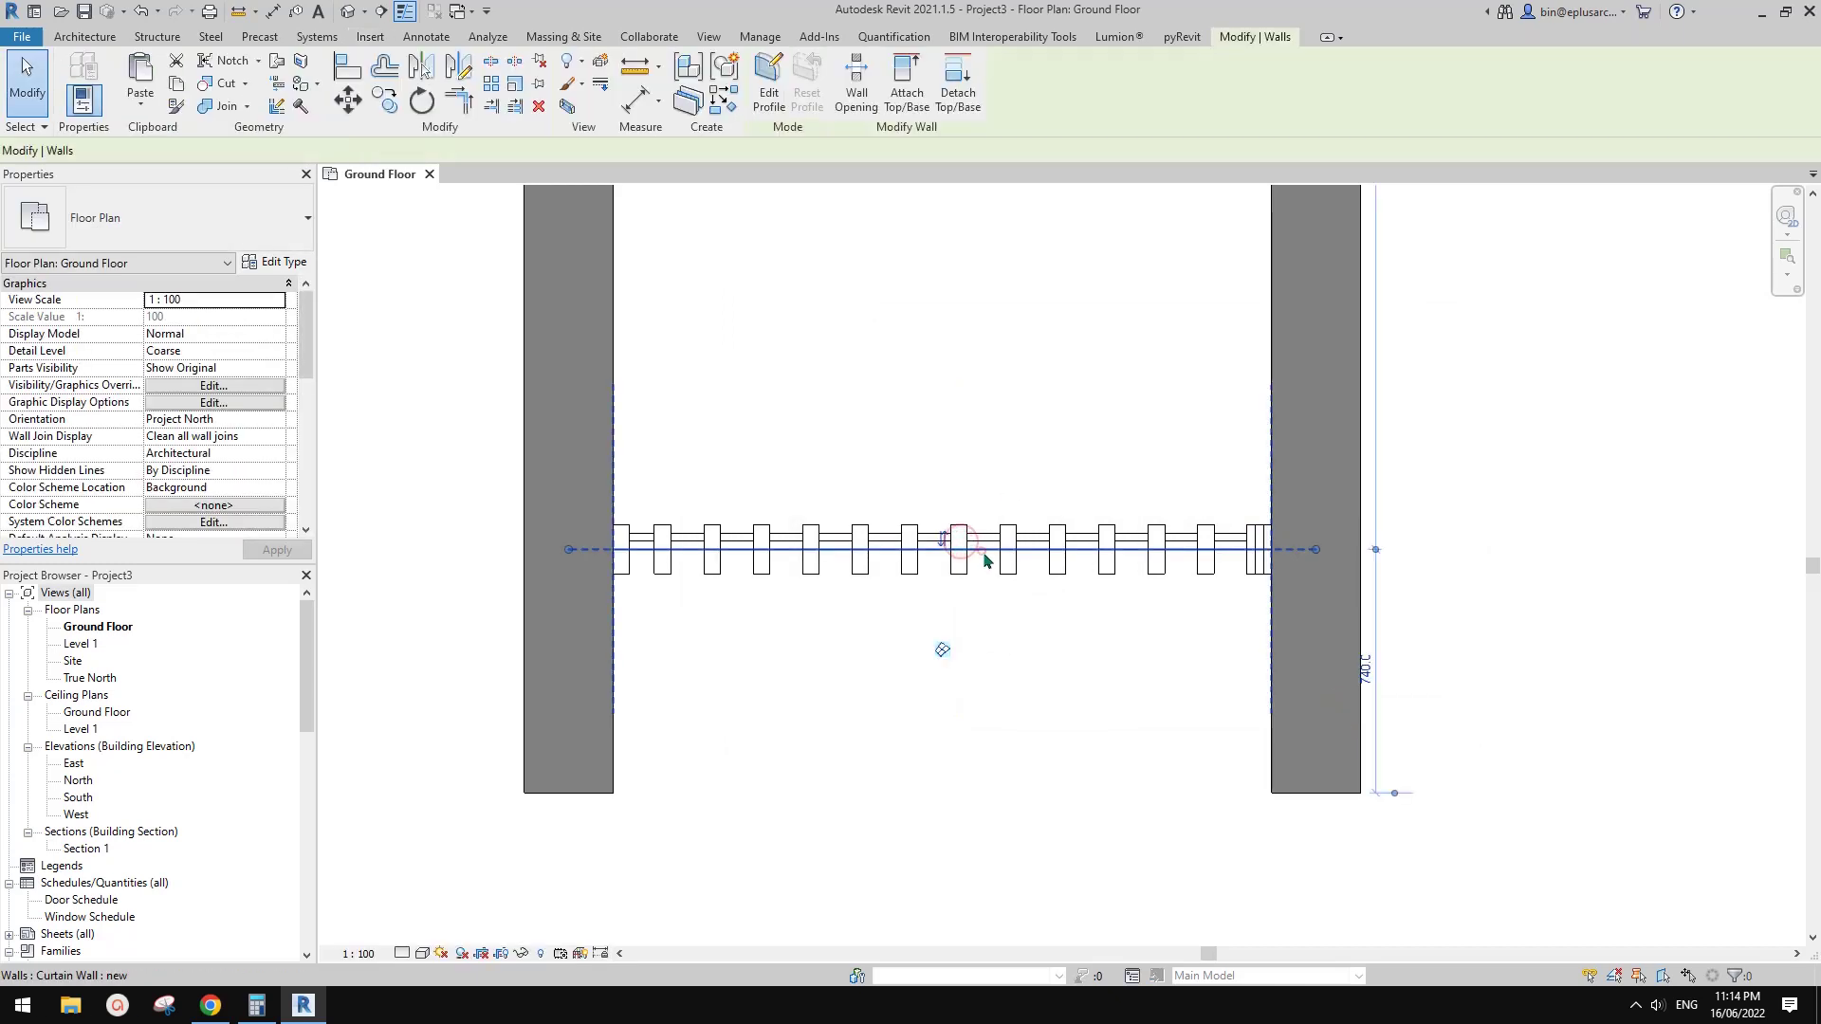
left_click(274, 262)
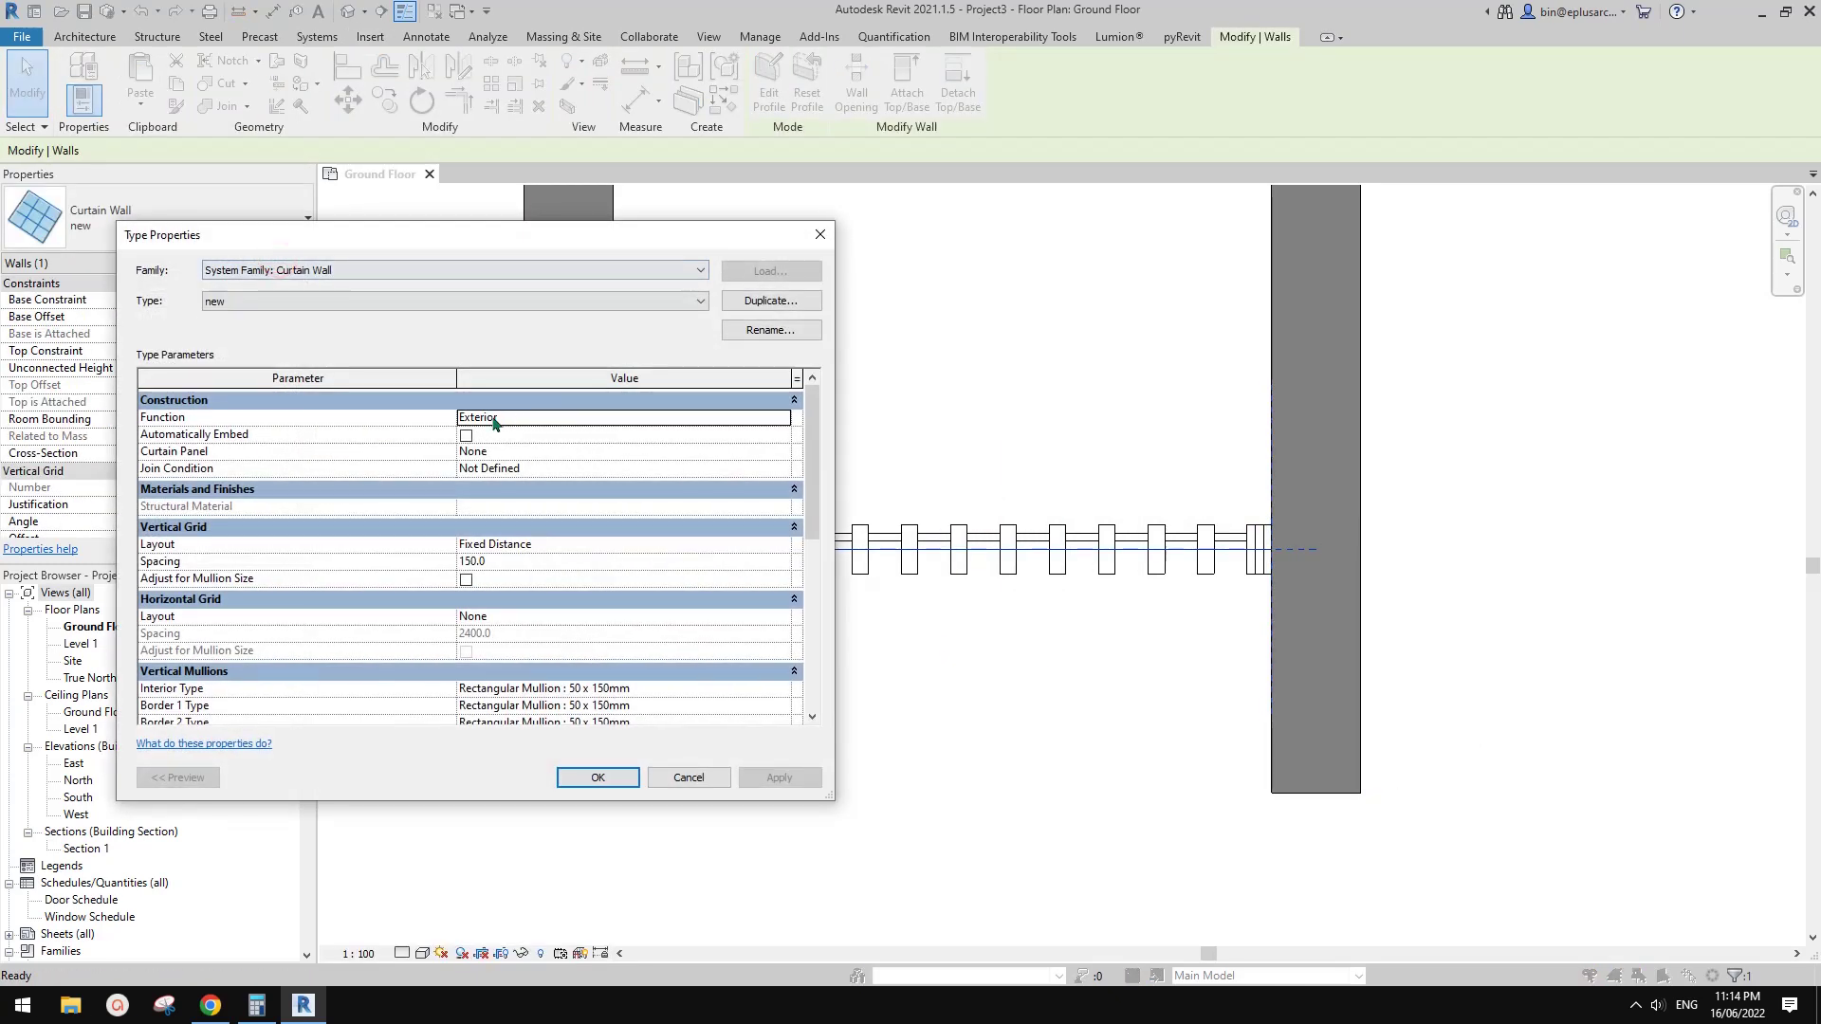
left_click(510, 454)
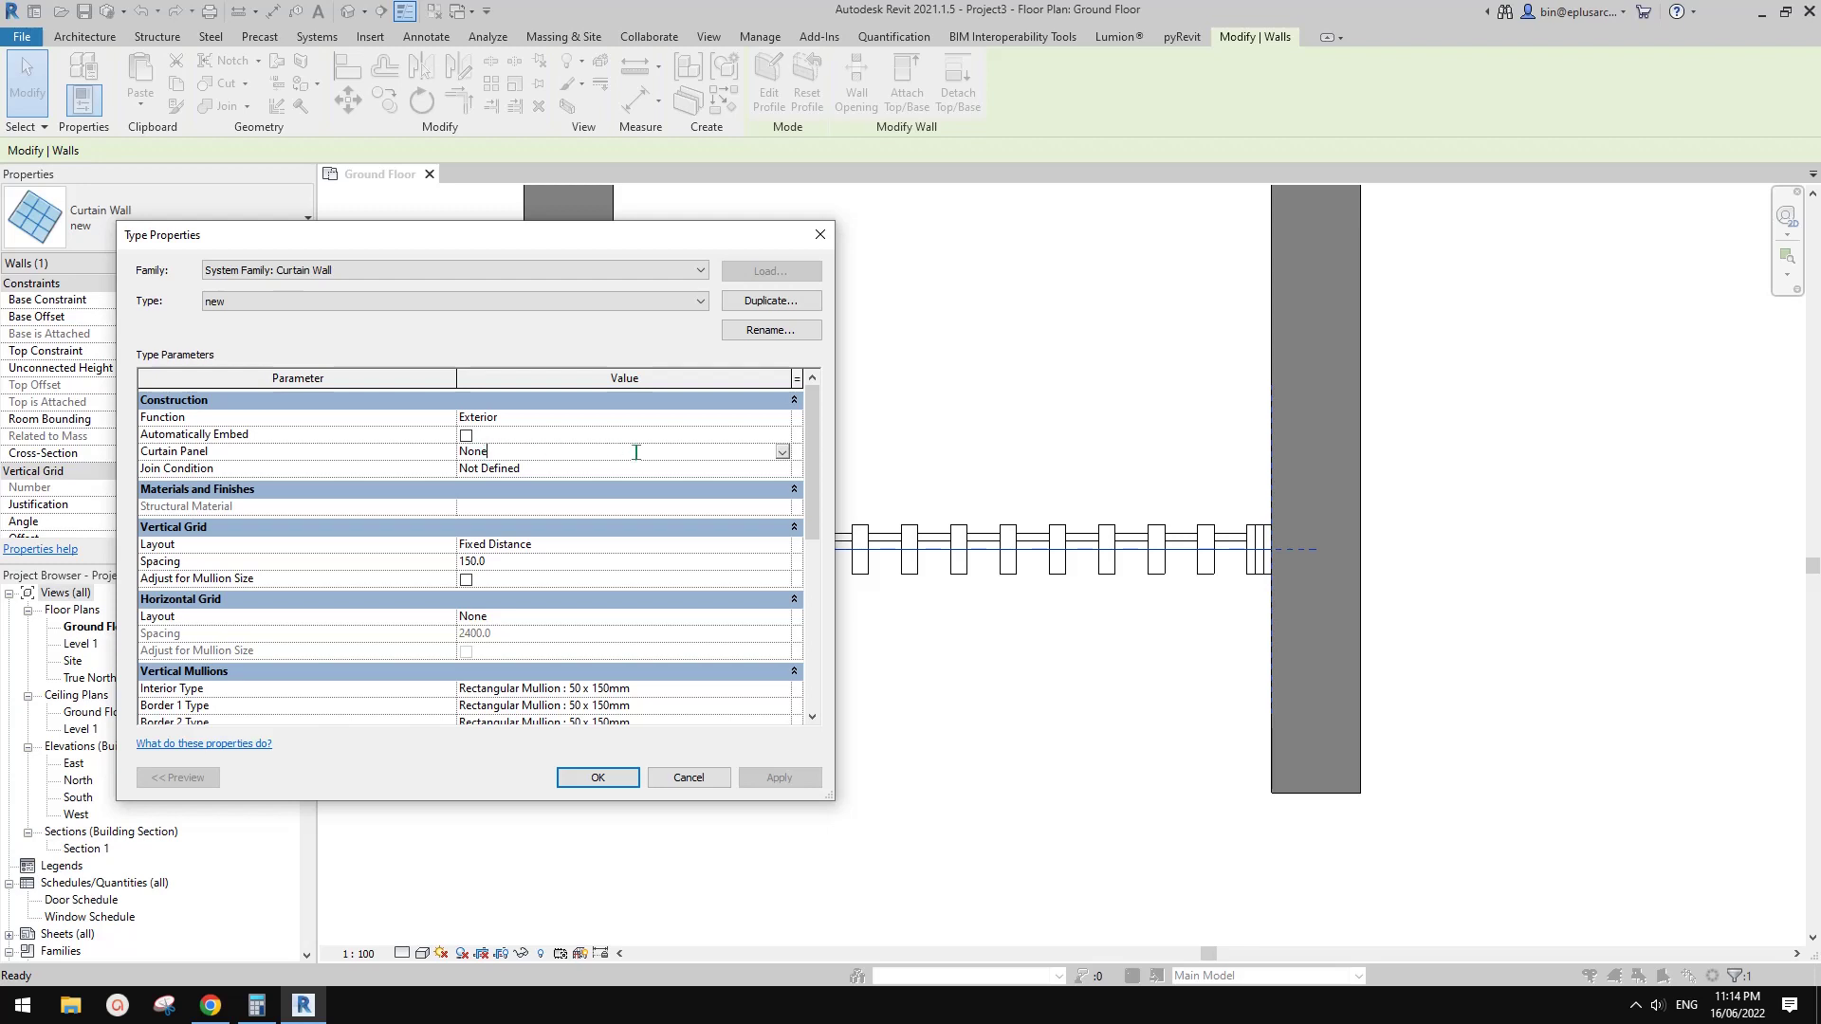
left_click(781, 454)
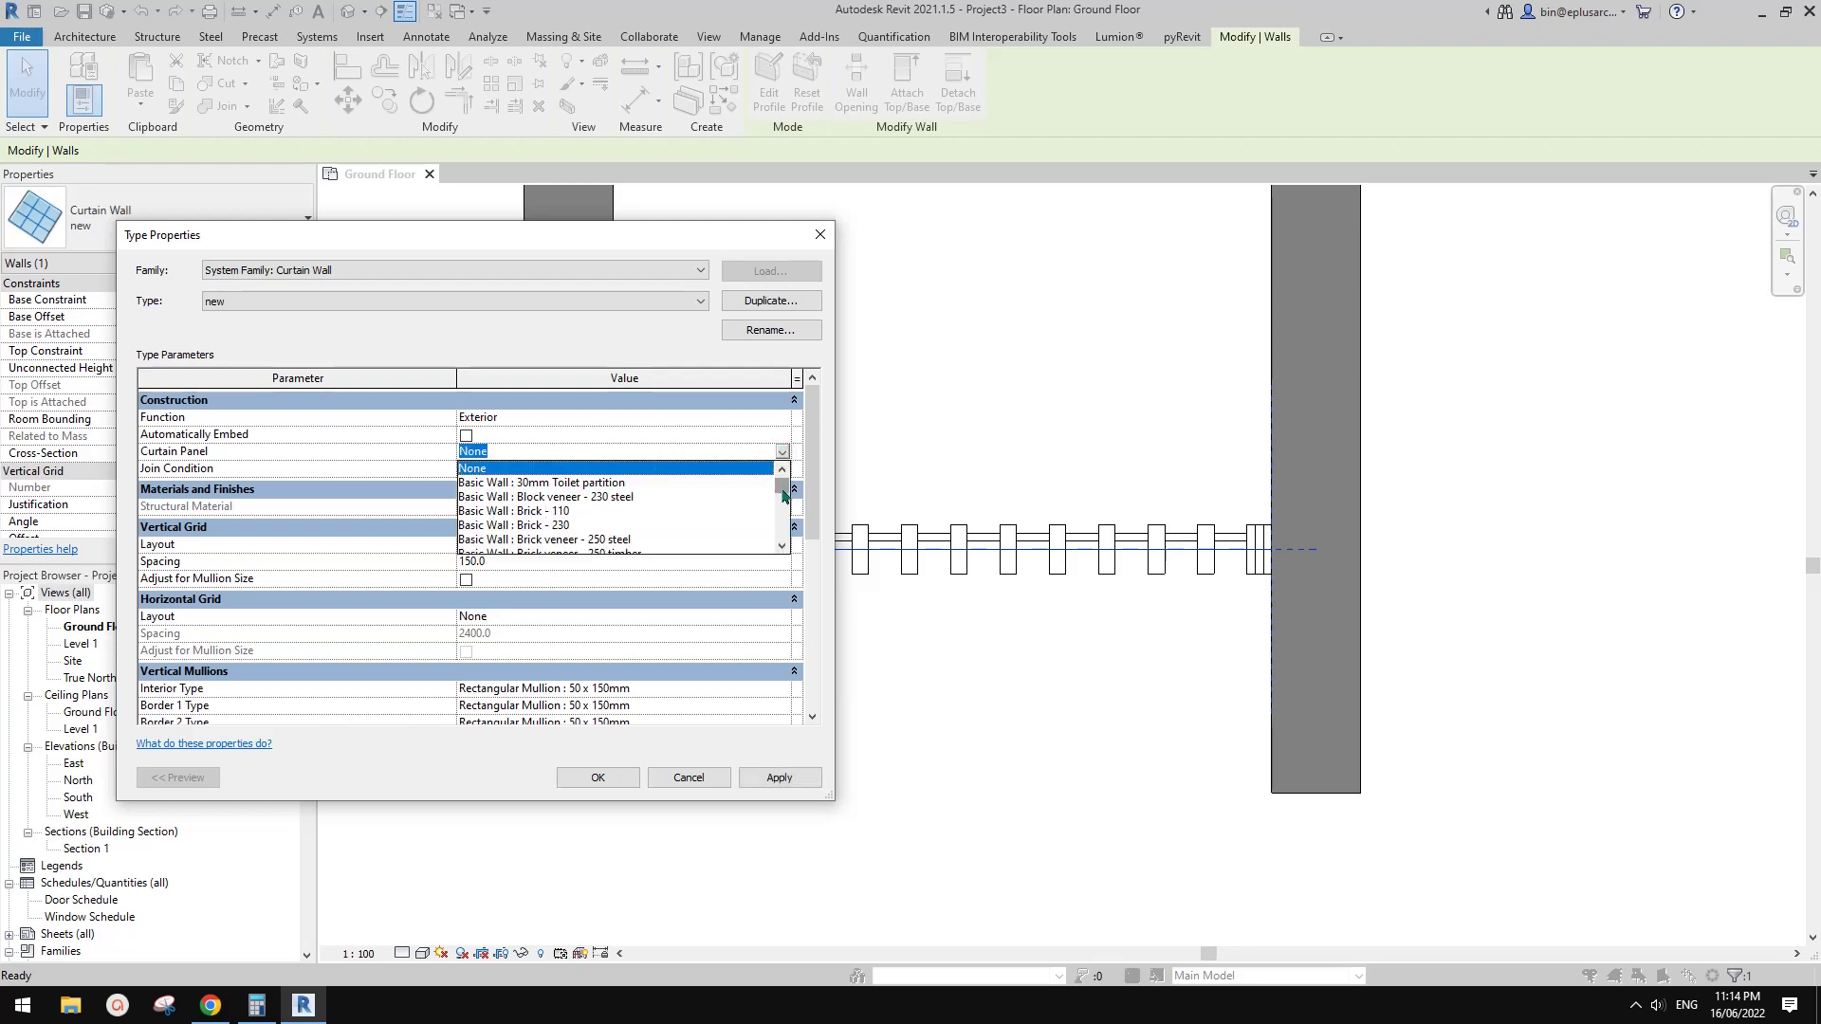
left_click_drag(784, 493, 784, 537)
left_click(549, 498)
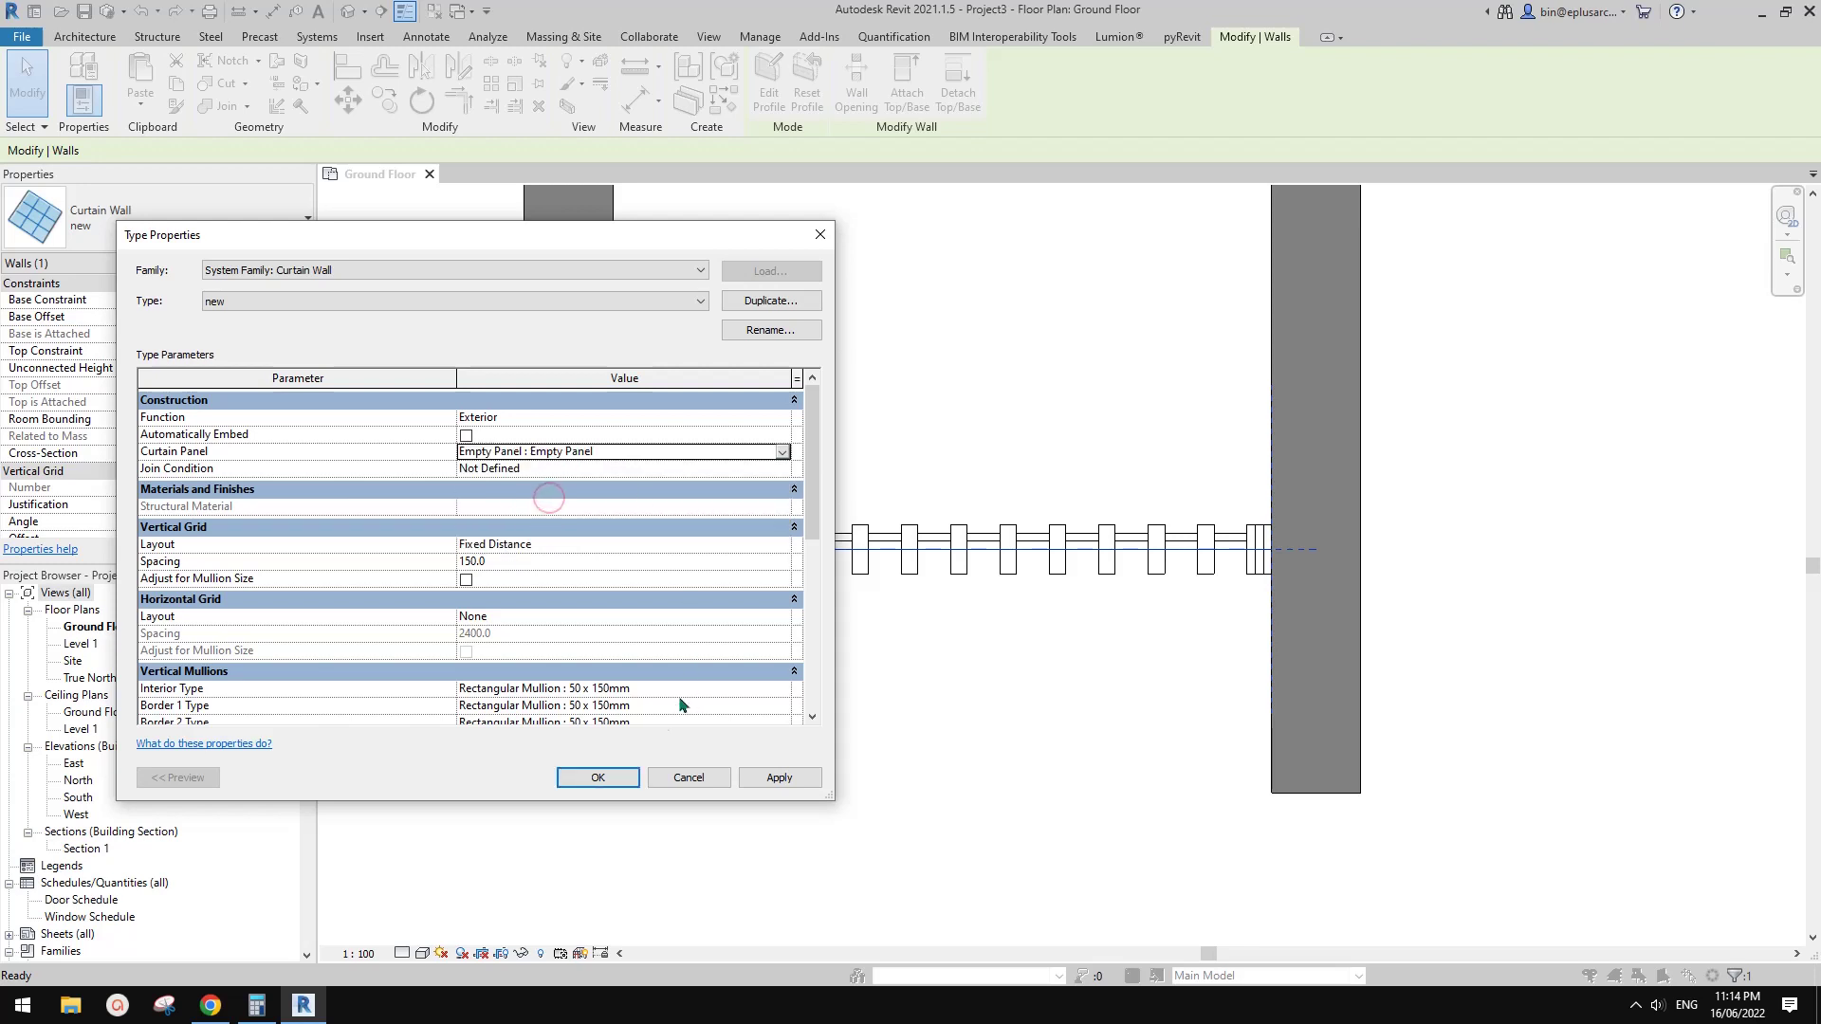
- Examine the gaps between the vertical mullions along the curtain wall, including both ends where it meets the walls
middle_click_drag(1078, 633, 1135, 634)
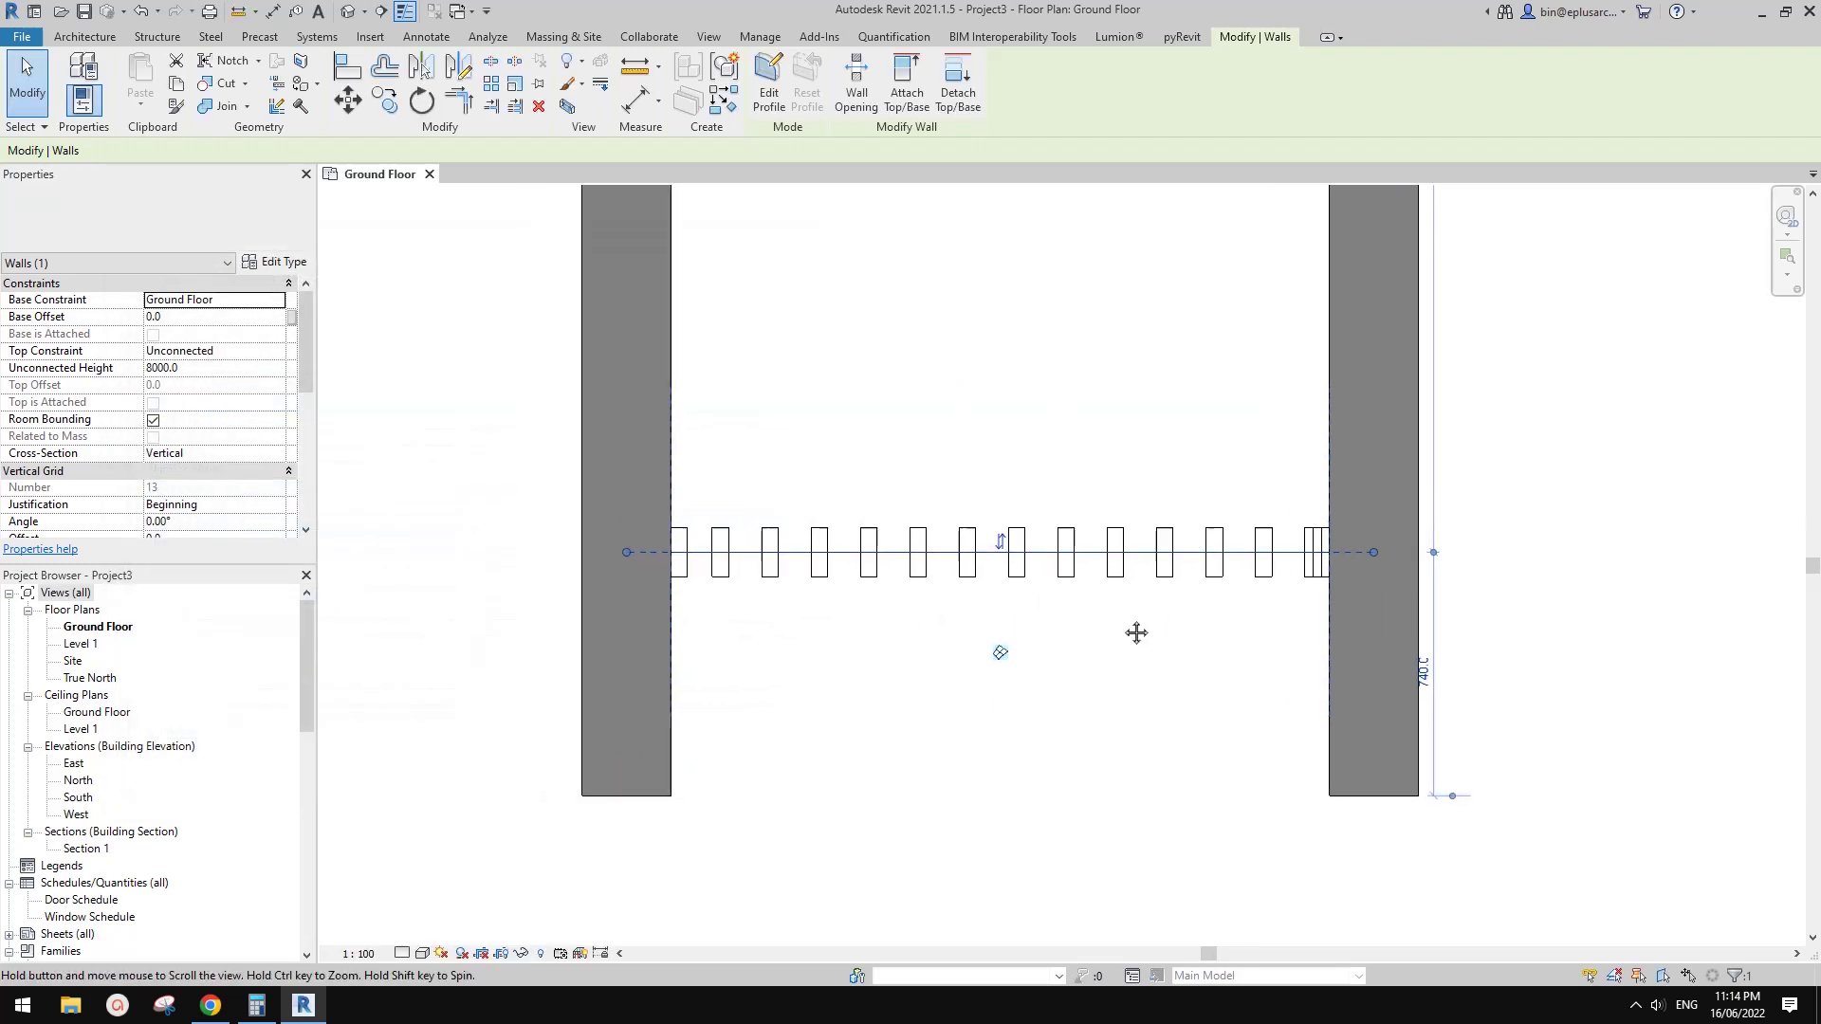
left_click(1138, 636)
scroll(977, 621, "up", 1)
left_click(756, 553)
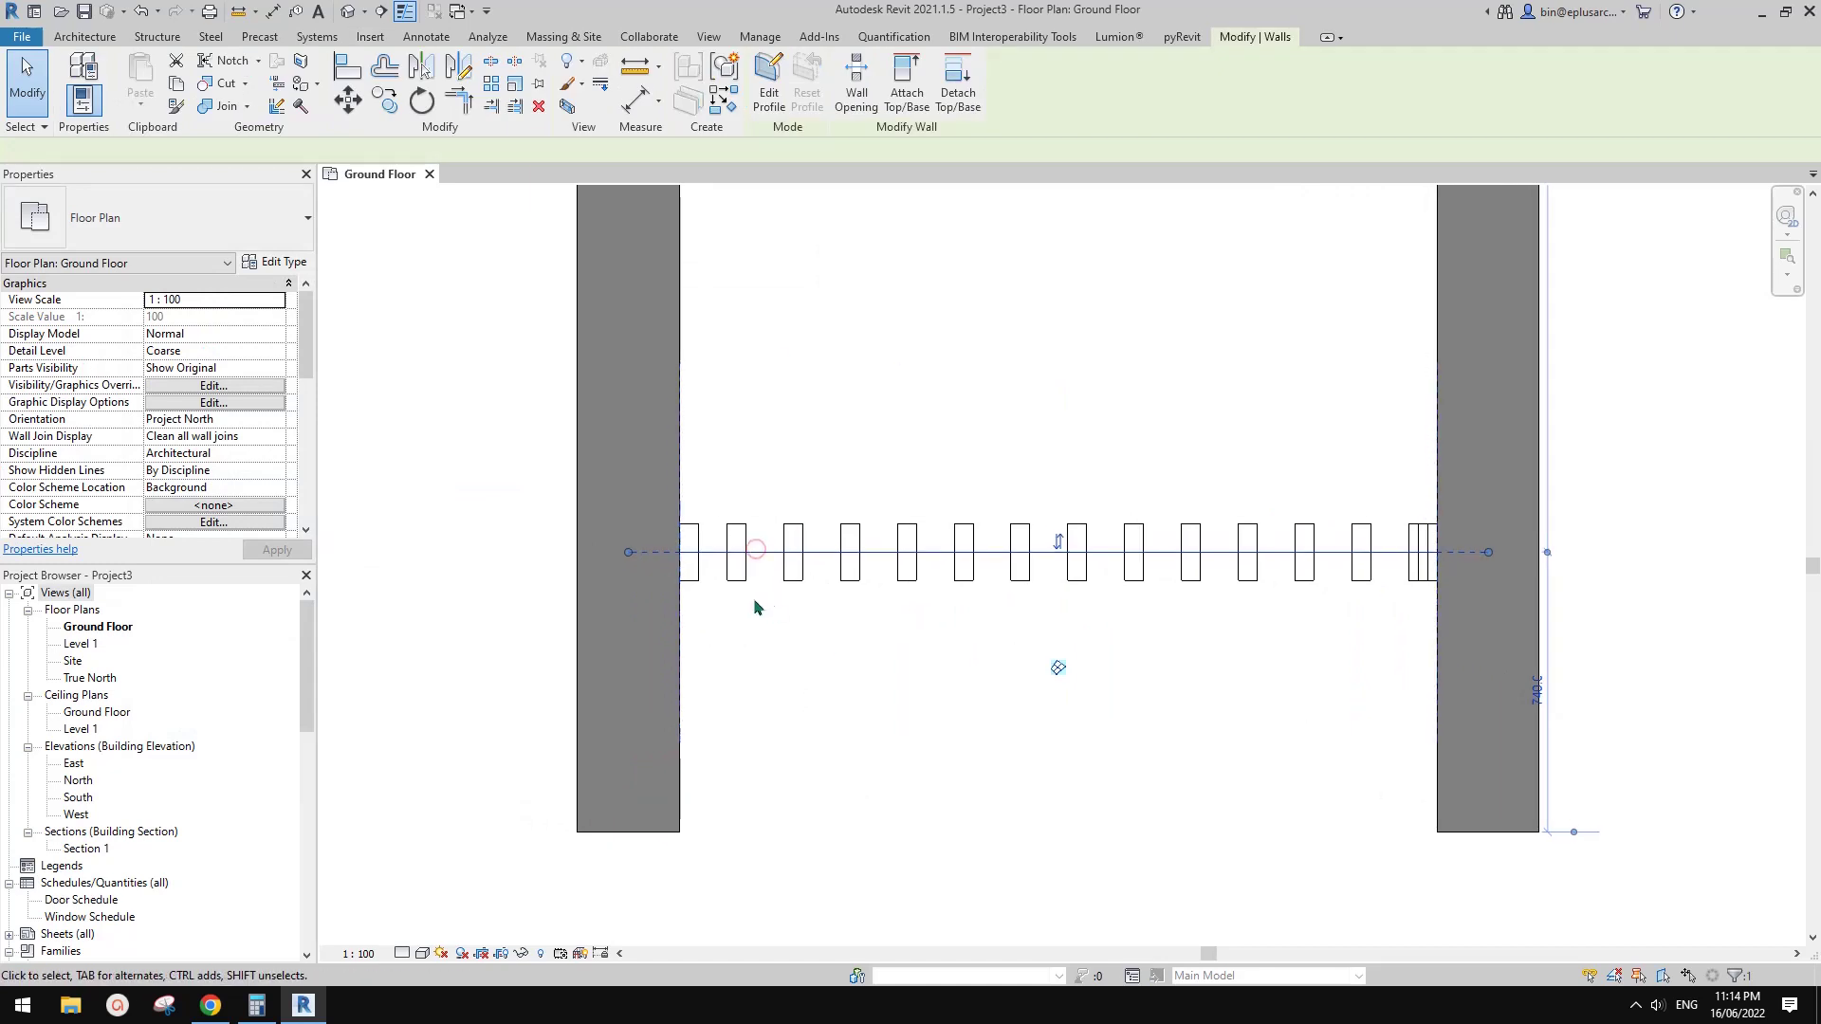
scroll(700, 569, "up", 3)
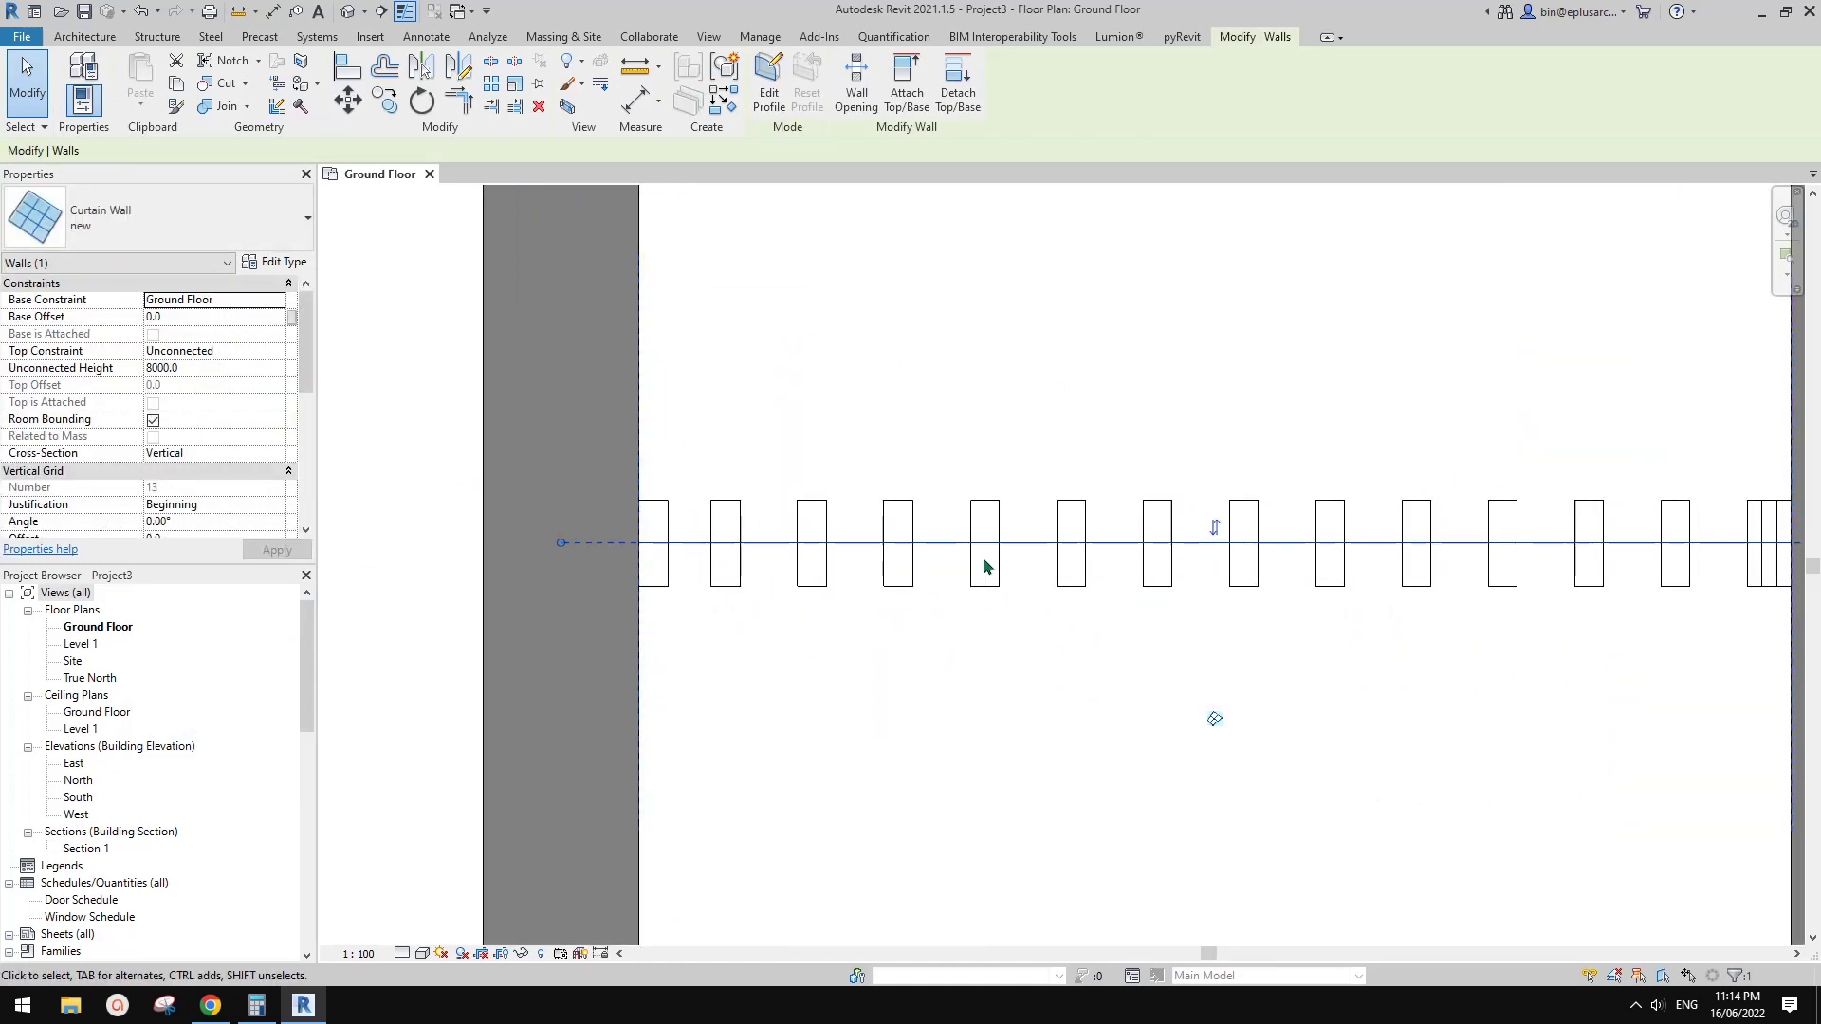
scroll(1650, 544, "down", 1)
middle_click_drag(1679, 542, 1141, 550)
scroll(1043, 583, "down", 1)
middle_click_drag(942, 632, 1158, 638)
scroll(835, 626, "up", 1)
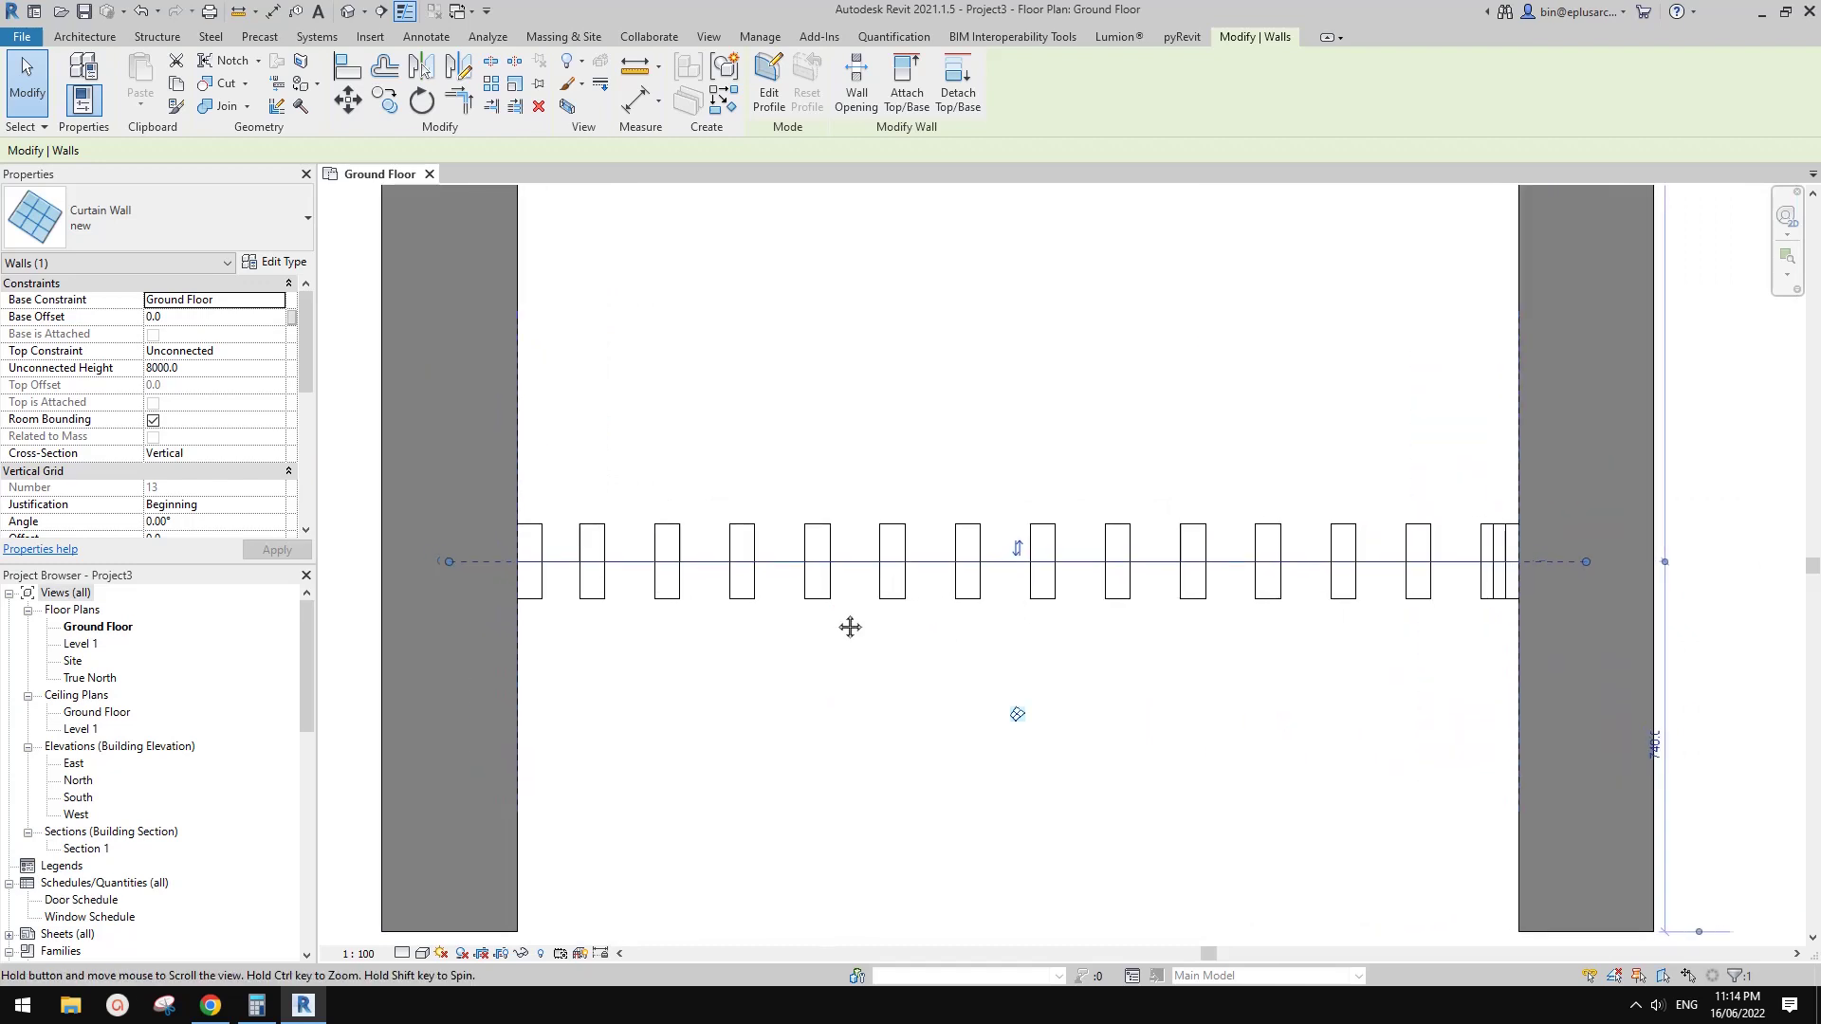
middle_click_drag(736, 645, 794, 647)
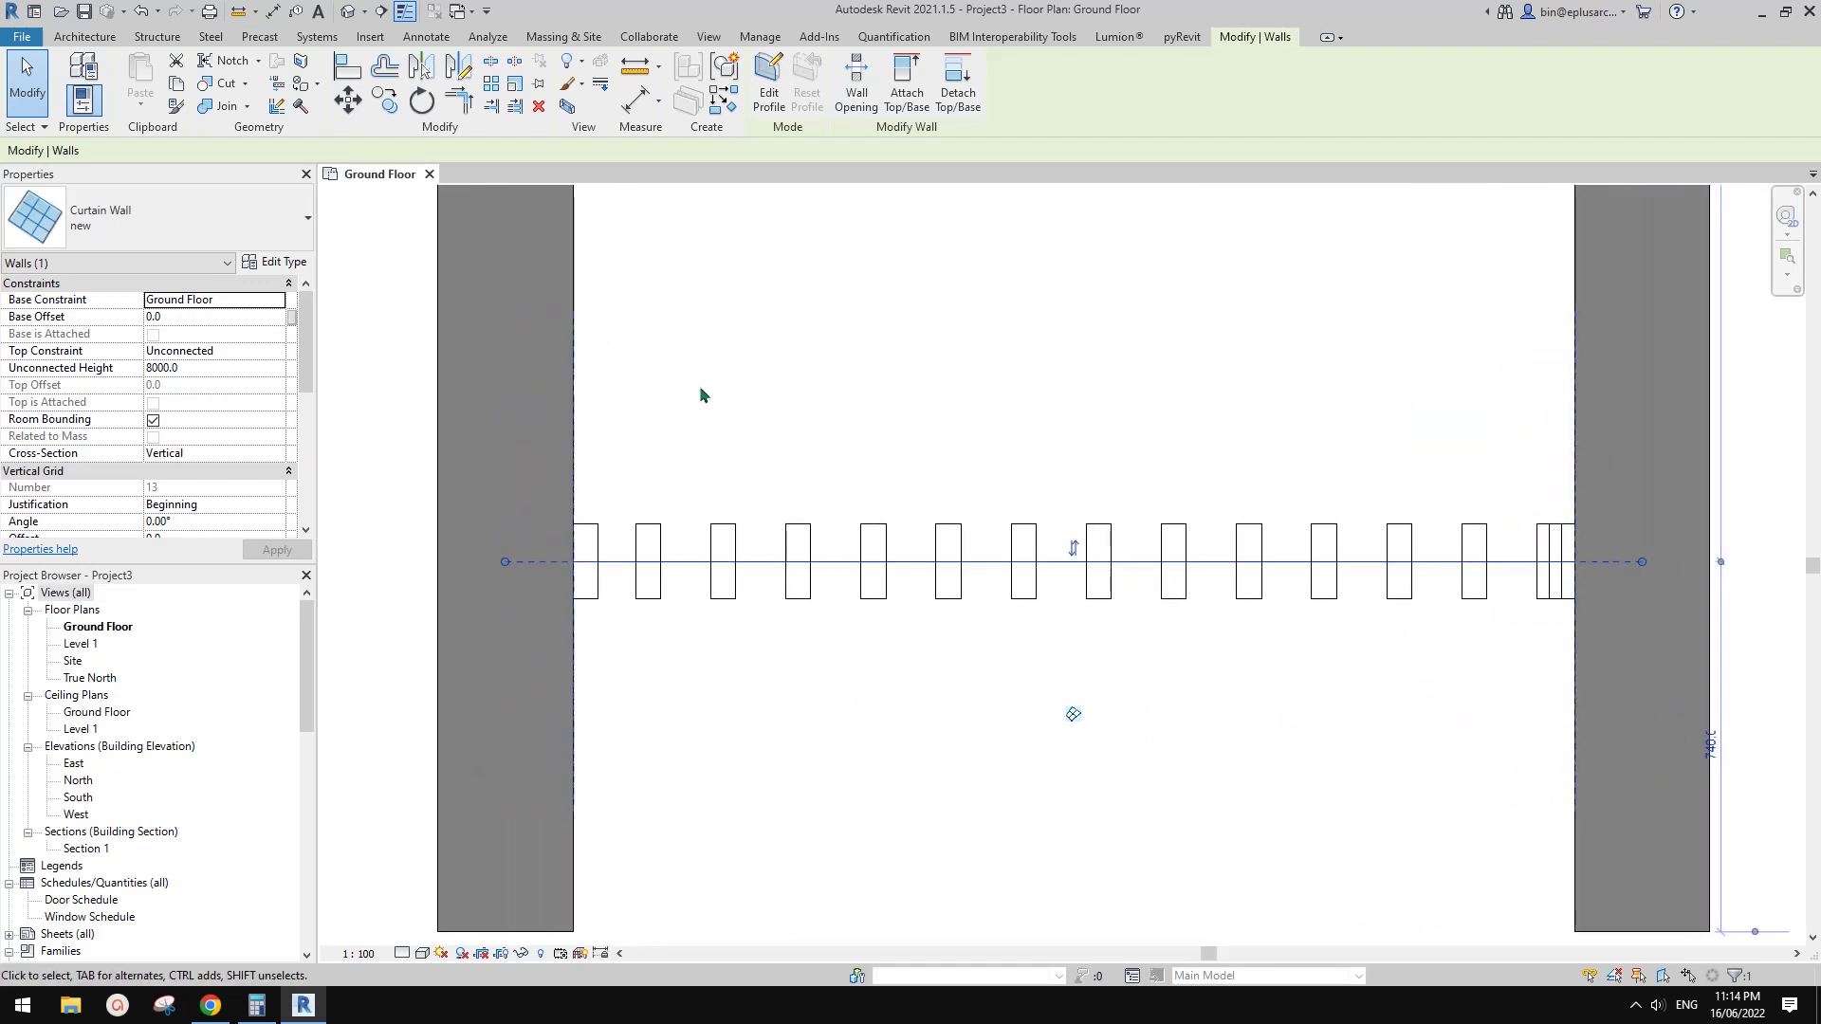
middle_click_drag(681, 521, 722, 514)
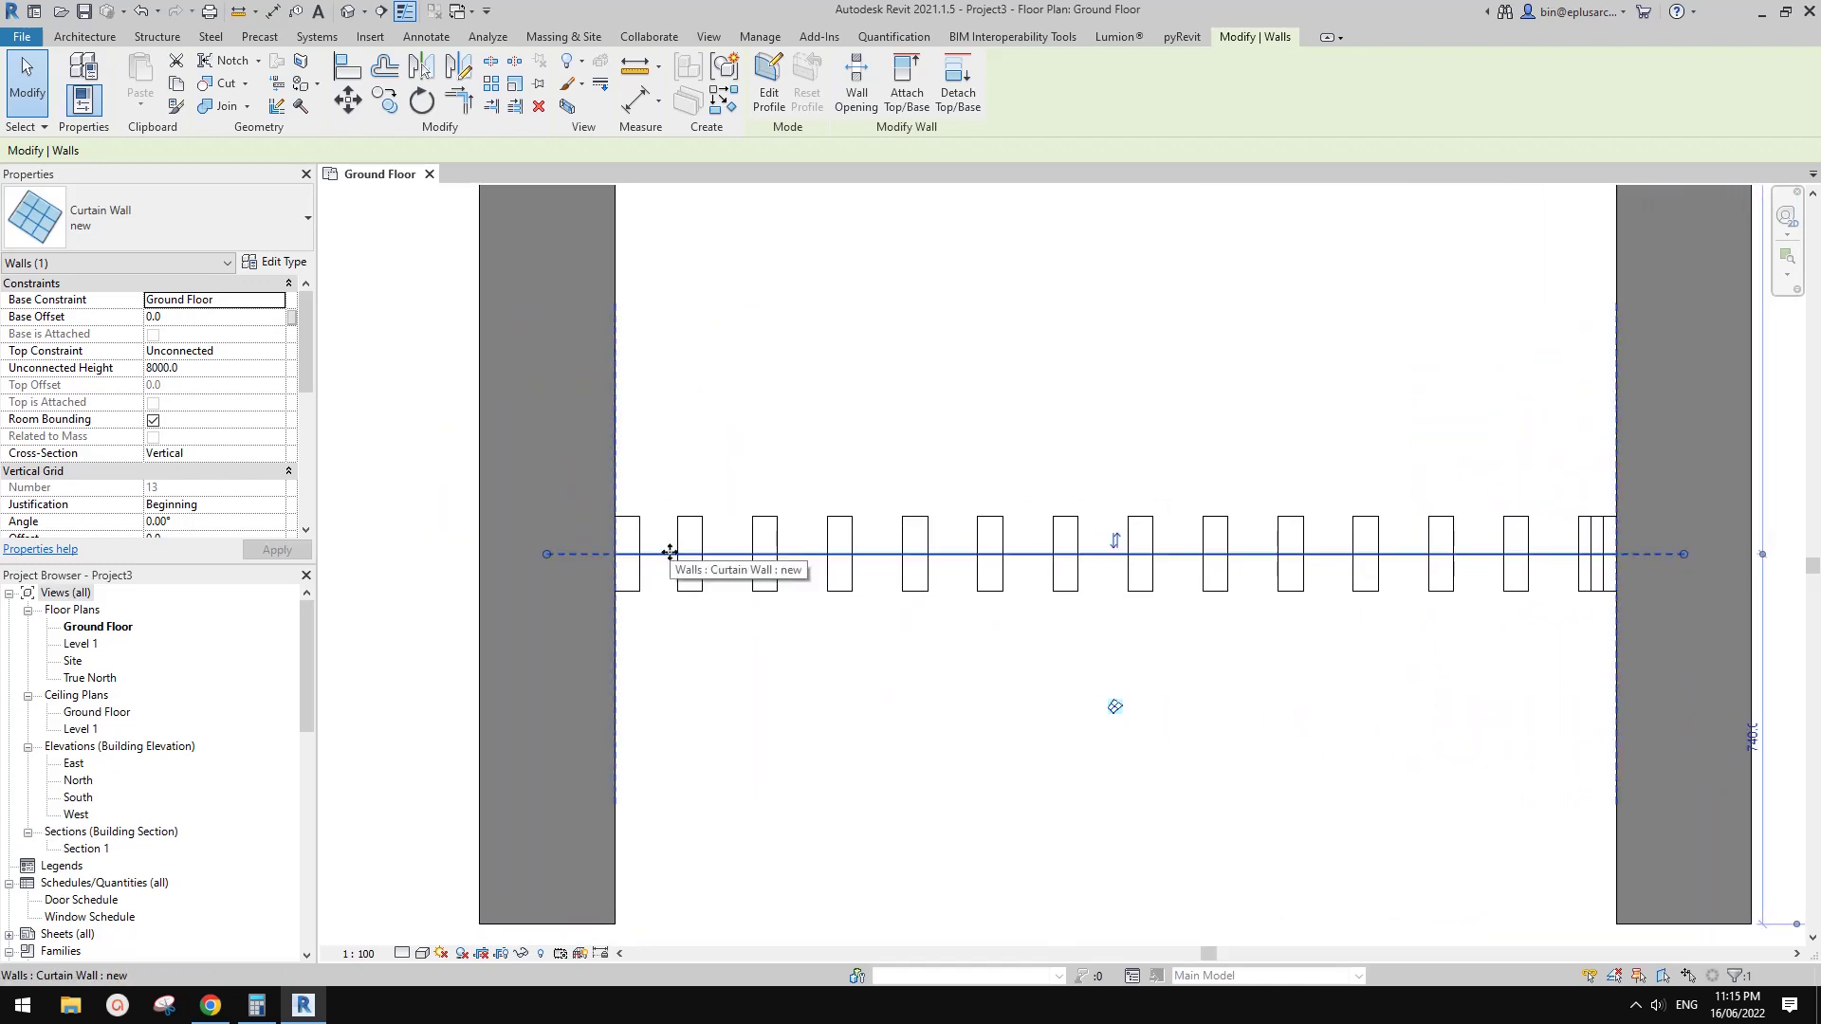
scroll(622, 574, "down", 2)
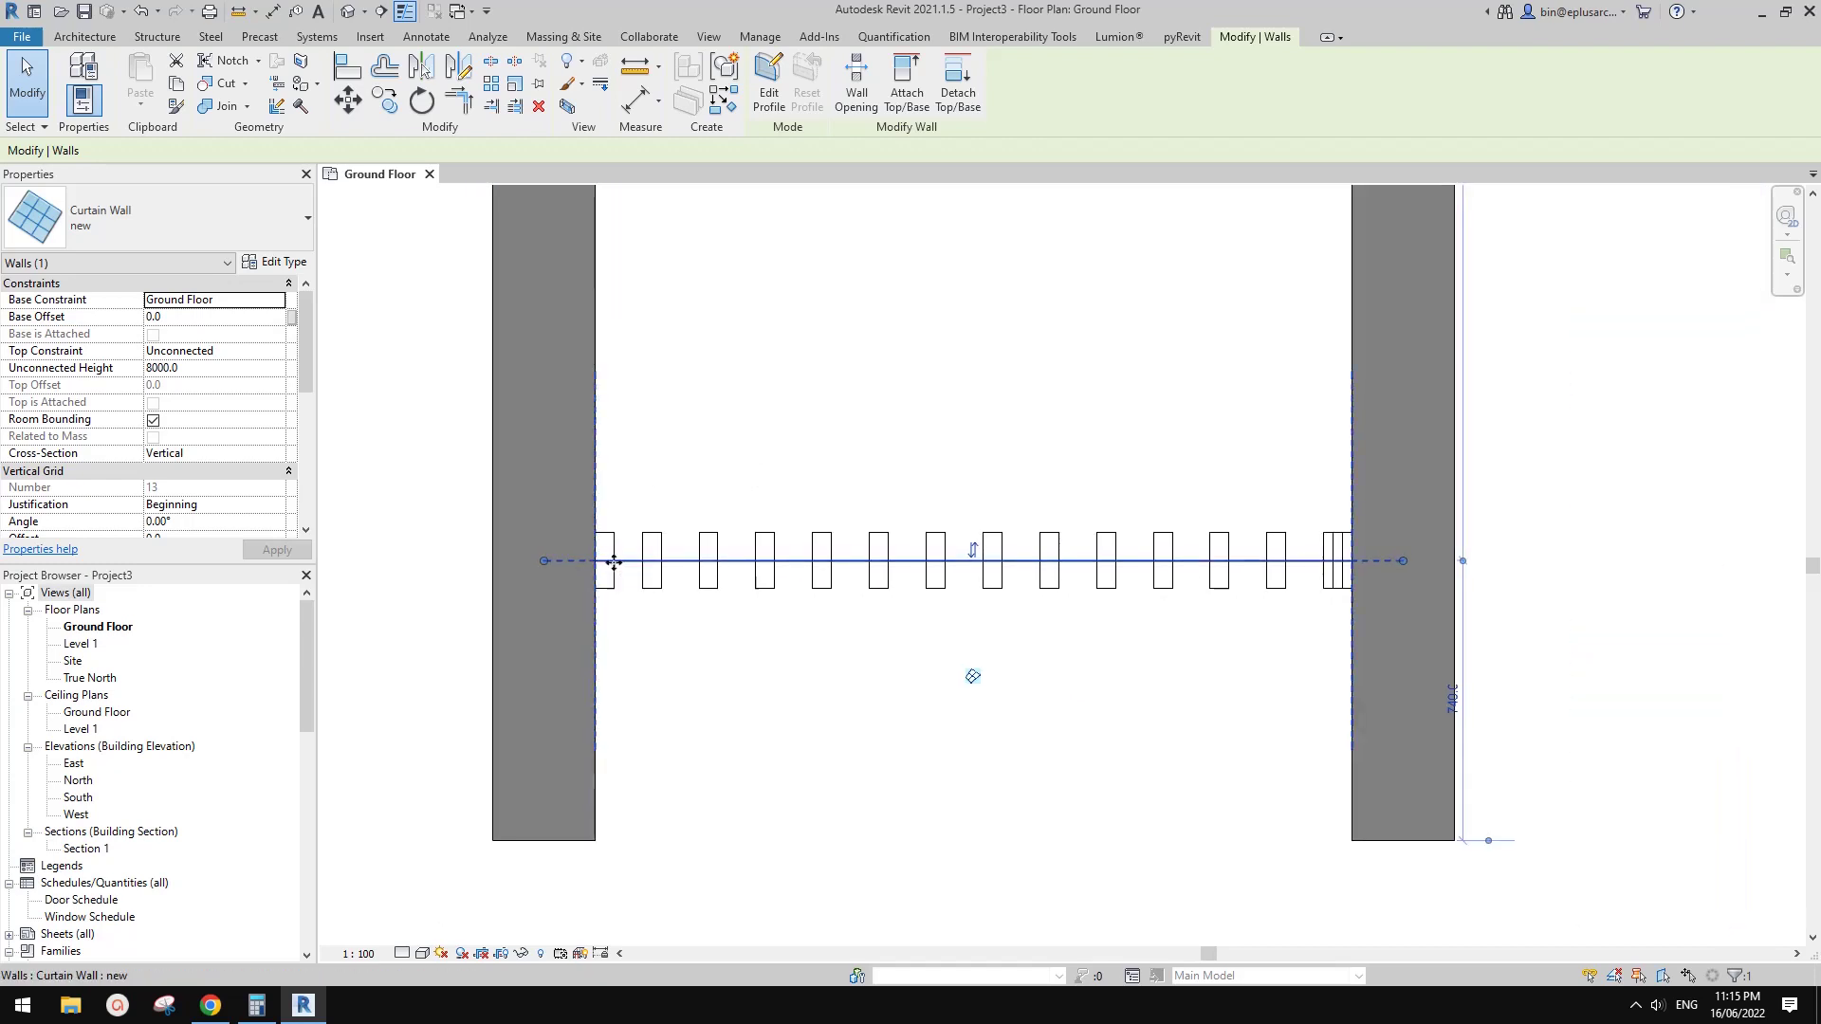
middle_click_drag(737, 553, 662, 566)
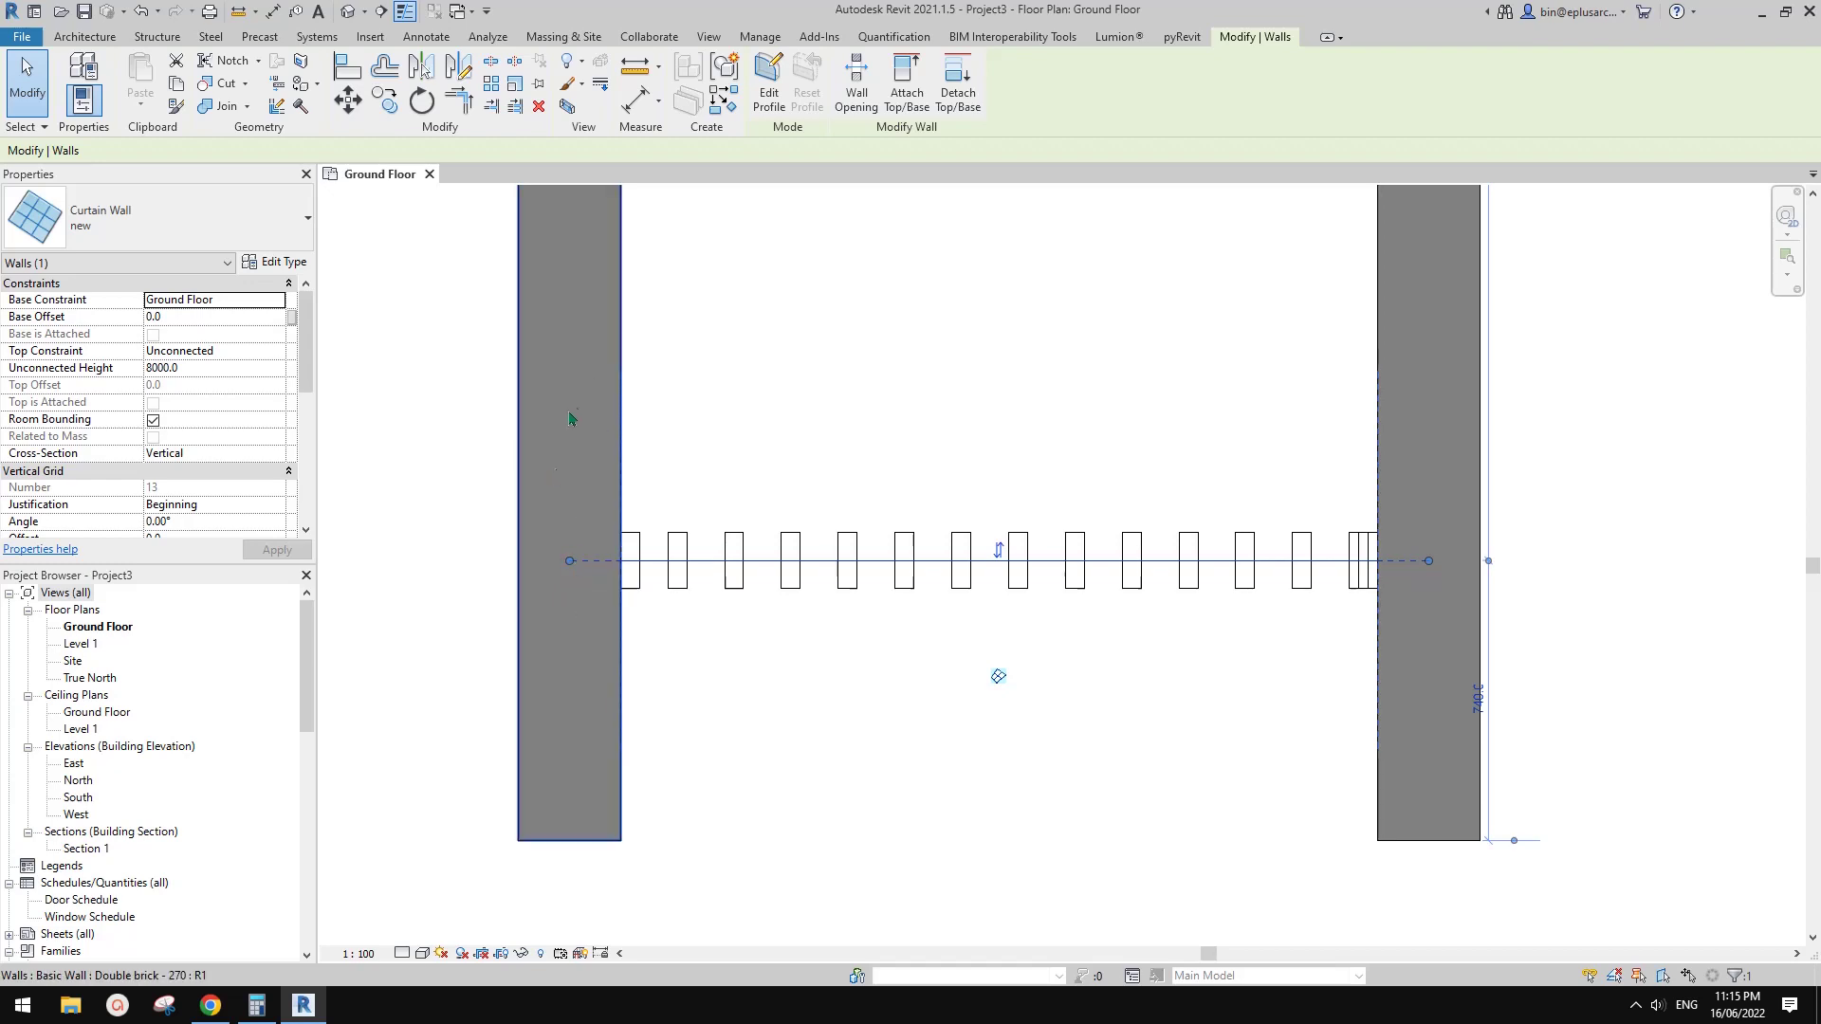
- Disallow the join at the curtain wall's left end and pull that end back to the inner face of the adjacent brick wall
middle_click_drag(610, 514, 620, 548)
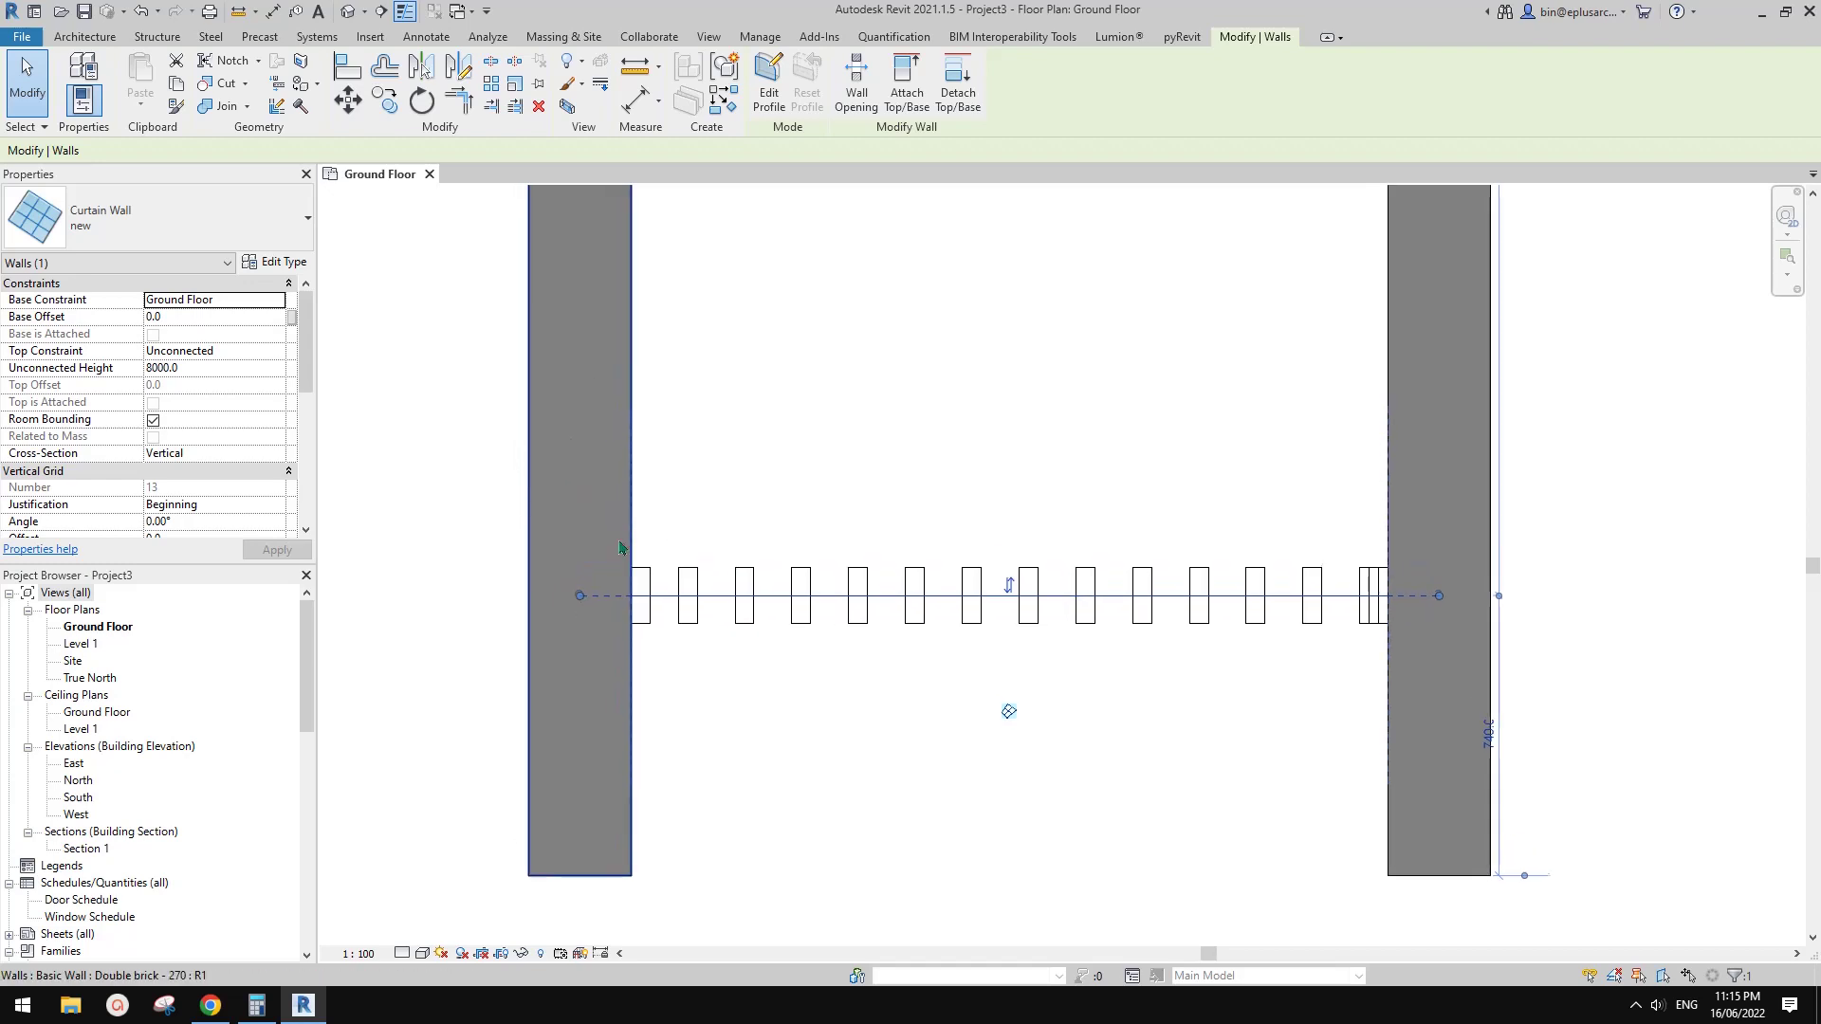
right_click(581, 600)
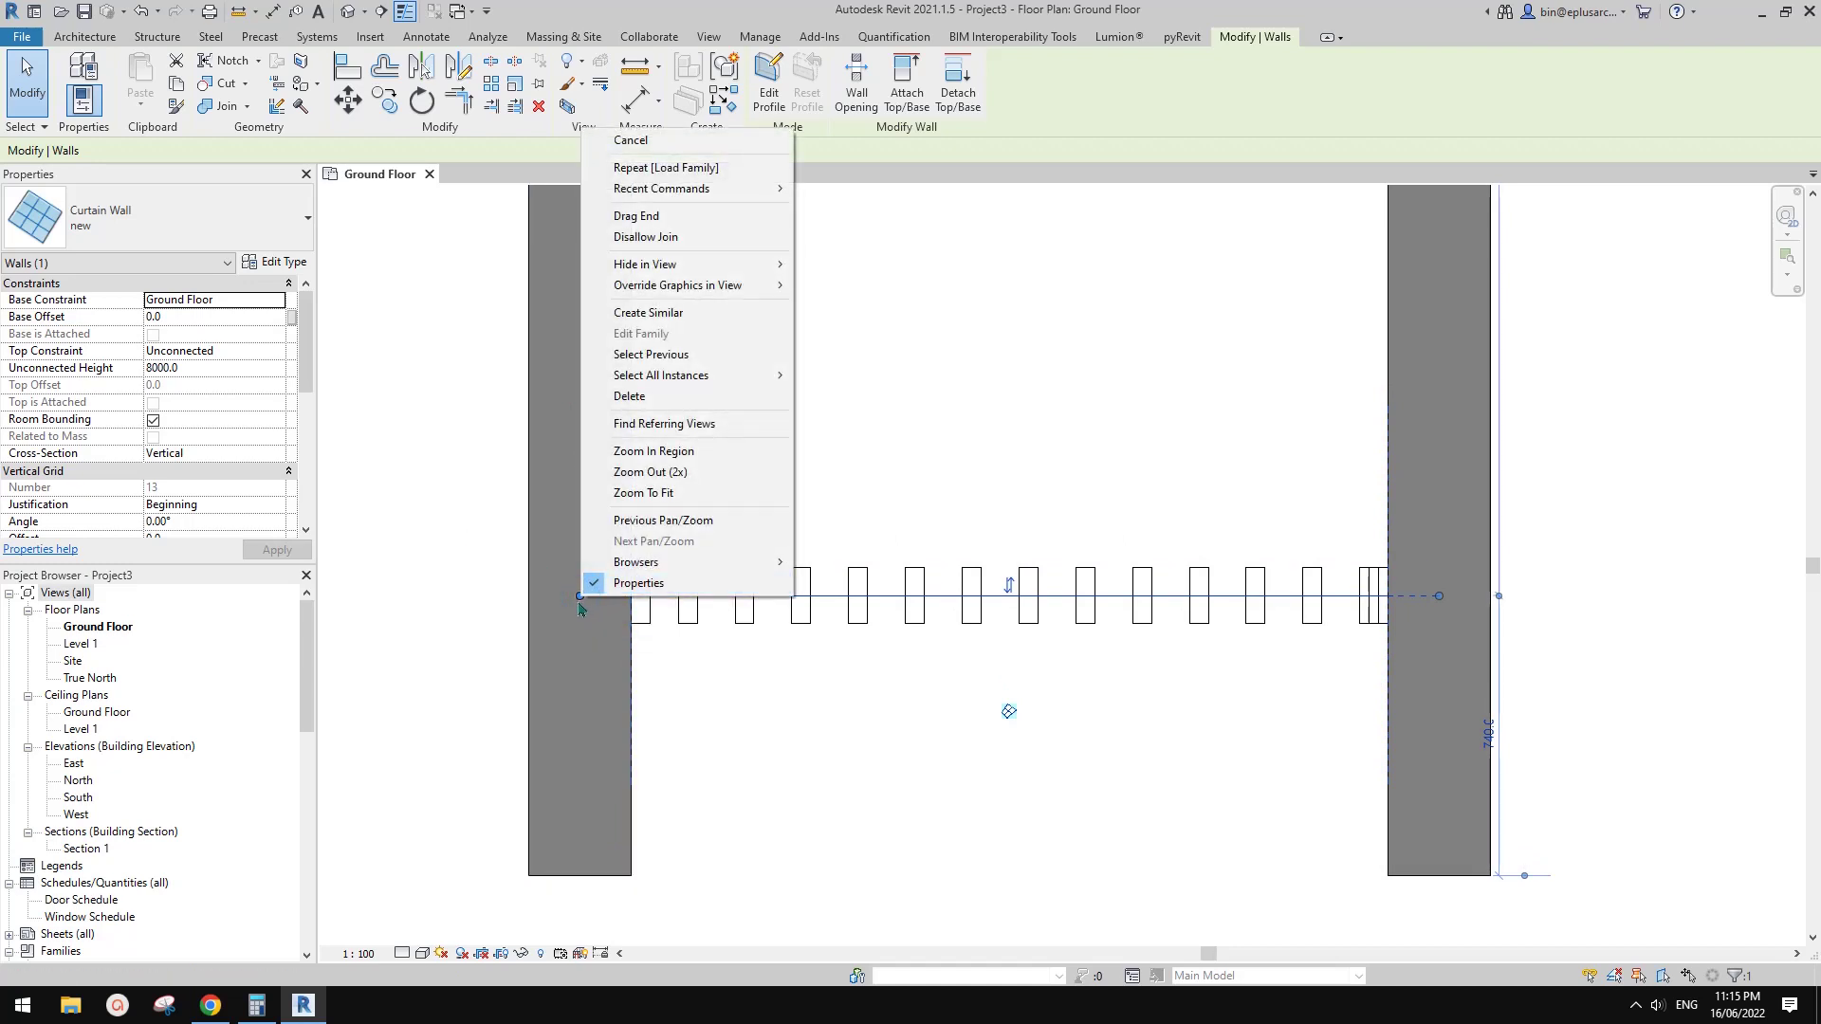
left_click(652, 239)
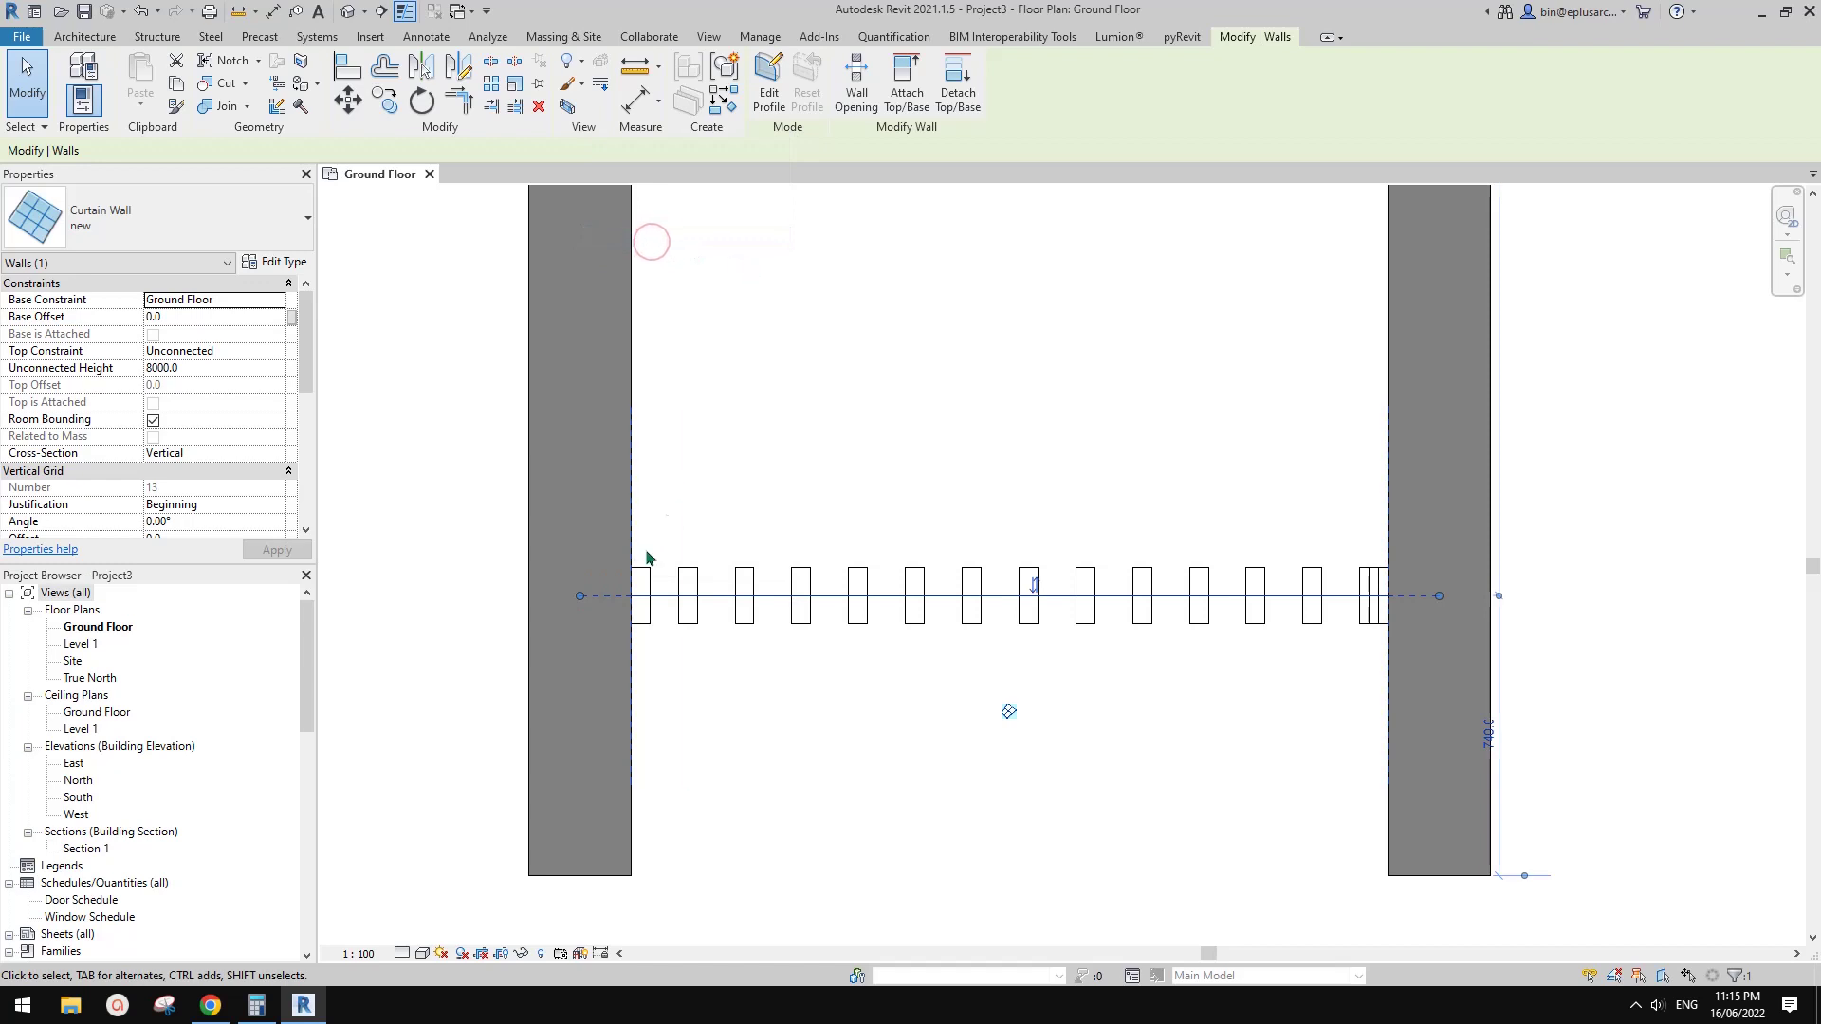
left_click_drag(580, 596, 633, 595)
scroll(698, 679, "up", 2)
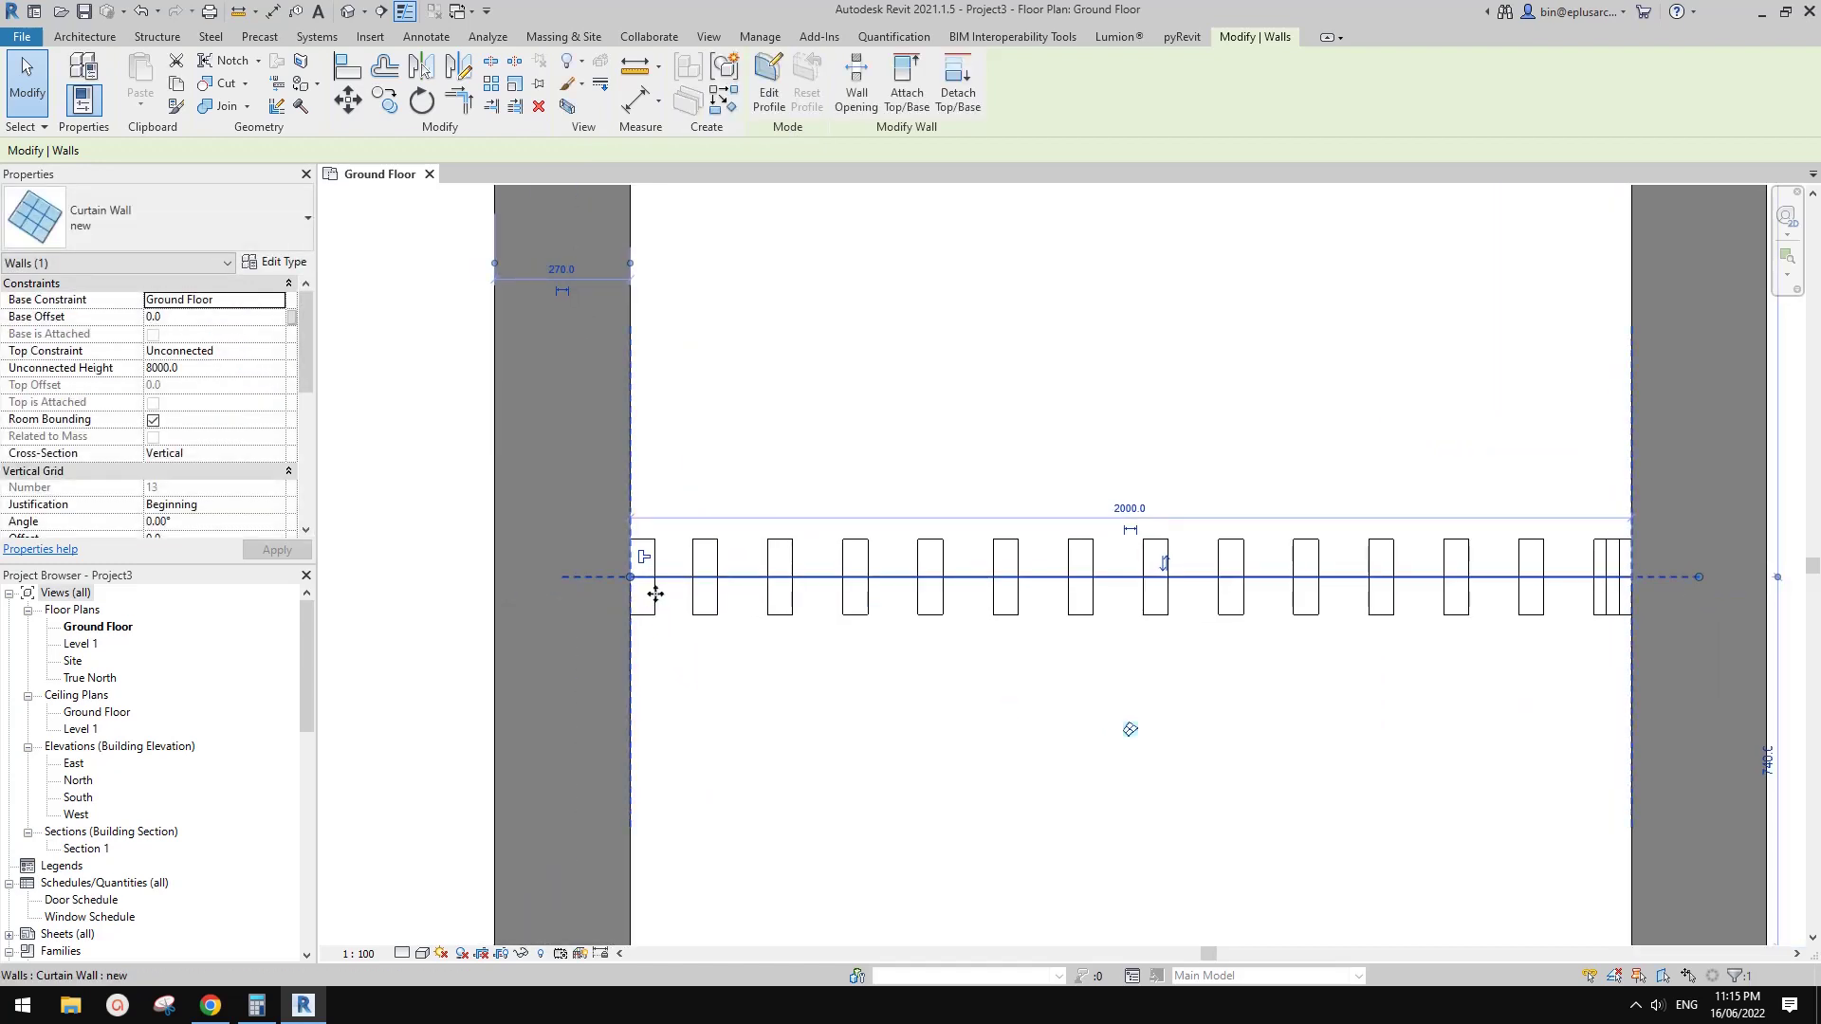
middle_click_drag(655, 594, 636, 594)
- Enable Adjust for Mullion Size for the vertical grid of the curtain wall type "new" and confirm the type settings
left_click(275, 261)
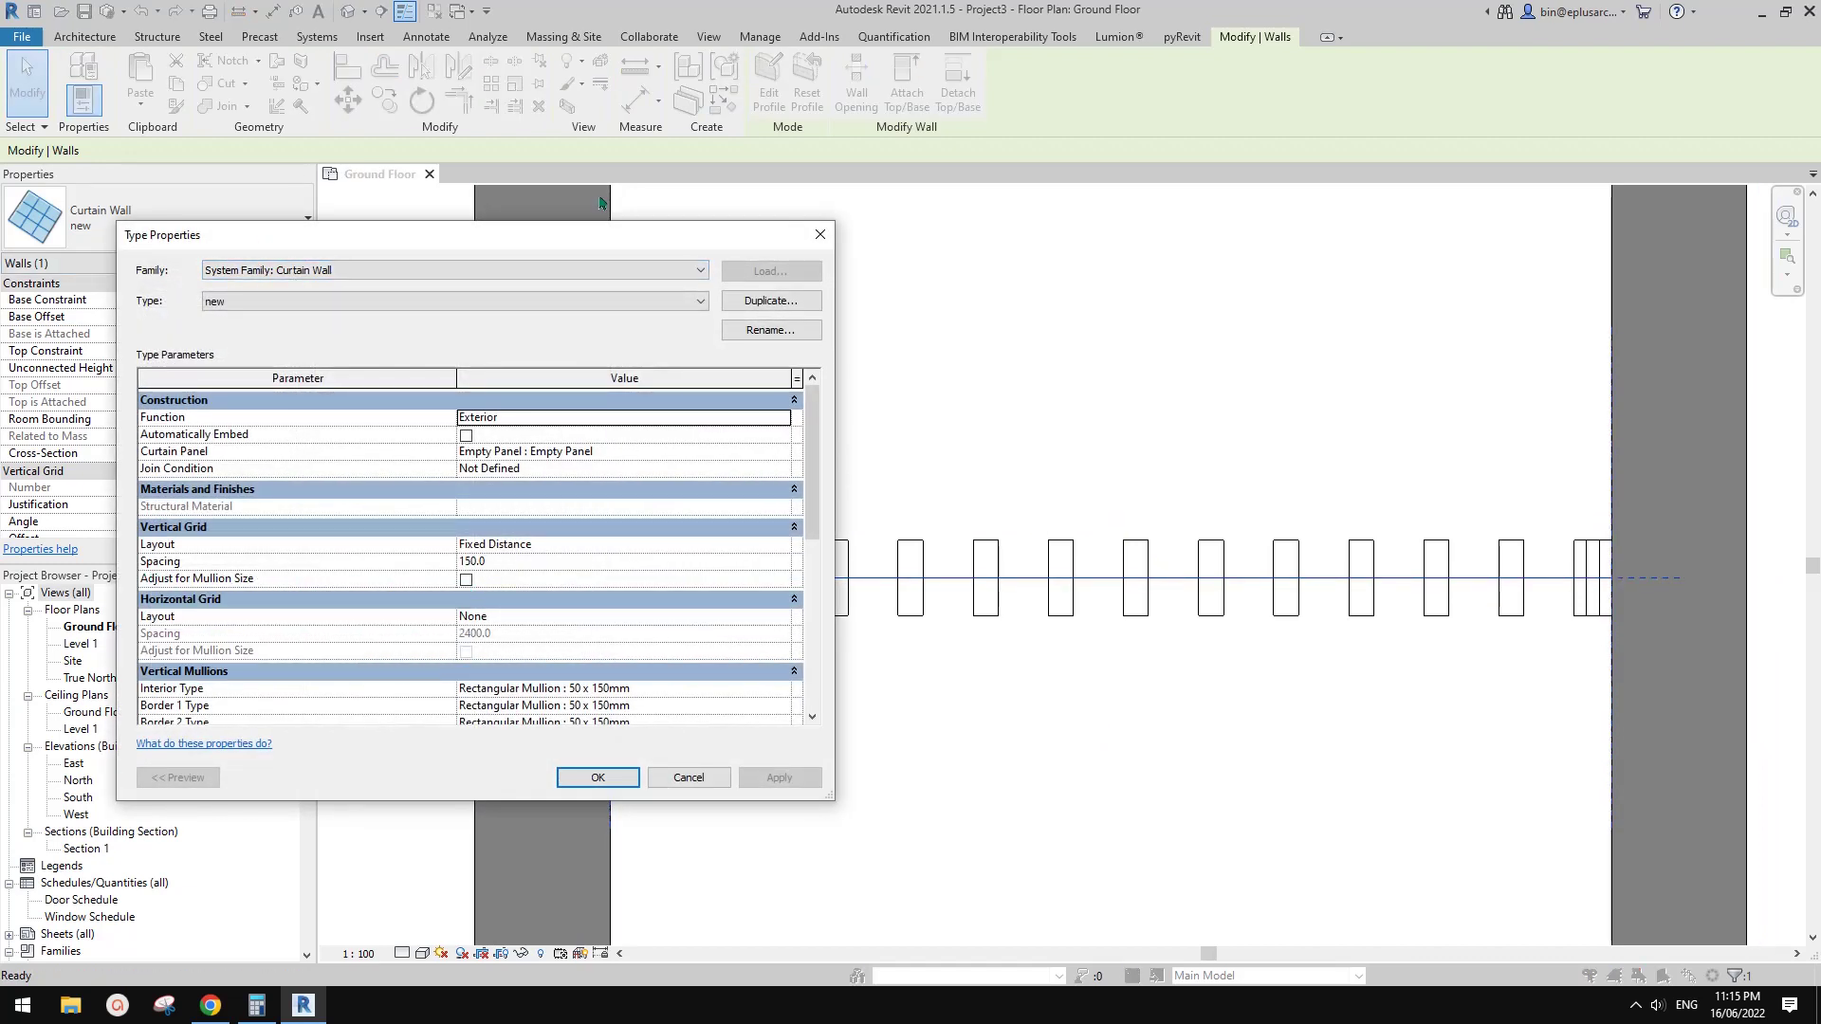
left_click_drag(612, 238, 1412, 205)
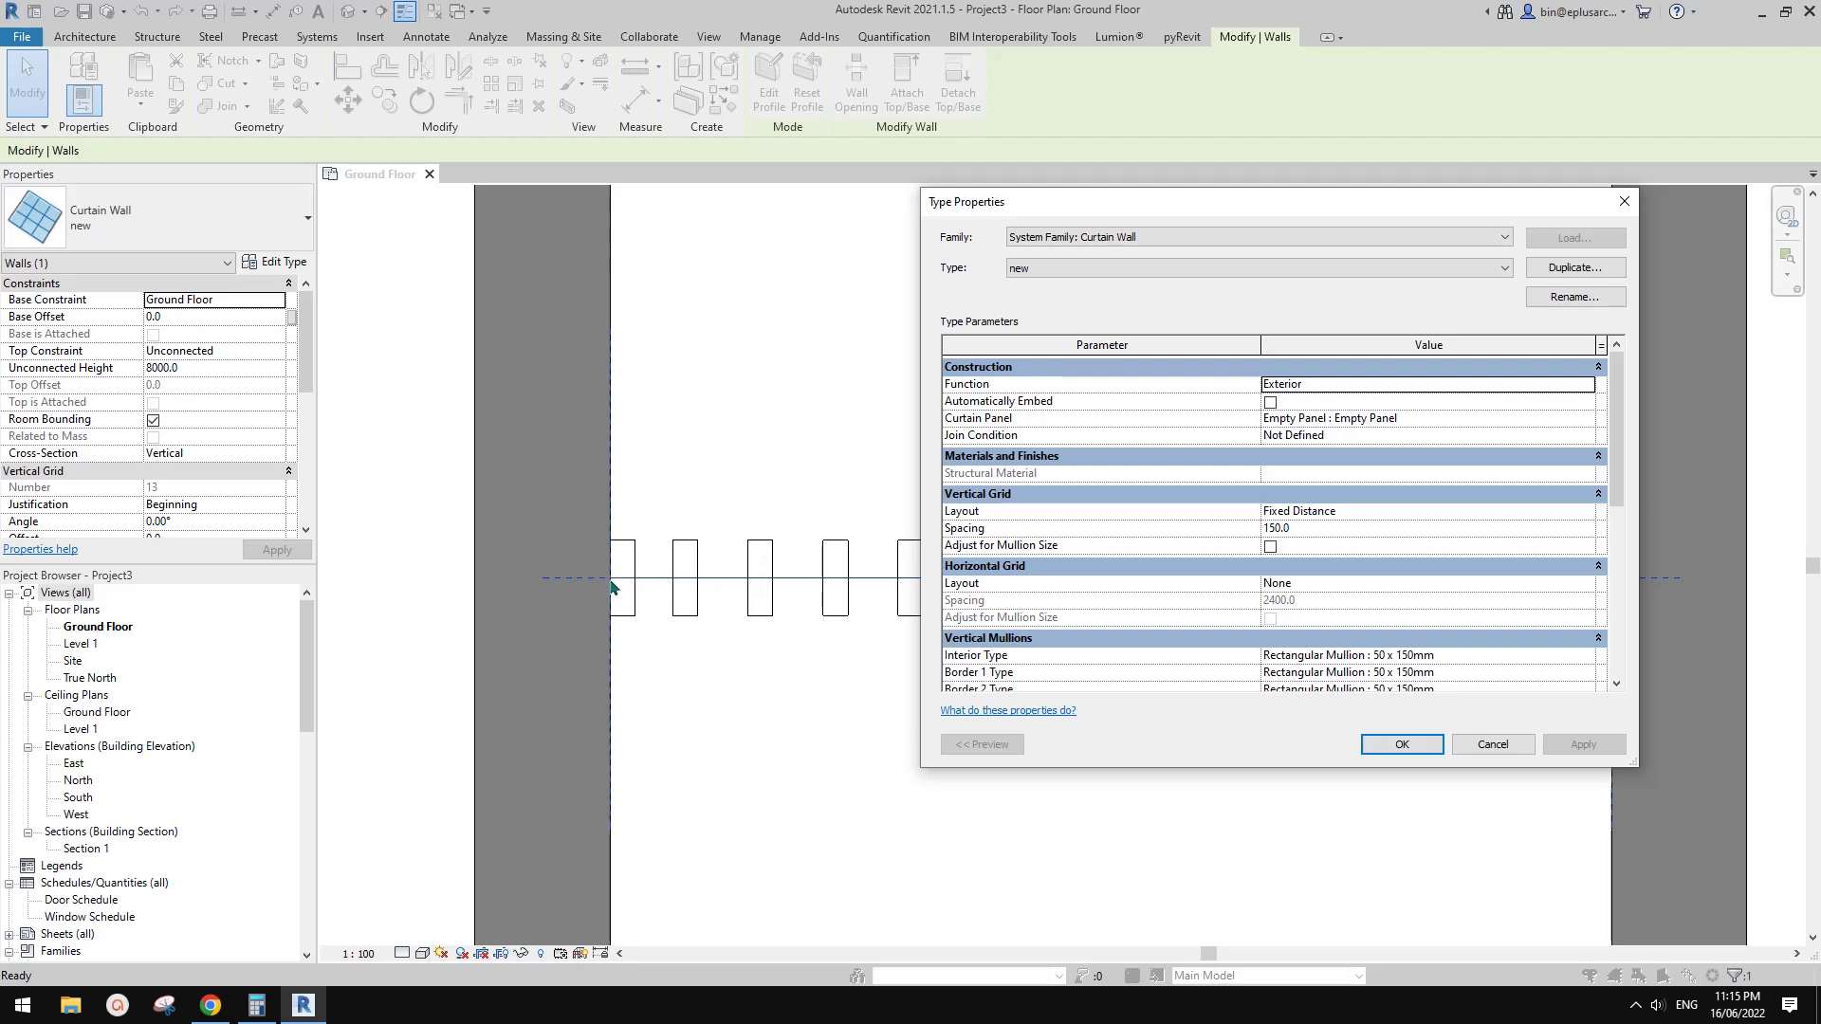
left_click(1270, 547)
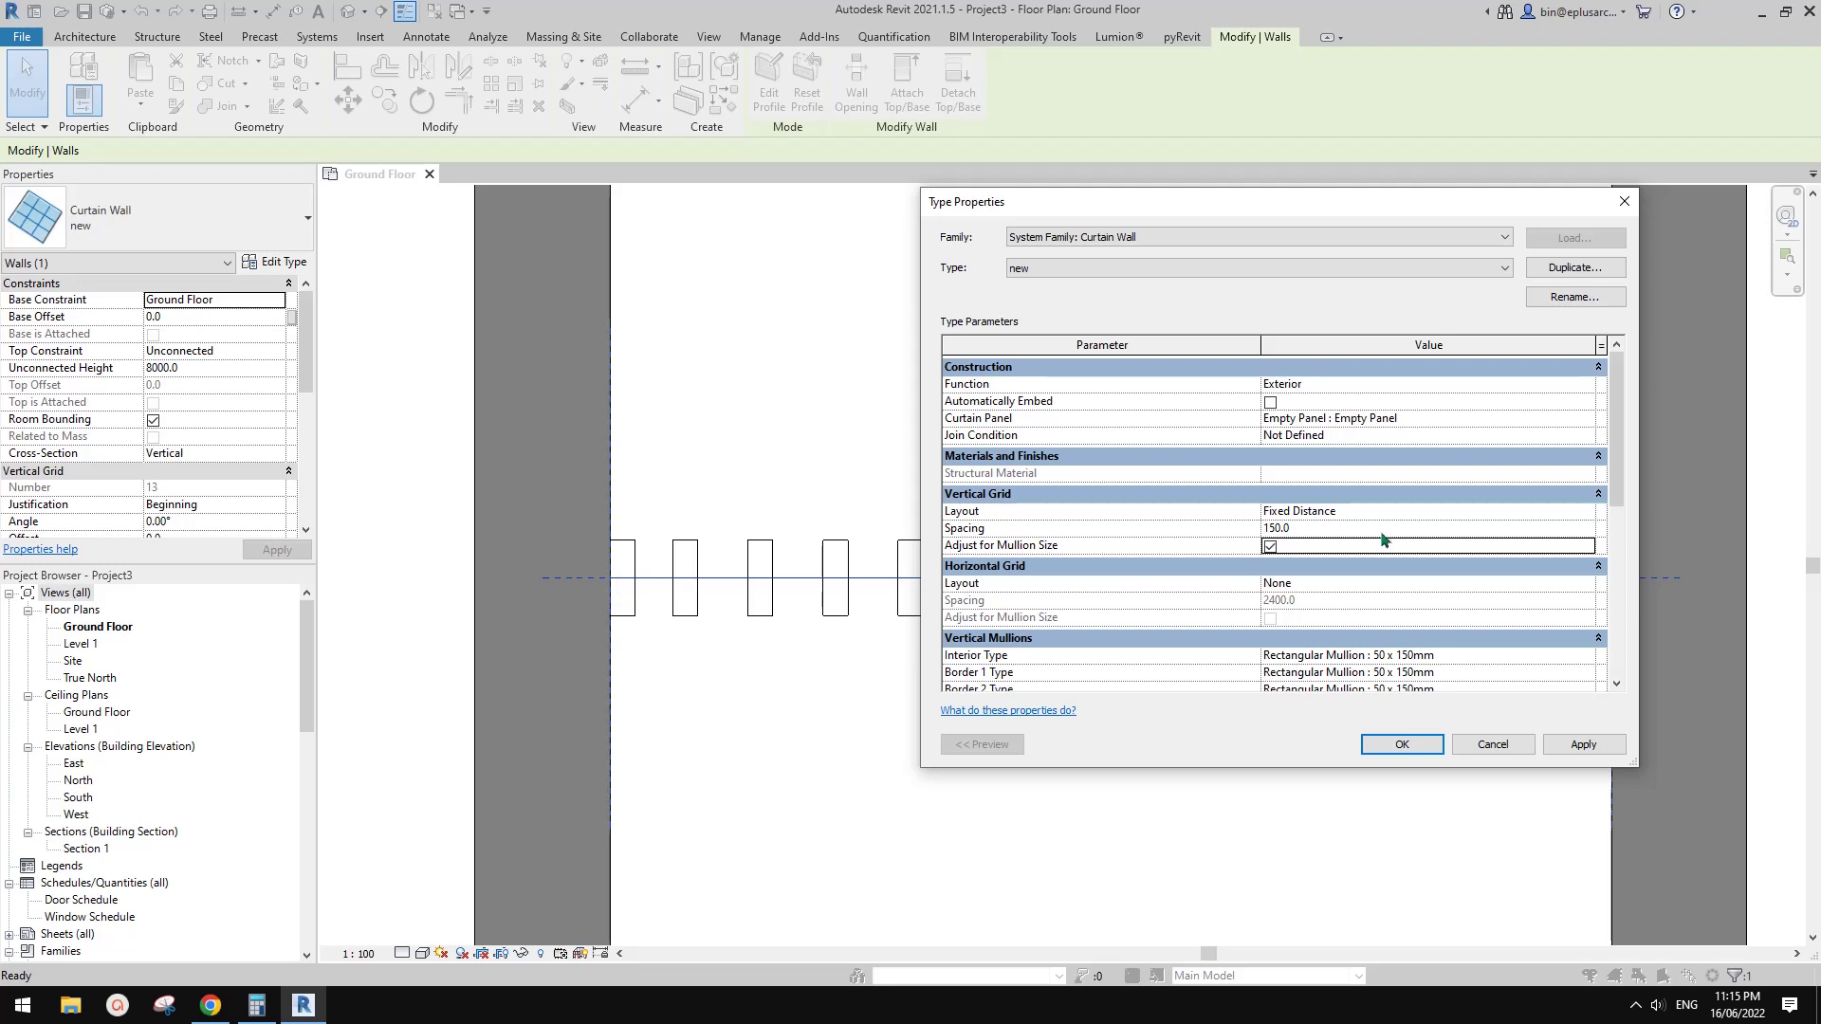
left_click(1583, 745)
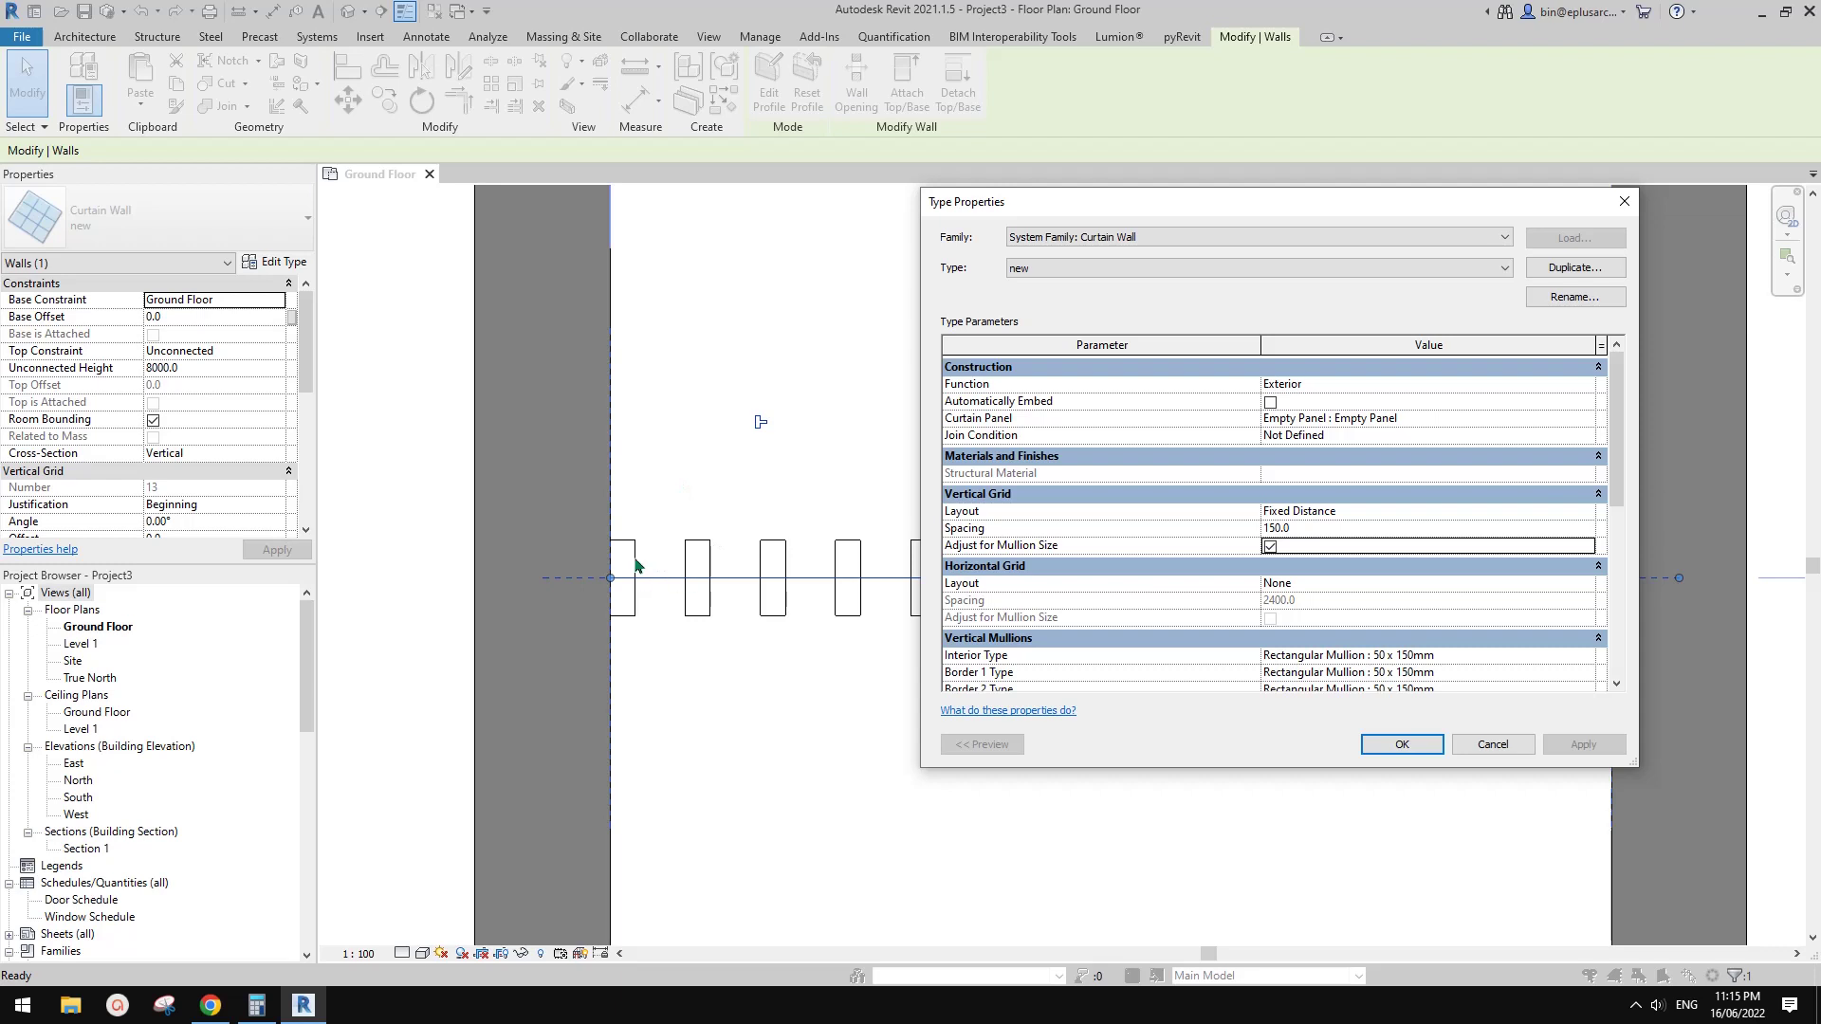
left_click(1403, 745)
- Place an aligned dimension between the inner faces of the two brick walls, below the louvre screen
middle_click_drag(1318, 724, 1146, 707)
scroll(1388, 605, "up", 2)
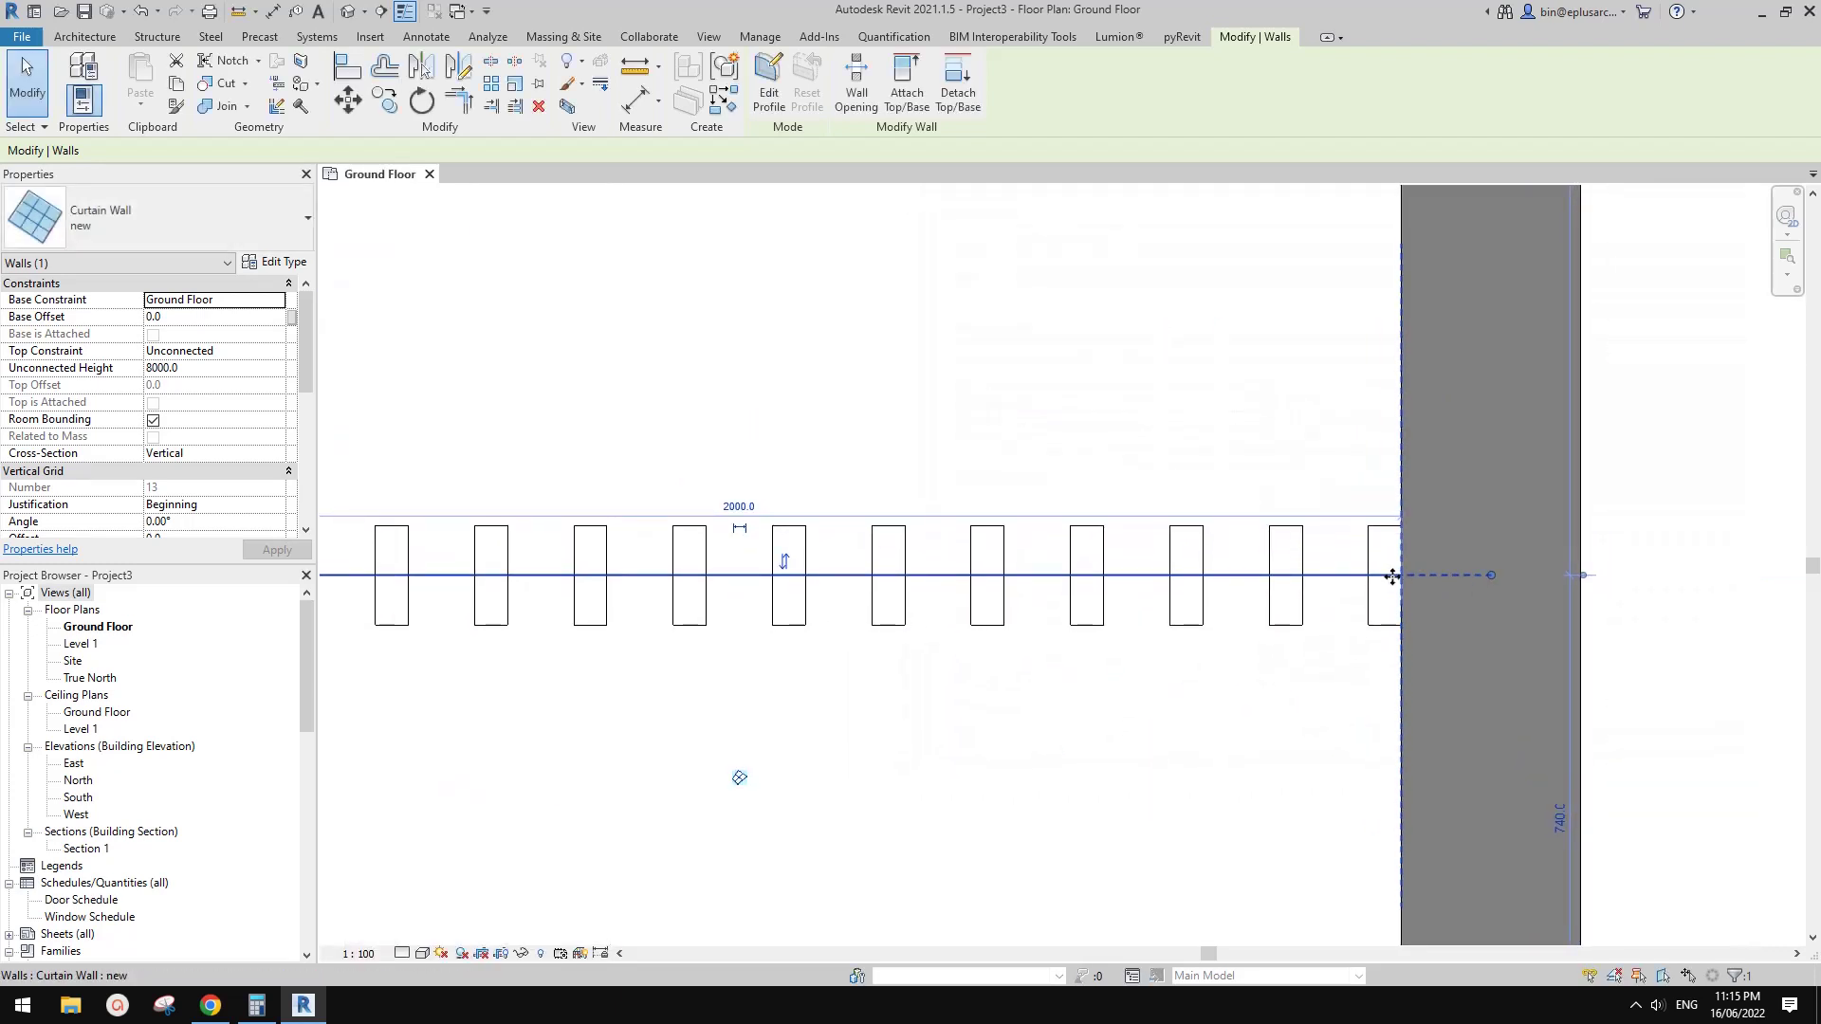
scroll(1353, 560, "down", 3)
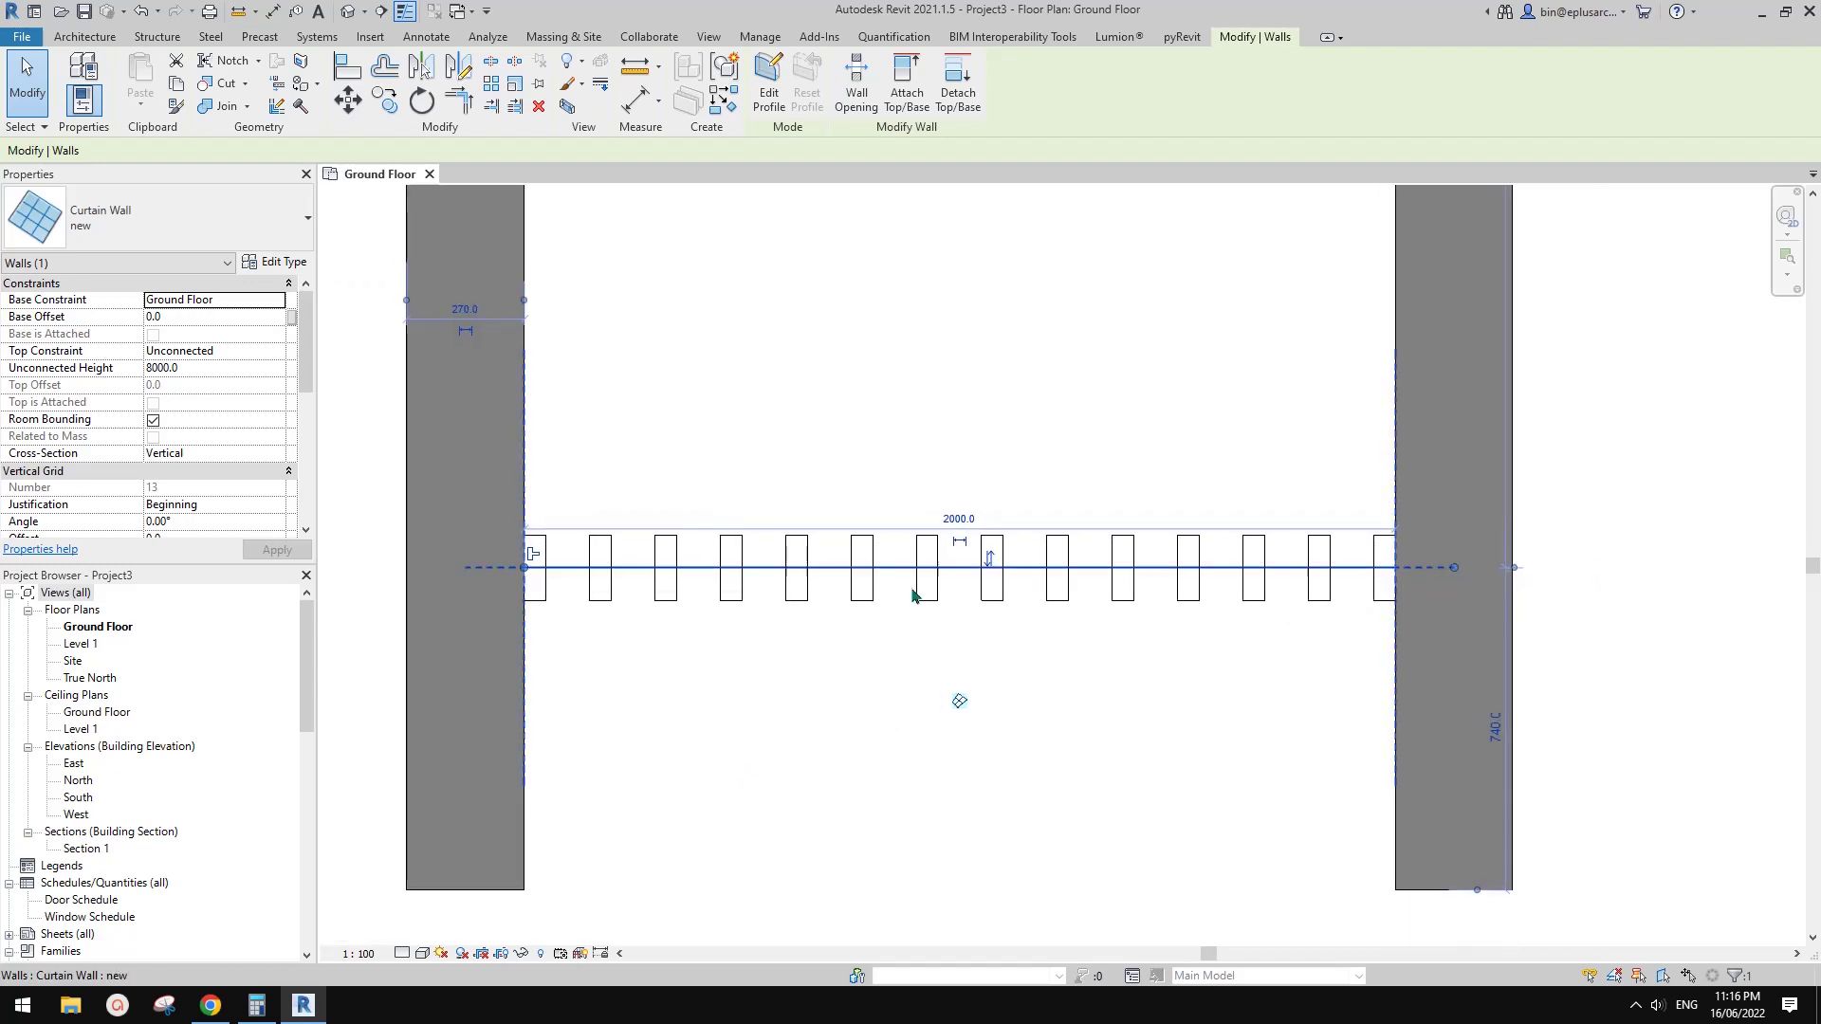
scroll(852, 697, "down", 1)
middle_click_drag(907, 783, 941, 551)
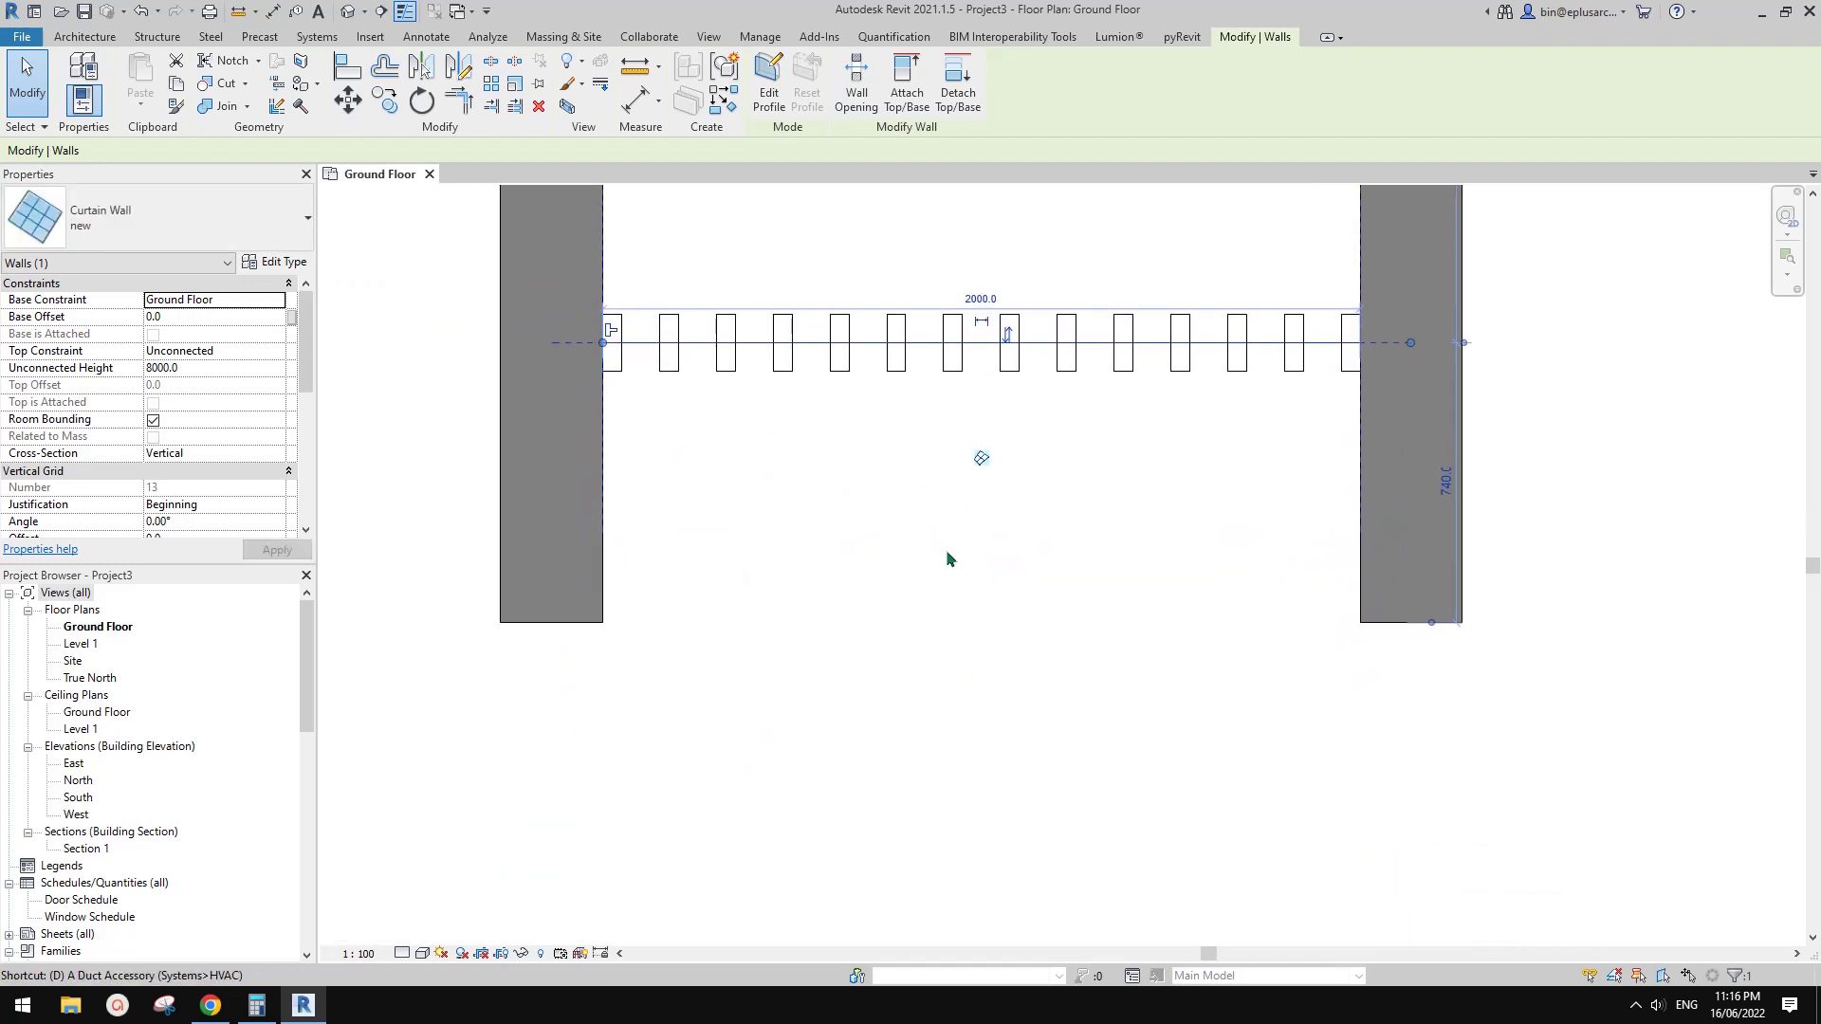
key("d")
key("i")
left_click(1357, 574)
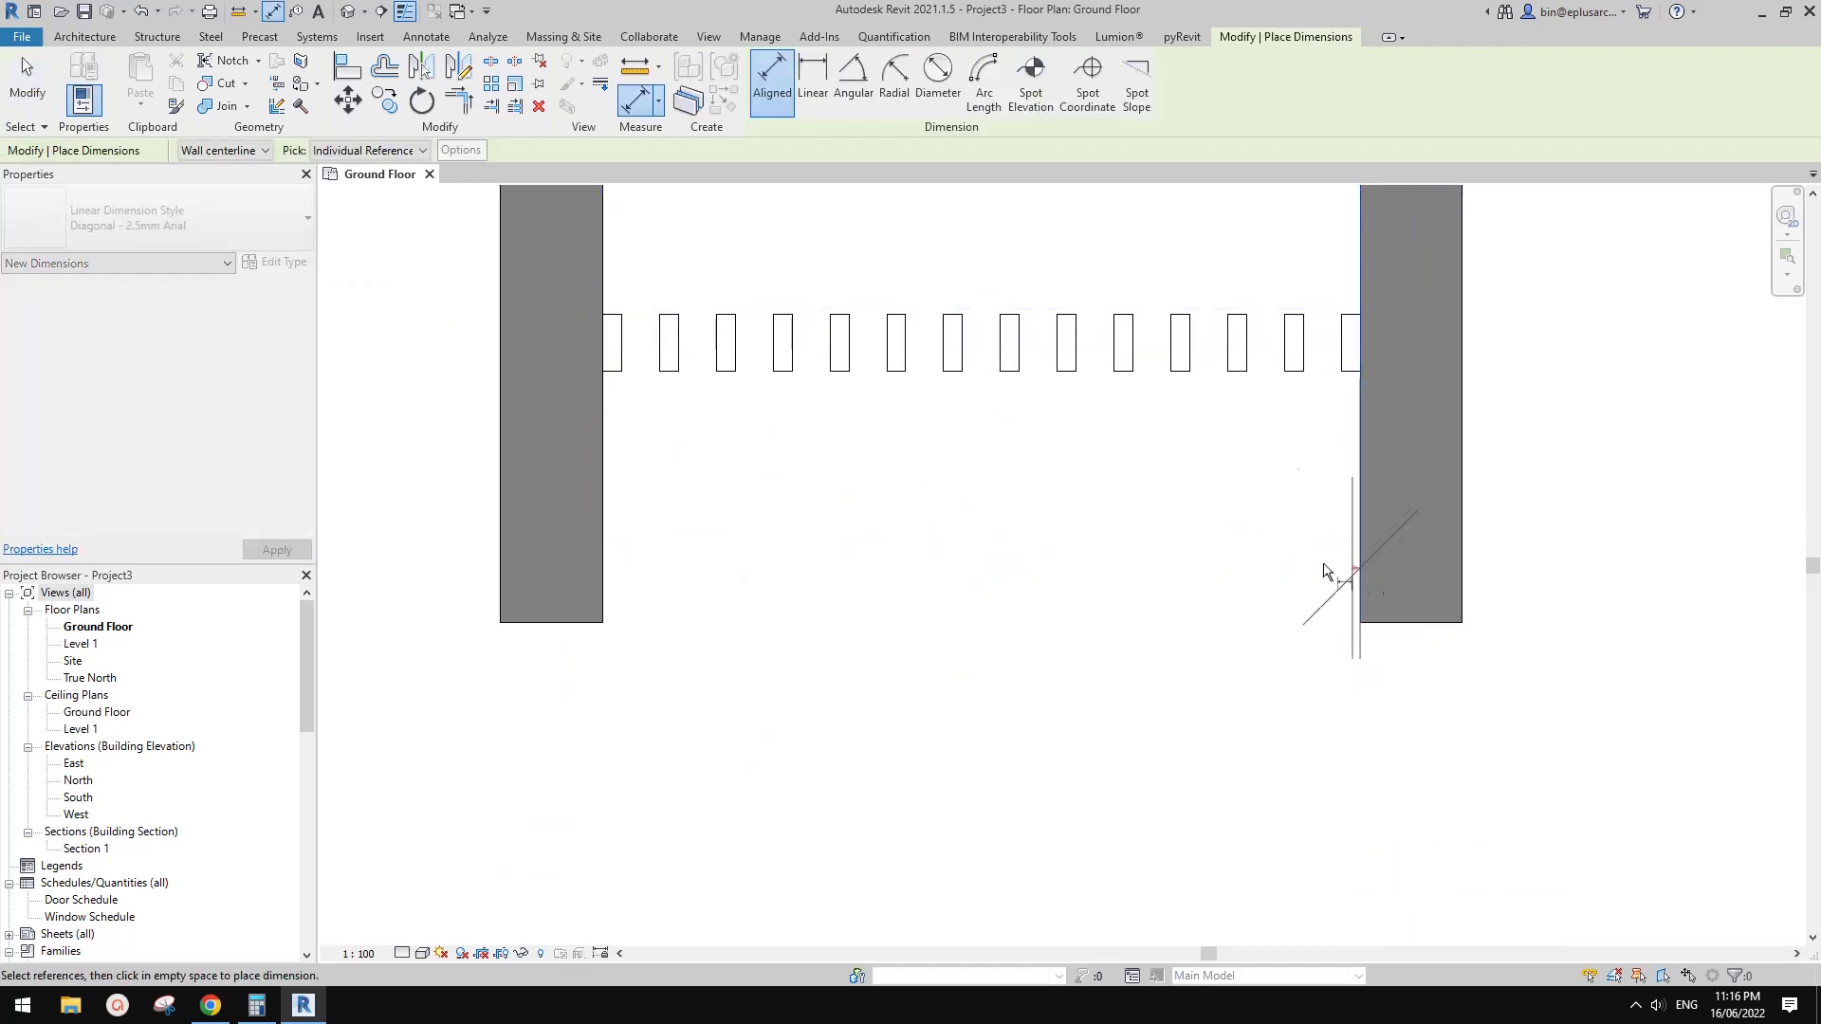
left_click(607, 548)
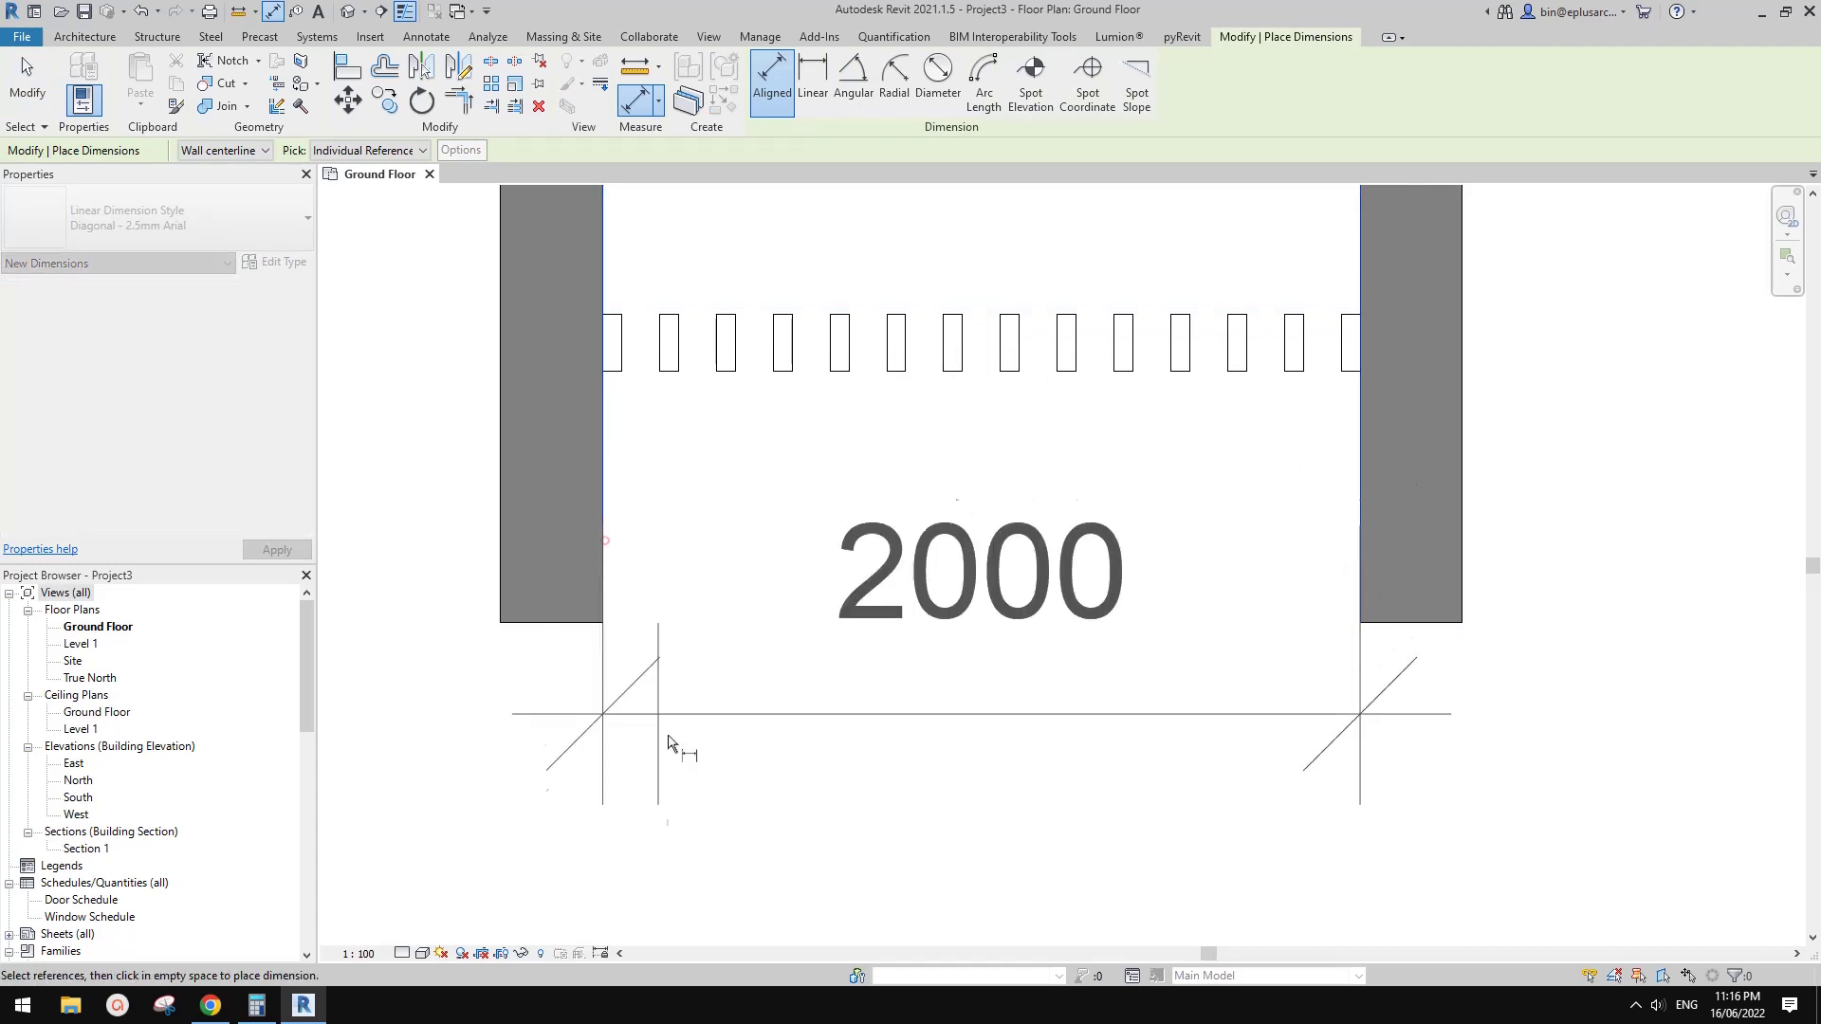
left_click(675, 758)
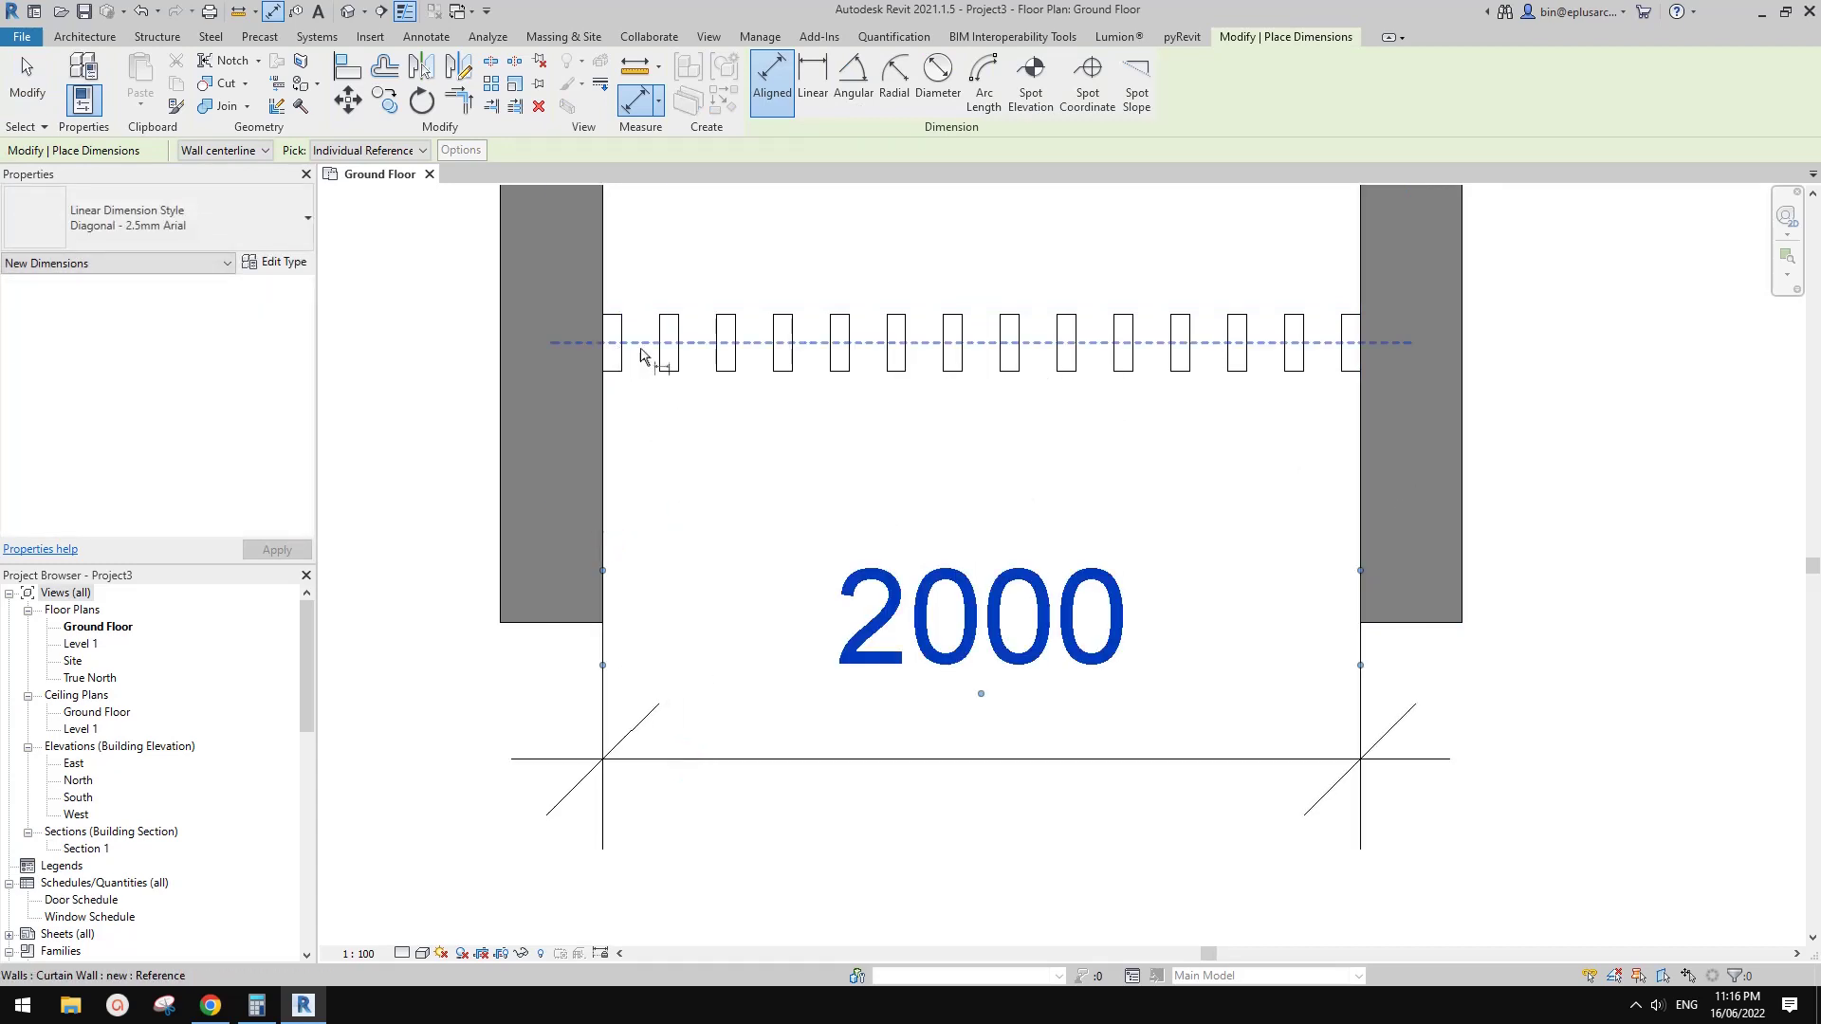
middle_click_drag(670, 366, 663, 416)
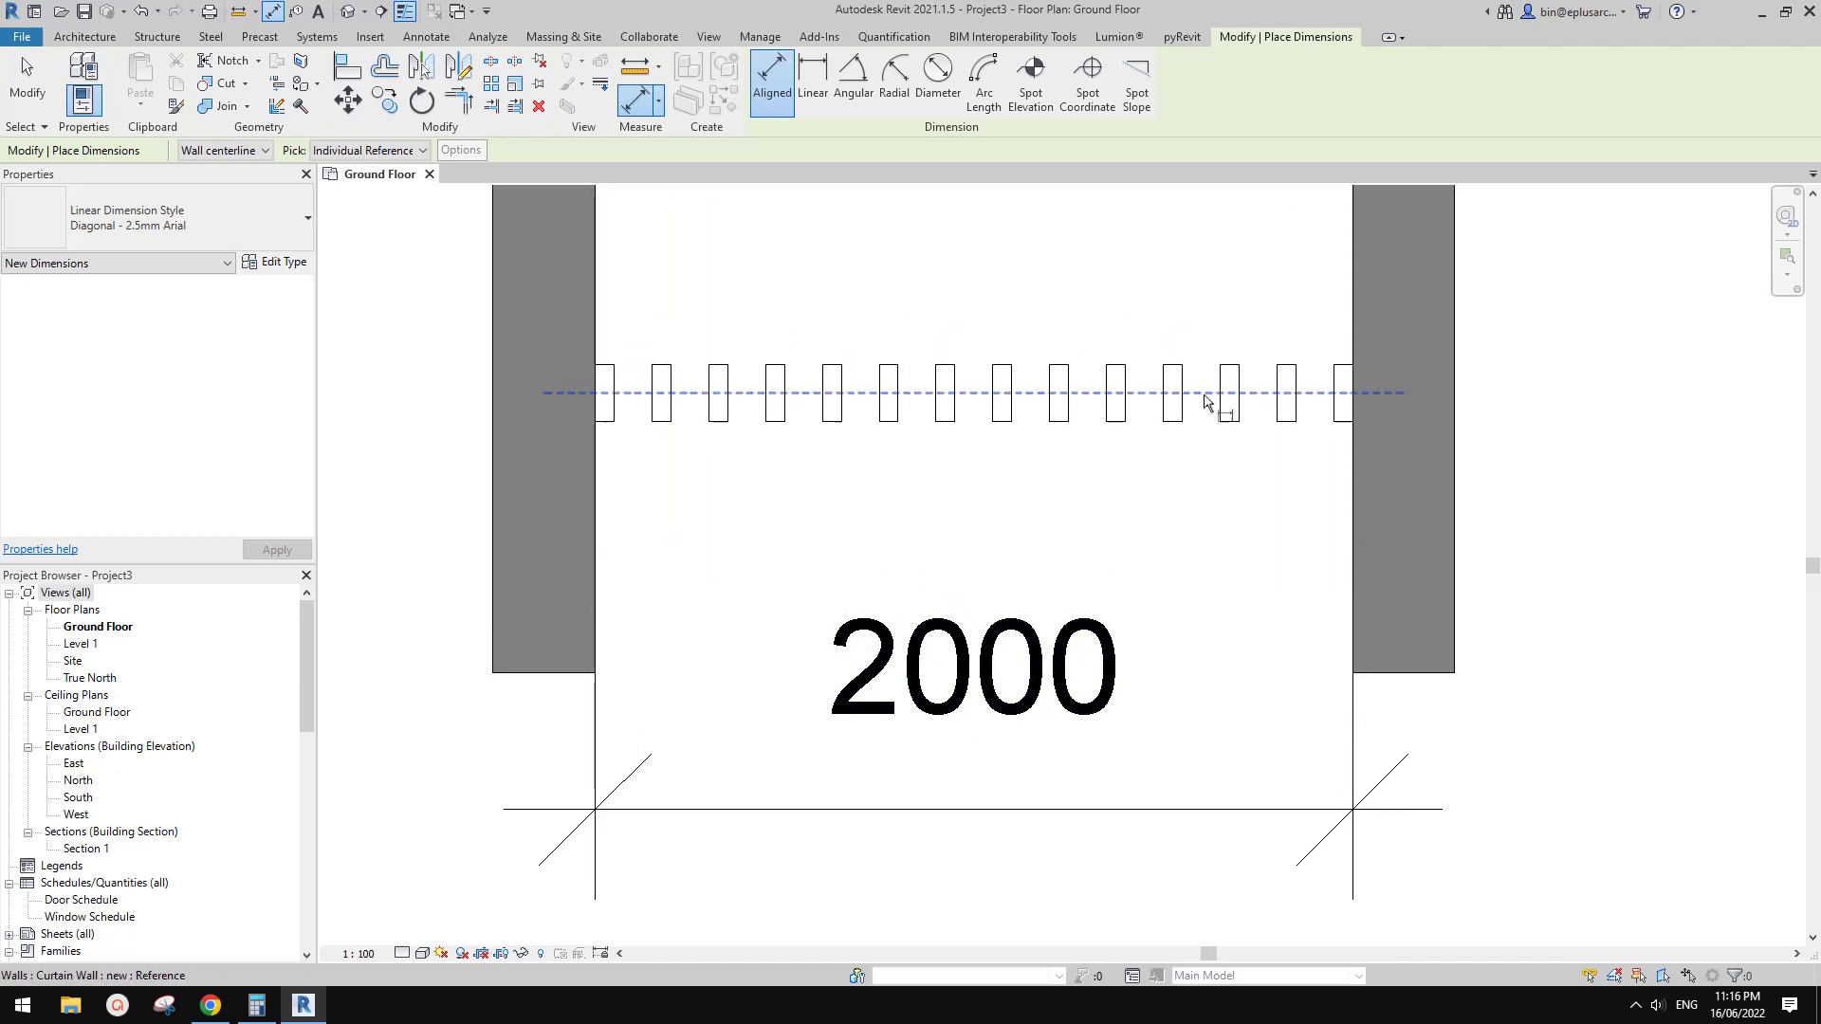
scroll(1342, 439, "down", 1)
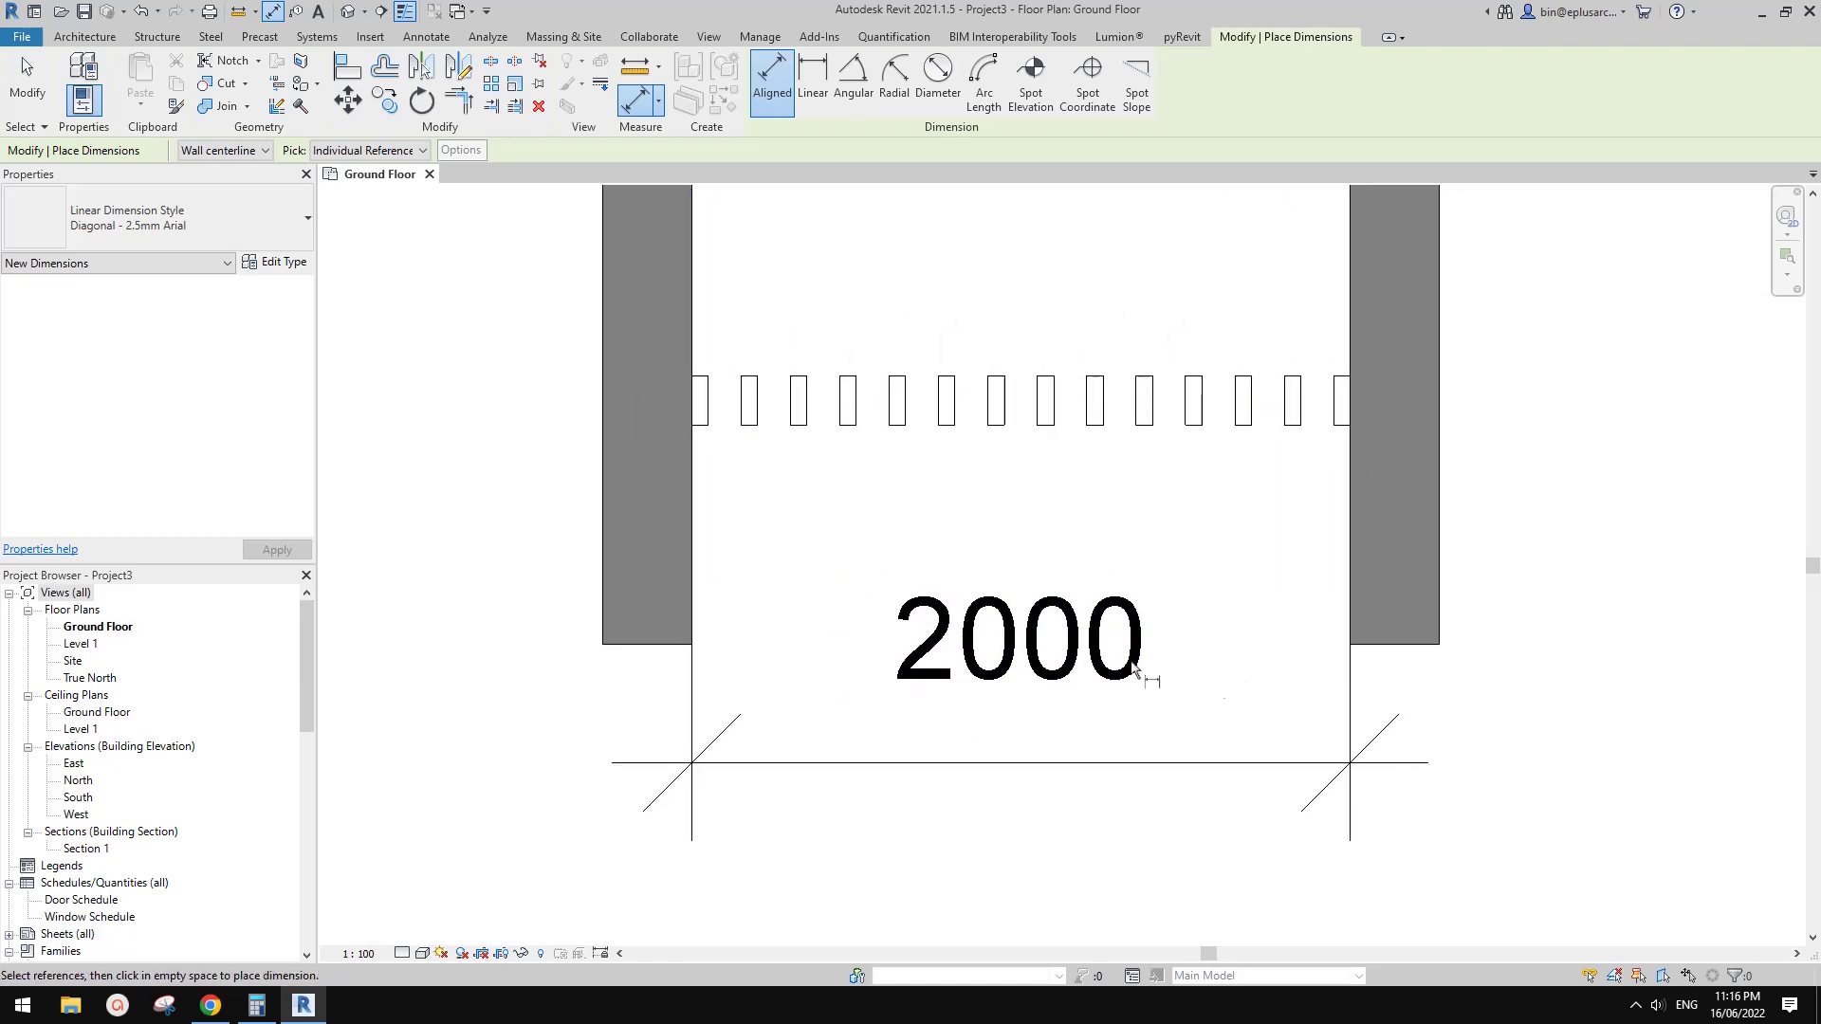
key("Escape")
key("Escape")
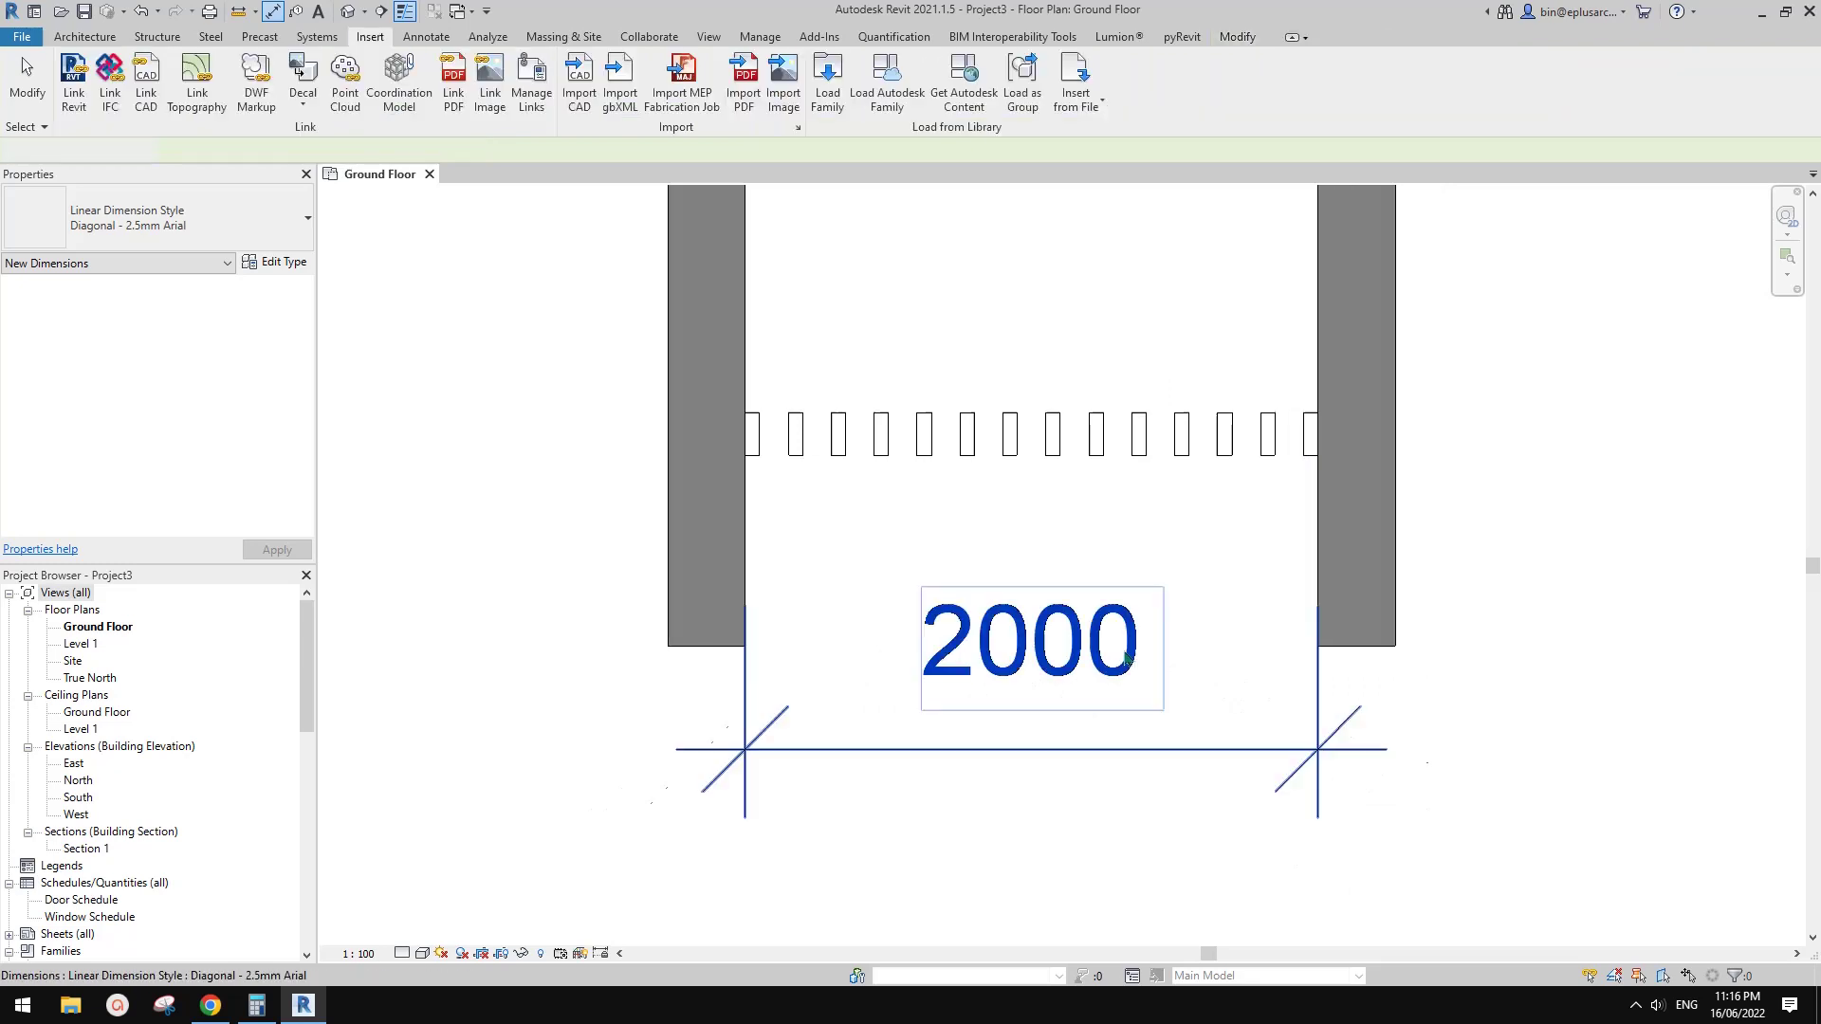
- Allow the curtain wall's left end to join the adjacent brick wall again
scroll(1127, 664, "down", 2)
scroll(996, 503, "up", 2)
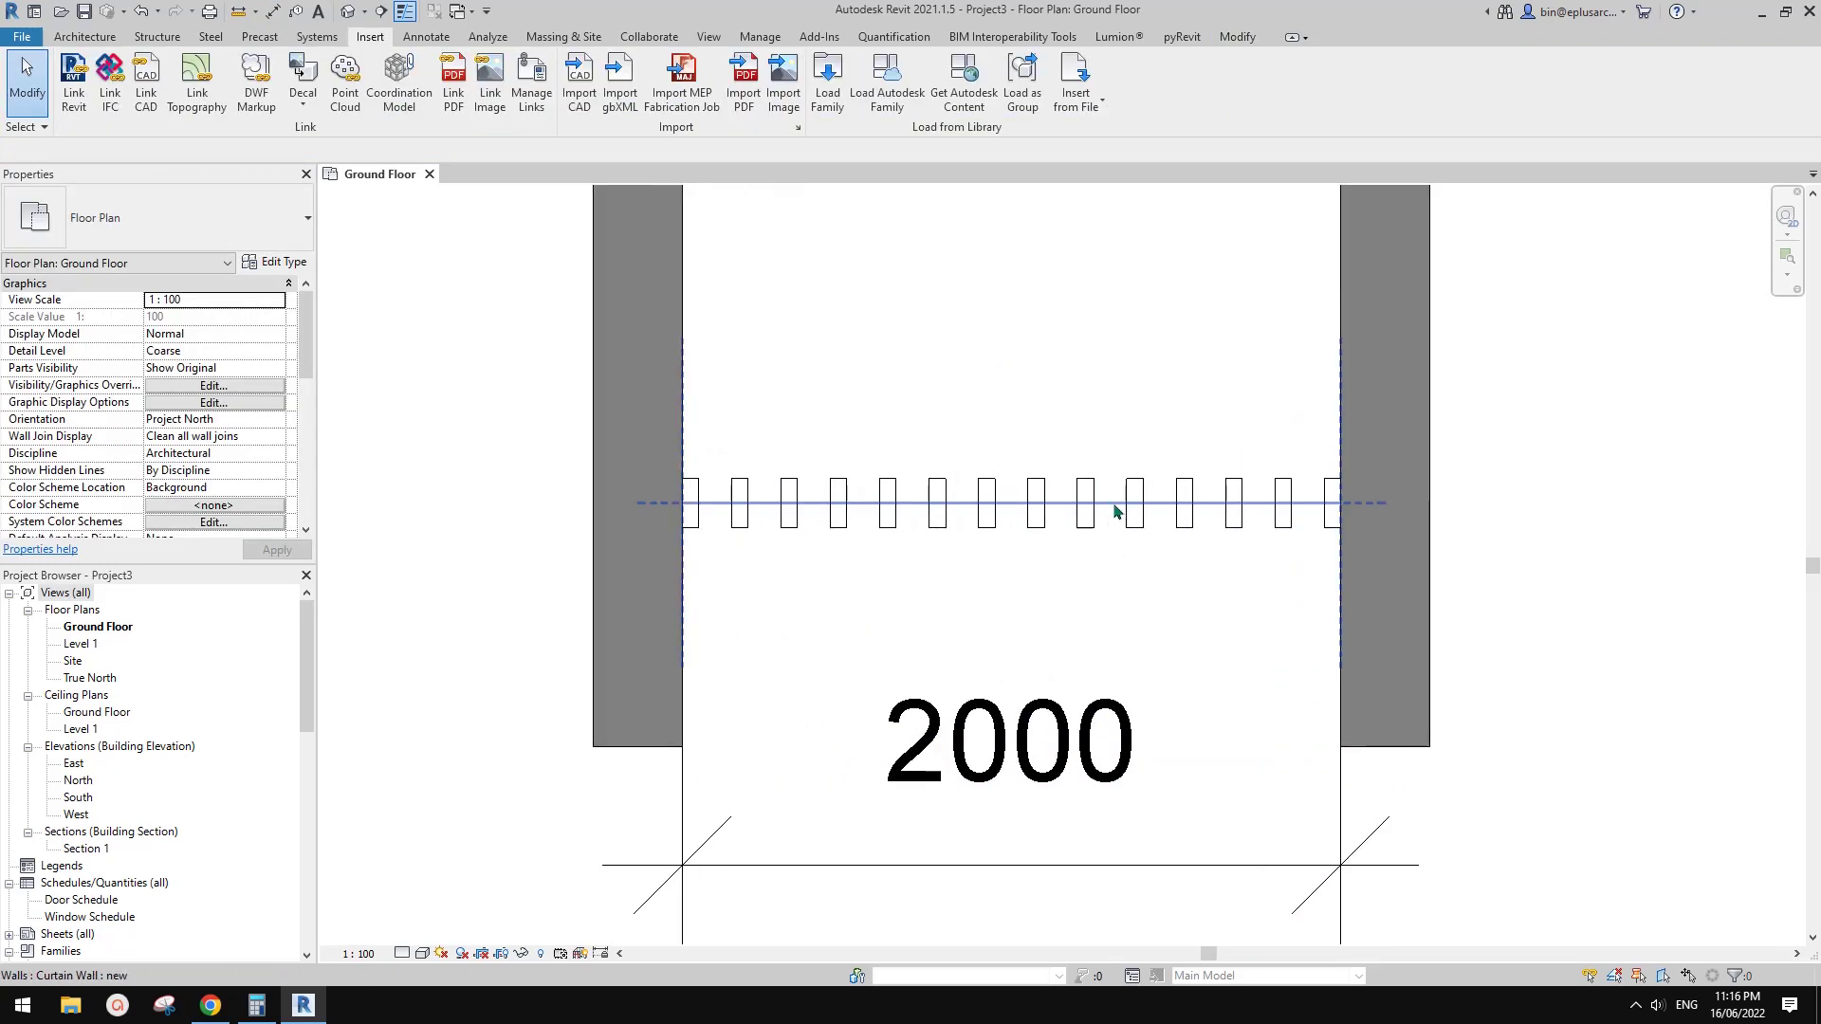
left_click(1113, 503)
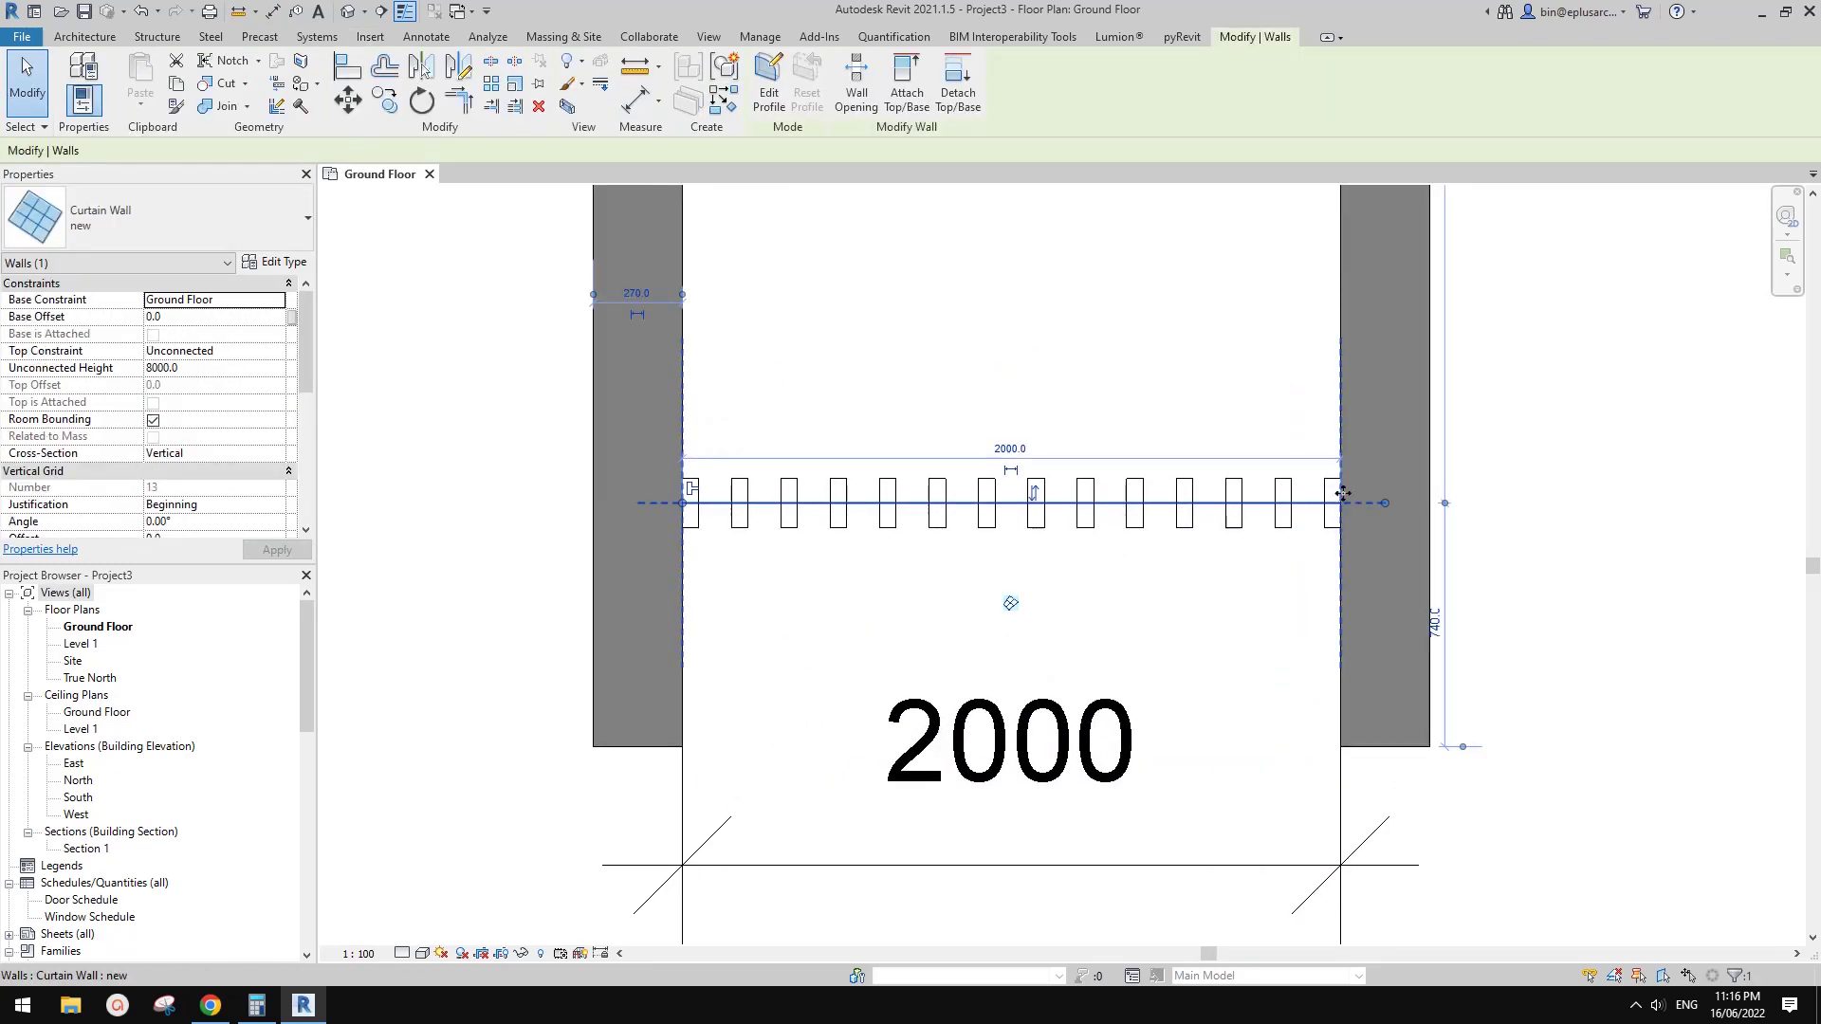
scroll(699, 498, "up", 2)
left_click_drag(673, 488, 671, 484)
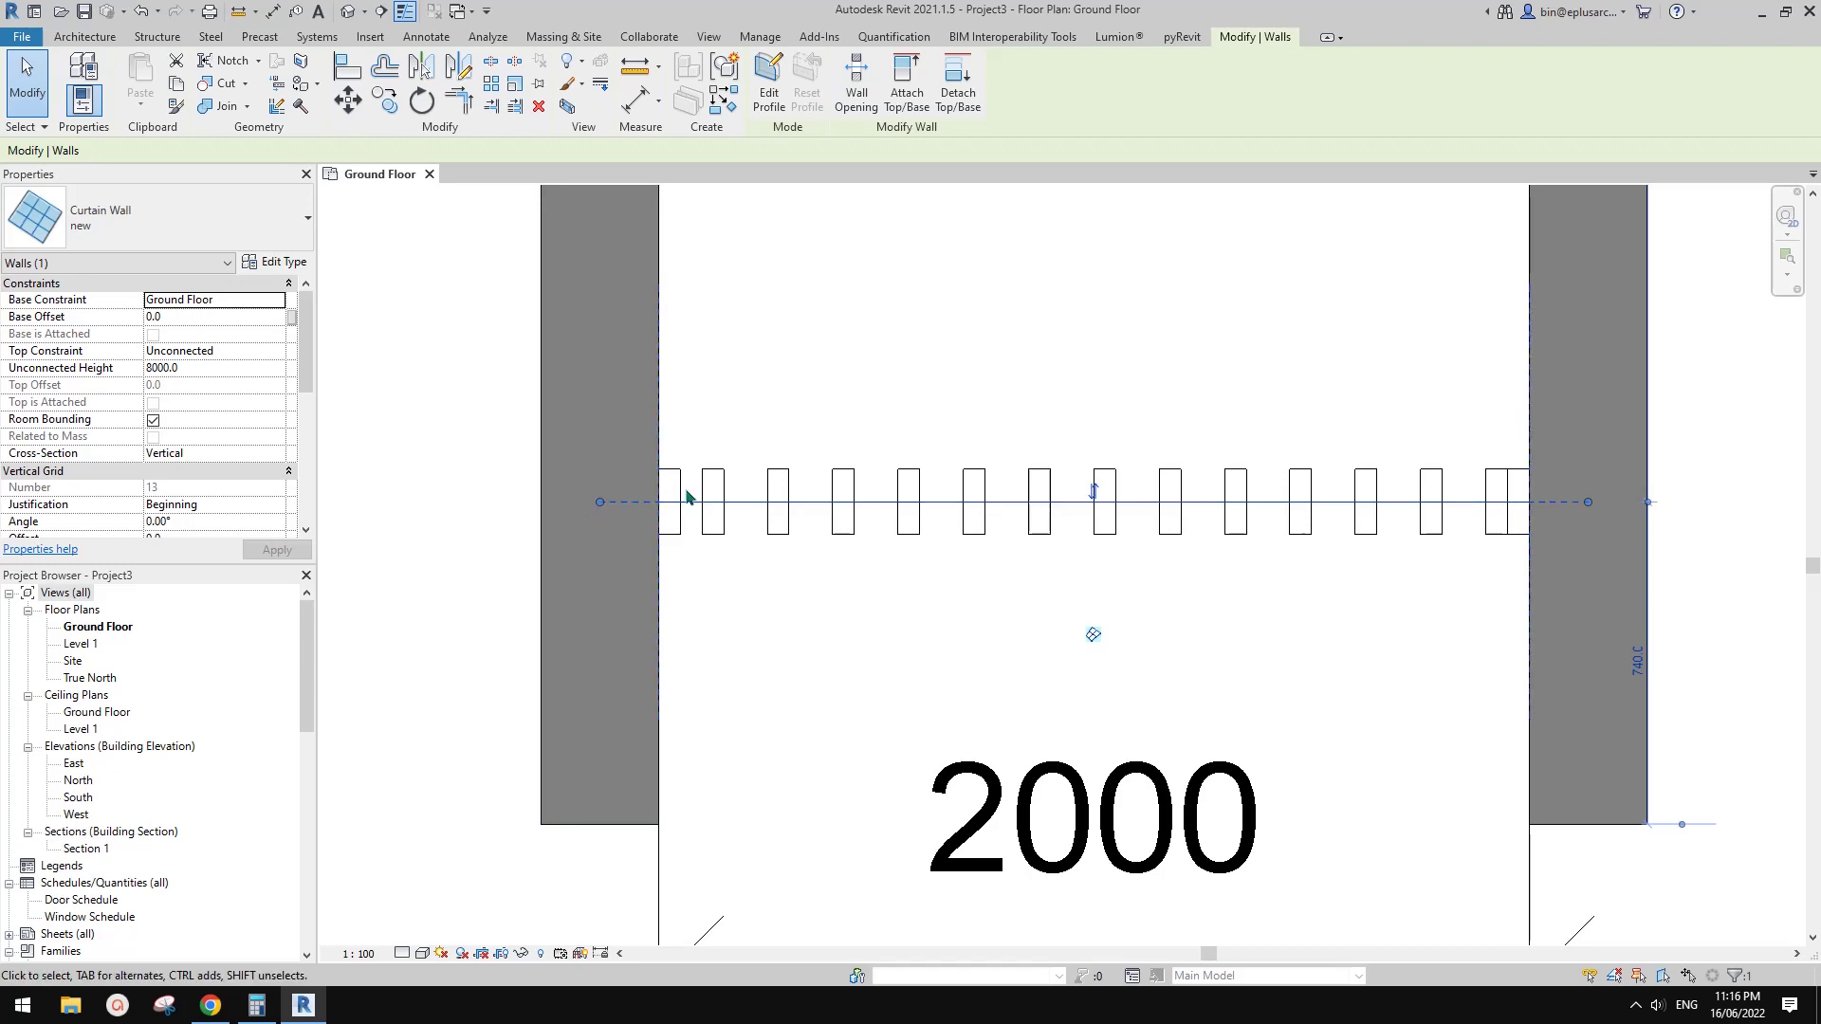
- Disallow the join at the curtain wall's left end again and return the end to the brick wall's inner face
right_click(601, 503)
left_click(683, 614)
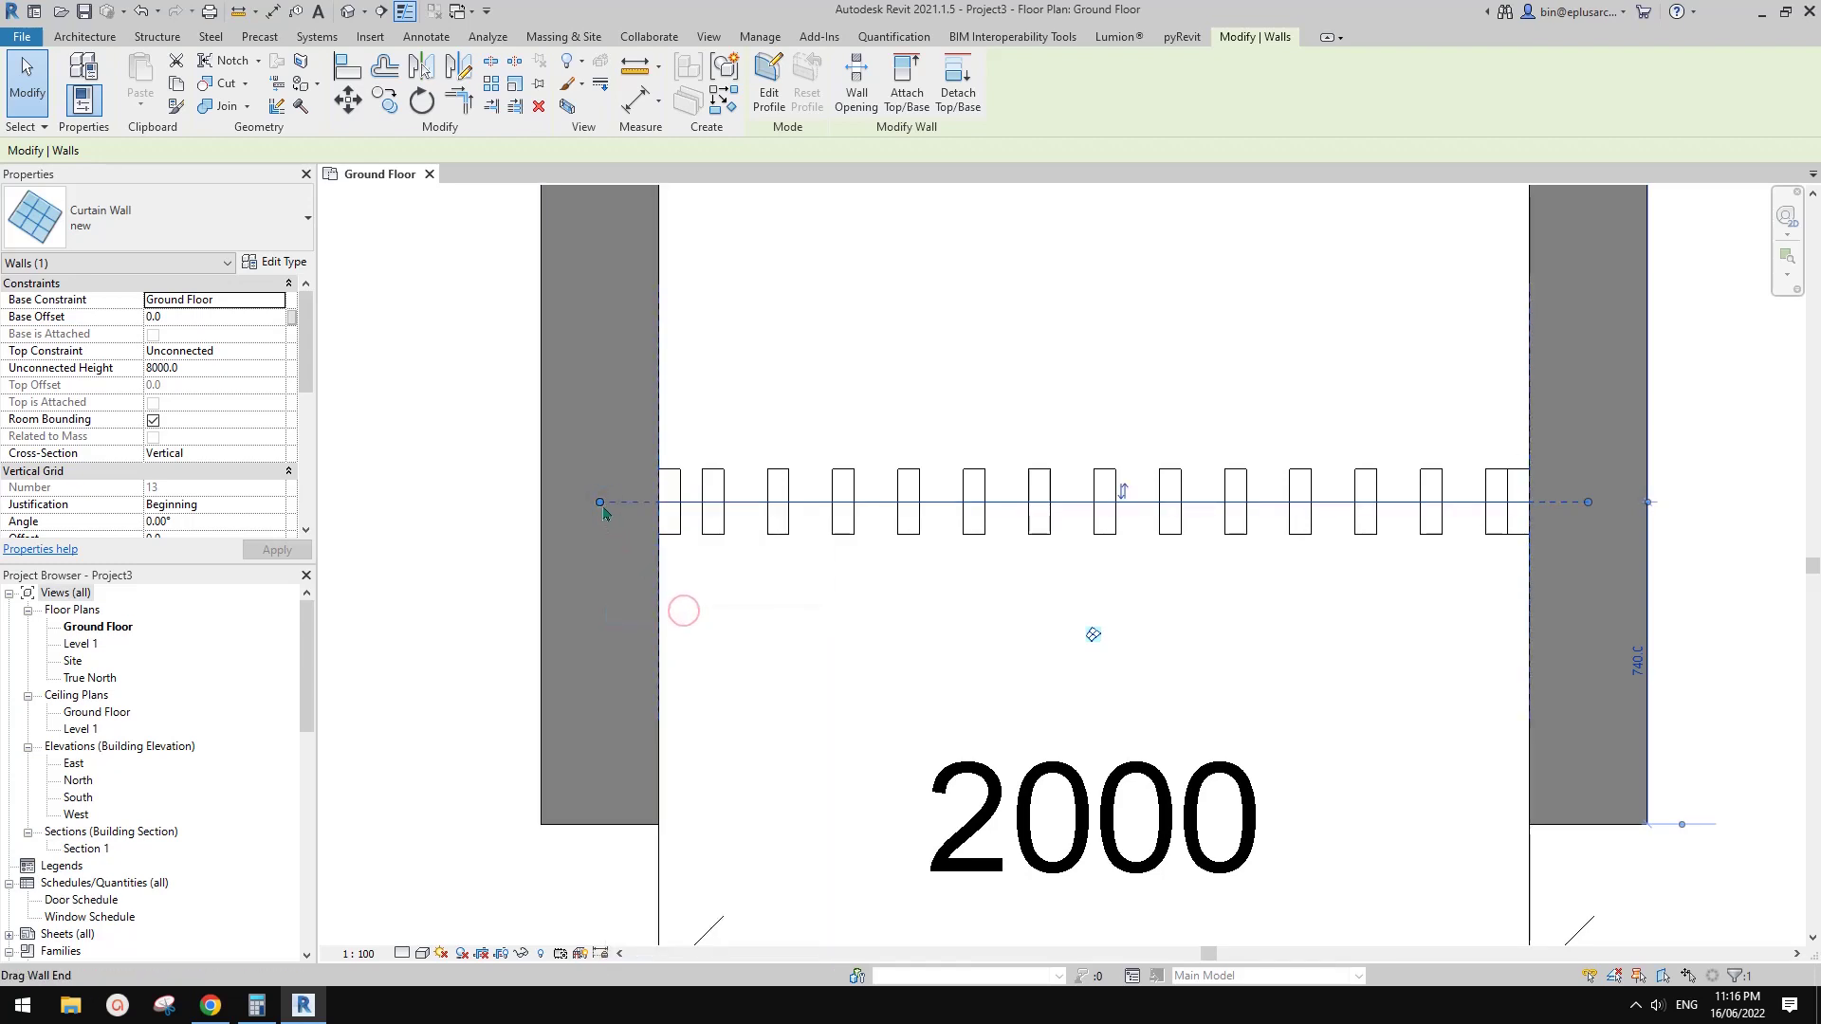
left_click_drag(600, 503, 659, 504)
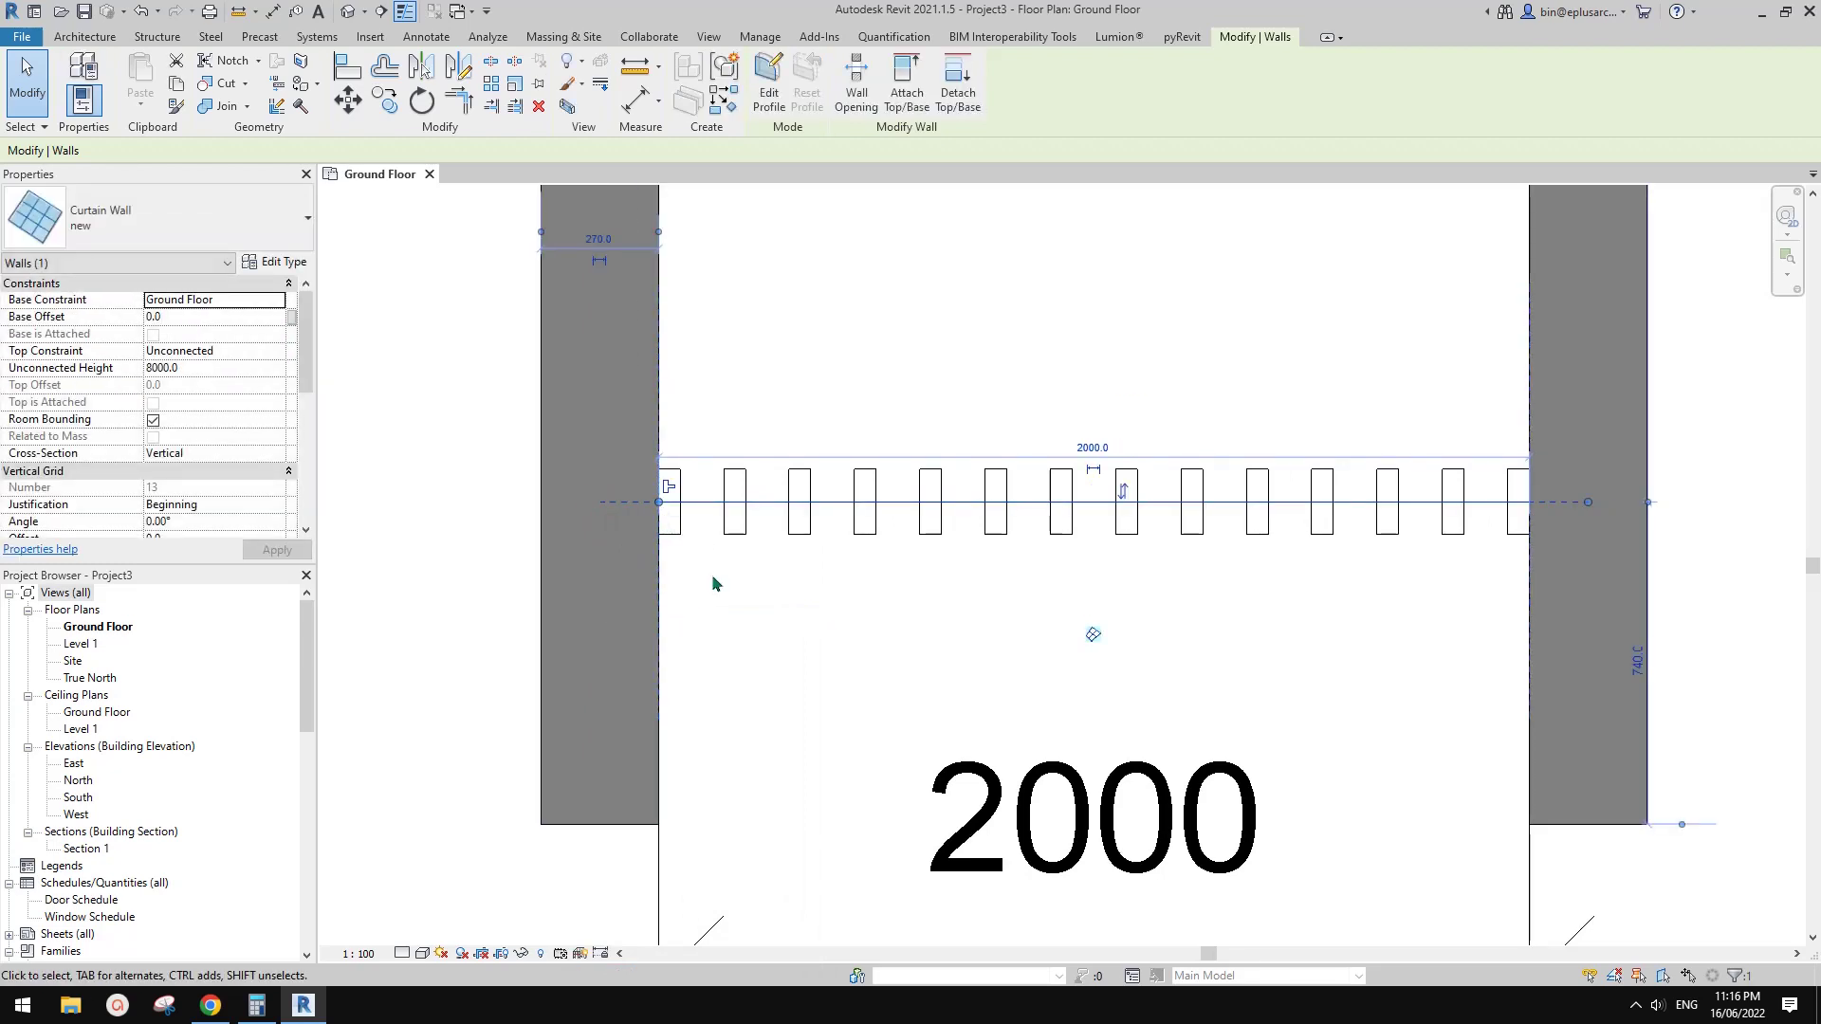
- Examine the curtain wall's vertical grid properties and the mullion spacing at both ends of the screen
scroll(211, 497, "down", 1)
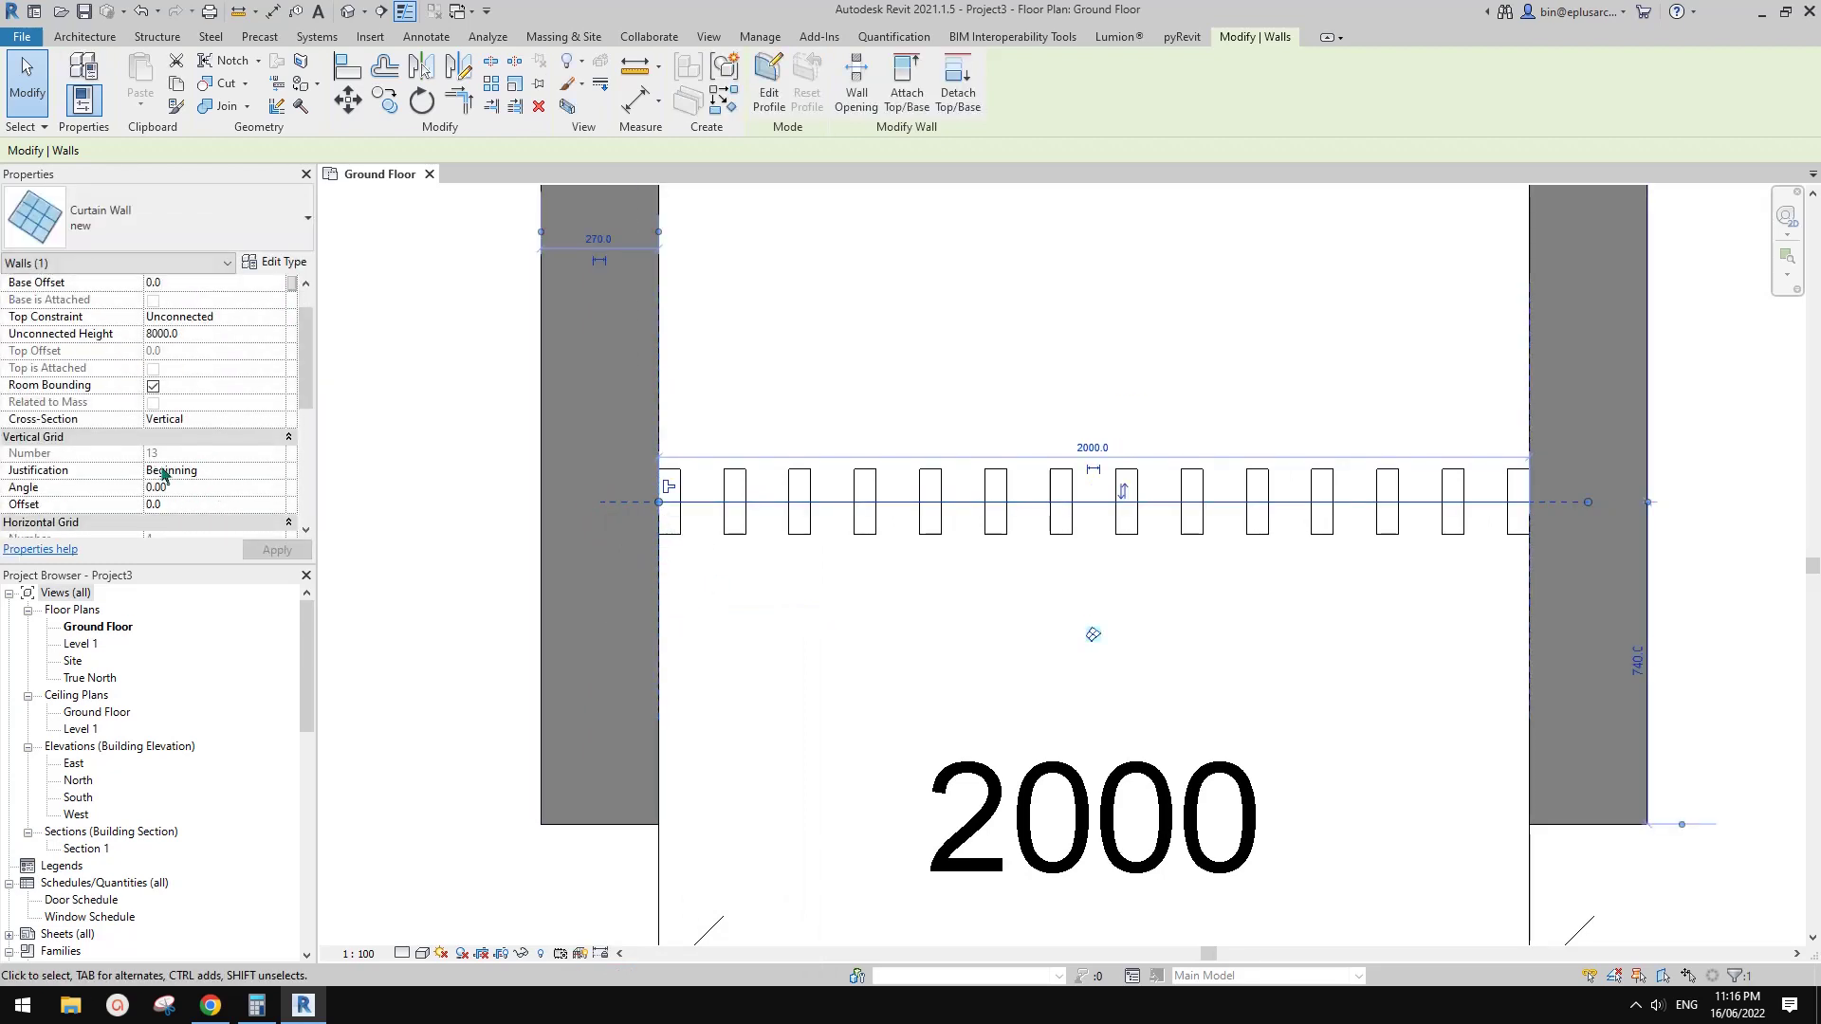
scroll(182, 481, "down", 3)
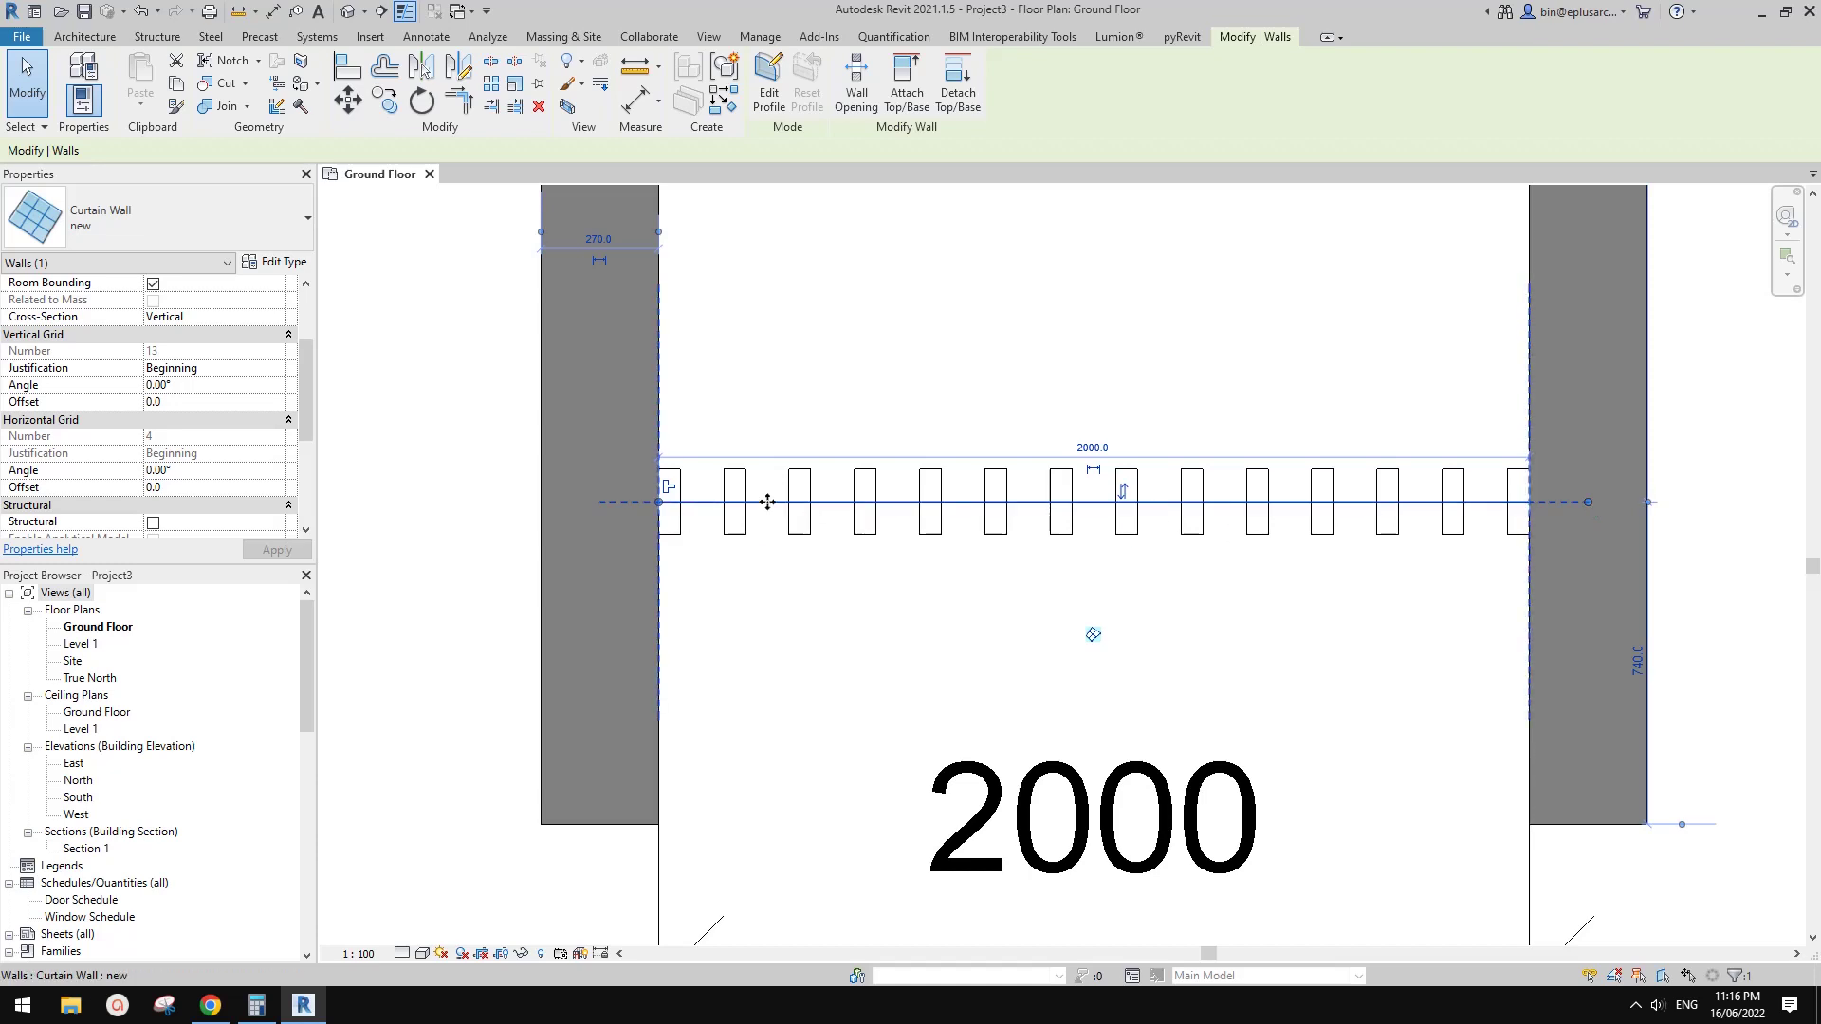
middle_click_drag(693, 554, 691, 557)
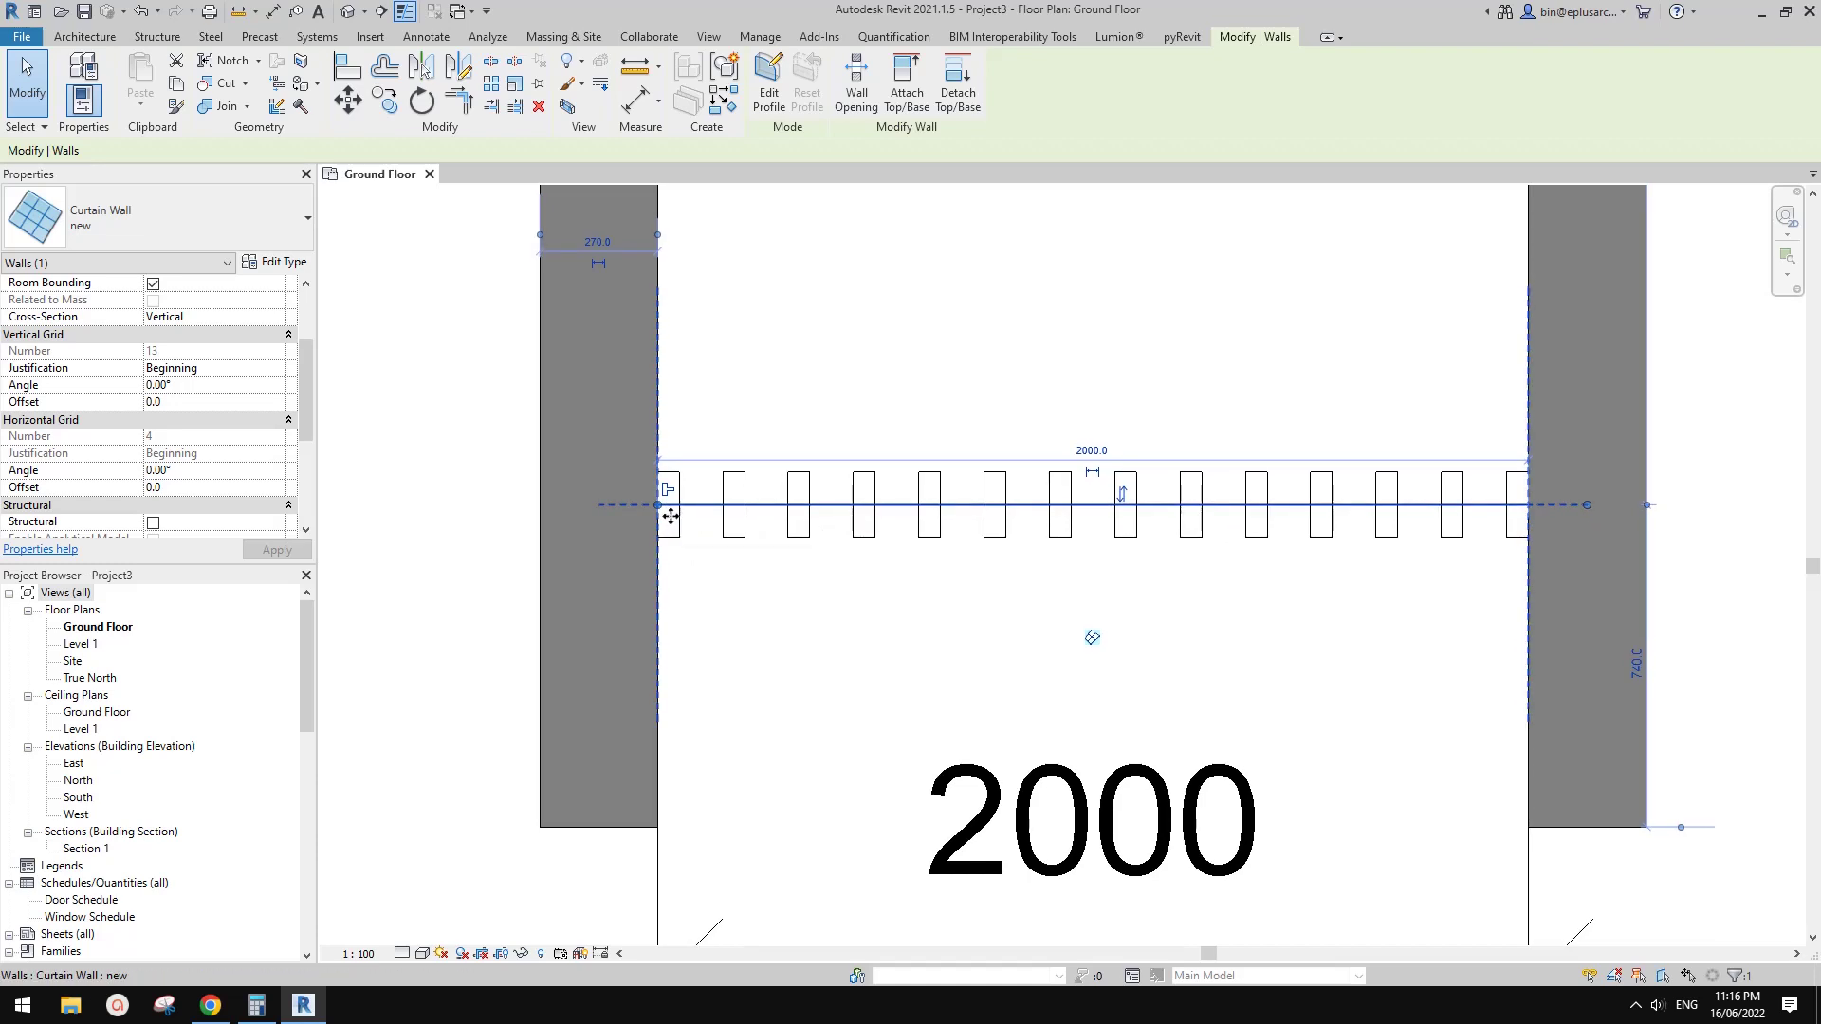
scroll(1136, 548, "down", 1)
middle_click_drag(1183, 557, 1140, 565)
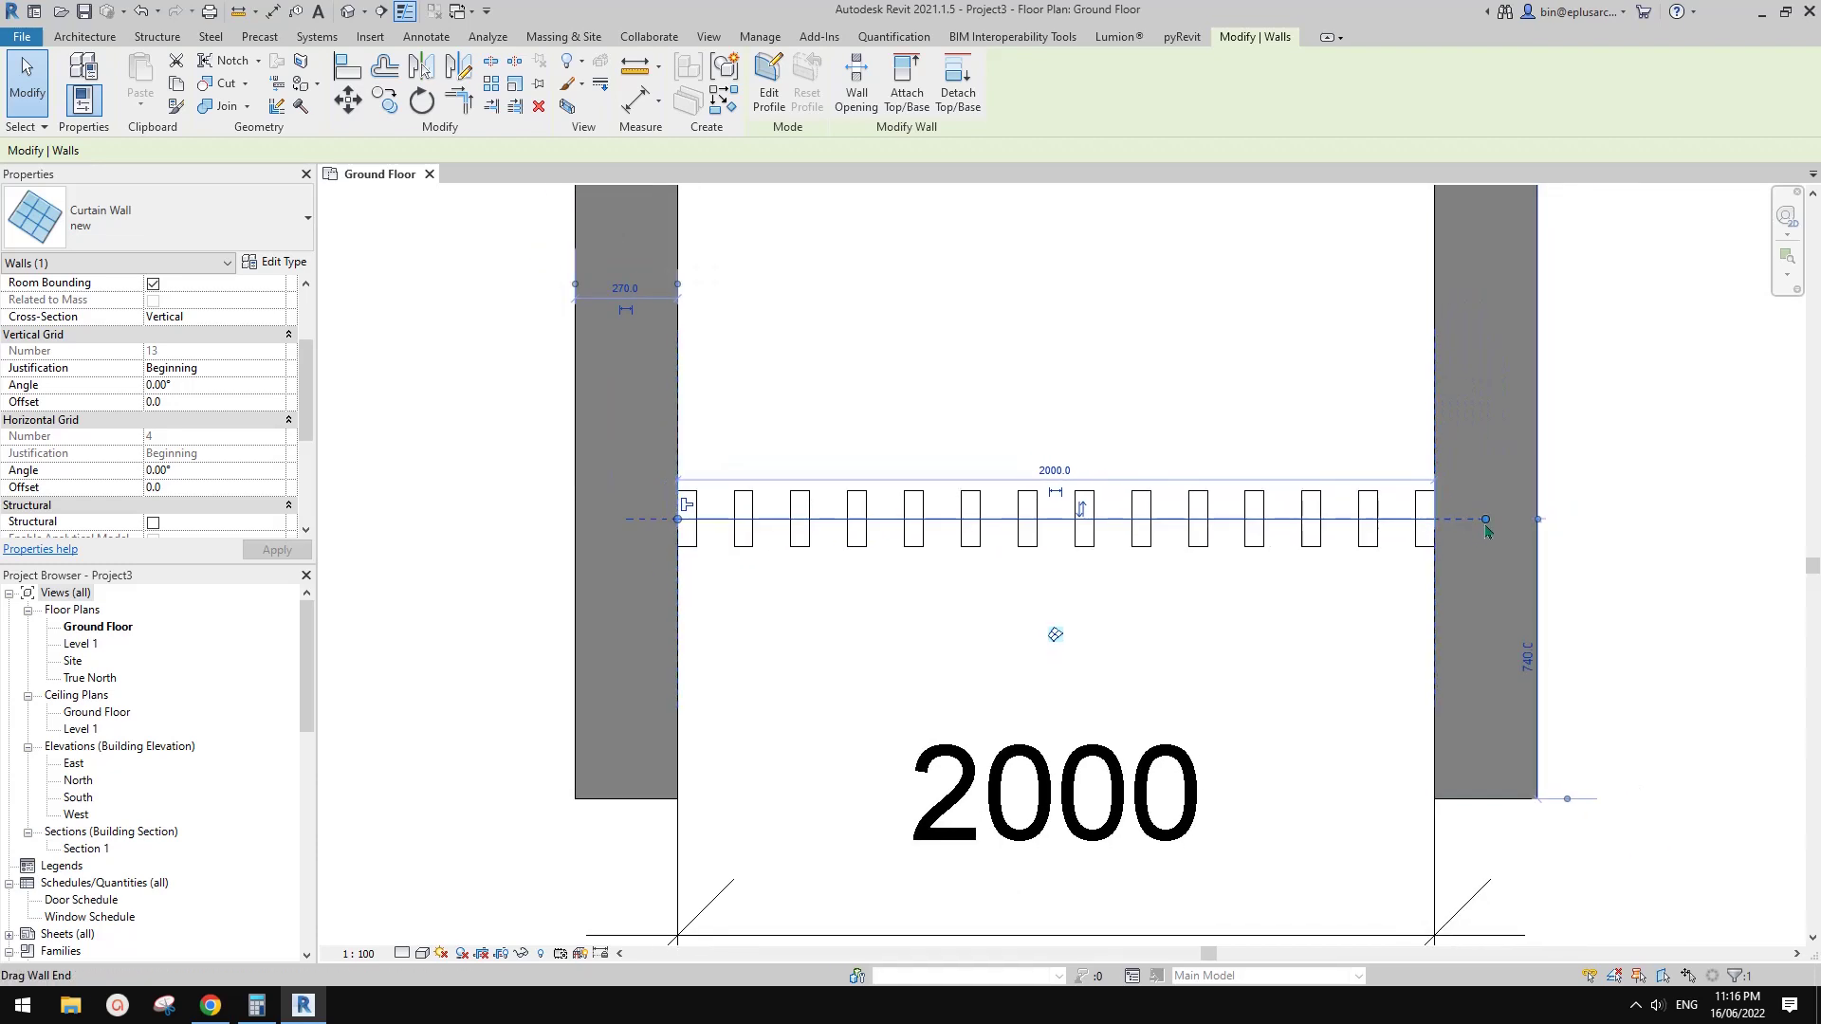
left_click(1638, 510)
scroll(1315, 555, "down", 1)
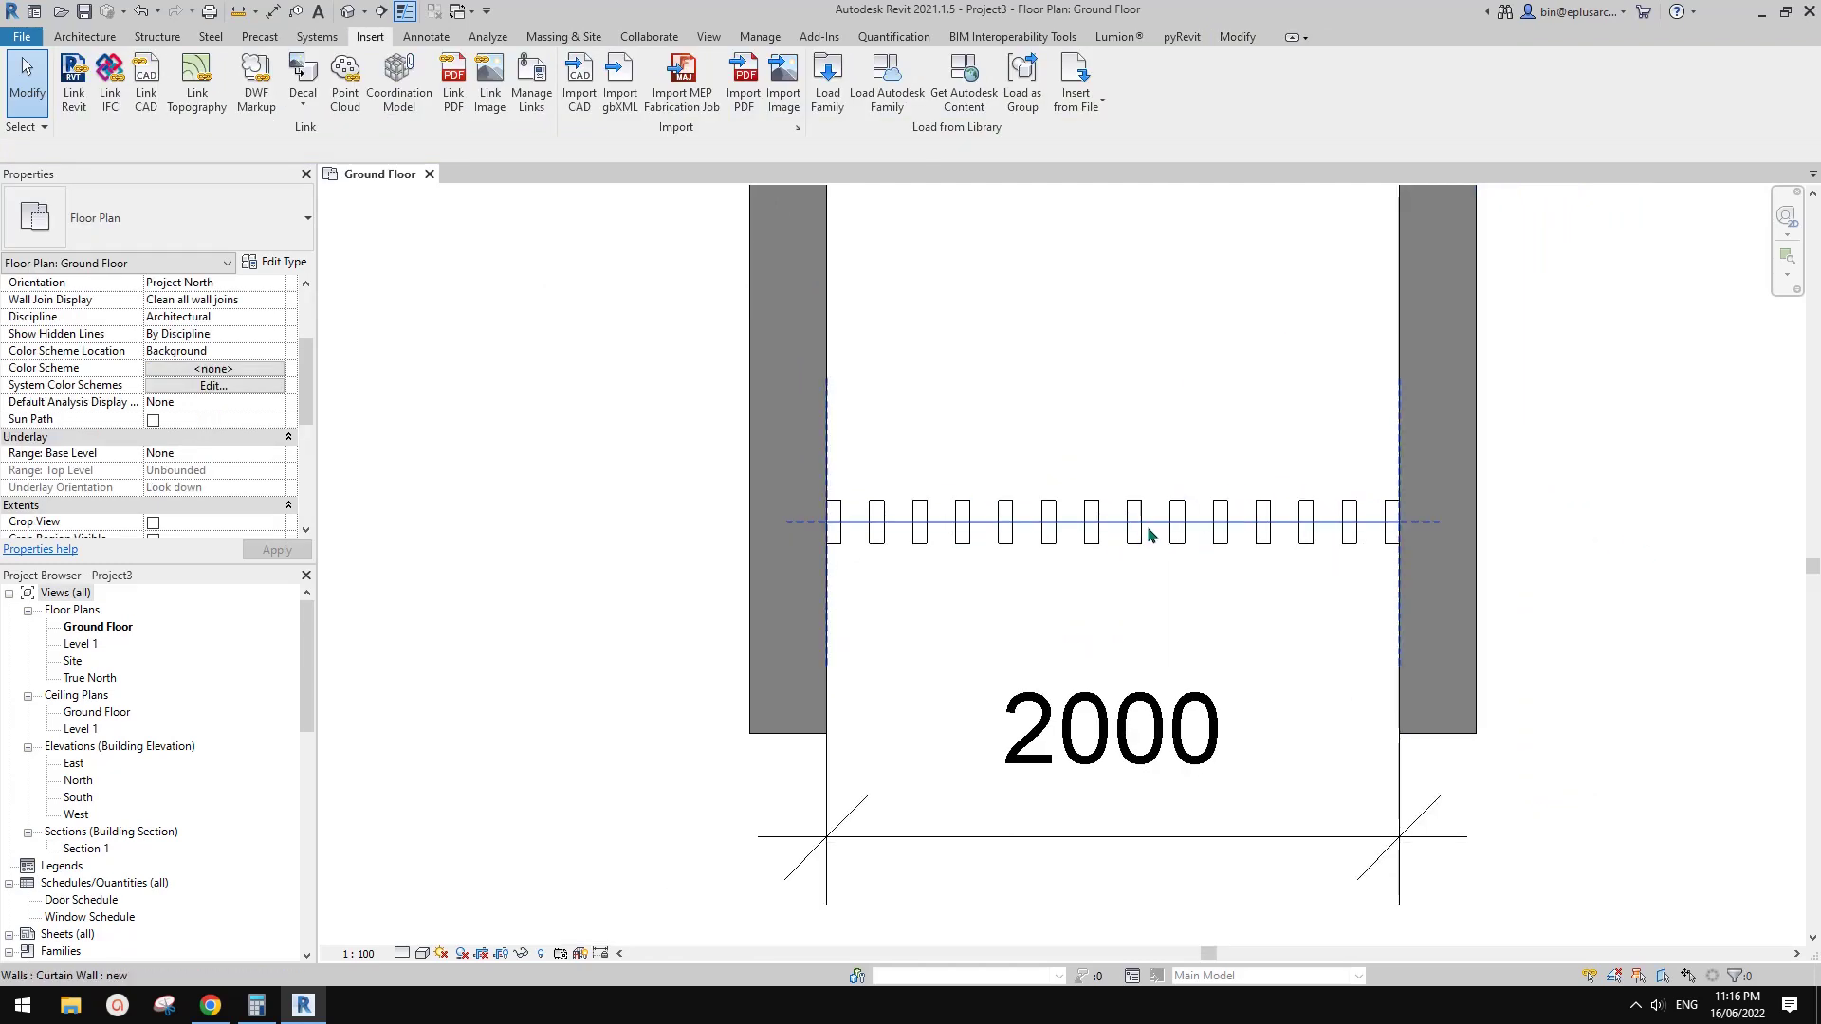
scroll(1091, 517, "down", 3)
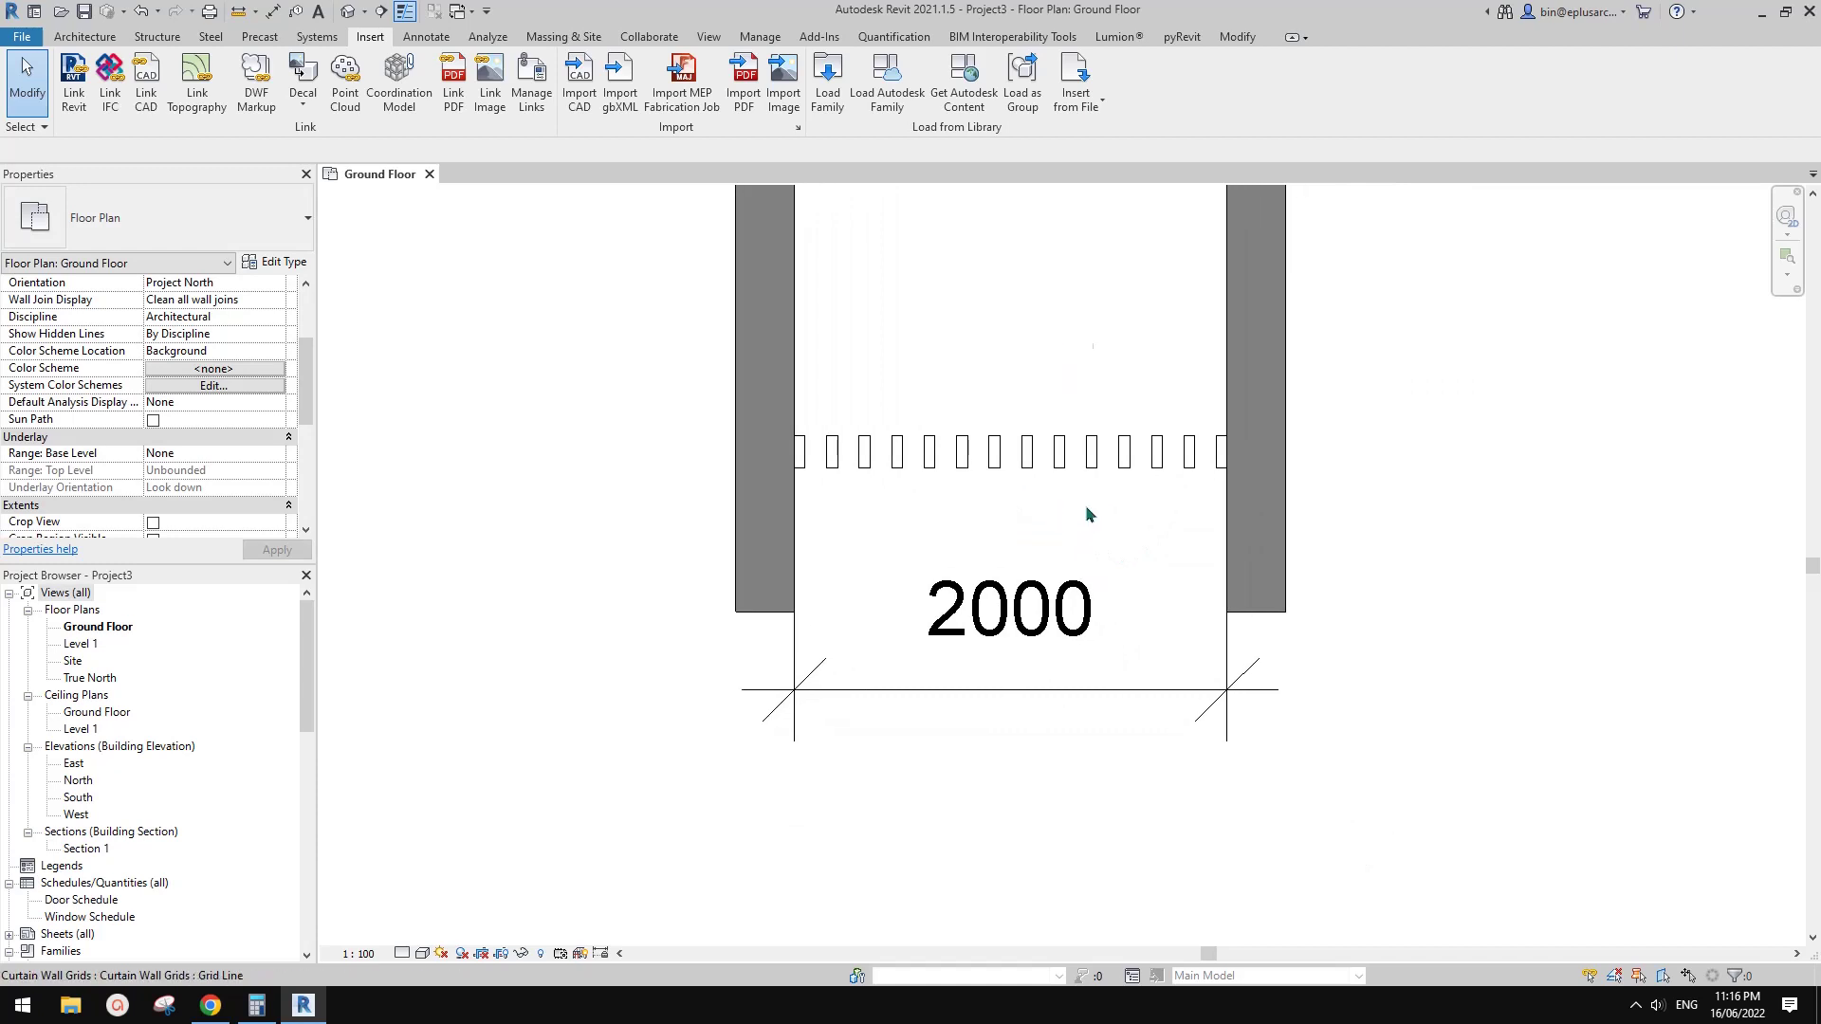
- Split both parallel brick walls 5000 mm from their upper ends, above the louvre screen
left_click(1098, 524)
scroll(1072, 550, "down", 1)
middle_click_drag(1082, 532, 1015, 626)
left_click(1053, 444)
scroll(1071, 501, "down", 1)
middle_click_drag(1072, 501, 1086, 610)
left_click(1039, 631)
key("s")
key("l")
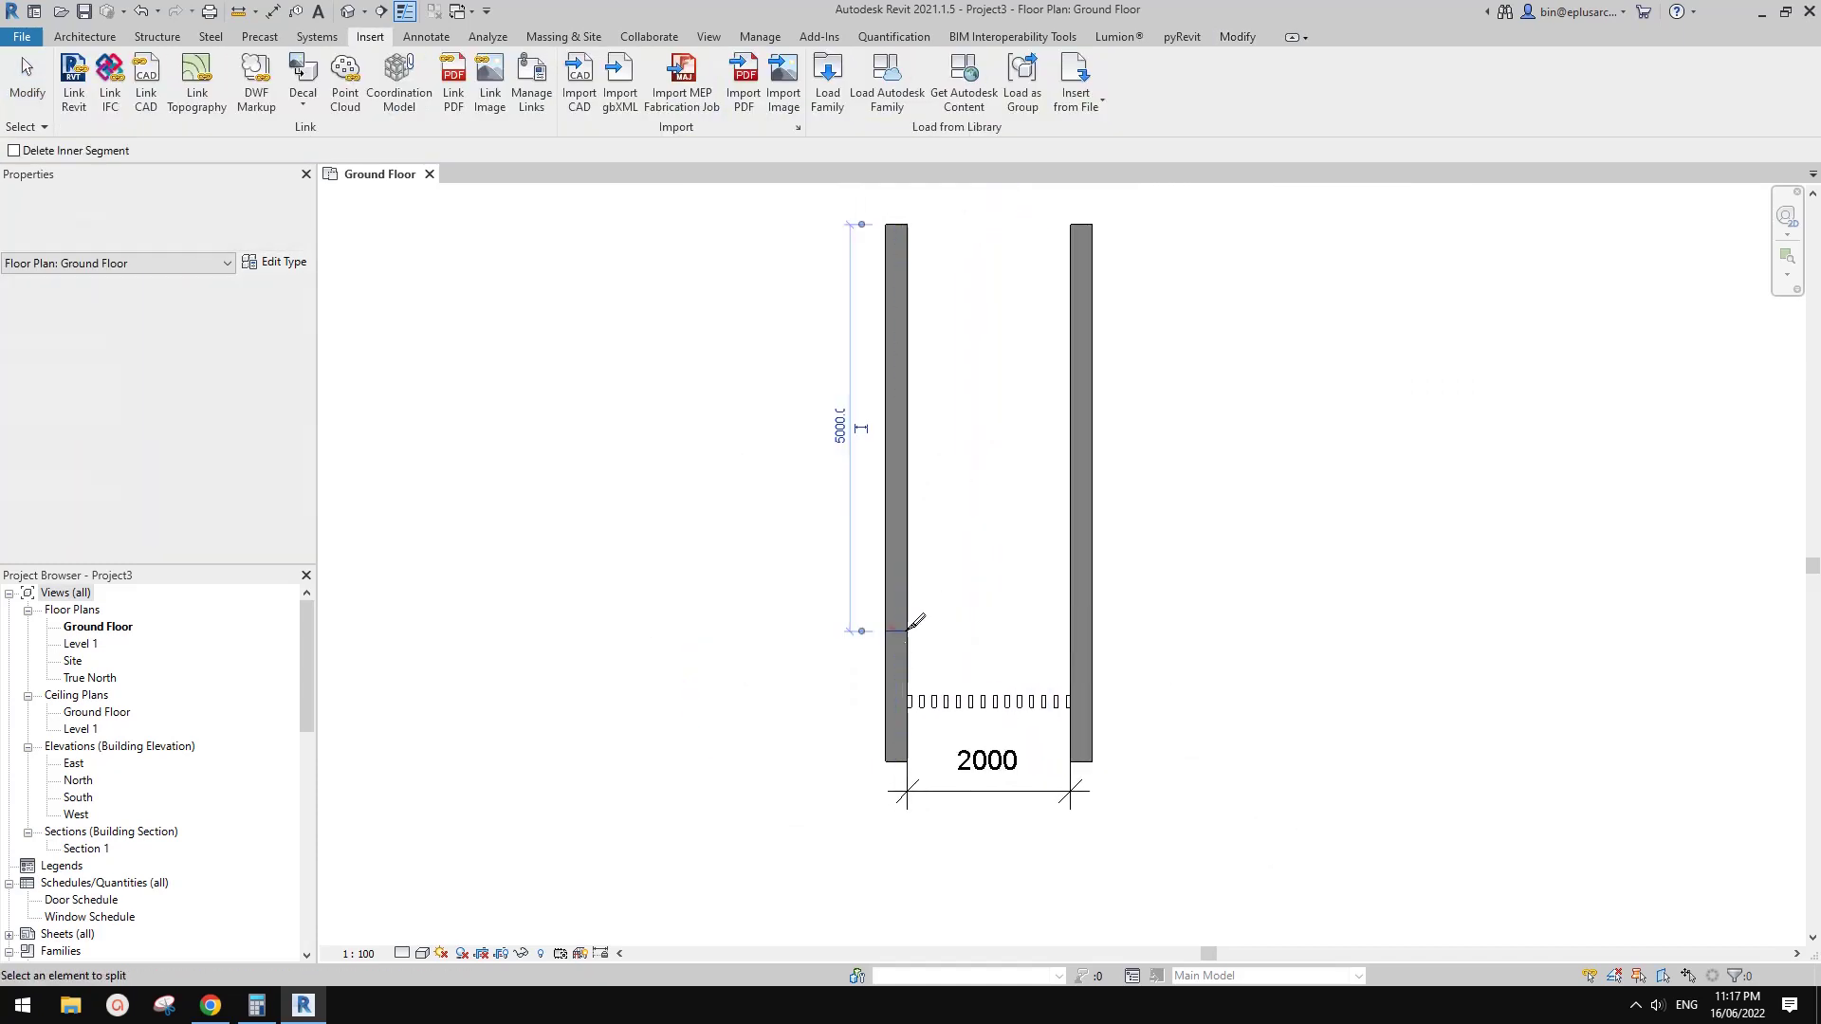
left_click(1075, 631)
key("Escape")
- Delete the two long upper wall segments above the split
left_click_drag(1226, 468, 870, 561)
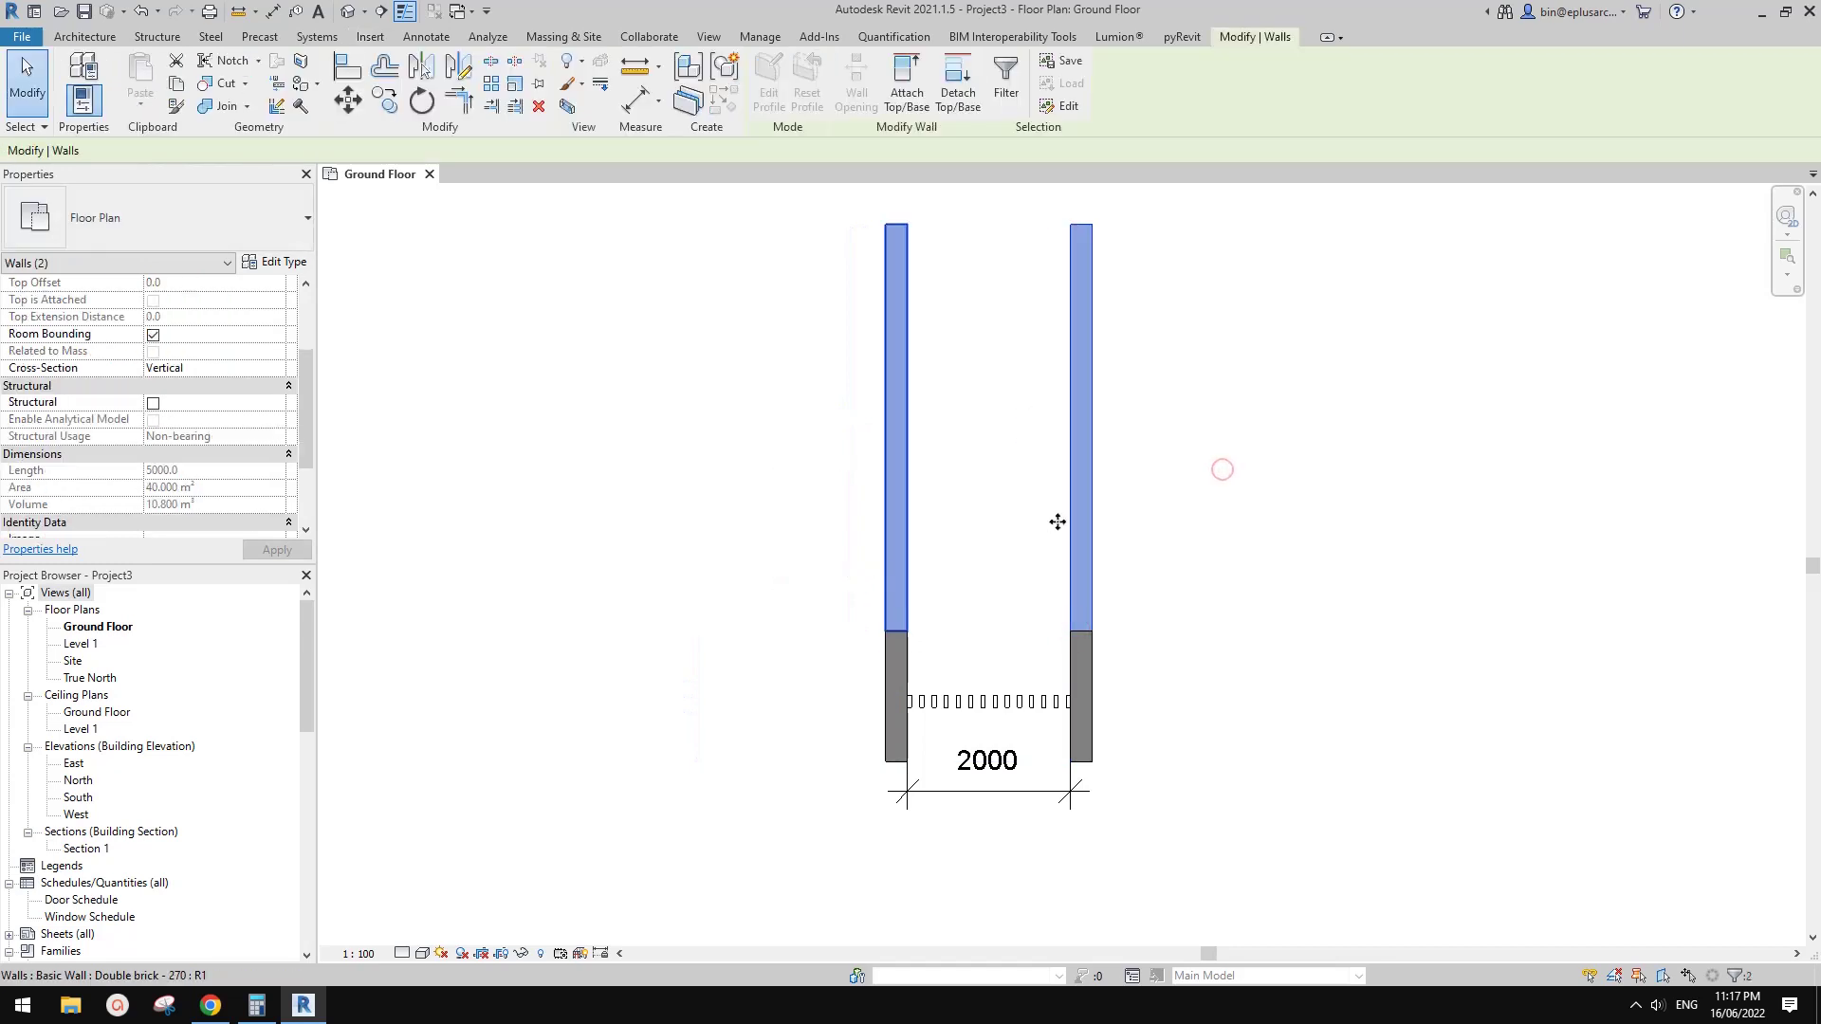
middle_click_drag(1102, 549, 1100, 560)
key("Delete")
- Copy the two shortened brick walls horizontally to the right of the original pair
middle_click_drag(1115, 641, 1059, 634)
left_click_drag(1119, 596, 772, 658)
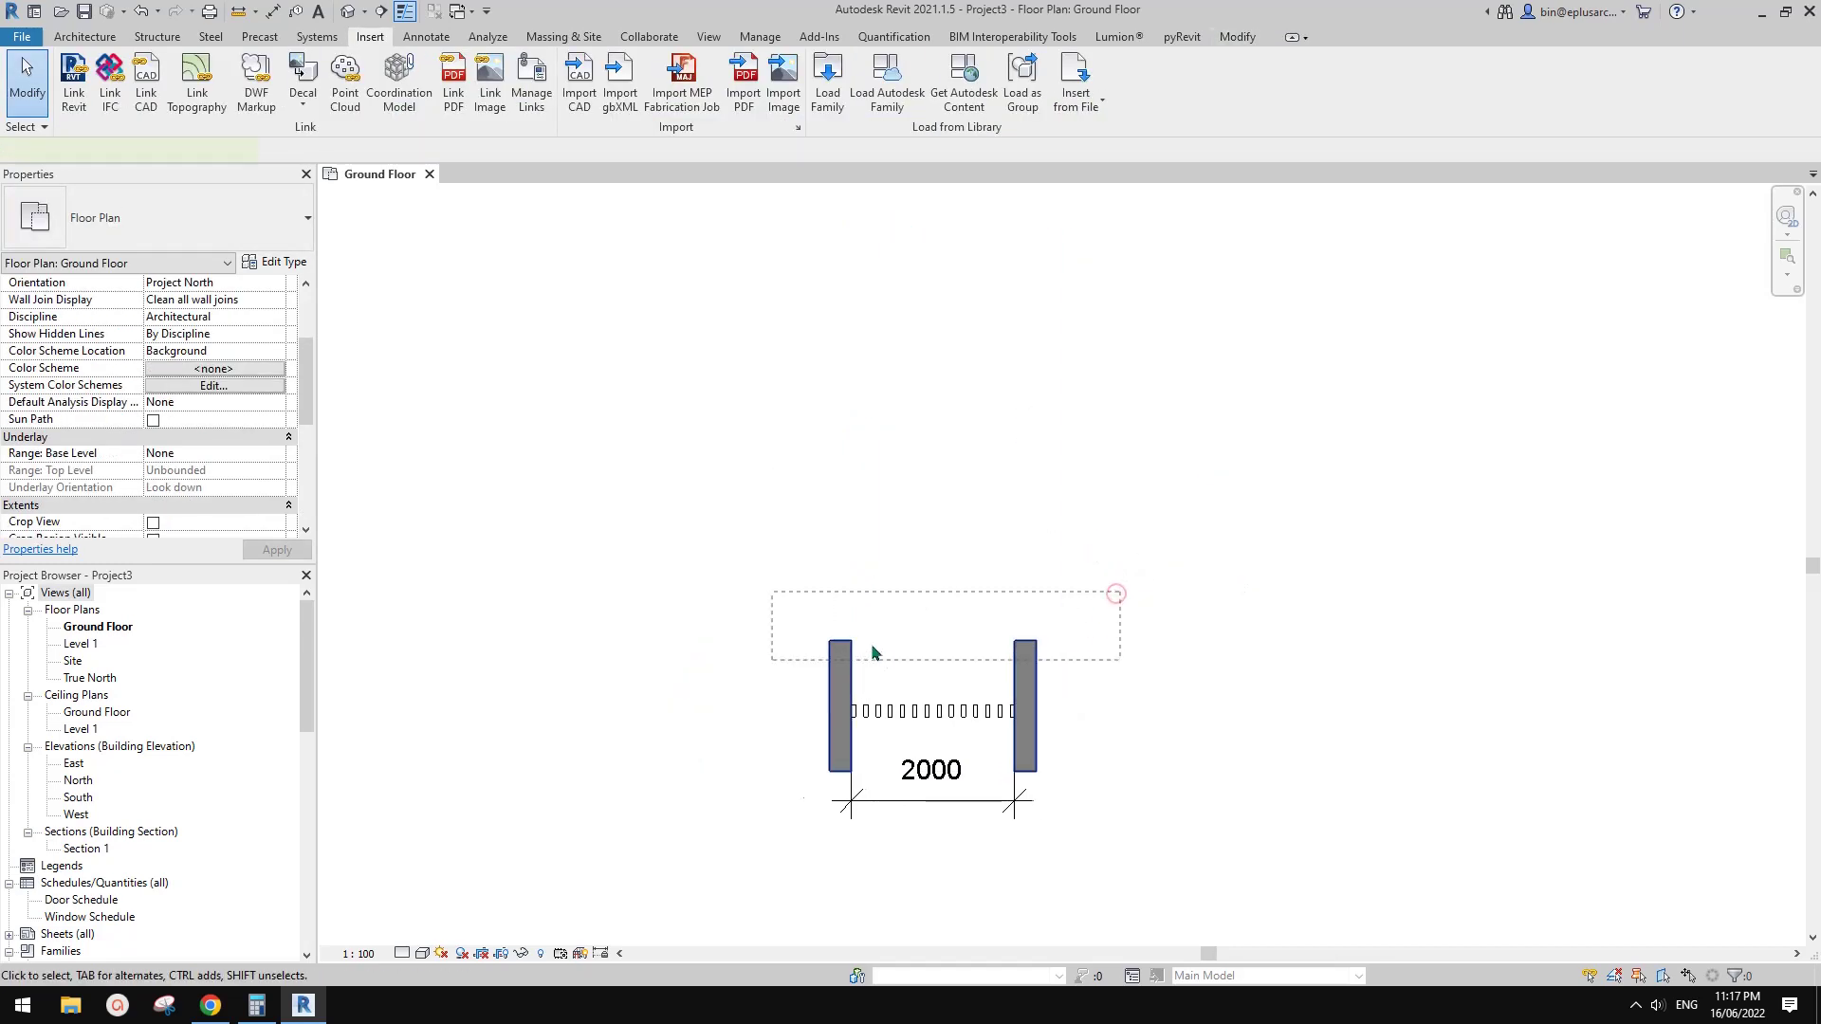
middle_click_drag(883, 646, 789, 646)
key("m")
key("v")
left_click(769, 642)
left_click(1145, 641)
key("Escape")
- Start a structural beam for the copied wall pair and browse the family library to the Wood folder under Structural Framing
scroll(1191, 756, "up", 2)
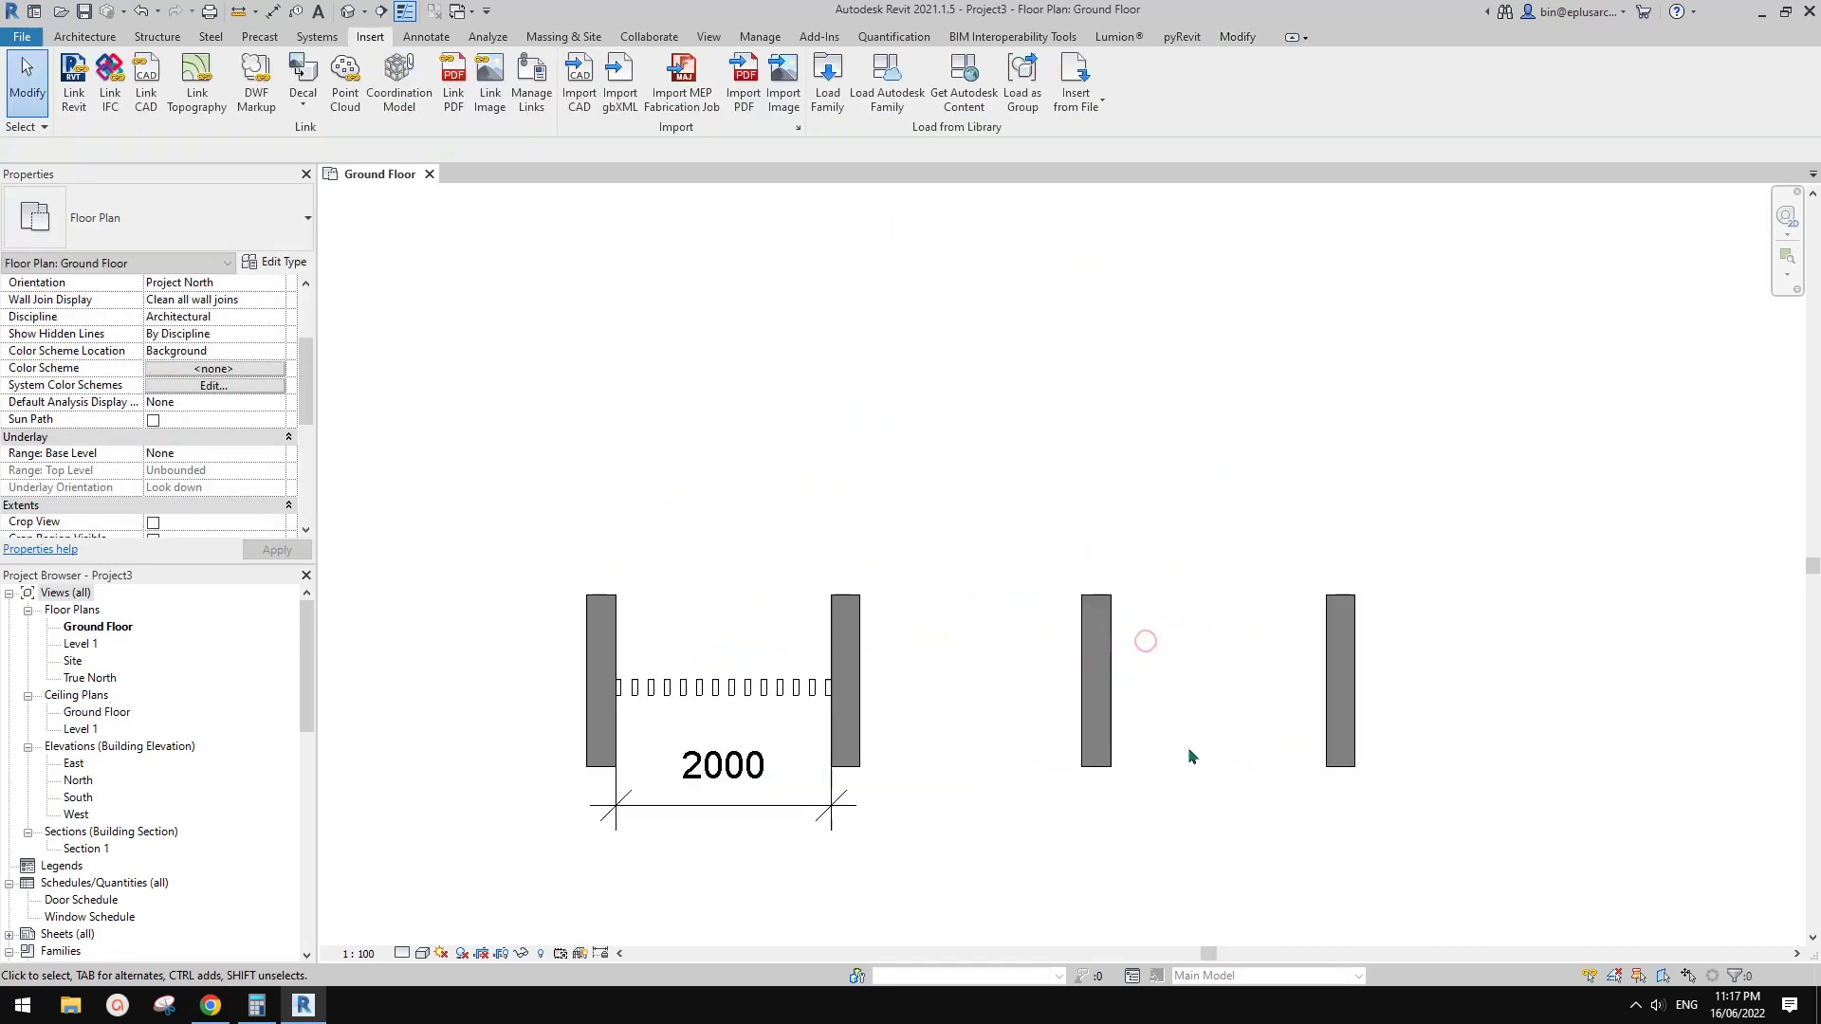
middle_click_drag(1191, 724, 1147, 701)
scroll(1159, 701, "up", 1)
middle_click_drag(1166, 695, 1154, 708)
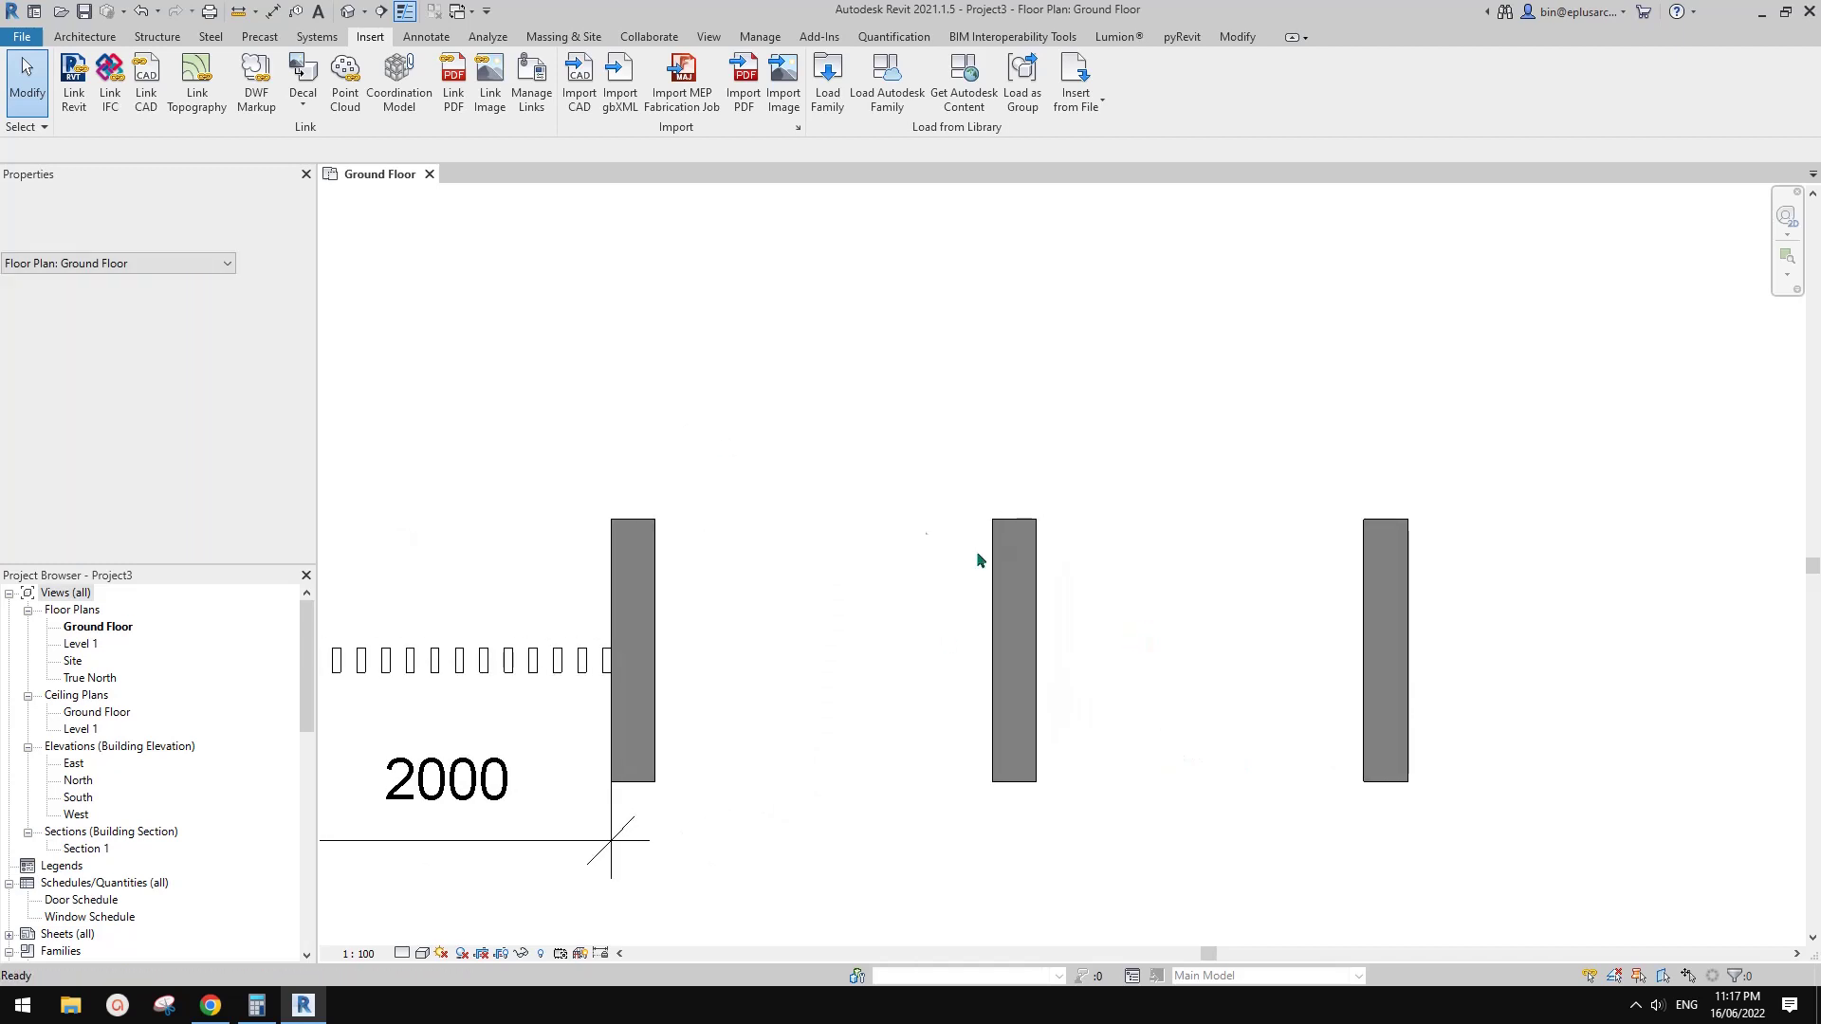
middle_click_drag(956, 543, 908, 493)
left_click(157, 36)
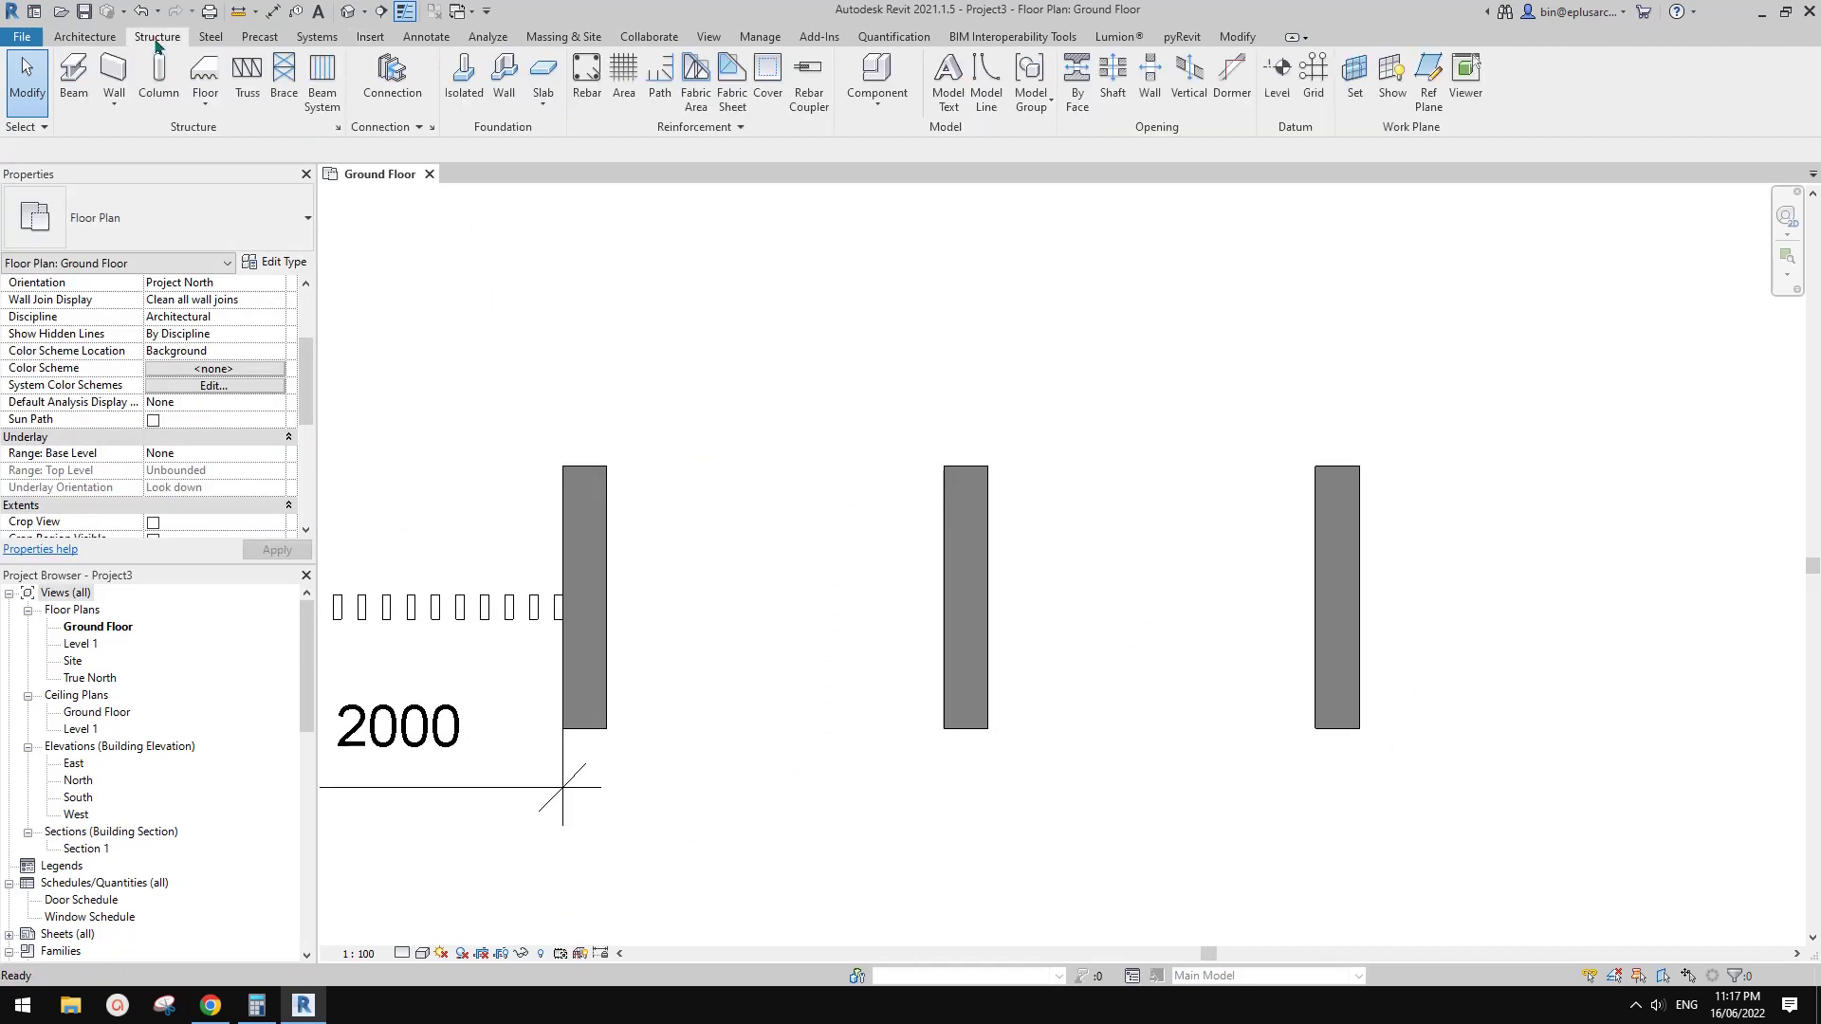
left_click(76, 81)
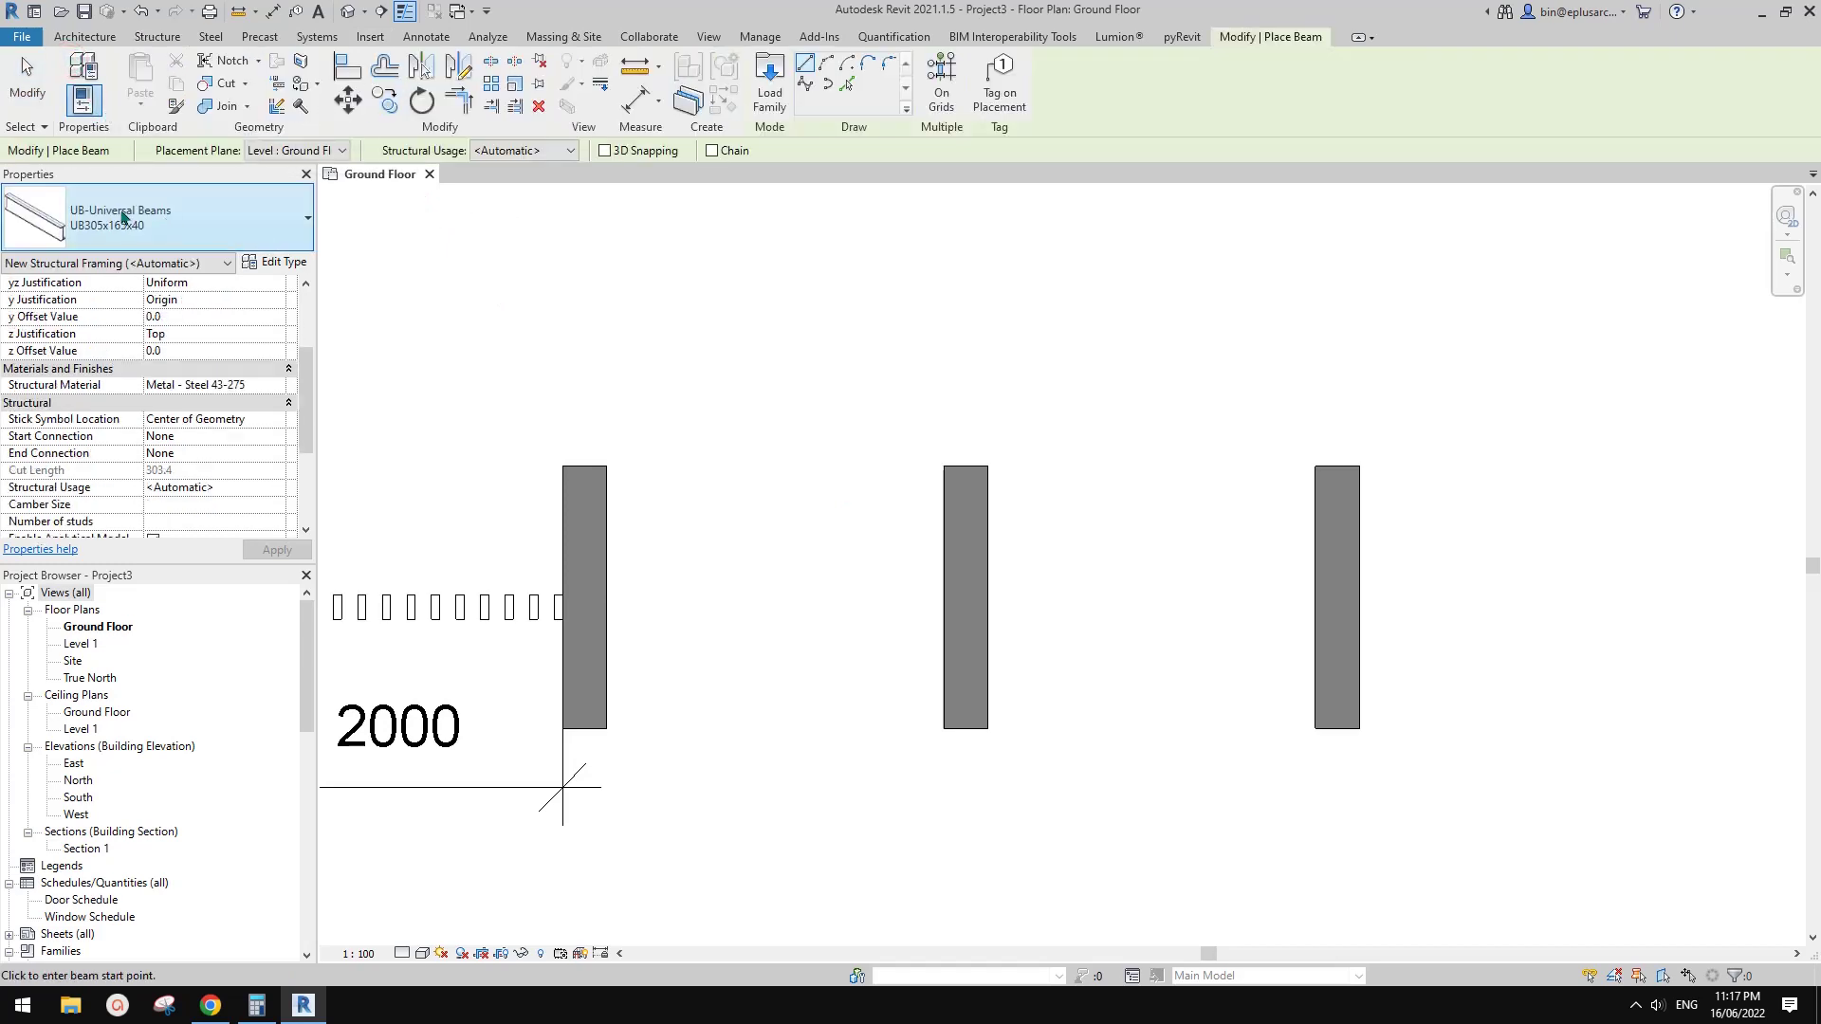
left_click(769, 83)
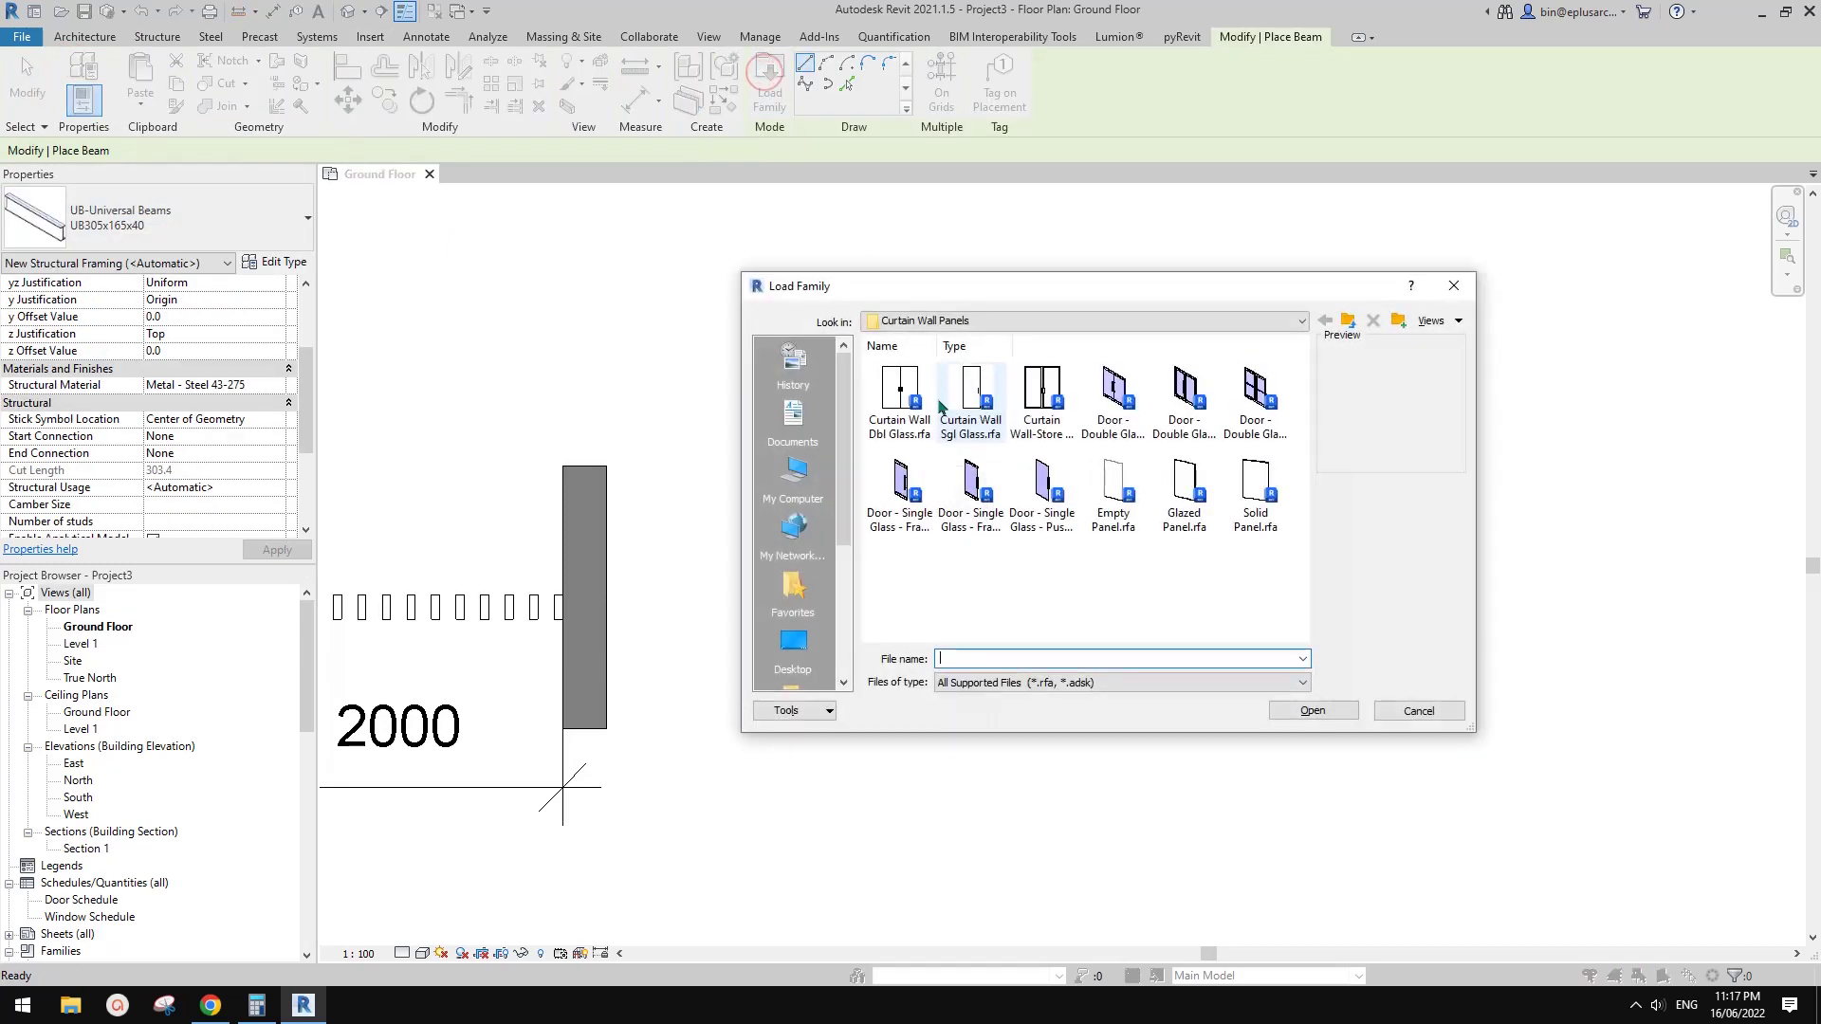
key("BackSpace")
scroll(1020, 588, "down", 1)
scroll(1015, 579, "down", 3)
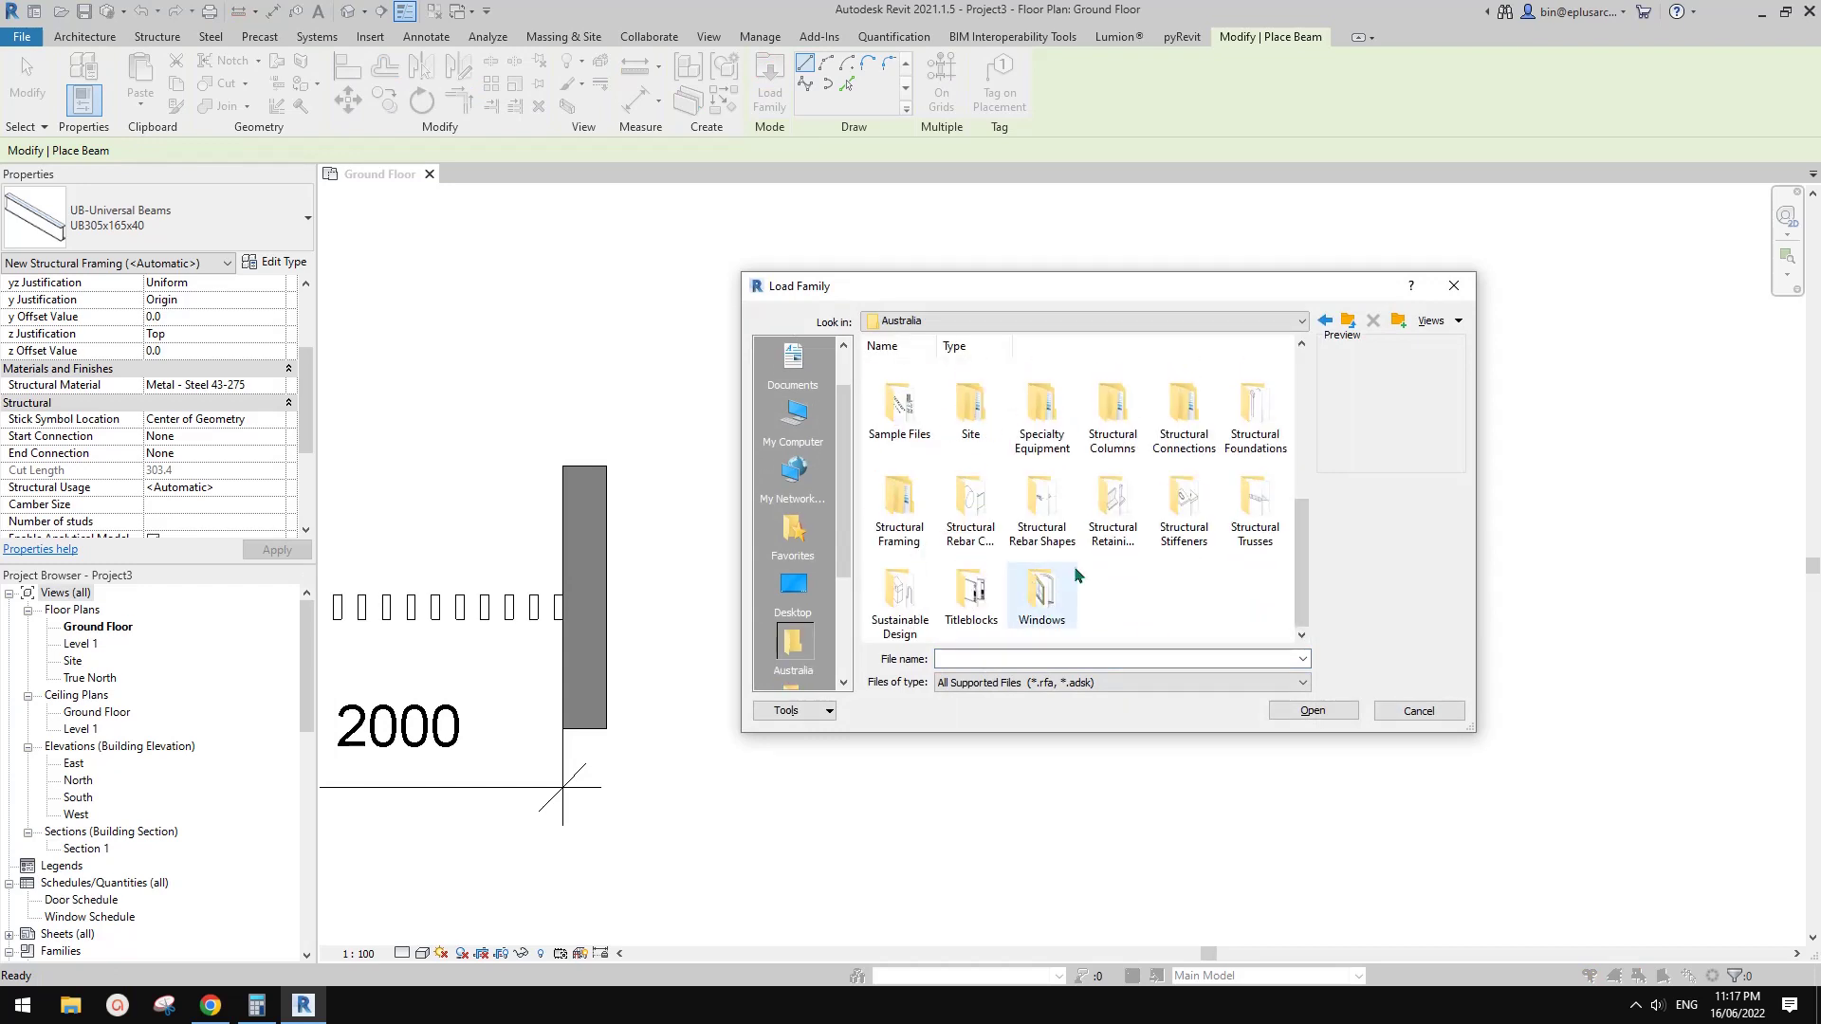
double_click(910, 513)
double_click(1184, 396)
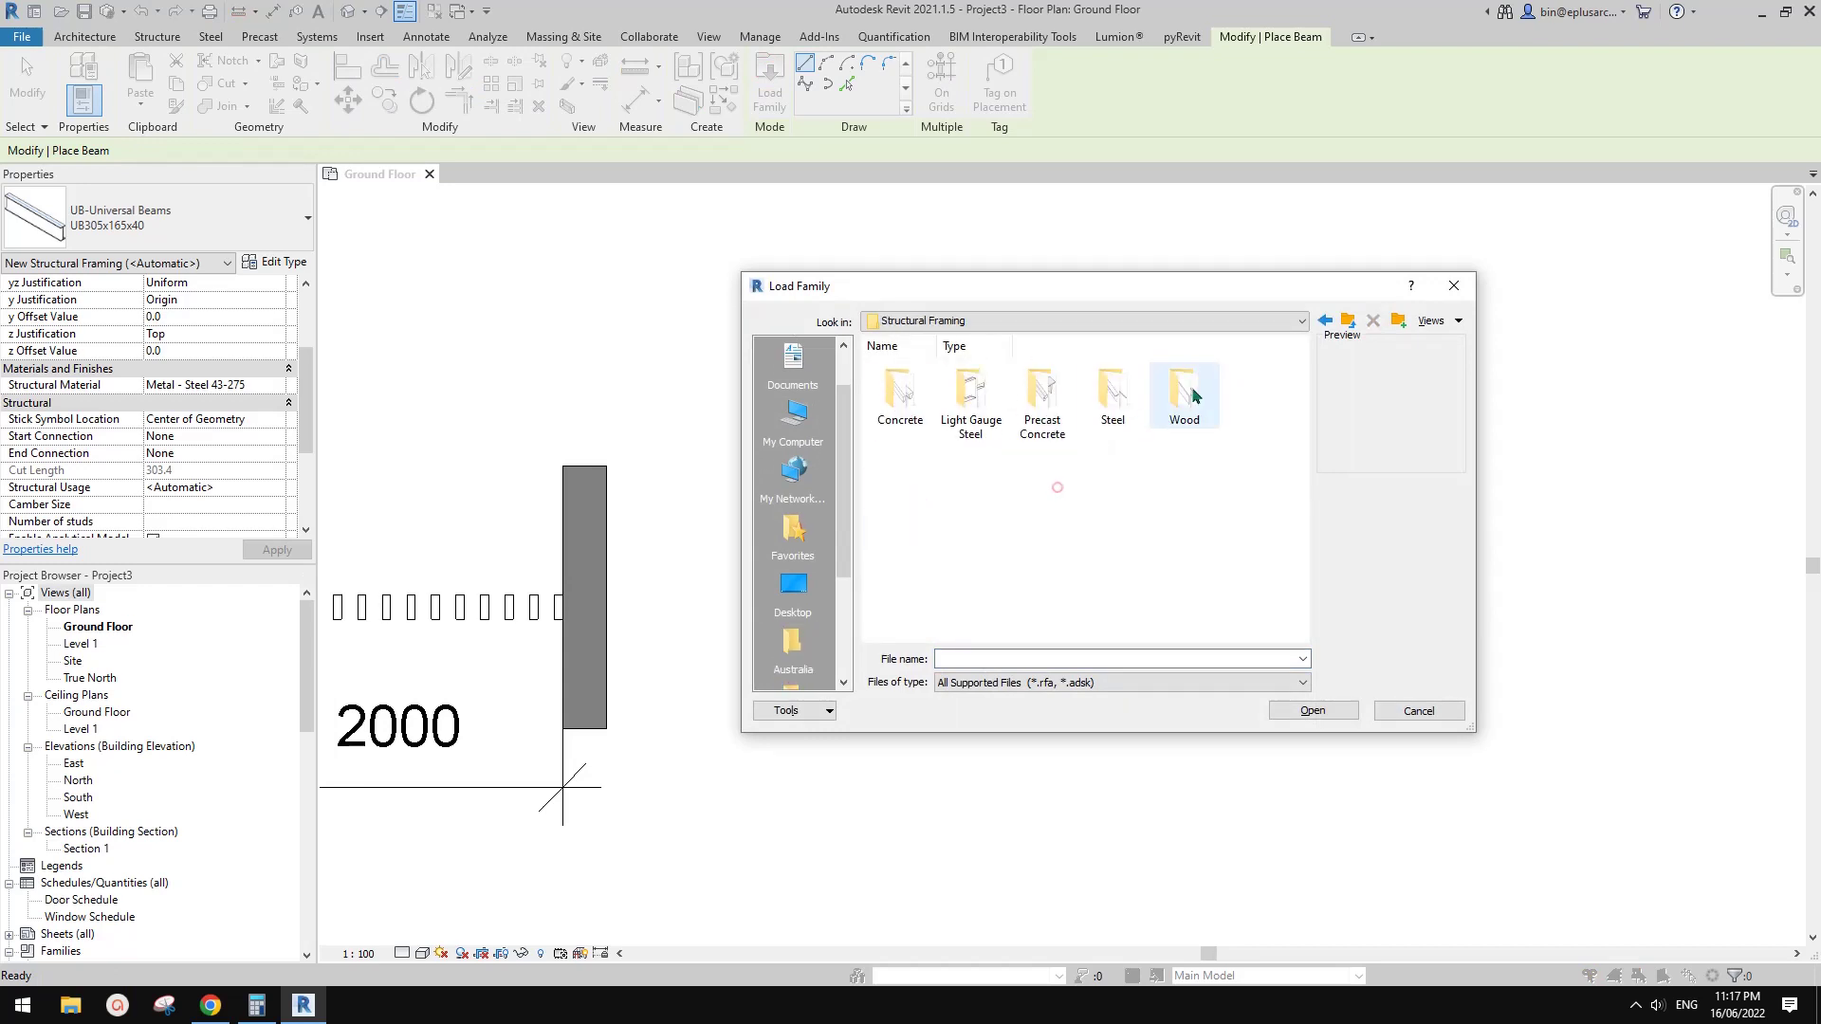
- Load the Dimension Lumber family with its 38x140 type
left_click(911, 418)
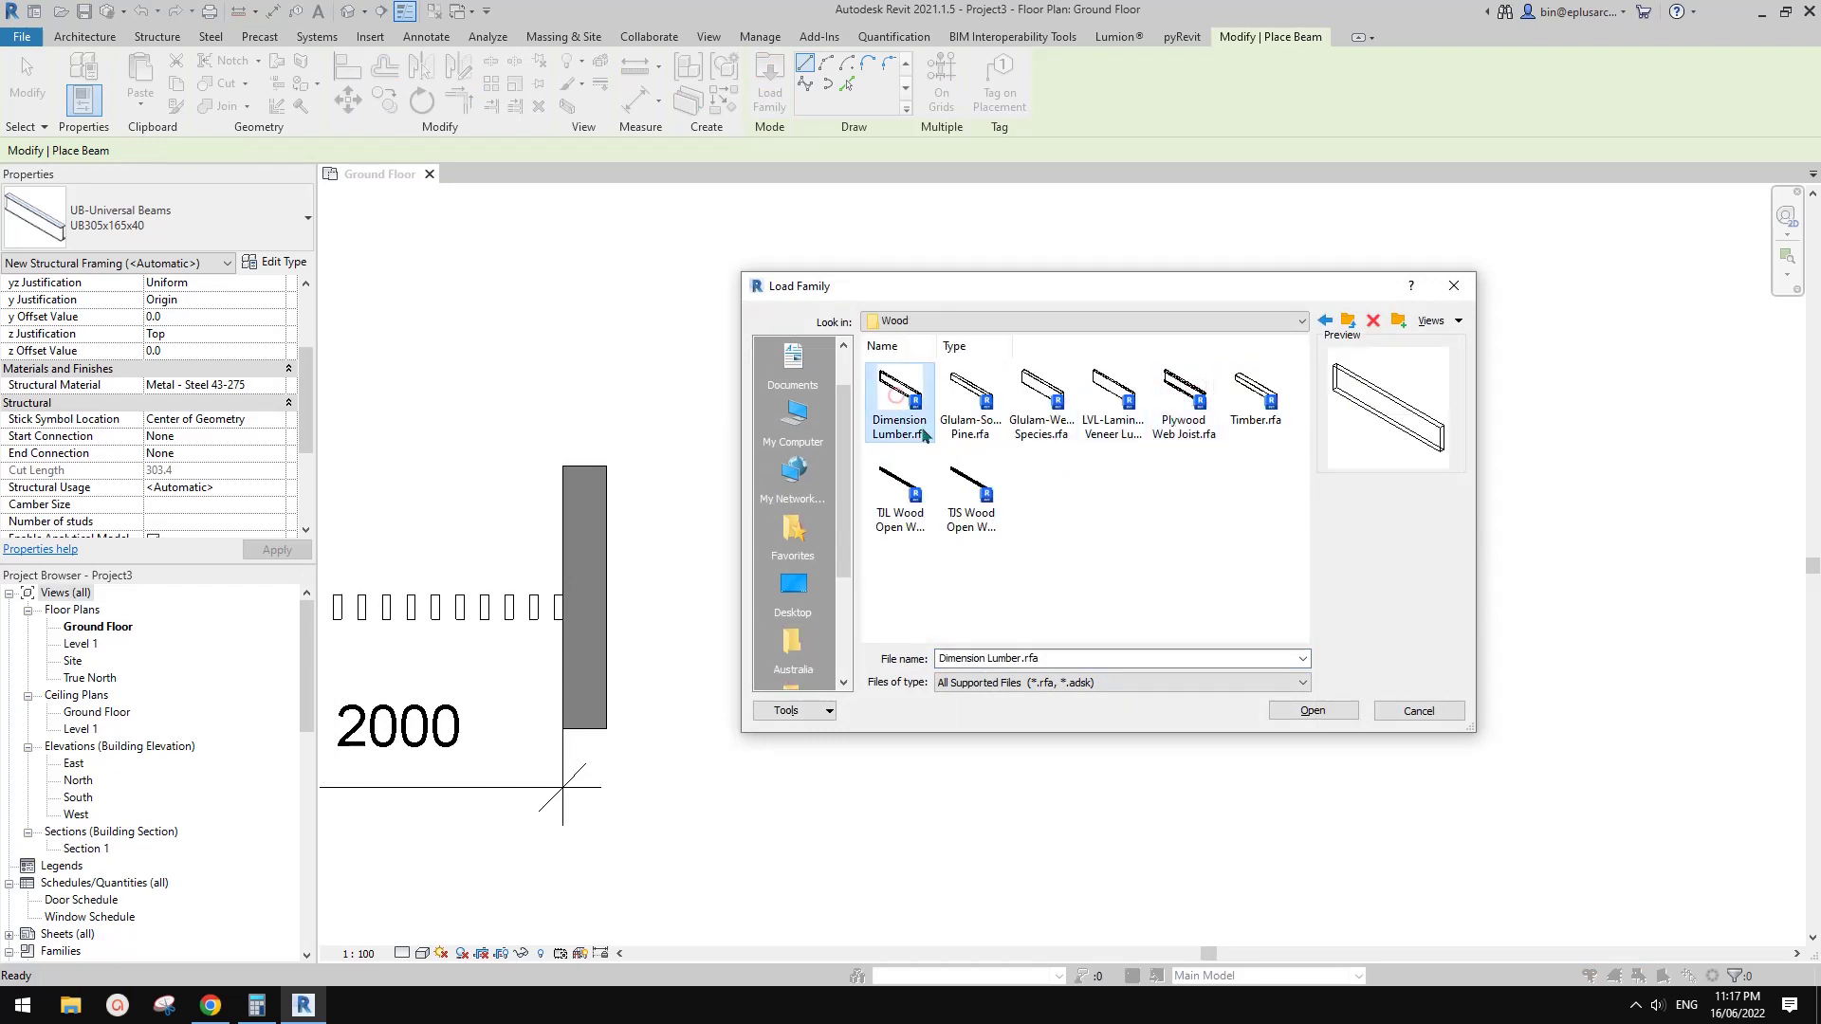
left_click(1329, 710)
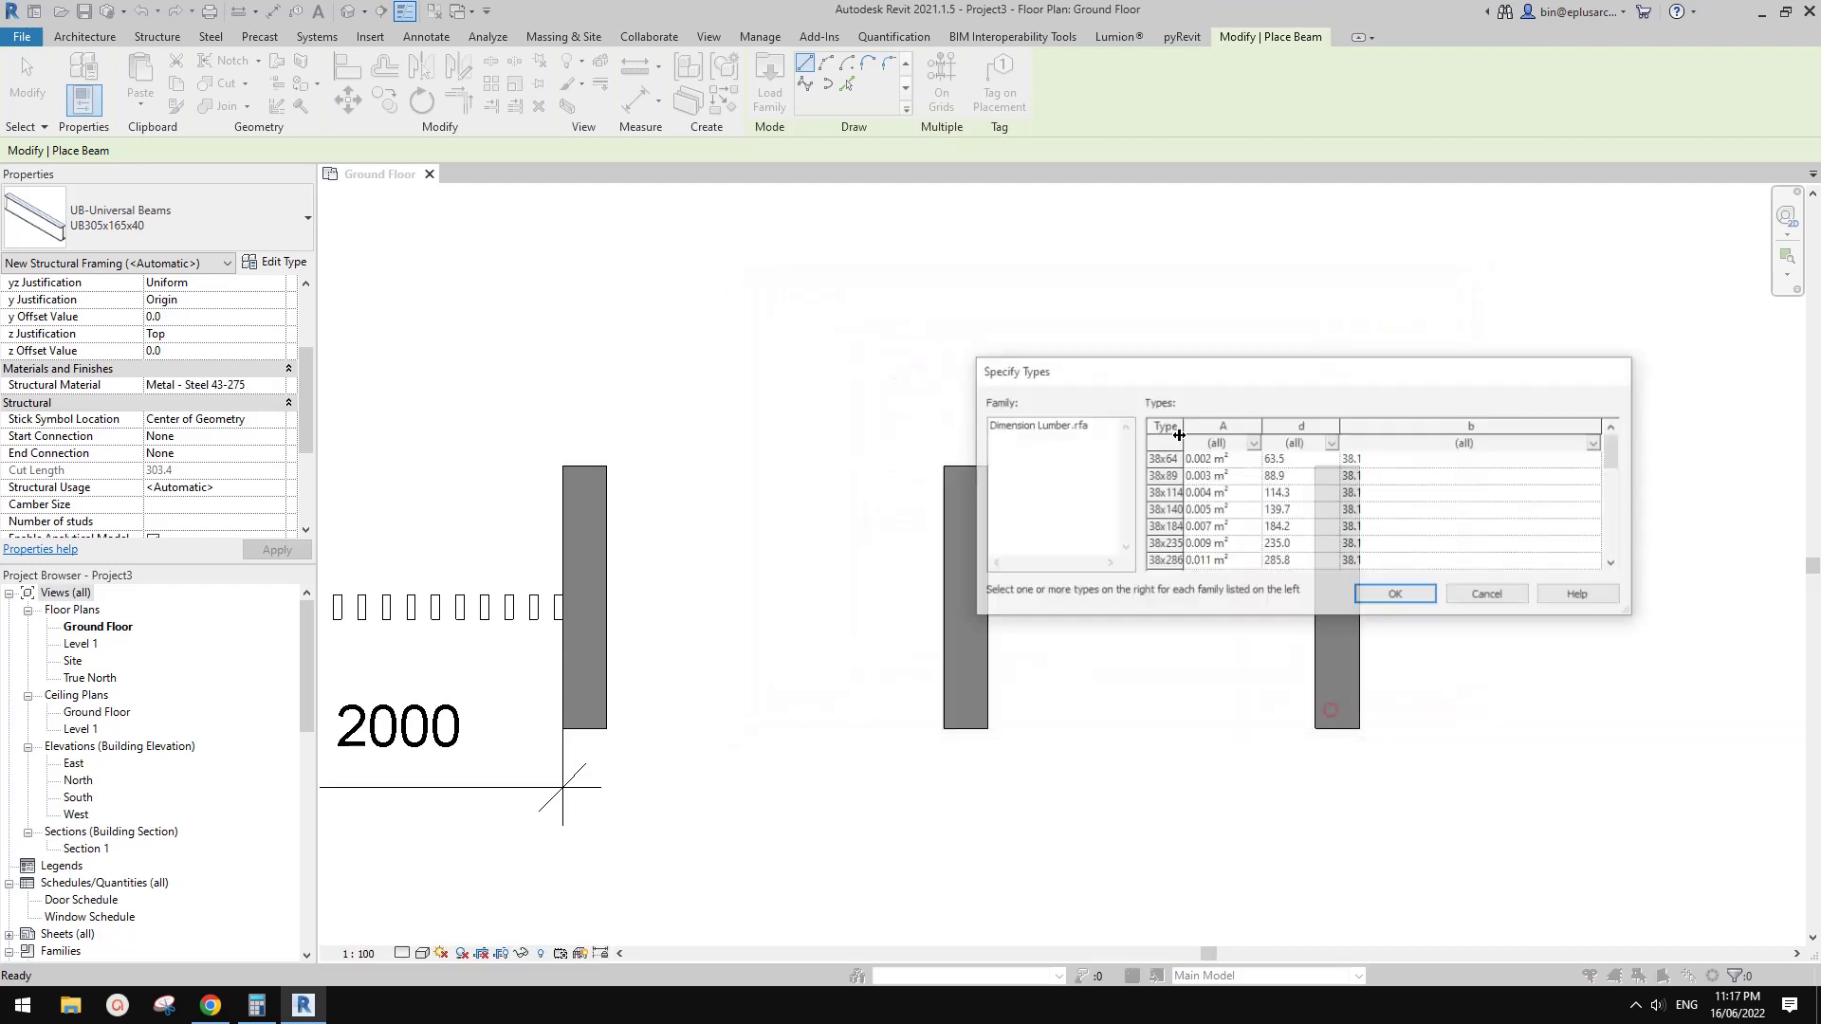
left_click(1159, 512)
left_click(1412, 603)
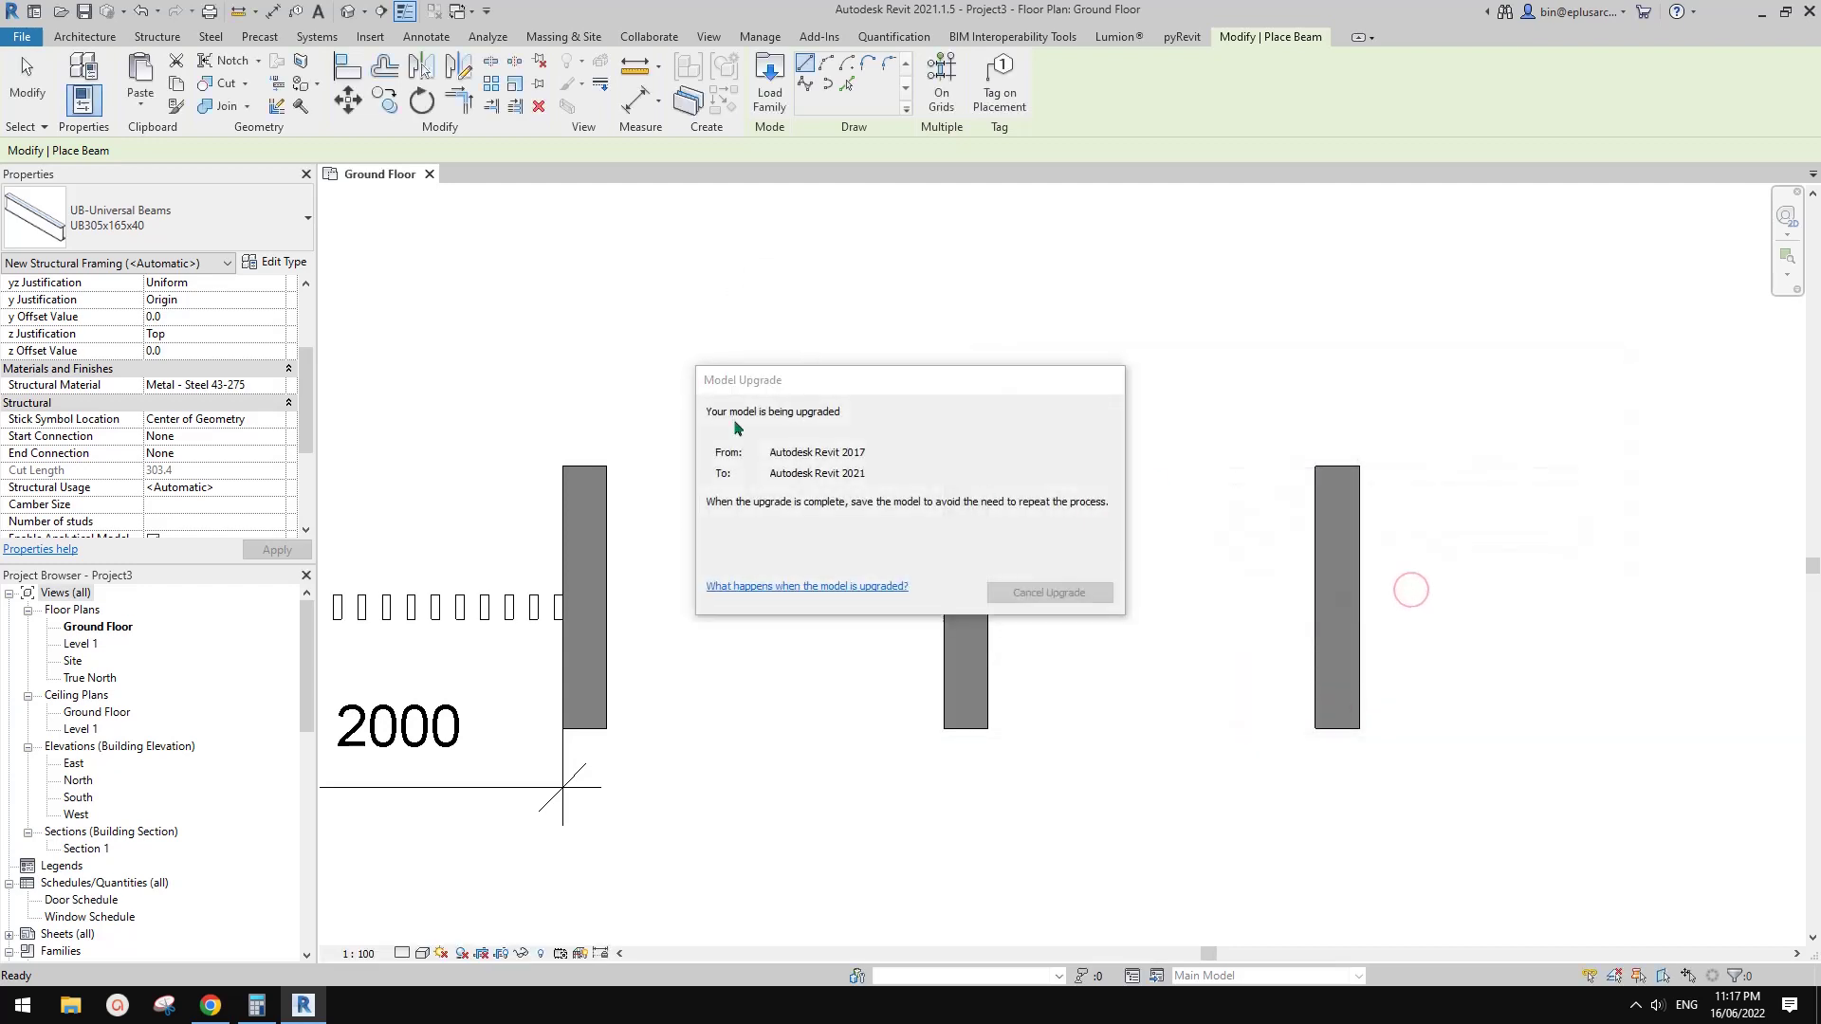
- Duplicate the lumber beam type as 50x150, with b set to 50 and d set to 150
left_click(273, 261)
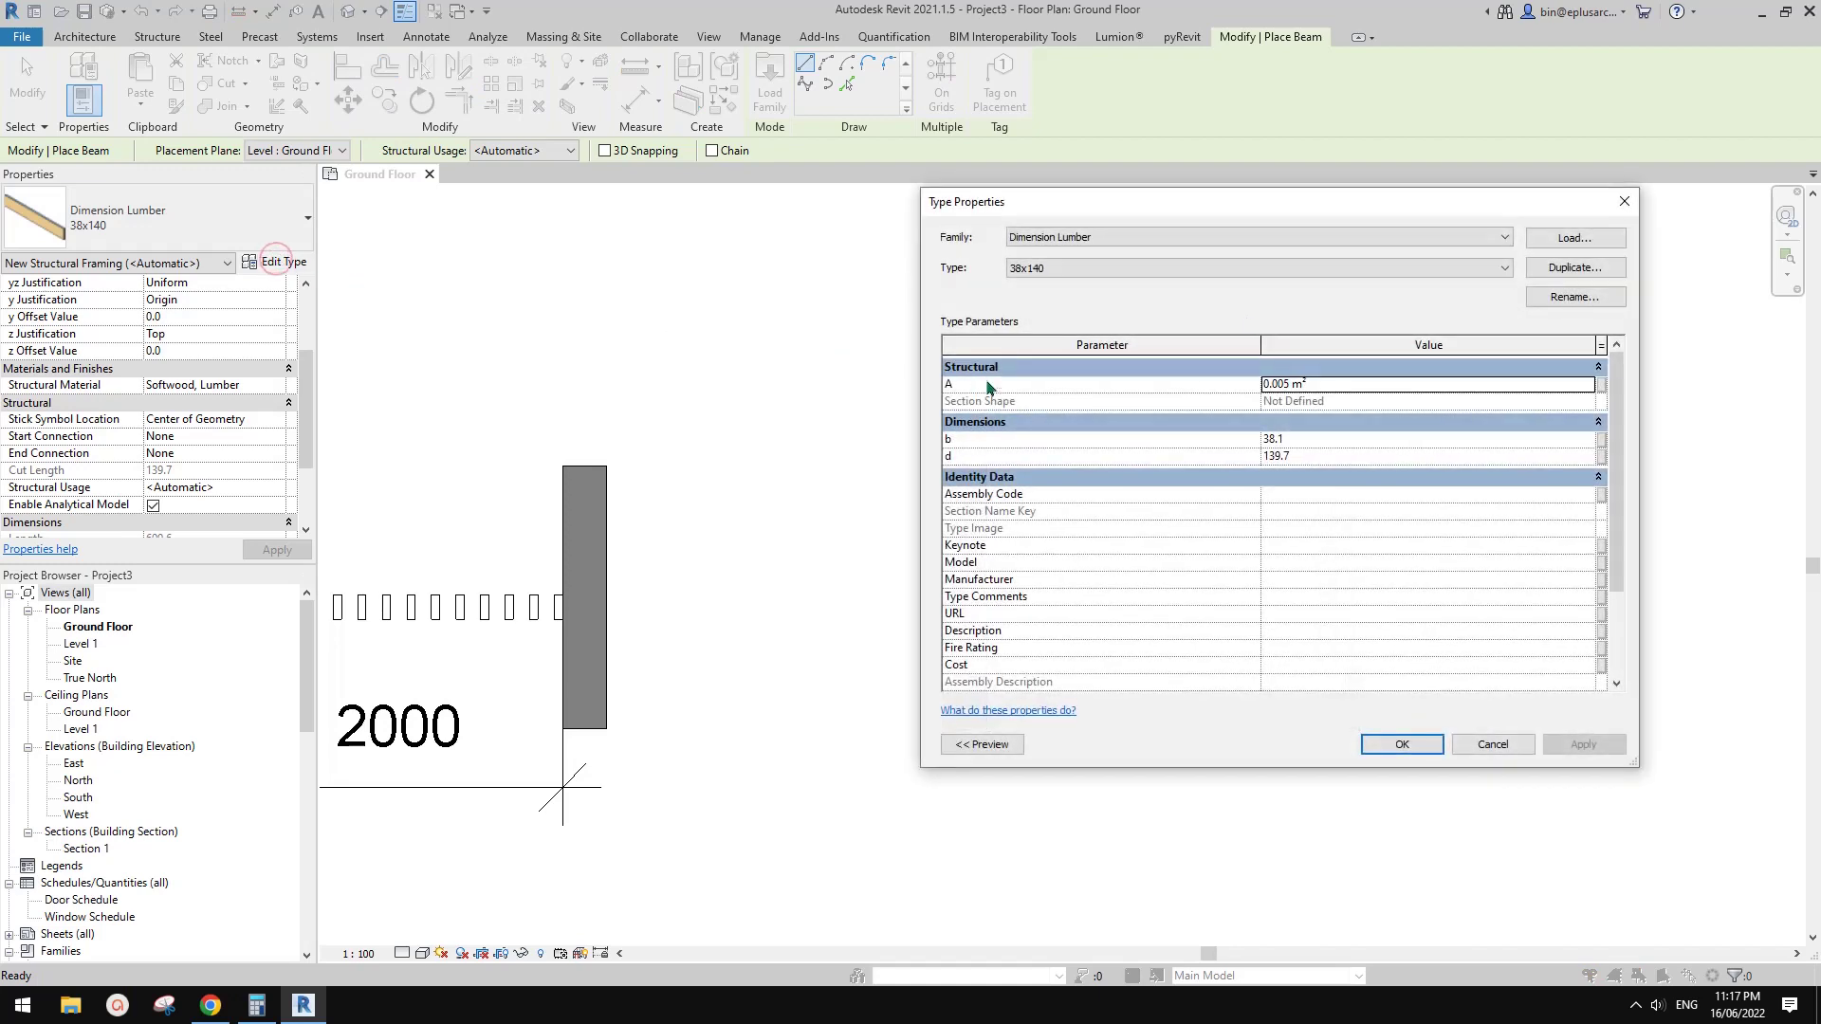
left_click(1570, 266)
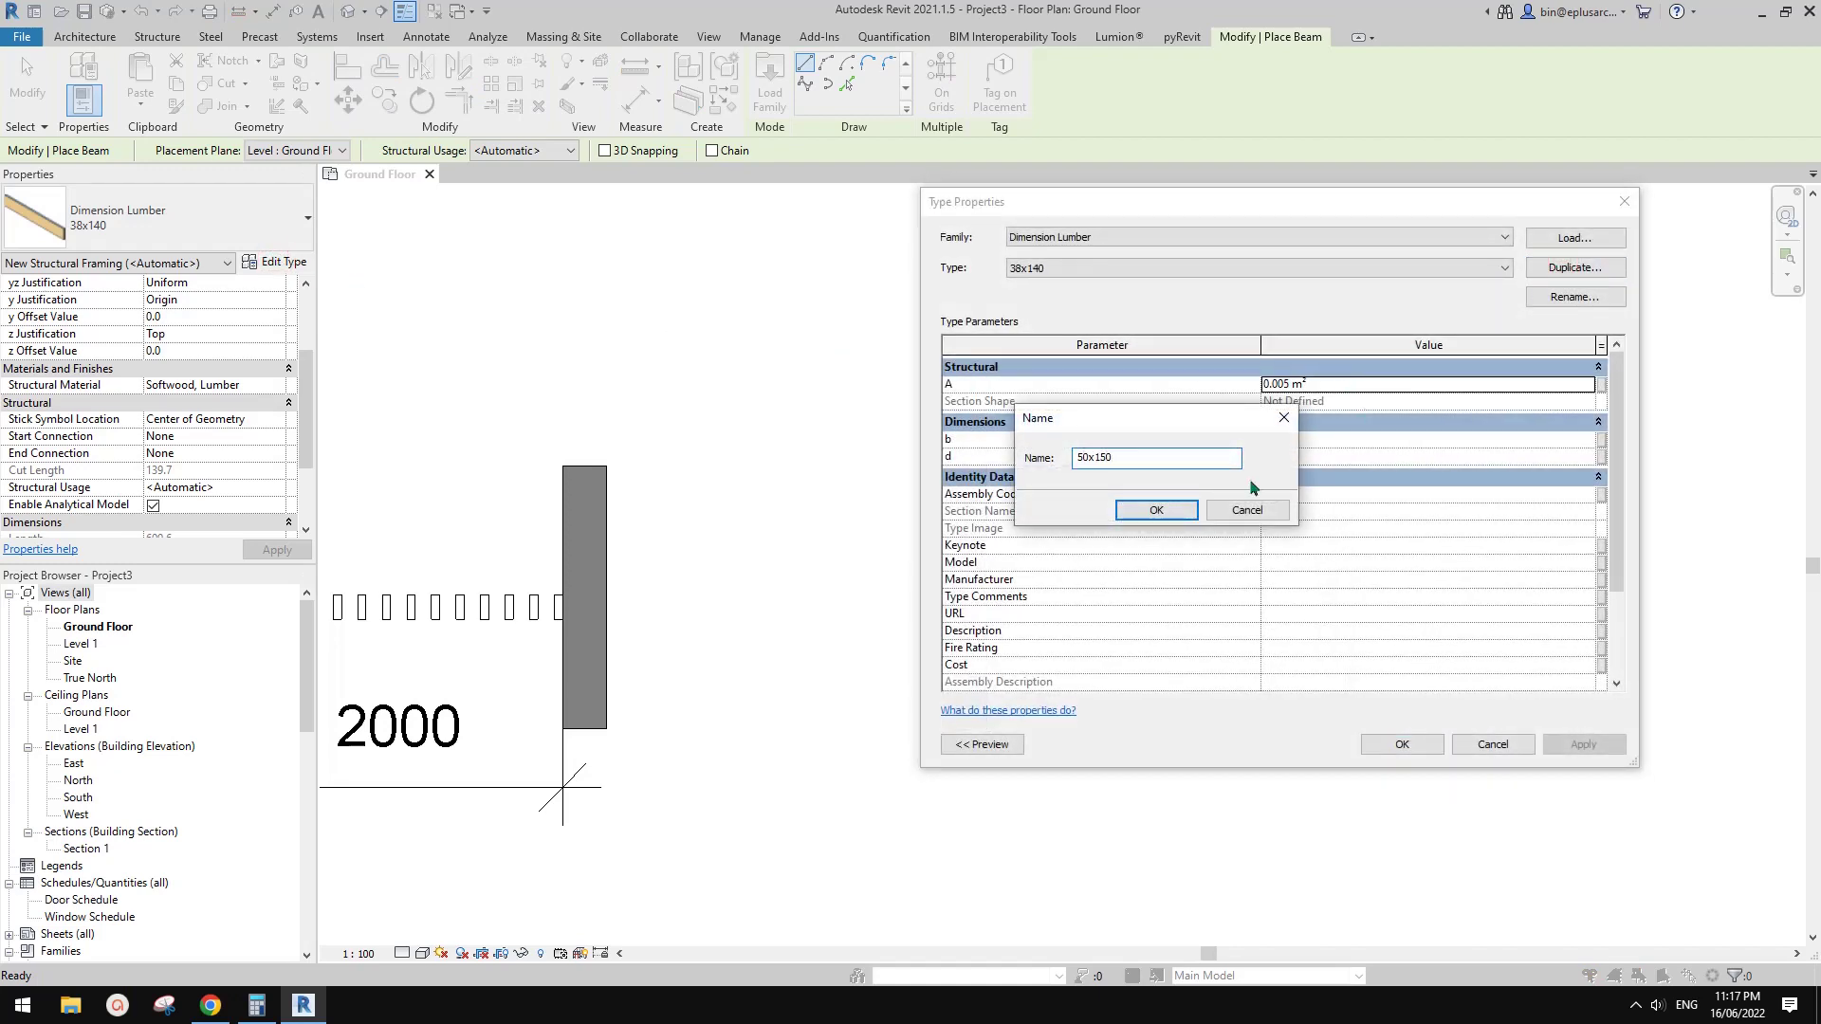
type("50x150")
left_click(1156, 509)
left_click(1327, 442)
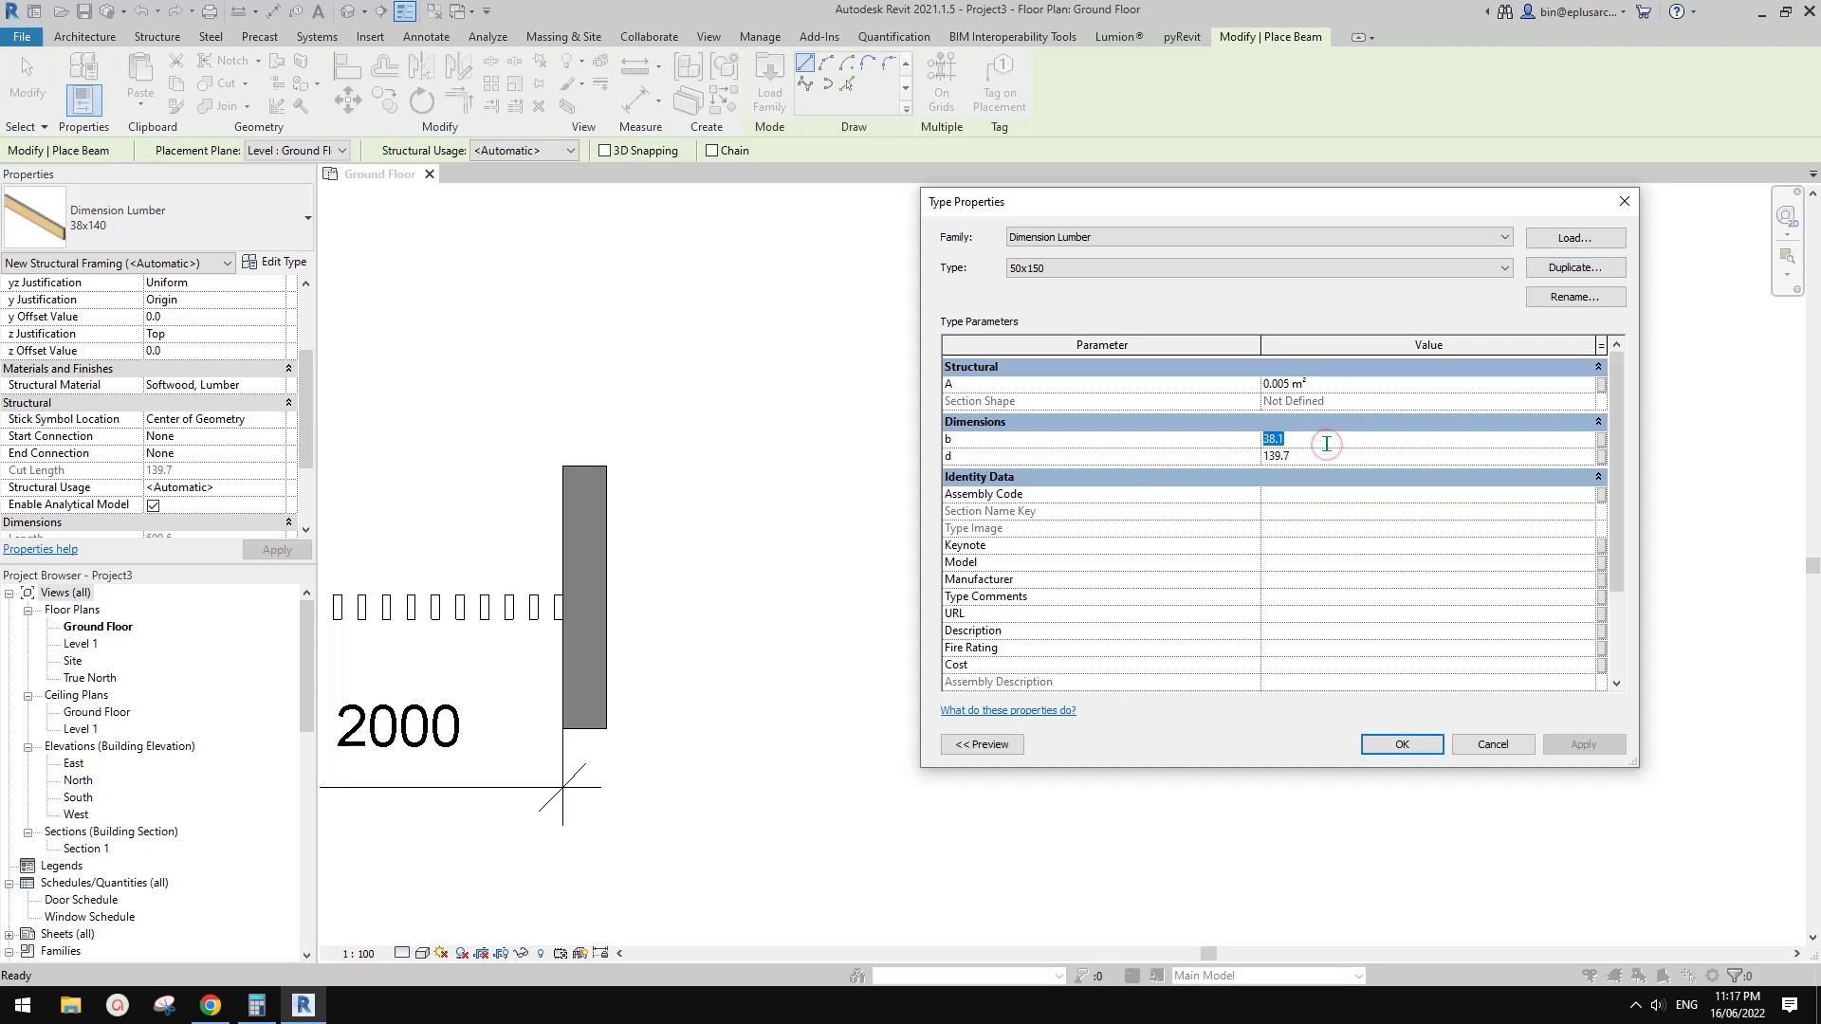
type("50")
left_click(1333, 458)
left_click(1402, 744)
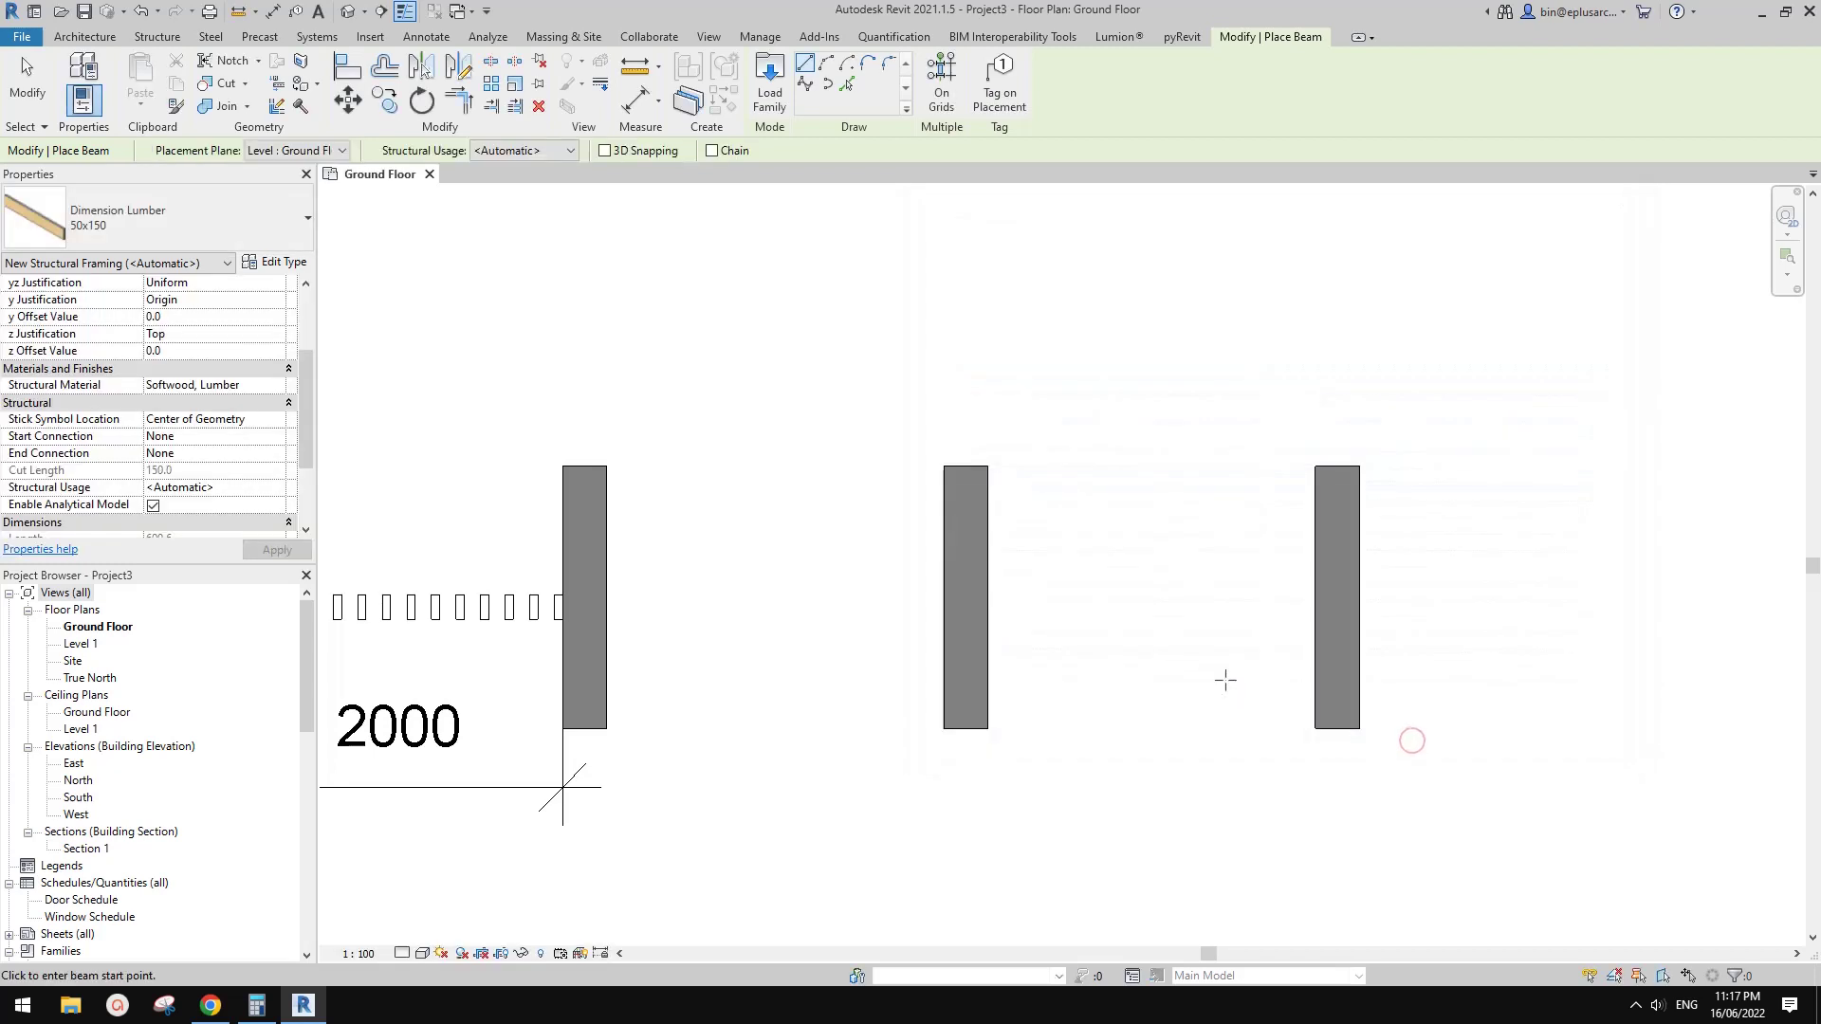
- Set the work plane to the lower end face of the copied pair's left wall, opening the South elevation
middle_click_drag(1158, 749, 1156, 634)
middle_click_drag(876, 472, 874, 519)
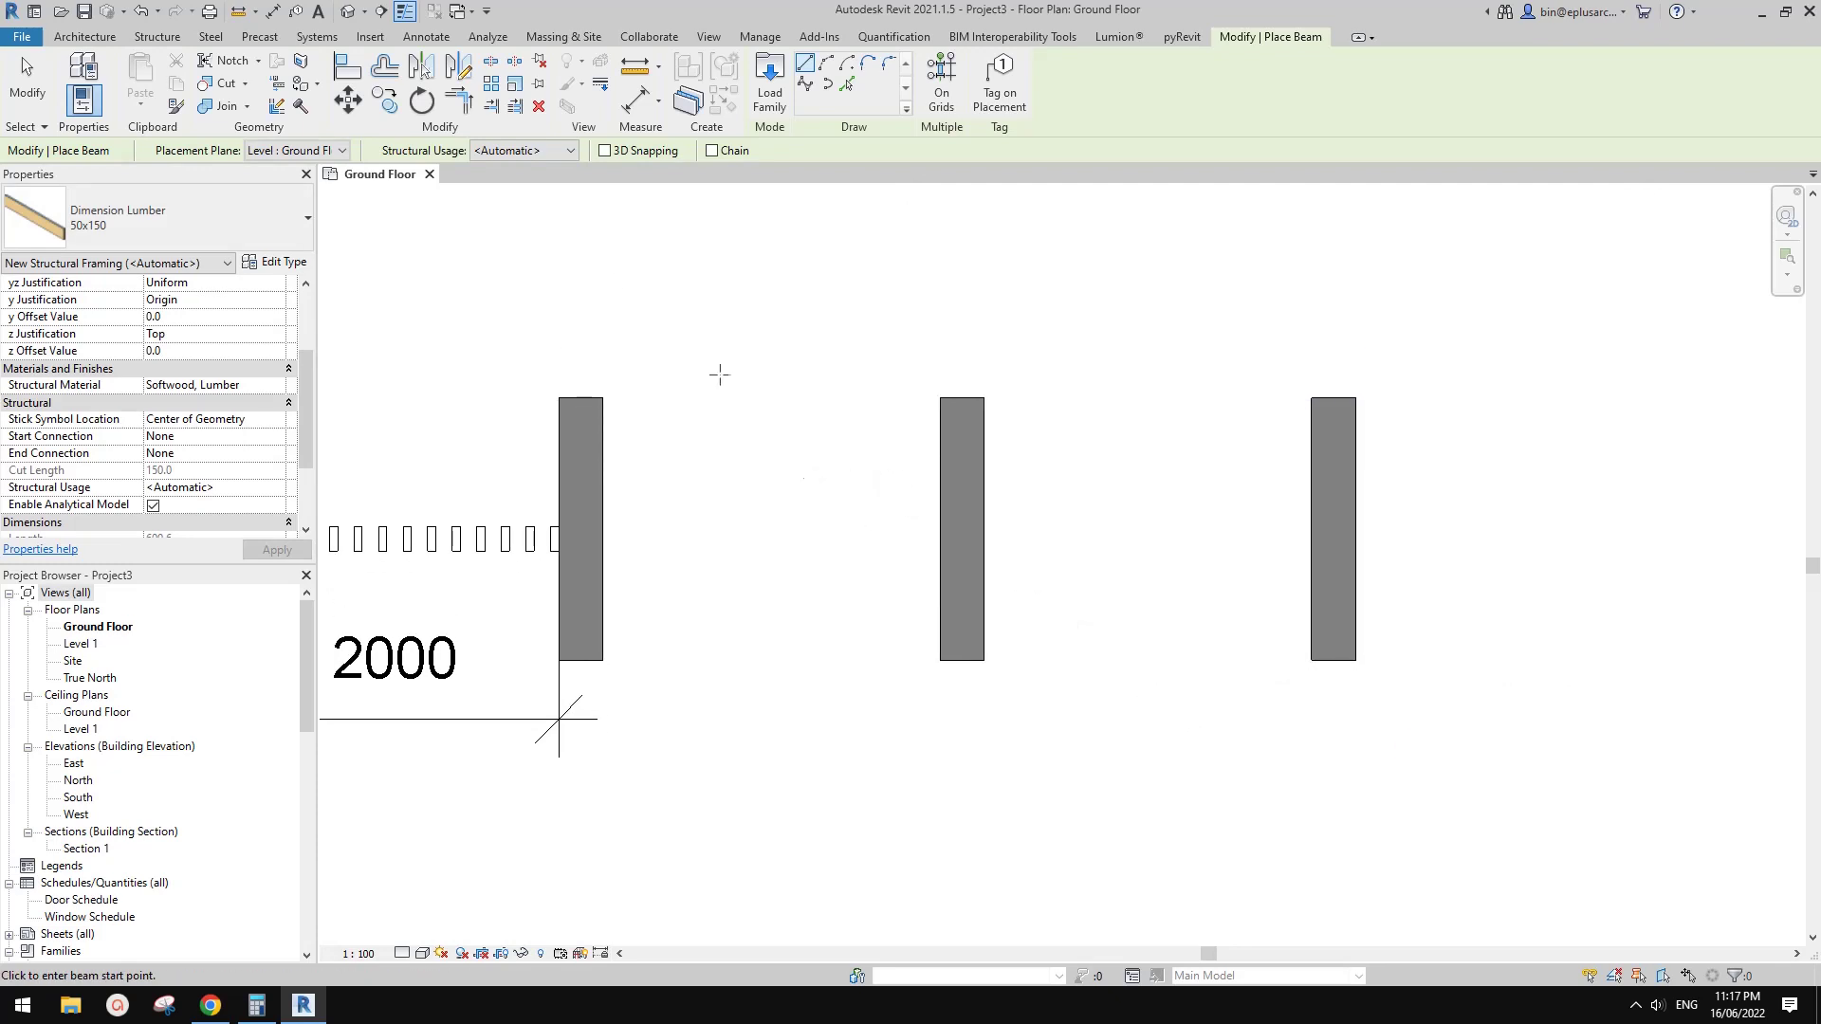
middle_click_drag(731, 405, 727, 405)
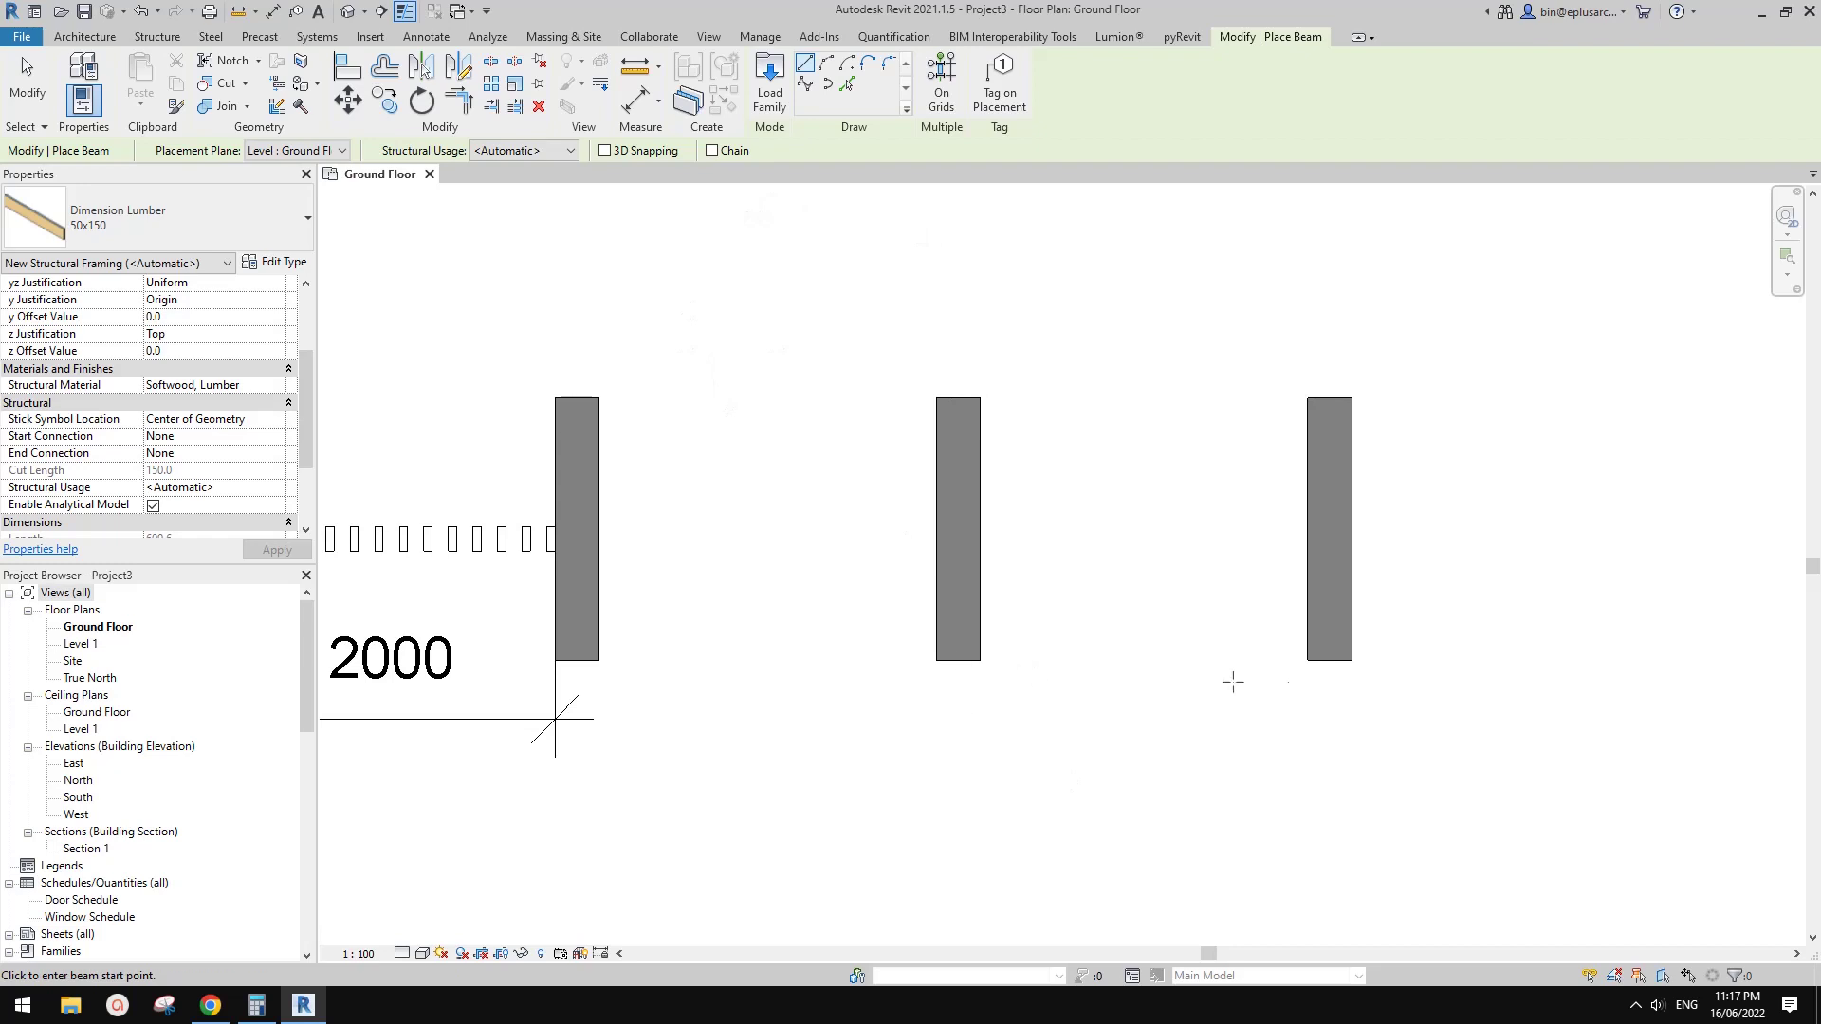
left_click(83, 36)
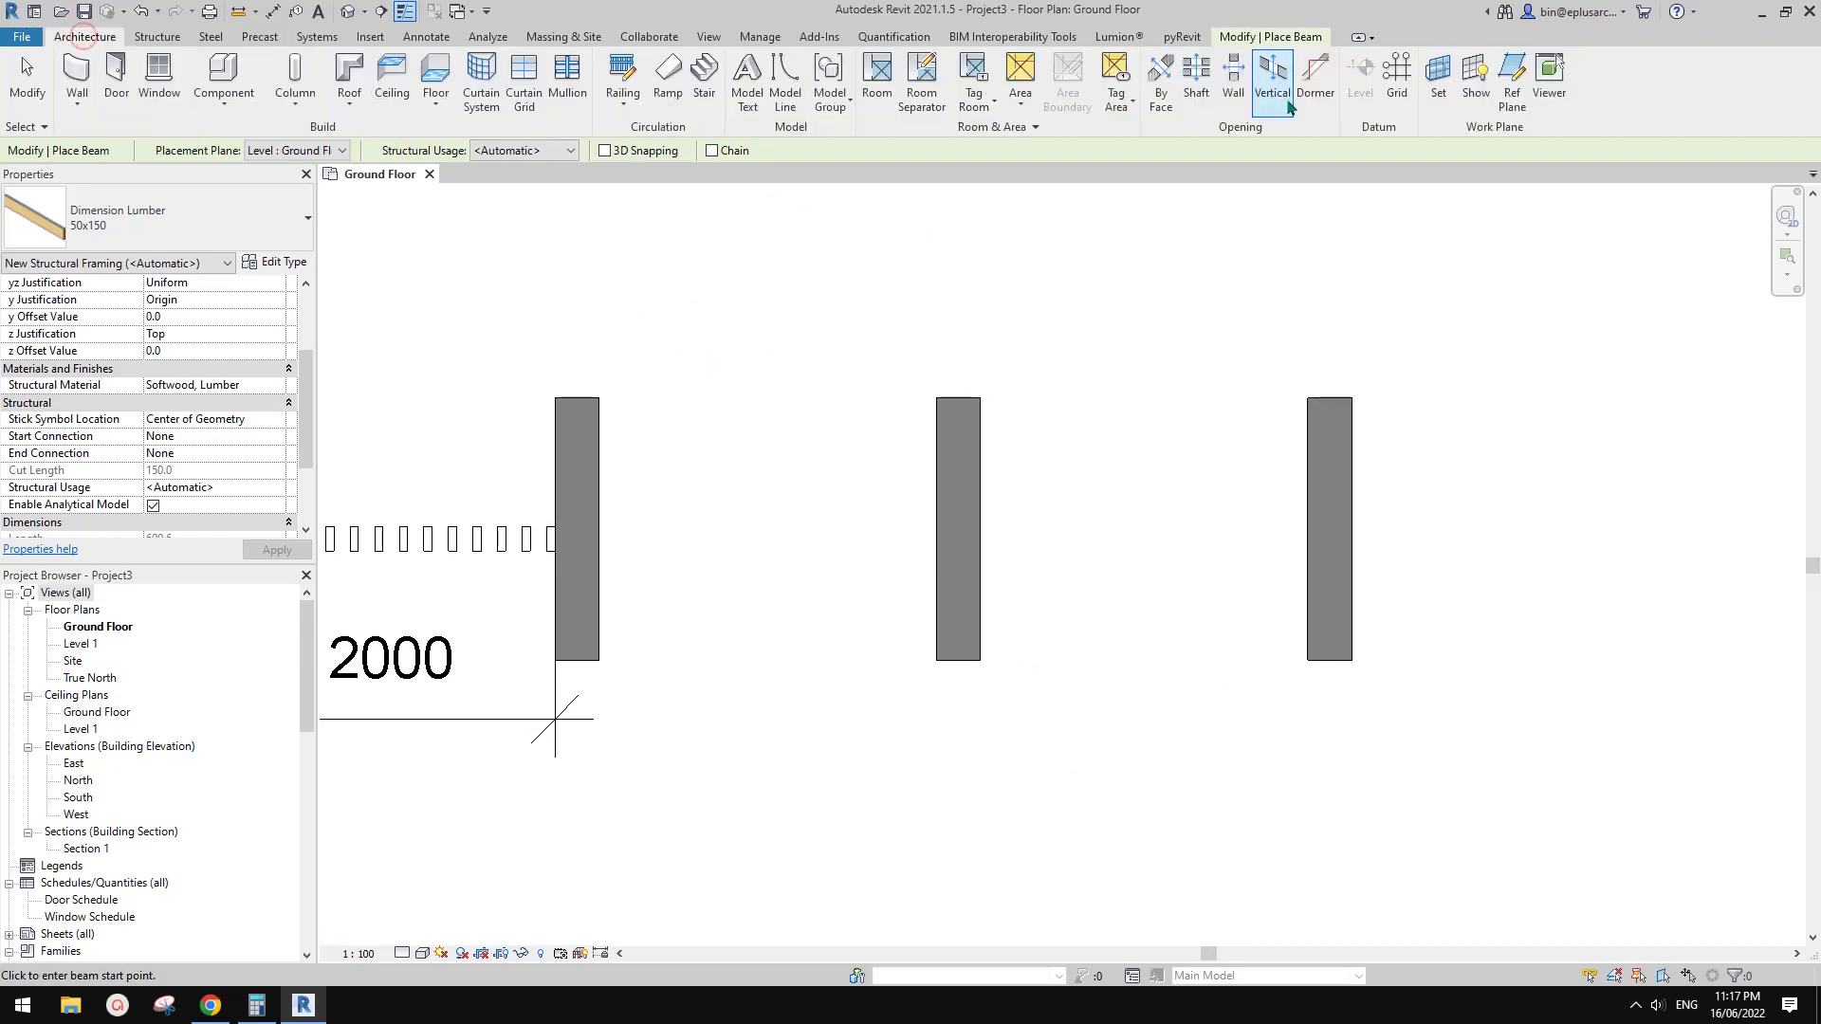
left_click(1438, 81)
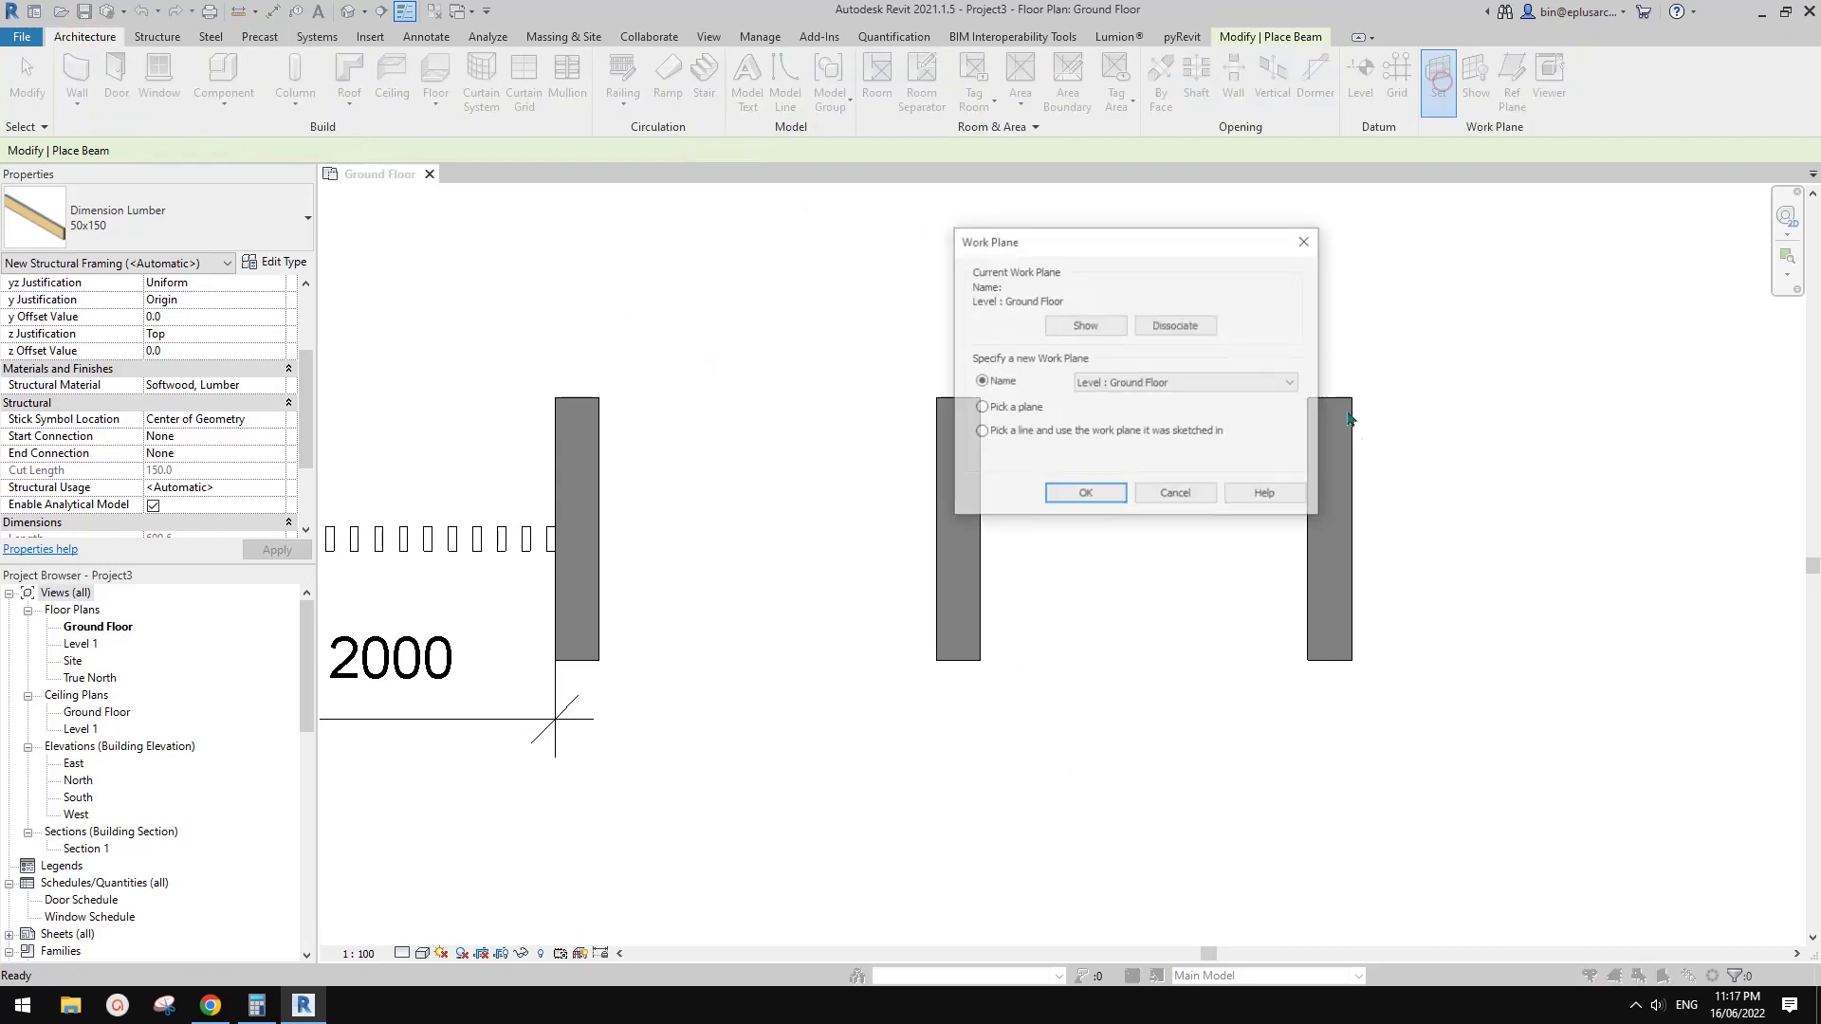
left_click(1093, 494)
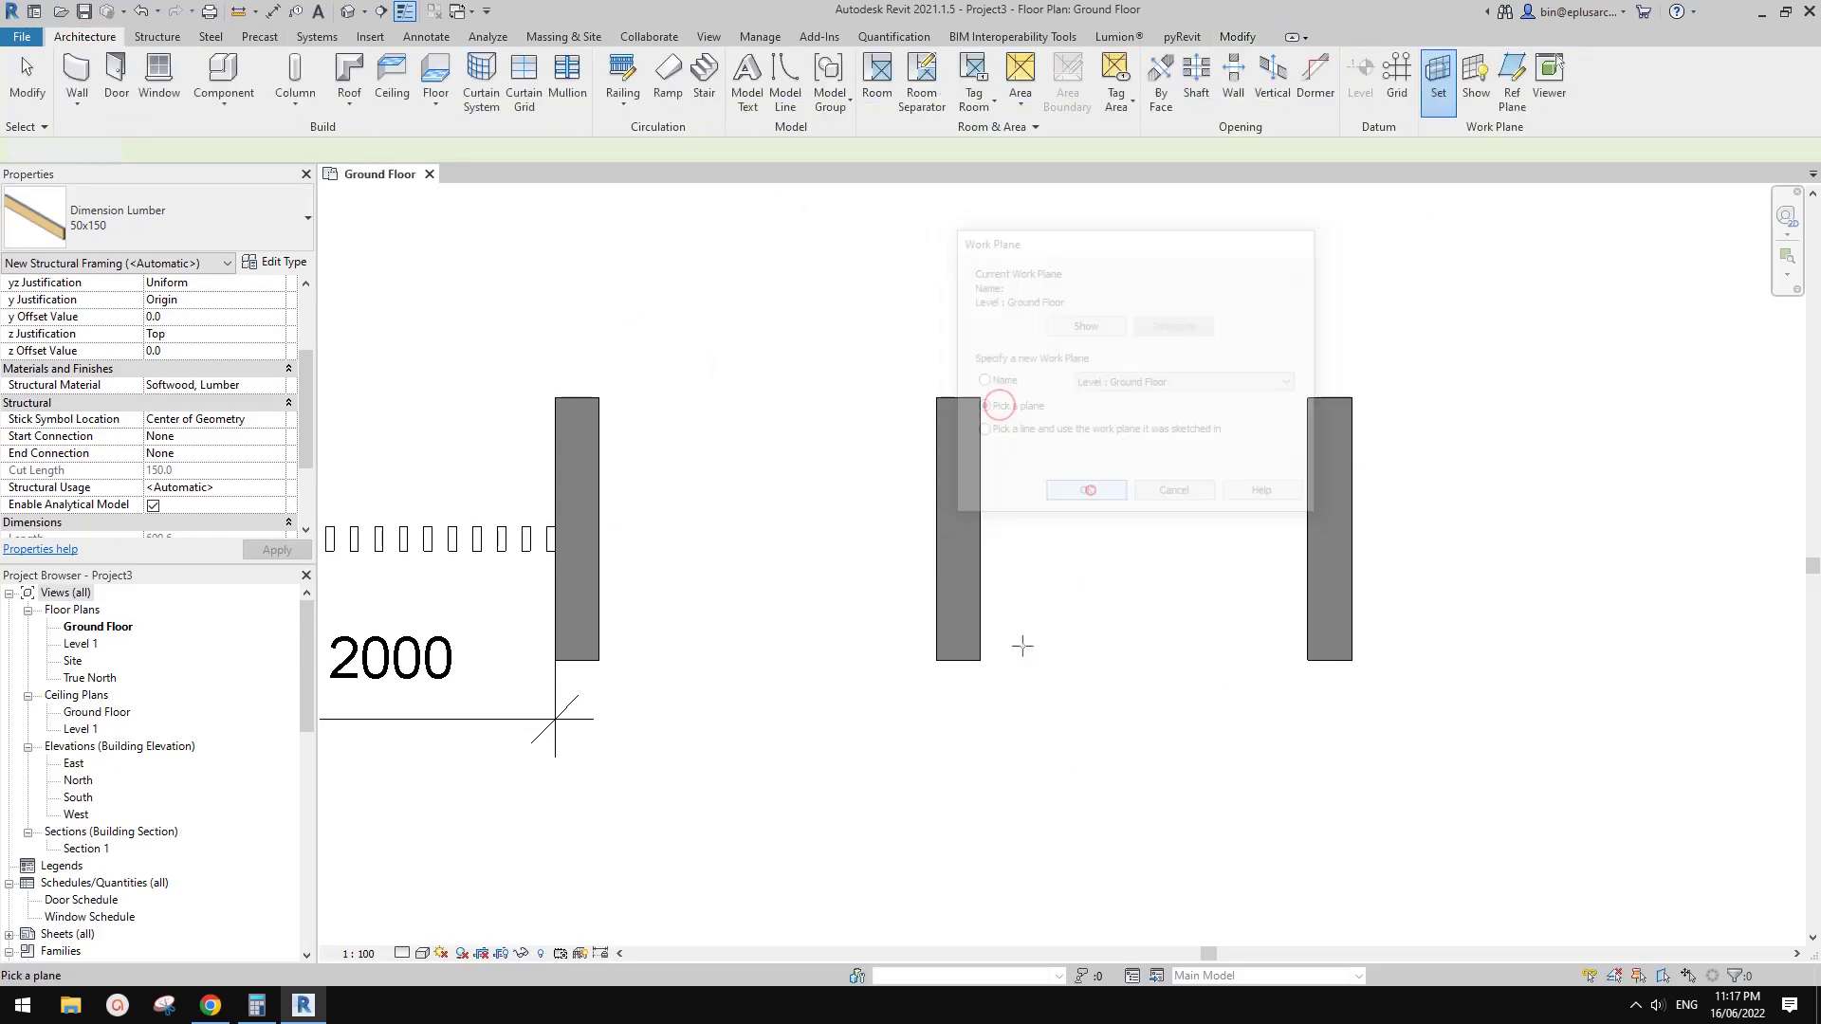
left_click(955, 661)
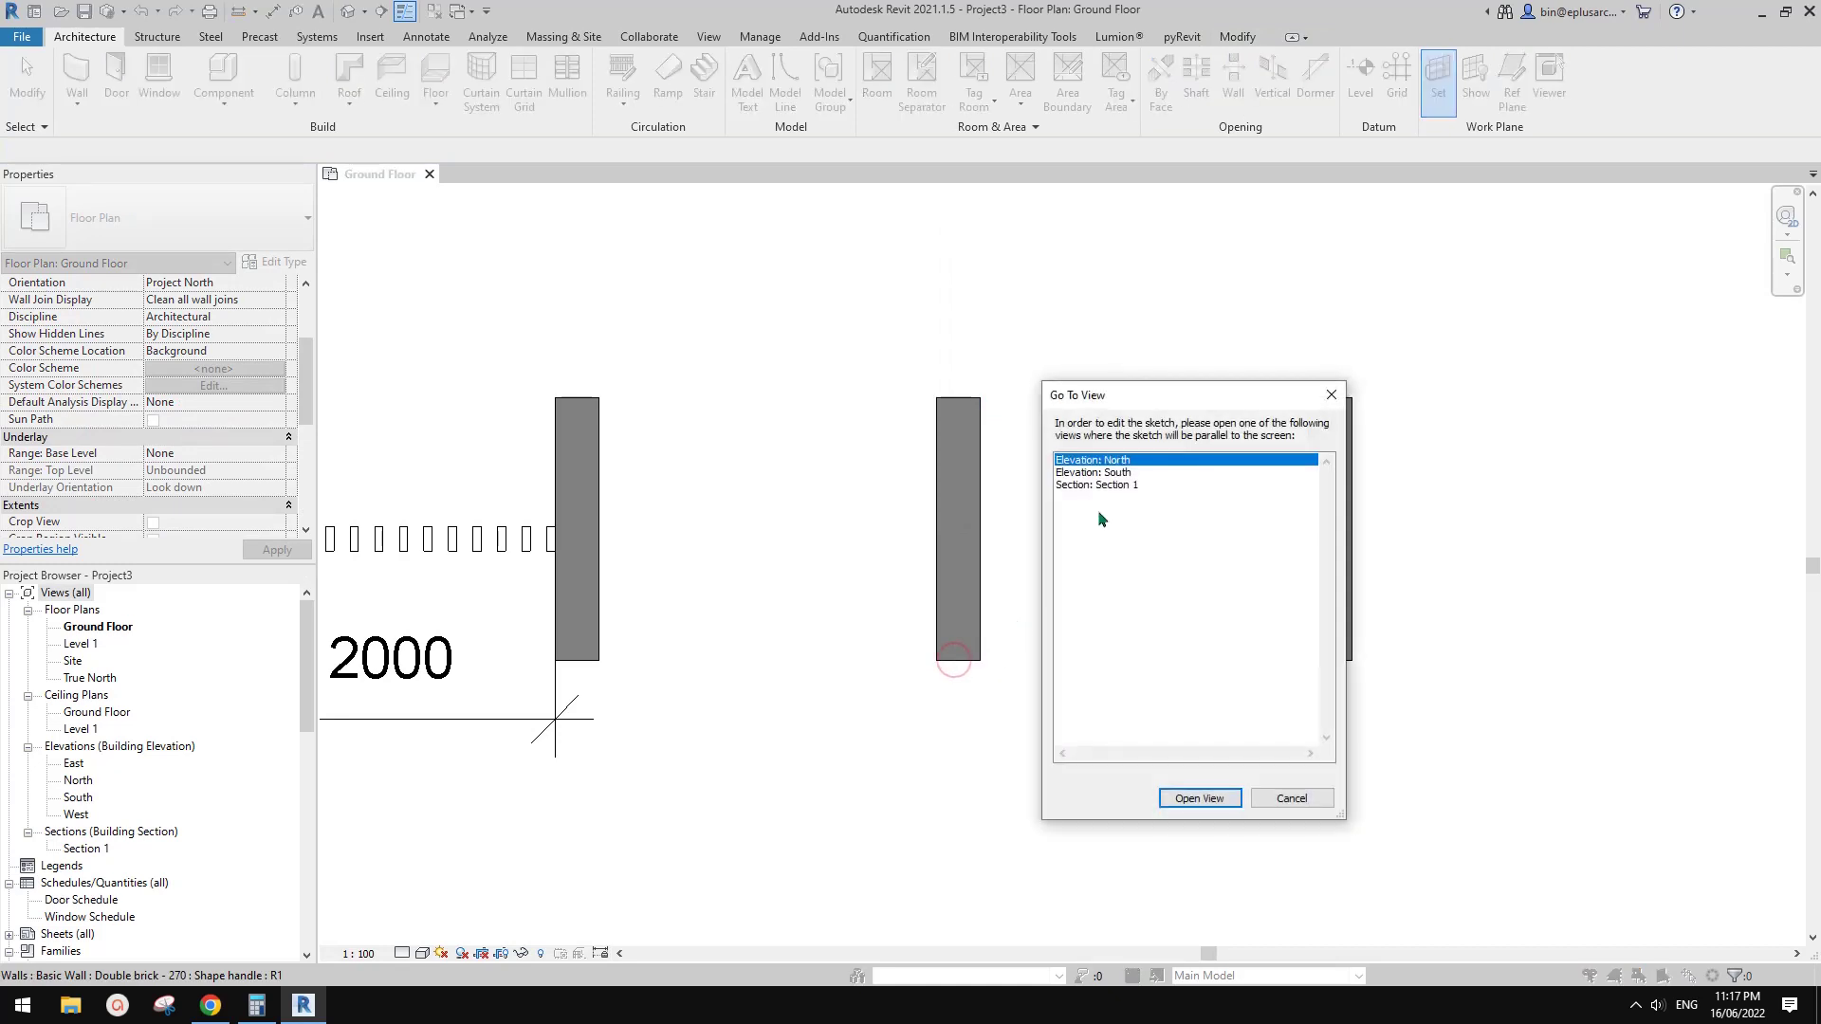
left_click(1100, 472)
left_click(1200, 799)
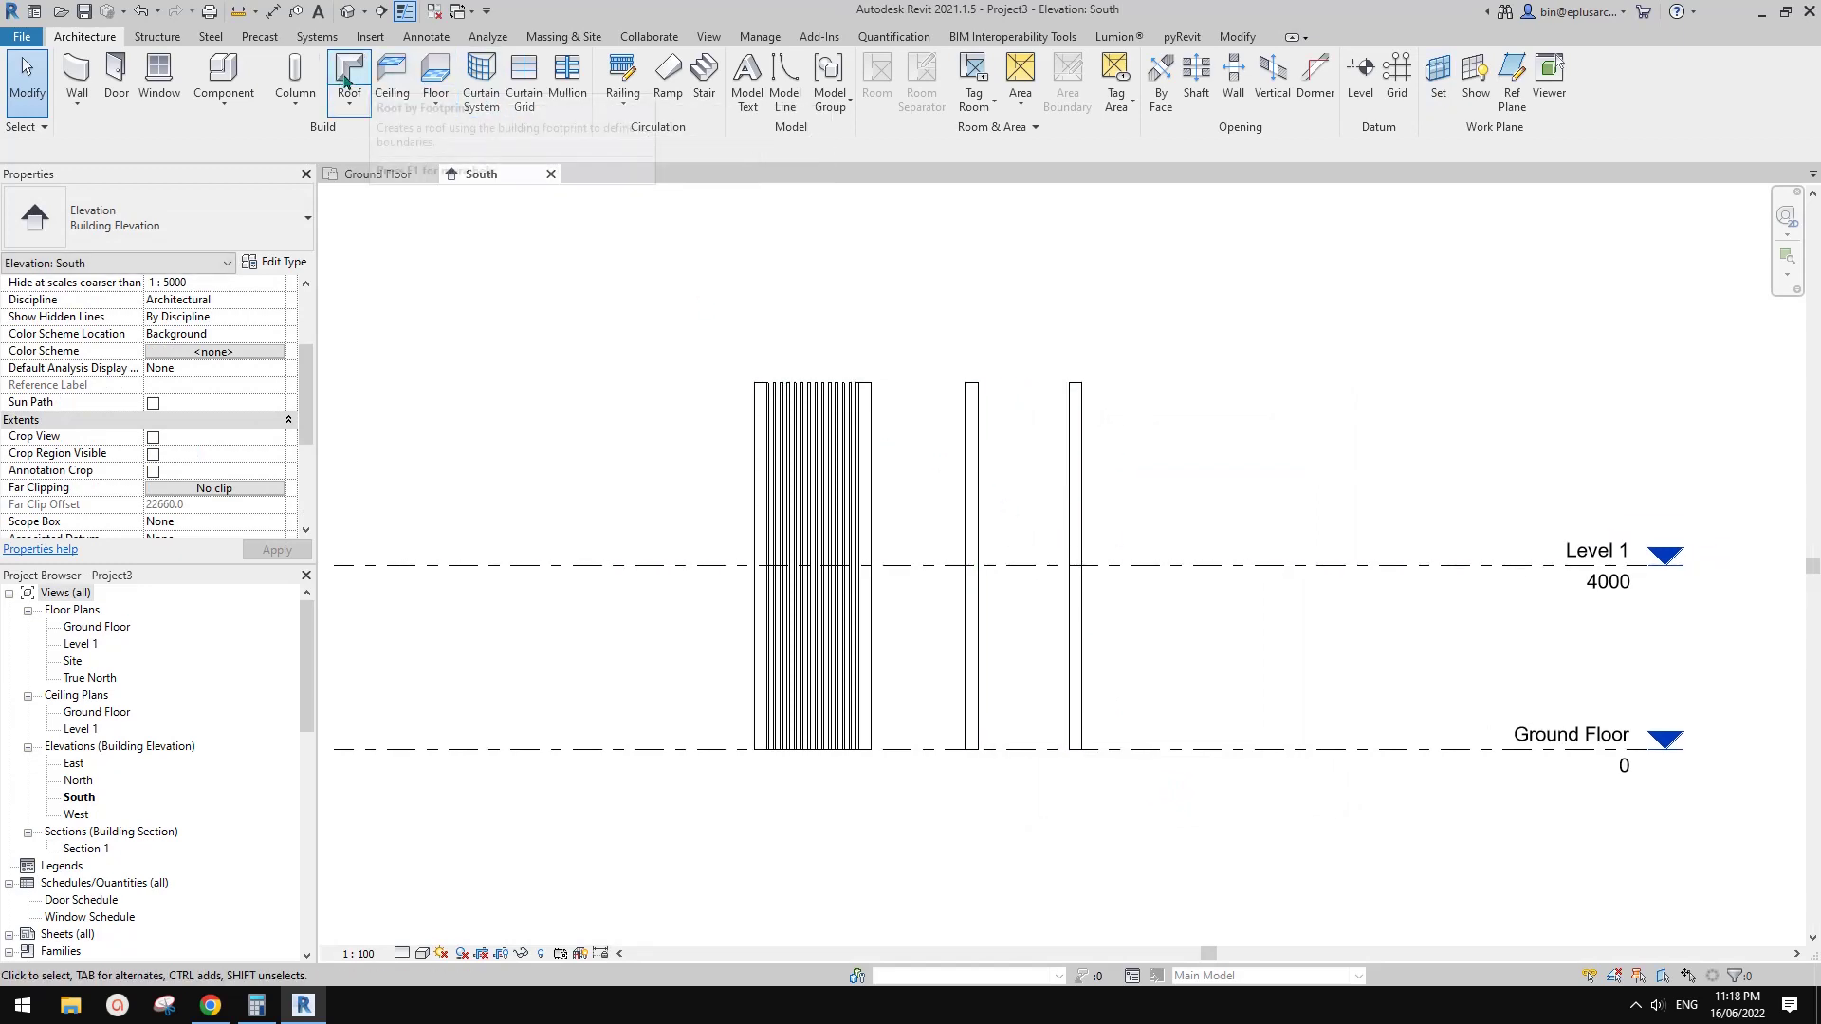
- Start a beam system and sketch a 2000 by 8000 mm rectangular boundary between the inner faces of the copied walls
left_click(146, 40)
left_click(321, 86)
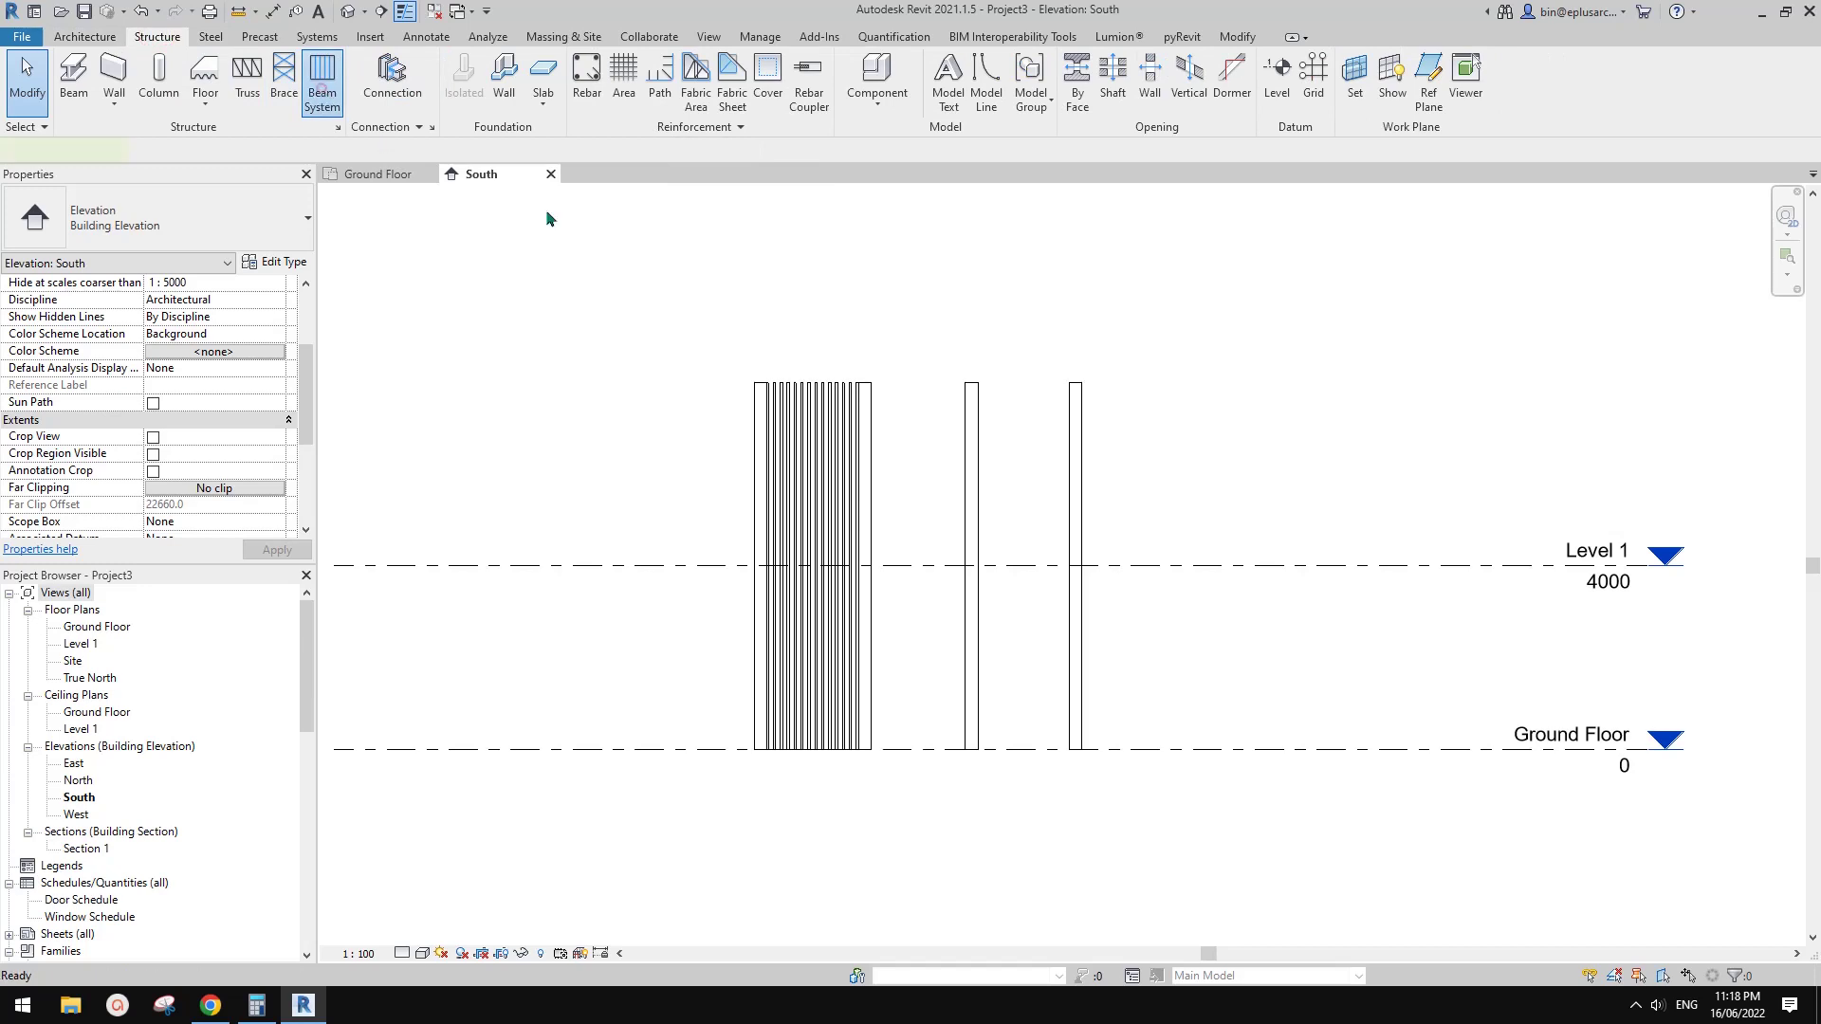
left_click(937, 72)
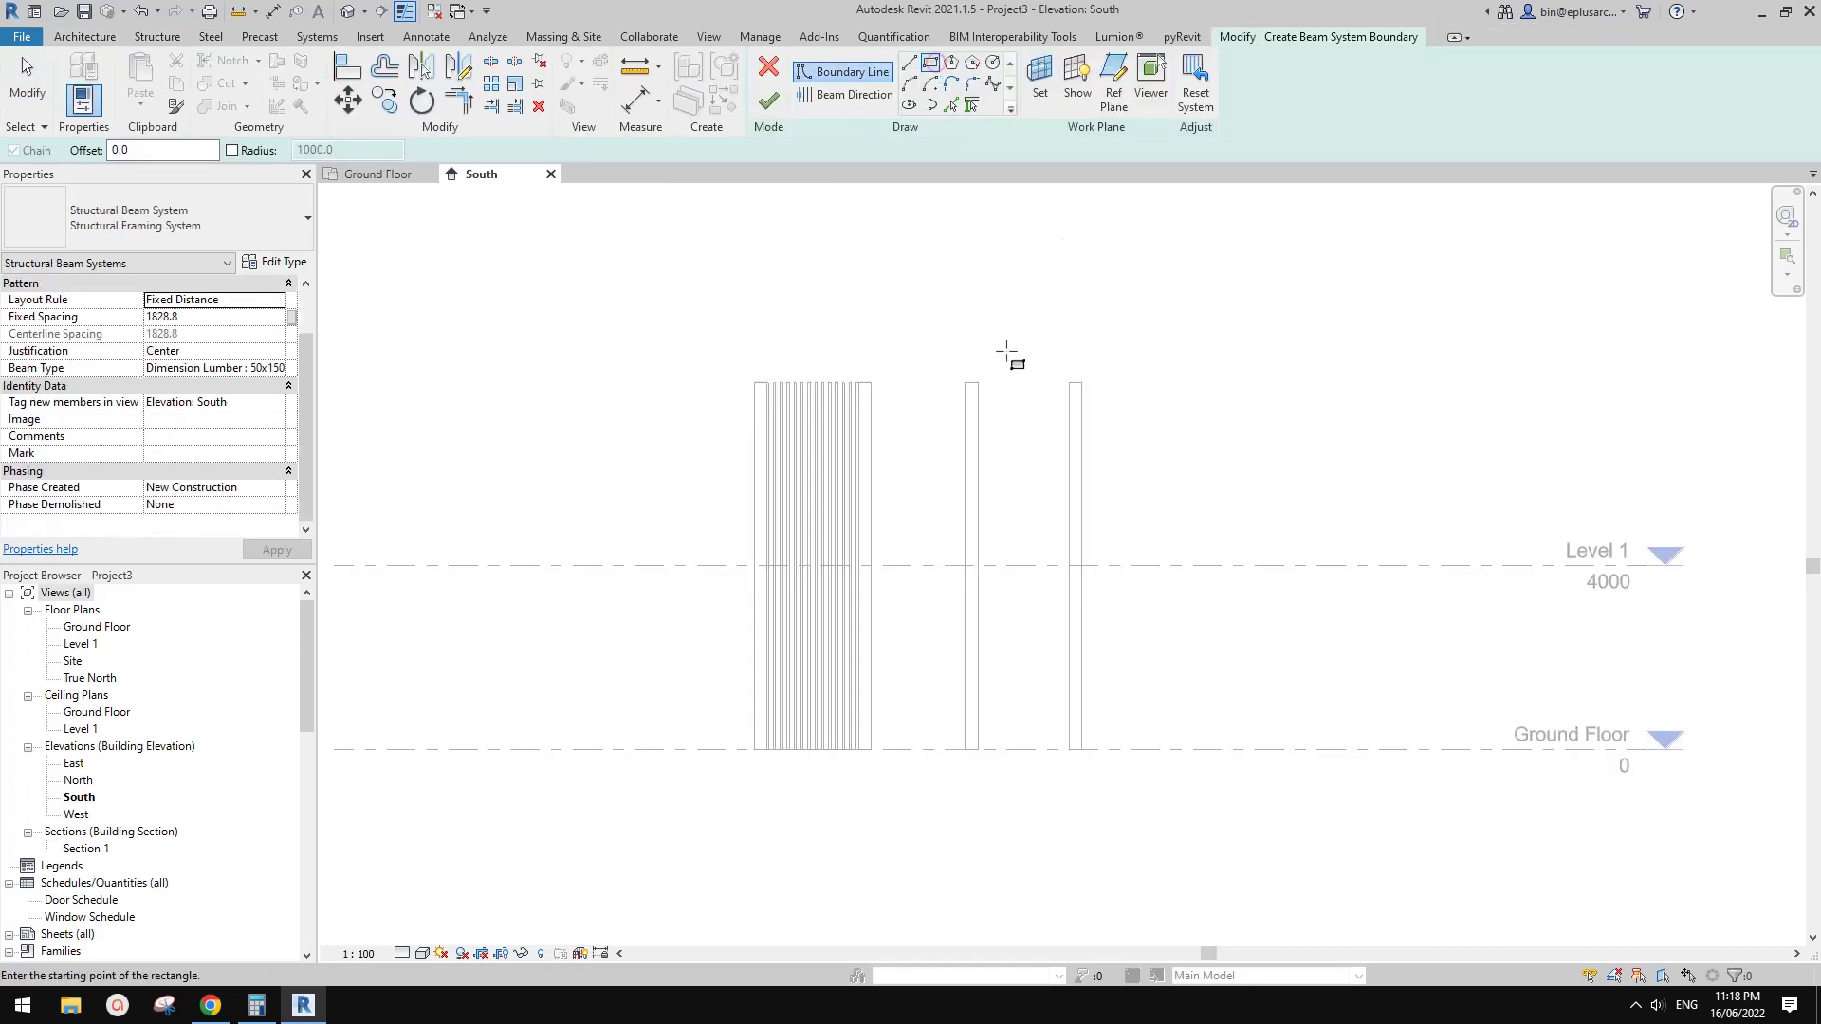
left_click(979, 384)
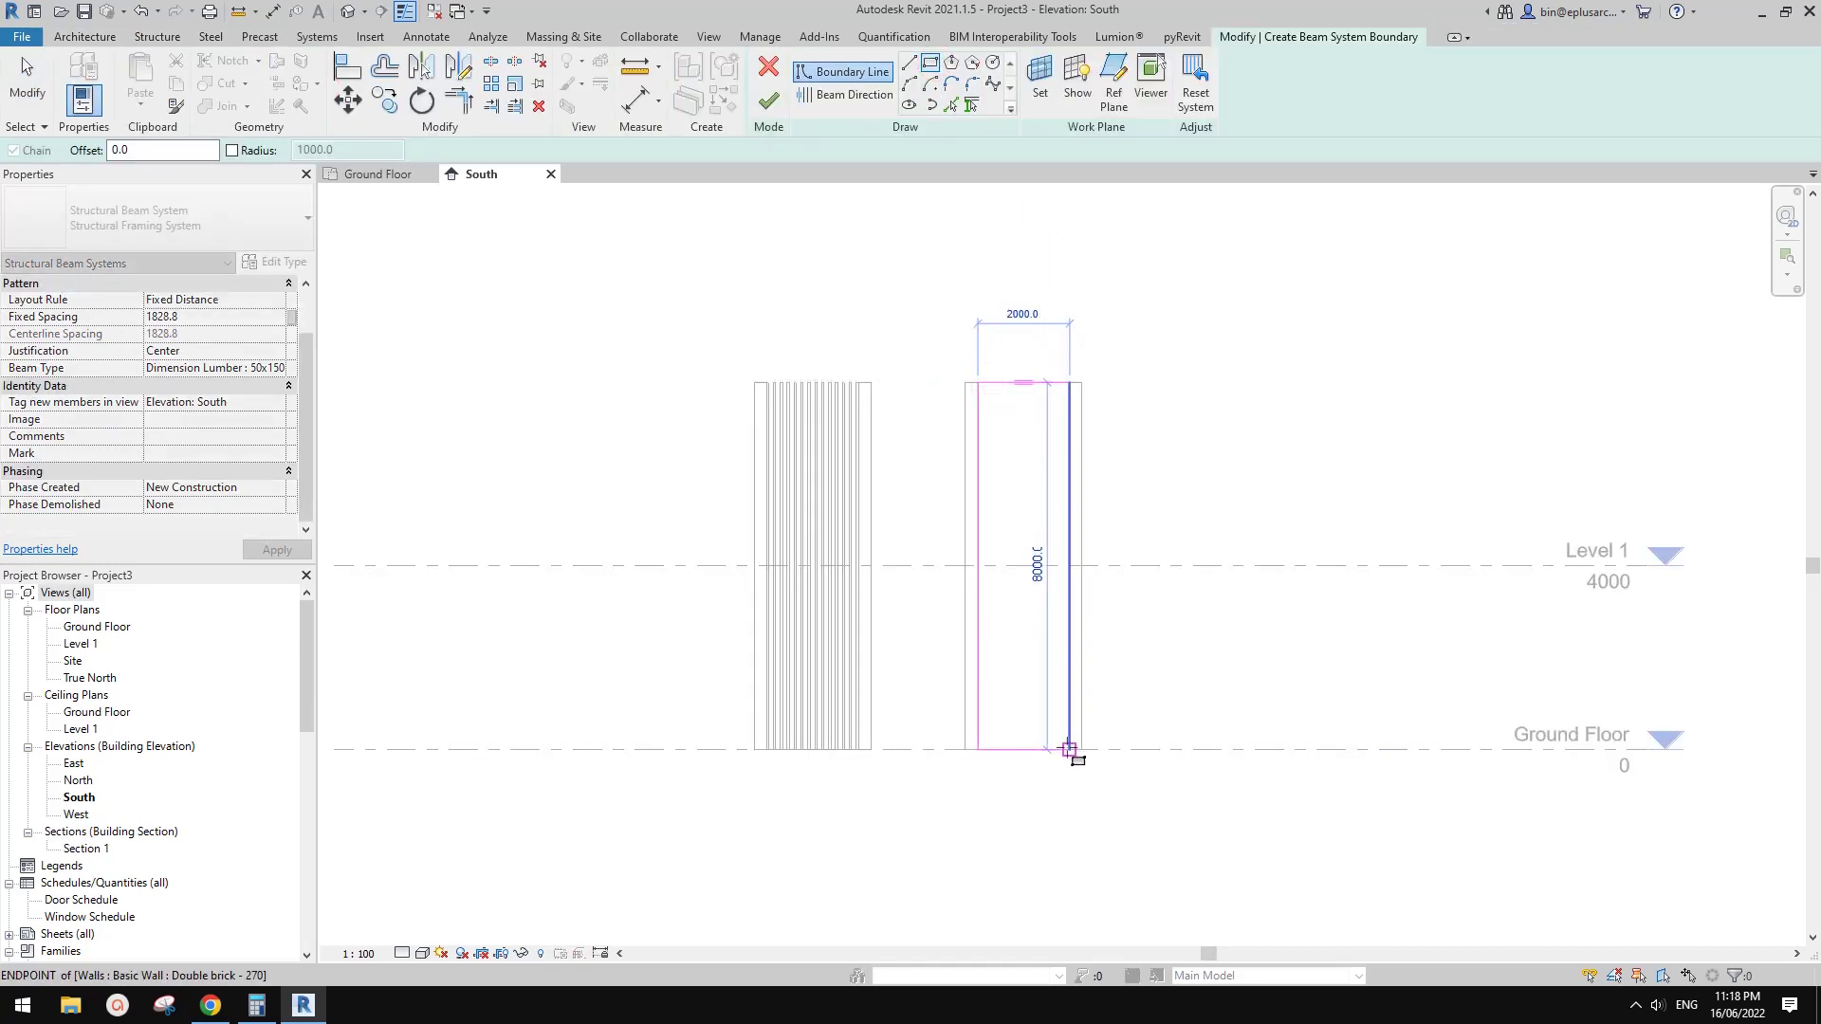
left_click(1069, 750)
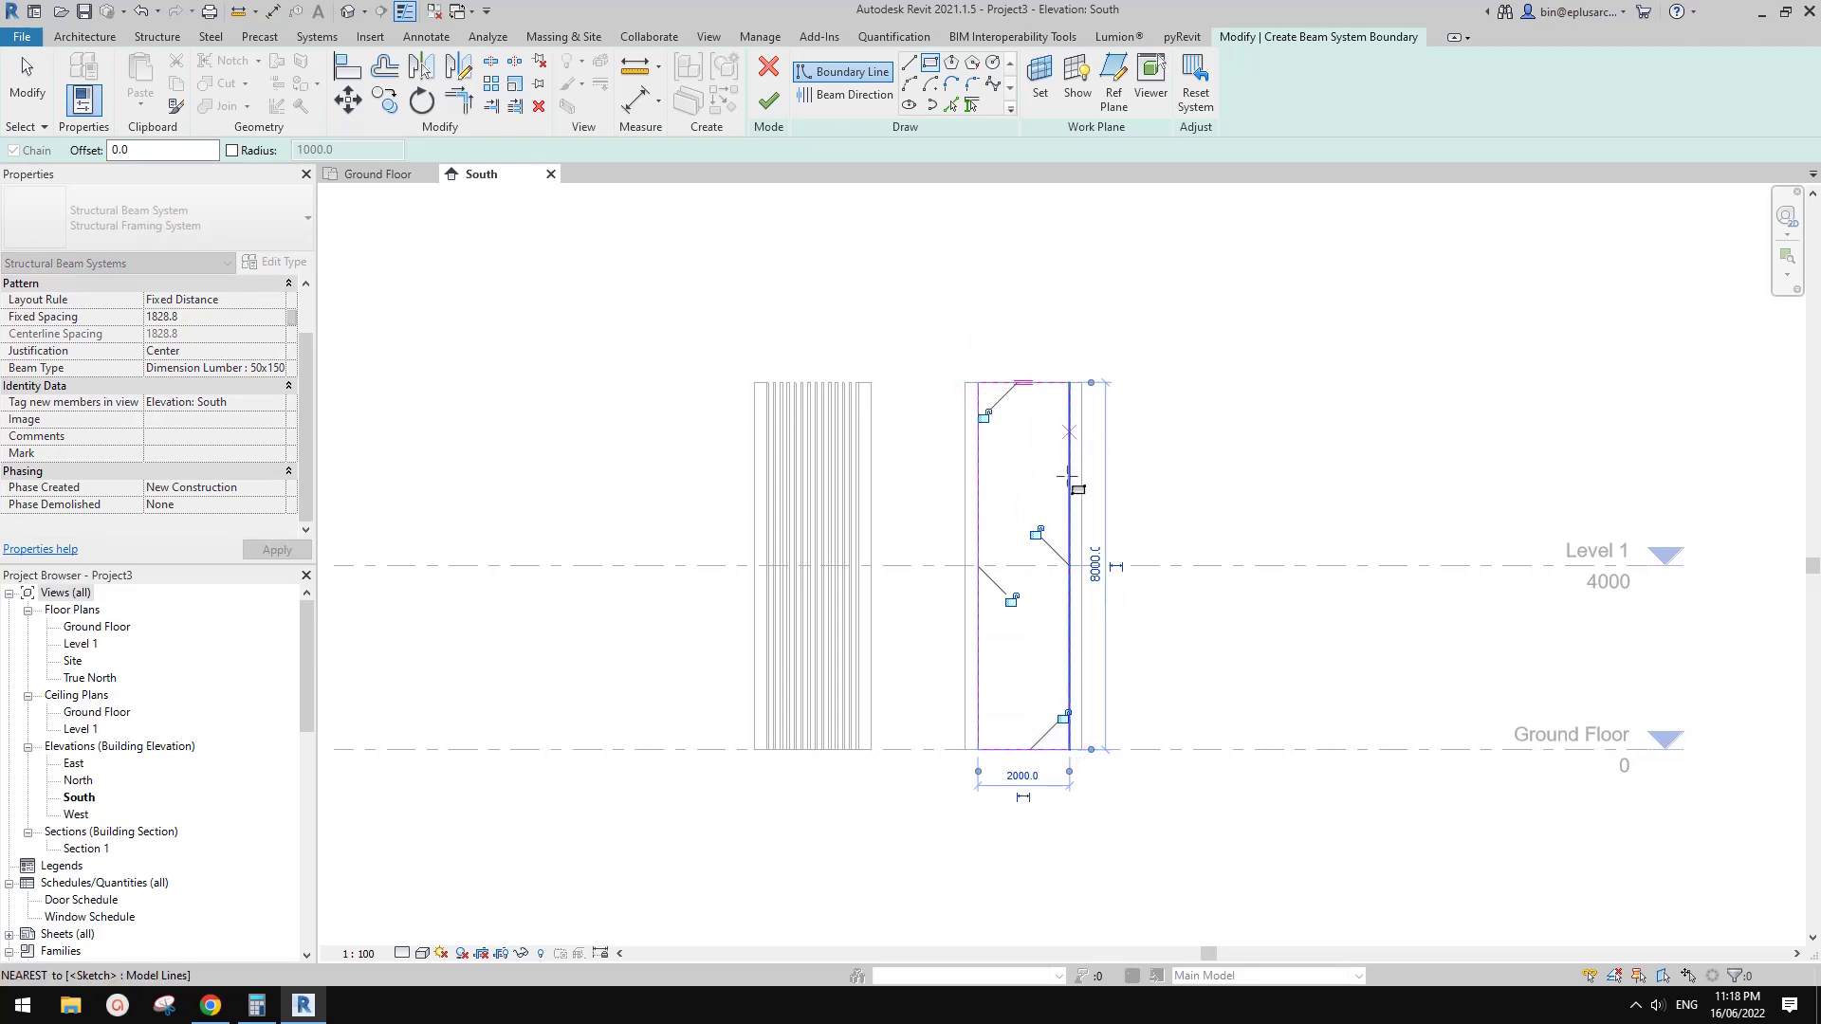
- Make the beams run parallel to the boundary's vertical right edge at 150 mm fixed spacing, and finish the beam system
left_click(823, 94)
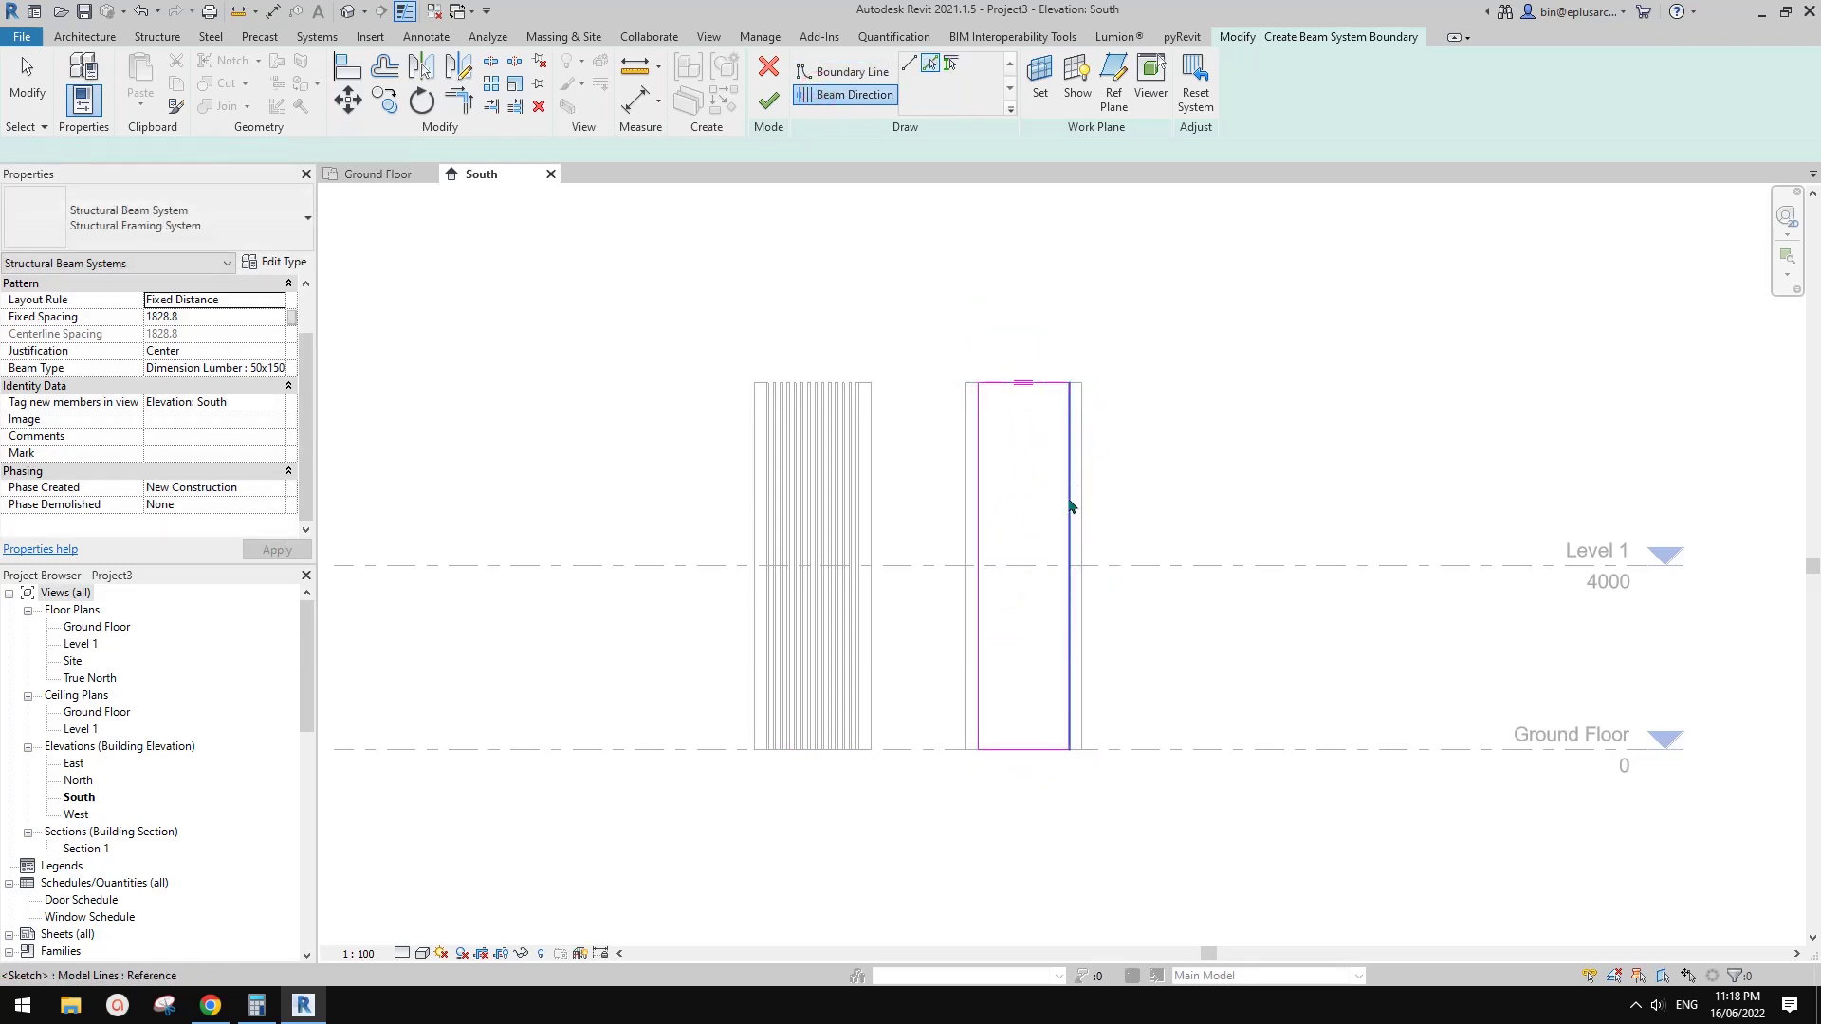
scroll(1140, 517, "up", 2)
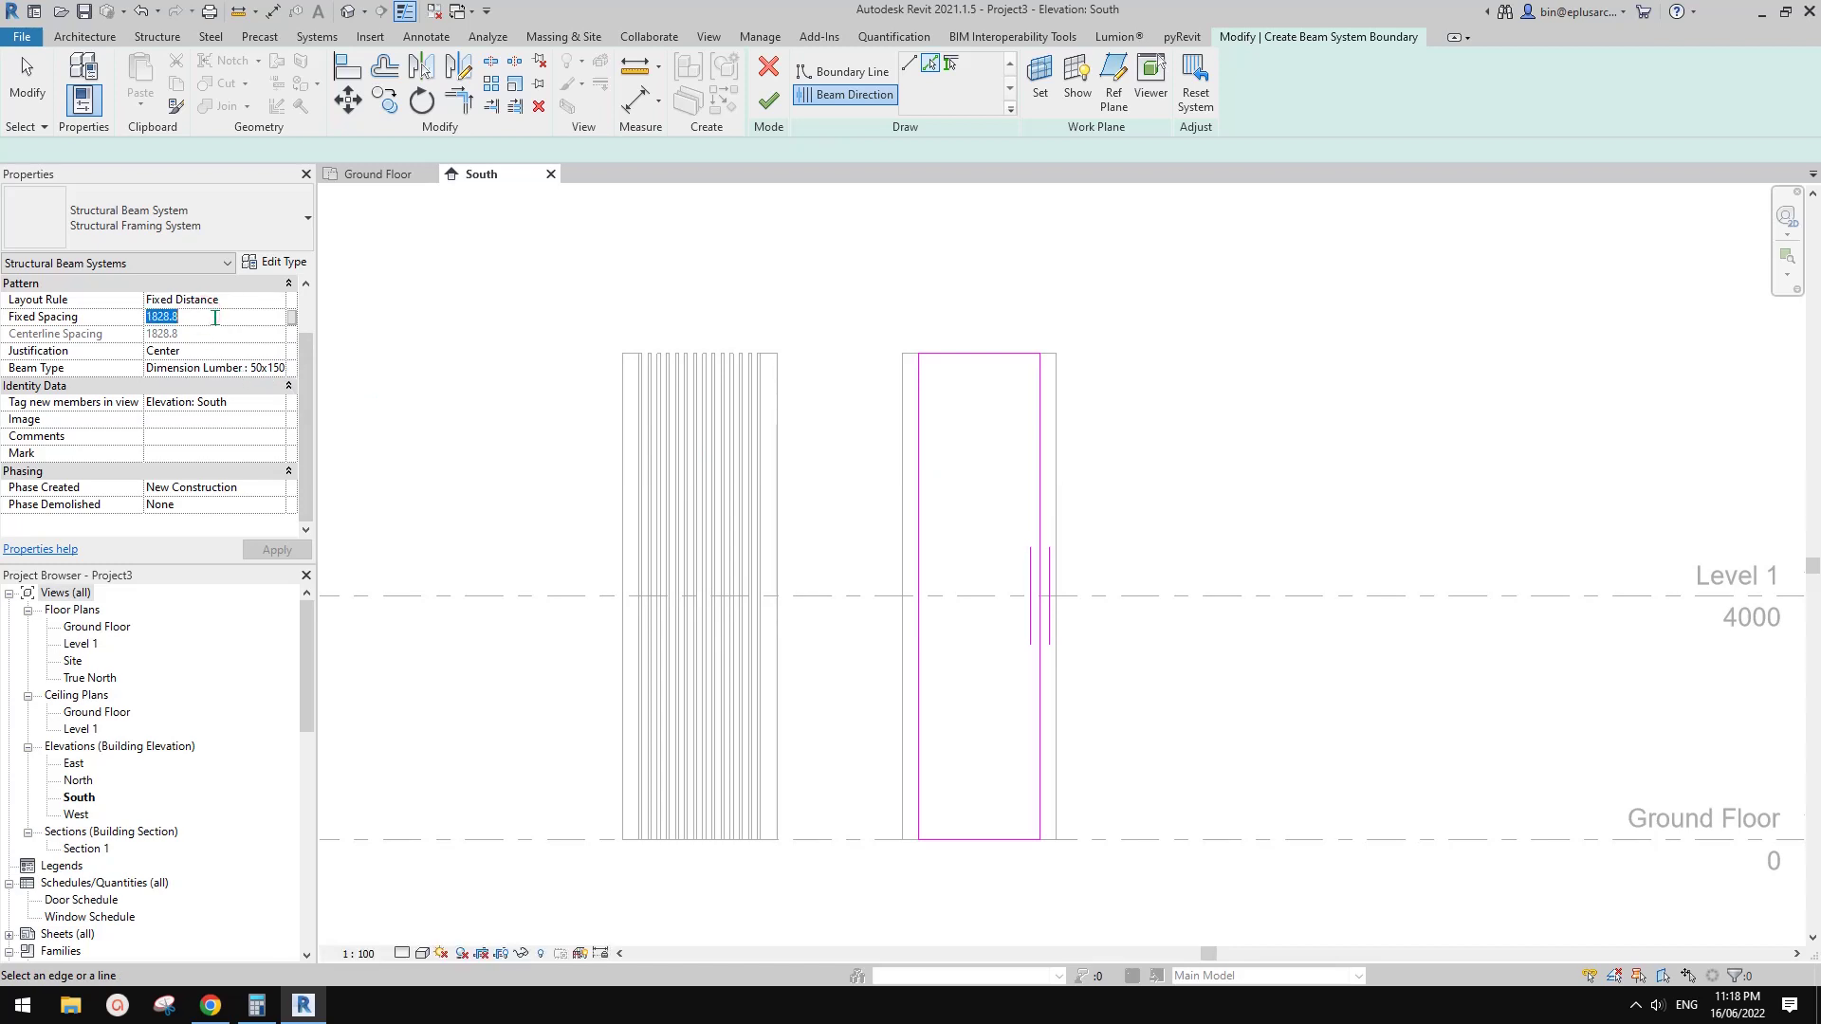
middle_click_drag(1004, 260, 1001, 258)
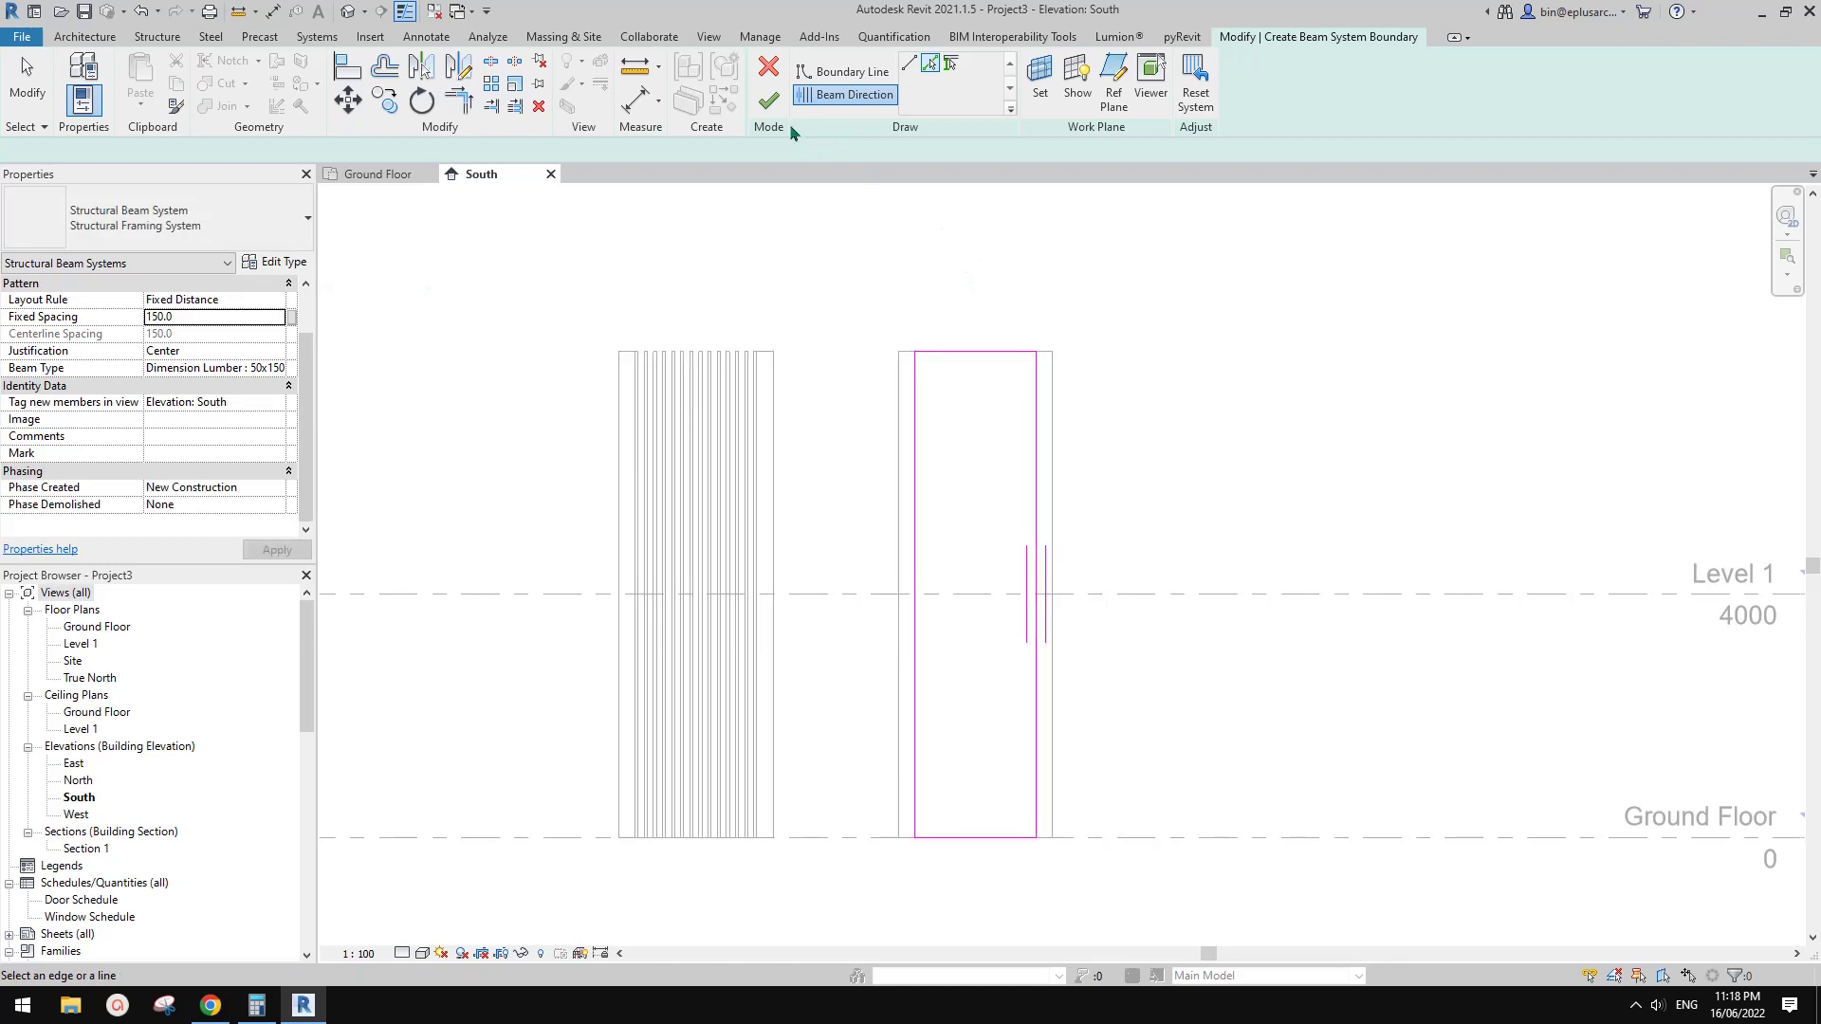
scroll(1005, 422, "up", 1)
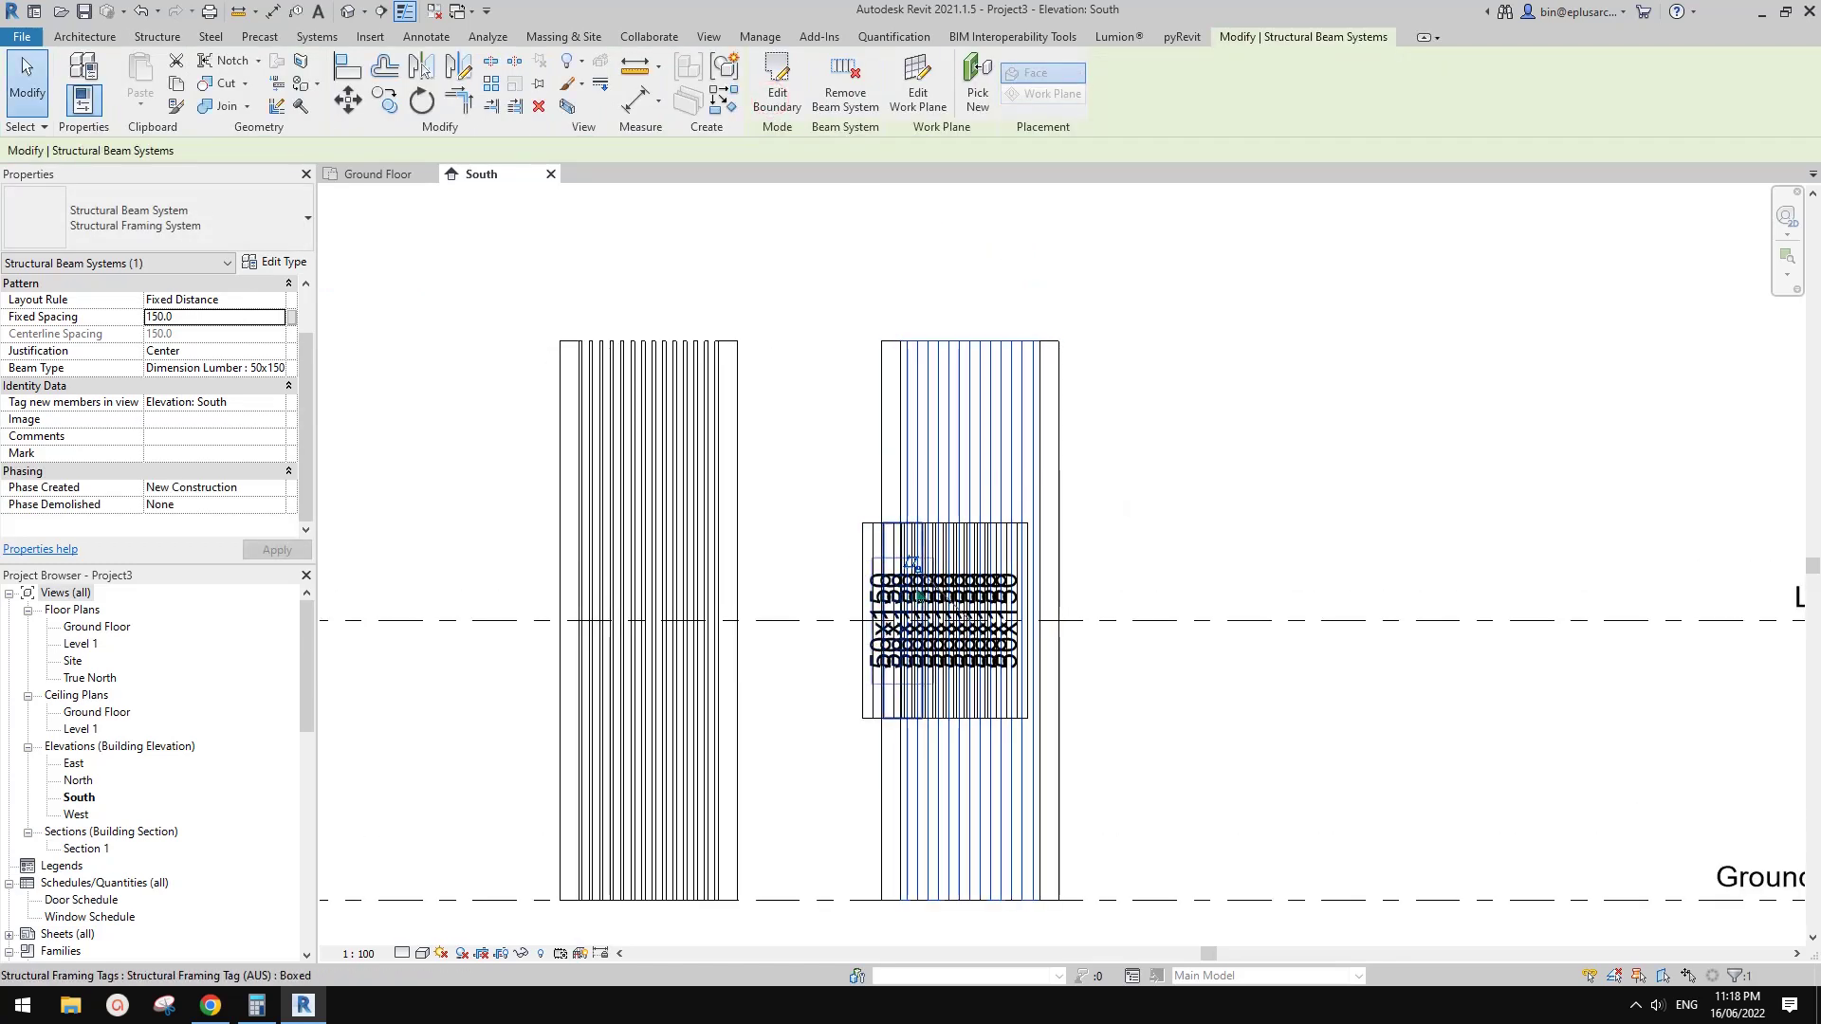
- View the louvres in 3D from the front and examine the beam spacing at both wall ends of the new screen
left_click(348, 12)
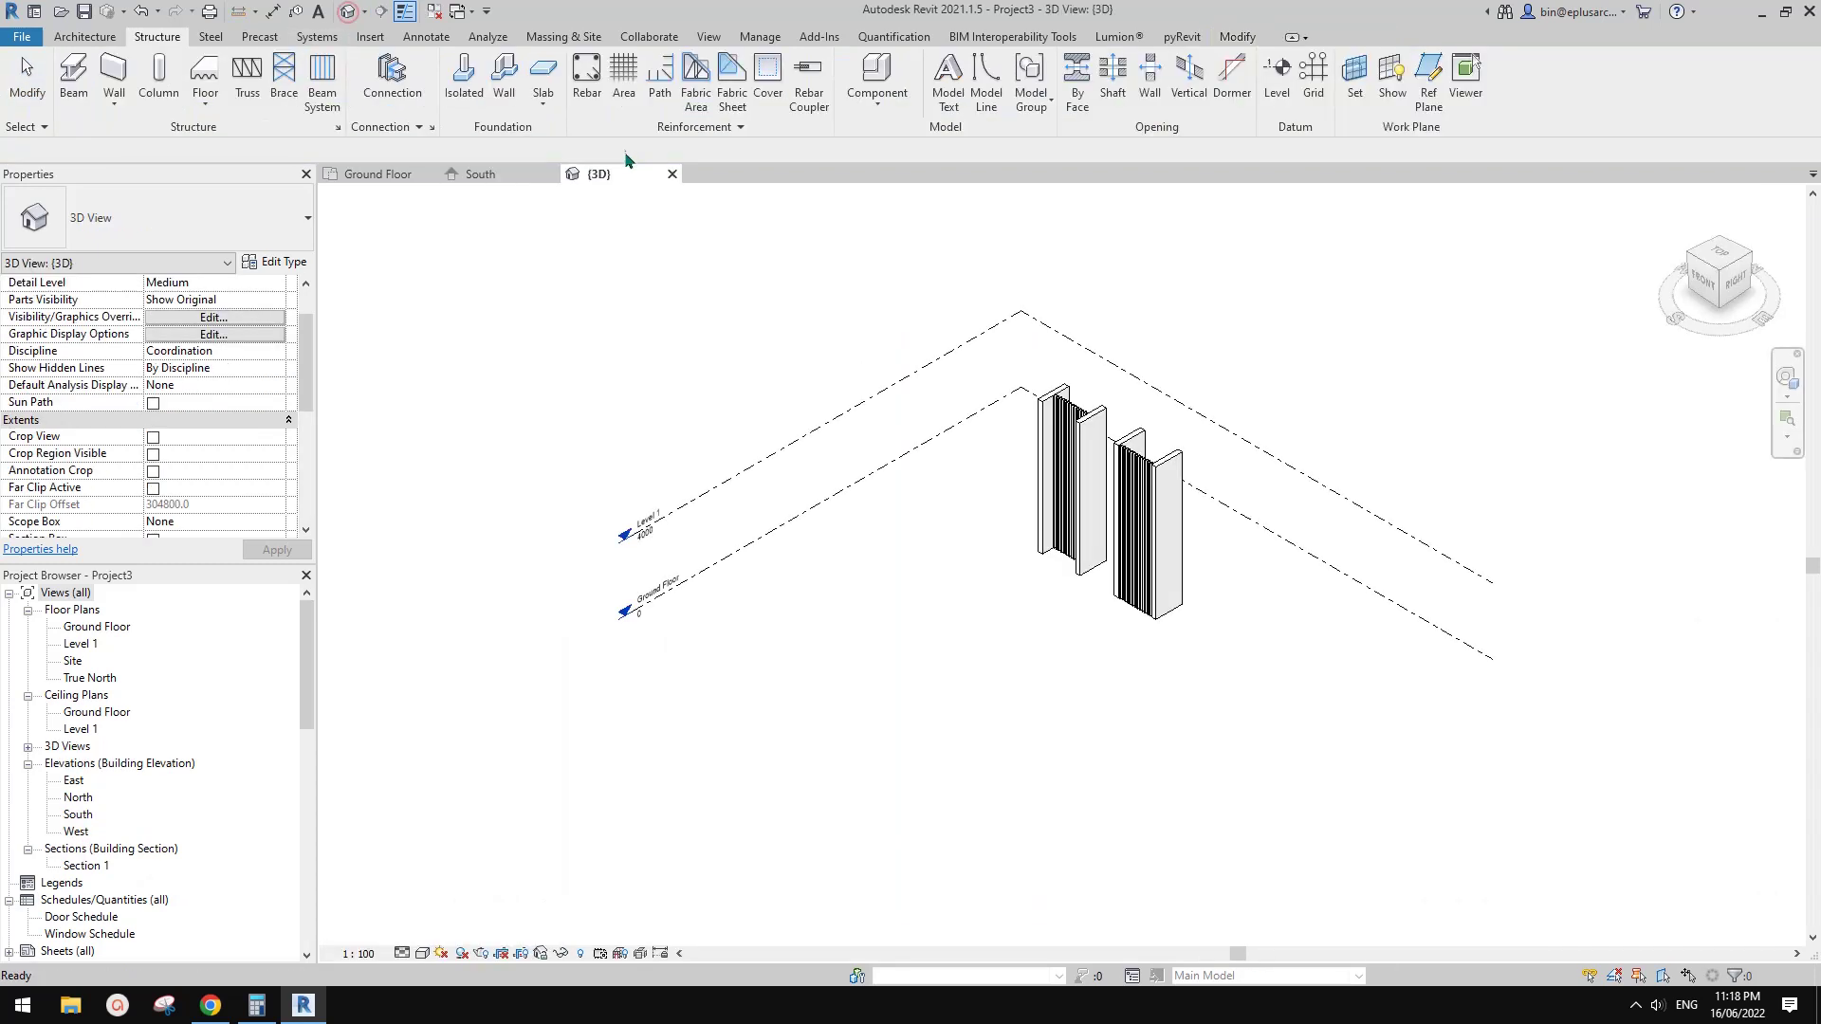
middle_click_drag(1167, 531, 1135, 406, "shift")
scroll(1135, 406, "up", 10)
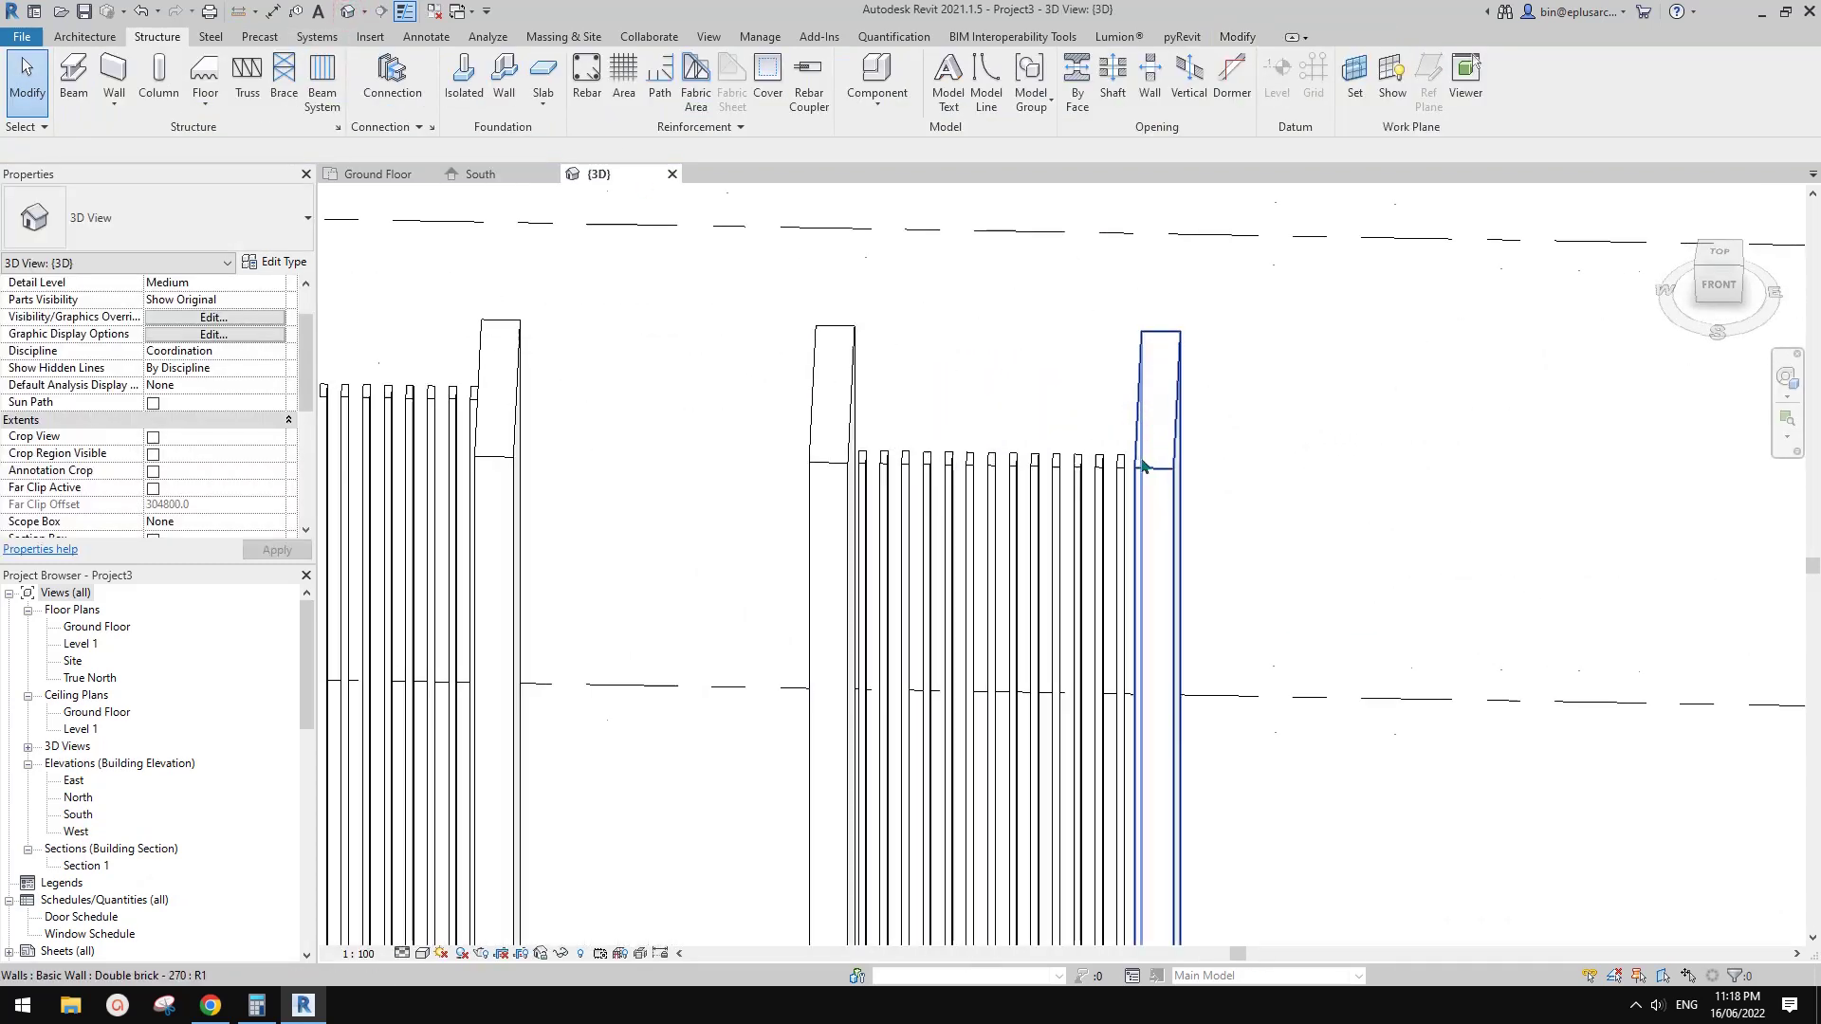
left_click(1115, 469)
middle_click_drag(1116, 469, 826, 374, "shift")
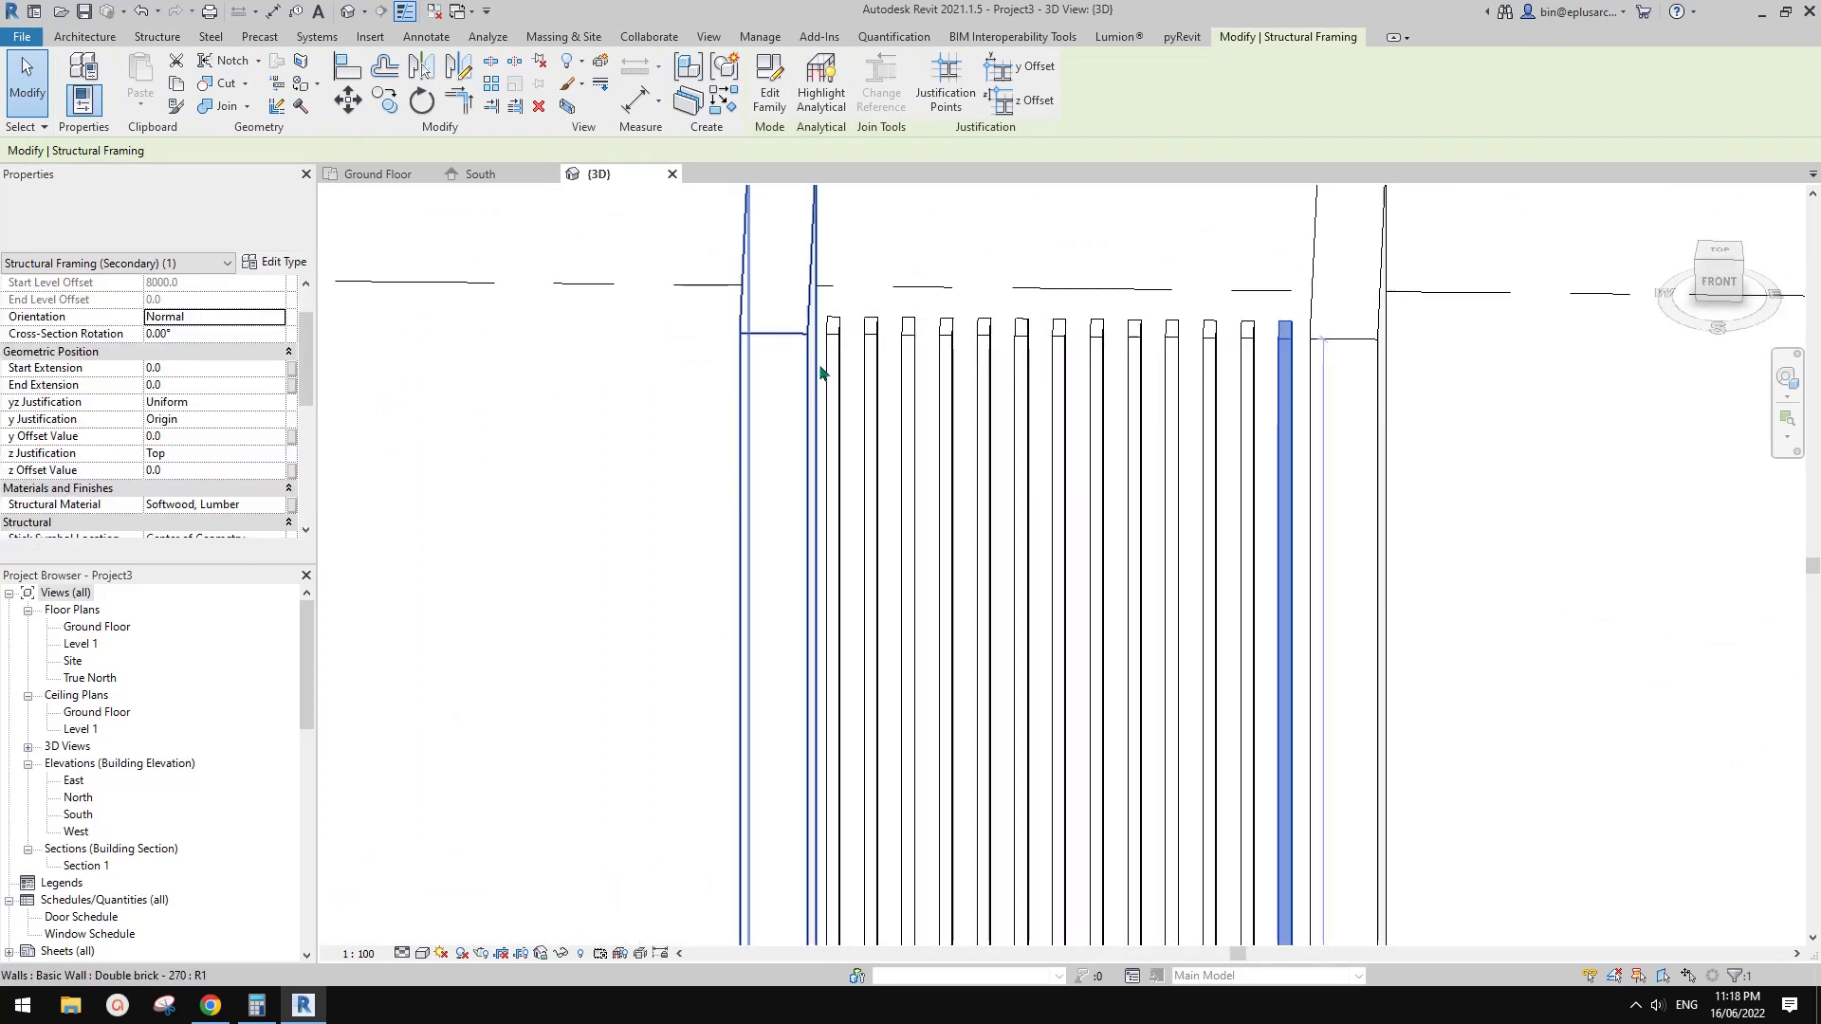
- Select the whole beam system, review its pattern properties and compare its louvres with the curtain wall screen
key("Escape")
key("Tab")
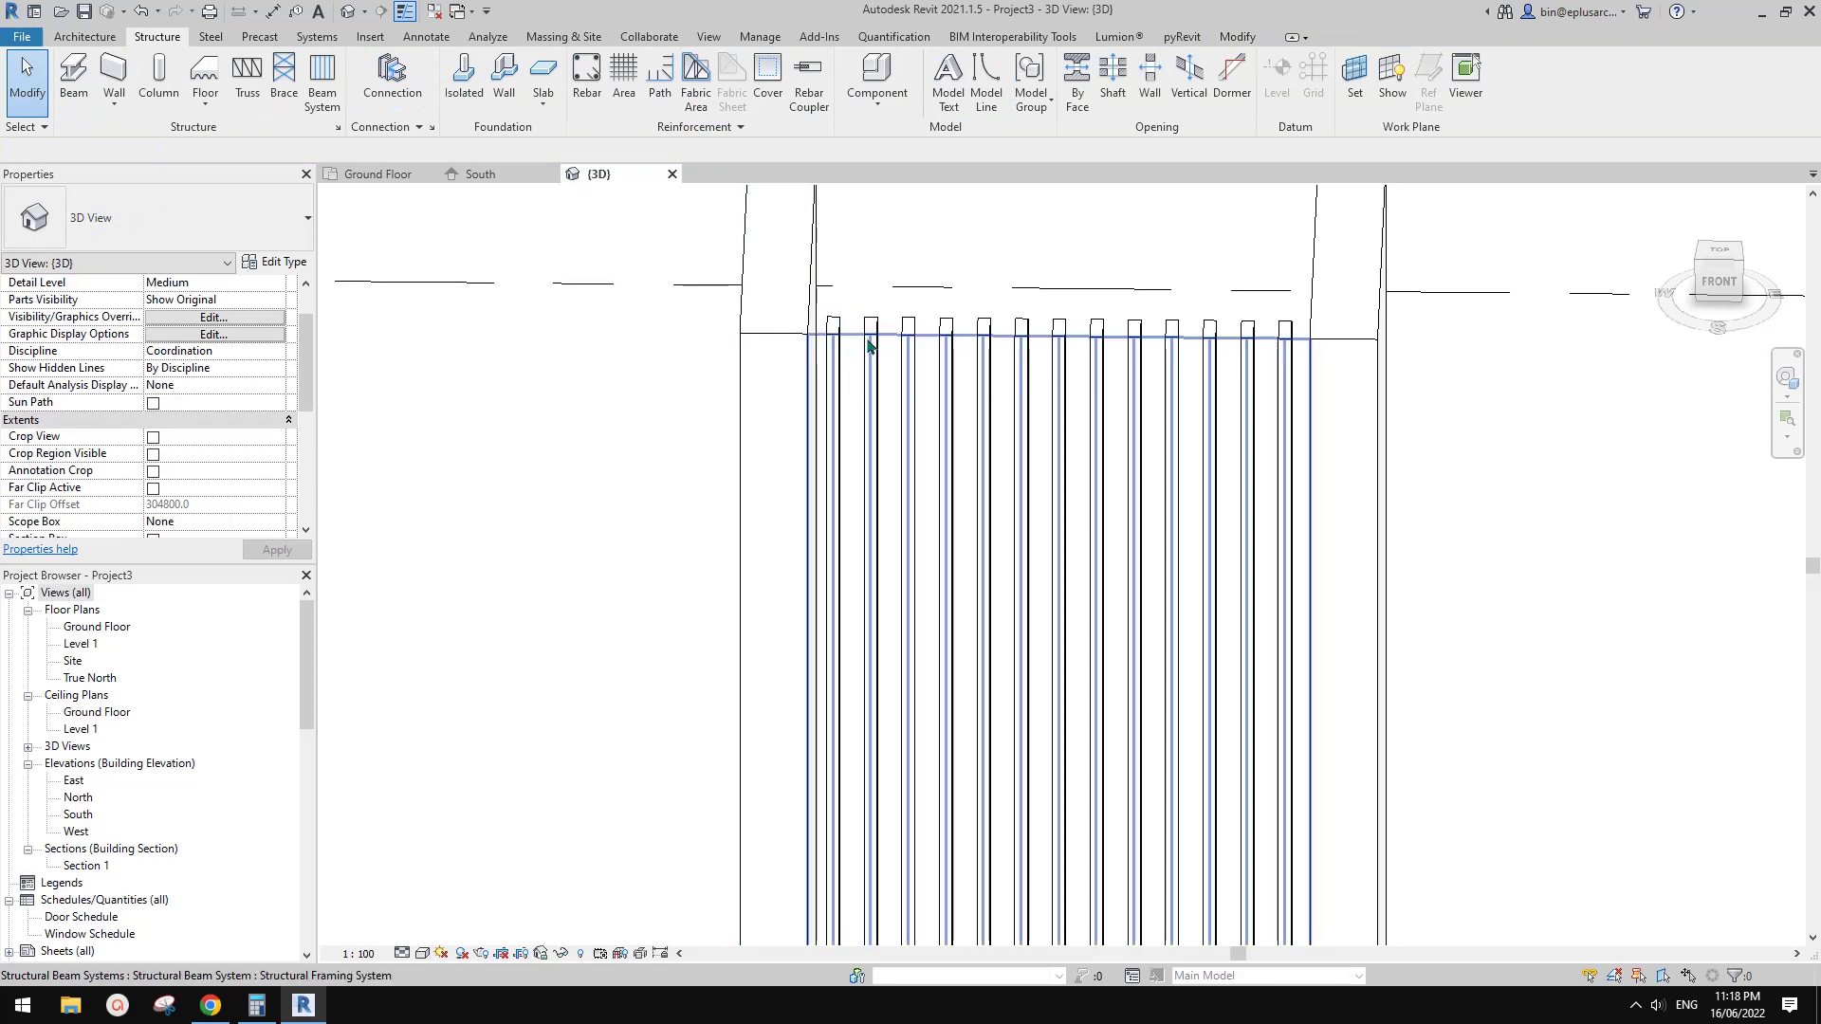
left_click(909, 365)
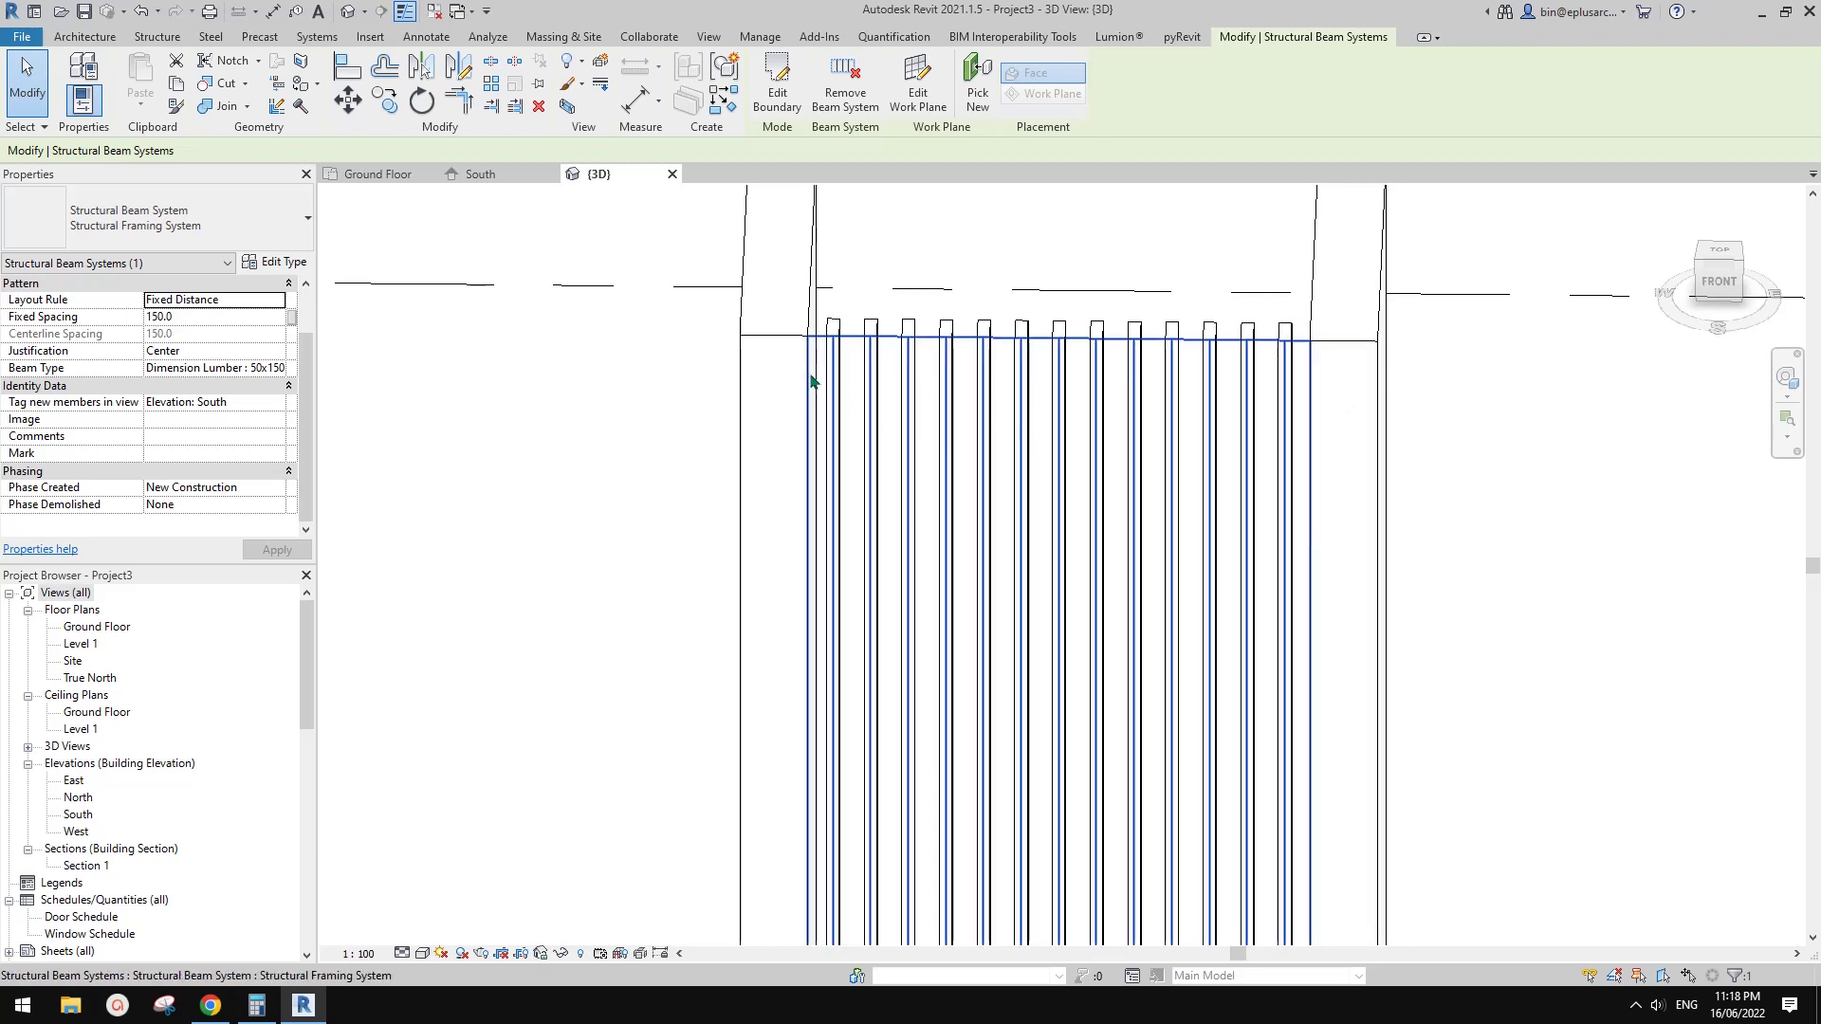
scroll(1319, 424, "down", 1)
middle_click_drag(1279, 472, 1334, 414)
scroll(1141, 439, "down", 1)
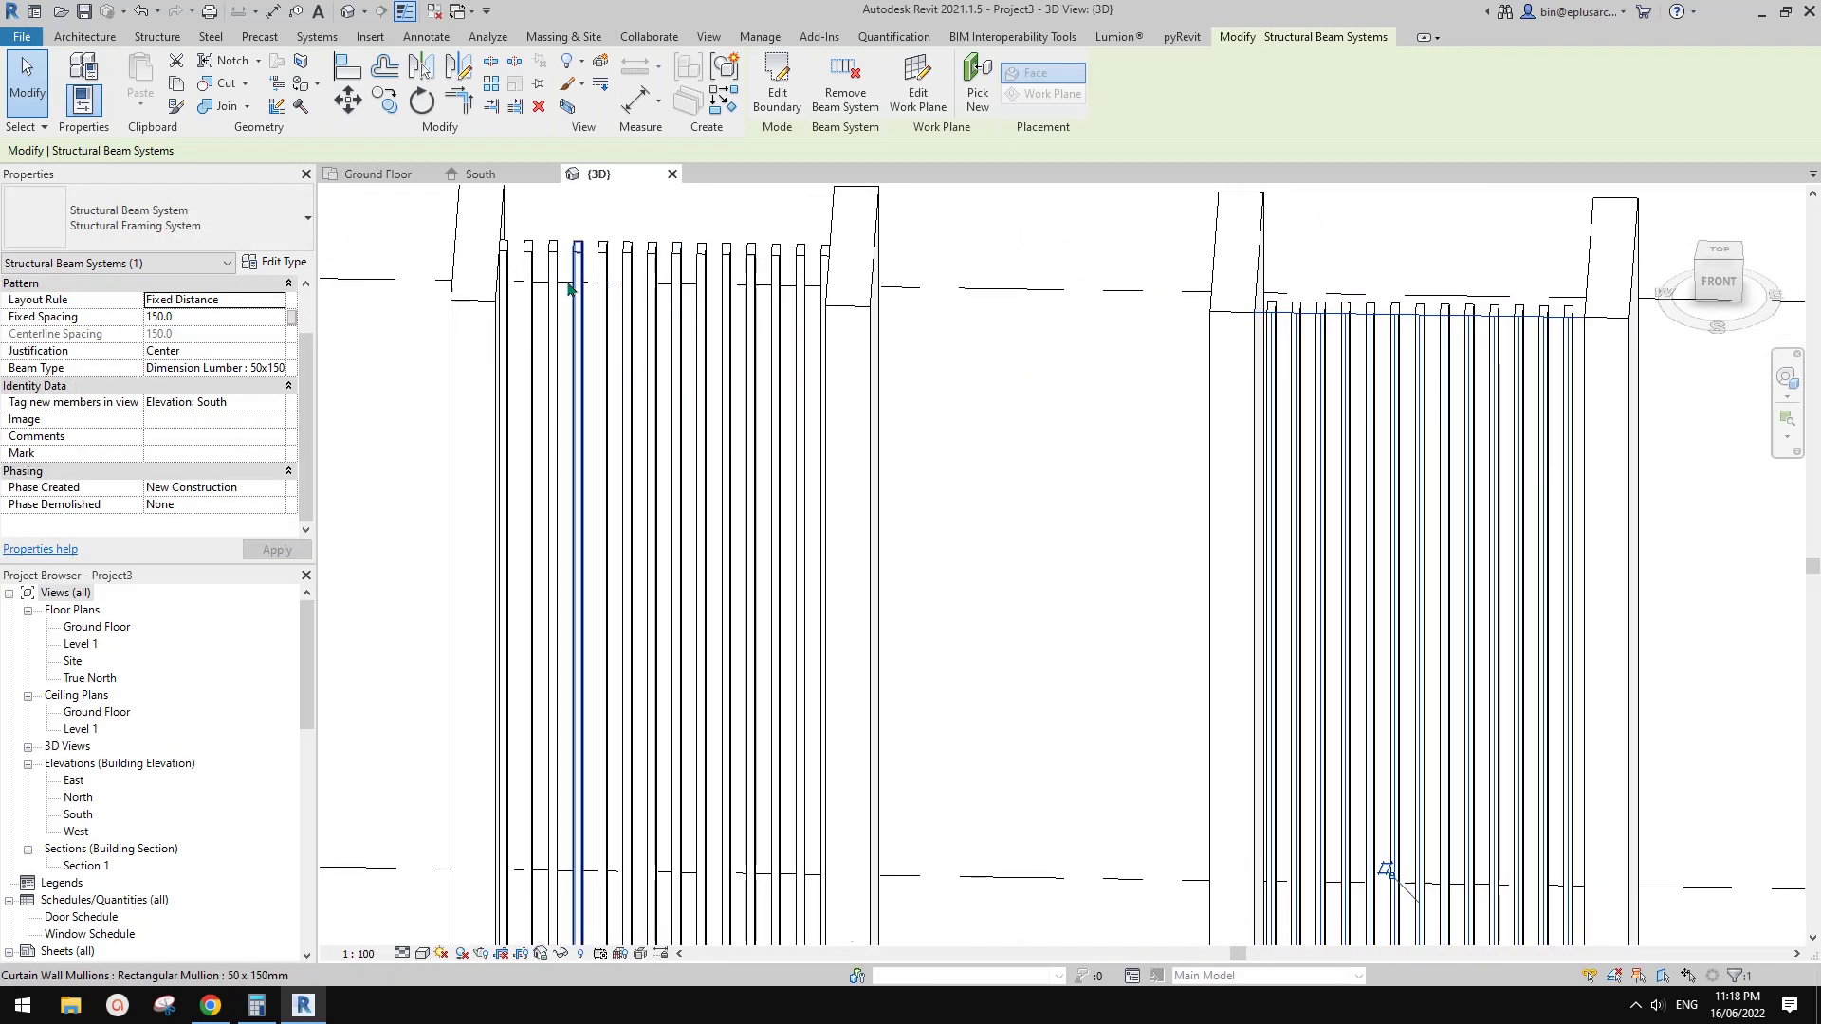
- Set the beam system's layout justification to Beginning and check the beam spacing next to the right wall
middle_click_drag(1050, 339, 1008, 339)
mouse_move(1280, 345)
middle_mouse_down()
mouse_move(1230, 343)
mouse_move(1281, 342)
middle_mouse_up()
scroll(1212, 334, "up", 1)
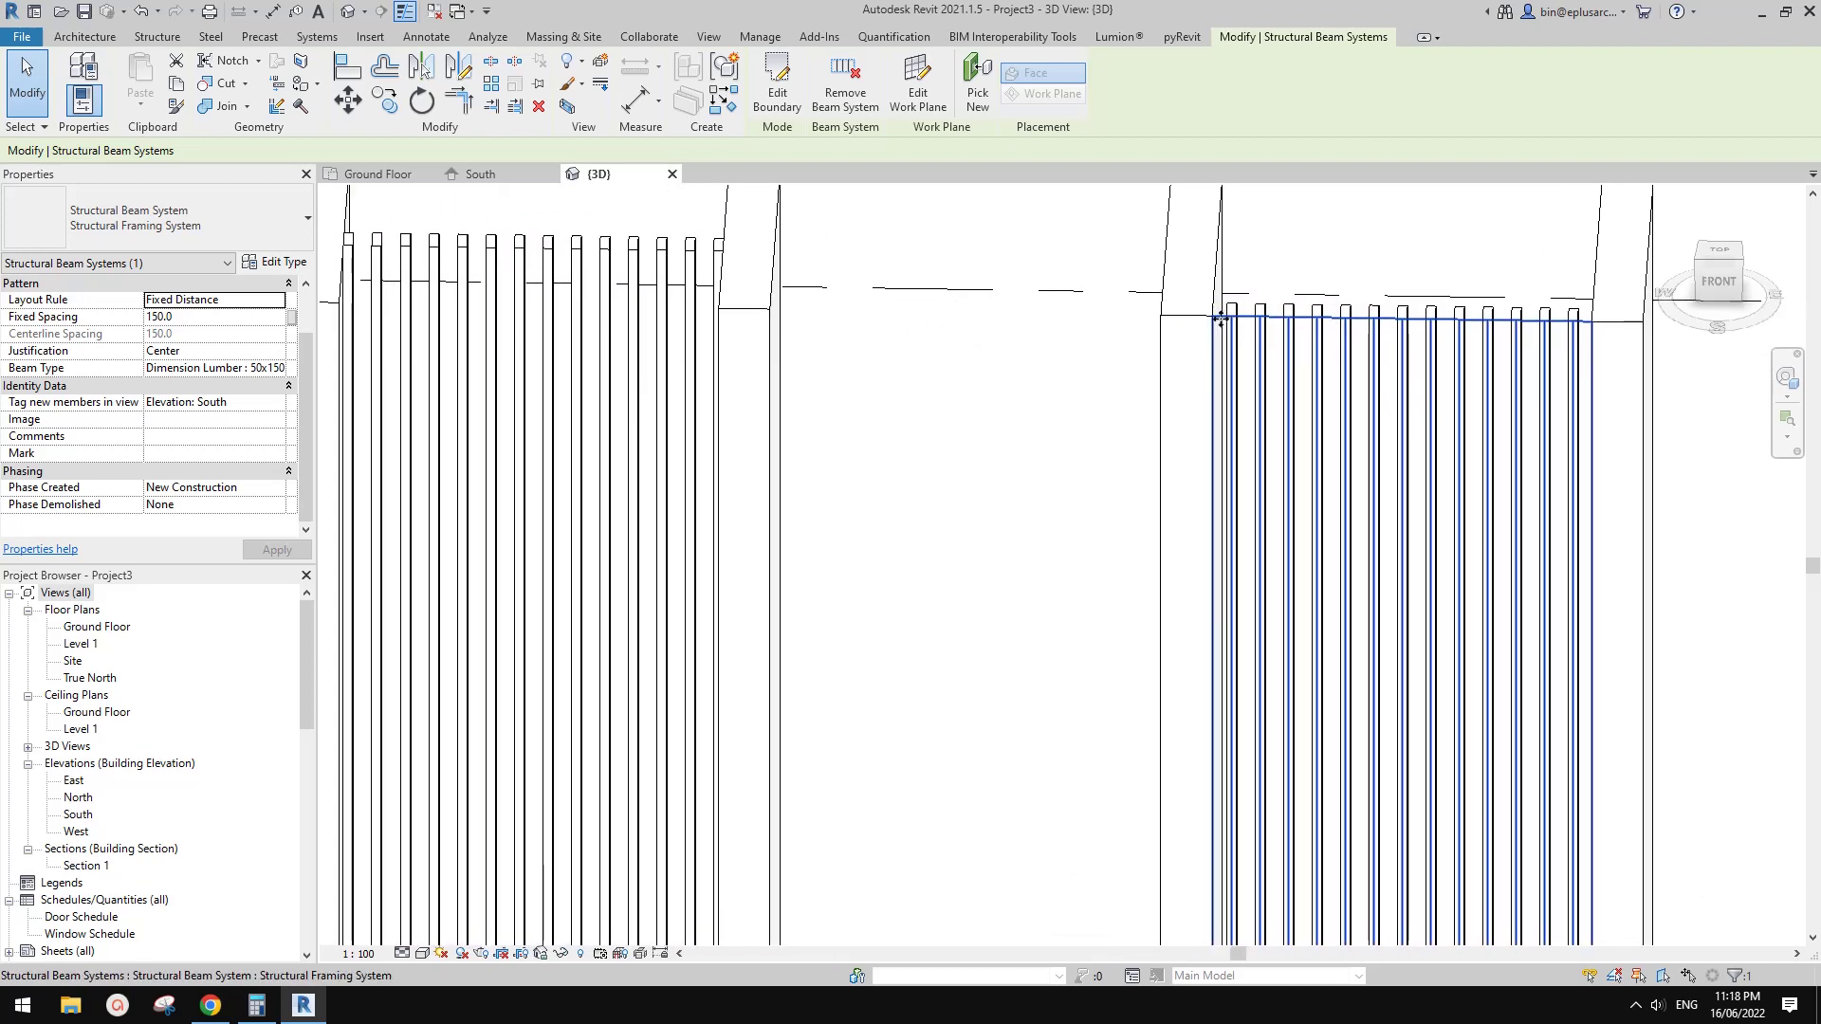
middle_click_drag(1555, 372, 1247, 371)
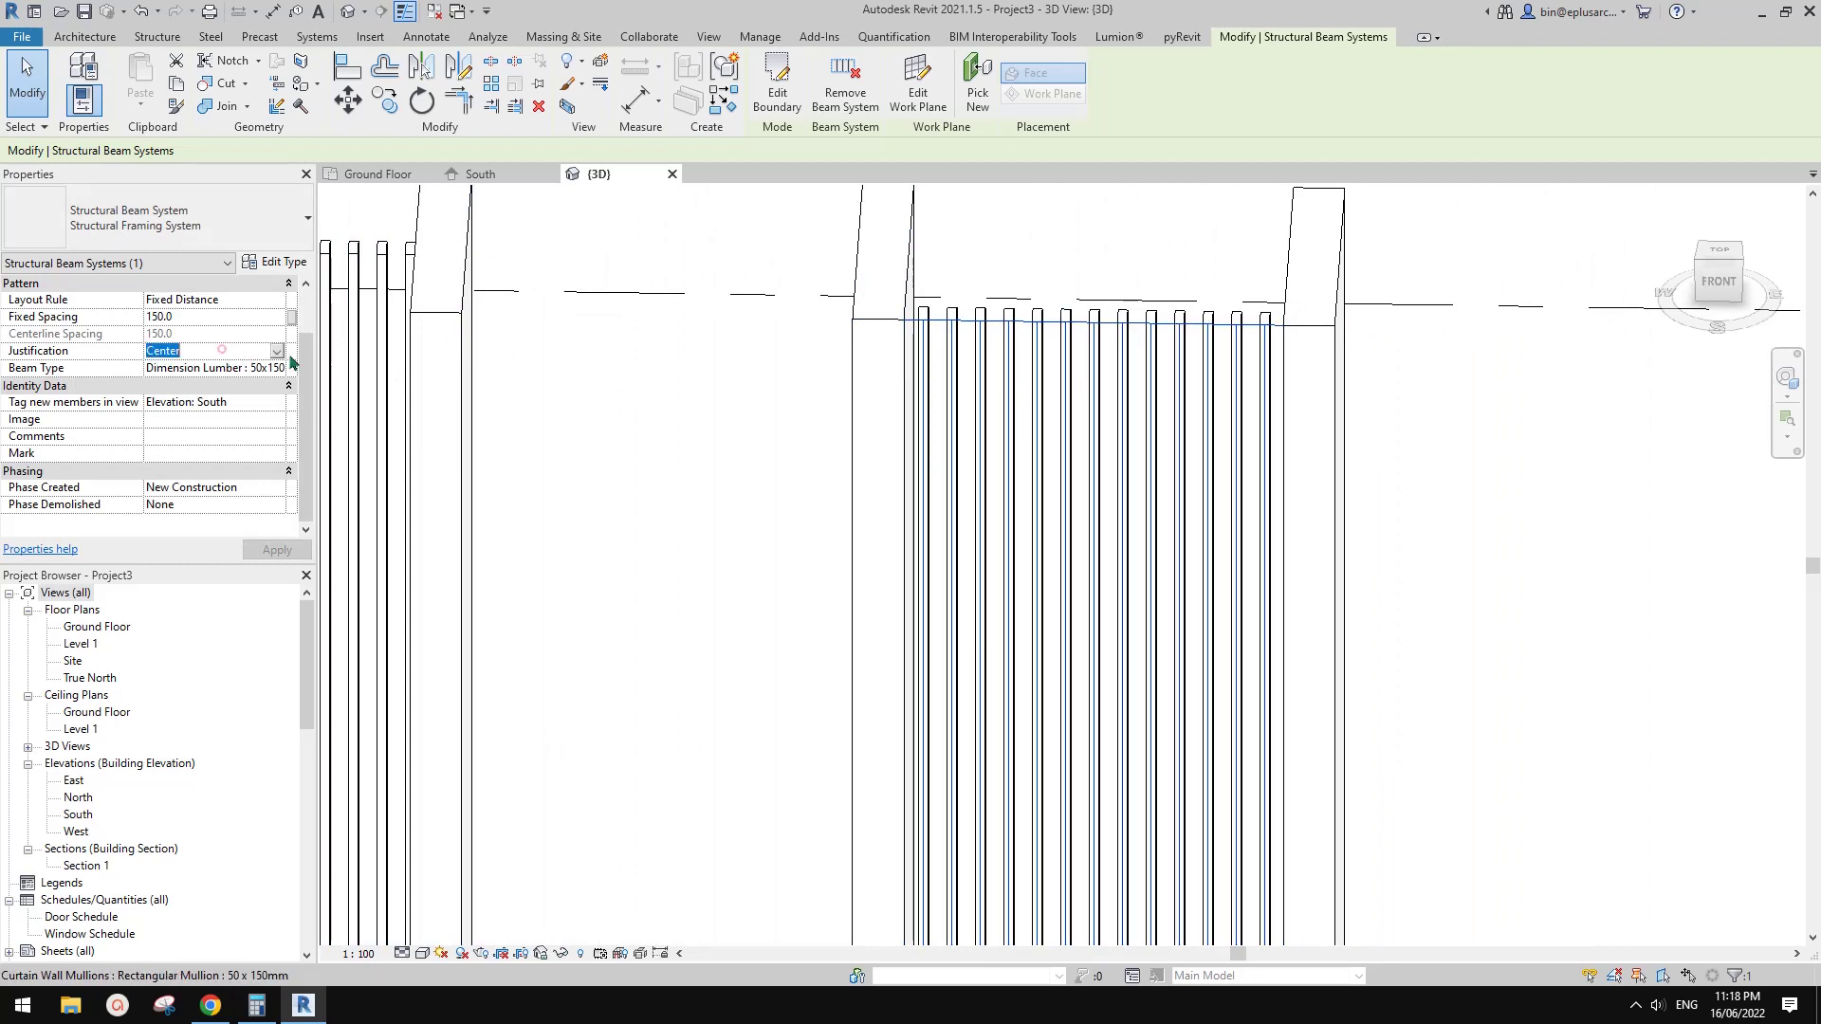
left_click(221, 350)
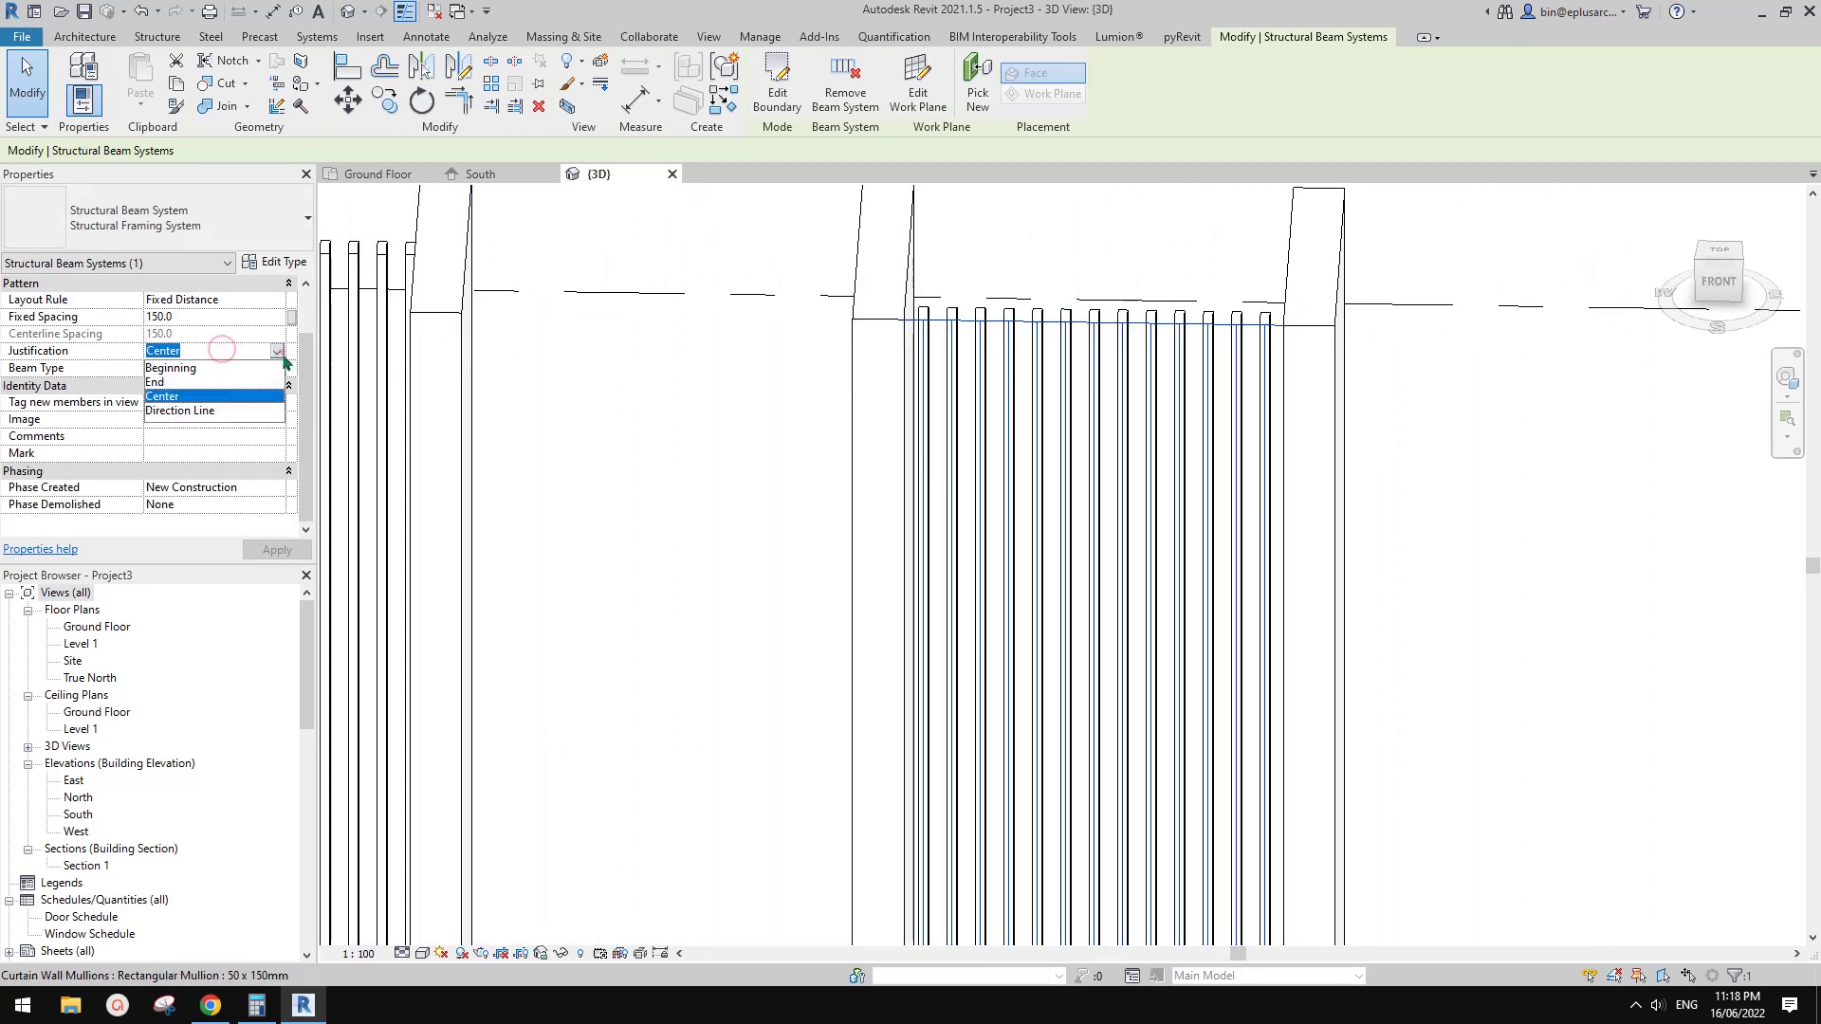
left_click(171, 369)
middle_click_drag(1240, 381, 1312, 396)
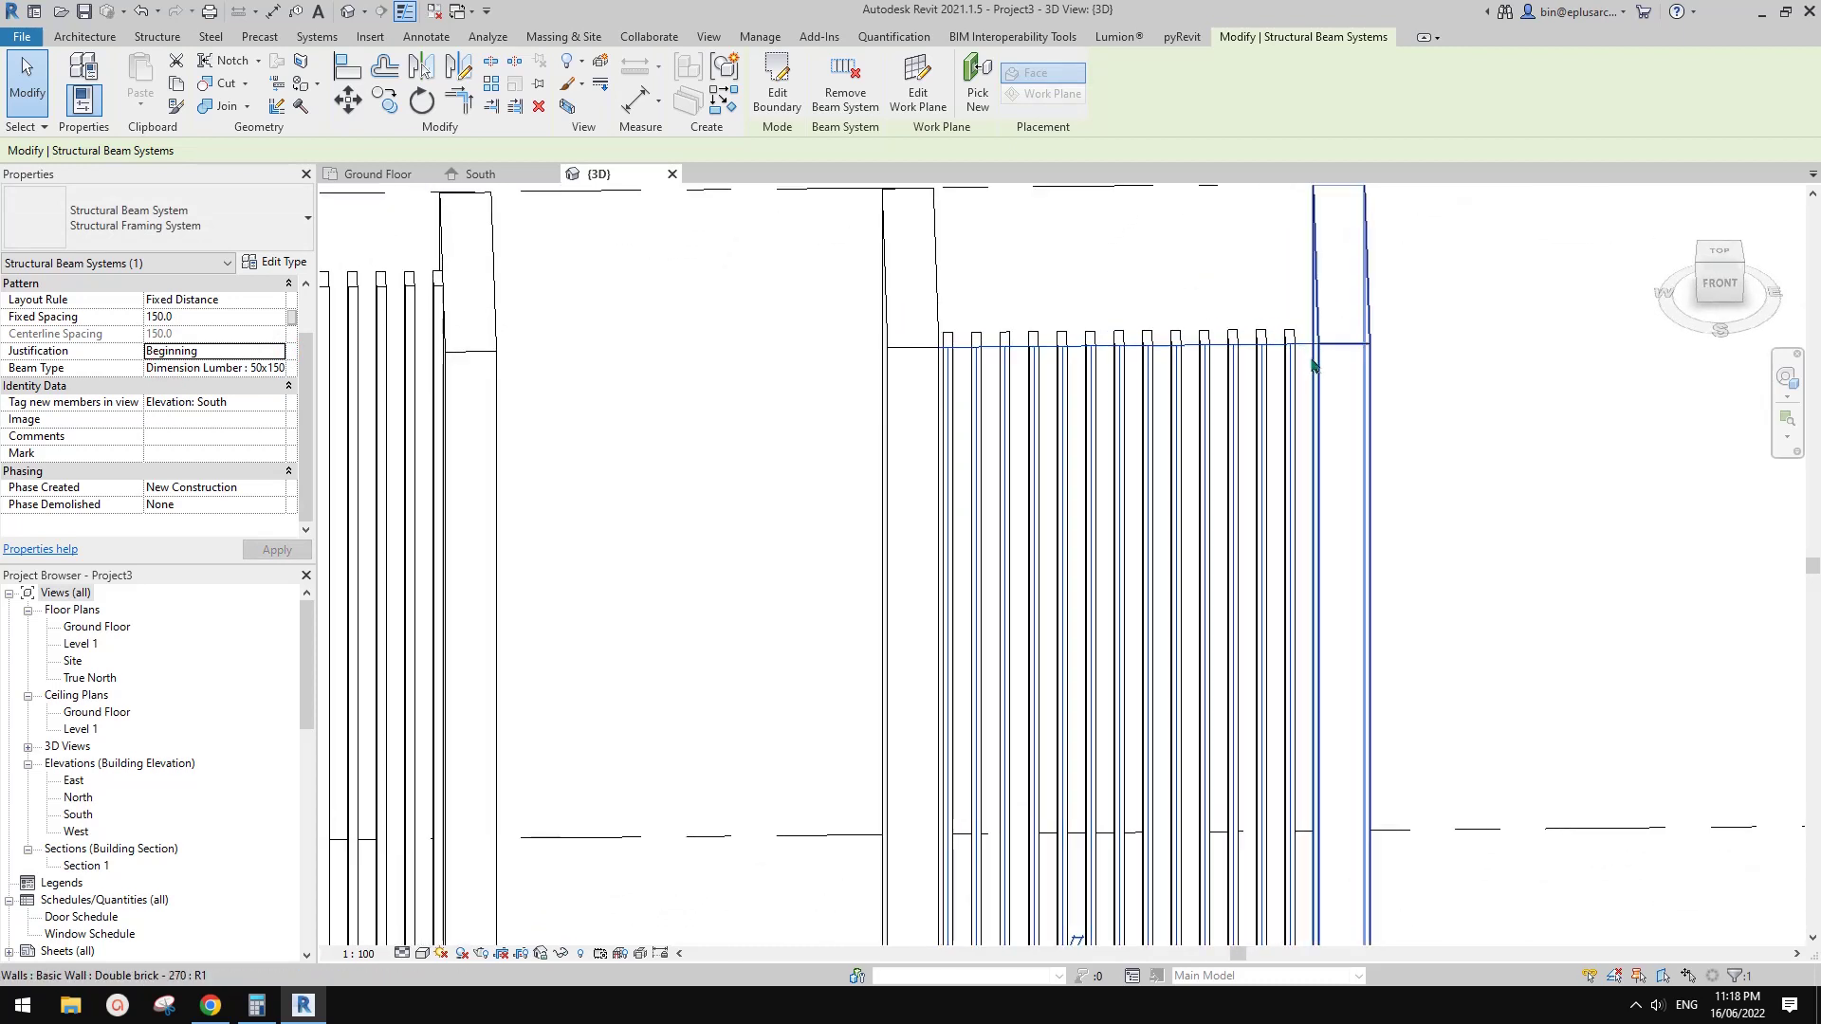
scroll(1310, 372, "up", 4)
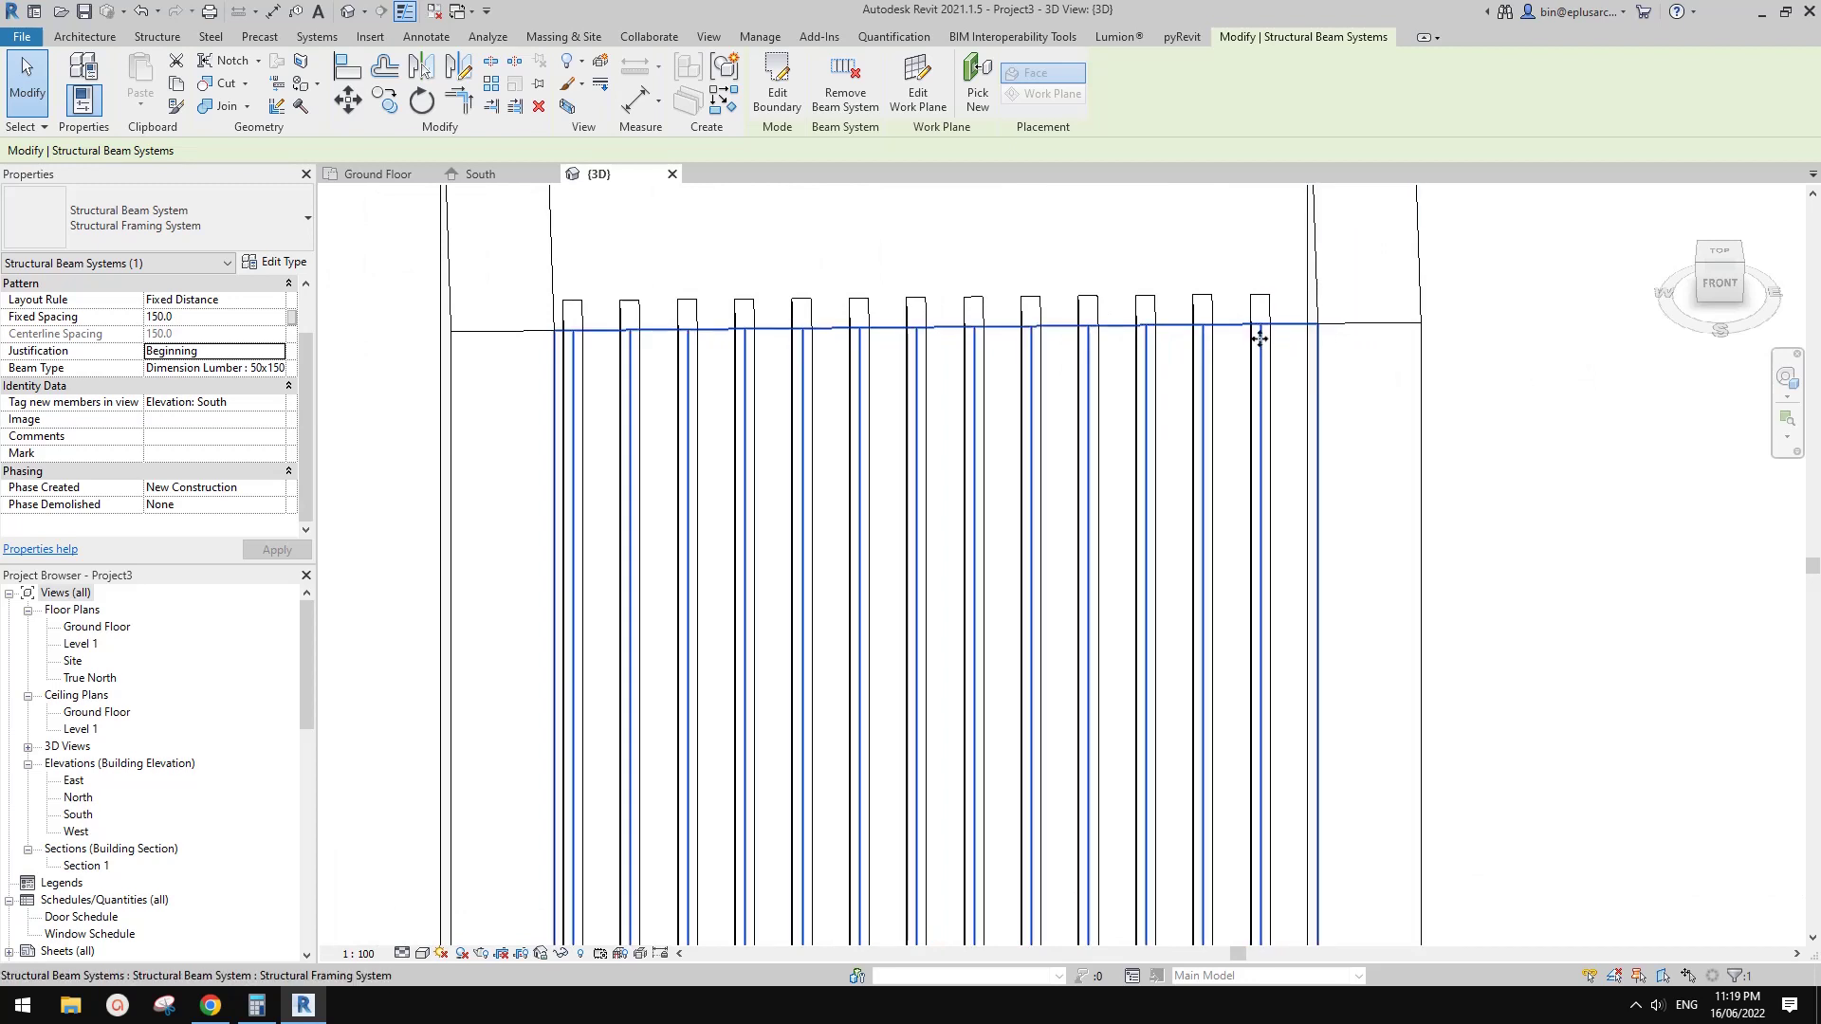
scroll(1260, 342, "down", 1)
middle_click_drag(1246, 380, 1357, 350)
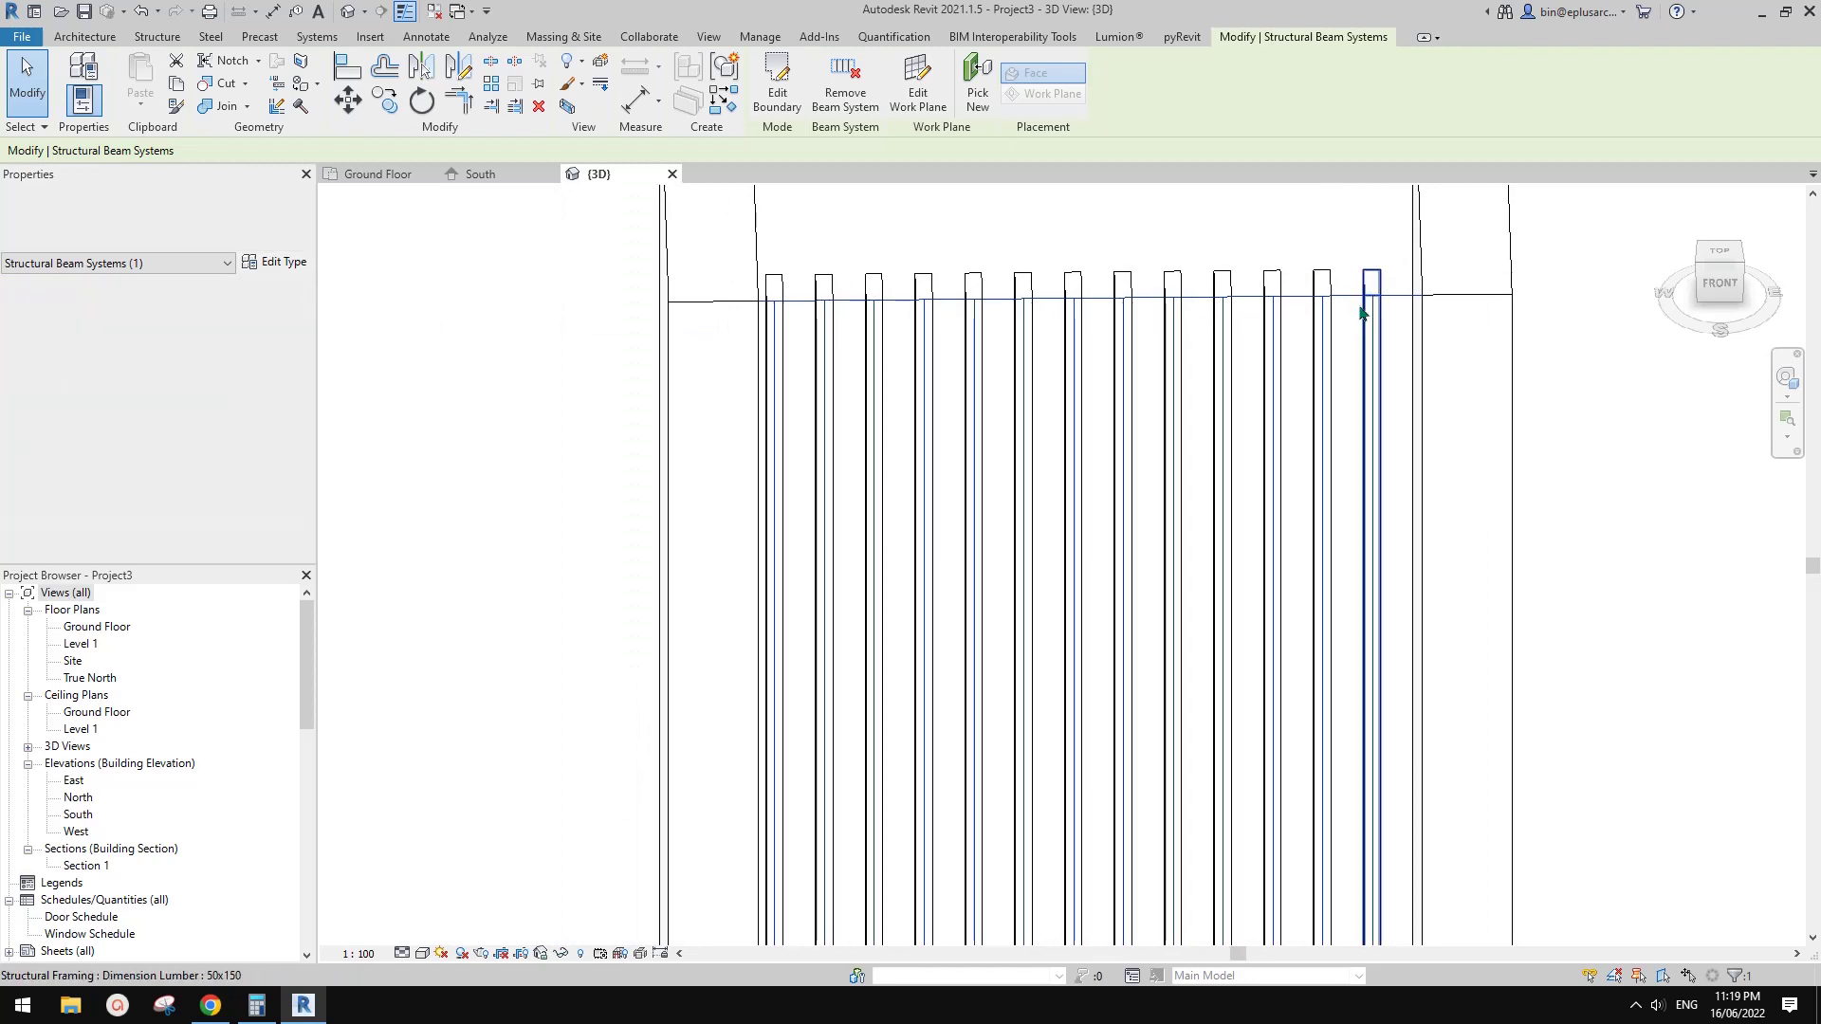
scroll(1158, 356, "down", 1)
middle_click_drag(1159, 363, 1093, 370)
key("Escape")
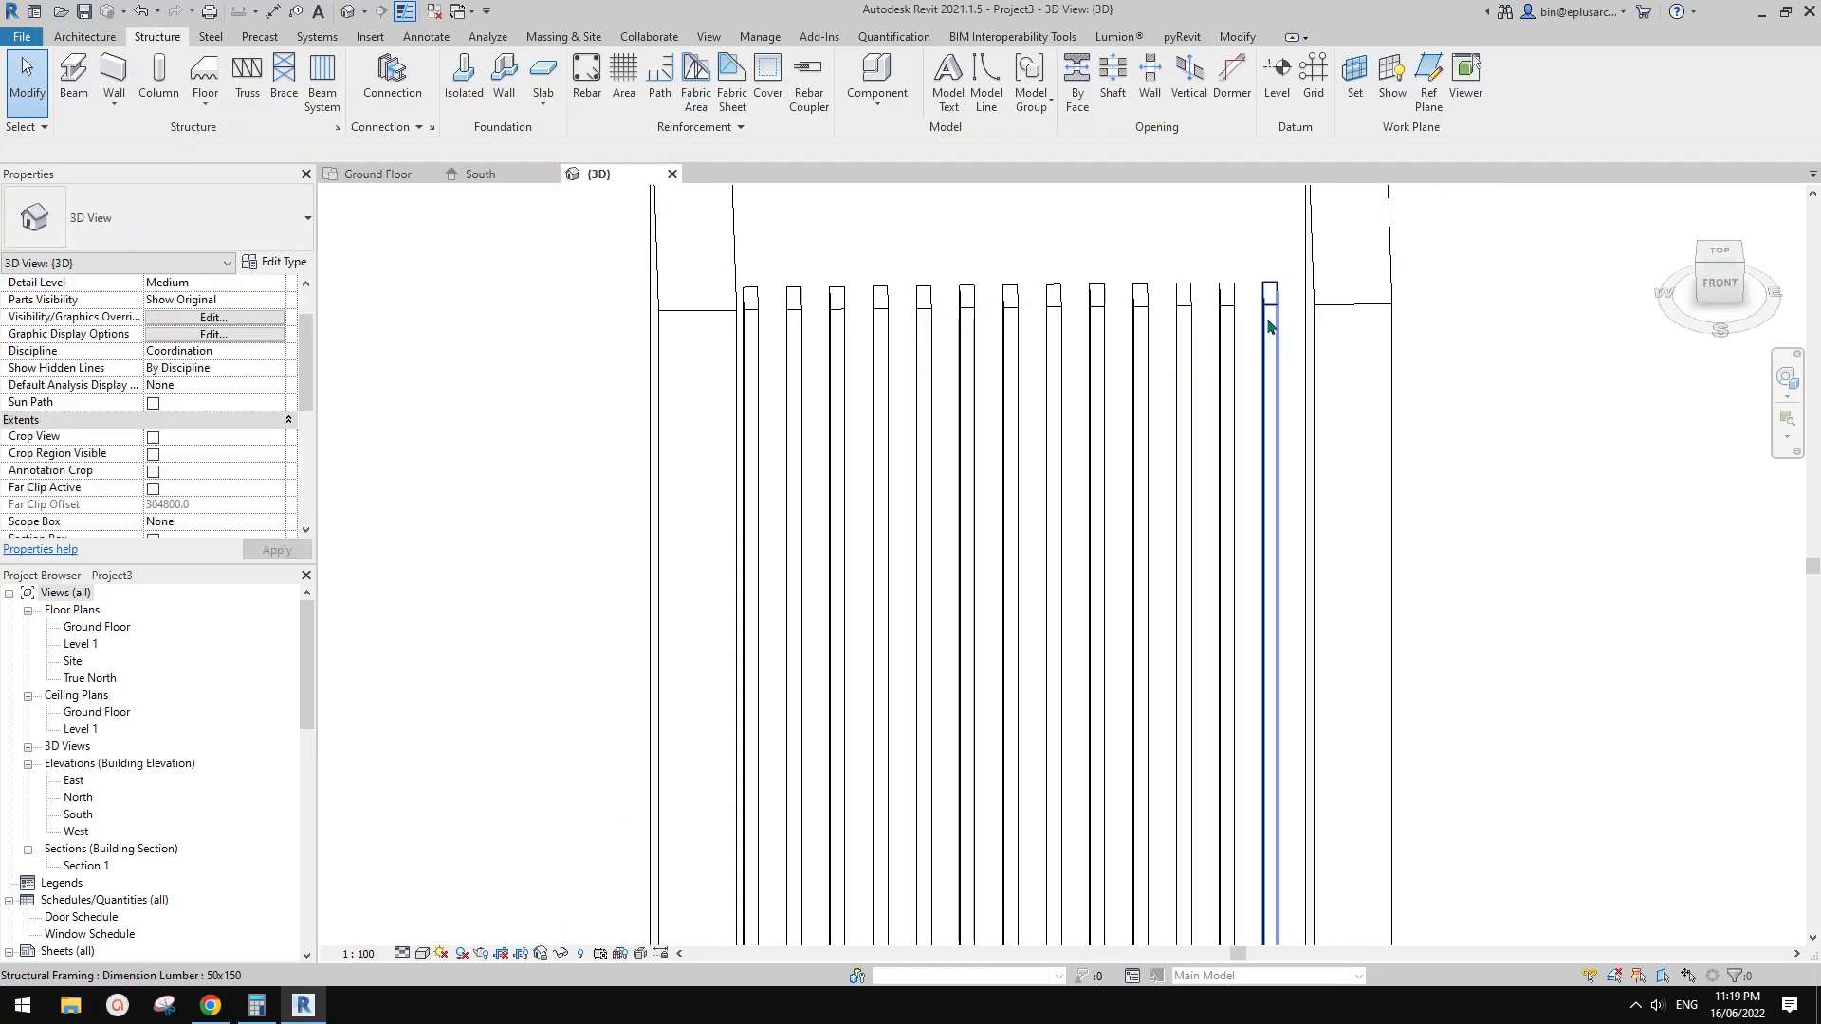
- Move the whole beam system 25 mm towards the left wall
left_click(1296, 313)
middle_click_drag(1130, 562, 1098, 557)
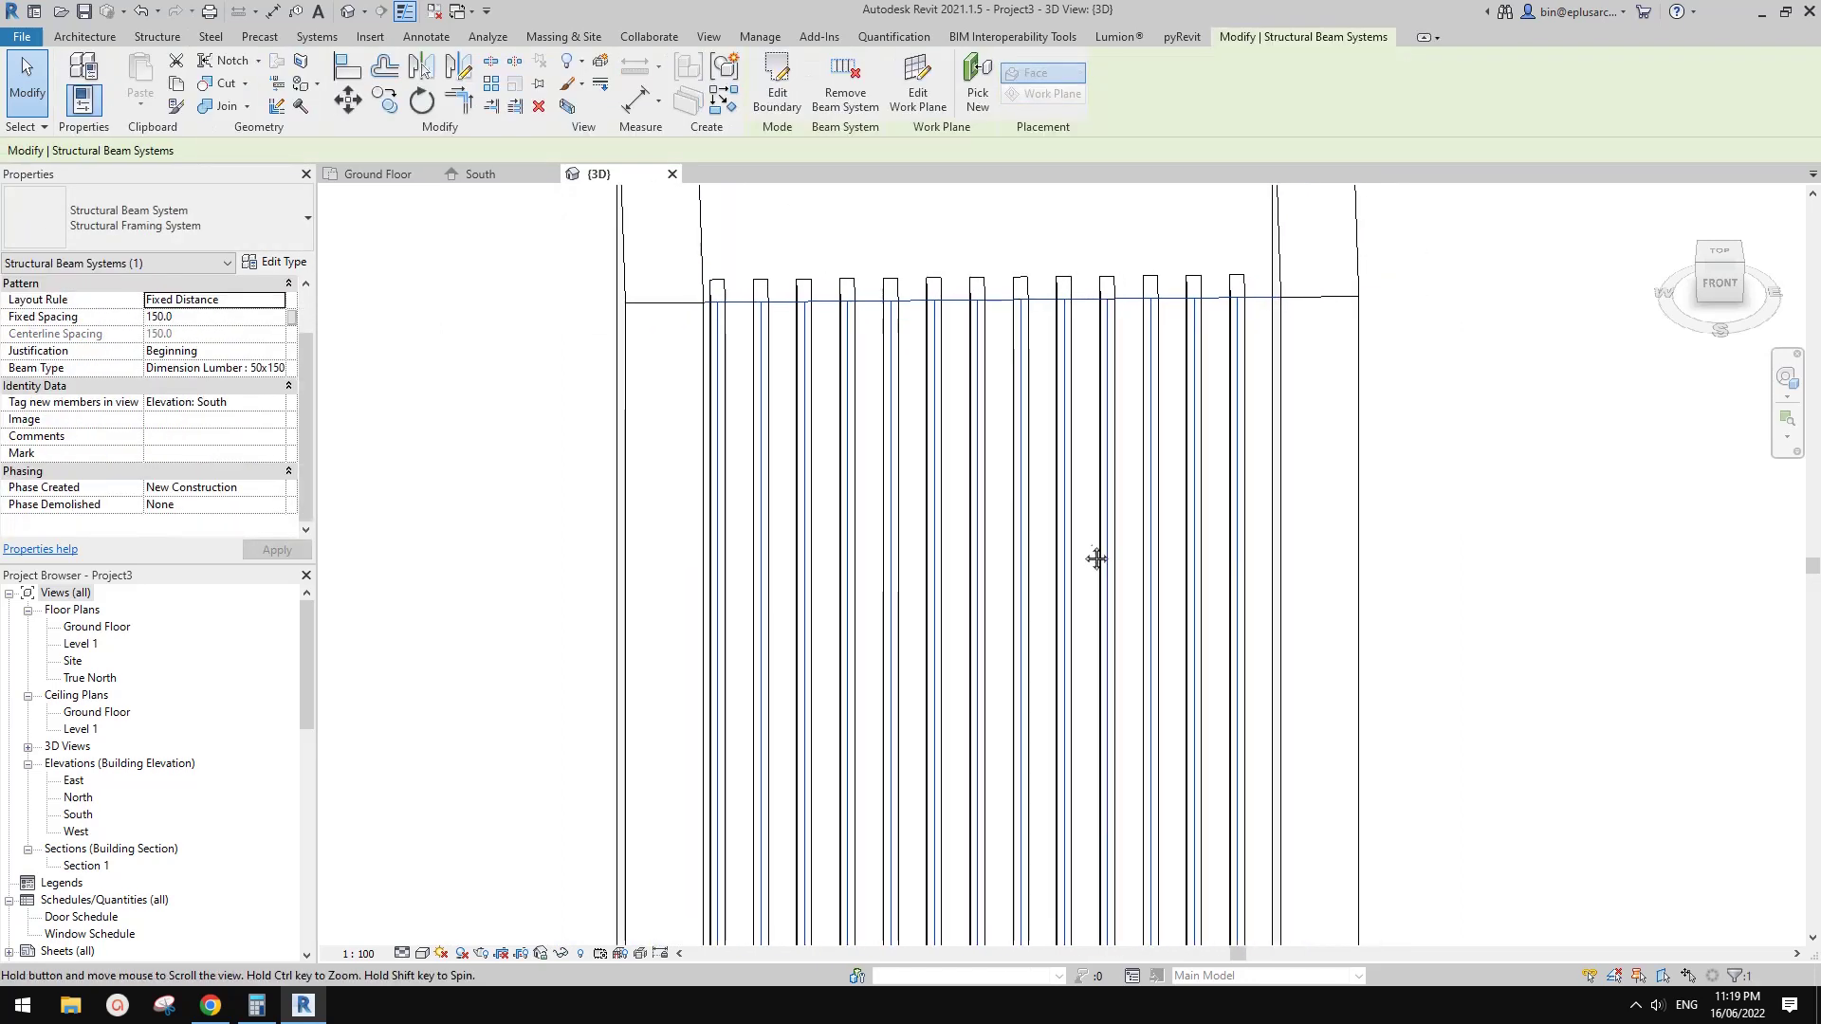
key("m")
key("v")
left_click(1194, 231)
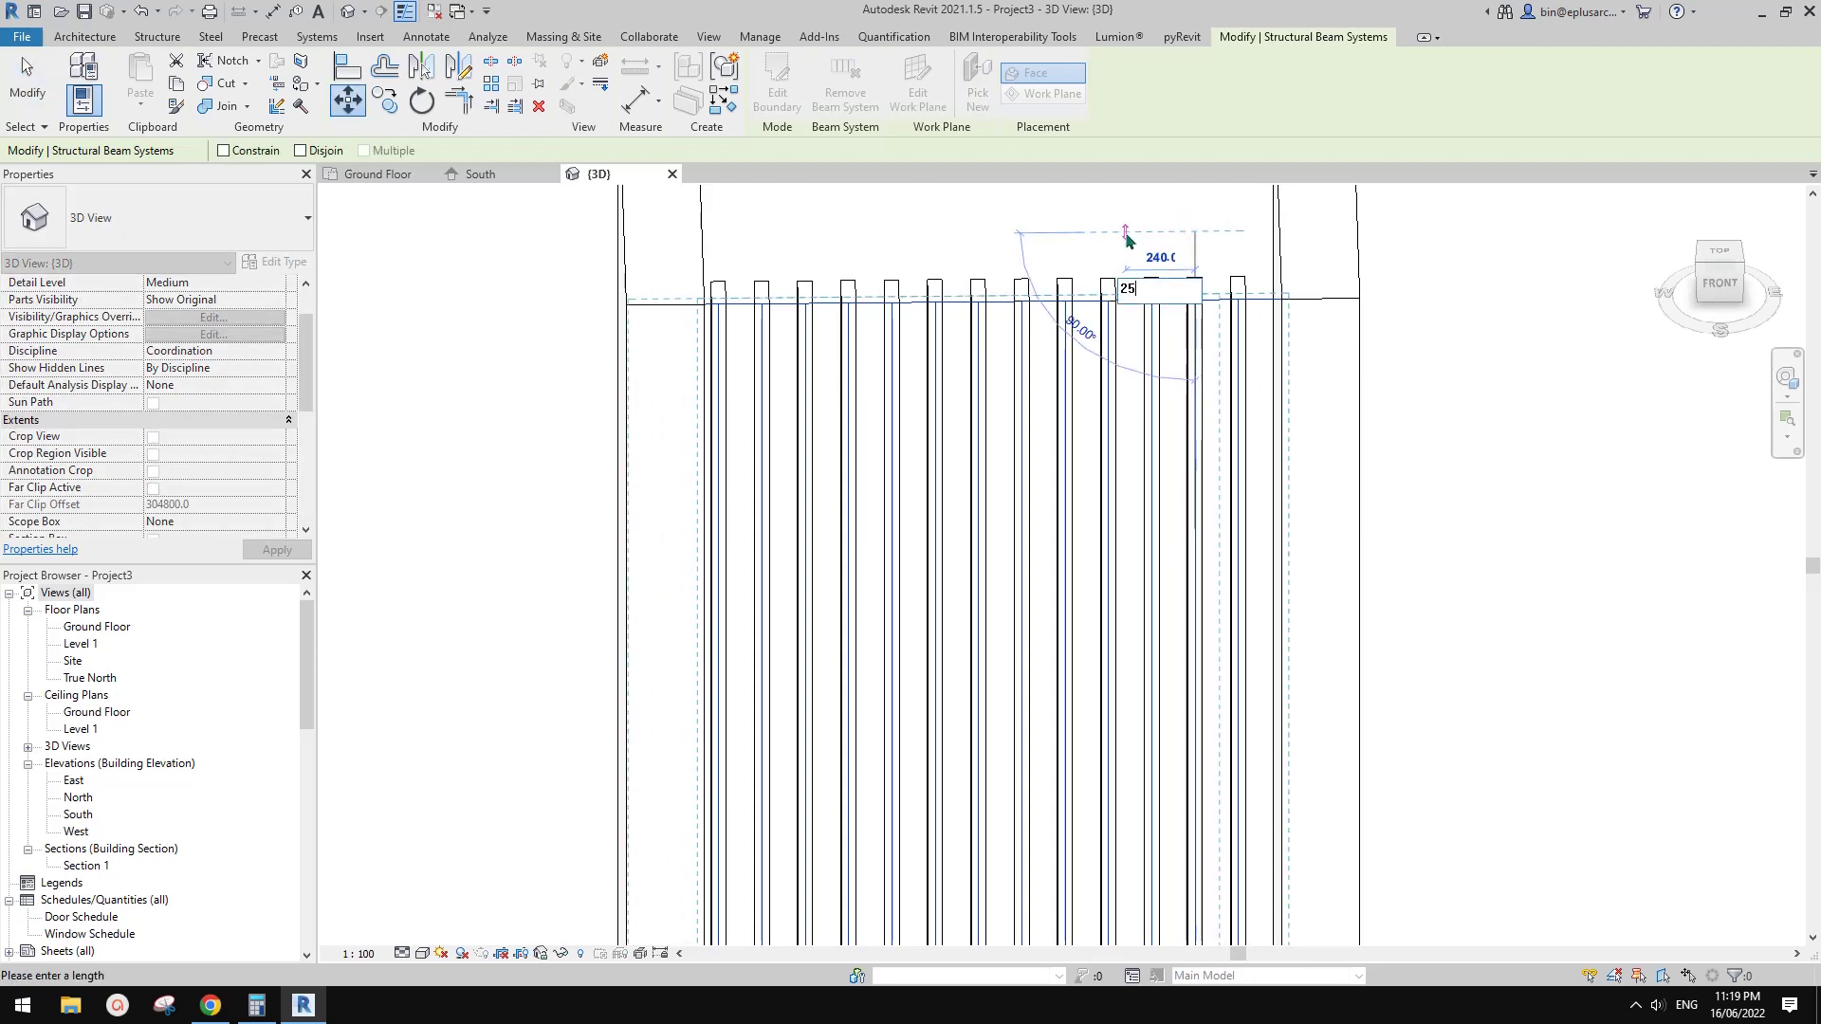
key("Return")
- Copy the rightmost beam one spacing to the right, so that it sits against the right wall
middle_click_drag(803, 464, 754, 454, "shift")
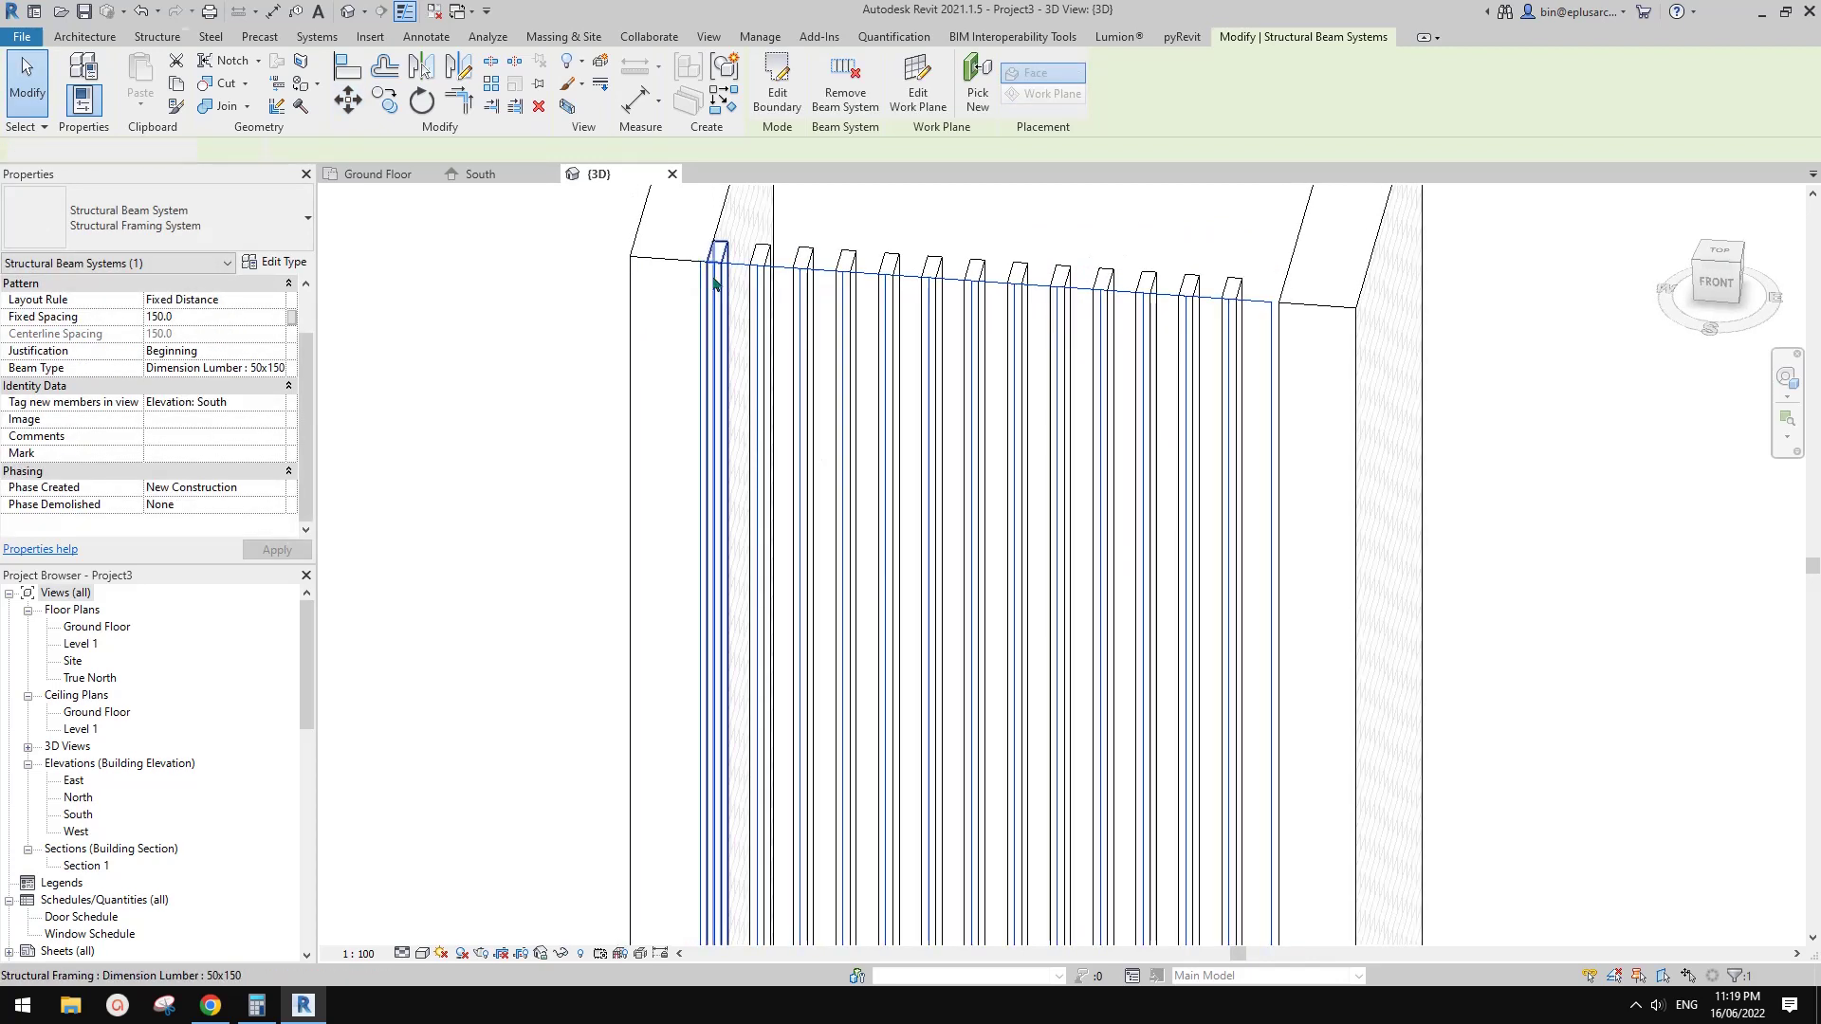
key("Escape")
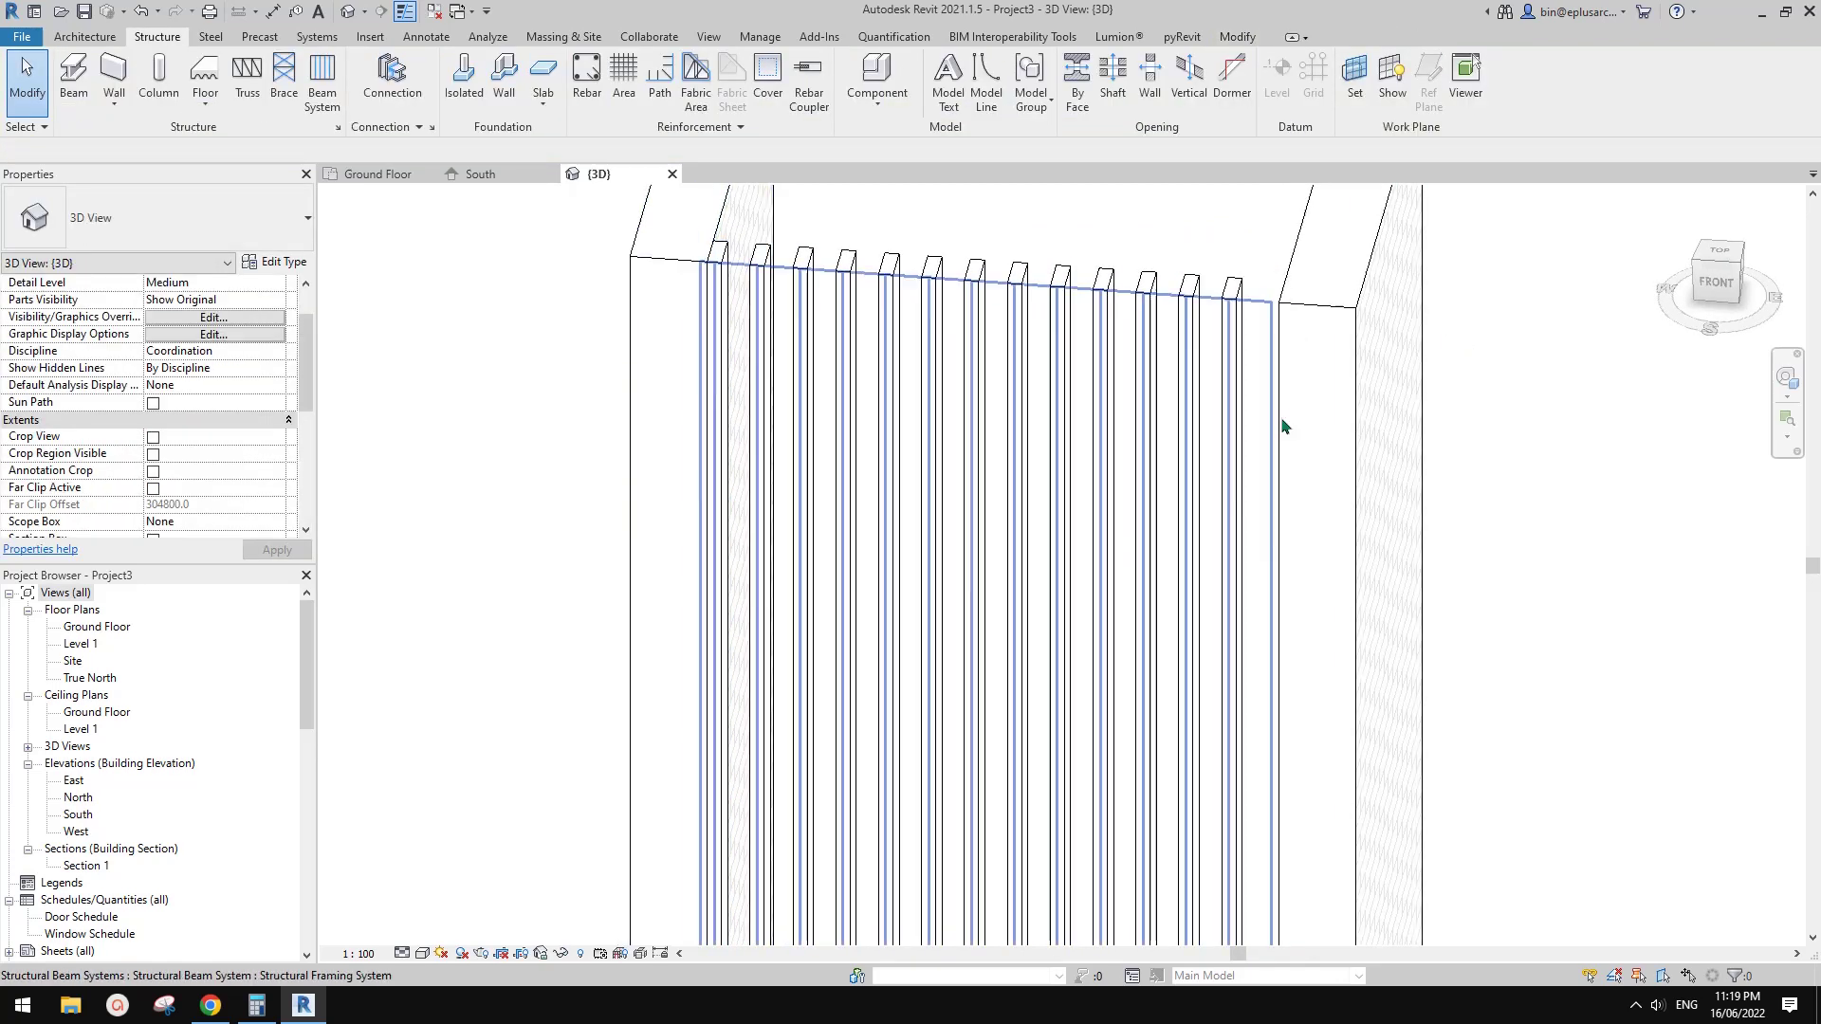
middle_click_drag(1281, 418, 1284, 341, "shift")
left_click(1233, 309)
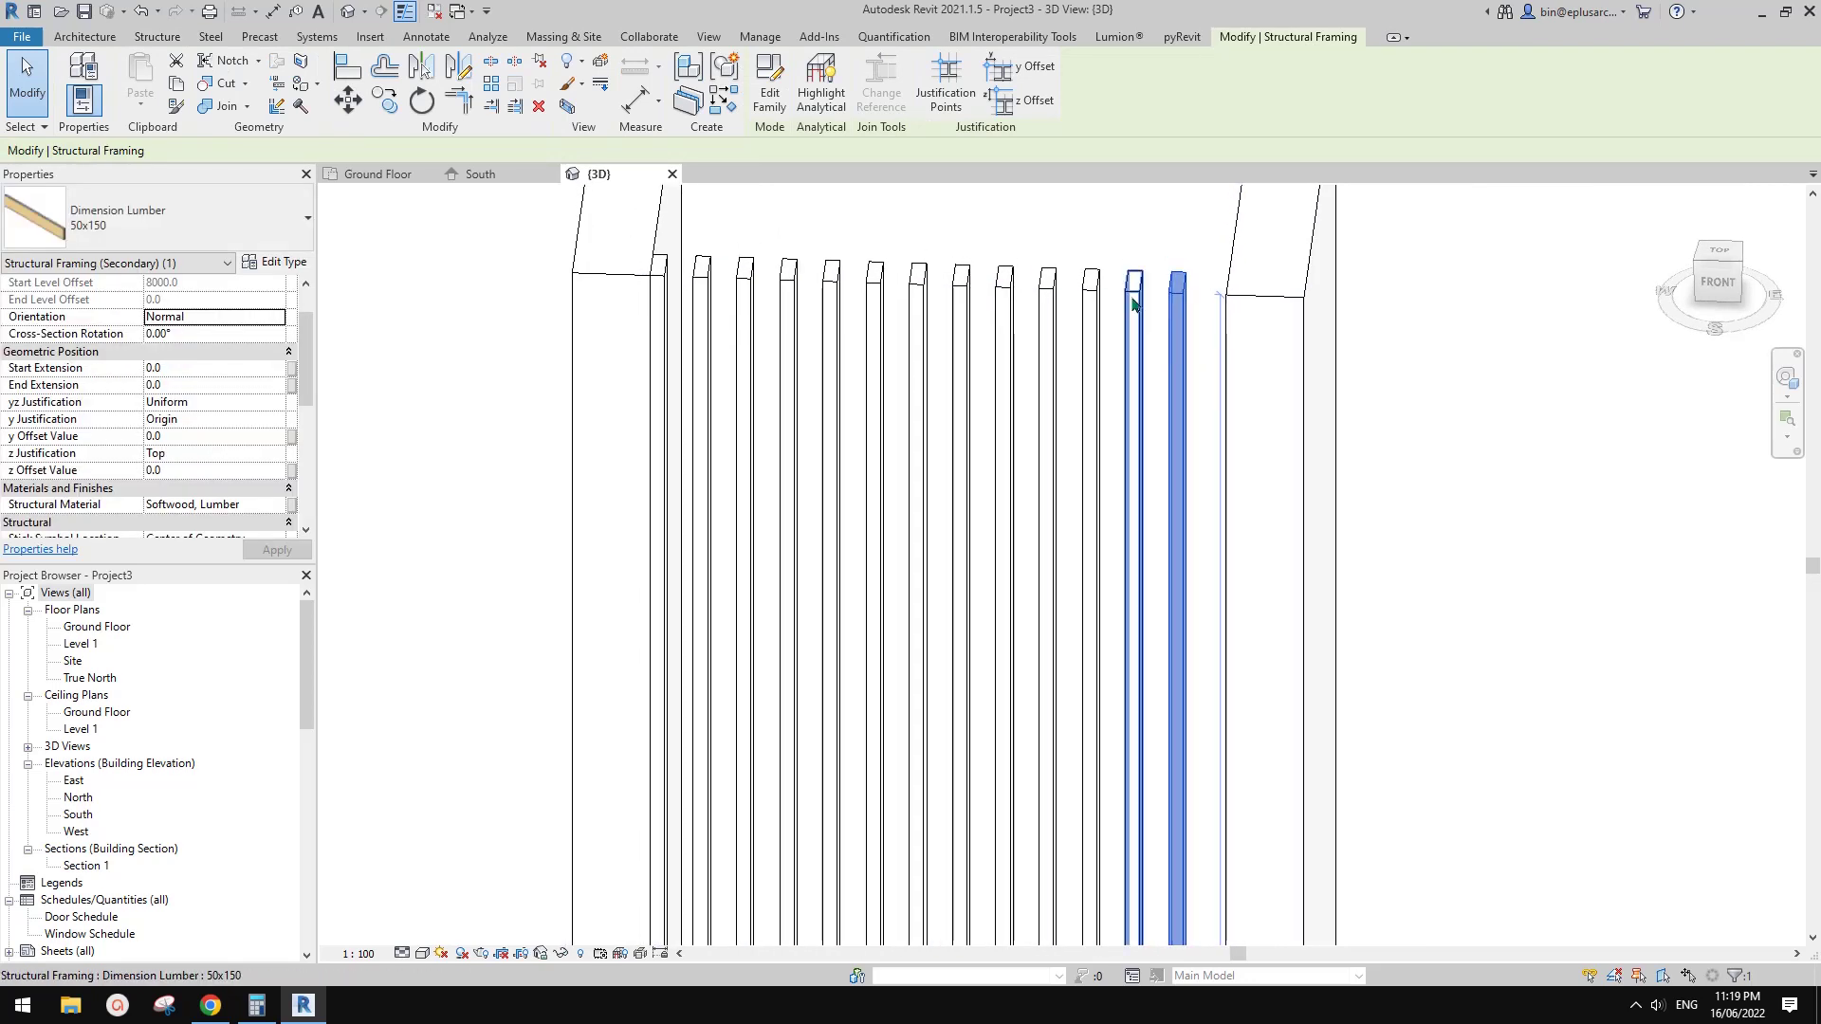
key("r")
key("o")
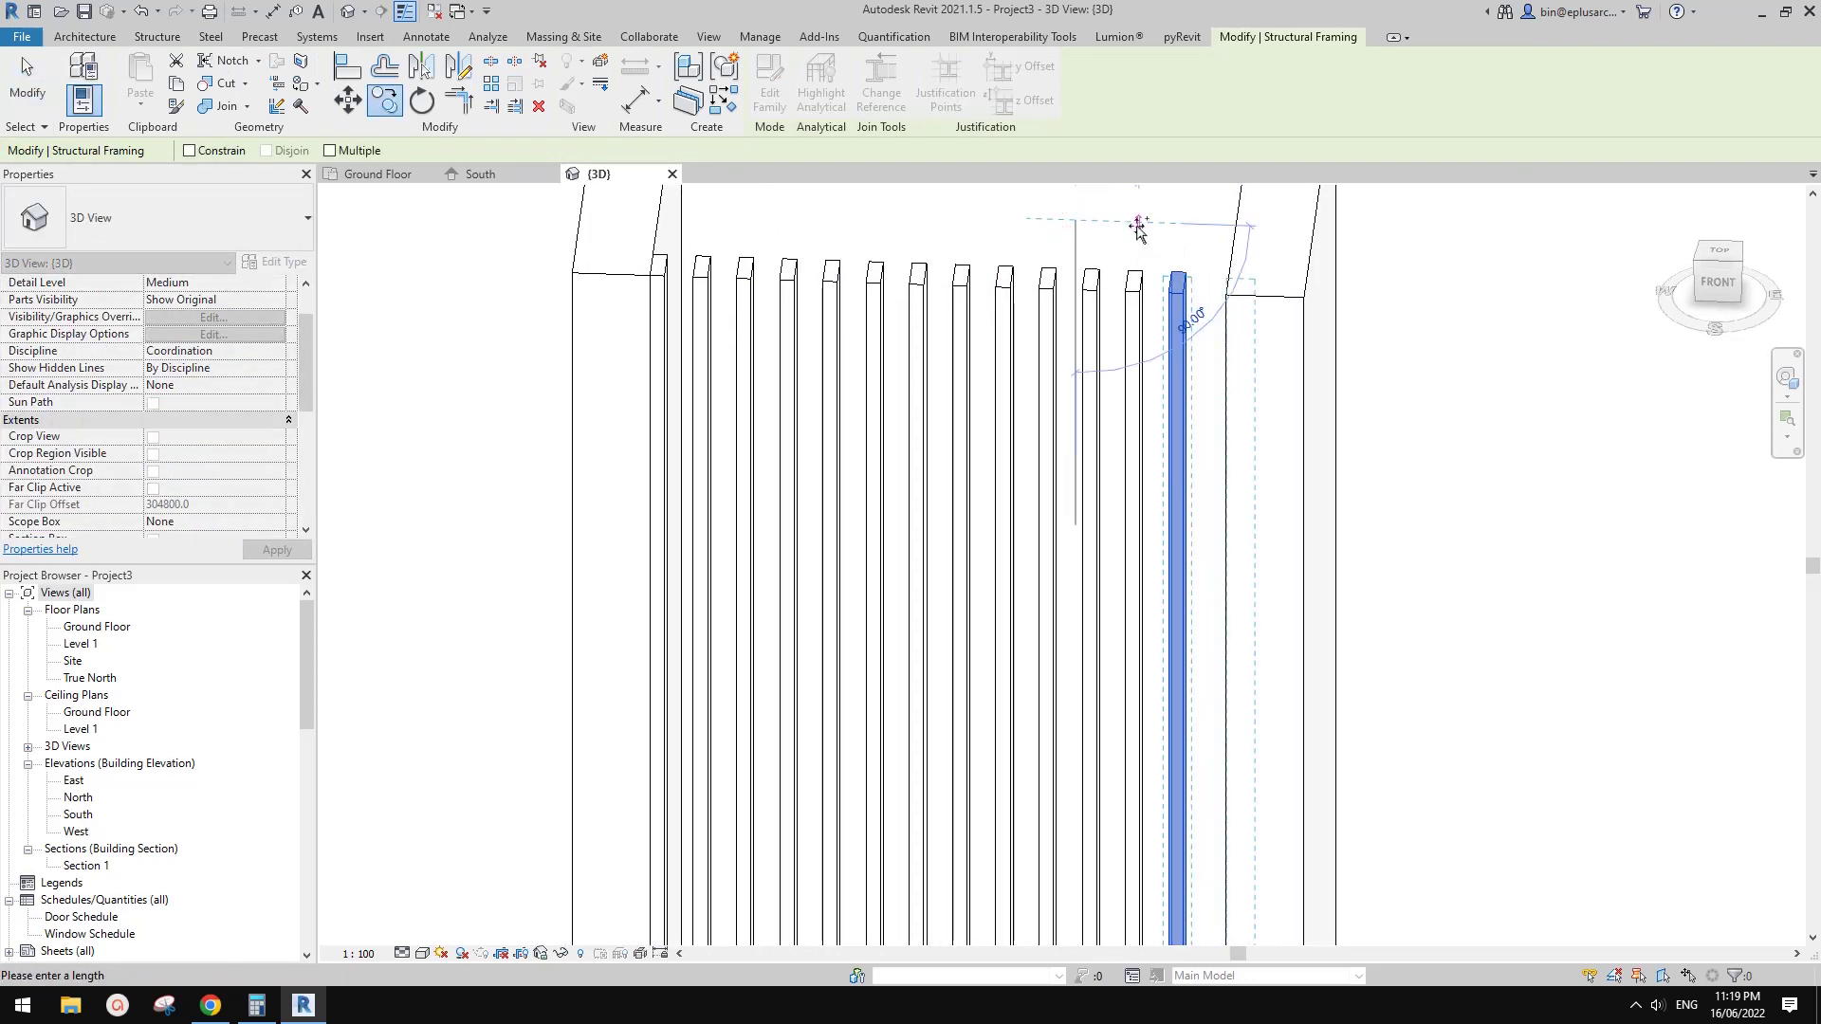
key("Return")
key("Escape")
- Examine the completed beam screen in 3D from several angles alongside the curtain wall screen
scroll(1126, 237, "down", 1)
middle_click_drag(1143, 379, 1179, 374, "shift")
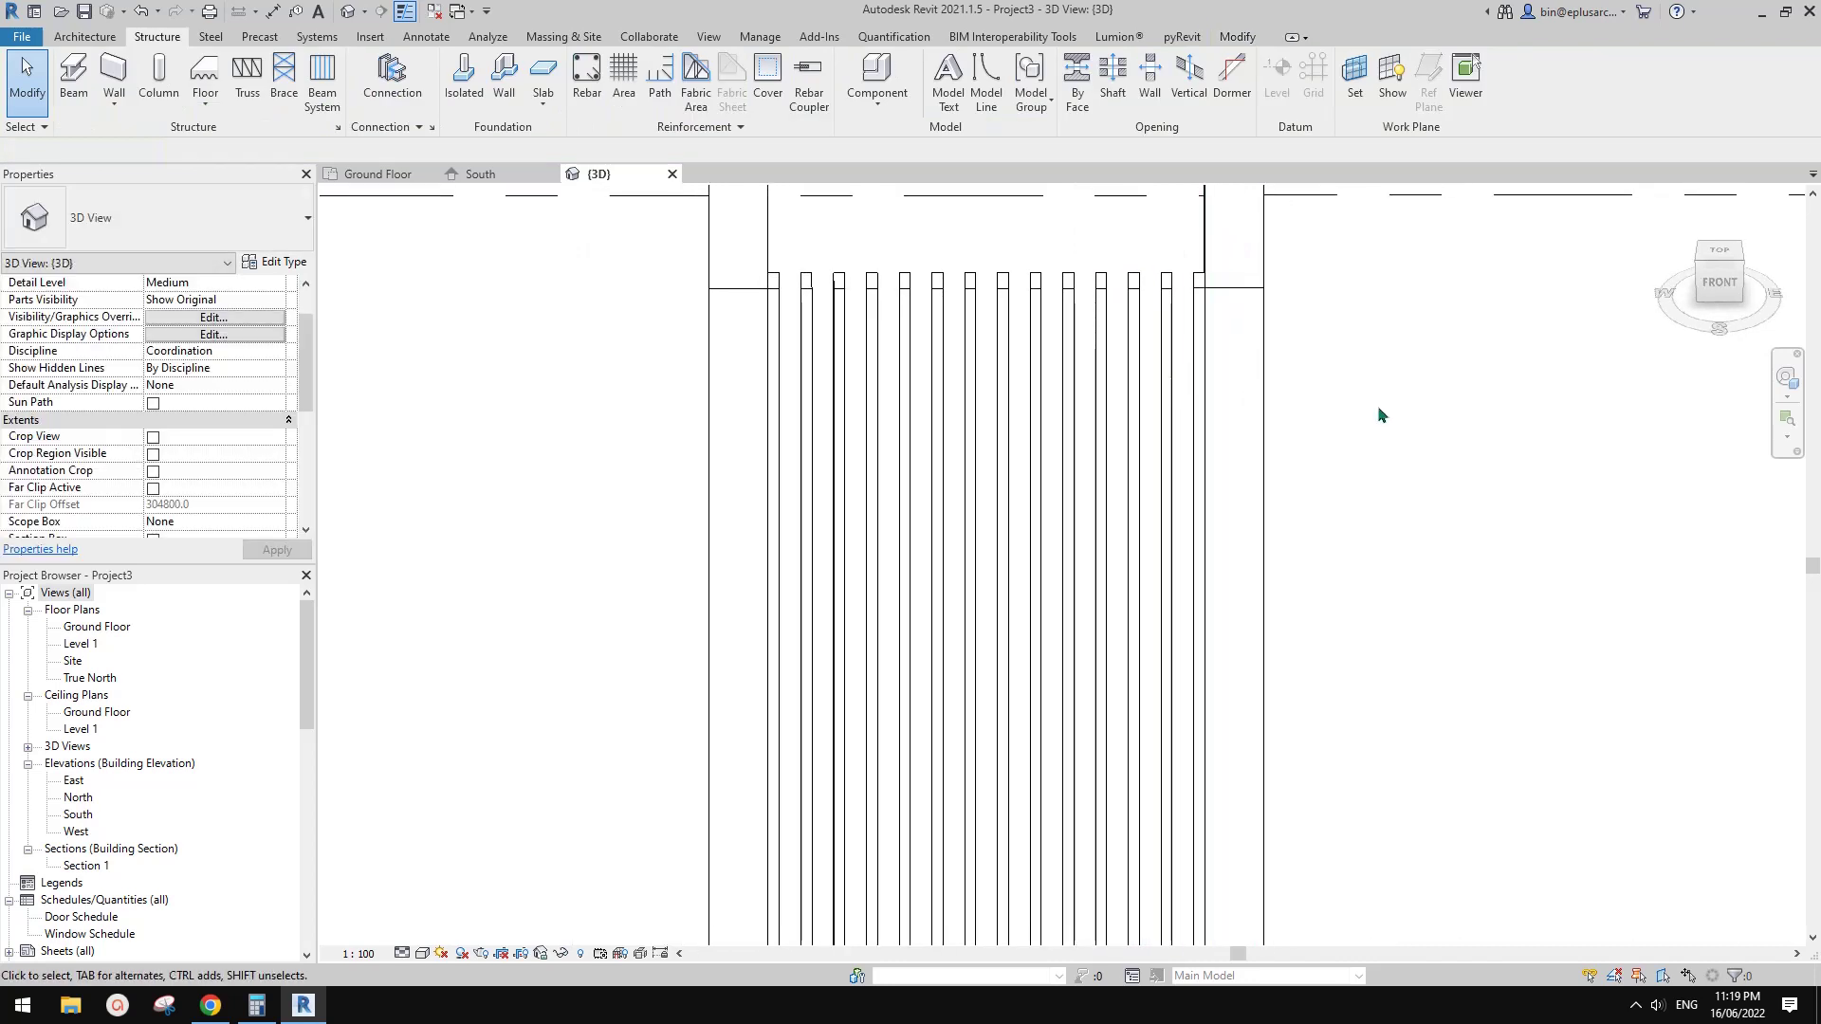
middle_click_drag(1377, 406, 1197, 408, "shift")
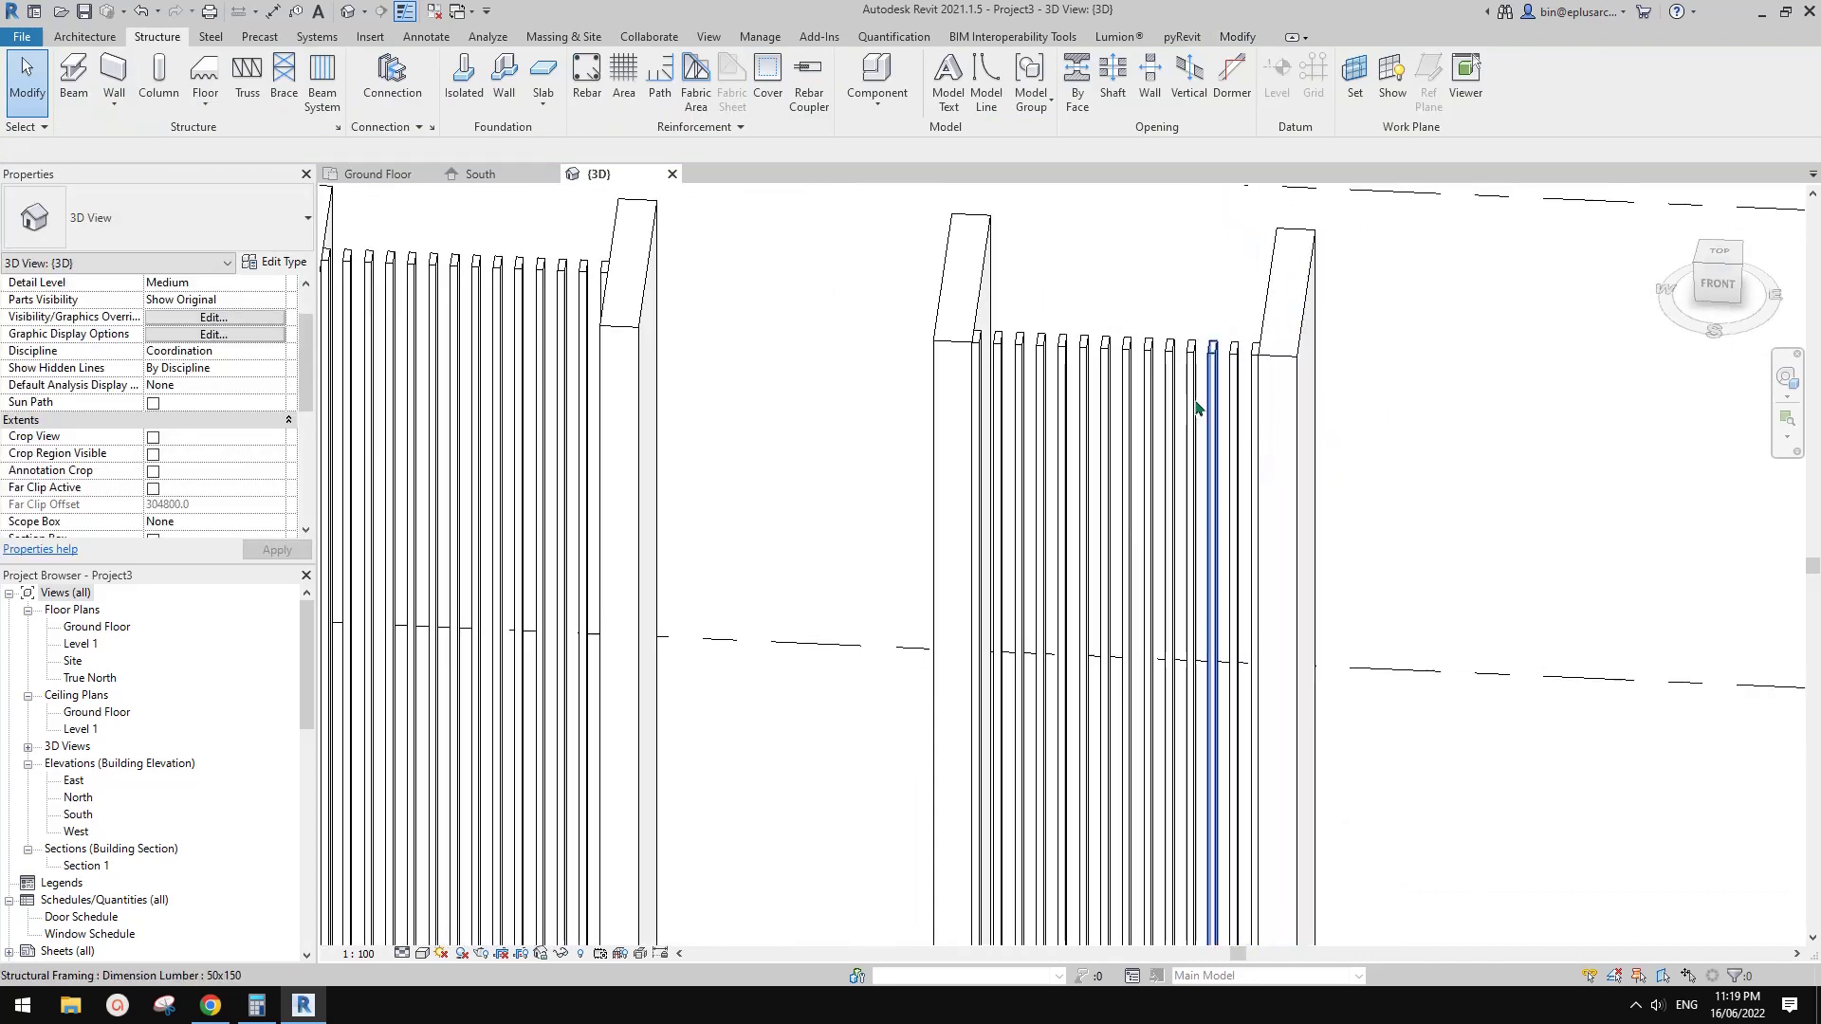
middle_click_drag(984, 418, 1020, 372, "shift")
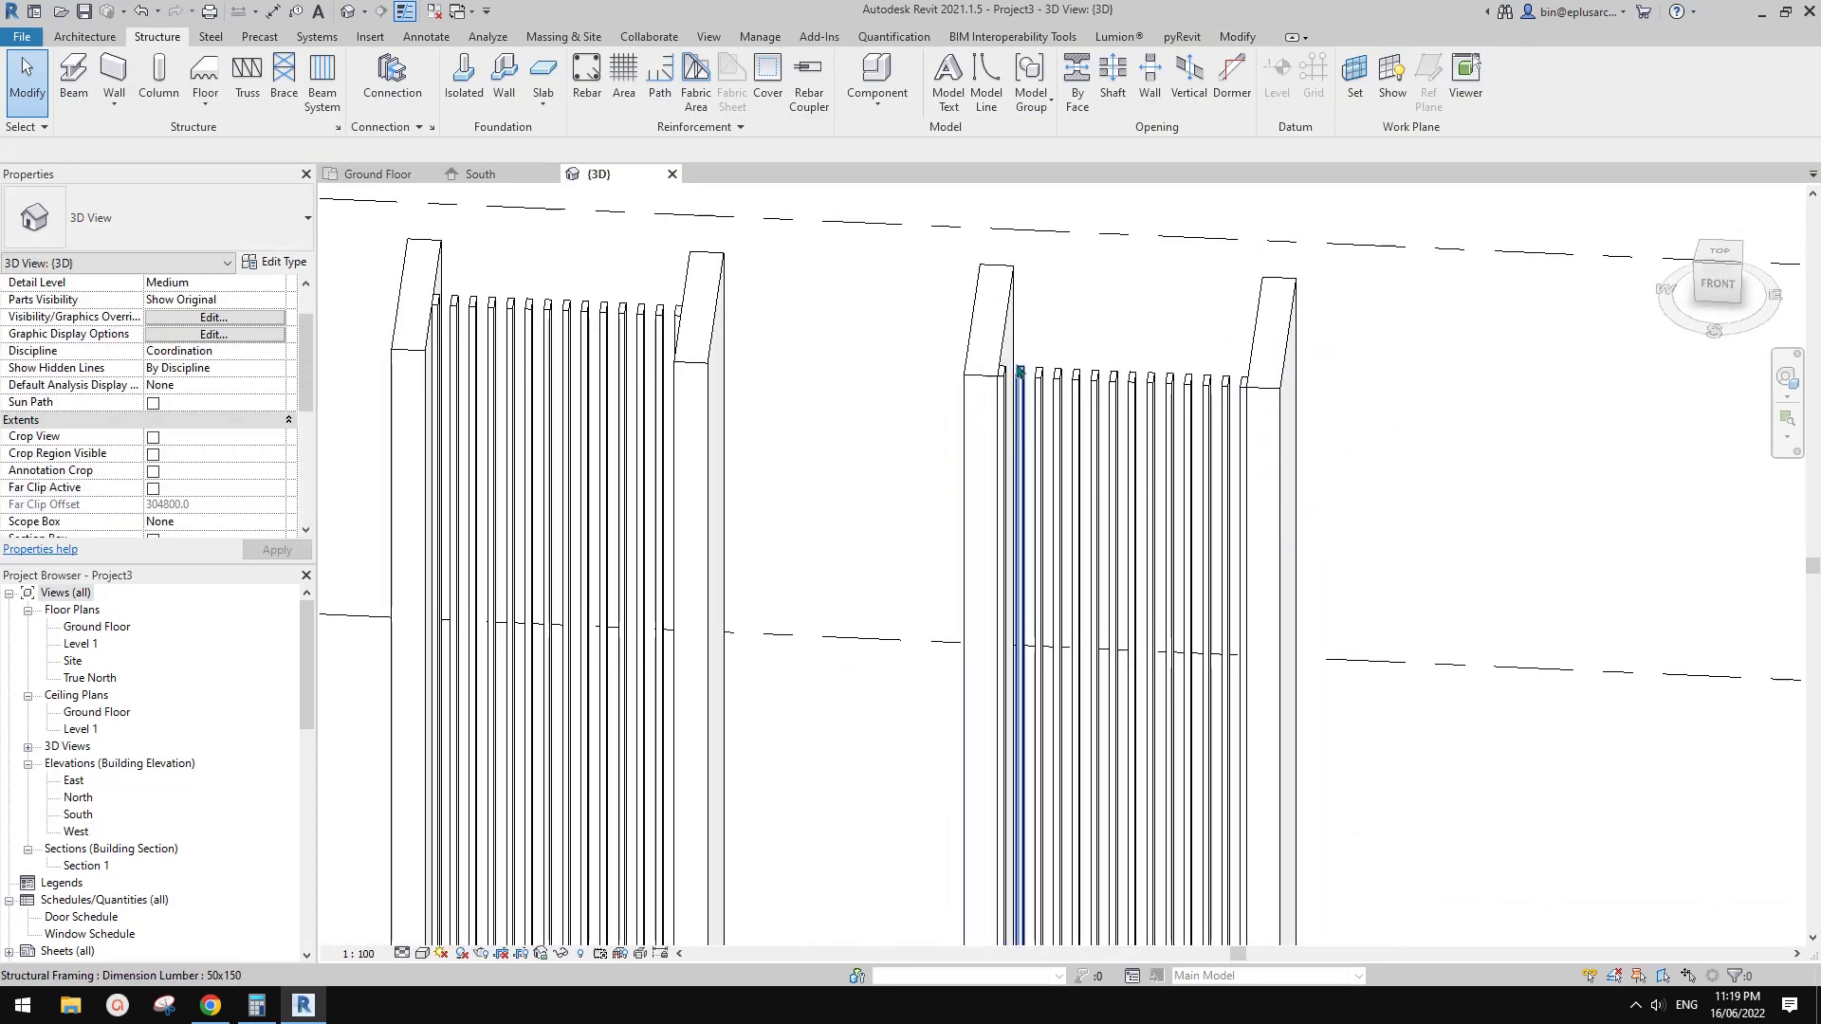
middle_click_drag(1151, 394, 959, 374, "shift")
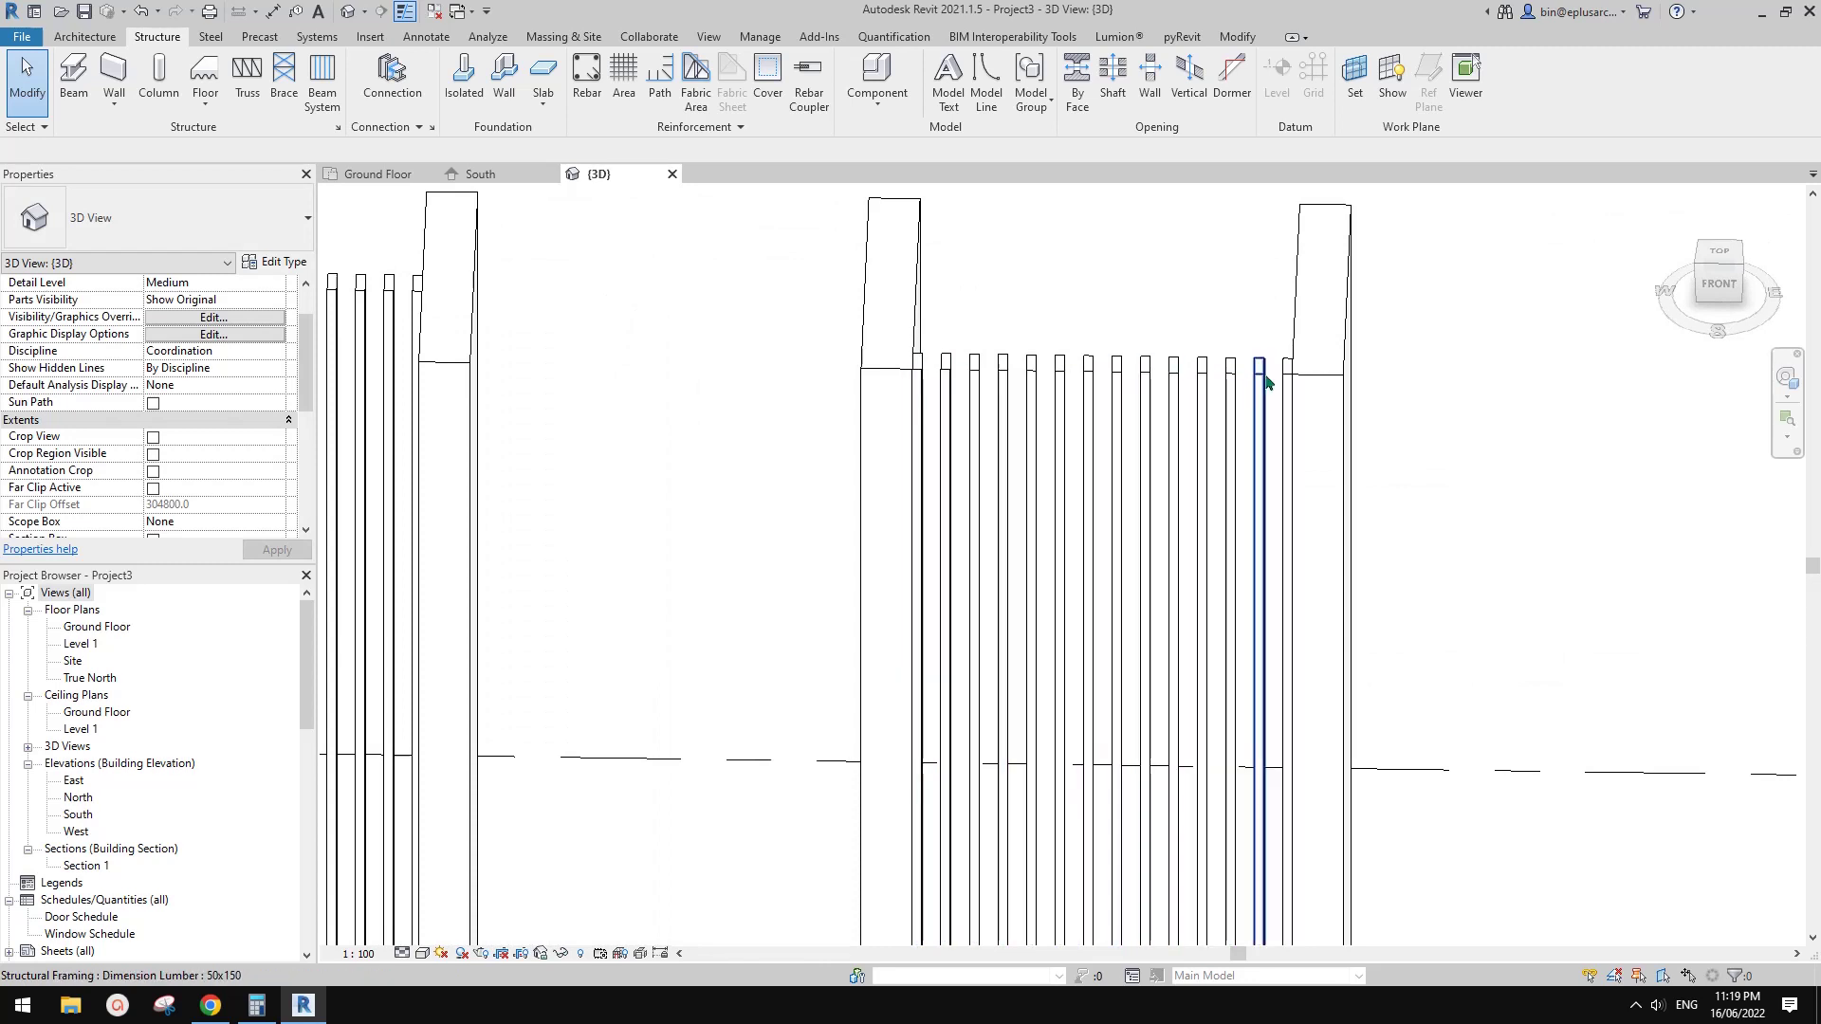
scroll(1291, 436, "down", 3)
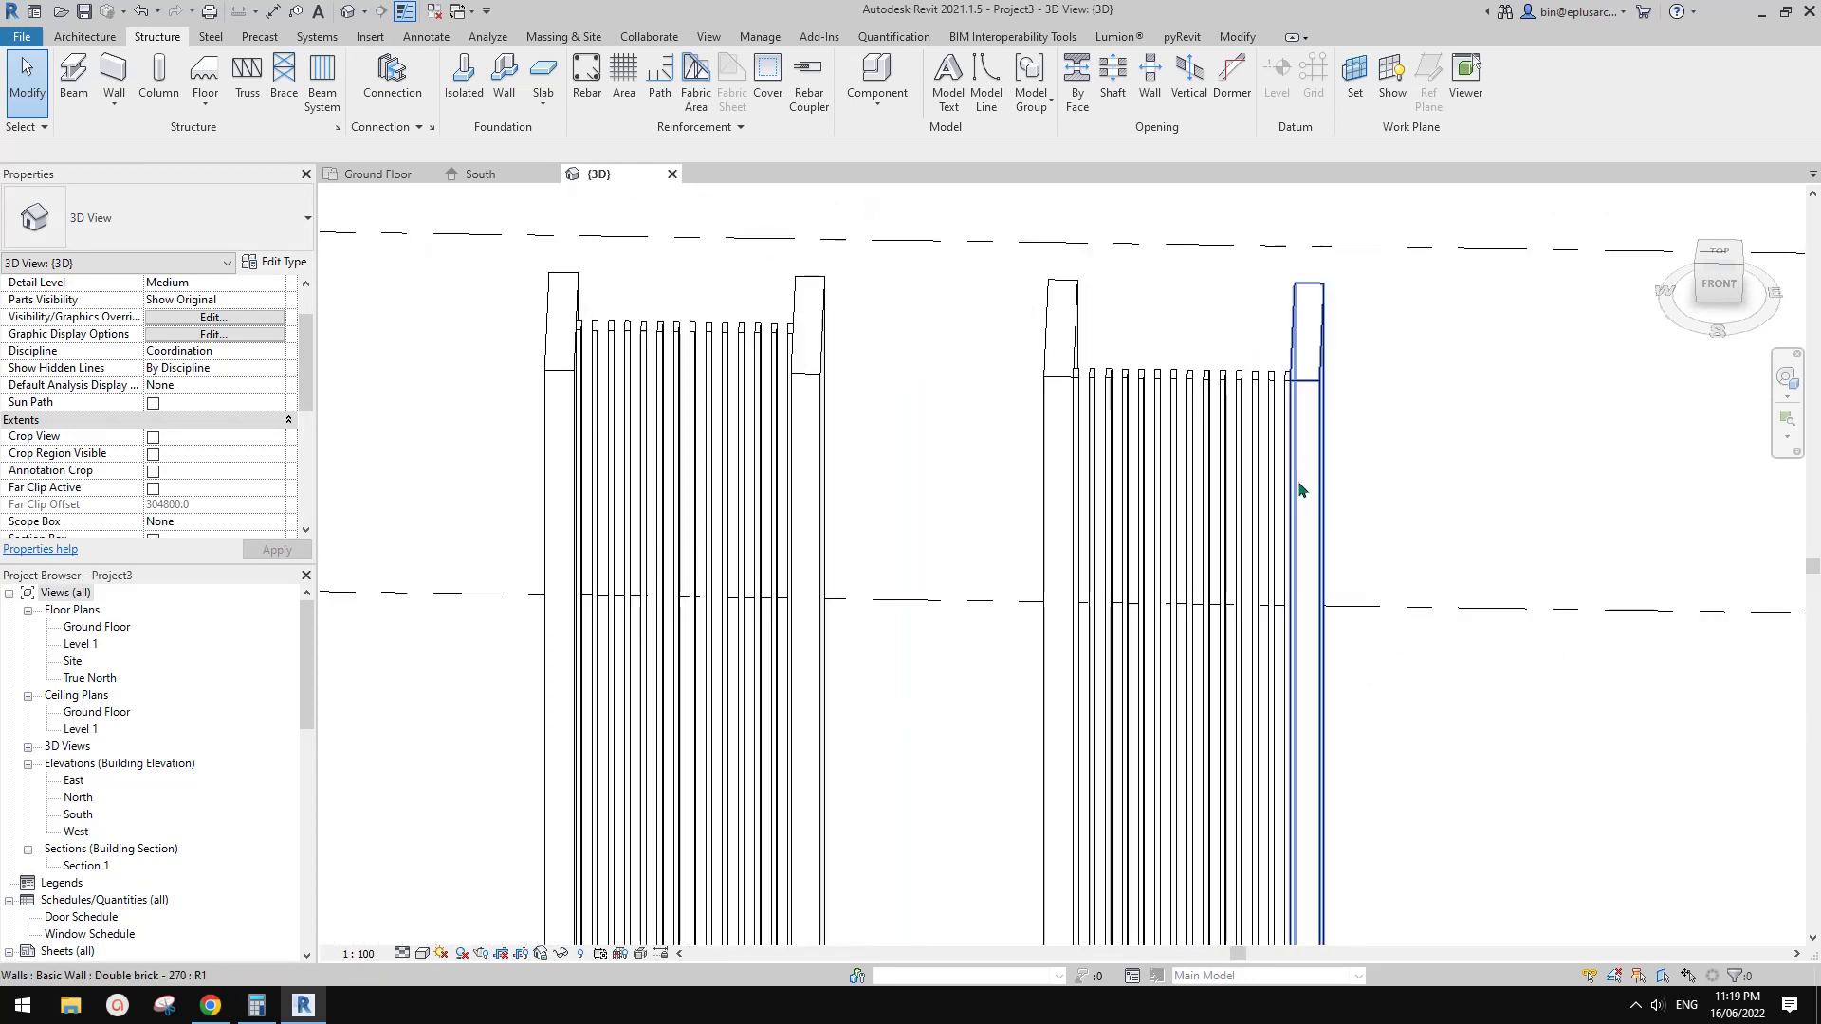
scroll(1188, 560, "down", 3)
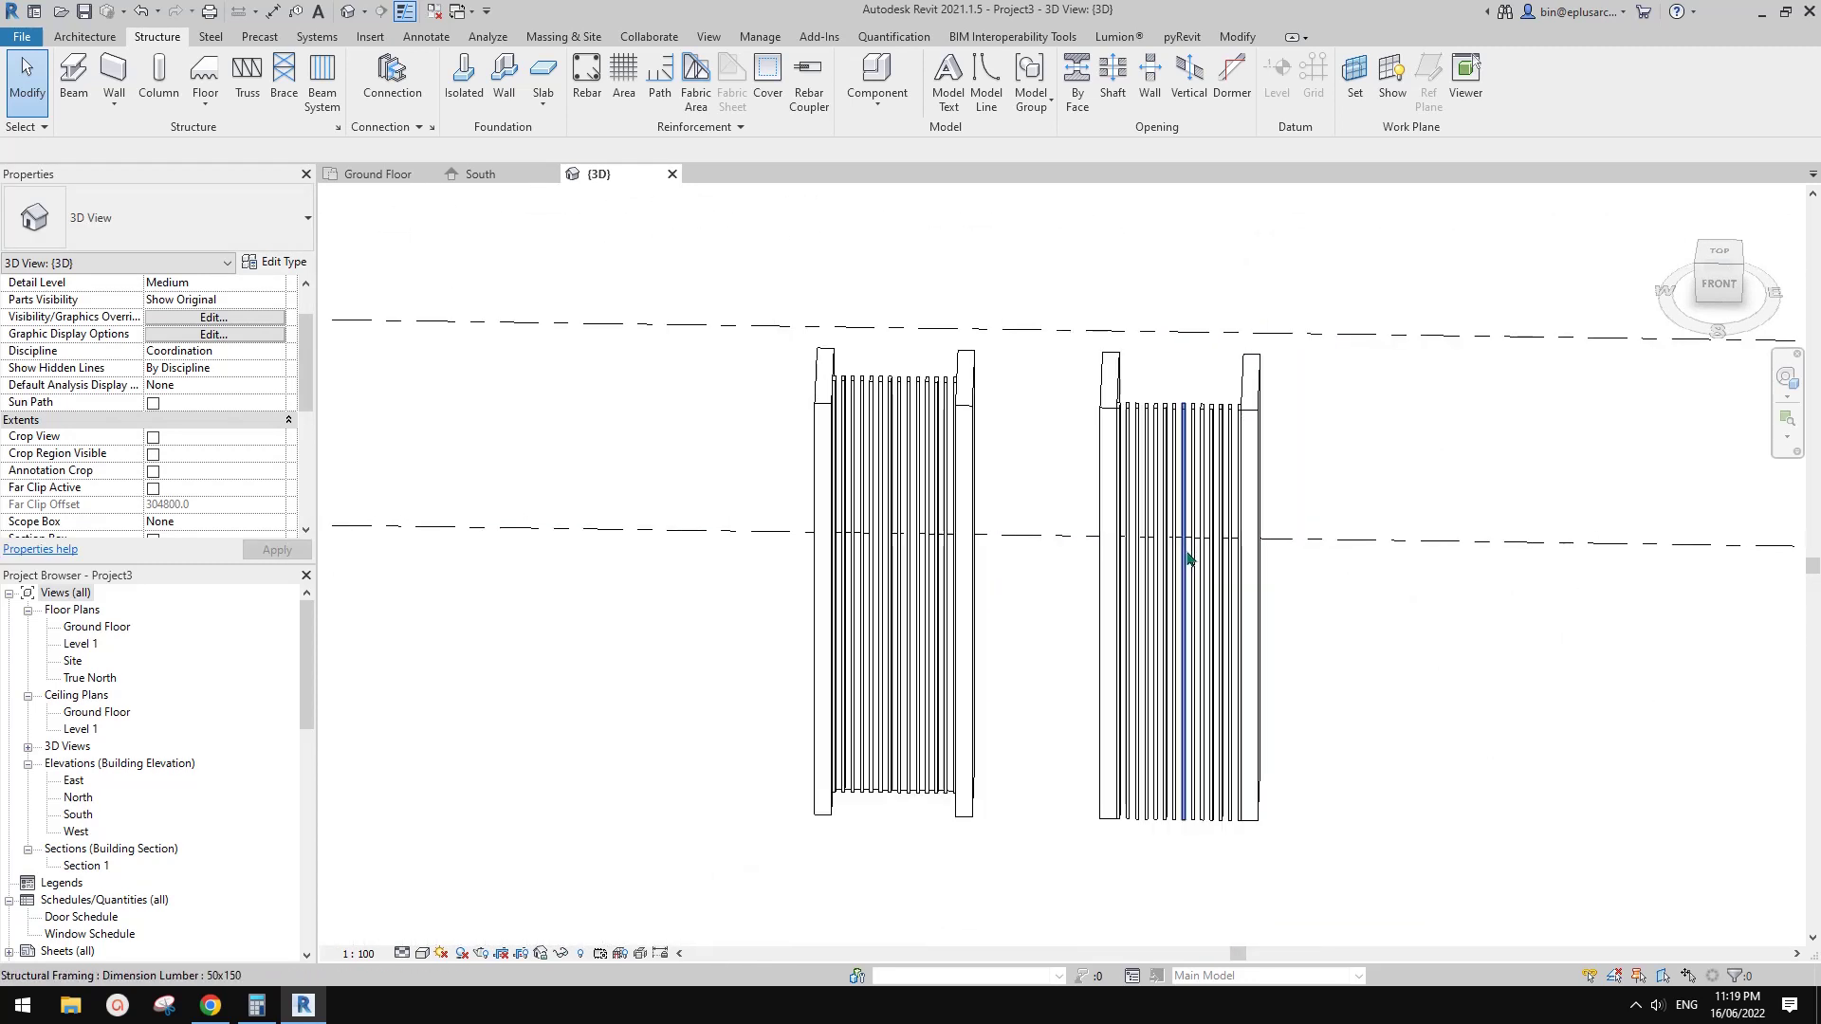
- In the Ground Floor plan, copy the beam screen's two parallel walls horizontally to the empty area on the right
double_click(88, 628)
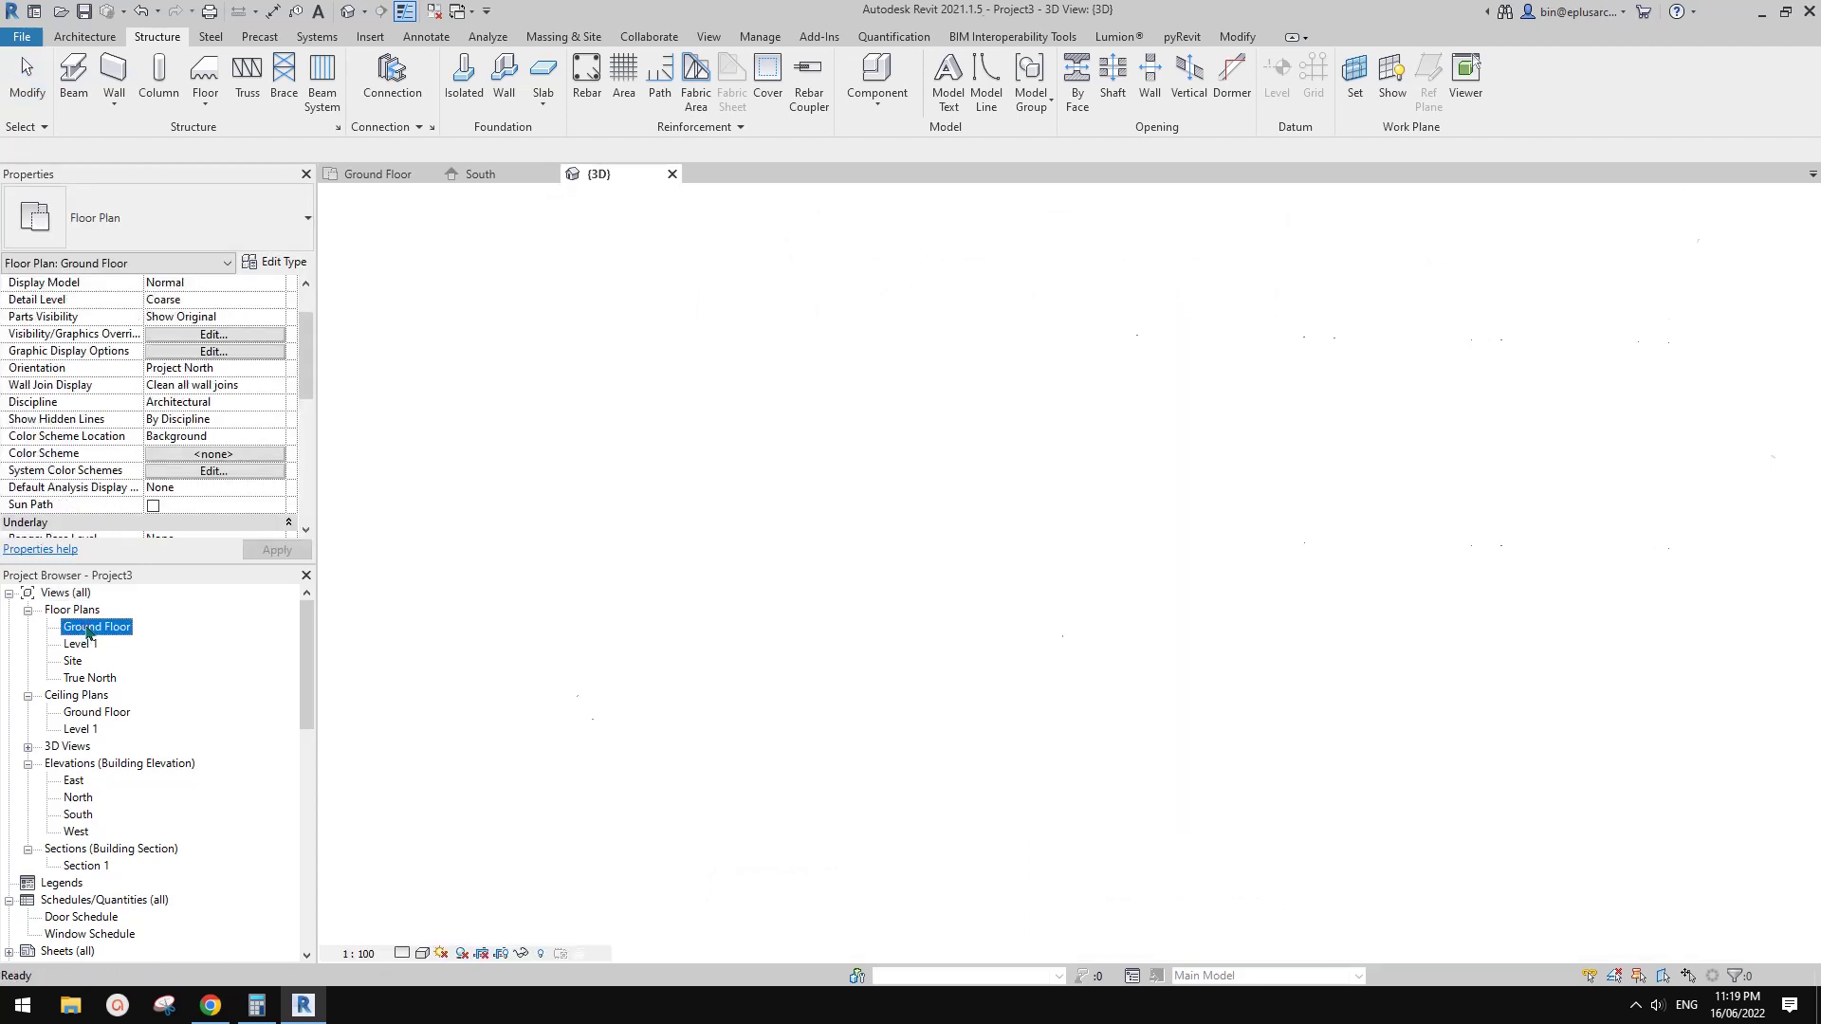
left_click_drag(1406, 377, 868, 469)
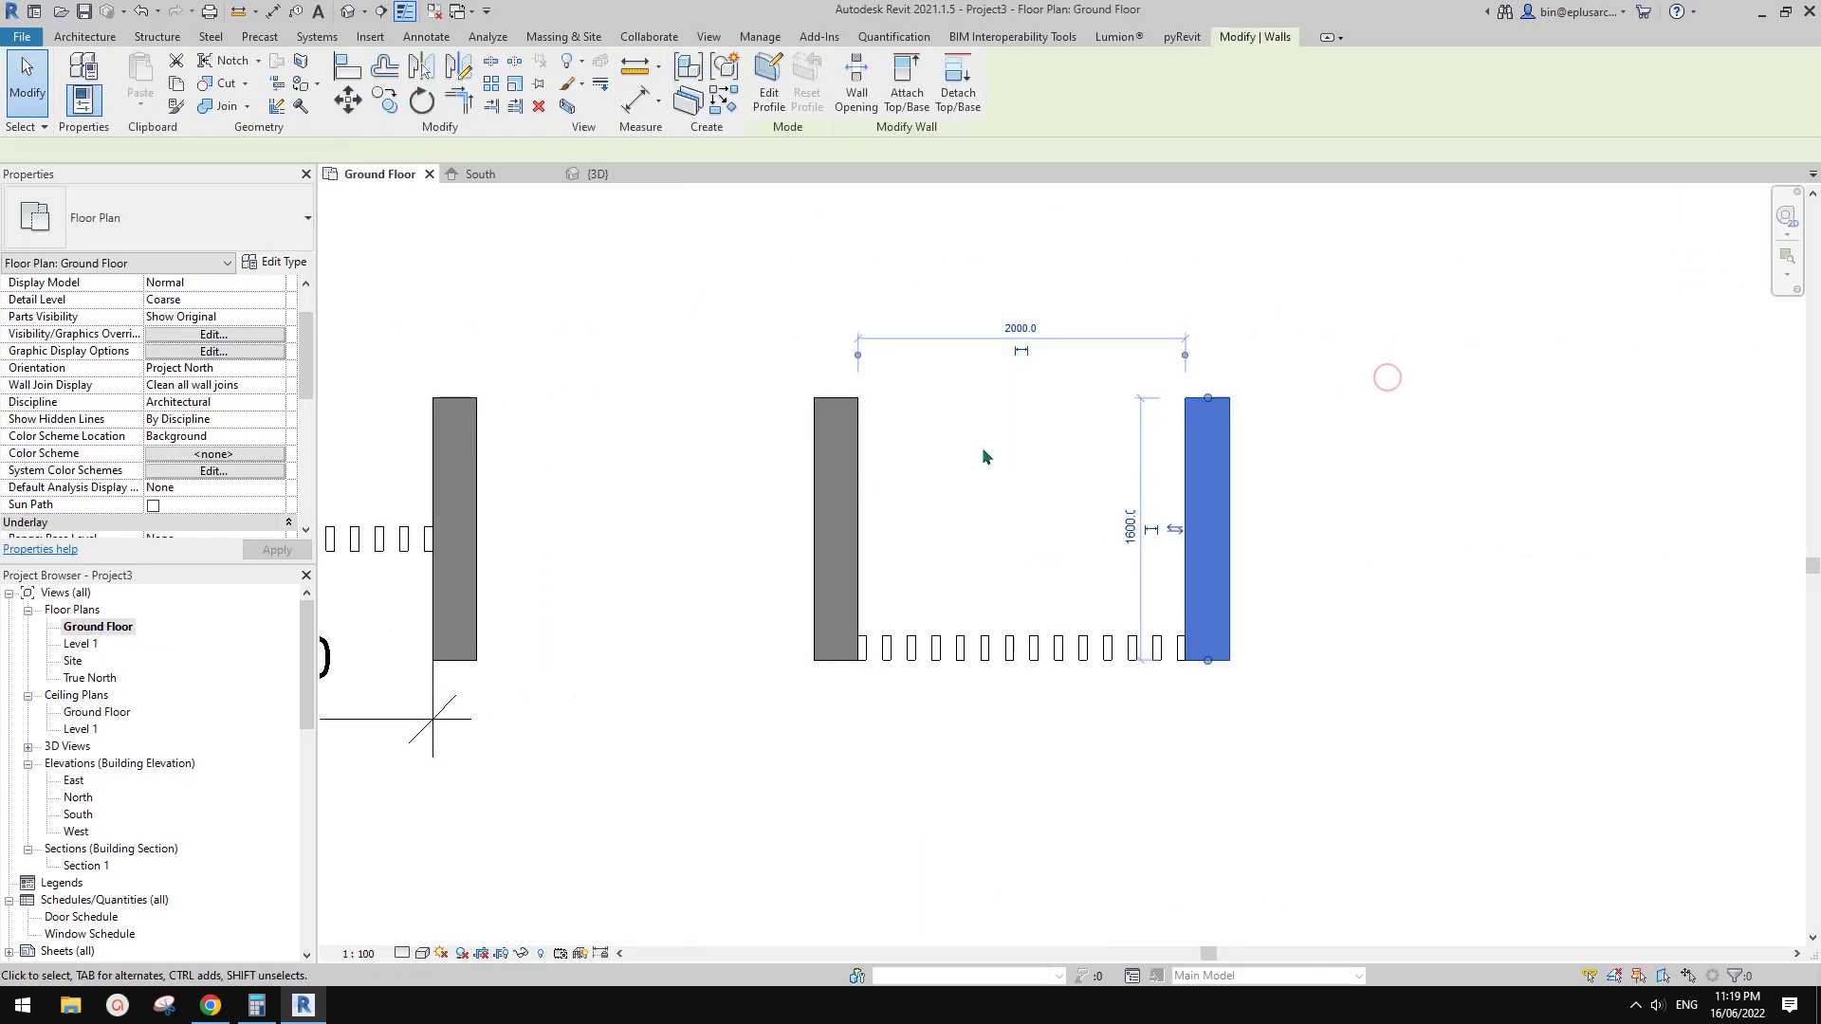
left_click_drag(1342, 326, 784, 479)
scroll(840, 499, "down", 2)
key("c")
key("o")
left_click(808, 483)
middle_click_drag(1176, 517, 1014, 506)
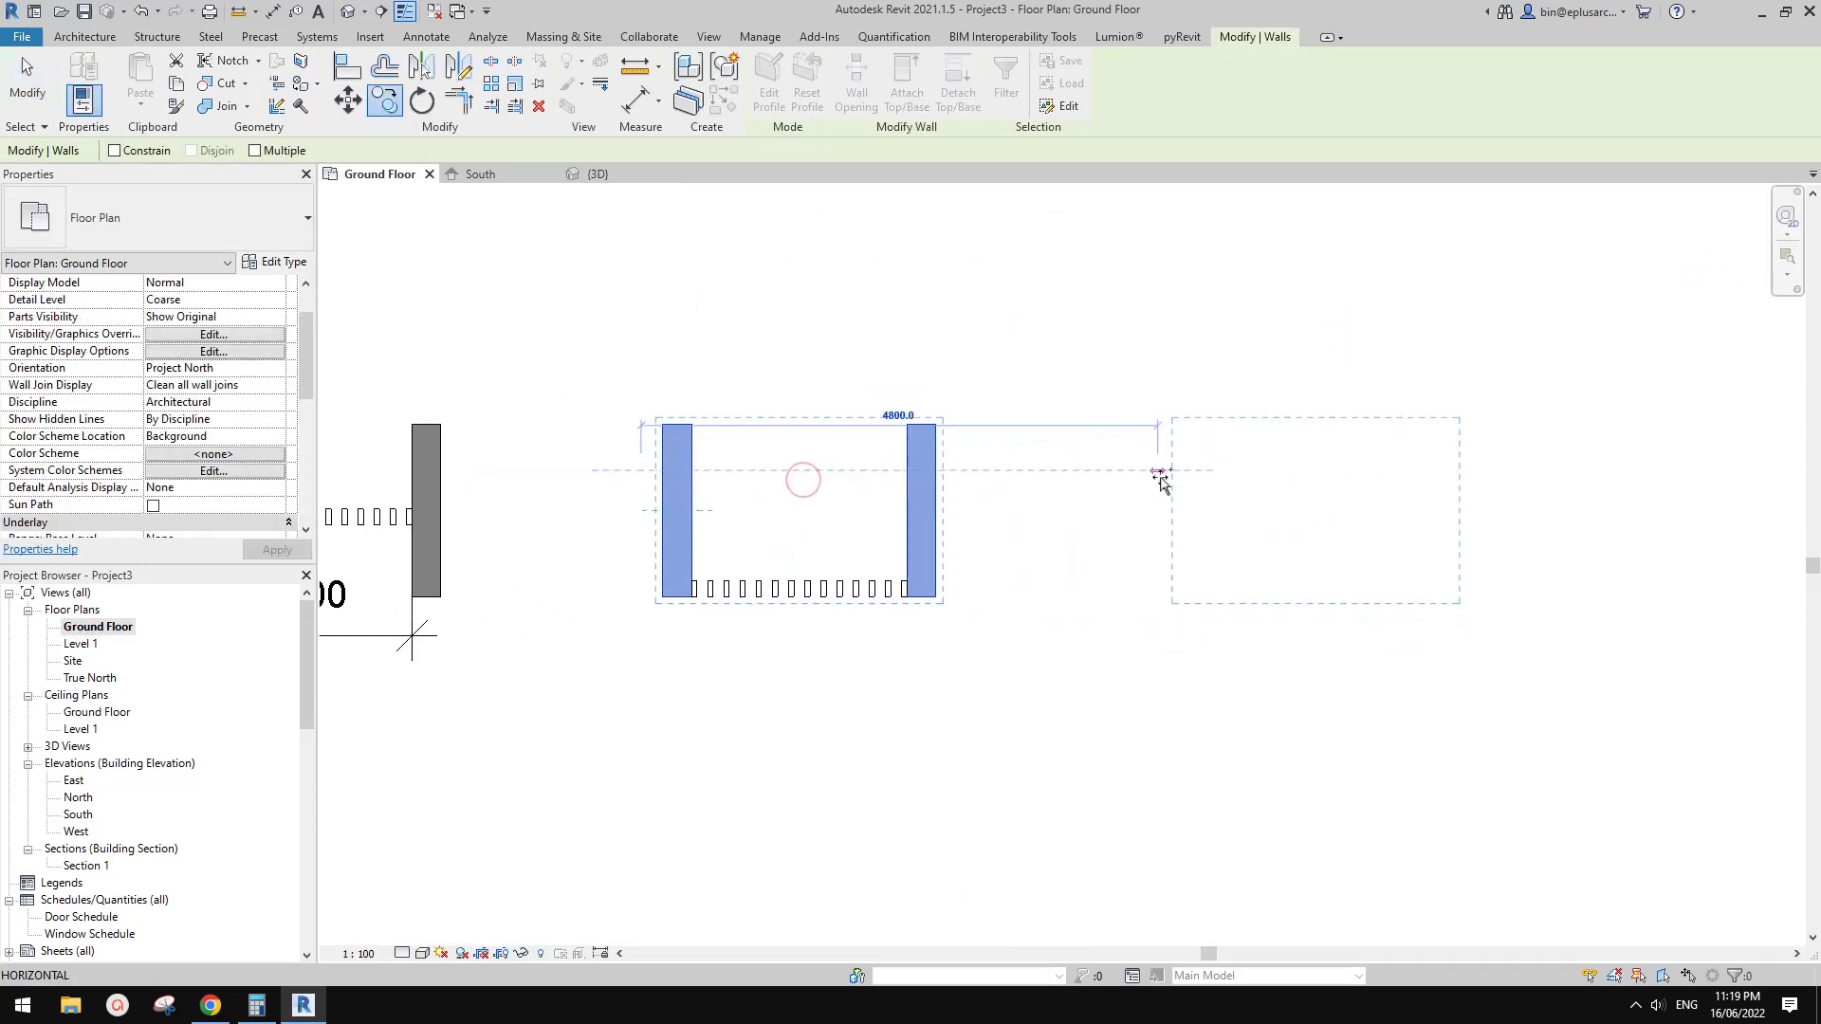
left_click(1135, 479)
key("Escape")
- Copy the last 50x150 beam from its wall corner to the matching inner corner of the new right-hand wall
scroll(904, 598, "up", 2)
scroll(893, 607, "up", 2)
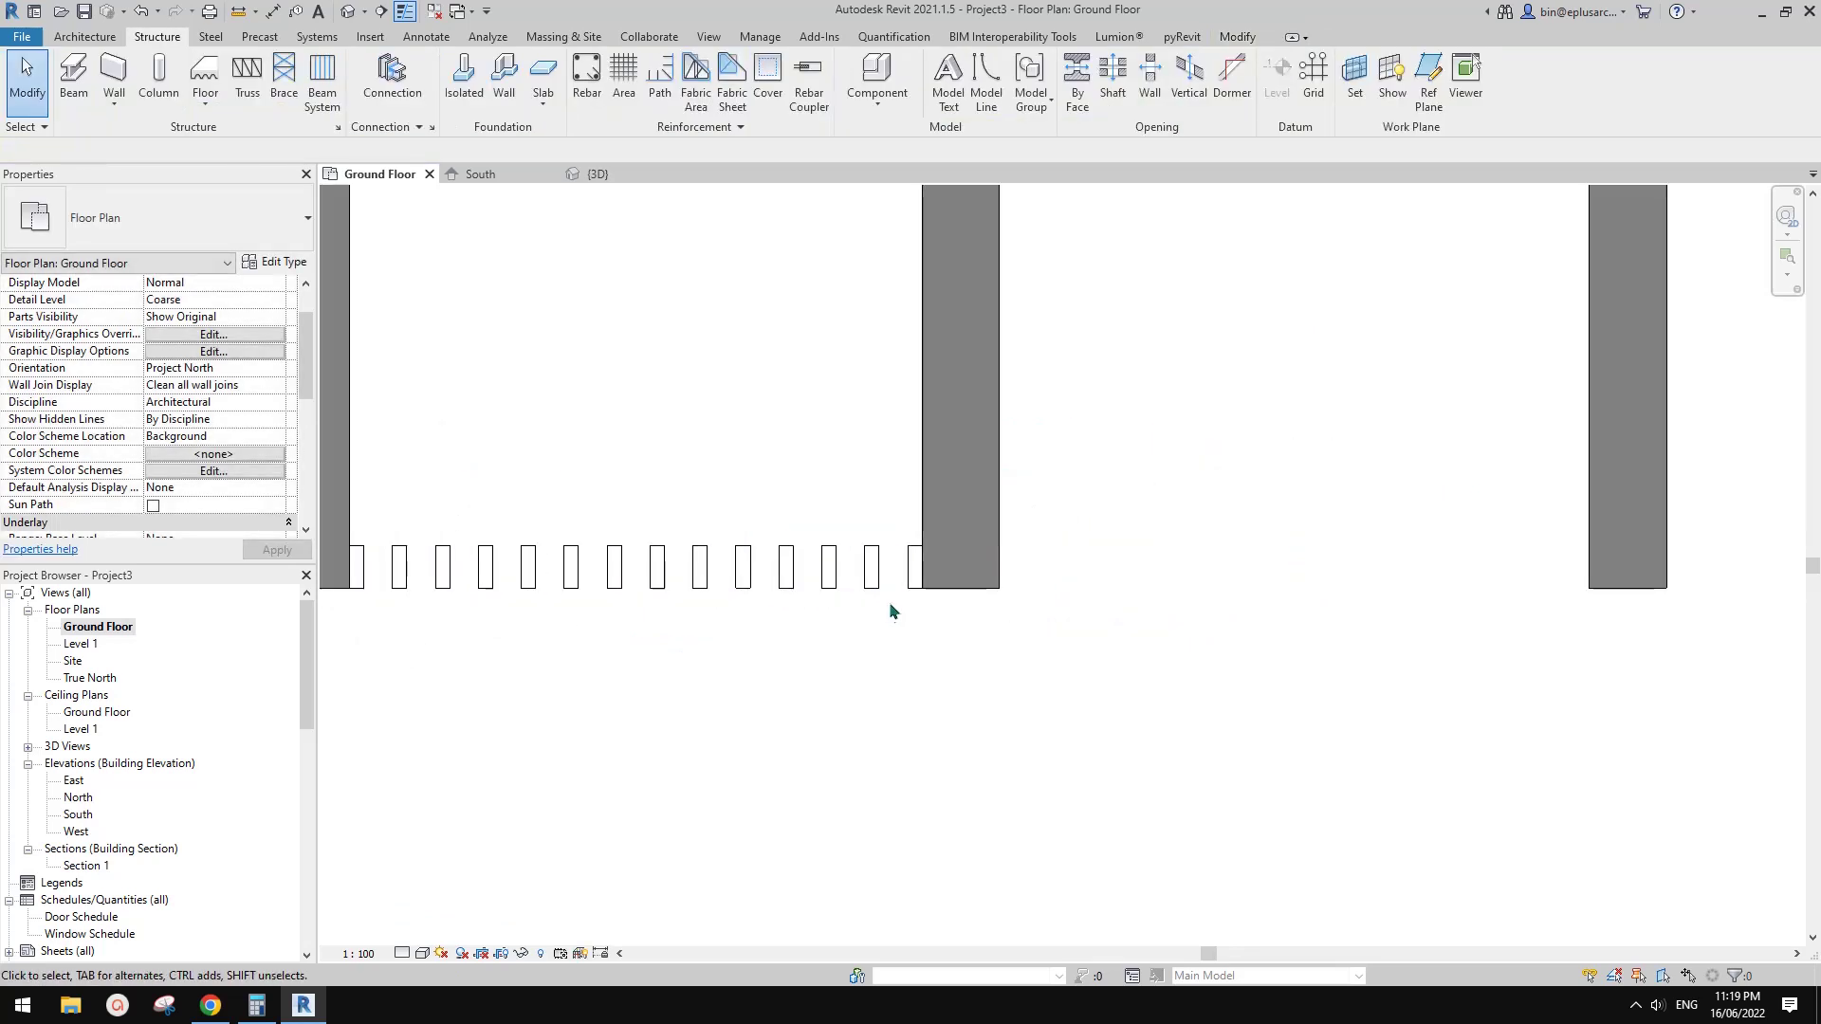
left_click(909, 581)
middle_click_drag(940, 594, 928, 586)
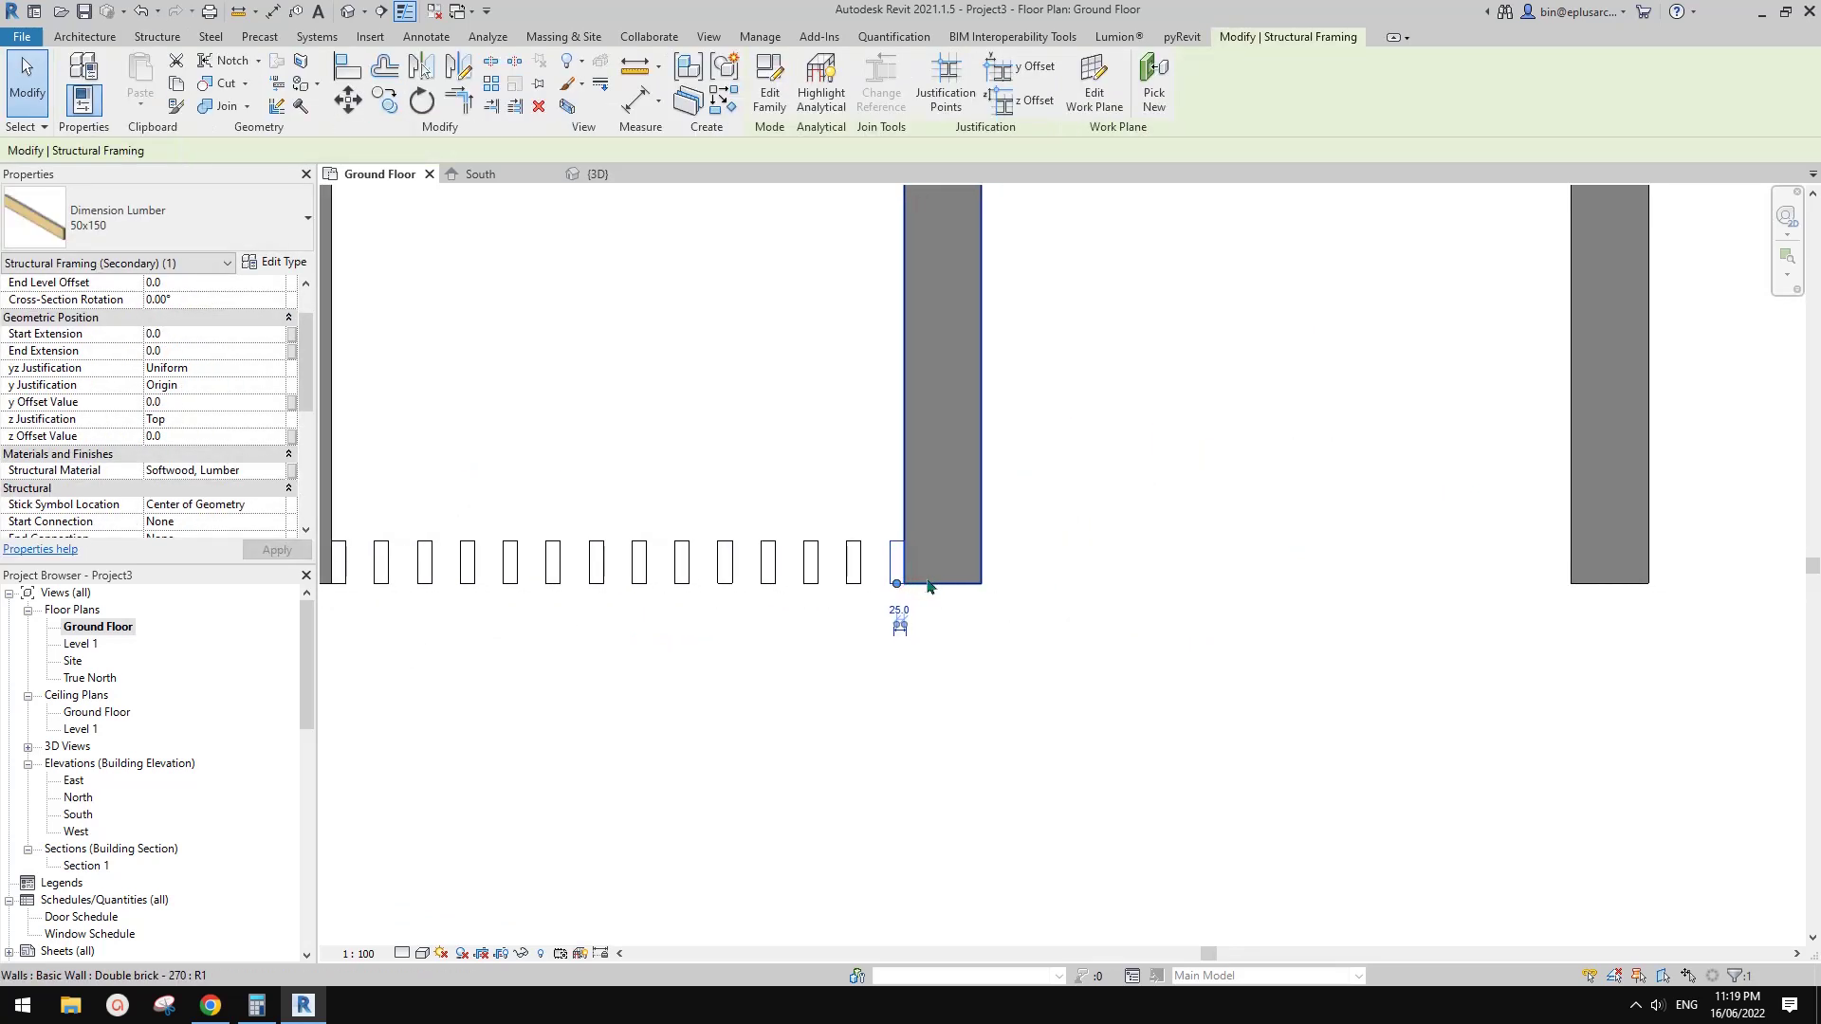
key("c")
left_click(906, 586)
scroll(893, 580, "down", 4)
middle_click_drag(1203, 587, 871, 565)
scroll(1294, 569, "up", 1)
left_click(1315, 561)
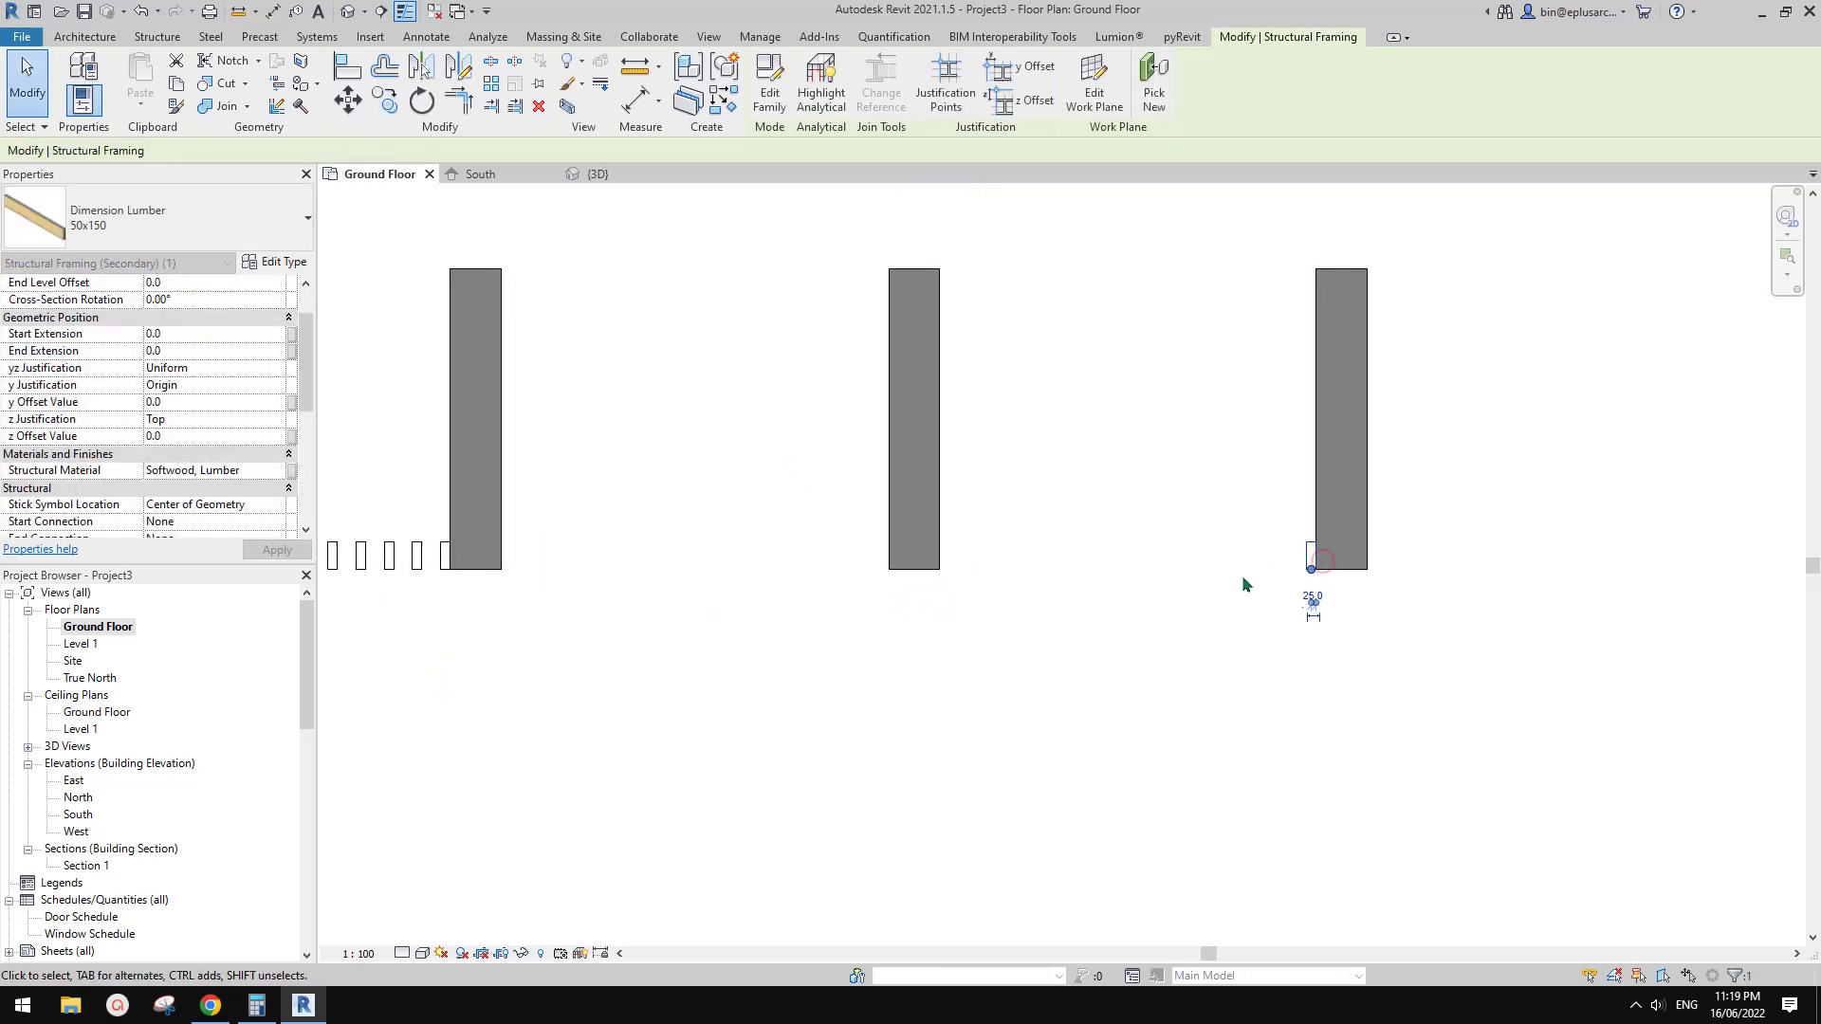
key("Escape")
- Create an in-place component in the Generic Models category with the name Generic Models 1
left_click(86, 37)
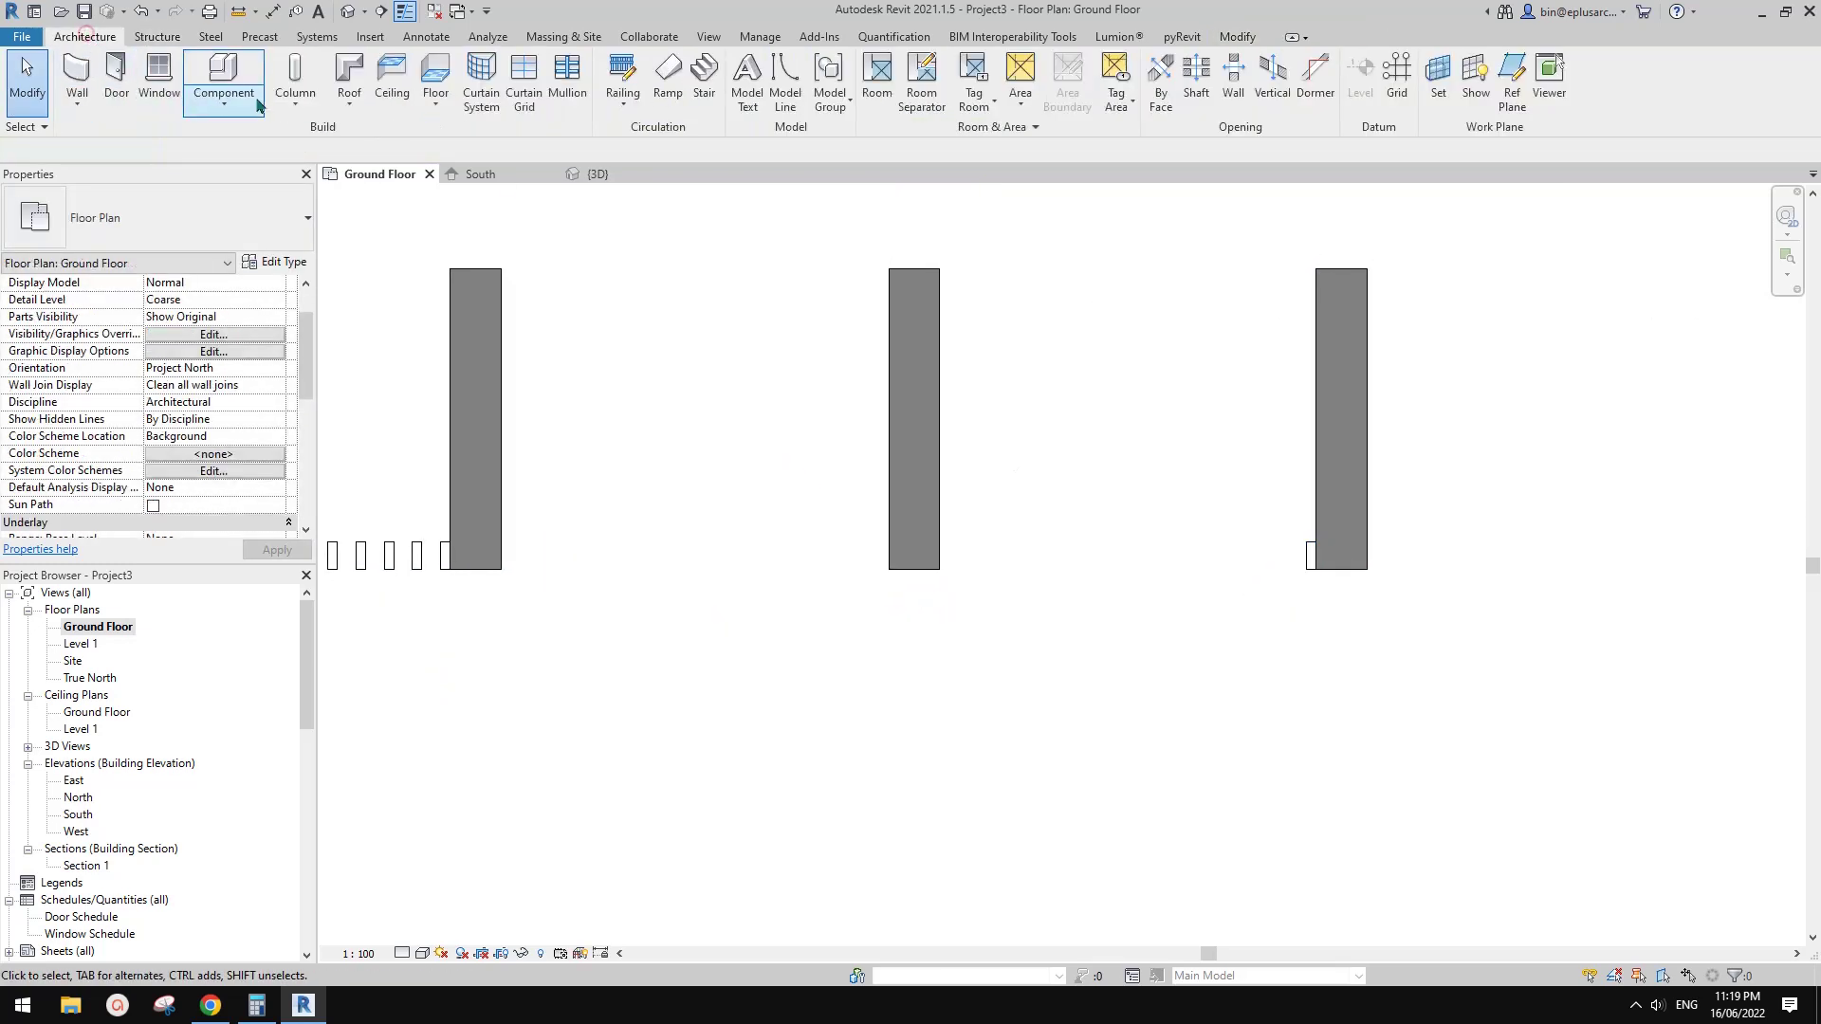
left_click(224, 100)
left_click(243, 177)
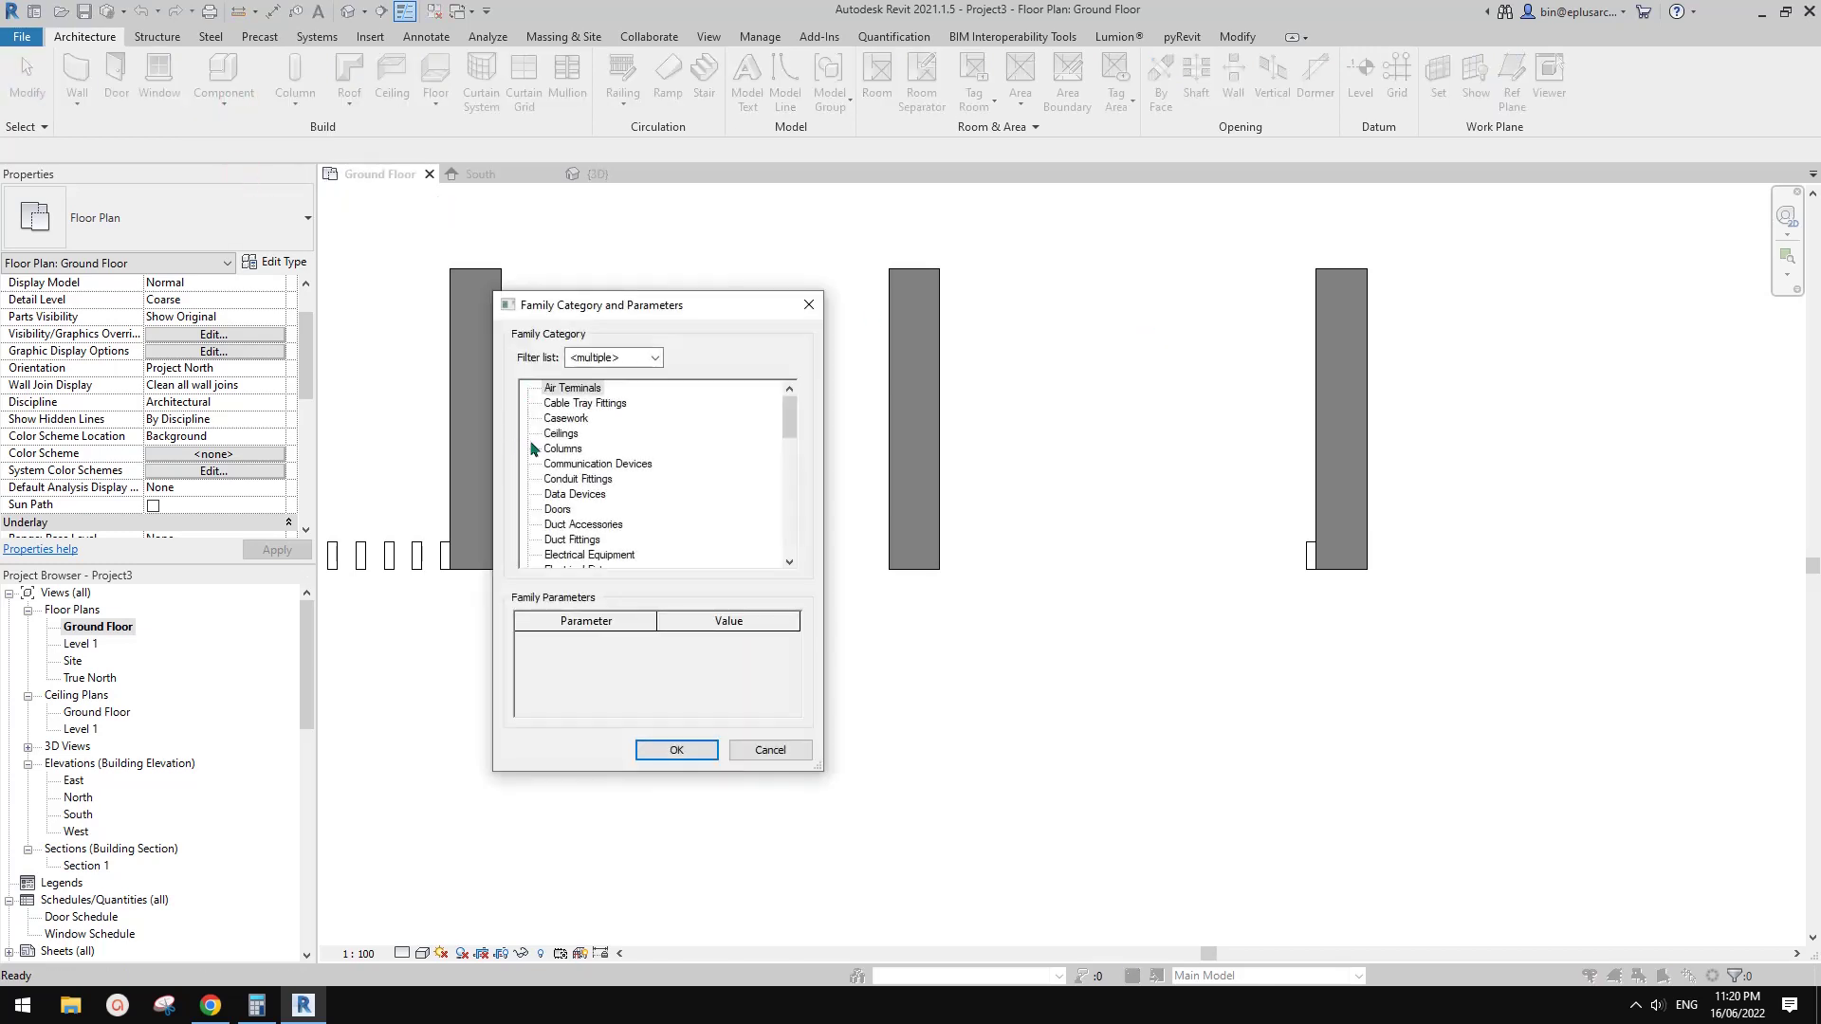
key("g")
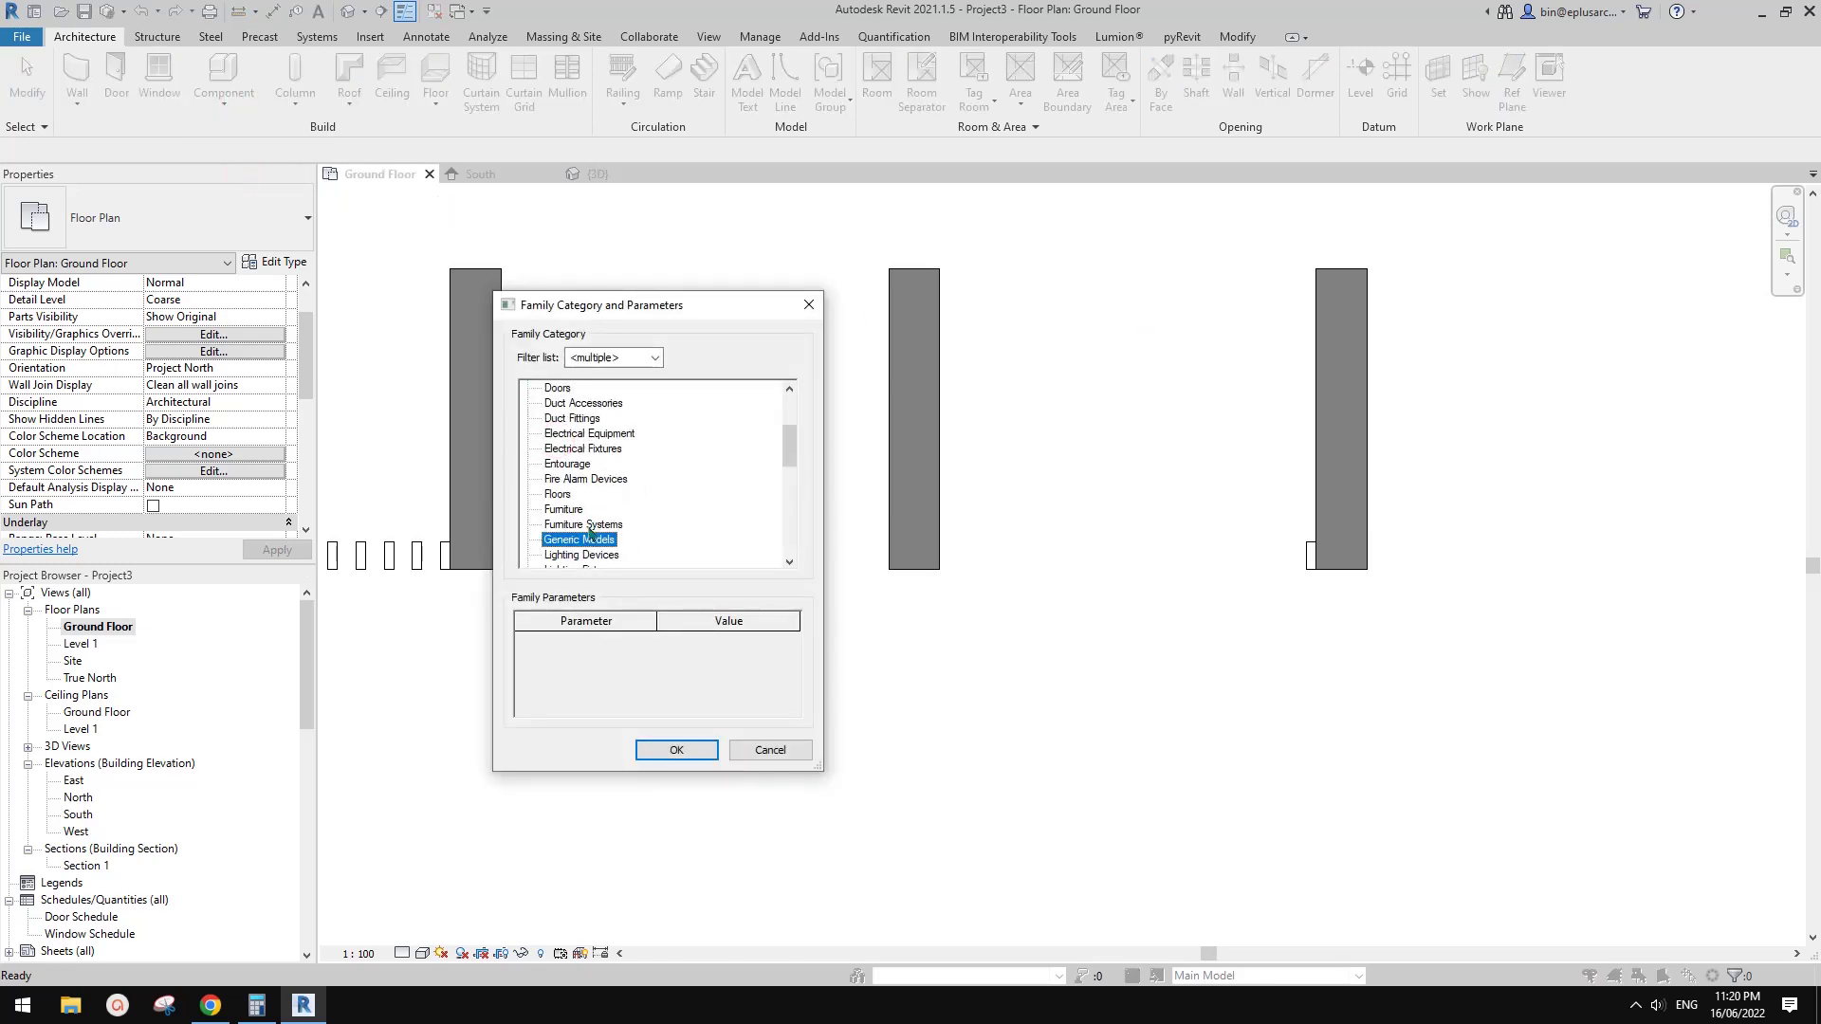
left_click(676, 749)
left_click(1181, 510)
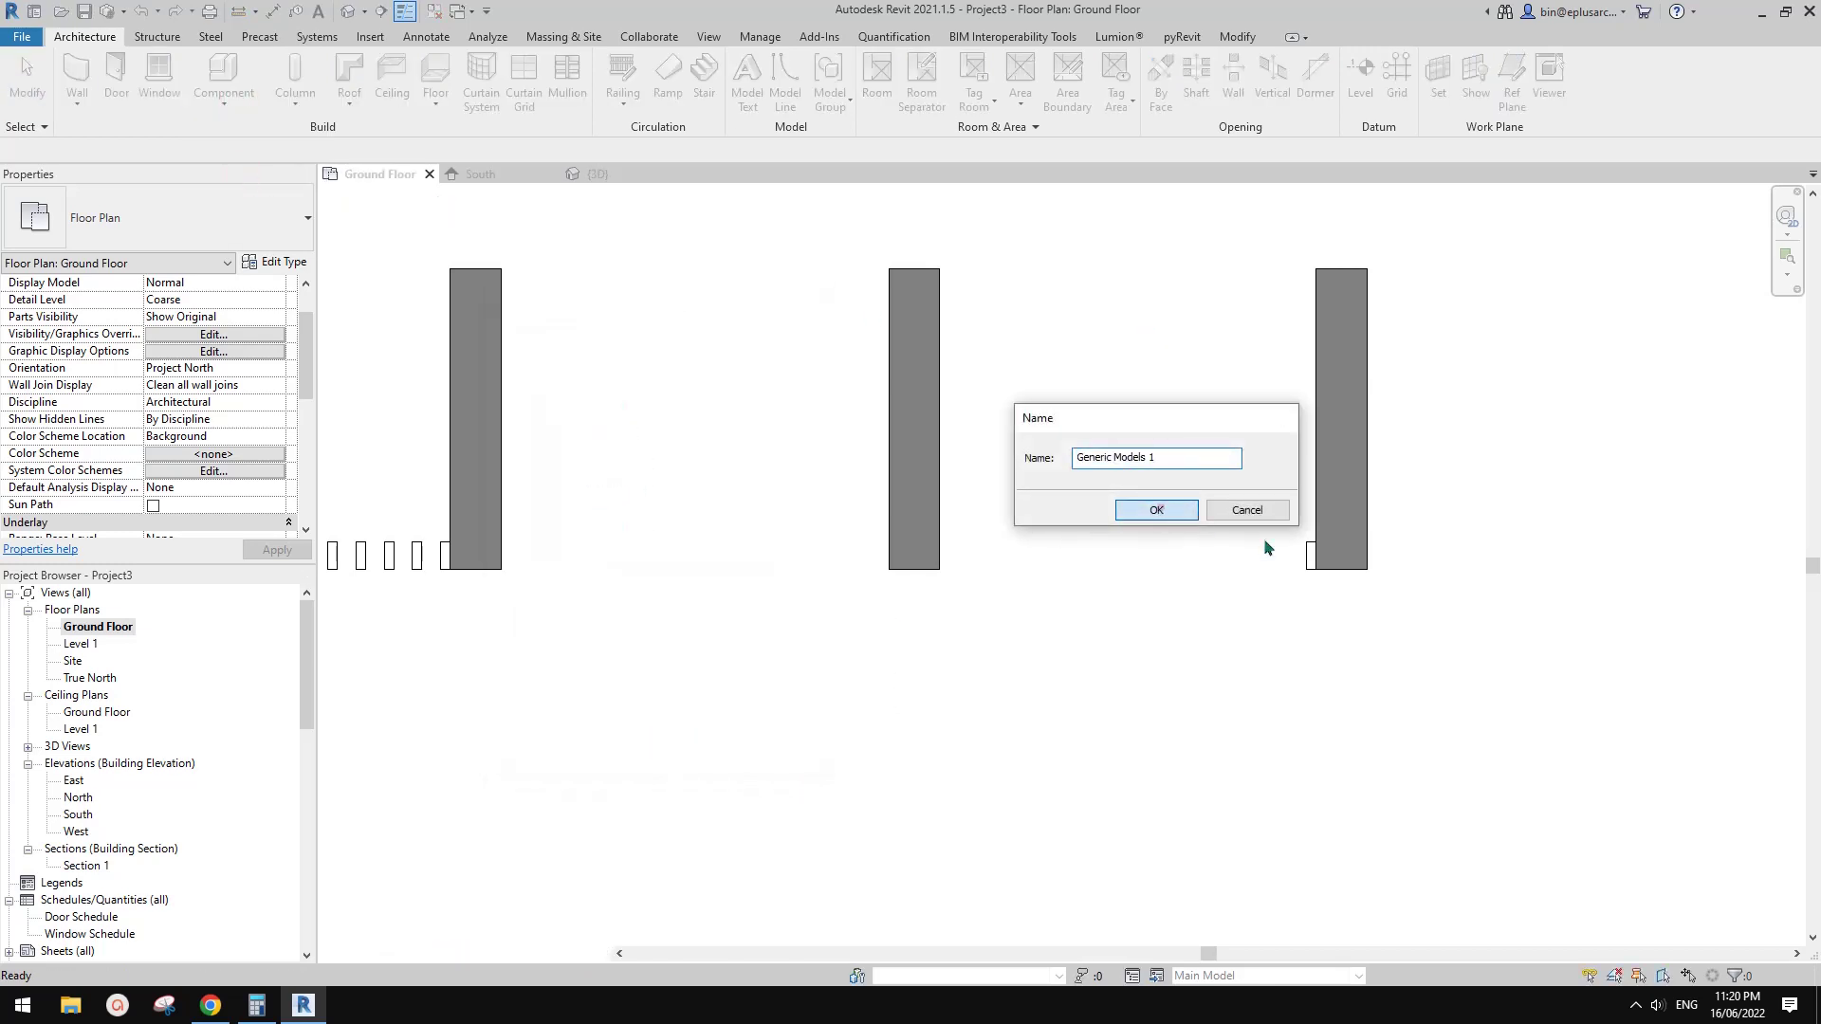
- Start an extrusion and sketch a 50 by 150 mm rectangular profile over the copied beam at the right-hand wall
left_click(161, 75)
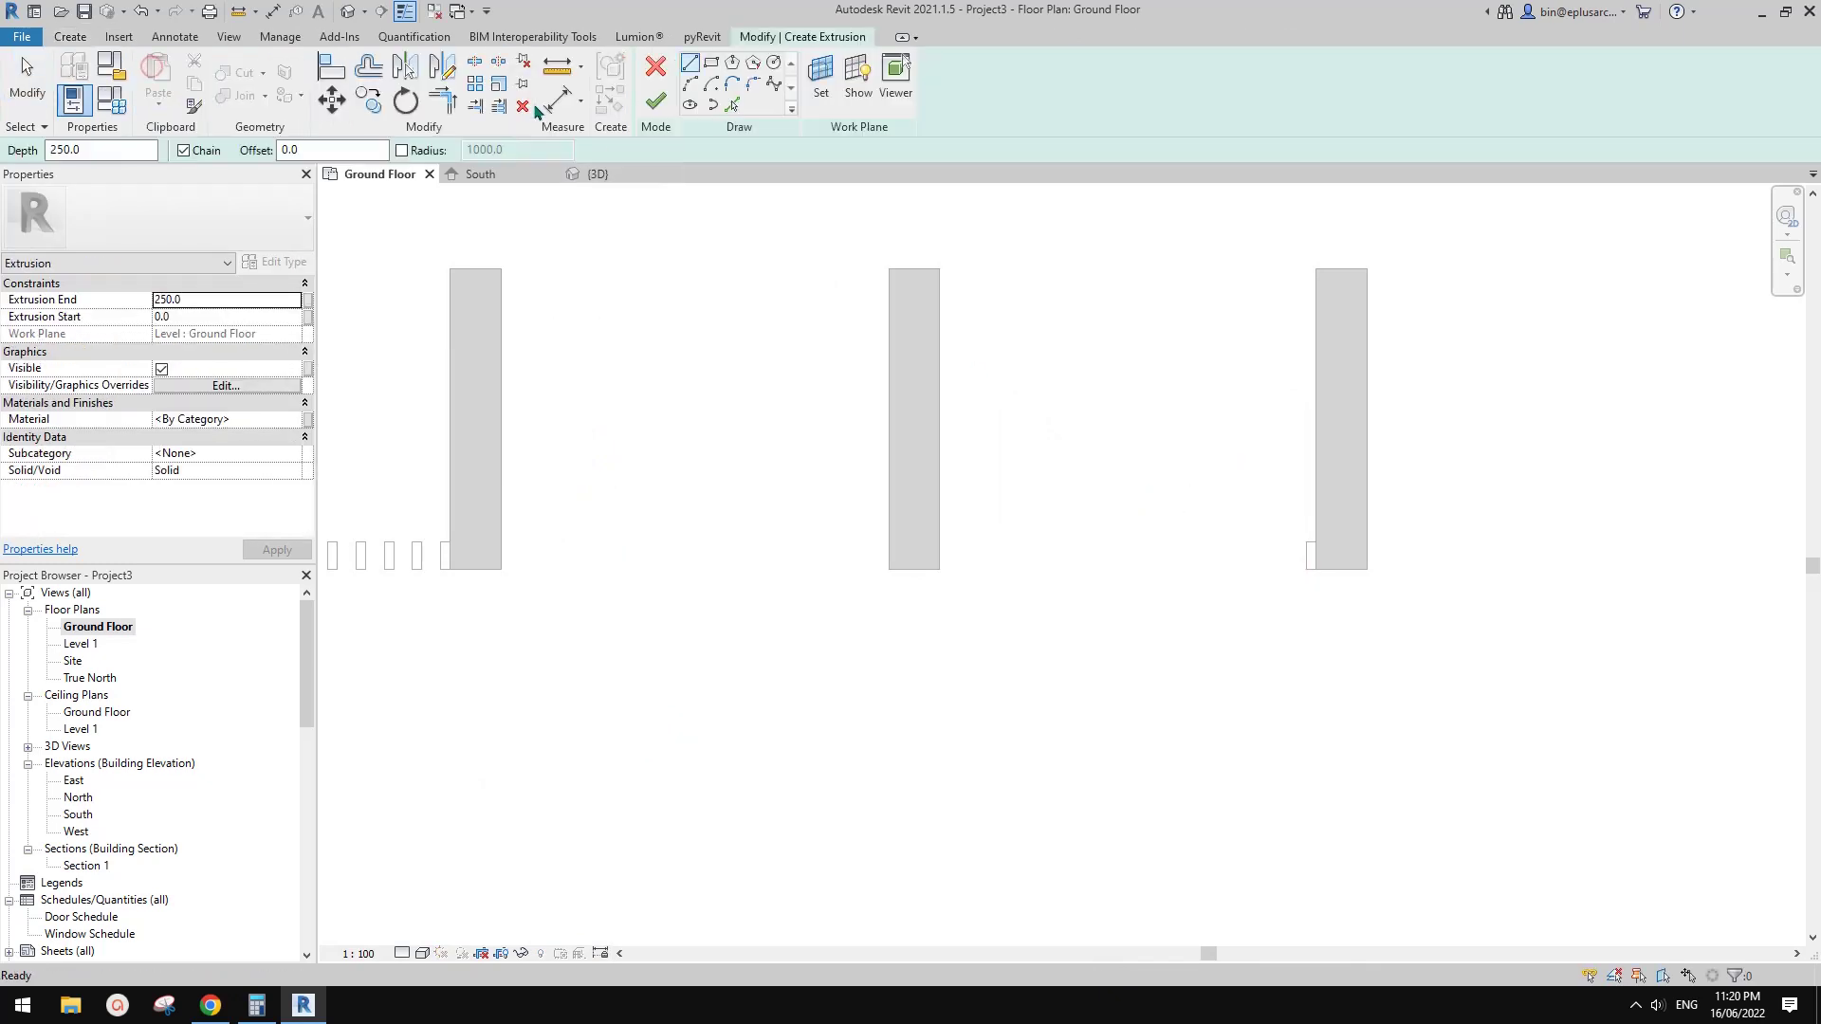
left_click(712, 63)
scroll(1335, 513, "up", 2)
left_click(1291, 557)
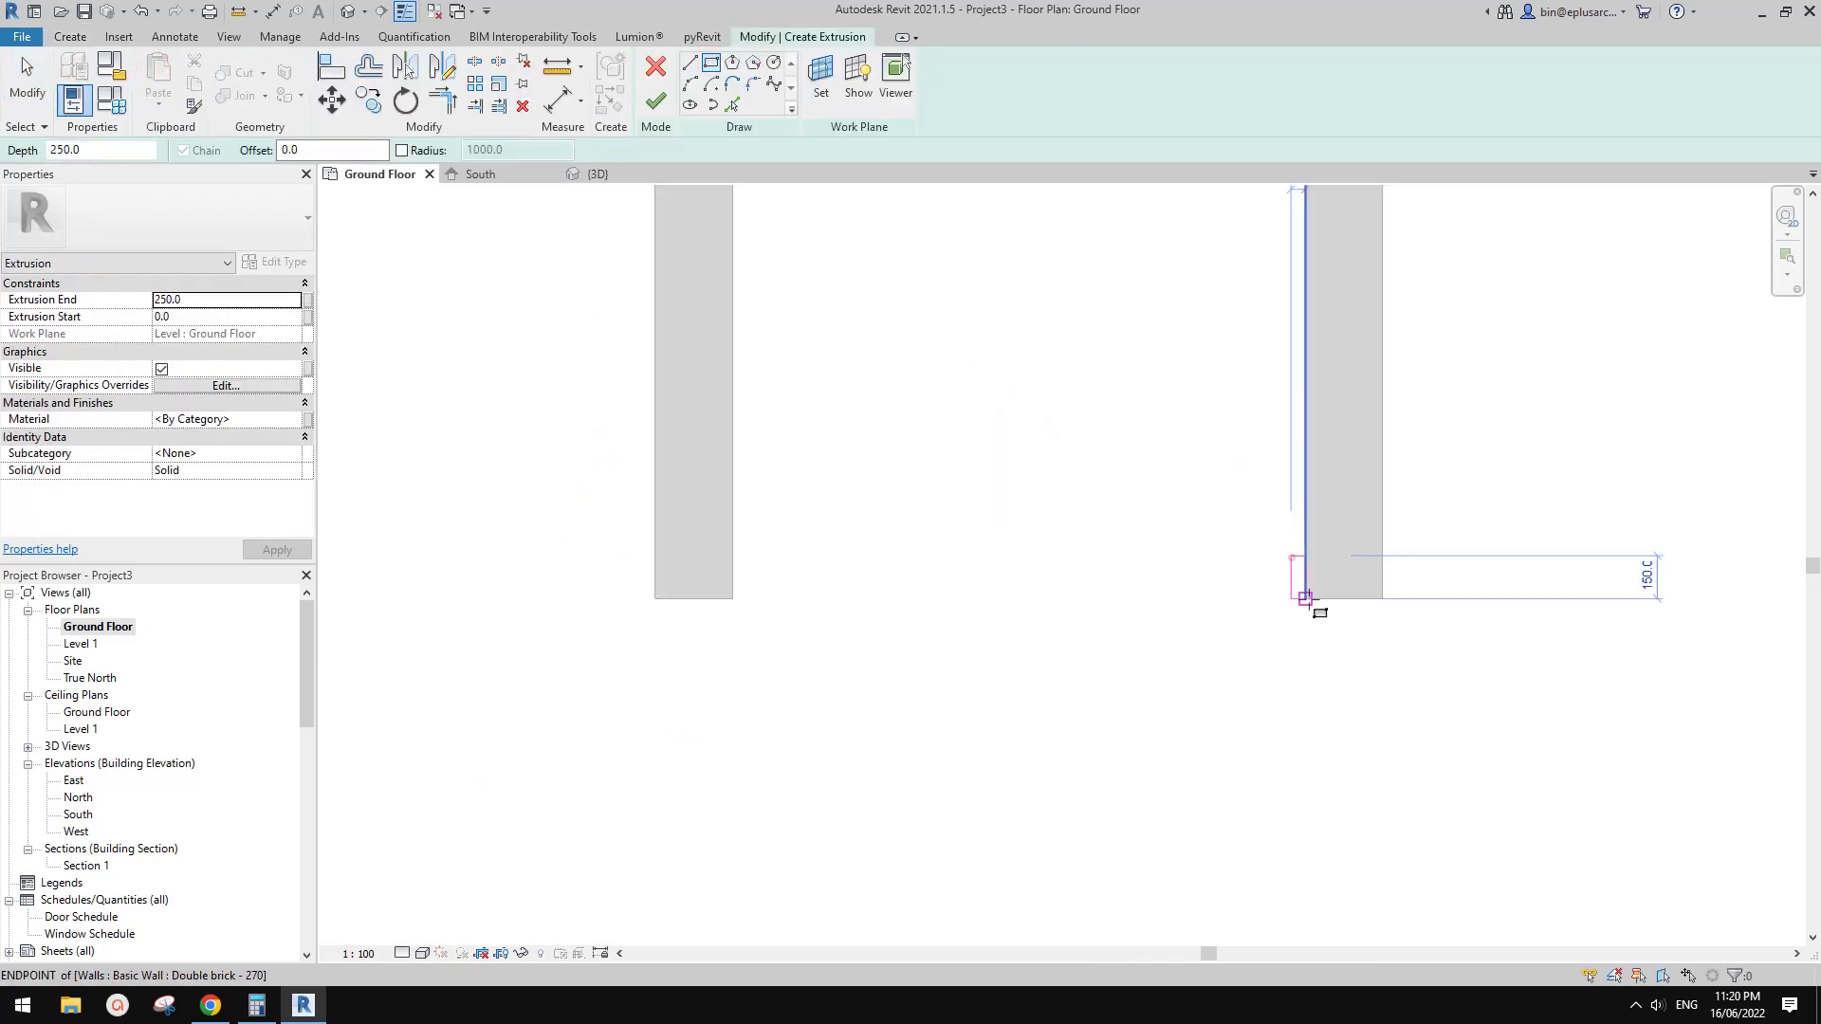
left_click(1307, 598)
key("Escape")
key("Escape")
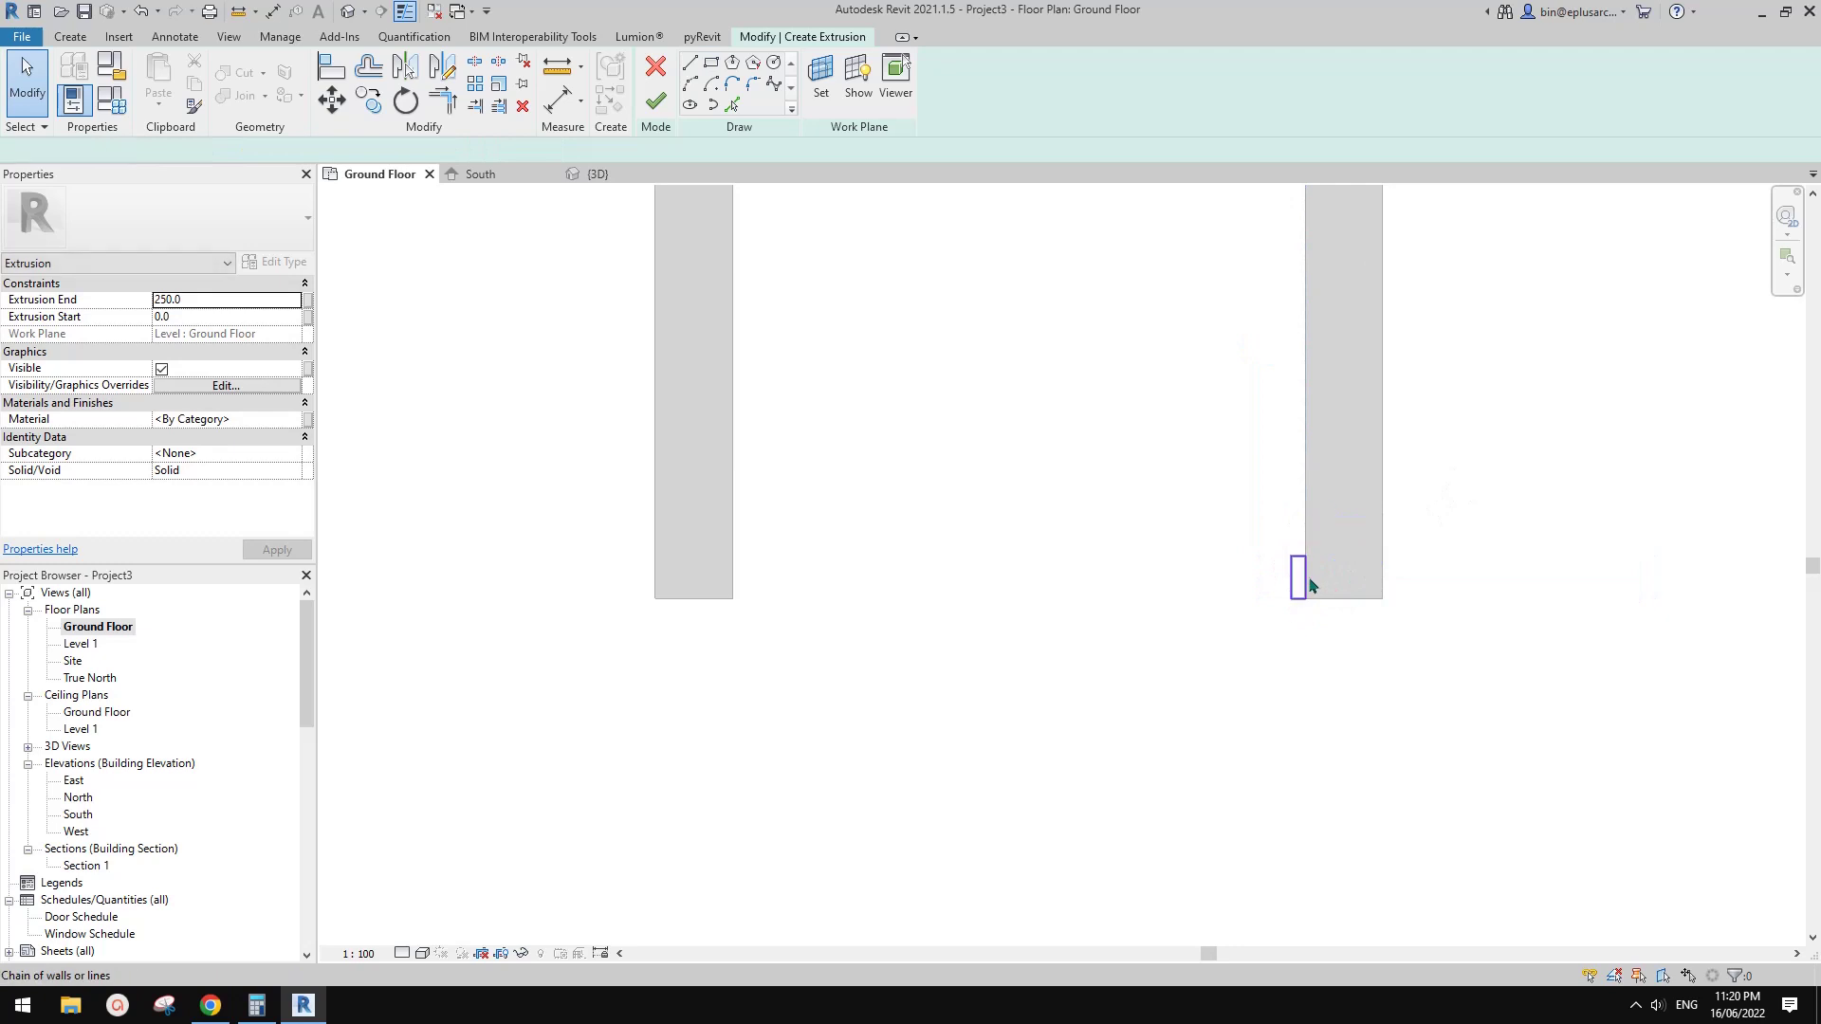
- Shift the profile up along the wall until its upper edge is 750 mm from the wall's lower end, and extrude it to 8000 mm
key("Up")
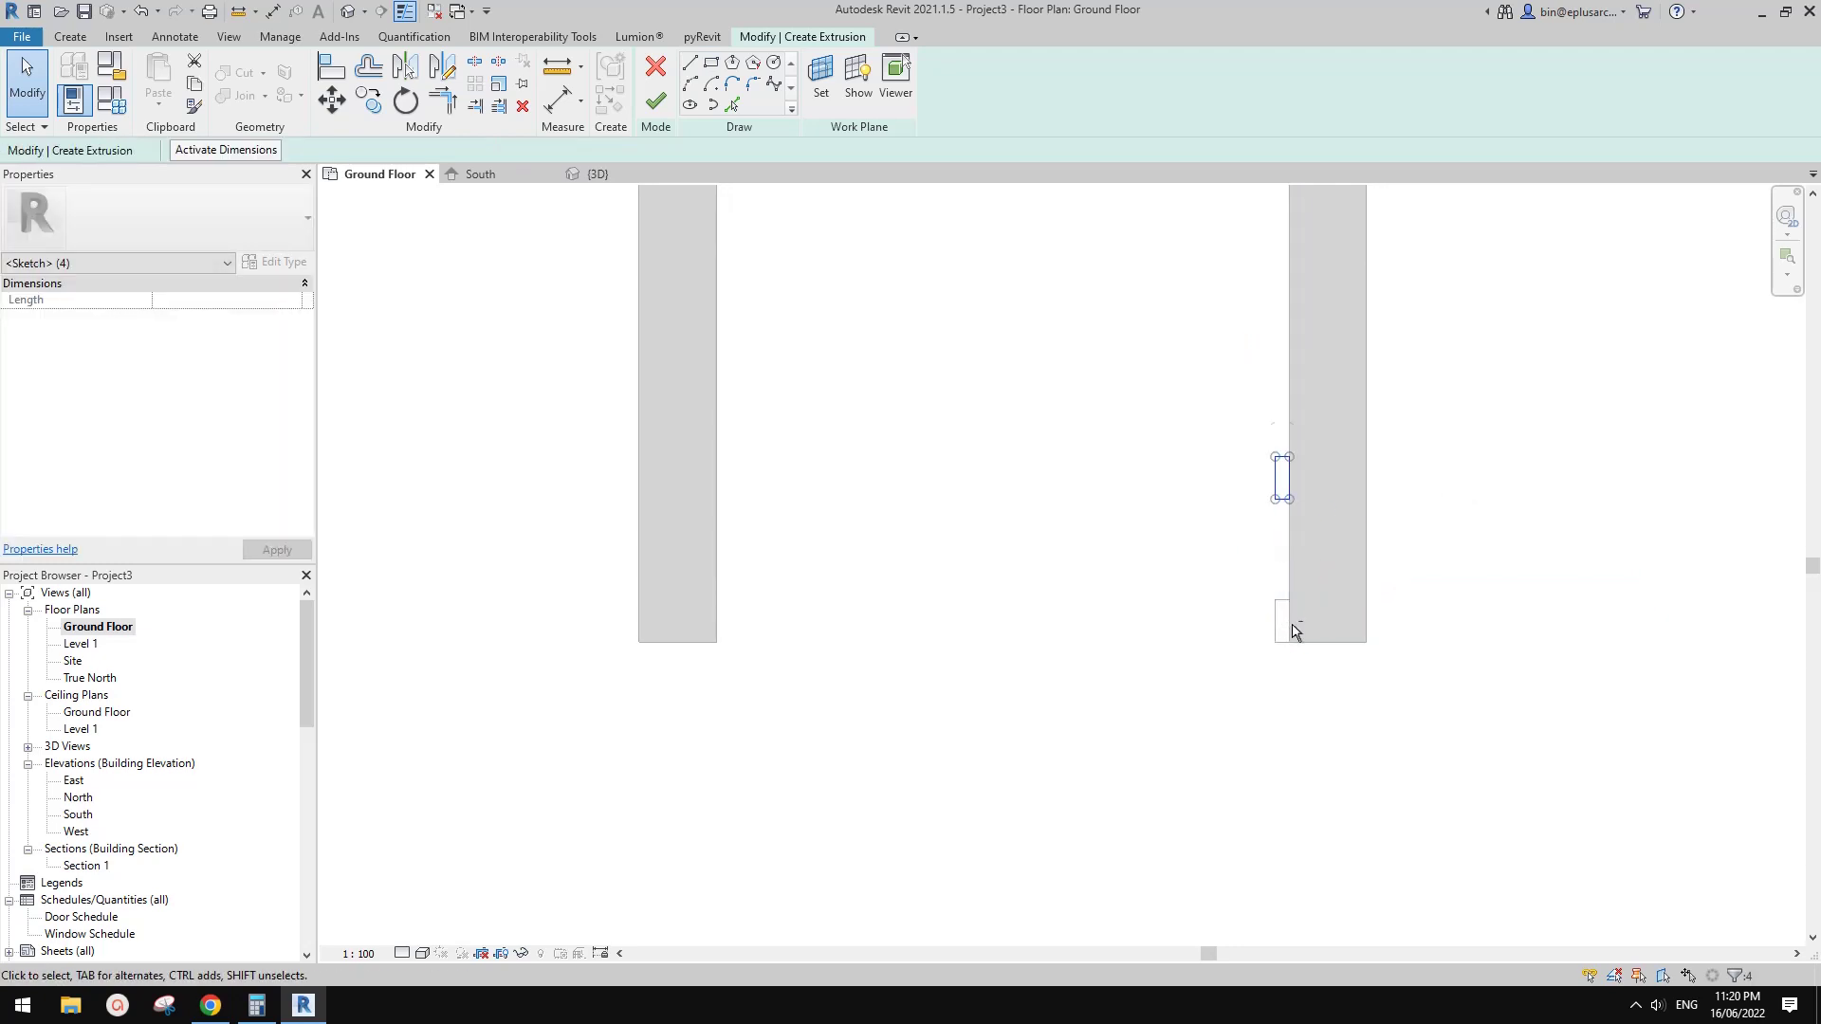
middle_click_drag(1387, 511, 1394, 557)
left_click(654, 103)
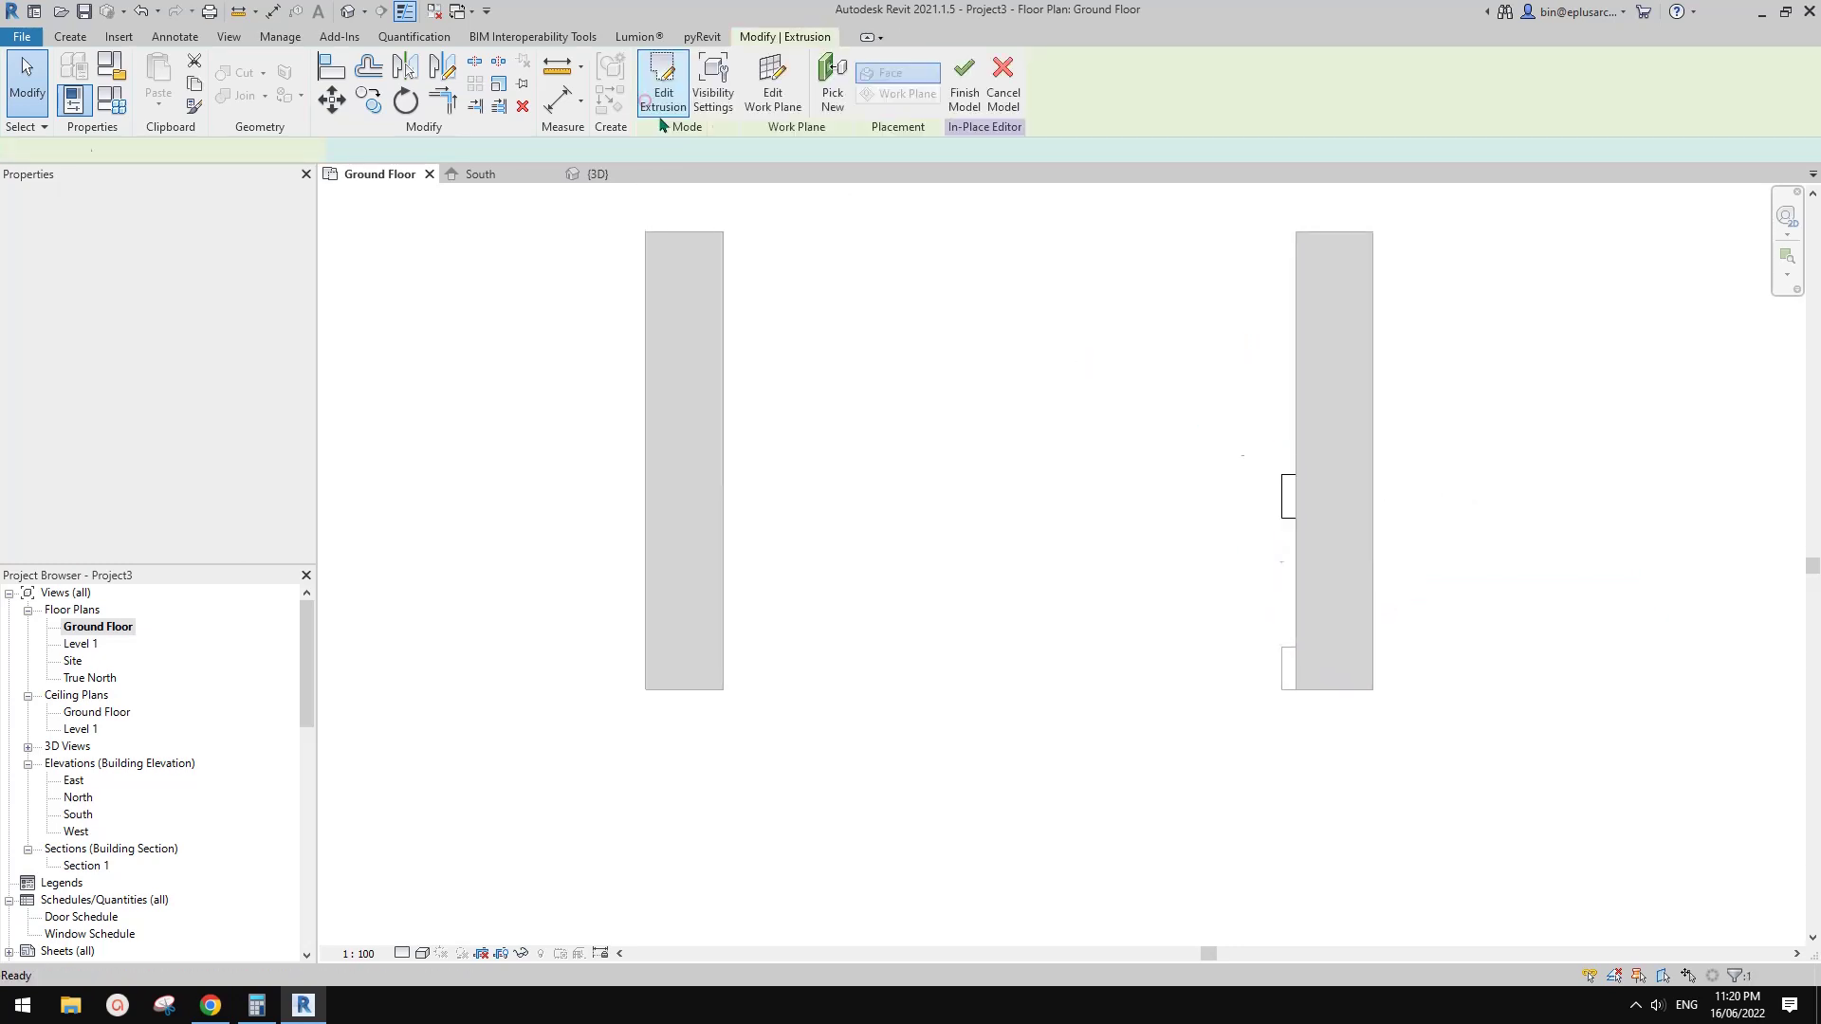
left_click(208, 303)
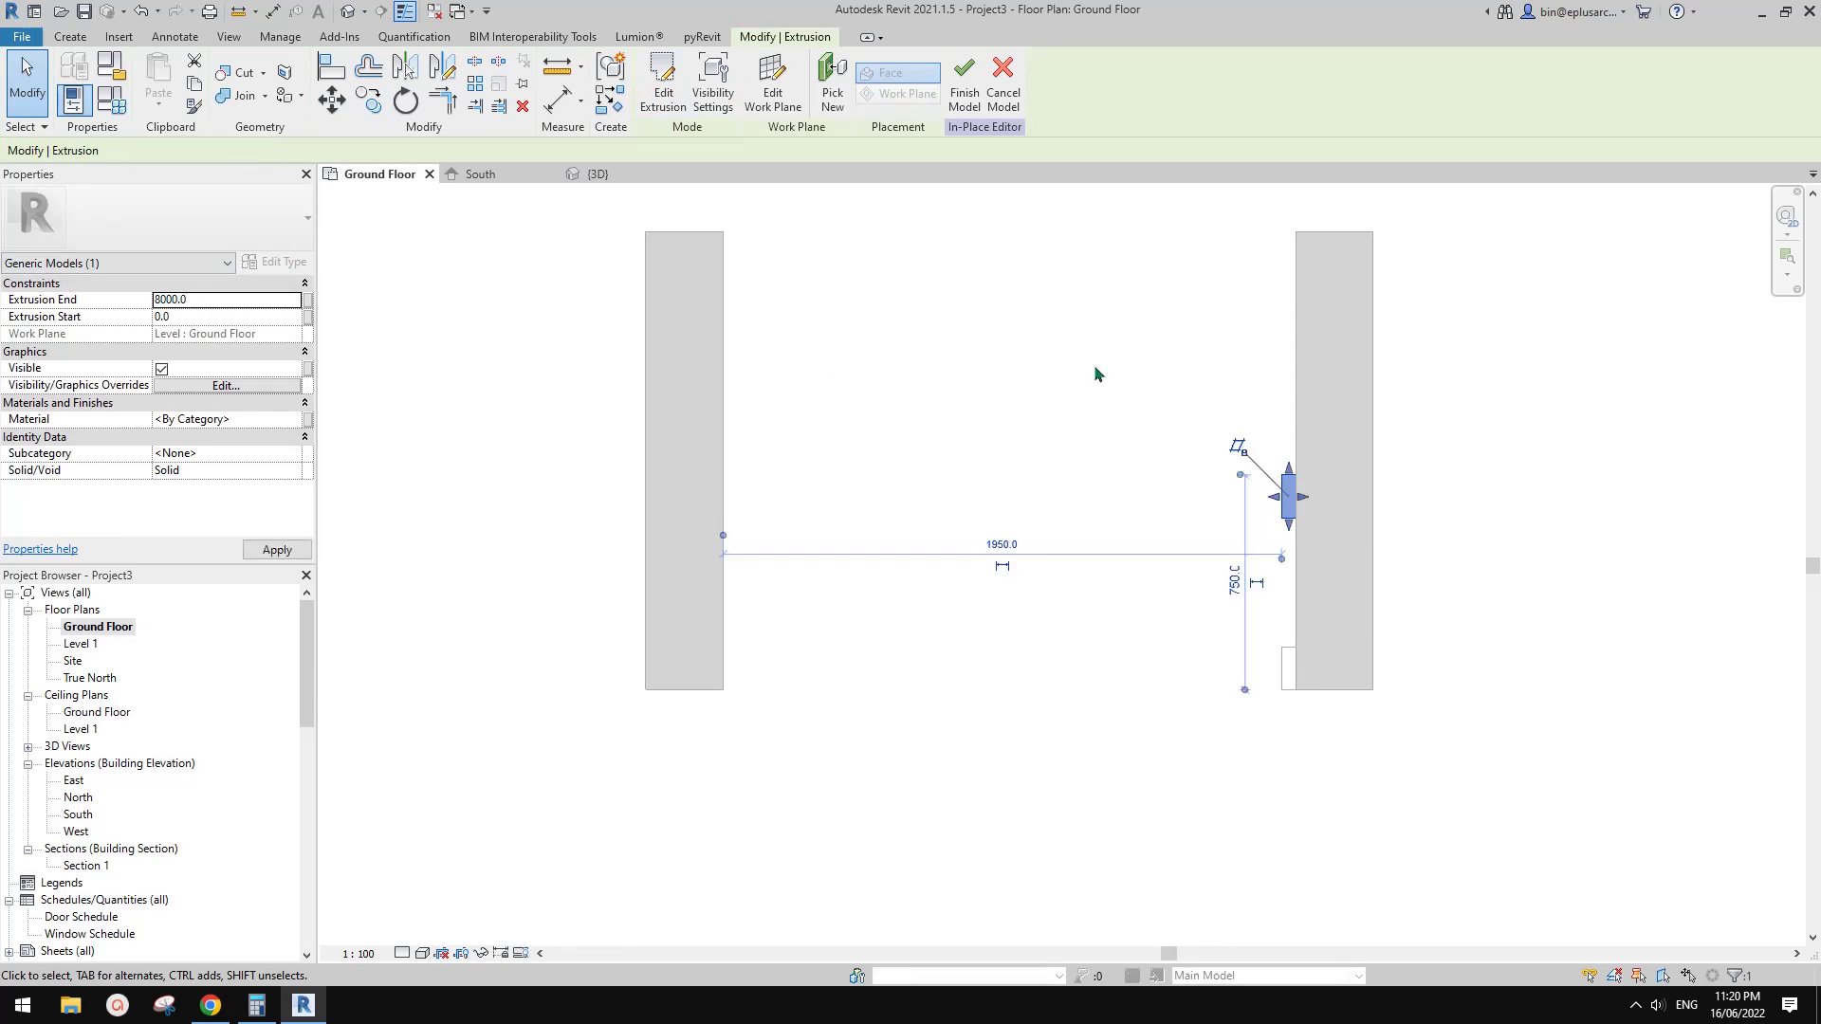
- Finish the in-place model and check the extruded louvre beside the wall in the 3D view
left_click(1051, 368)
left_click(656, 90)
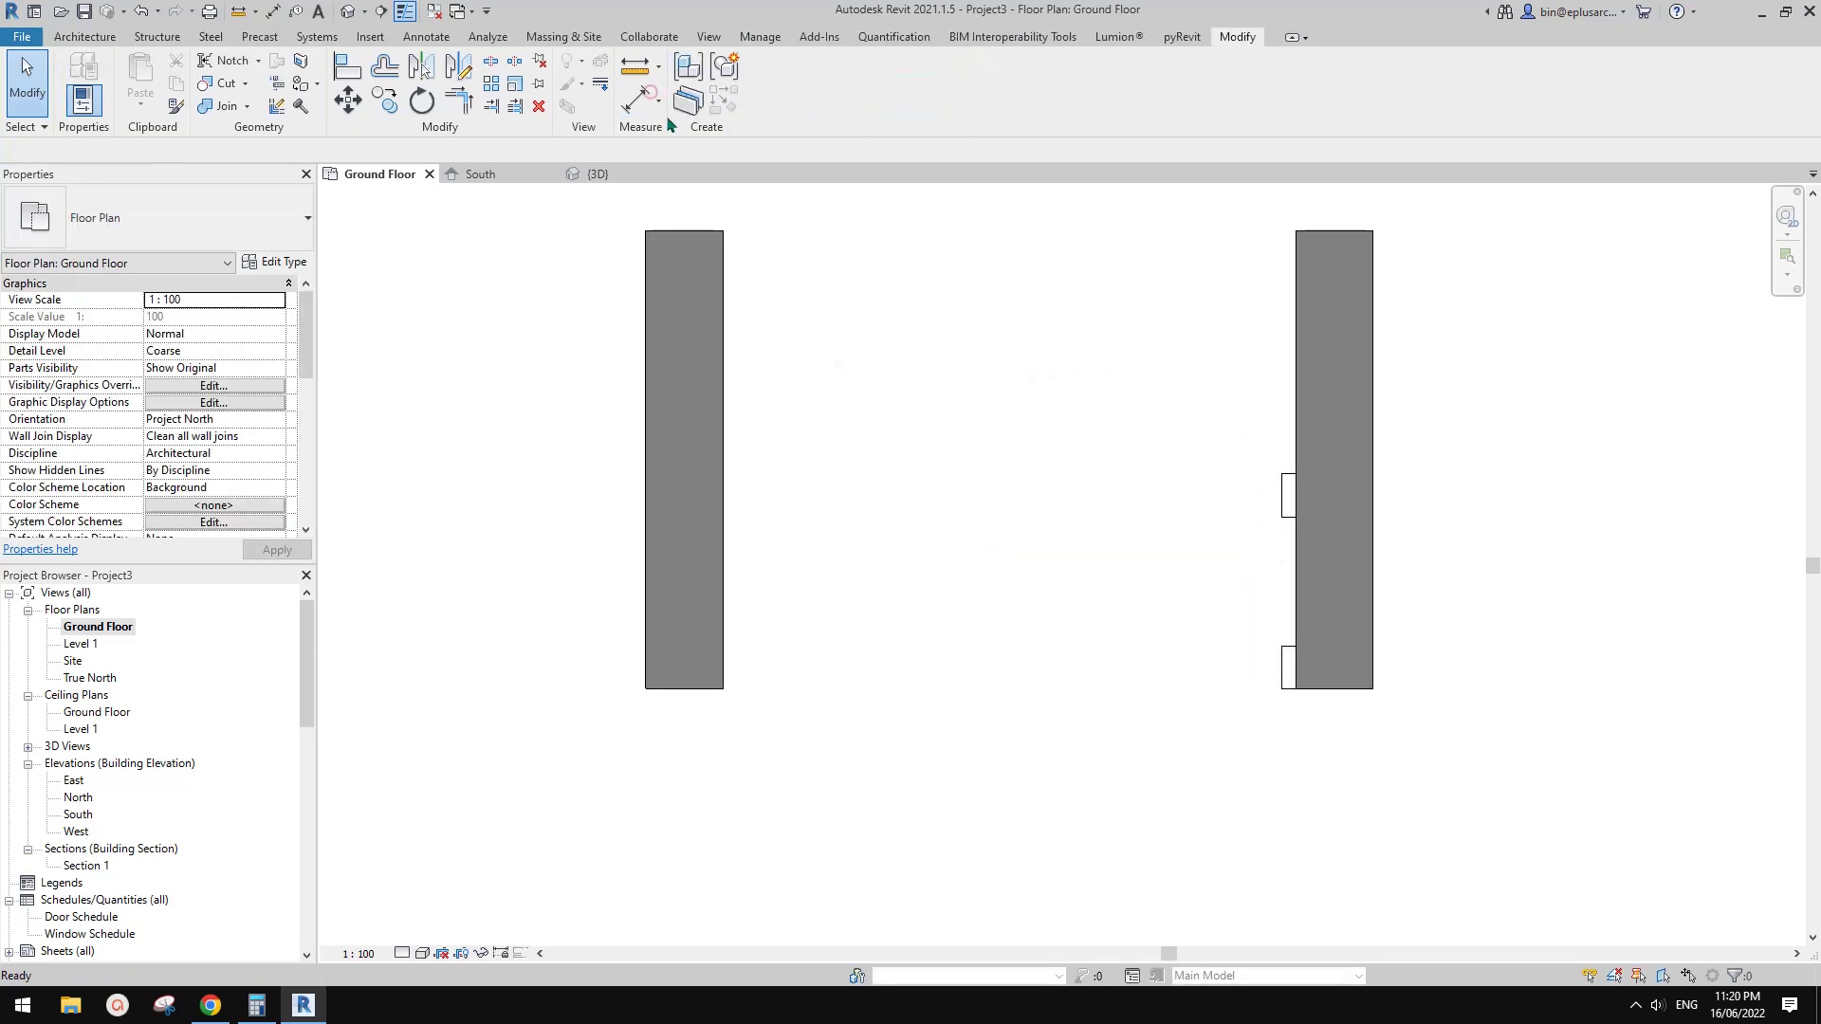
left_click(348, 10)
mouse_move(1551, 462)
middle_mouse_down("shift")
mouse_move(1423, 213)
mouse_move(1563, 487)
middle_mouse_up("shift")
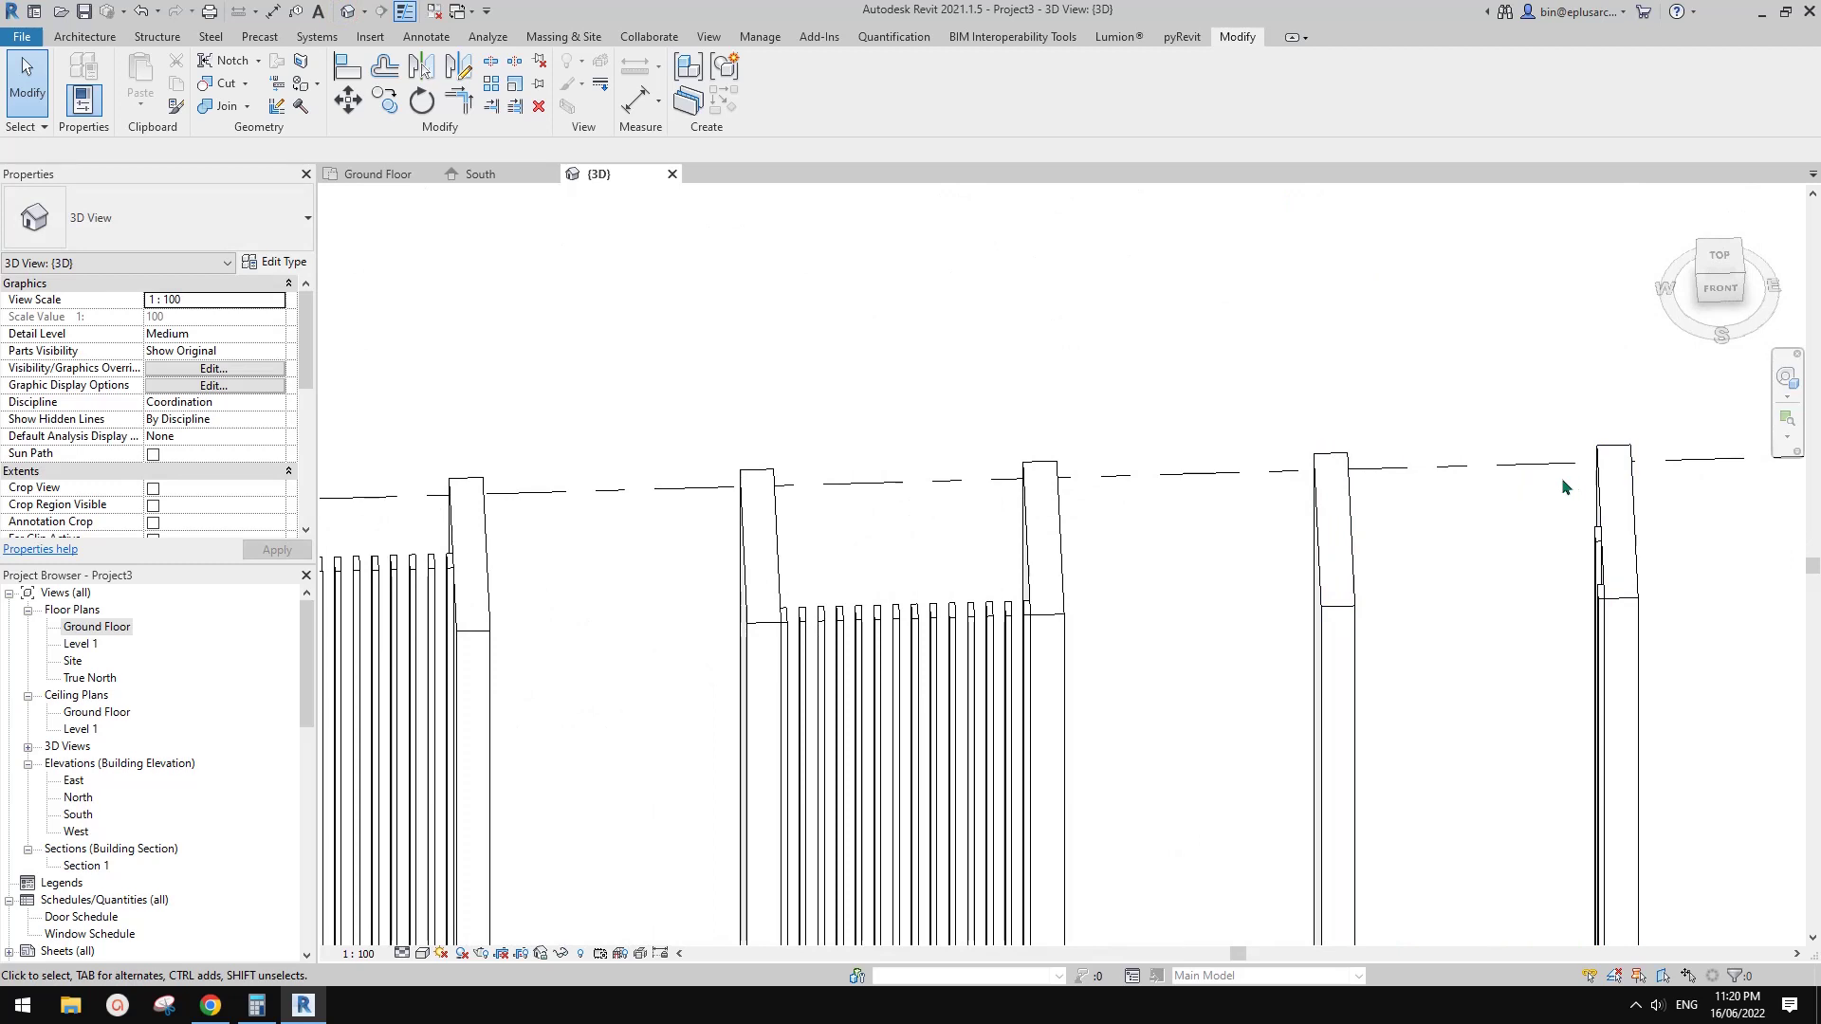
- In the Ground Floor plan, array the 50x150 beam from the right-hand wall corner towards the left wall at 150 mm spacing with 13 members
double_click(98, 627)
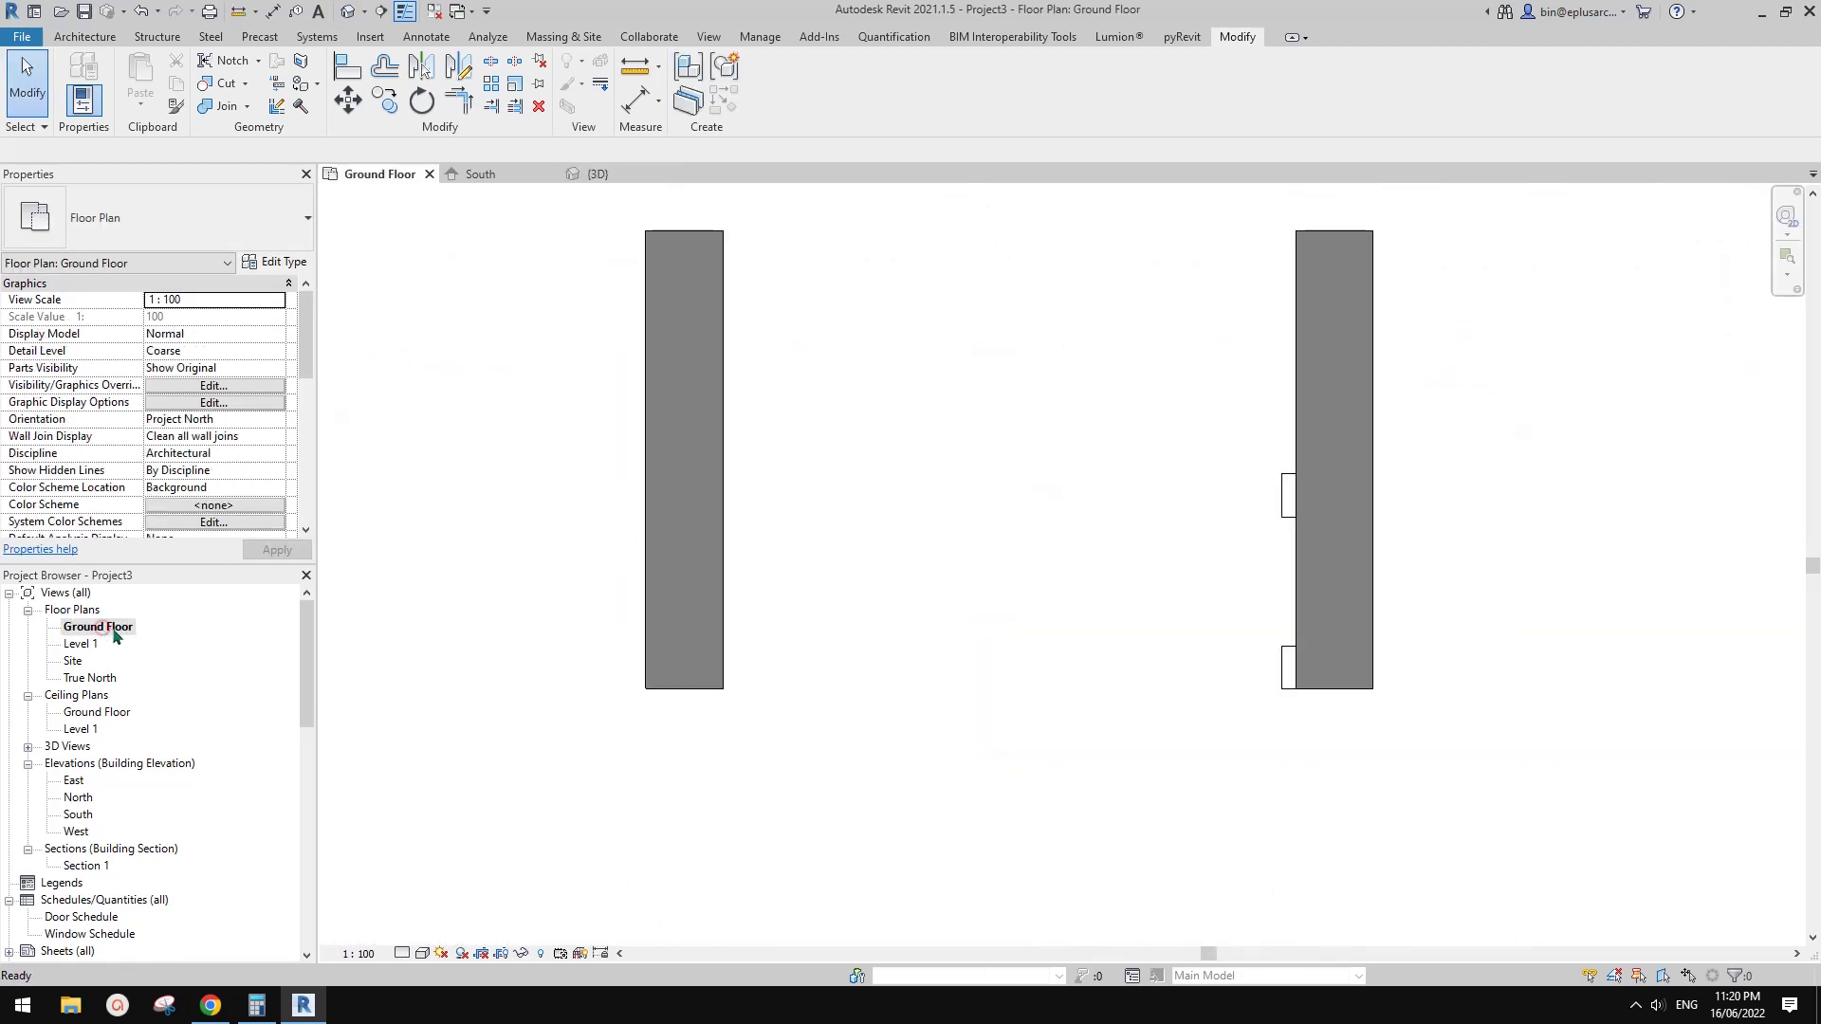
left_click(1296, 691)
scroll(1281, 653, "up", 2)
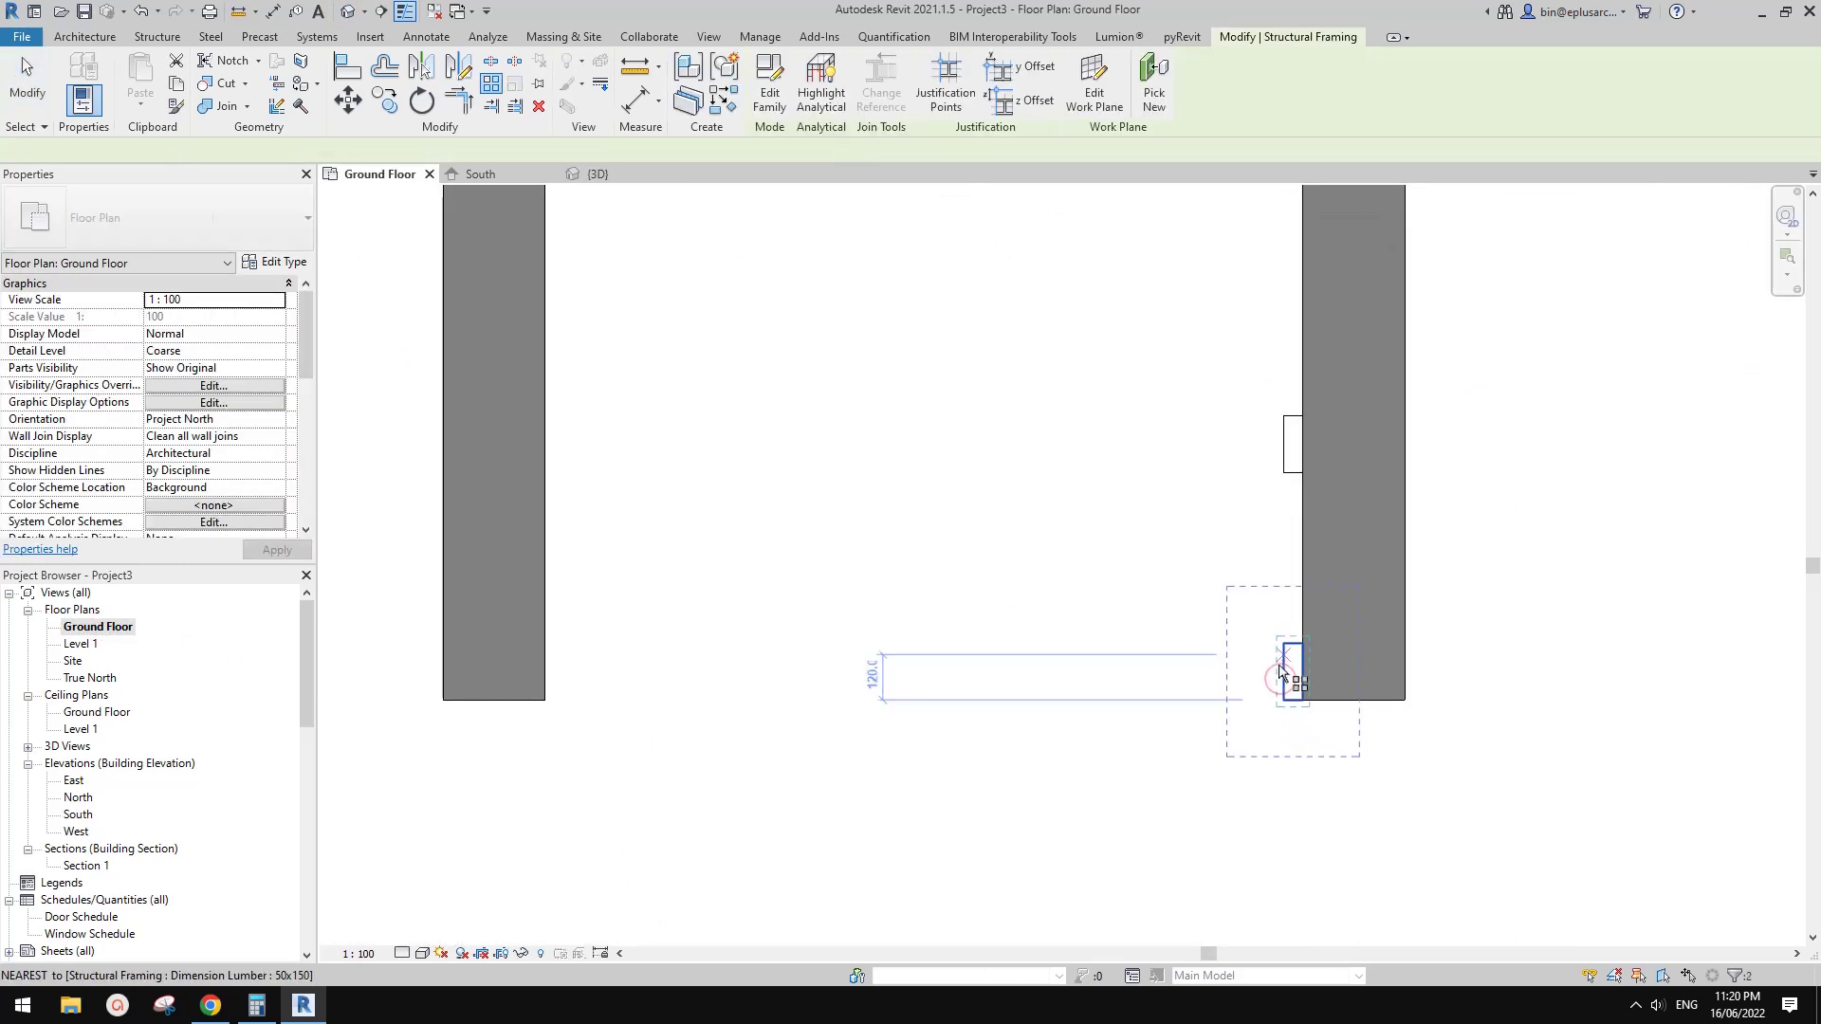
key("a")
key("r")
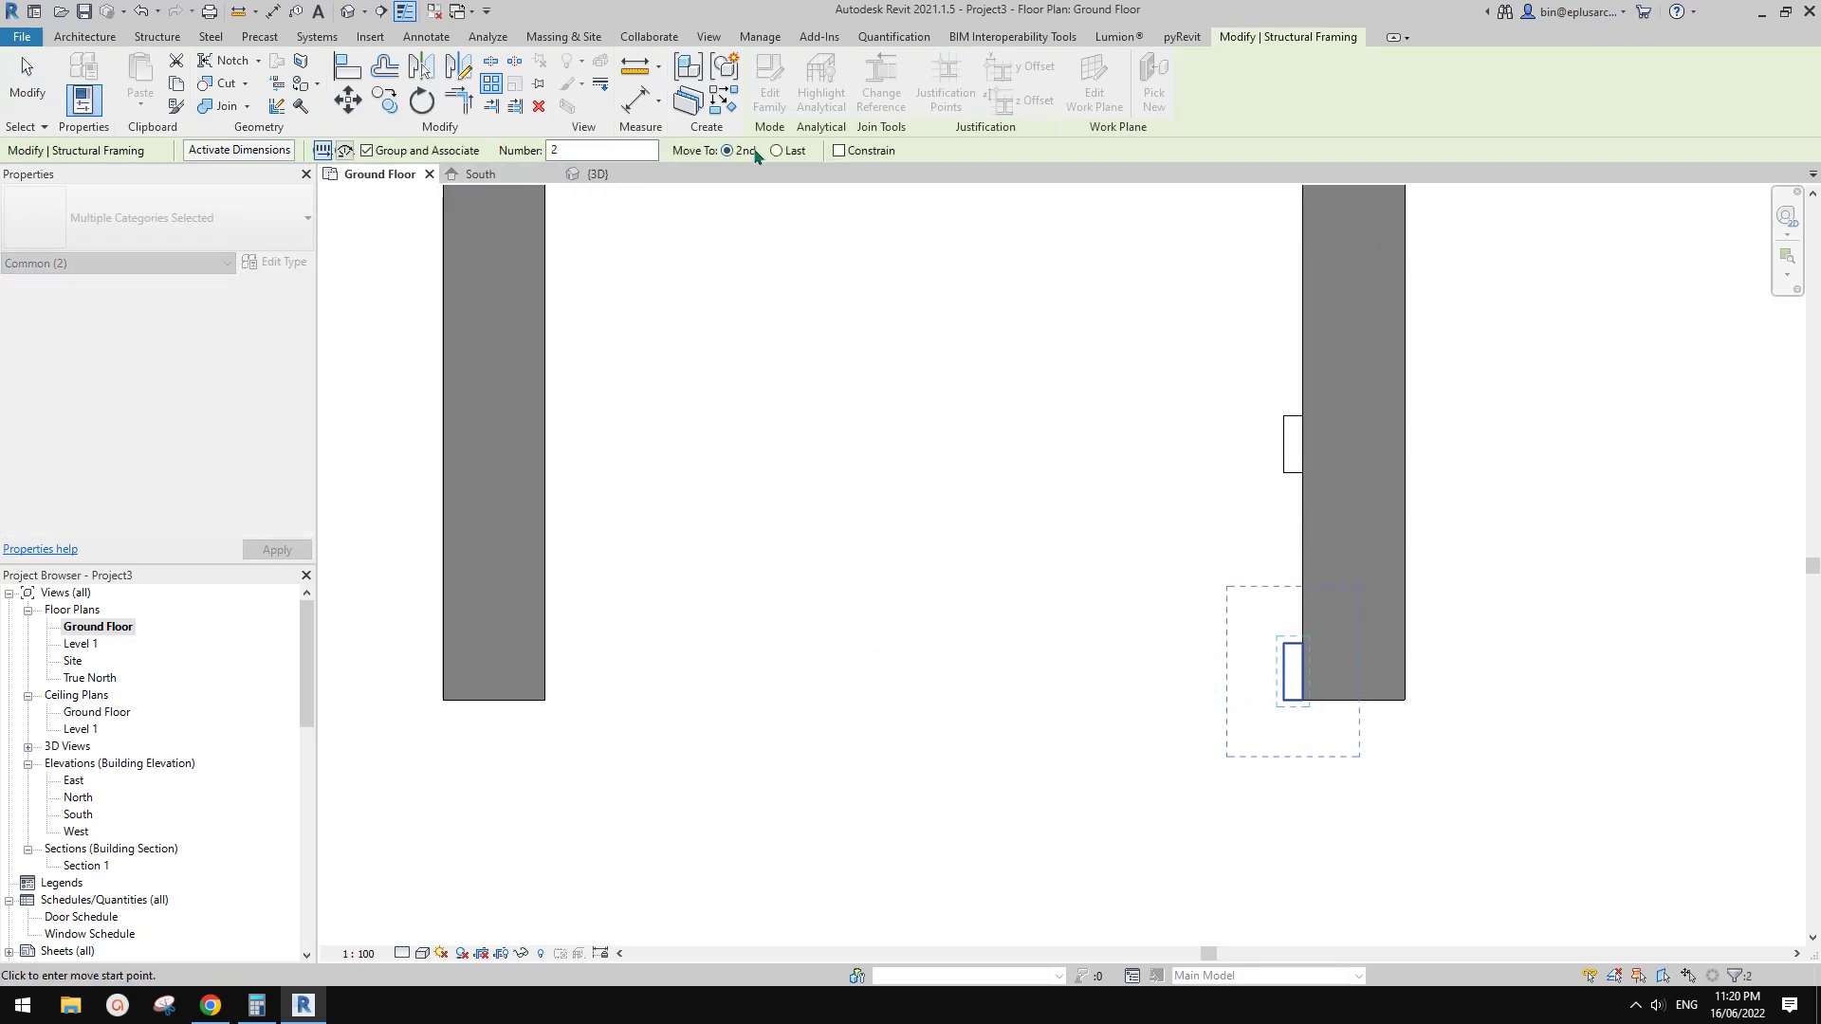
left_click(1167, 636)
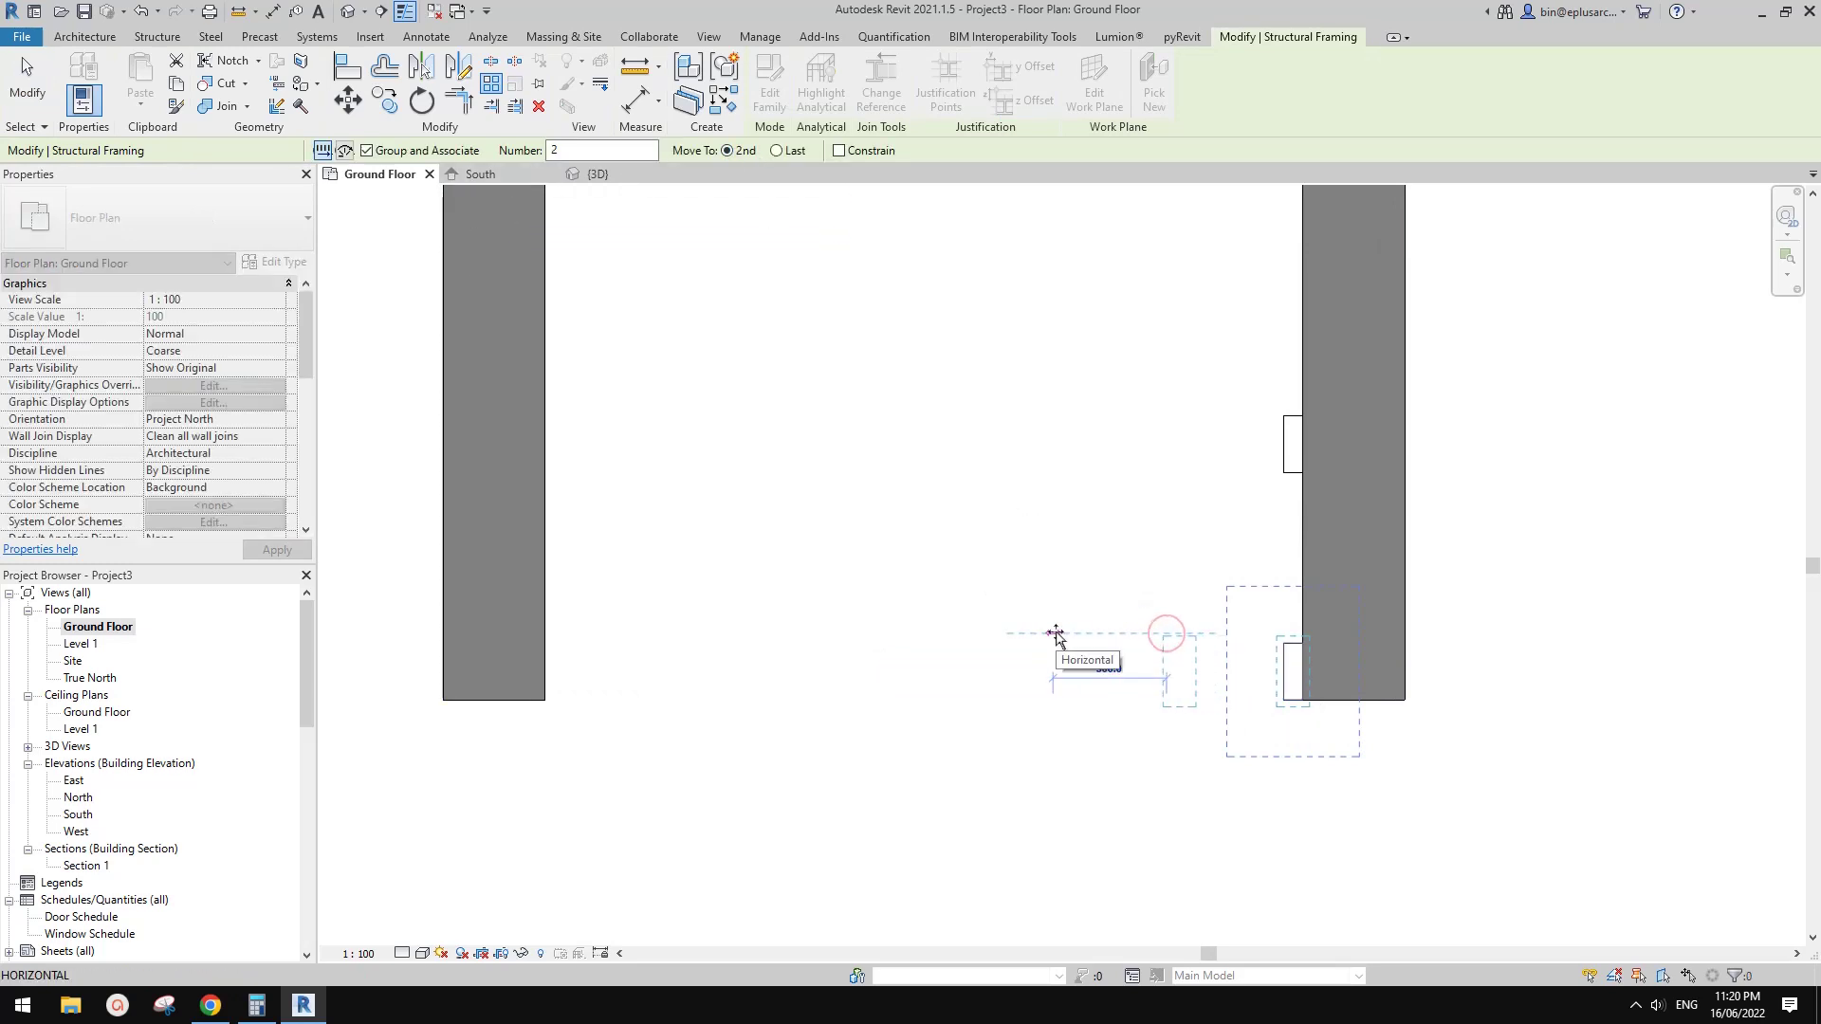
type("150")
key("Return")
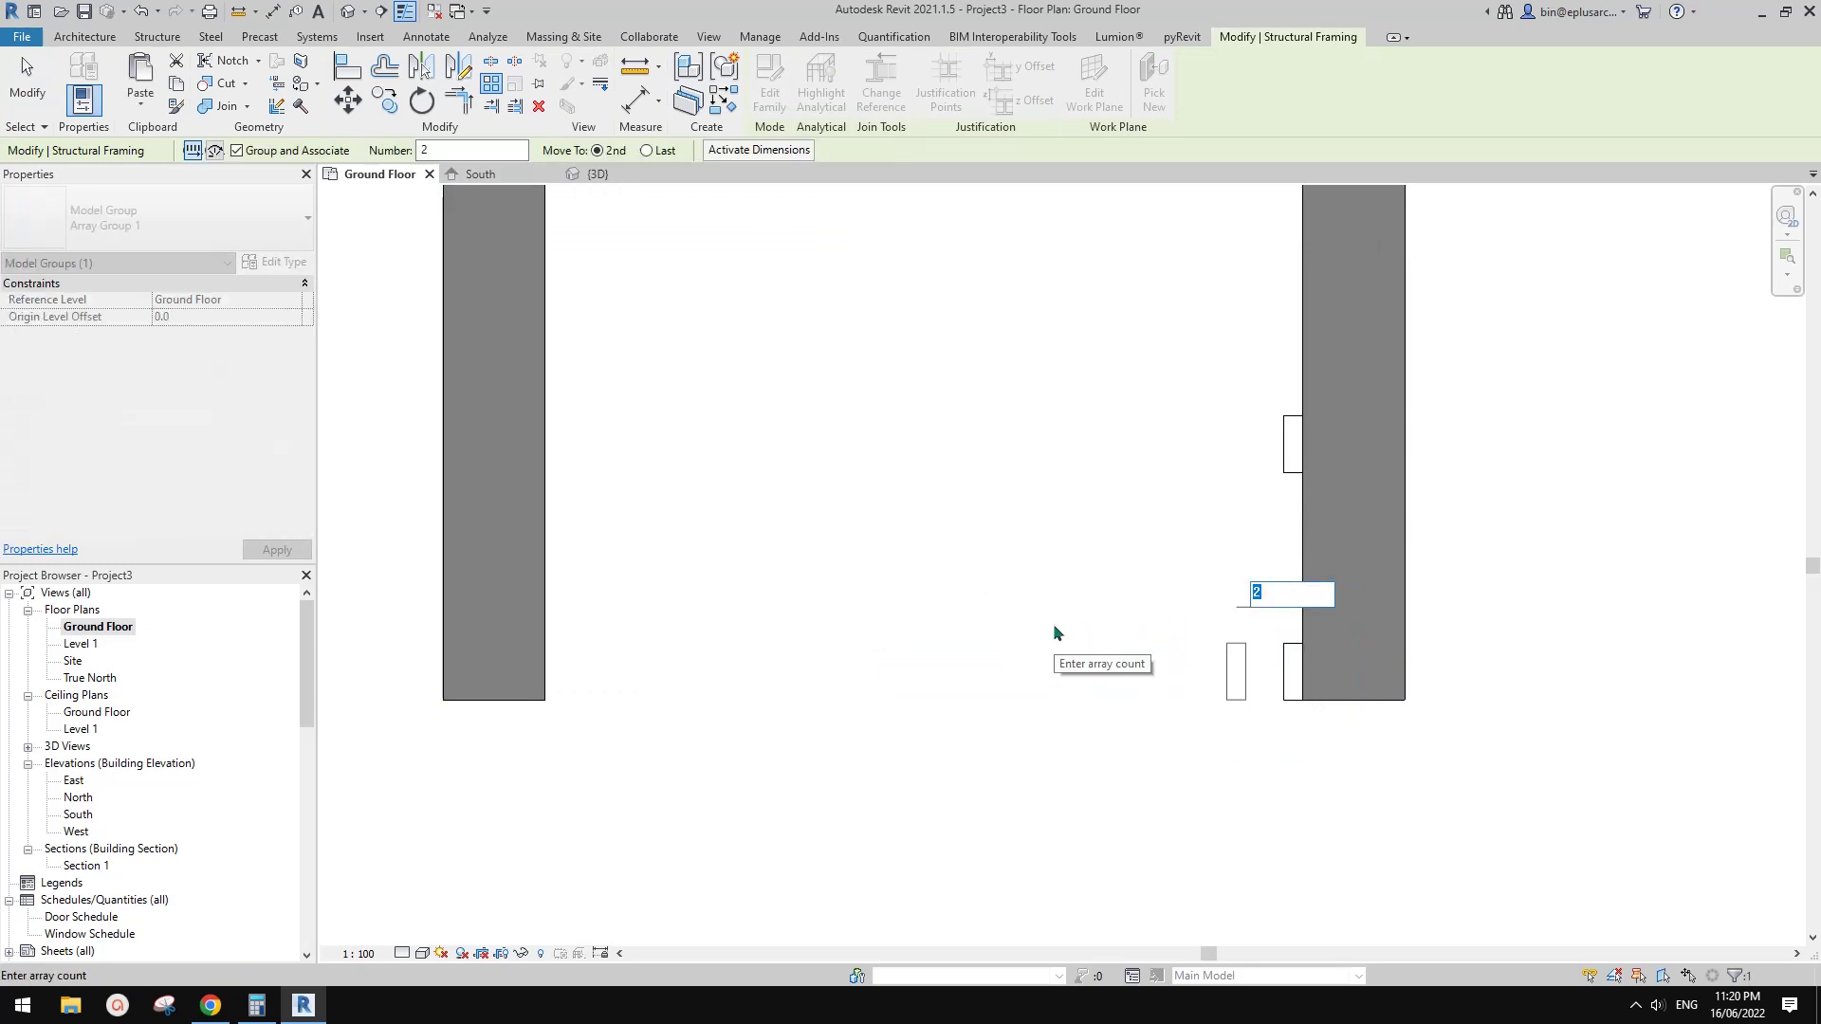
type("13")
left_click(1026, 543)
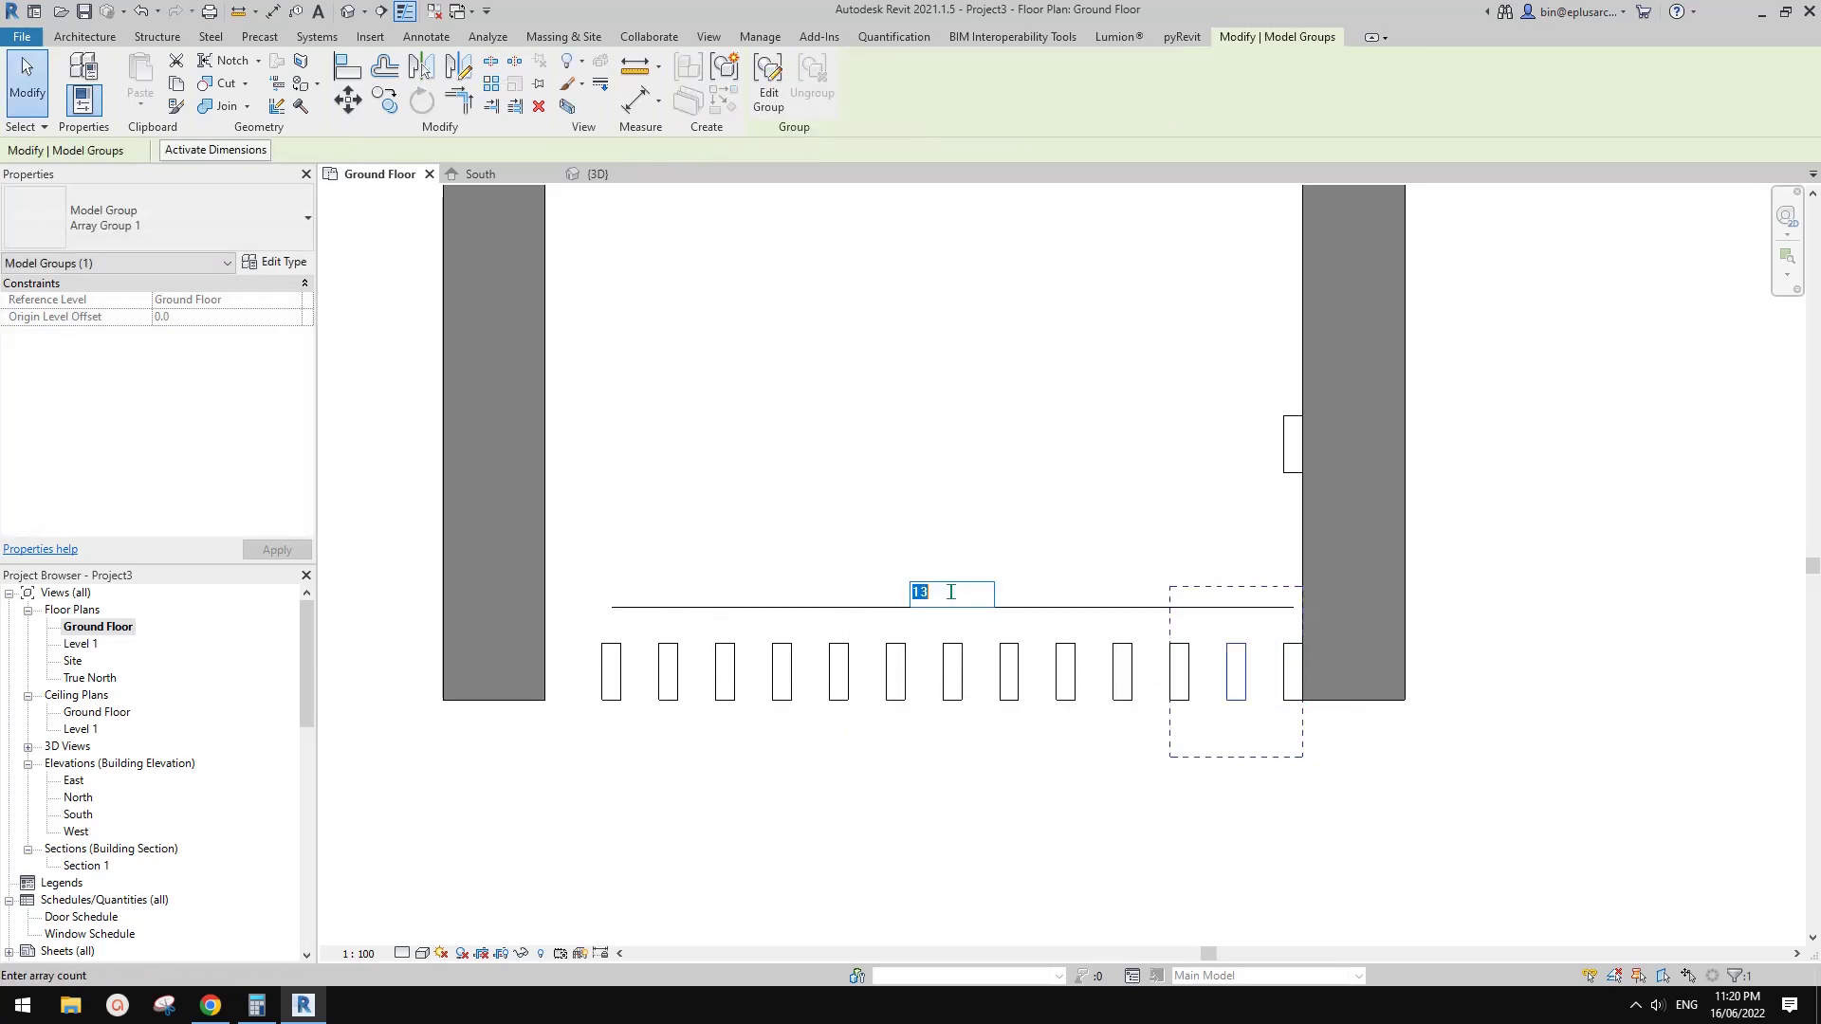
- Set the beam array's member count to 14
left_click(989, 595)
type("14")
key("Return")
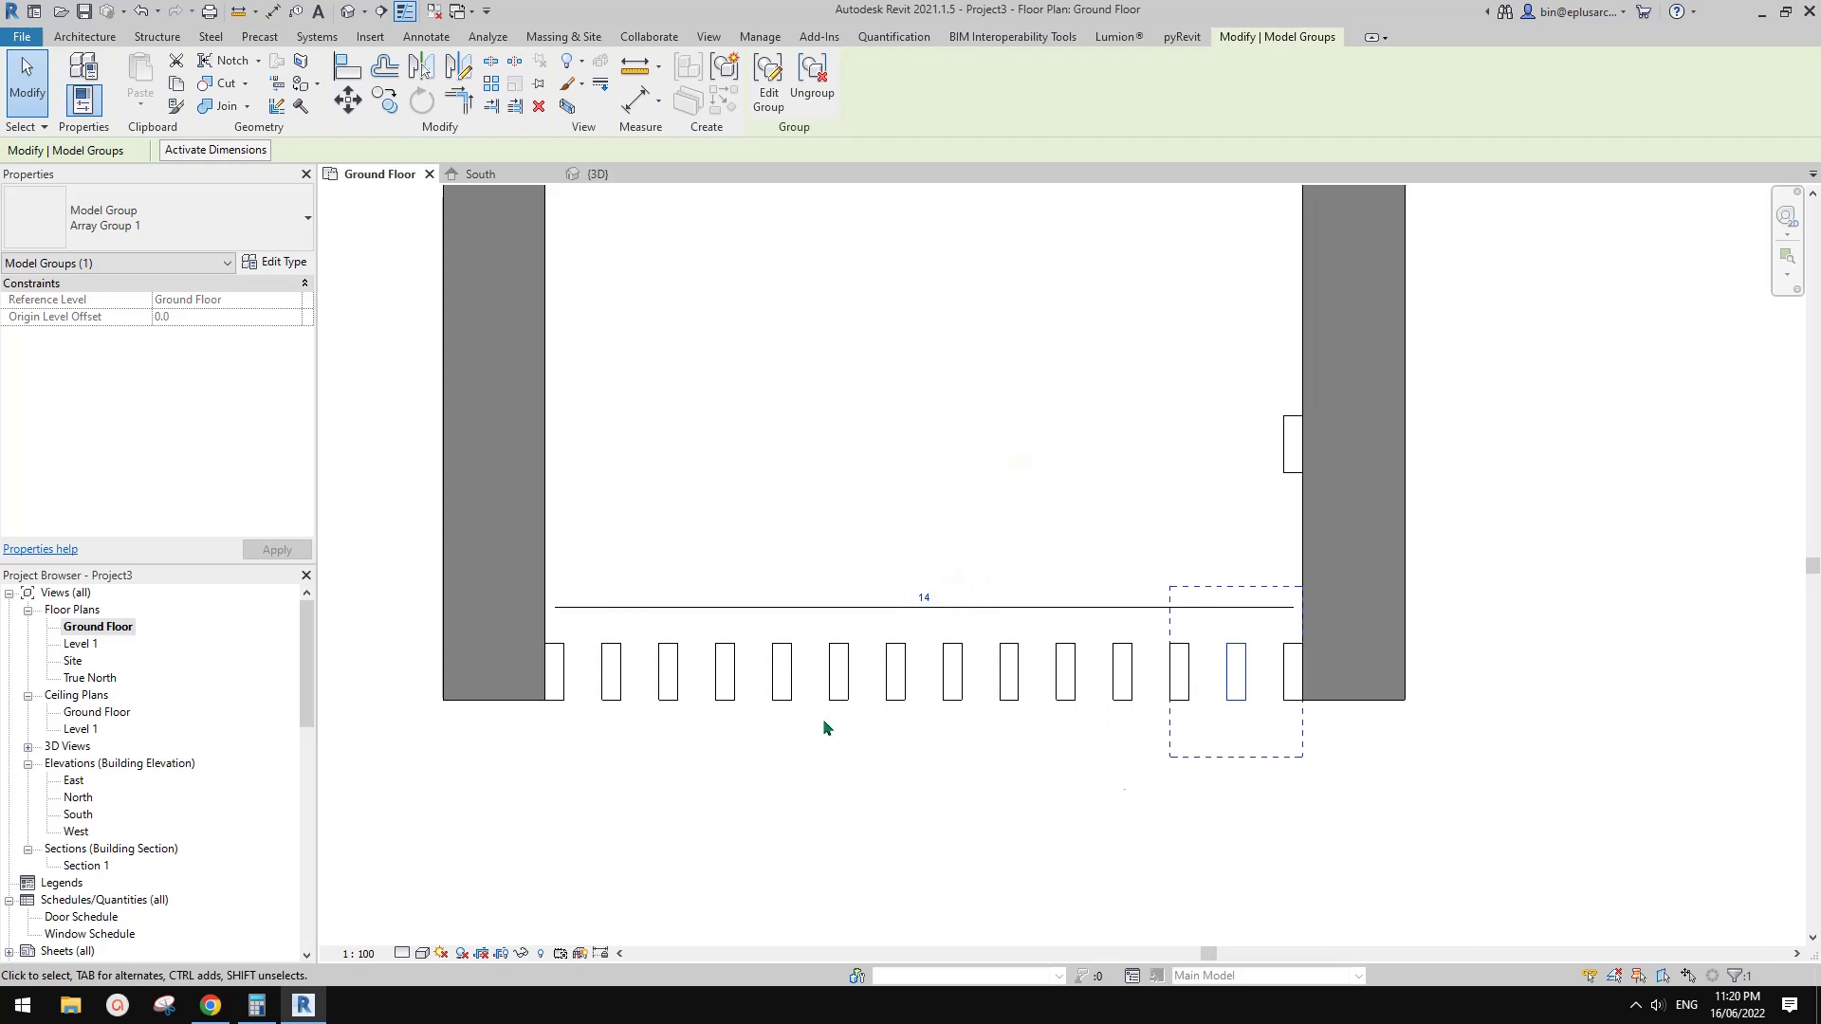
left_click(1174, 798)
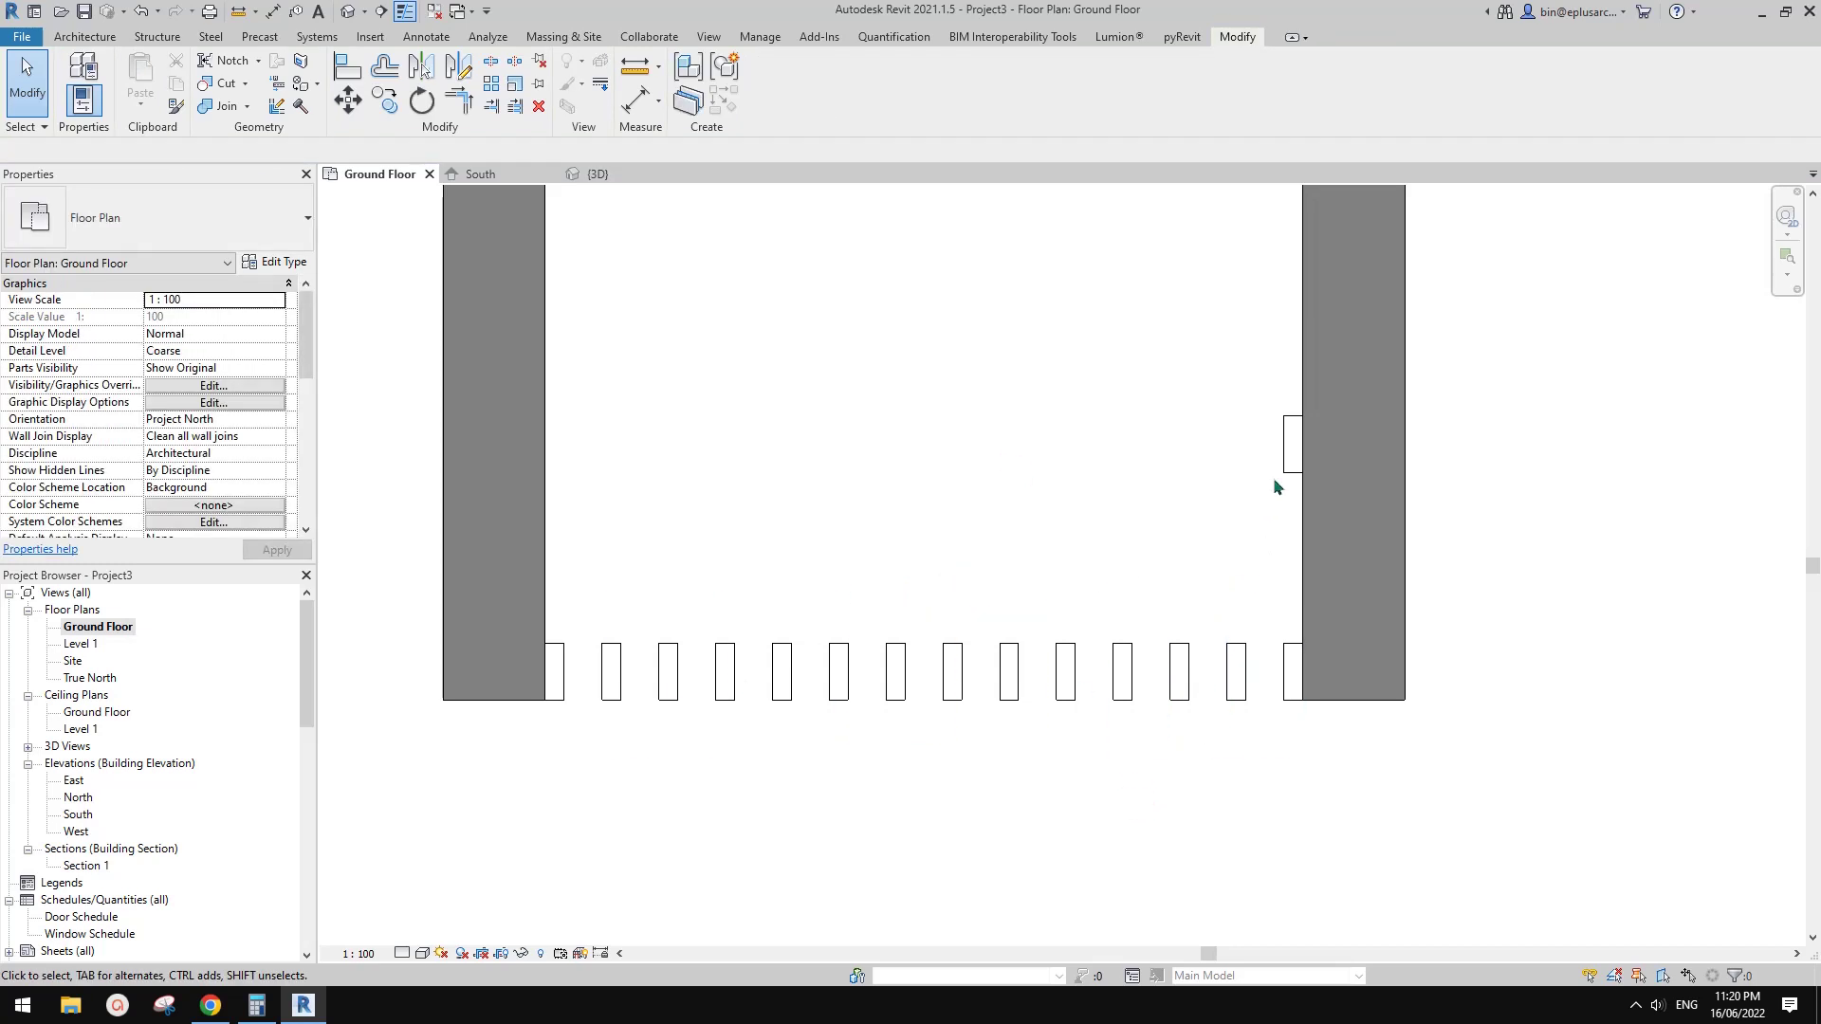
- Open the generic model louvre at the right-hand wall for in-place editing
left_click(1292, 441)
scroll(1307, 438, "up", 2)
middle_click_drag(1300, 440, 1337, 452)
scroll(1290, 455, "down", 1)
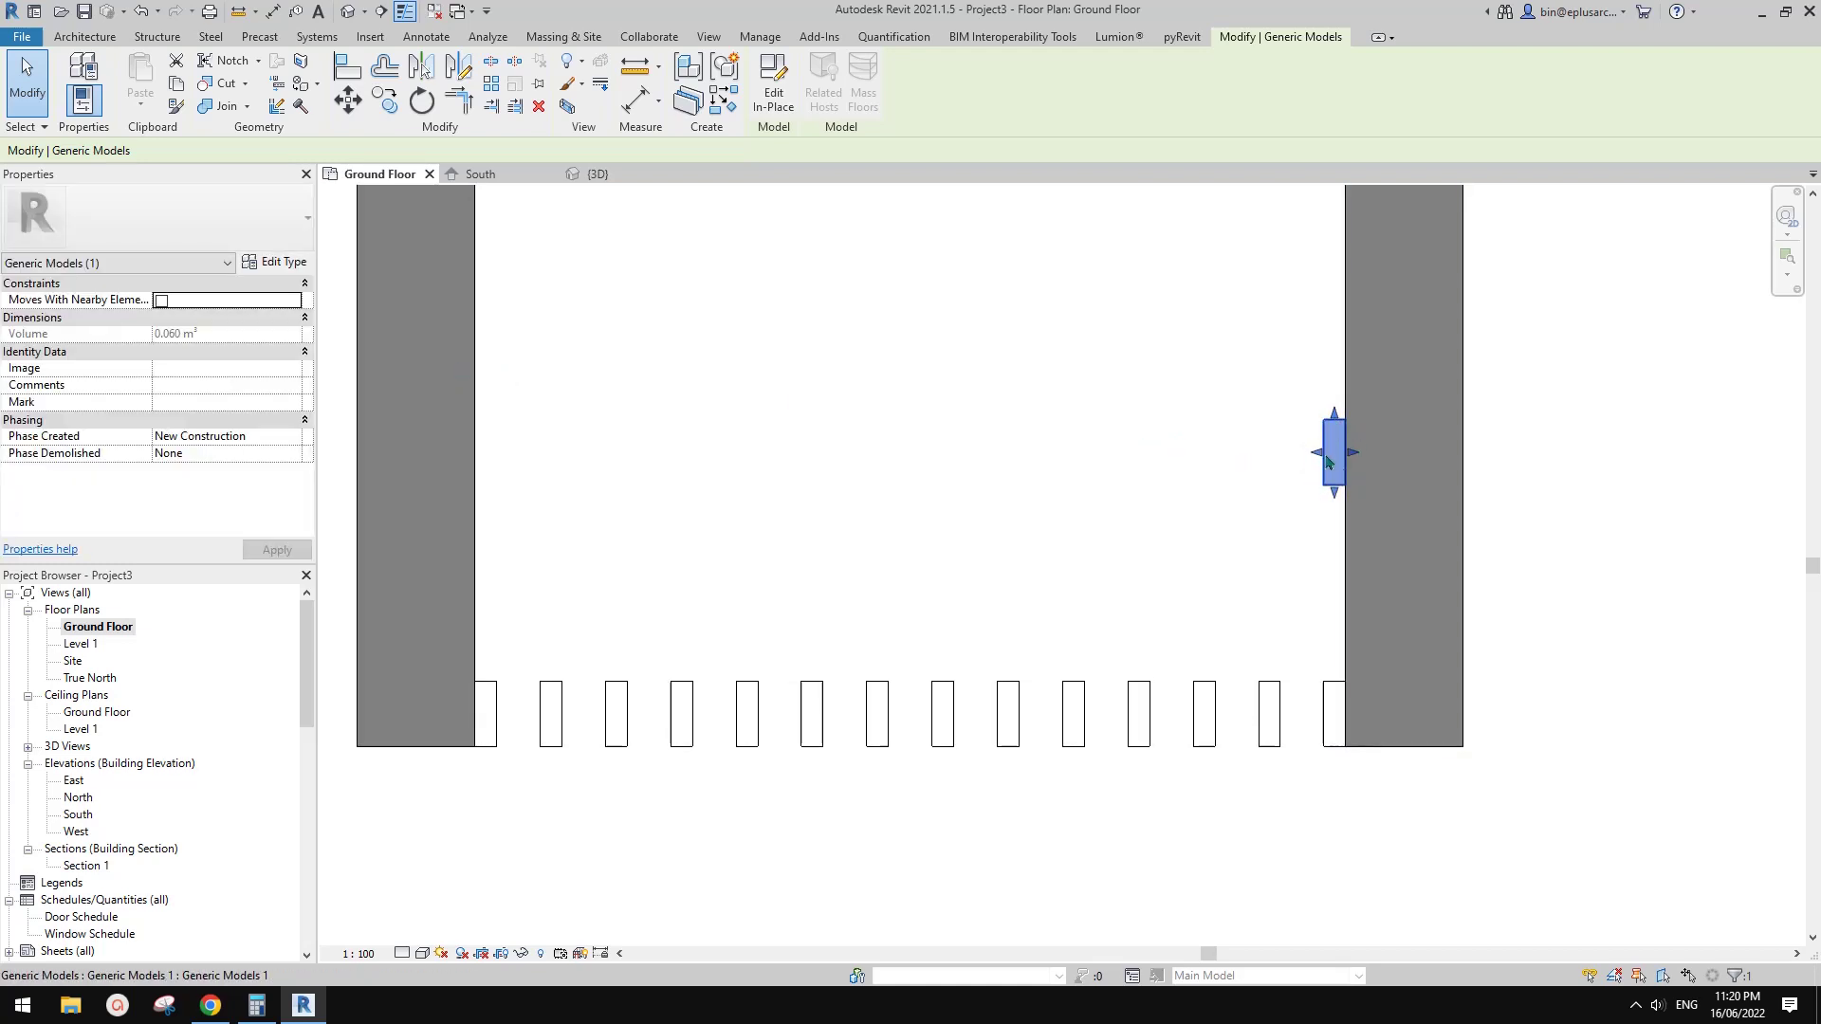
middle_click_drag(1197, 427, 1131, 449)
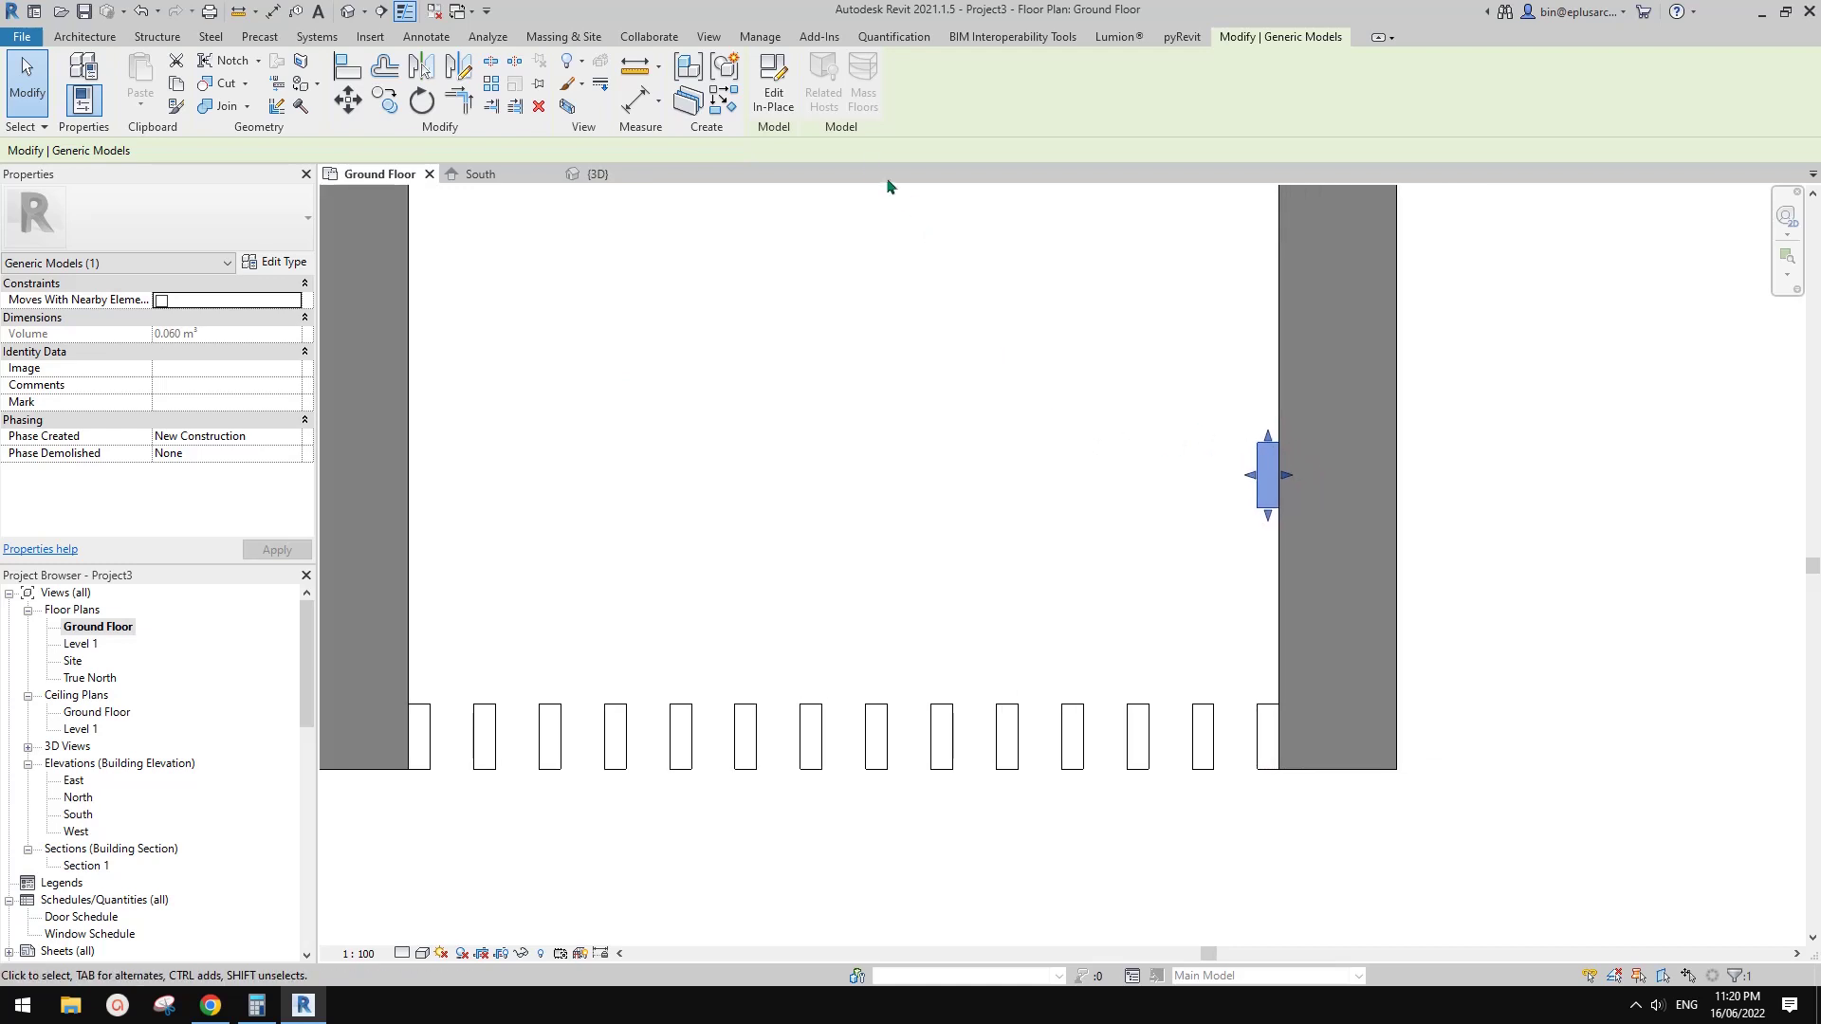
left_click(775, 102)
- Array the louvre extrusion towards the left wall at 150 mm spacing with 14 members, and finish the in-place model
left_click(1268, 458)
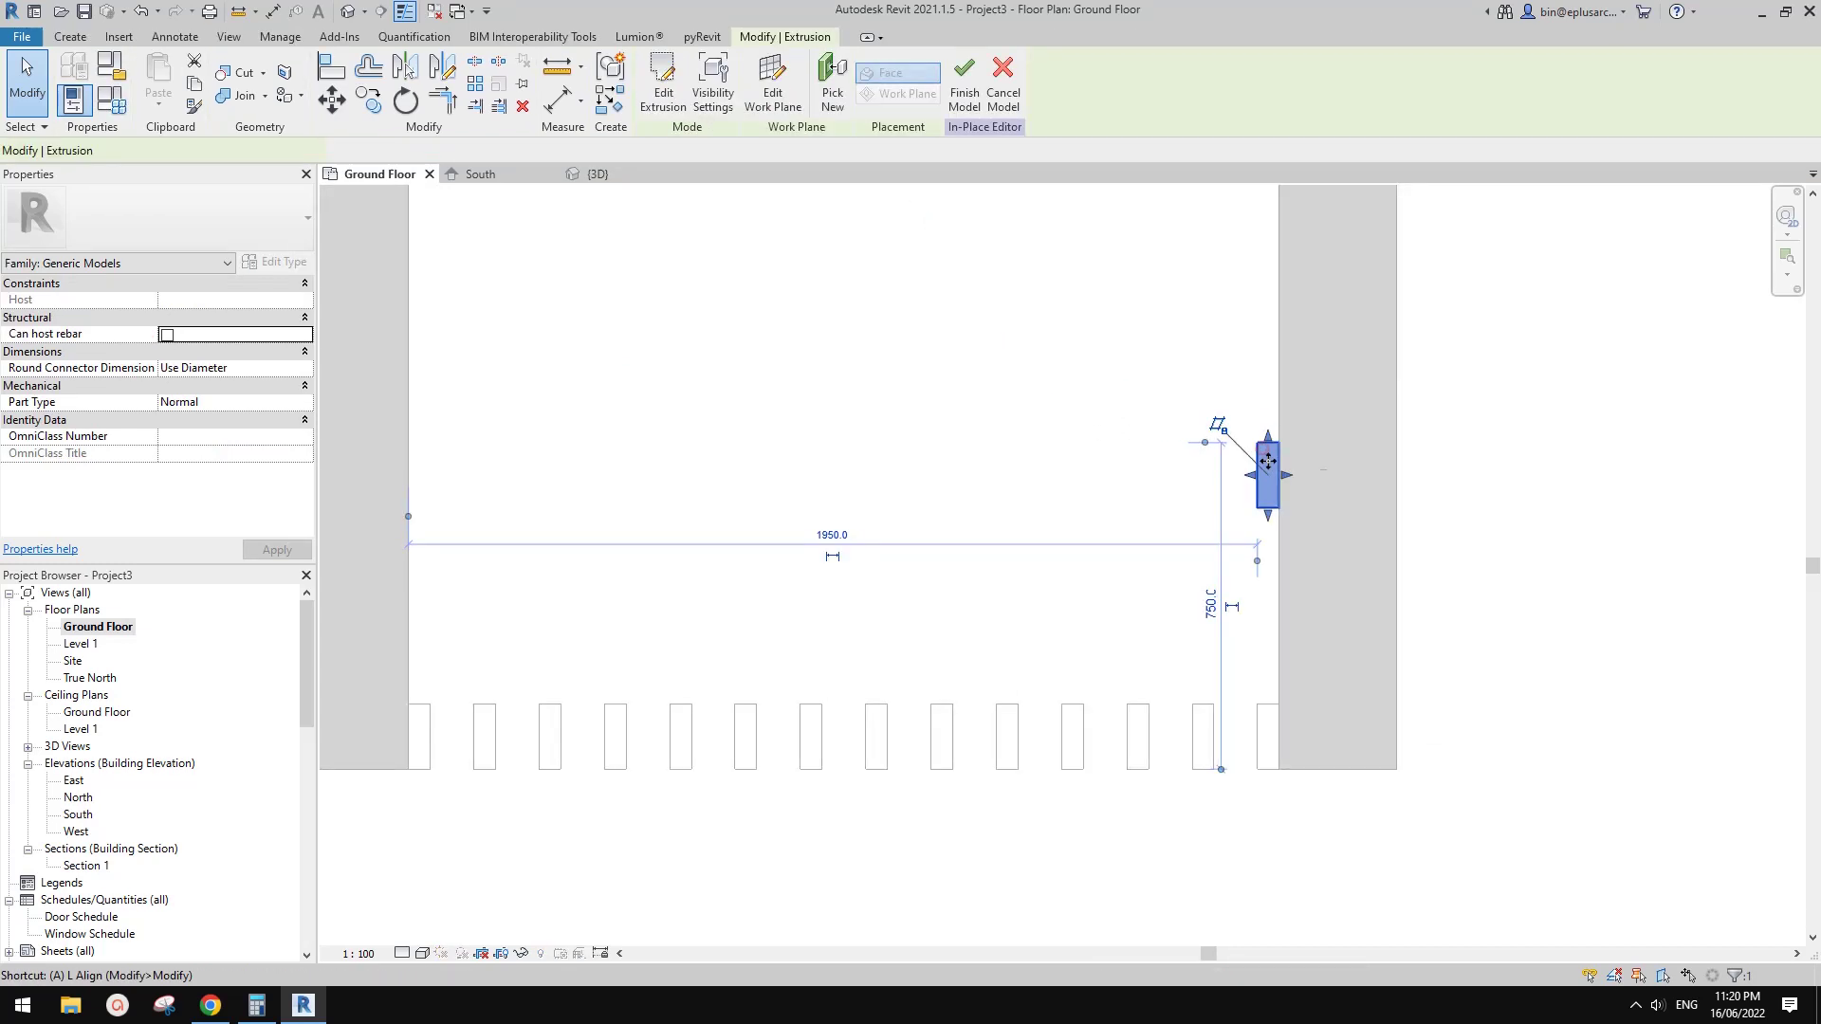
key("a")
key("r")
left_click(1281, 507)
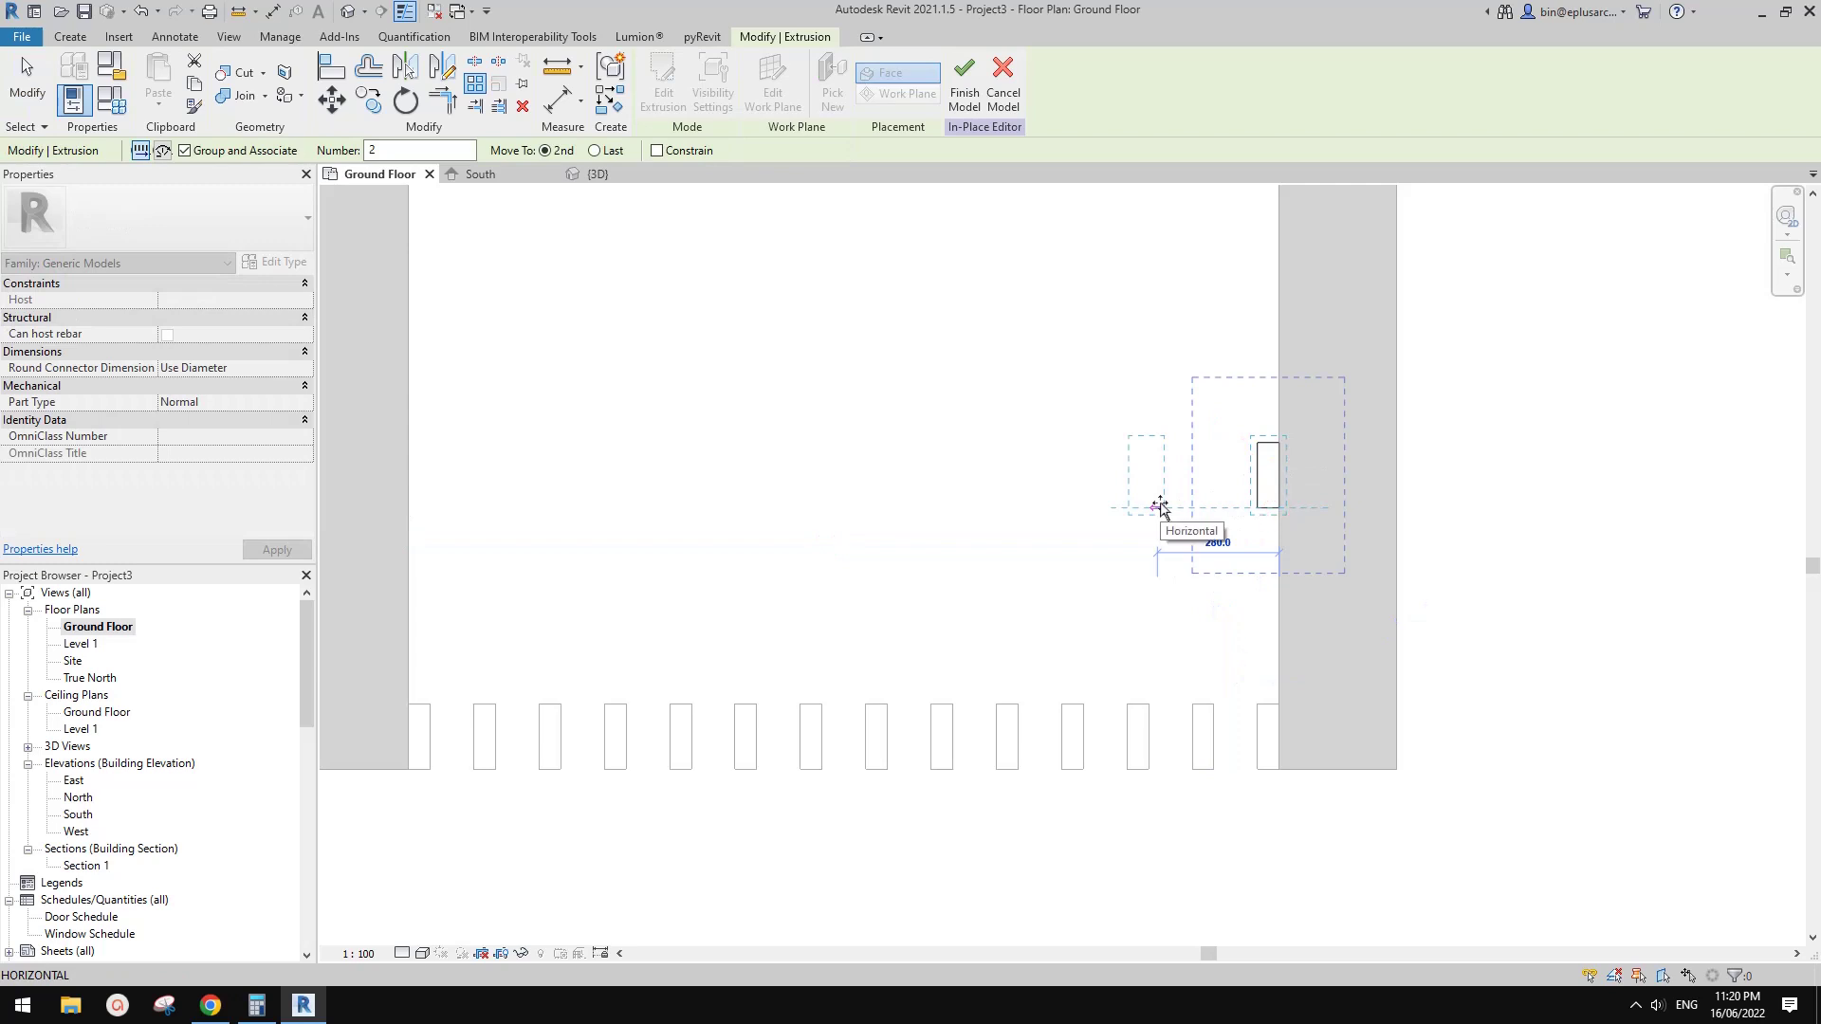
type("150")
key("Return")
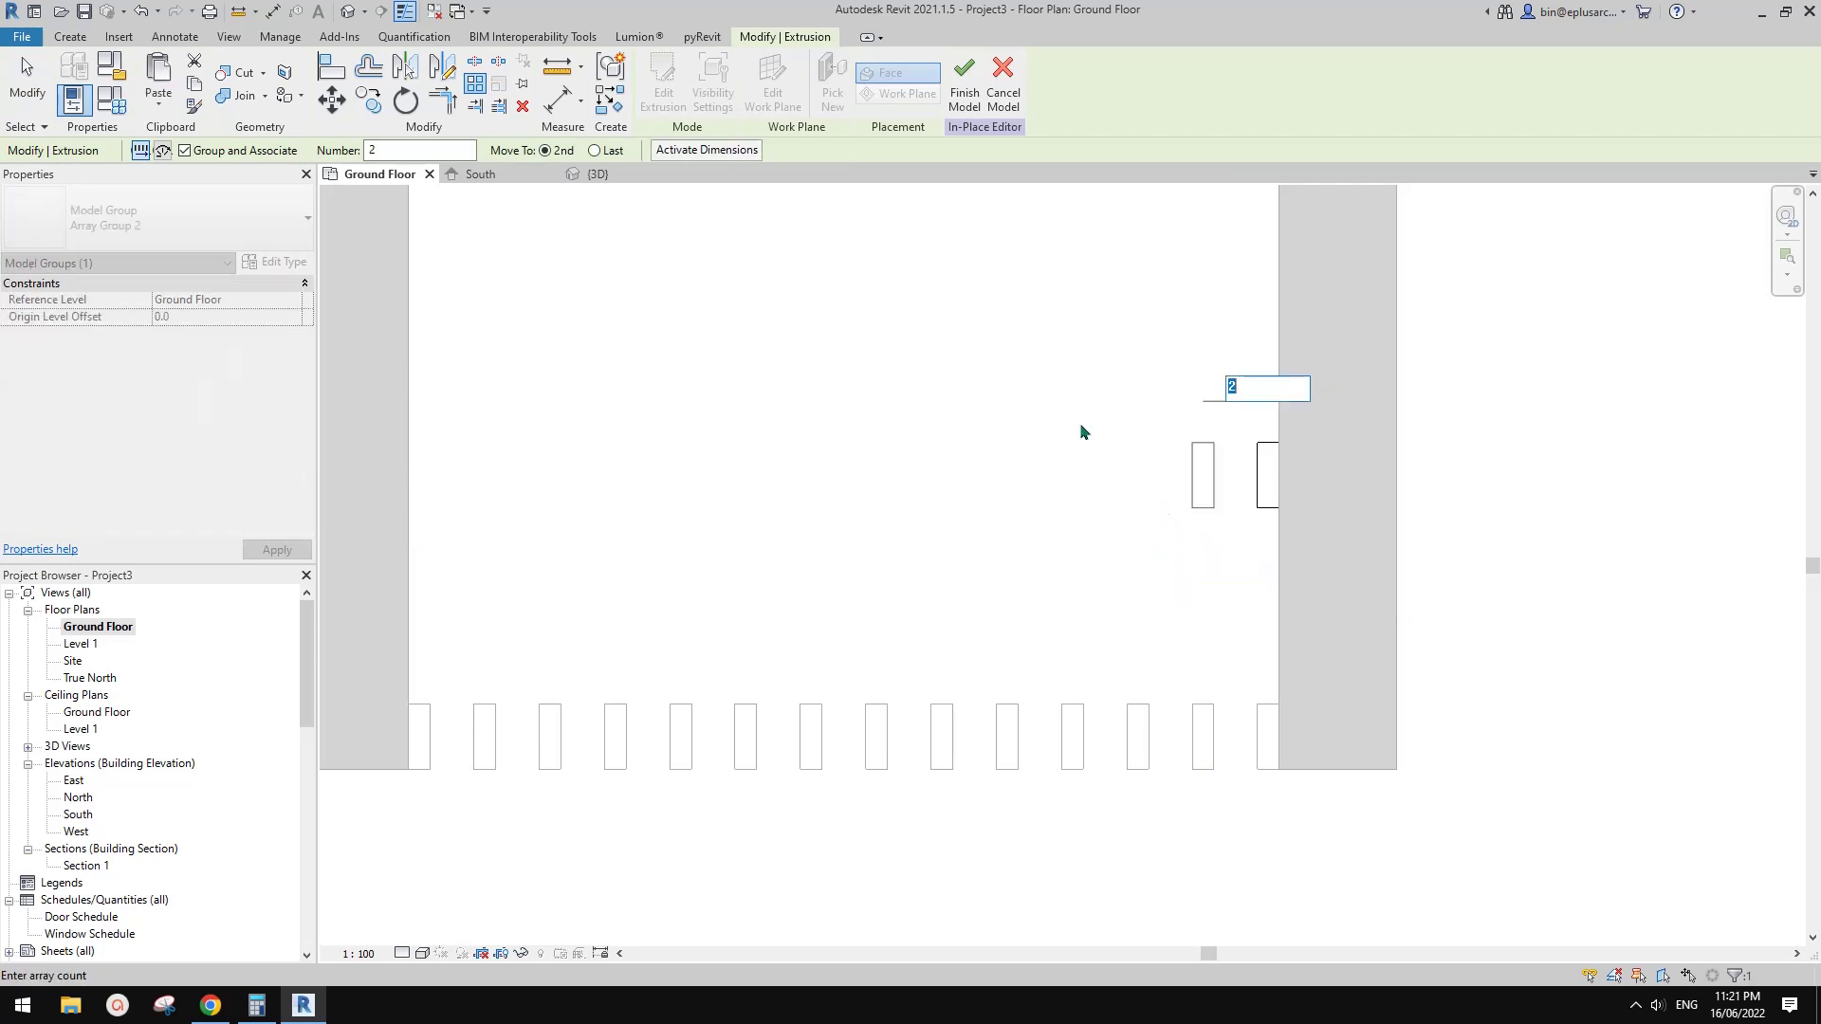
type("1")
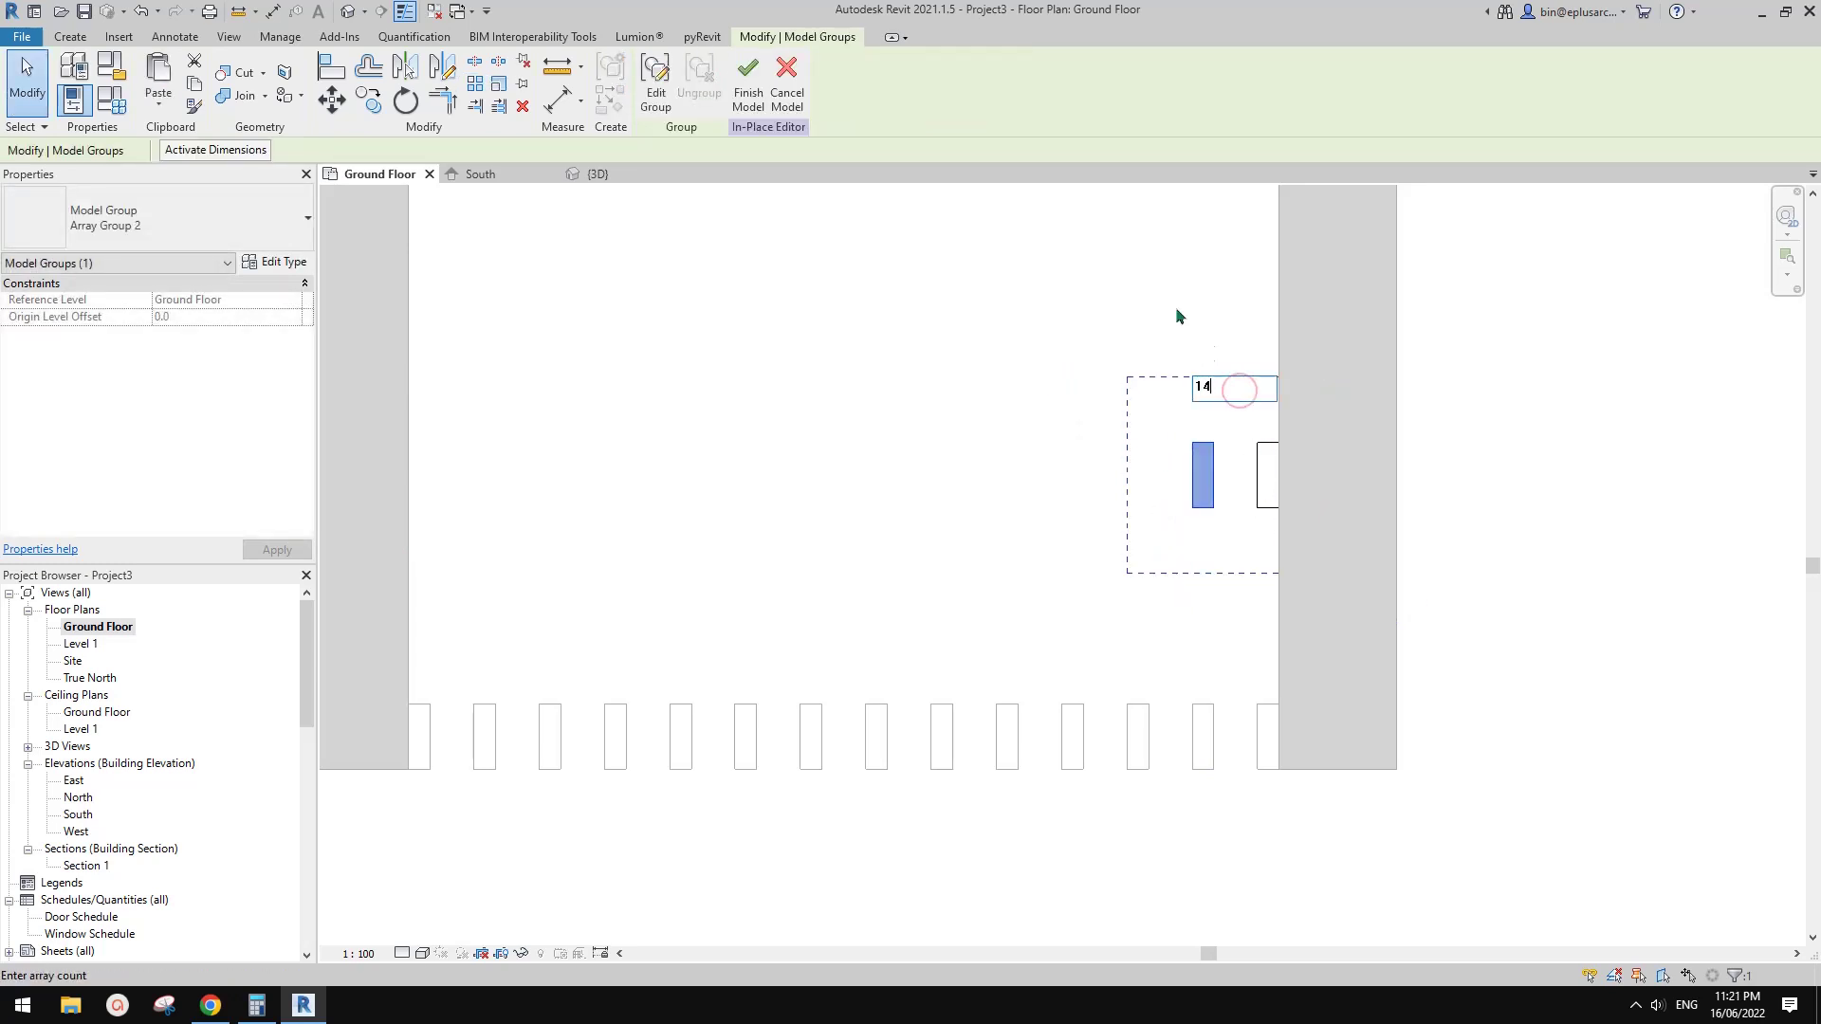
type("4")
key("Return")
left_click(749, 98)
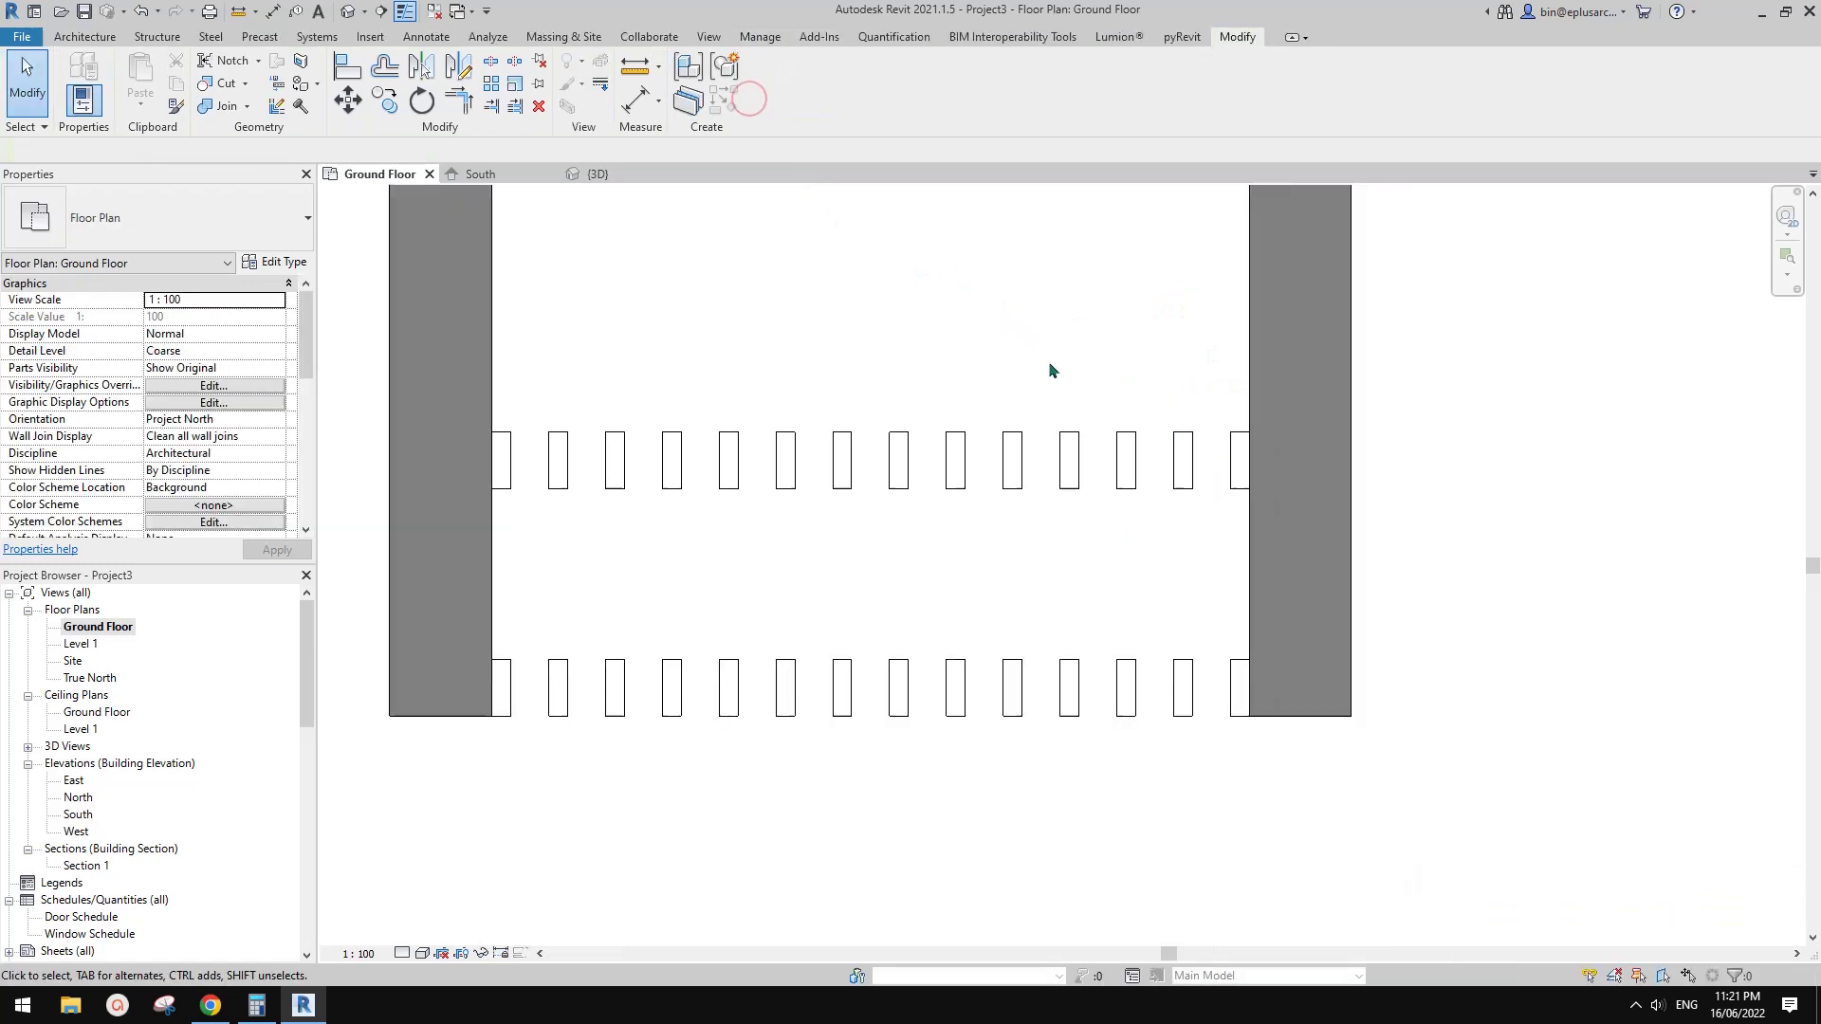
- Examine how the in-place generic model louvres select as an element compared with the beam array in the row below
scroll(1101, 501, "down", 1)
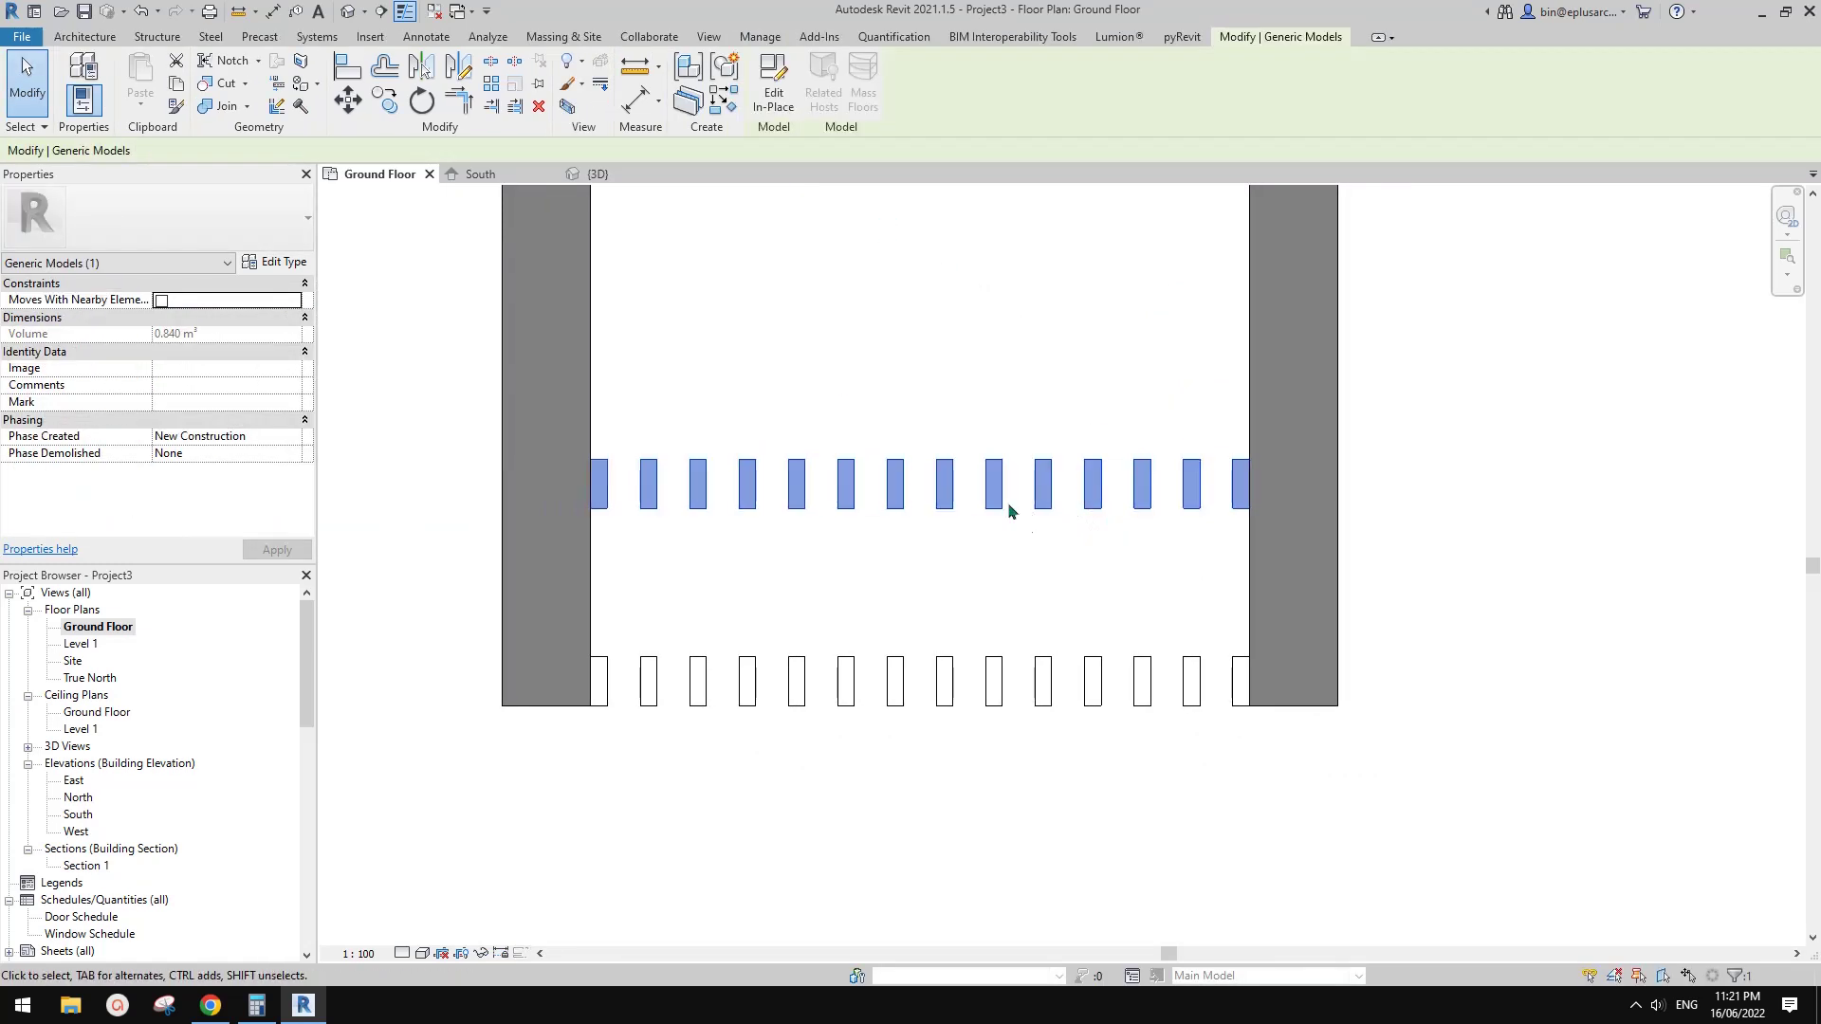
scroll(977, 510, "down", 1)
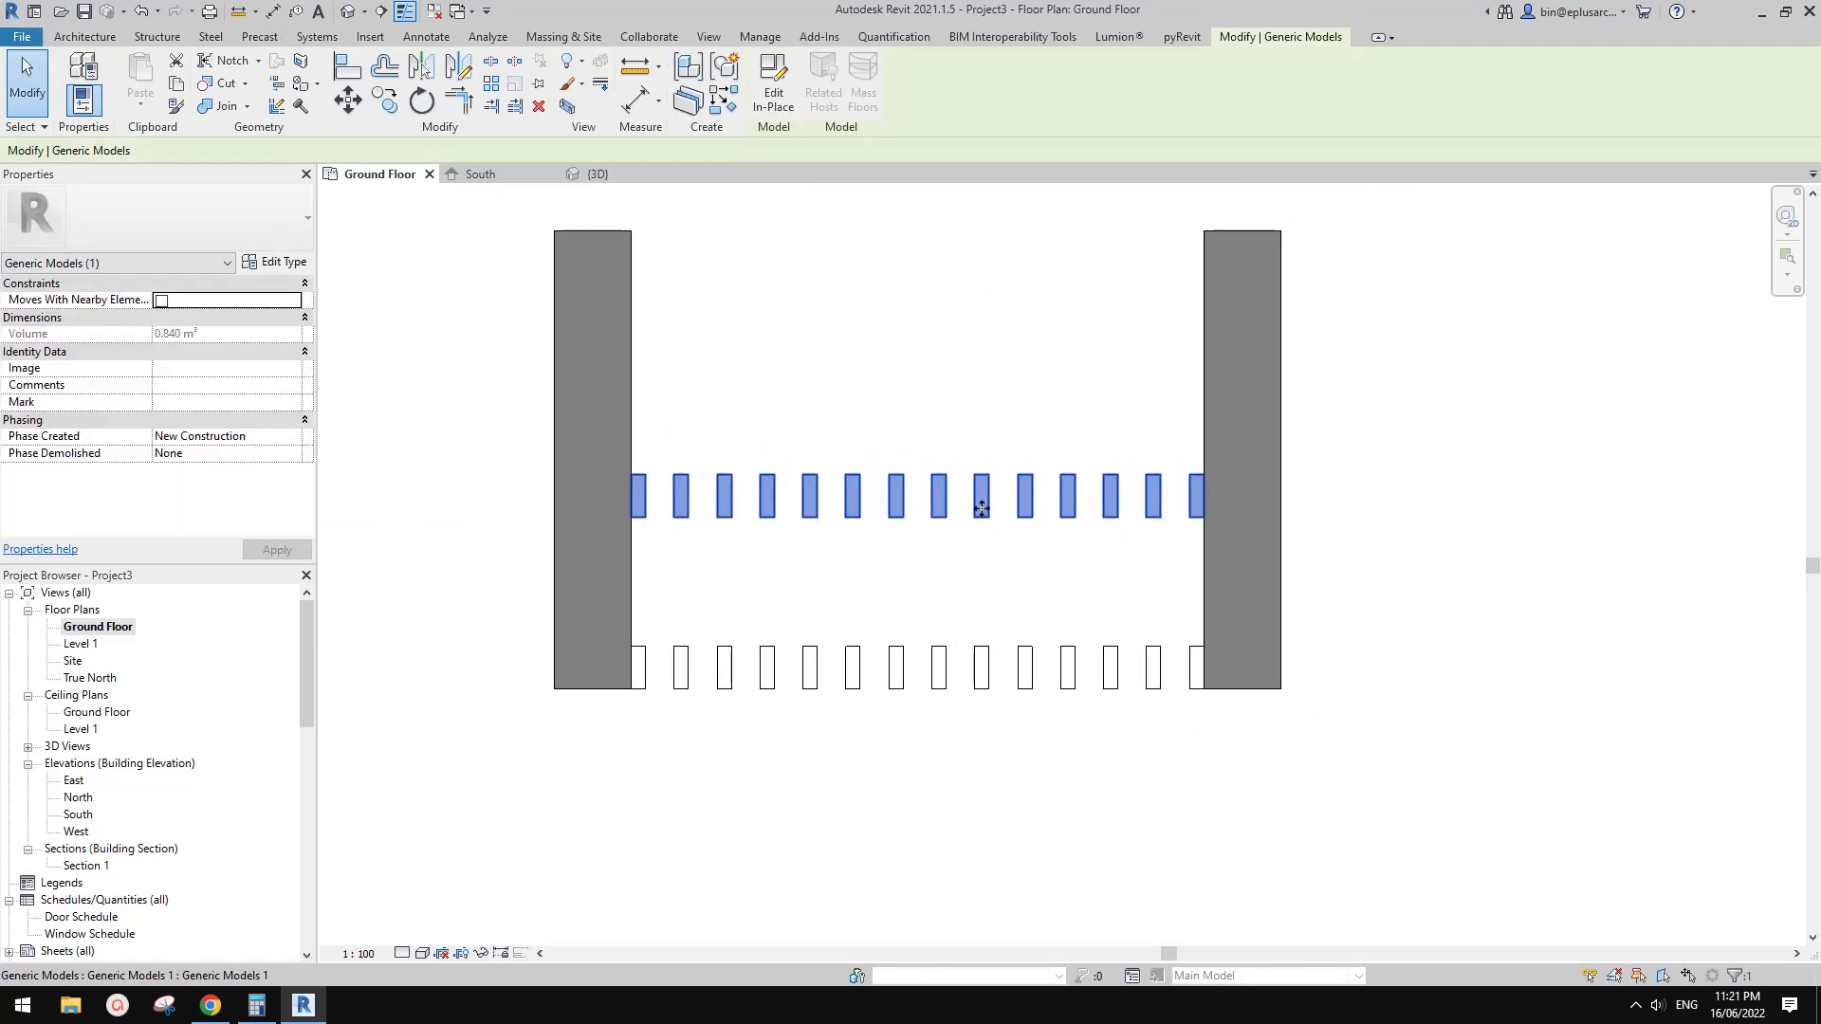
middle_click_drag(982, 510, 1095, 504)
key("Escape")
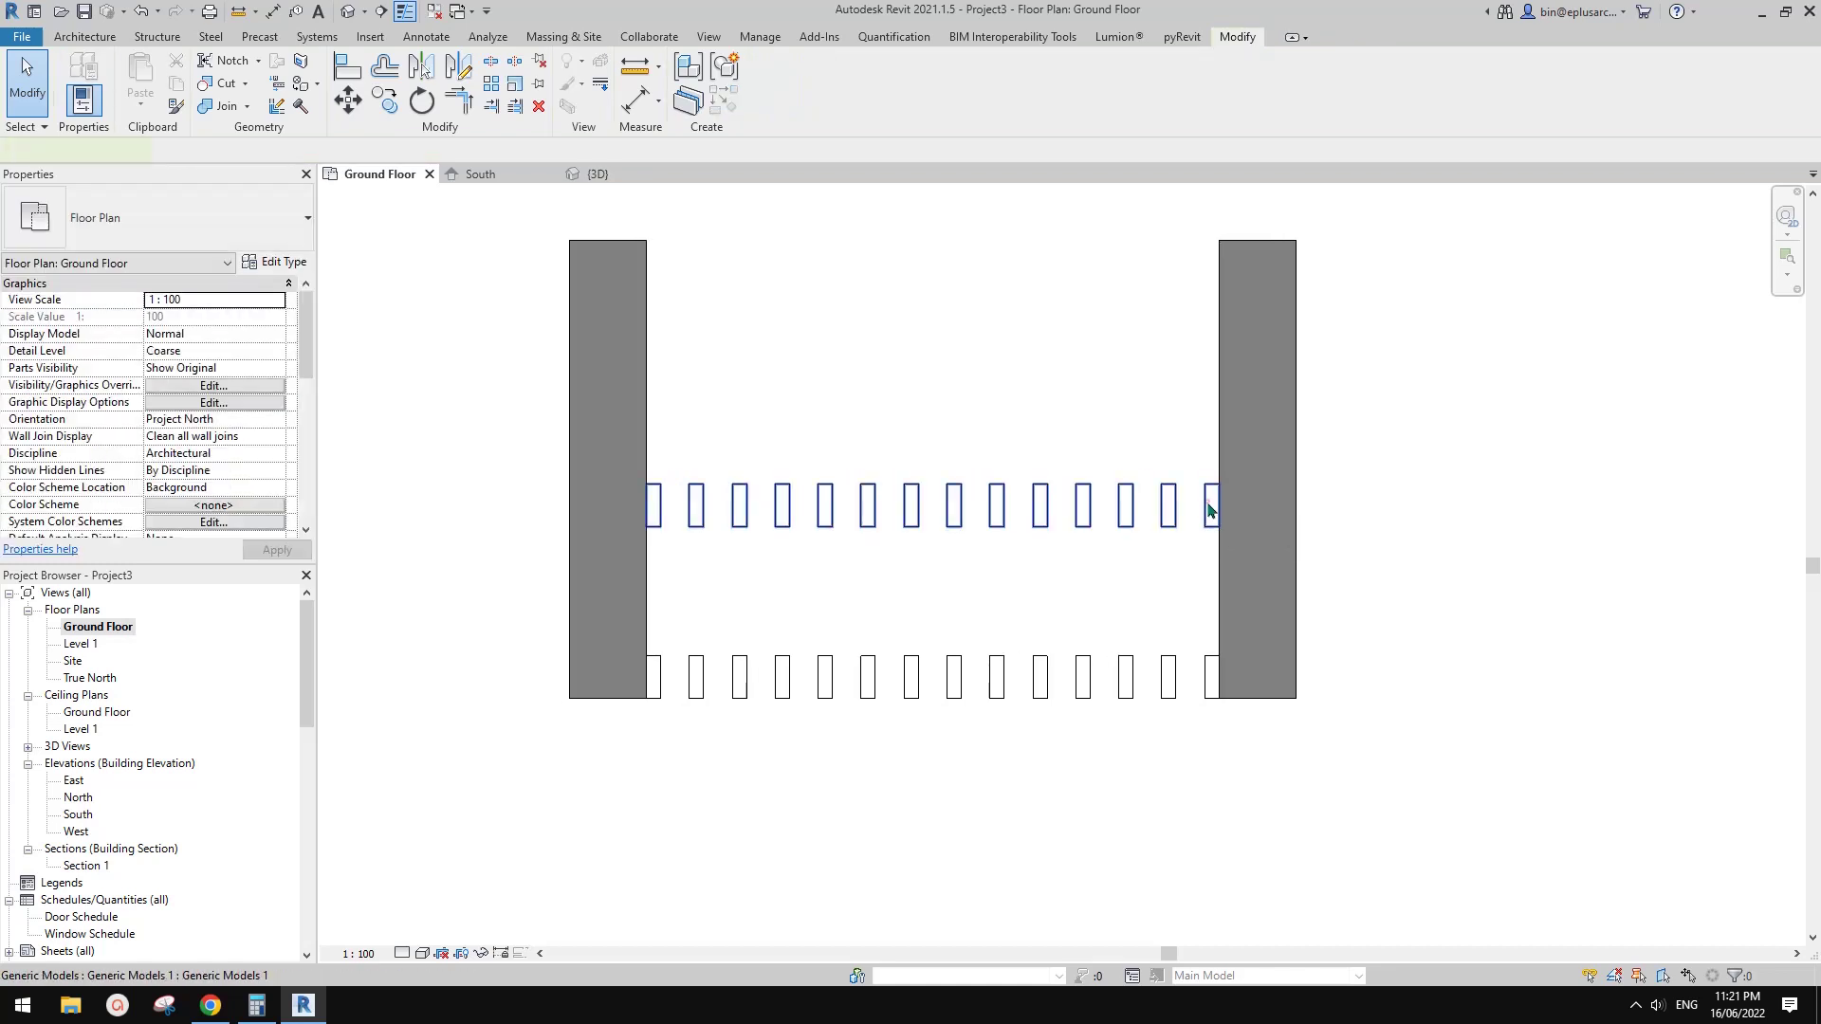
left_click(1207, 507)
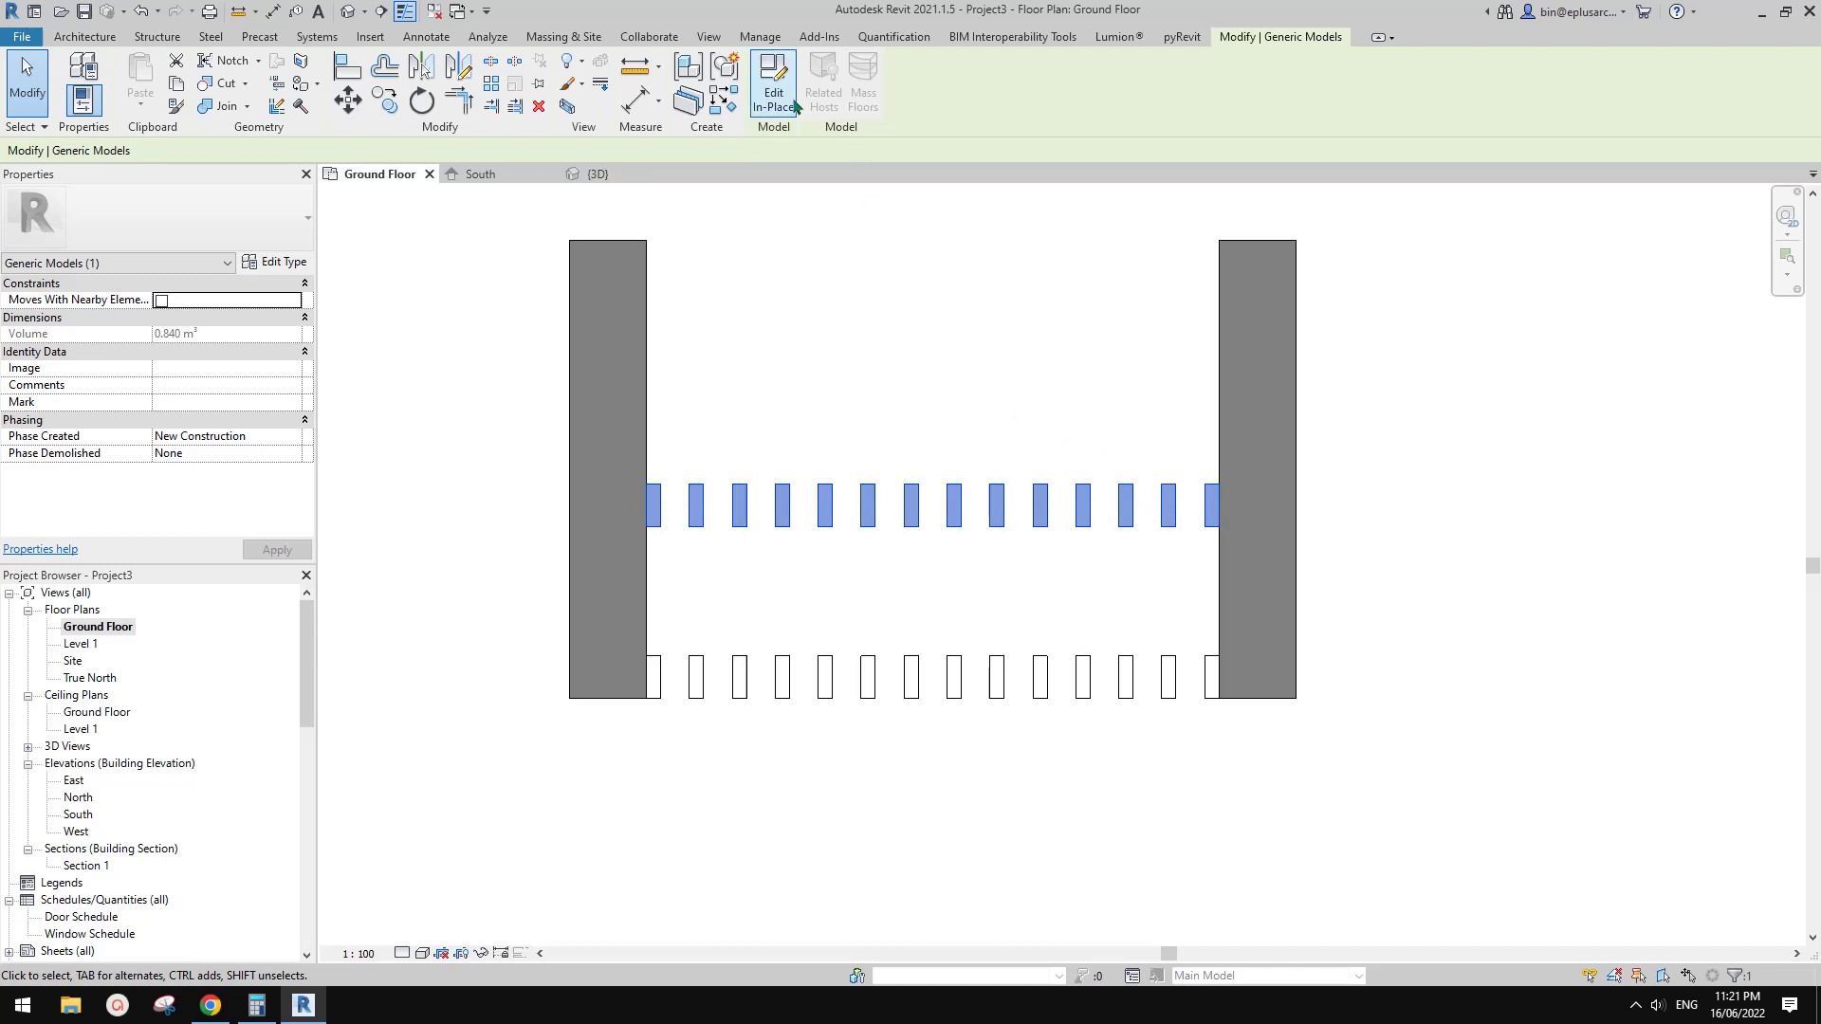
middle_click_drag(1178, 533, 1179, 542)
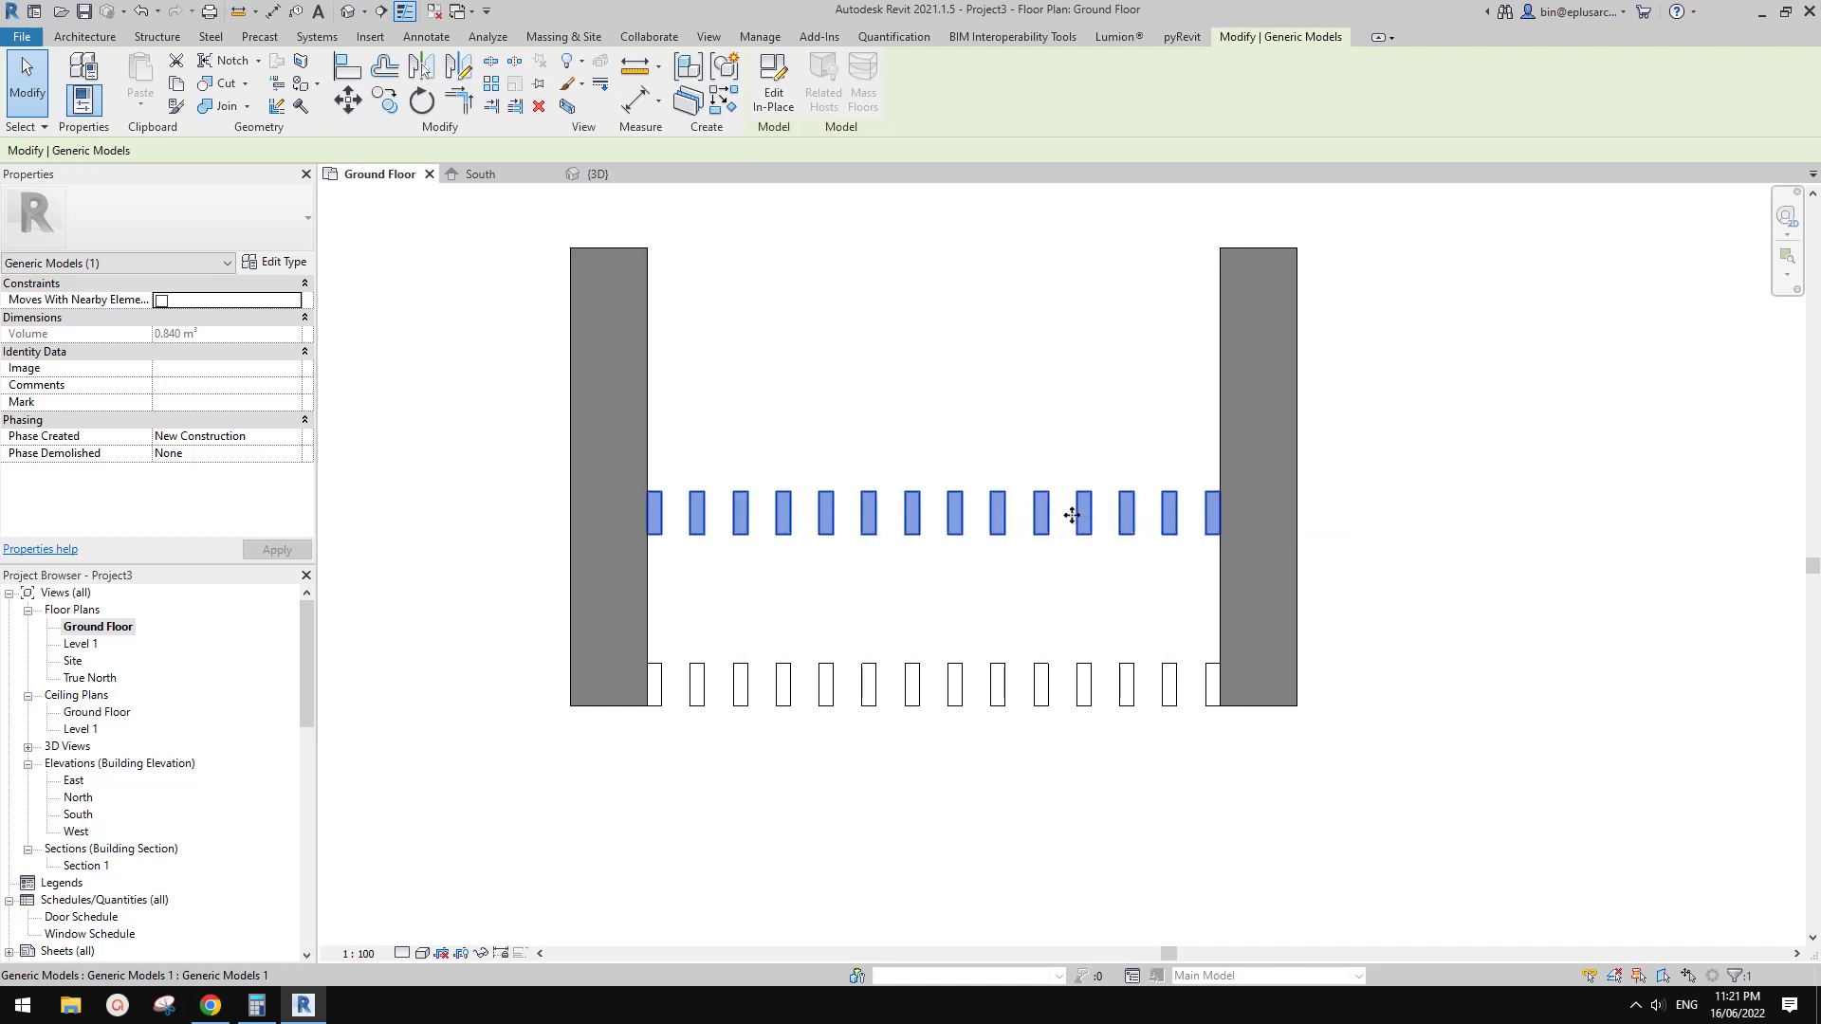
middle_click_drag(1110, 534, 1098, 518)
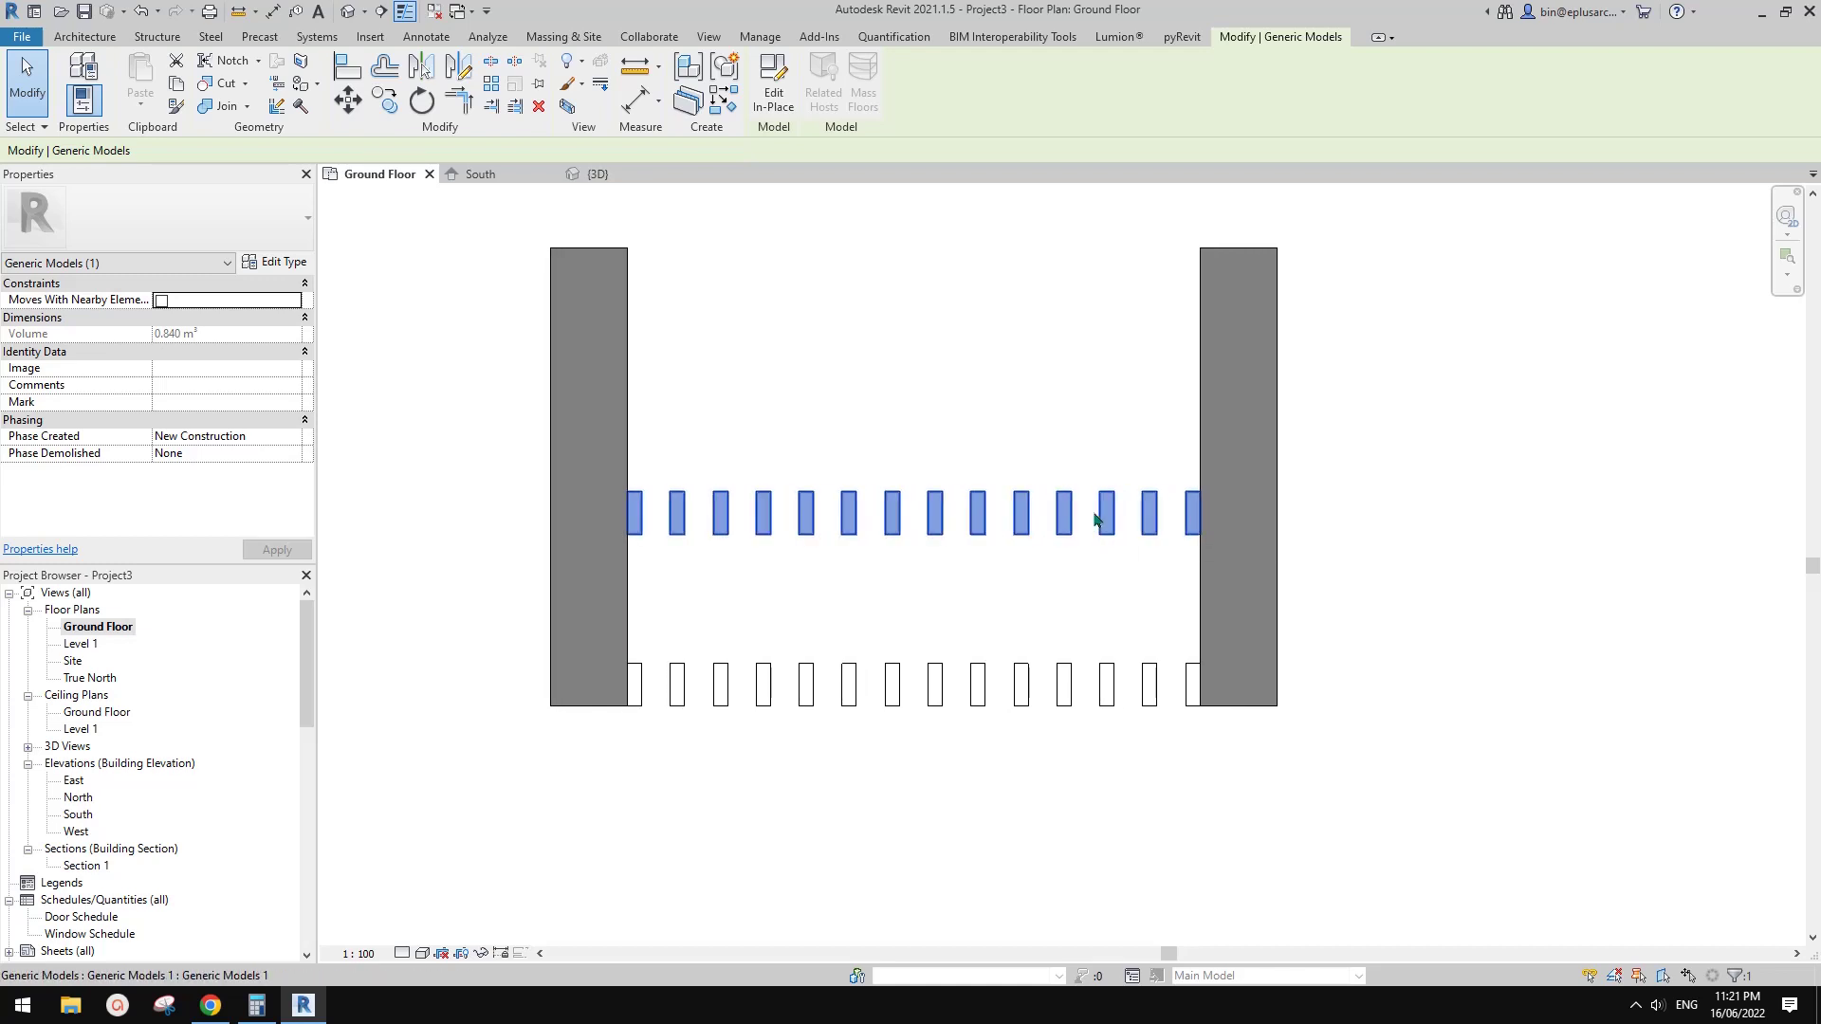
key("Escape")
scroll(1090, 513, "down", 3)
middle_click_drag(1092, 557, 1007, 549)
scroll(1006, 550, "up", 1)
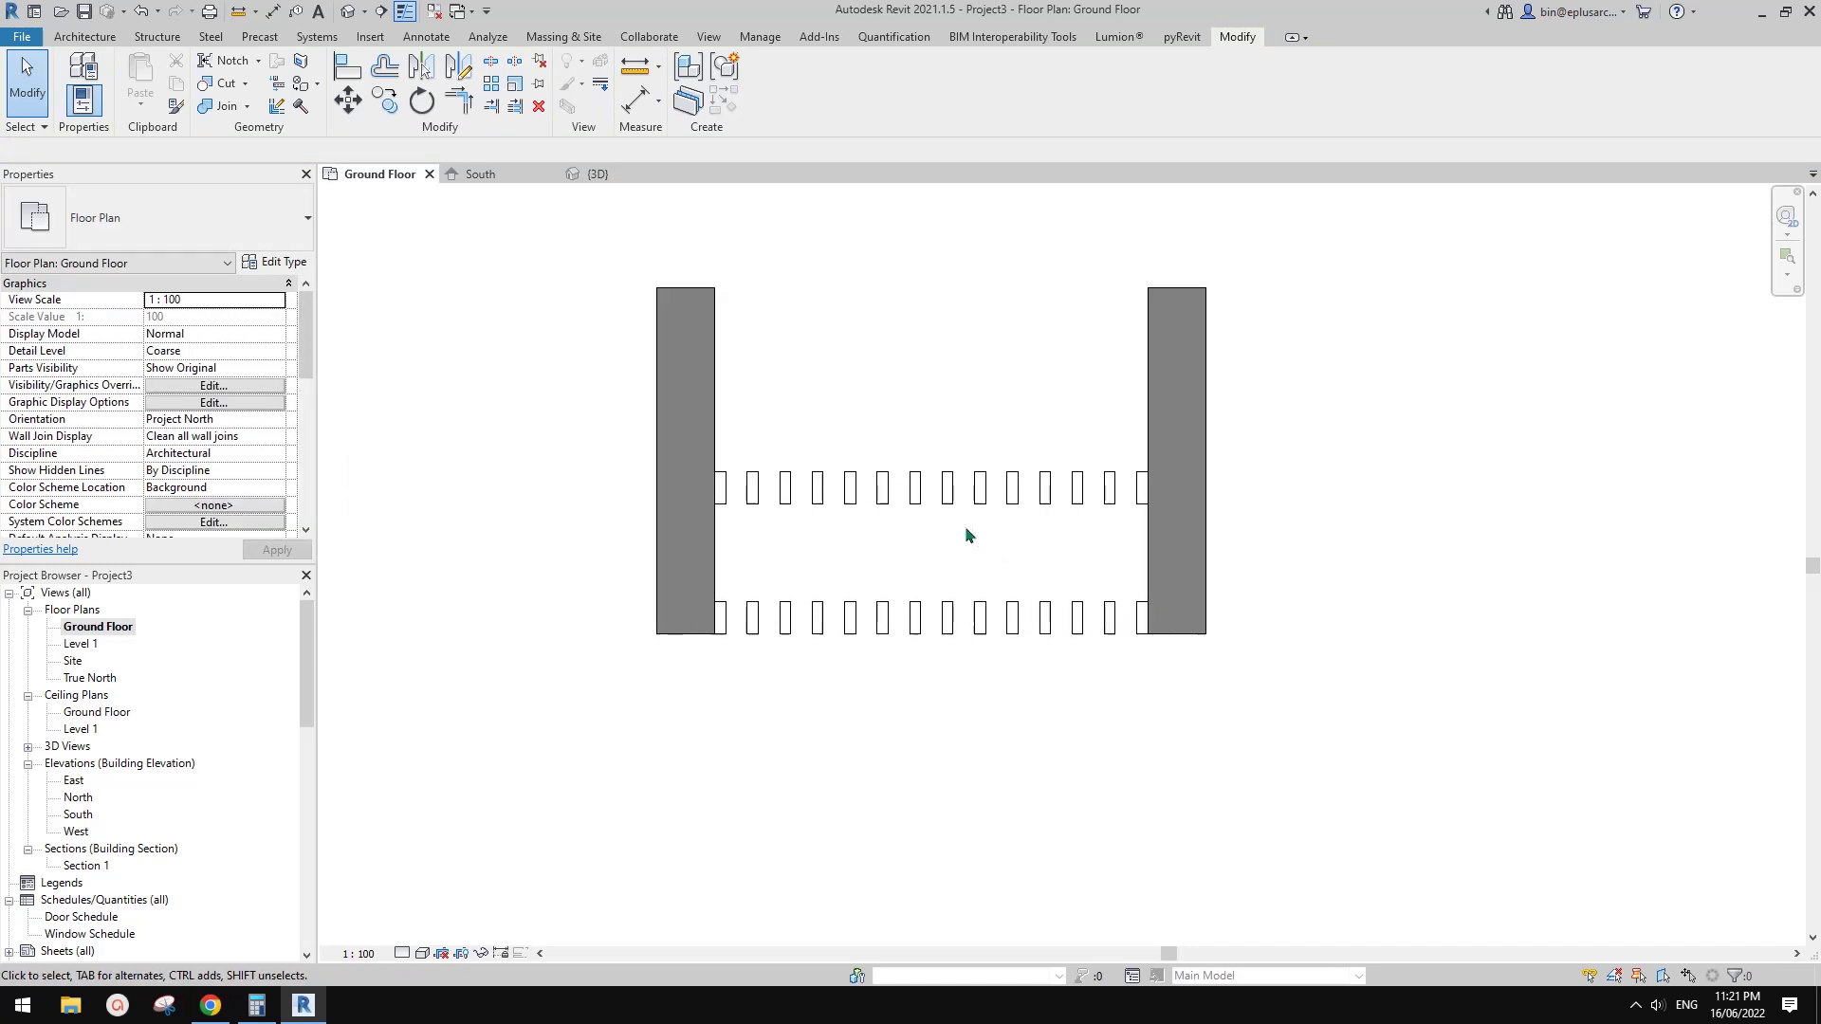
left_click(945, 497)
key("Escape")
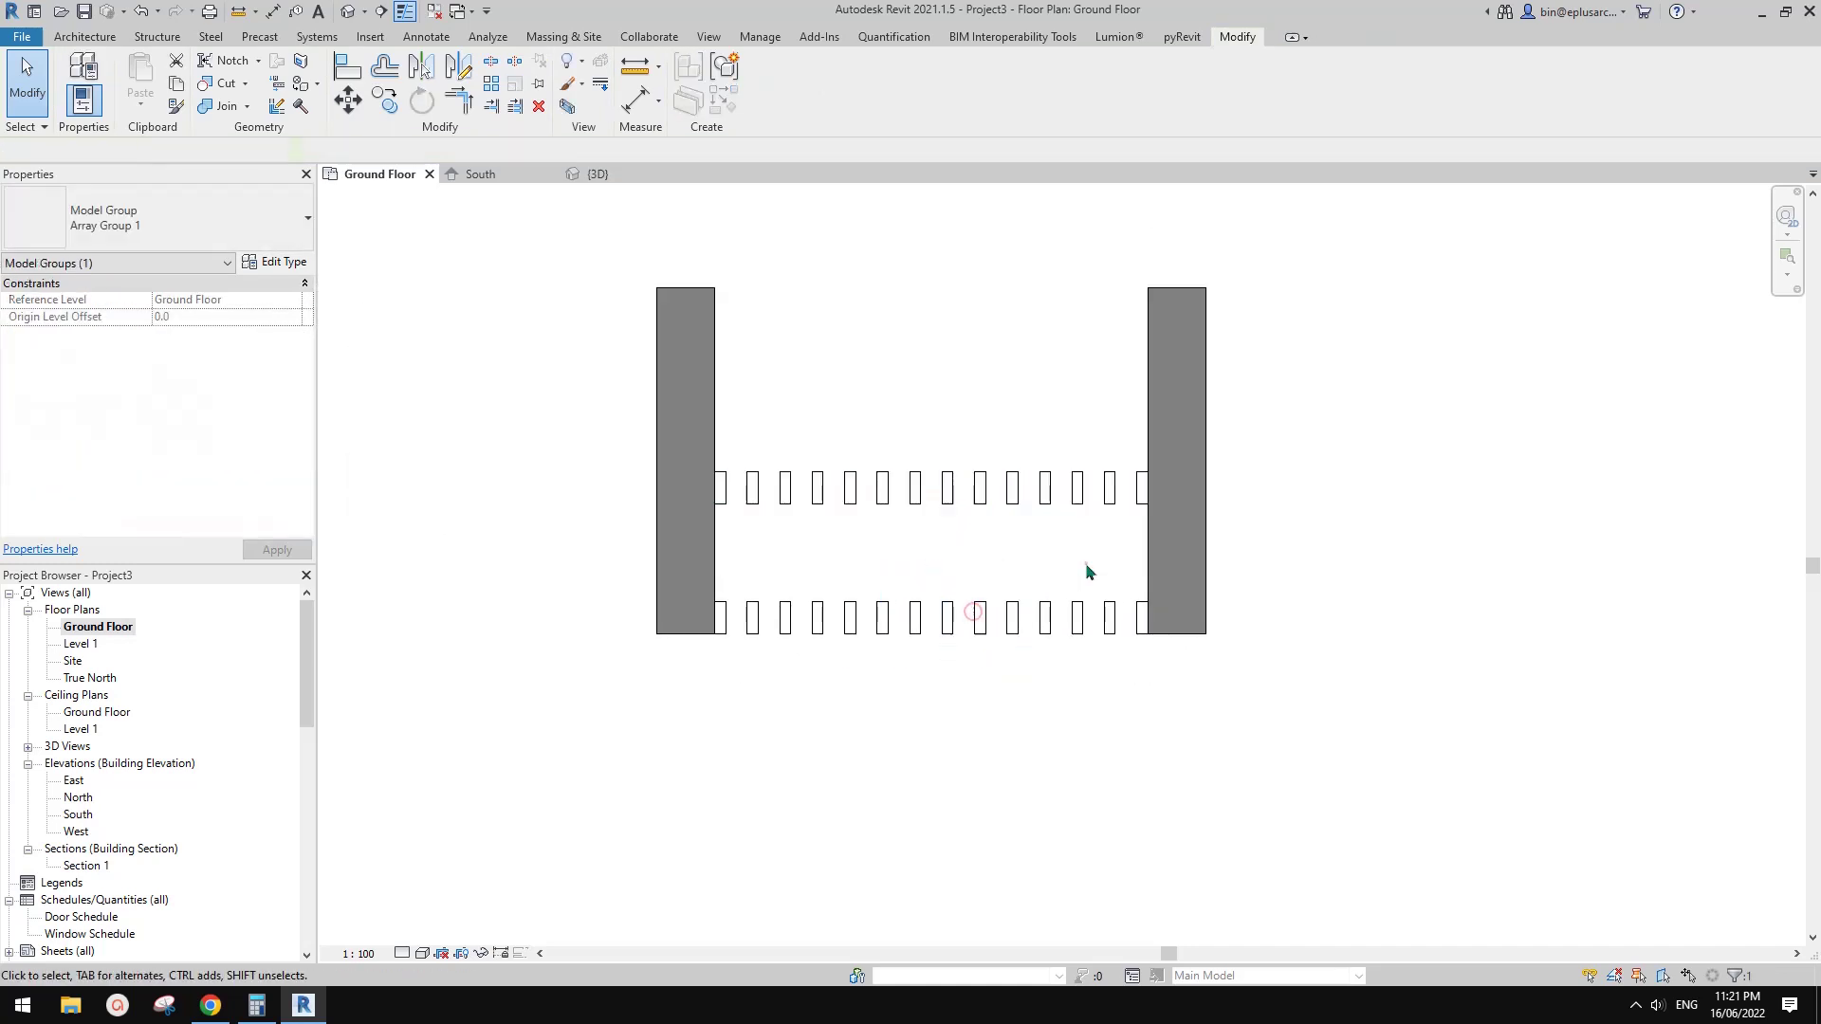
scroll(1340, 547, "down", 1)
middle_click_drag(1338, 549, 1283, 593)
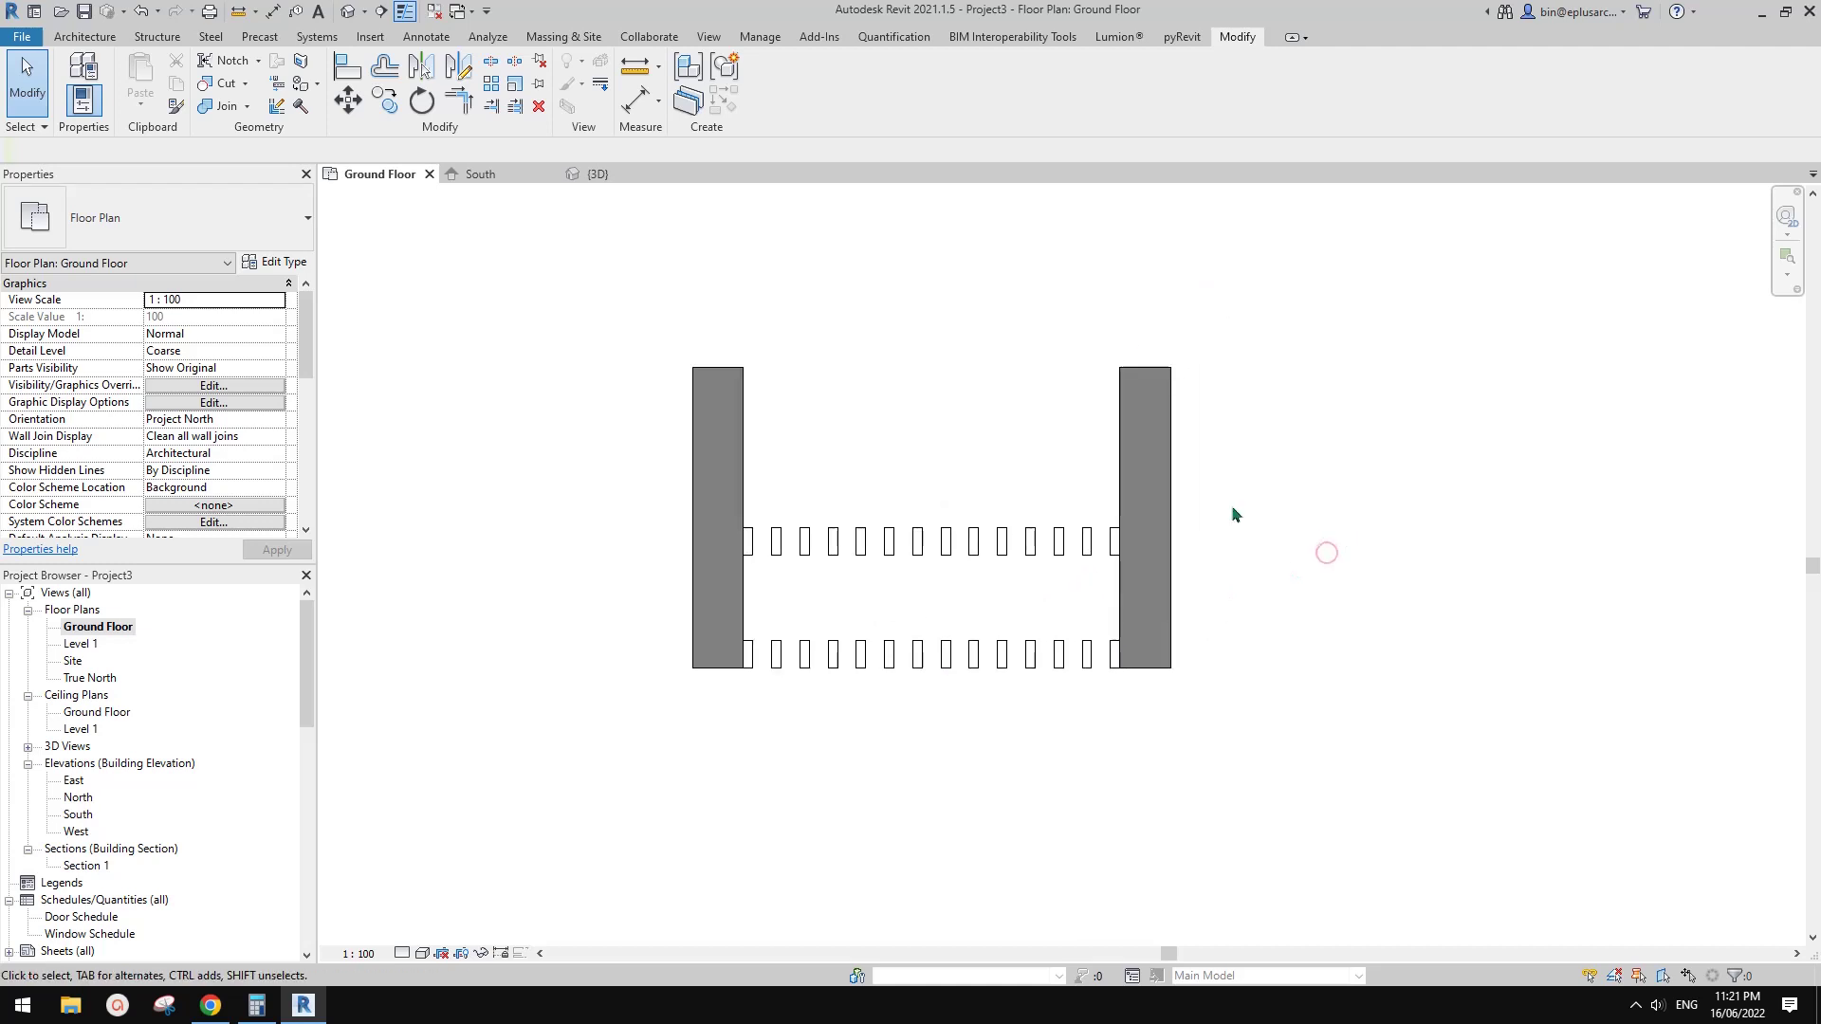
- Copy both walls about 4500 mm horizontally to the right for another louvre bay
left_click_drag(1280, 343, 669, 456)
scroll(676, 460, "down", 3)
middle_click_drag(1037, 460, 837, 450)
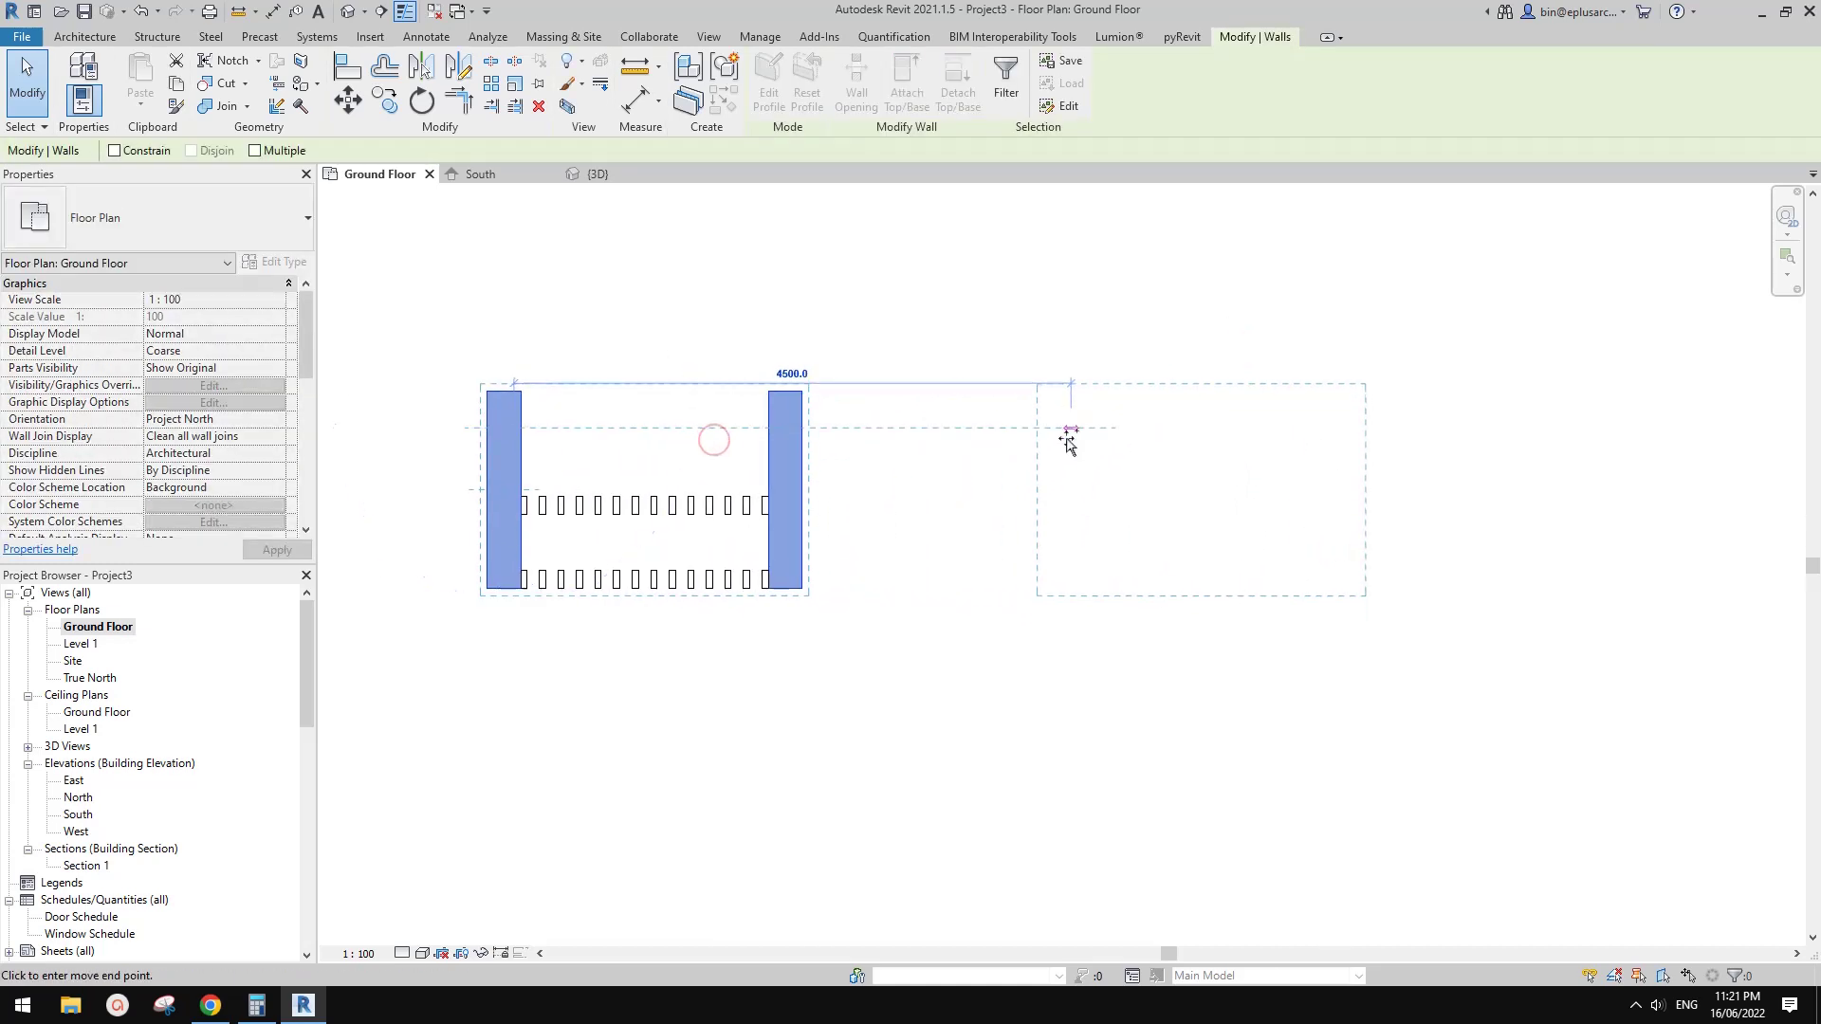
left_click(1074, 425)
key("Escape")
scroll(1030, 438, "up", 3)
middle_click_drag(1086, 521, 996, 533)
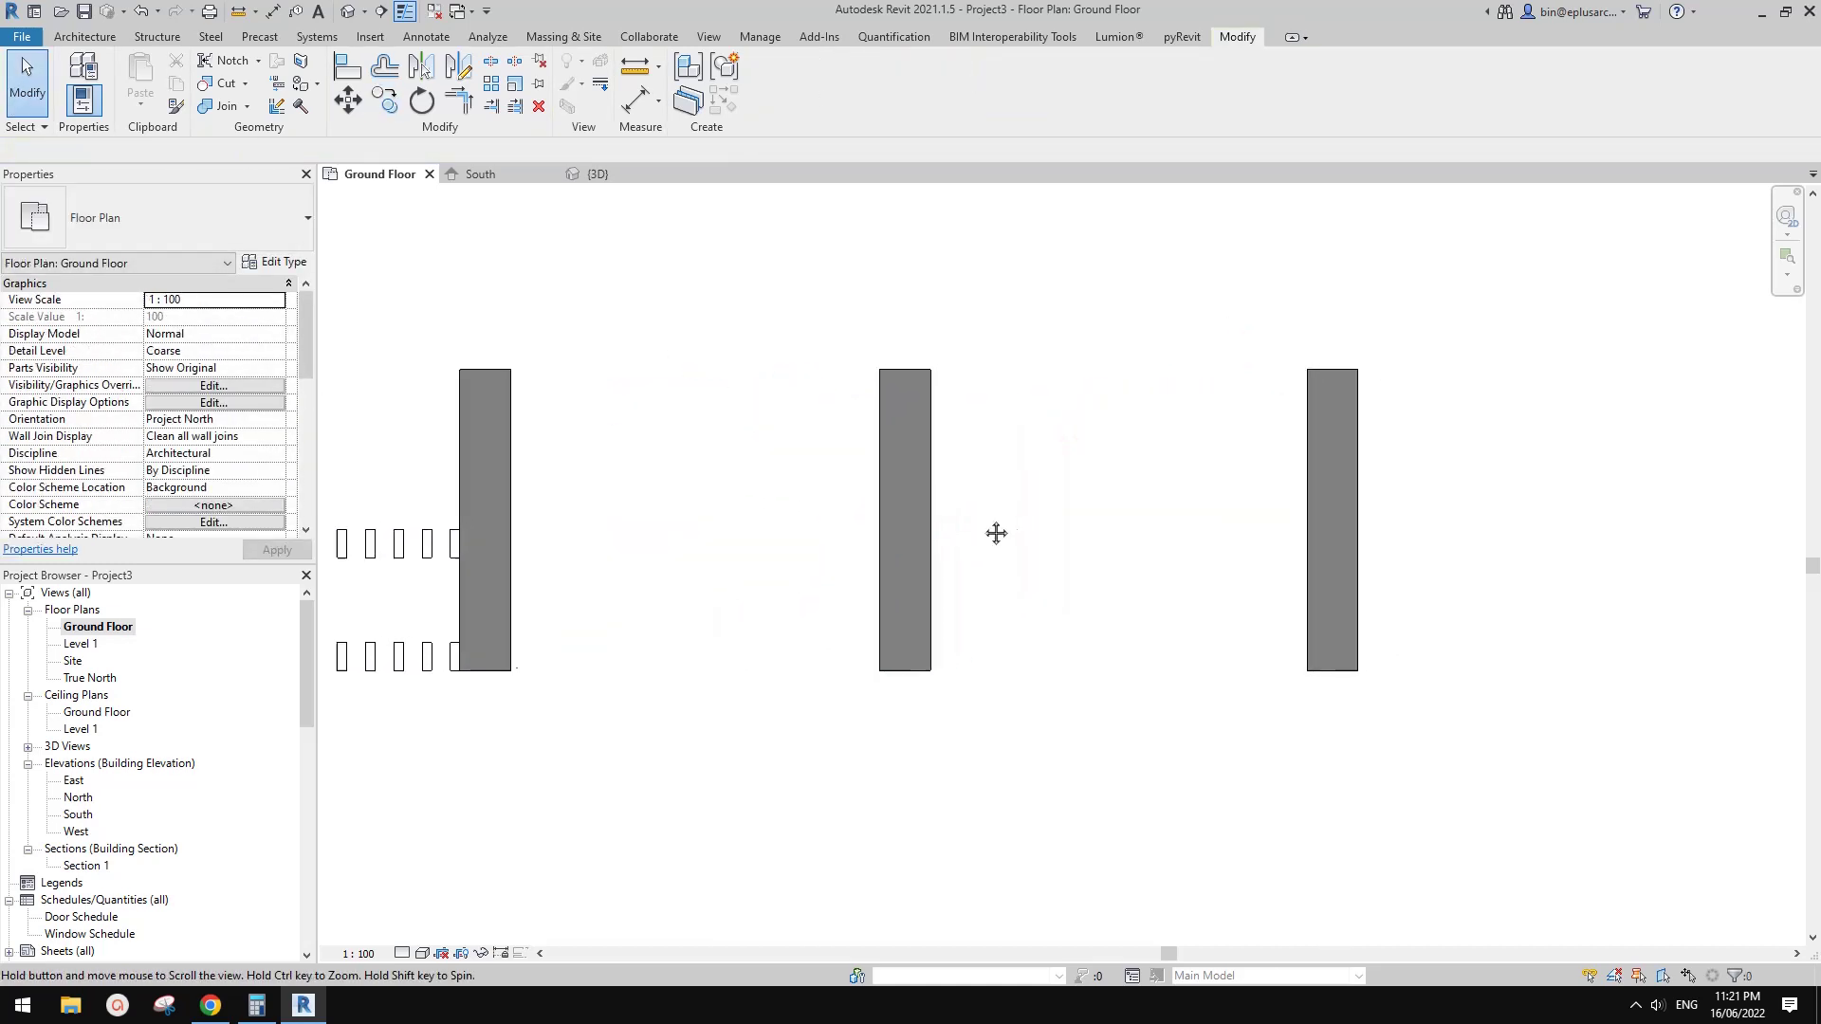
- Create a new family from the Metric Generic Model line based.rft template
left_click(22, 37)
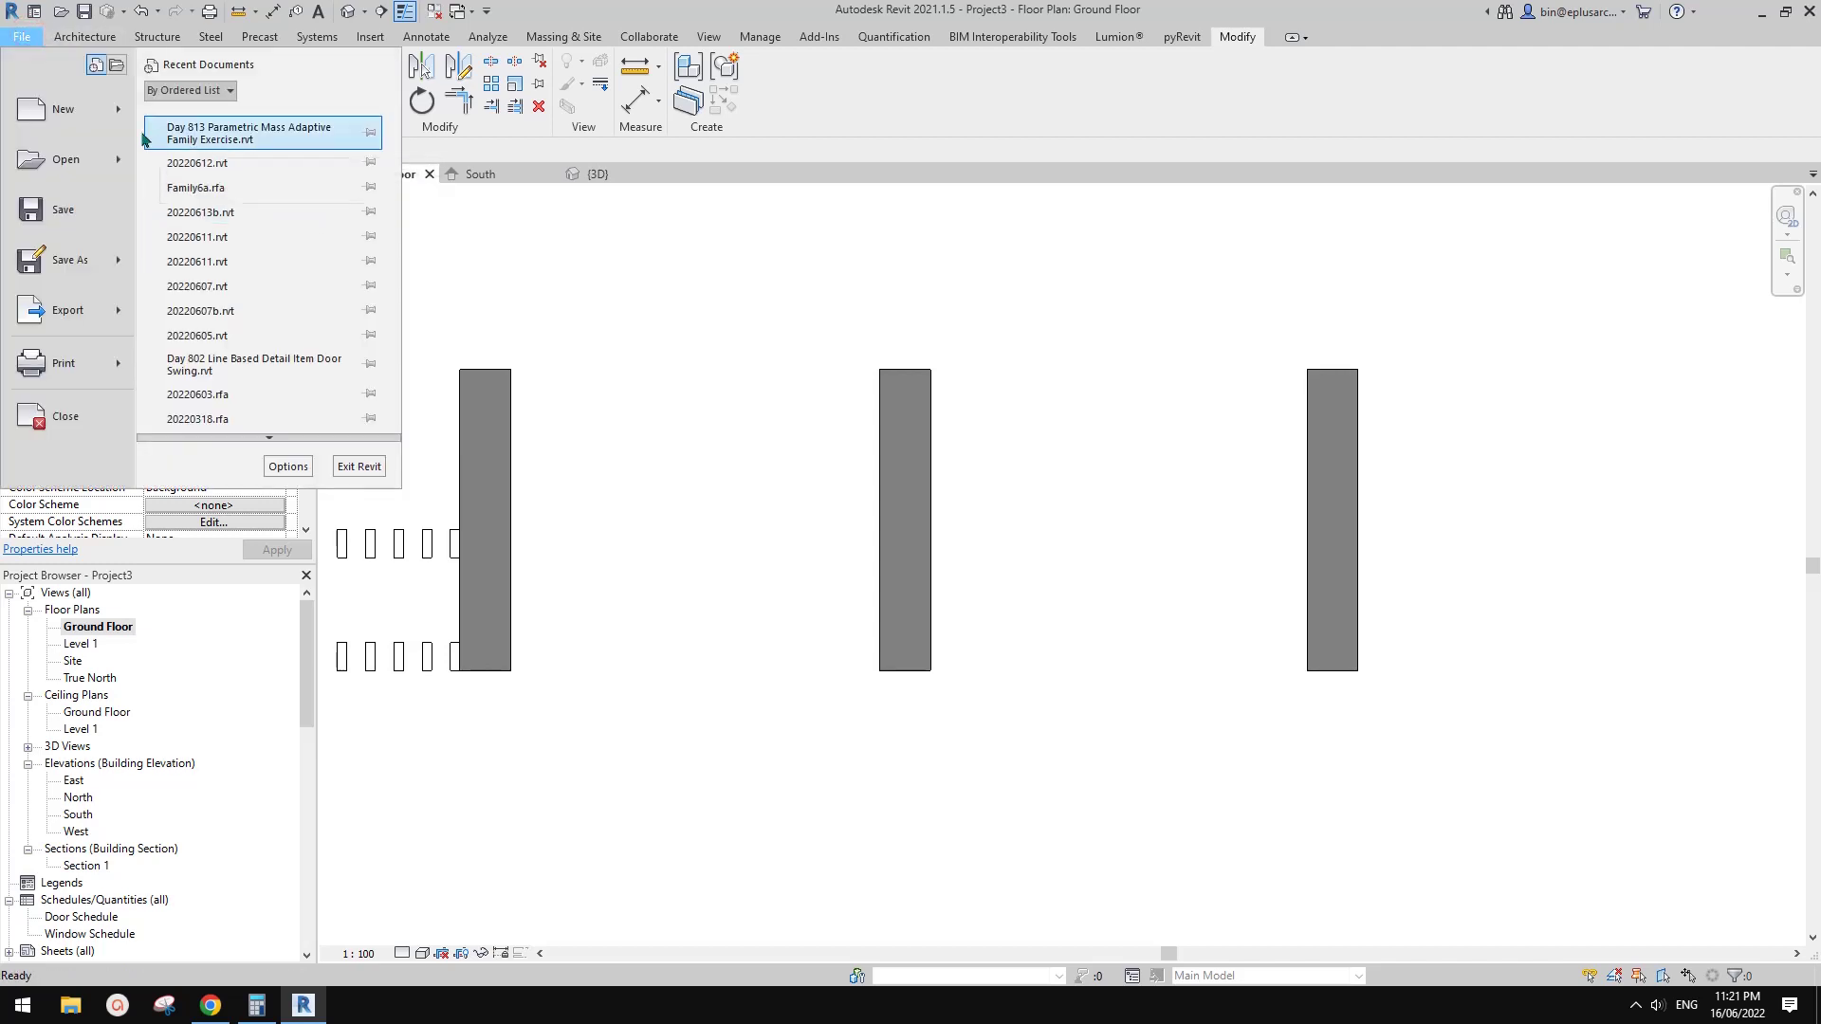
left_click(120, 107)
left_click(237, 178)
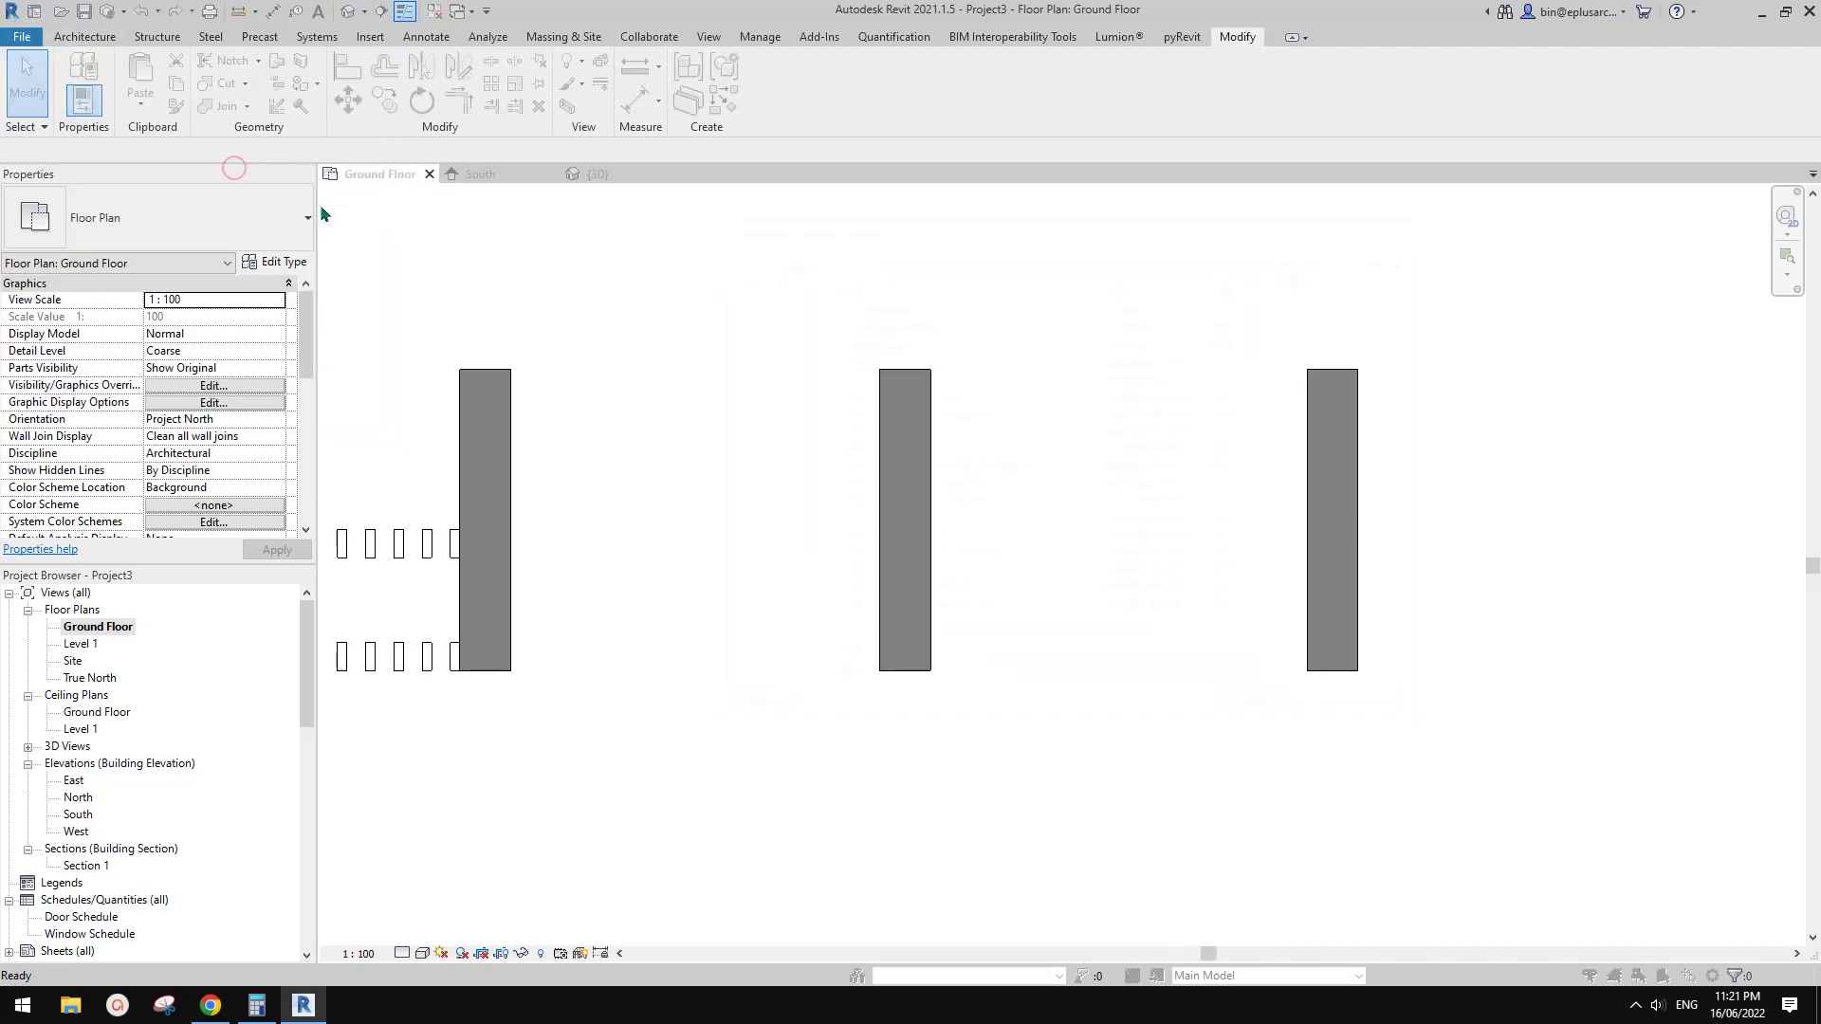
left_click_drag(1269, 442, 1265, 424)
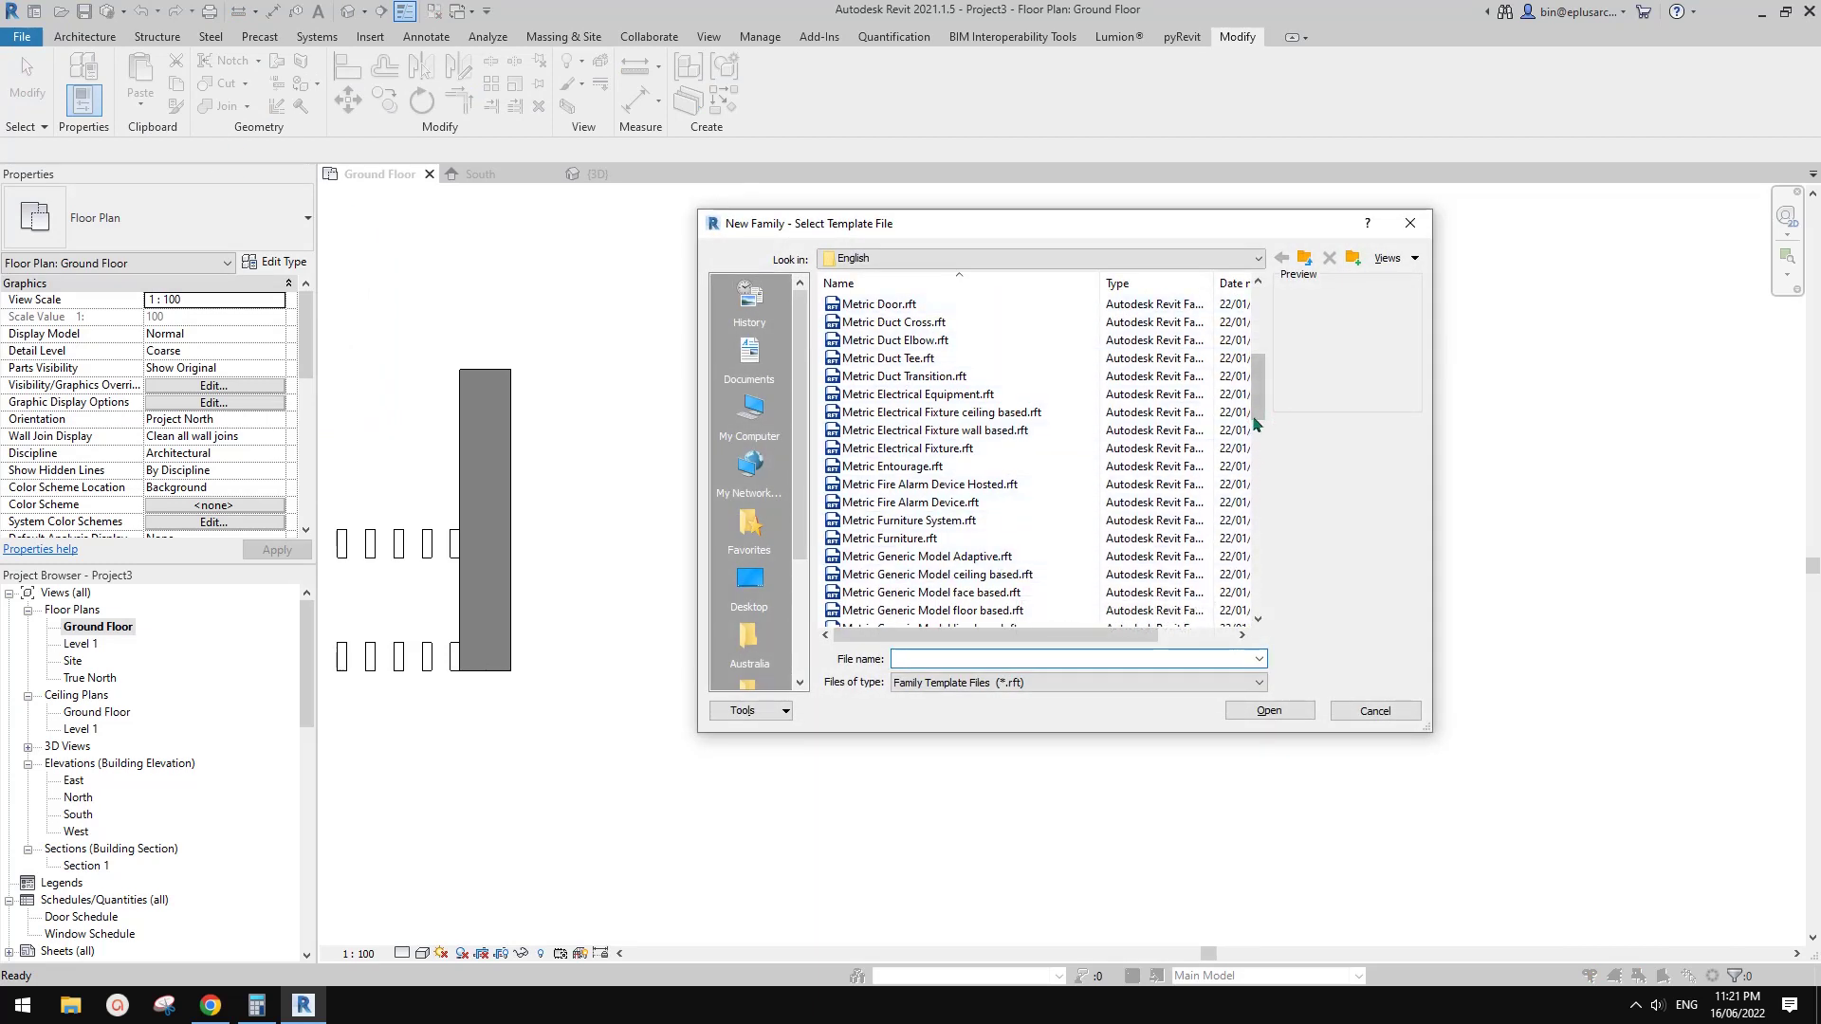
left_click_drag(1258, 389, 1259, 410)
left_click(1037, 537)
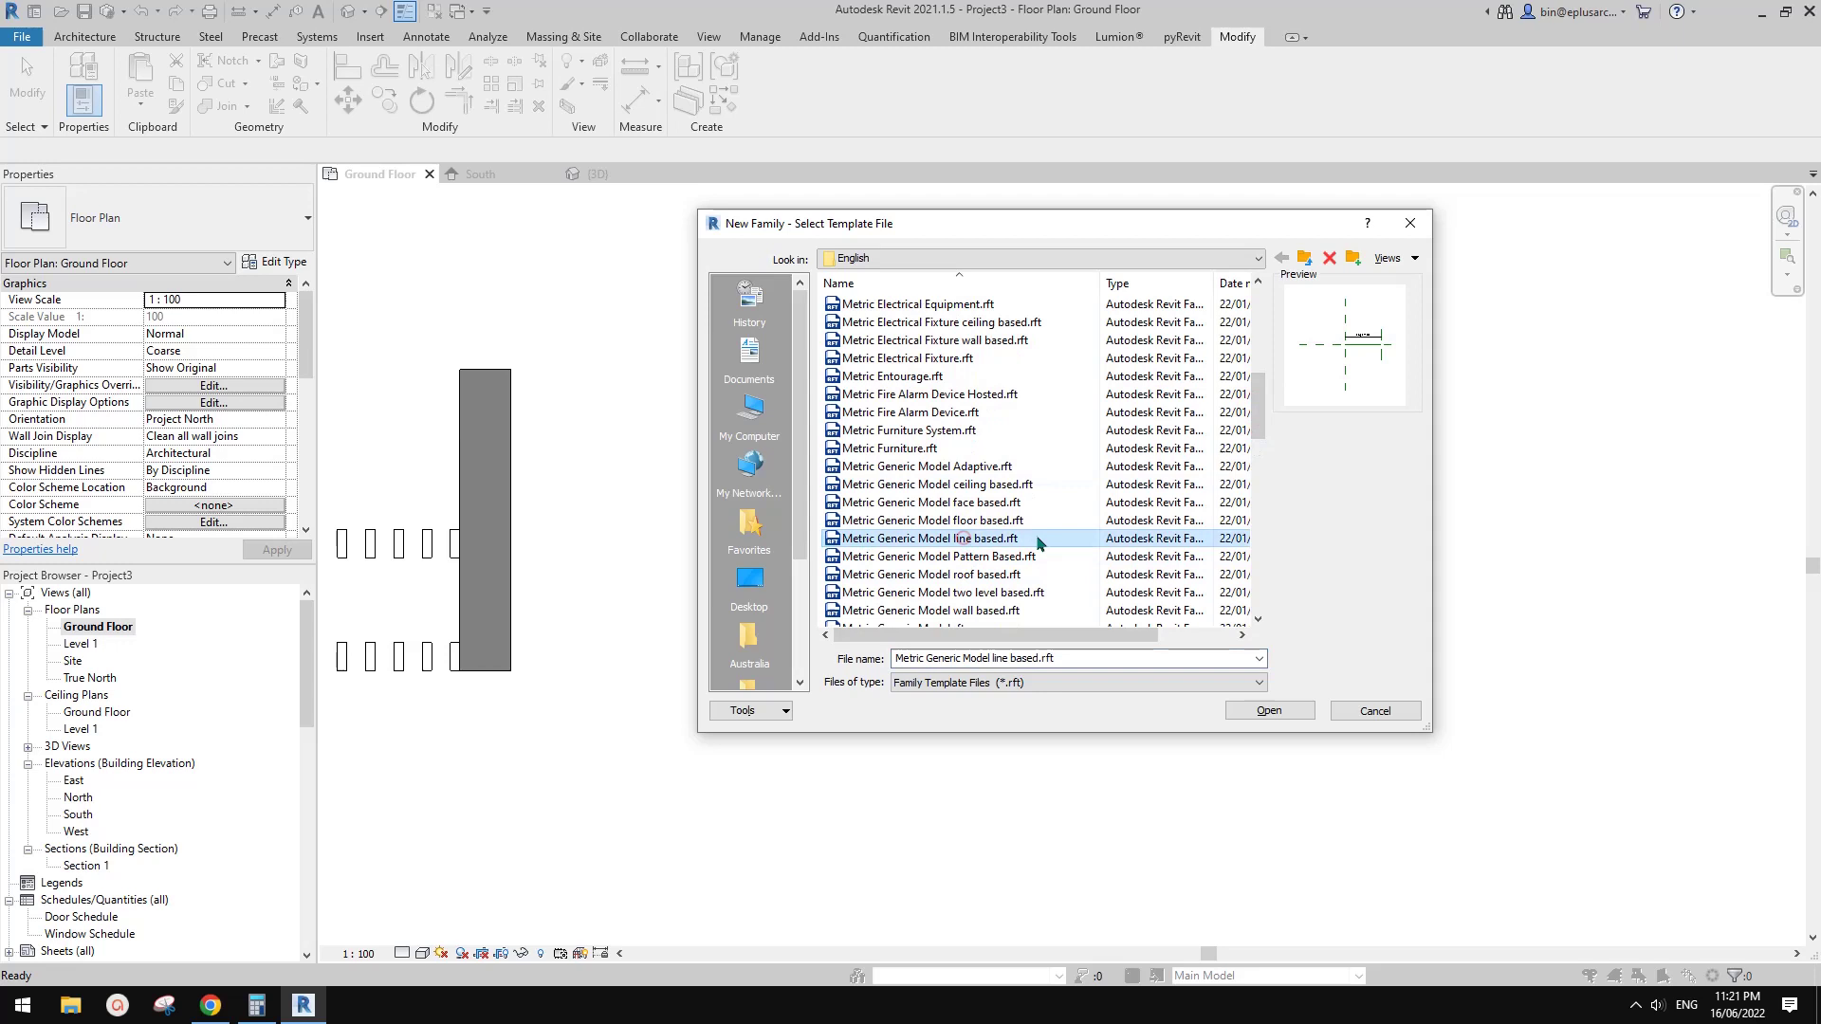
left_click(1268, 717)
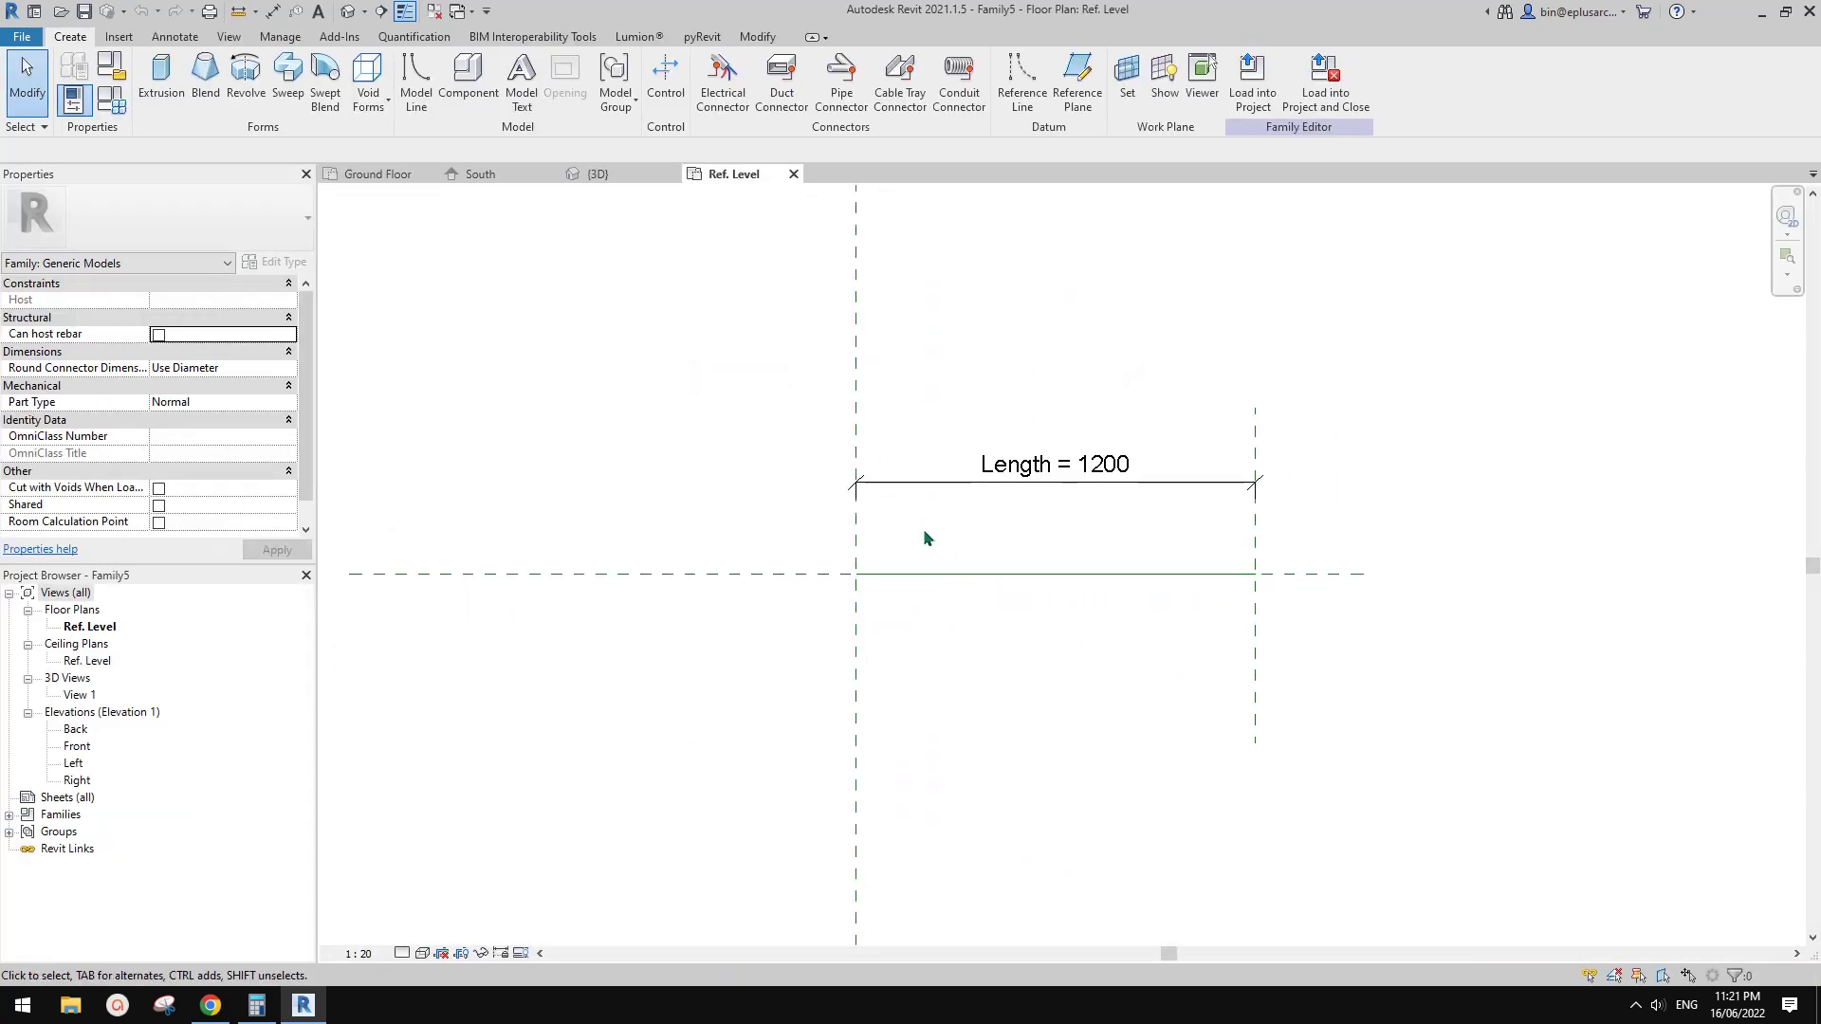
- Create another new family from the Metric Generic Model.rft template
left_click(22, 36)
mouse_move(120, 112)
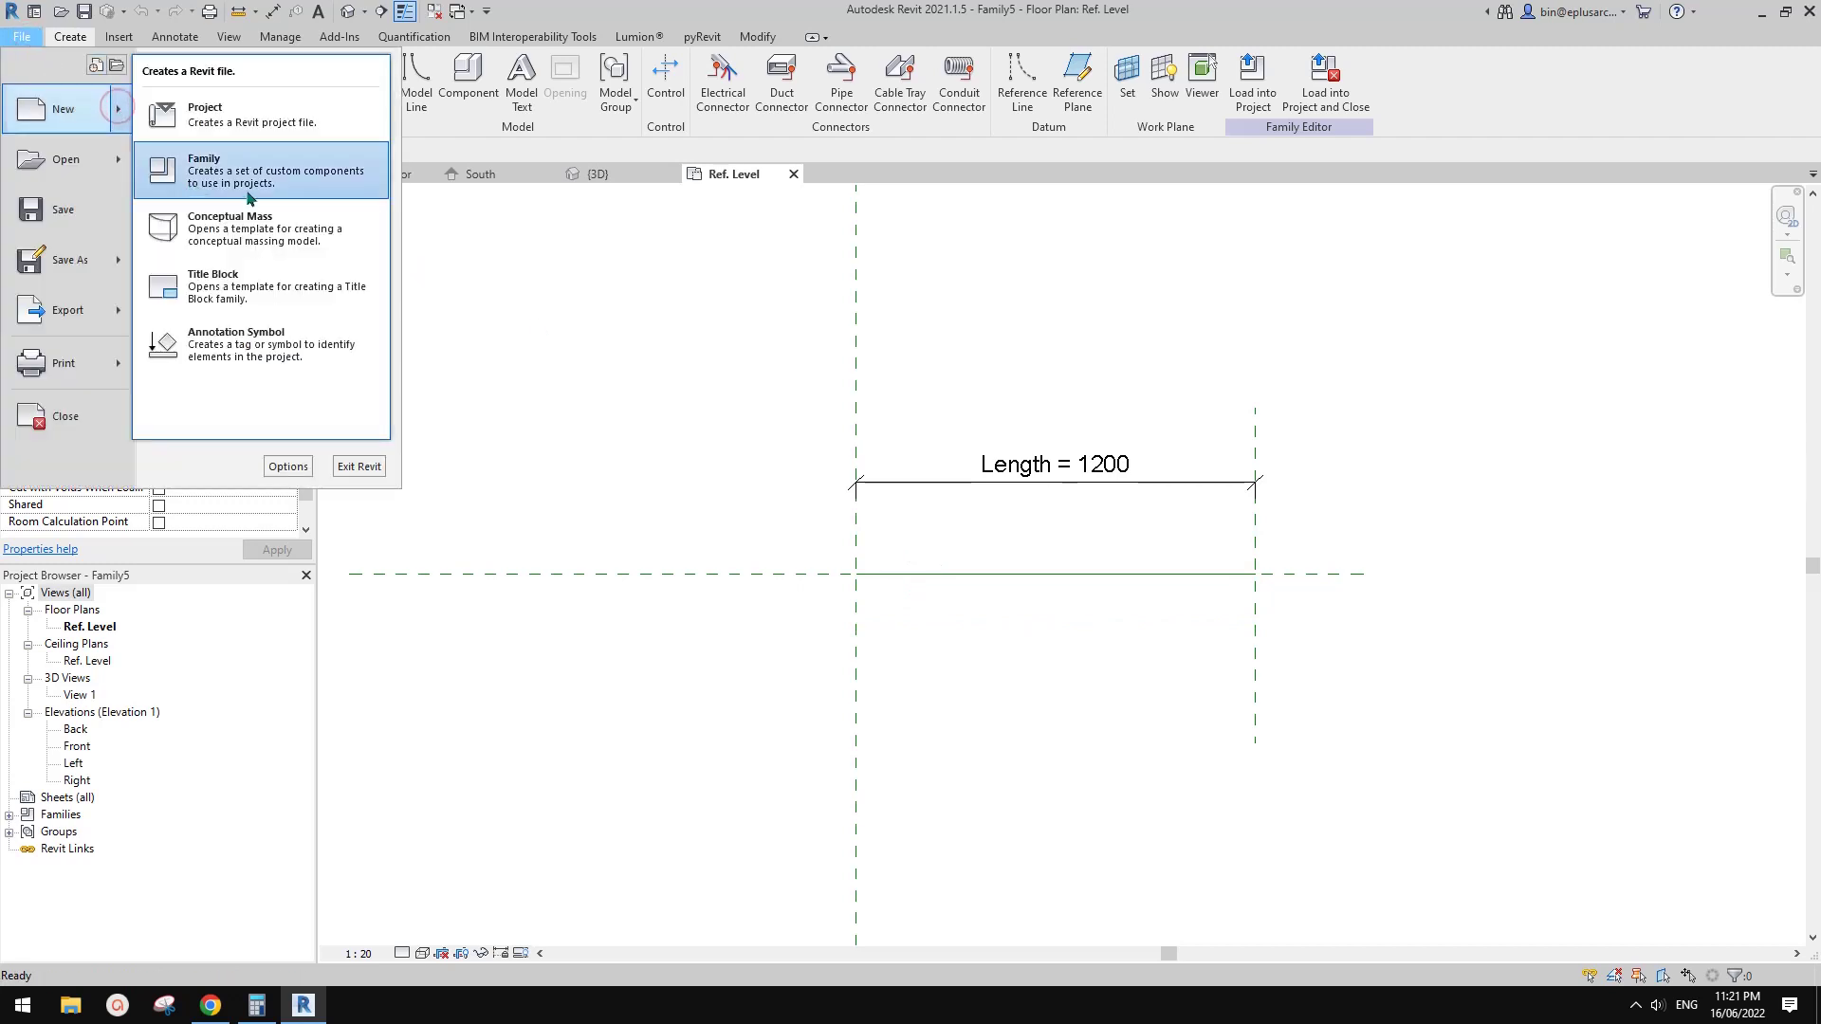
left_click(276, 174)
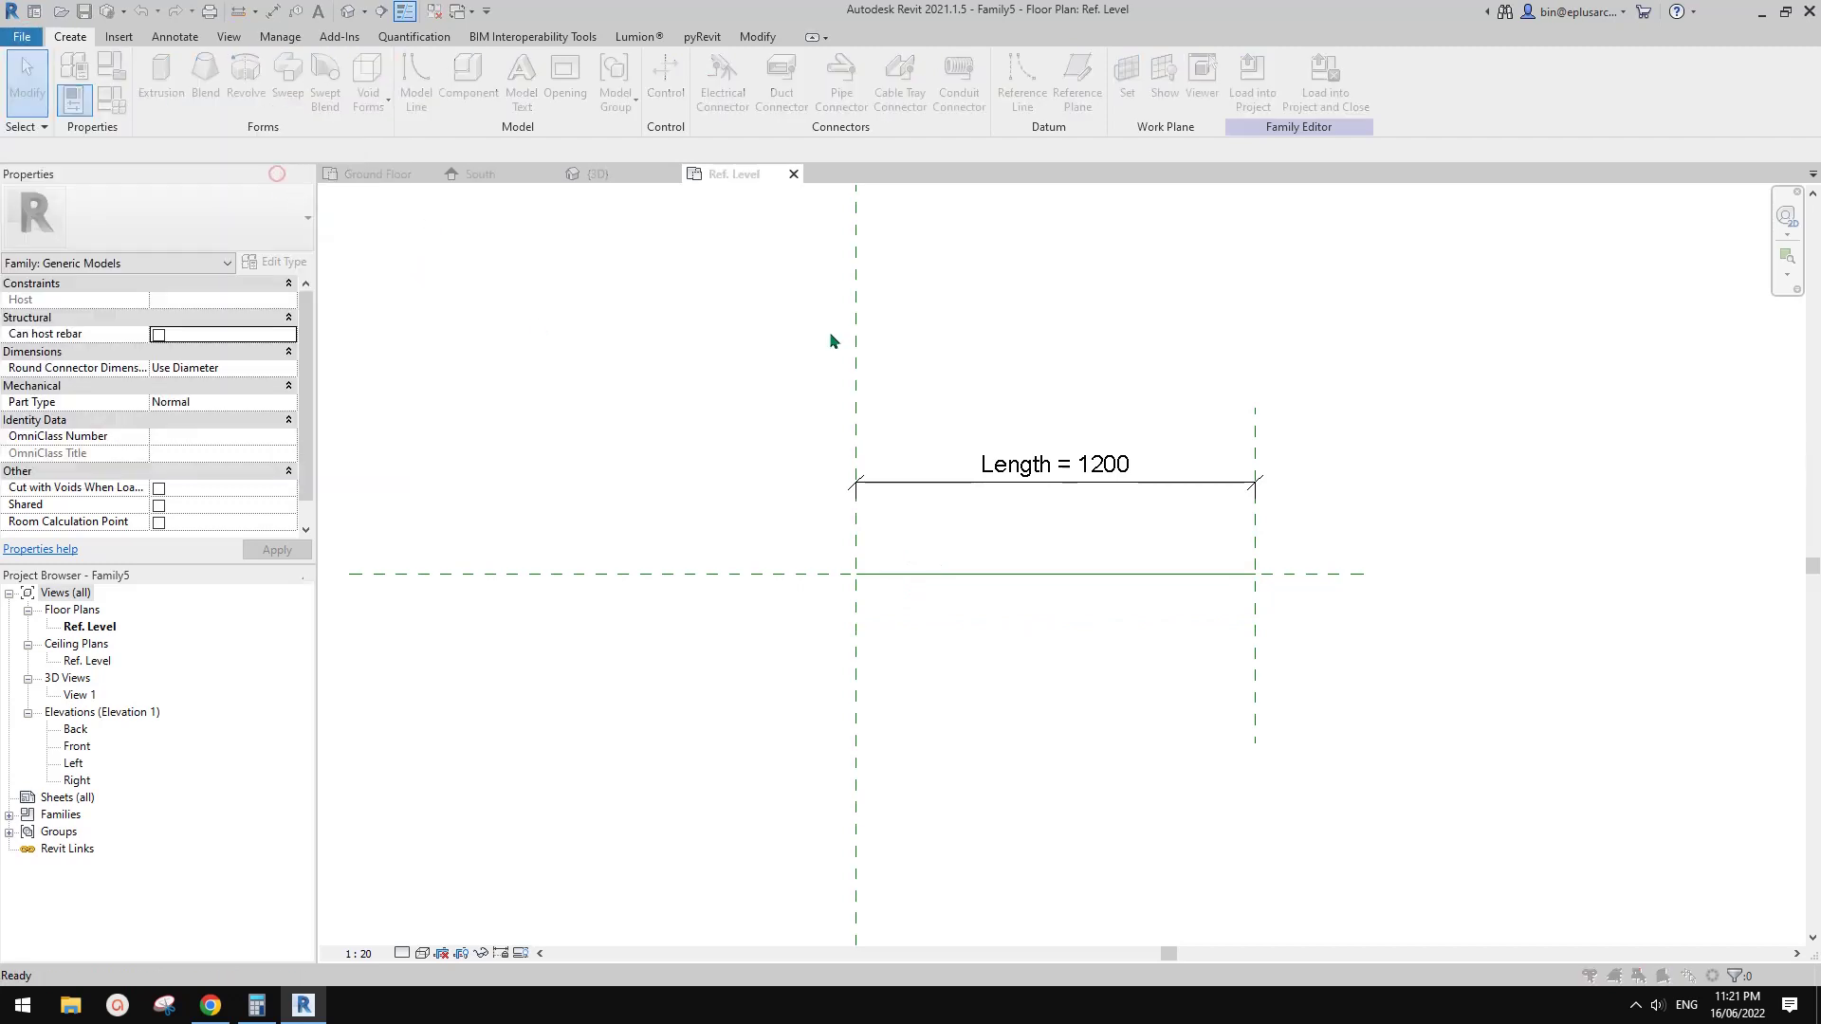
scroll(1062, 448, "down", 15)
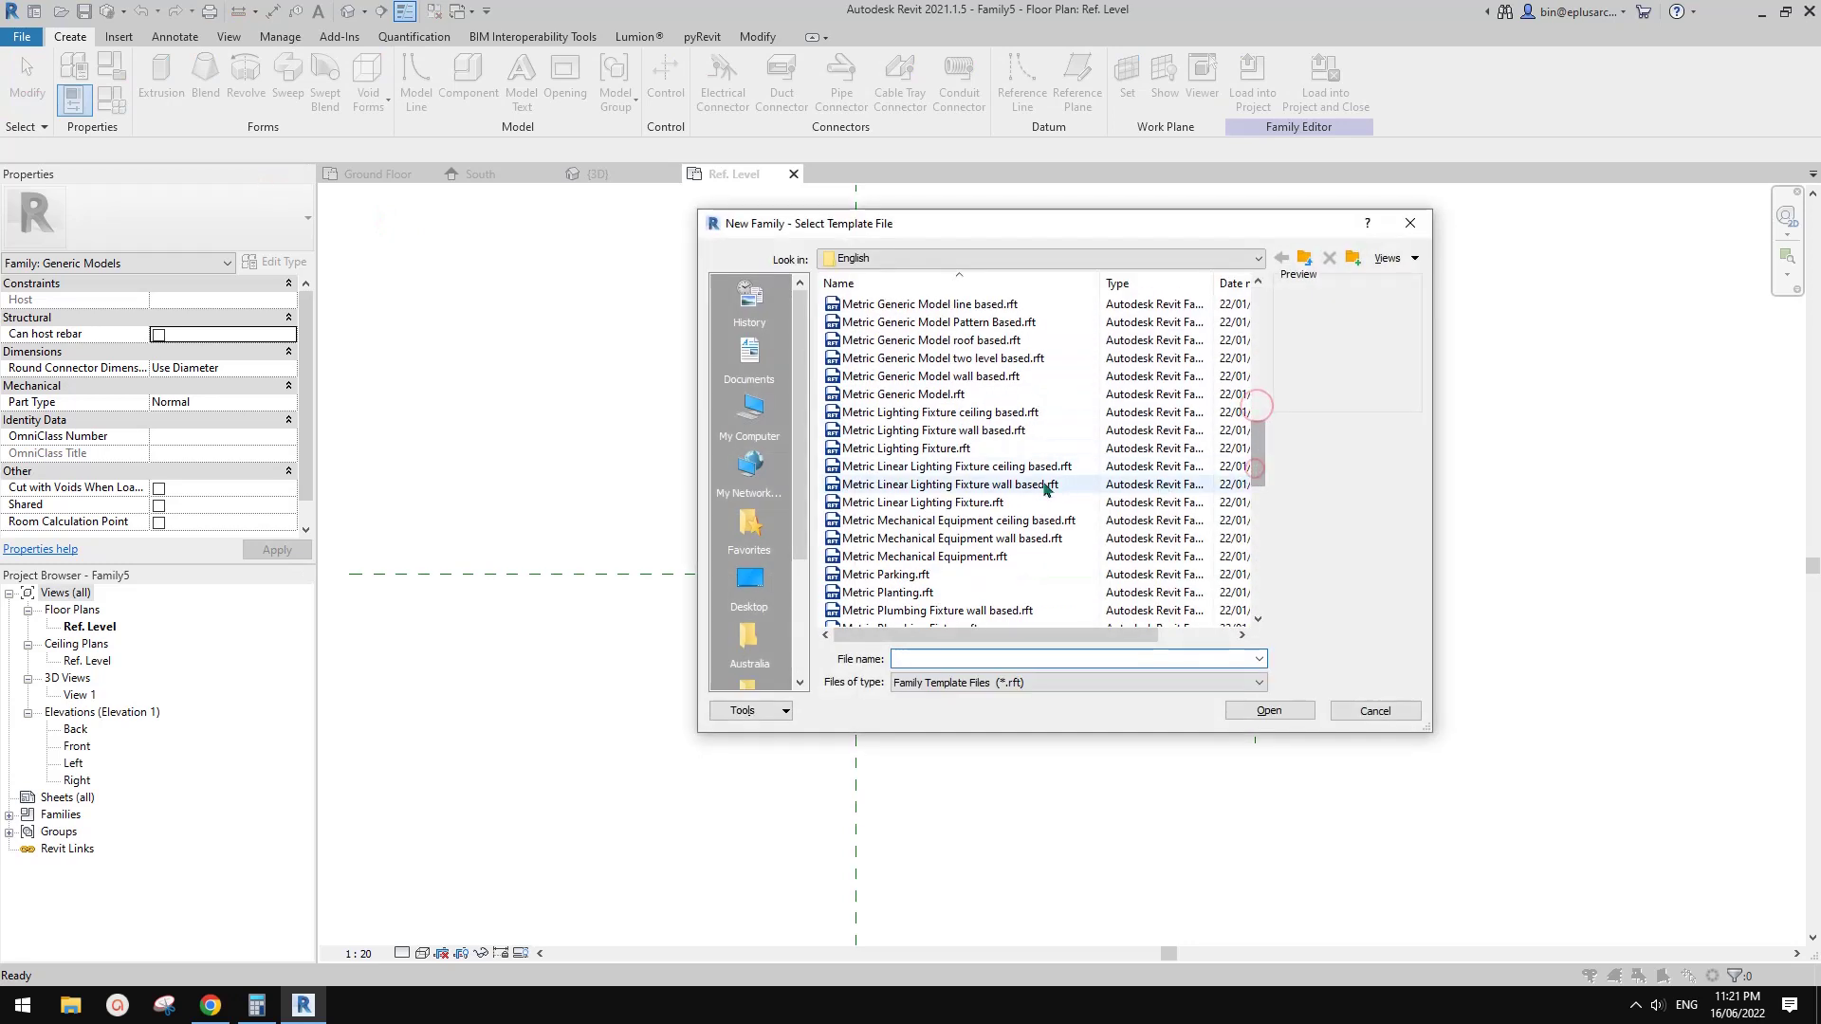
left_click(987, 394)
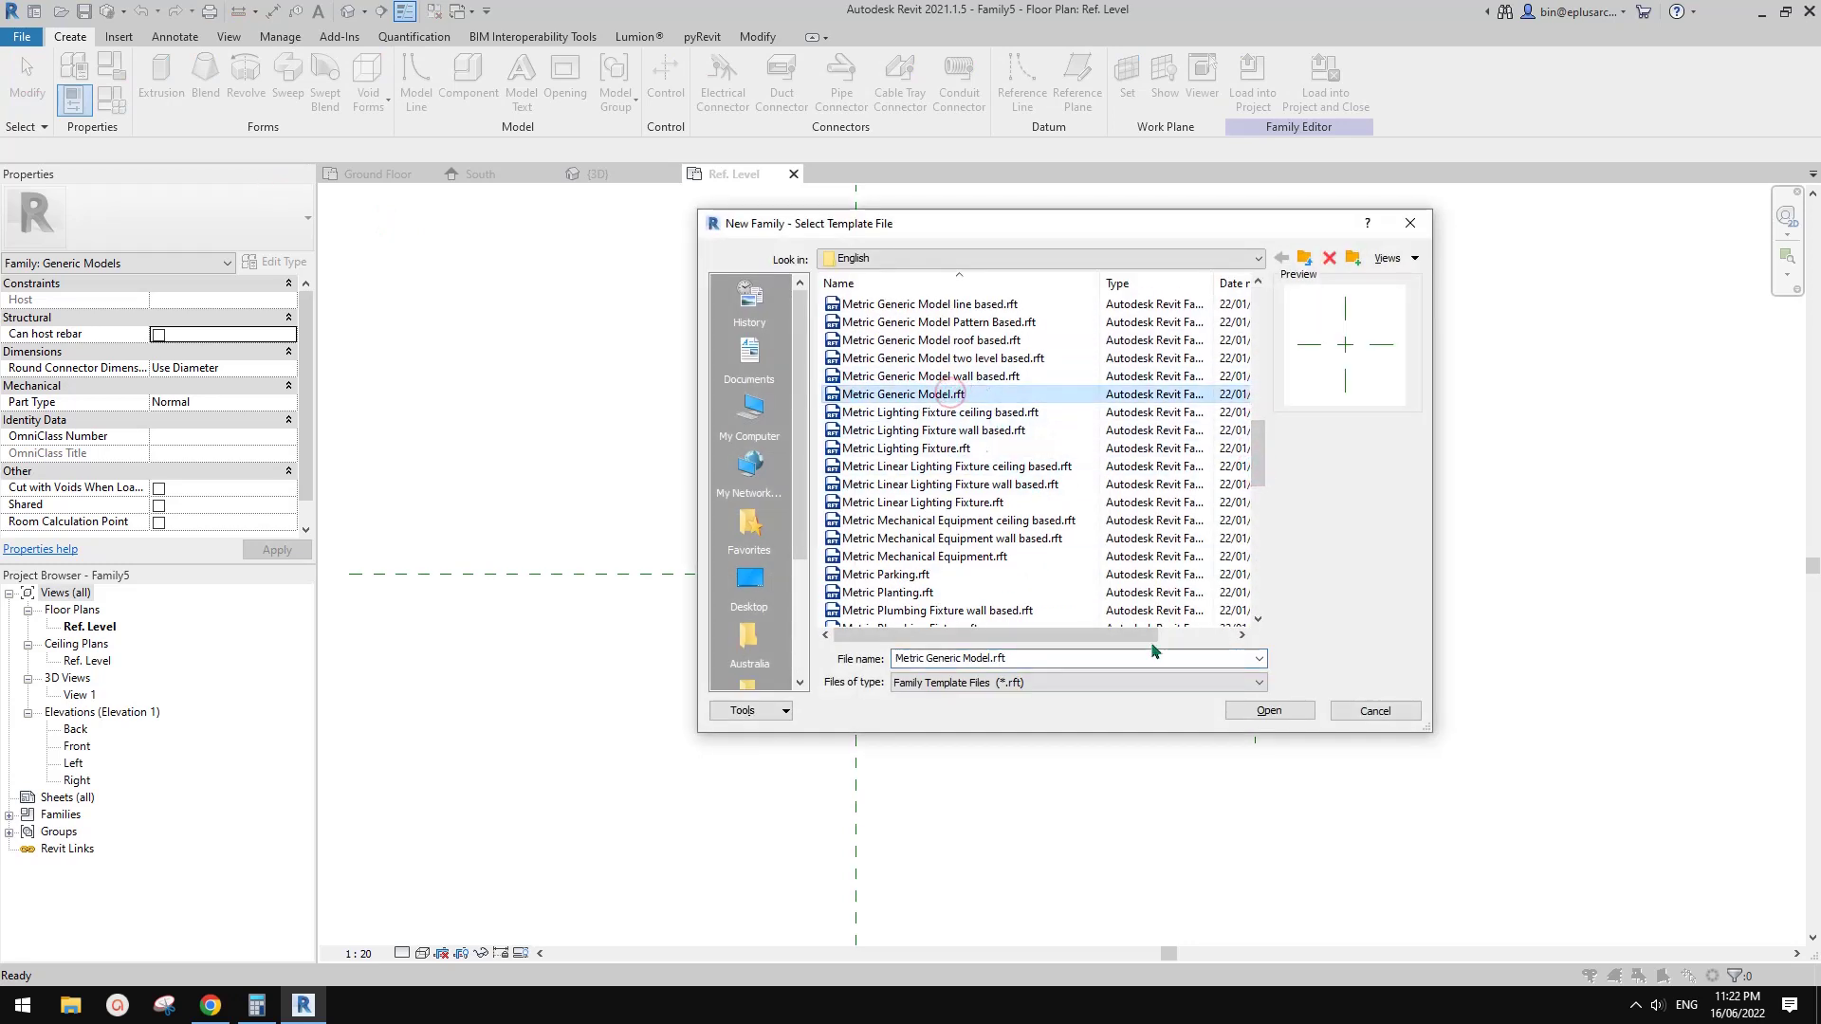
left_click(1276, 711)
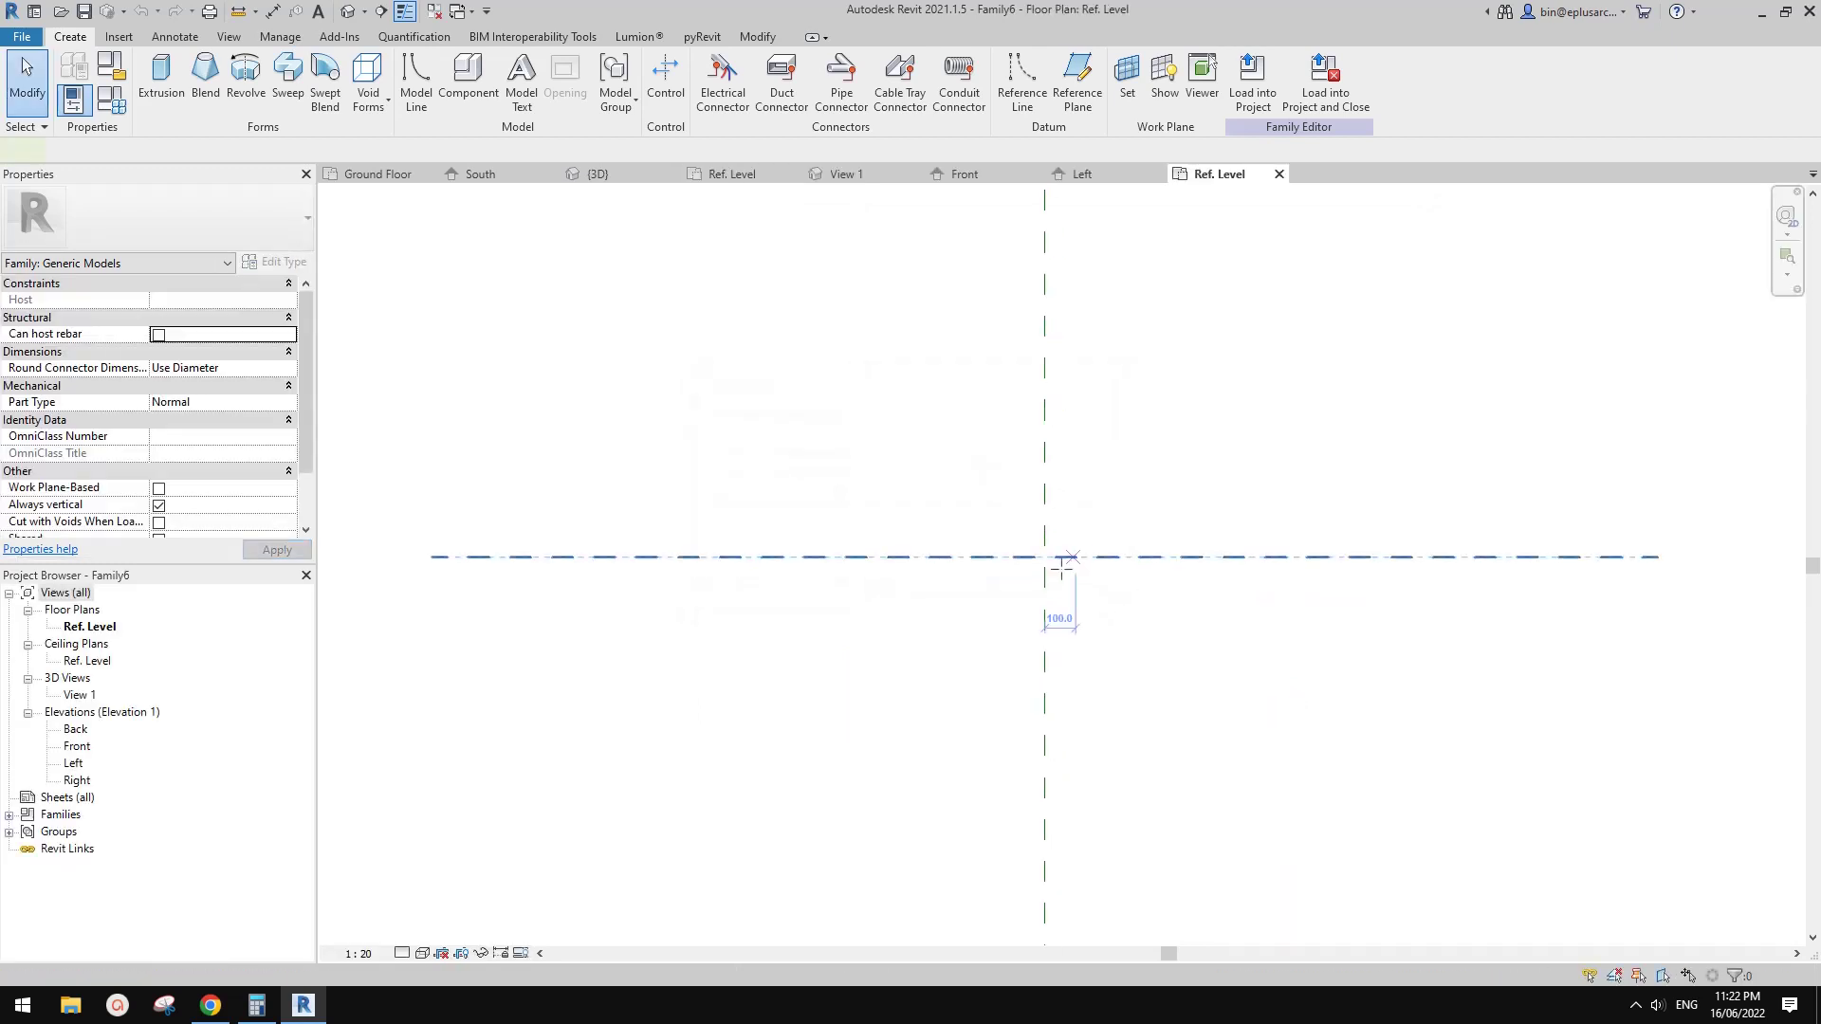
- Draw two vertical reference planes about 165 mm apart and two horizontal ones about 340 mm apart, either side of the centre planes
key("r")
key("p")
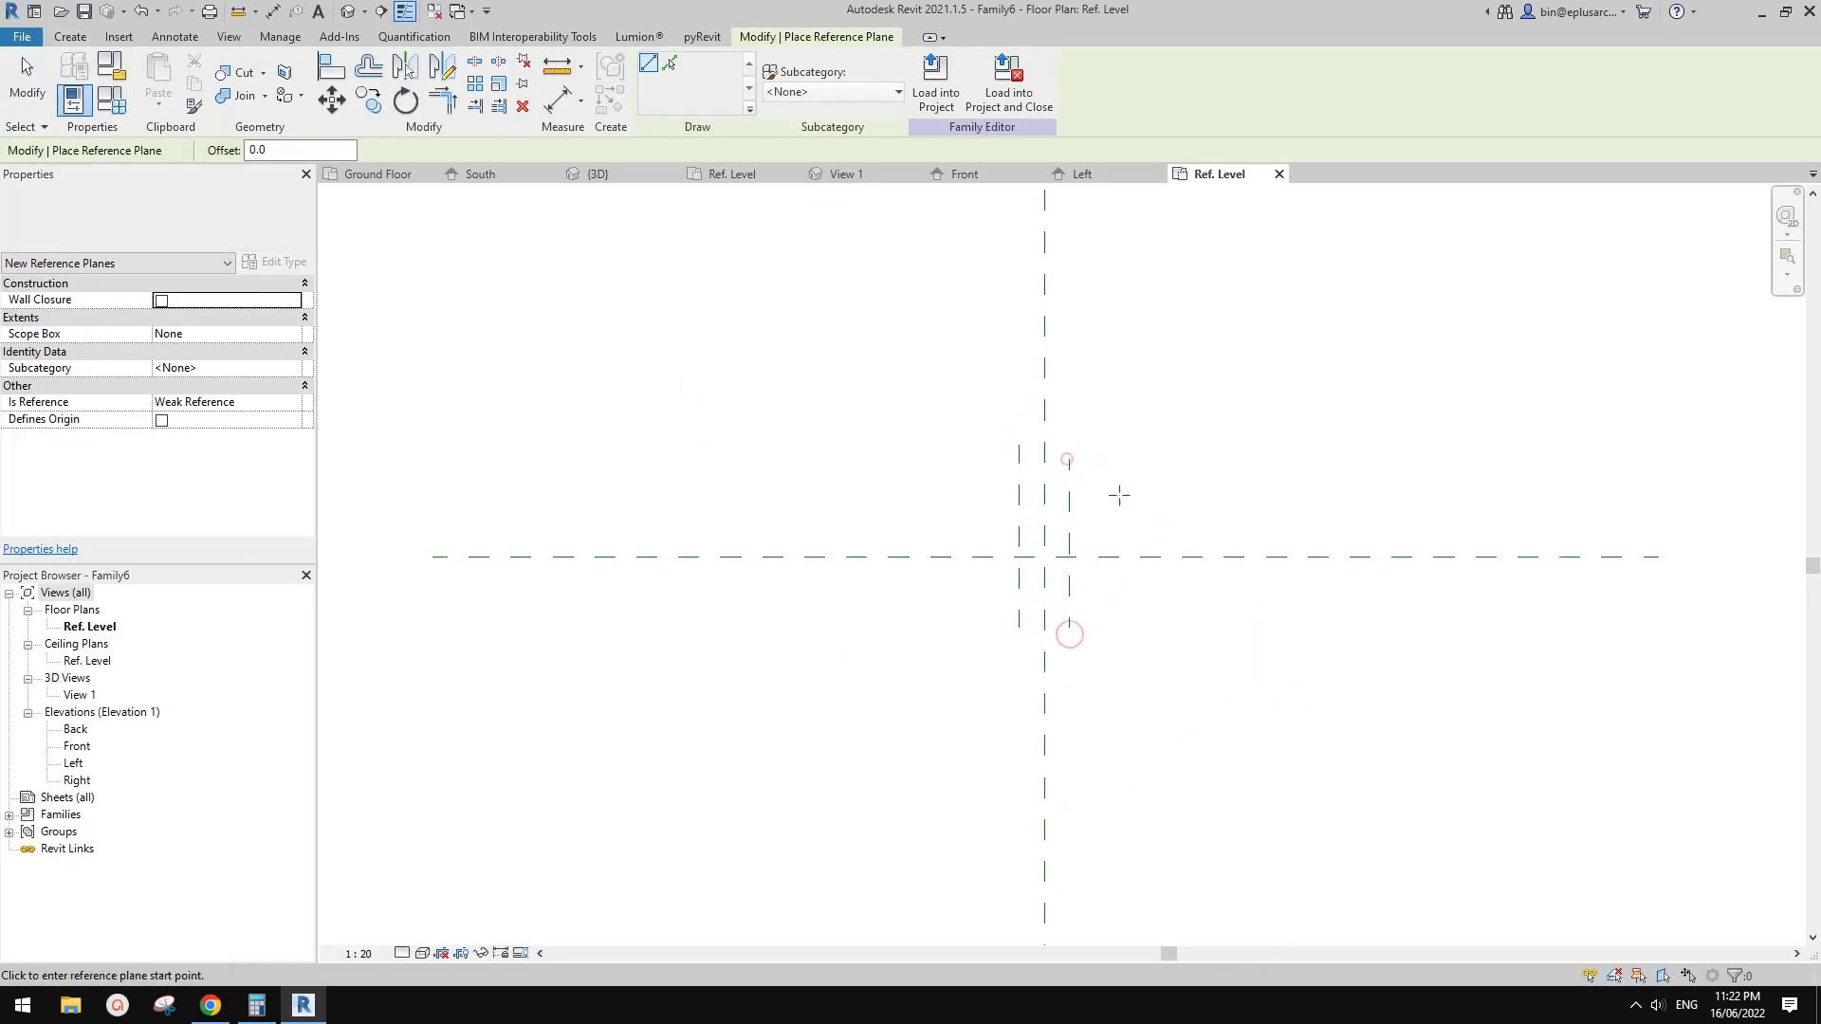
left_click(1142, 495)
left_click(982, 498)
left_click(1141, 601)
left_click(989, 604)
- Dimension the two horizontal reference planes through the horizontal centre plane and make the segments equal
key("d")
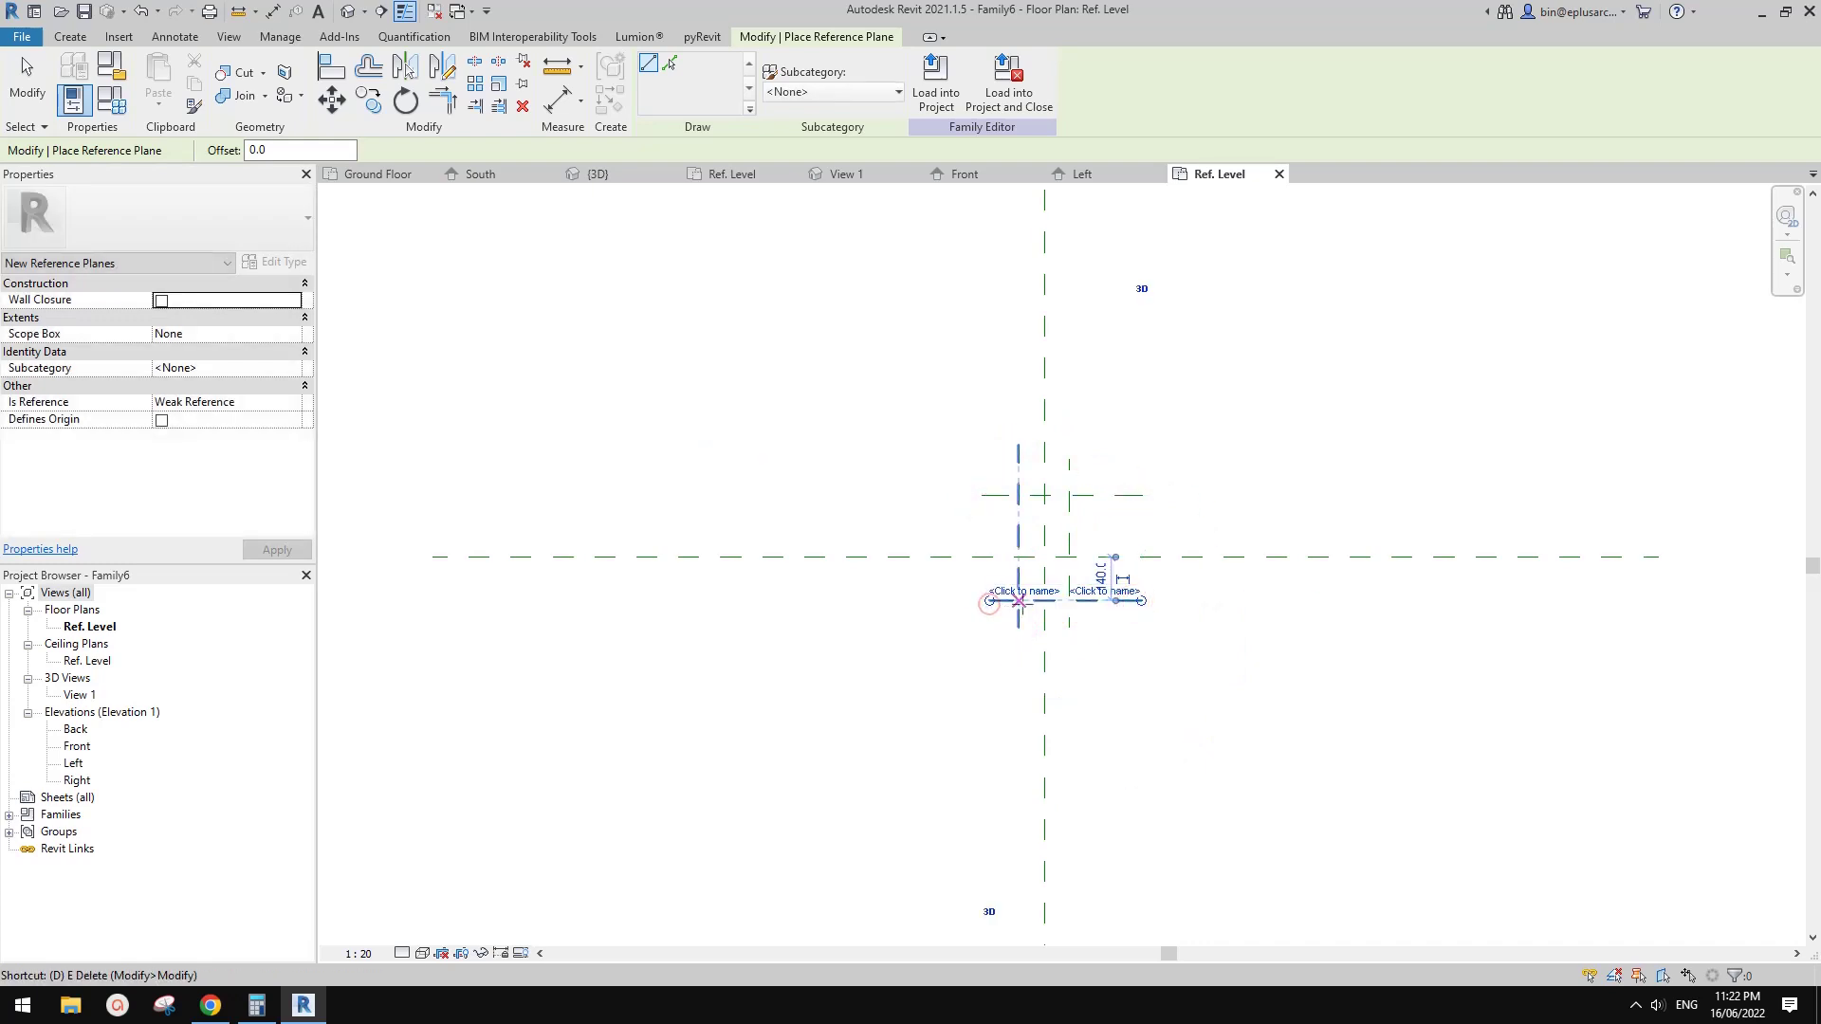
key("i")
left_click(1101, 601)
left_click(1108, 557)
left_click(1115, 495)
left_click(1193, 507)
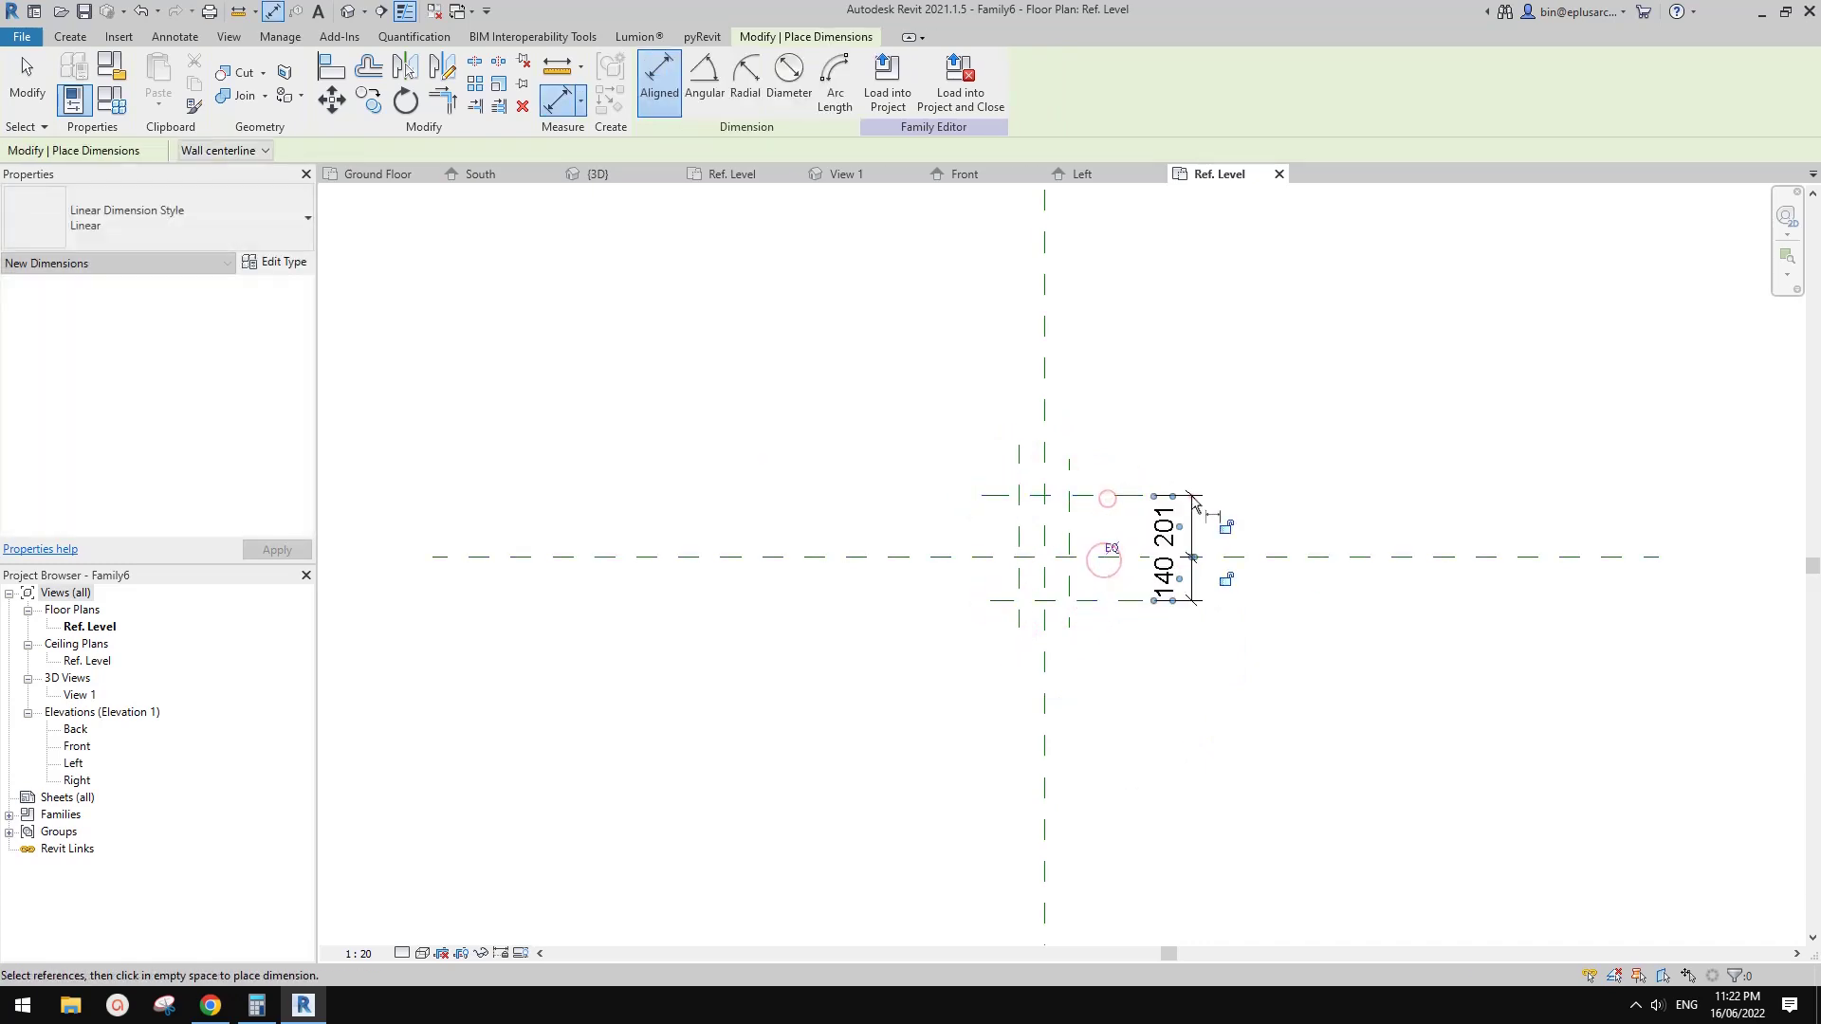
left_click(1111, 548)
- Dimension the two vertical reference planes through the vertical centre plane and make the segments equal
left_click(1047, 462)
left_click(1069, 467)
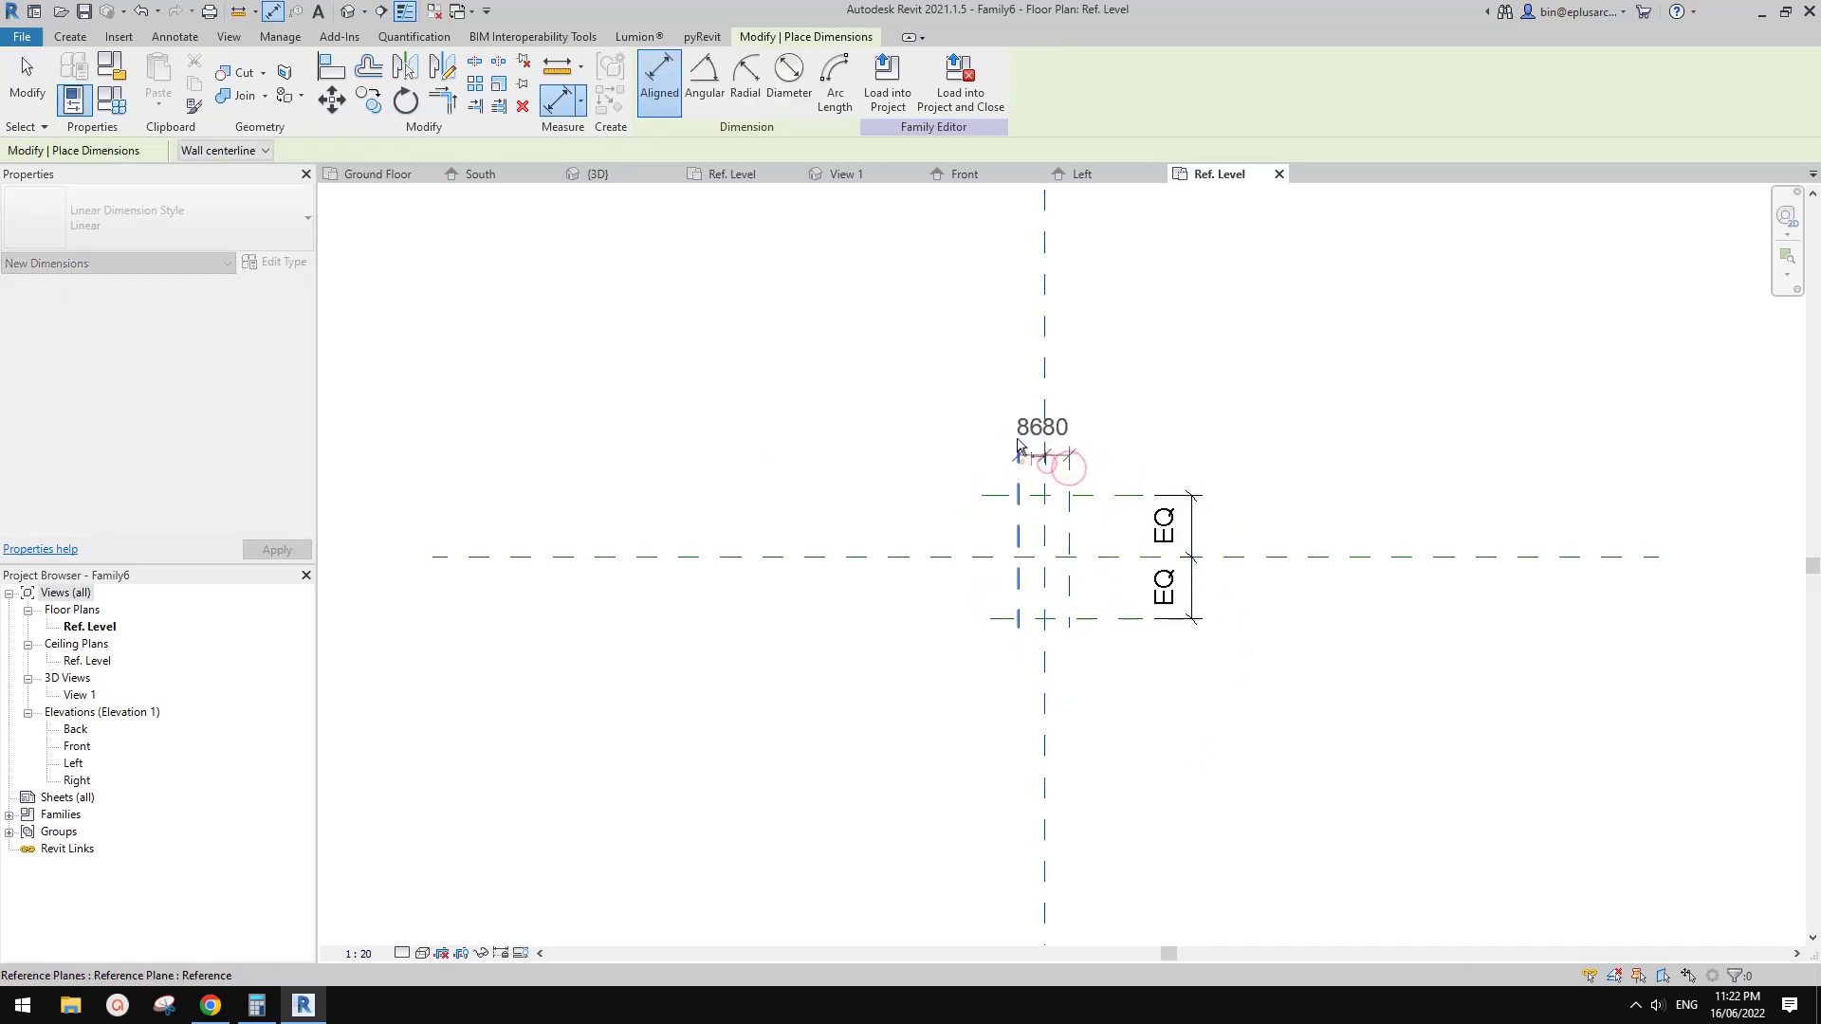
left_click(1000, 406)
left_click(1034, 327)
- Add overall dimensions between the two outer vertical reference planes and between the two outer horizontal reference planes
left_click(1067, 478)
left_click(1018, 472)
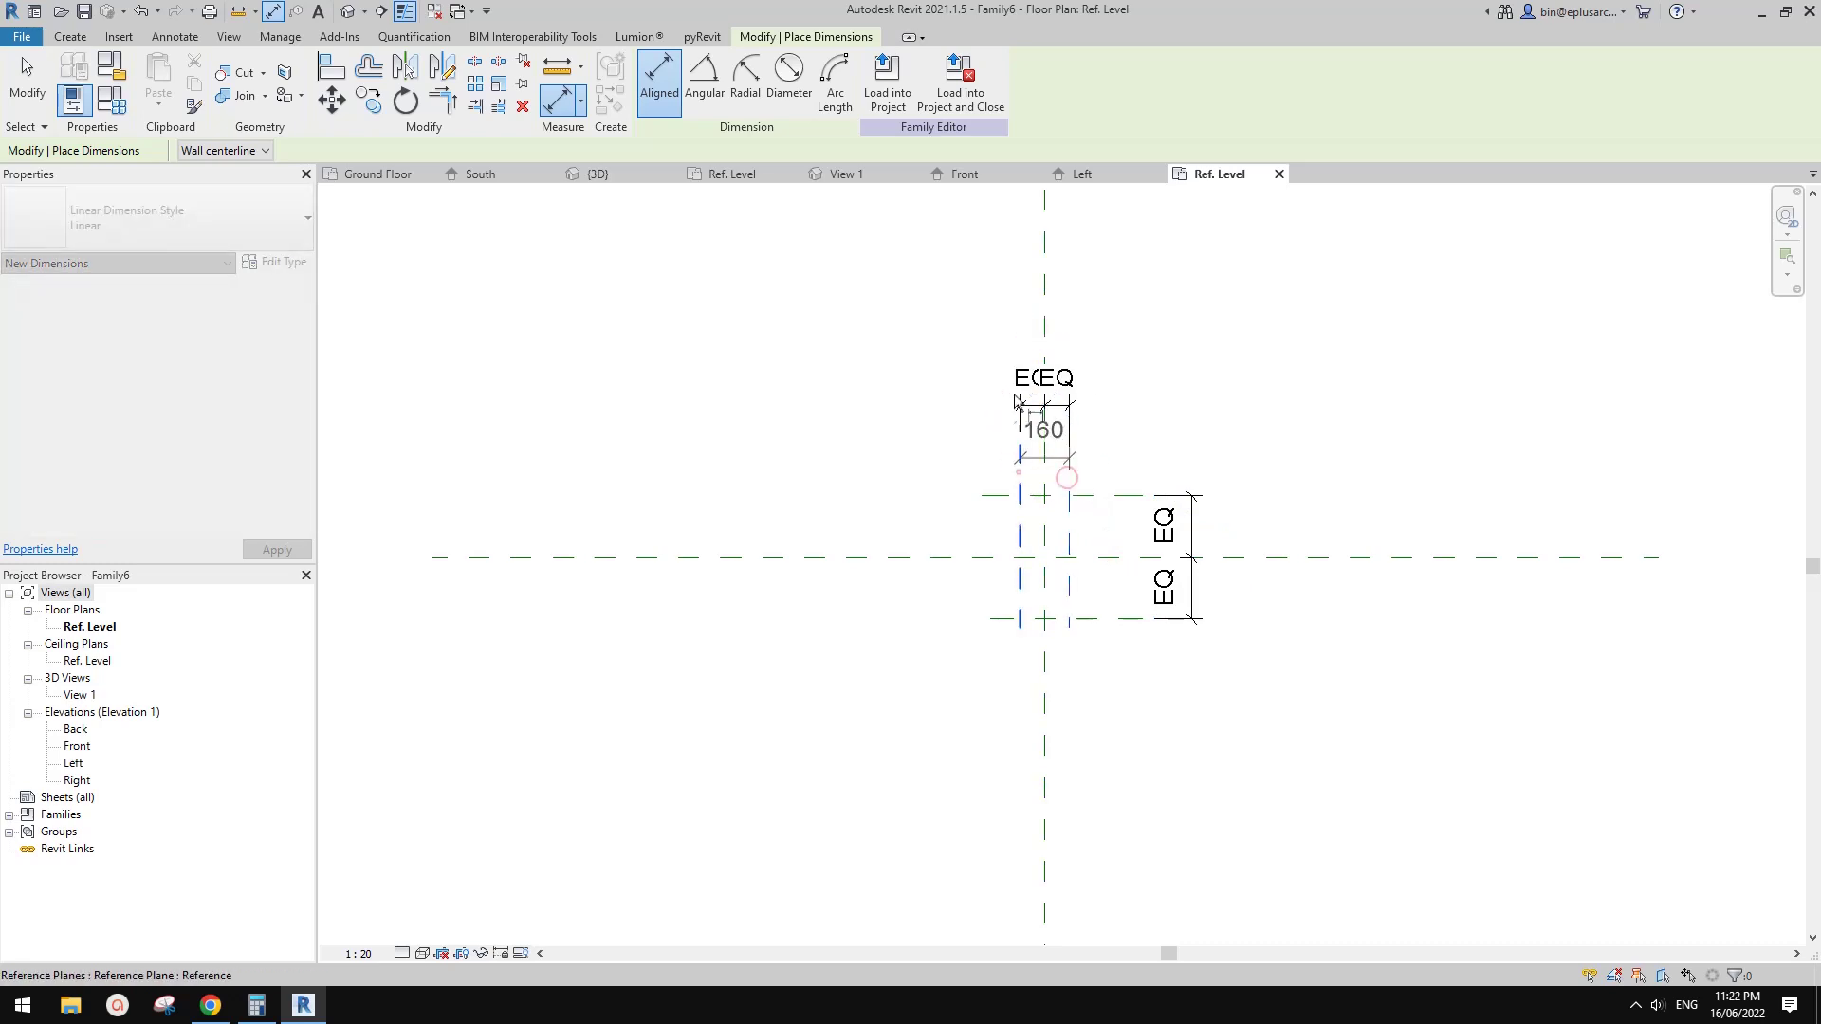
left_click(982, 320)
left_click(1108, 622)
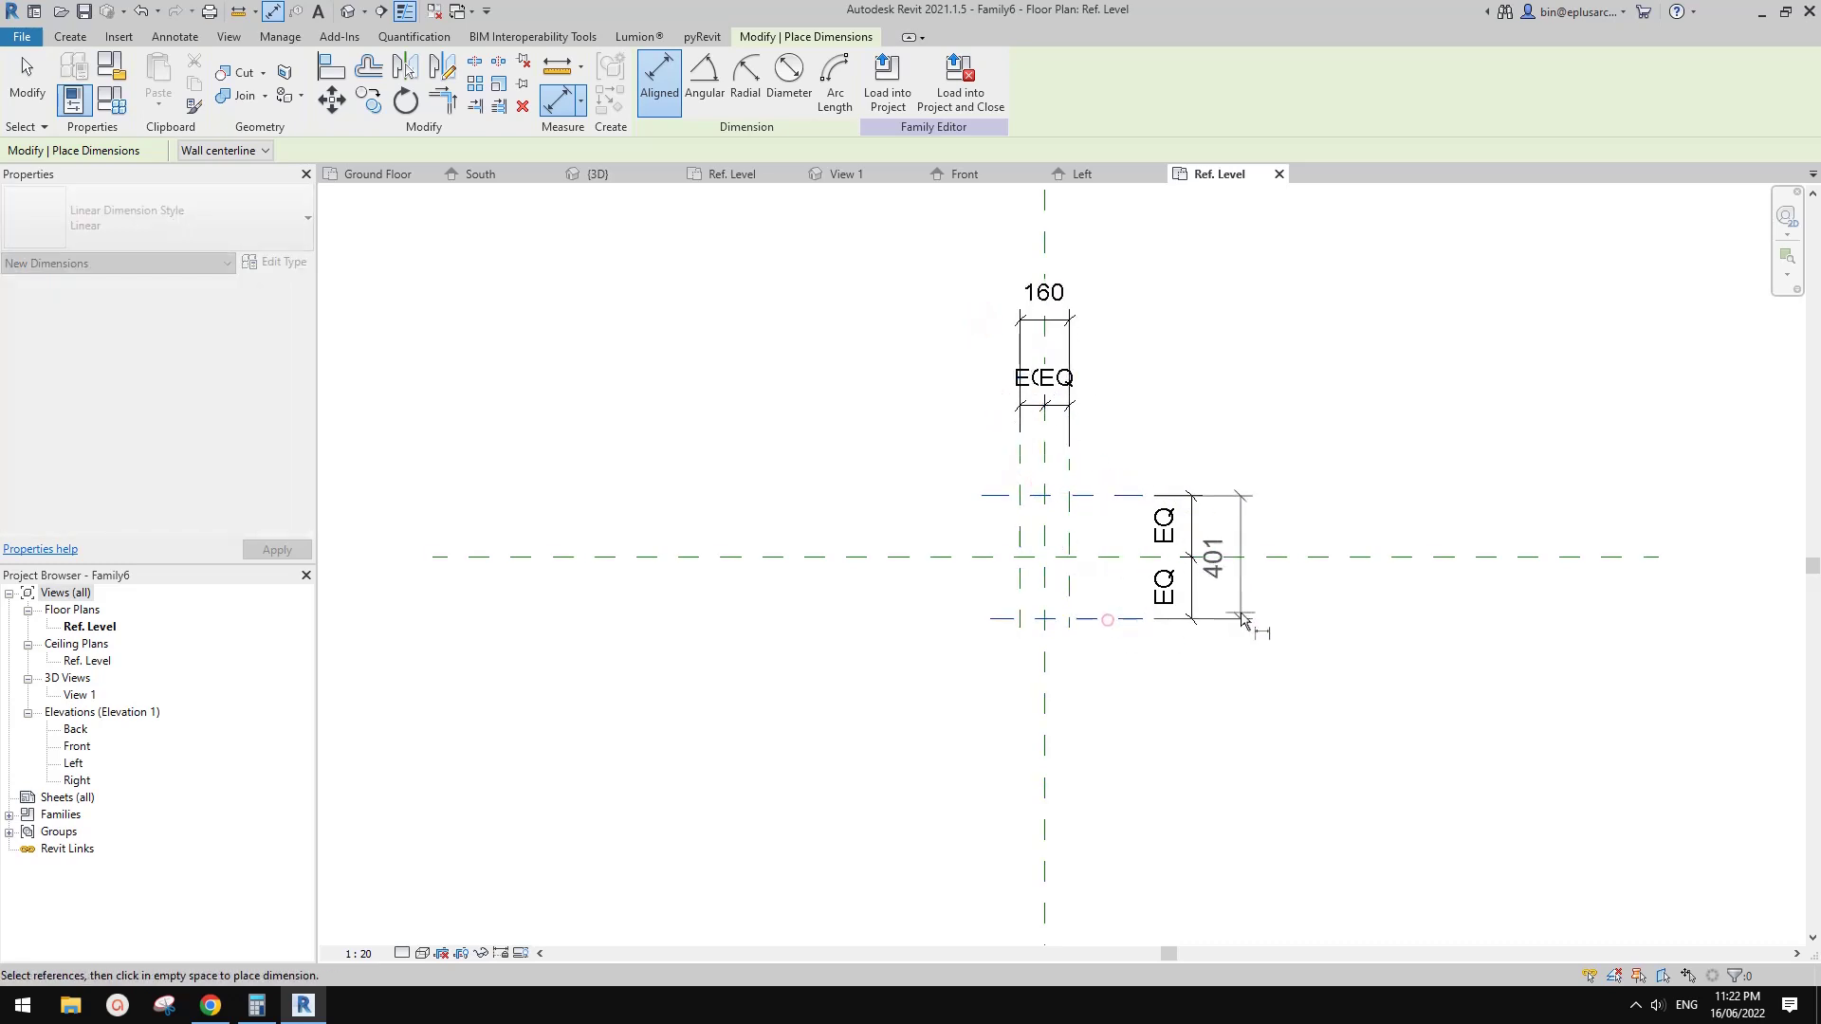
left_click(1241, 615)
key("Escape")
key("Escape")
- Label the overall dimension between the vertical reference planes with a new type parameter named w1
left_click(1049, 313)
middle_click_drag(1039, 238, 1026, 289)
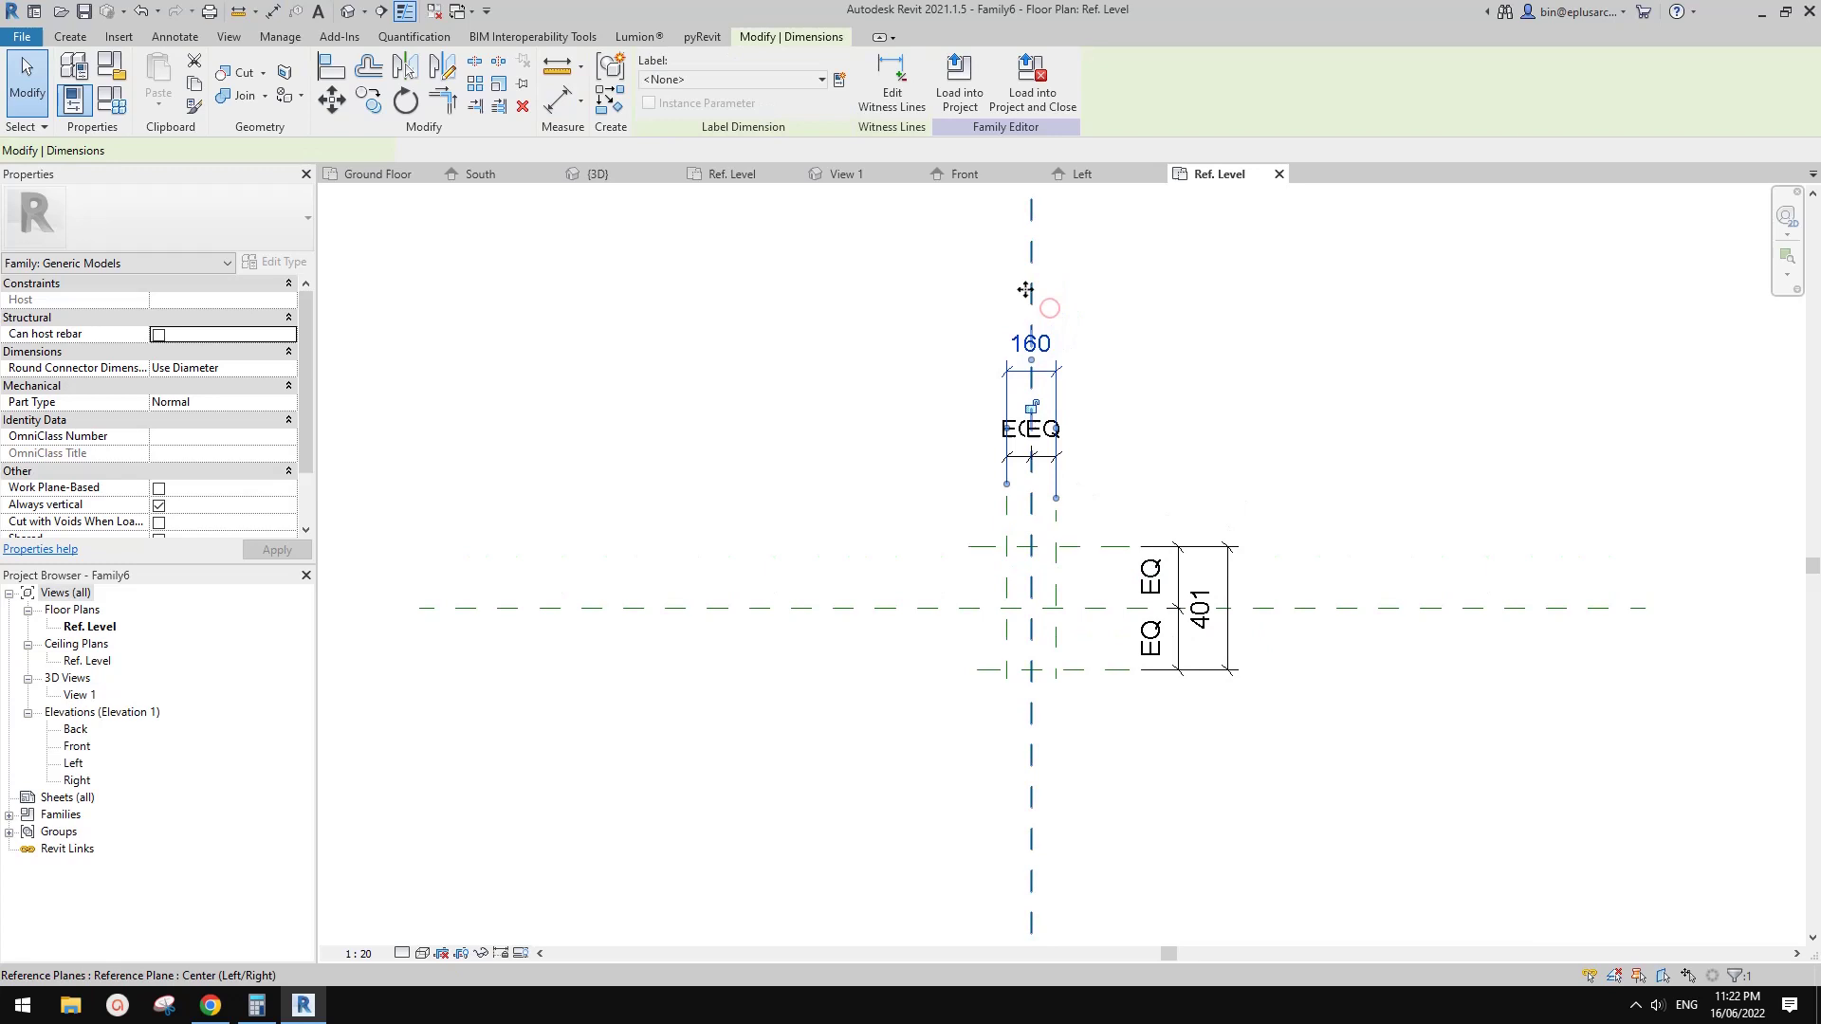
left_click(839, 79)
type("w")
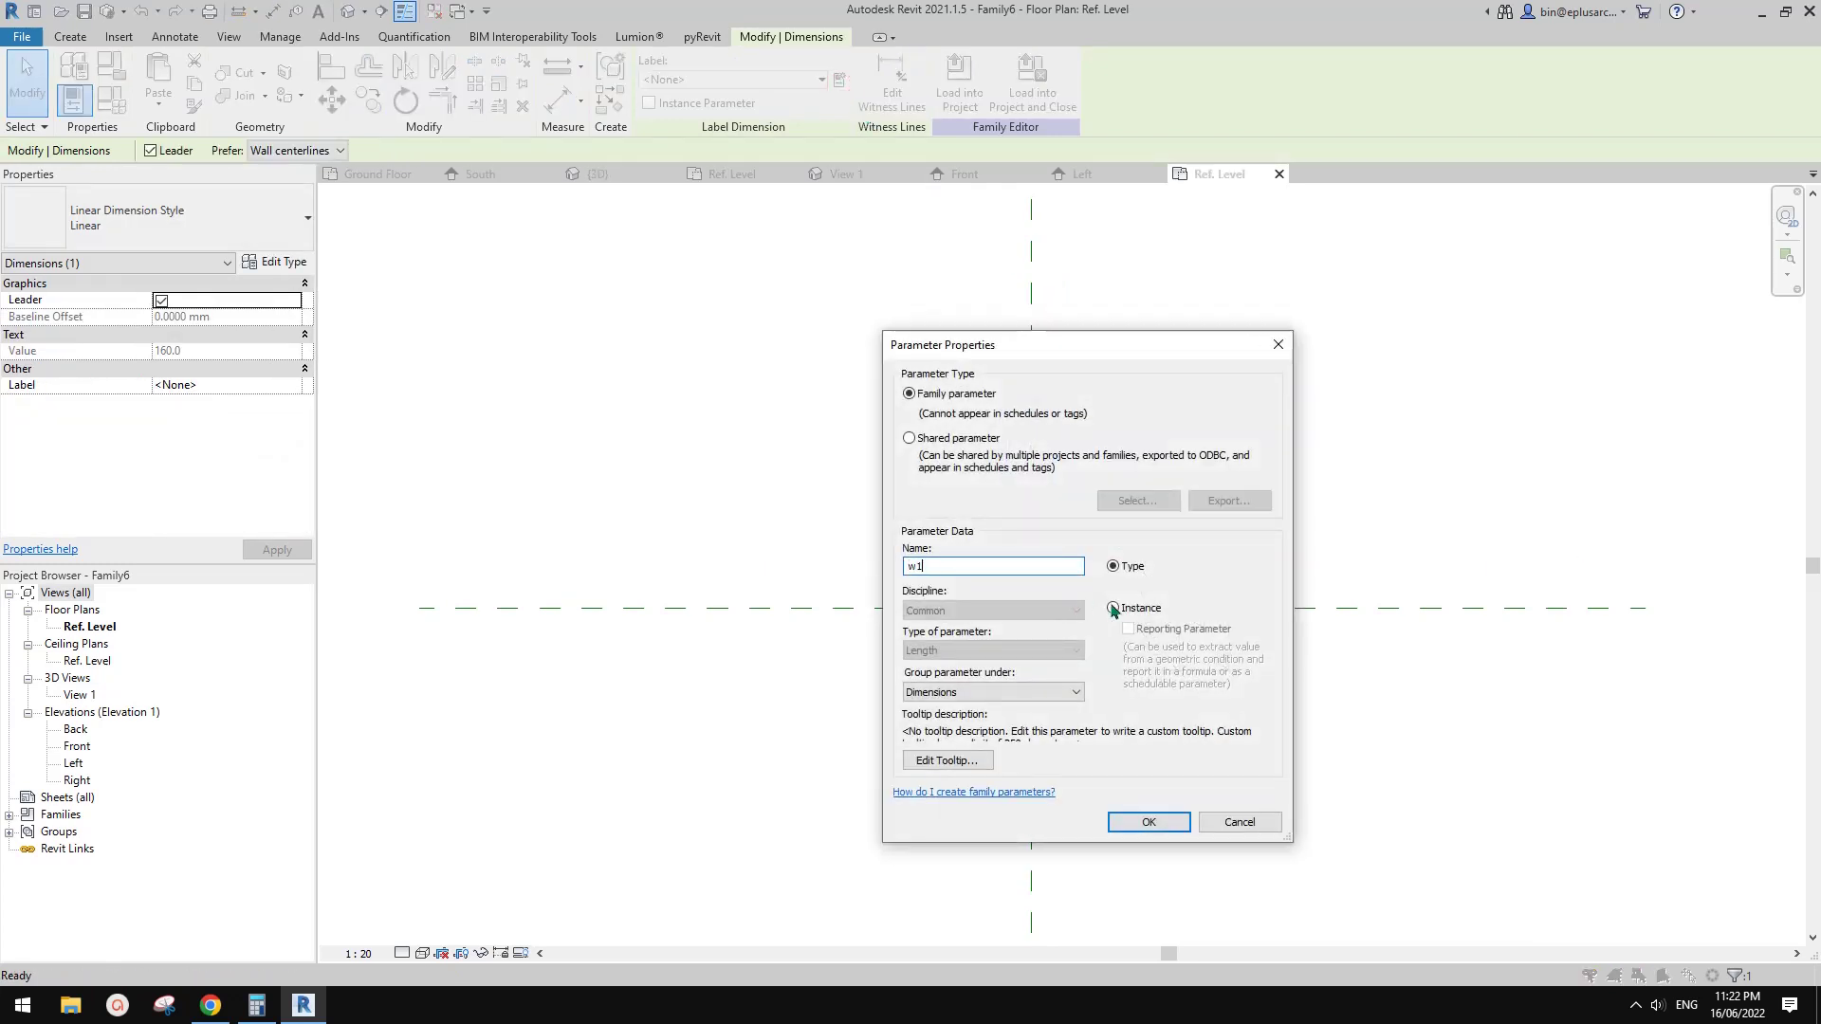
type("1")
left_click(1149, 822)
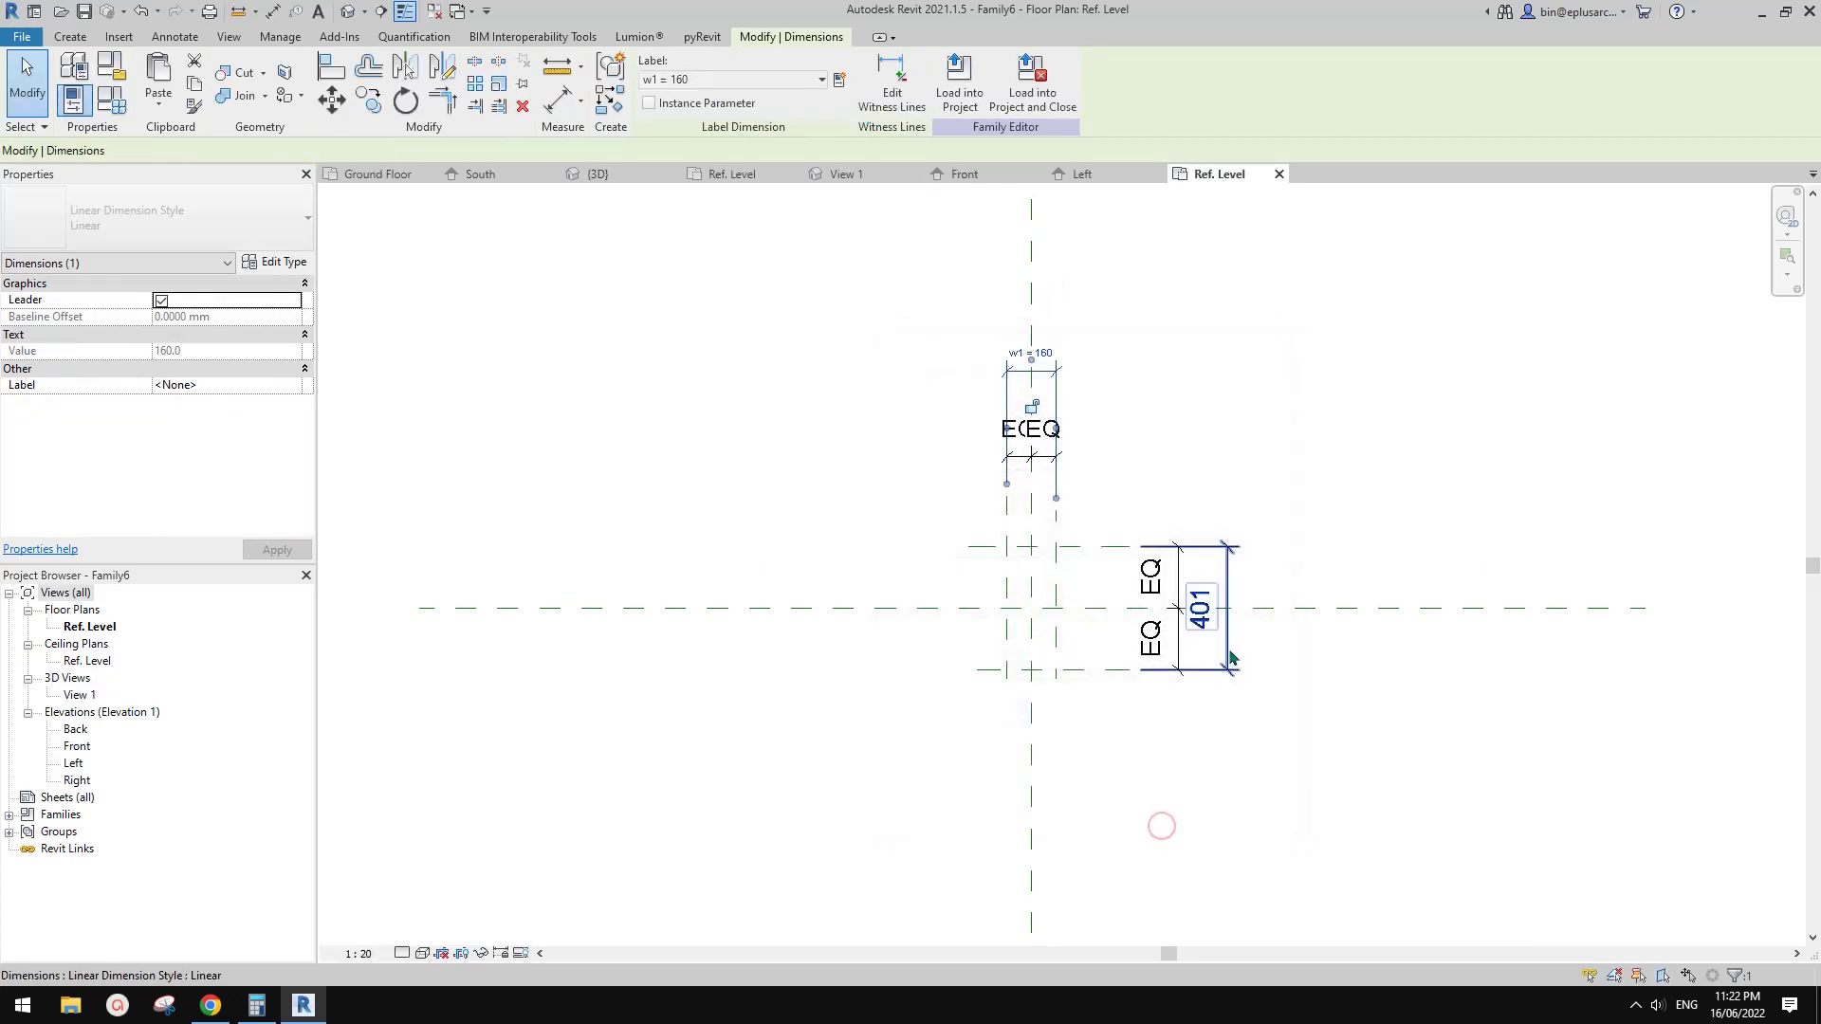
- Label the overall dimension between the horizontal reference planes with a new type parameter named w2
left_click(1201, 607)
left_click(840, 80)
type("w")
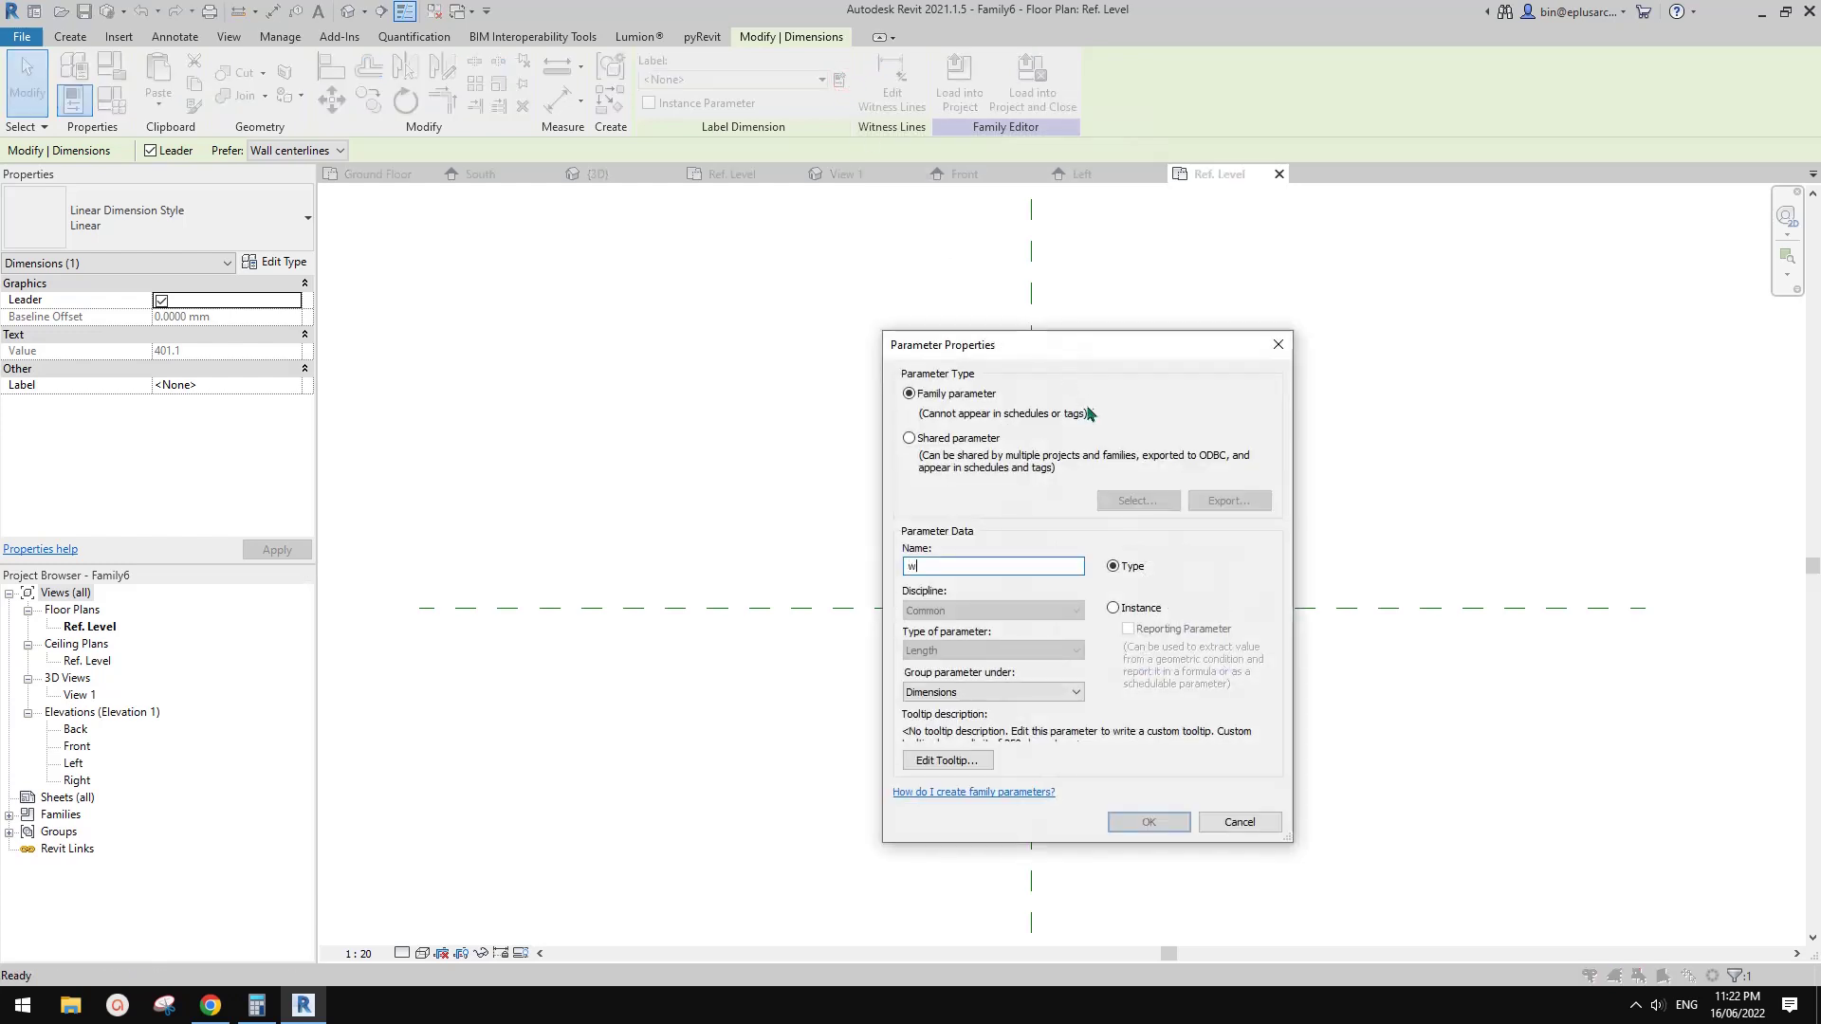
type("2")
left_click(1173, 818)
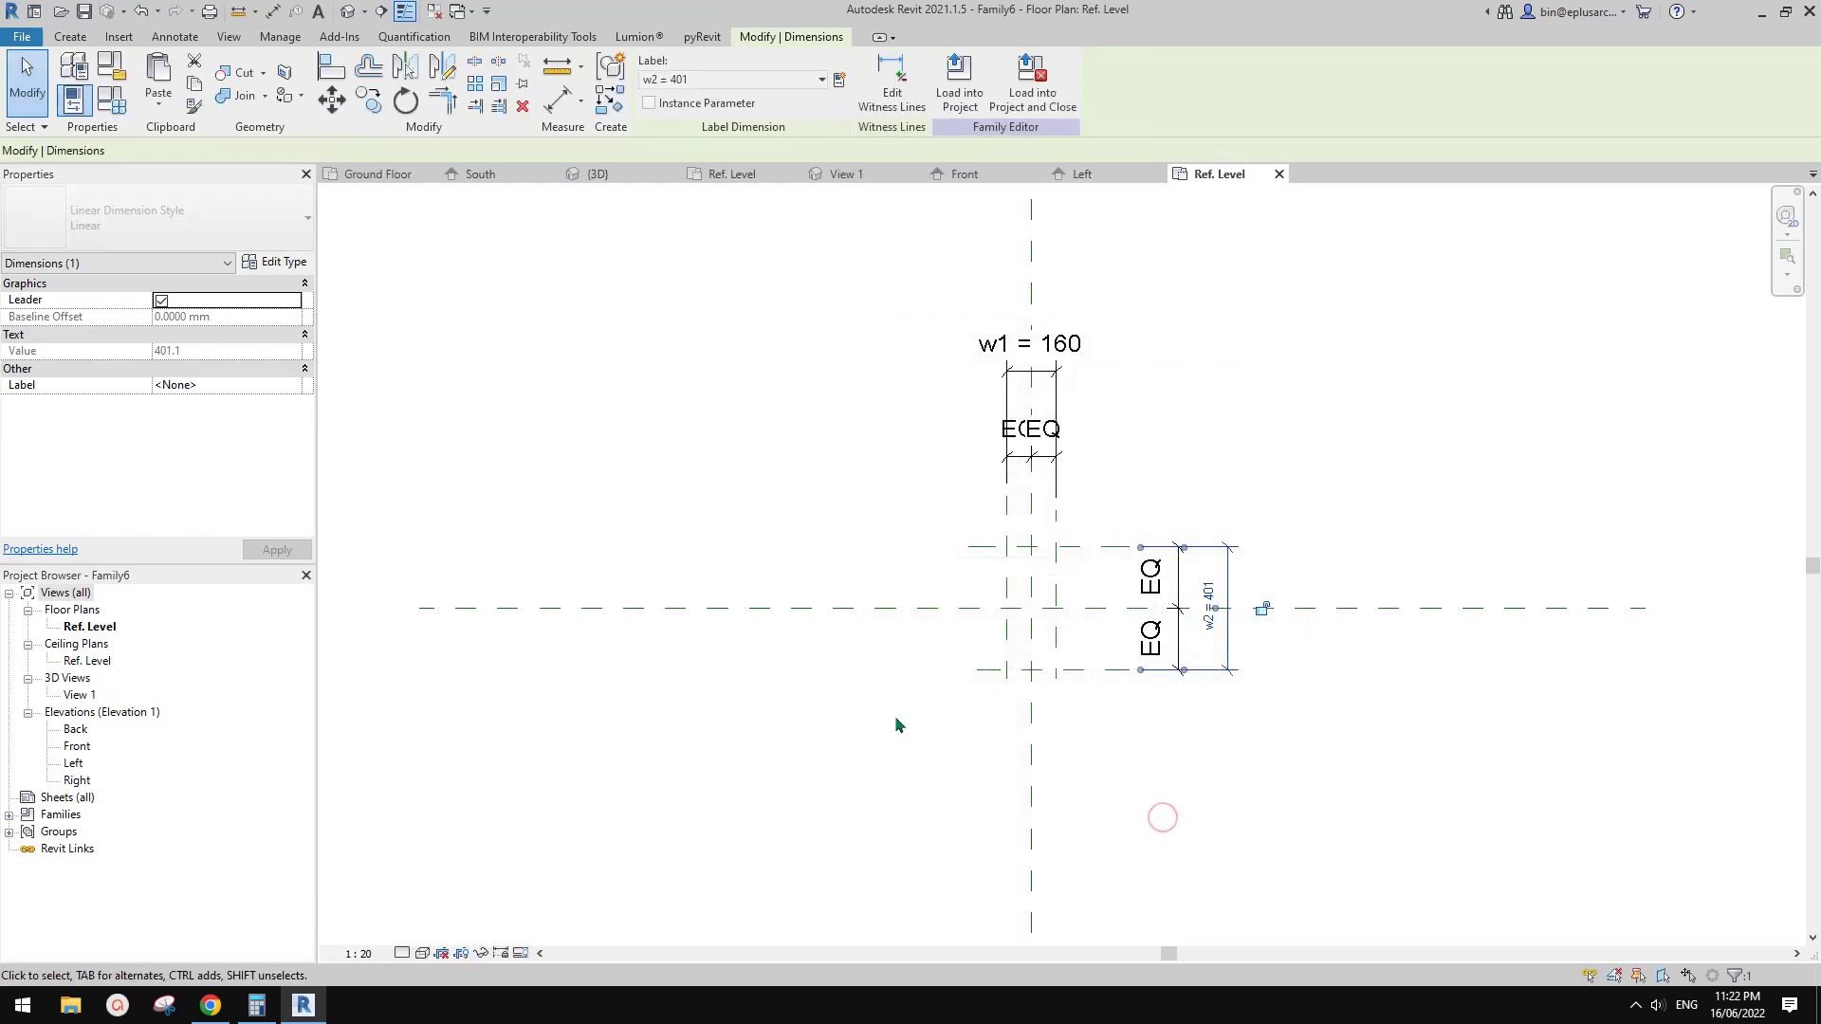
- Set the family type parameters w1 to 50 and w2 to 150 and apply them to the reference planes
left_click(112, 93)
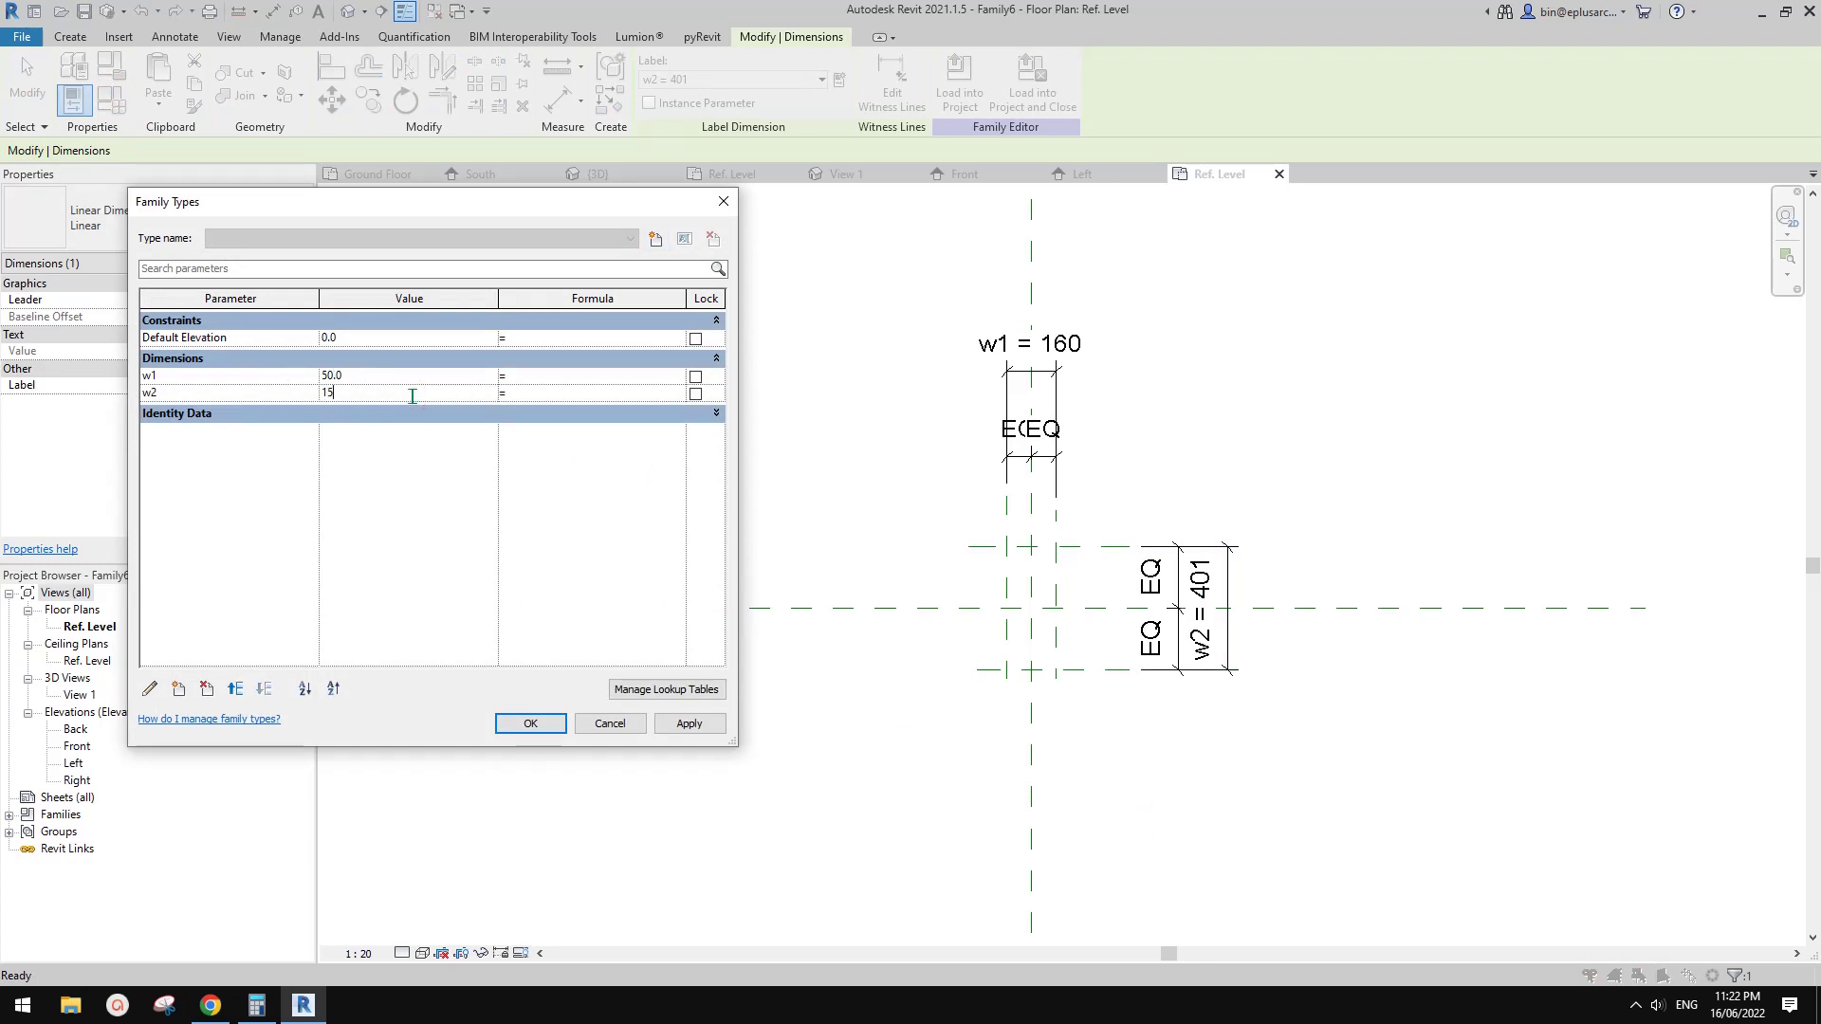
left_click(689, 723)
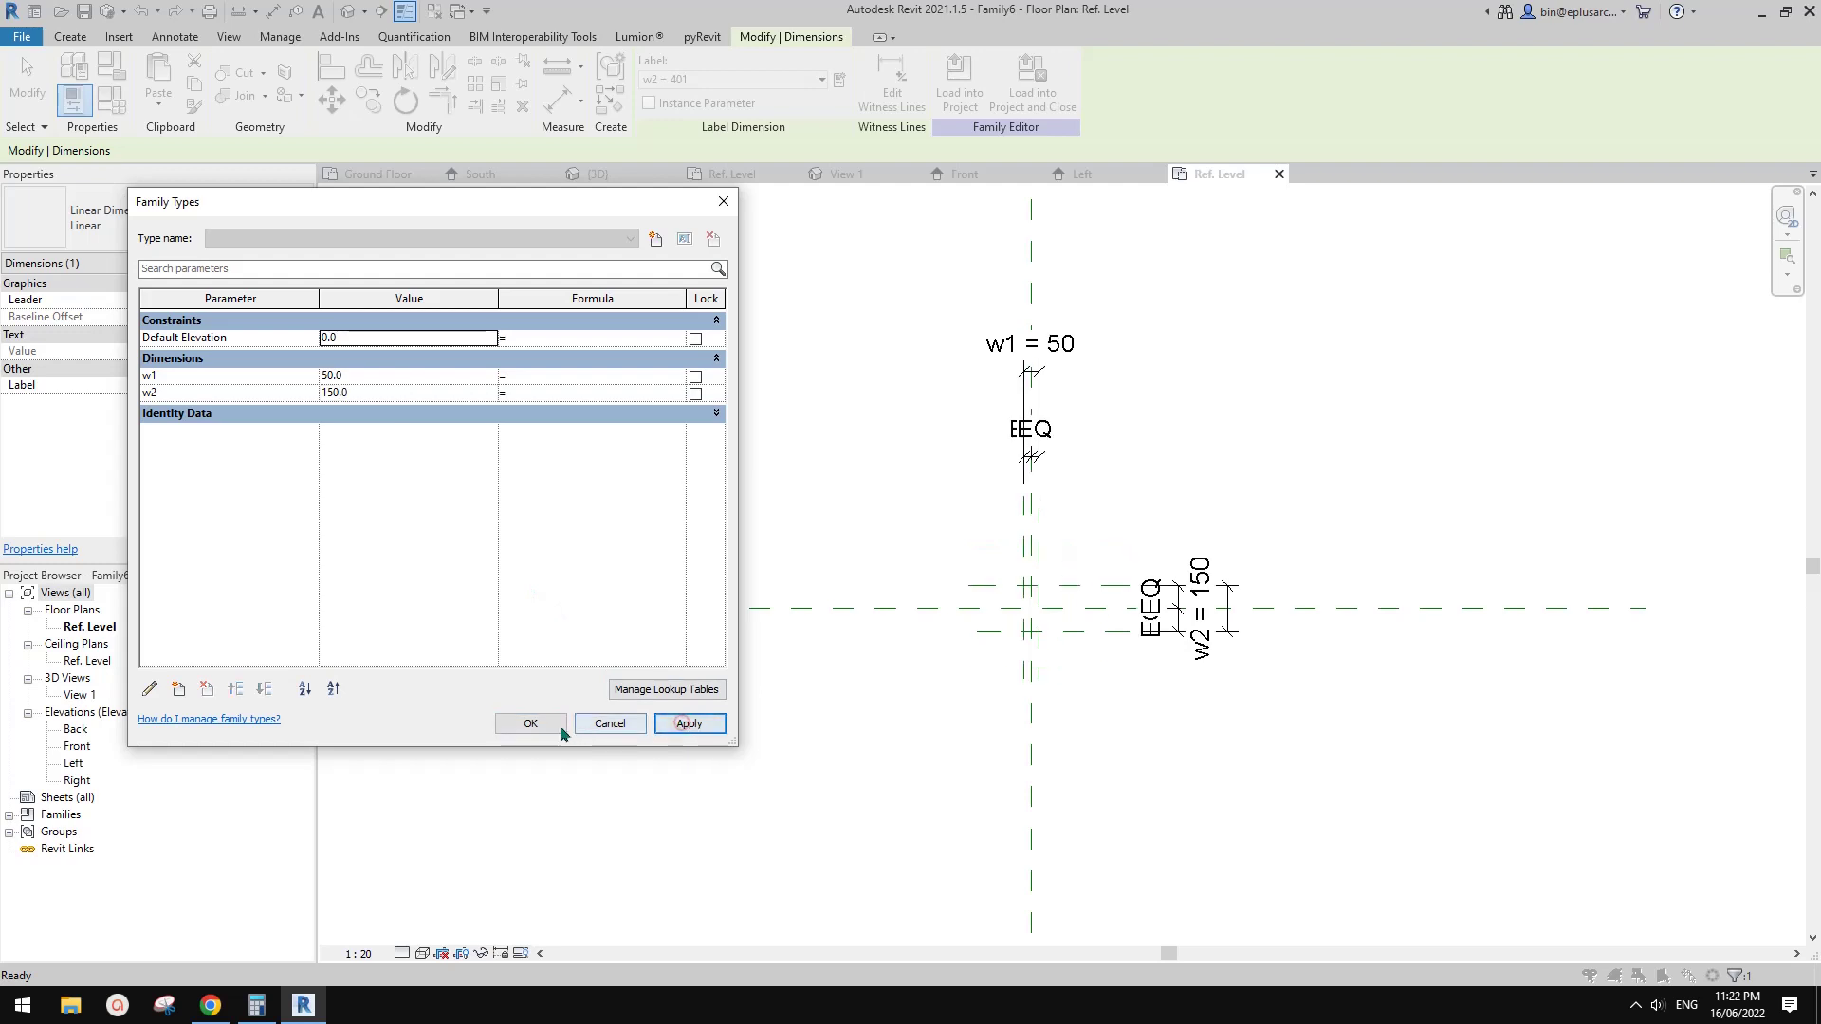
left_click(530, 724)
left_click(394, 317)
- Sketch a rectangular extrusion profile between the four inner reference planes, 50 by 150, and lock its edges to those planes
left_click(71, 38)
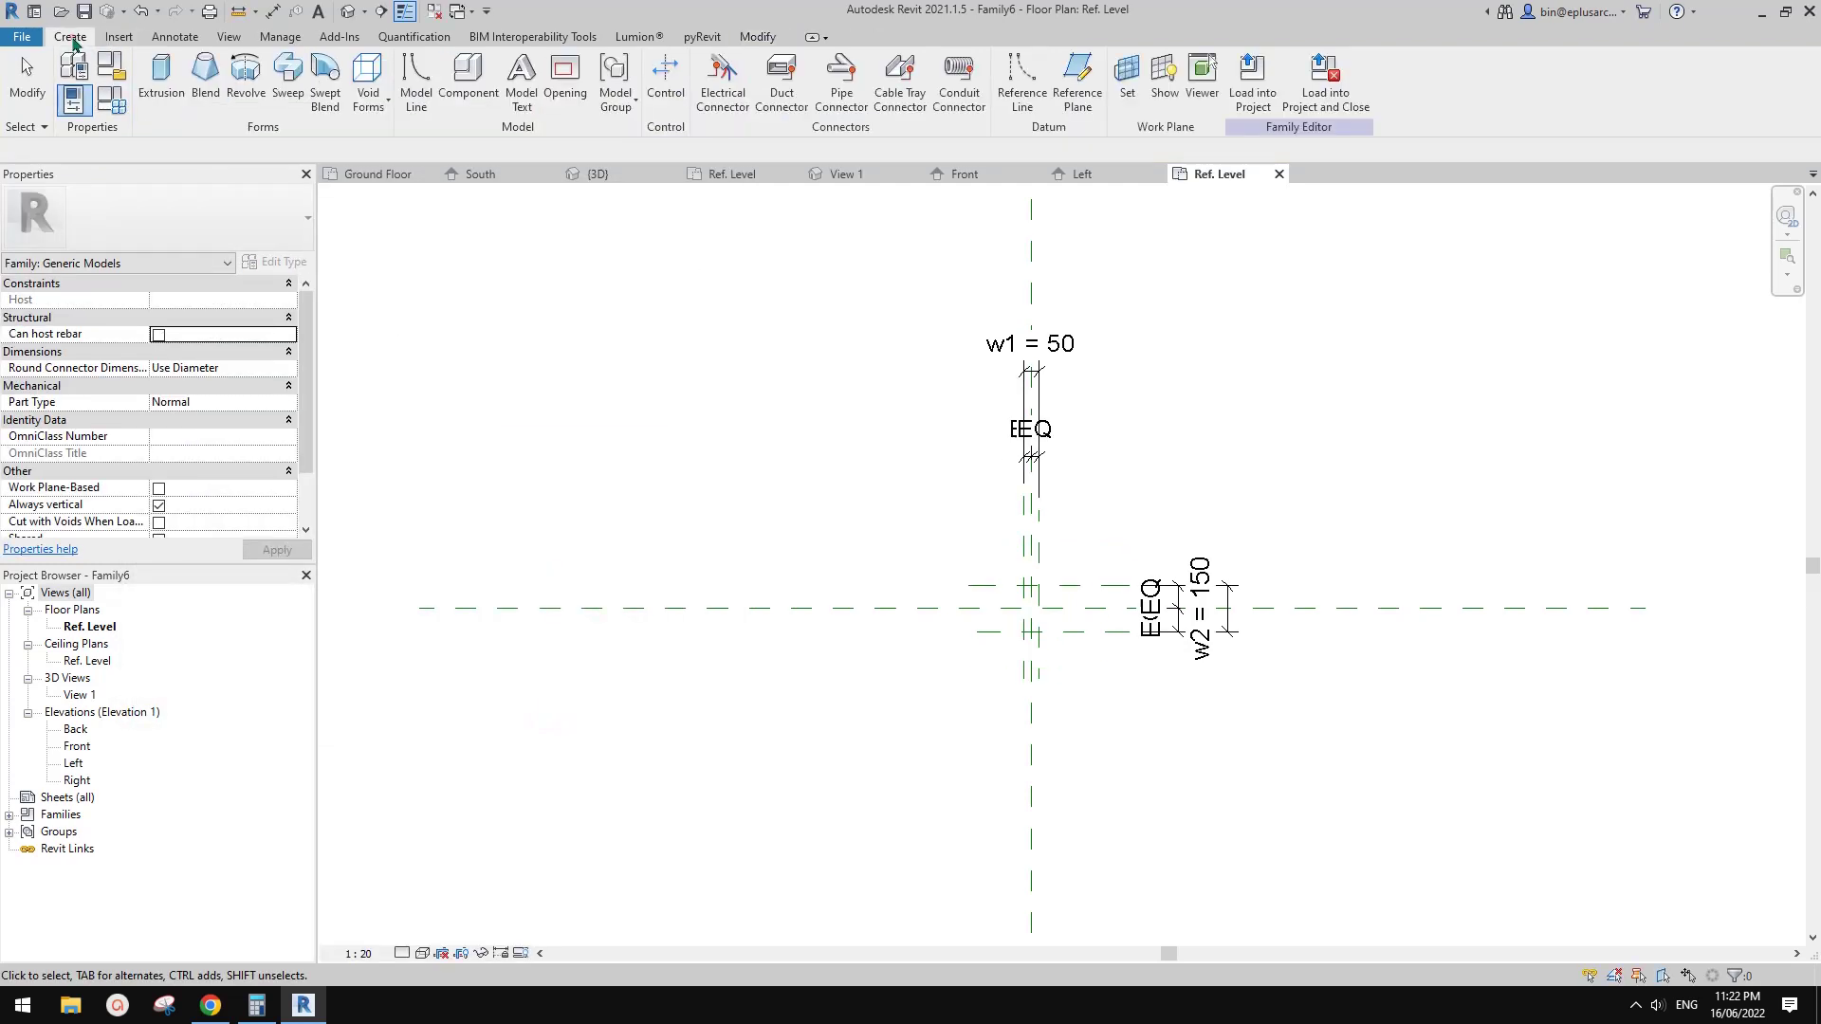
left_click(161, 76)
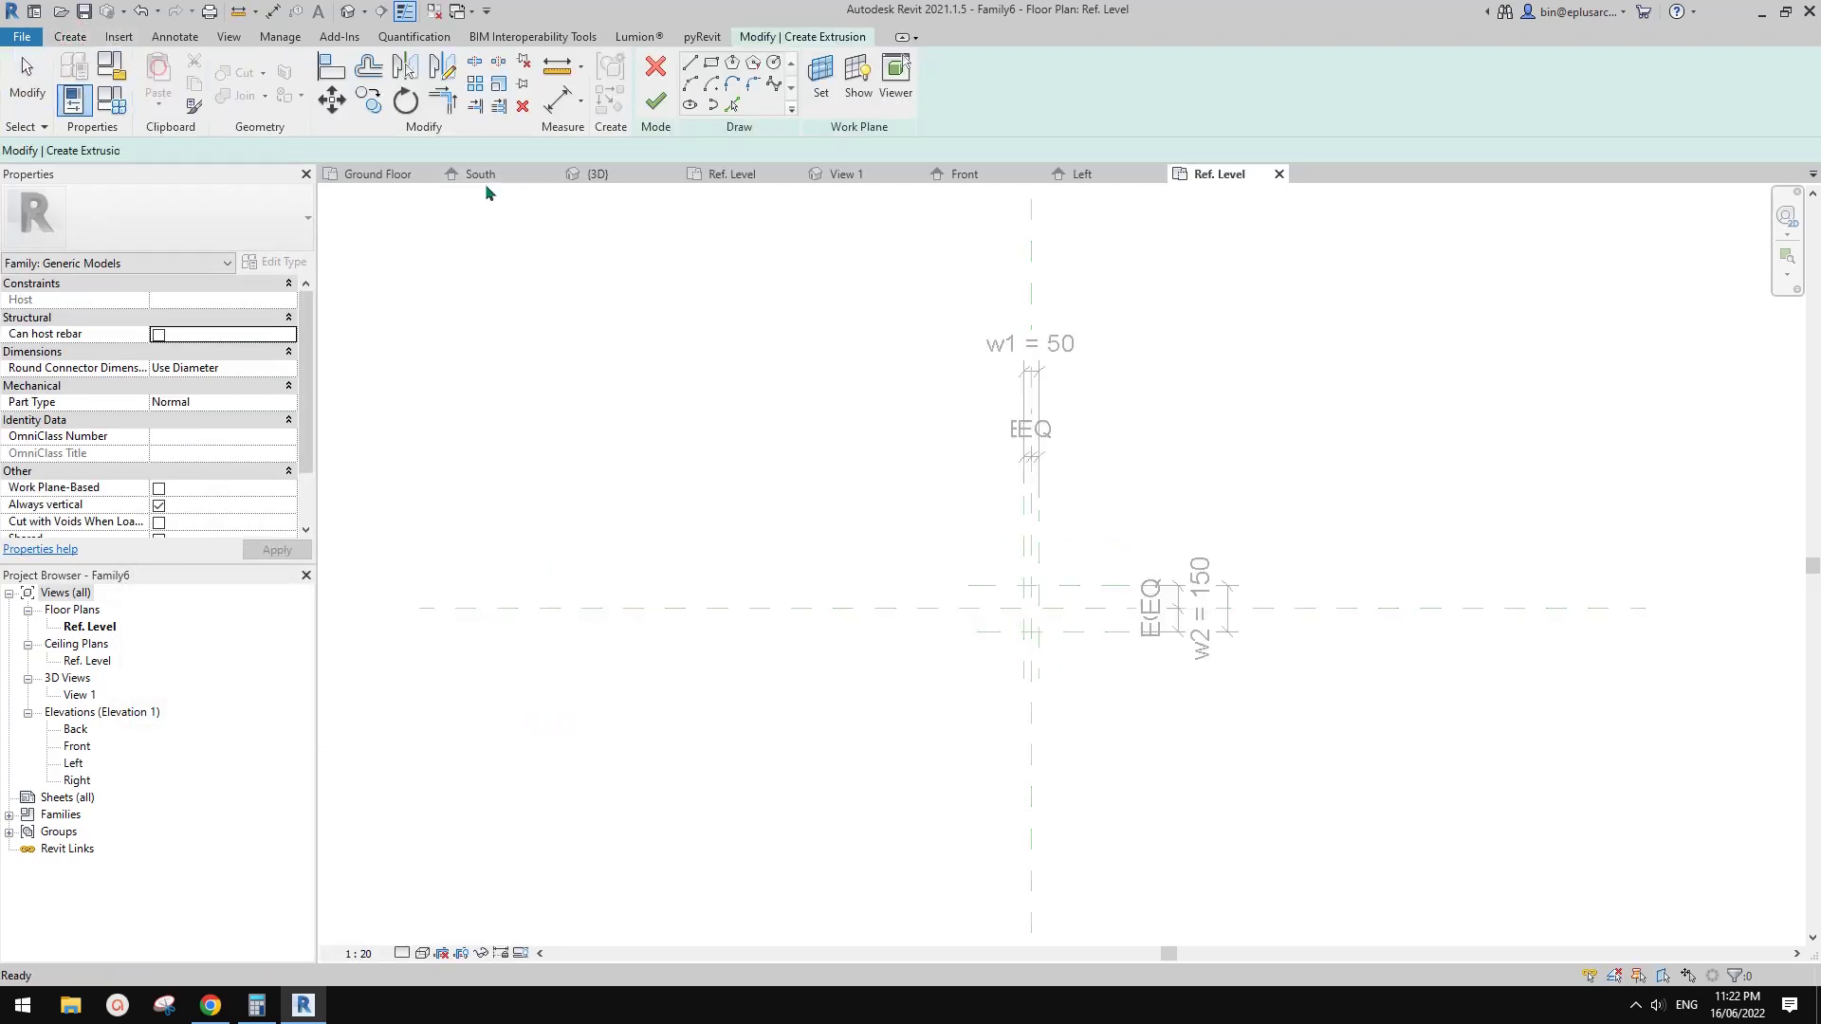
left_click(1026, 587)
scroll(1050, 633, "up", 2)
left_click(1035, 632)
scroll(1050, 610, "up", 1)
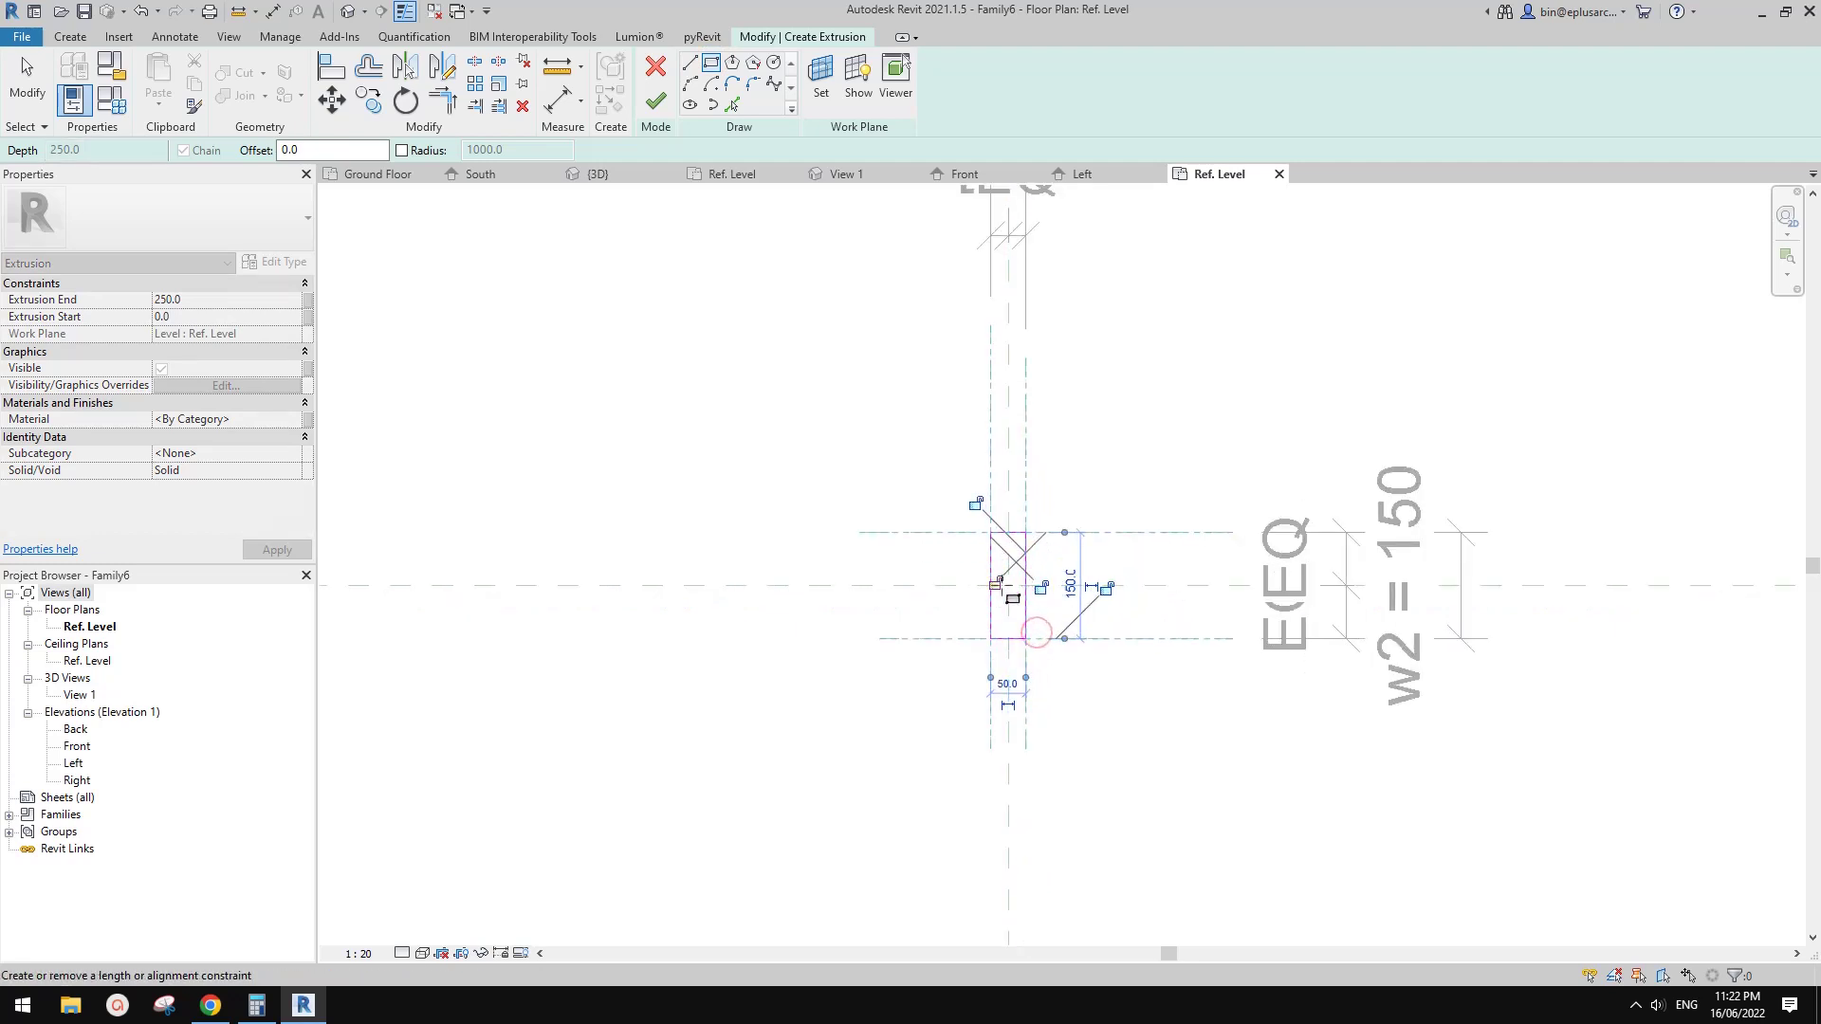
left_click(975, 491)
left_click(1042, 532)
key("Escape")
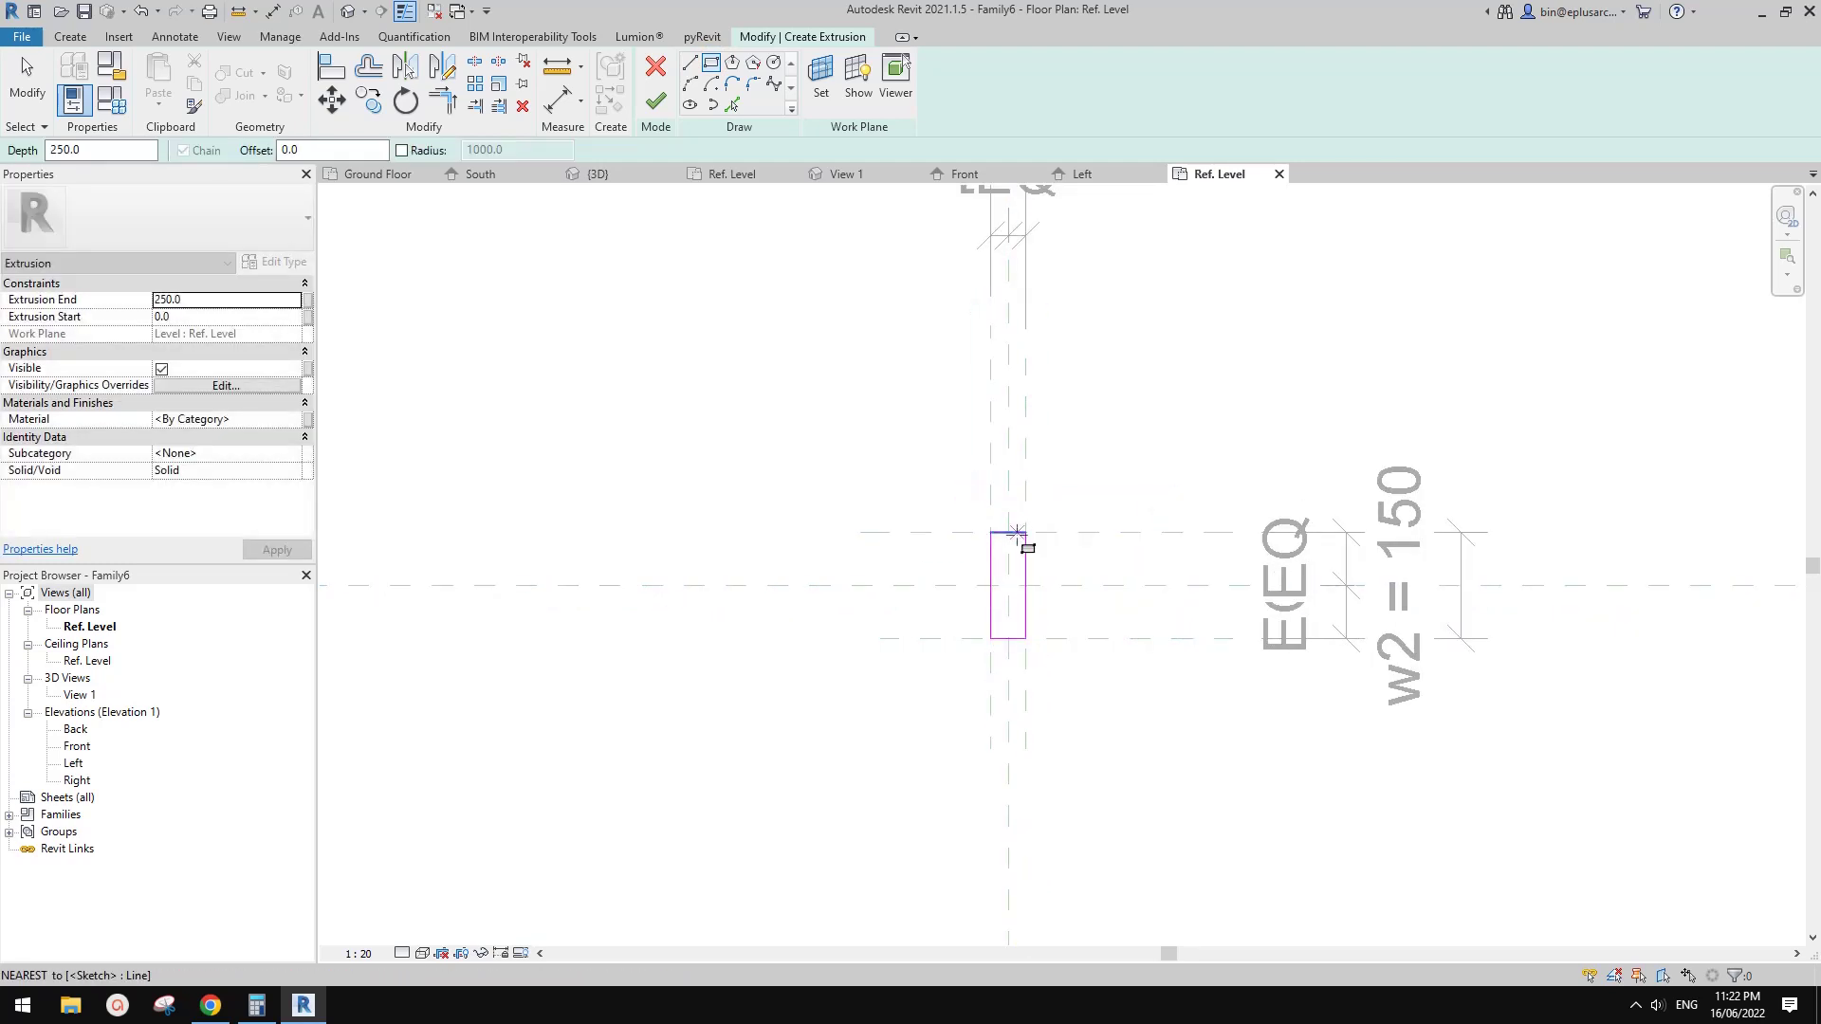
key("Escape")
- Examine the rectangle's sketch lines and their alignment locks to the w1 and w2 reference planes
scroll(1032, 544, "up", 2)
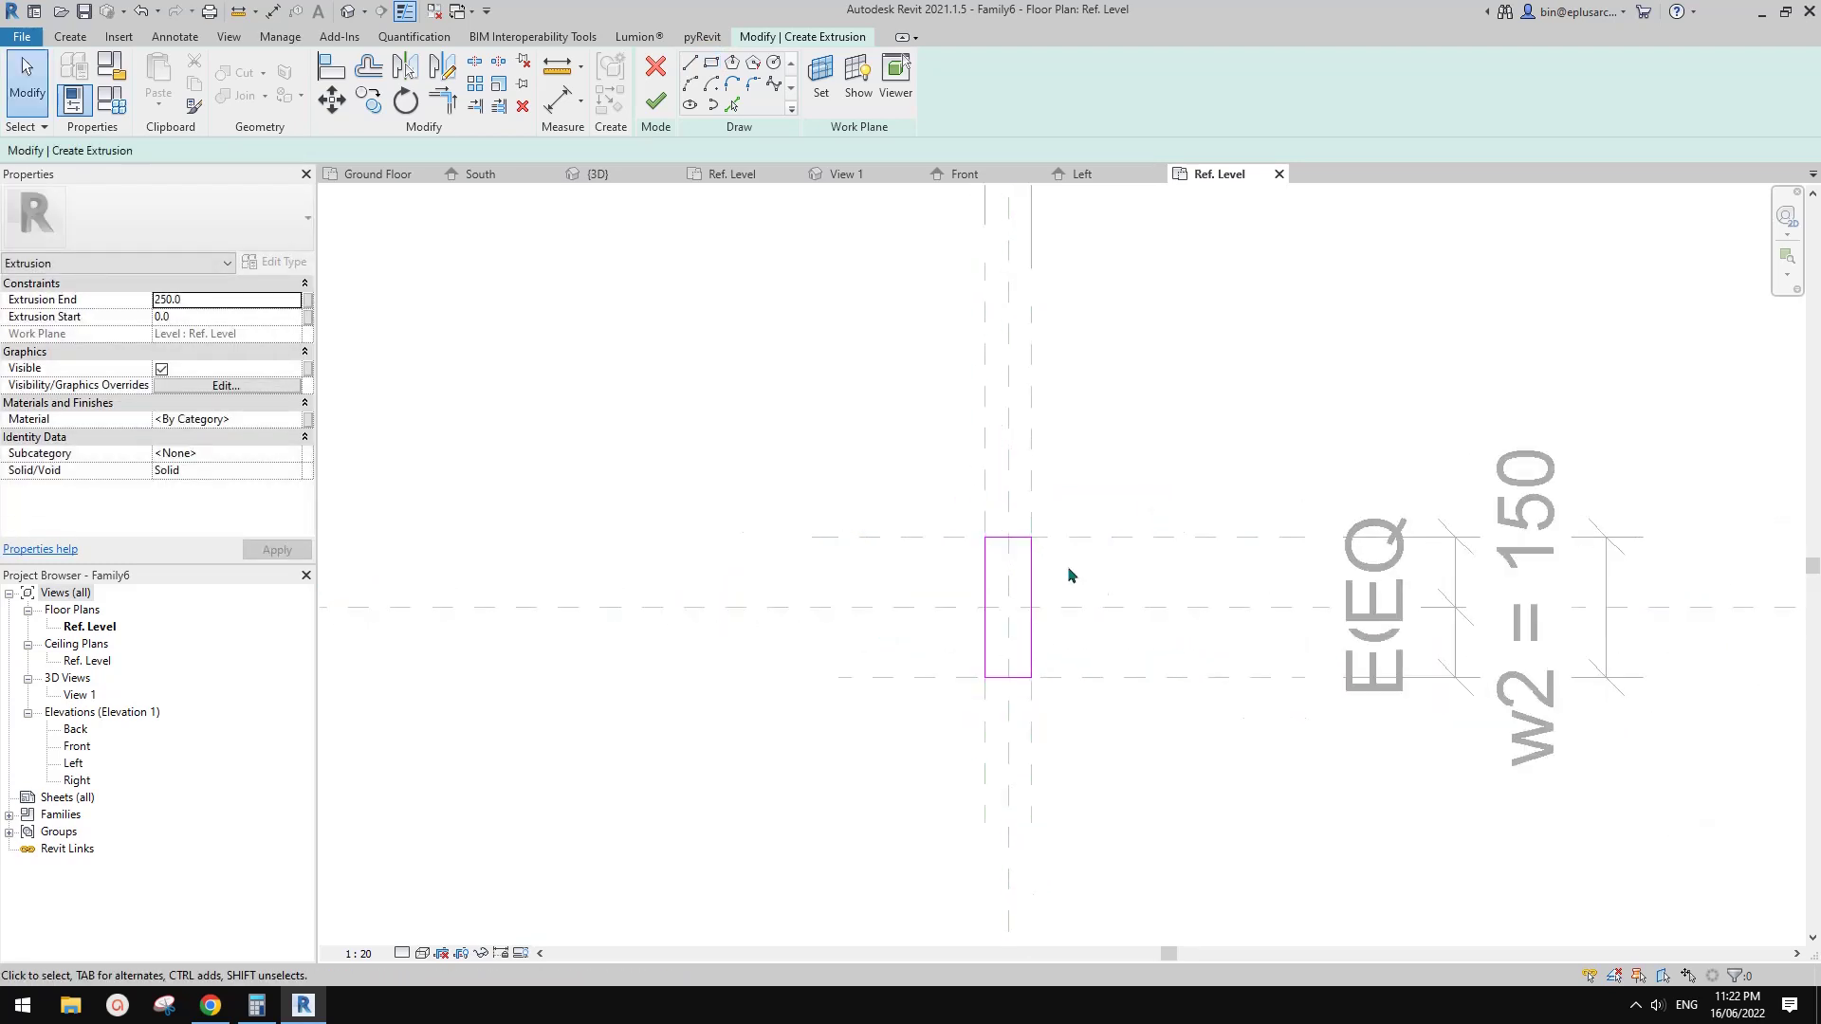
middle_click_drag(1034, 610, 1020, 616)
left_click_drag(902, 502, 1035, 712)
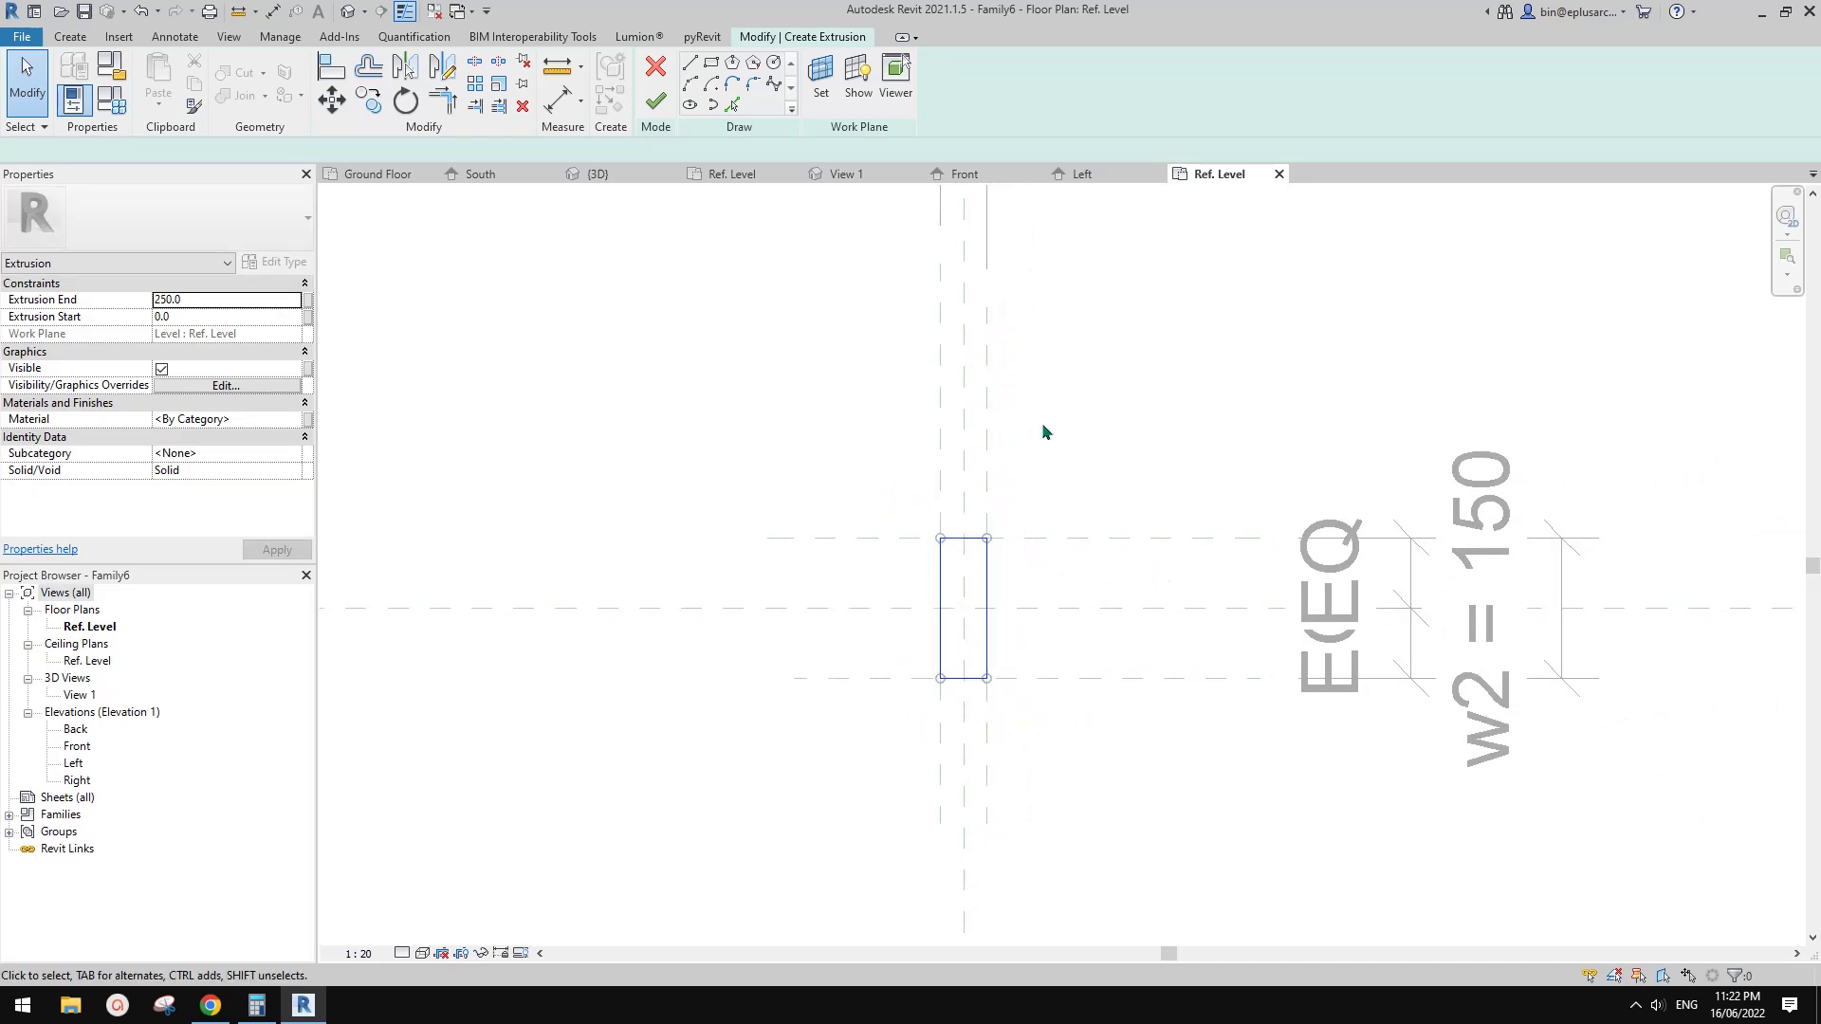
left_click(1016, 619)
scroll(1047, 626, "down", 1)
middle_click_drag(1047, 626, 952, 621)
scroll(961, 622, "up", 1)
scroll(963, 604, "down", 1)
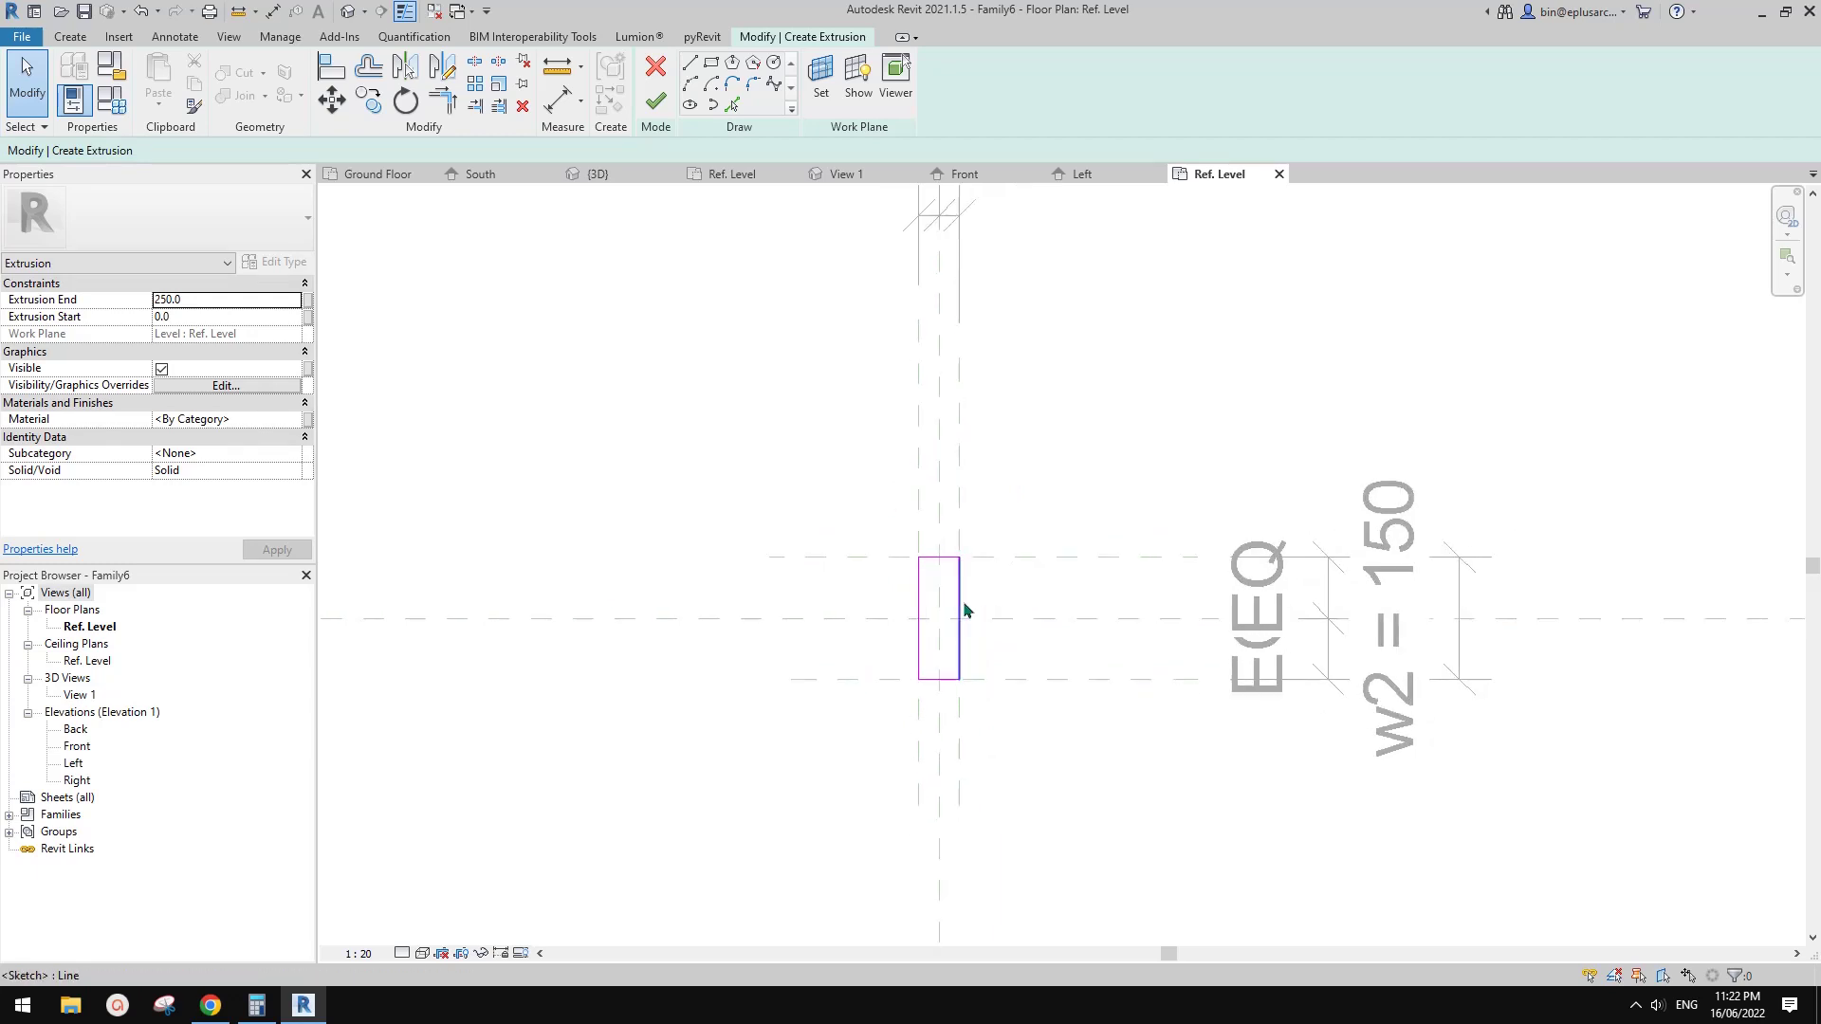
middle_click_drag(964, 618, 939, 639)
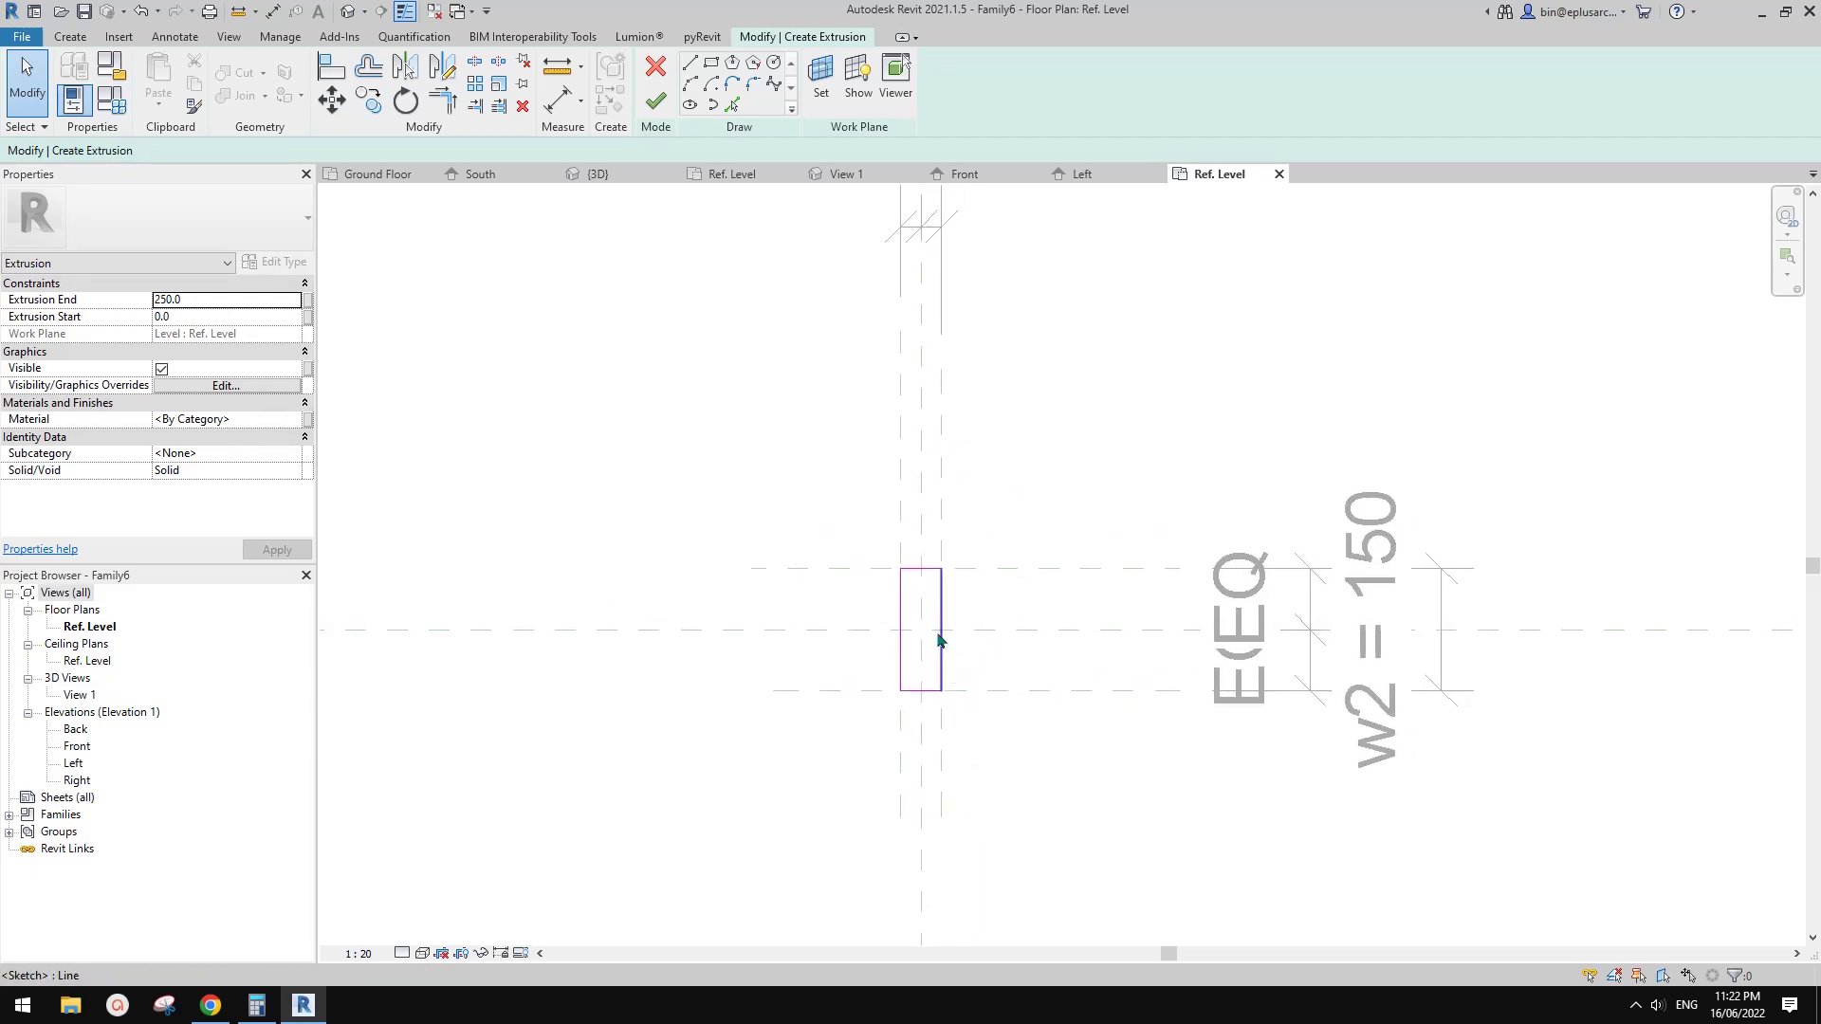
scroll(954, 646, "down", 1)
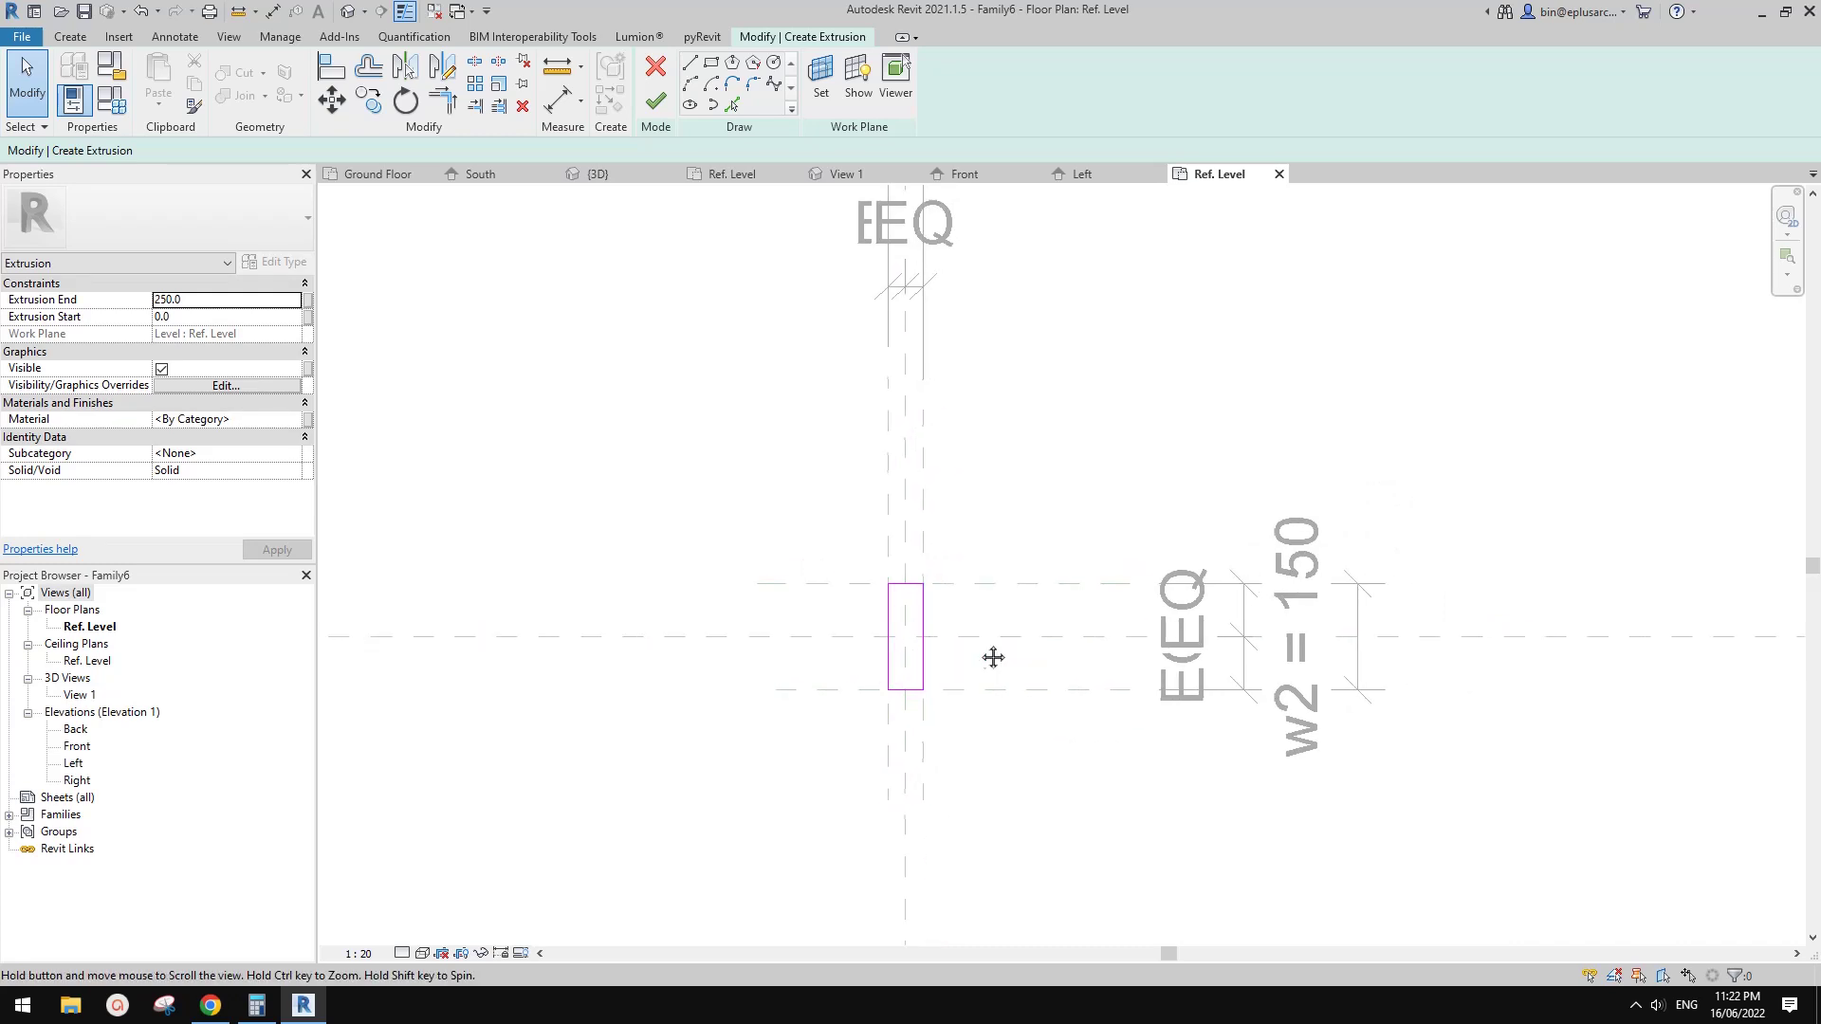
scroll(935, 622, "up", 1)
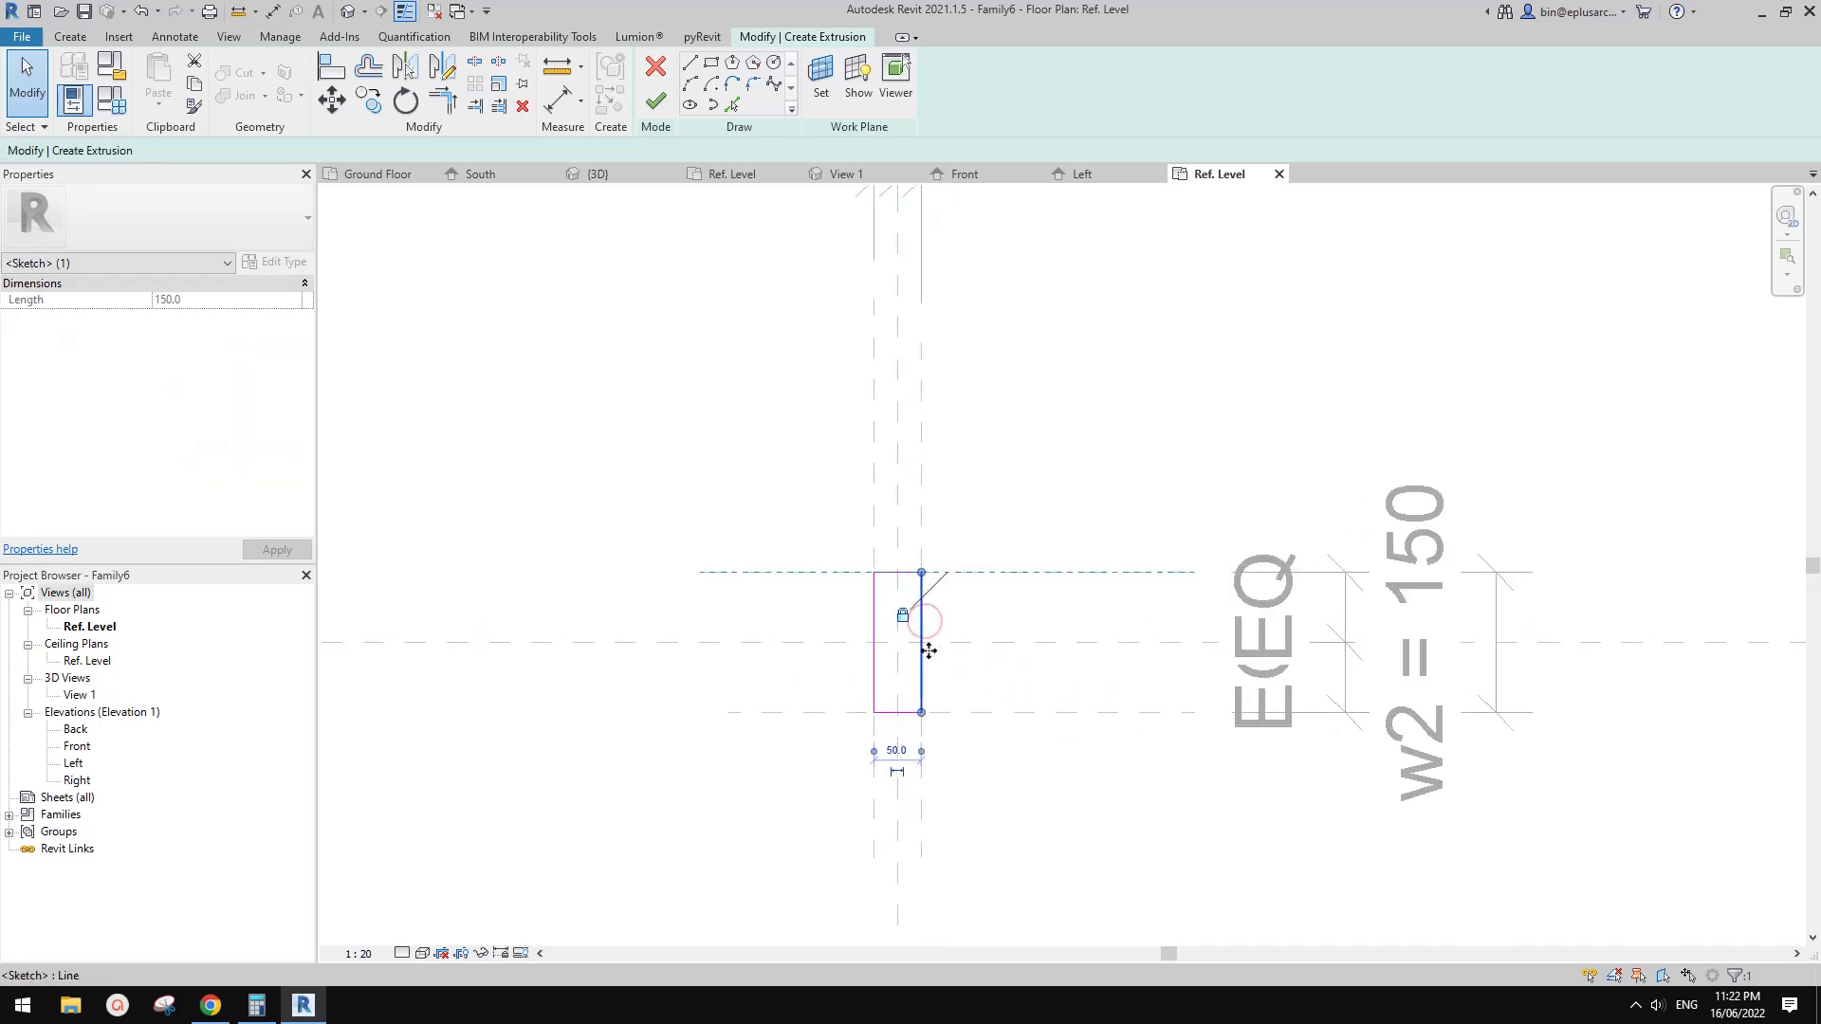
key("Escape")
left_click(874, 614)
scroll(928, 587, "down", 1)
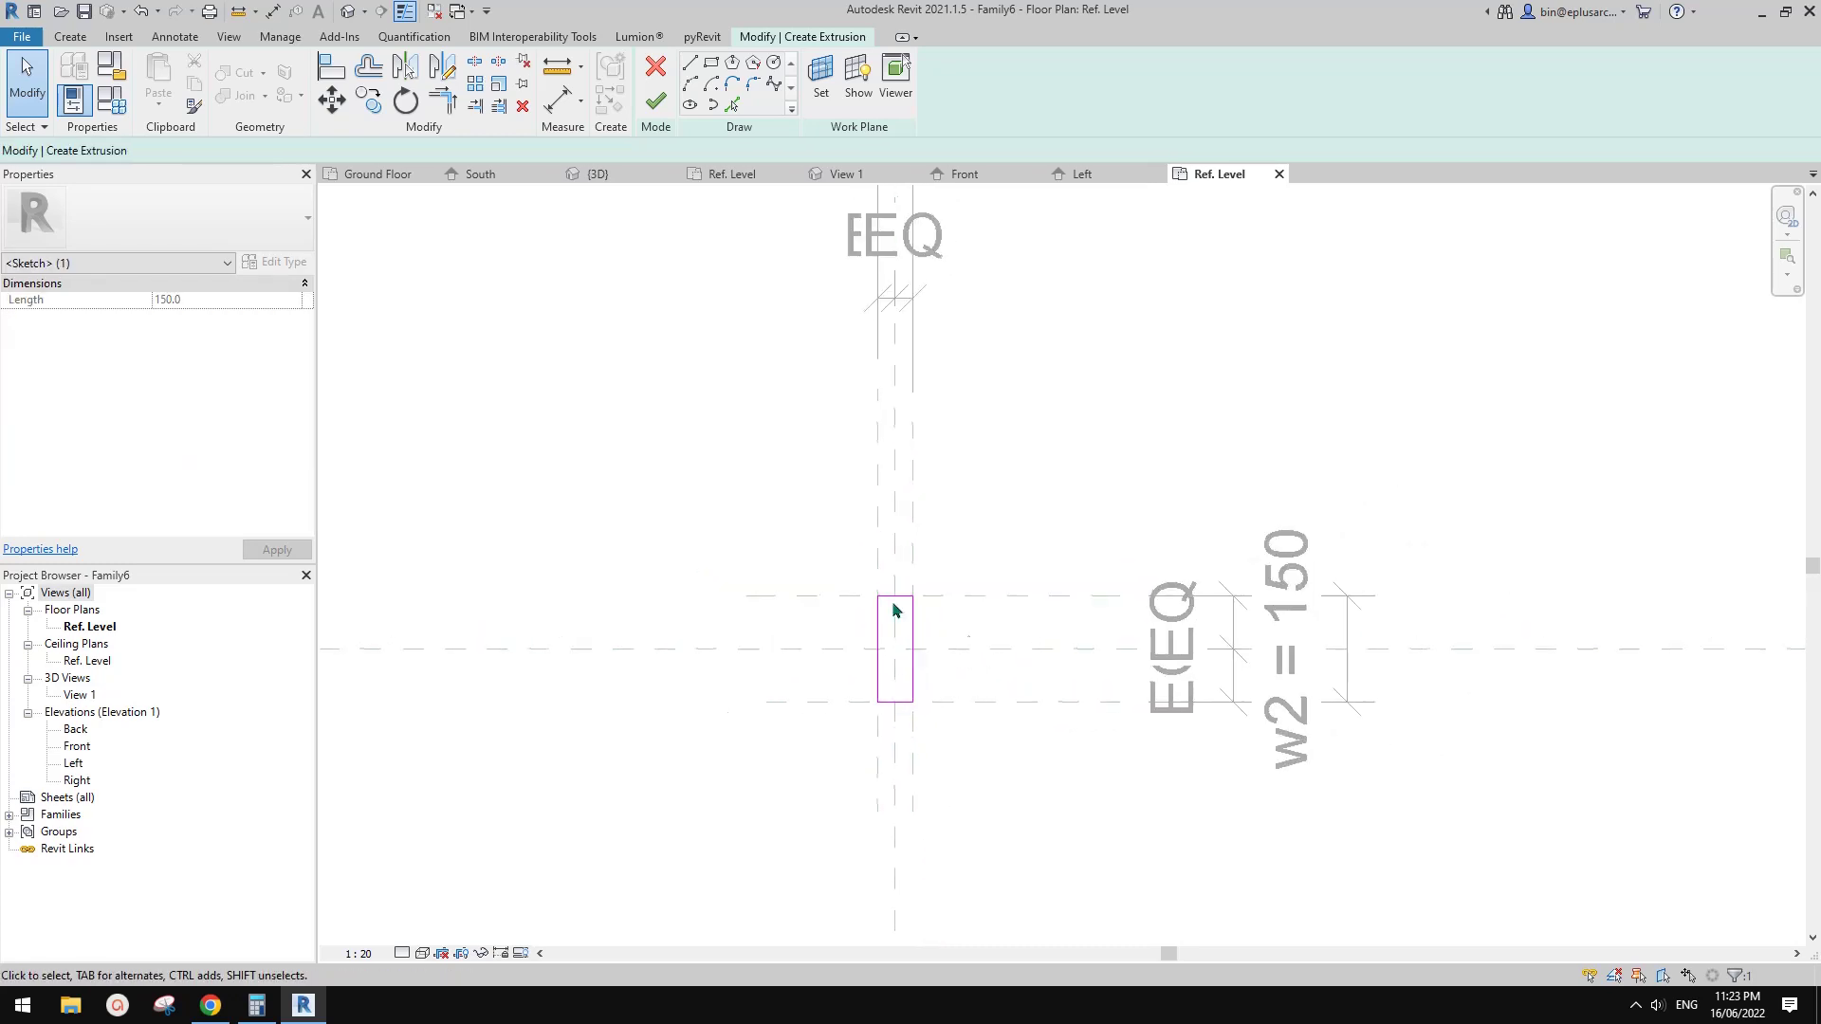
key("Escape")
scroll(874, 504, "down", 2)
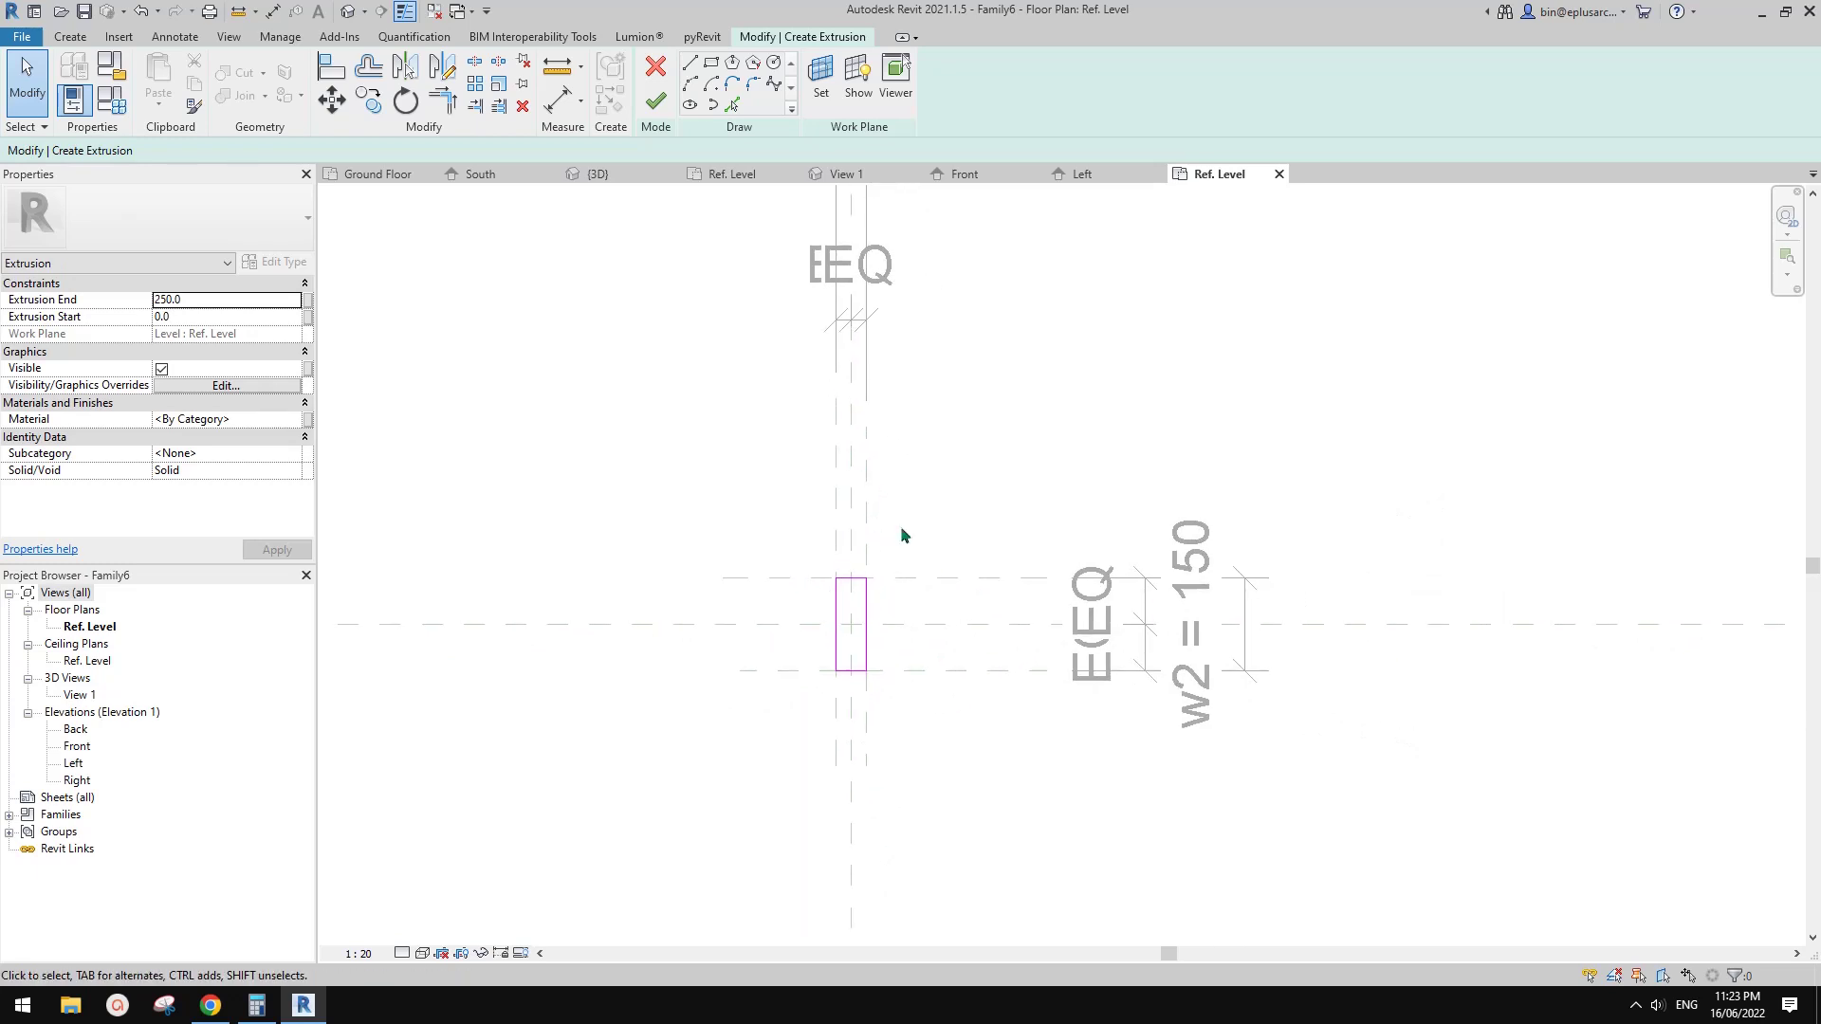
middle_click_drag(907, 480, 905, 499)
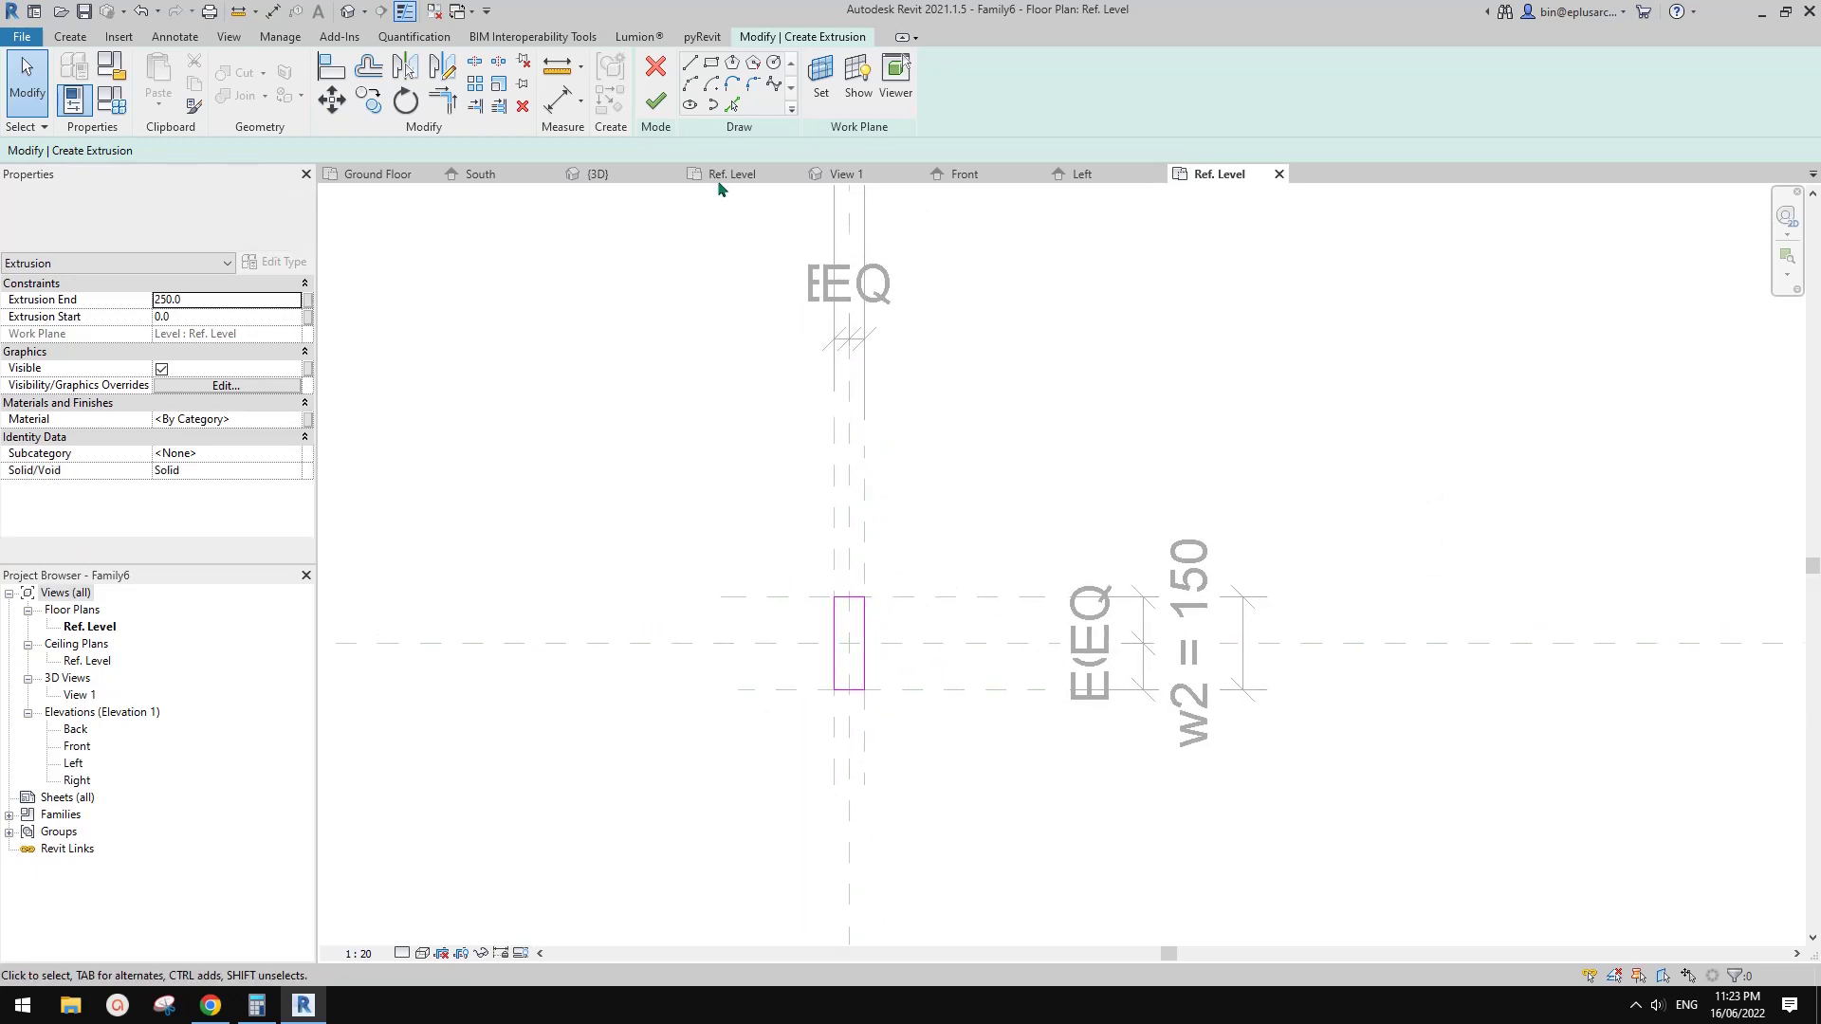
- Finish the extrusion, increase its Extrusion End, and show the resulting tall post in the 3D view
left_click(657, 103)
left_click(210, 302)
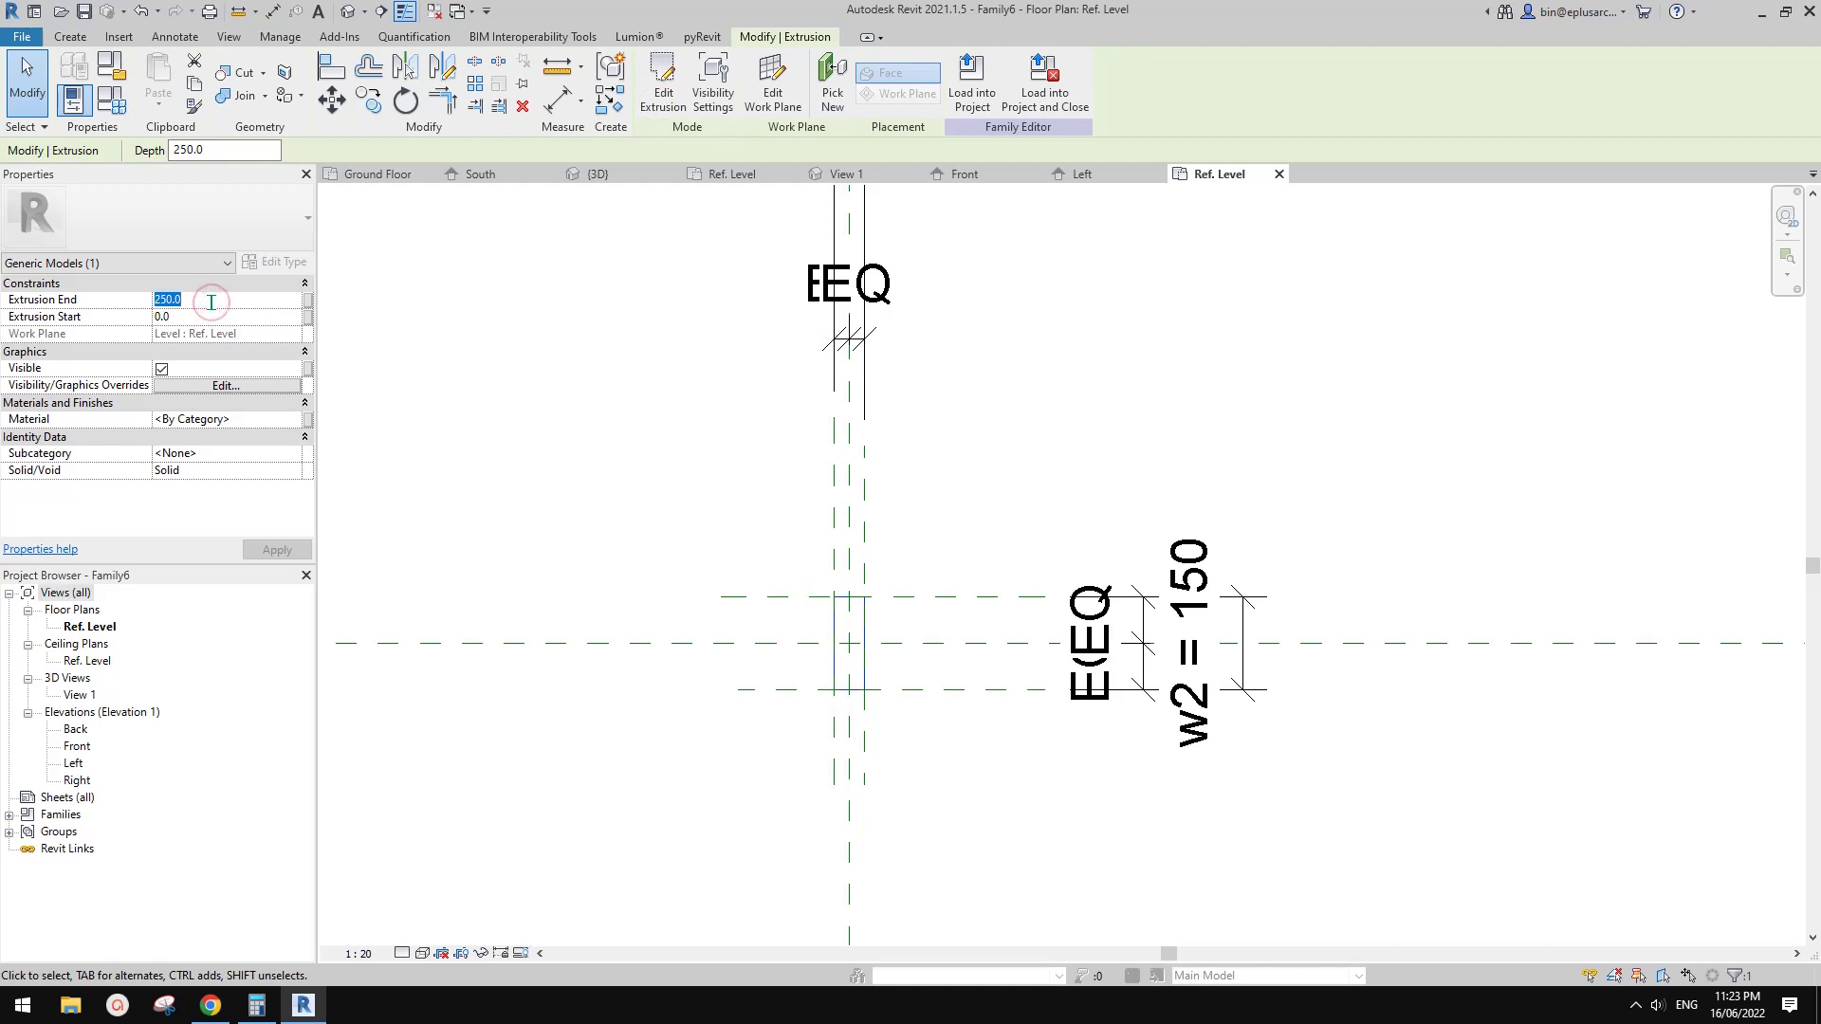
left_click(588, 345)
middle_click_drag(760, 425, 742, 421)
middle_click_drag(872, 473, 932, 467)
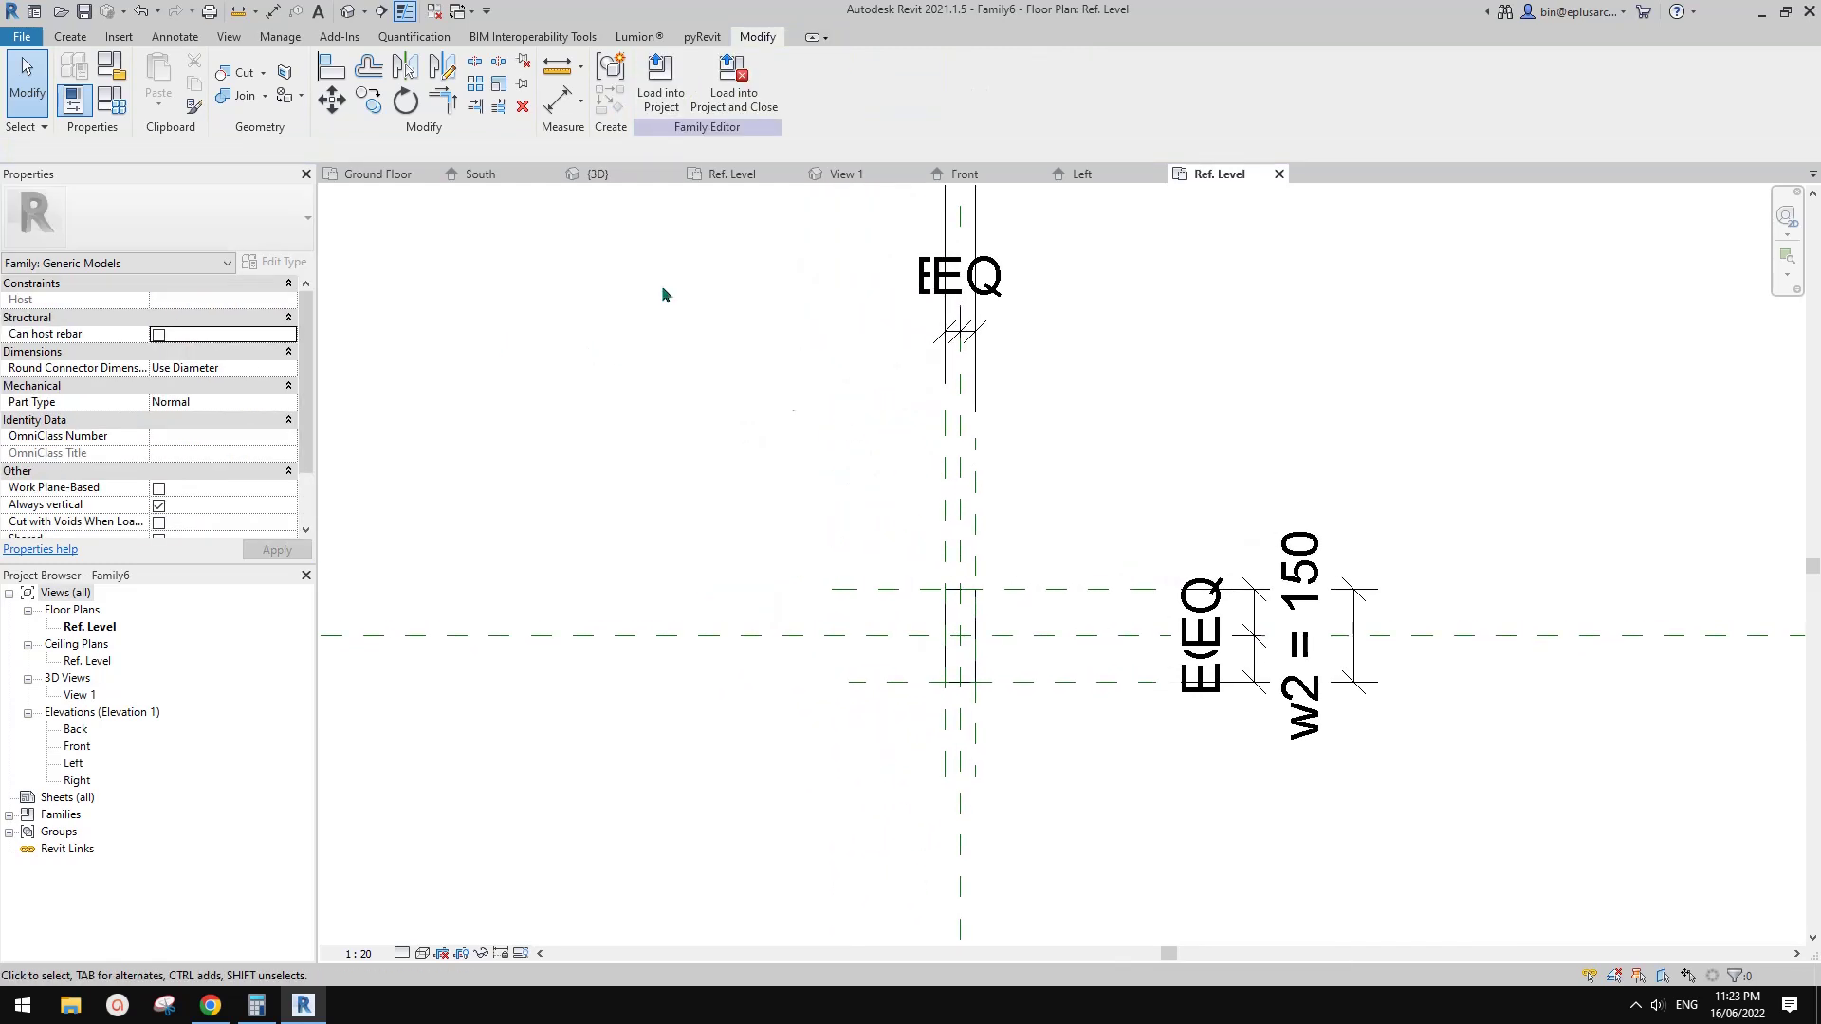
left_click(347, 11)
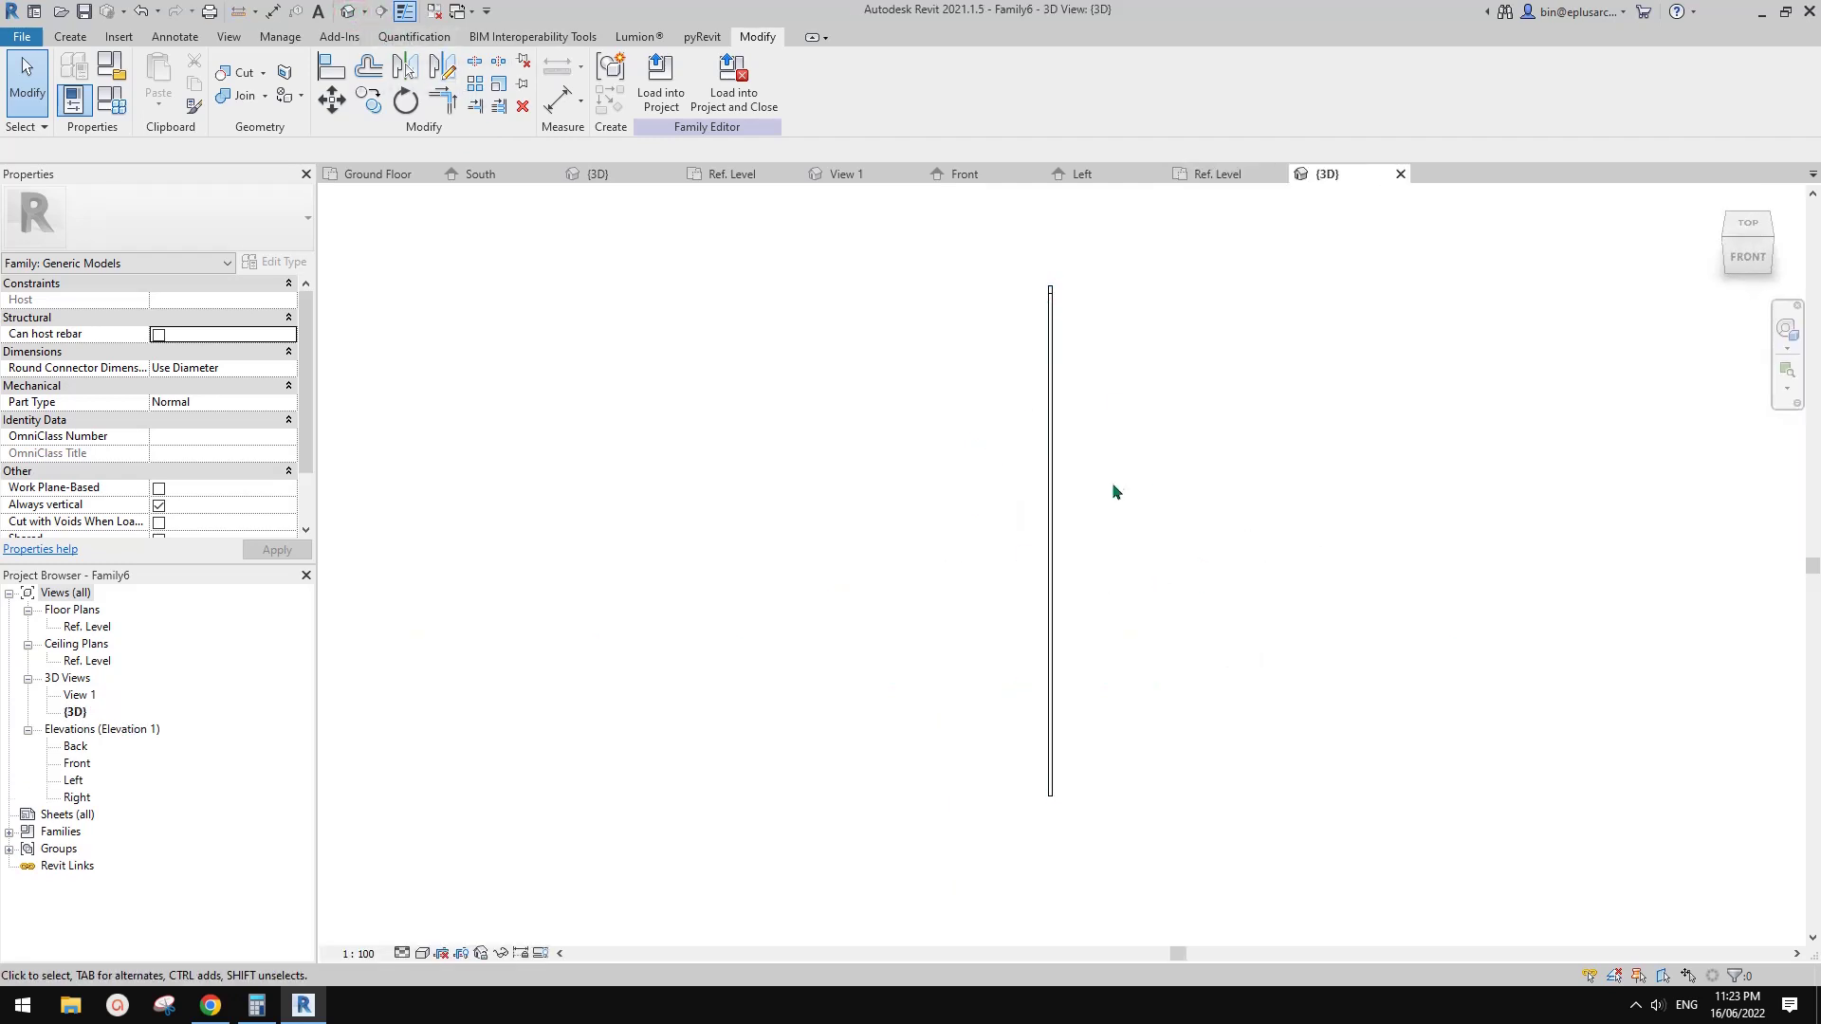
middle_click_drag(1065, 512, 1236, 541, "shift")
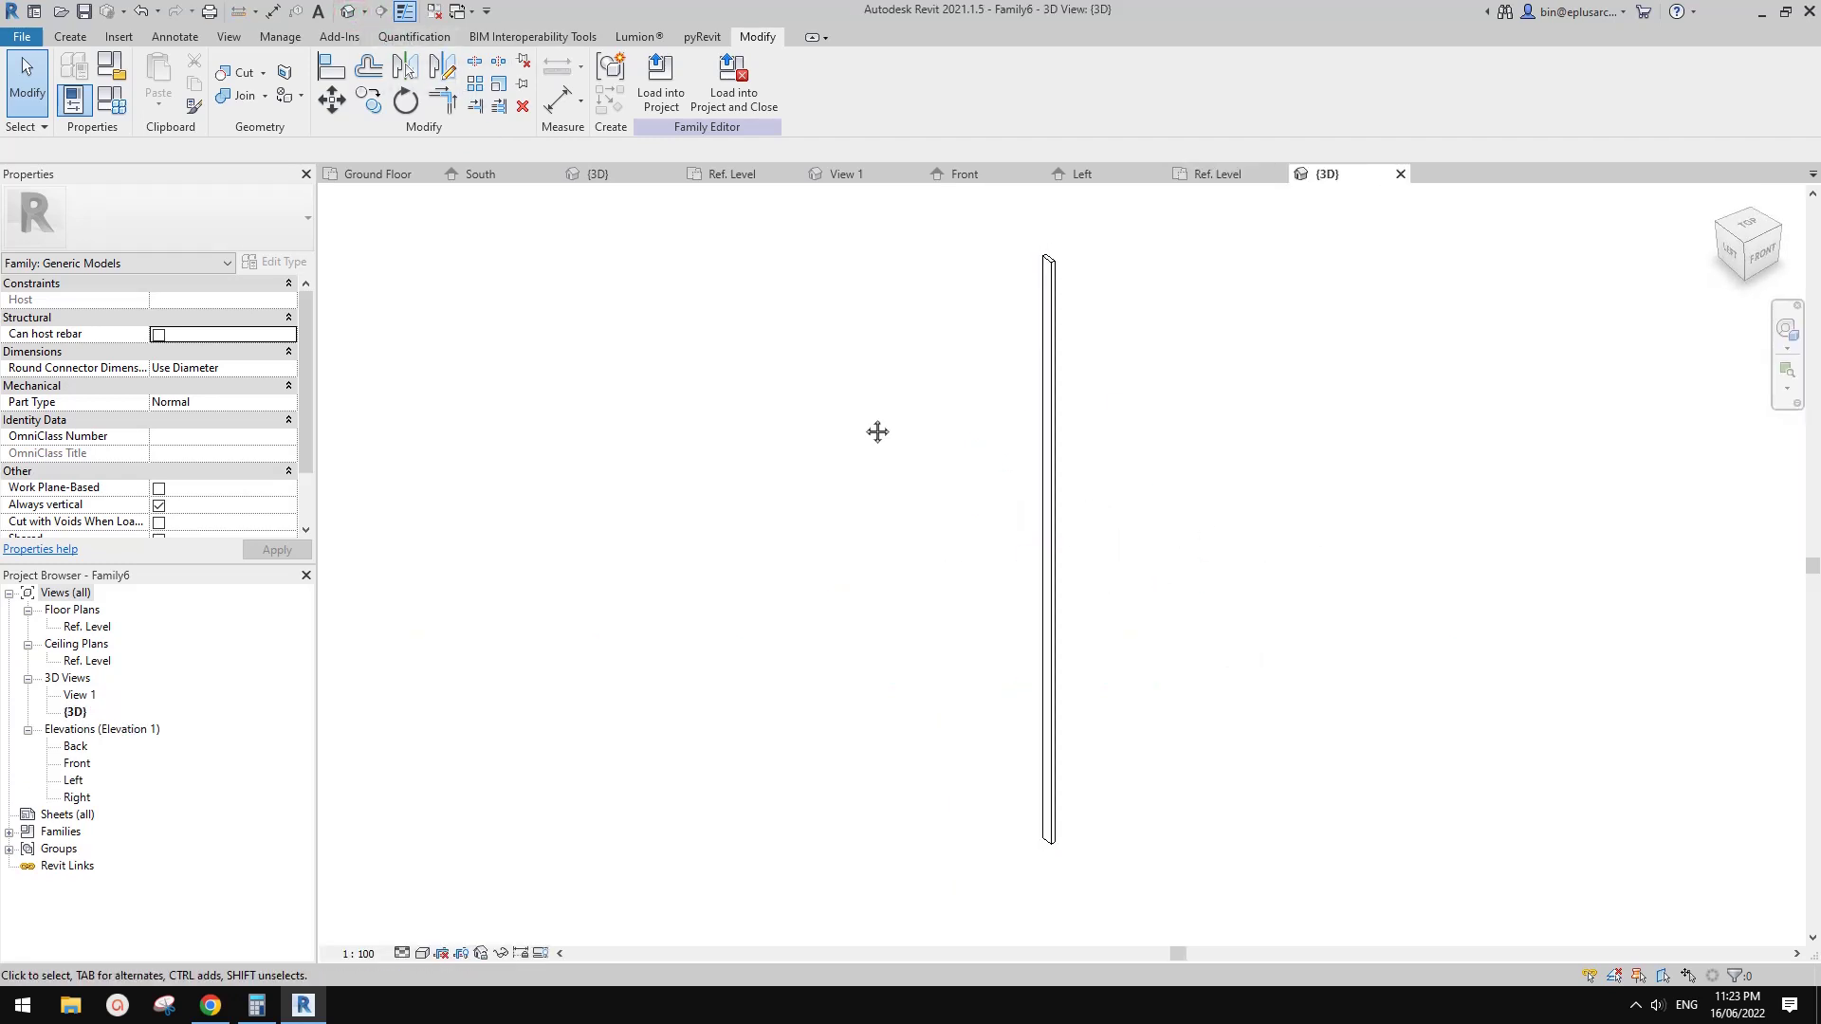
- Load the post family into Project3 without placing an instance, and close the inactive views
left_click(669, 95)
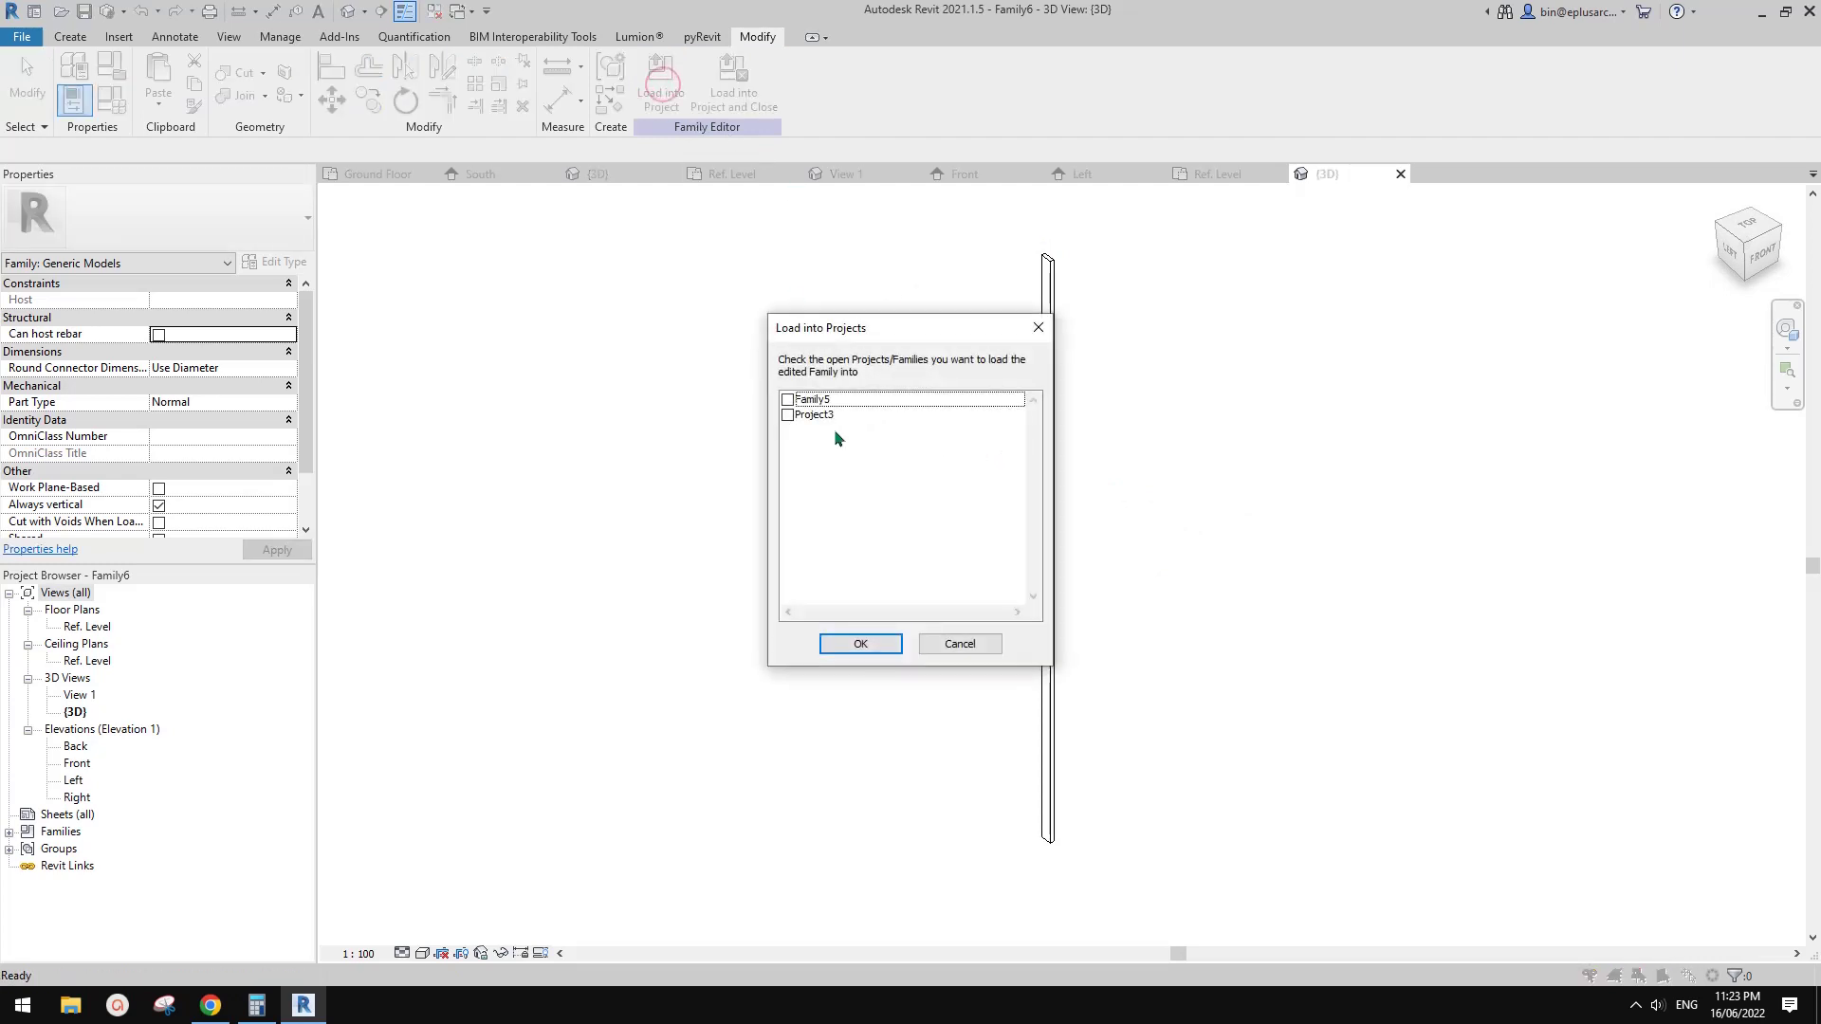
left_click(787, 416)
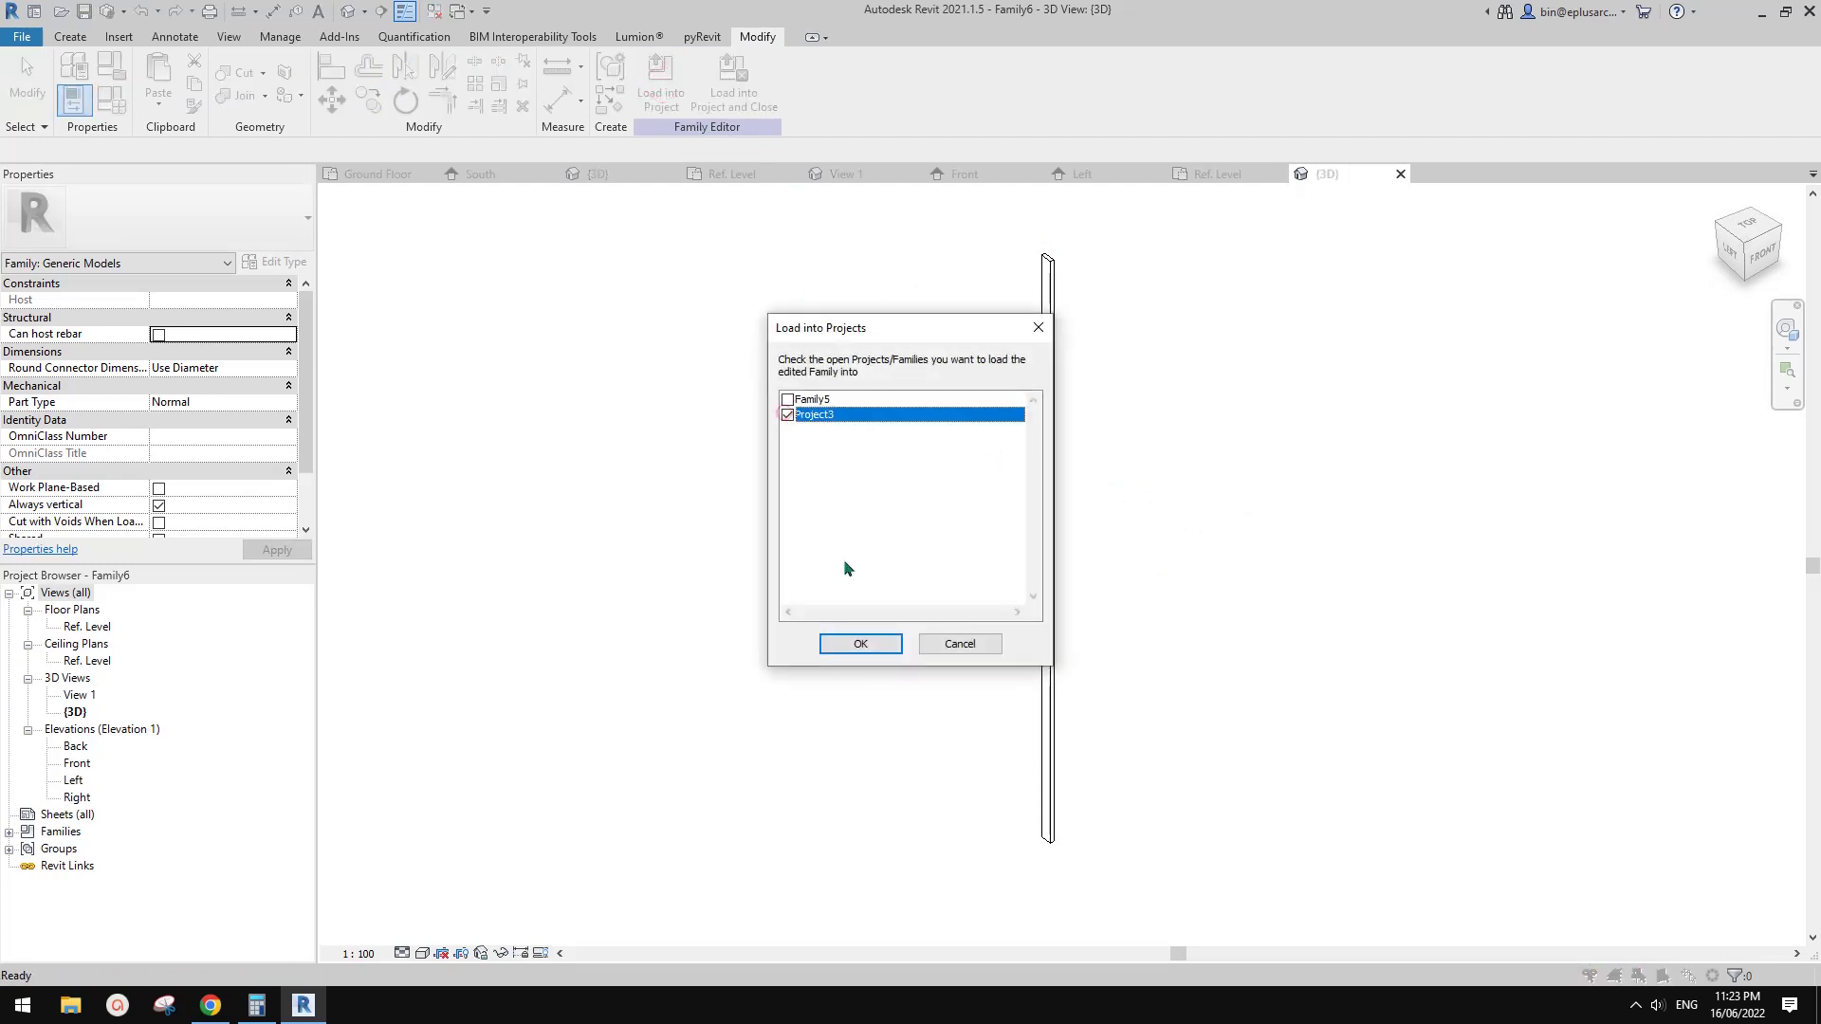
left_click(882, 648)
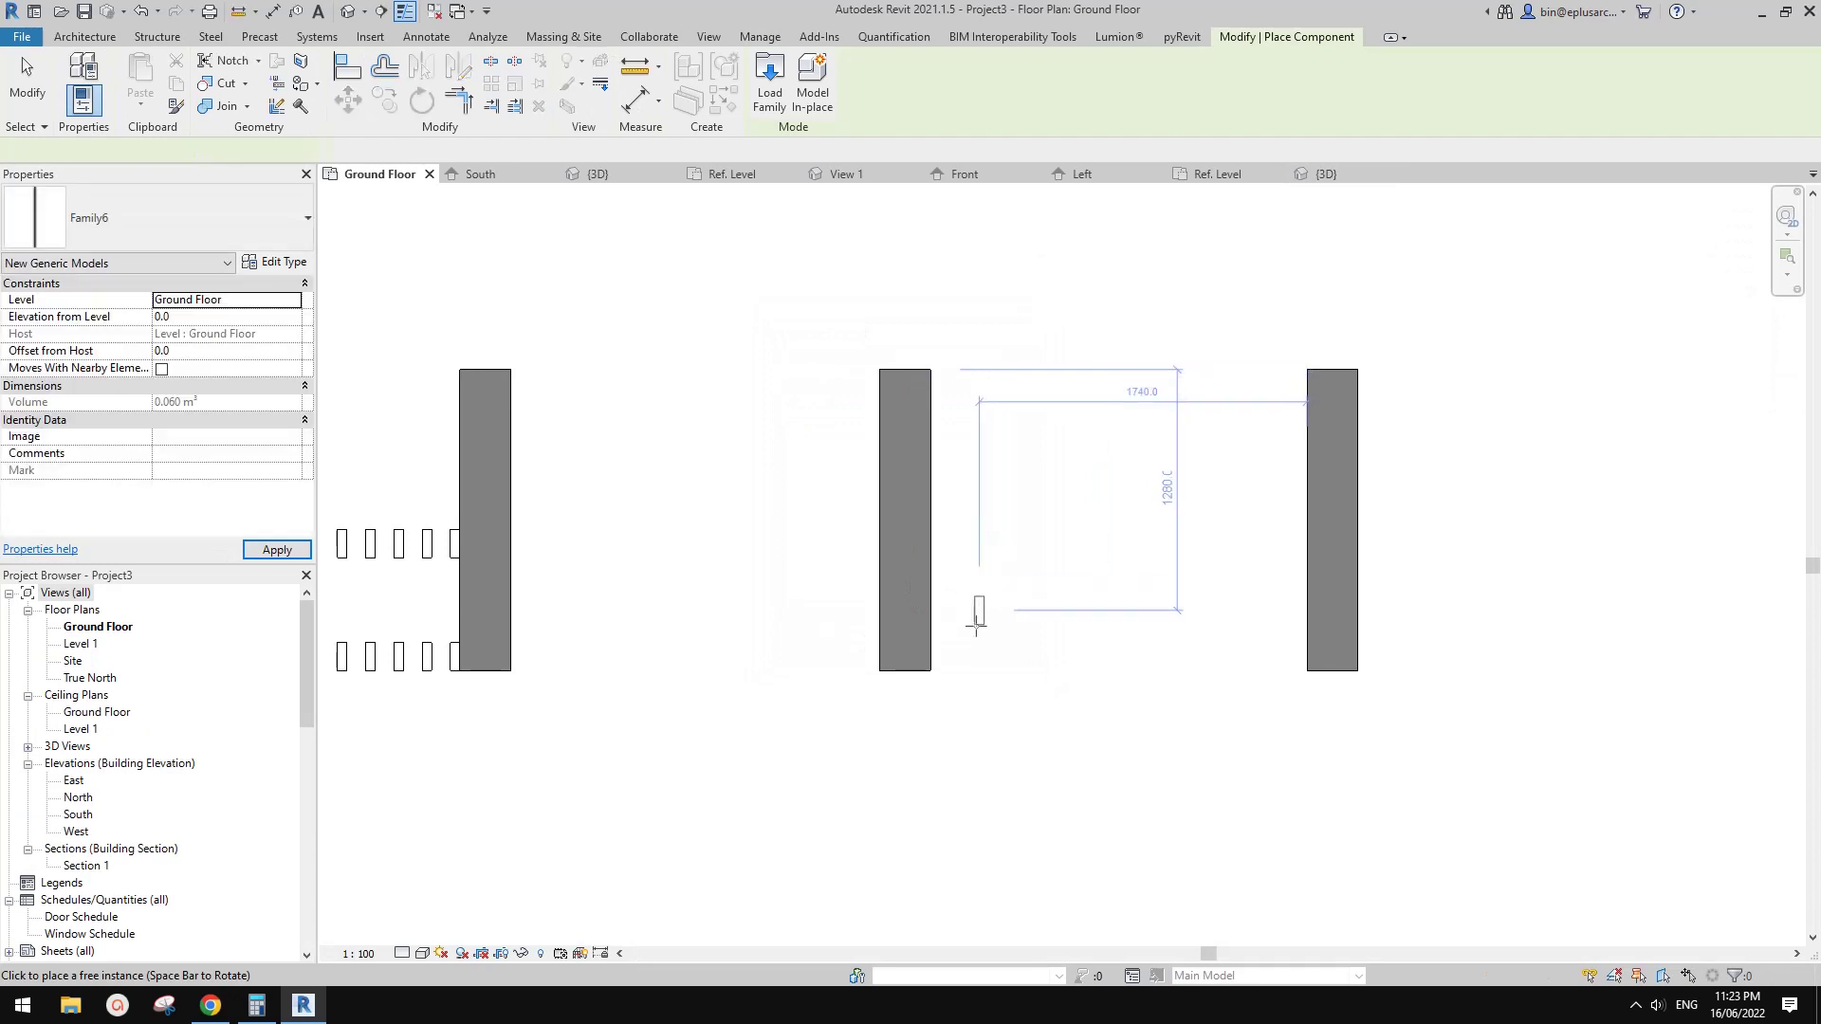
scroll(977, 626, "down", 3)
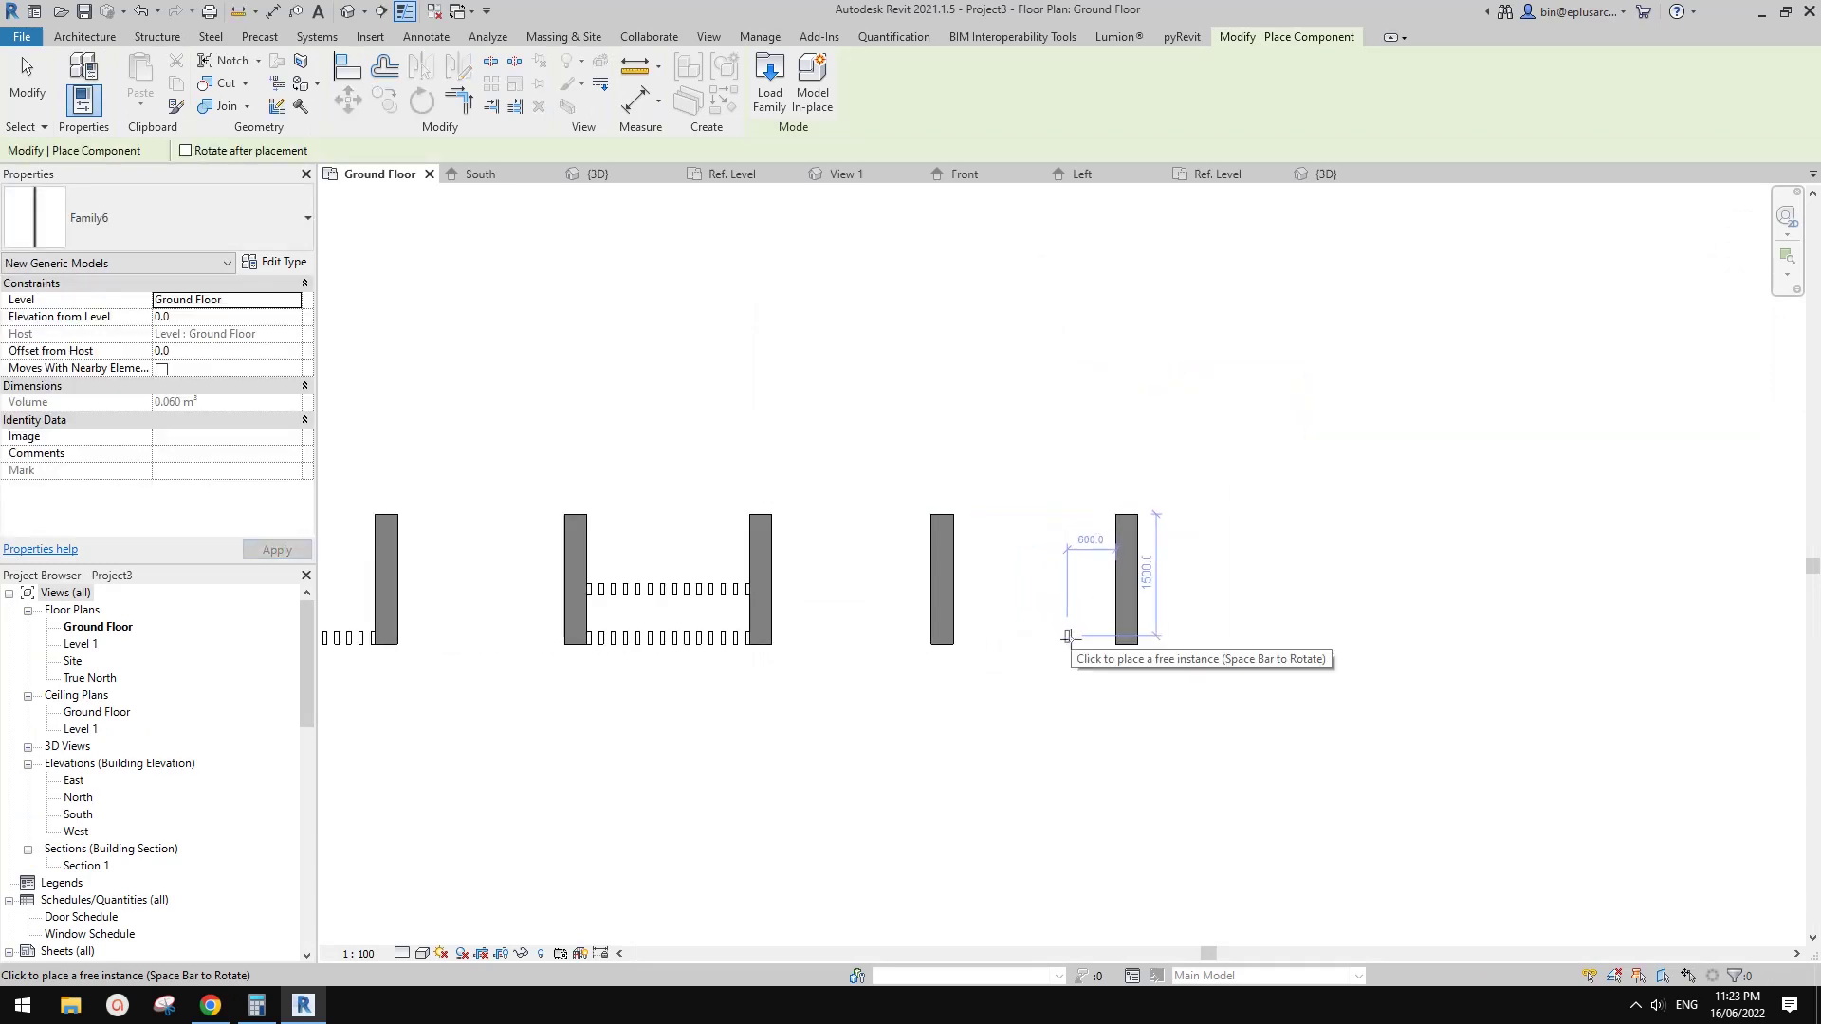
key("Escape")
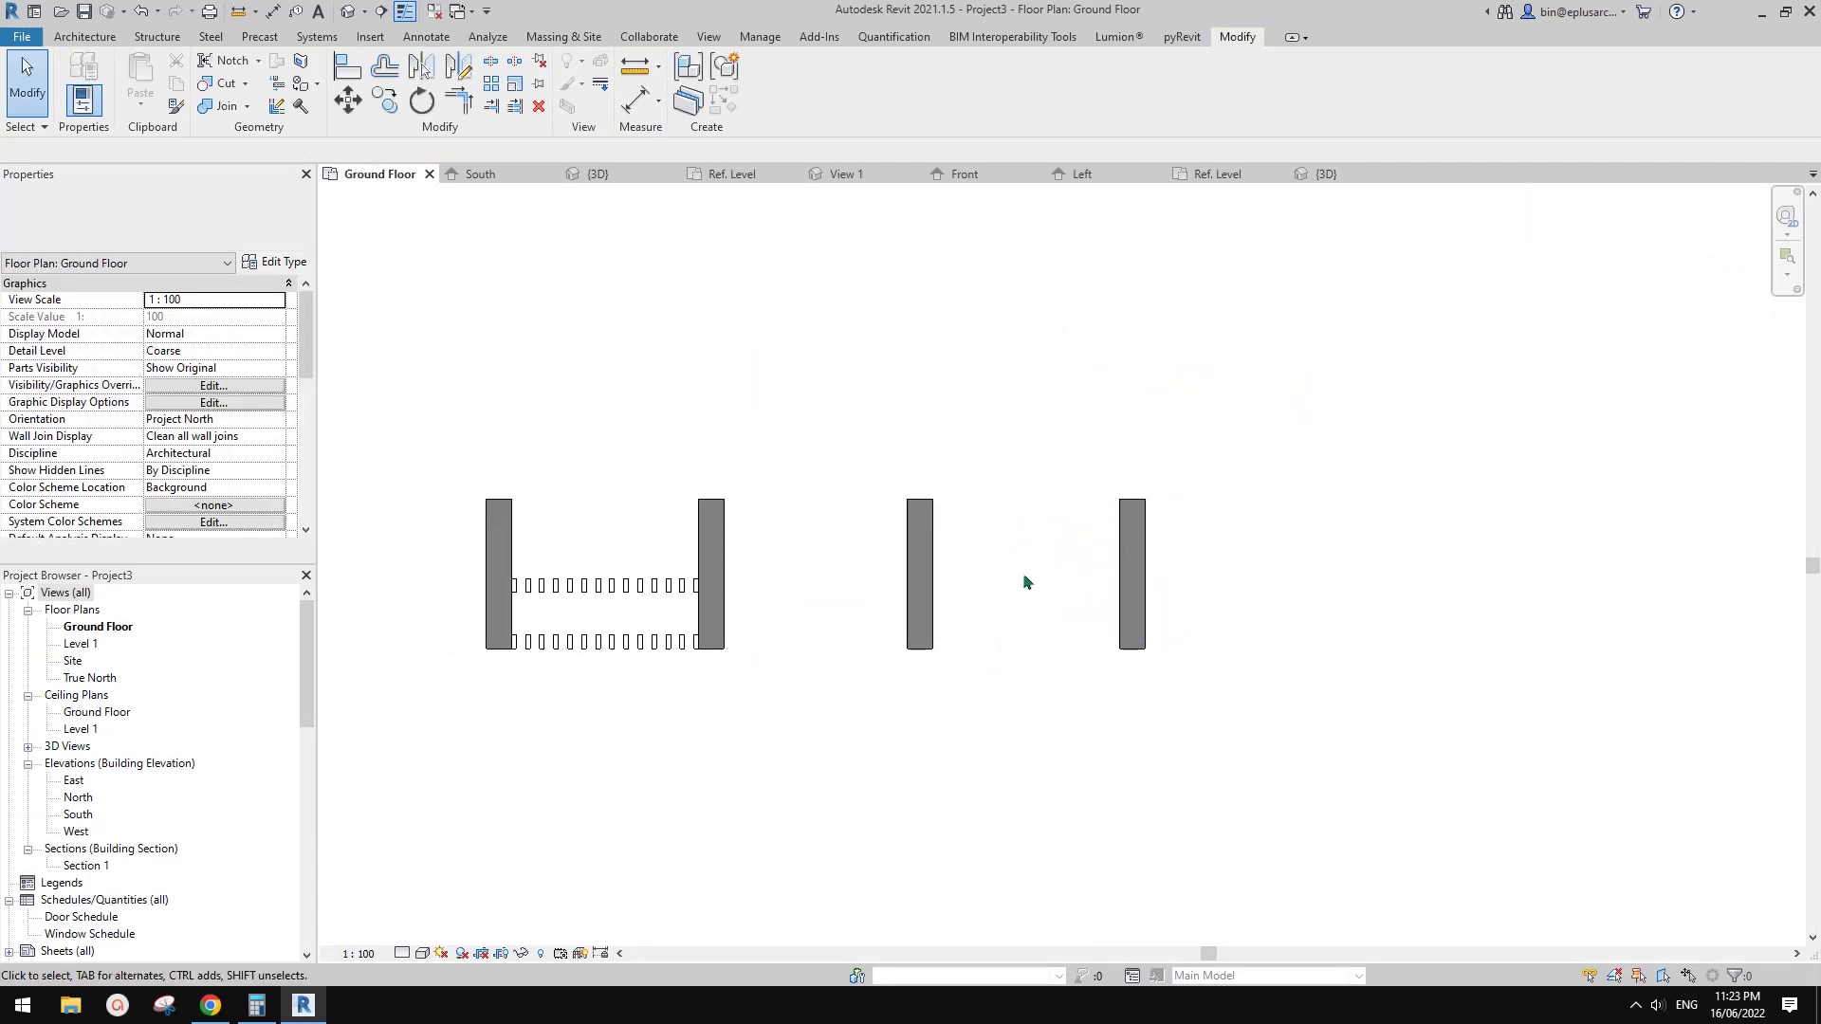
scroll(1034, 597, "up", 2)
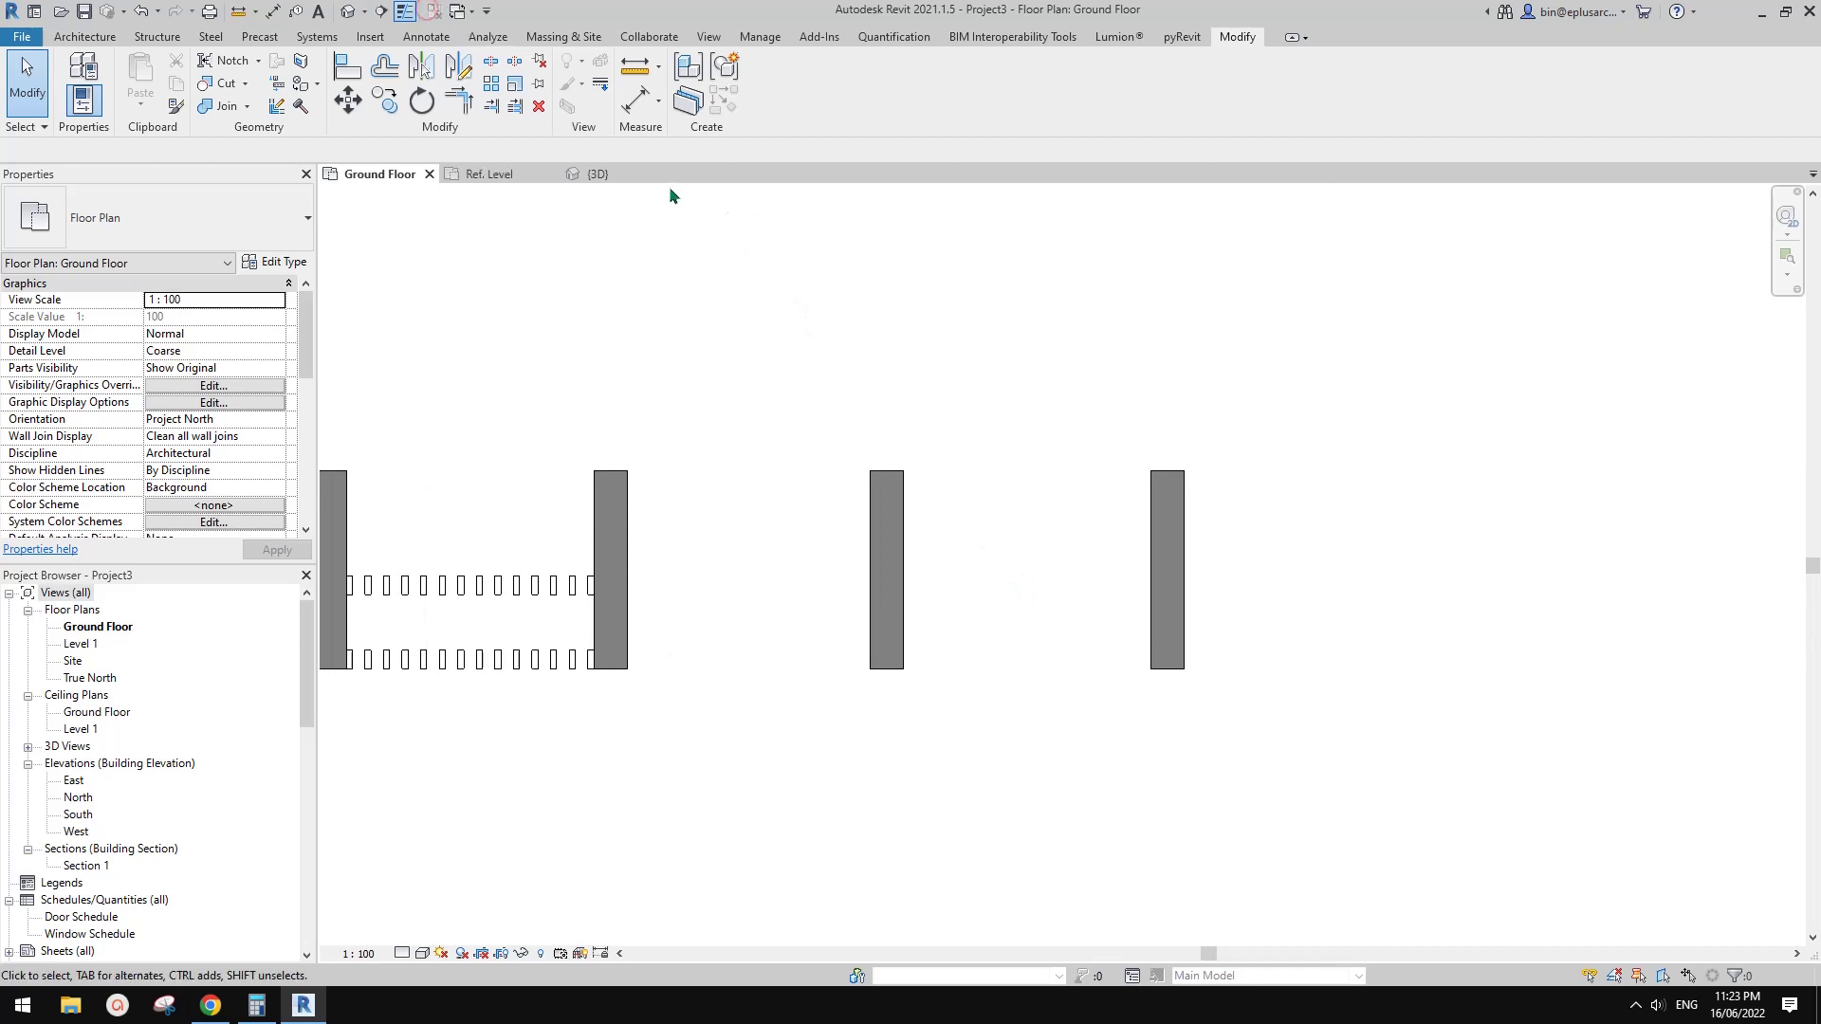
- Load the post family Family6 into Family5 only, excluding Project3 from the target files
left_click(599, 176)
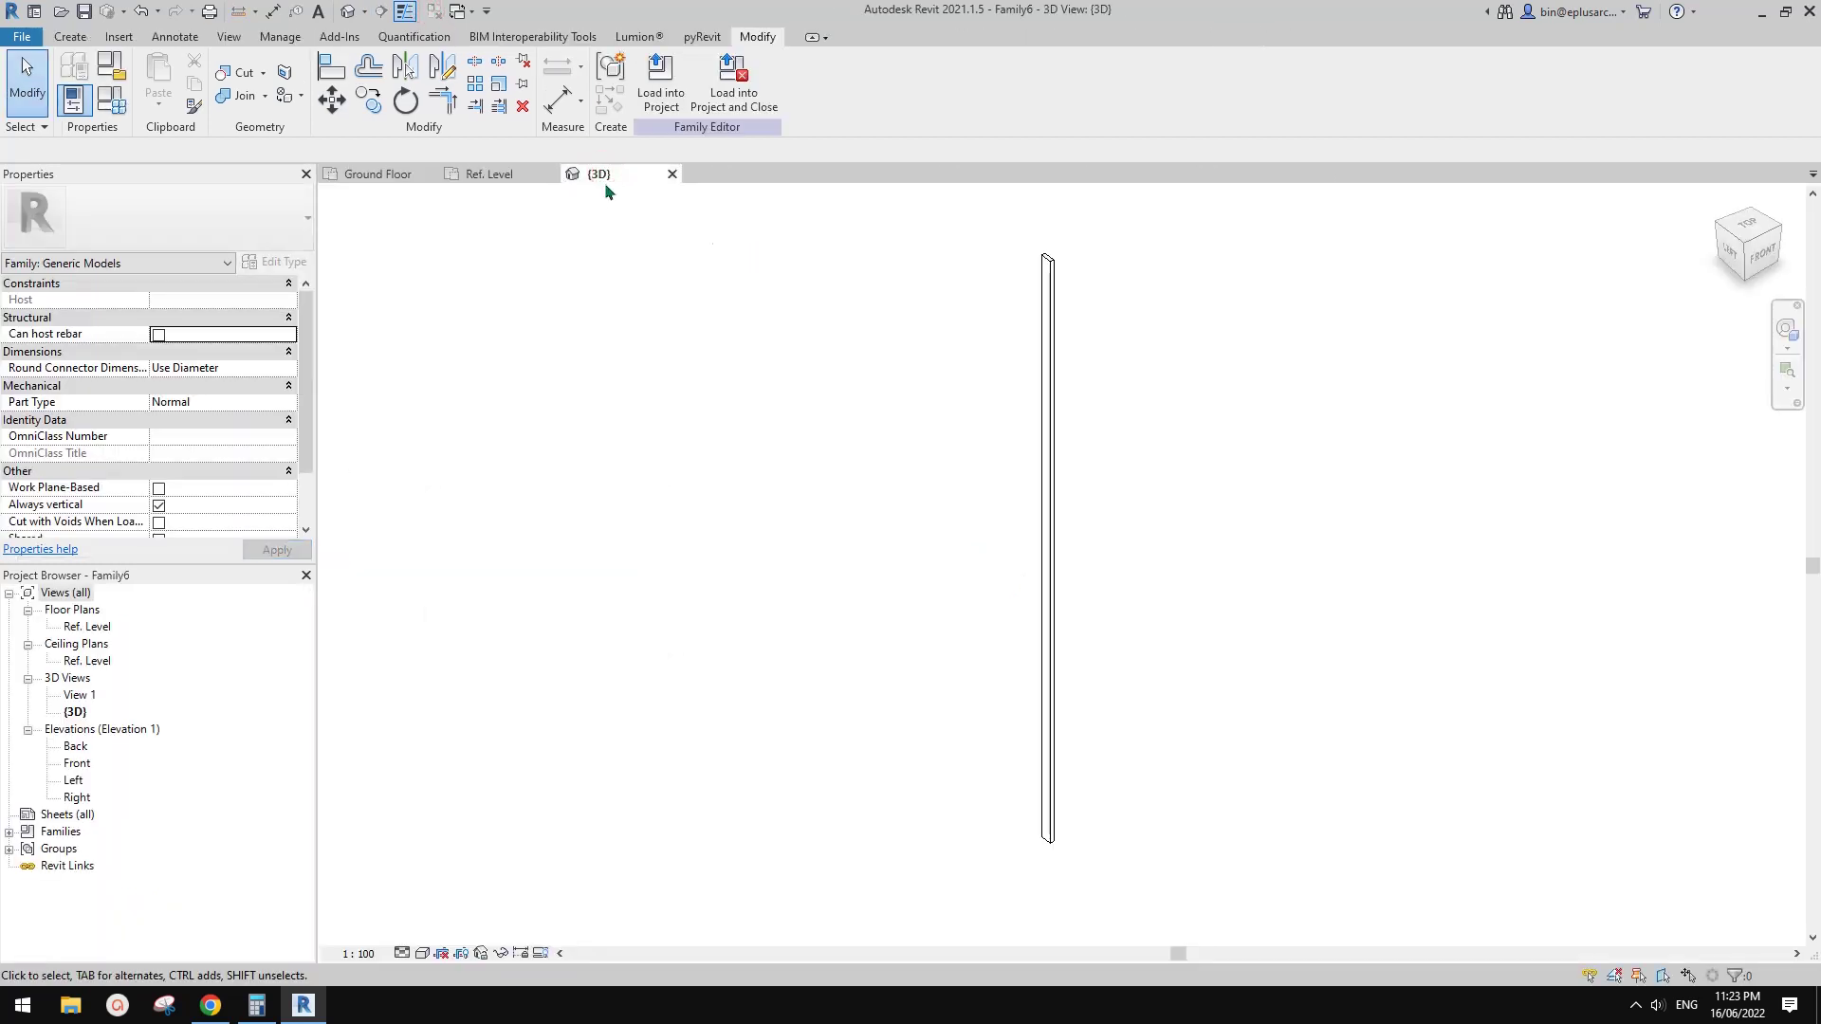
left_click(506, 176)
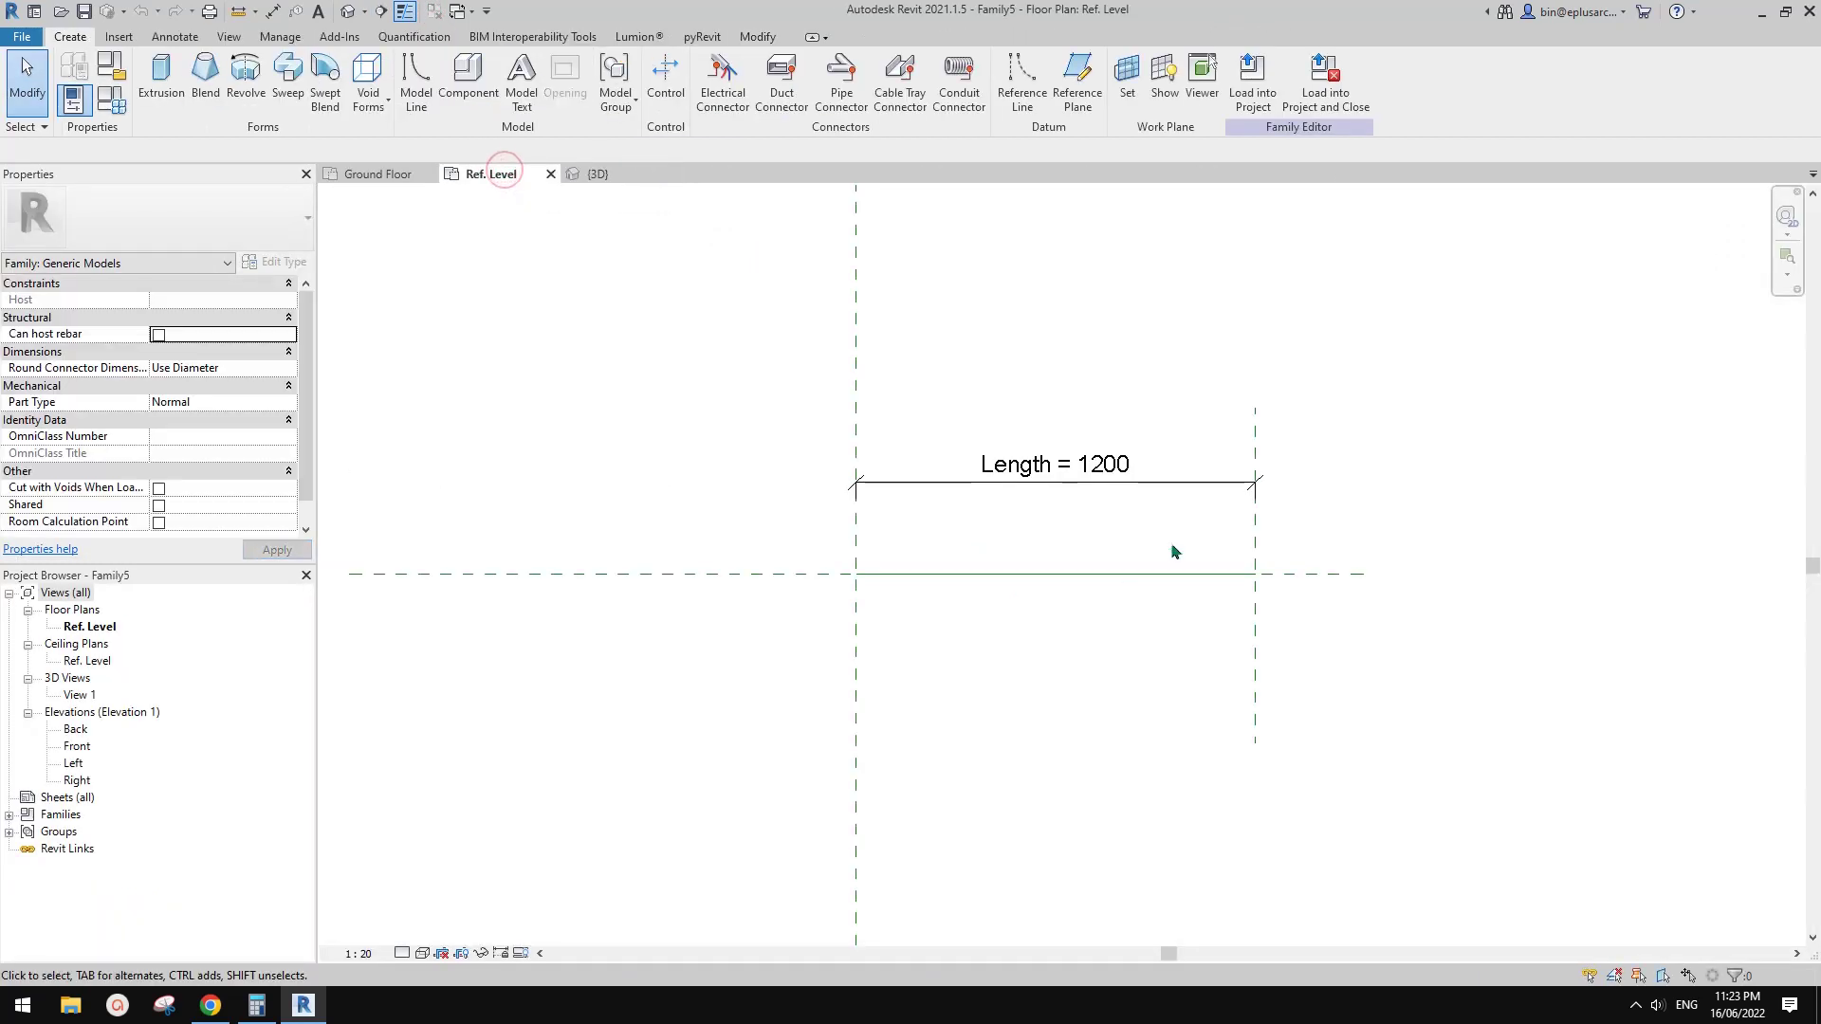
left_click(604, 175)
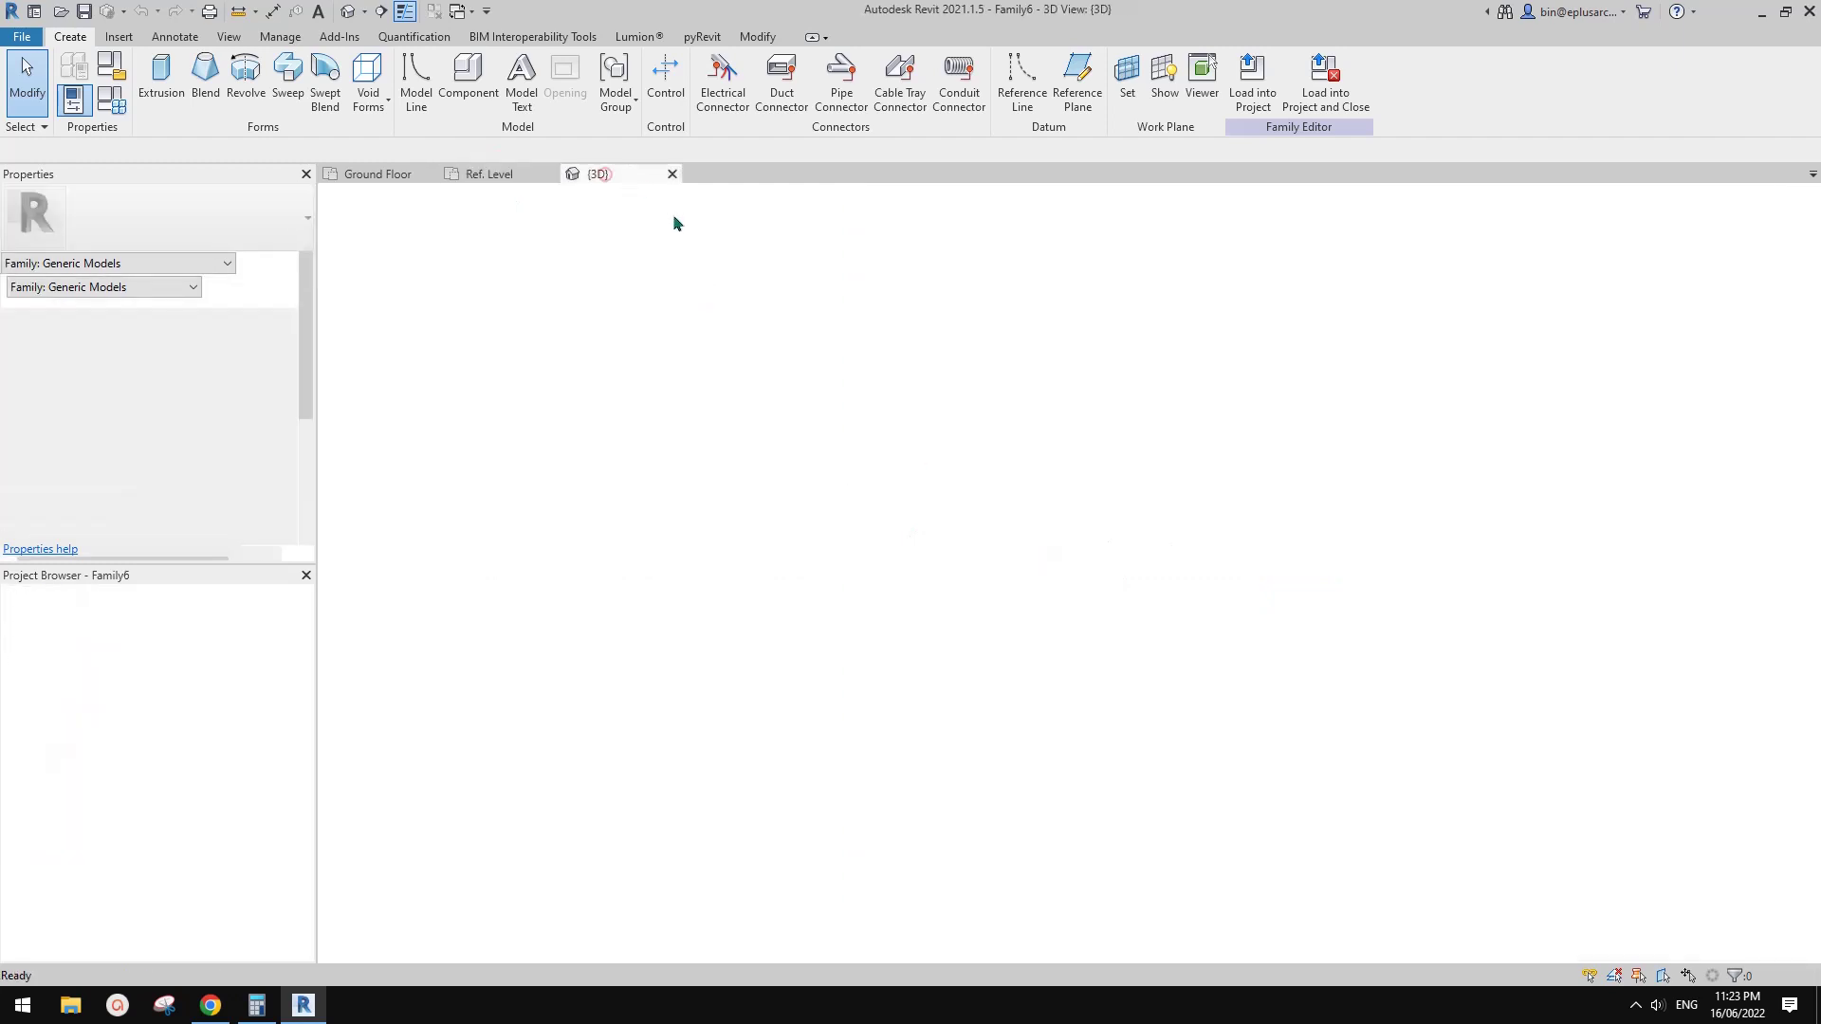
left_click(474, 175)
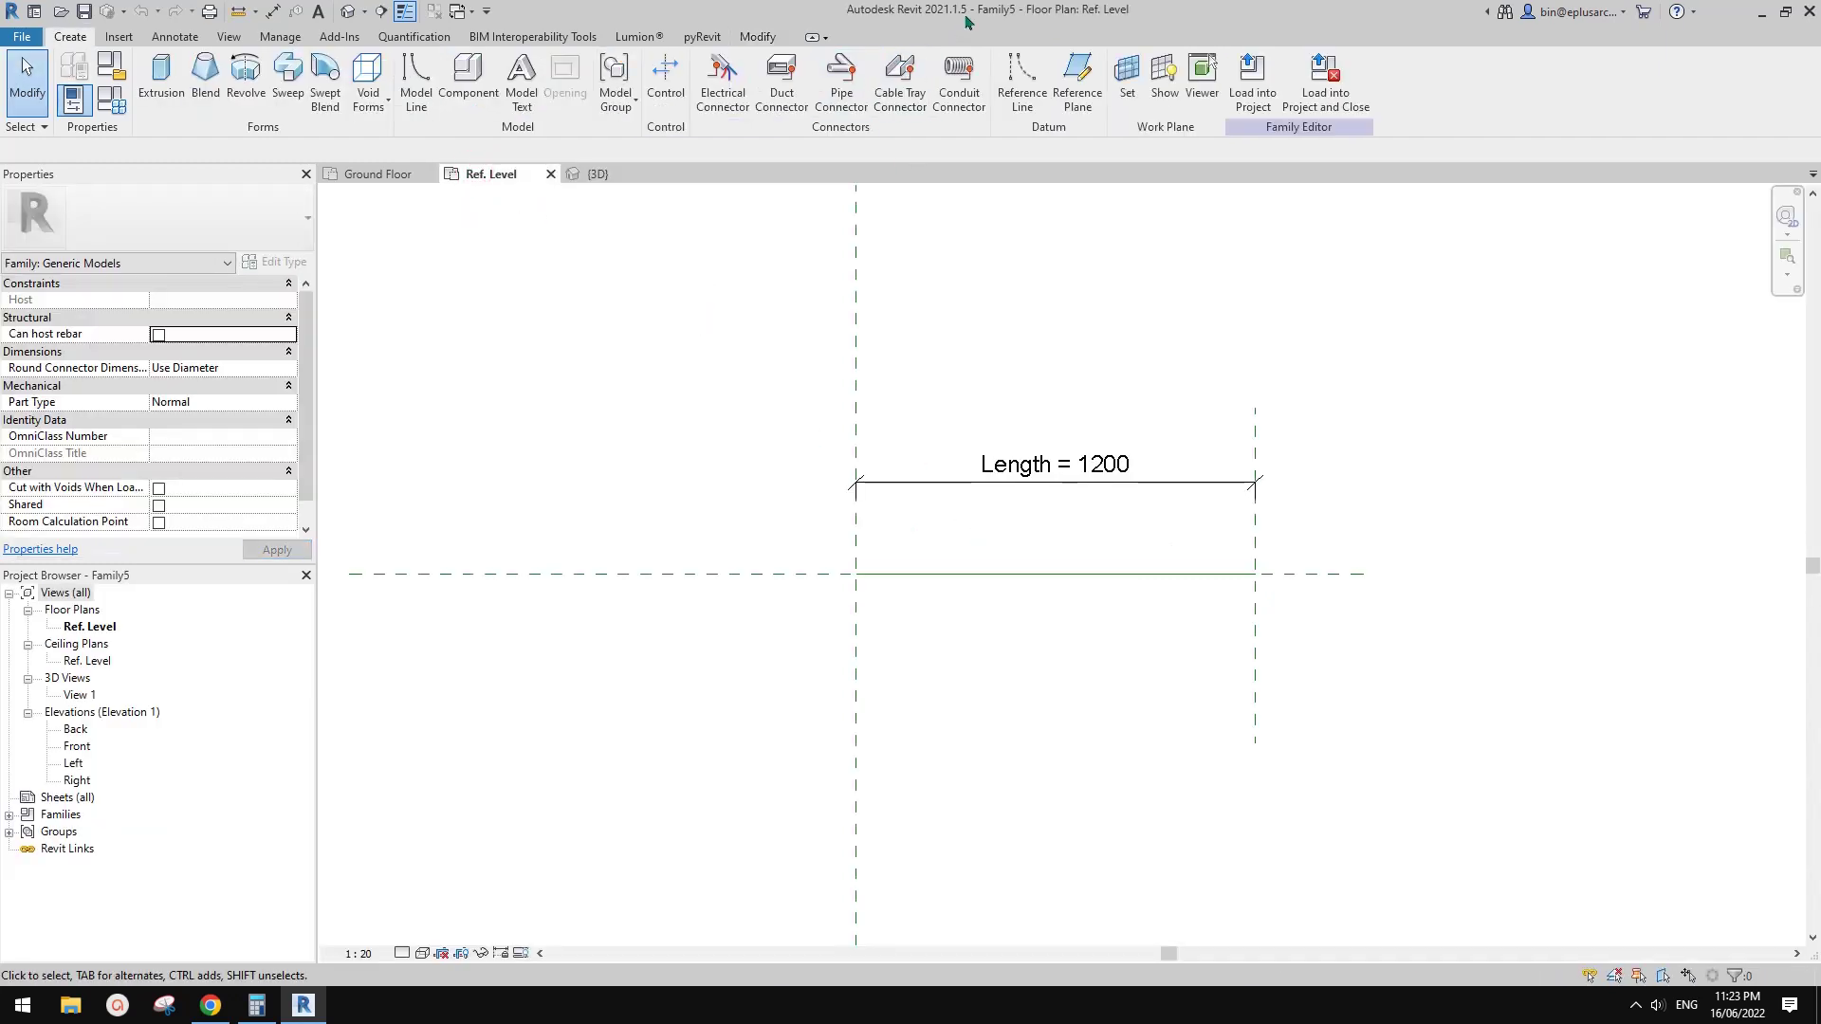
left_click(612, 174)
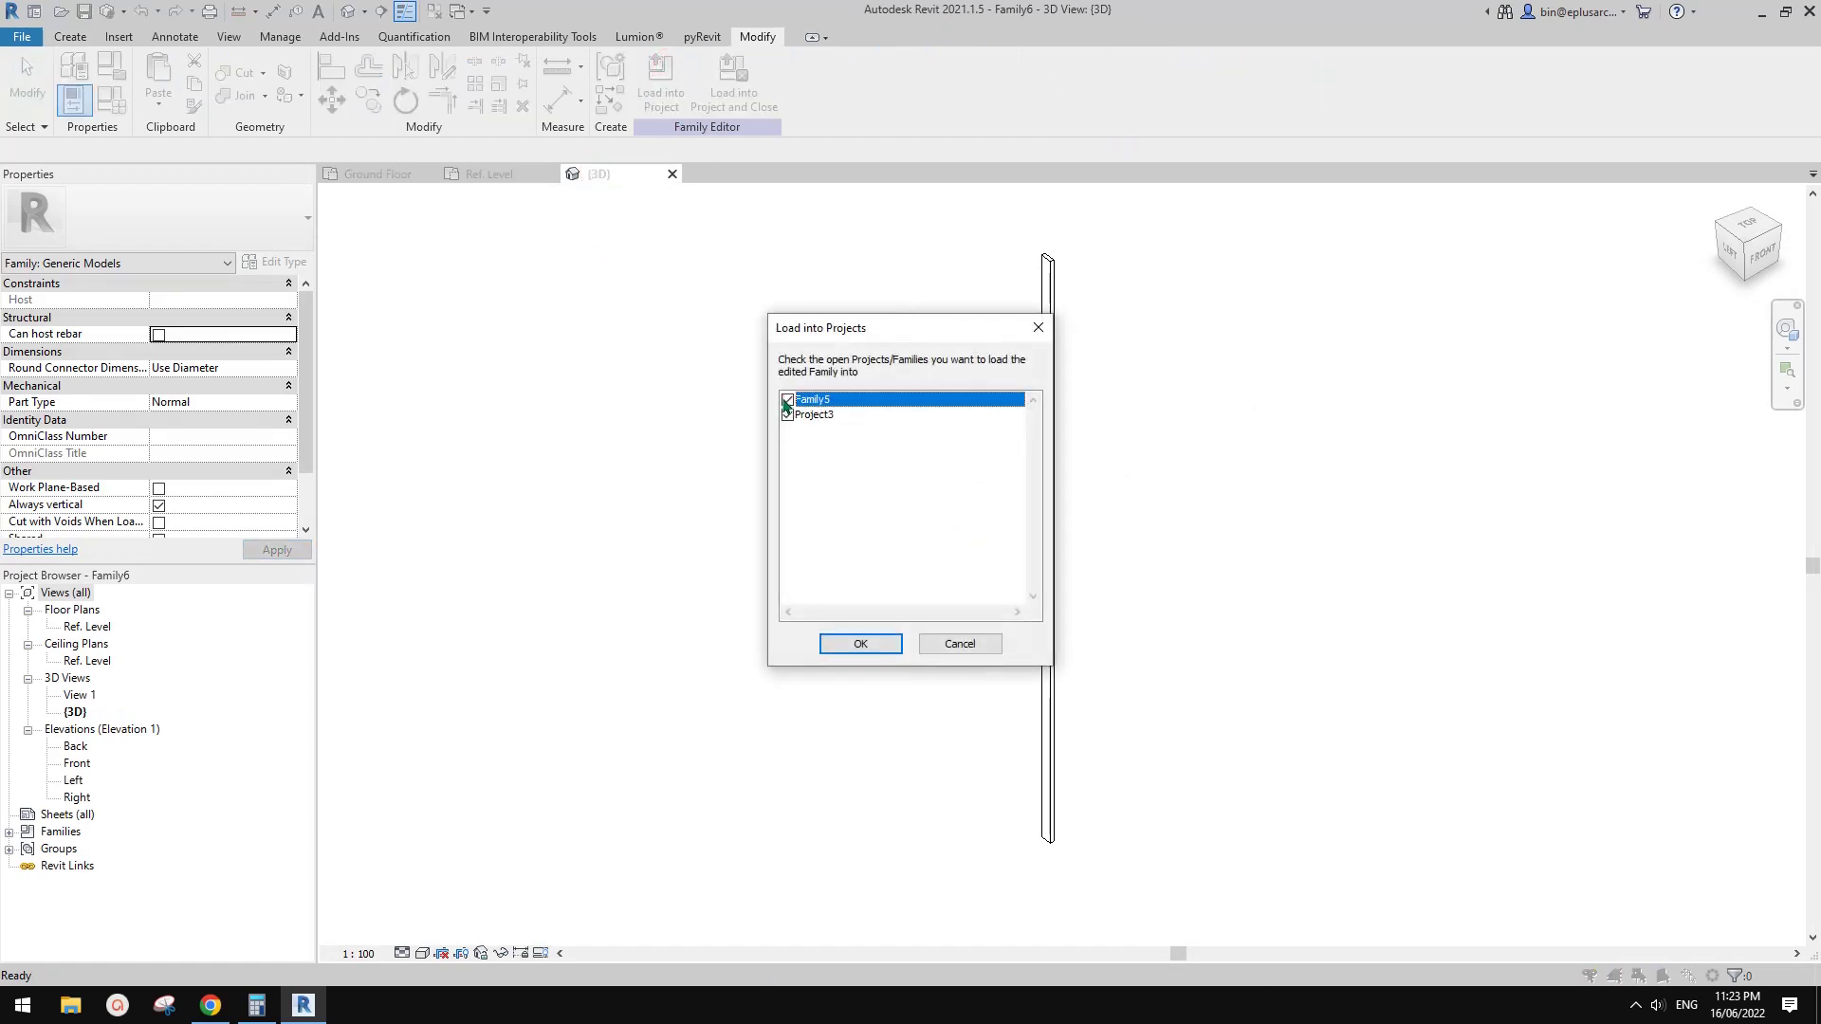
left_click(787, 414)
left_click(858, 642)
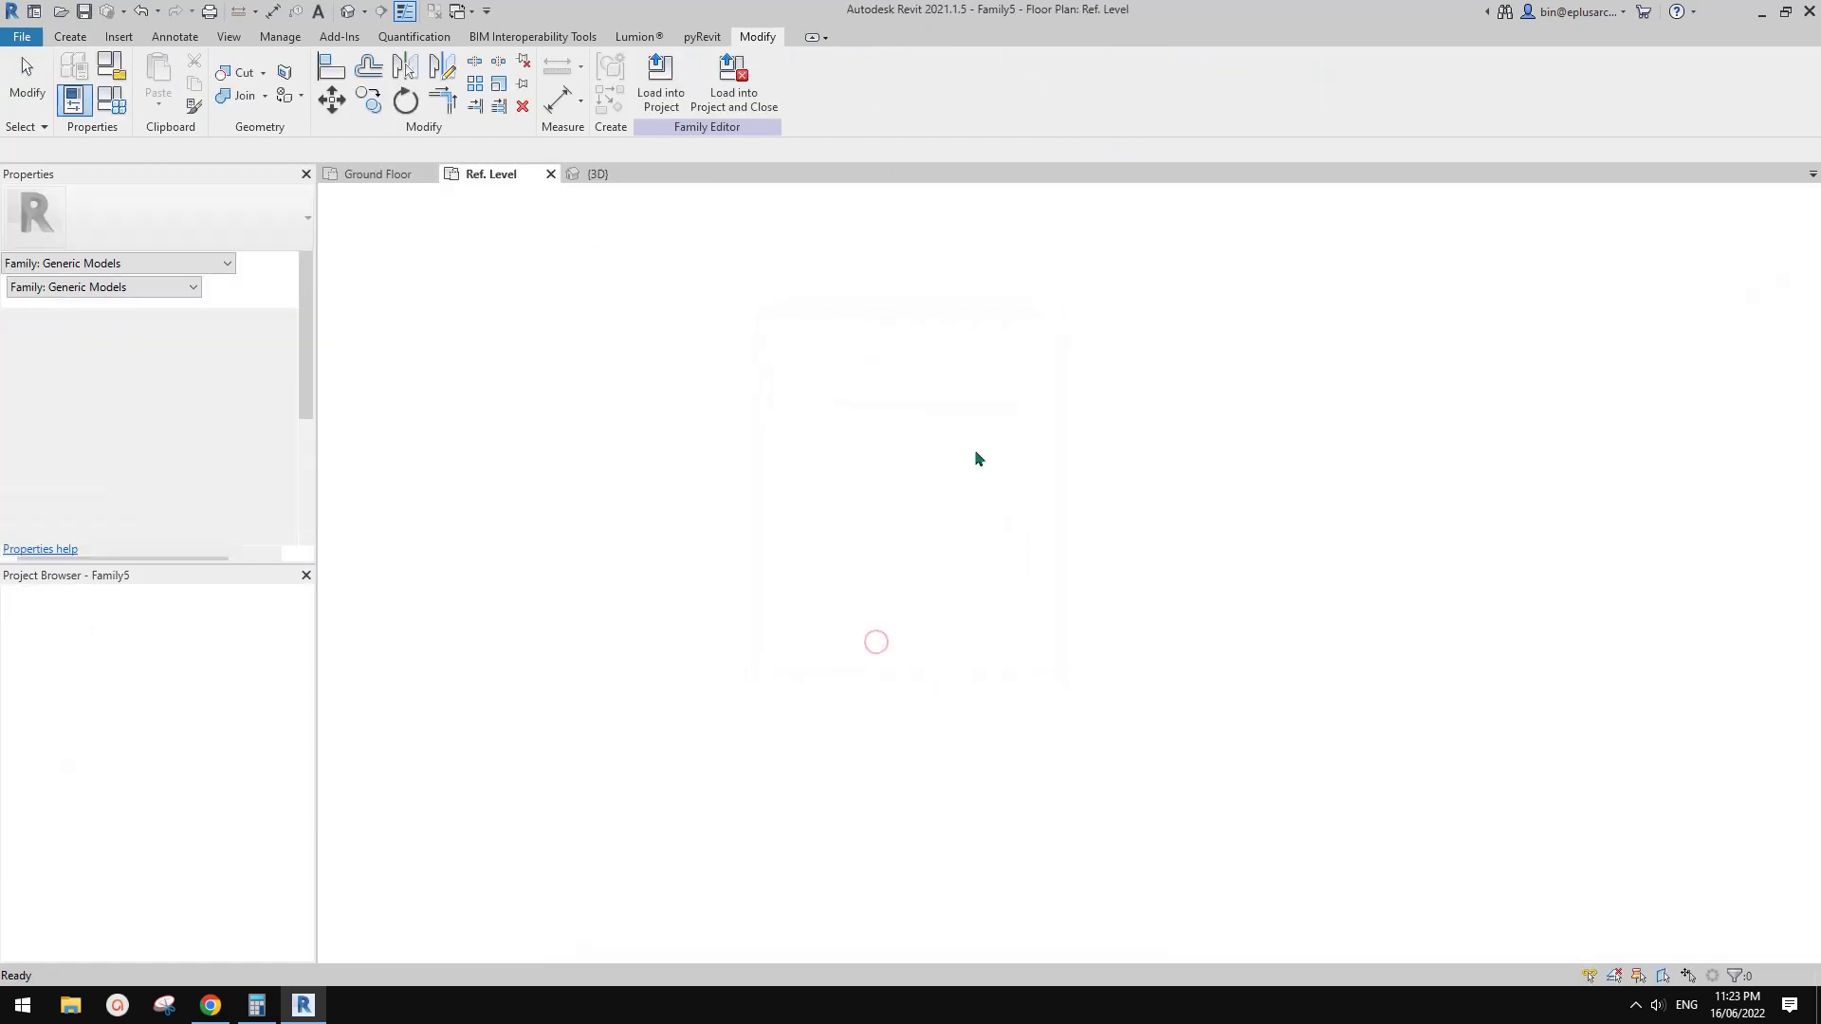
- Place one Family6 instance where the horizontal reference plane meets the vertical plane at the start of the Length dimension
scroll(976, 646, "up", 2)
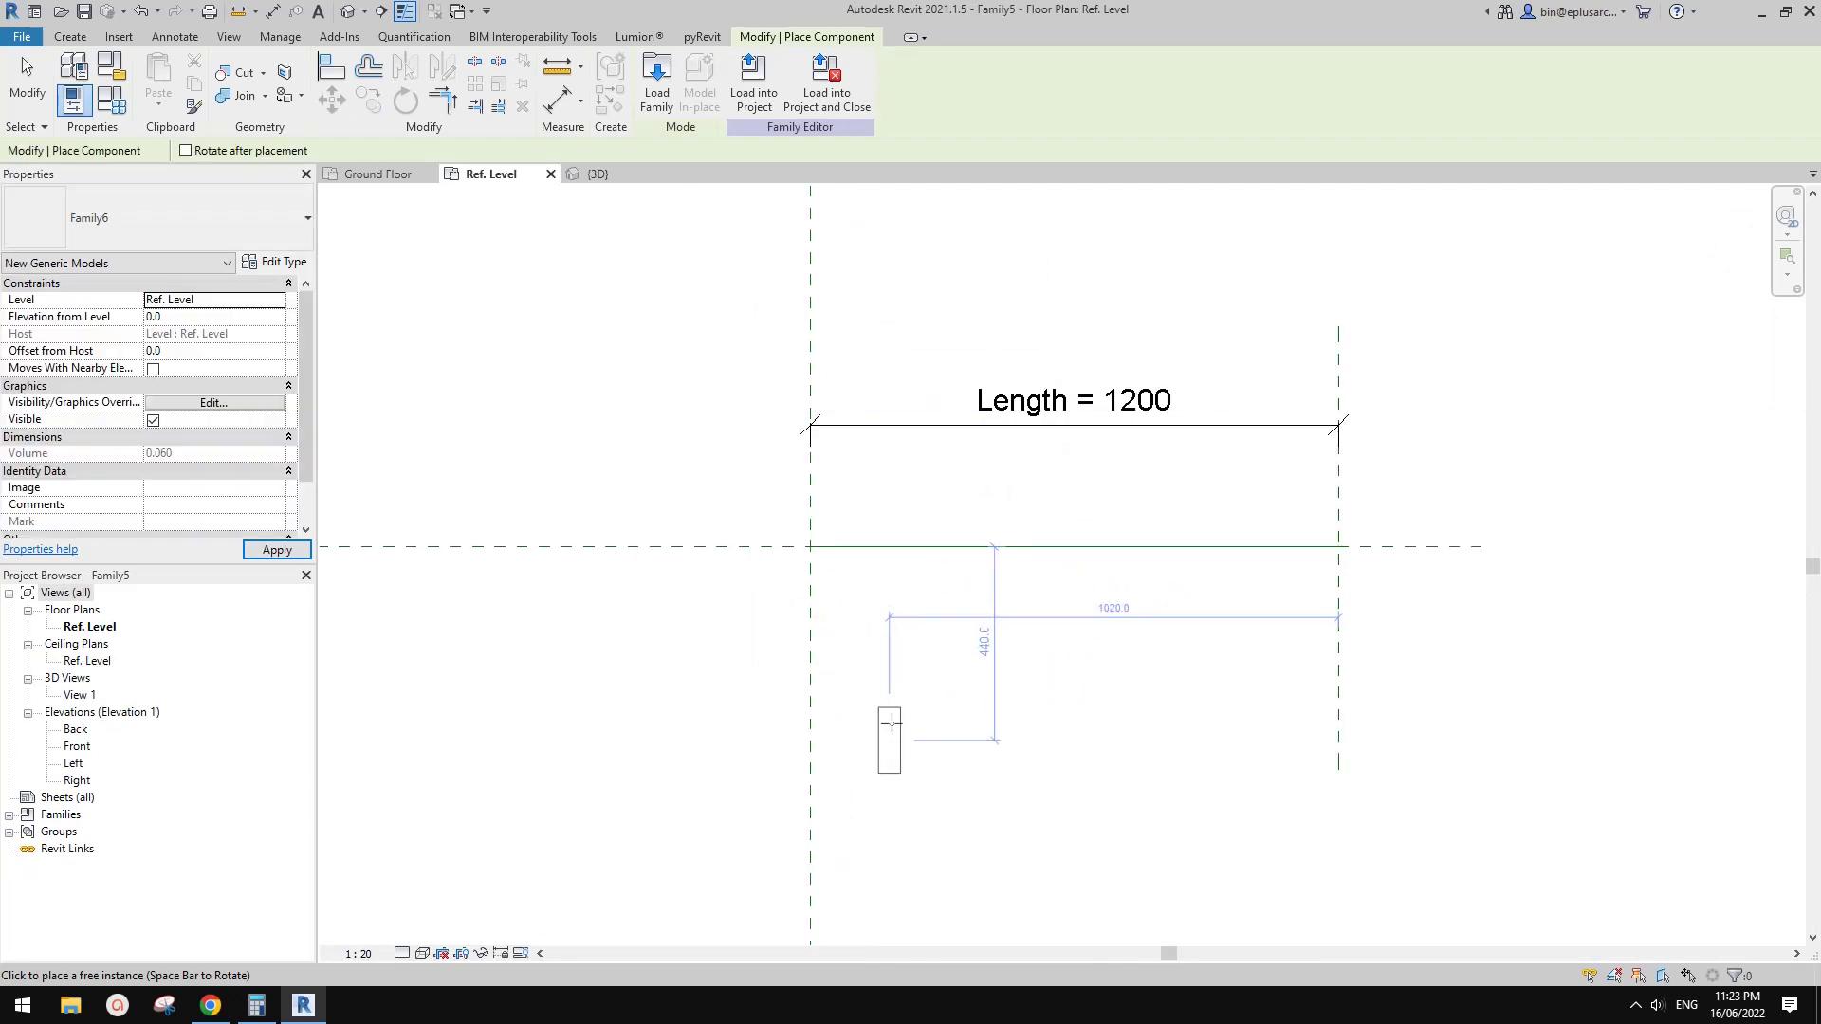
left_click(813, 549)
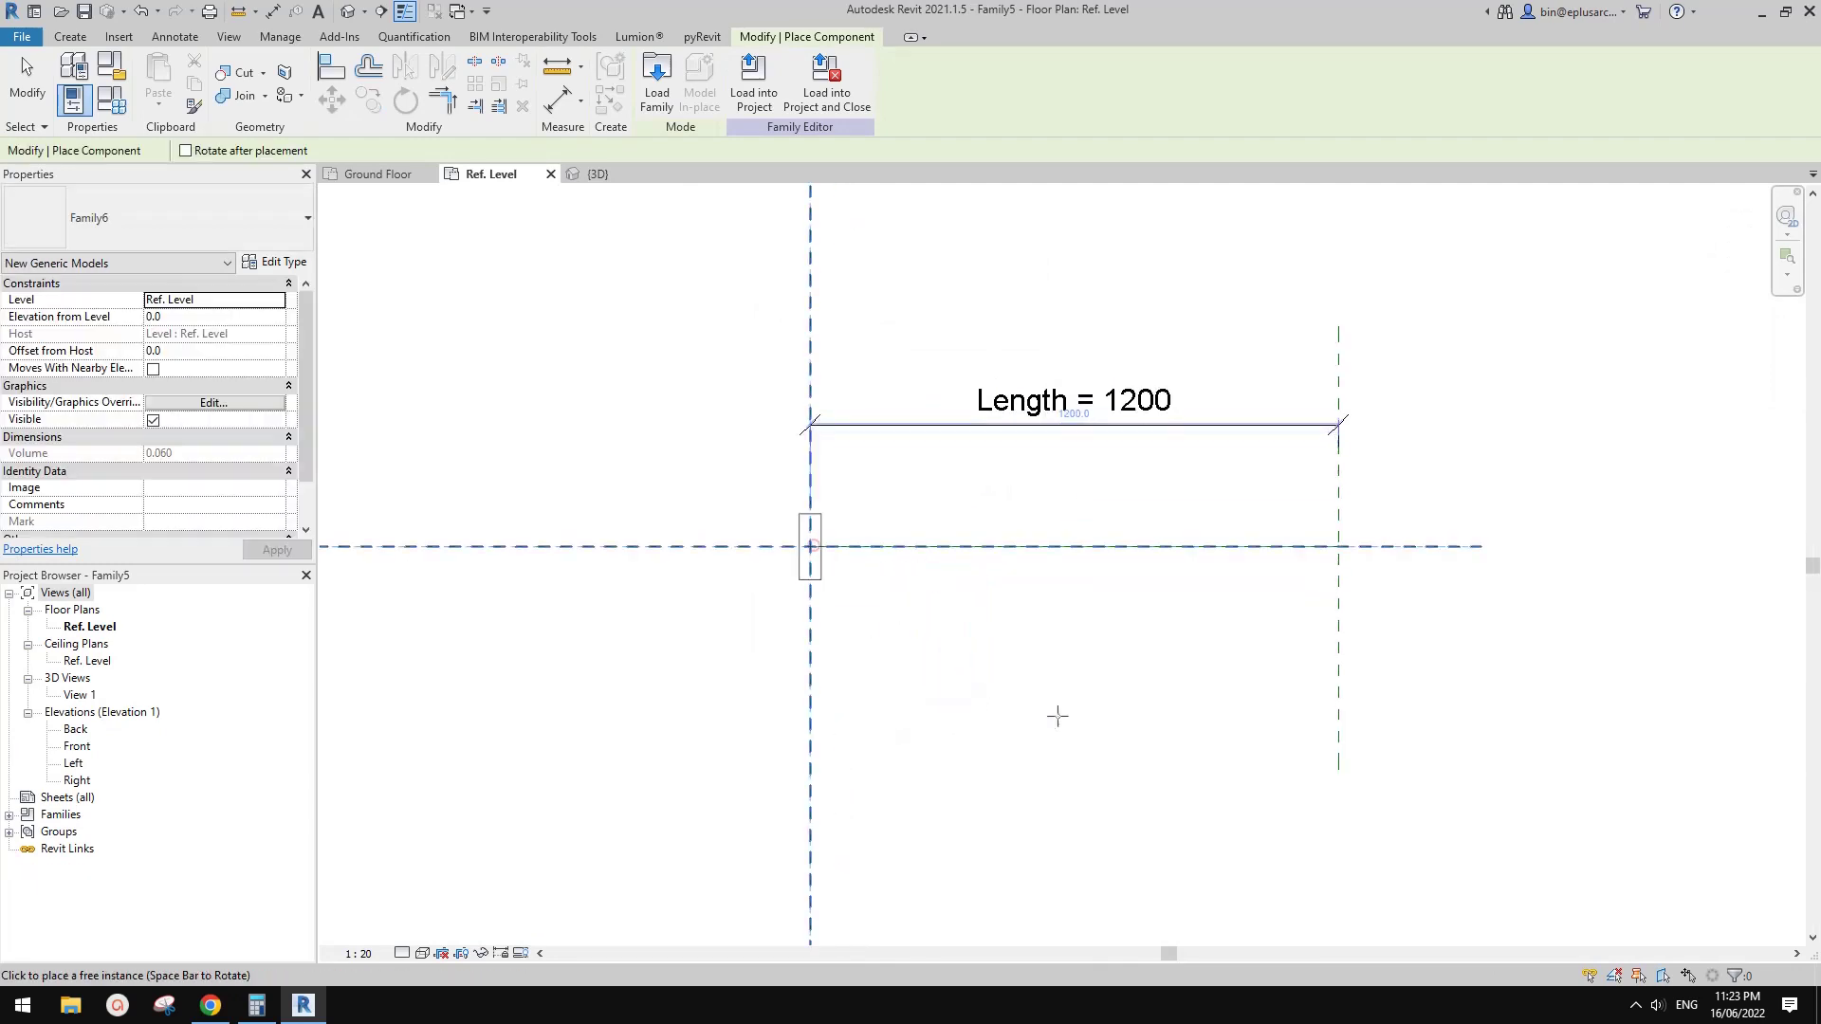
key("Escape")
key("Escape")
- Draw a vertical reference plane about 189 mm from the Left reference plane, between the post and the Length end plane
key("r")
key("p")
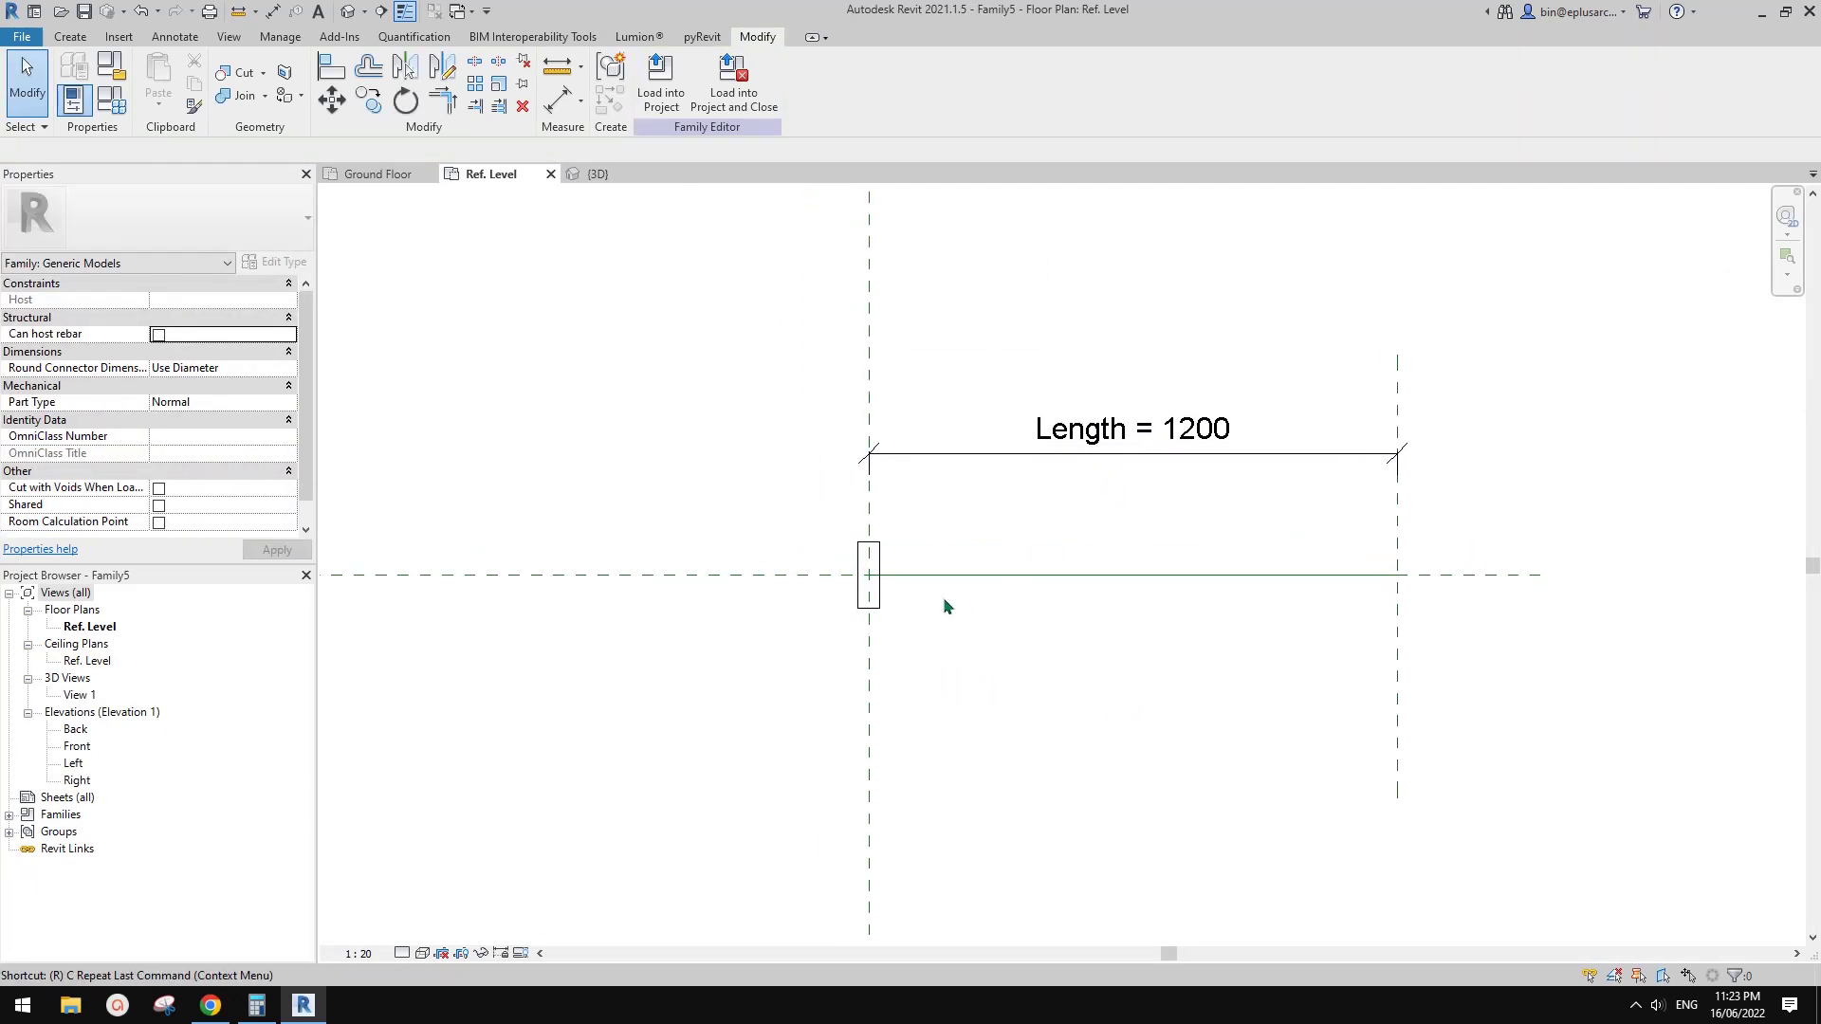
middle_click_drag(948, 593, 968, 658)
left_click(953, 550)
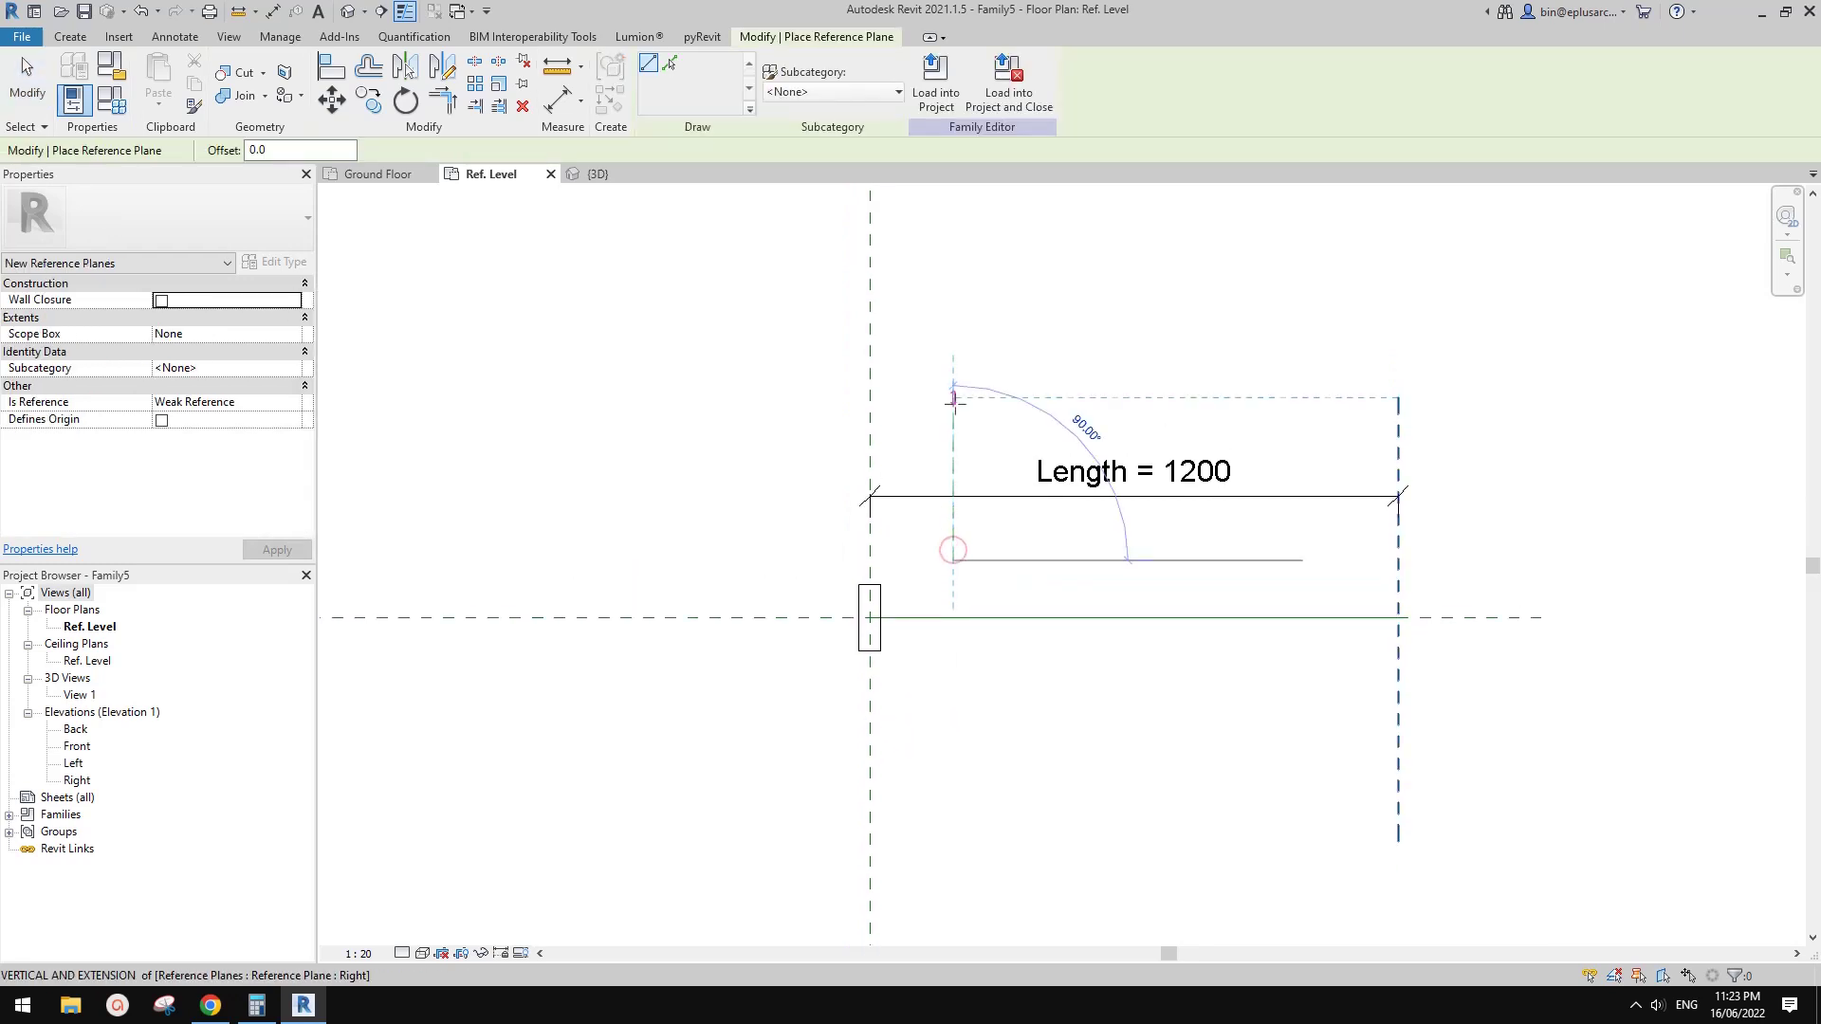
left_click(954, 399)
- Dimension the distance between the Left reference plane and the new vertical reference plane, above the Length dimension
key("d")
key("i")
left_click(952, 428)
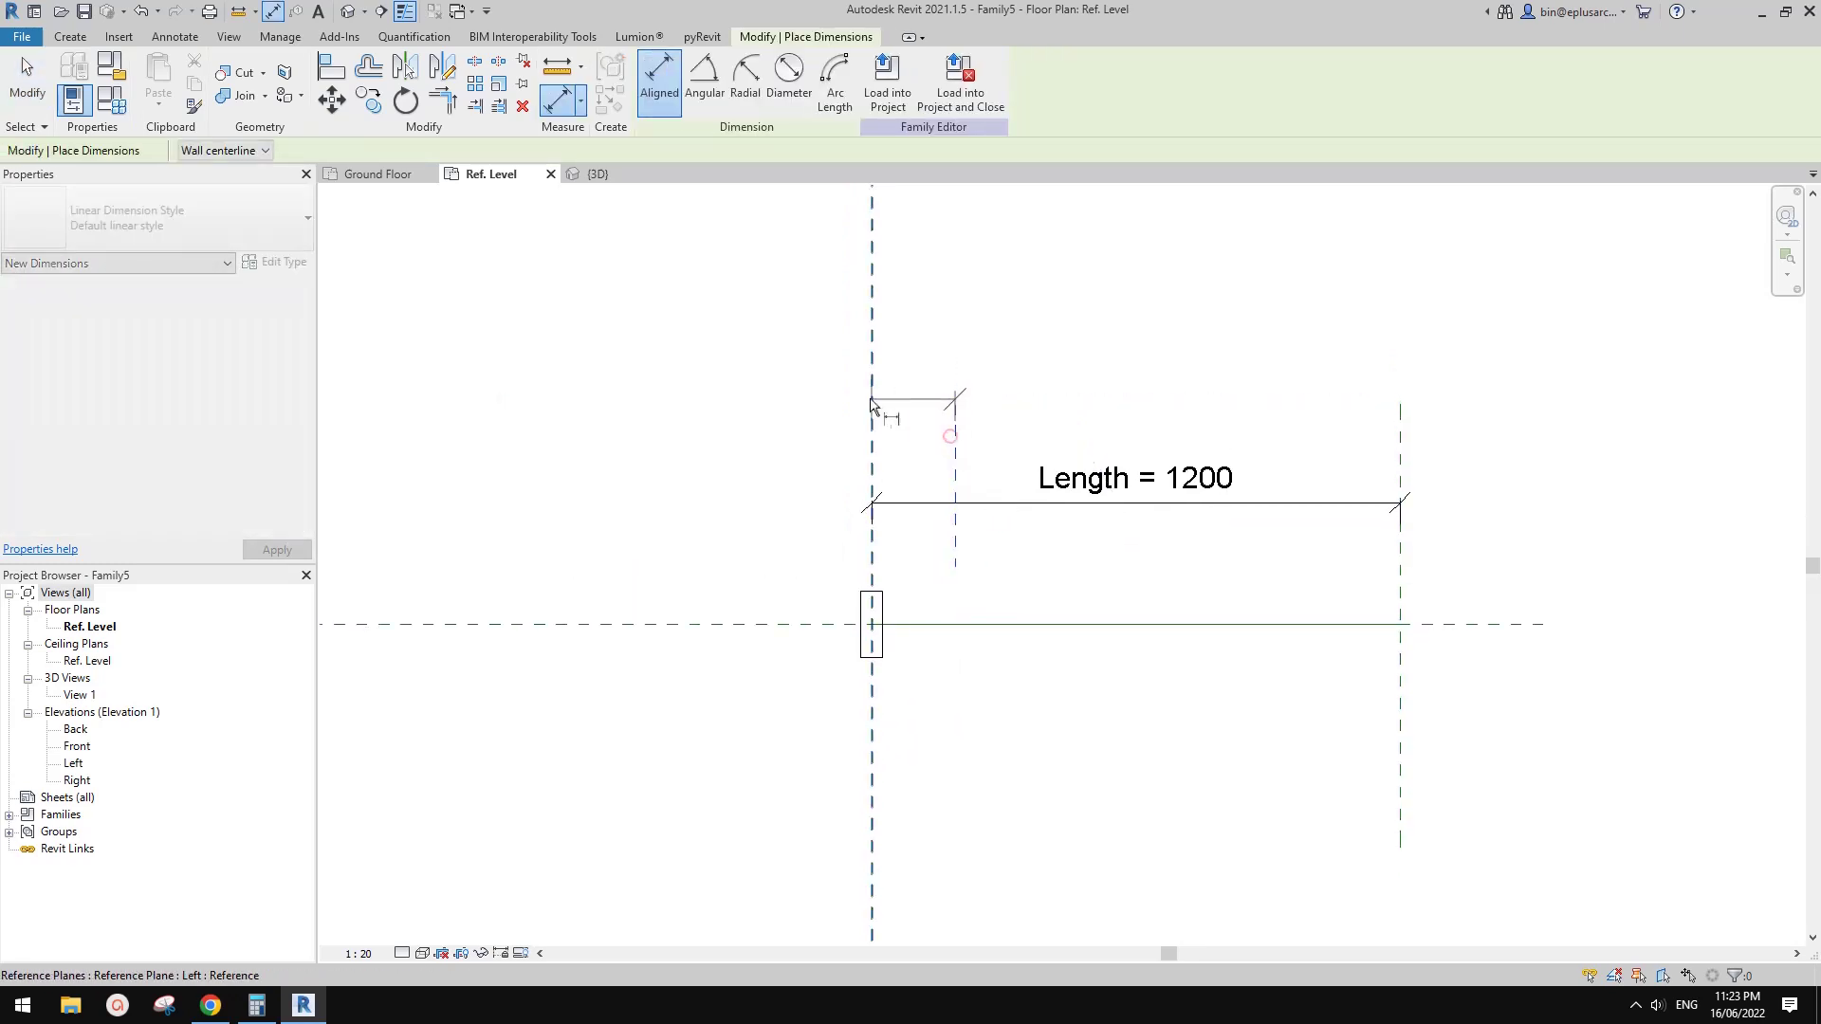
left_click(870, 399)
left_click(911, 357)
key("Escape")
key("Escape")
- Label the new dimension with a new instance family parameter named spacing, grouped under Dimensions
scroll(966, 420, "up", 1)
left_click(925, 332)
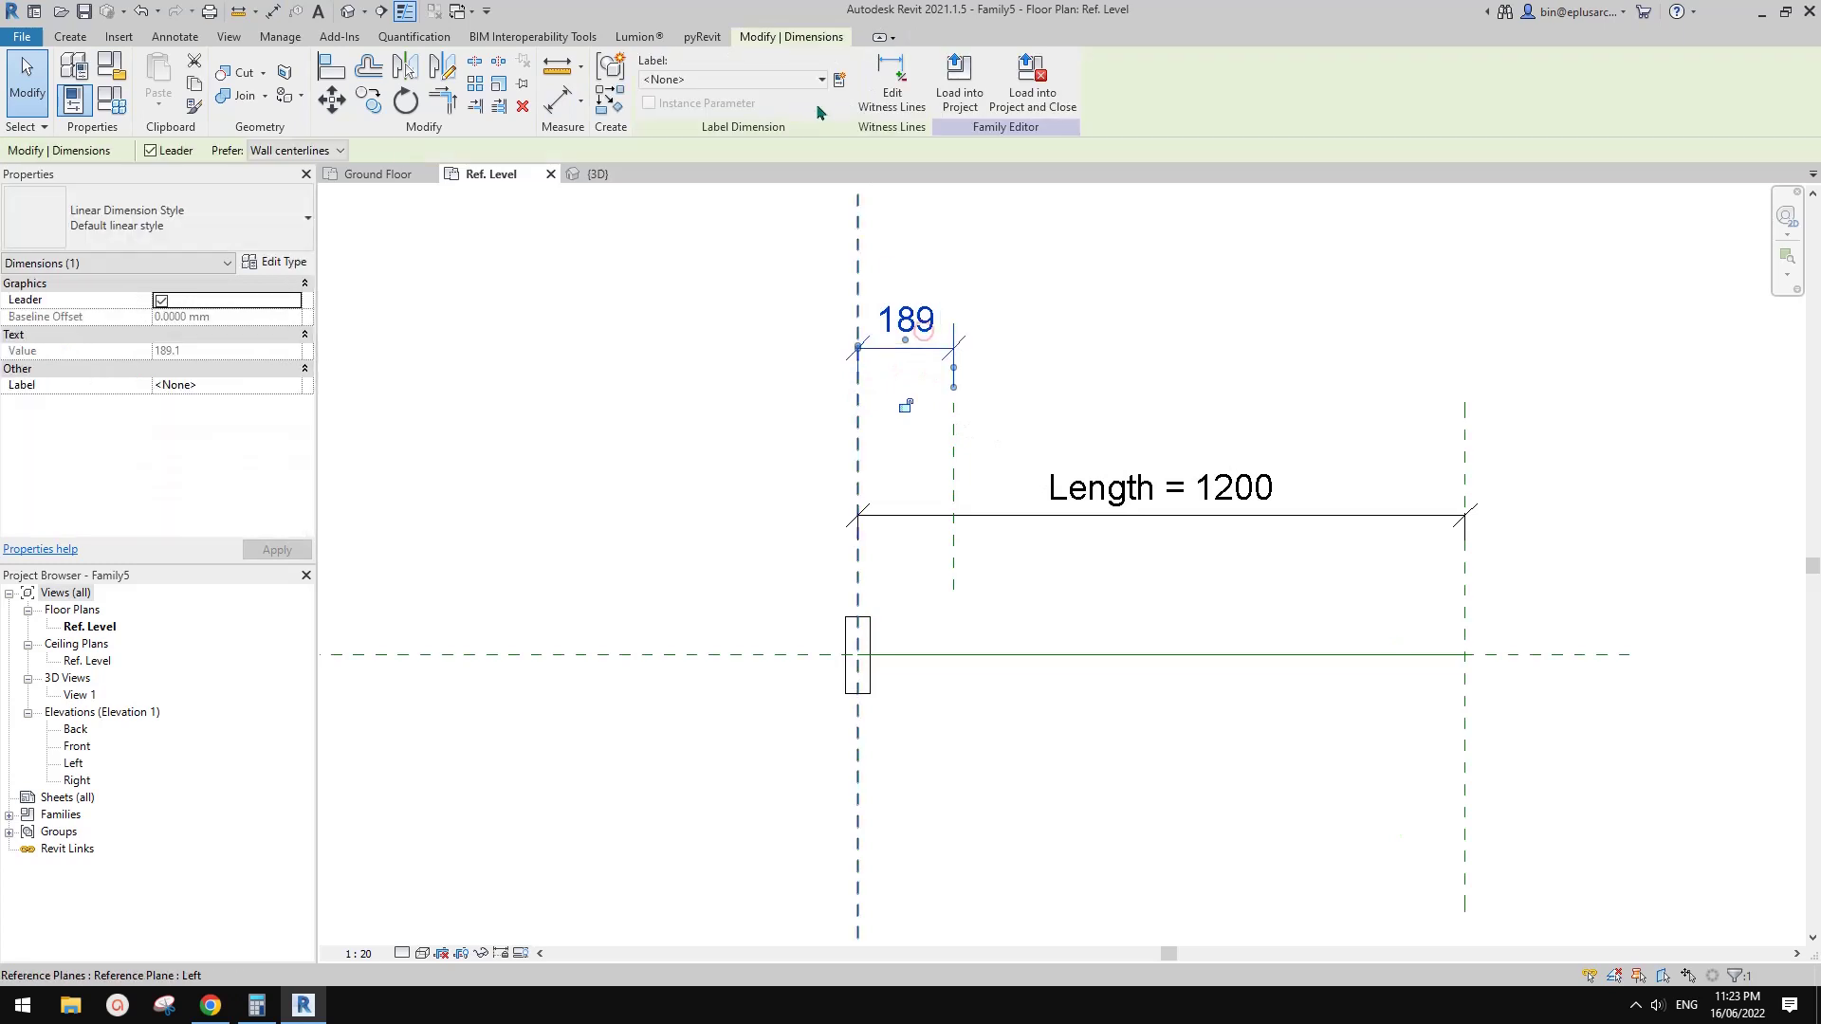
left_click(839, 80)
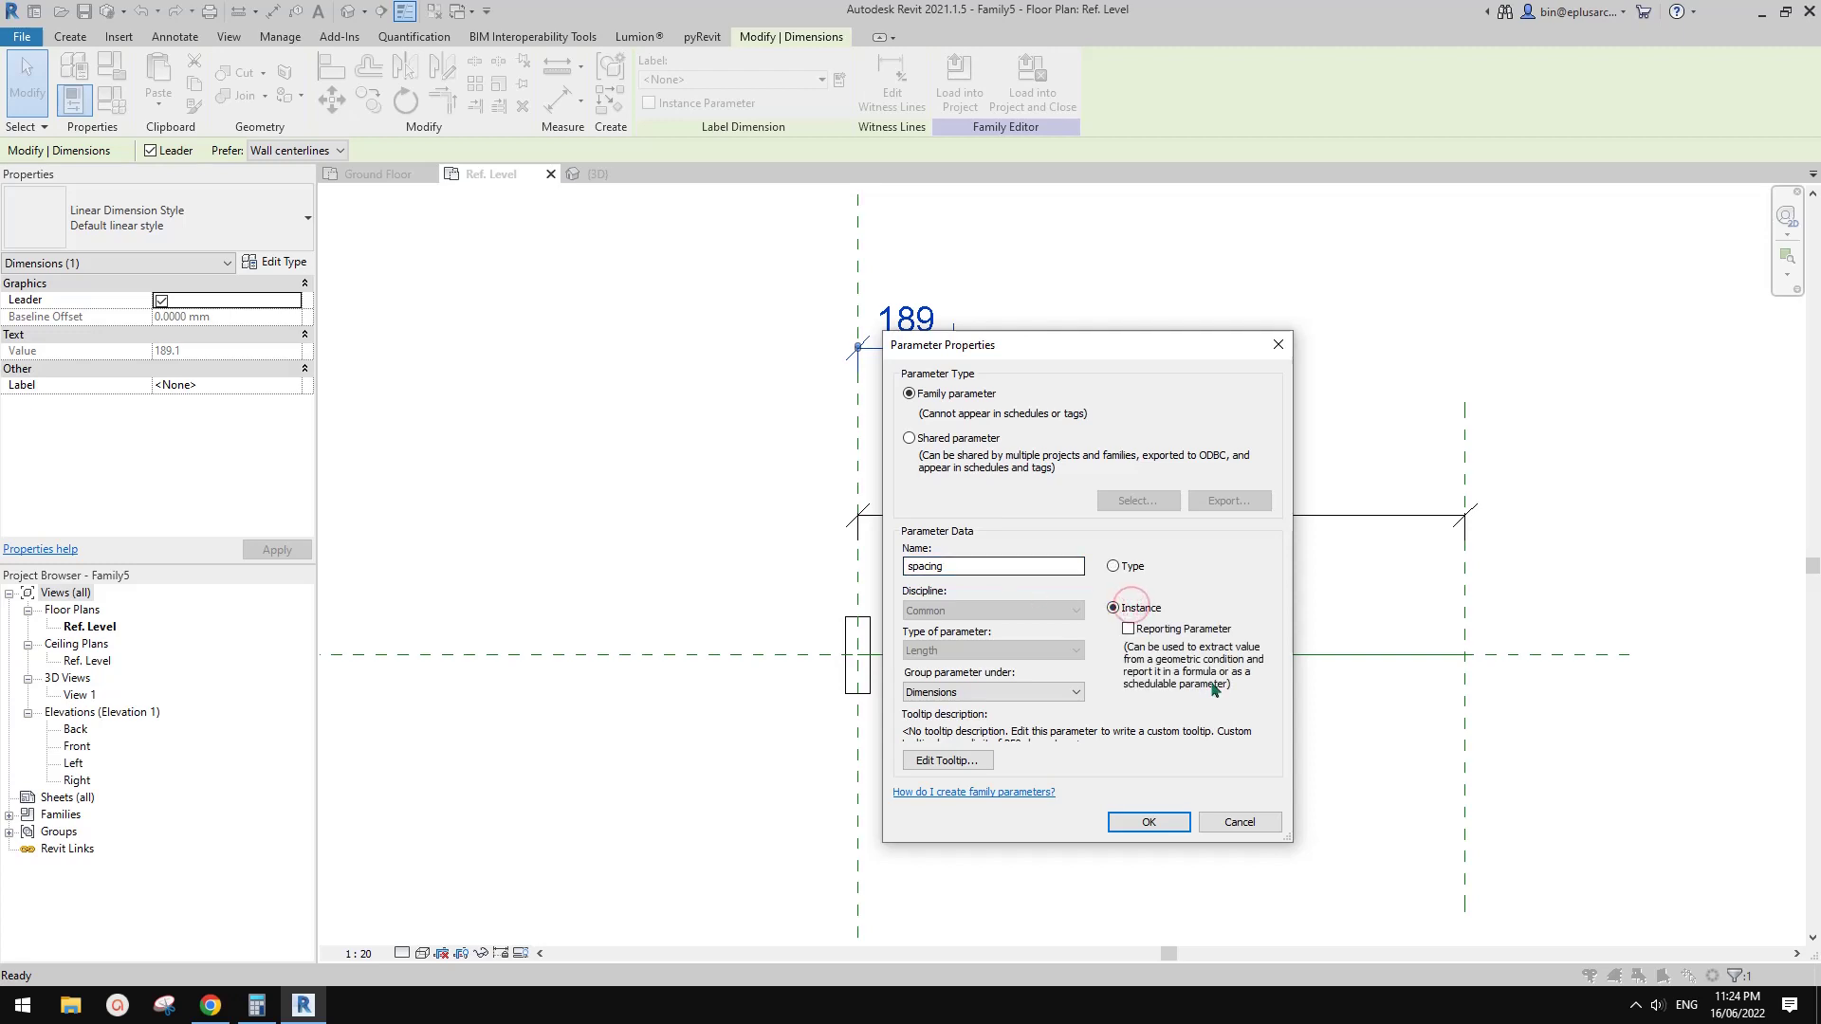
left_click(1168, 821)
left_click(992, 617)
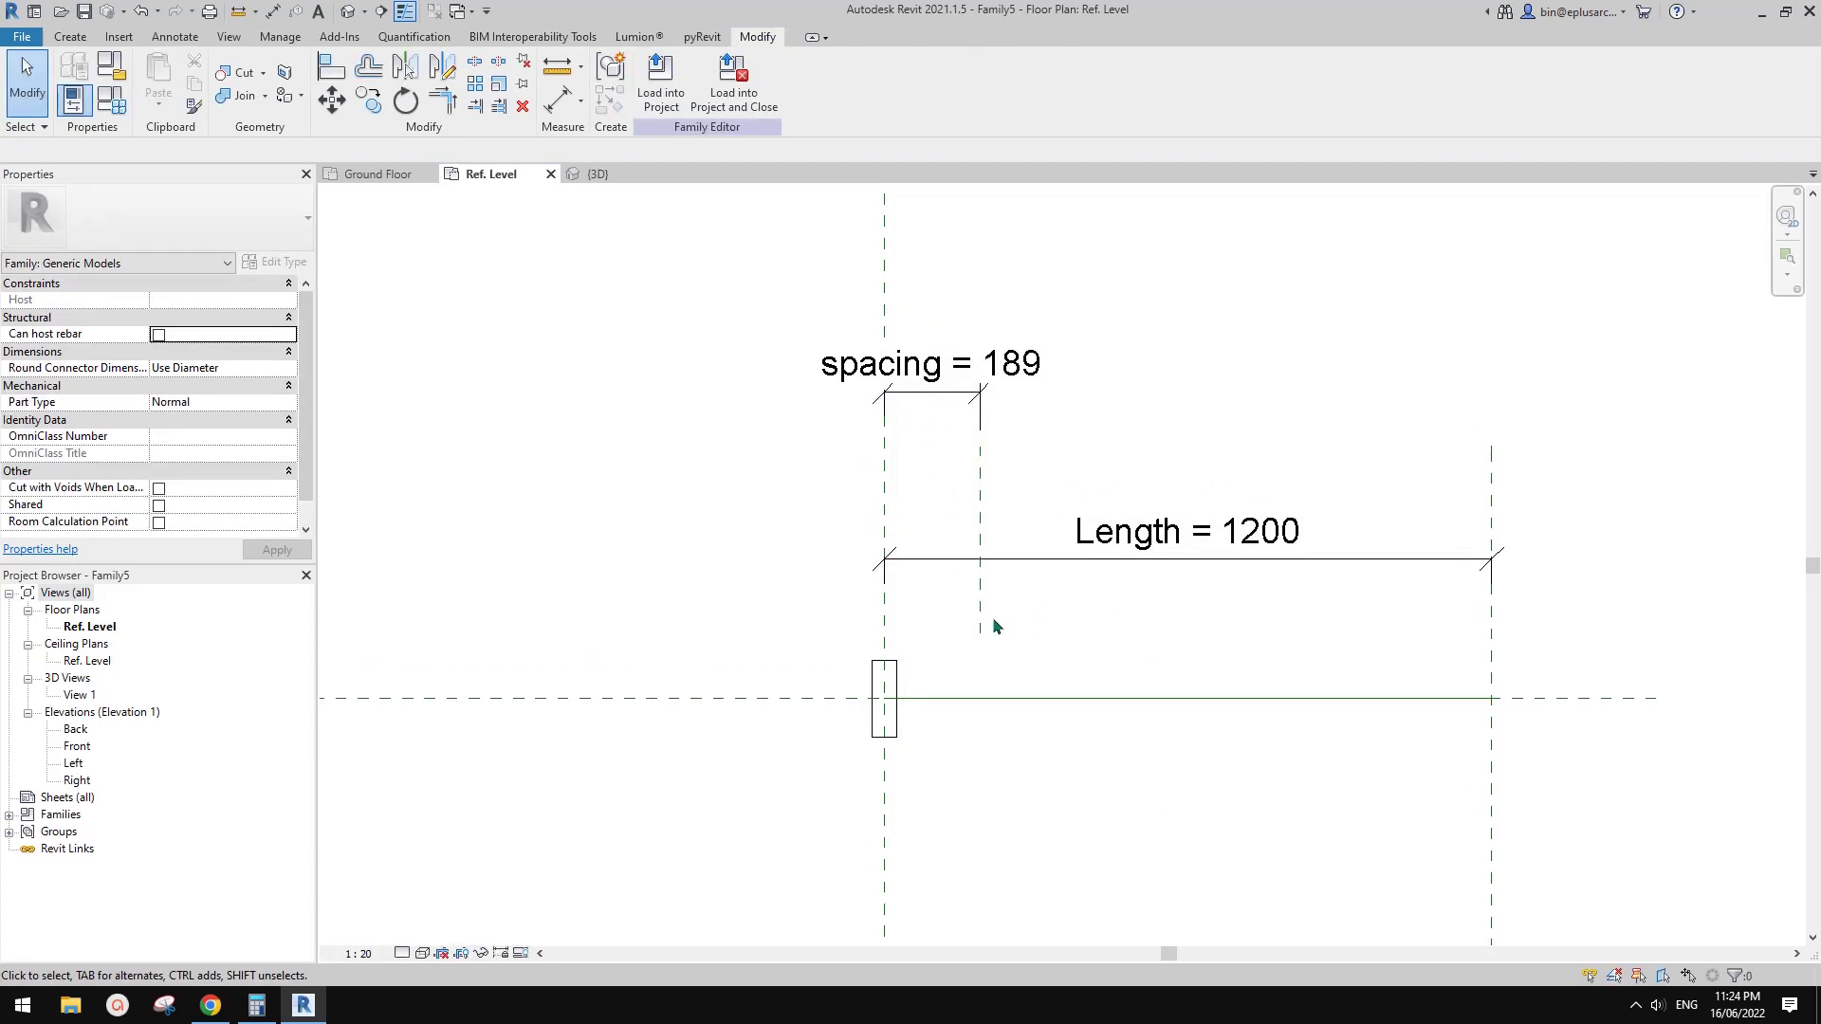
- Array the post linearly as a grouped and associated array of 2, placing the second post below the horizontal plane near the spacing plane
middle_click_drag(921, 670, 1008, 607)
key("a")
left_click(973, 592)
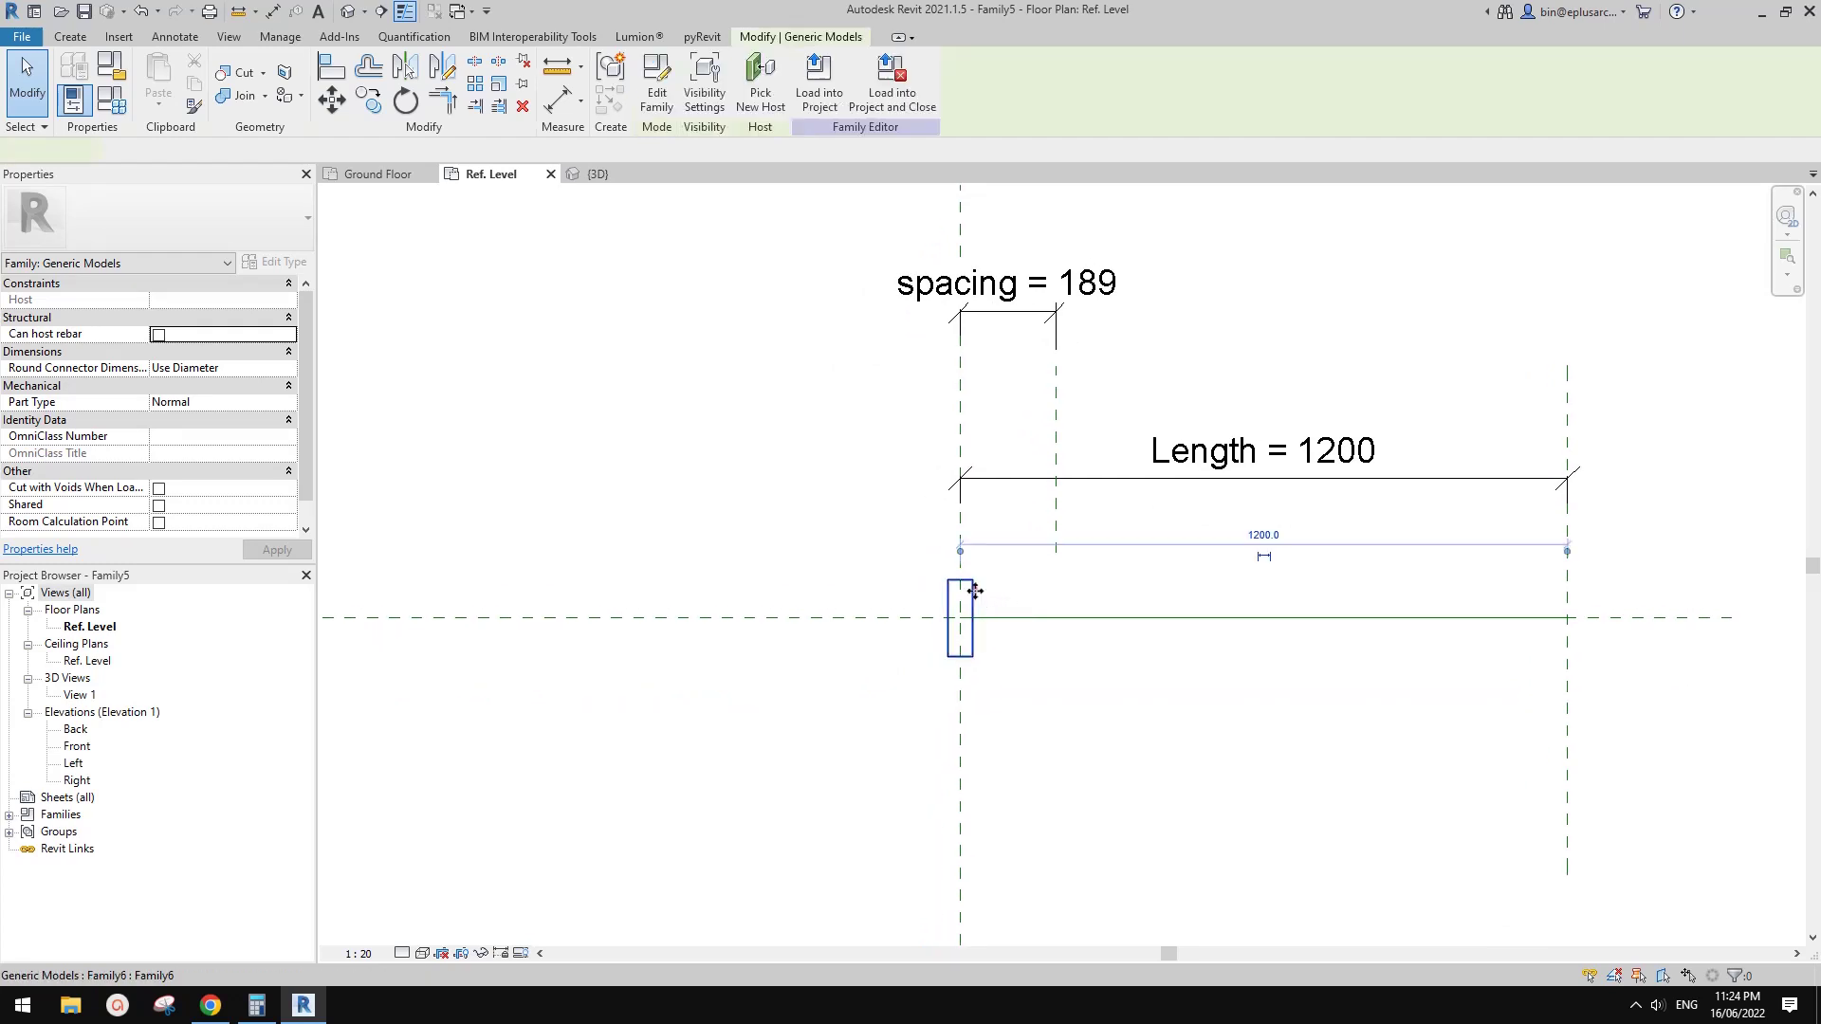
key("a")
key("r")
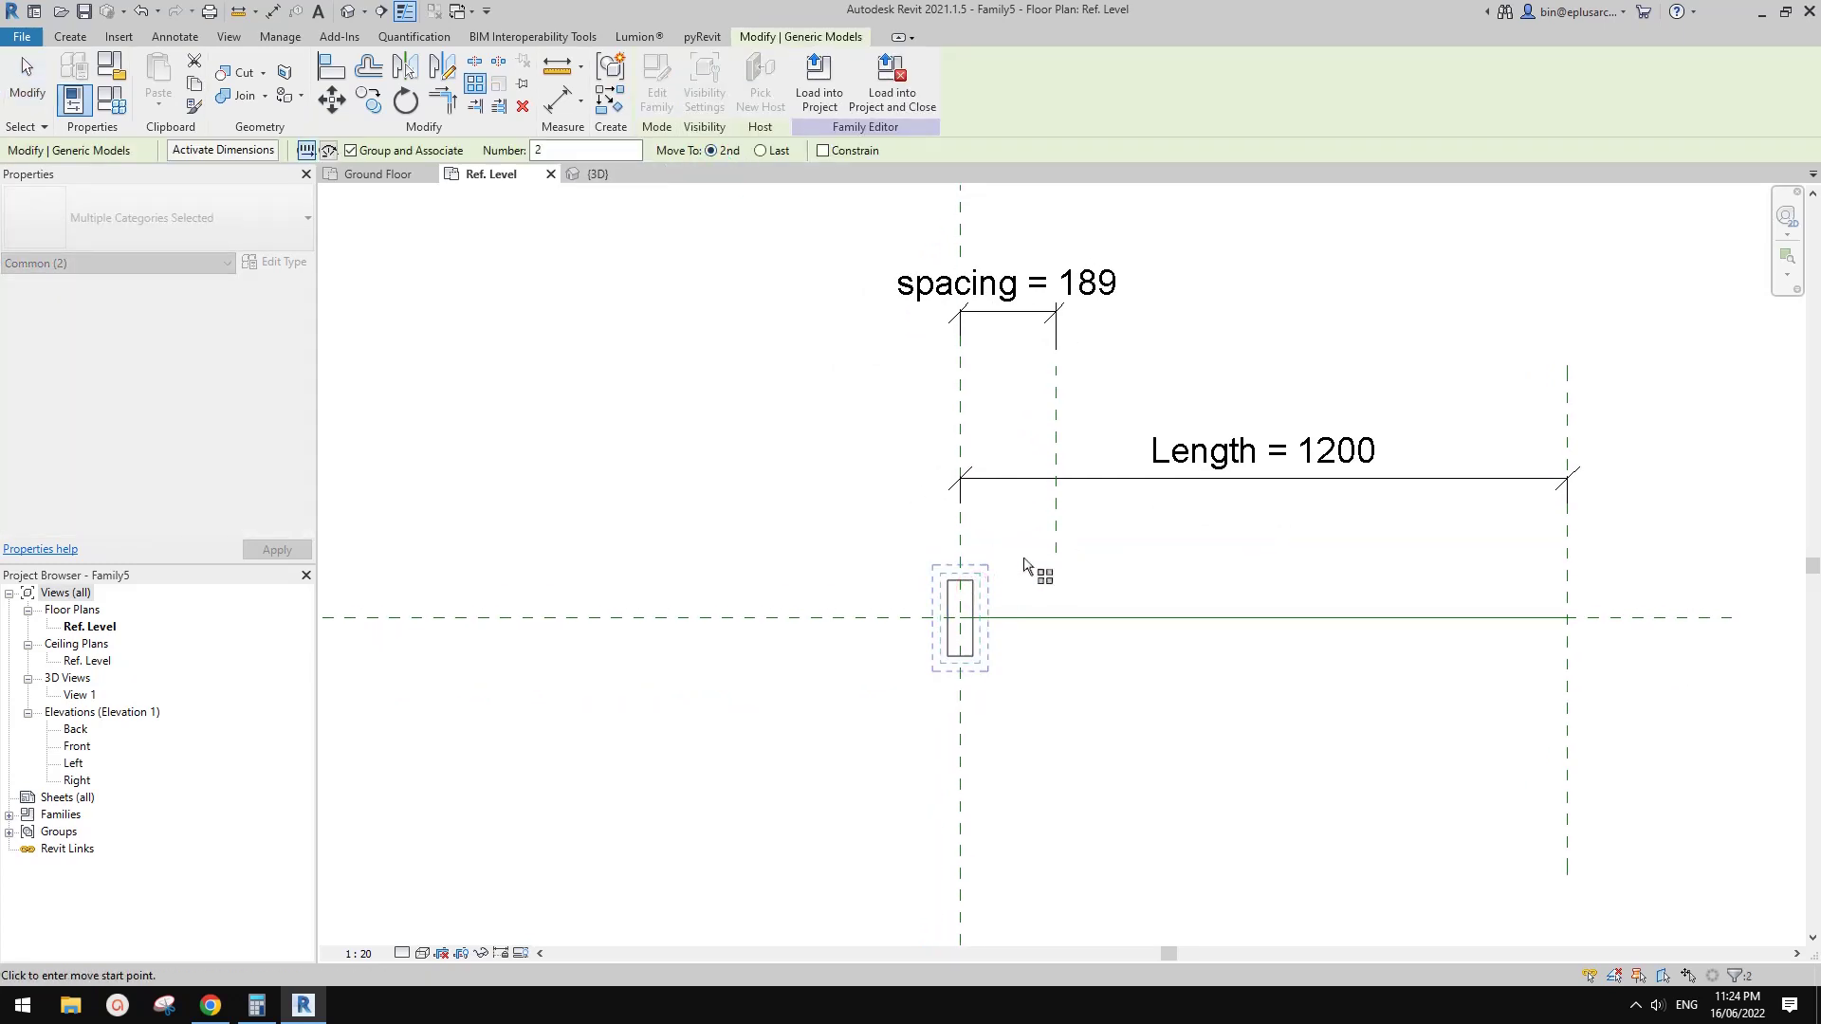
left_click(984, 624)
left_click(1097, 716)
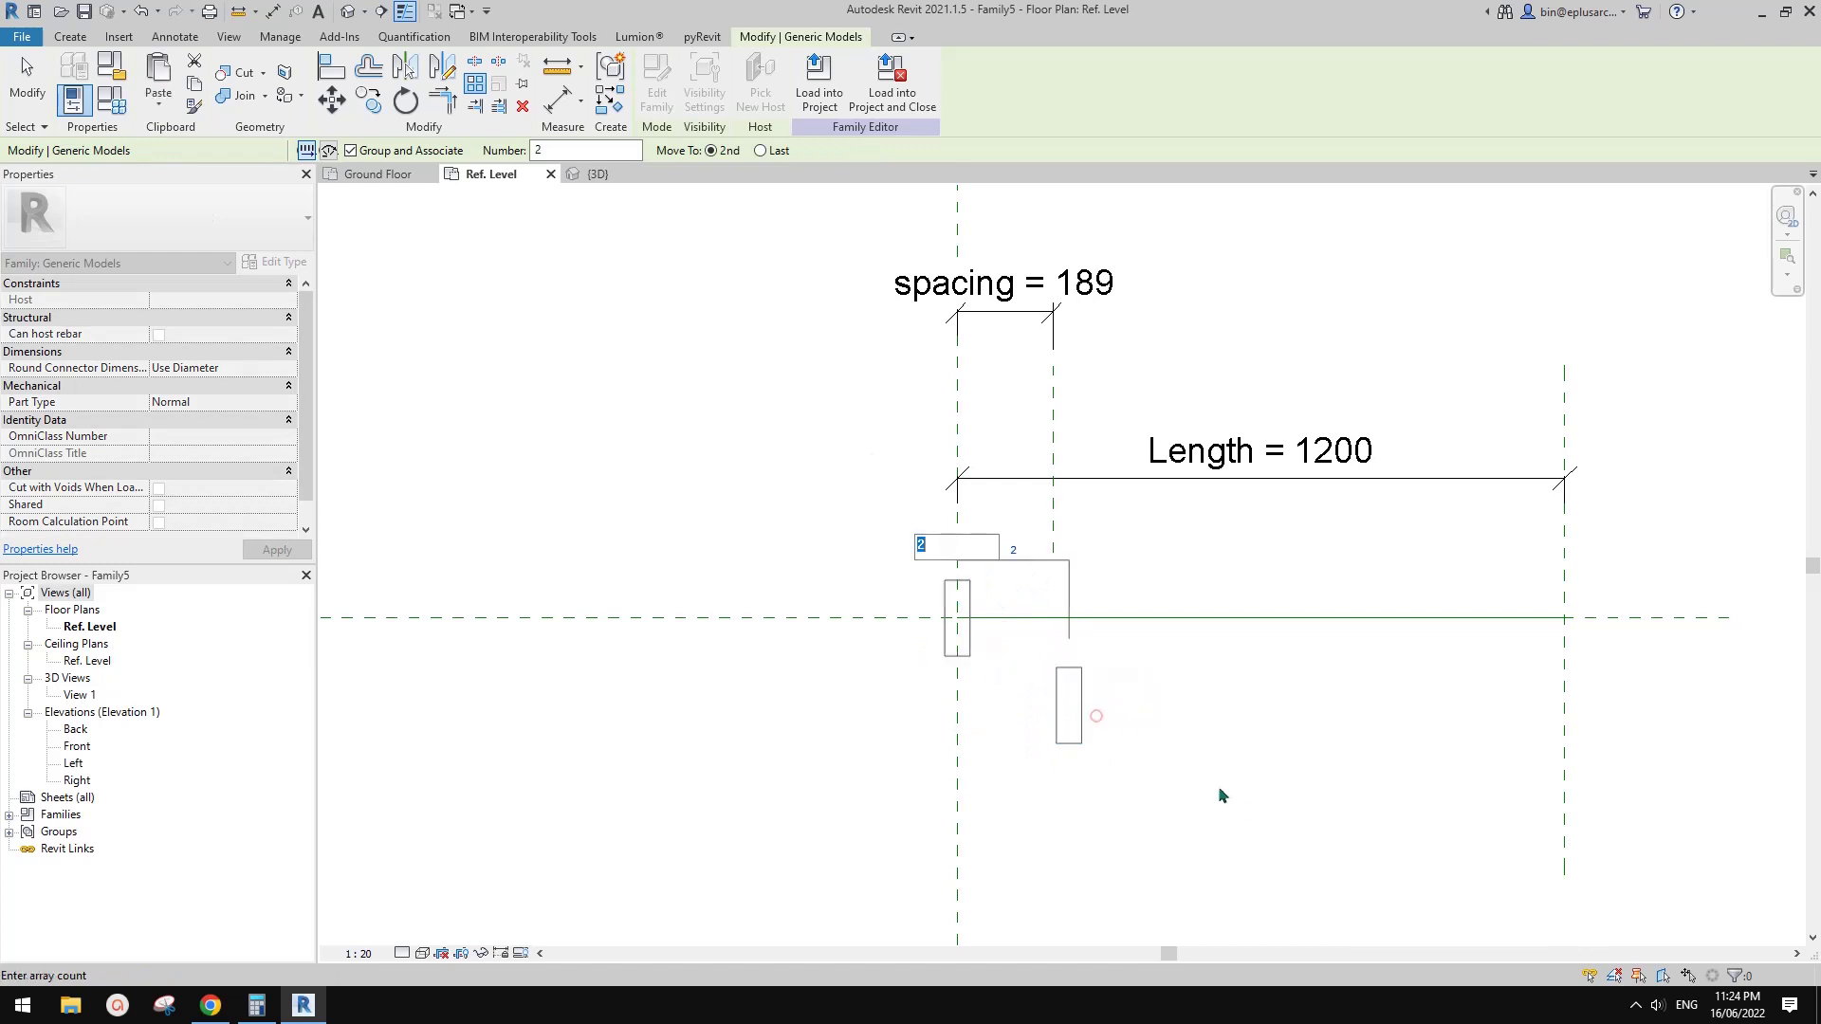
key("Return")
key("Escape")
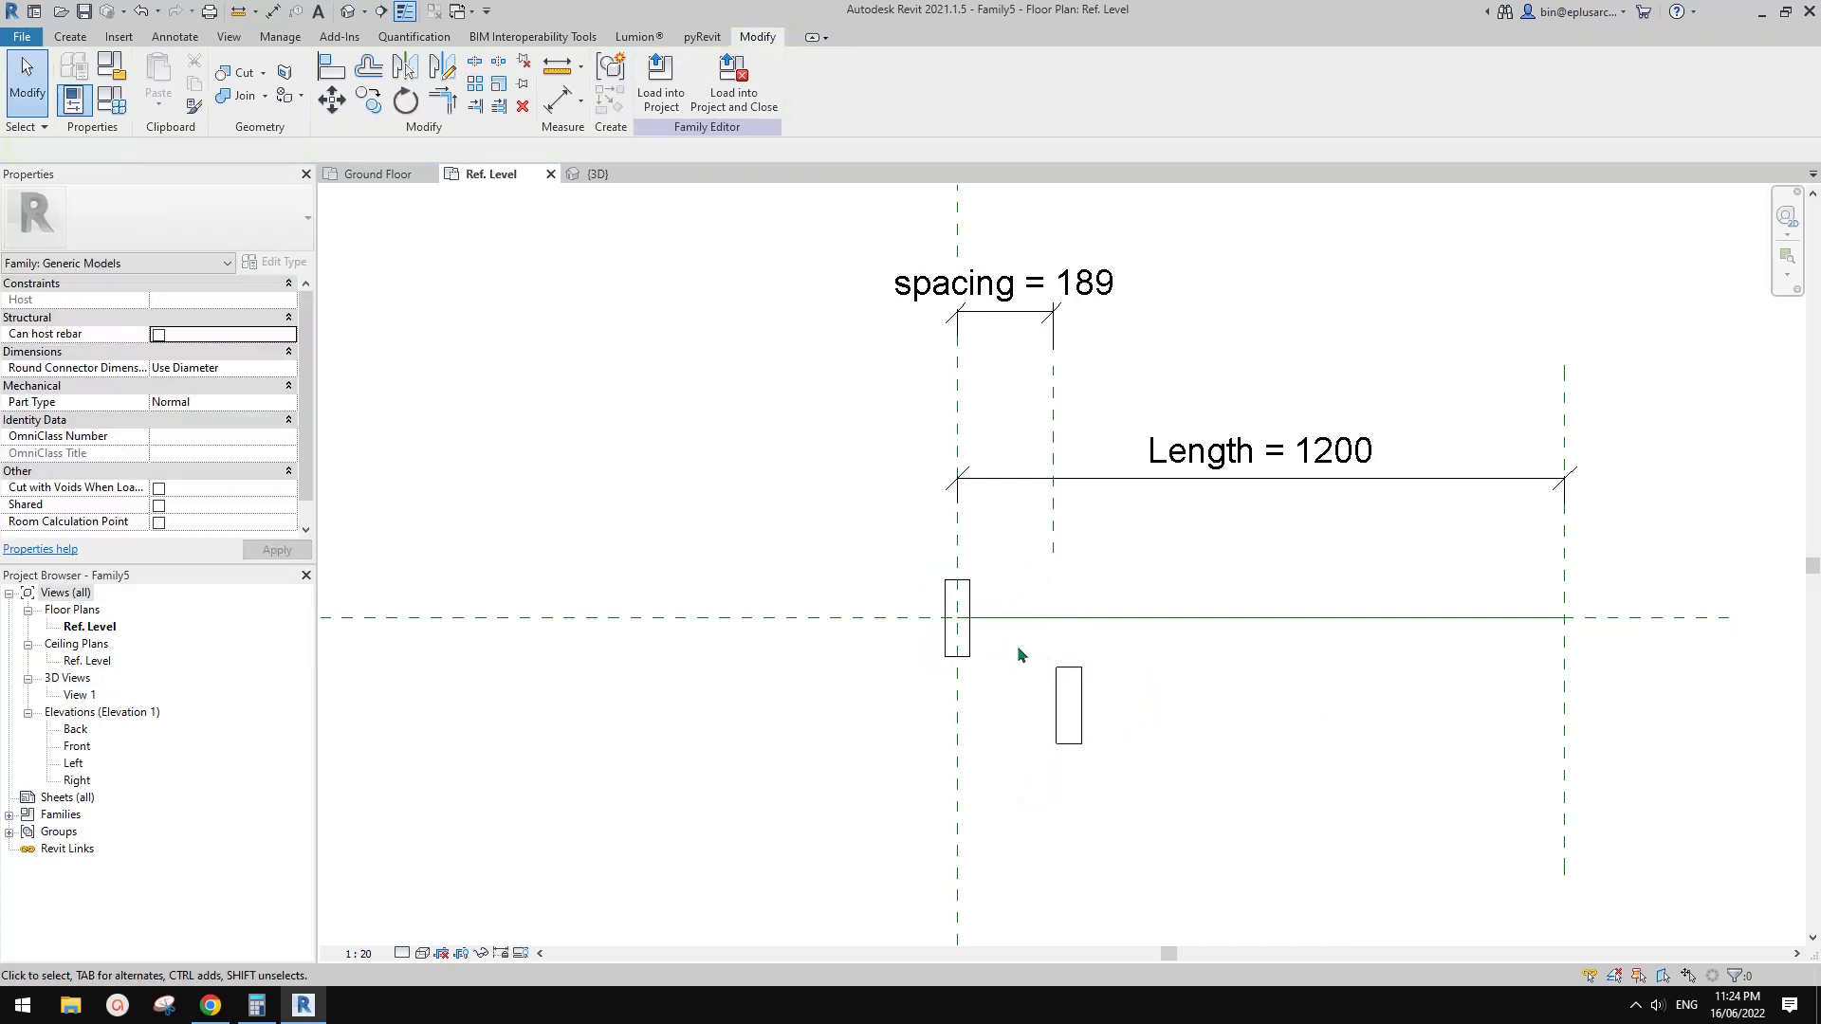
- Align and lock the first post's left edge to the Left reference plane and the second post's left edge to the spacing plane
scroll(1053, 668, "up", 1)
scroll(1054, 673, "up", 1)
key("a")
key("l")
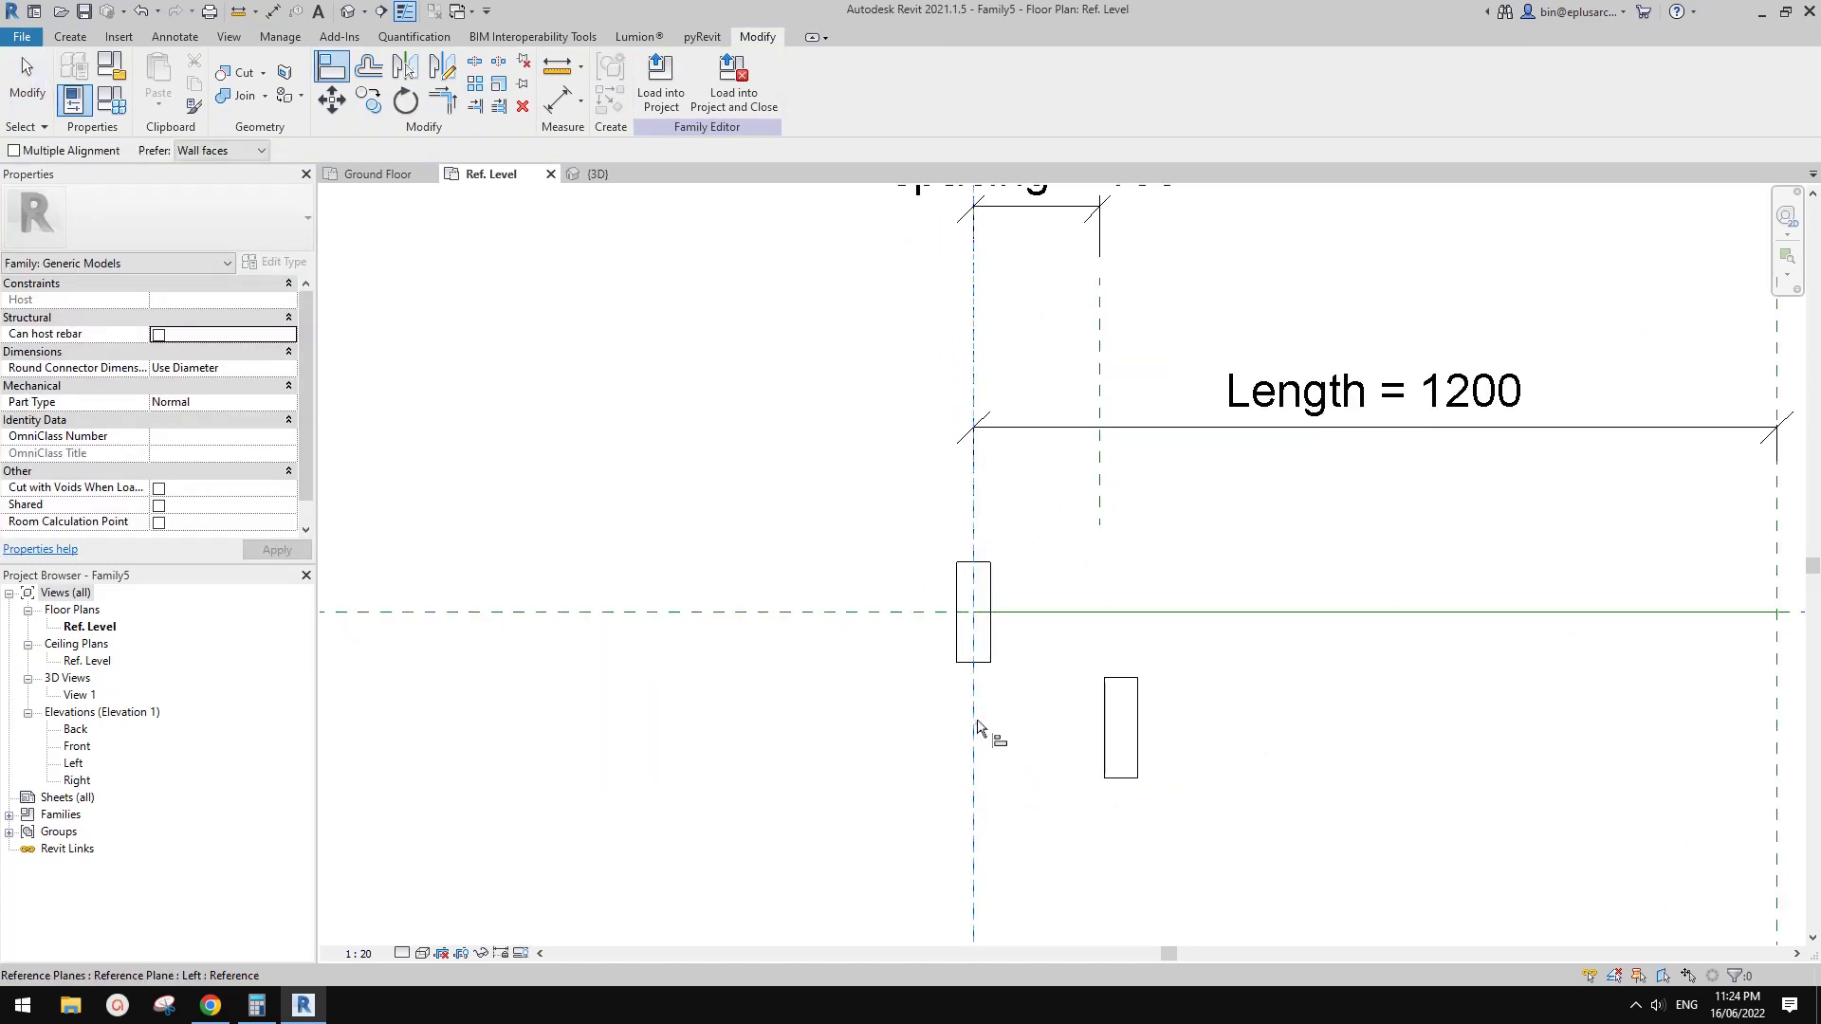
left_click(955, 644)
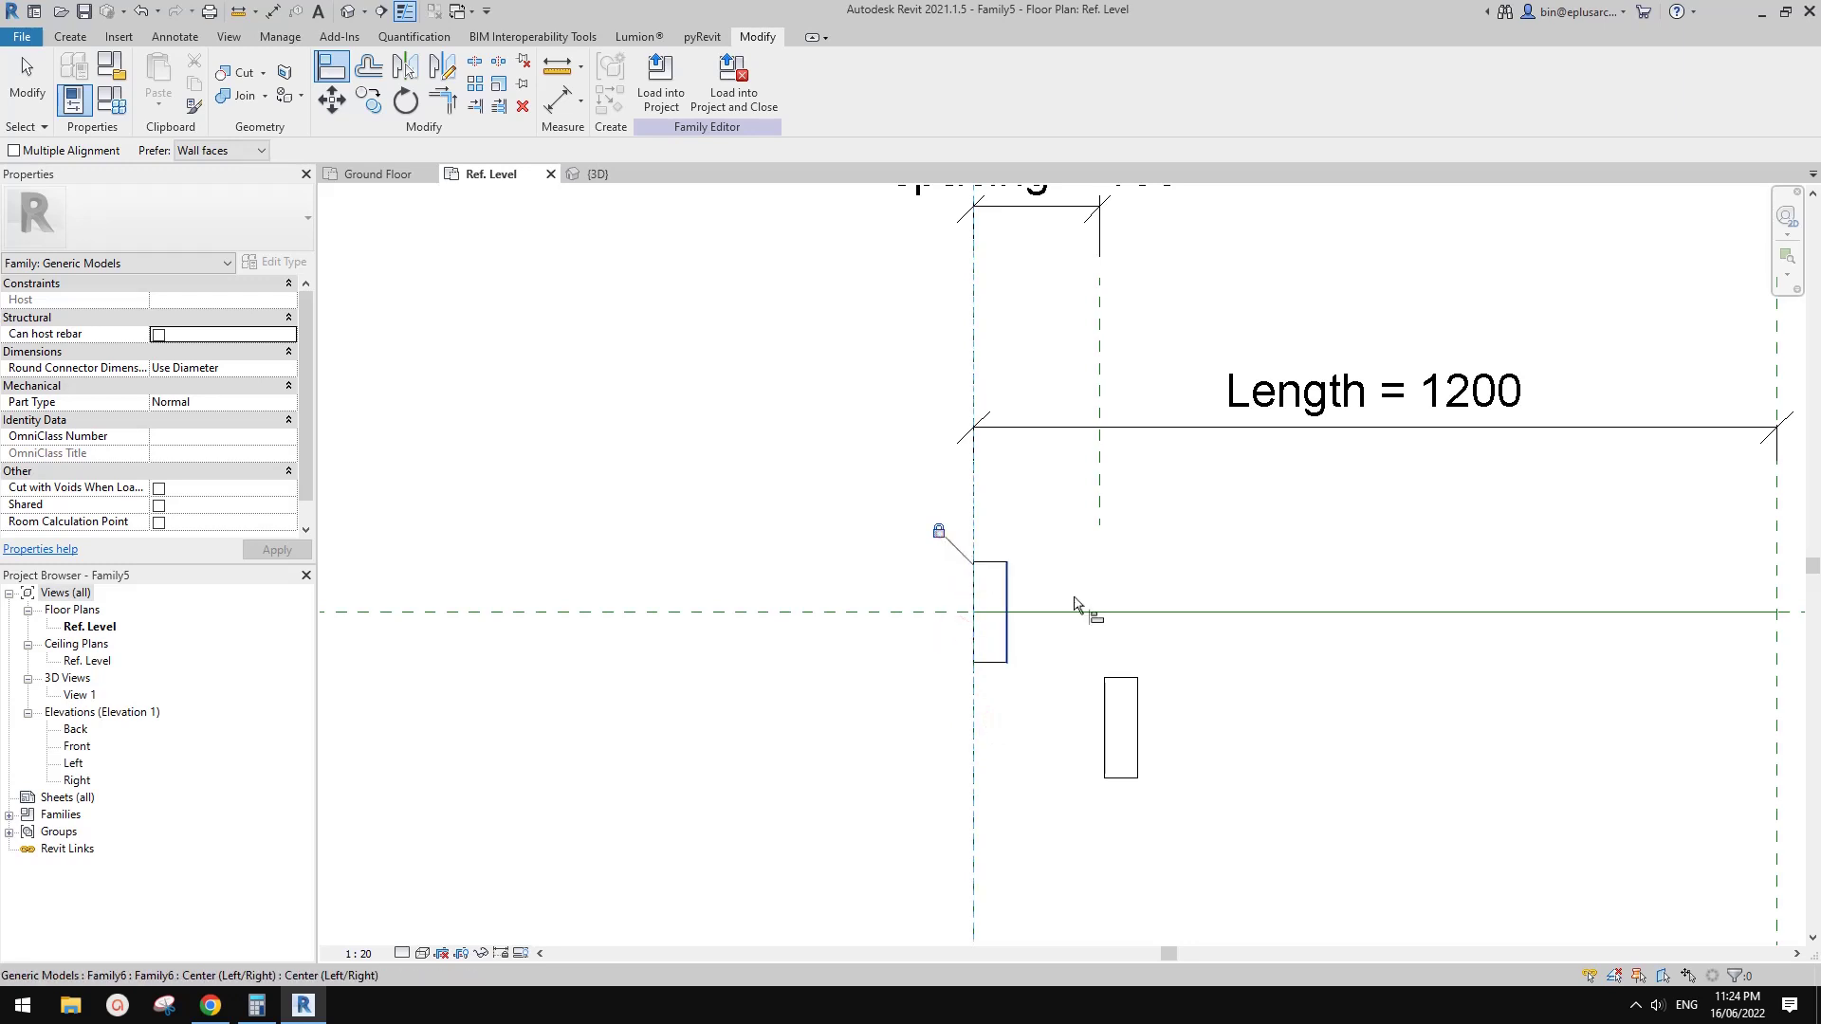
left_click(1073, 495)
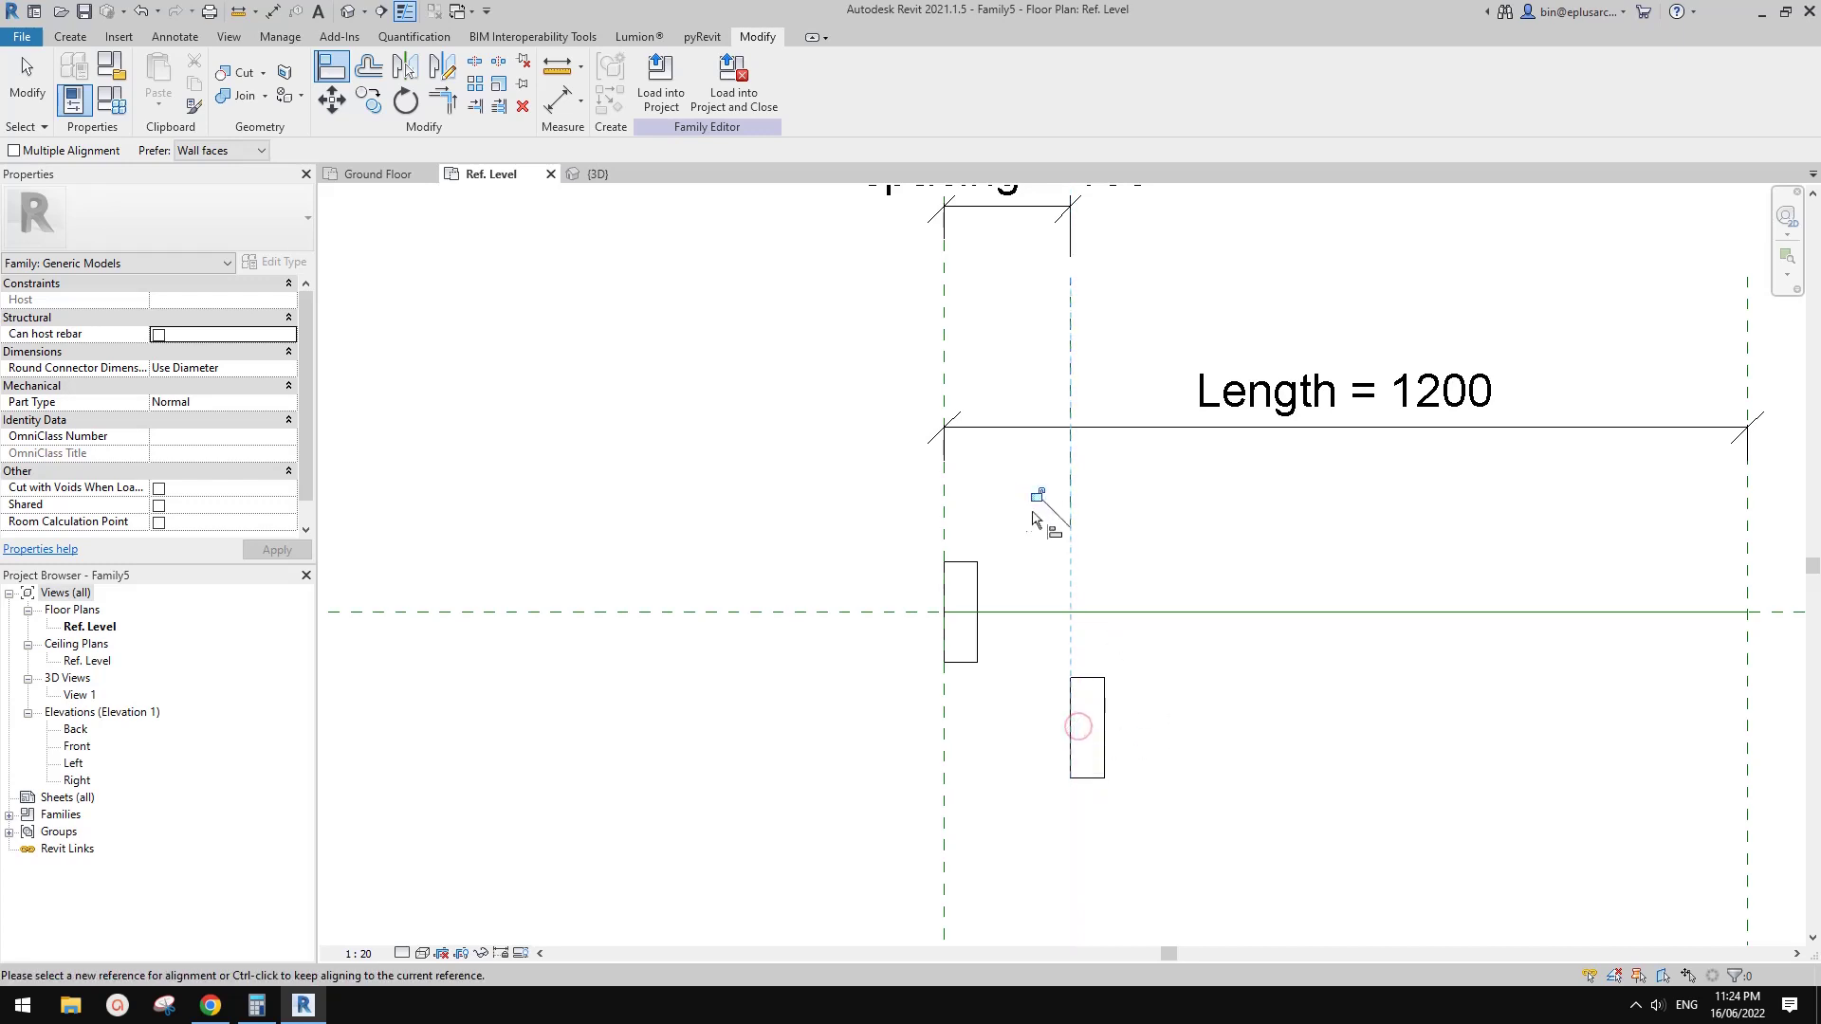
scroll(1070, 718, "down", 1)
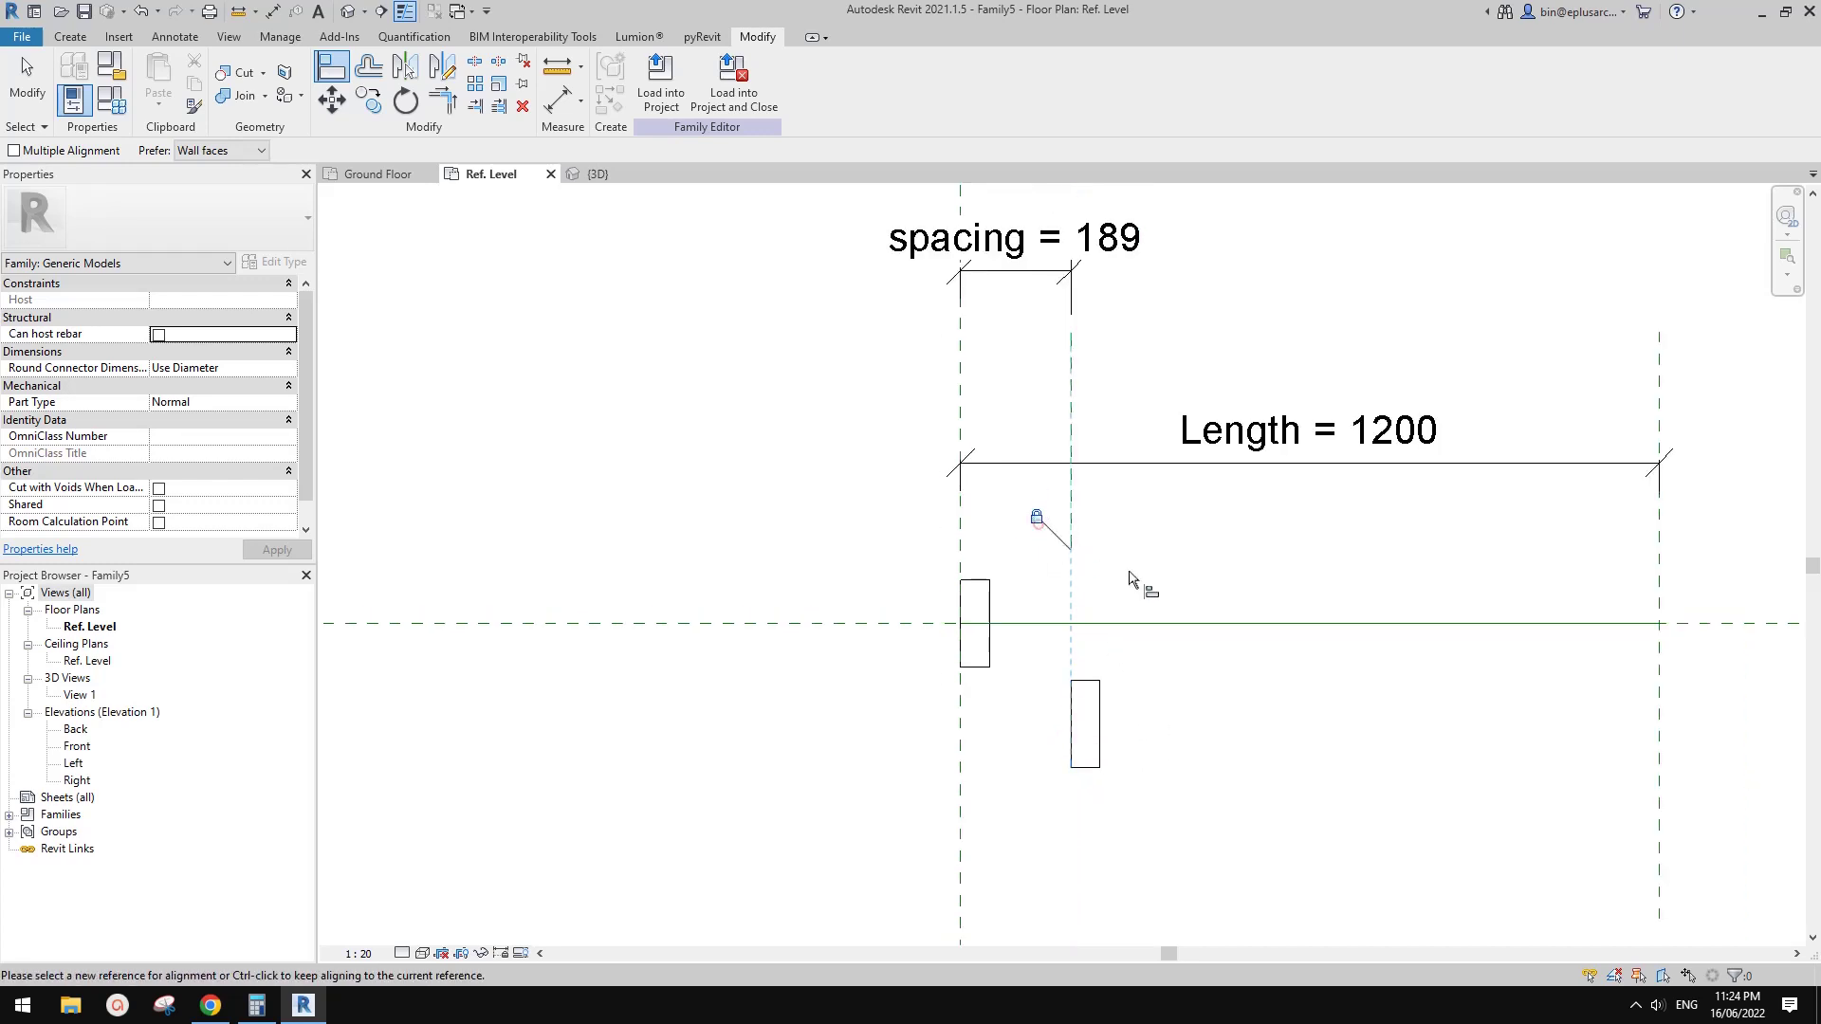
- Align the second post's centre with the horizontal reference plane so it sits level with the first post
middle_click_drag(1040, 540, 1064, 486)
left_click(916, 570)
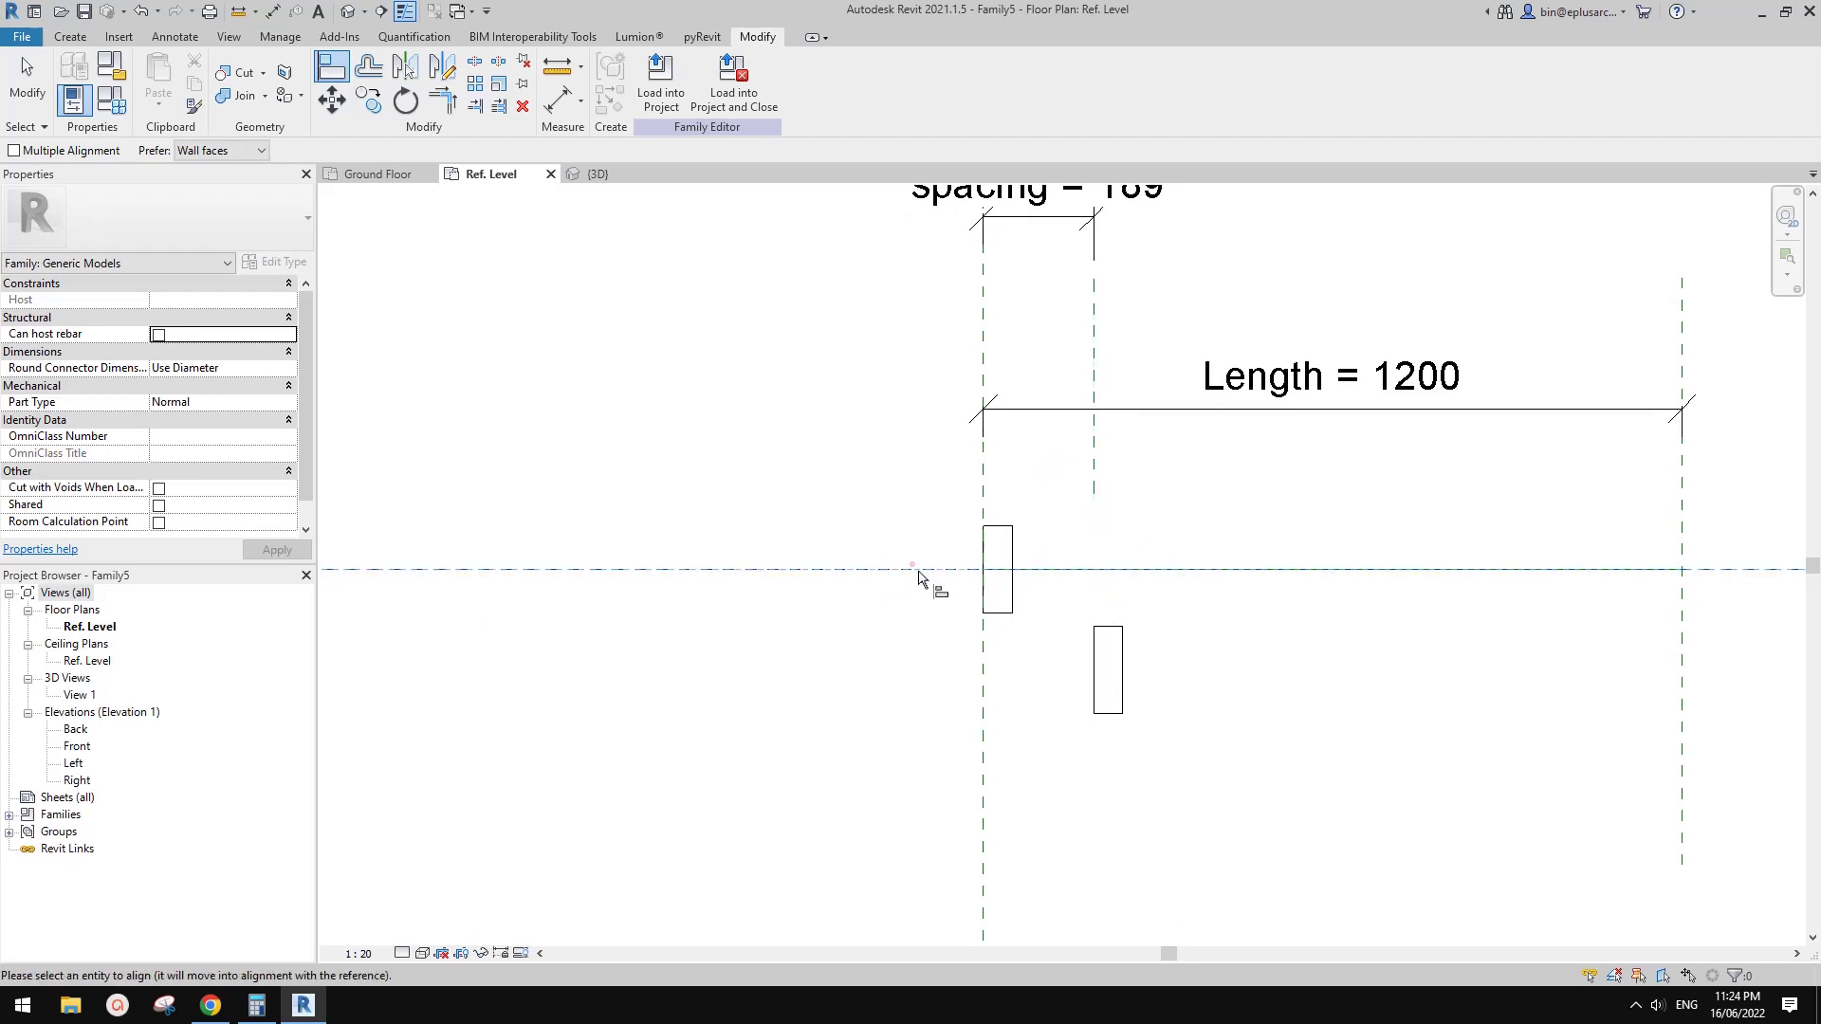
left_click(1105, 673)
middle_click_drag(1097, 662, 1085, 589)
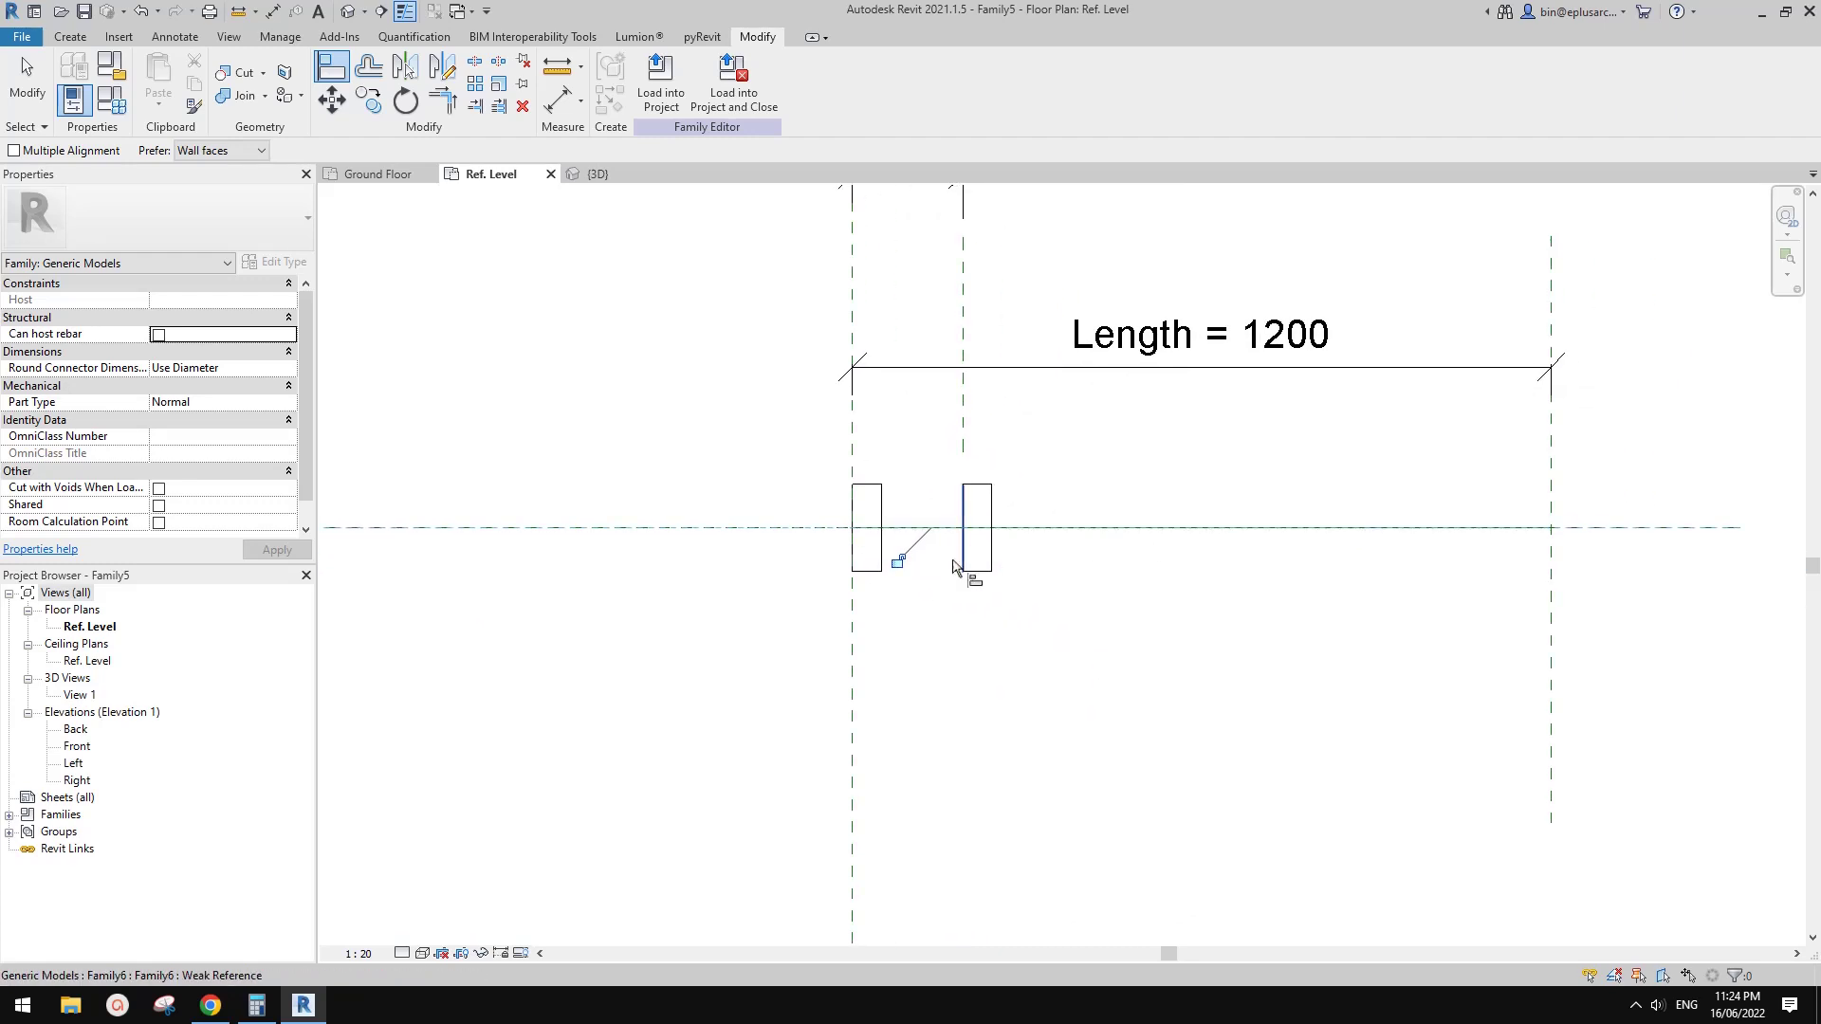
middle_click_drag(1553, 557, 1483, 552)
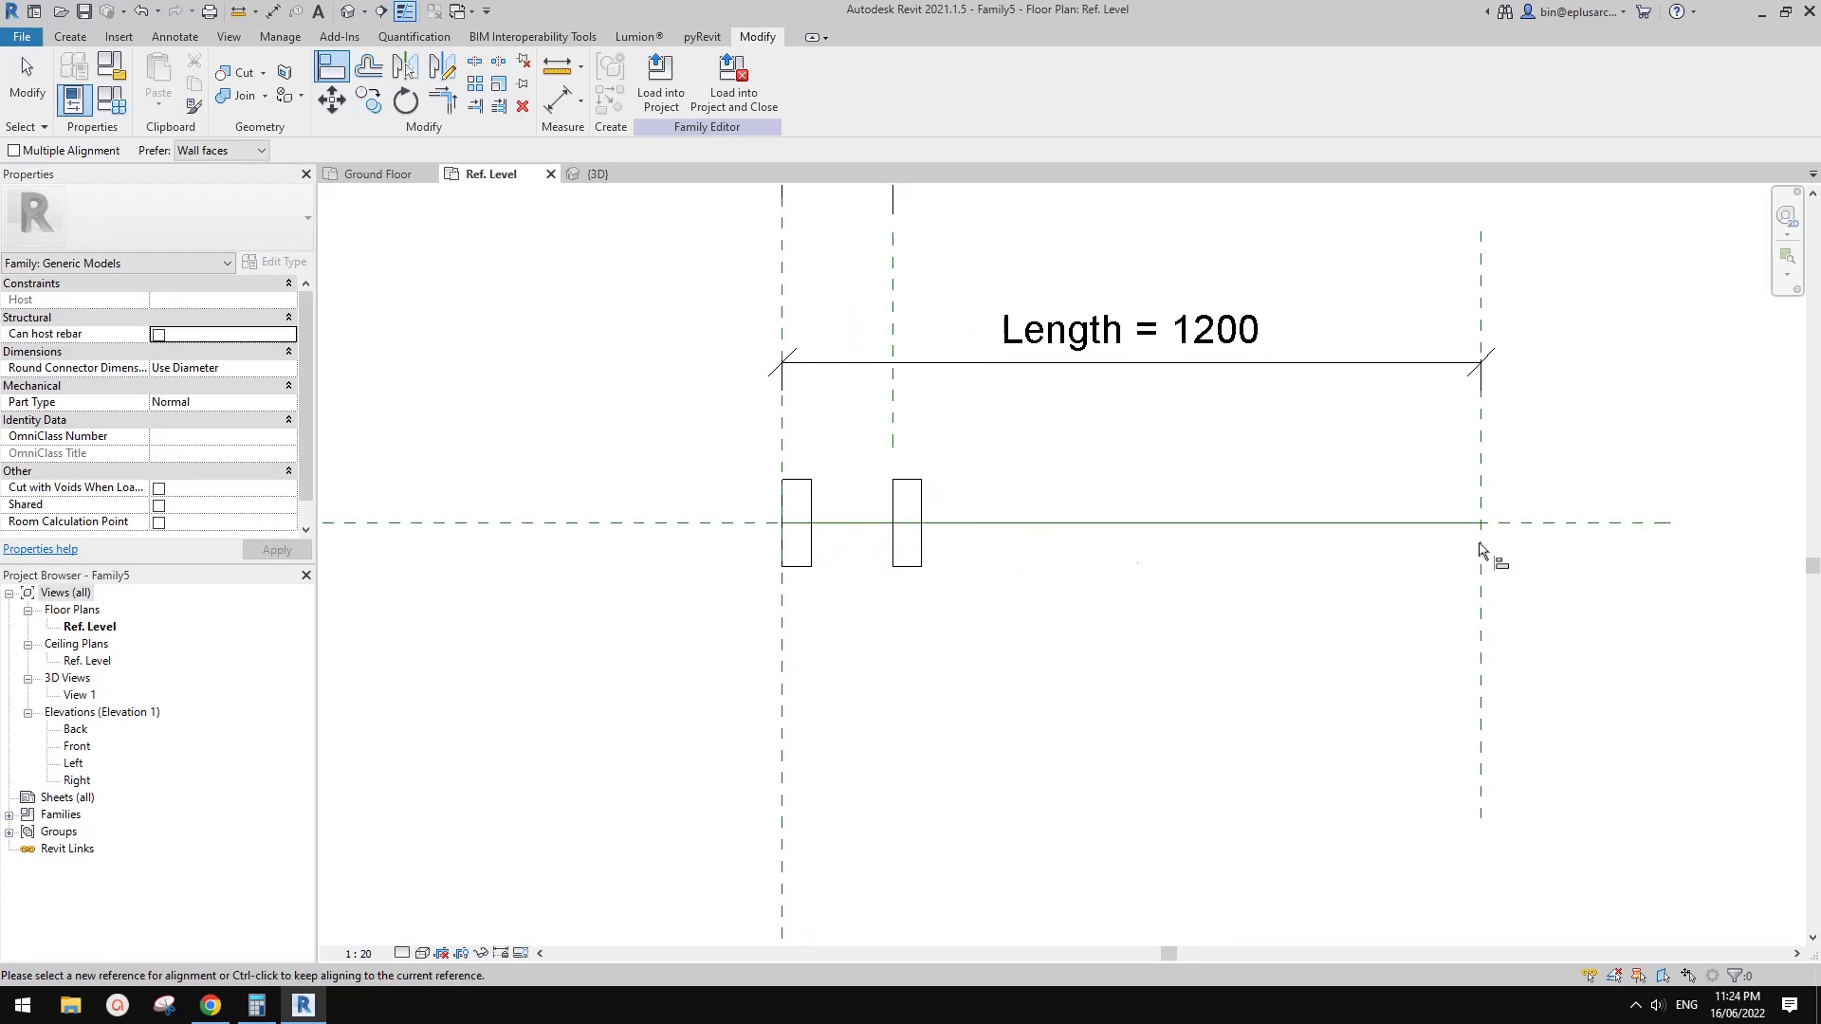
key("Escape")
key("Escape")
- Label the post array's count with a new instance family parameter named No., grouped under Other
middle_click_drag(956, 481, 980, 522)
left_click(1003, 517)
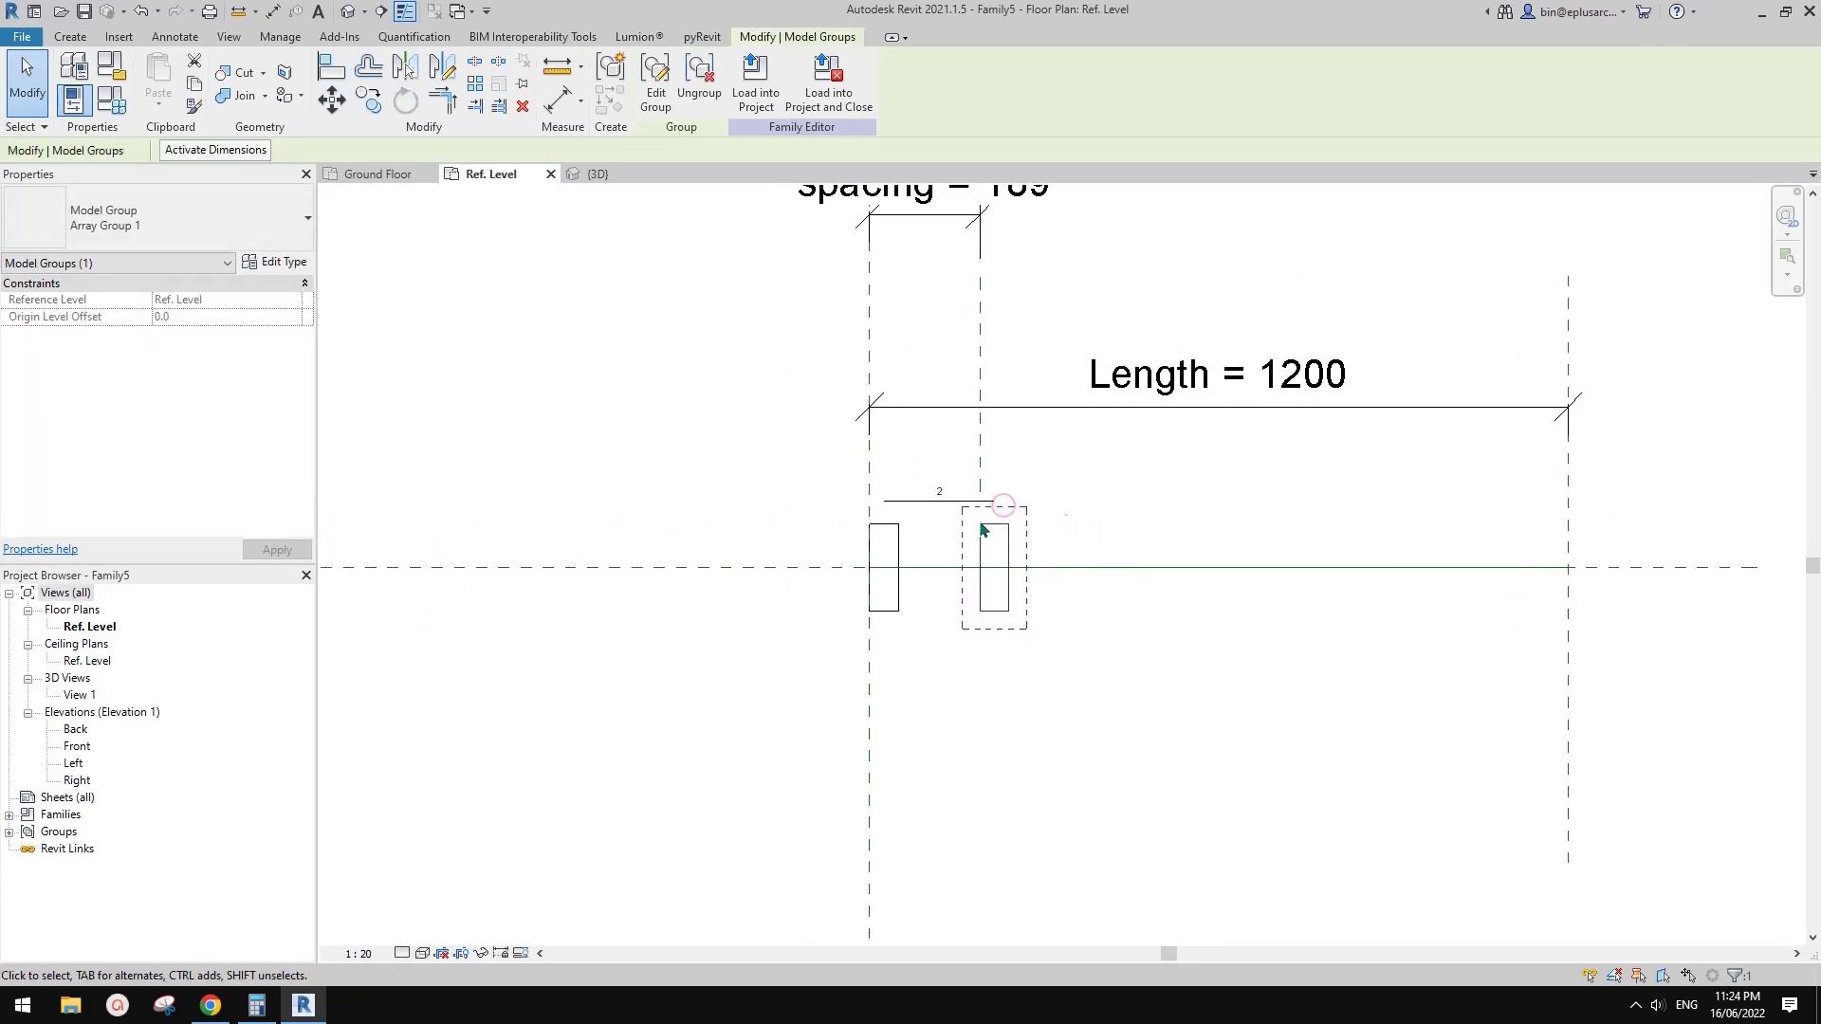
left_click(908, 511)
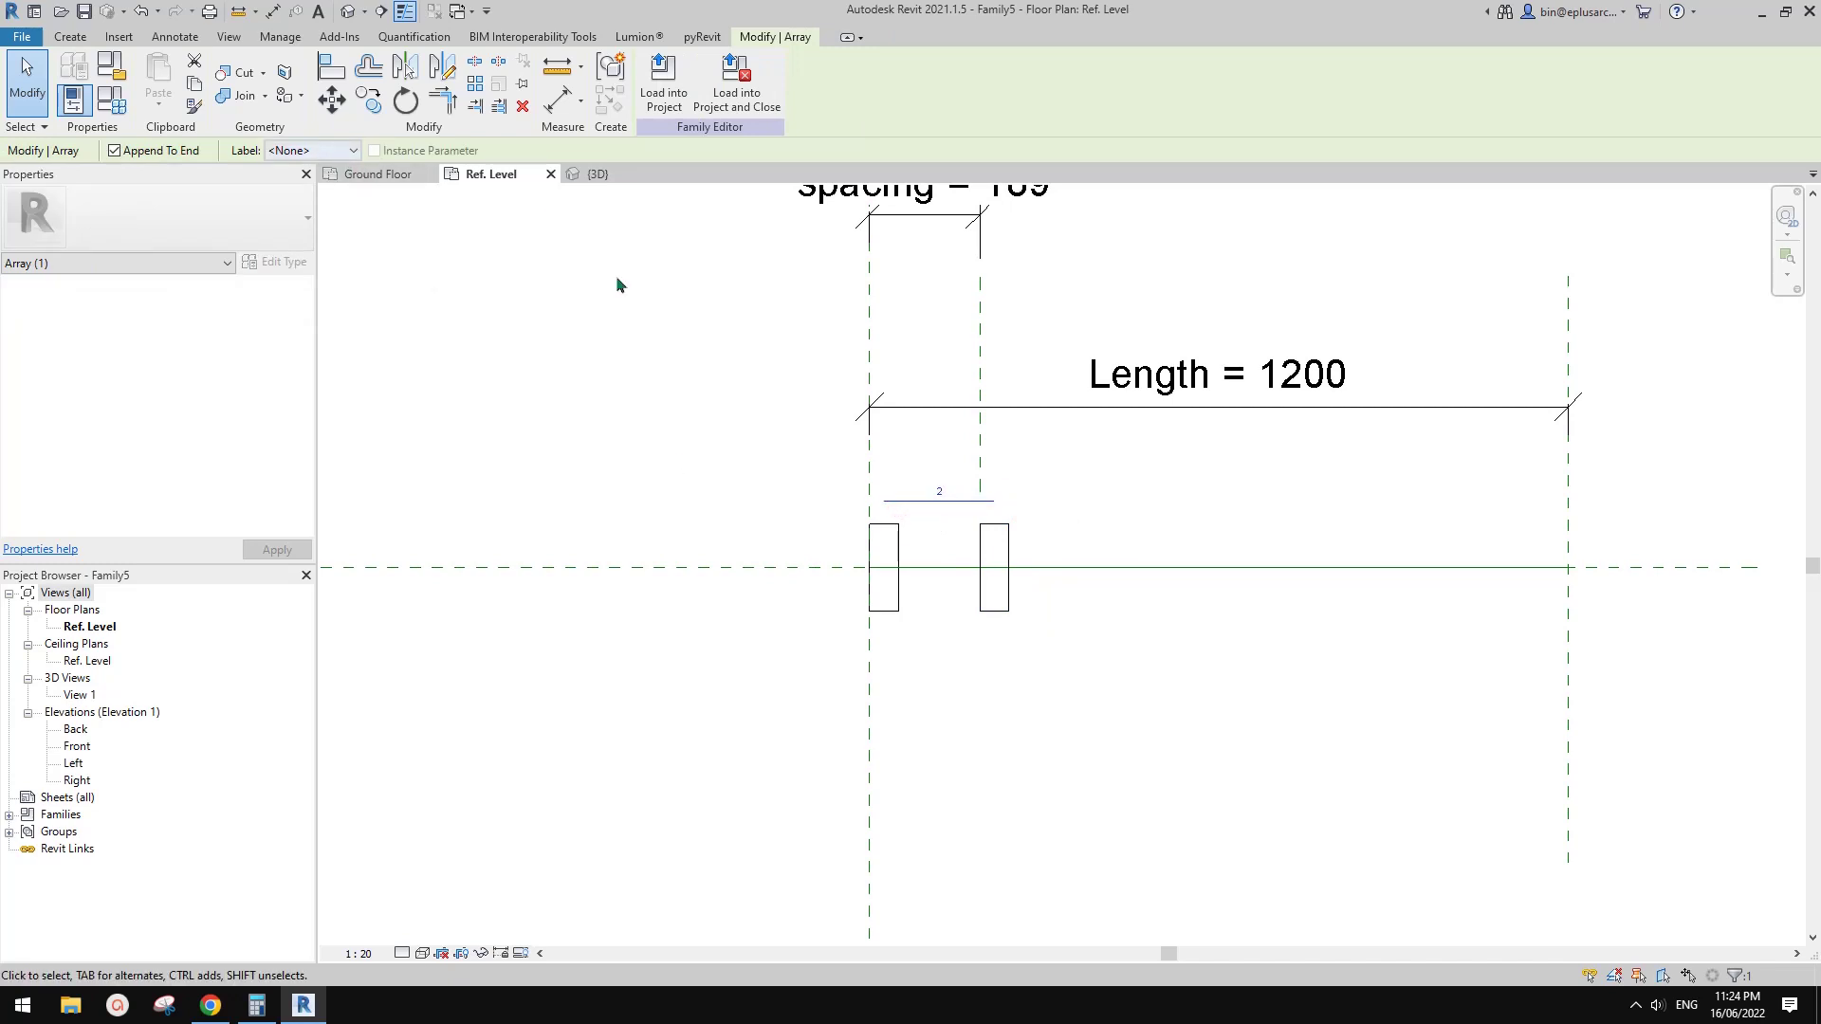
middle_click_drag(625, 259, 649, 275)
left_click(351, 151)
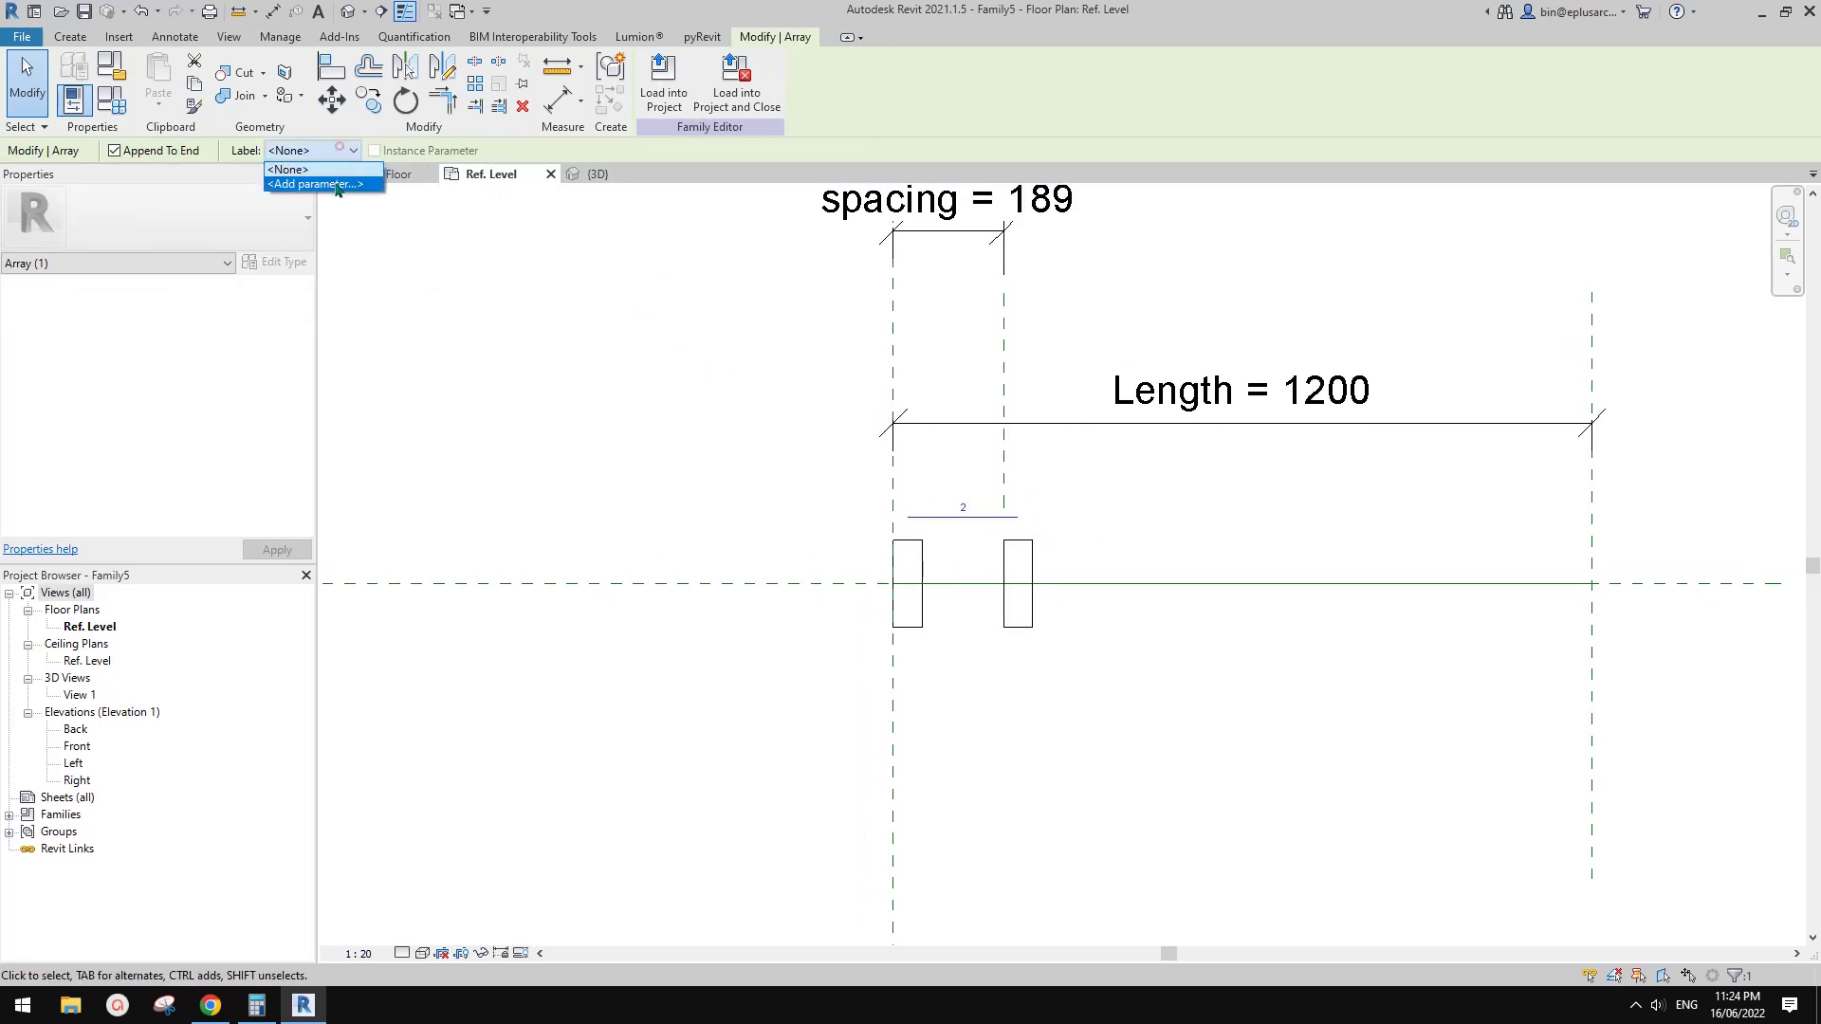
left_click(304, 184)
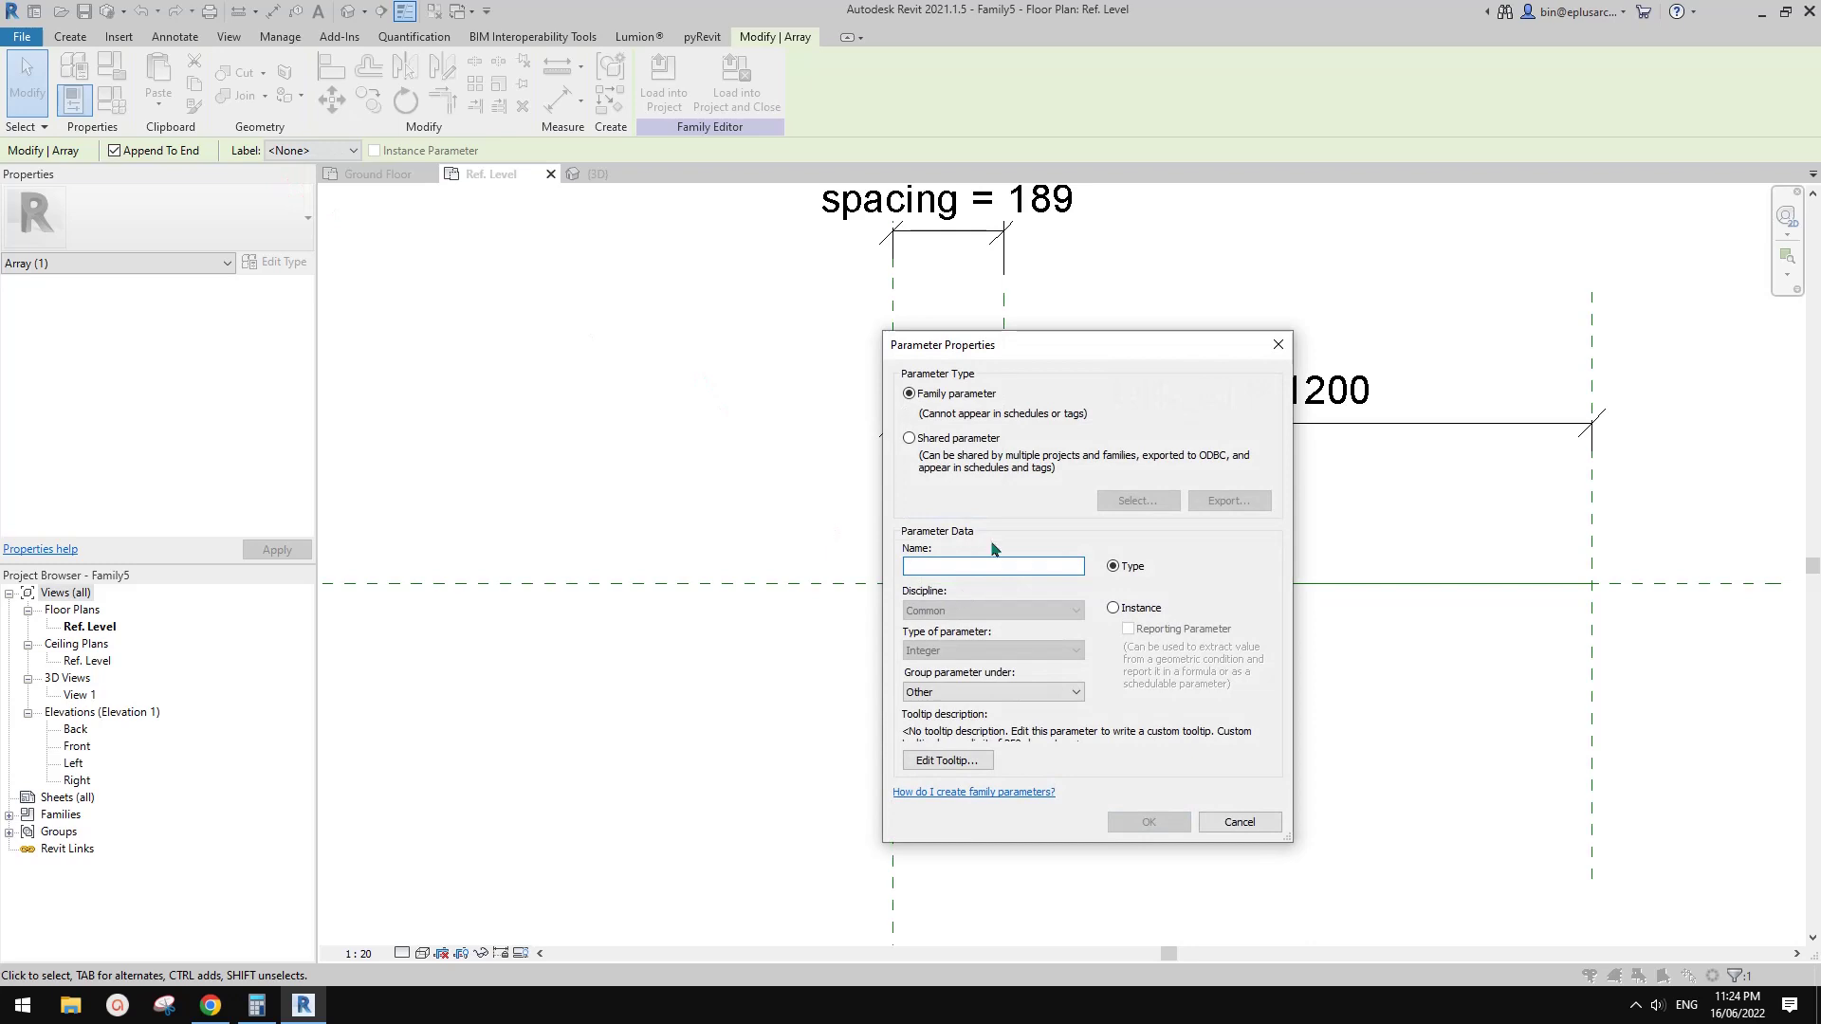
type("No.")
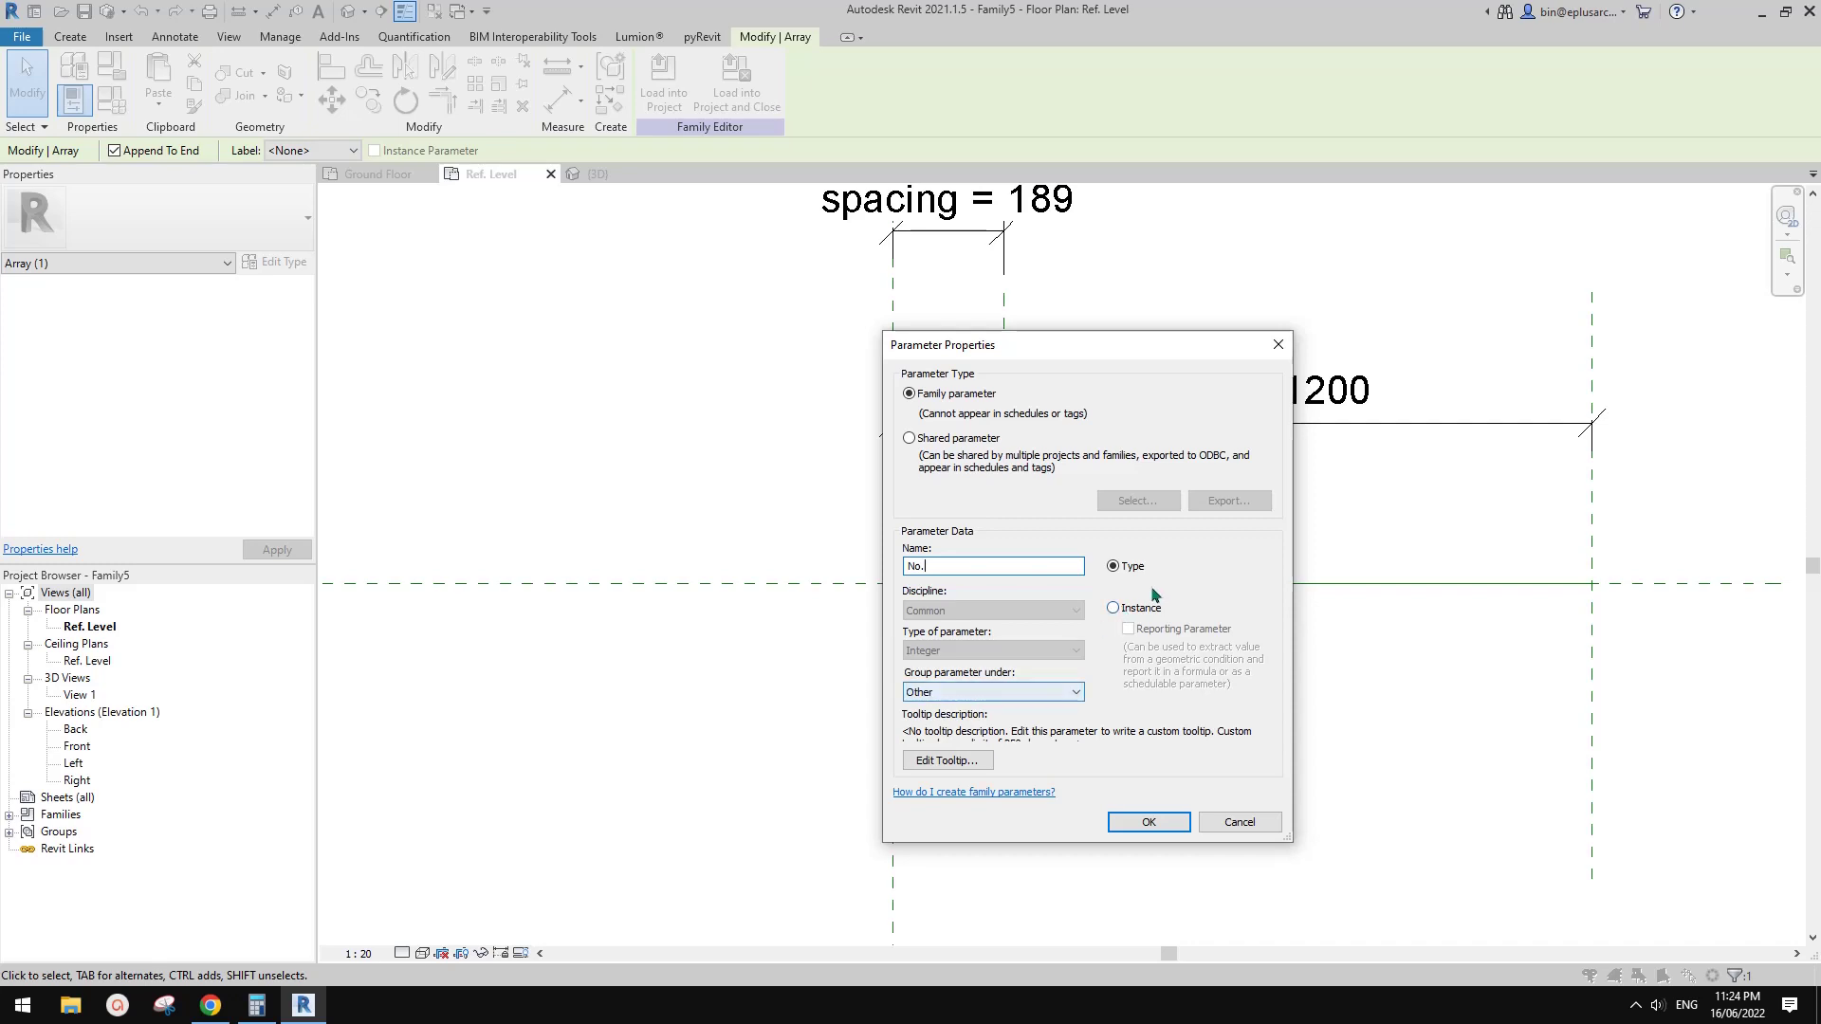
left_click(1116, 609)
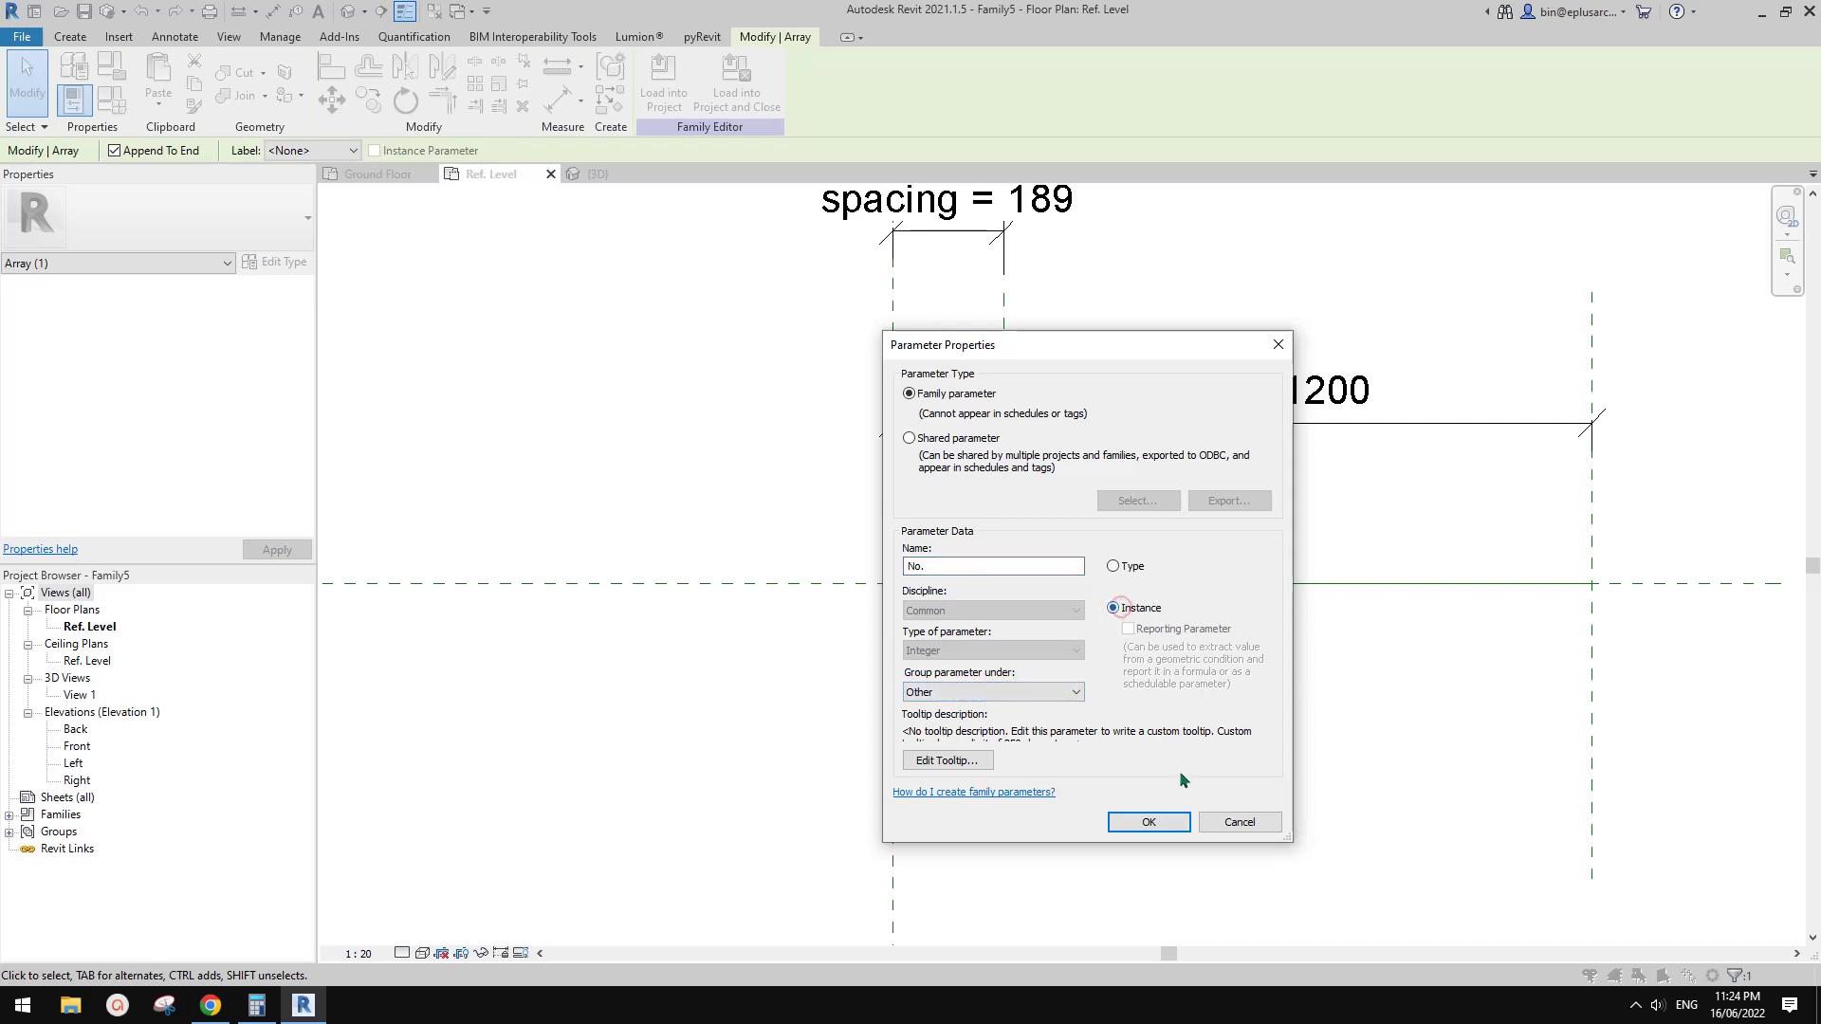
left_click(1152, 821)
key("Escape")
scroll(1045, 577, "up", 3)
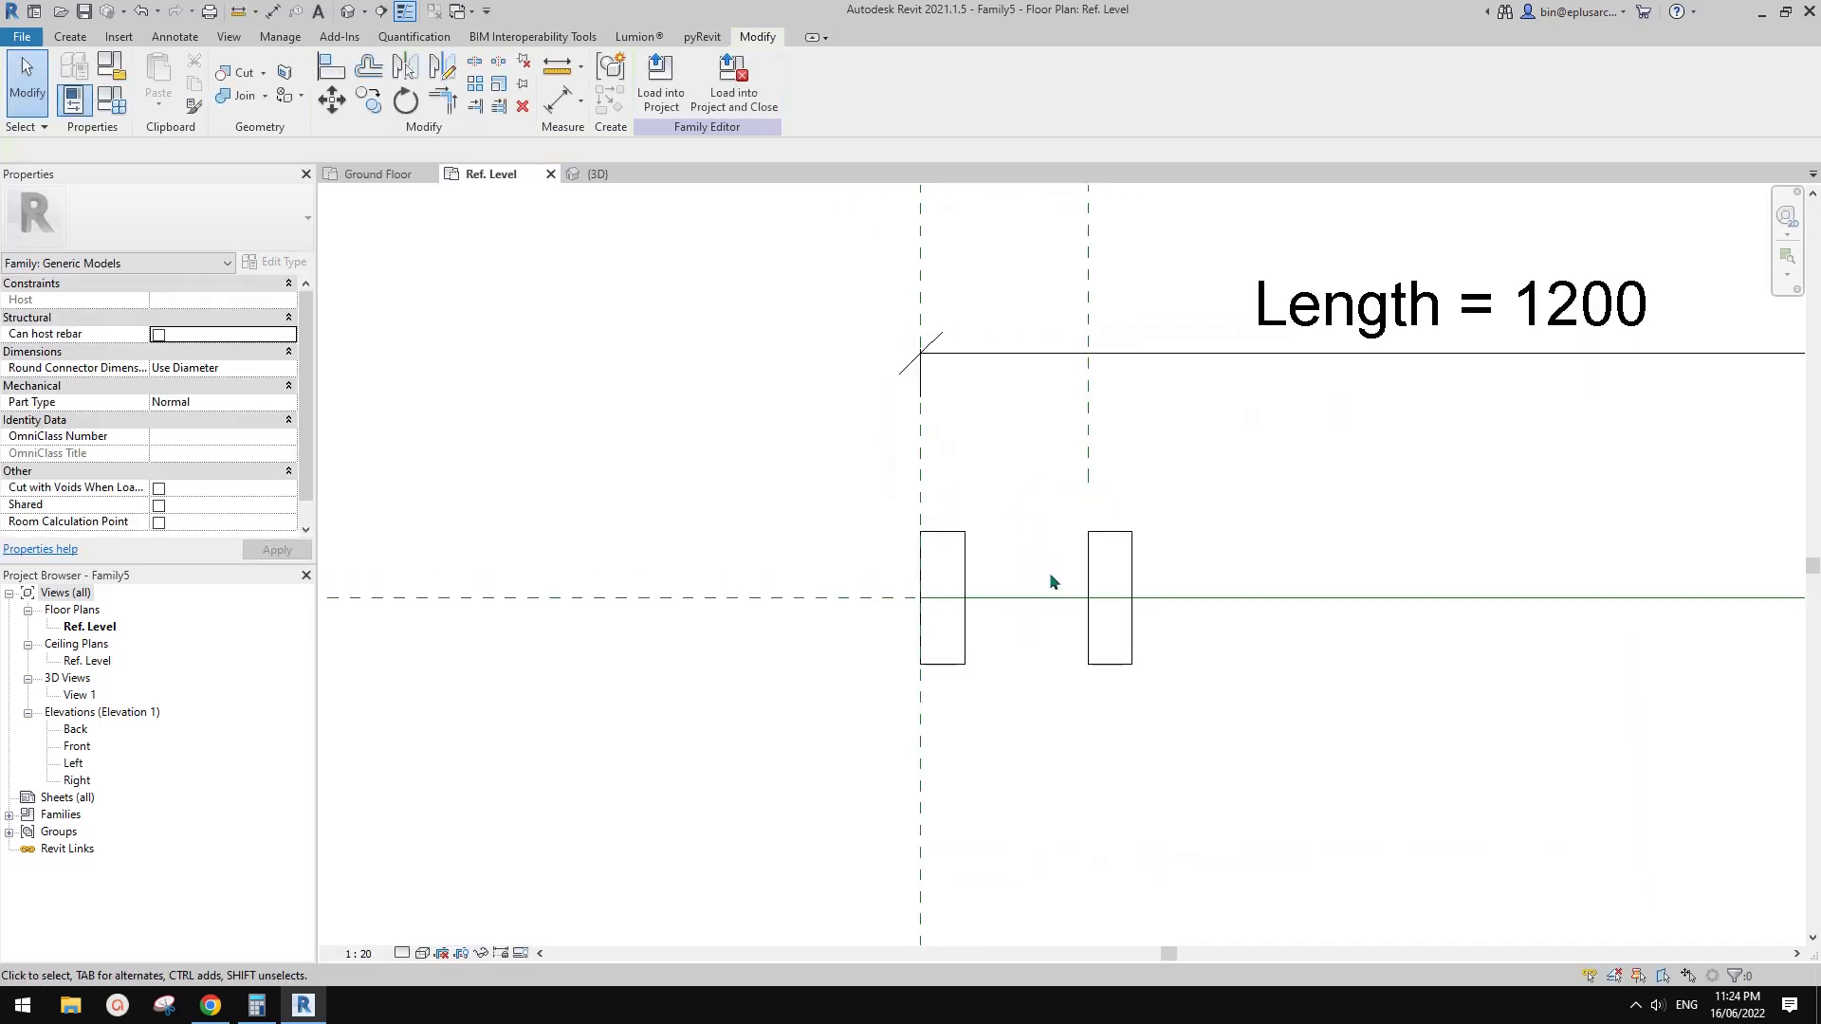
middle_click_drag(1055, 583, 1020, 641)
scroll(1032, 630, "down", 2)
middle_click_drag(1192, 636, 1051, 611)
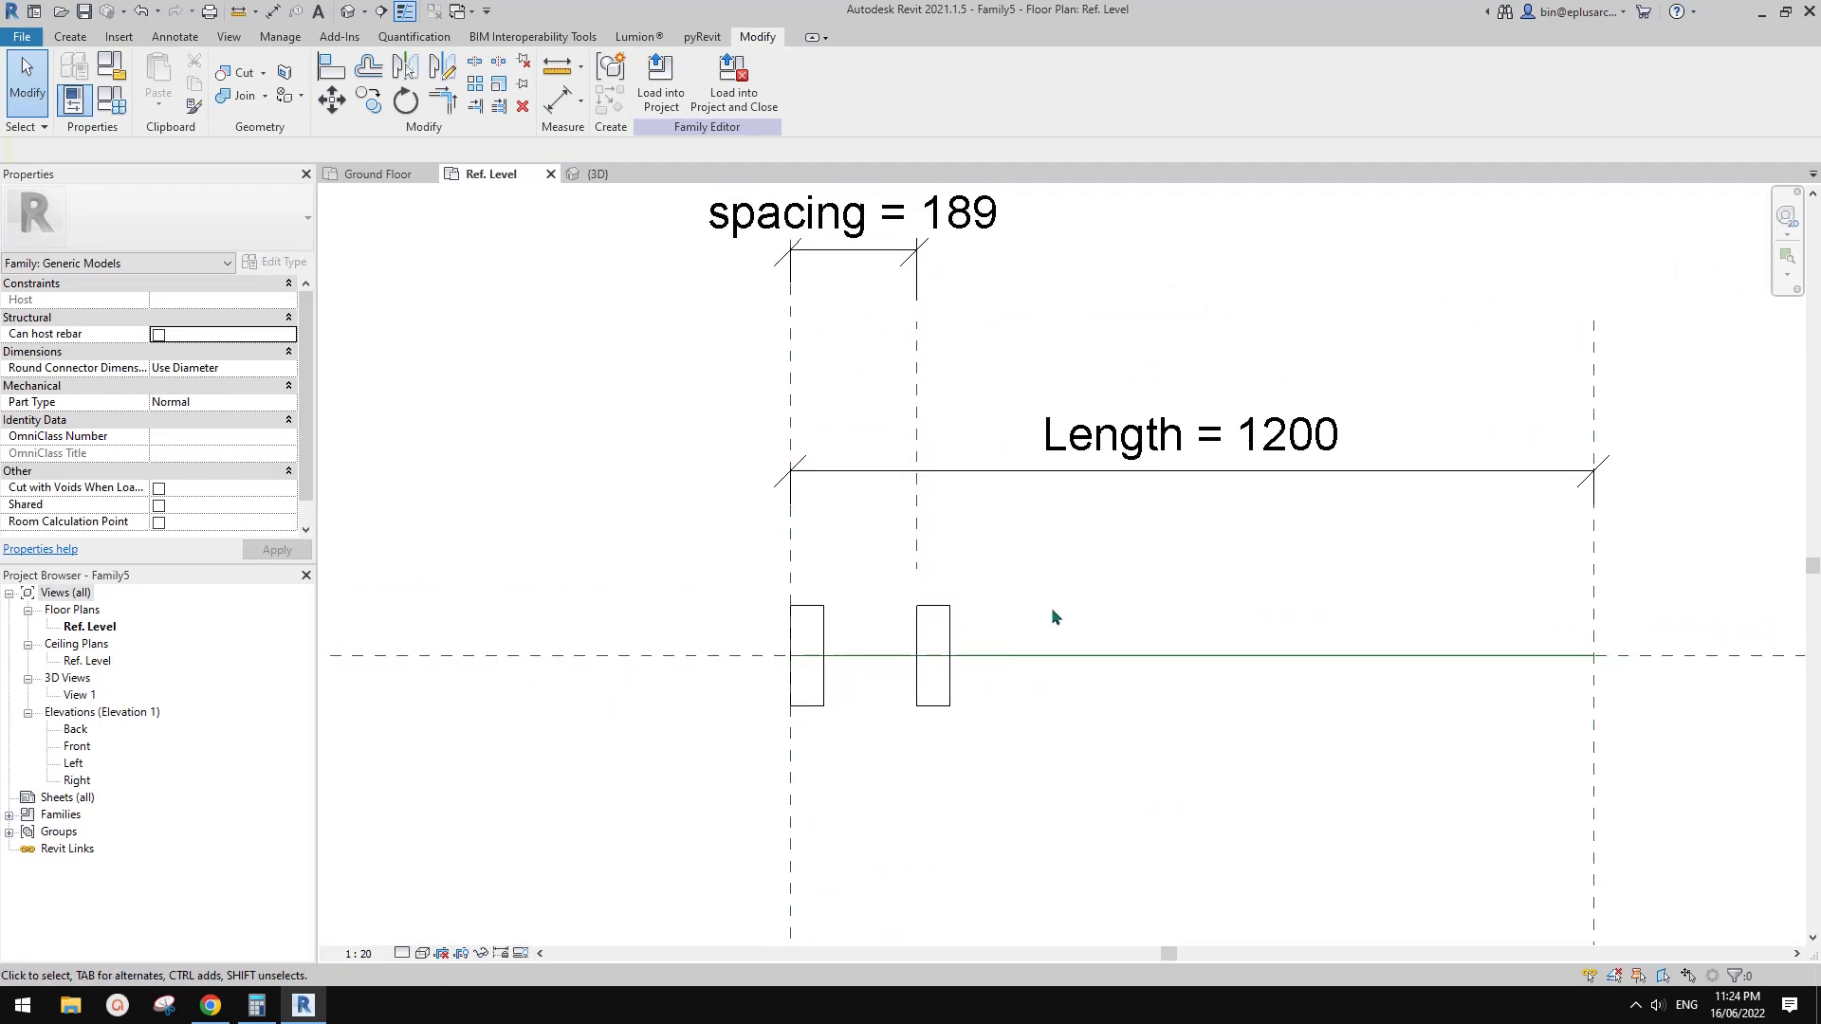
scroll(952, 616, "down", 1)
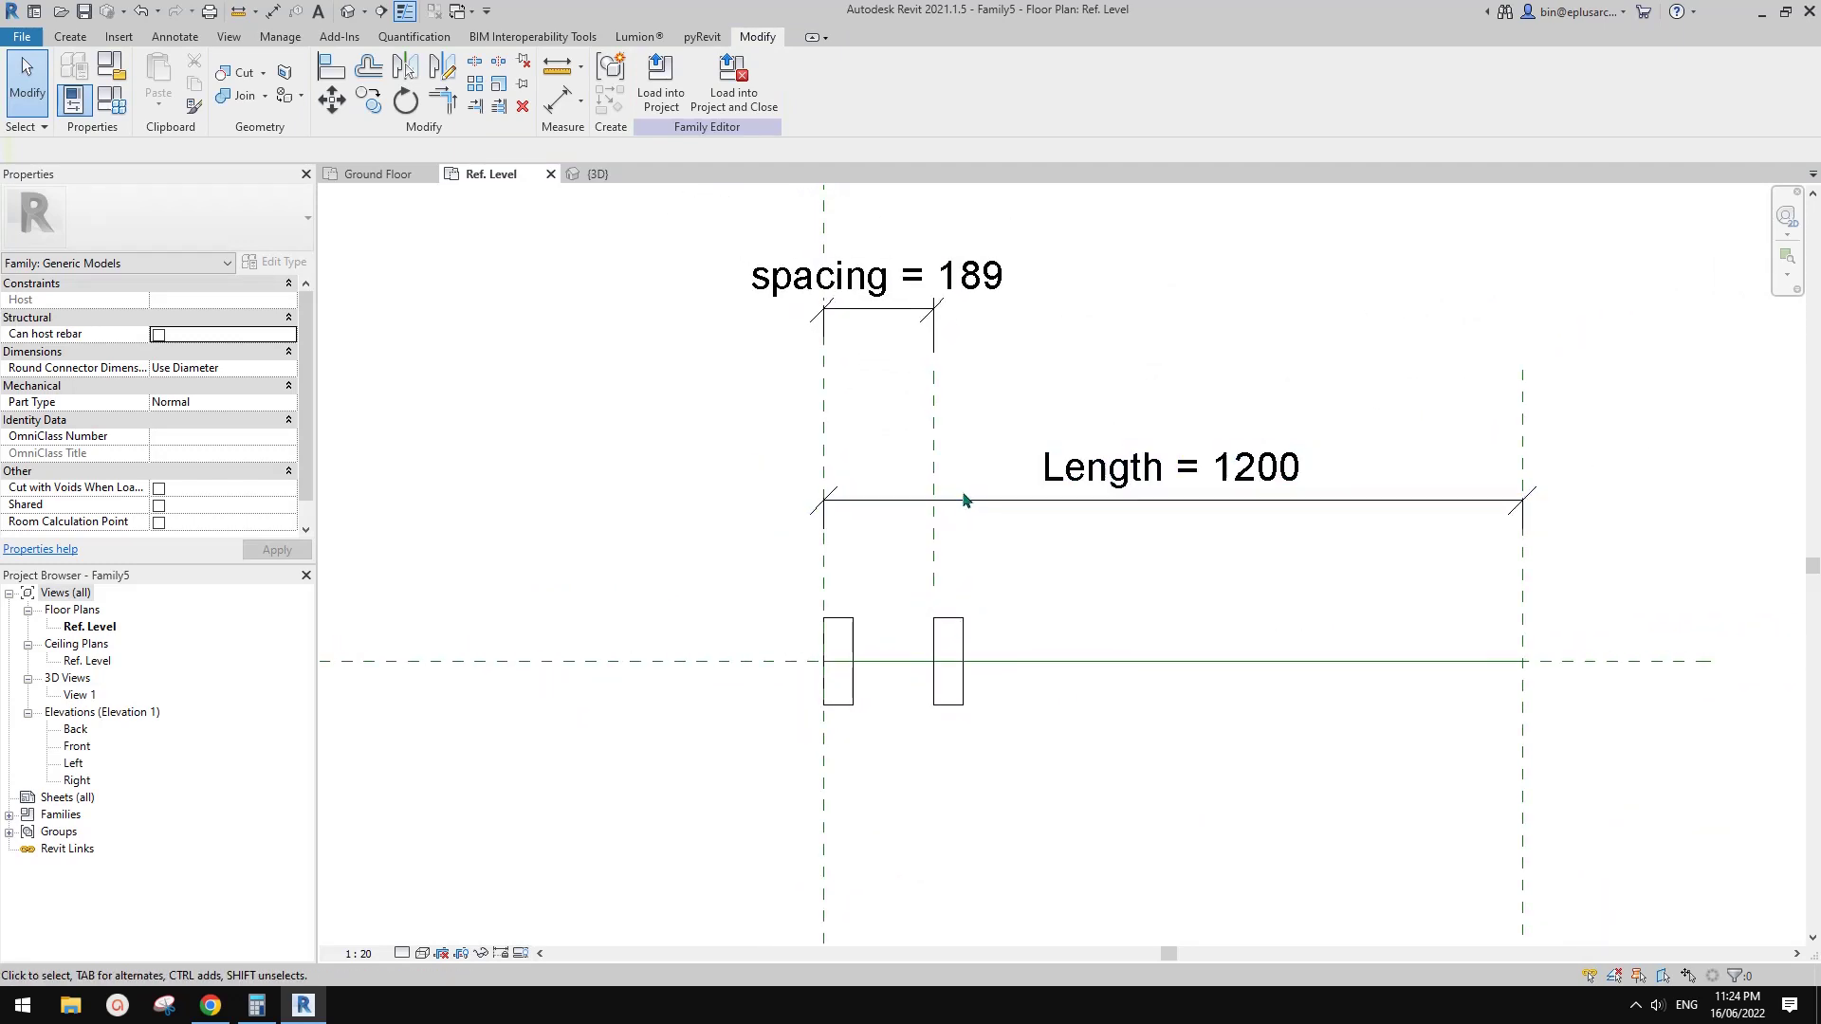
middle_click_drag(966, 464, 993, 478)
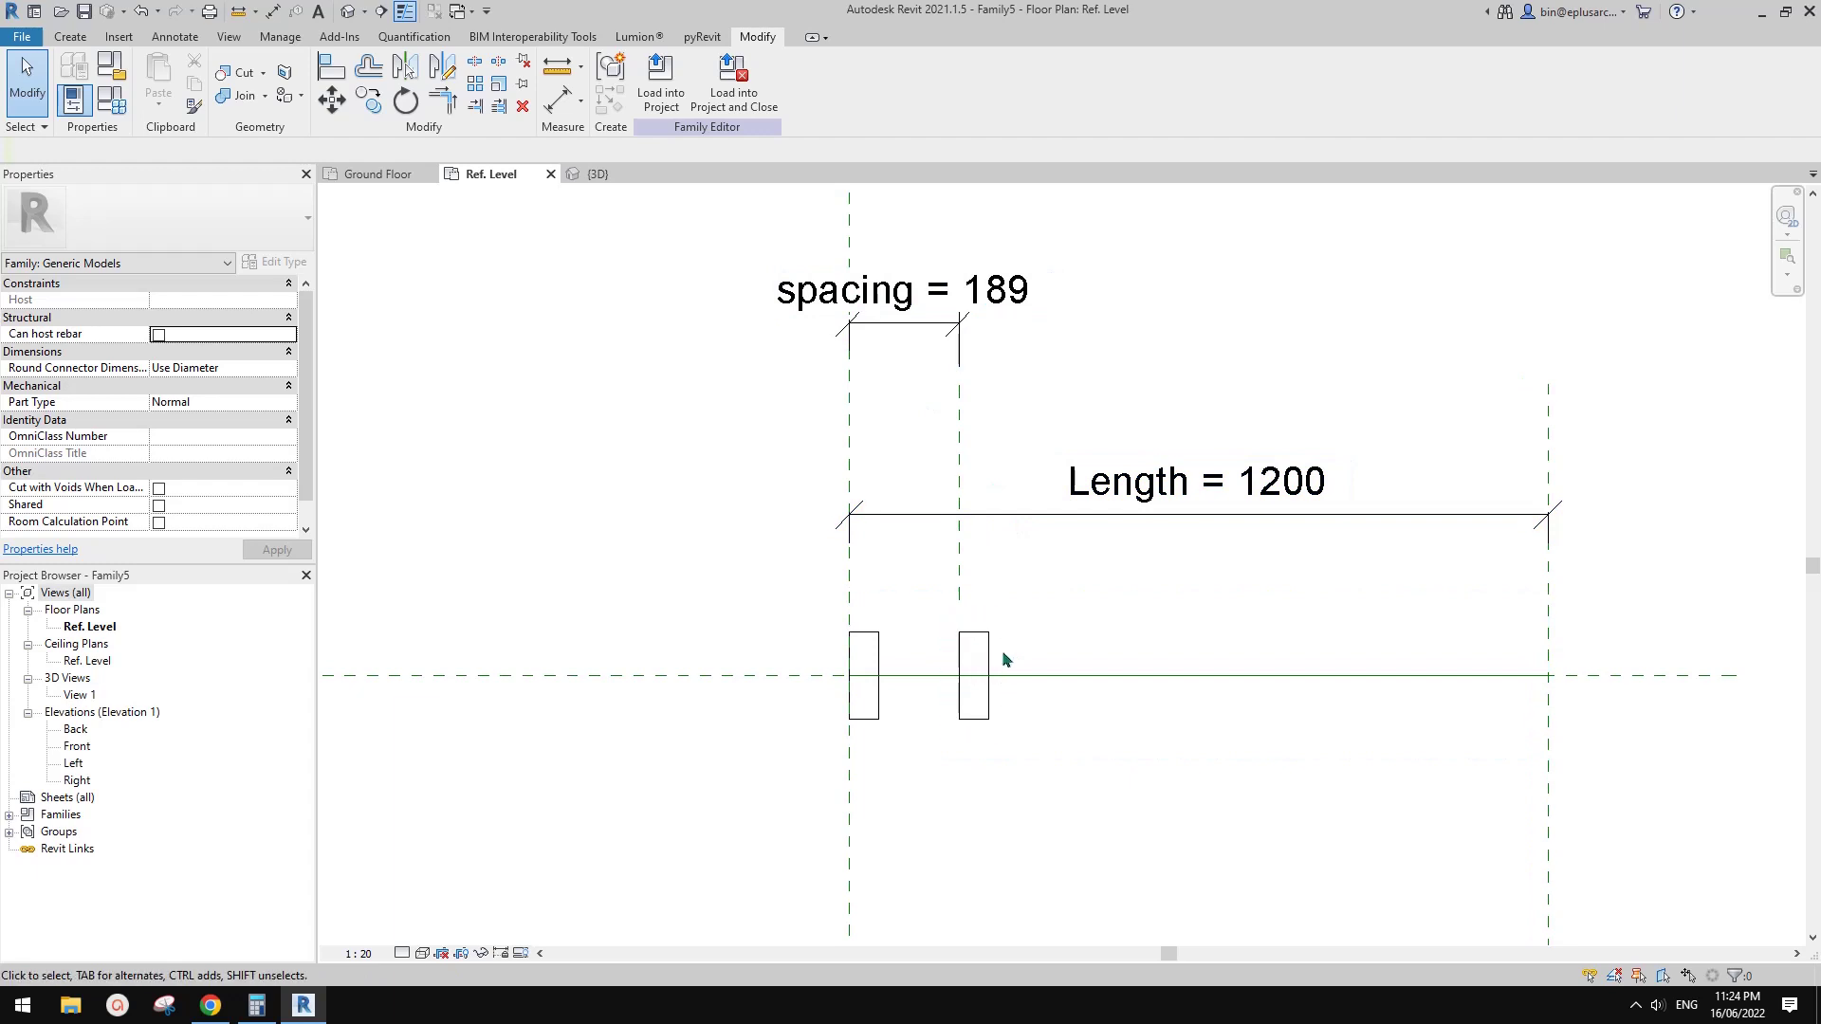
middle_click_drag(989, 653, 1007, 658)
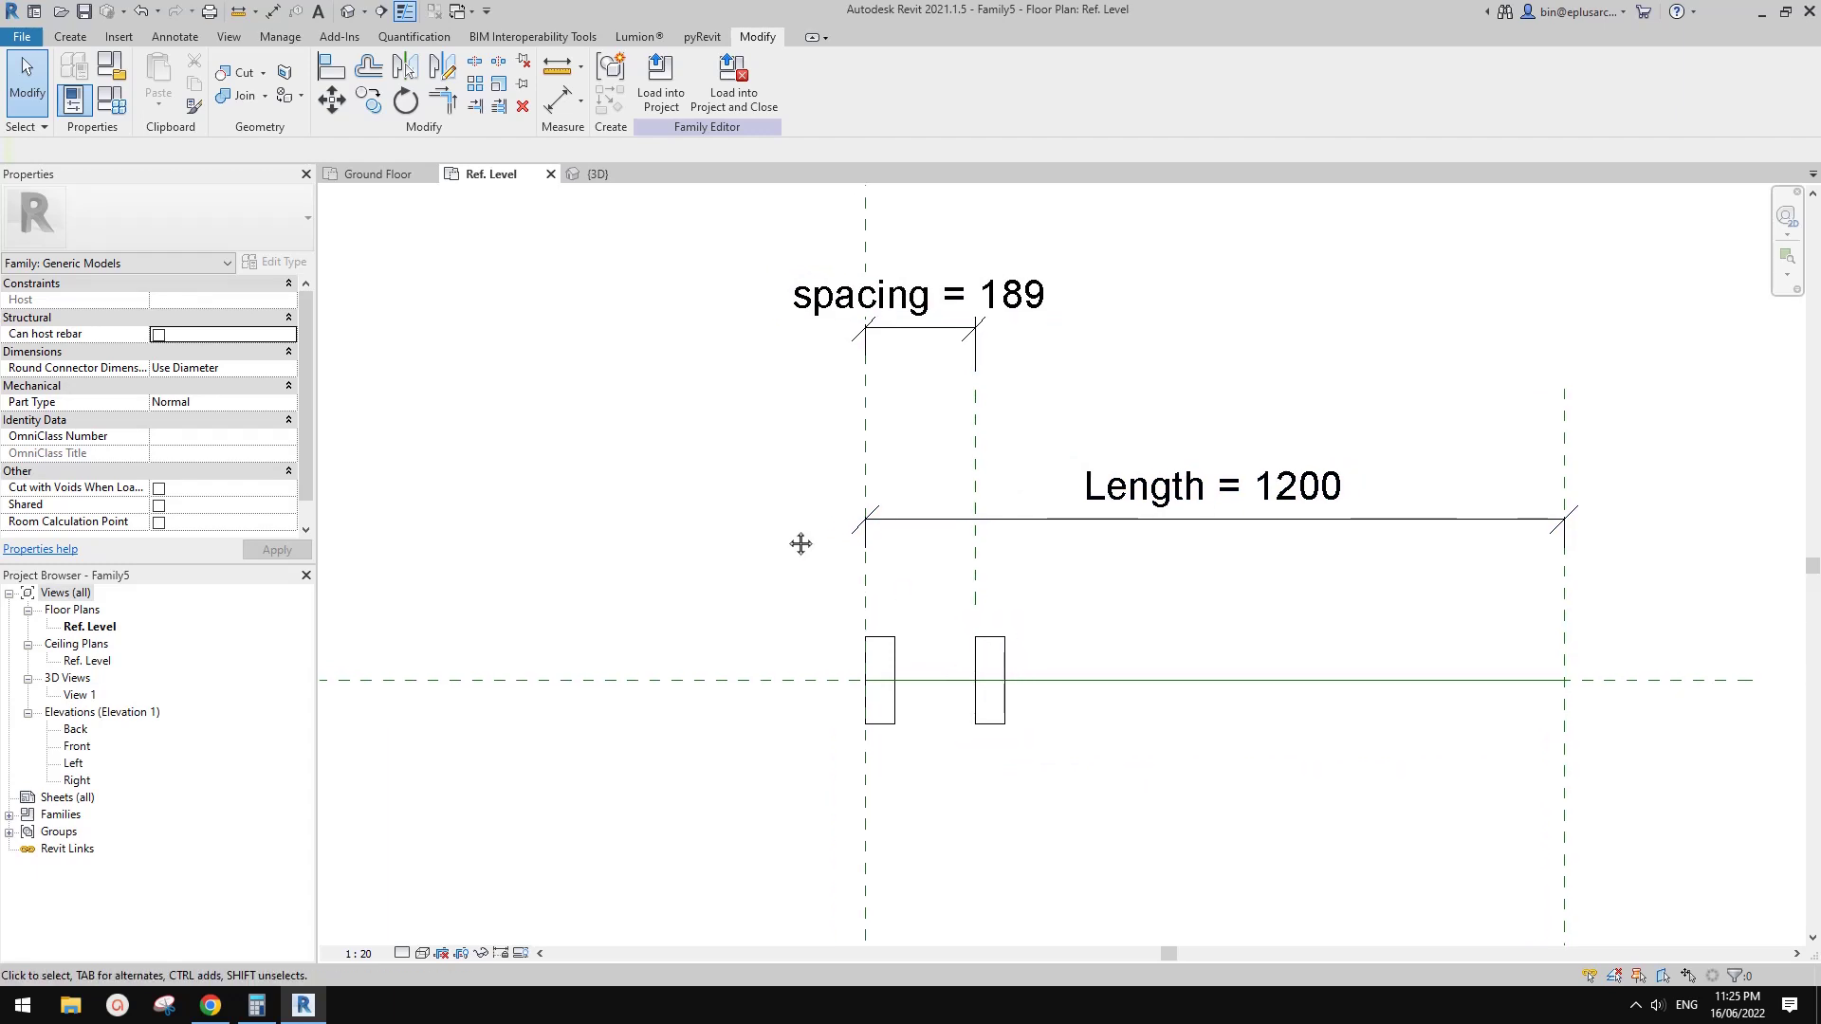
- Set the No. parameter's formula to (Length - 50 mm) / spacing and apply it to the family
left_click(111, 99)
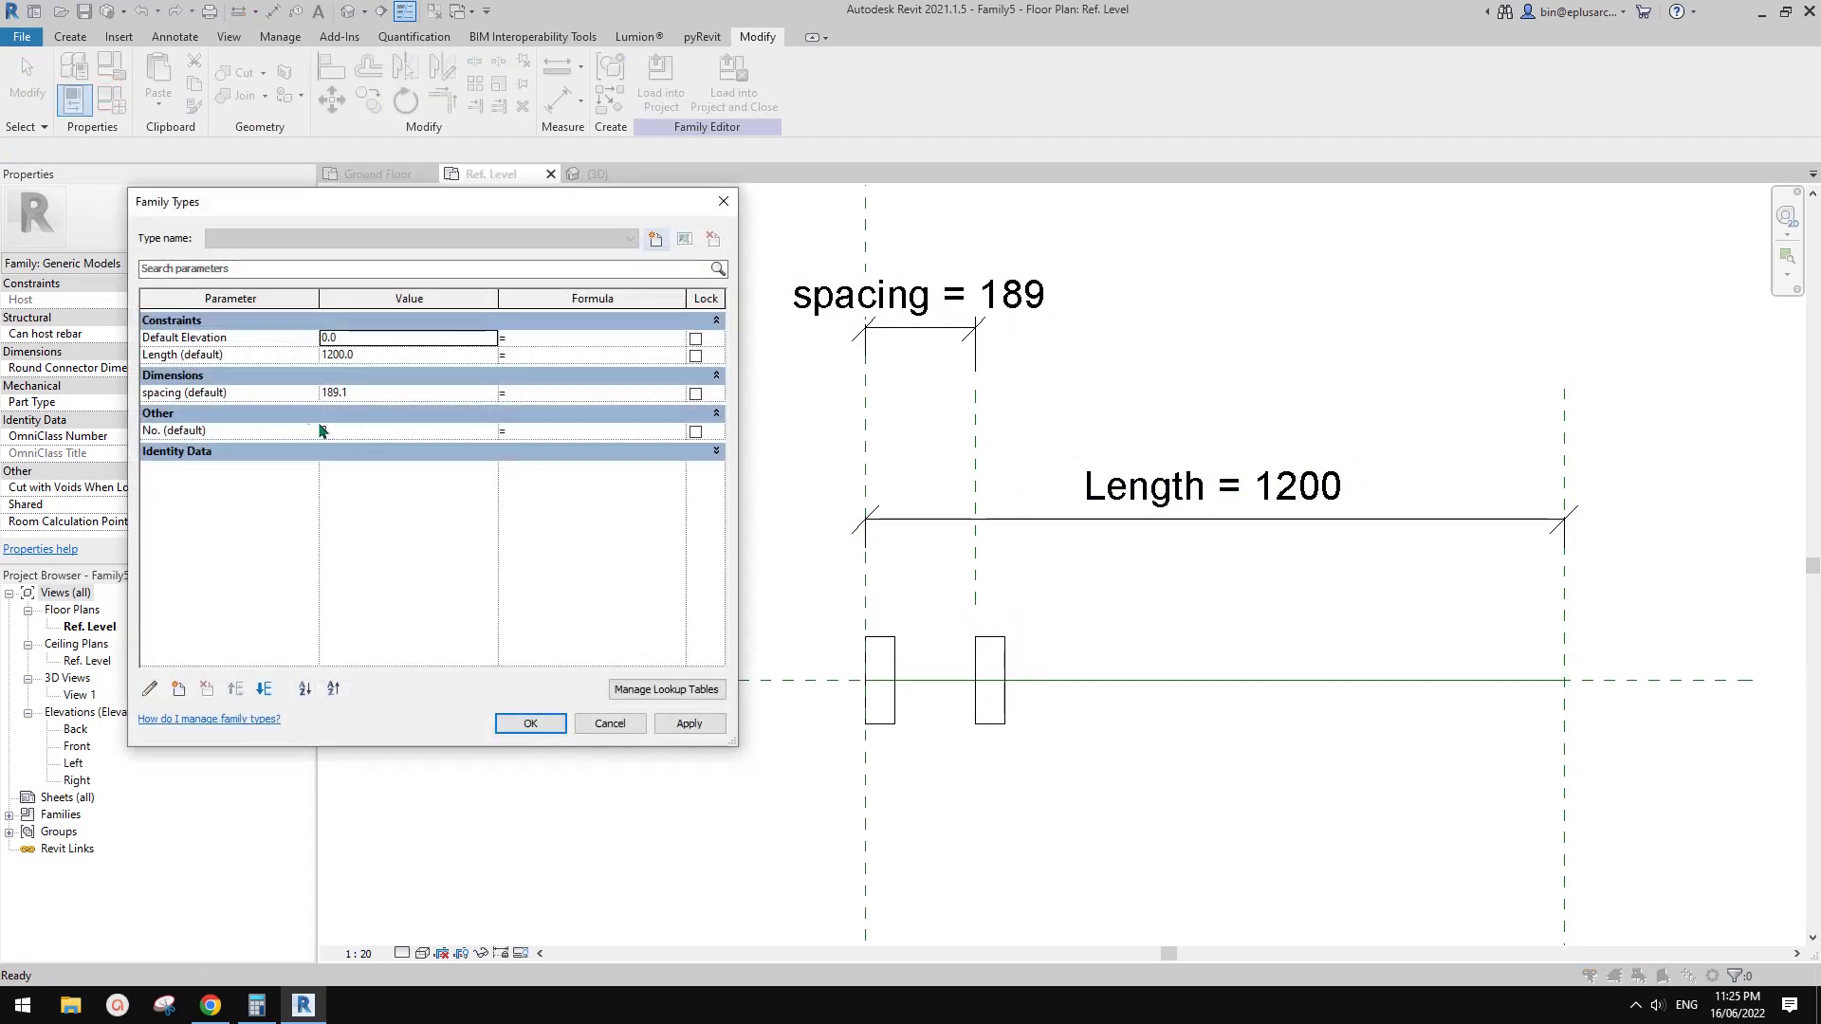
left_click(533, 432)
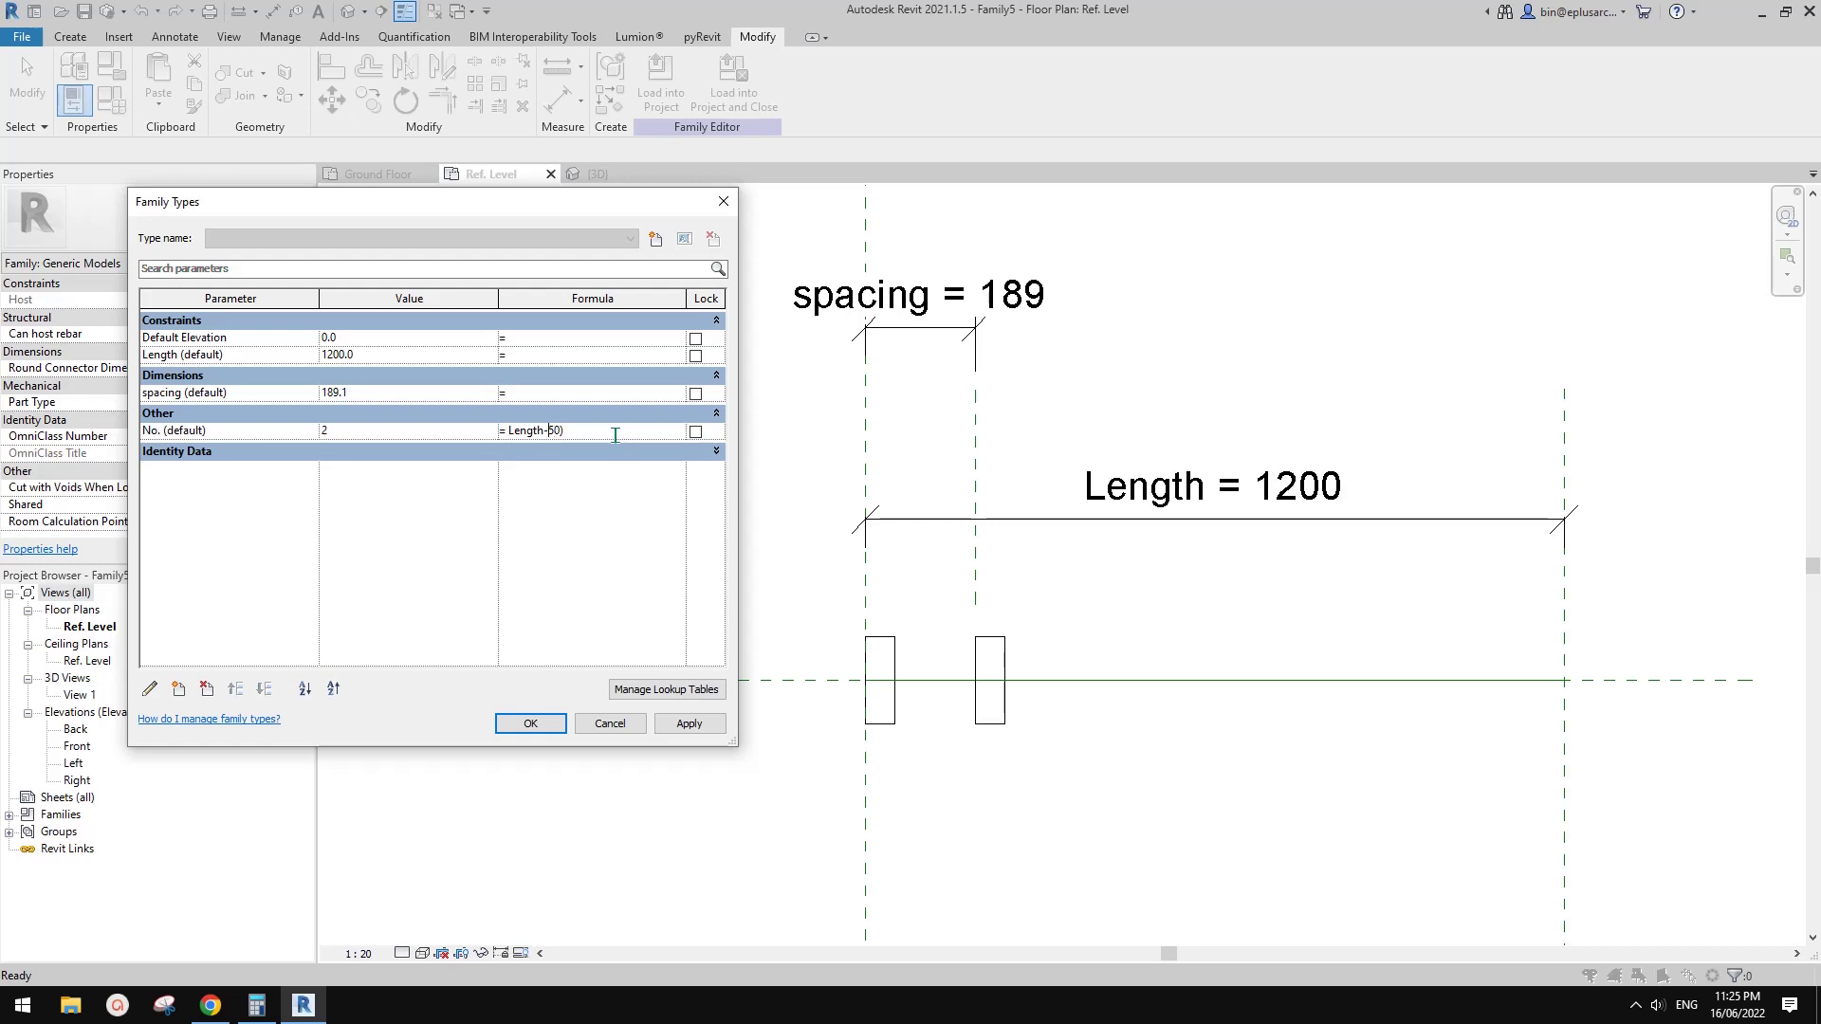
key("Return")
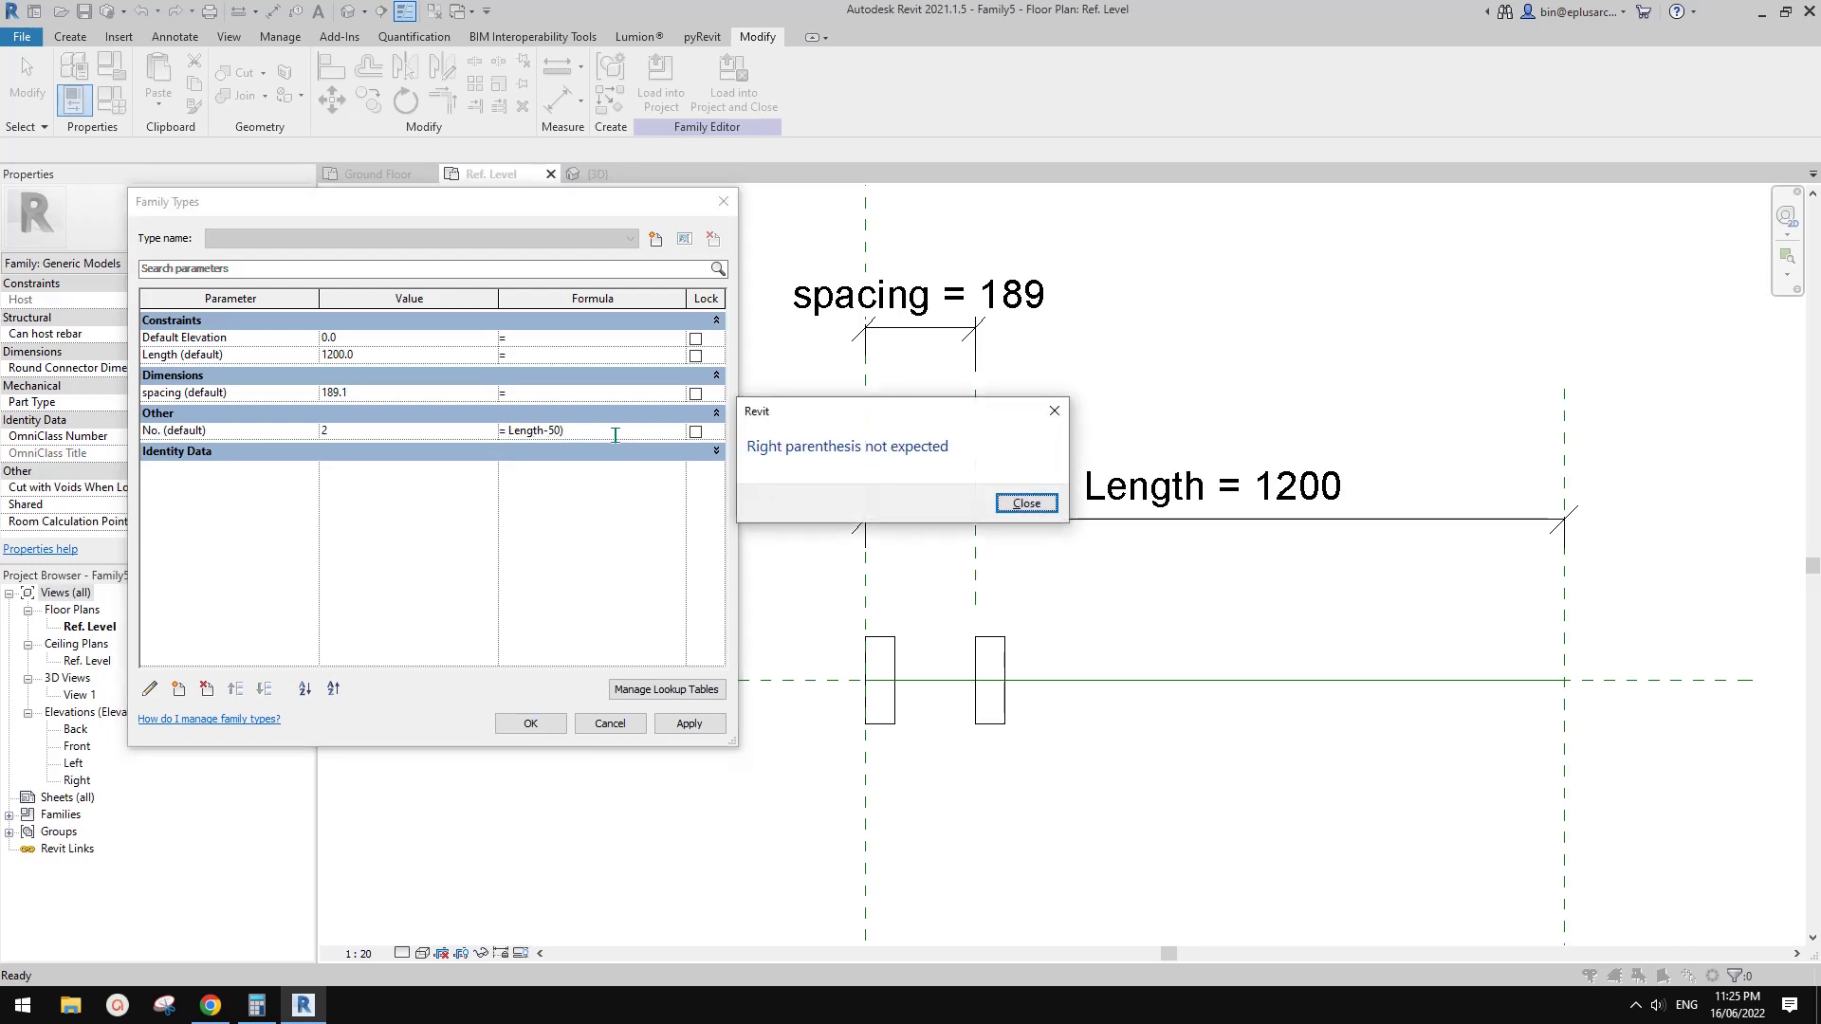
left_click(1027, 503)
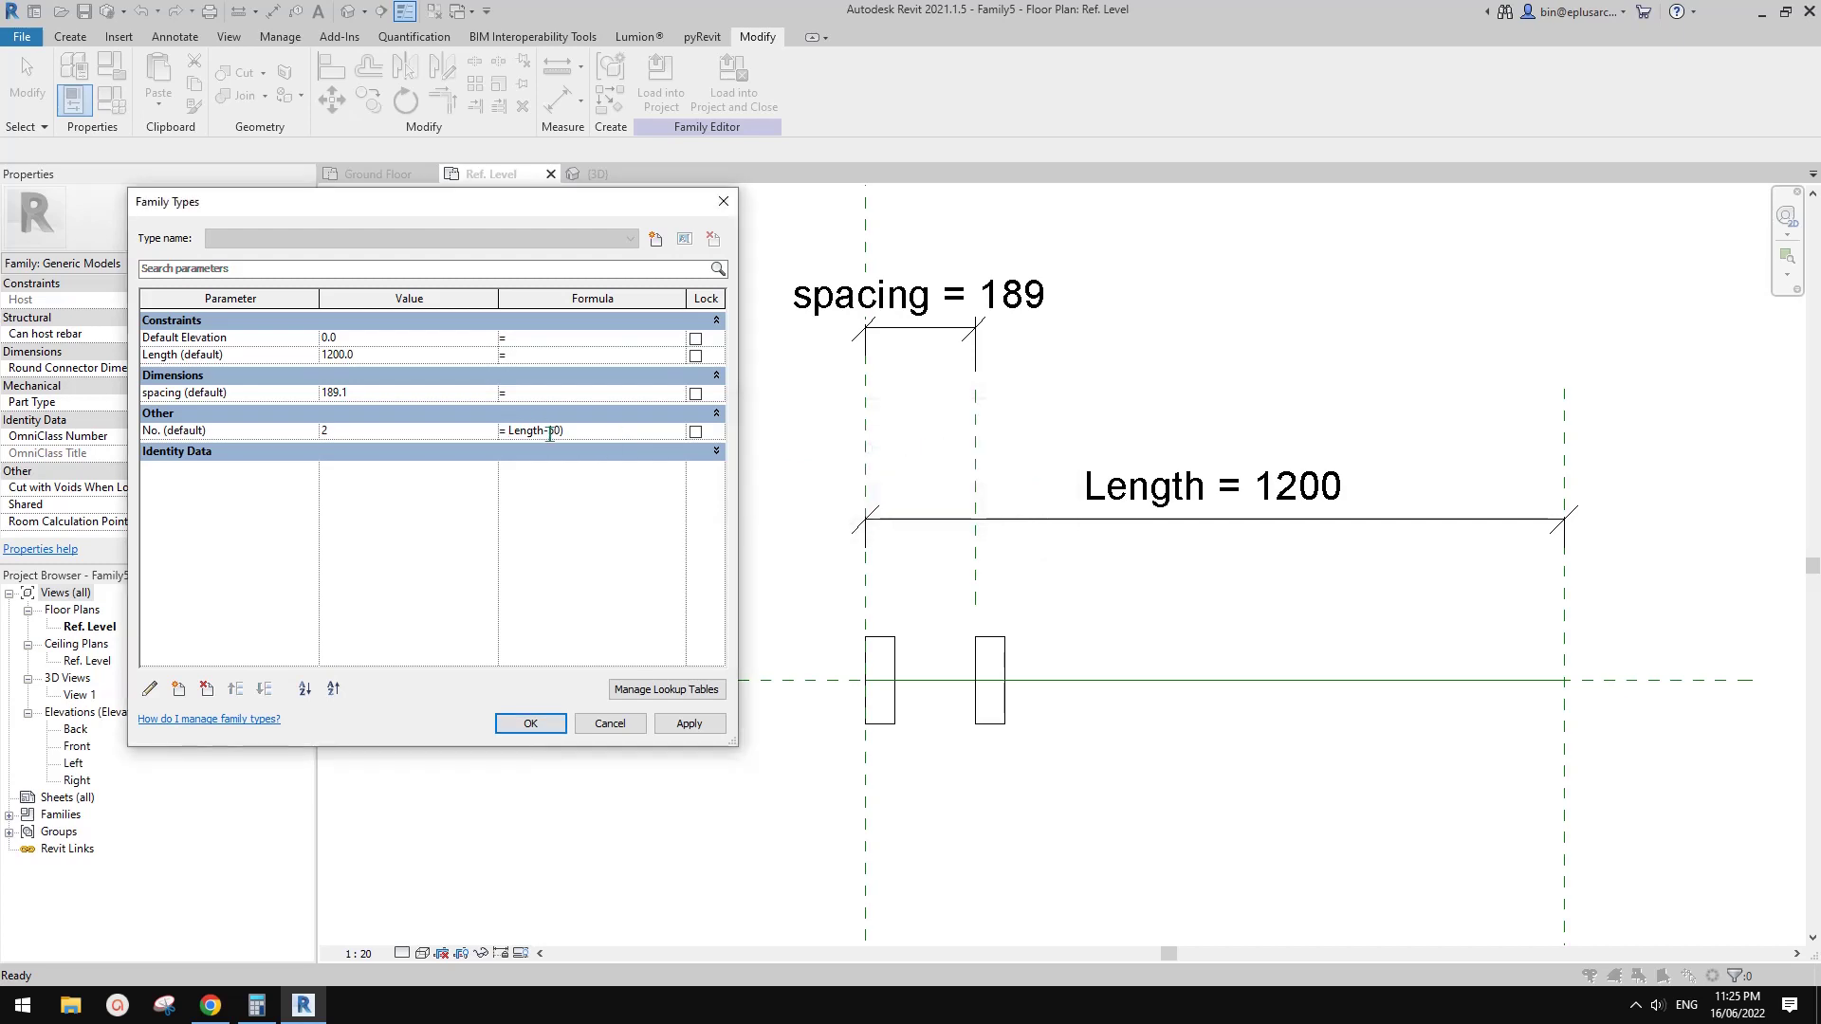
type("(")
left_click(572, 434)
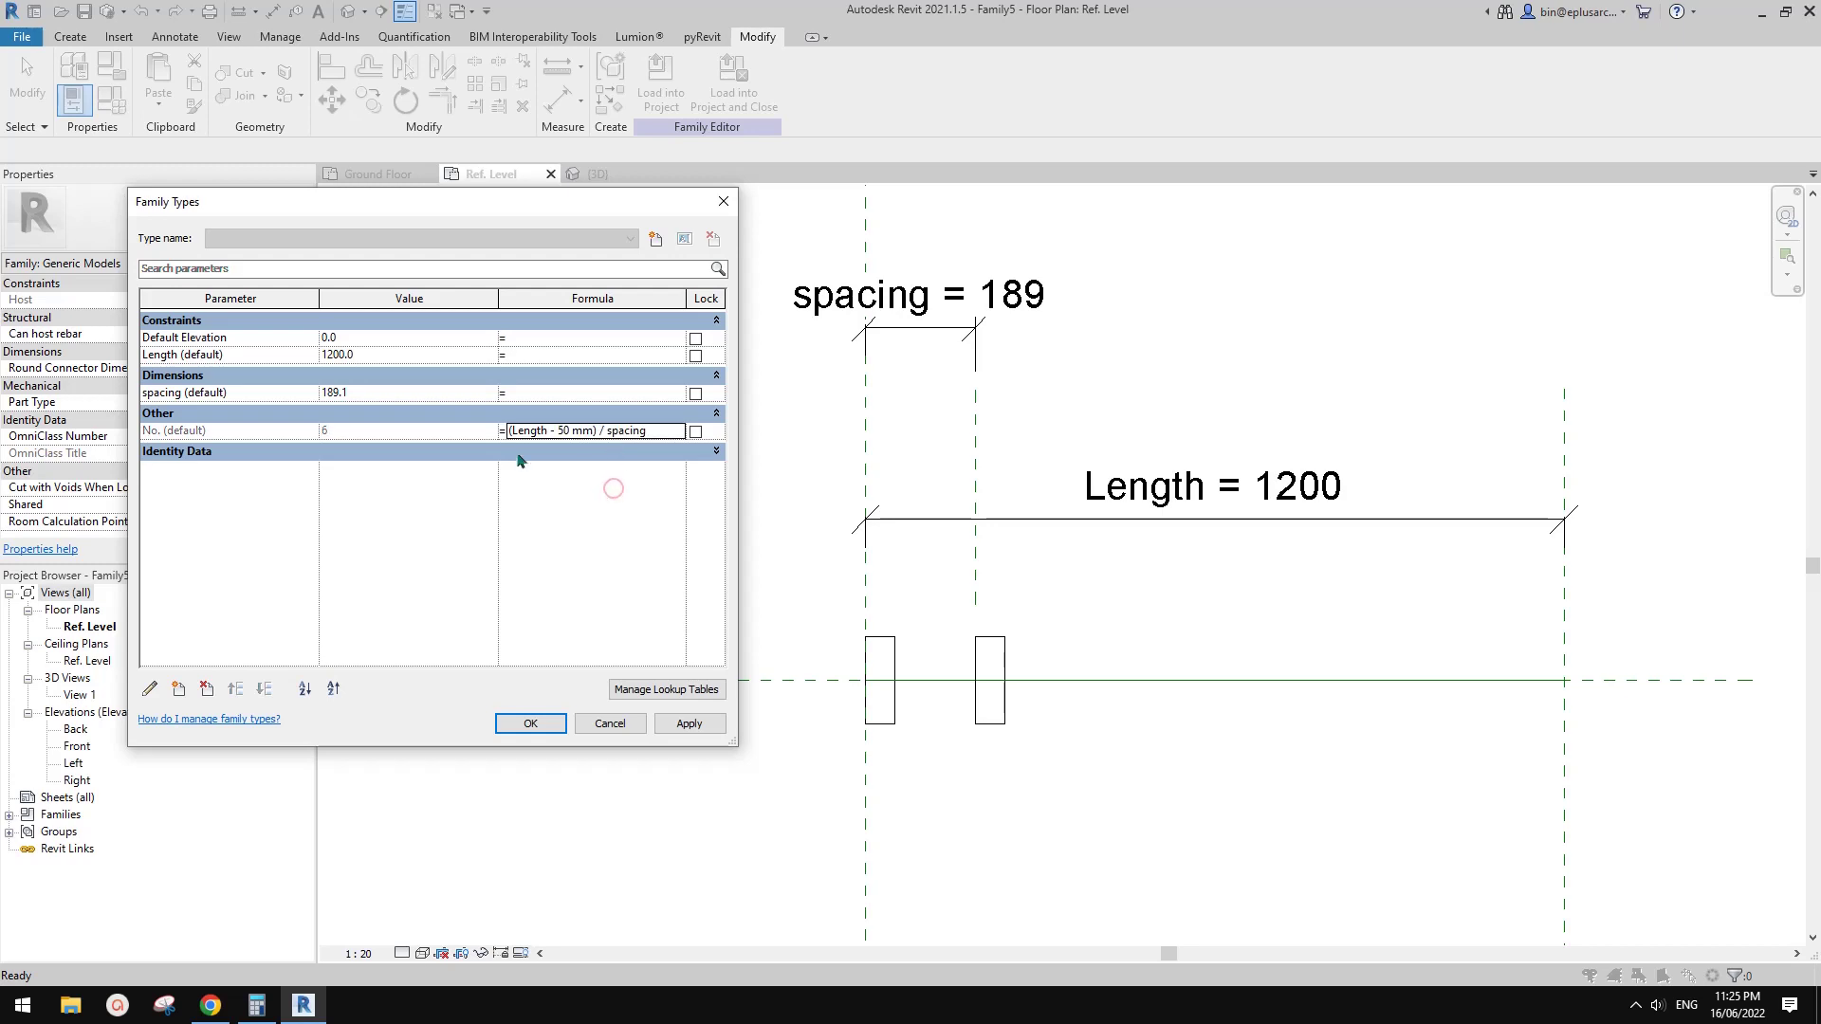
left_click(690, 723)
left_click(531, 723)
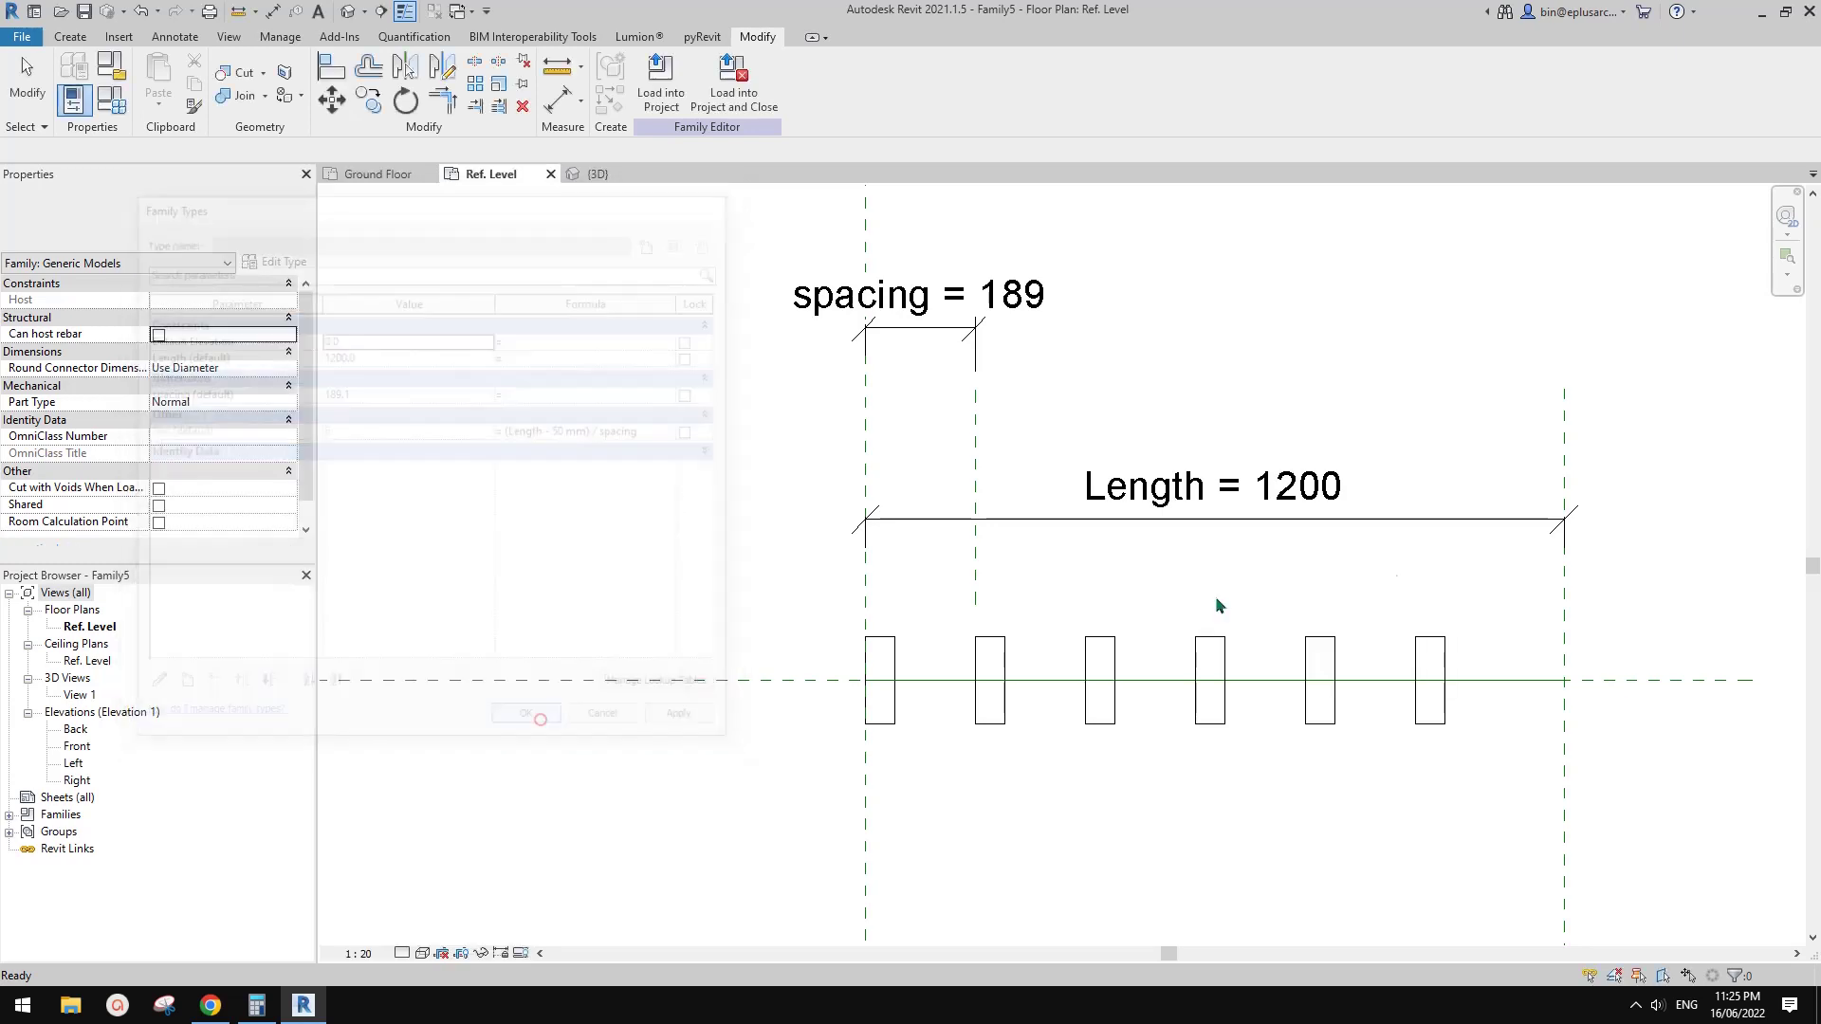
- Flex the post array by nudging the Right reference plane inward to Length 1050 and back outward to 1090
scroll(1528, 664, "up", 3)
left_click(1486, 630)
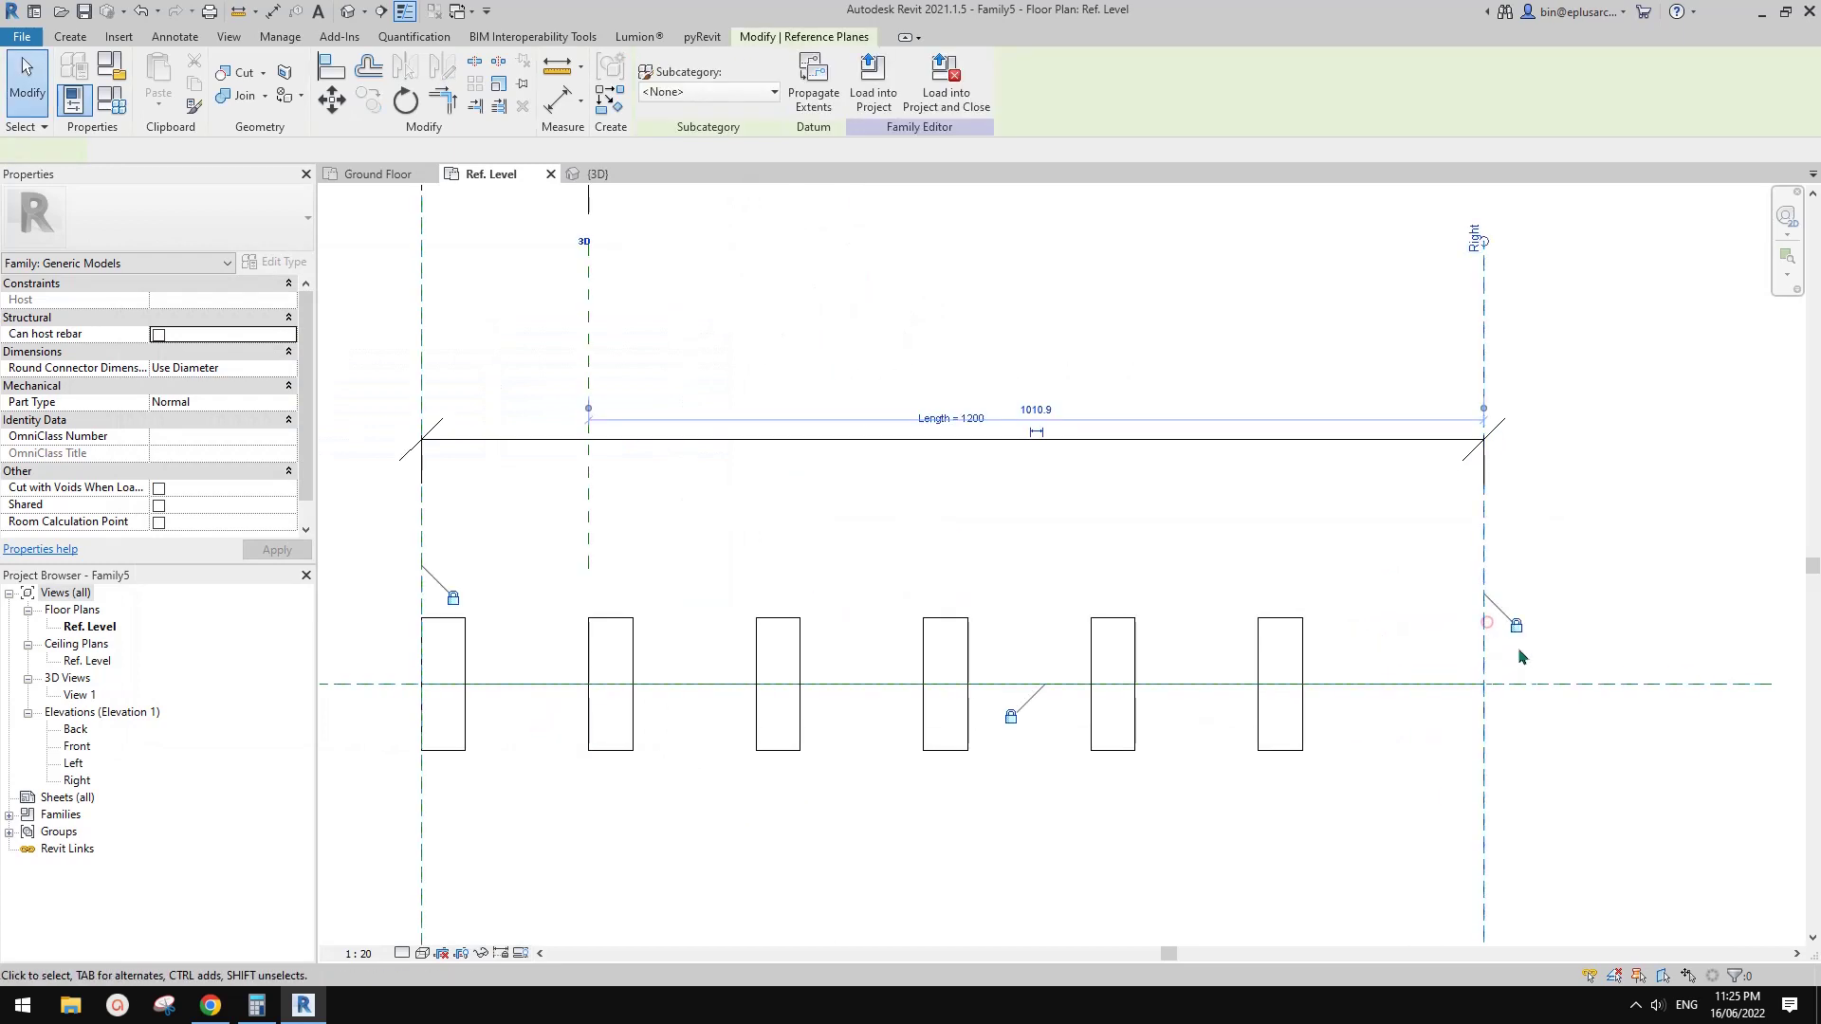
scroll(1518, 645, "down", 1)
key("Left")
key("Left")
key("Left")
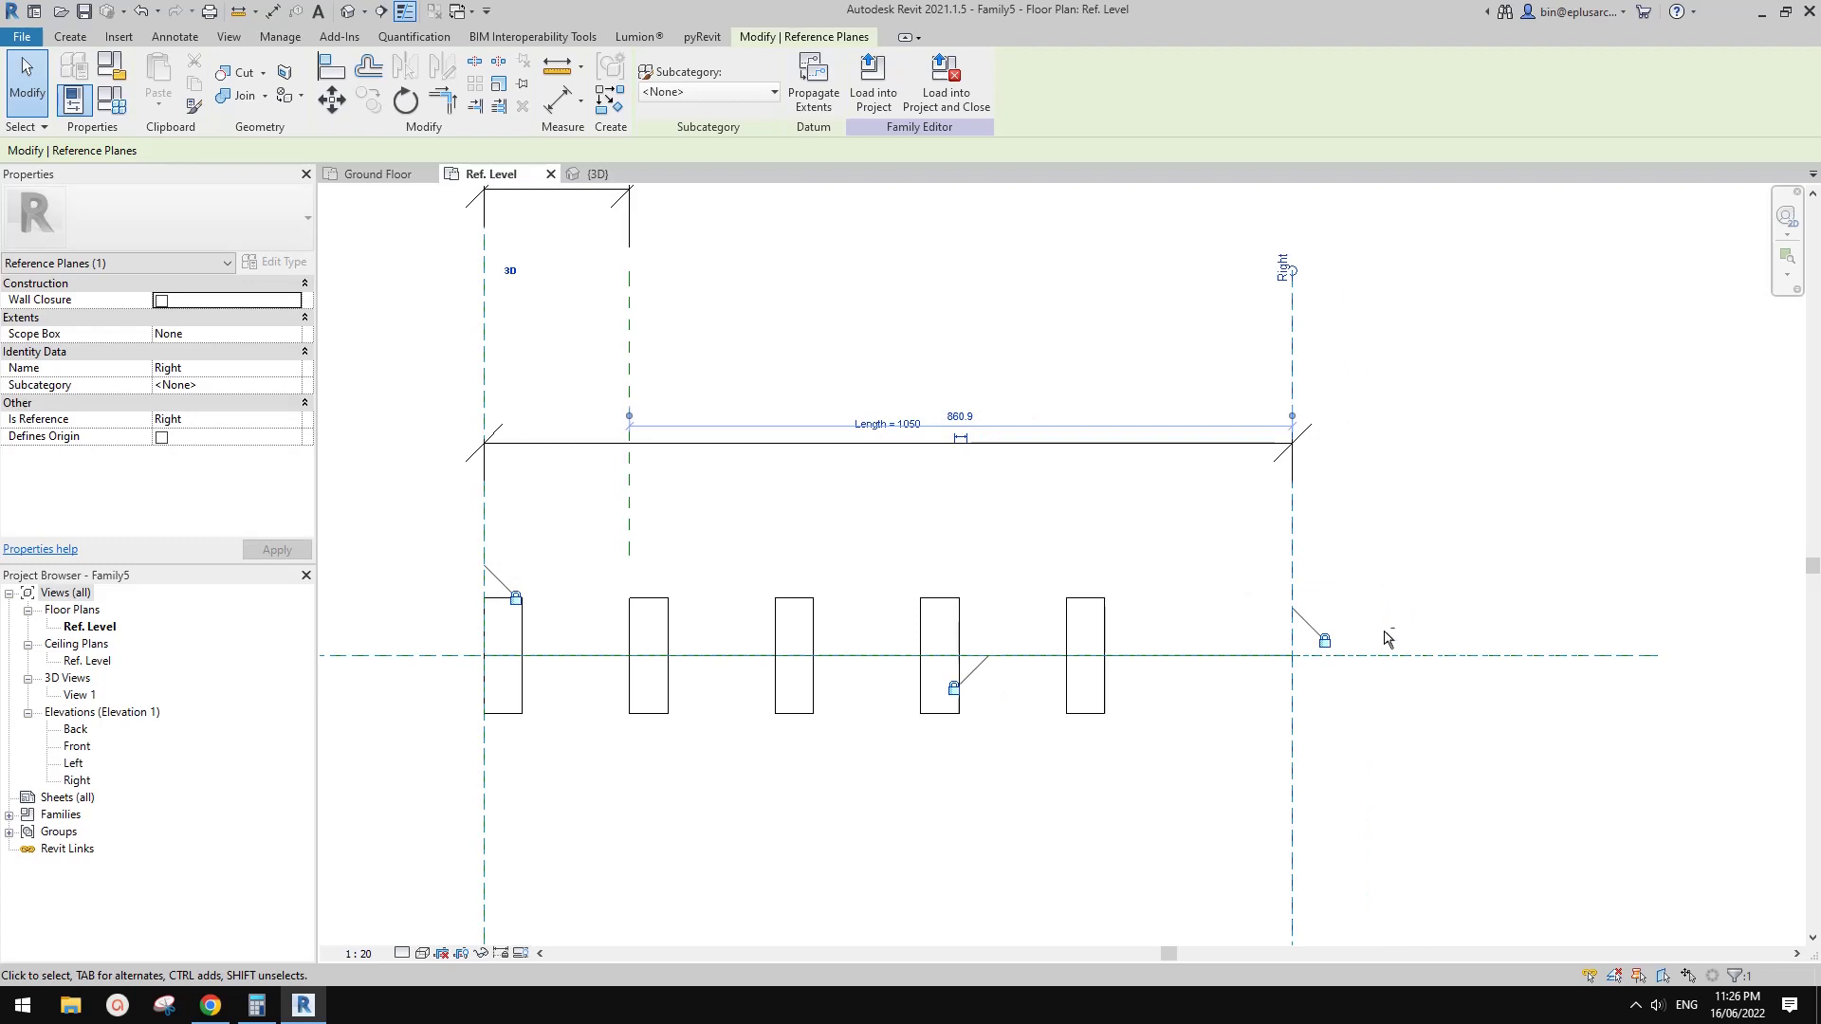
key("Right")
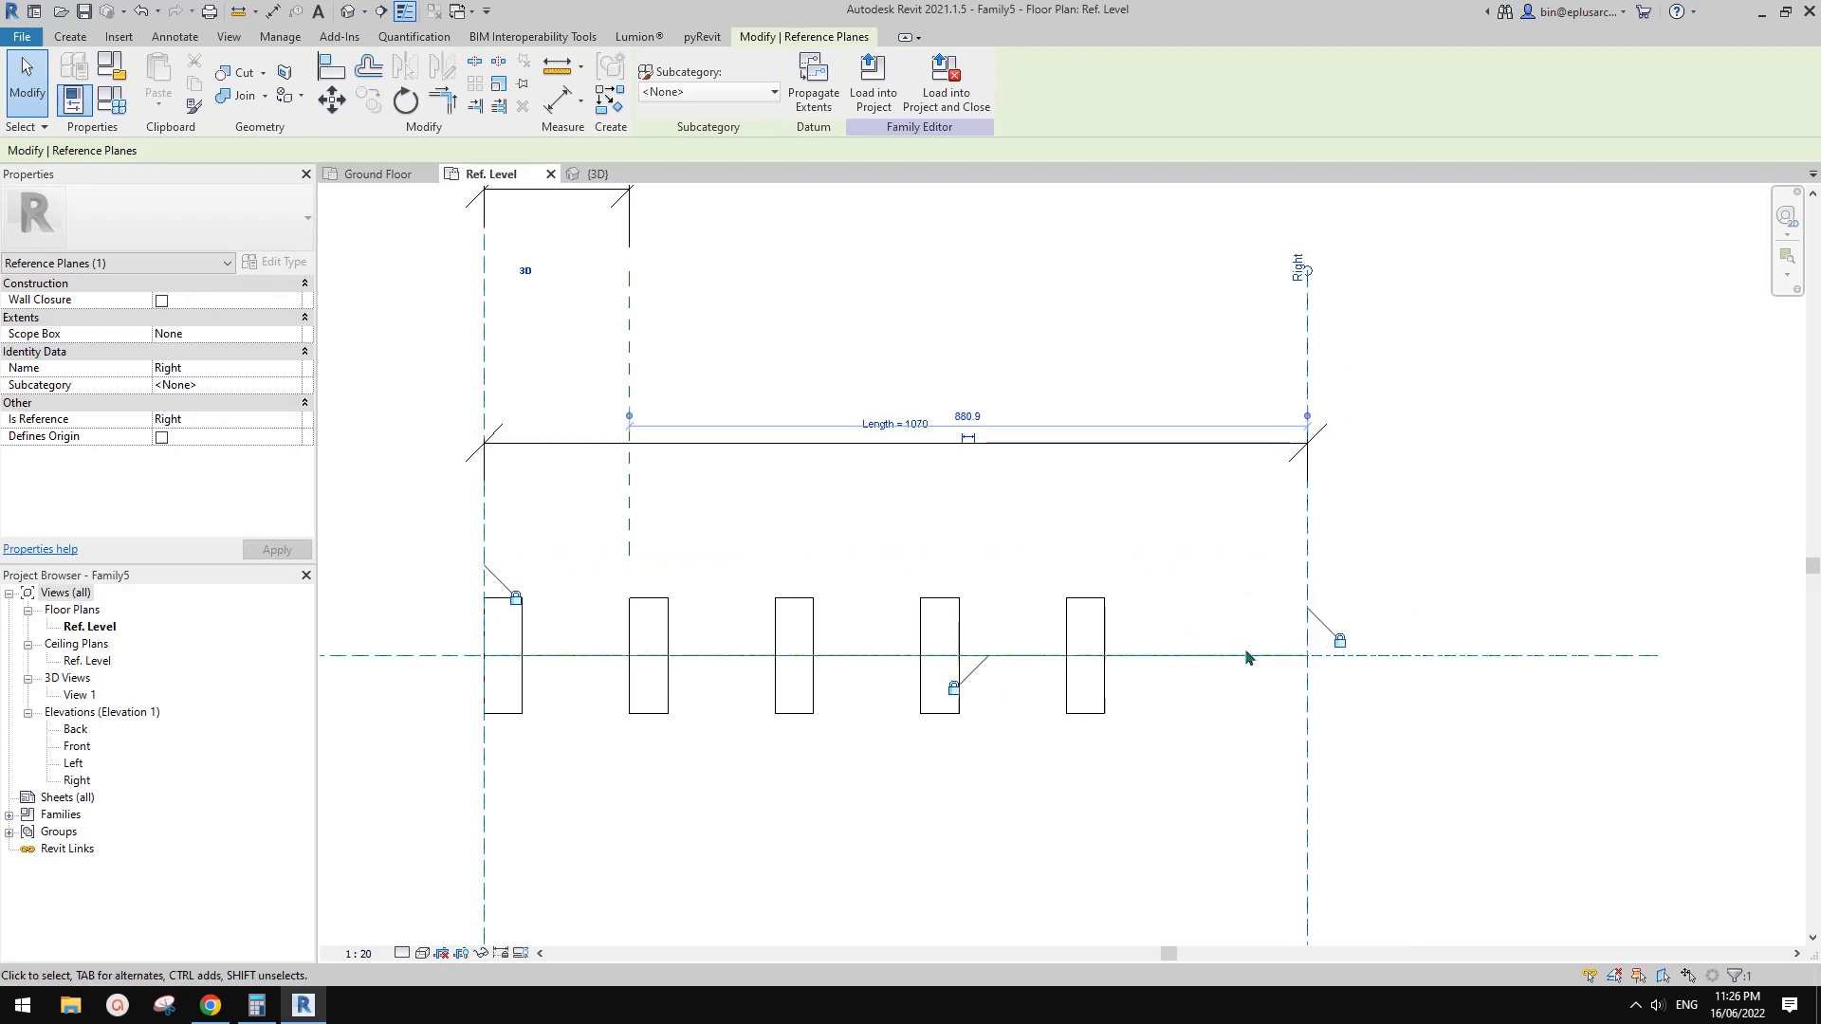
key("Right")
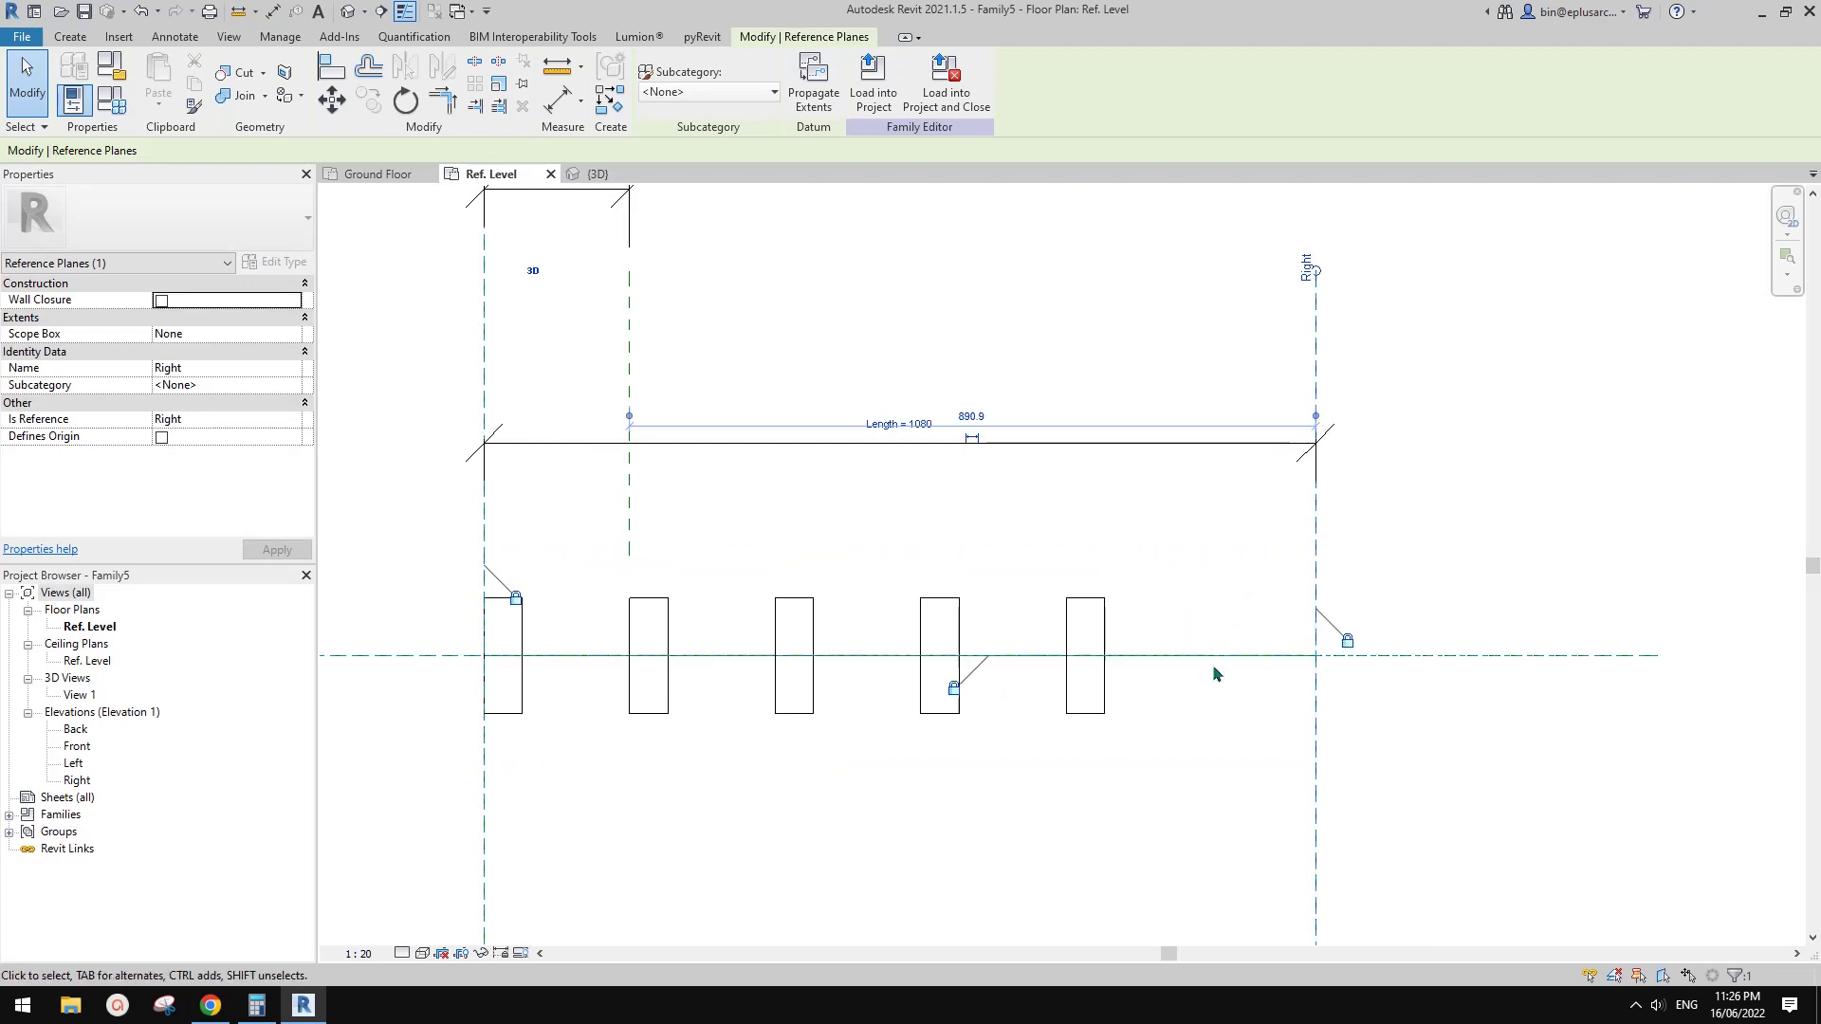
key("Right")
key("Right")
key("Left")
scroll(1233, 591, "down", 1)
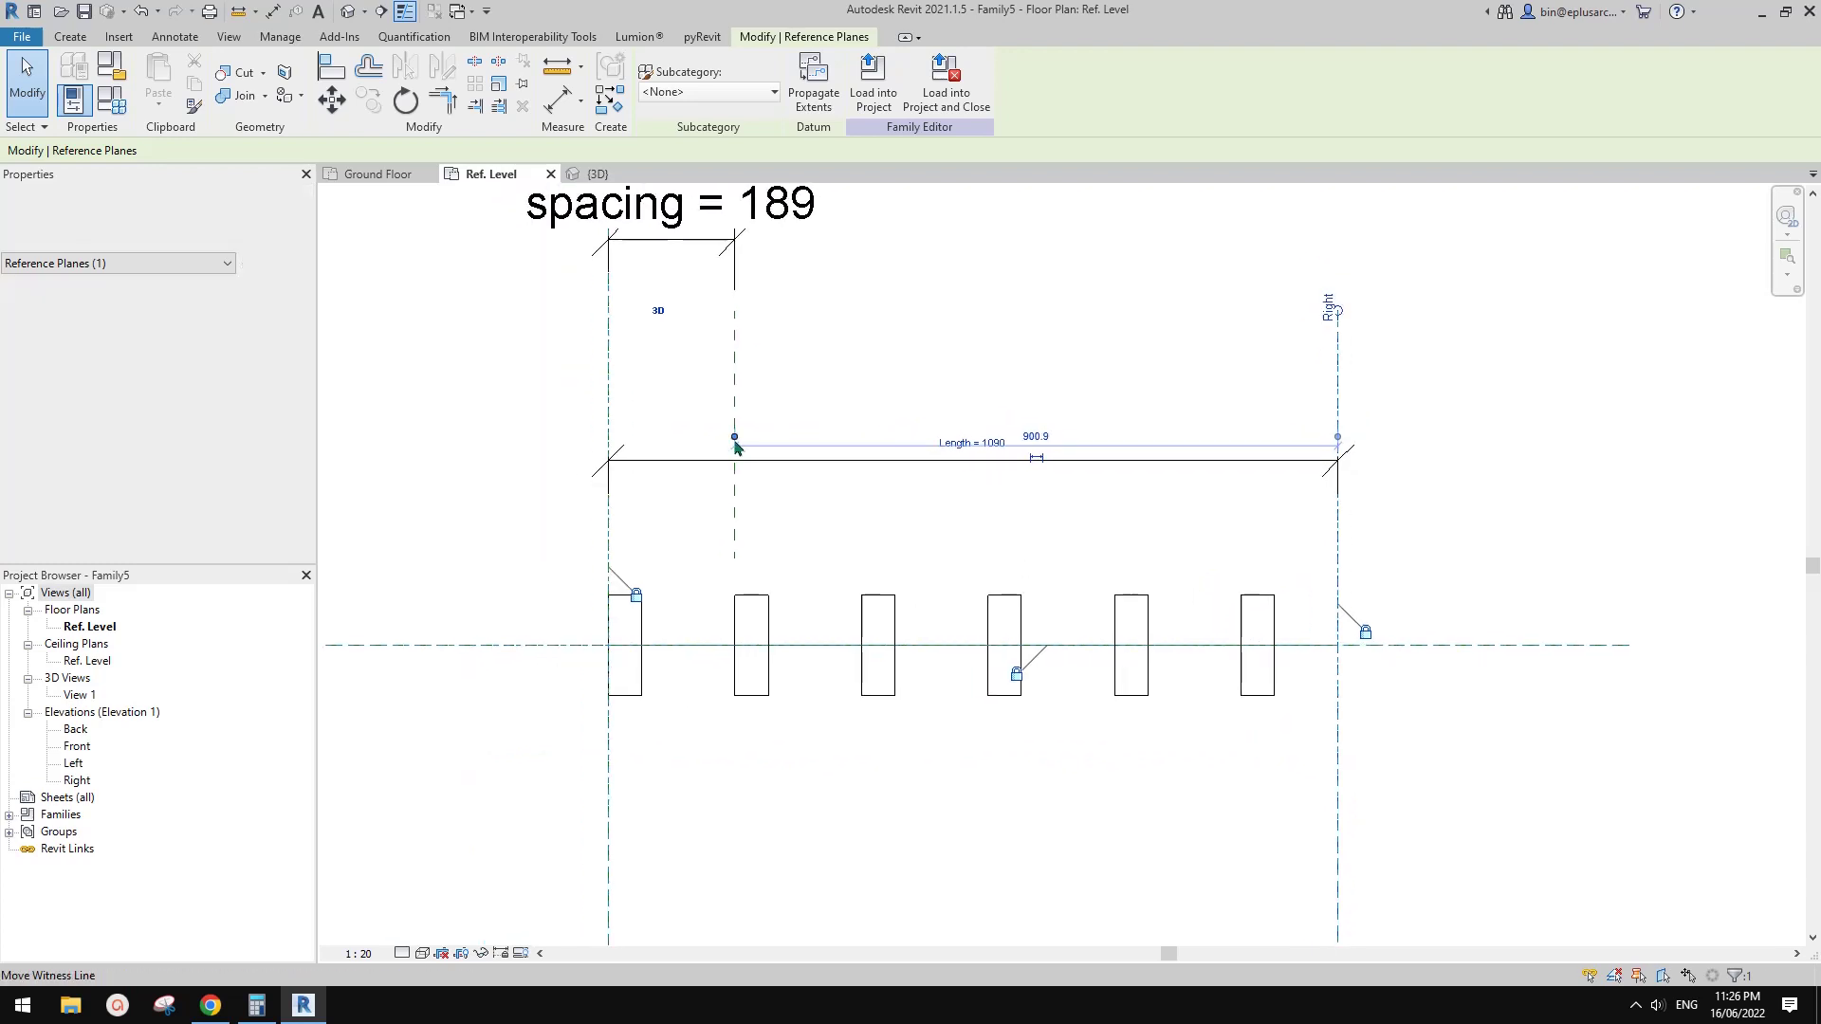
- Wrap the No. parameter's formula in a round-up function, roundup((Length - 50 mm) / spacing), and apply it to the family
left_click(111, 99)
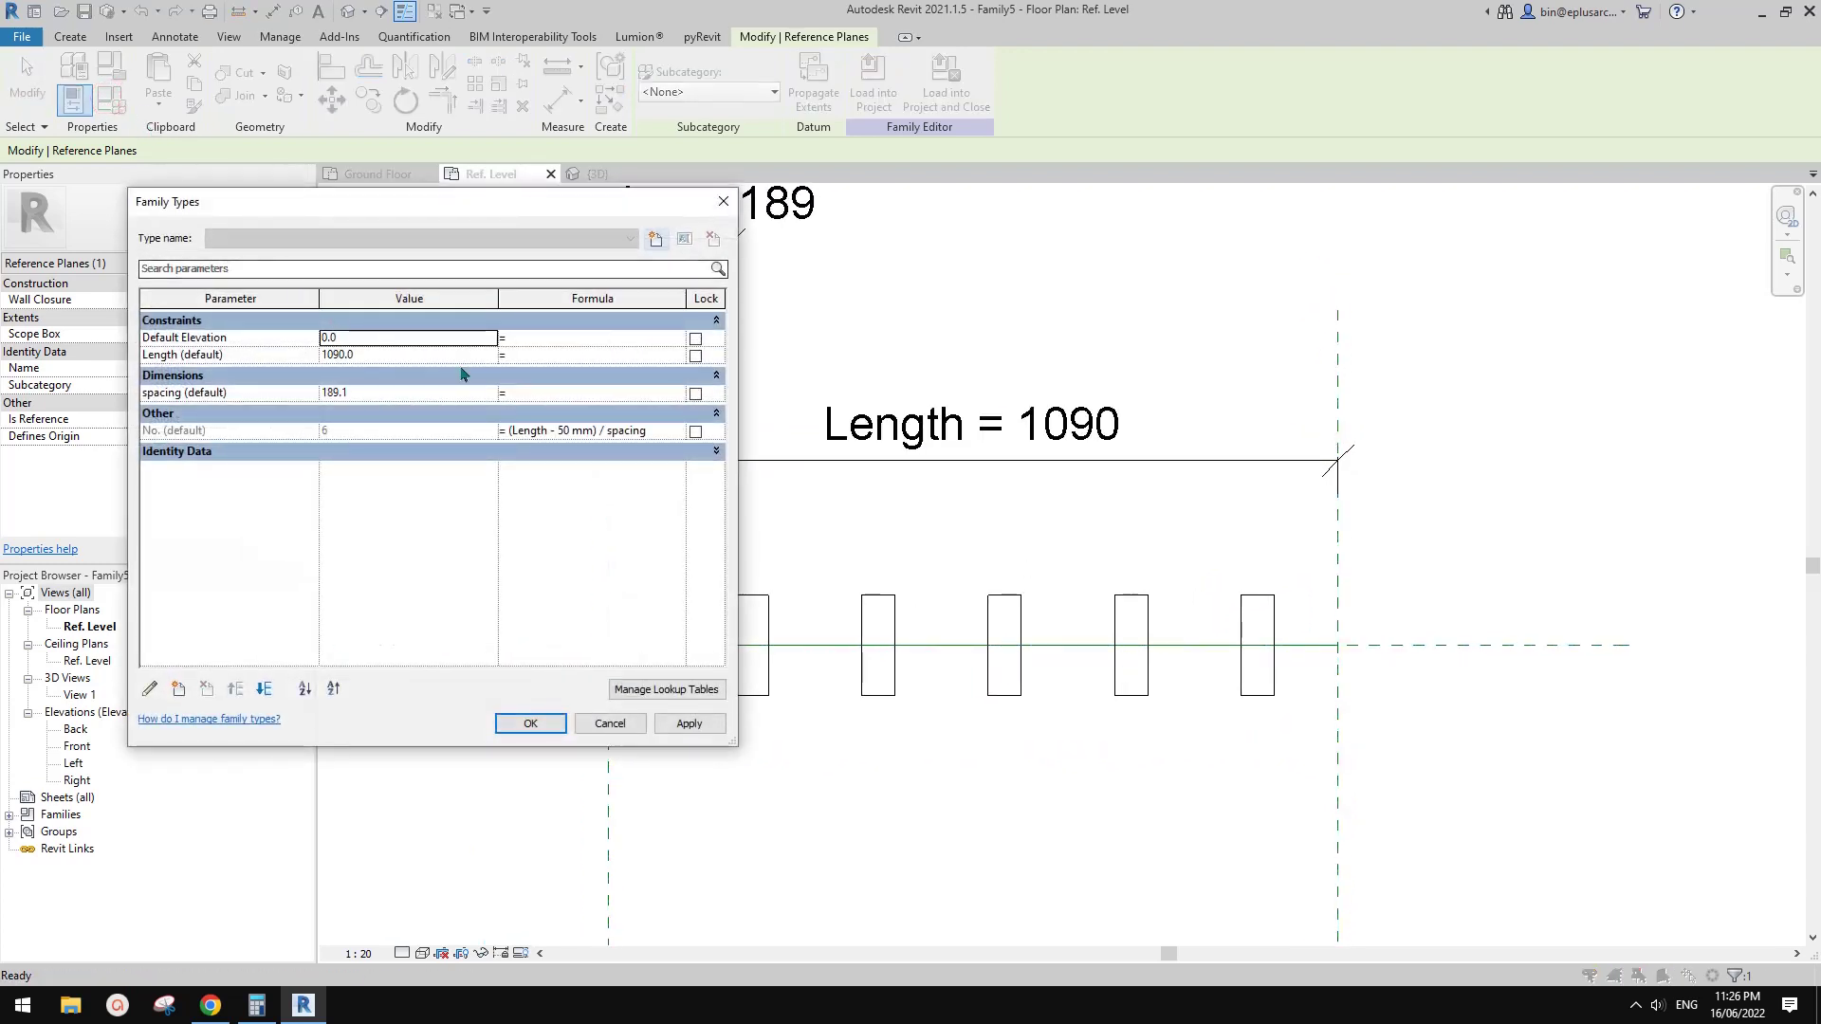
left_click(570, 432)
left_click(507, 432)
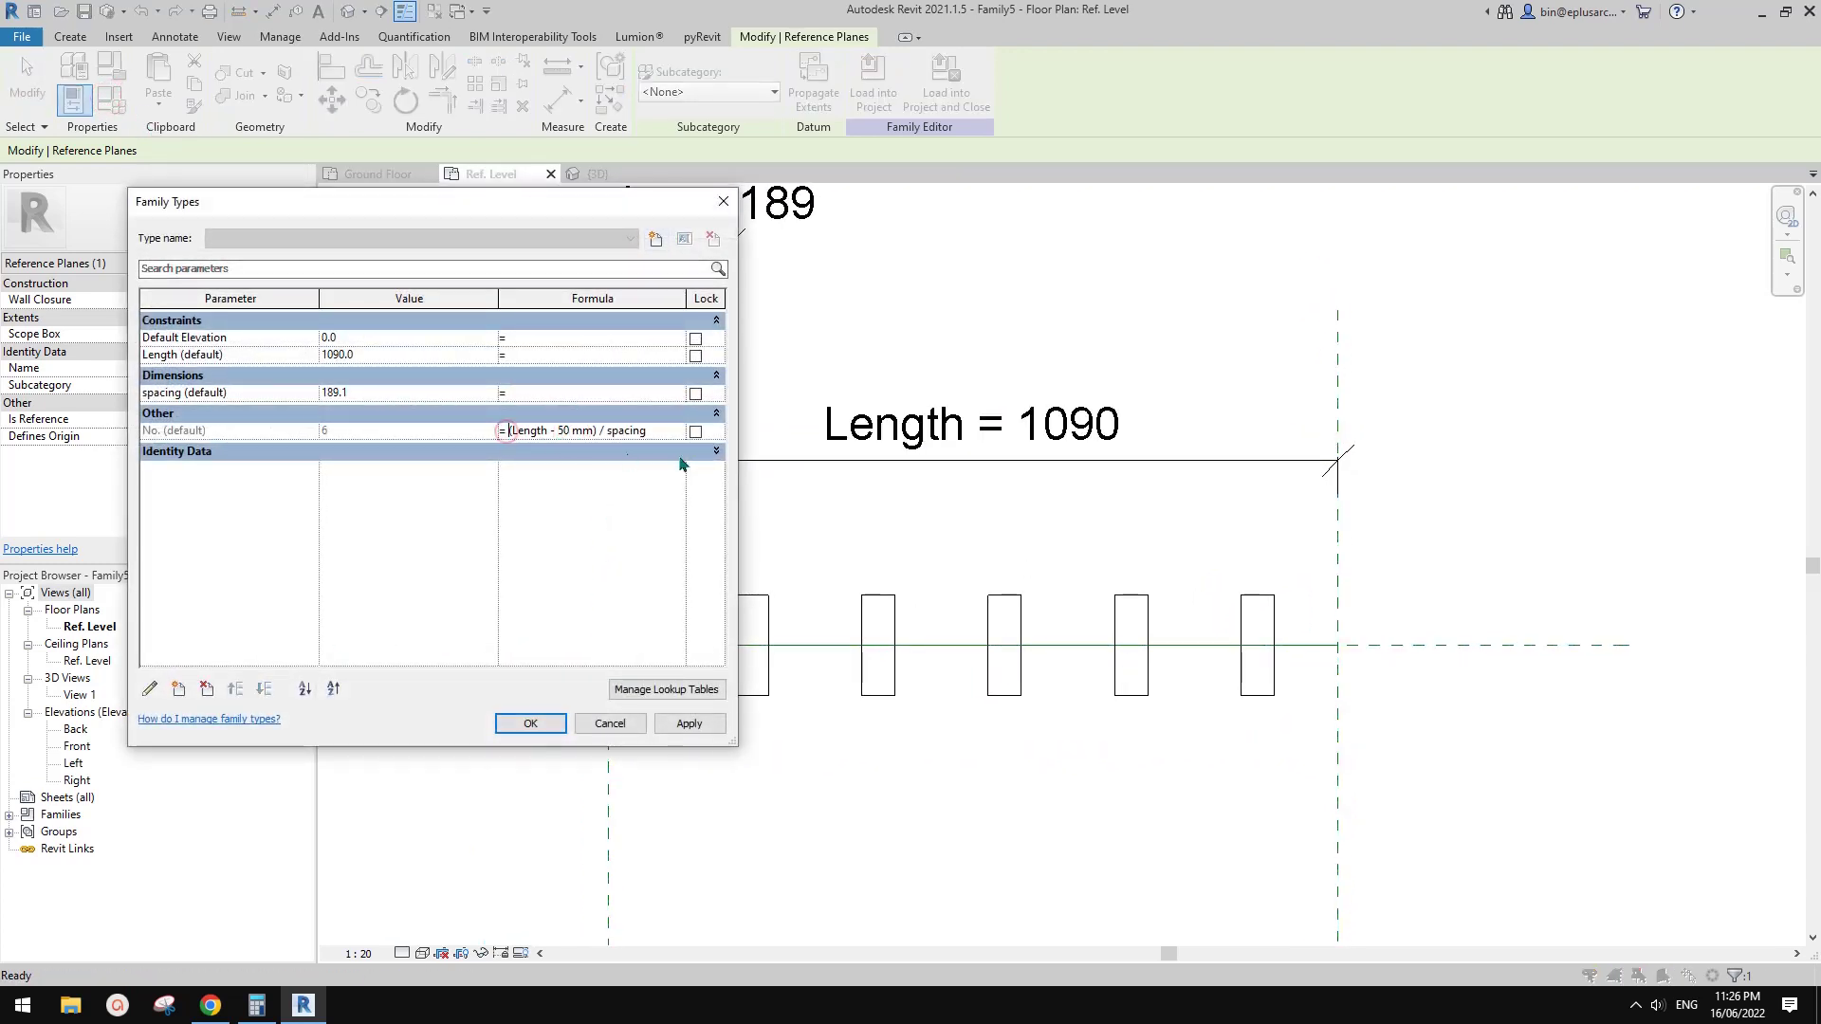
type("roun")
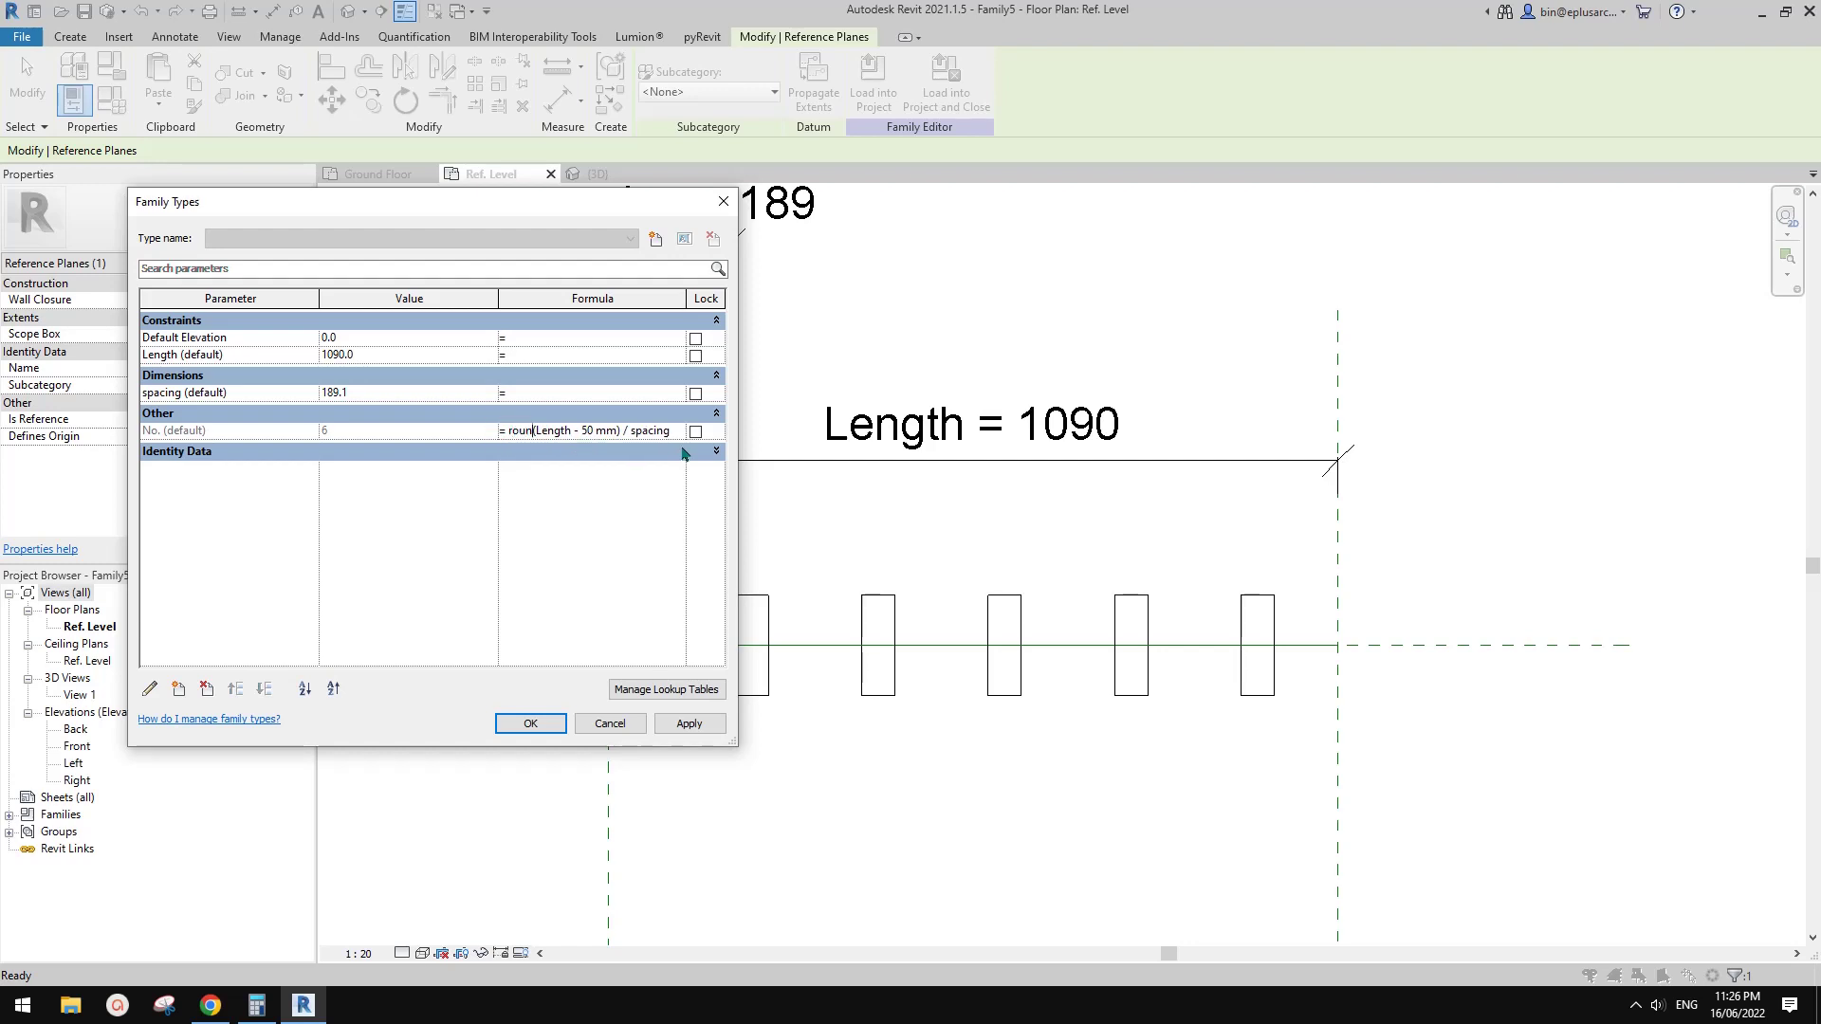
type("dup(")
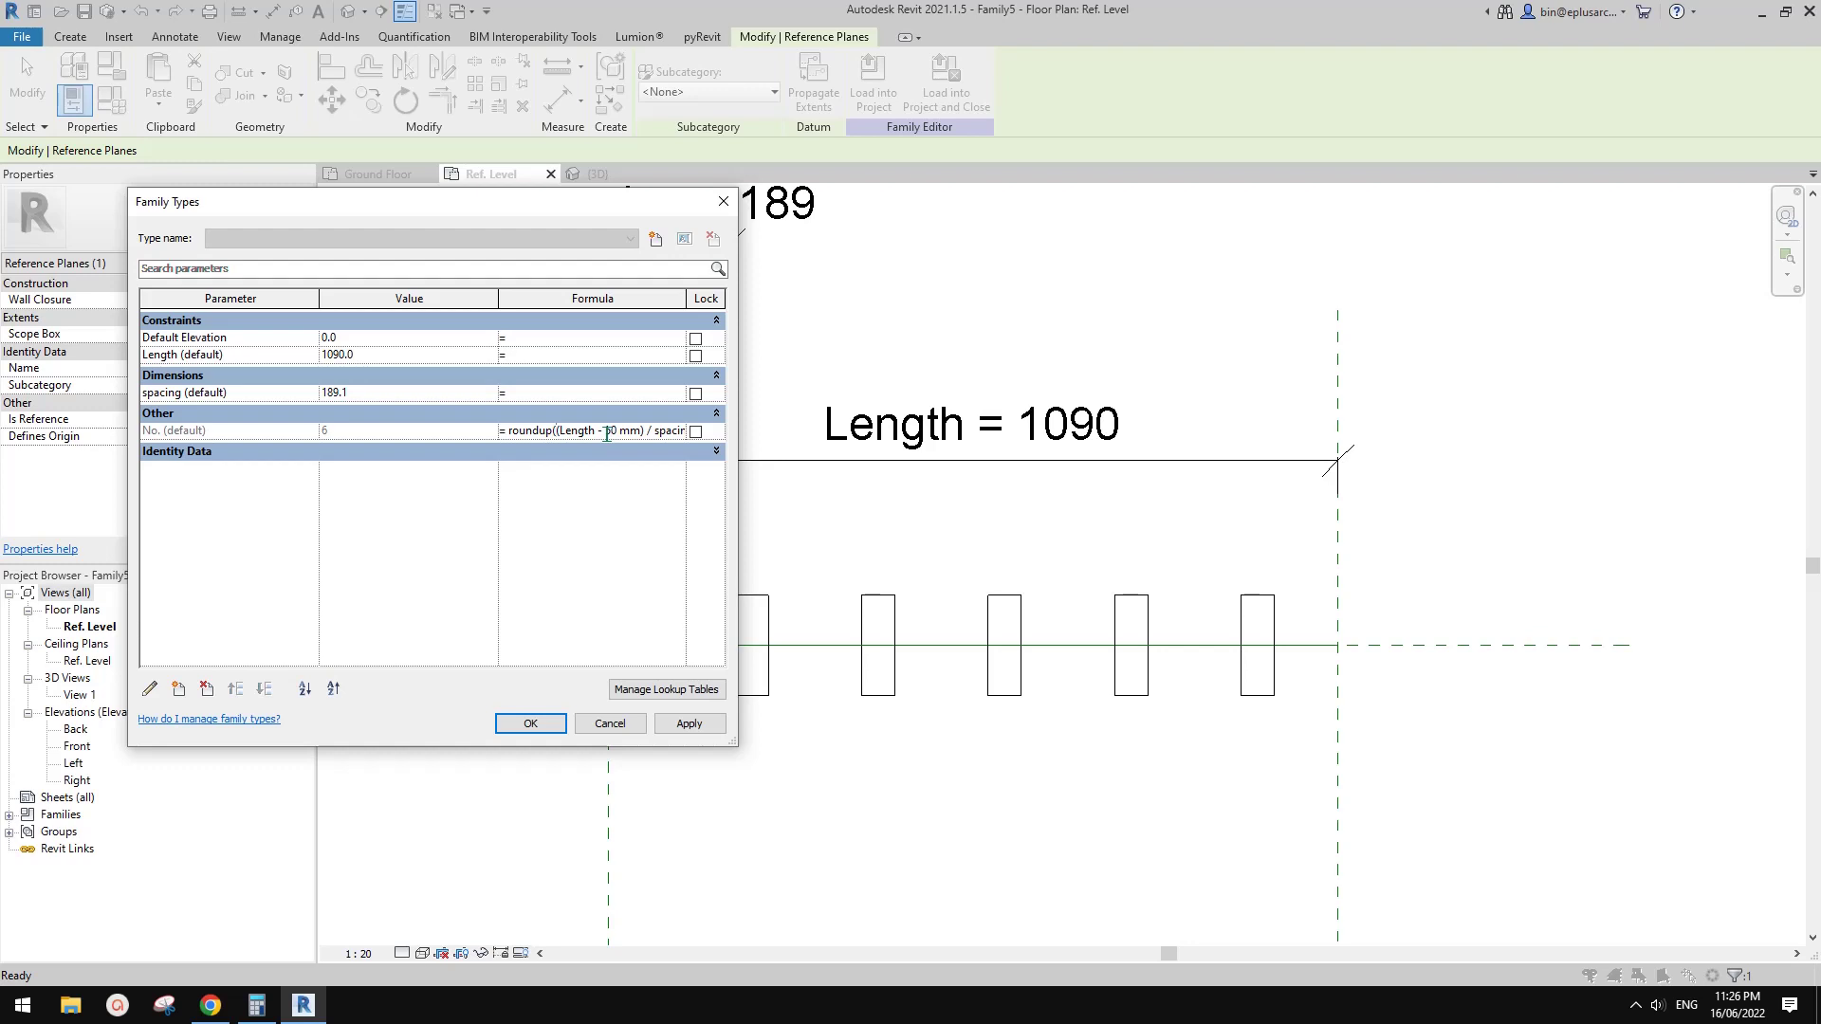
key("End")
type(")")
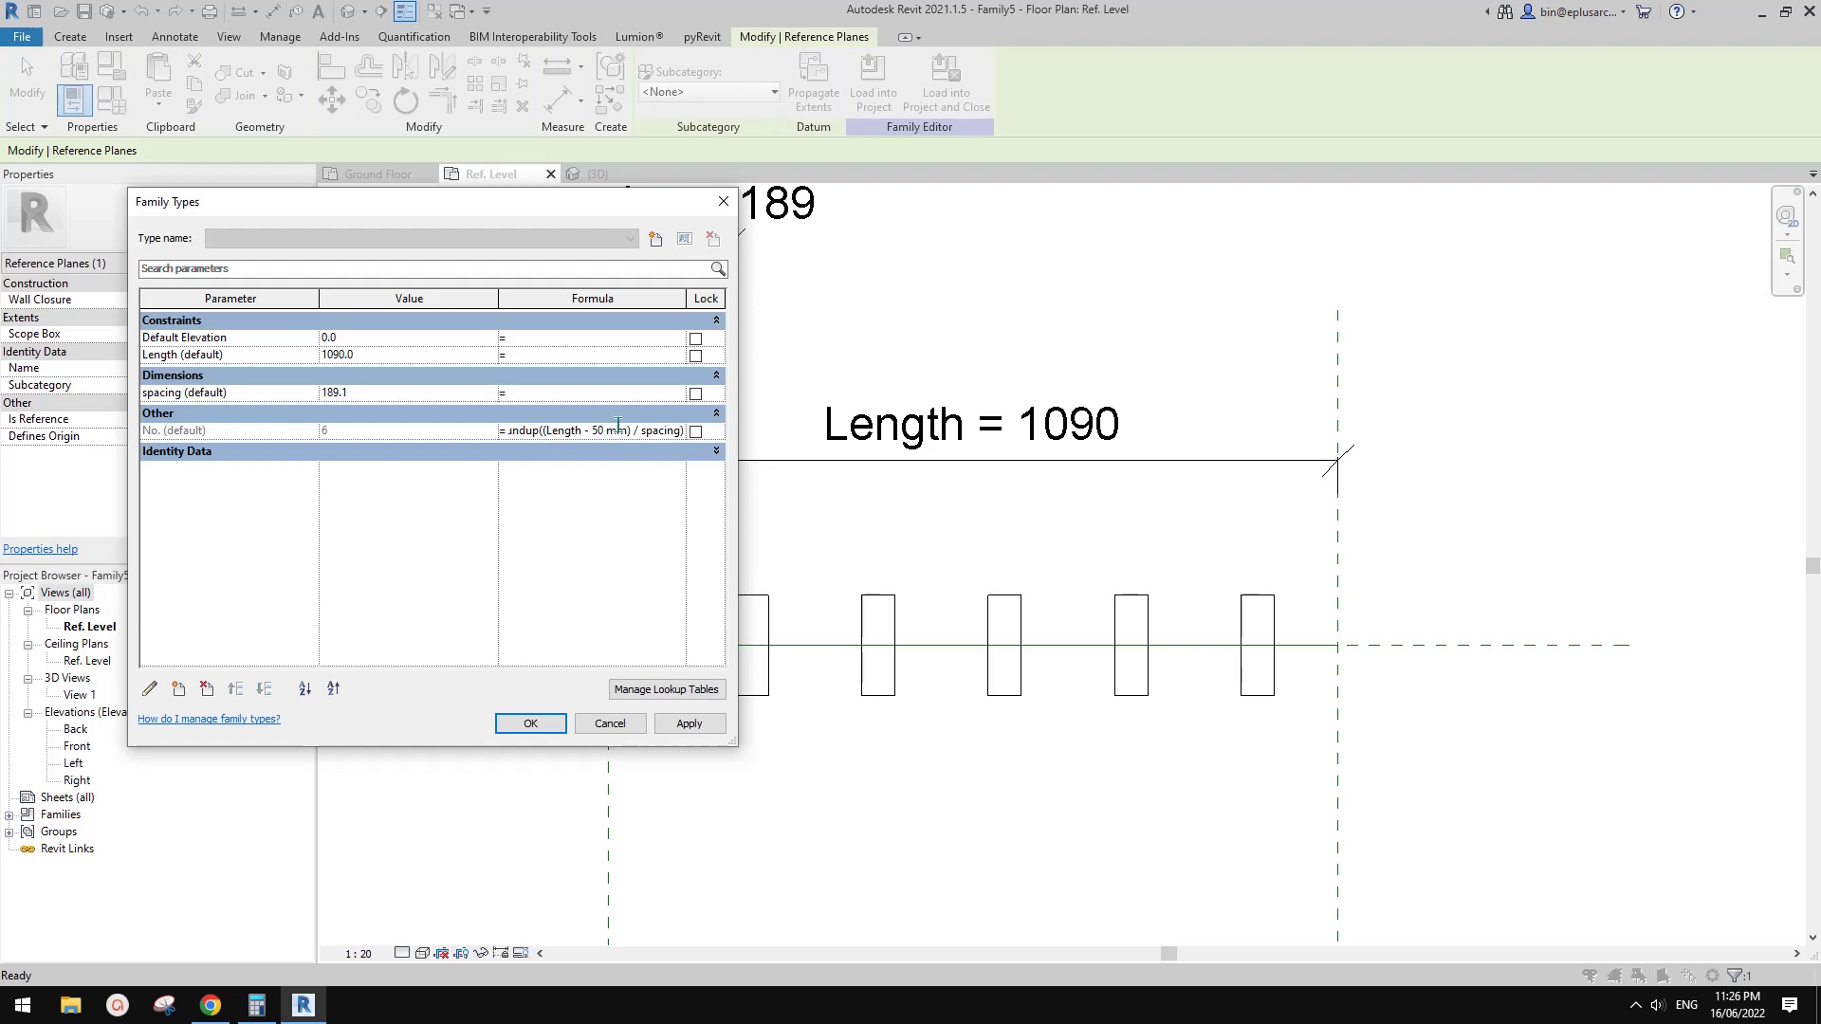
left_click(690, 724)
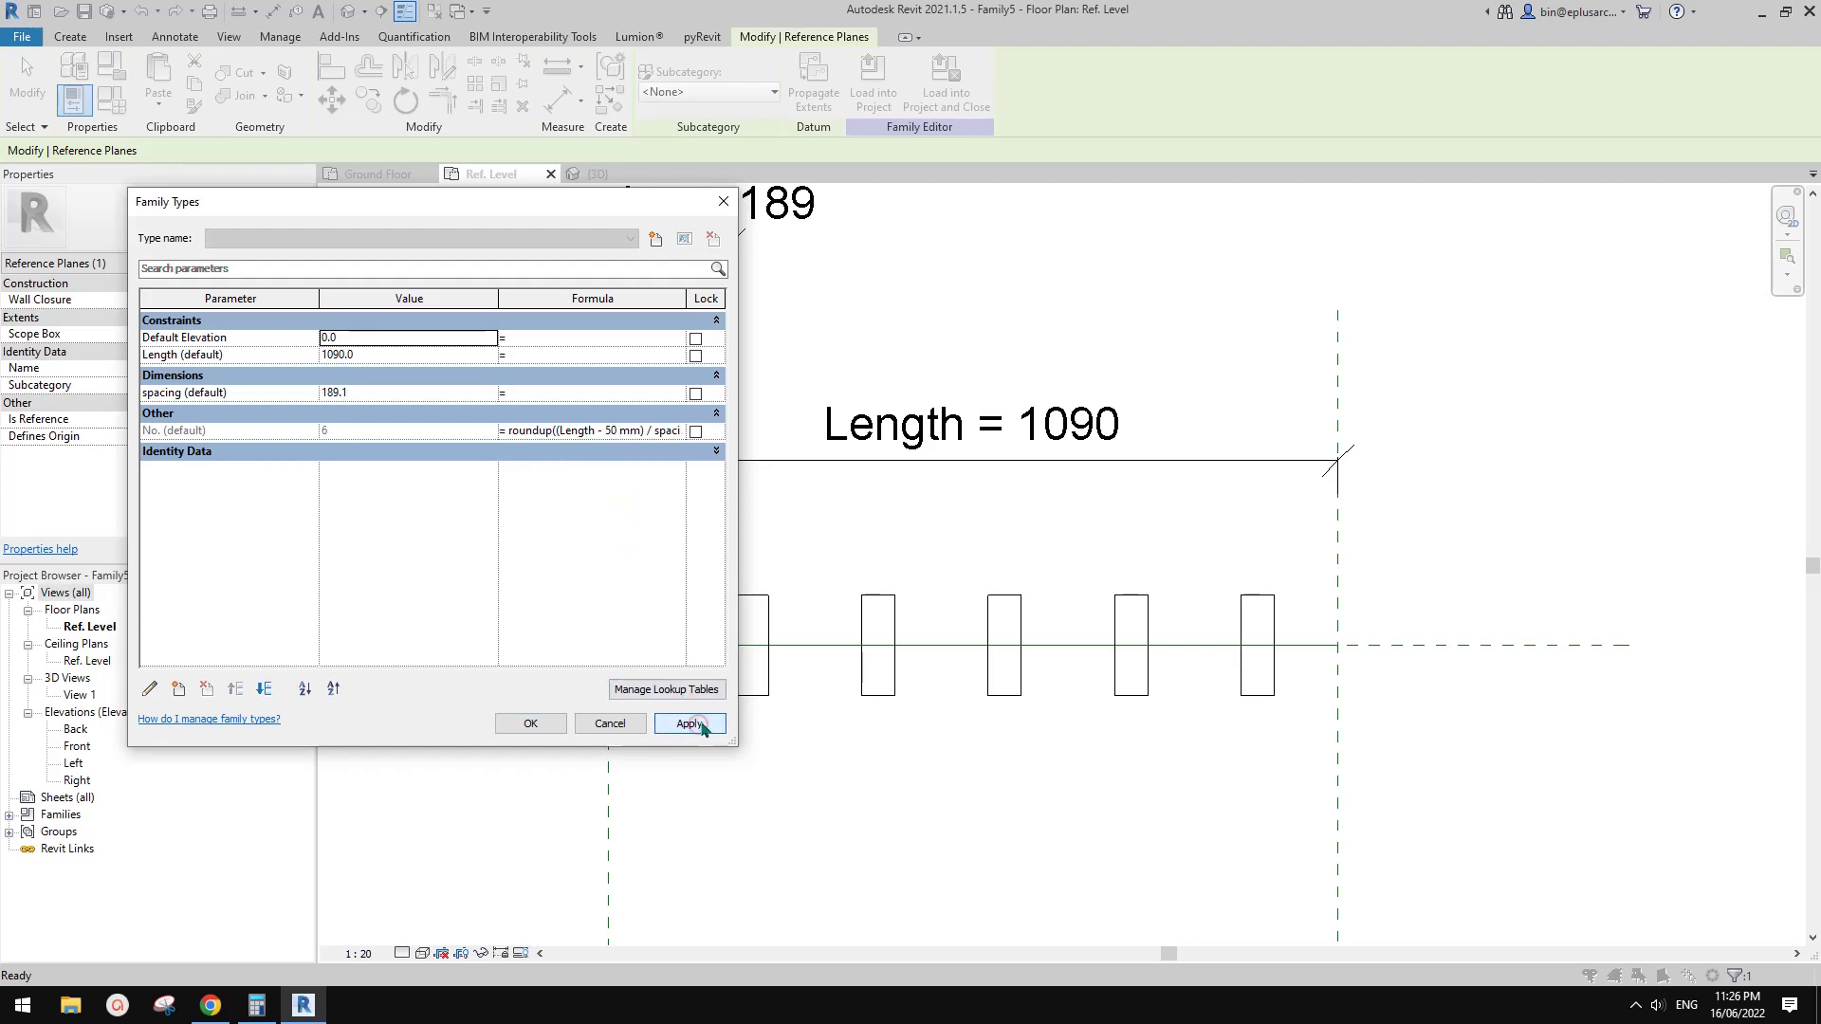
left_click(542, 727)
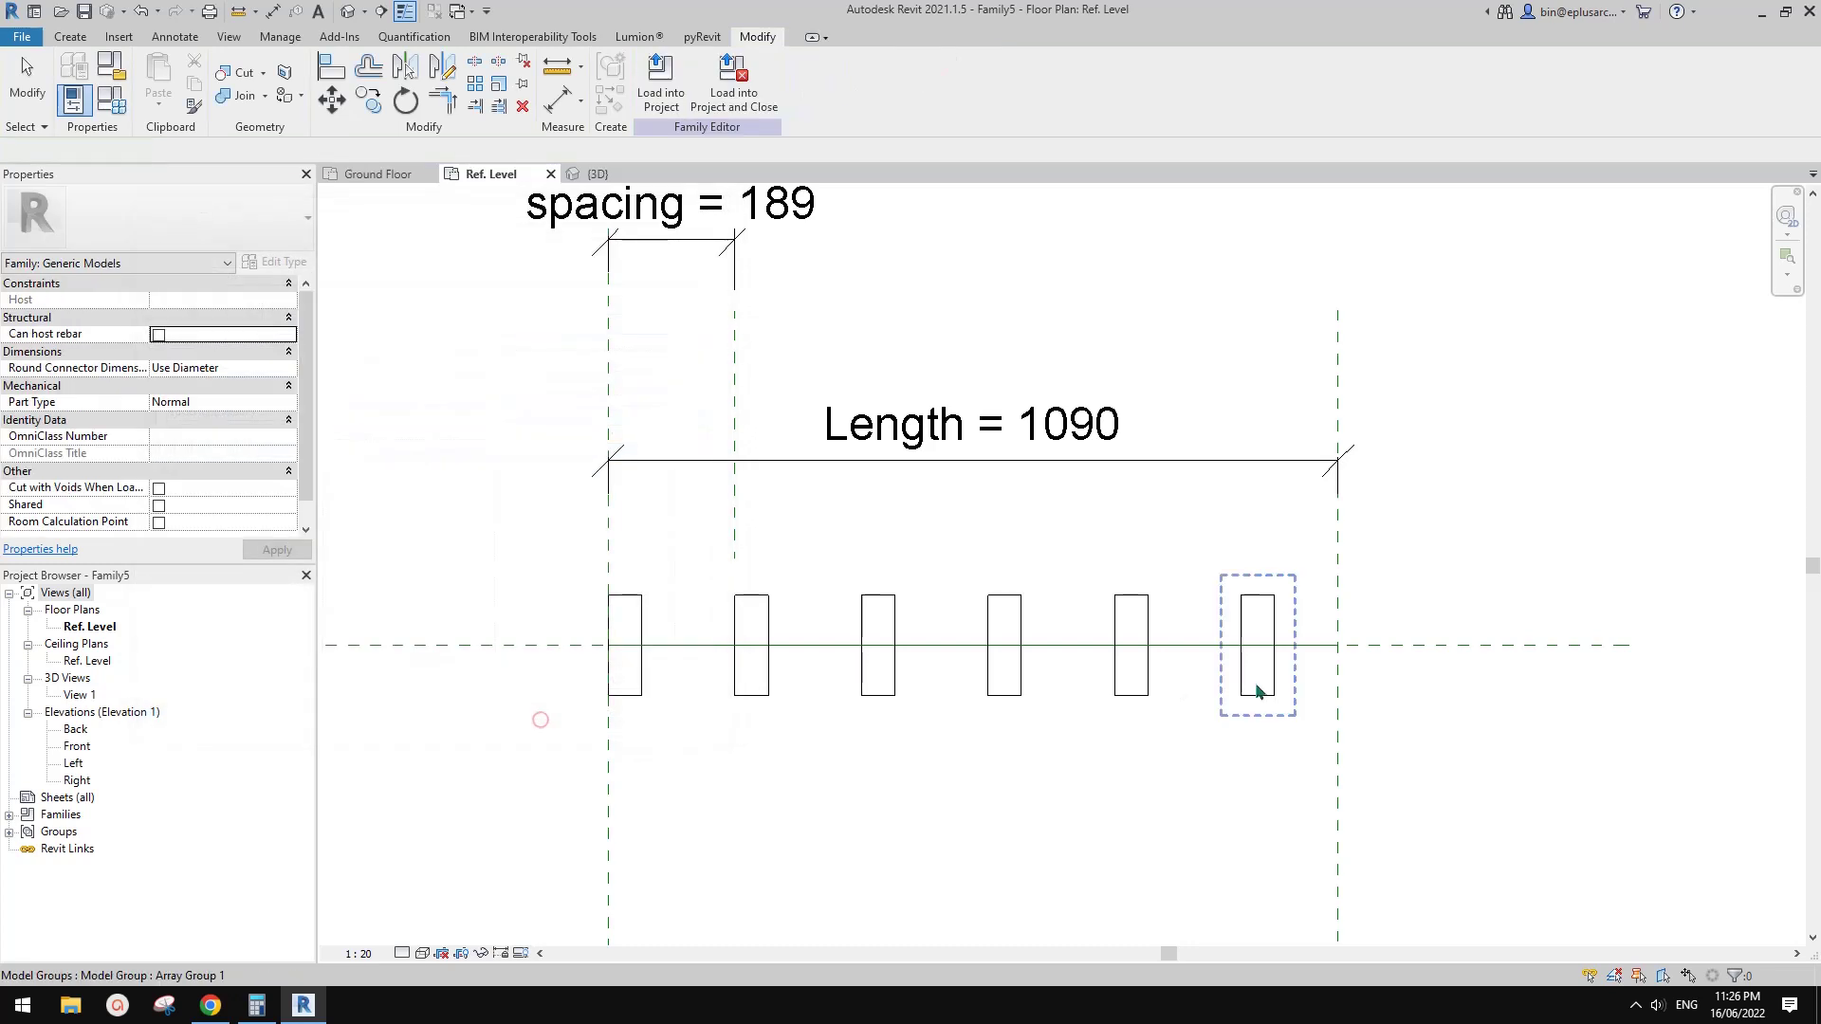
- Nudge the Right reference plane outward in small increments until Length is about 1185 mm
left_click(1338, 700)
left_click_drag(1338, 699, 1355, 699)
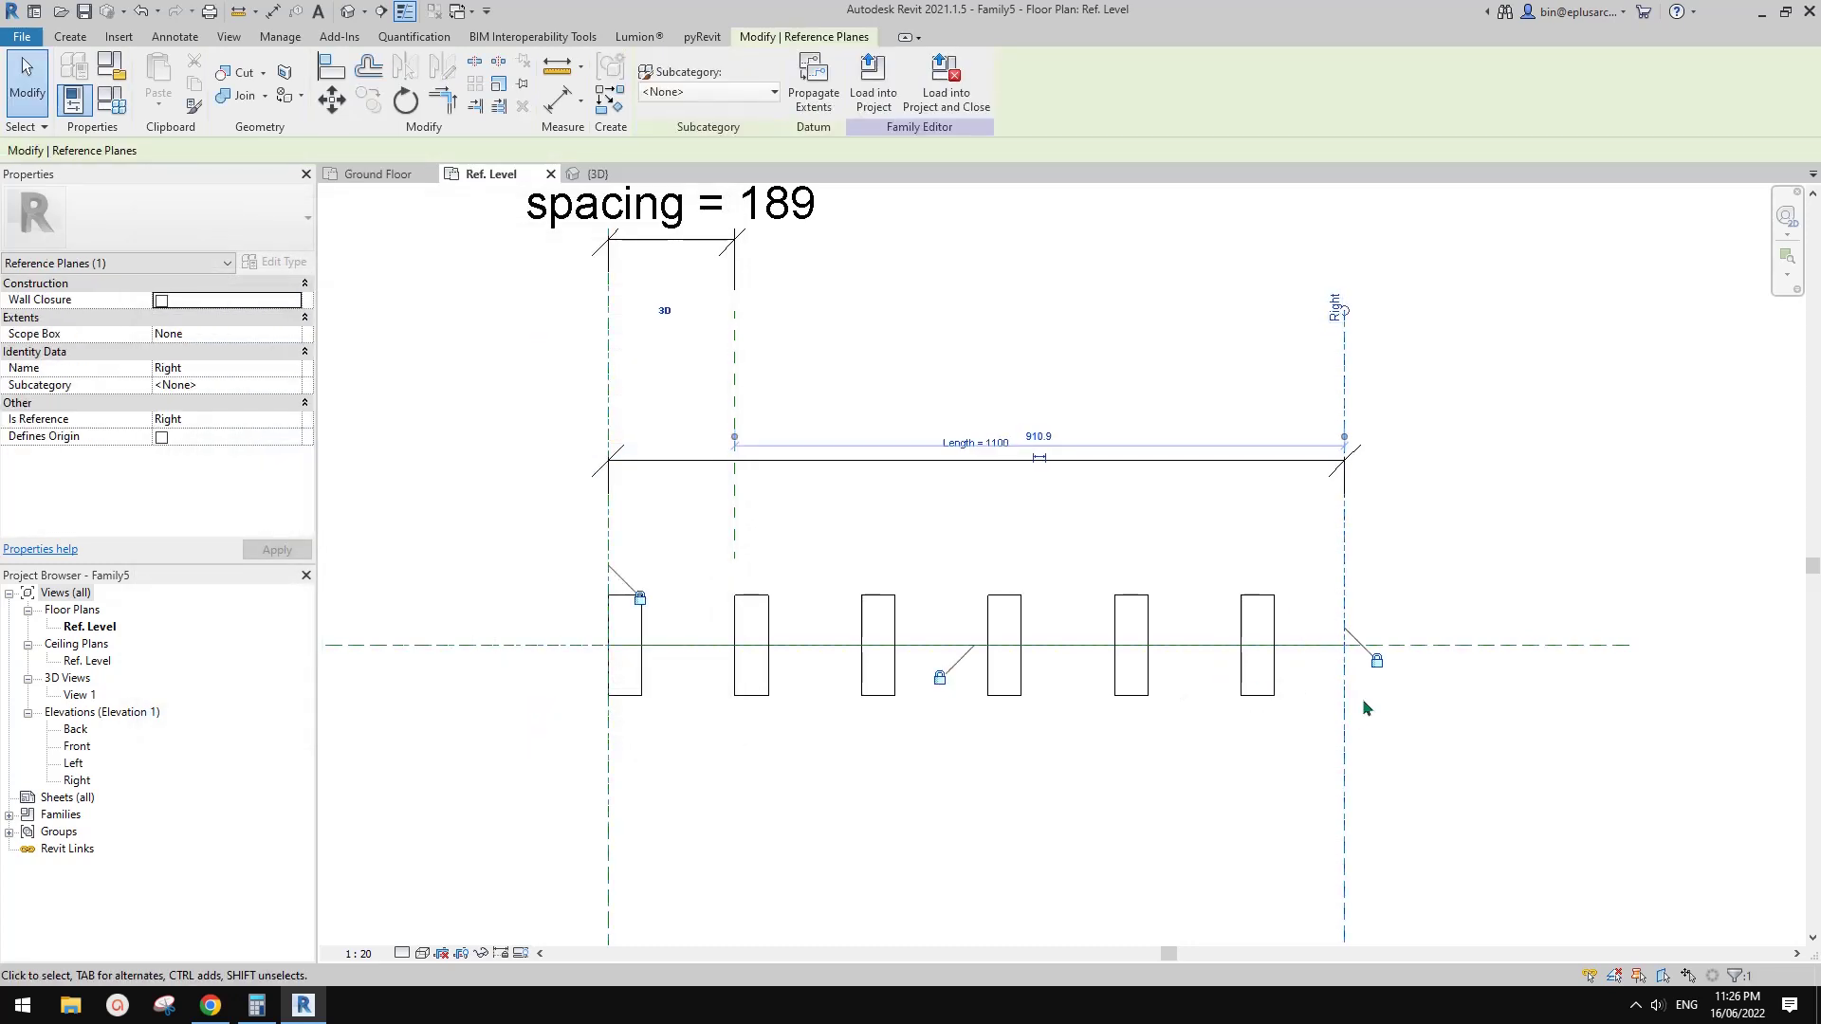
key("Right")
key("Right")
key("Right")
key("Right")
key("Right")
key("Right")
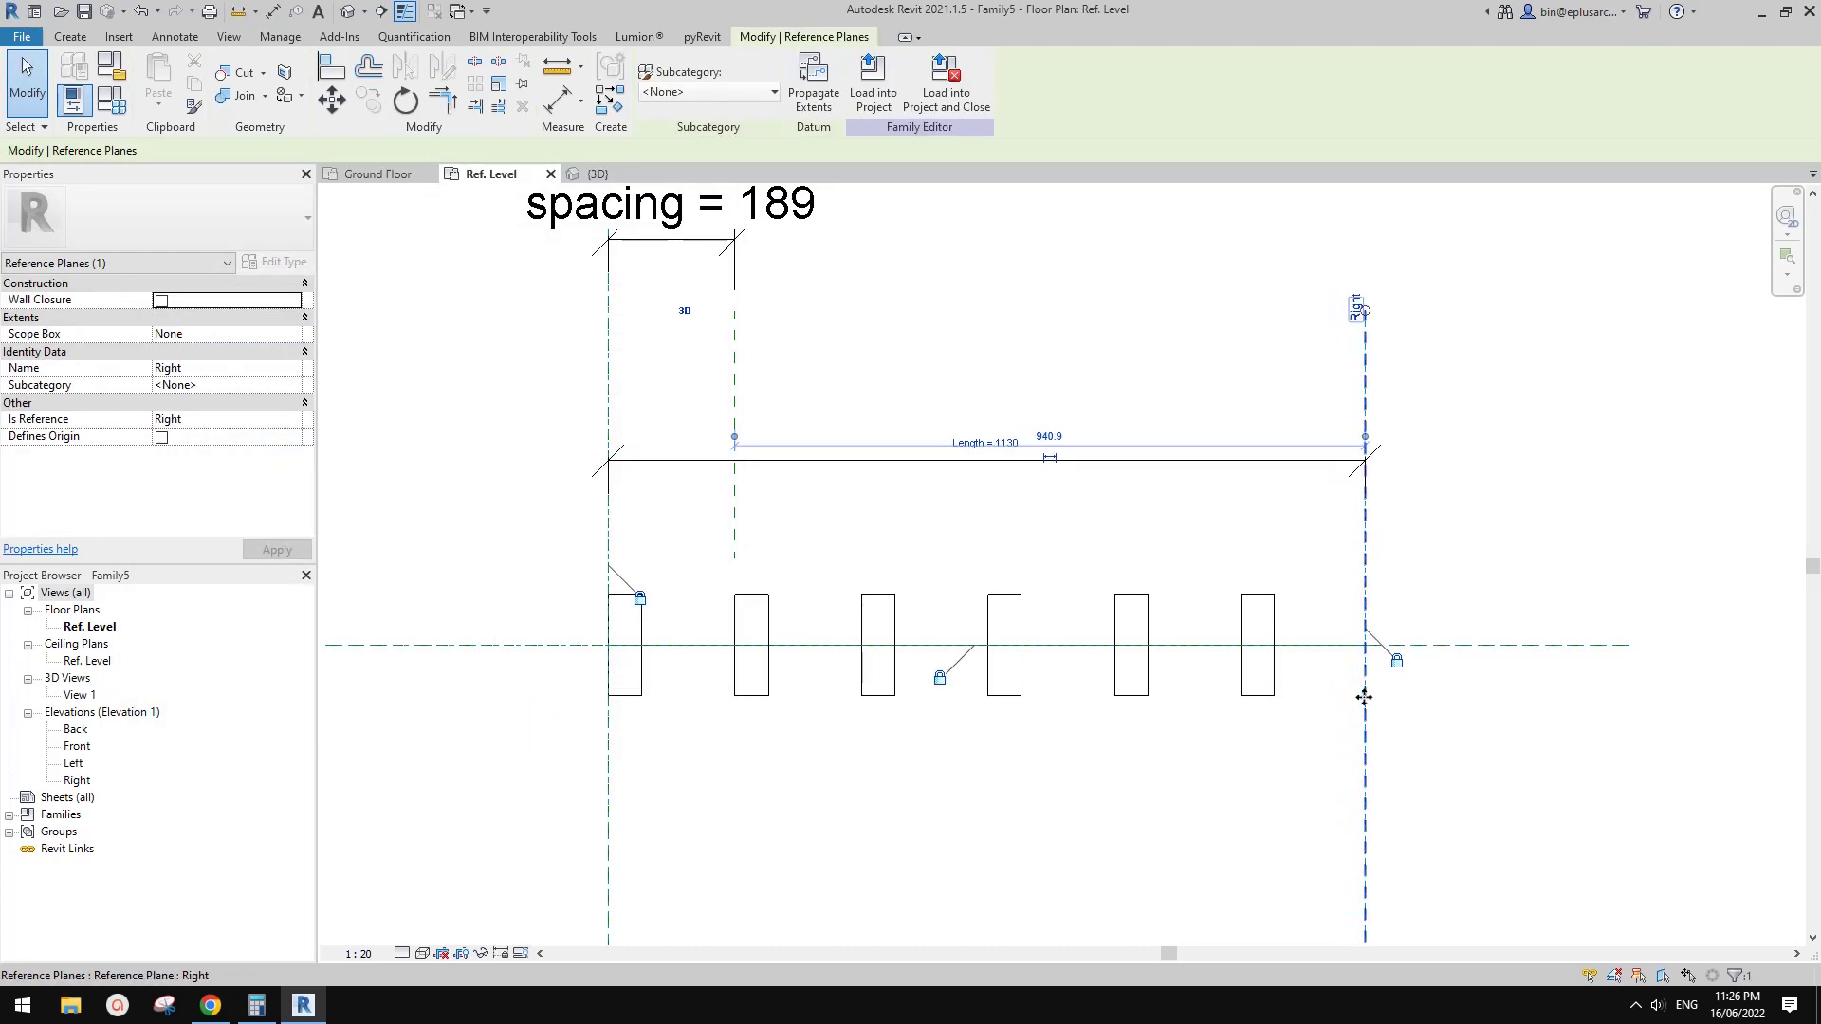
key("Right")
key("Right")
key("Right")
key("Right")
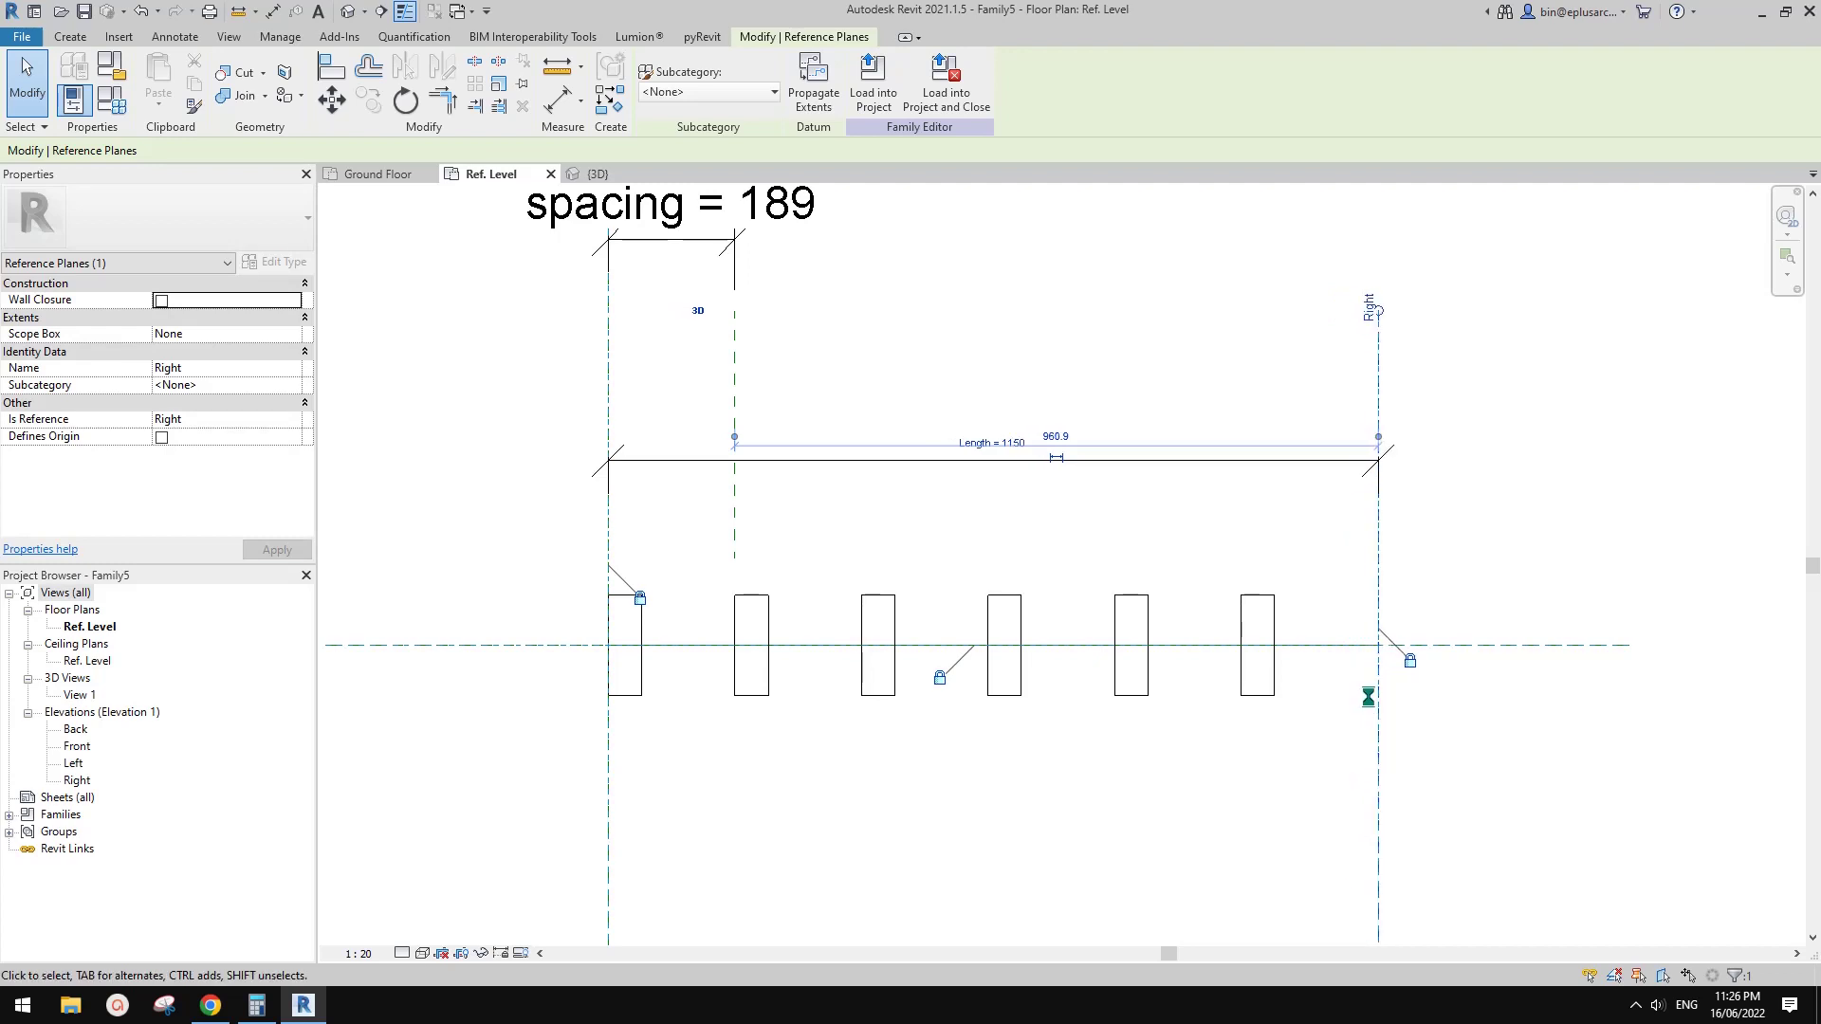
key("Right")
key("Right")
key("Right")
key("Right")
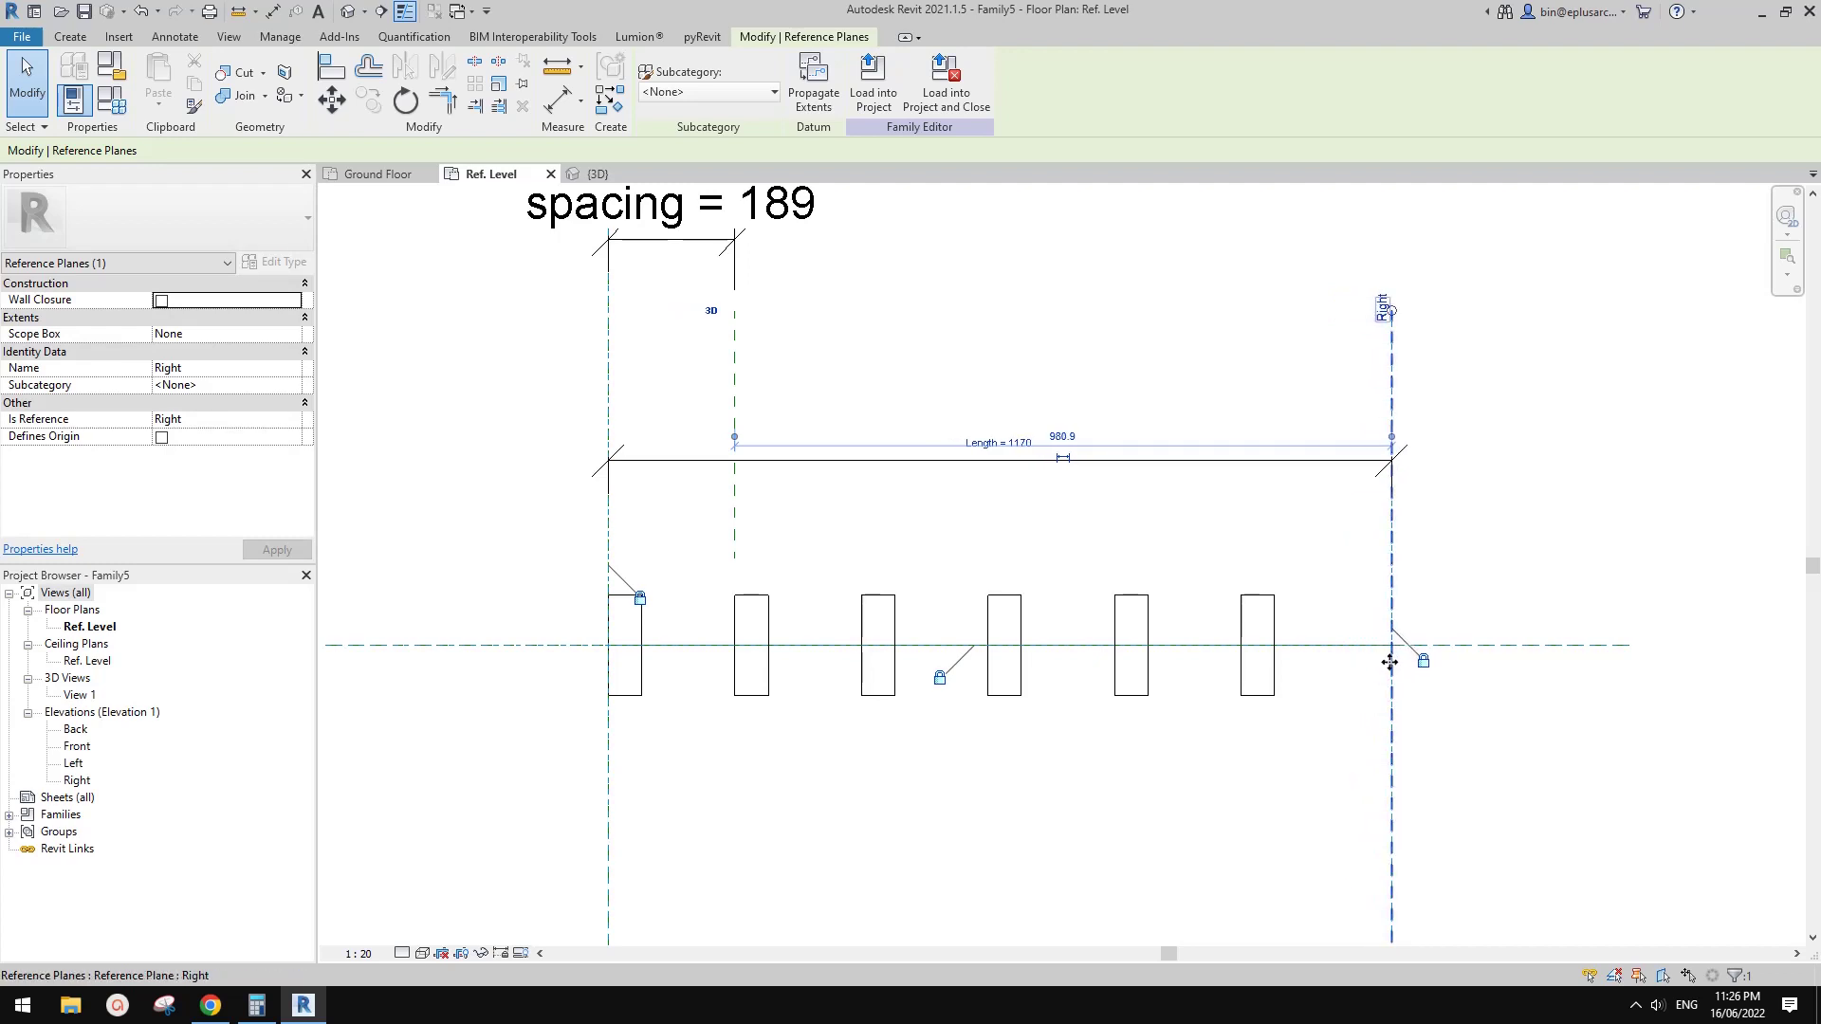
key("Right")
key("Right")
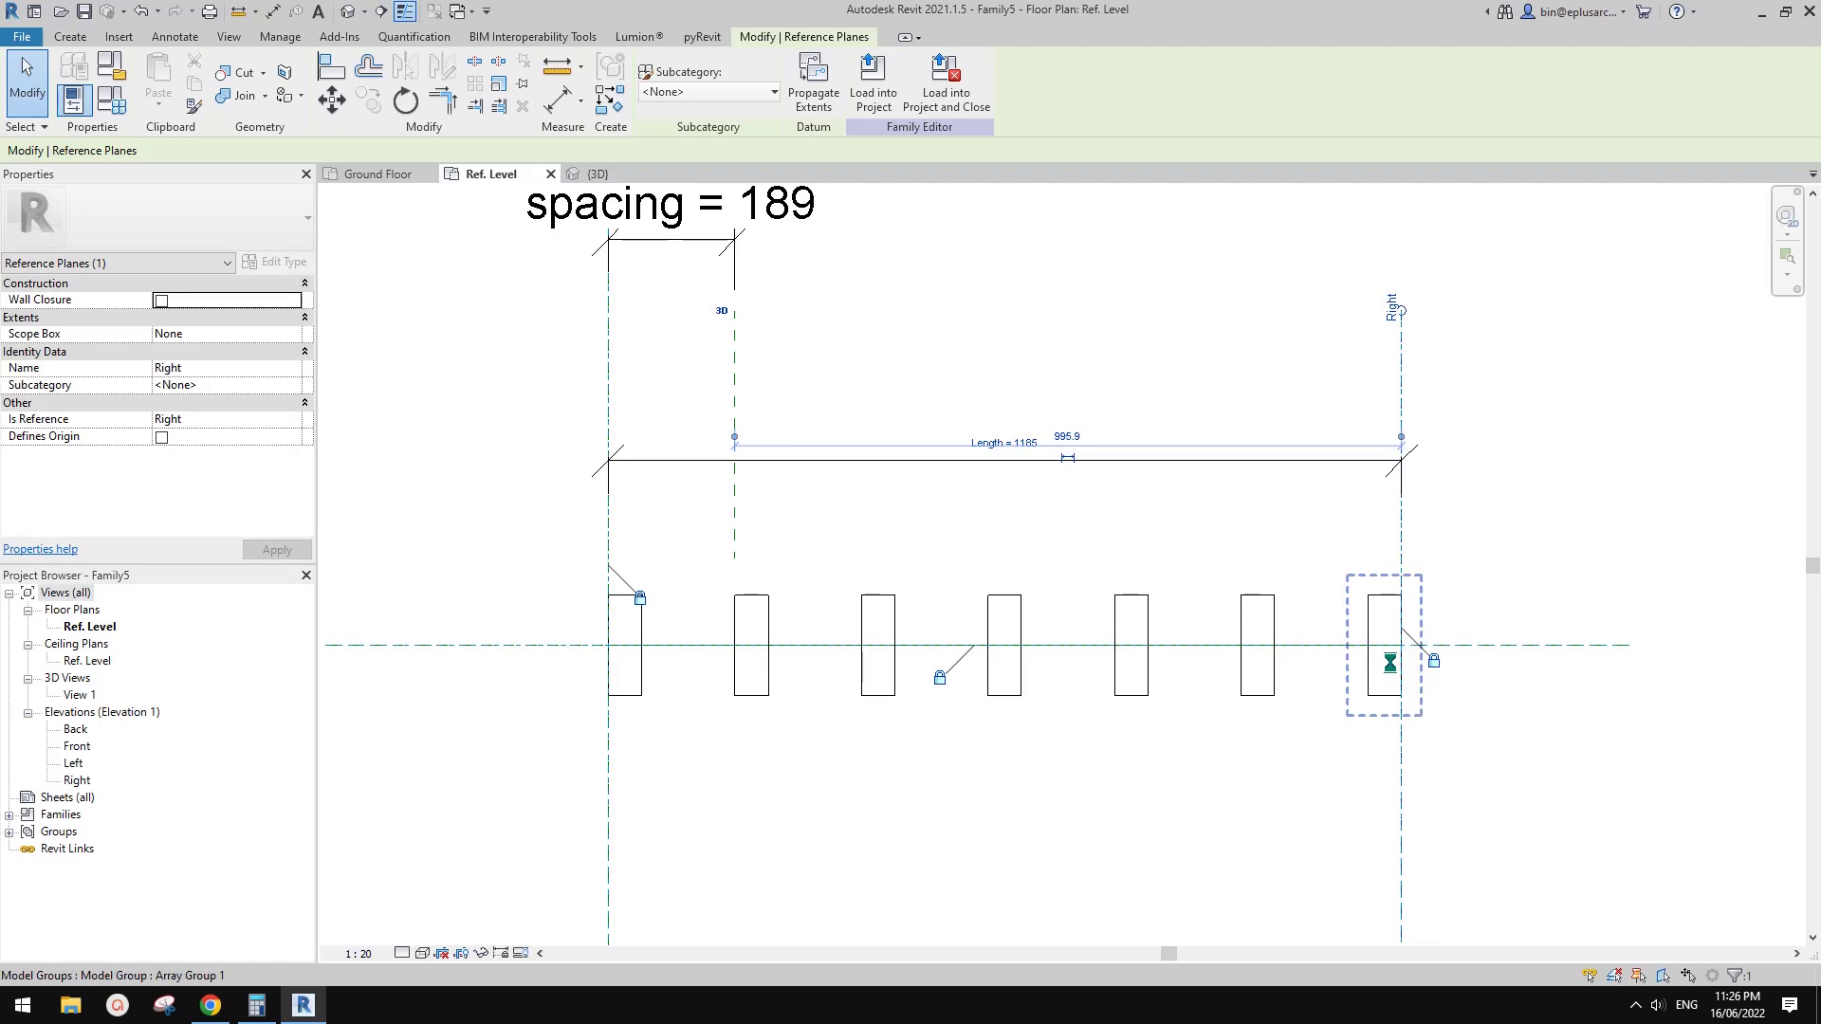
key("Right")
key("Left")
- Move the Right reference plane exactly onto the outer edge of the last post in the array
scroll(1392, 671, "up", 2)
scroll(1390, 663, "up", 3)
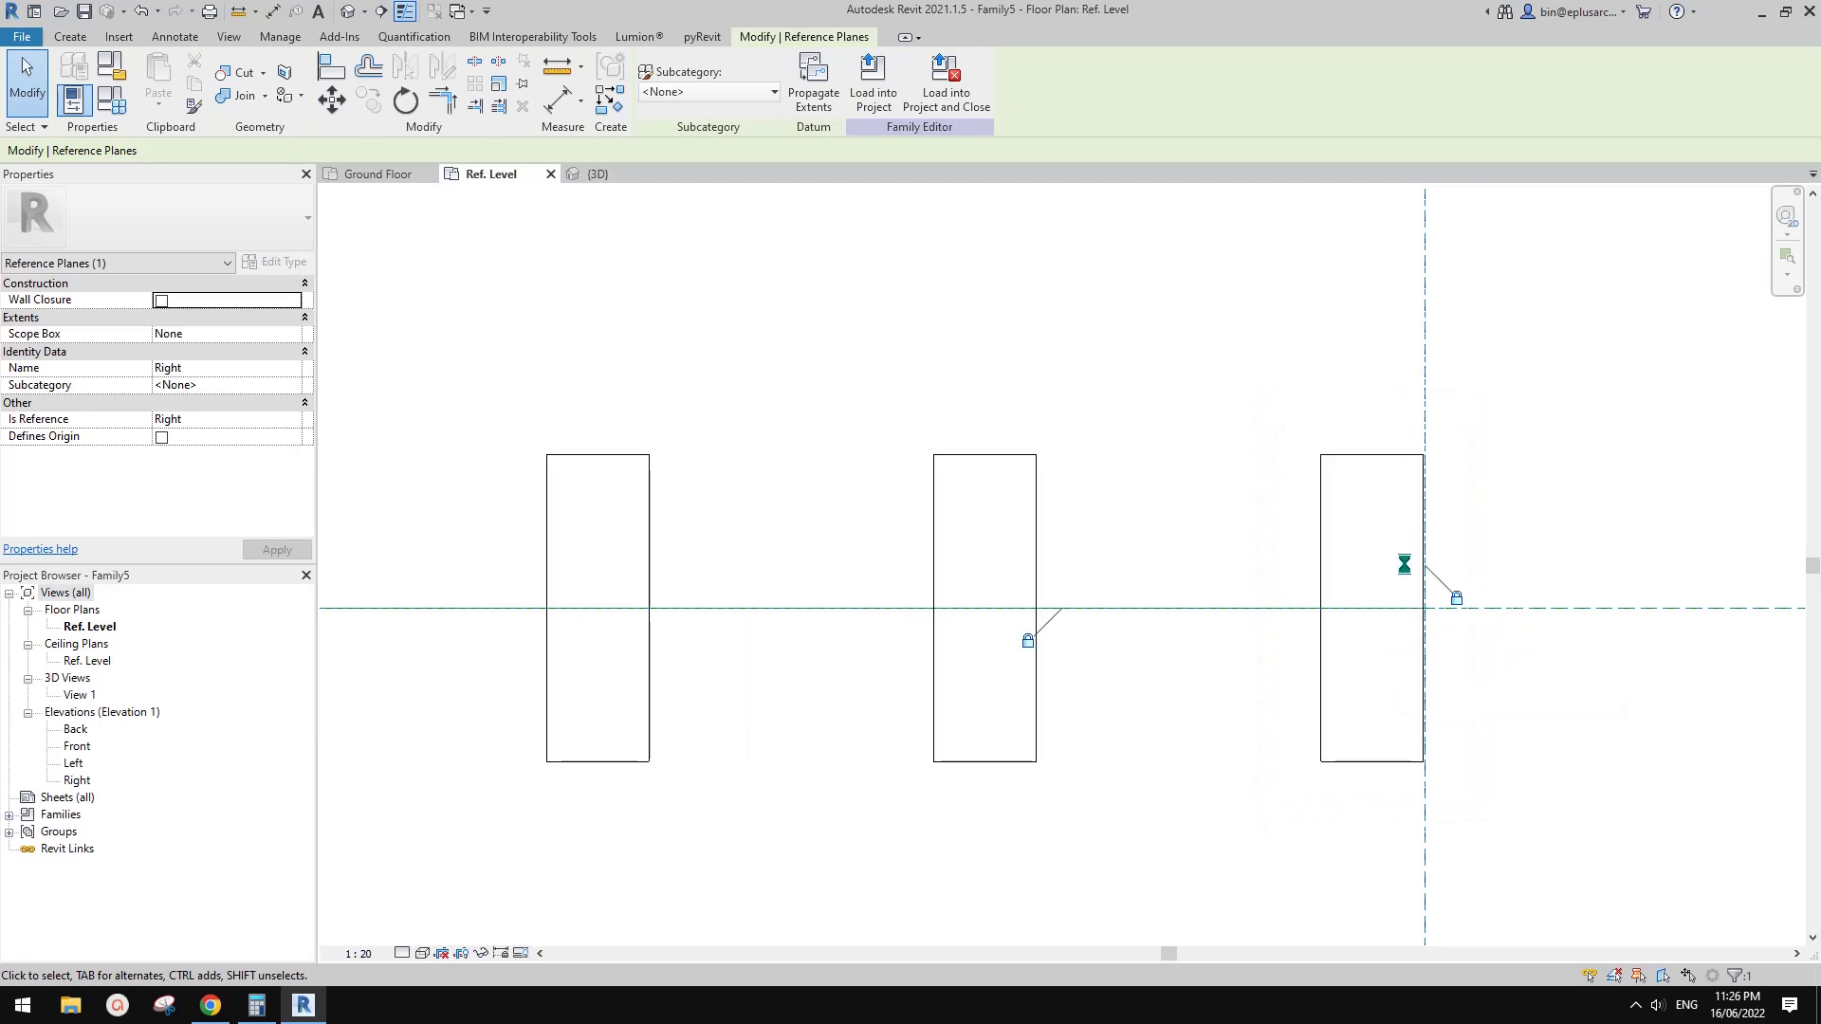
scroll(1423, 494, "up", 5)
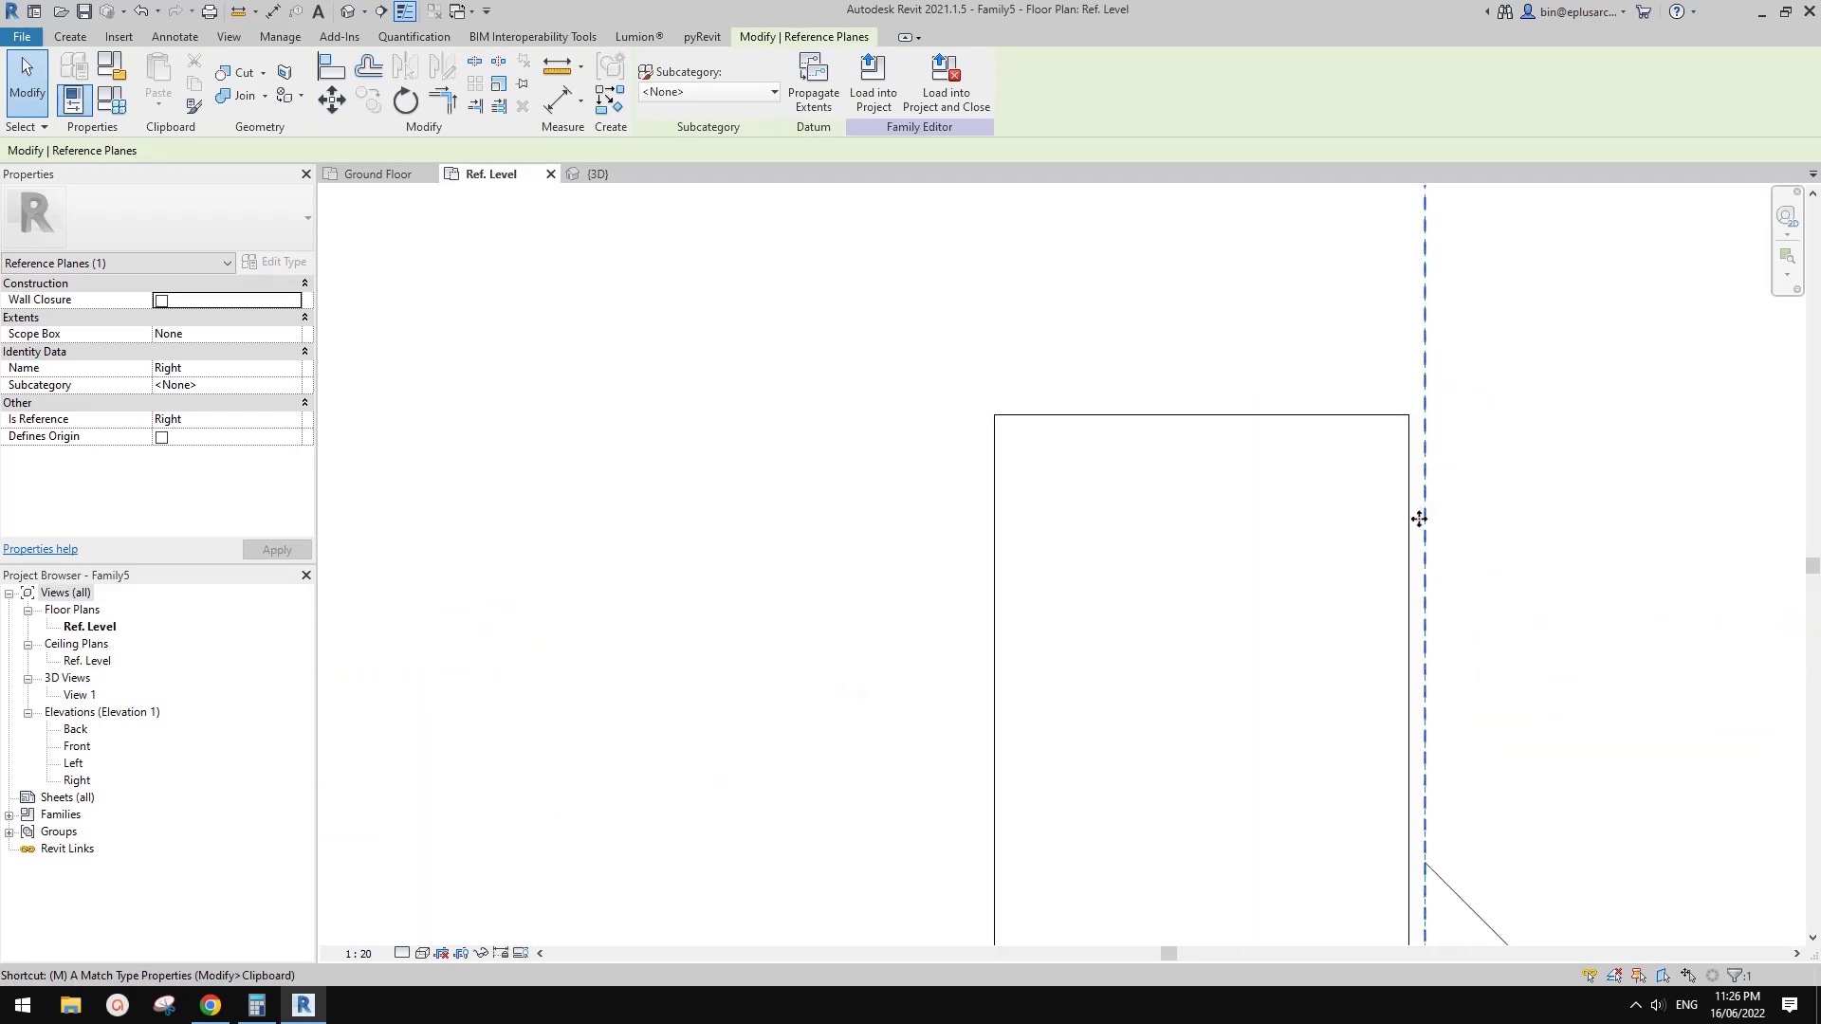
key("m")
key("v")
left_click(1424, 493)
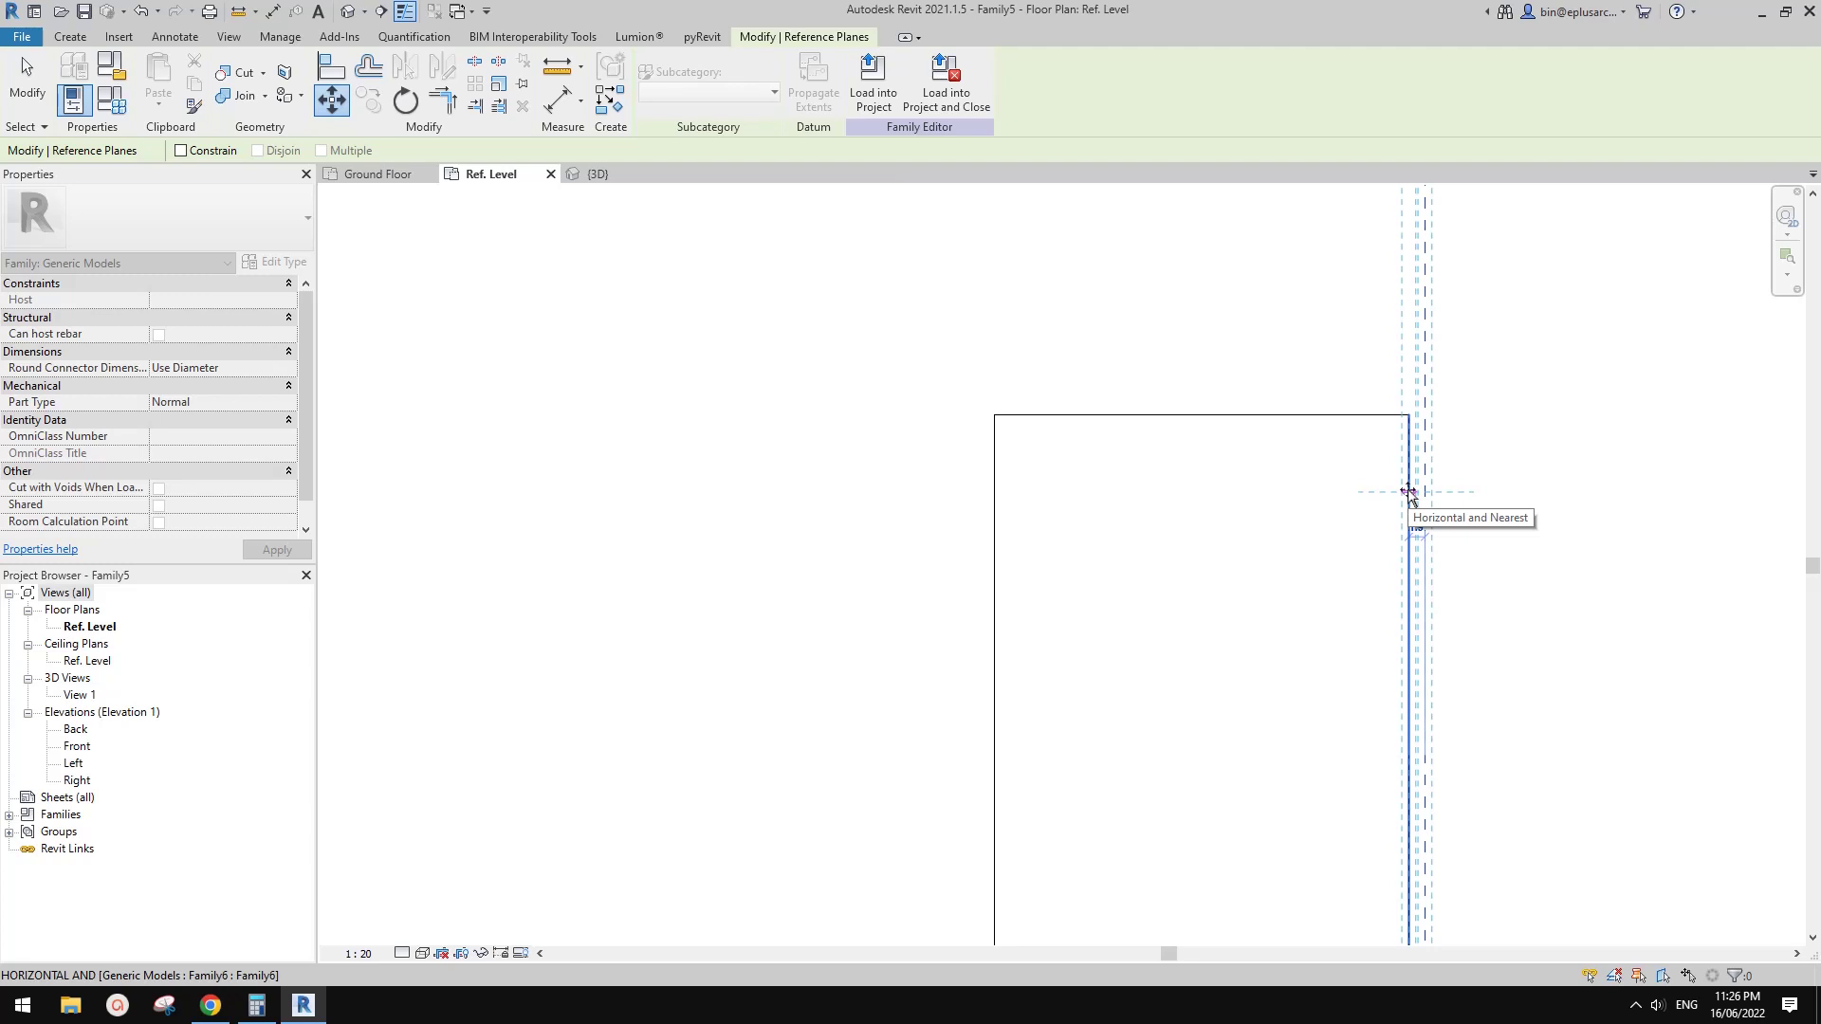
left_click(1408, 494)
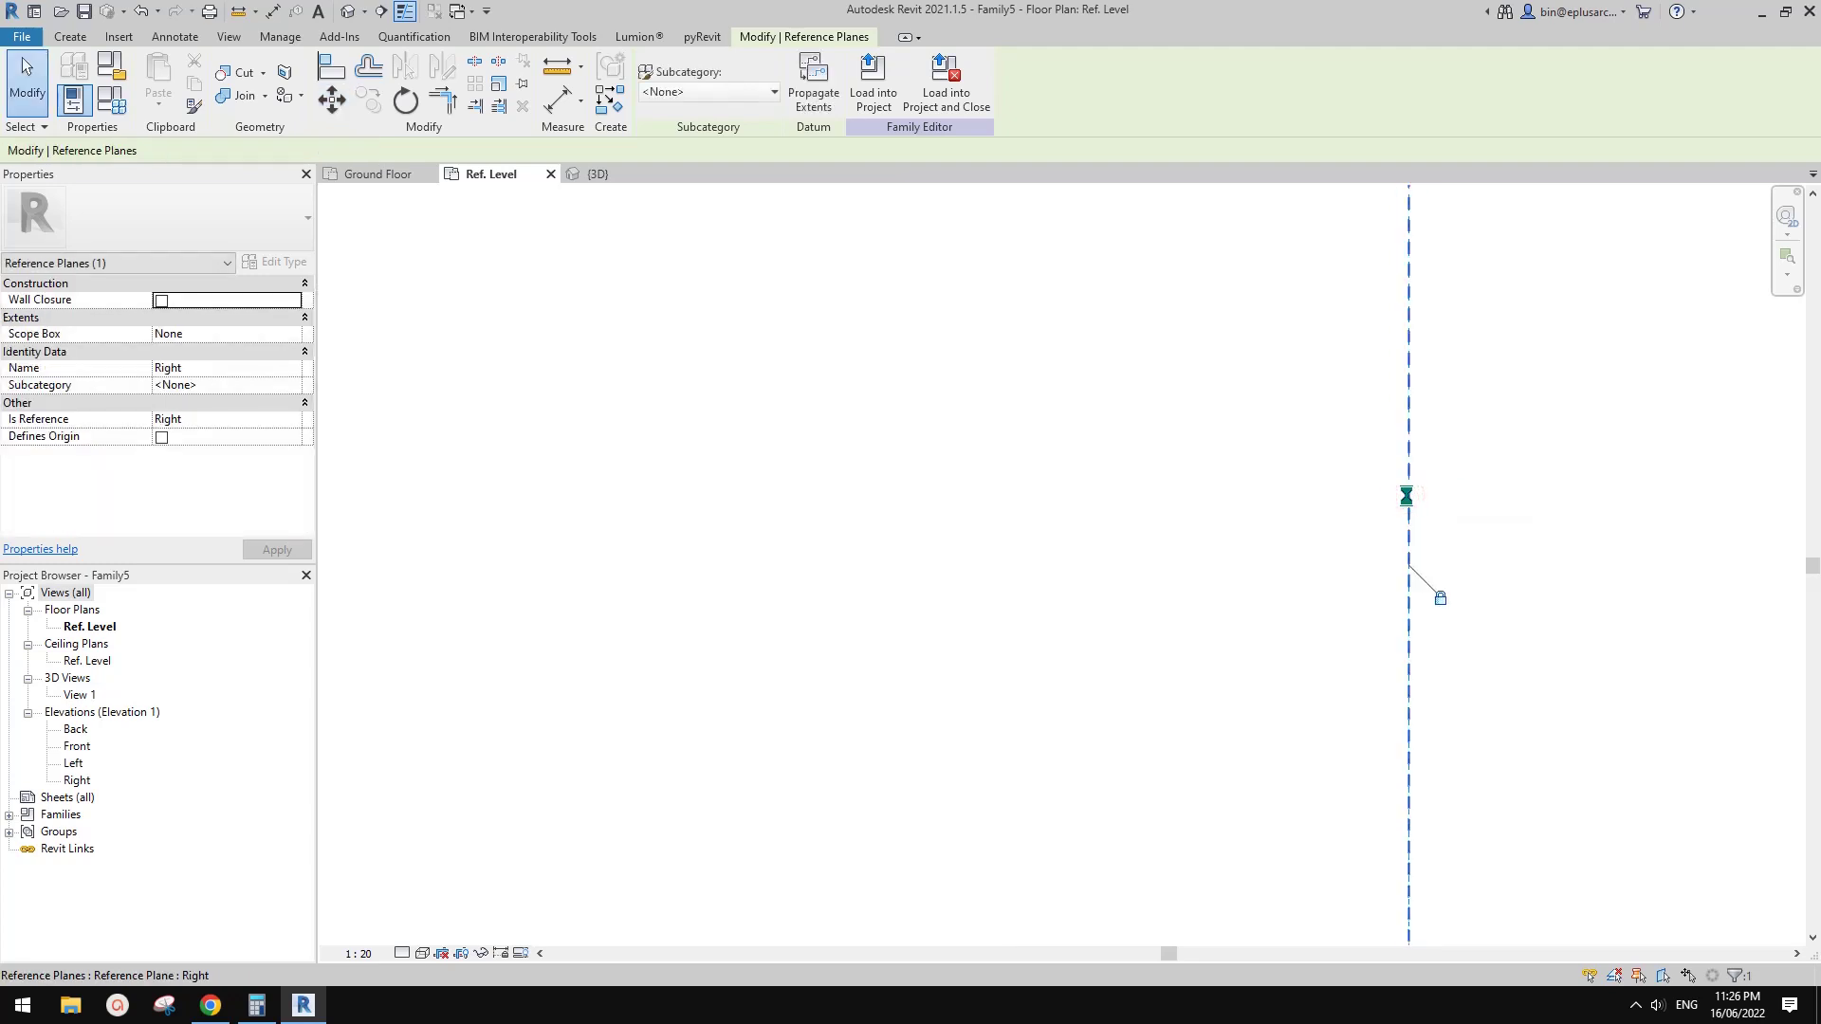
scroll(1314, 472, "down", 4)
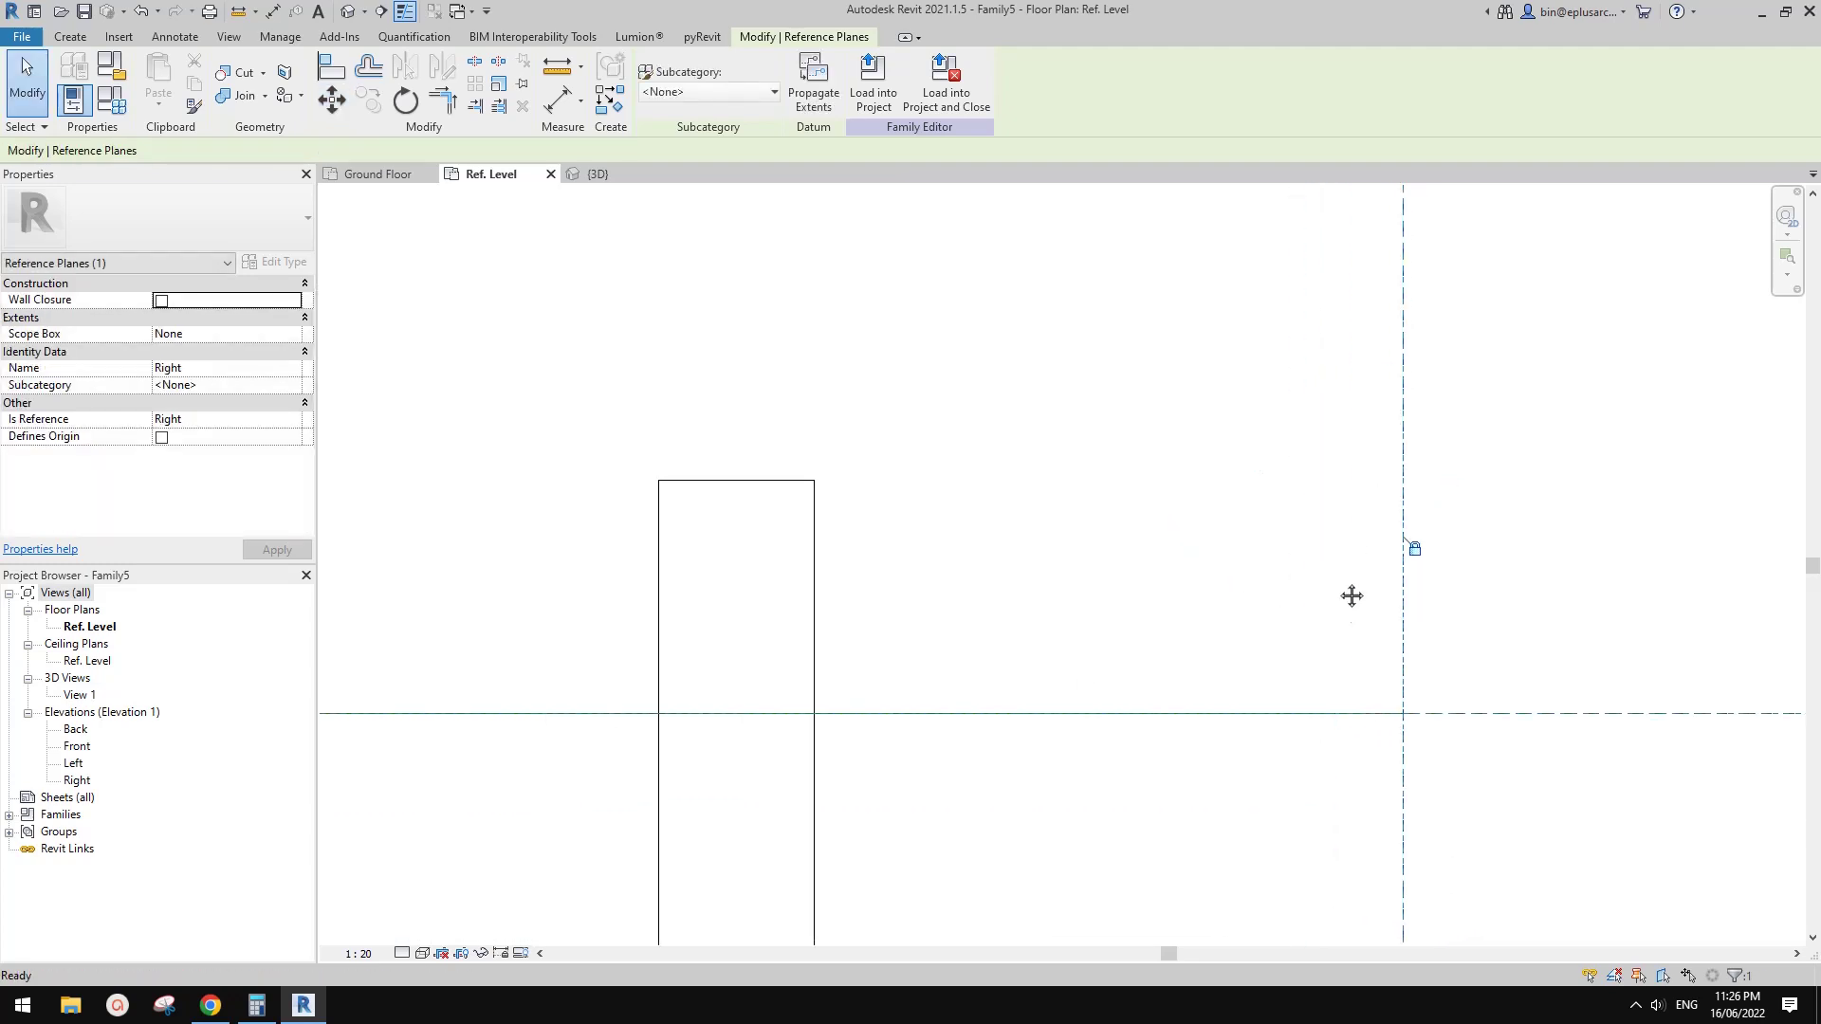
scroll(1402, 612, "down", 2)
left_click(1392, 630)
scroll(1366, 627, "down", 1)
middle_click_drag(1289, 633, 1381, 633)
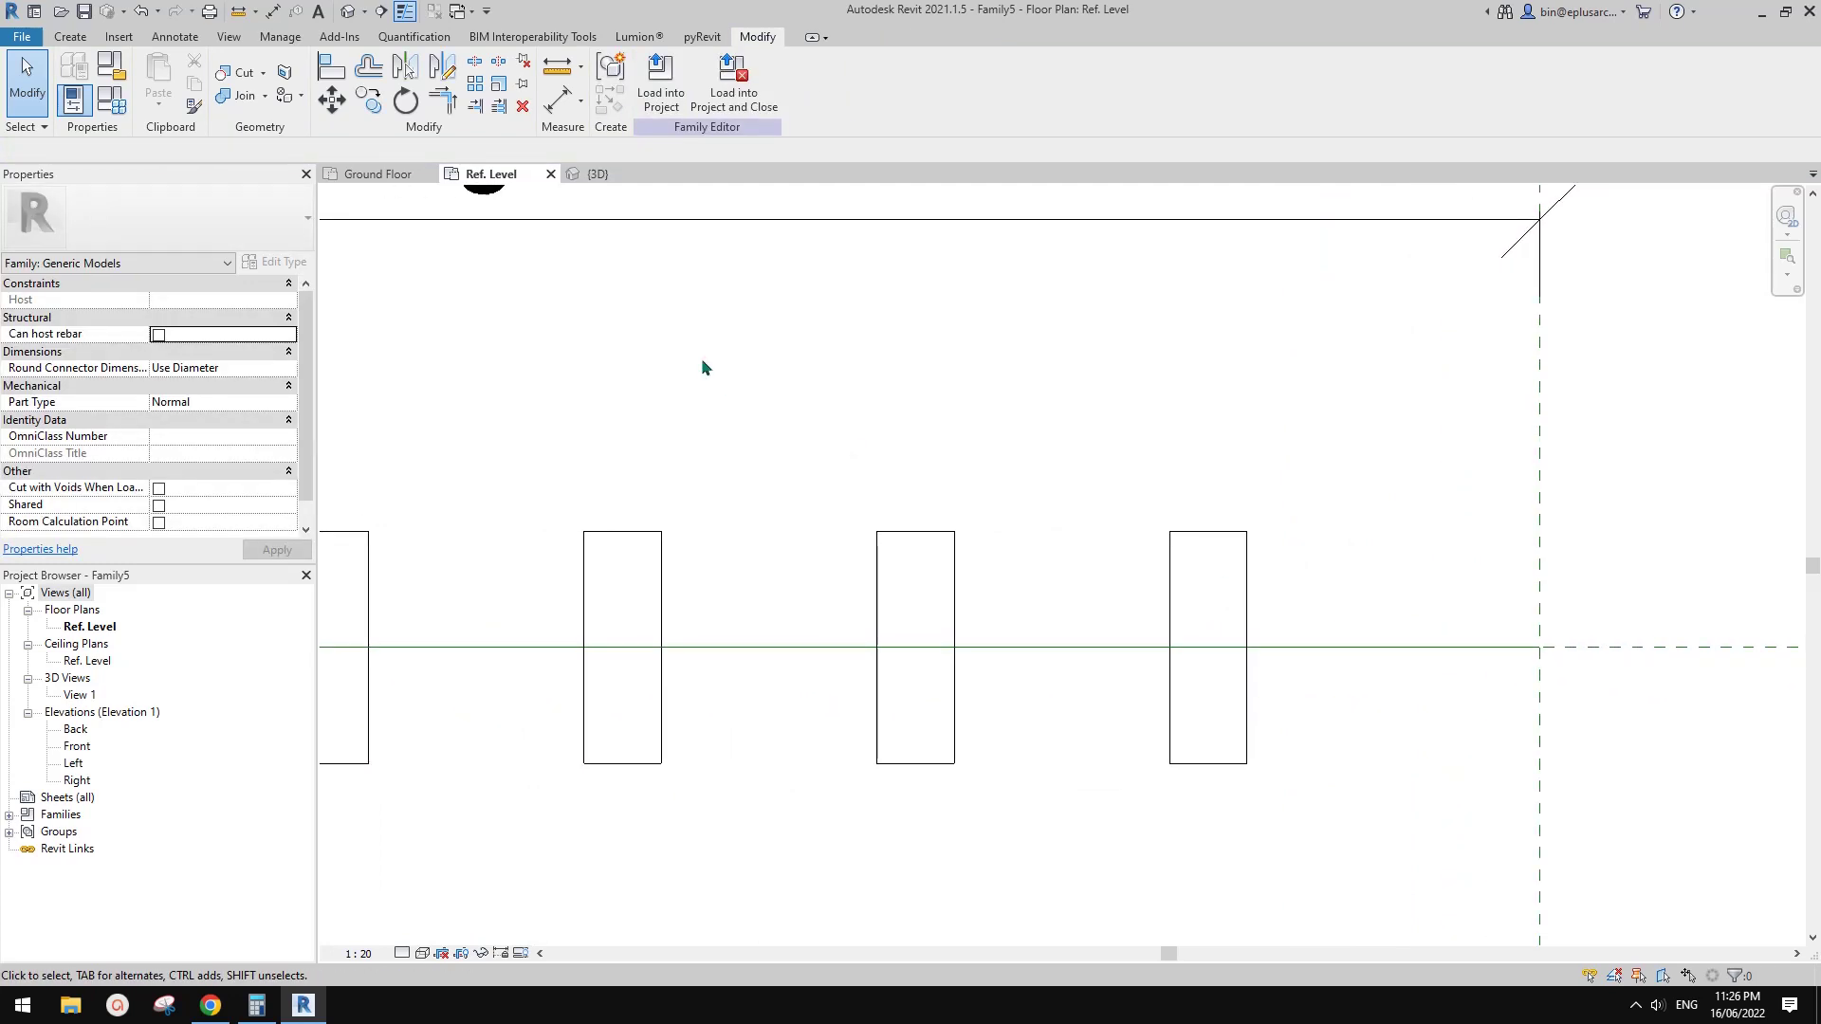
- Change the No. parameter's formula to rounddown((Length - 50 mm) / spacing) + 1 and apply it to the family
left_click(112, 102)
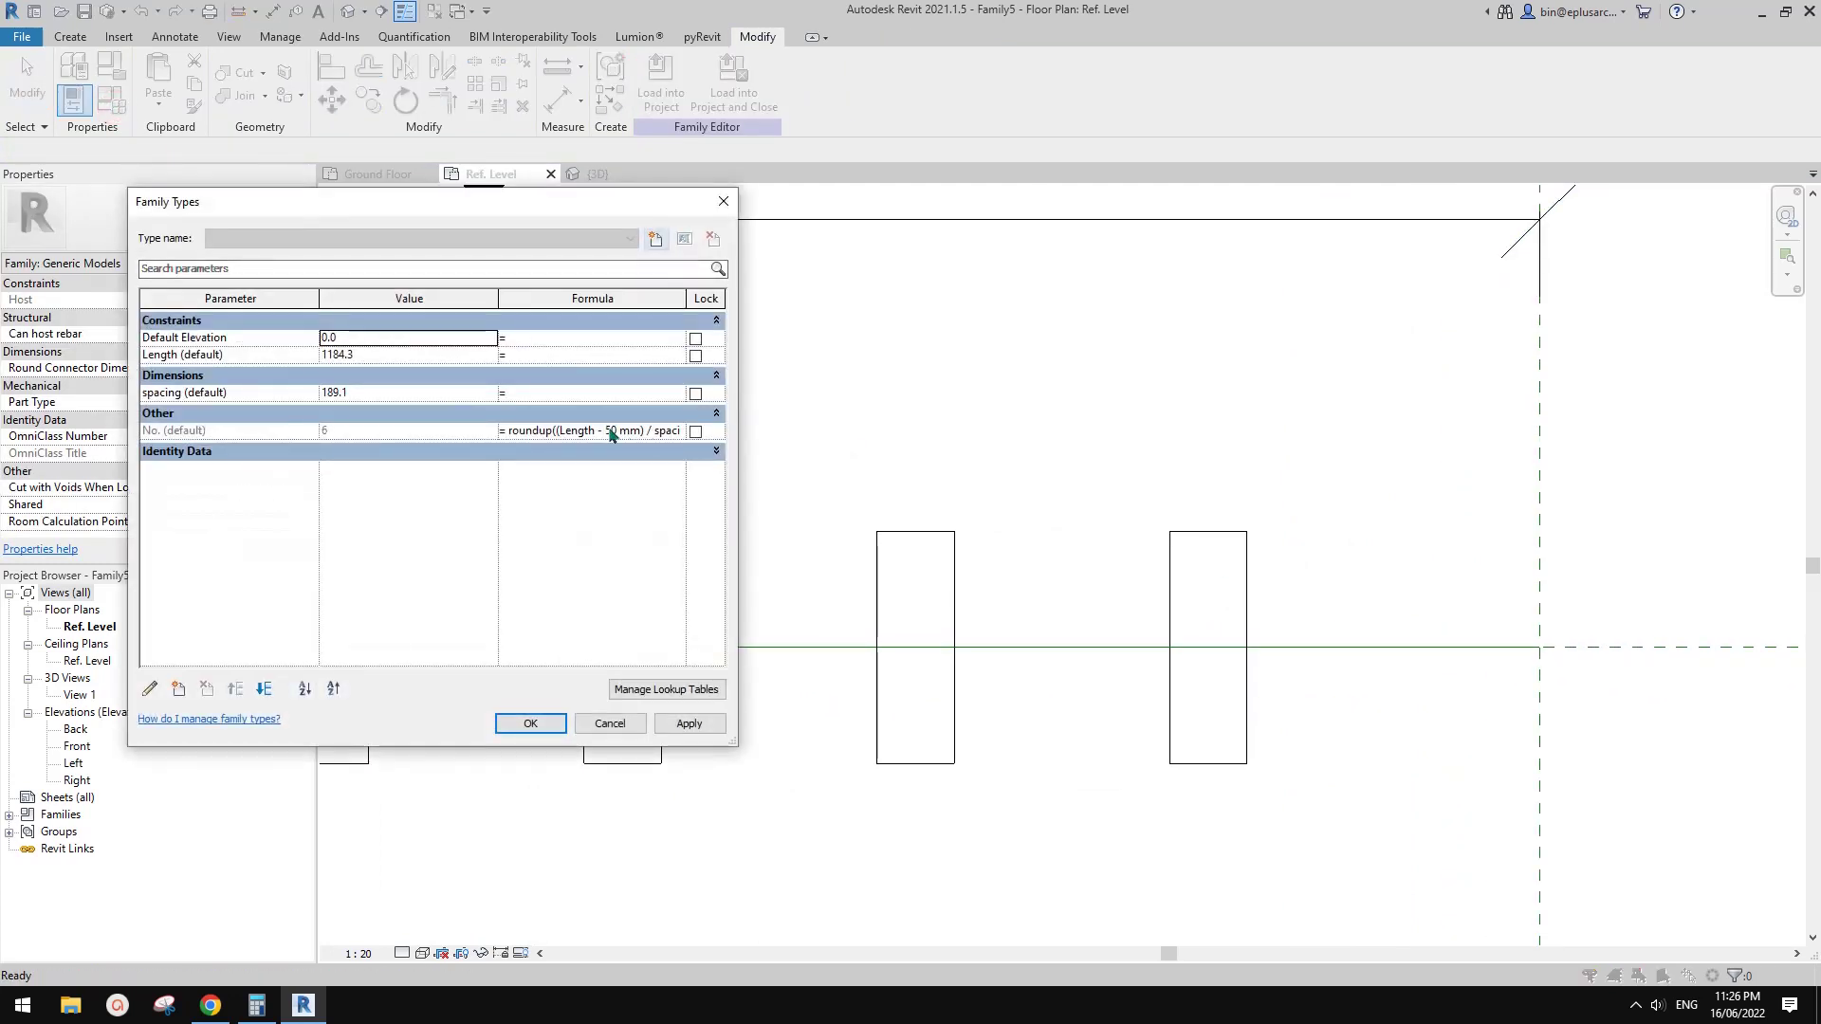
left_click(609, 424)
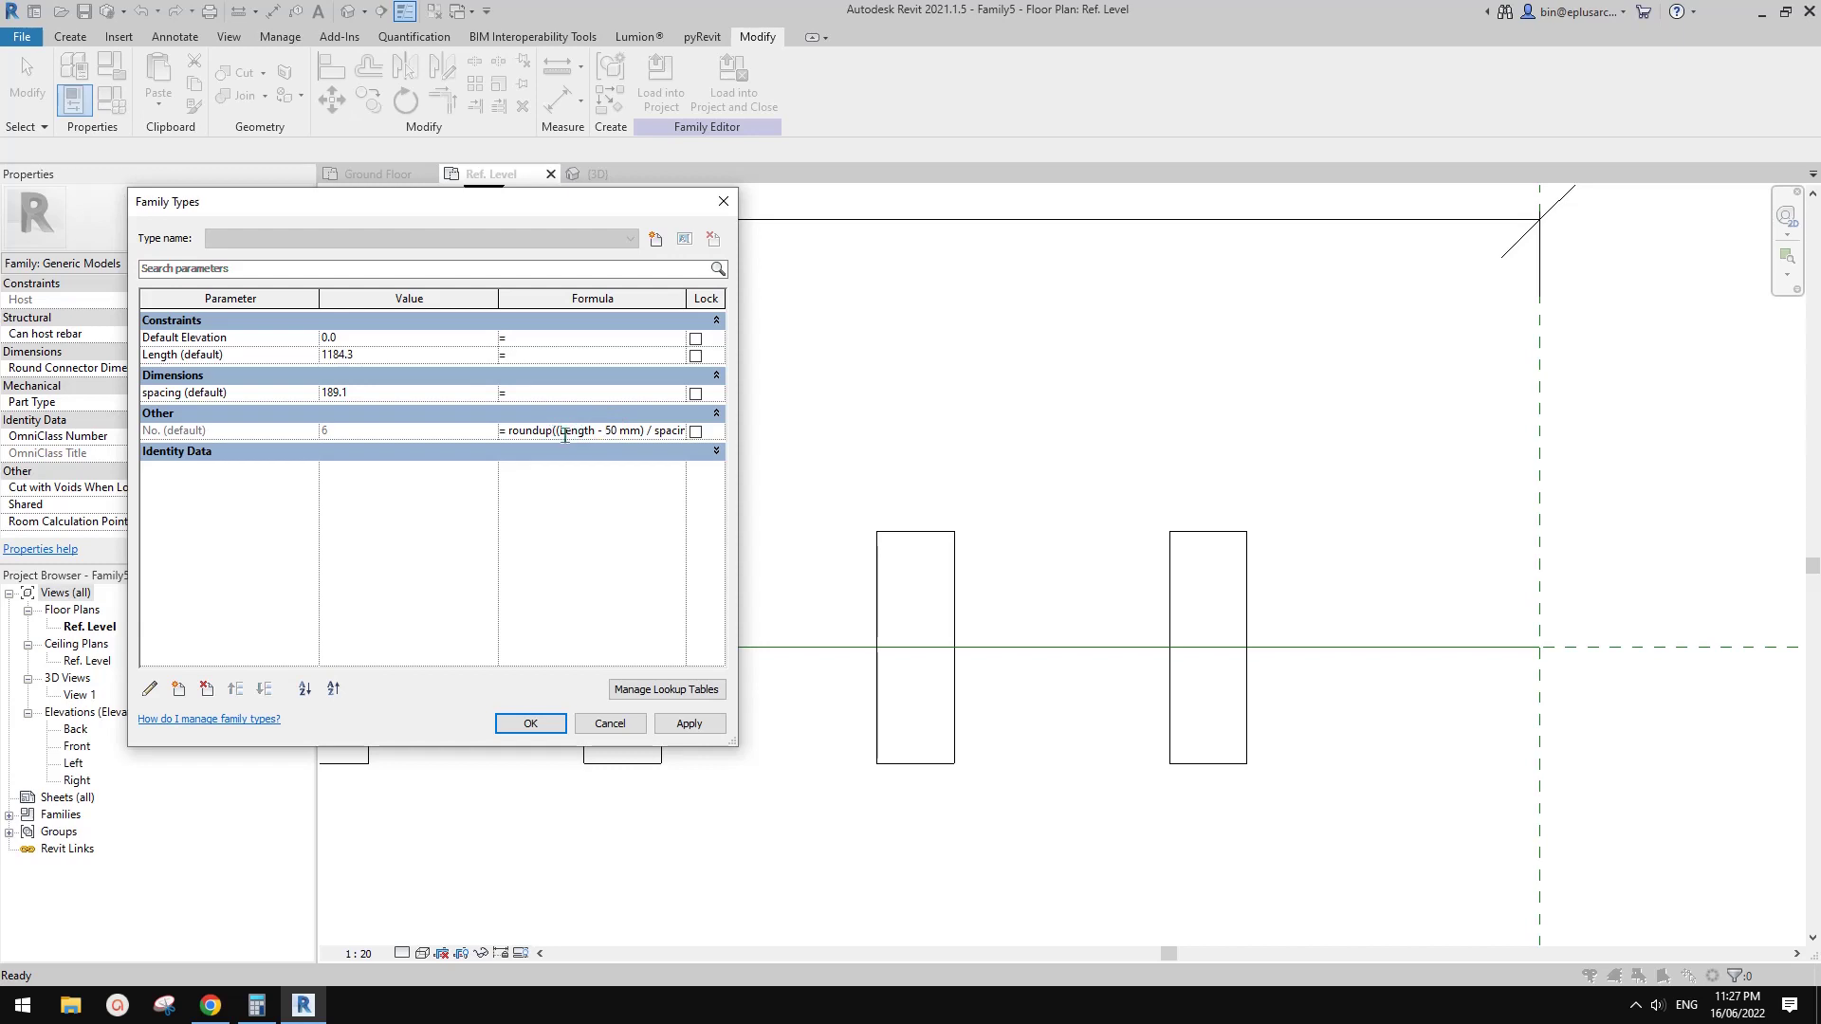
key("BackSpace")
key("BackSpace")
type("down")
key("End")
type("+1")
left_click(615, 539)
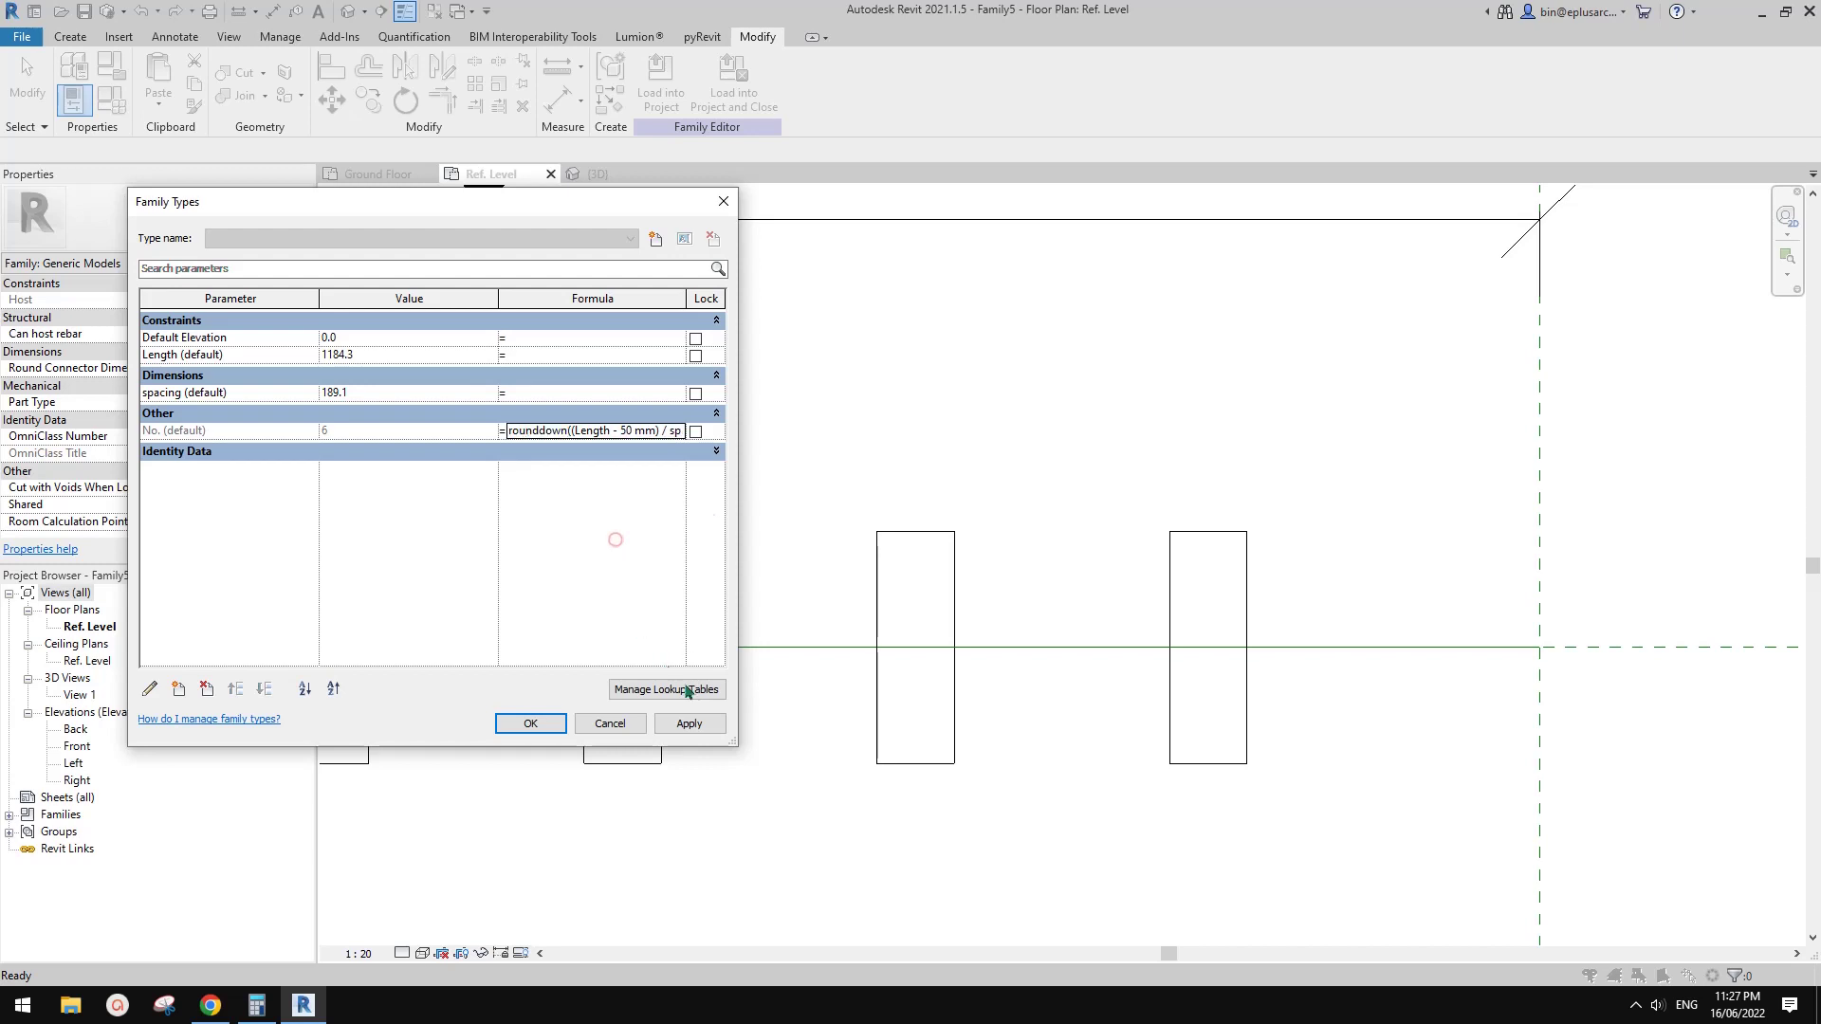
left_click(689, 723)
left_click(530, 723)
middle_click_drag(1534, 629, 1392, 613)
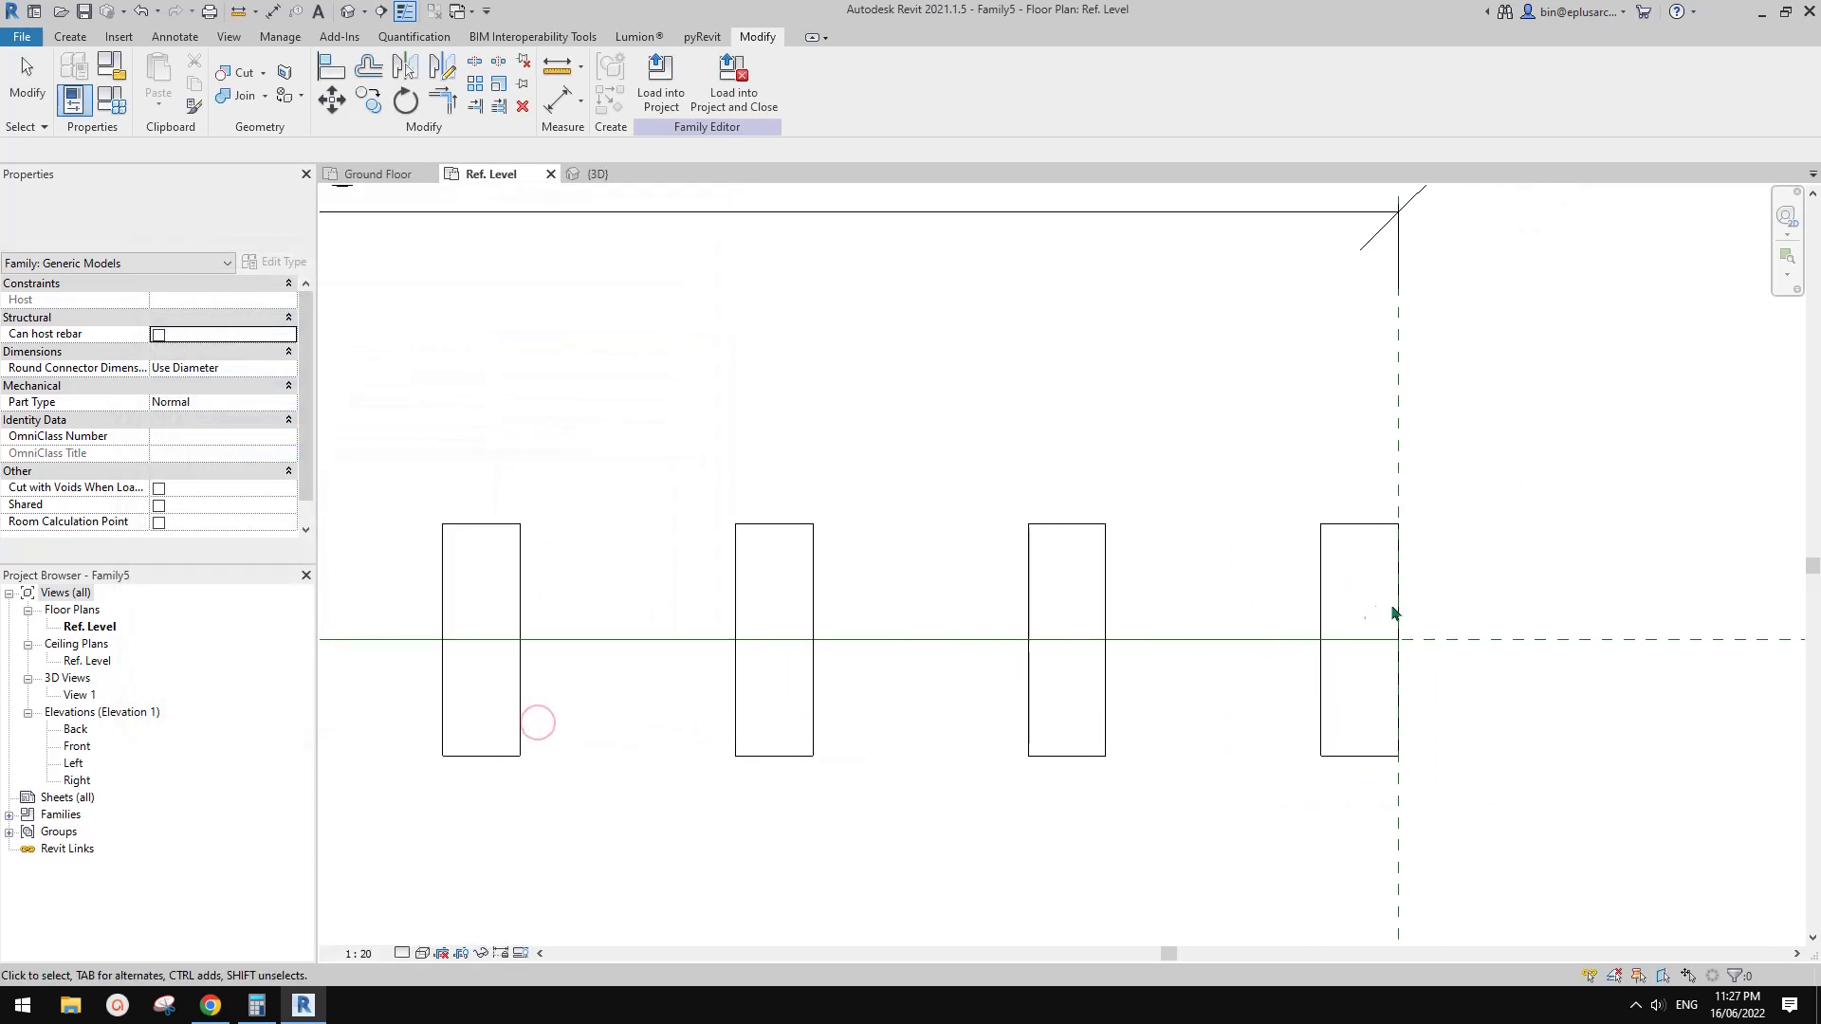
- Test the array by shifting the Right reference plane slightly past the last post and moving it back onto the post's outer edge
left_click(1402, 484)
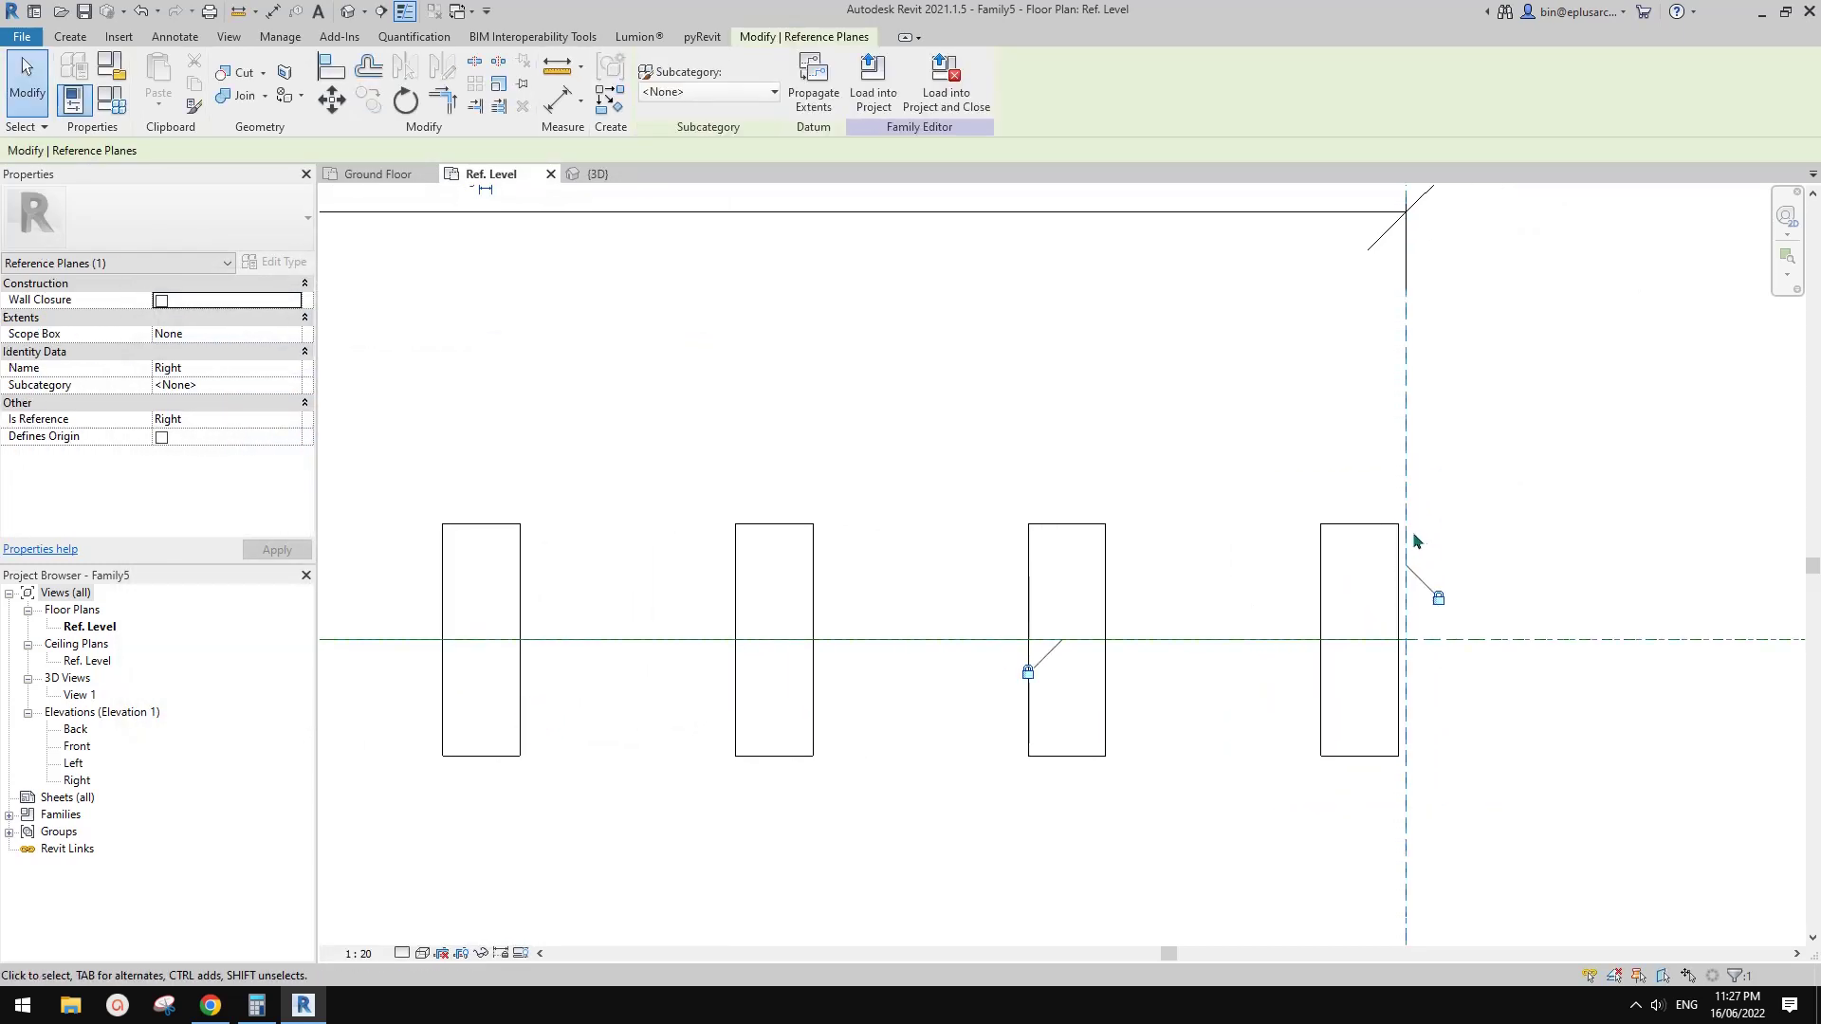
scroll(1392, 540, "up", 3)
key("m")
key("v")
scroll(1393, 535, "up", 2)
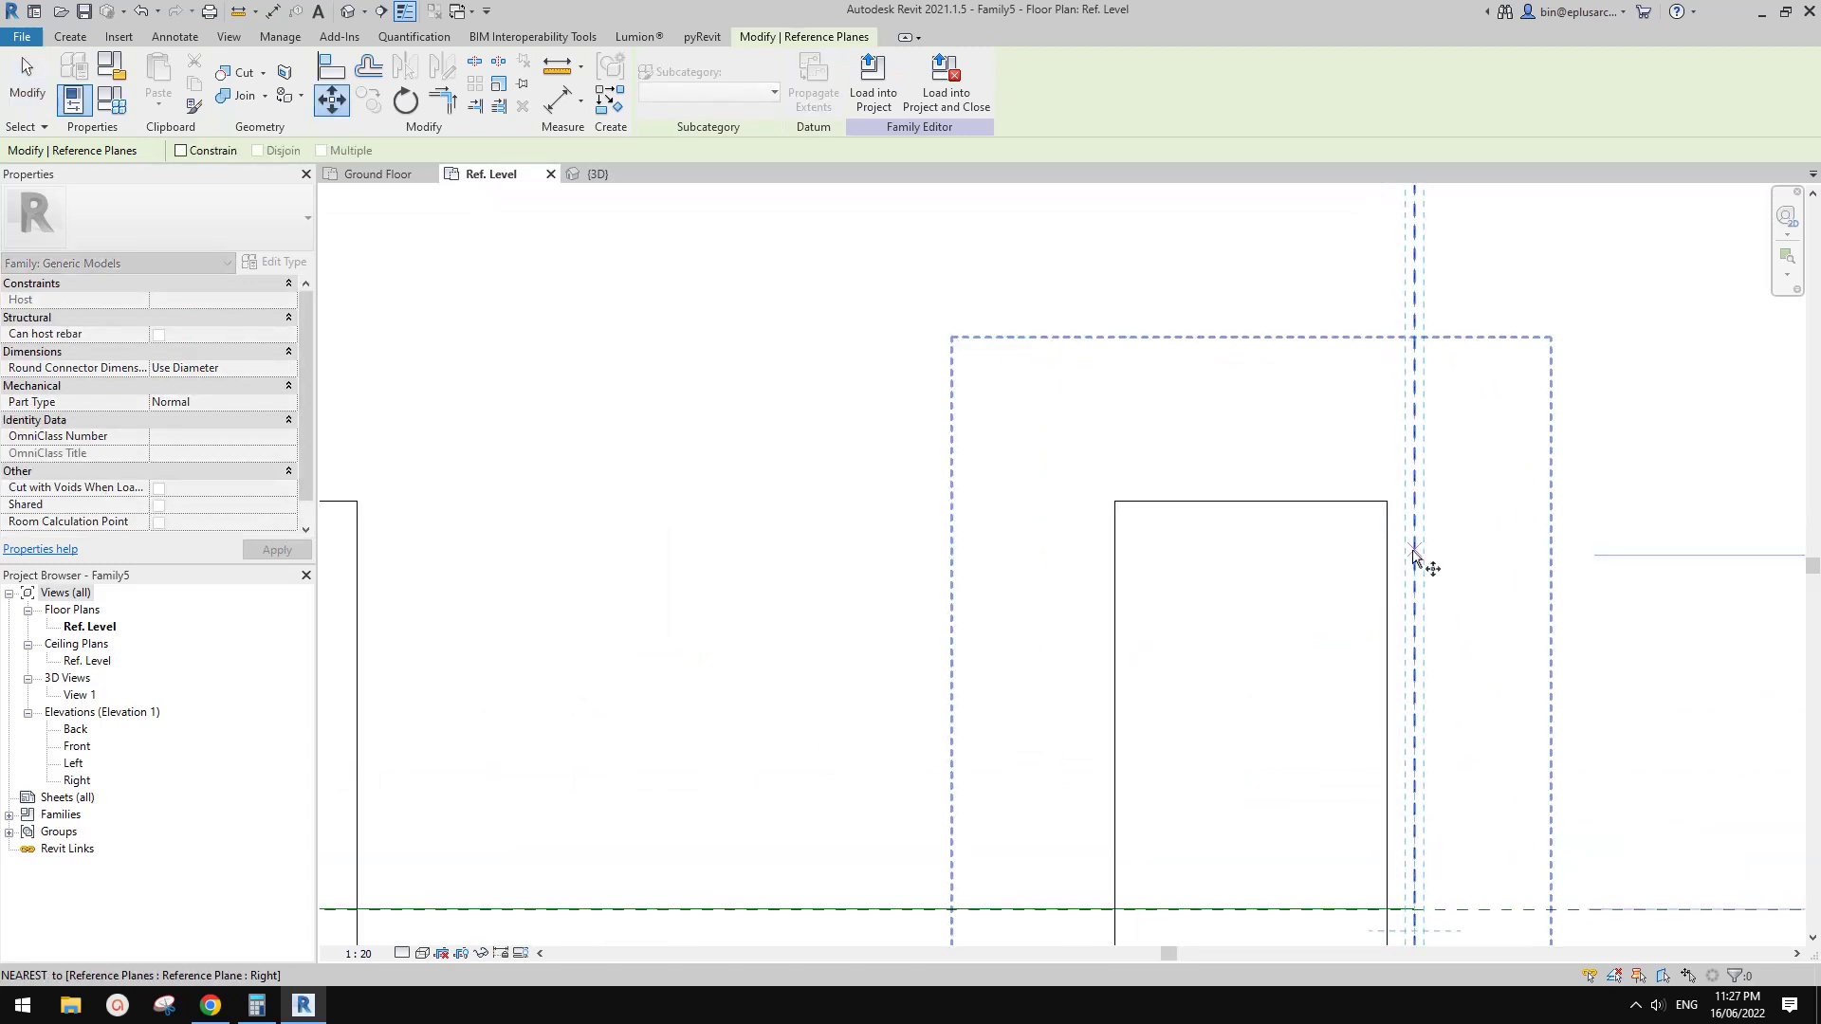
left_click(1388, 551)
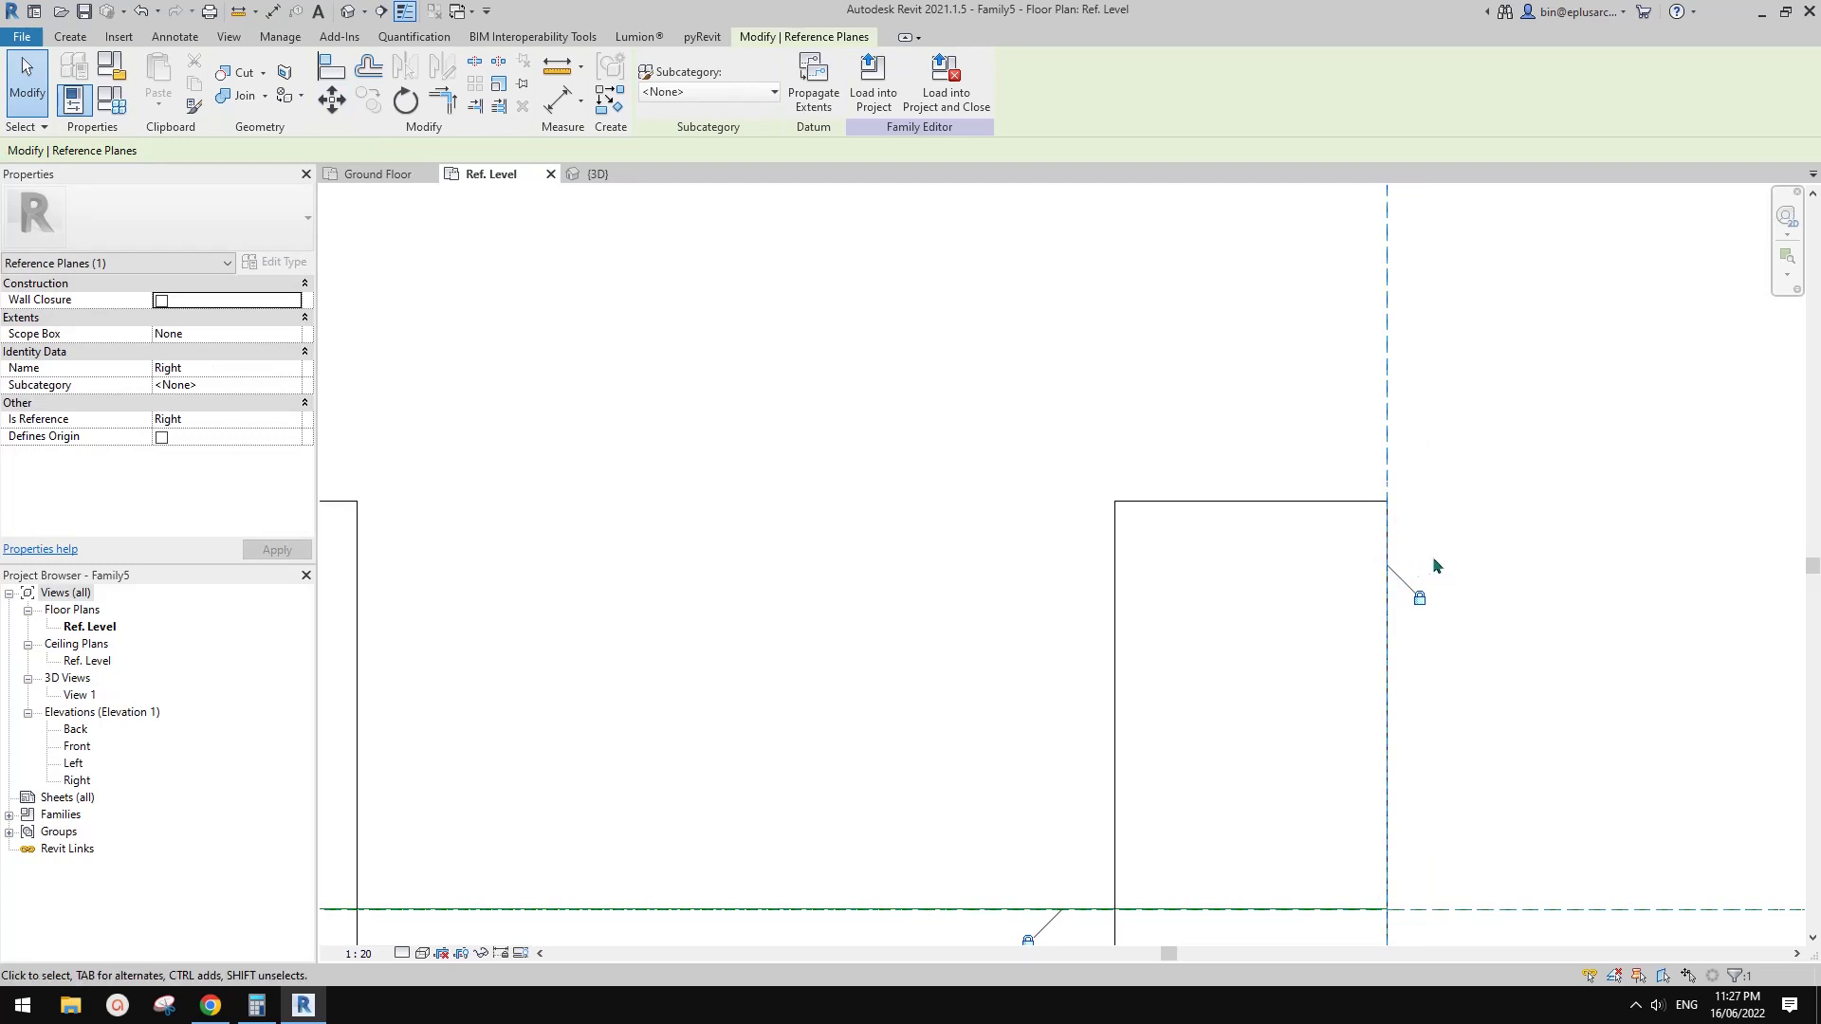
key("Left")
scroll(1351, 531, "down", 5)
scroll(935, 452, "down", 3)
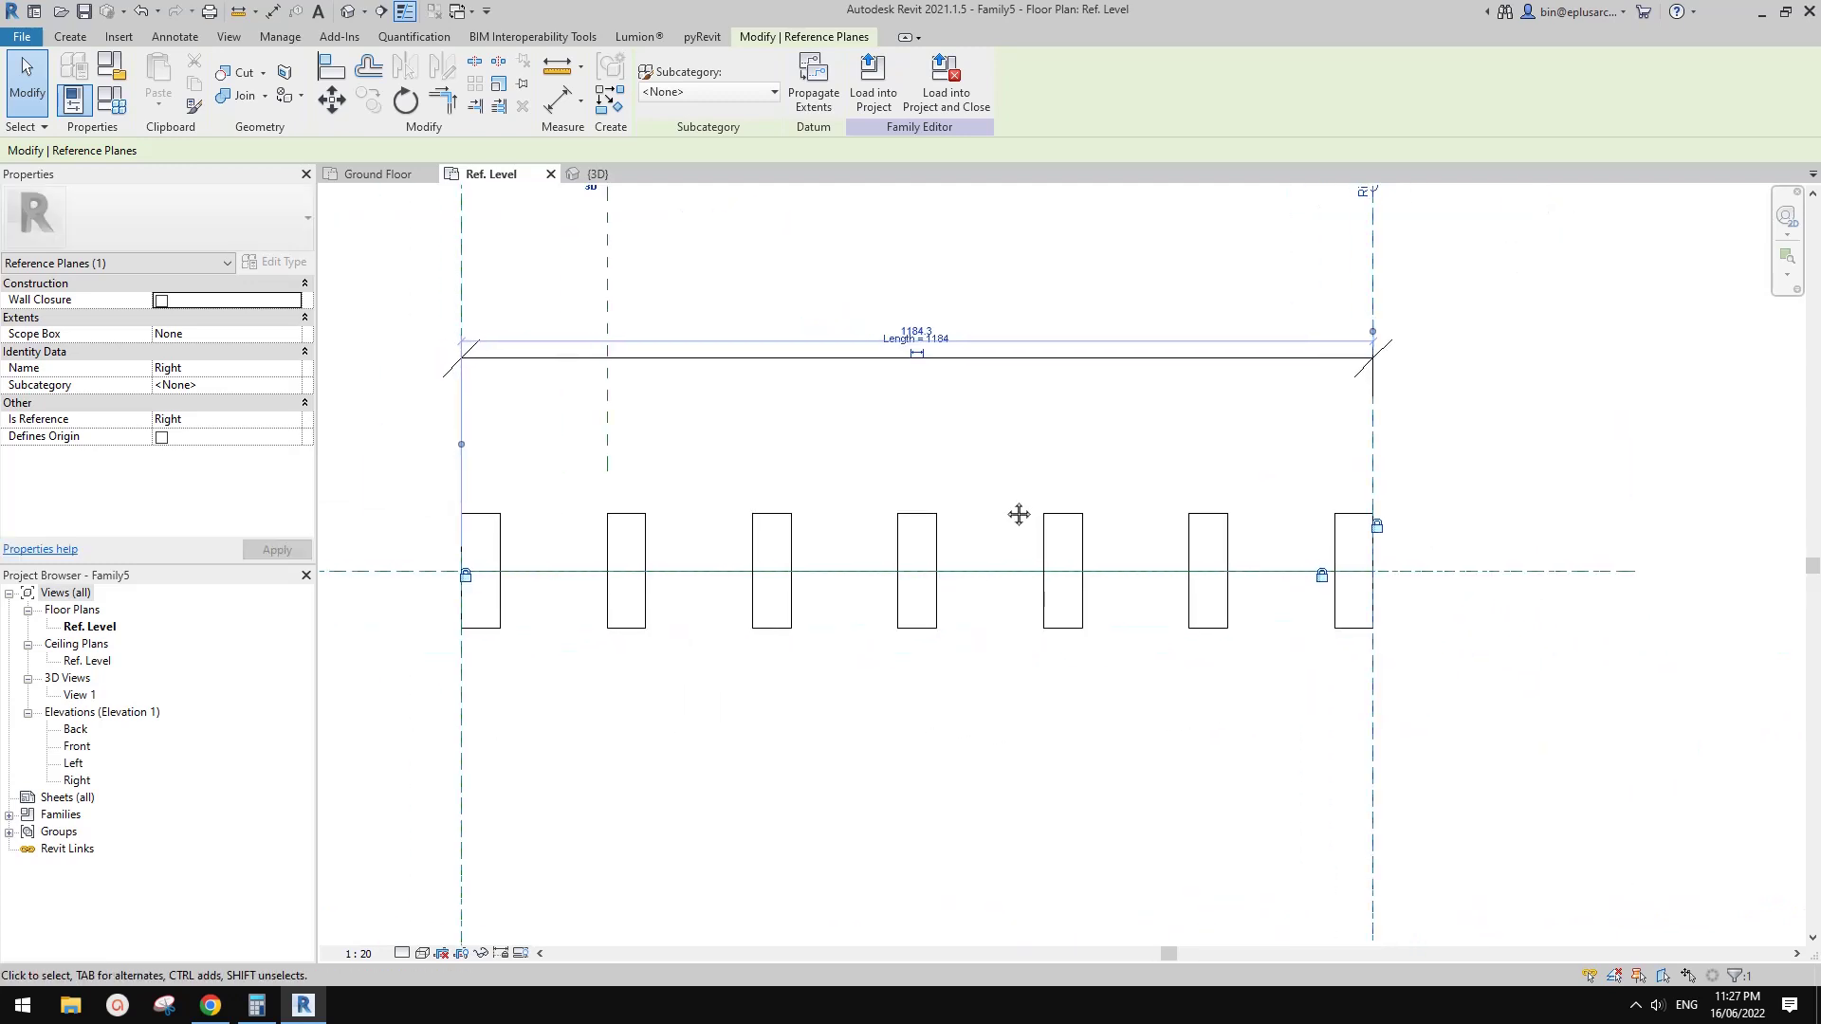
middle_click_drag(740, 431, 1010, 519)
left_click(976, 500)
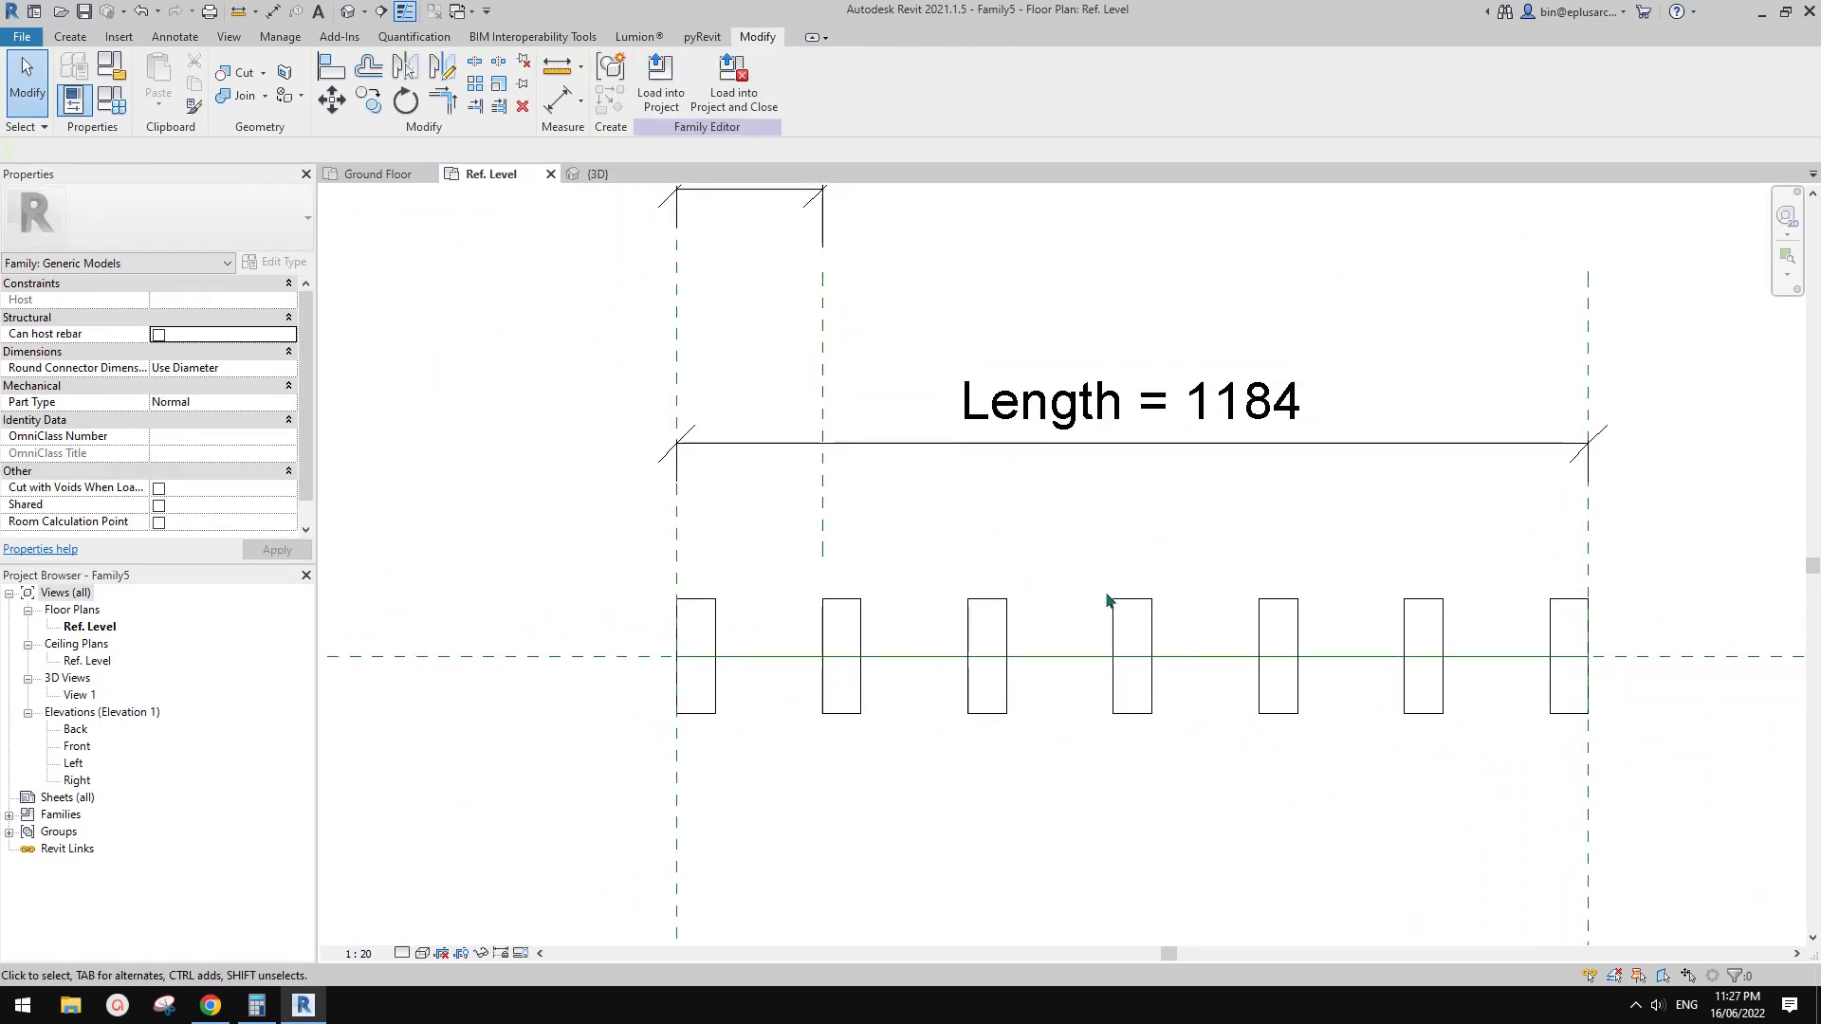
- Load the finished family into Project3 for placement on the Ground Floor plan
middle_click_drag(1087, 566, 1091, 577)
left_click(669, 96)
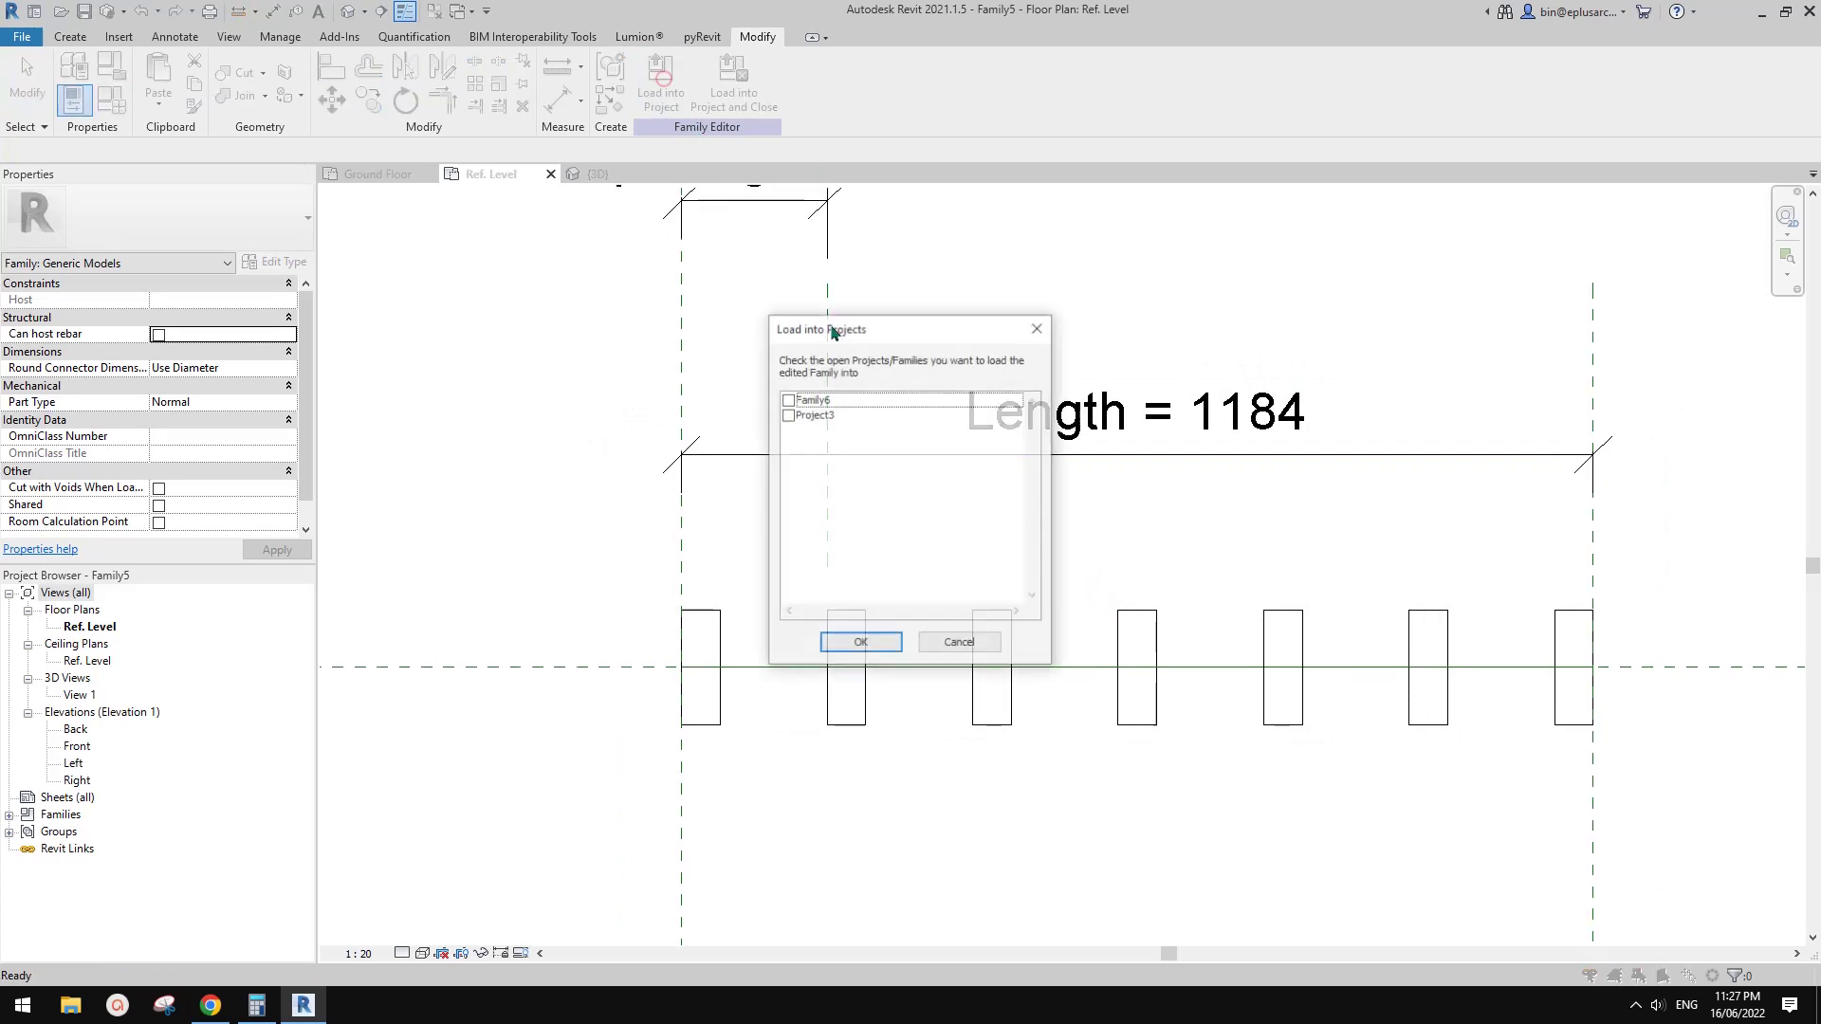
left_click(787, 415)
left_click(861, 644)
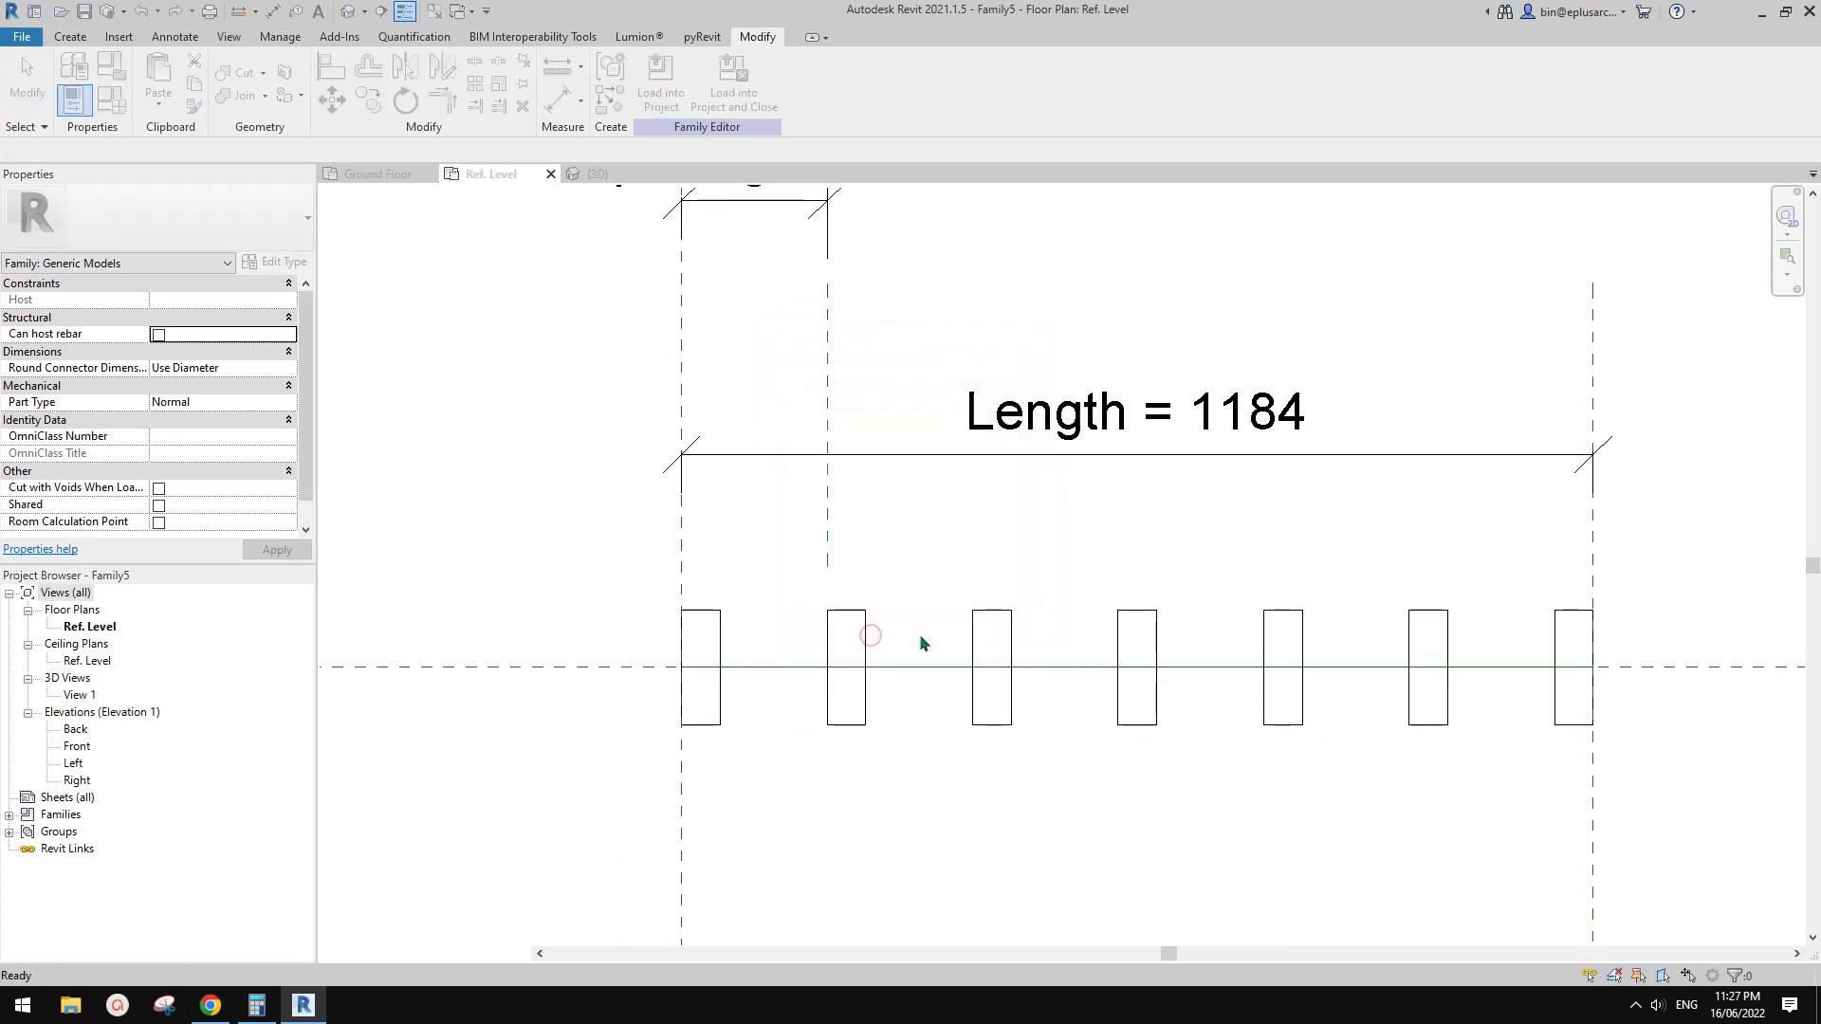
scroll(1070, 669, "down", 2)
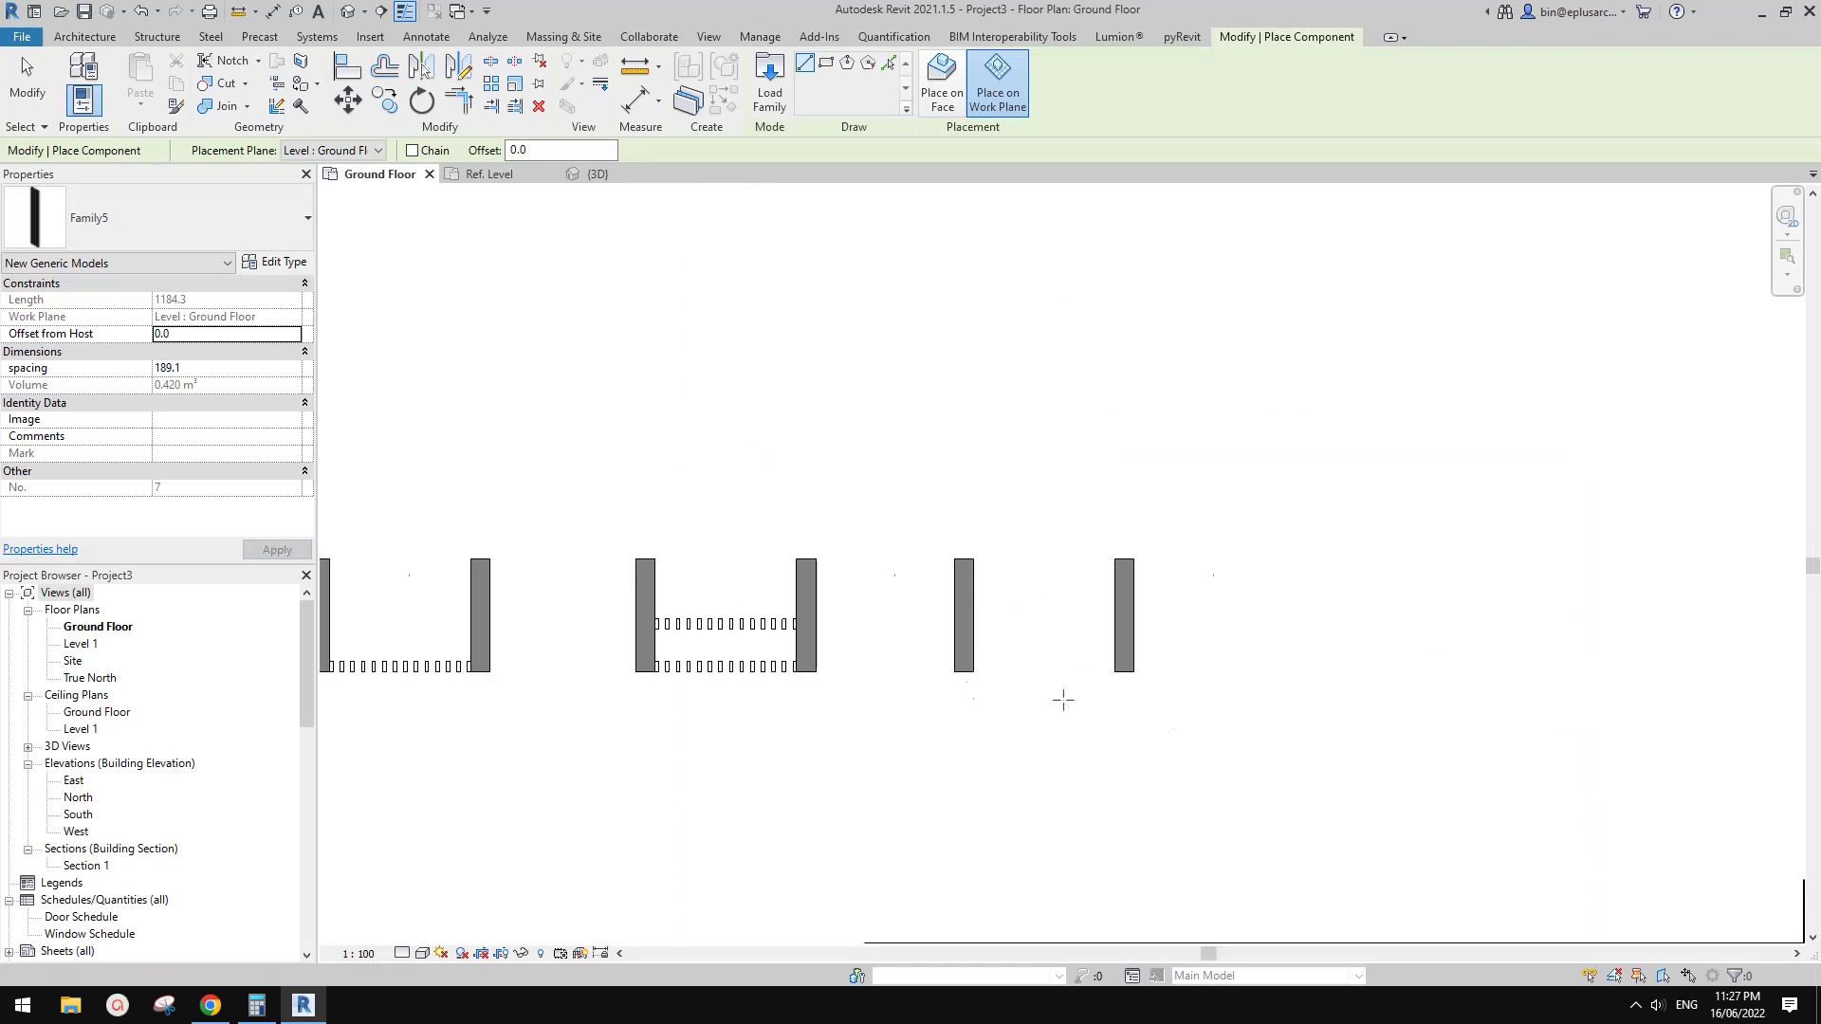
- Place a Family5 instance spanning horizontally 2000 mm between the inner faces of the last pair of walls
middle_click_drag(1062, 699, 1281, 719)
middle_click_drag(1151, 688, 879, 679)
scroll(965, 655, "up", 1)
scroll(965, 655, "up", 2)
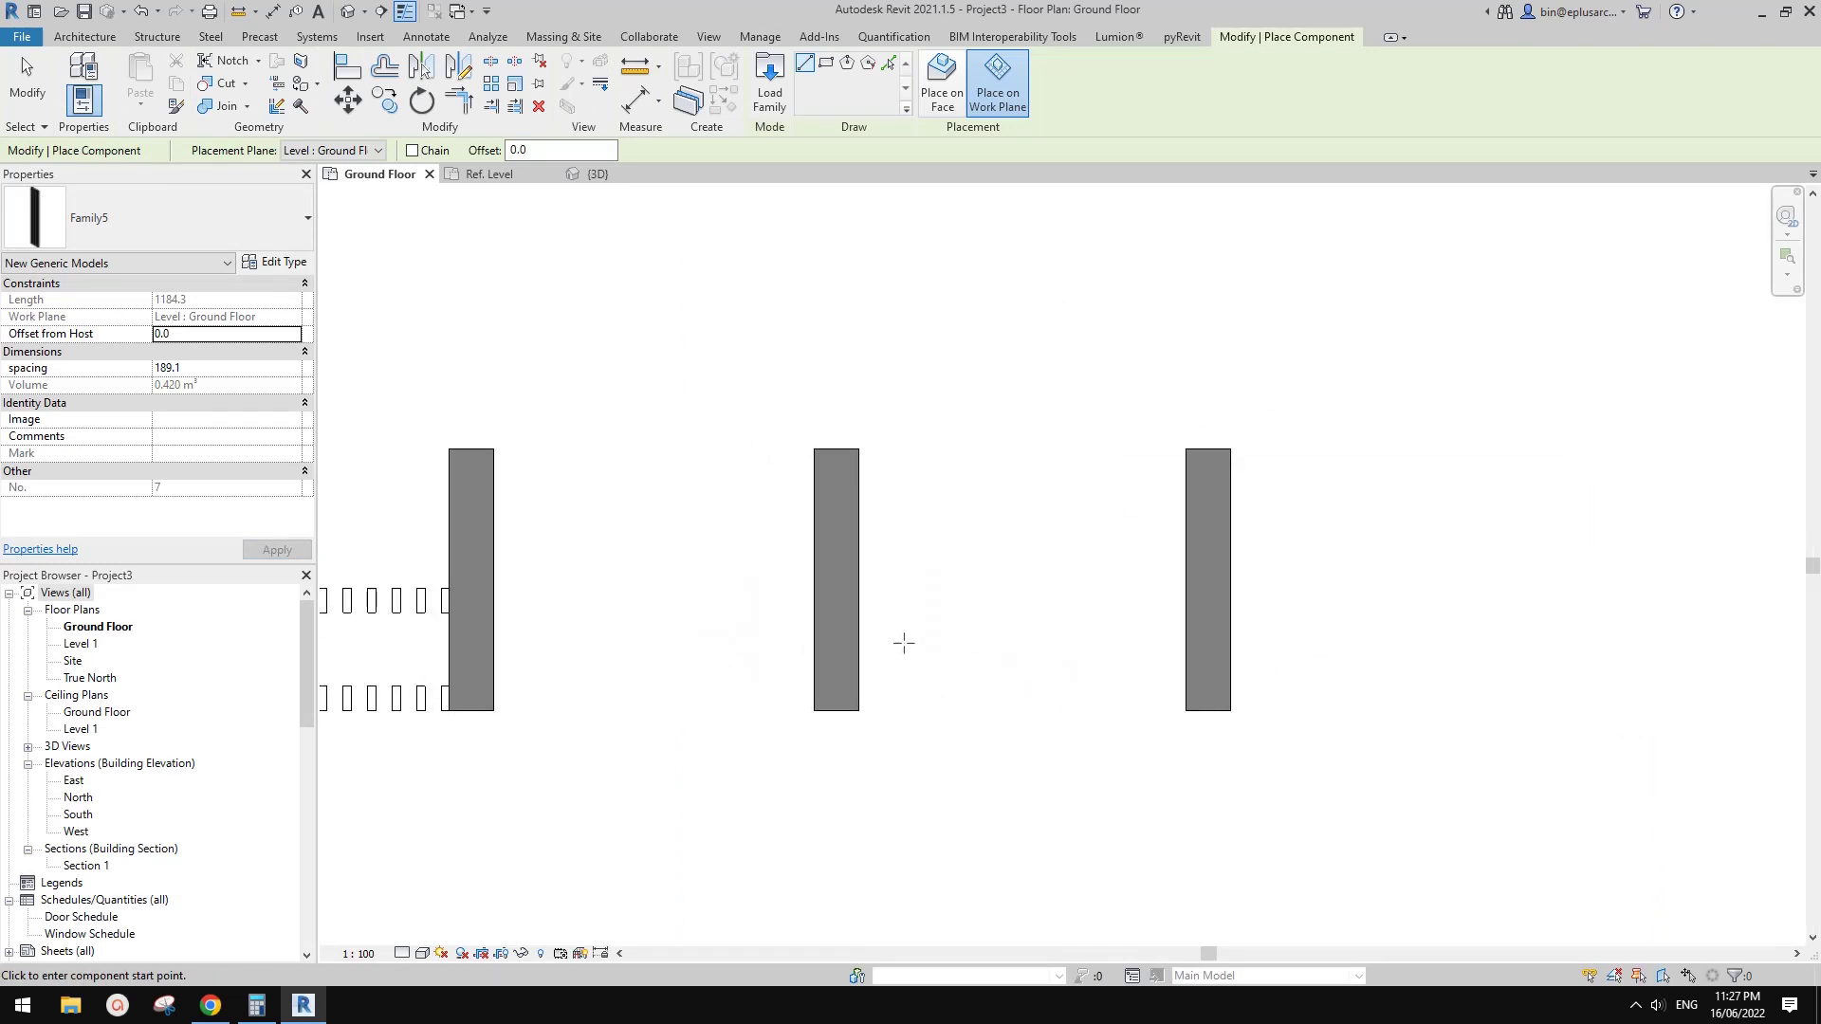
left_click(859, 633)
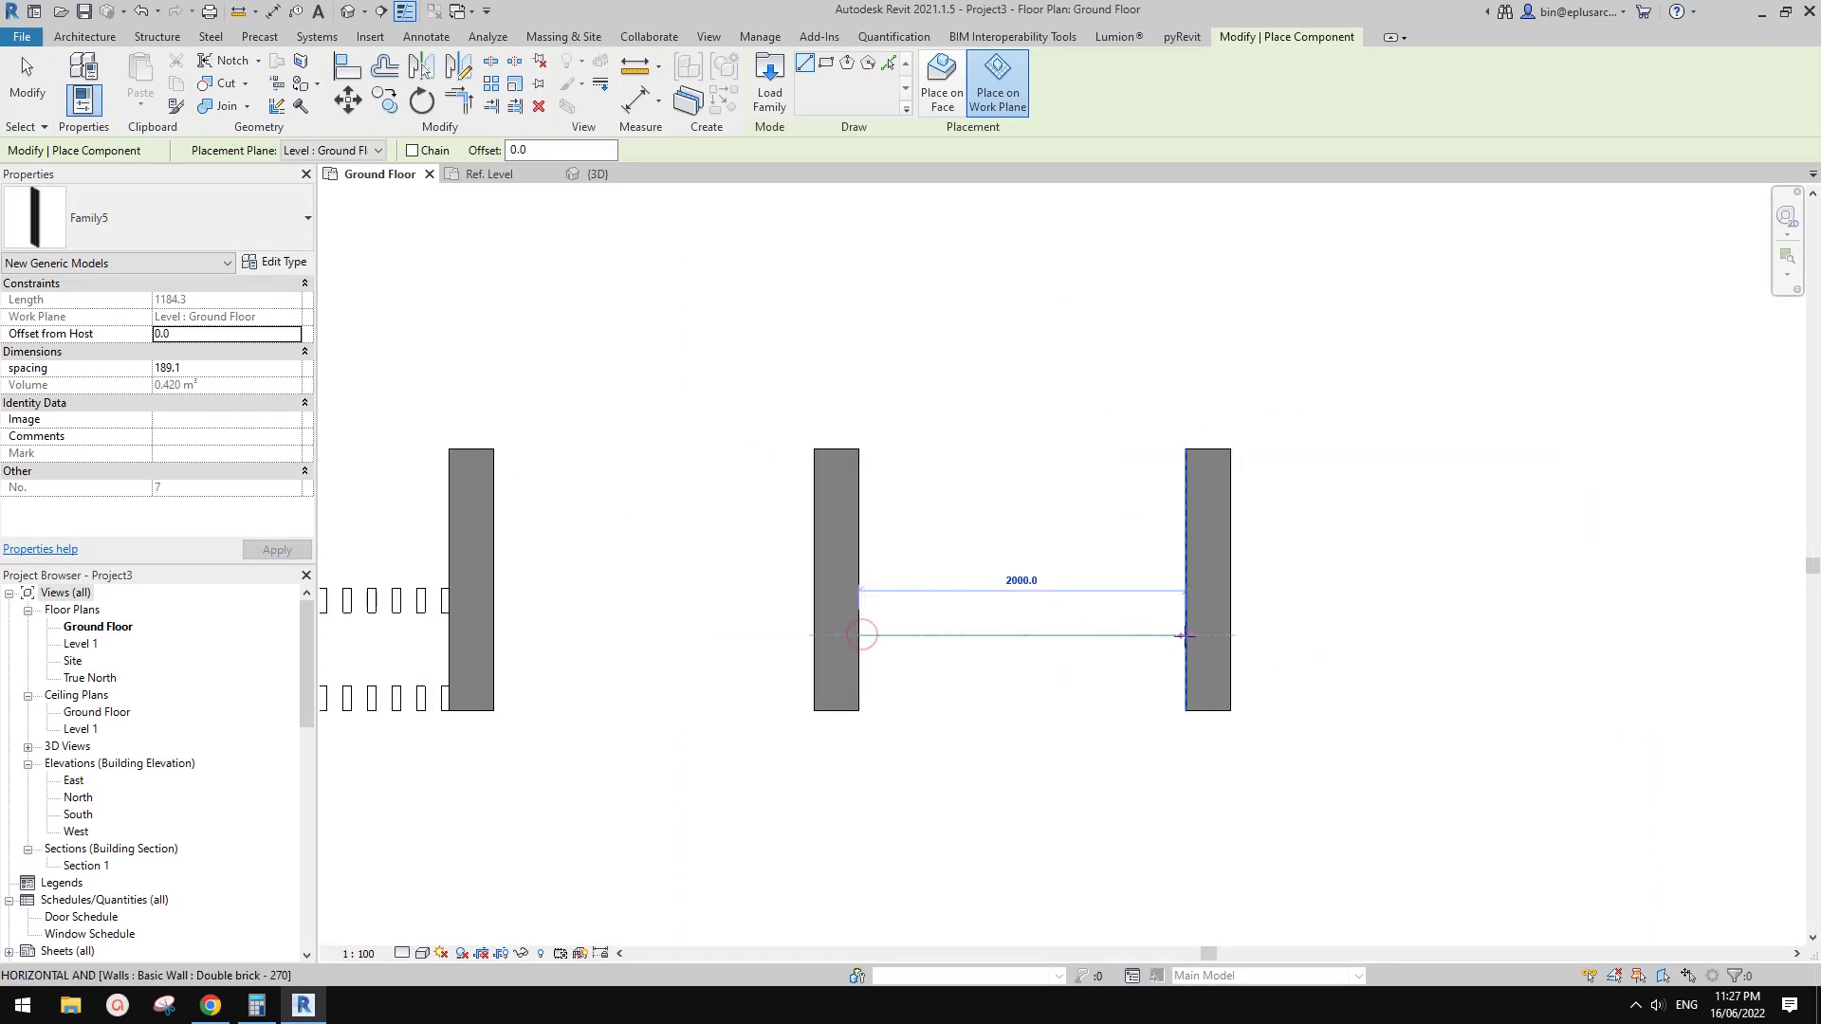
key("Escape")
key("Escape")
scroll(1175, 713, "up", 1)
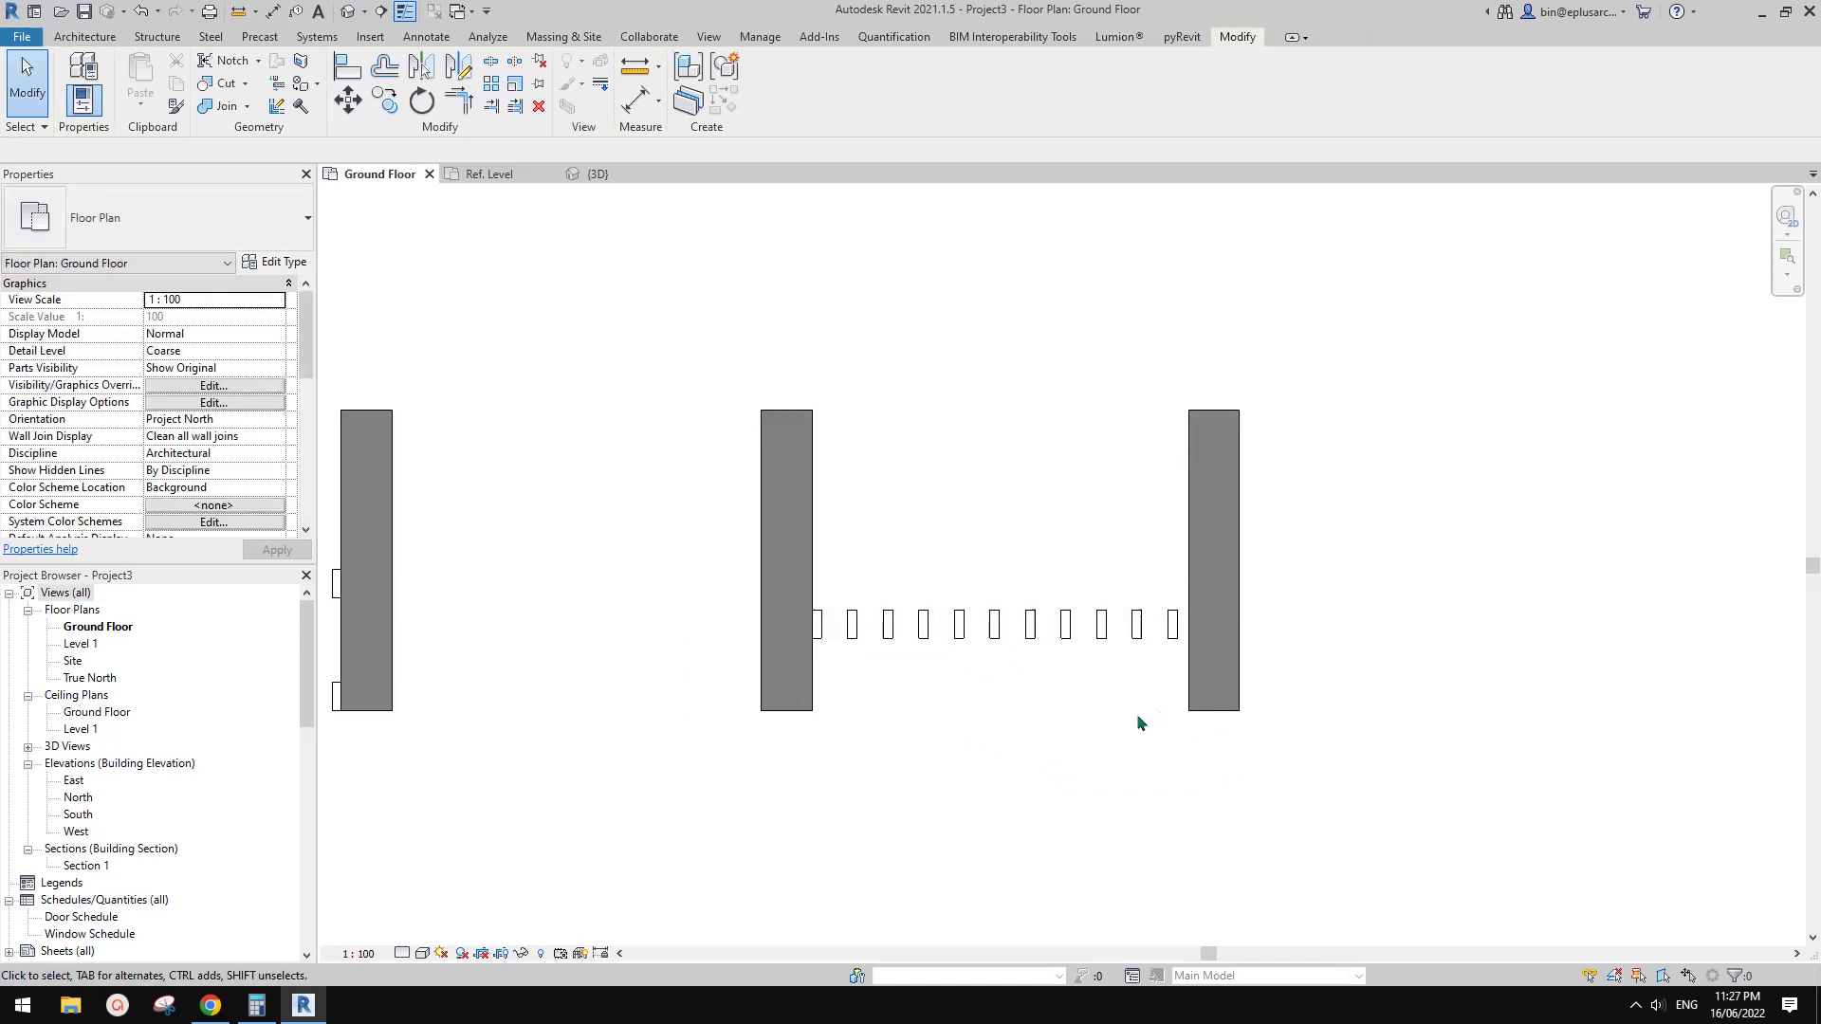
middle_click_drag(1142, 719, 1265, 610)
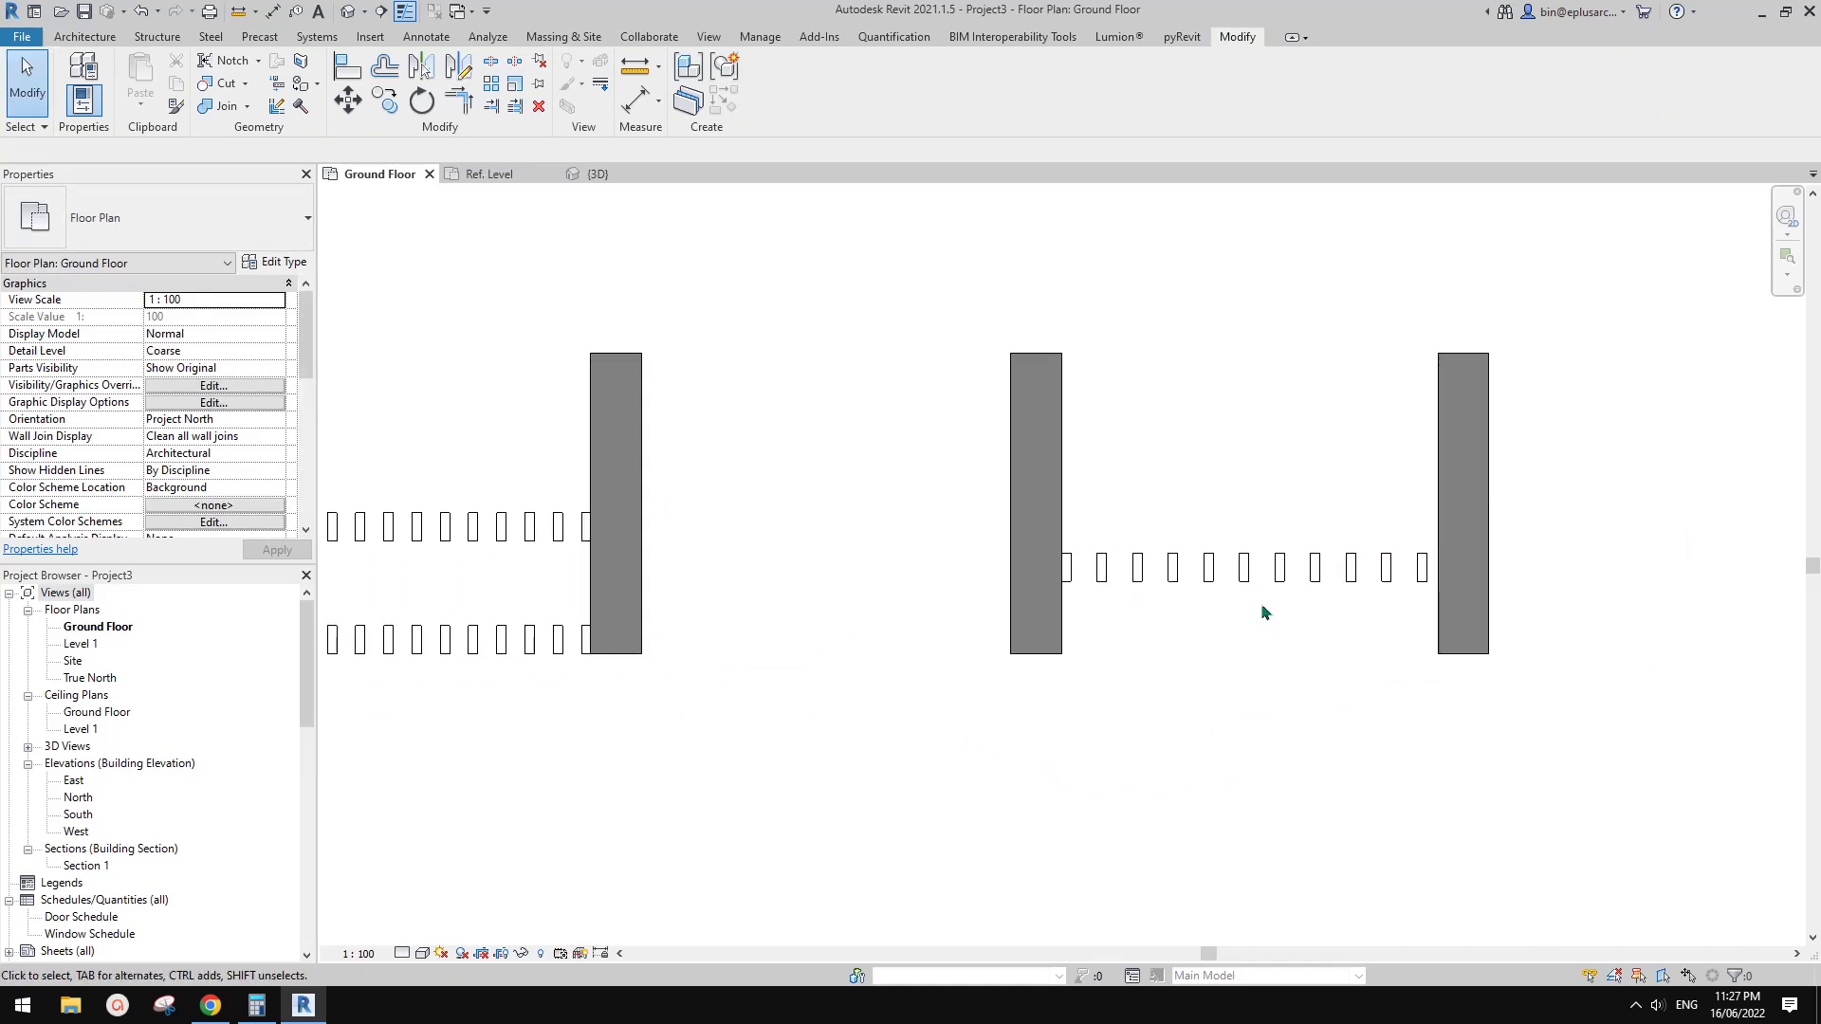
- Set the spacing of the newly placed Family5 instance to 150 mm
left_click(1250, 575)
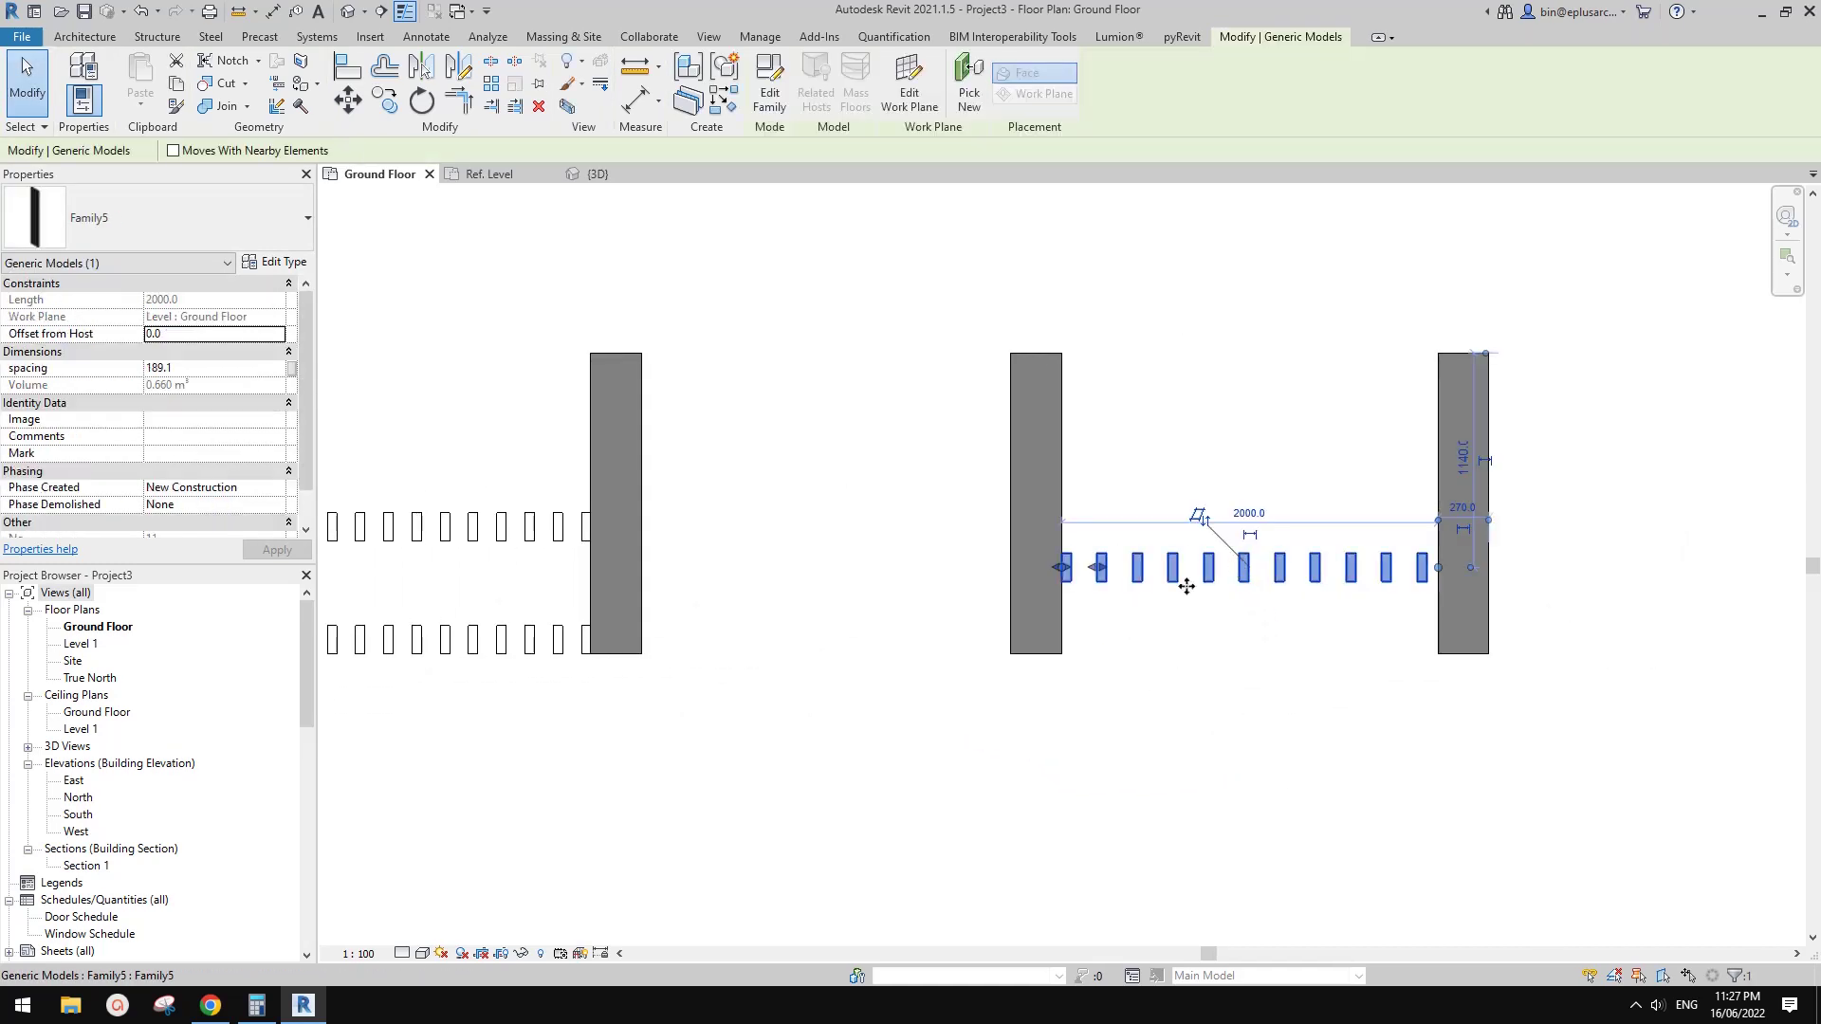
scroll(1128, 630, "up", 1)
left_click(204, 373)
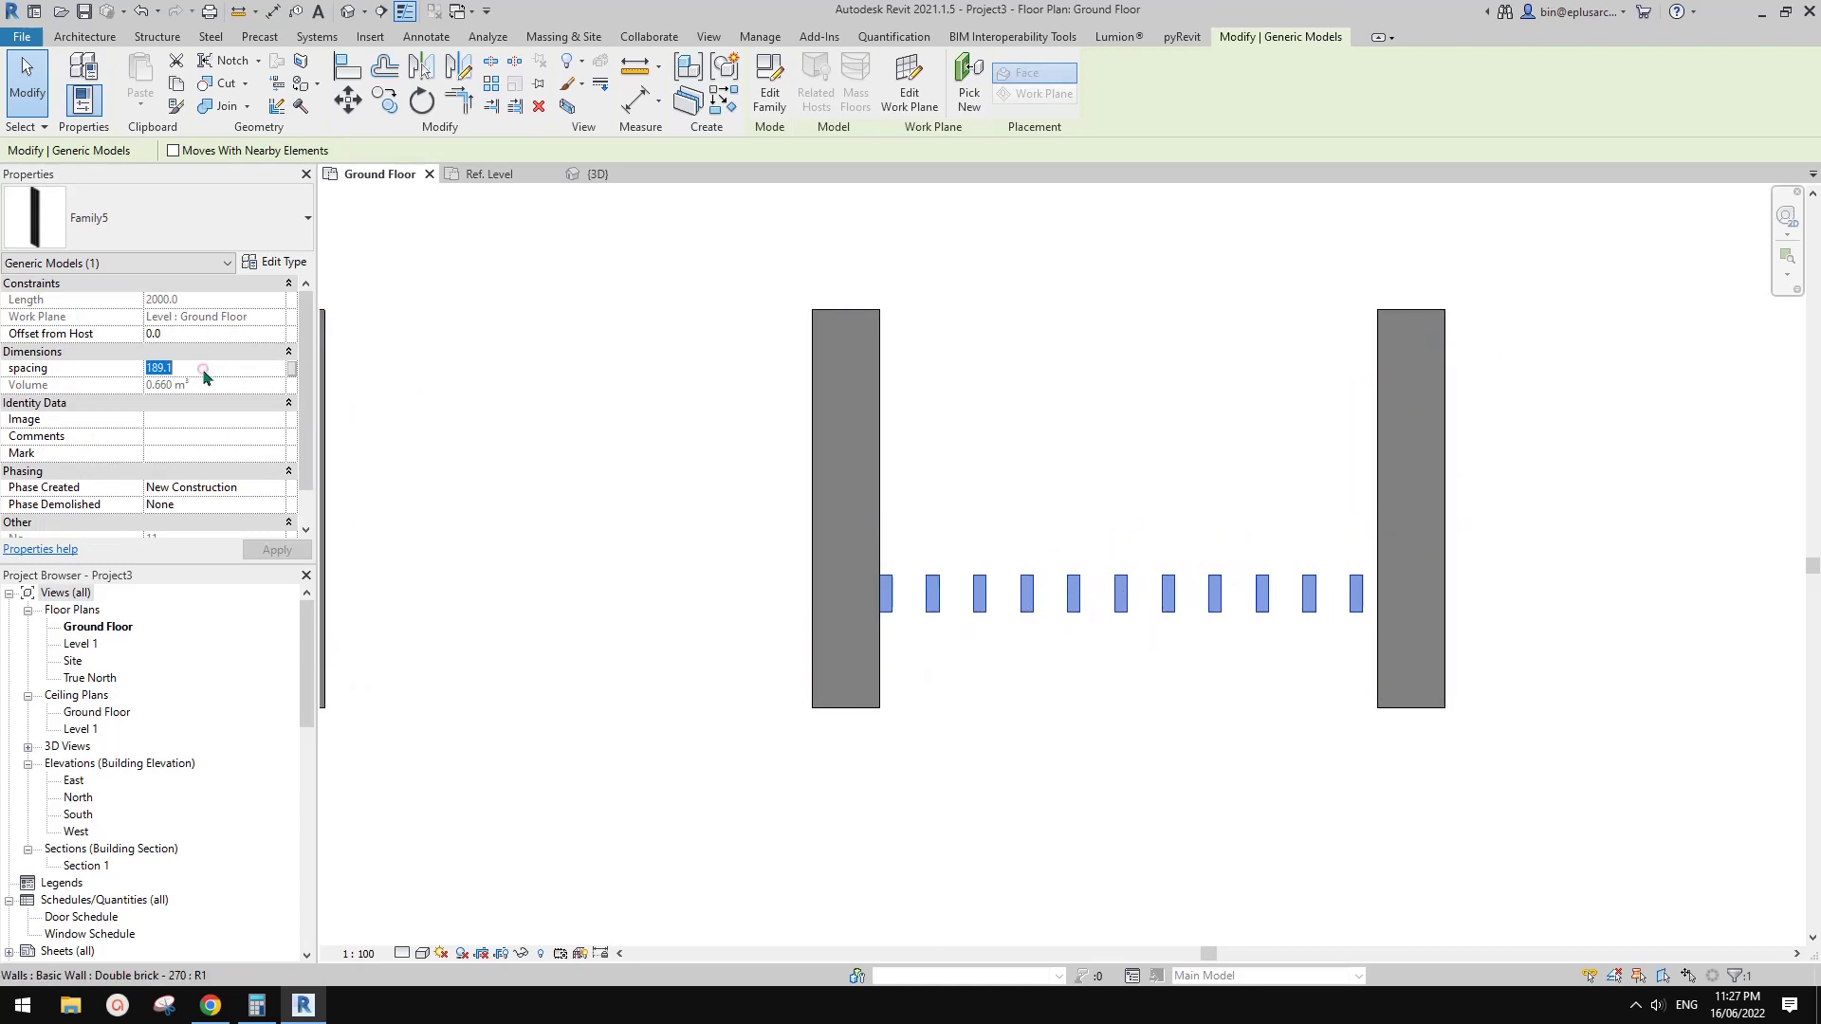
type("150.0")
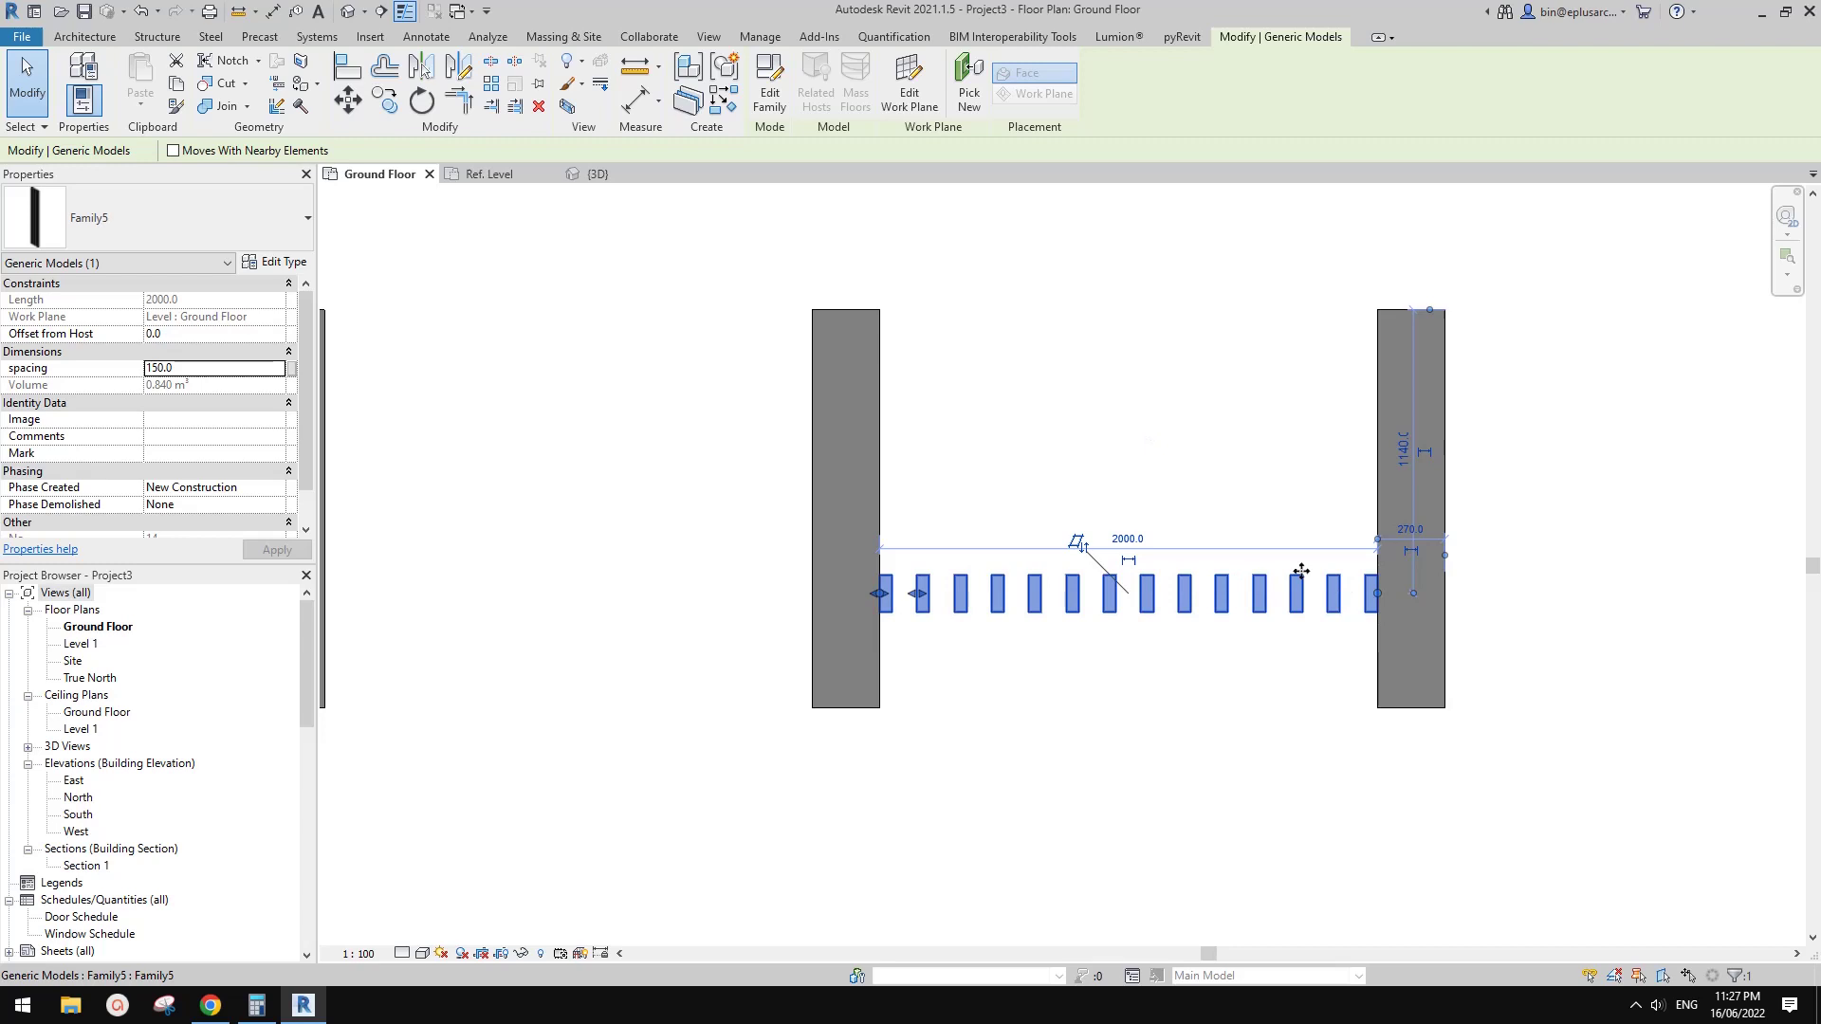
- Test widening the post spacing with the instance's shape handle, and set the spacing back to 150 mm
scroll(1301, 572, "down", 1)
middle_click_drag(1123, 632, 1094, 586)
scroll(1227, 556, "up", 1)
scroll(1088, 585, "up", 1)
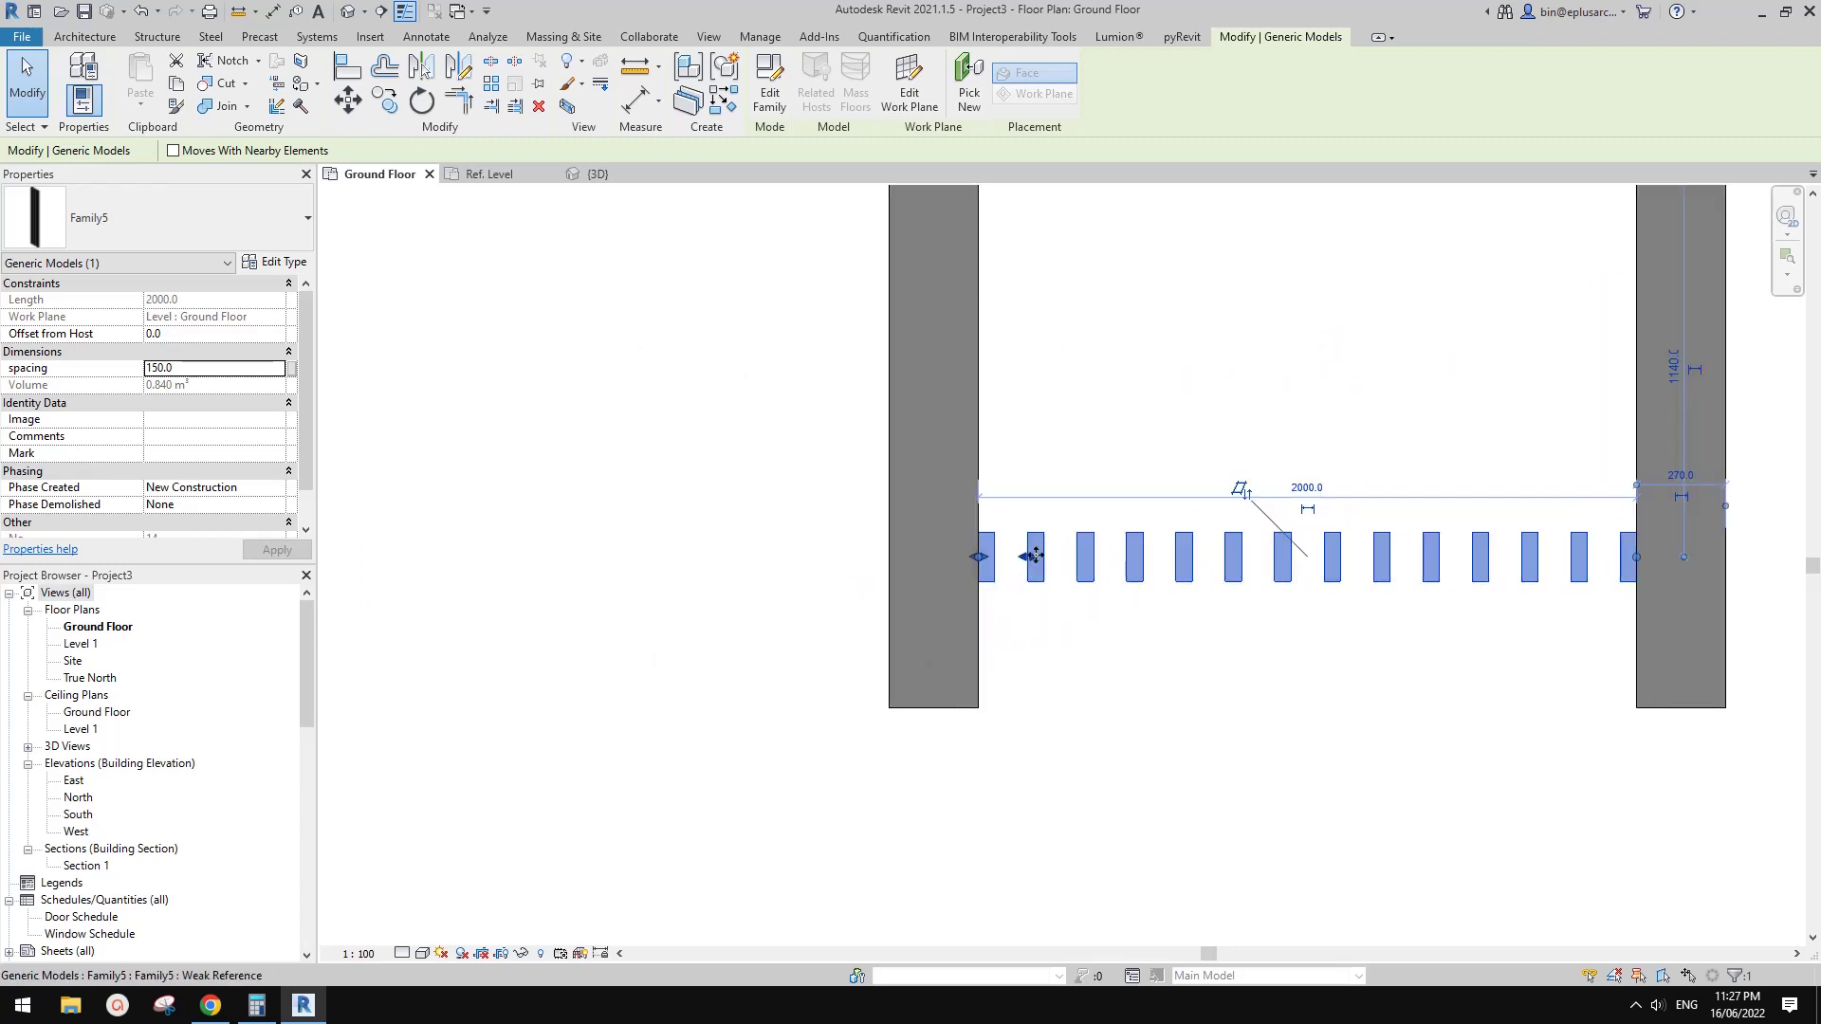
left_click_drag(1030, 558, 1078, 567)
mouse_move(1053, 566)
left_mouse_down()
mouse_move(1040, 555)
mouse_move(1056, 557)
left_mouse_up()
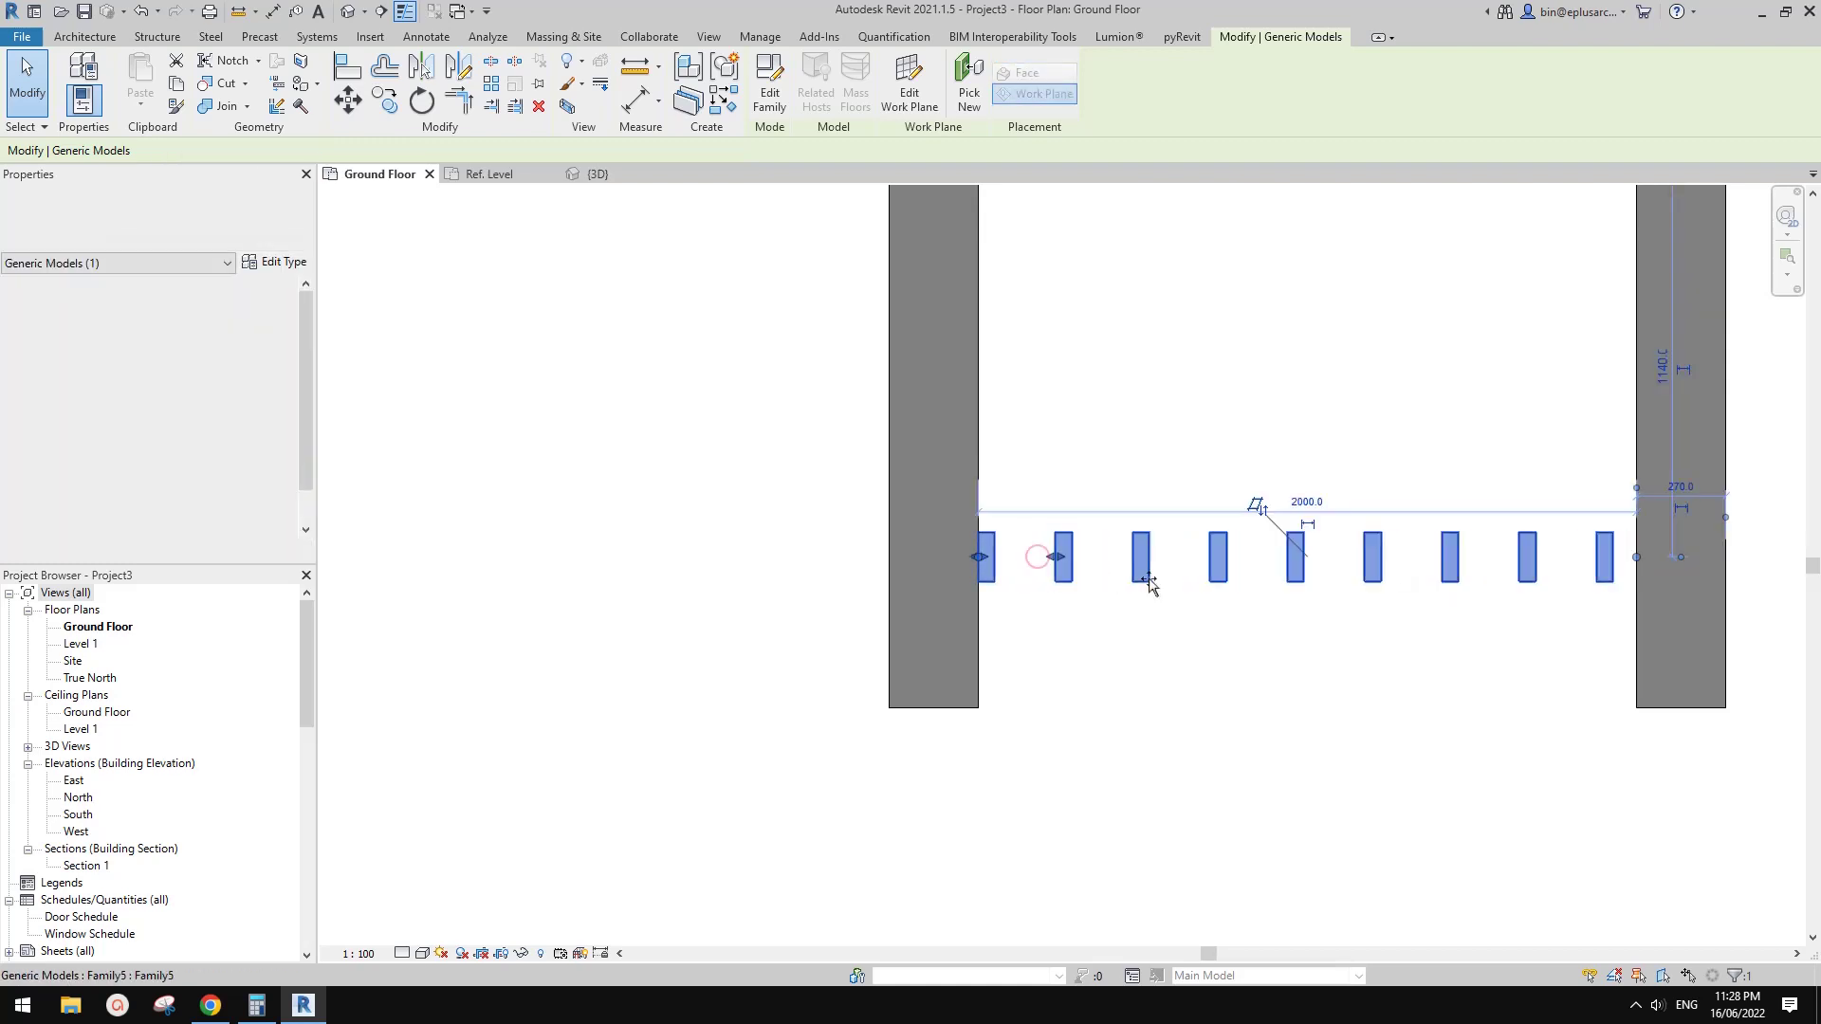
left_click(249, 372)
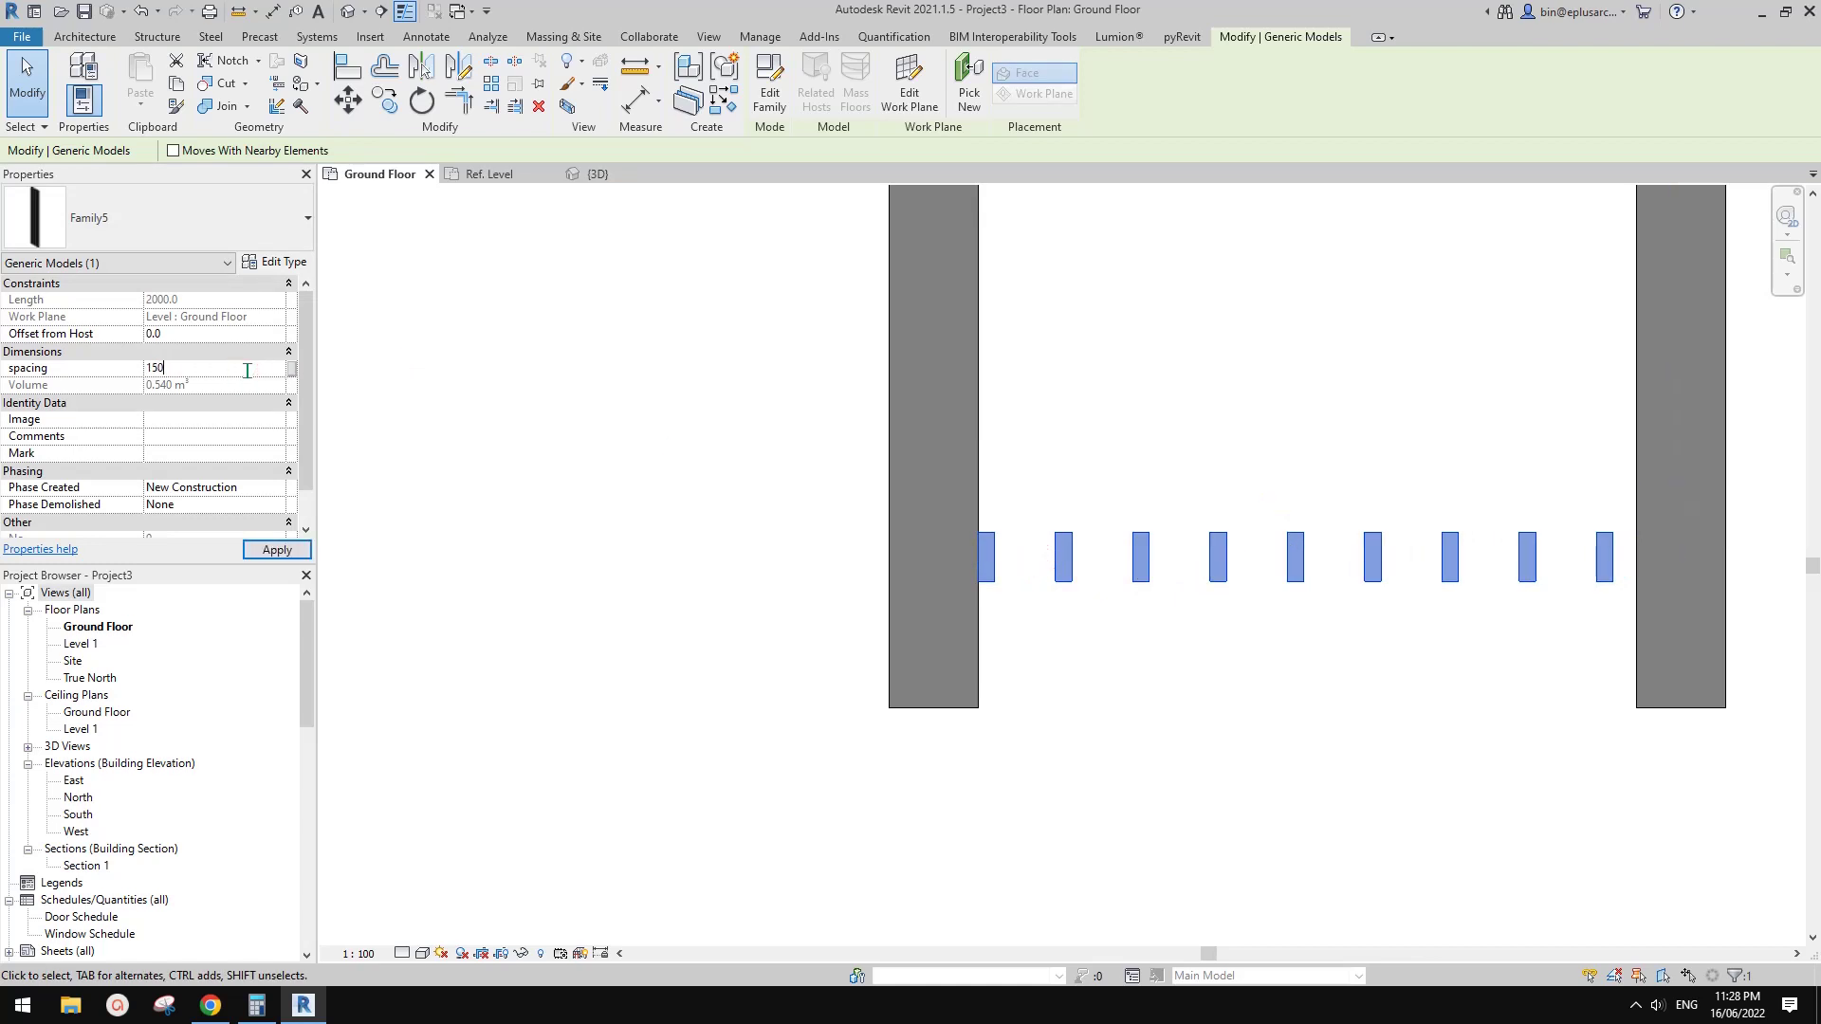
left_click(1146, 428)
- Copy the last pair of walls sideways to form another empty bay beside the existing ones
scroll(1148, 438, "down", 3)
middle_click_drag(1233, 482, 921, 604)
scroll(1159, 503, "down", 1)
scroll(1155, 520, "up", 1)
scroll(1155, 522, "down", 1)
scroll(1005, 552, "down", 1)
scroll(1261, 532, "up", 1)
middle_click_drag(1261, 532, 1131, 555)
left_click_drag(1162, 497, 780, 554)
middle_click_drag(939, 541, 752, 555)
left_click(732, 520)
left_click(1092, 523)
scroll(1098, 531, "up", 3)
left_click(1163, 526)
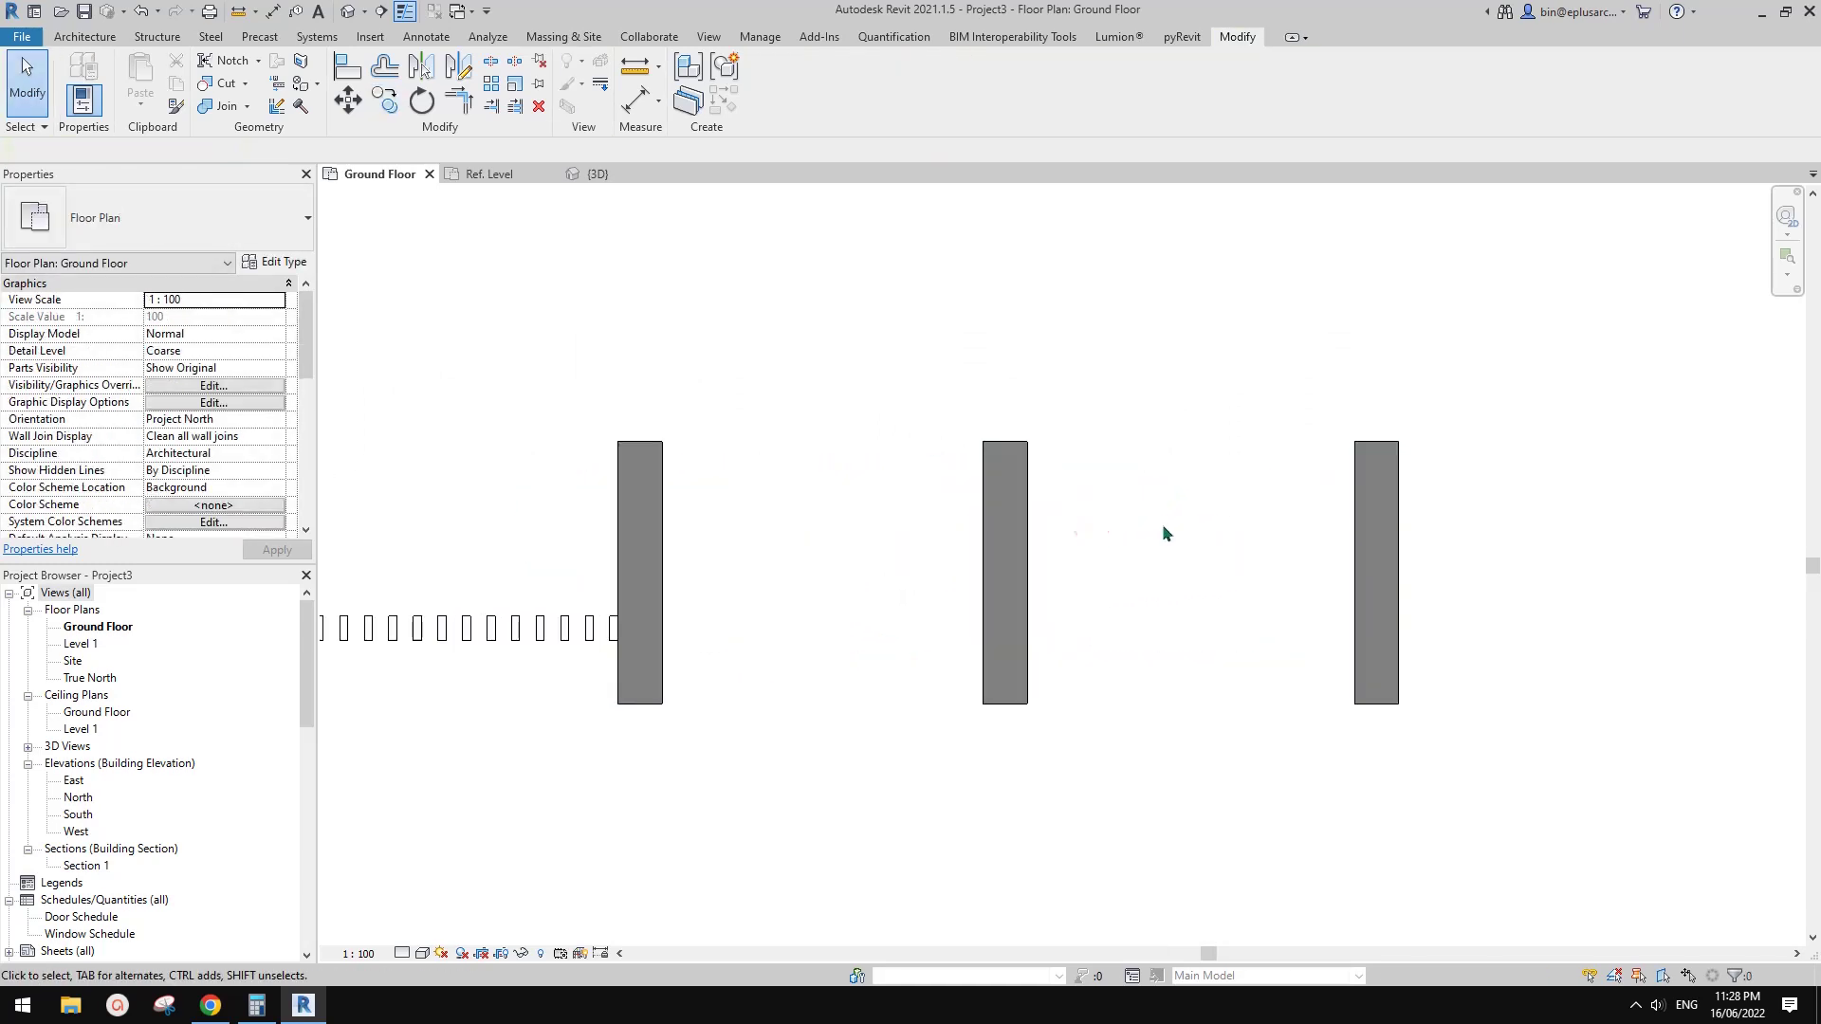
middle_click_drag(1164, 534, 1015, 541)
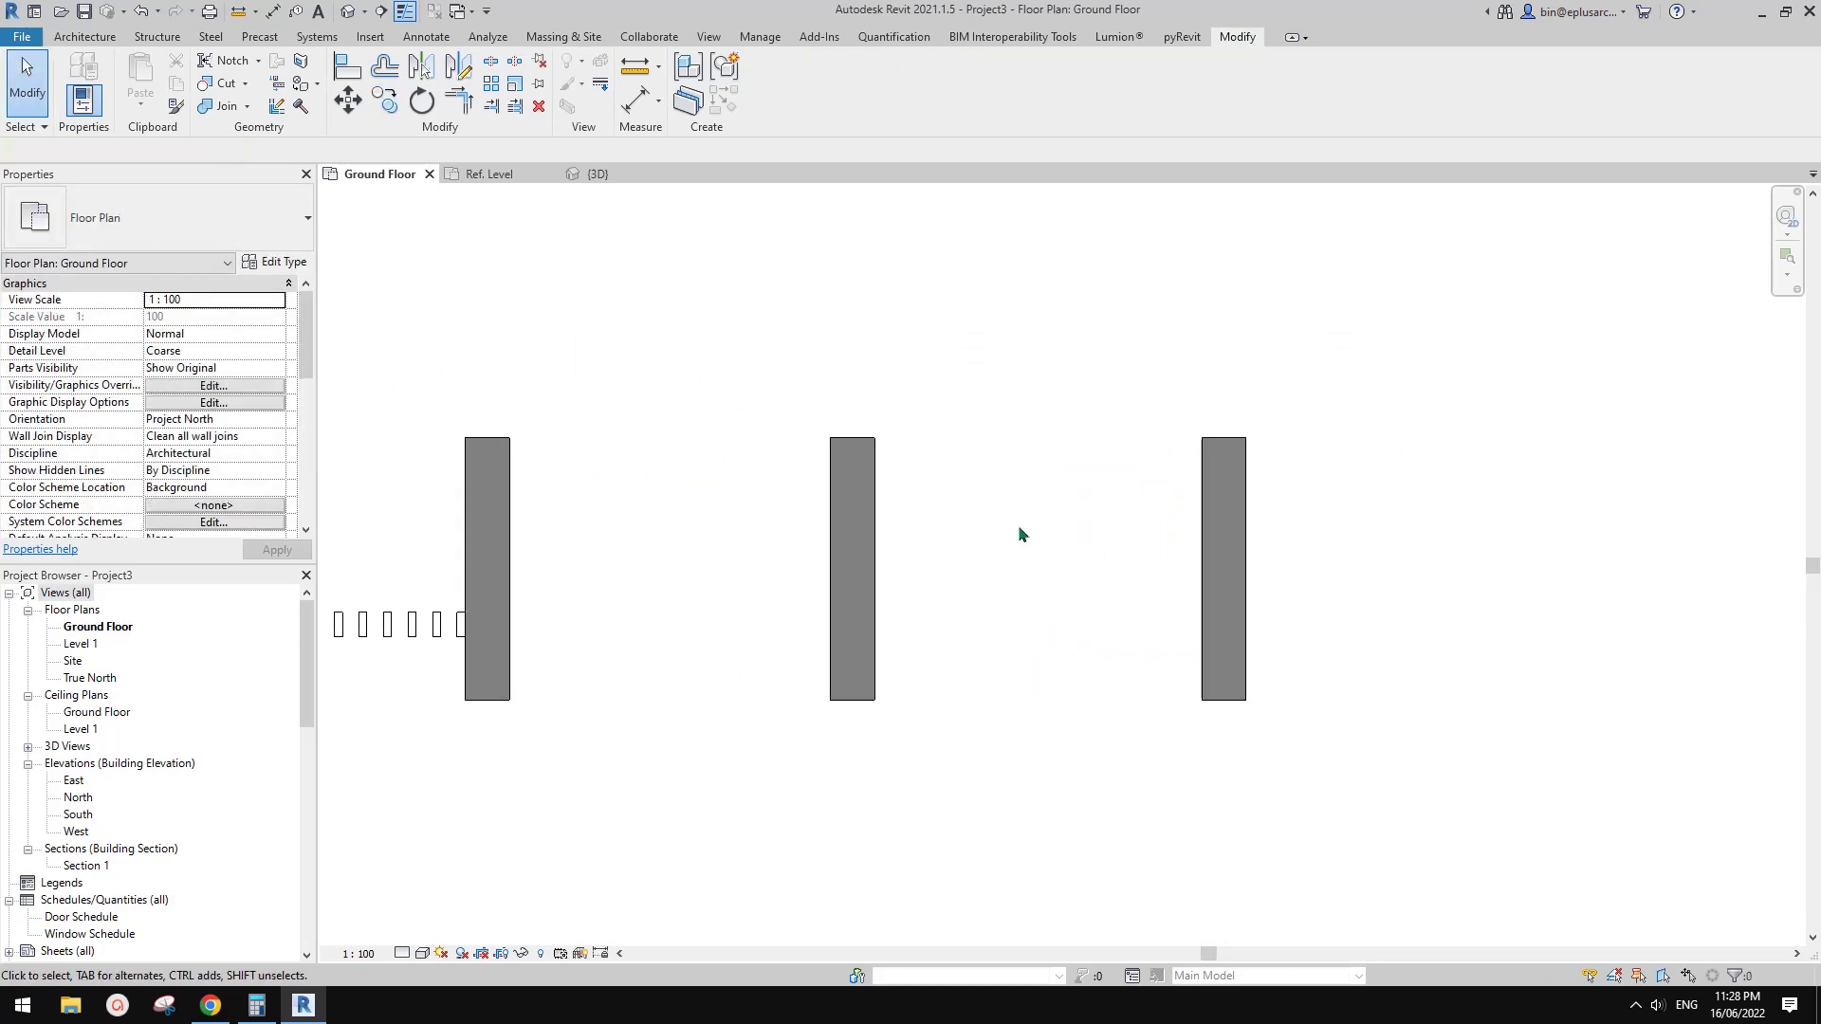
- Create a new family from the Metric Generic Model Adaptive.rft template
left_click(22, 38)
mouse_move(118, 114)
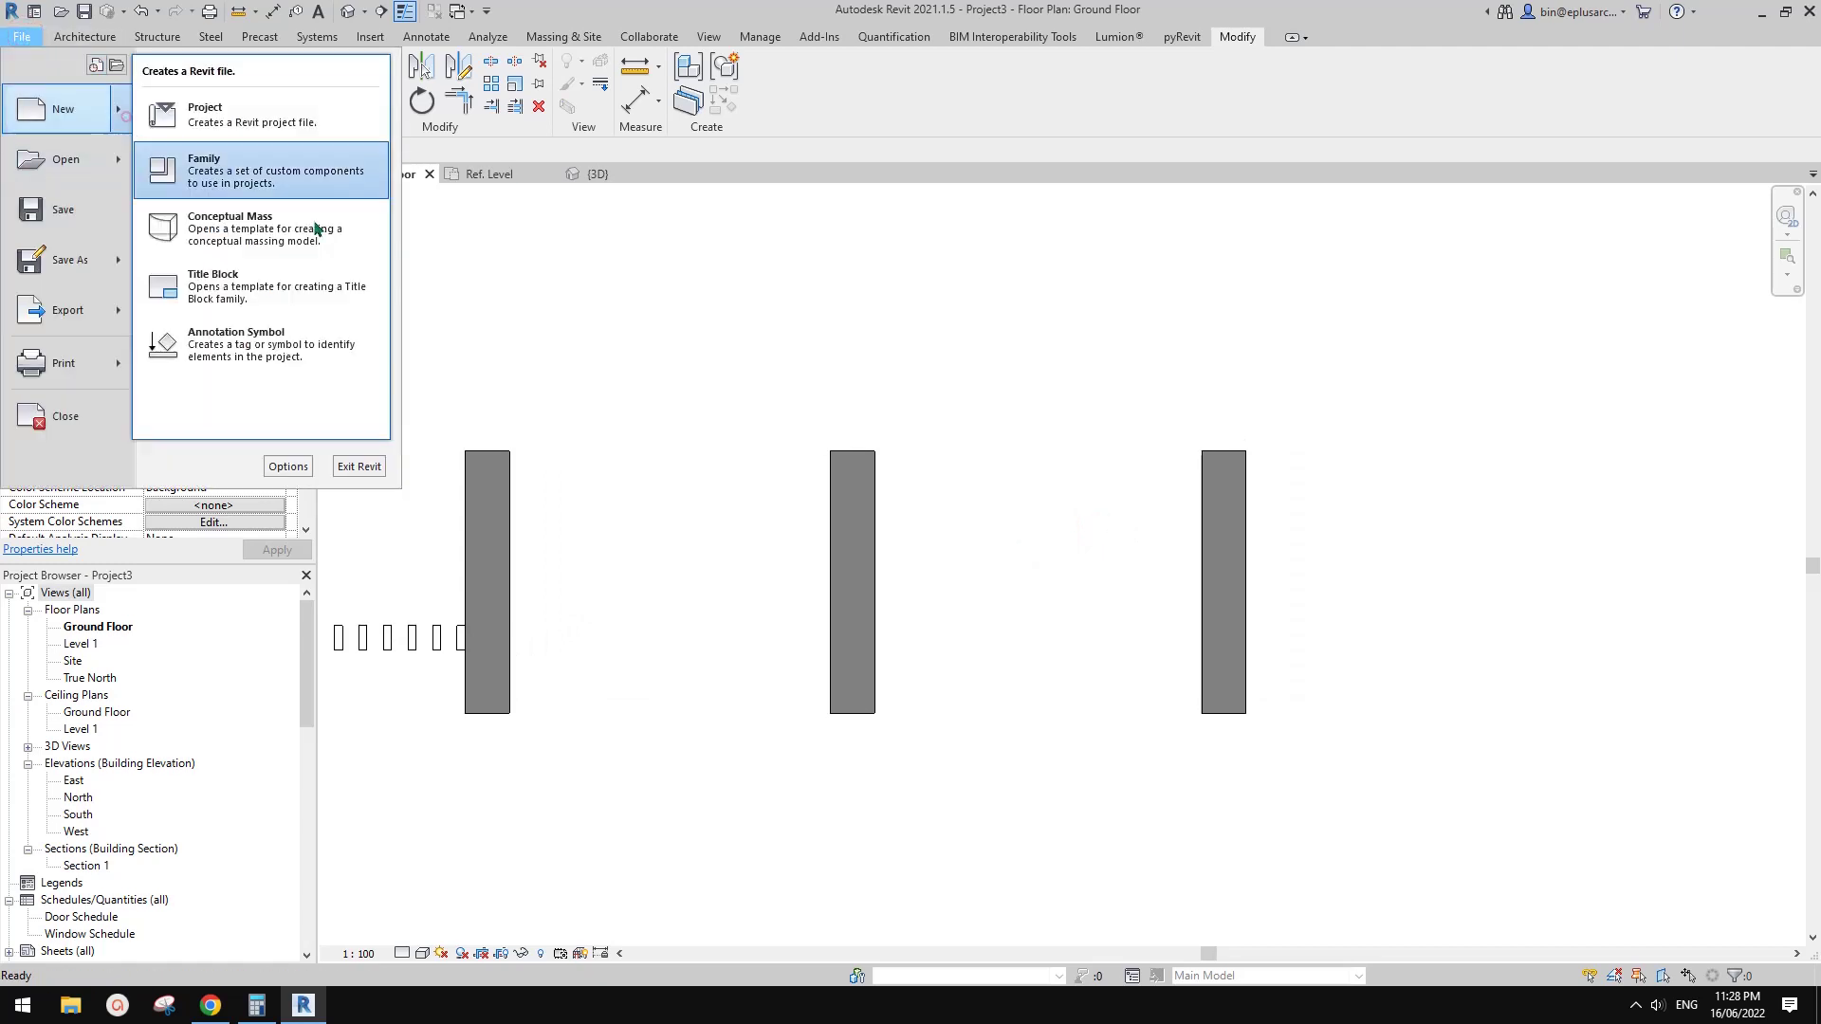
left_click(277, 172)
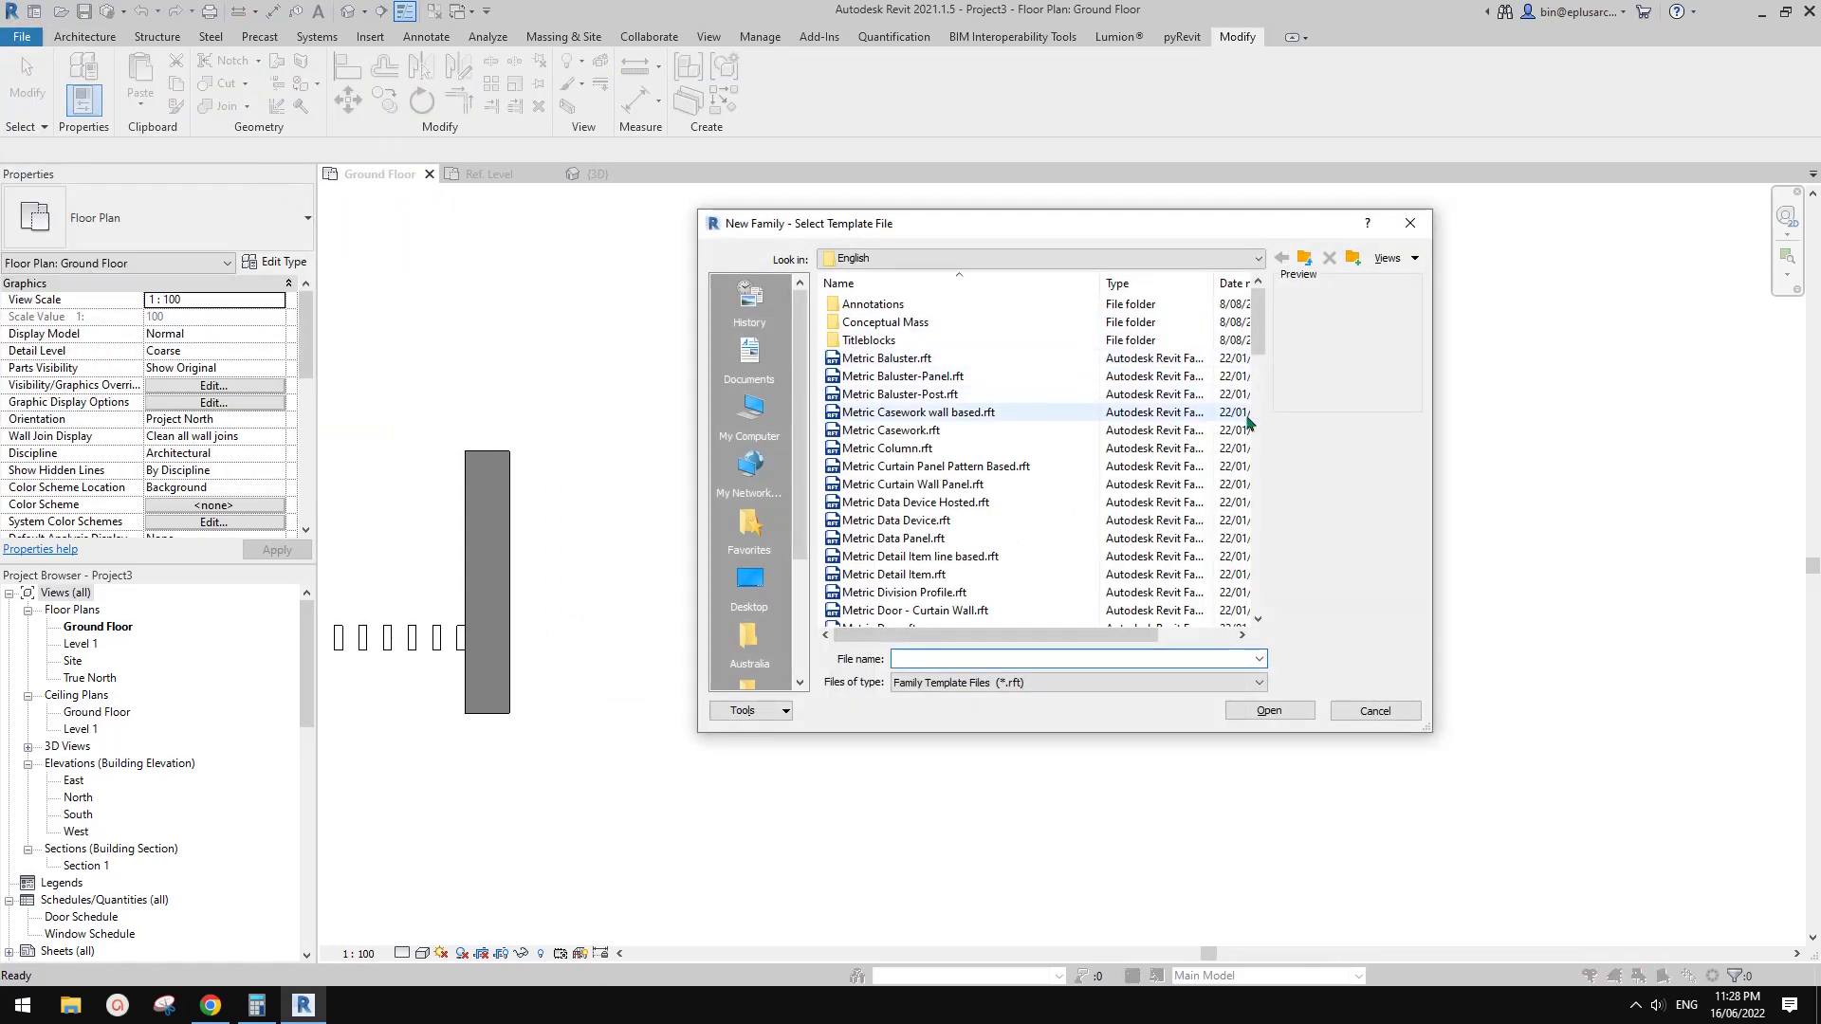
left_click(1256, 417)
left_click(984, 556)
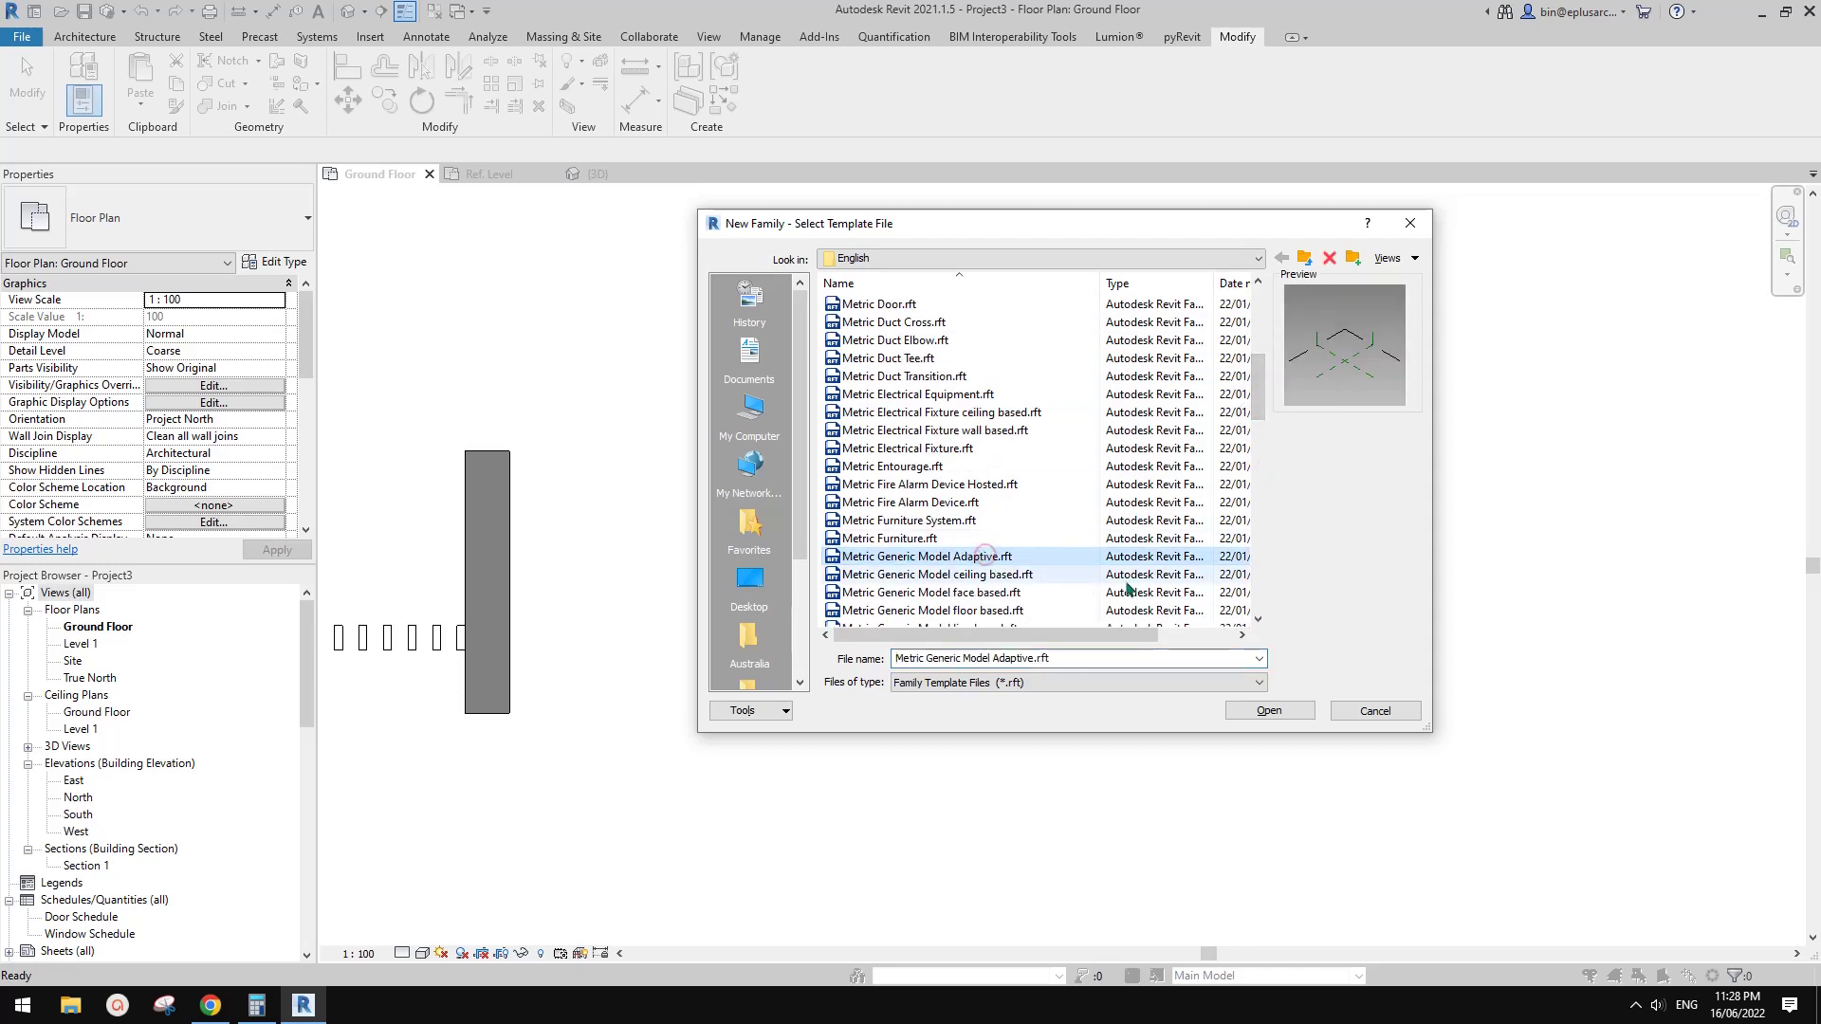
left_click(1295, 718)
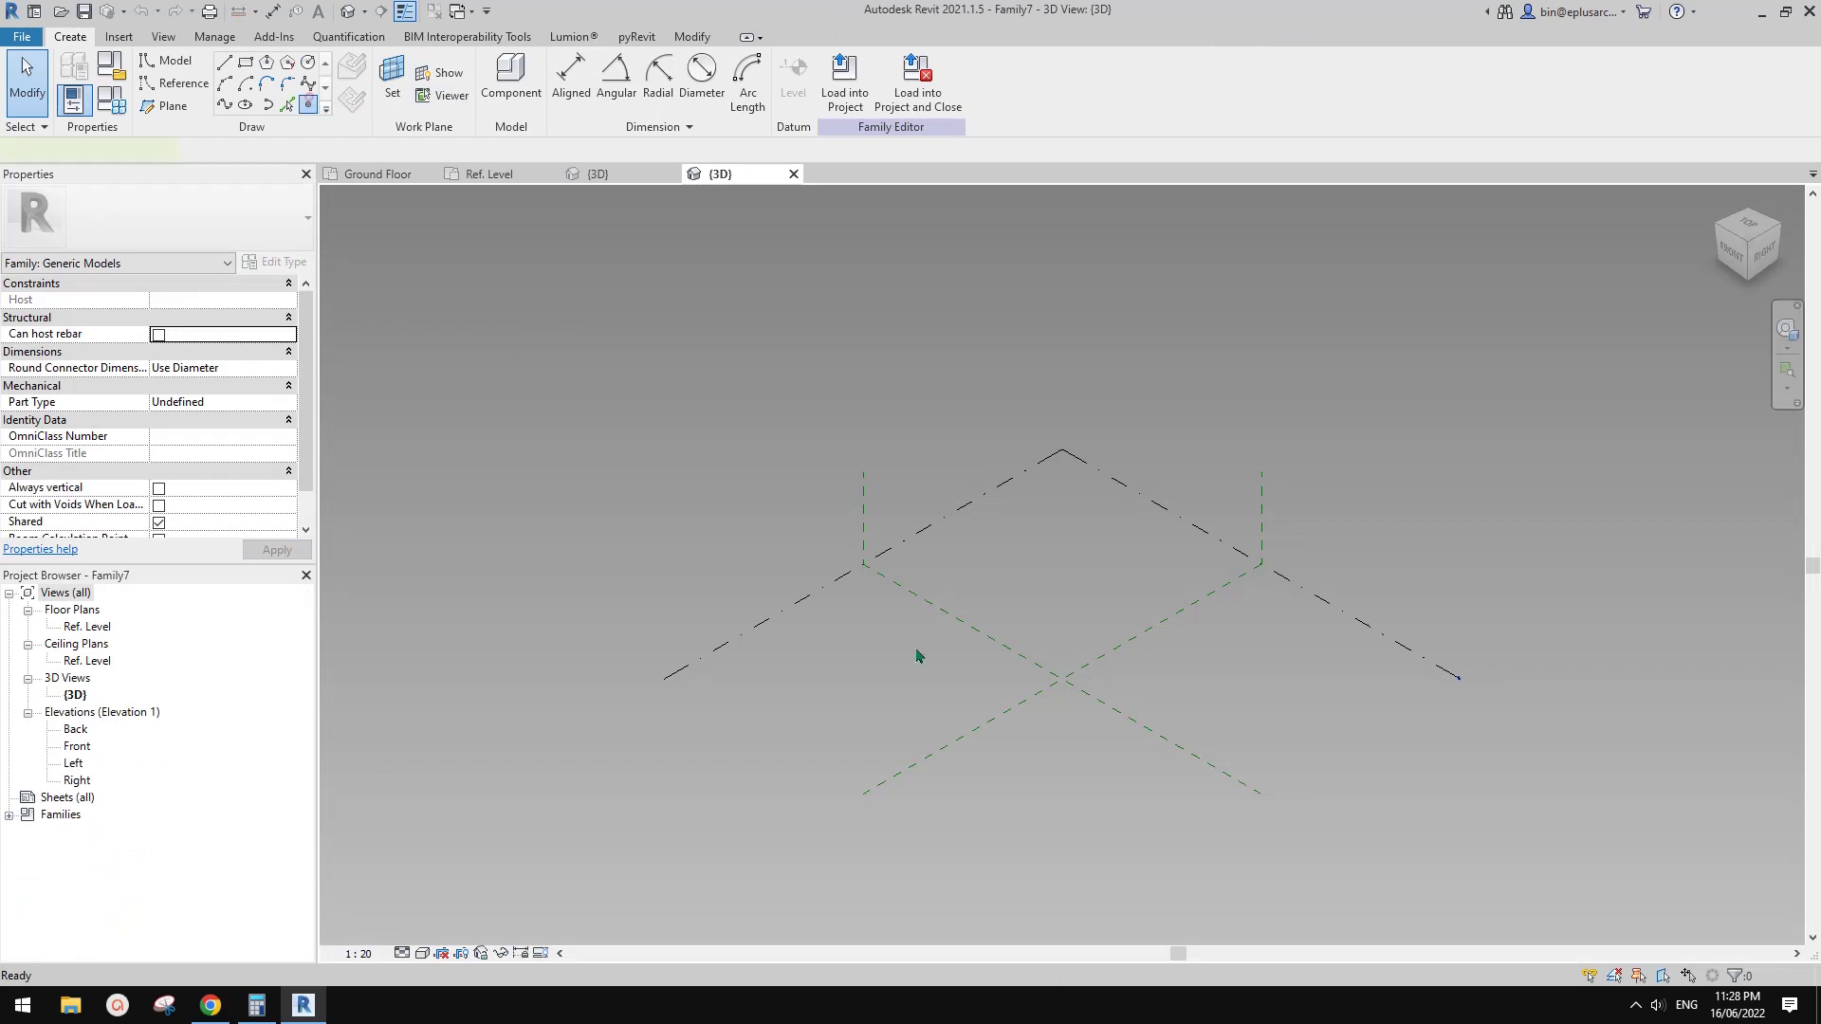
- Place two reference points on the Ref. Level and make both of them adaptive
scroll(920, 652, "up", 2)
left_click(918, 655)
left_click(1111, 620)
key("Escape")
left_click_drag(641, 501, 1205, 719)
left_click(991, 84)
- Connect the two adaptive points with a spline through points and turn it into a reference line
scroll(1100, 630, "up", 2)
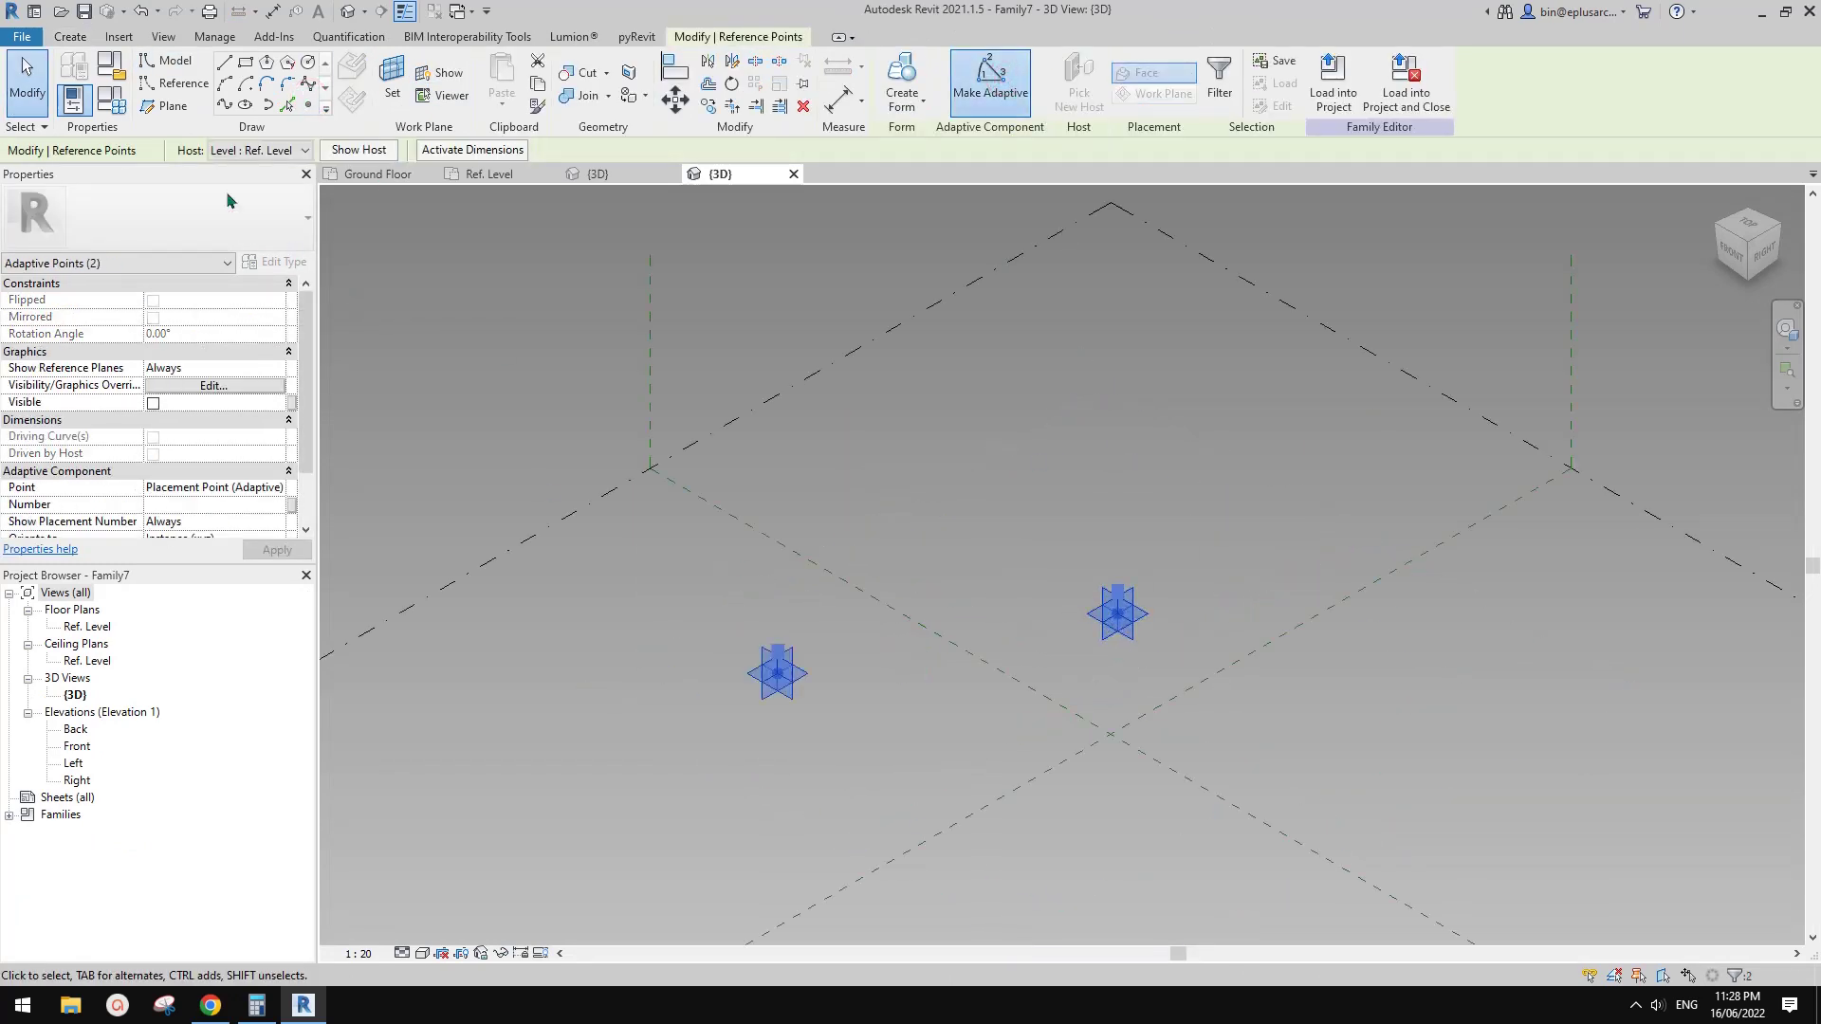
left_click(223, 105)
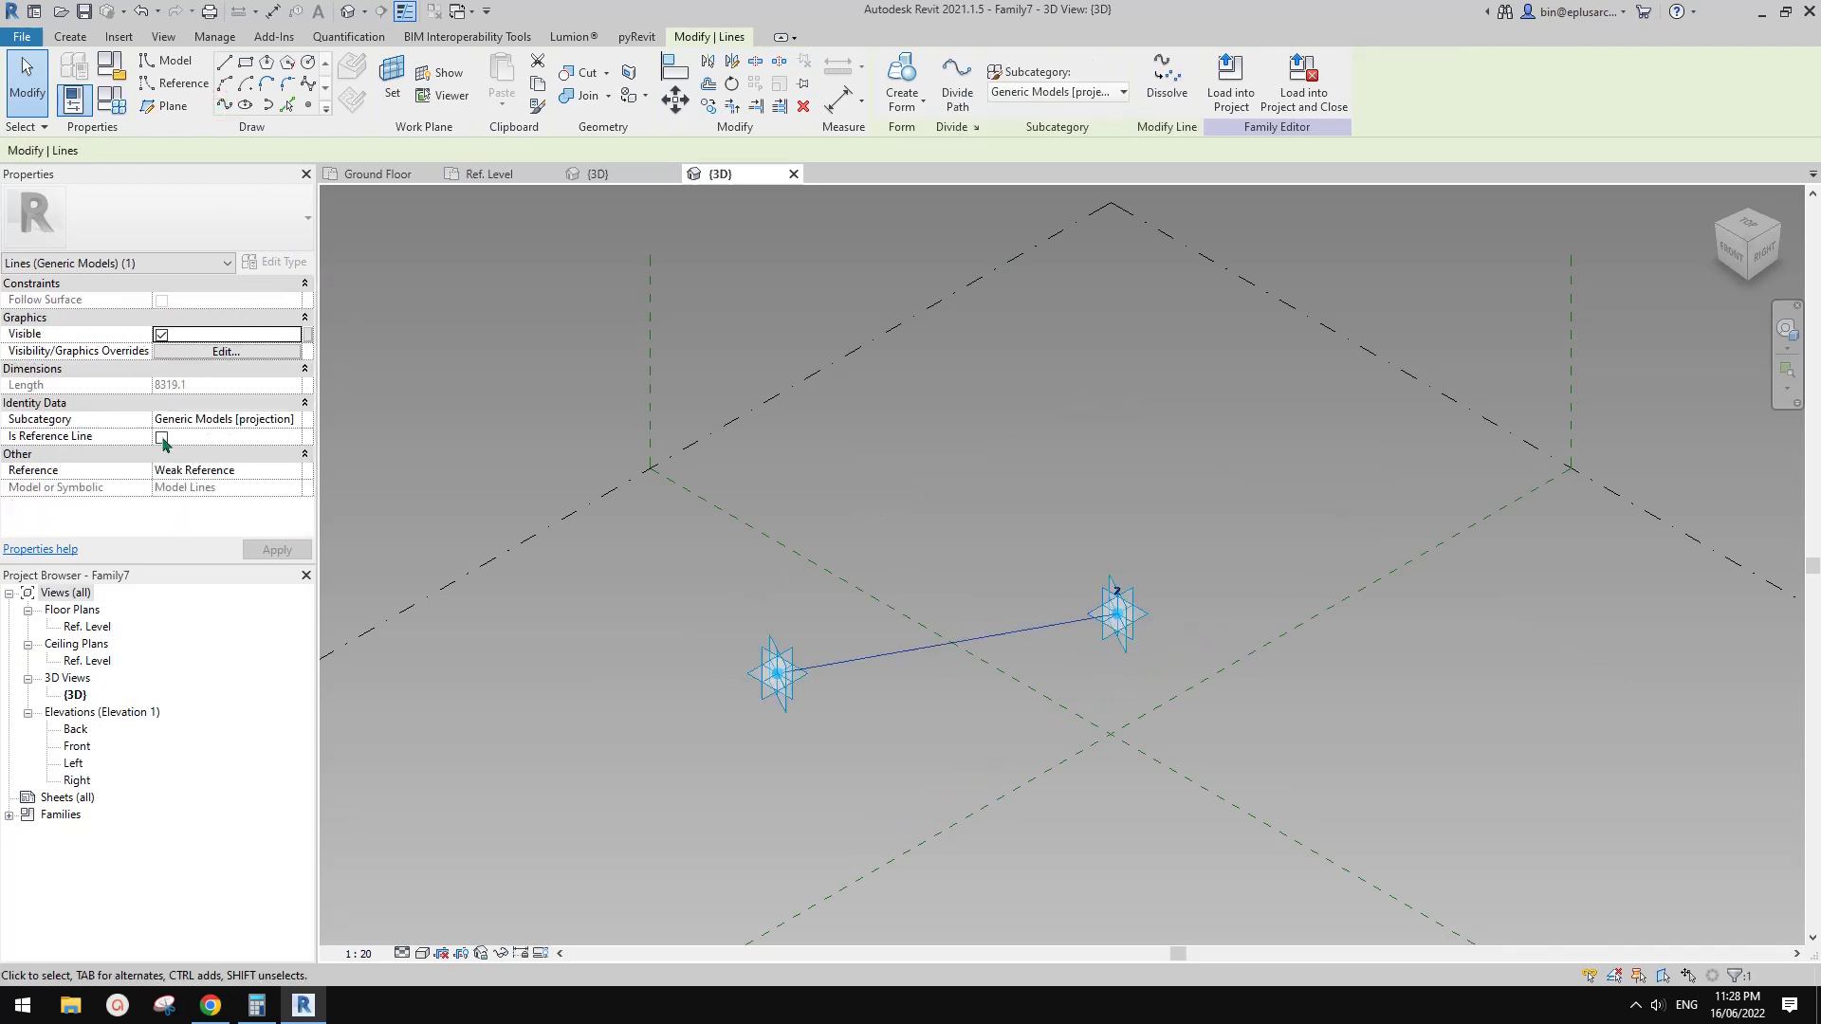
left_click(162, 437)
scroll(1100, 640, "up", 2)
left_click(1098, 646)
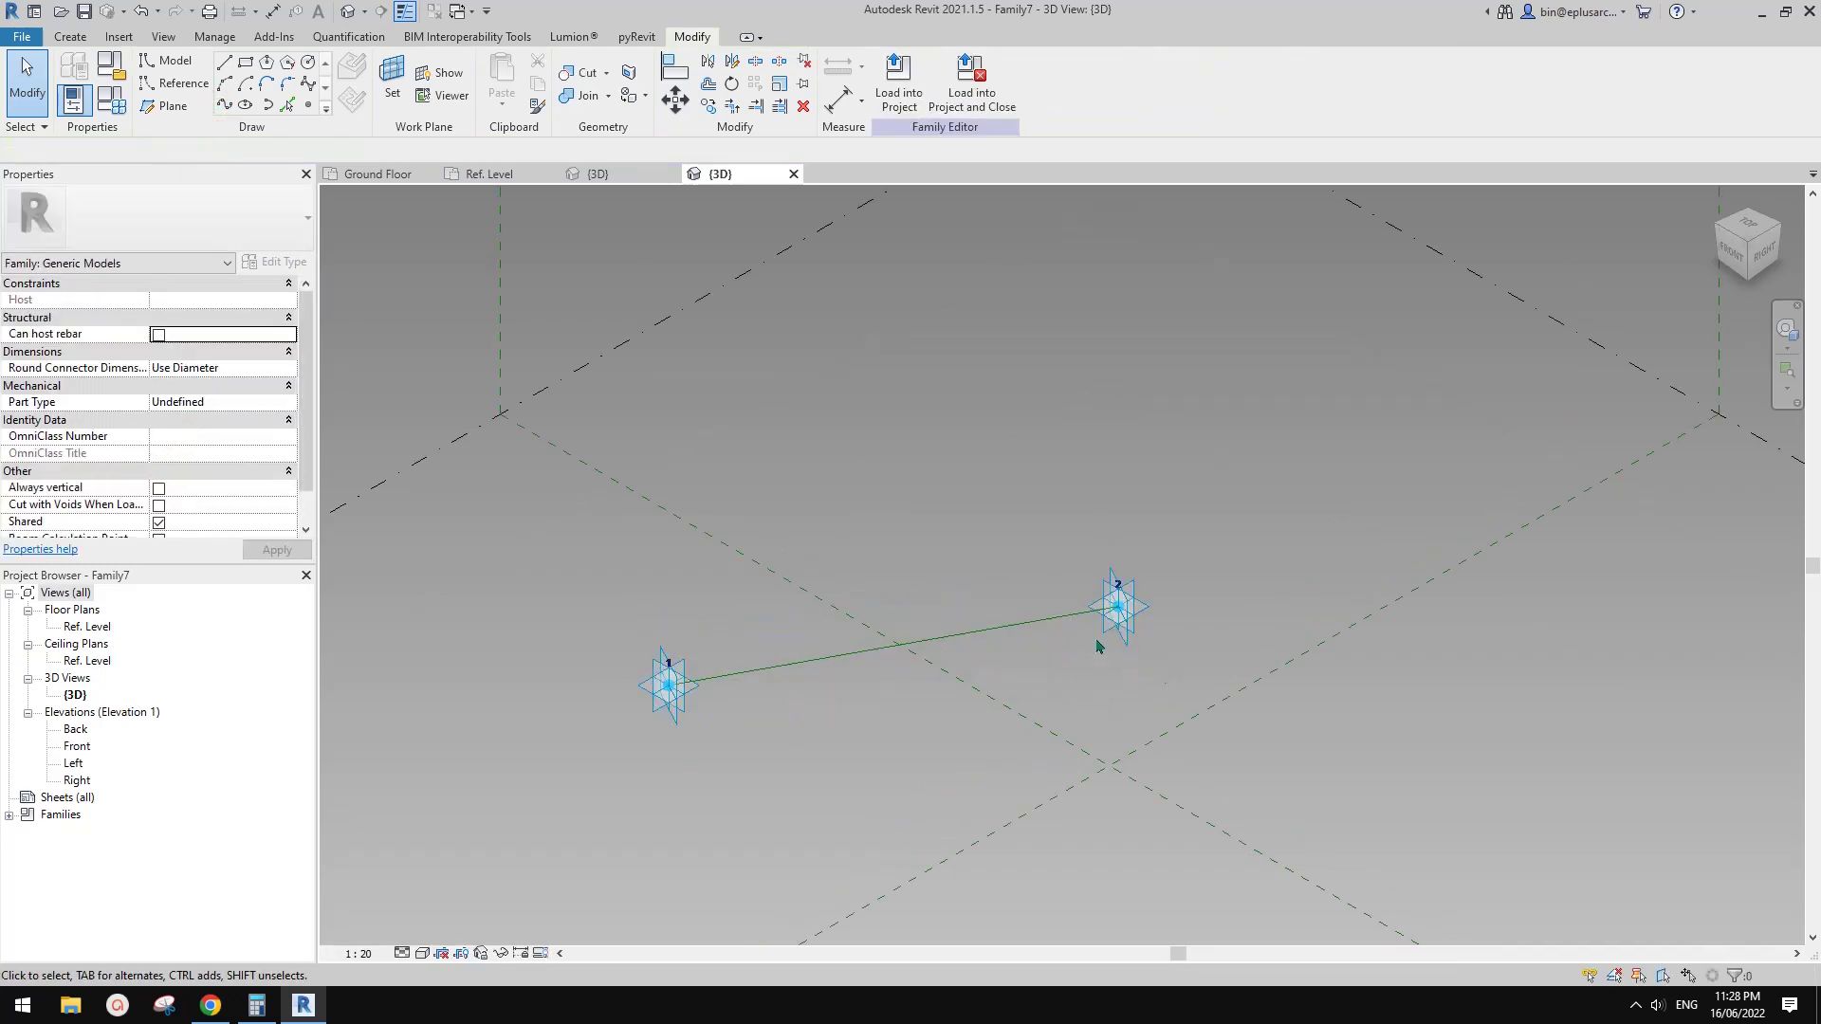
- Move adaptive point 2 closer to point 1, shortening the reference line to about 2612 mm
scroll(1100, 640, "up", 2)
left_click_drag(1116, 609, 524, 707)
middle_click_drag(865, 724, 965, 684)
scroll(968, 683, "up", 4)
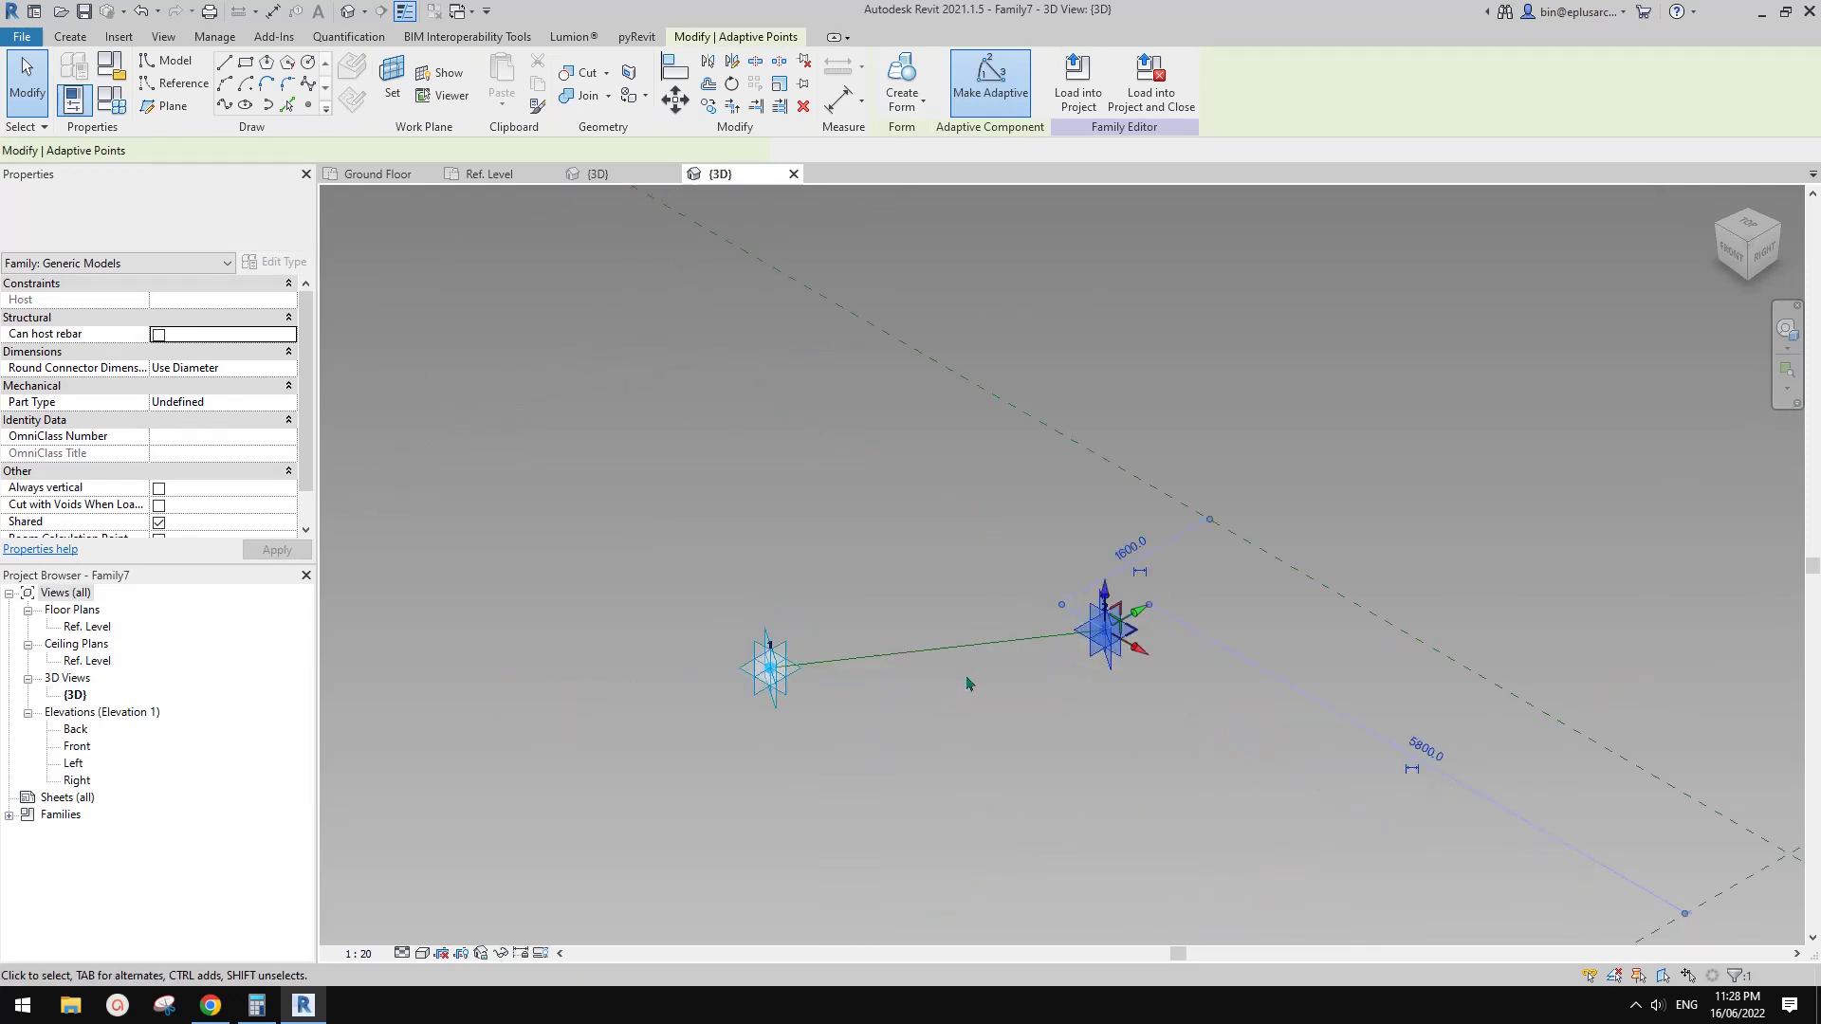
middle_click_drag(852, 614, 1094, 666)
left_click(1125, 667)
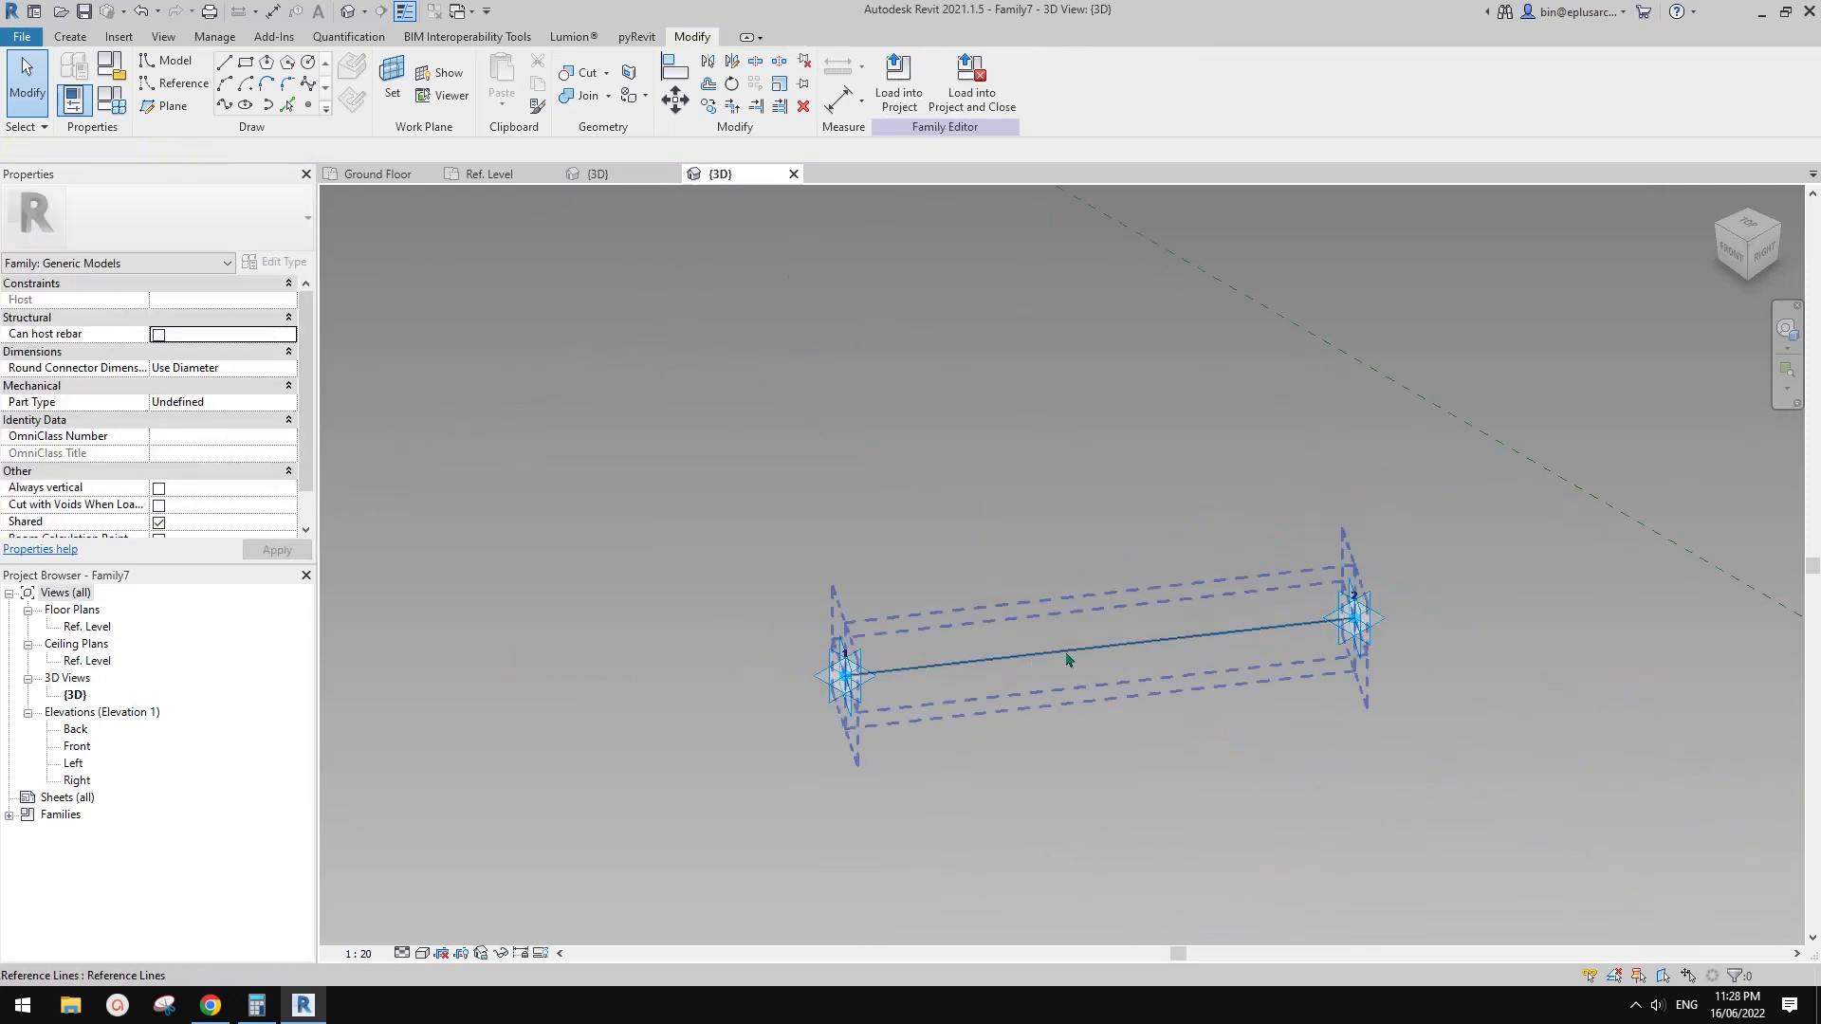
mouse_move(1058, 605)
middle_mouse_down()
mouse_move(1035, 623)
mouse_move(1048, 570)
middle_mouse_up()
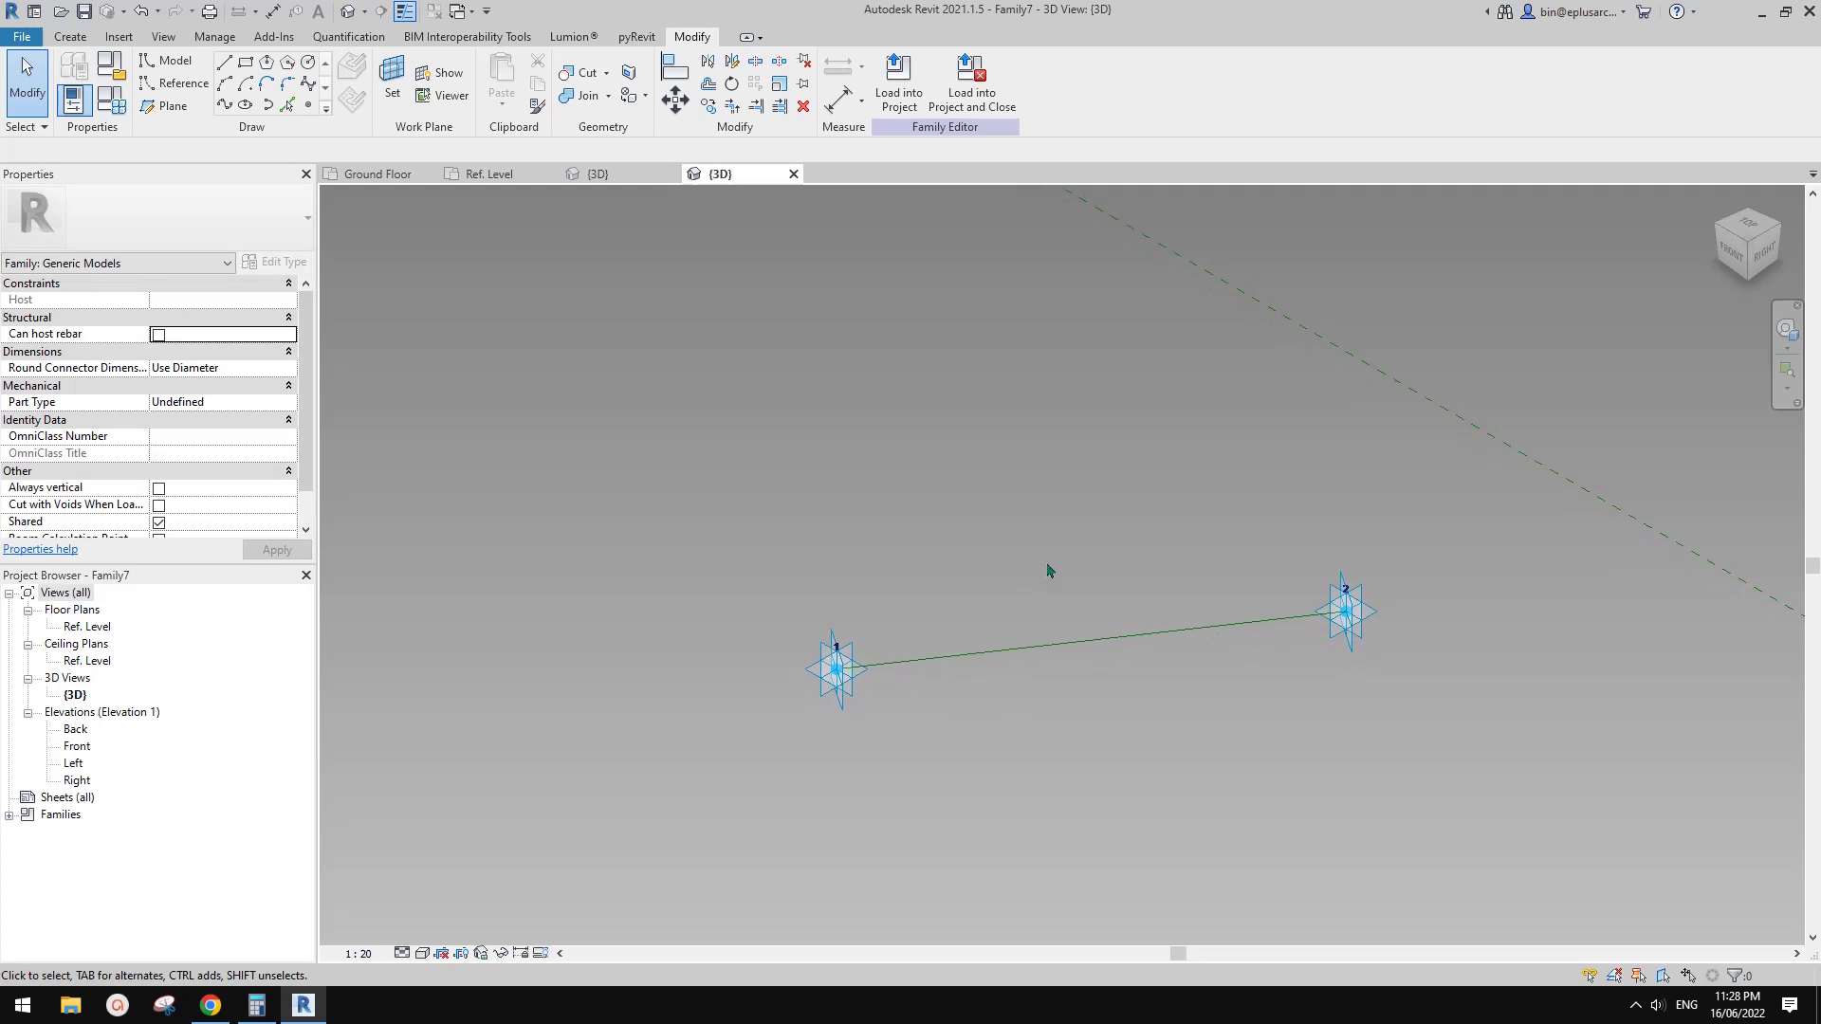
- Divide the reference line's path using the Fixed Distance layout with a distance of 150 mm
left_click(1058, 652)
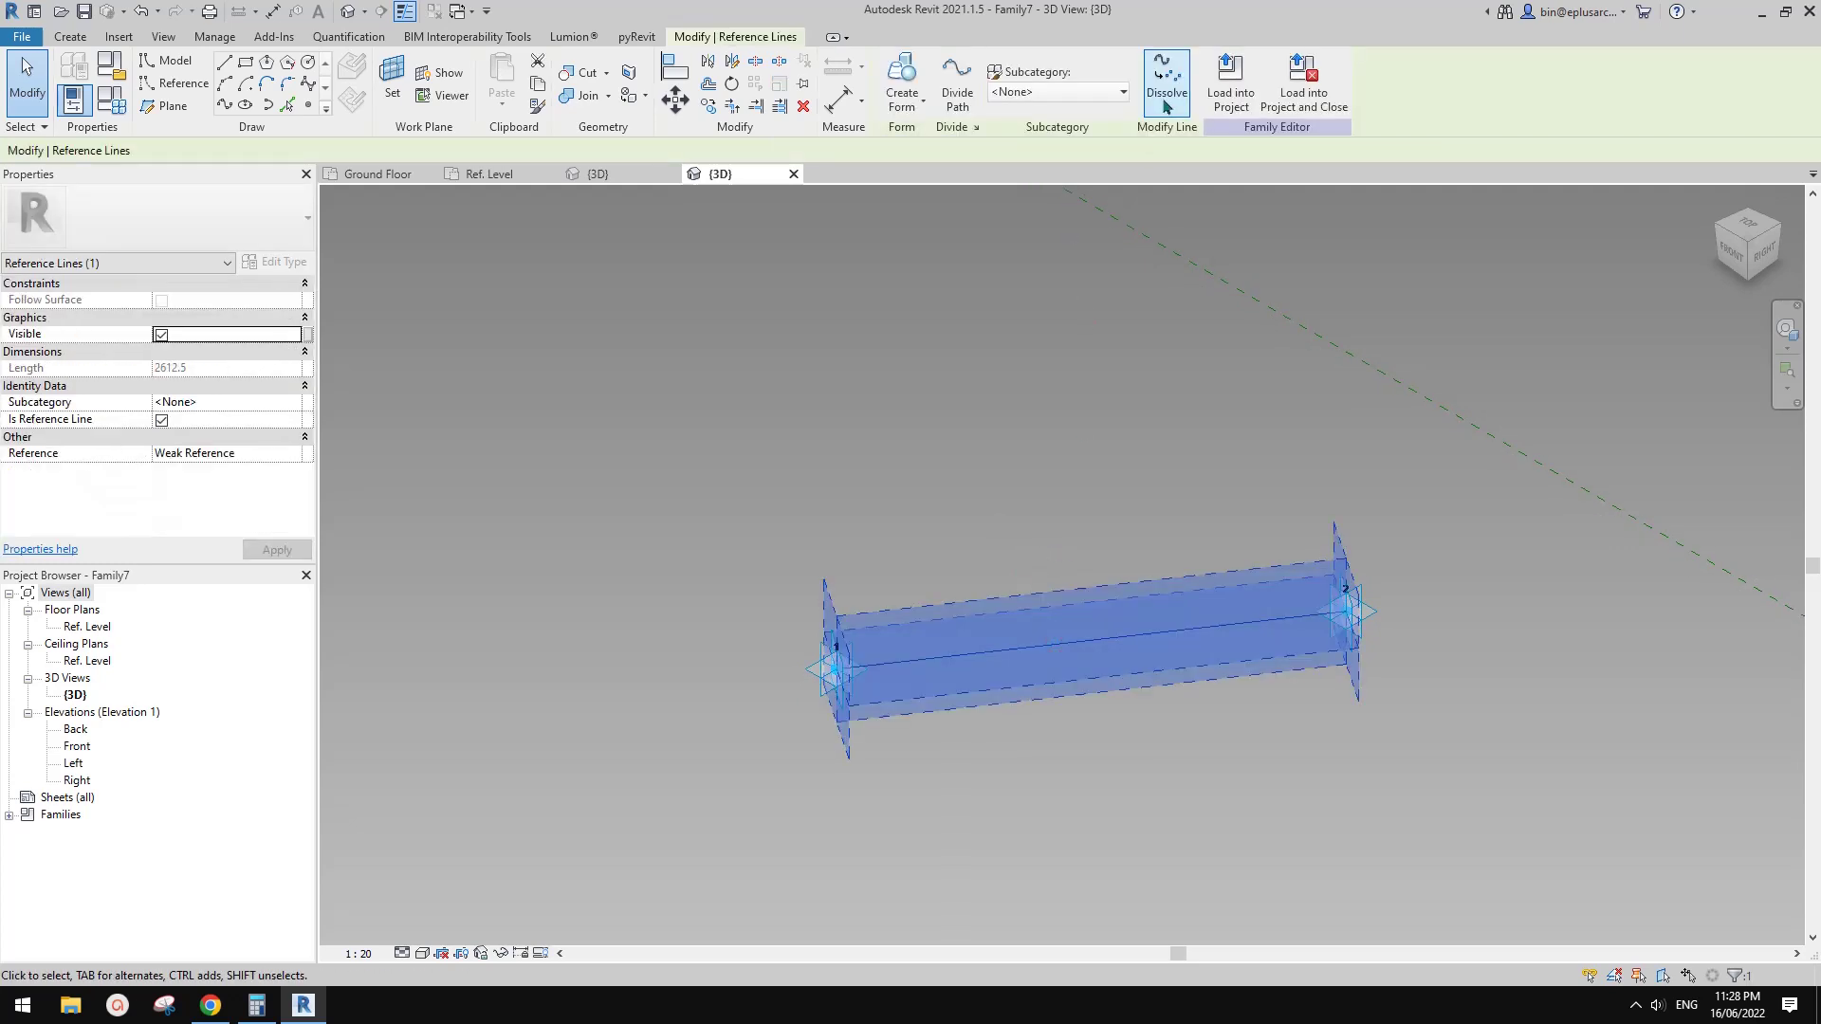
left_click(958, 95)
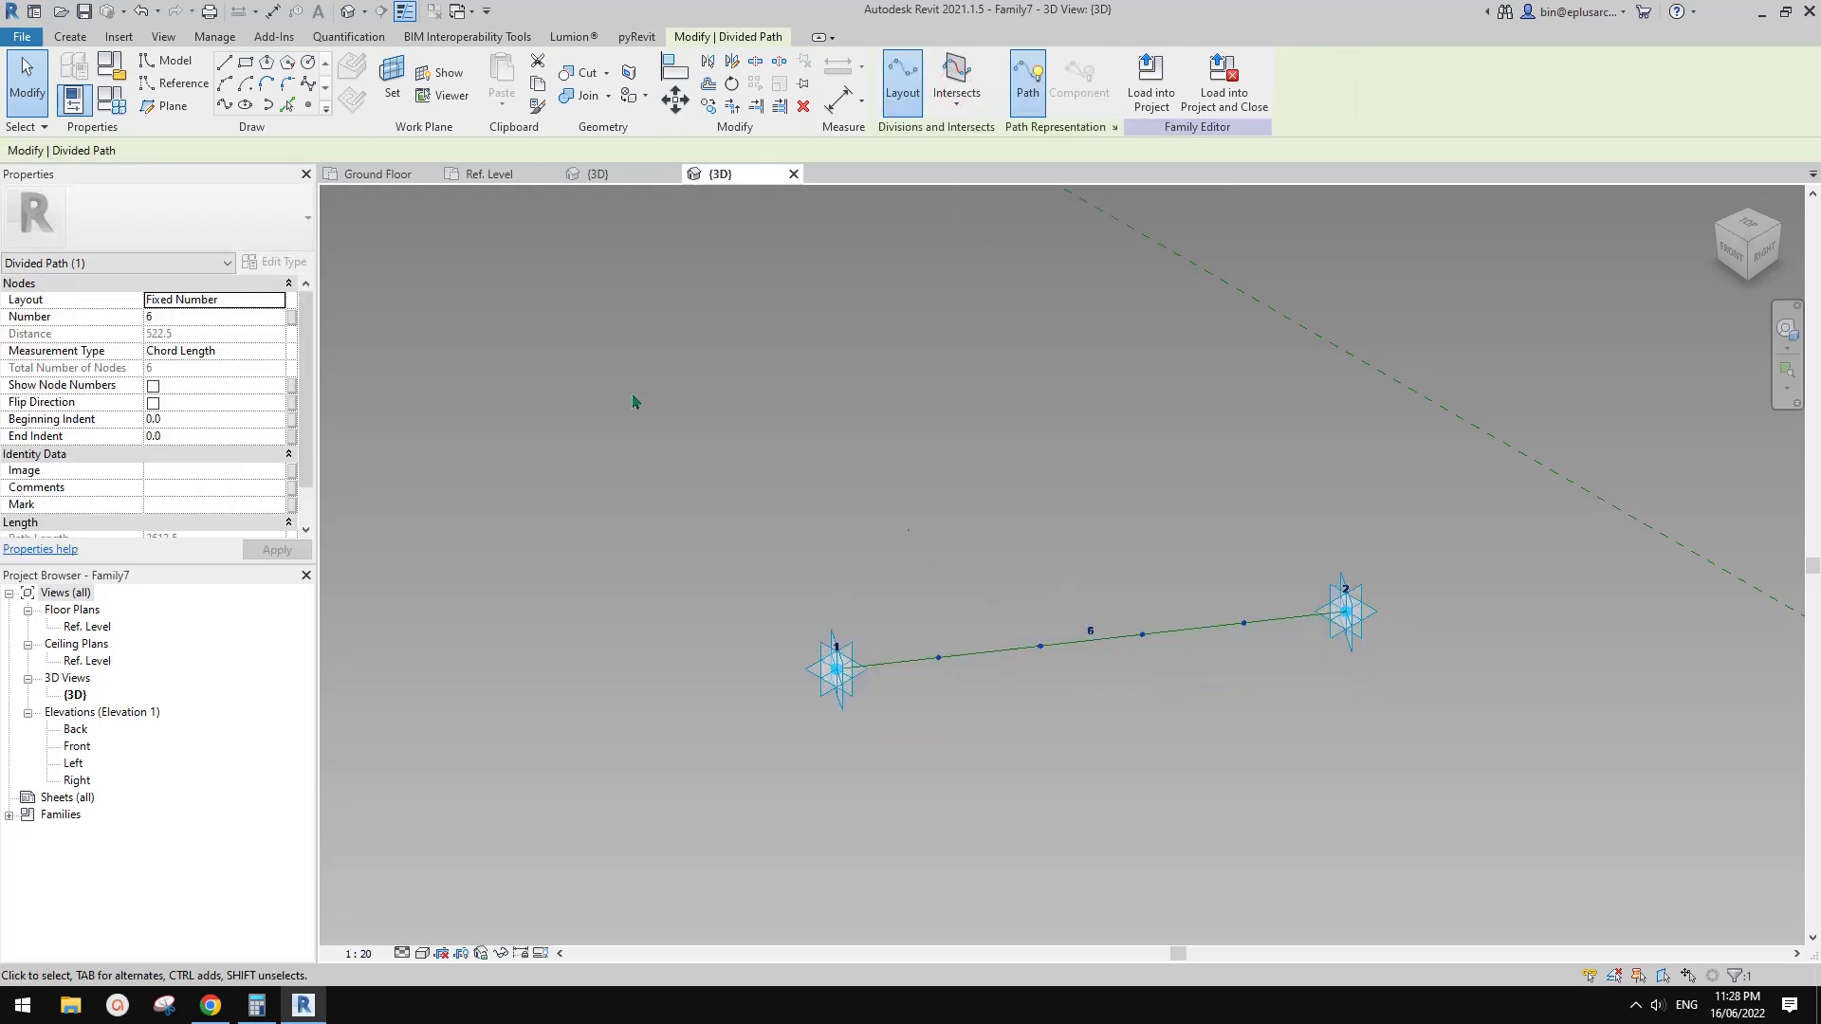
left_click(237, 301)
left_click(242, 299)
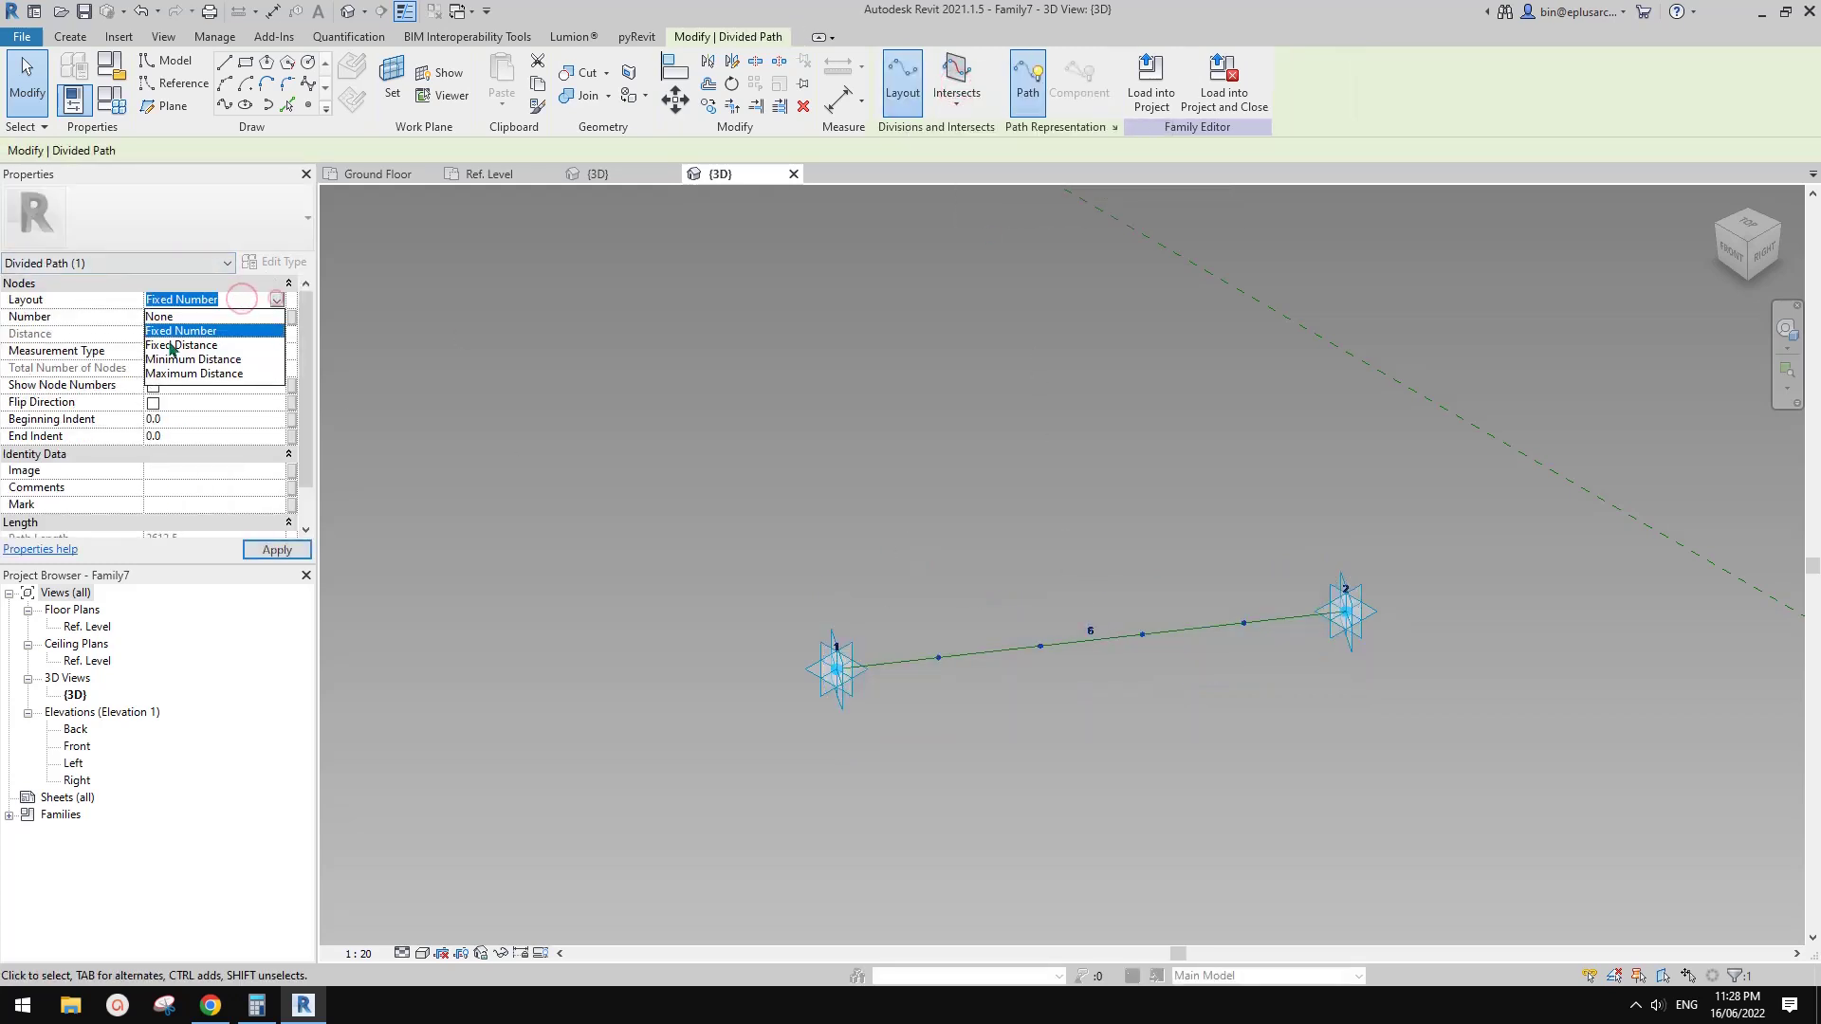
left_click(182, 345)
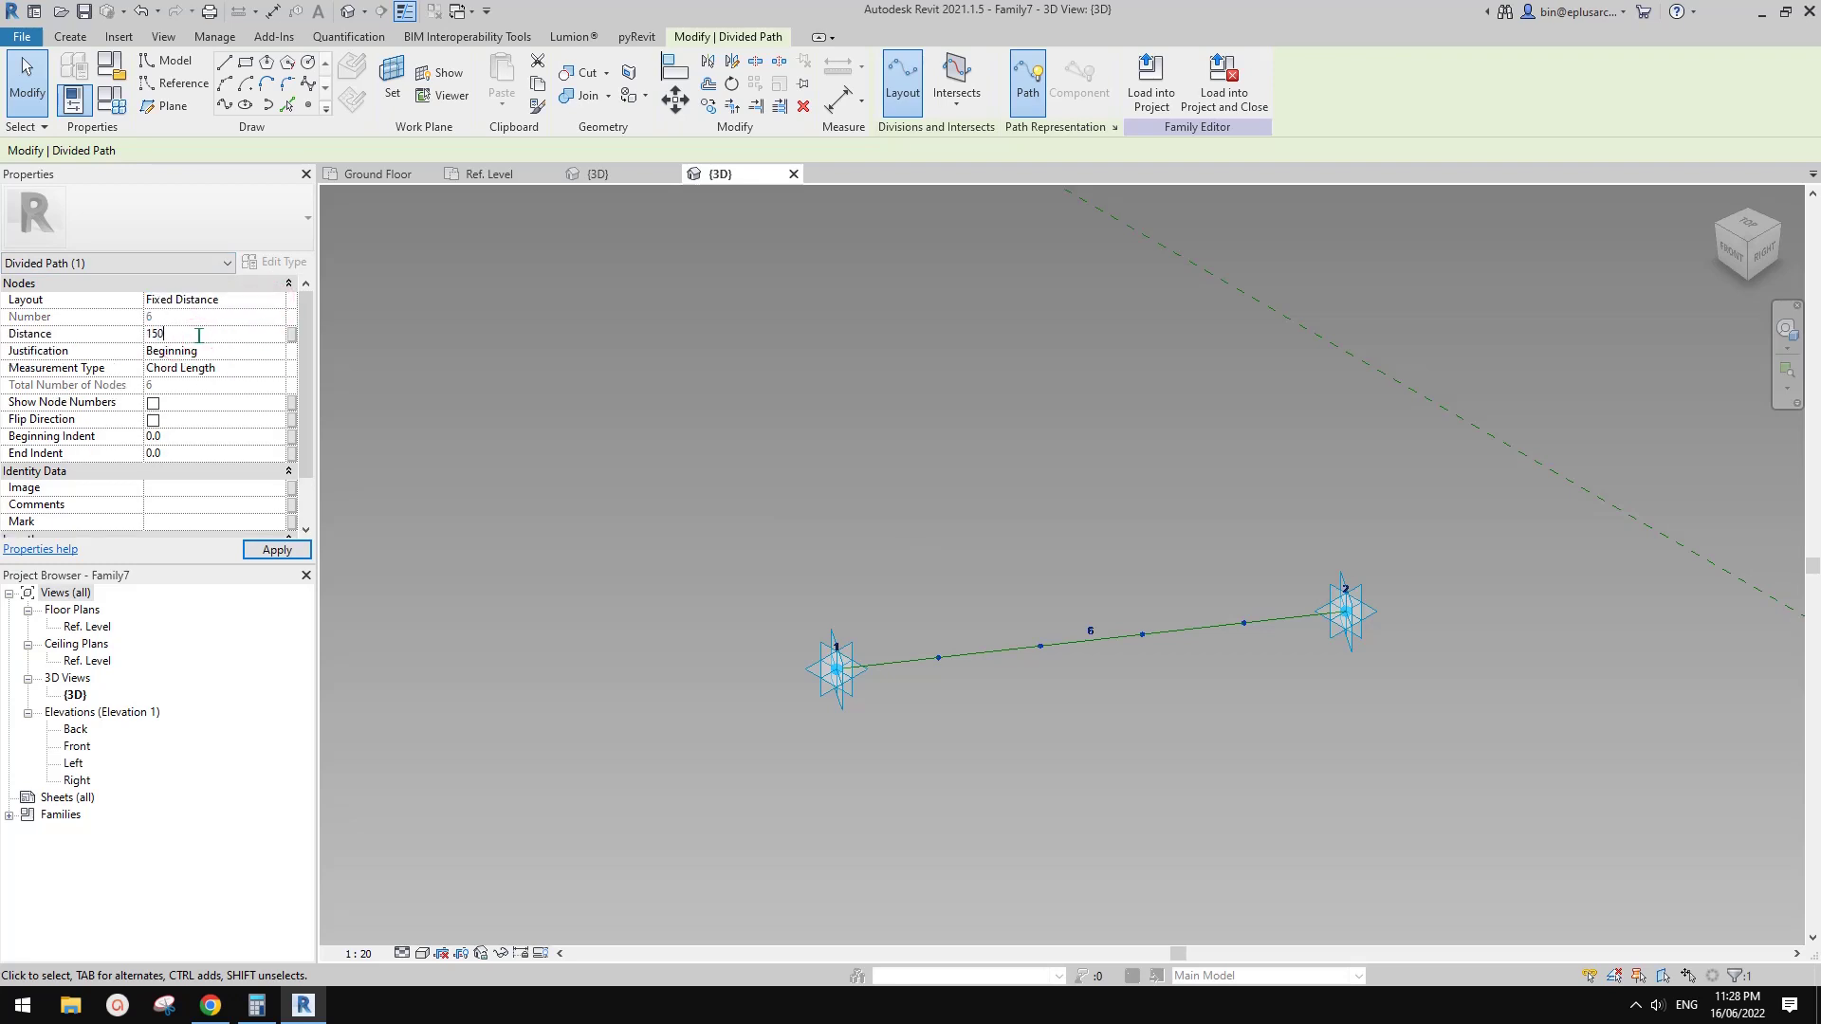
scroll(1061, 615, "up", 2)
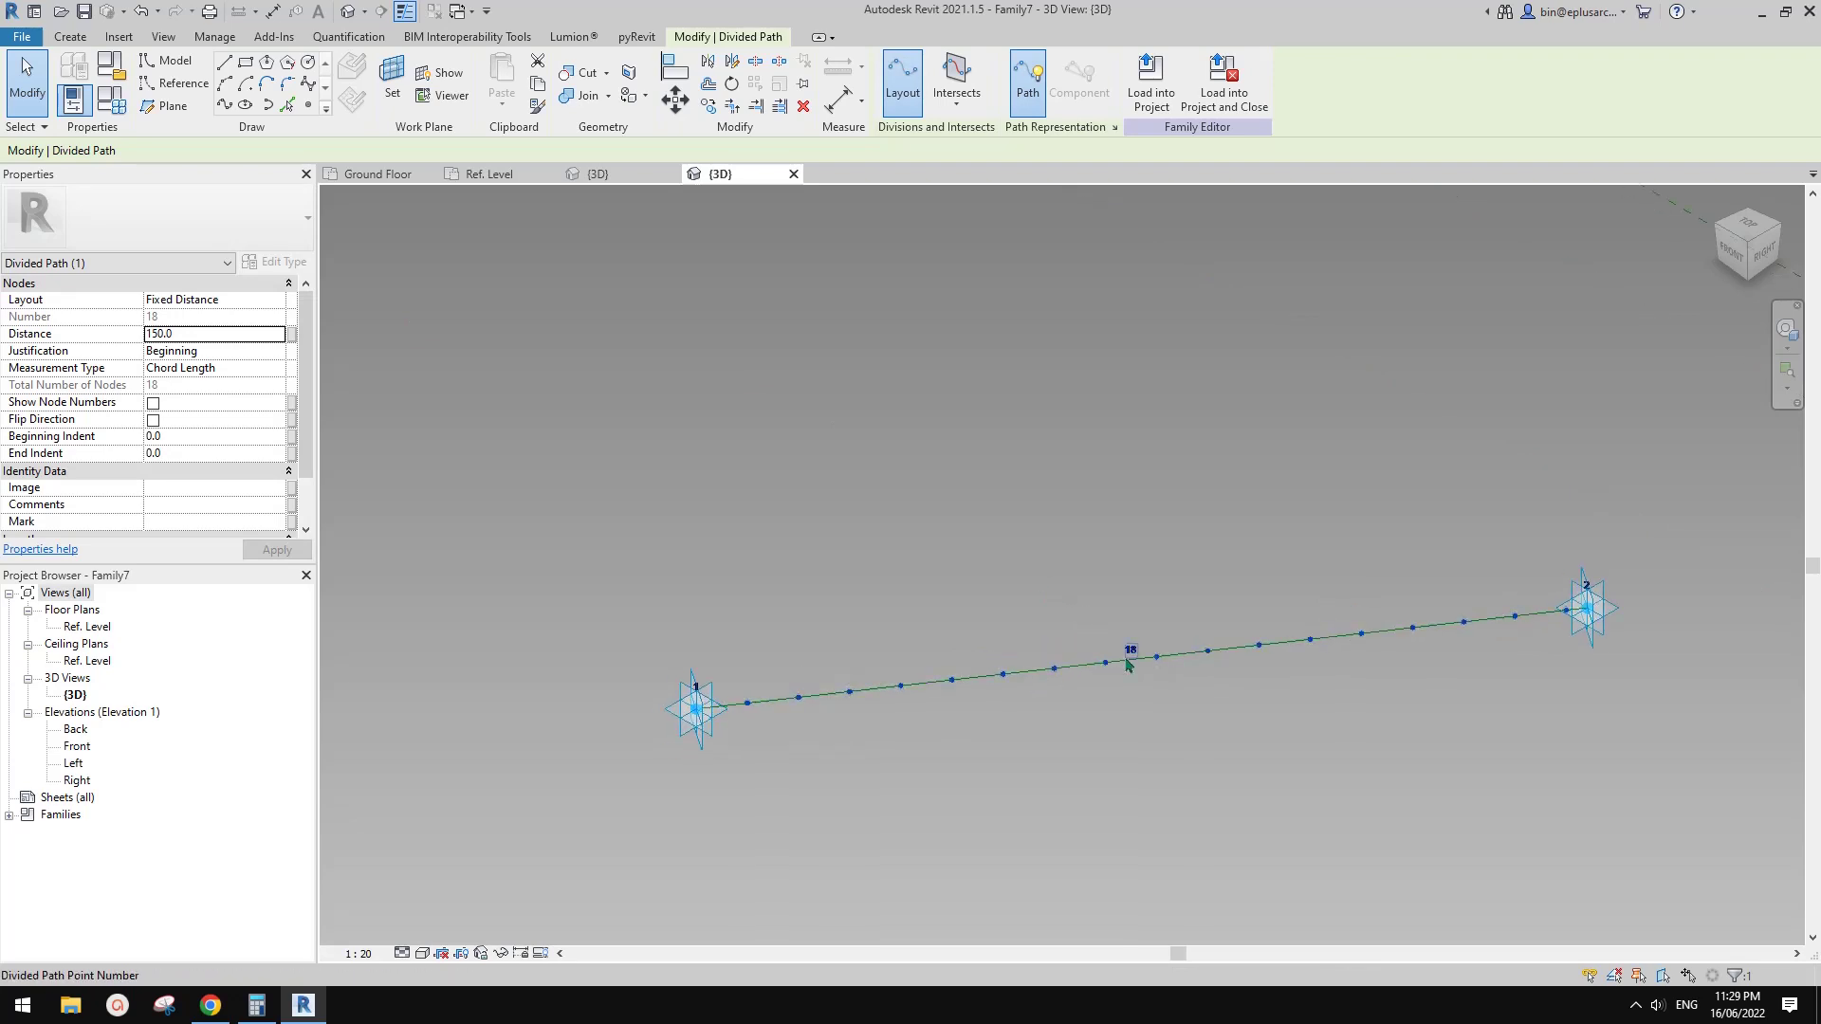
middle_click_drag(1074, 542, 1075, 542)
key("Escape")
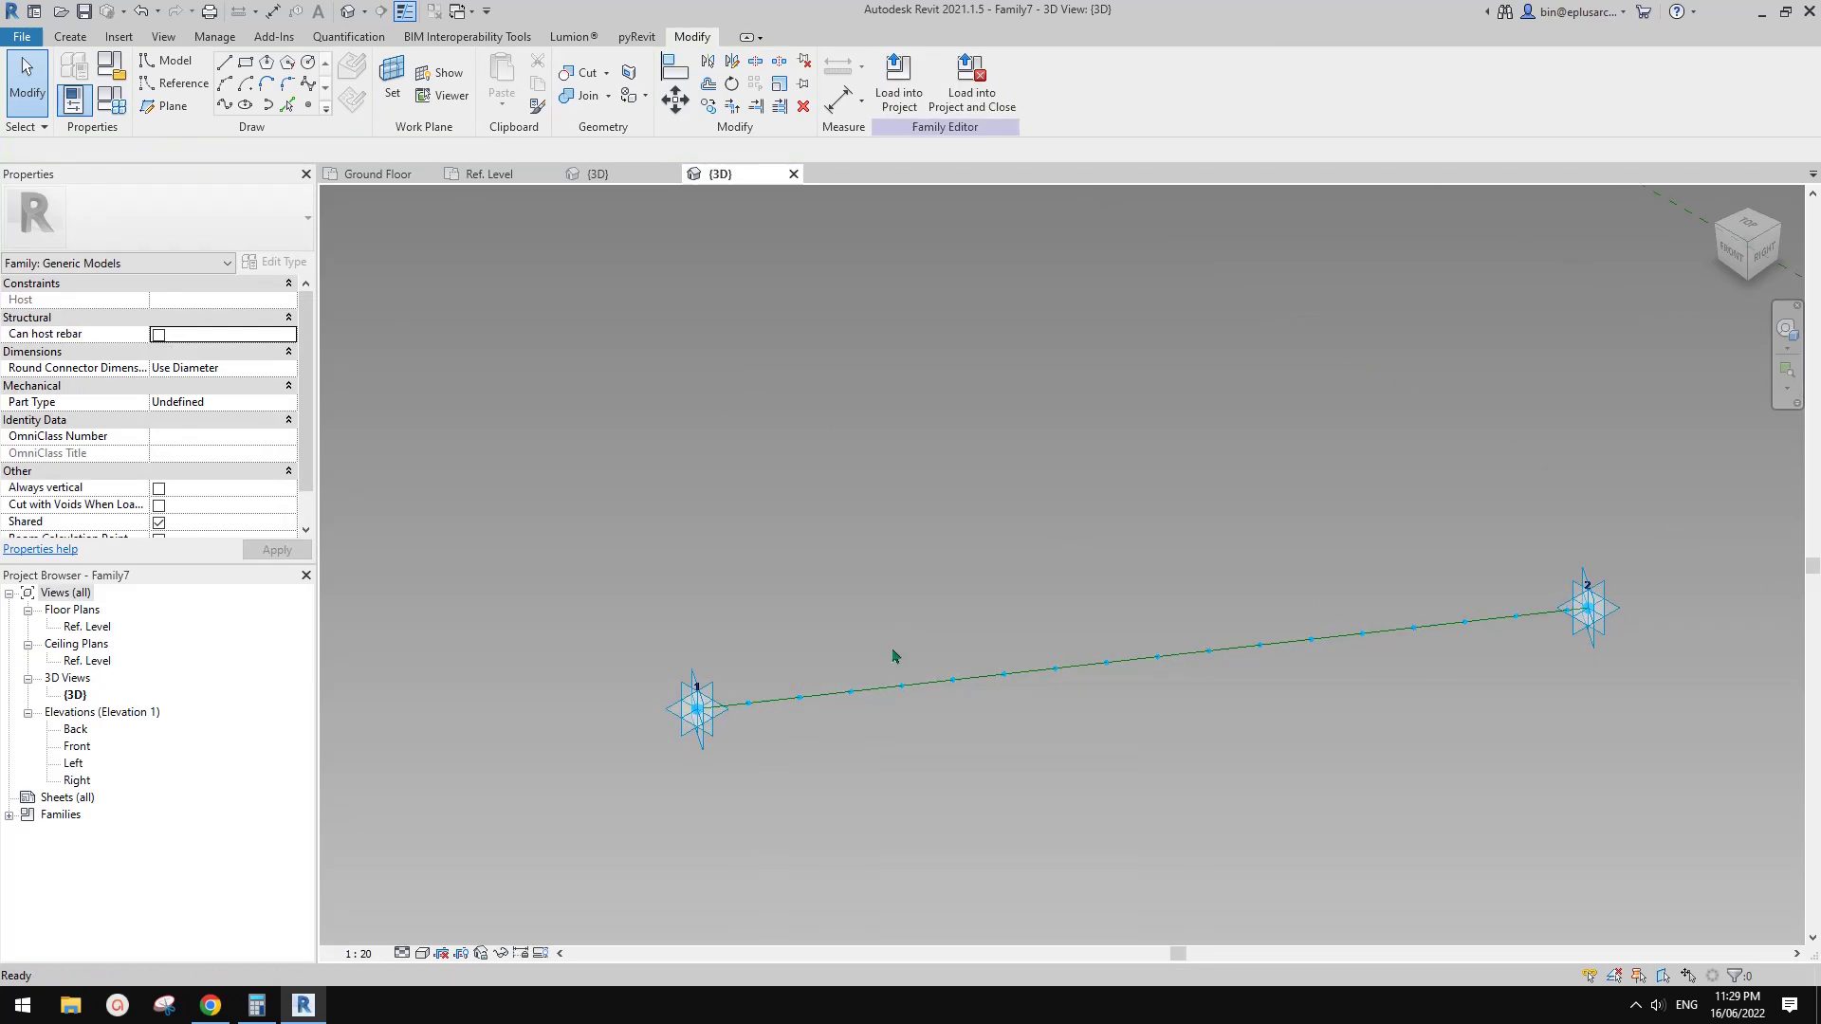
- Create a second adaptive family from the Metric Generic Model Adaptive.rft template for a single component
left_click(22, 38)
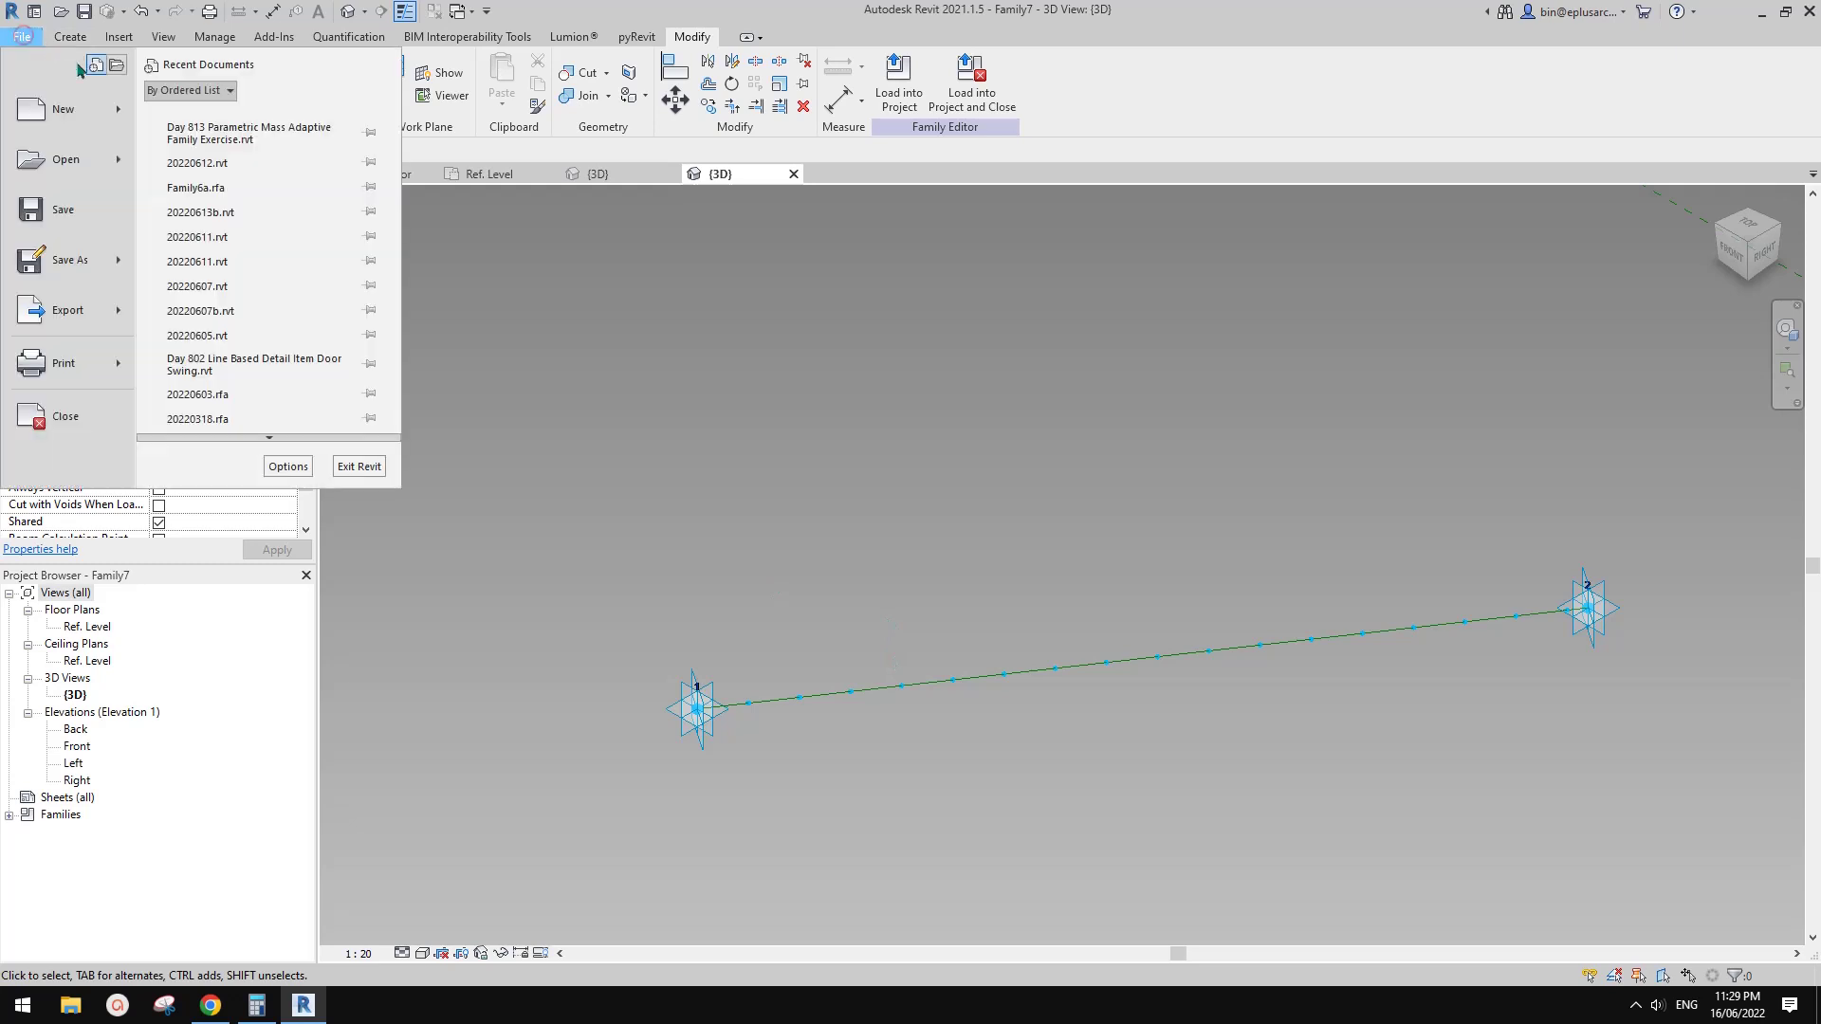
left_click(120, 112)
left_click(256, 178)
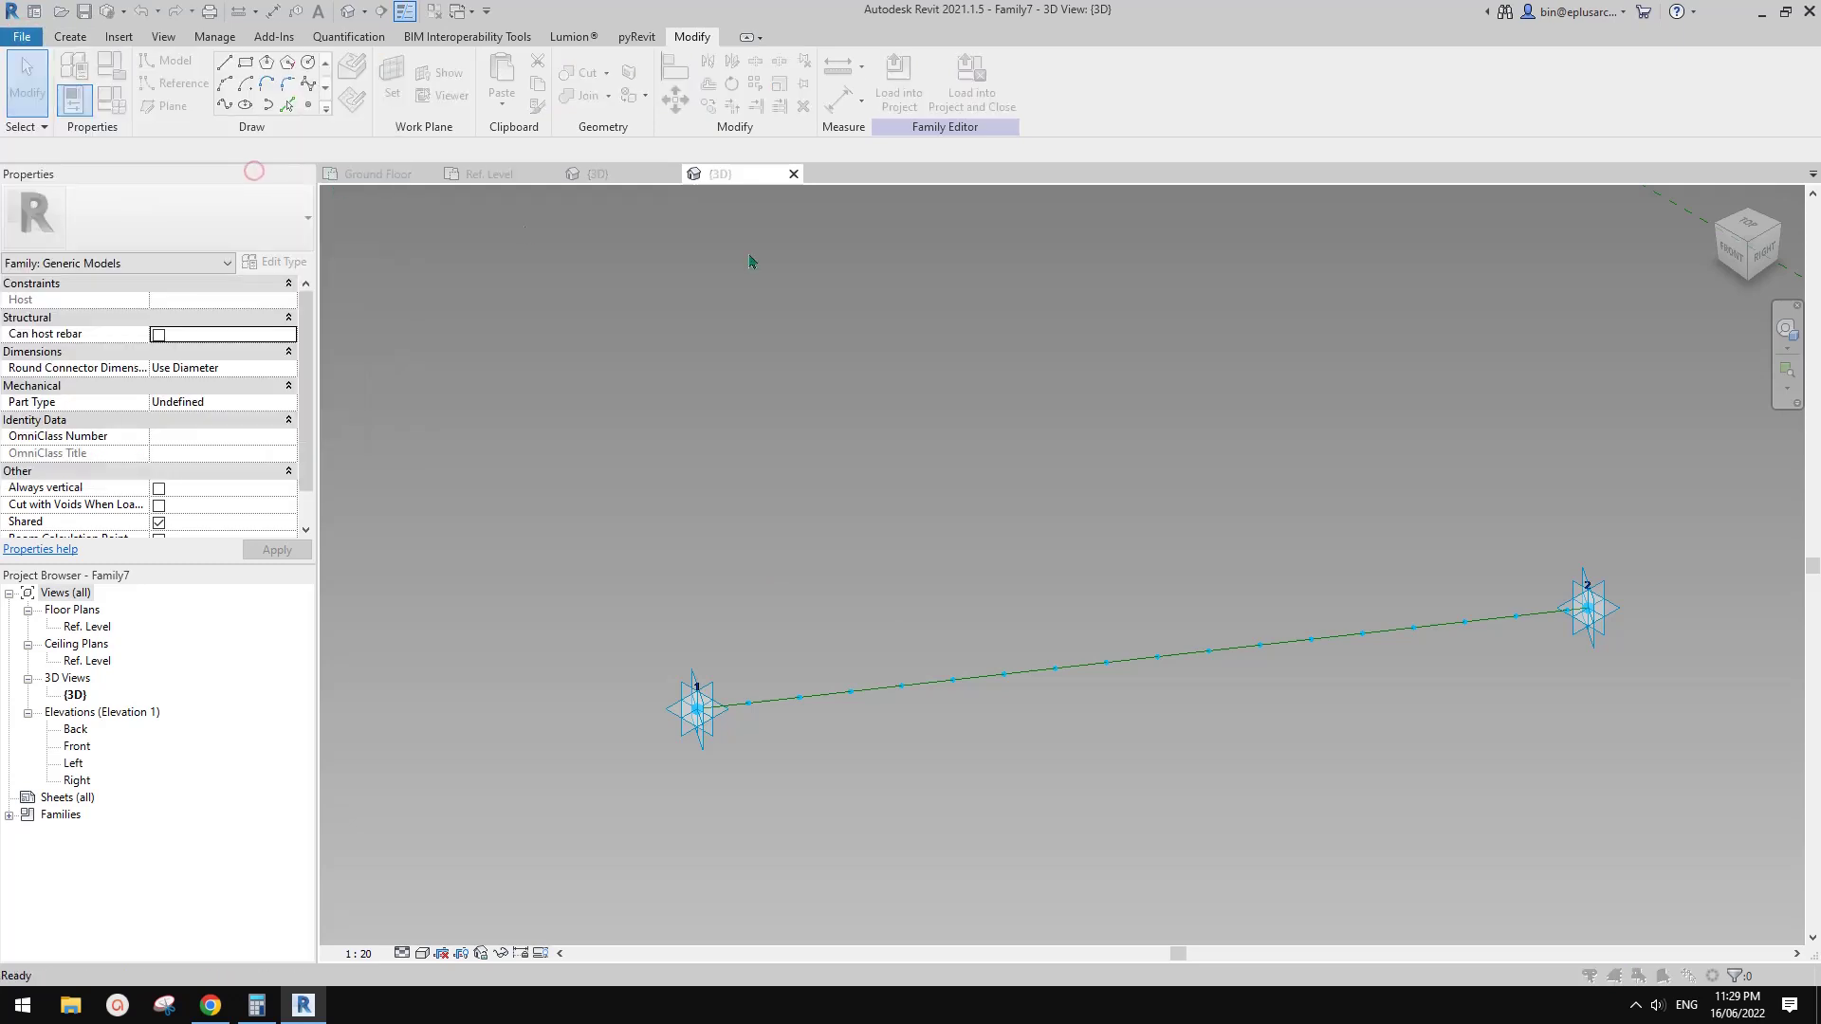
left_click(1256, 380)
scroll(1261, 377, "down", 4)
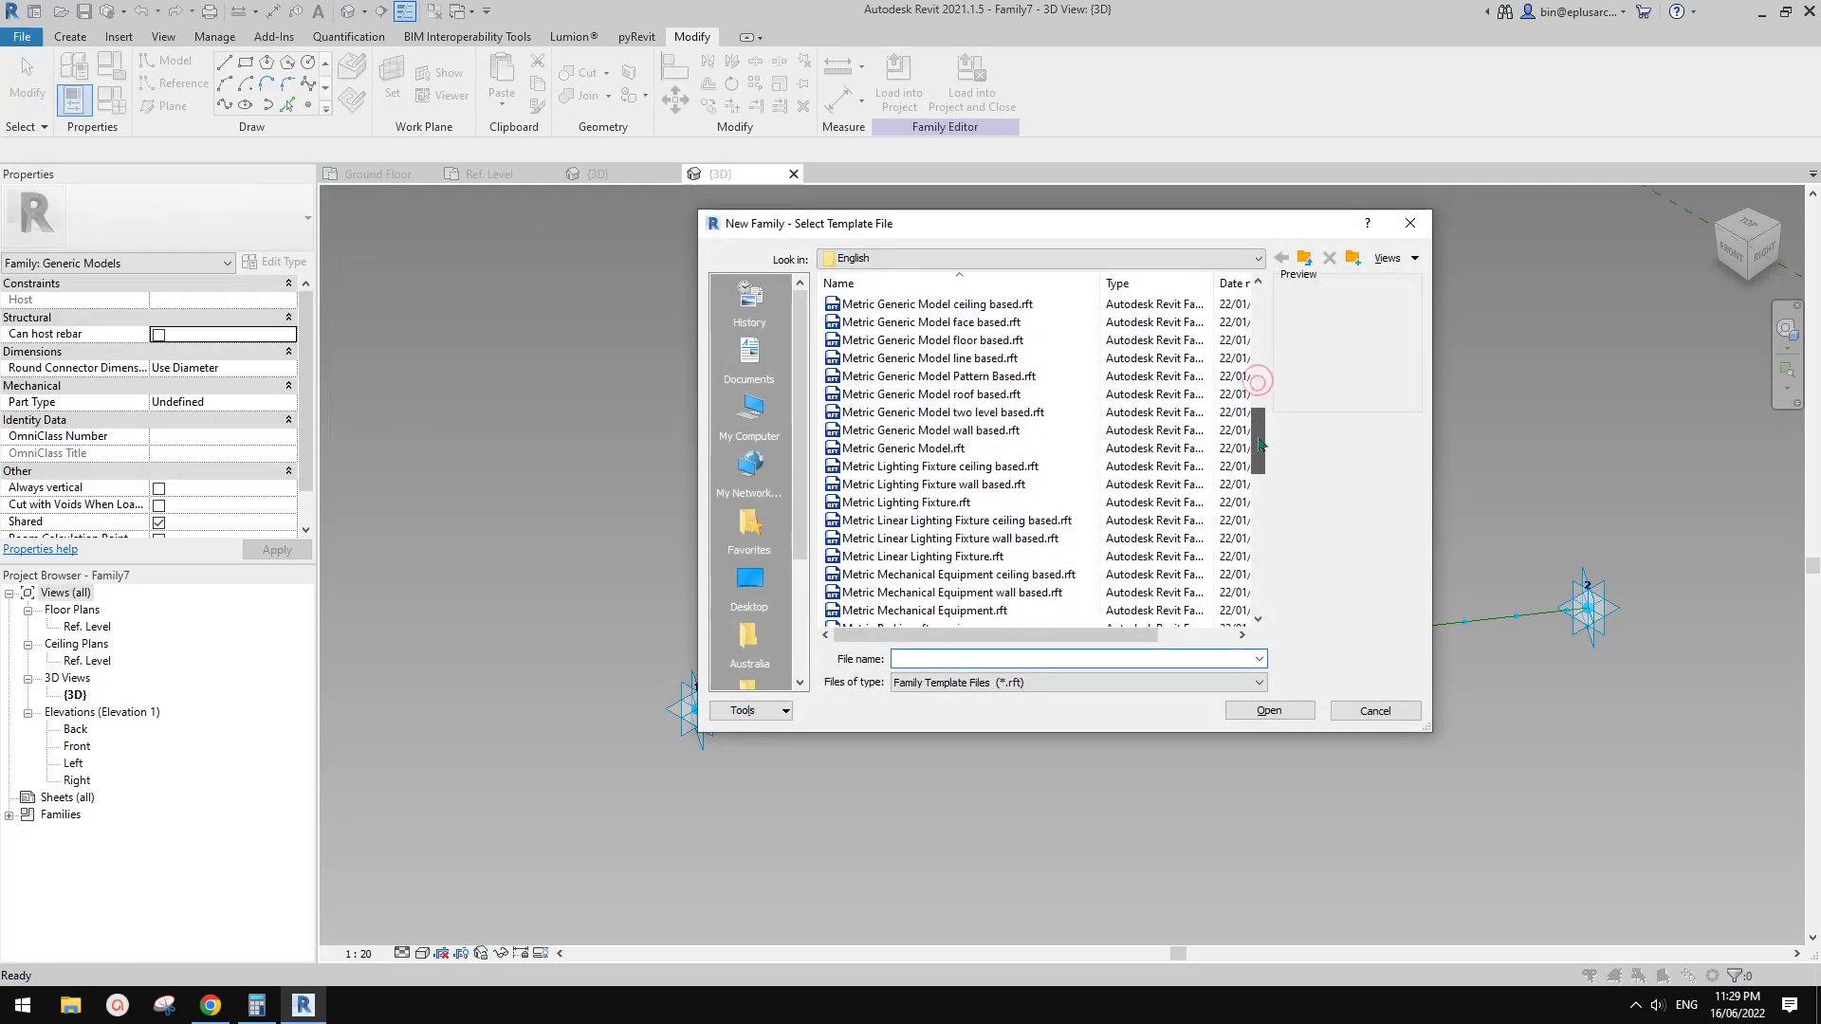
left_click(971, 341)
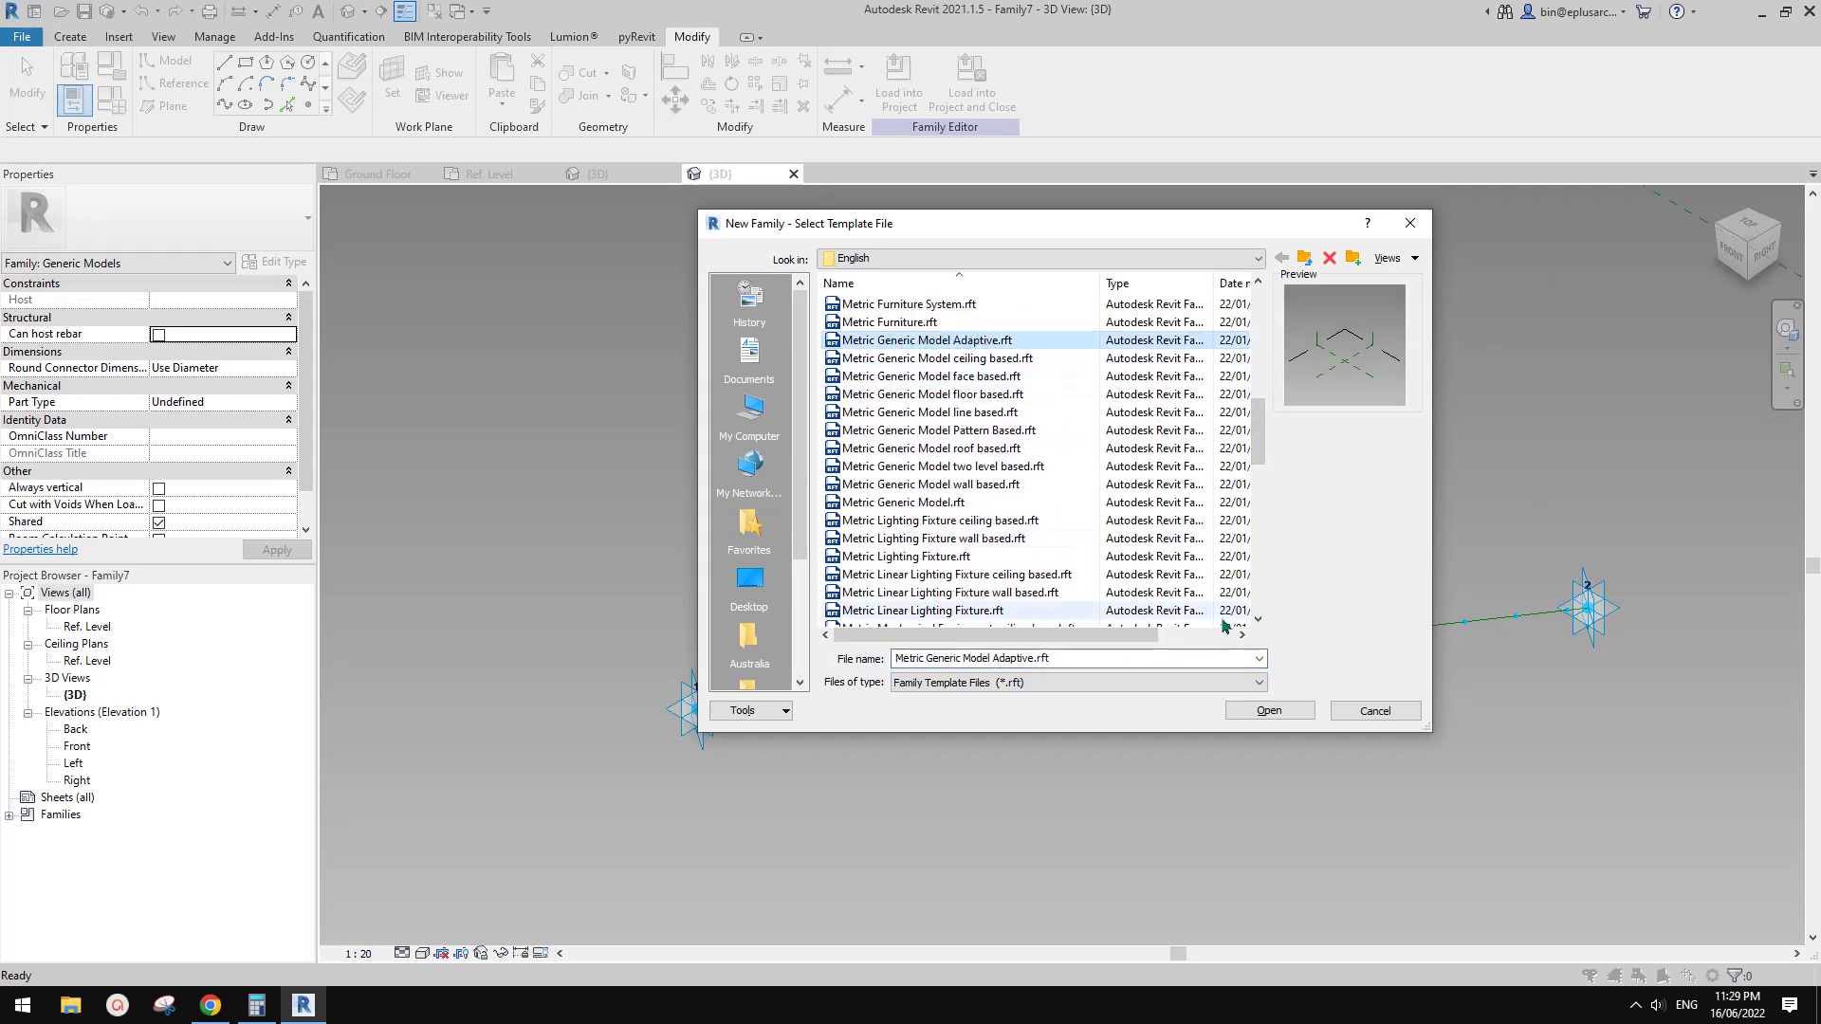
left_click(1283, 714)
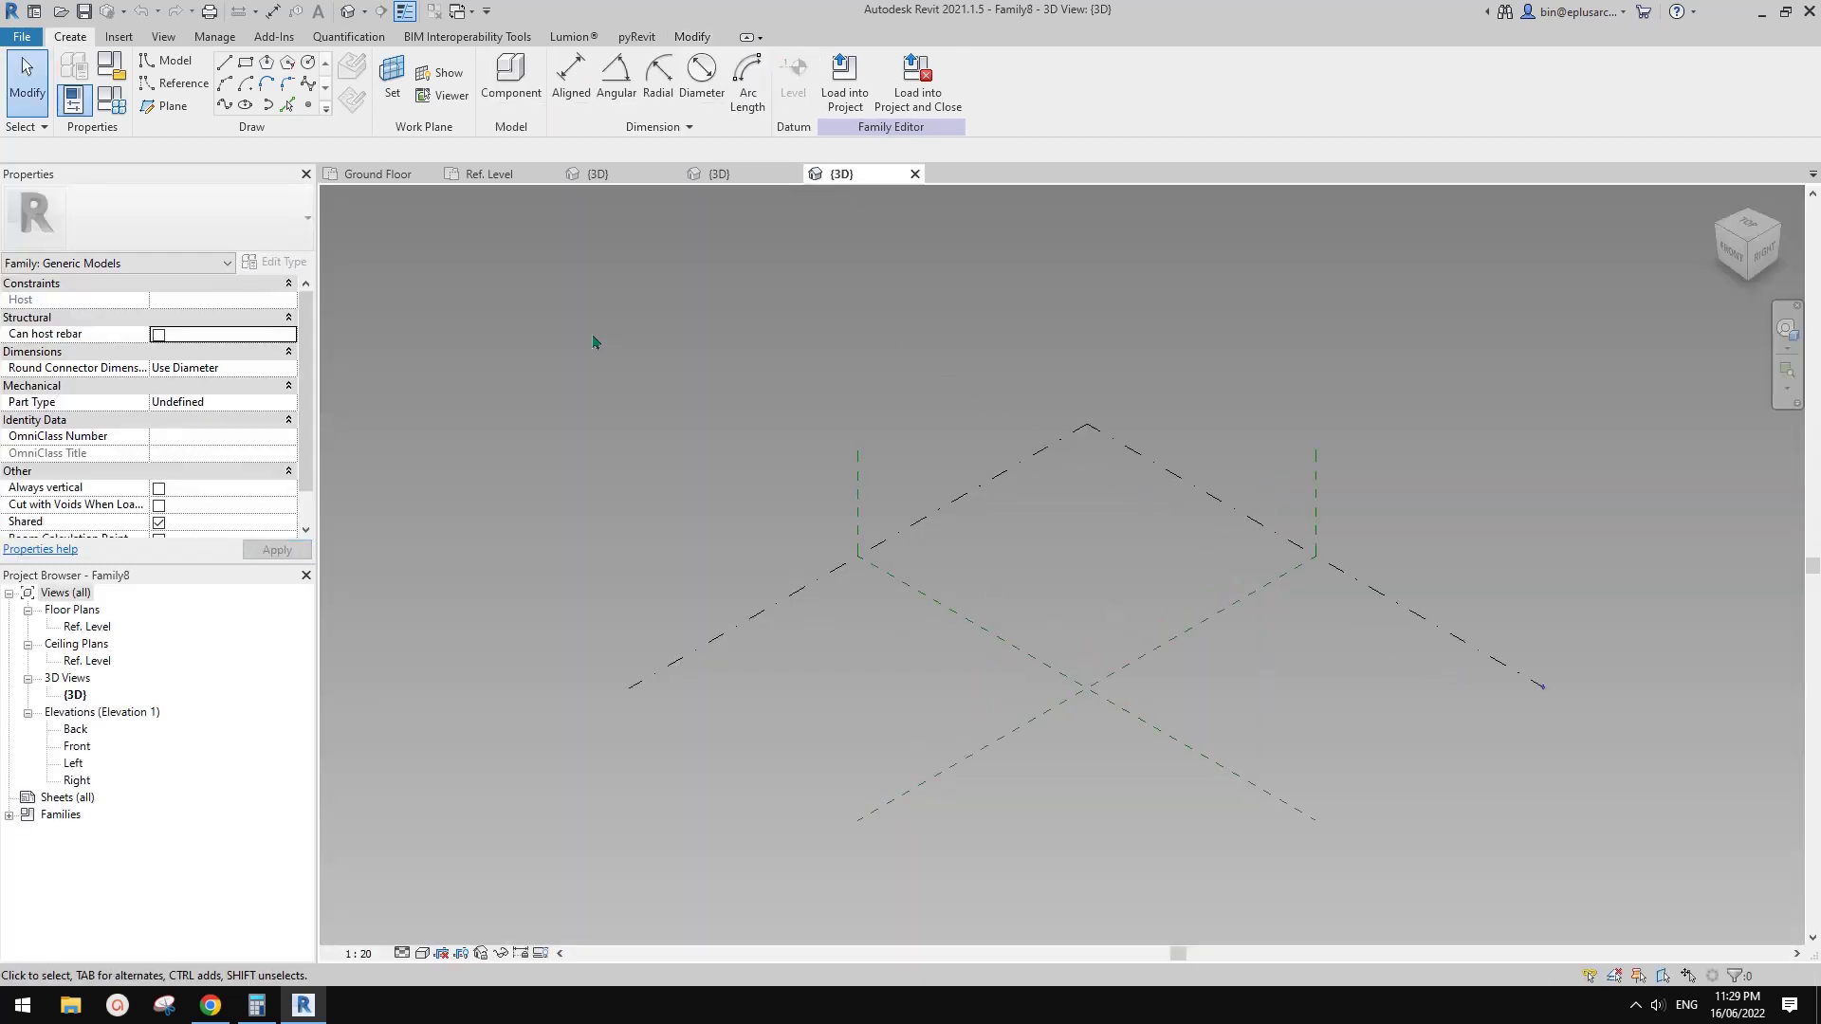
- Place a reference point on the Ref. Level plane and make it an adaptive point
left_click(289, 106)
left_click(926, 657)
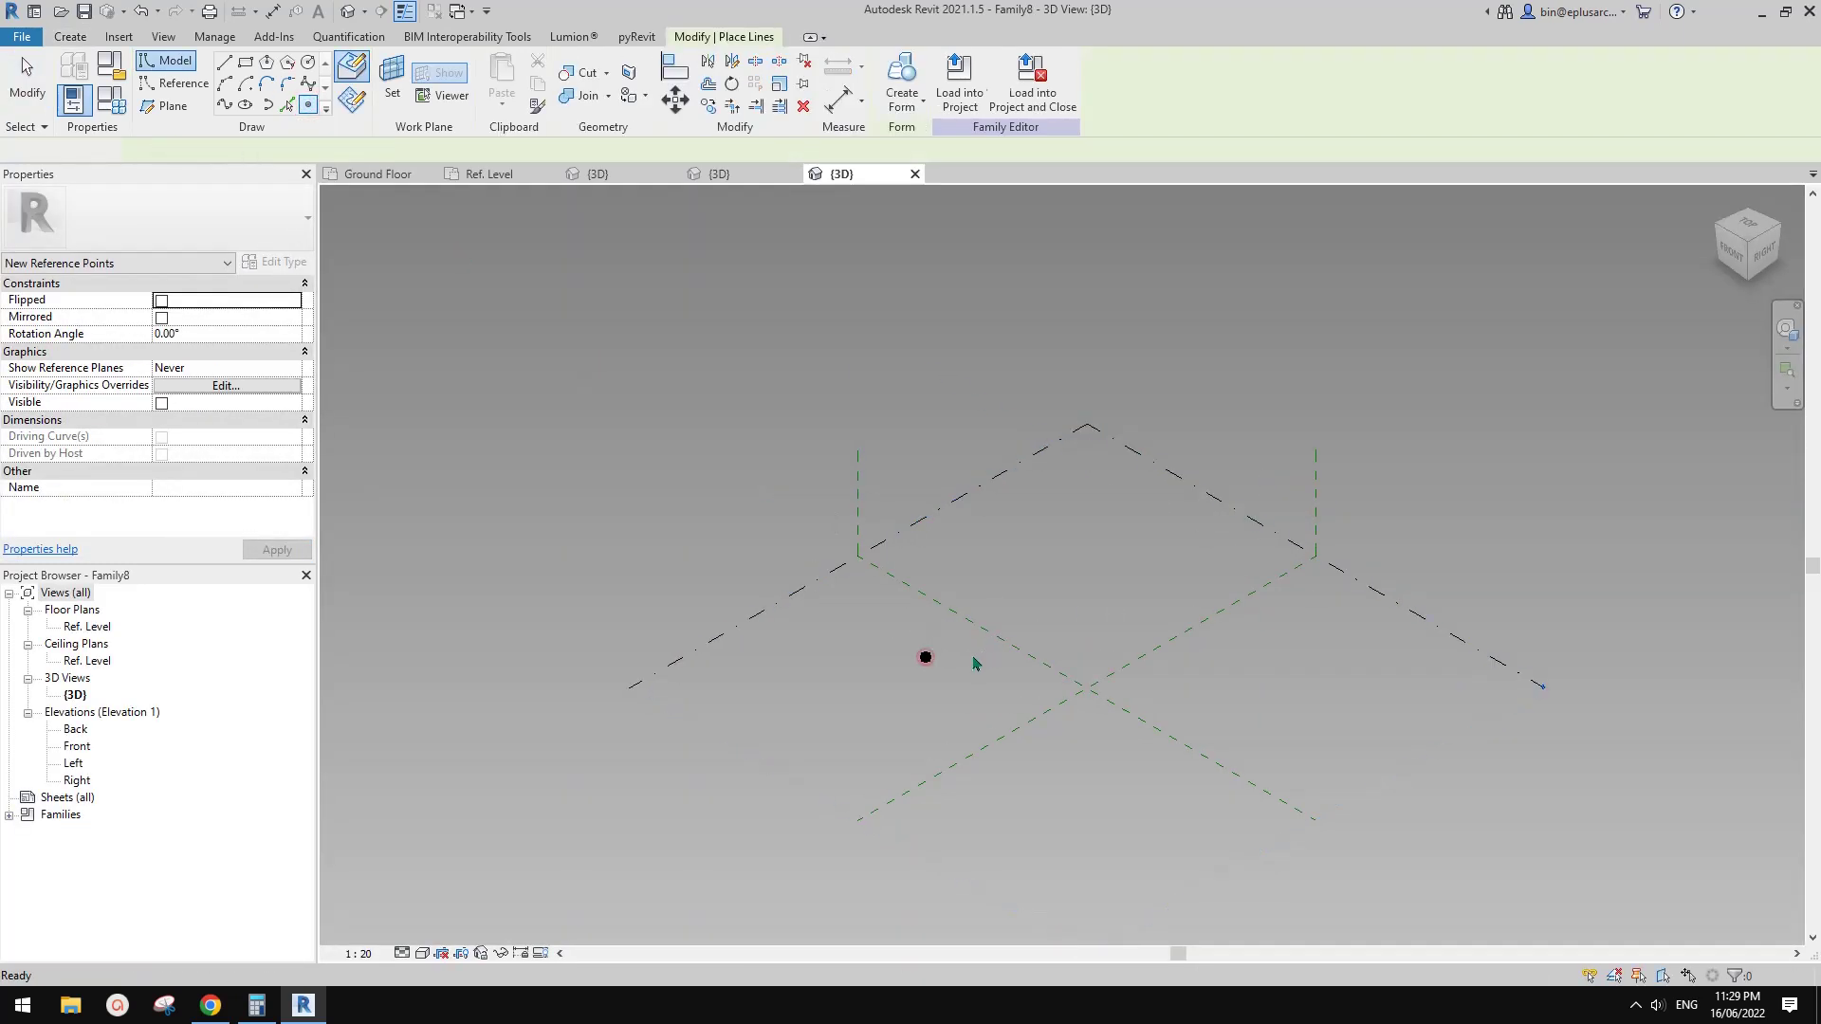
left_click(927, 658)
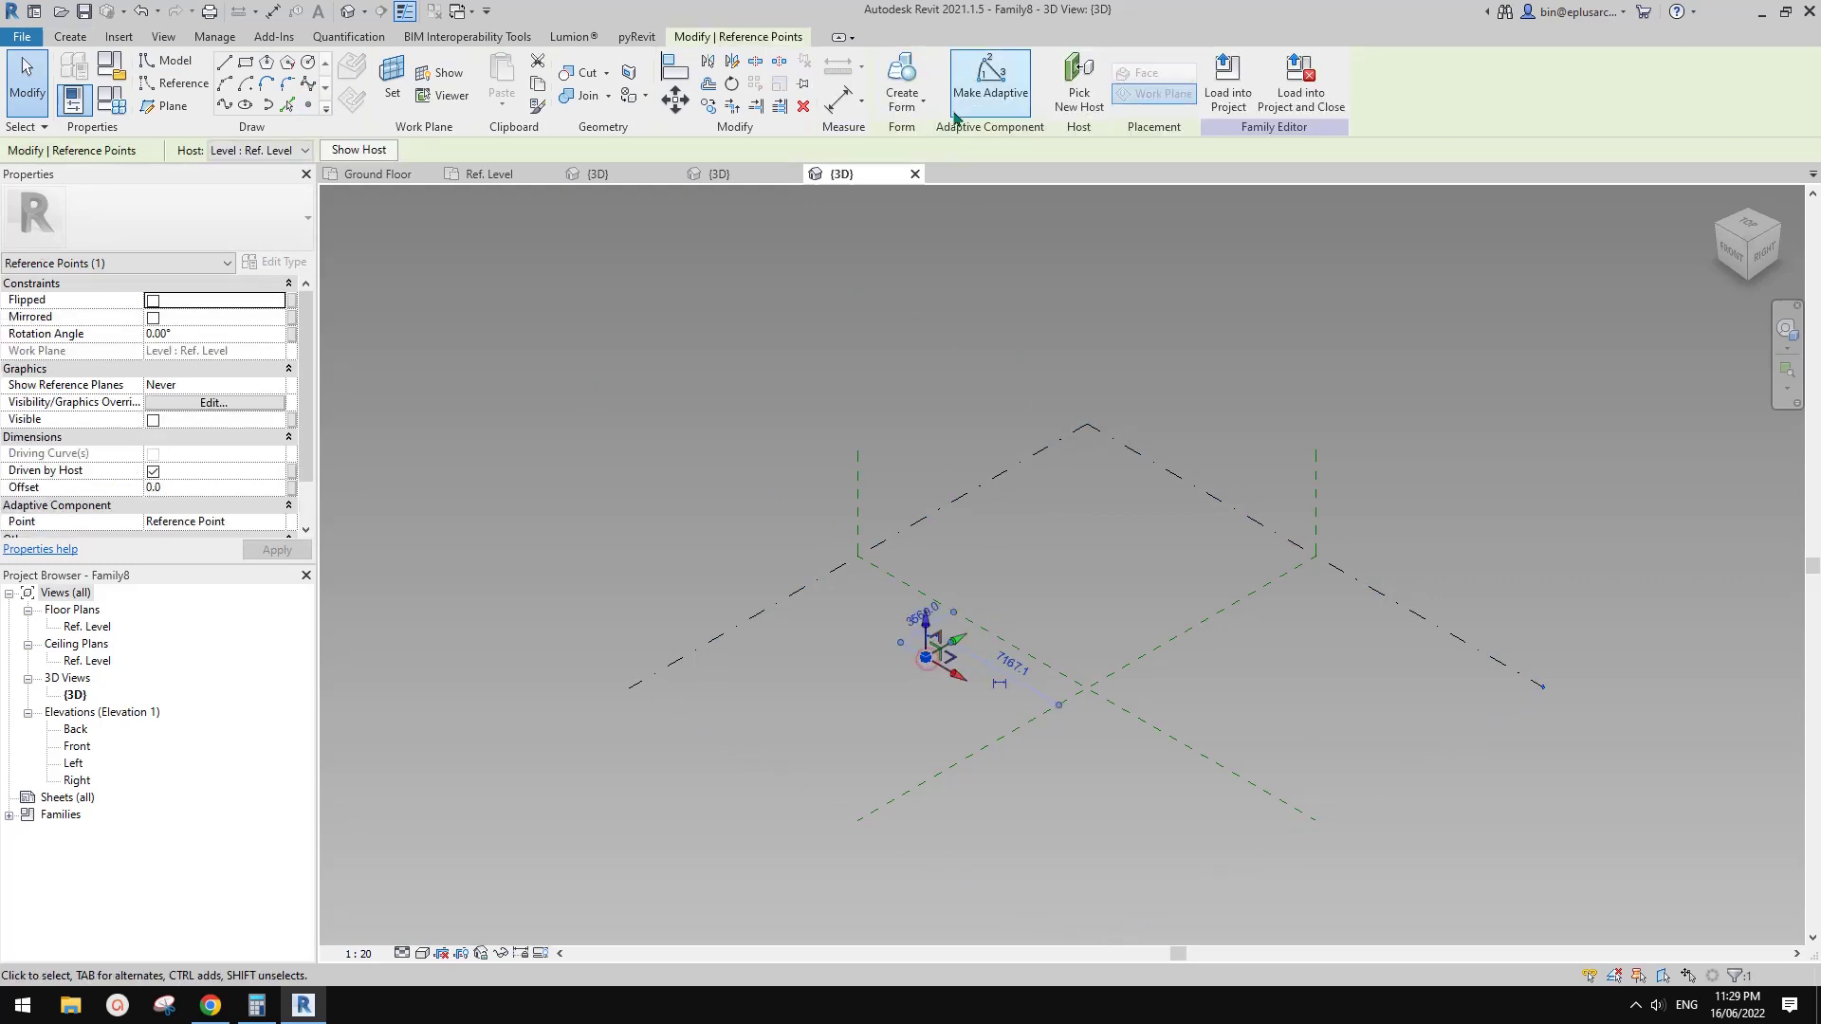
left_click(992, 84)
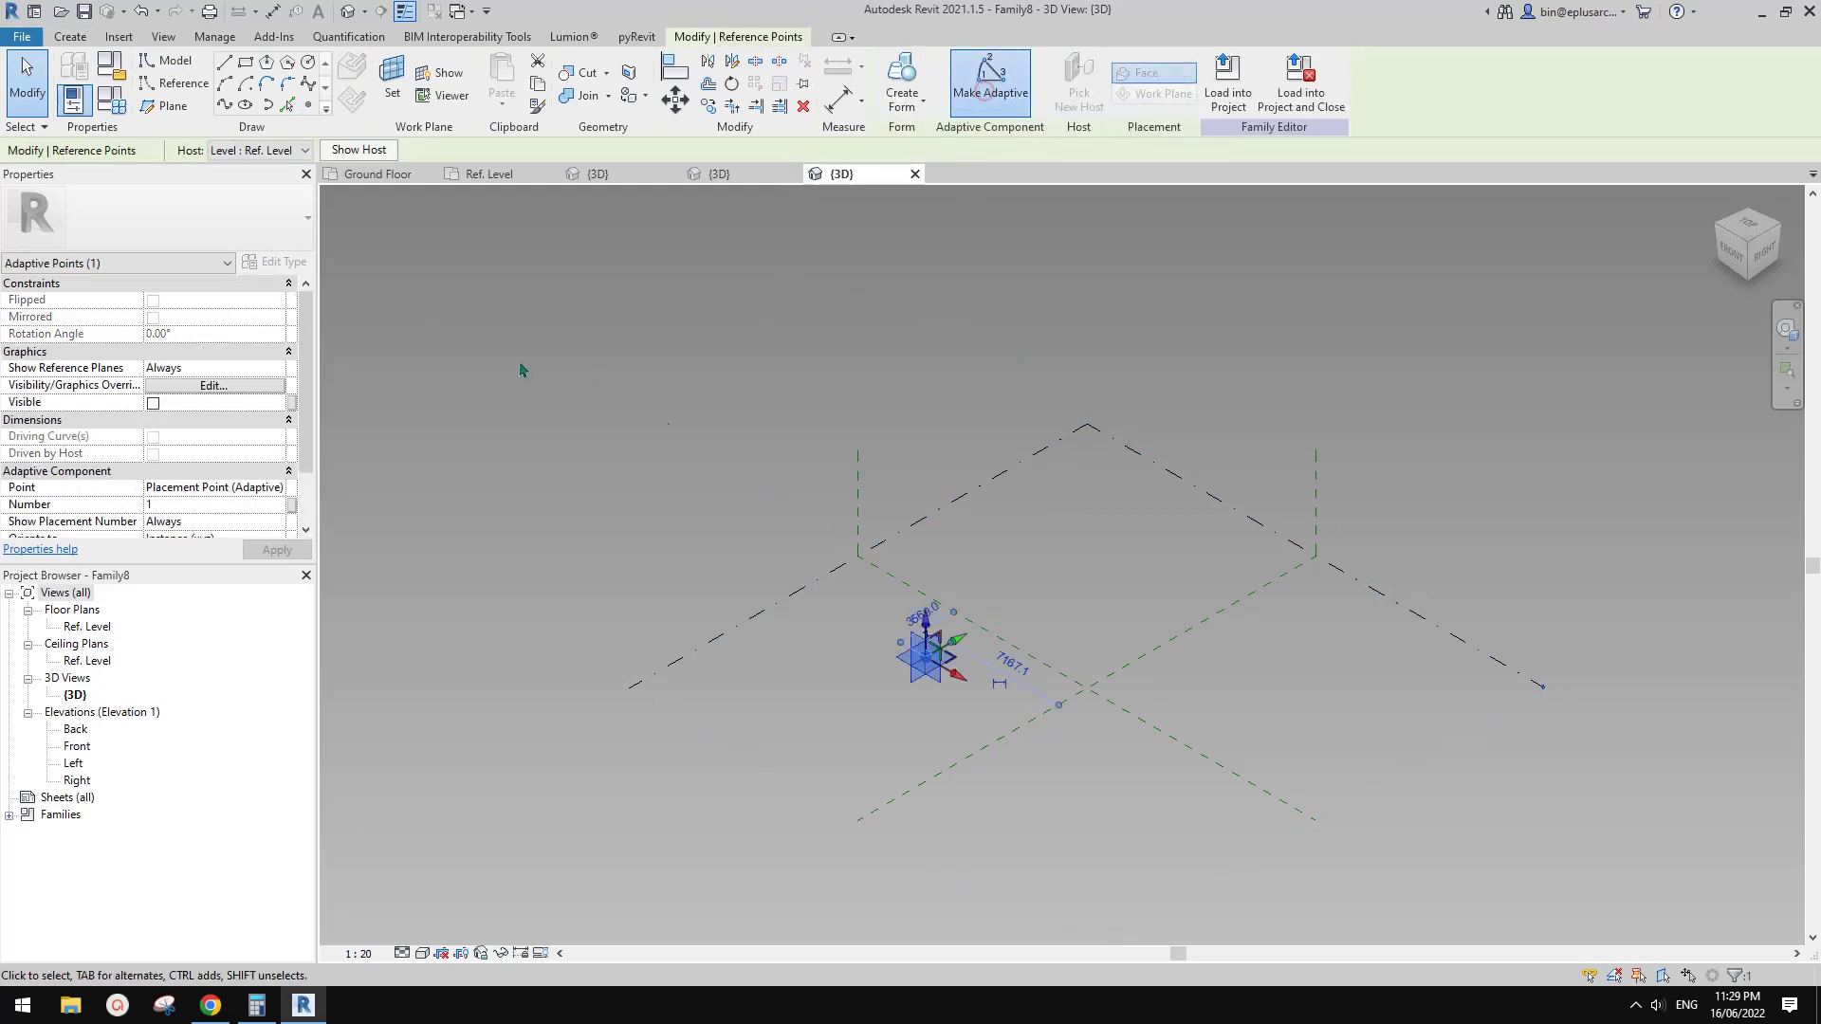
- Draw a rectangle of reference lines around the adaptive point, using the point's own horizontal plane as the work plane
left_click(177, 86)
scroll(891, 641, "up", 5)
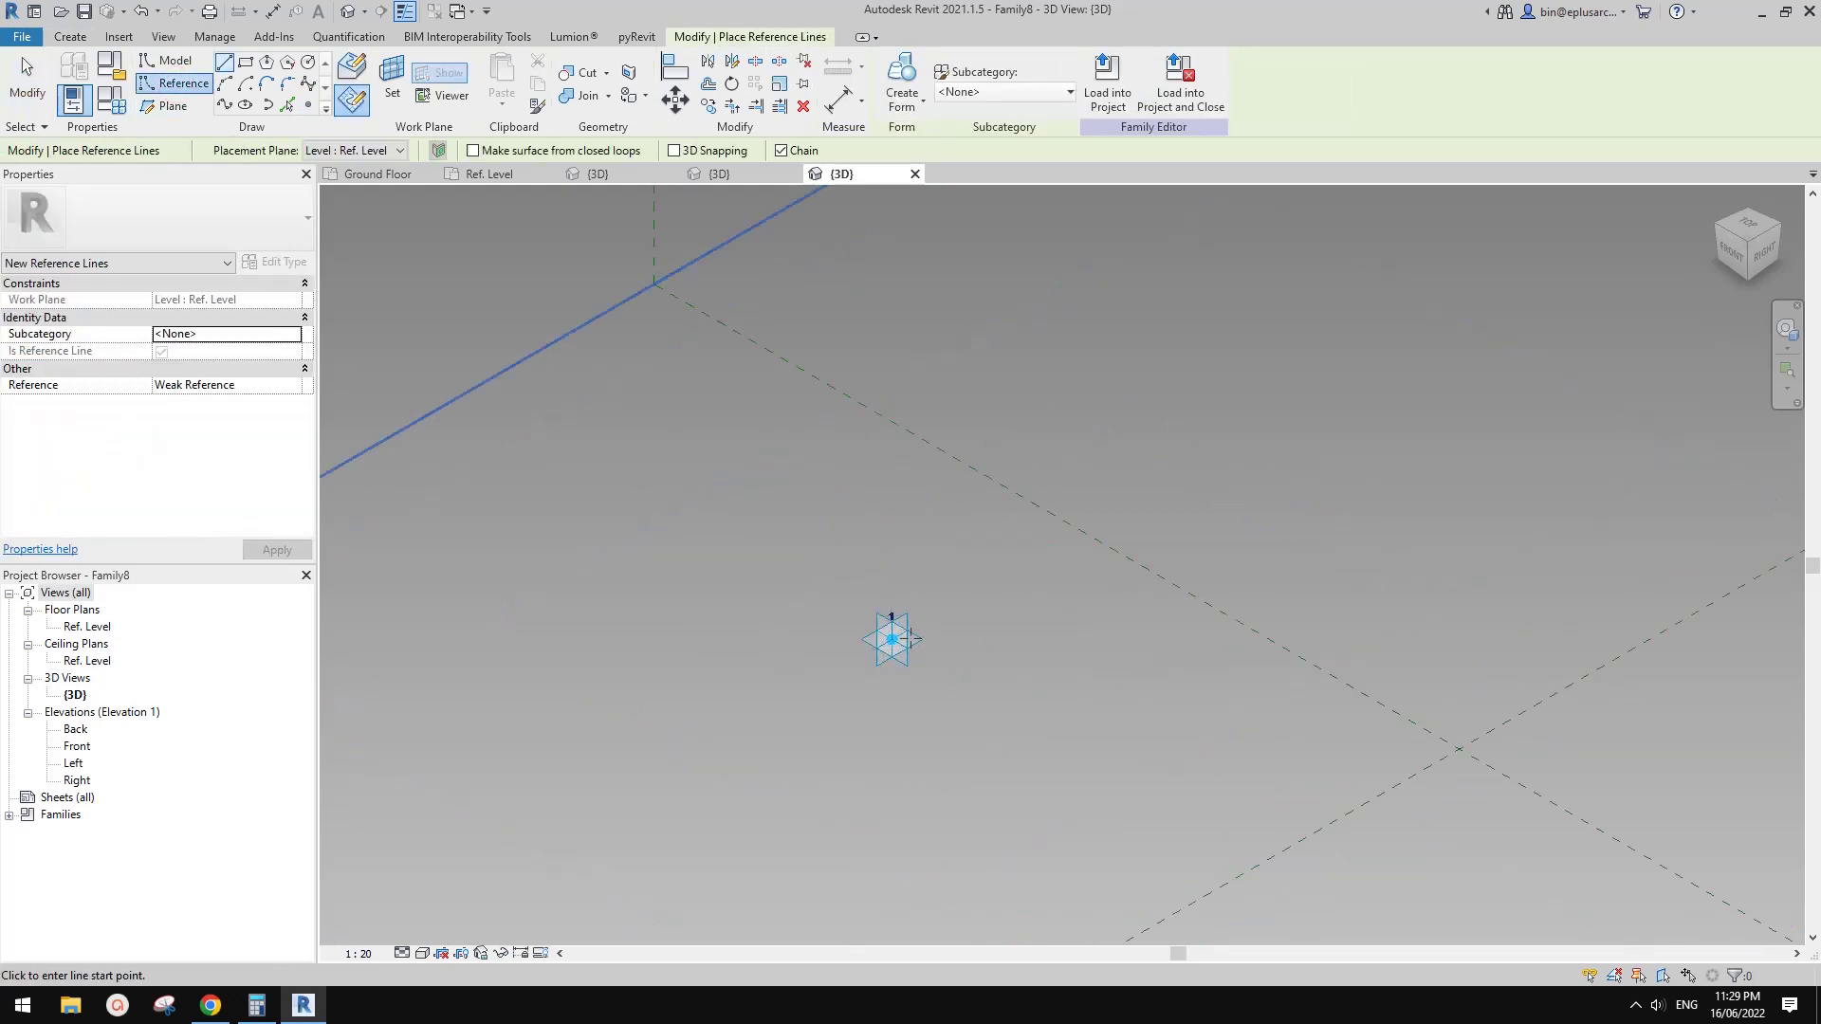
left_click(246, 64)
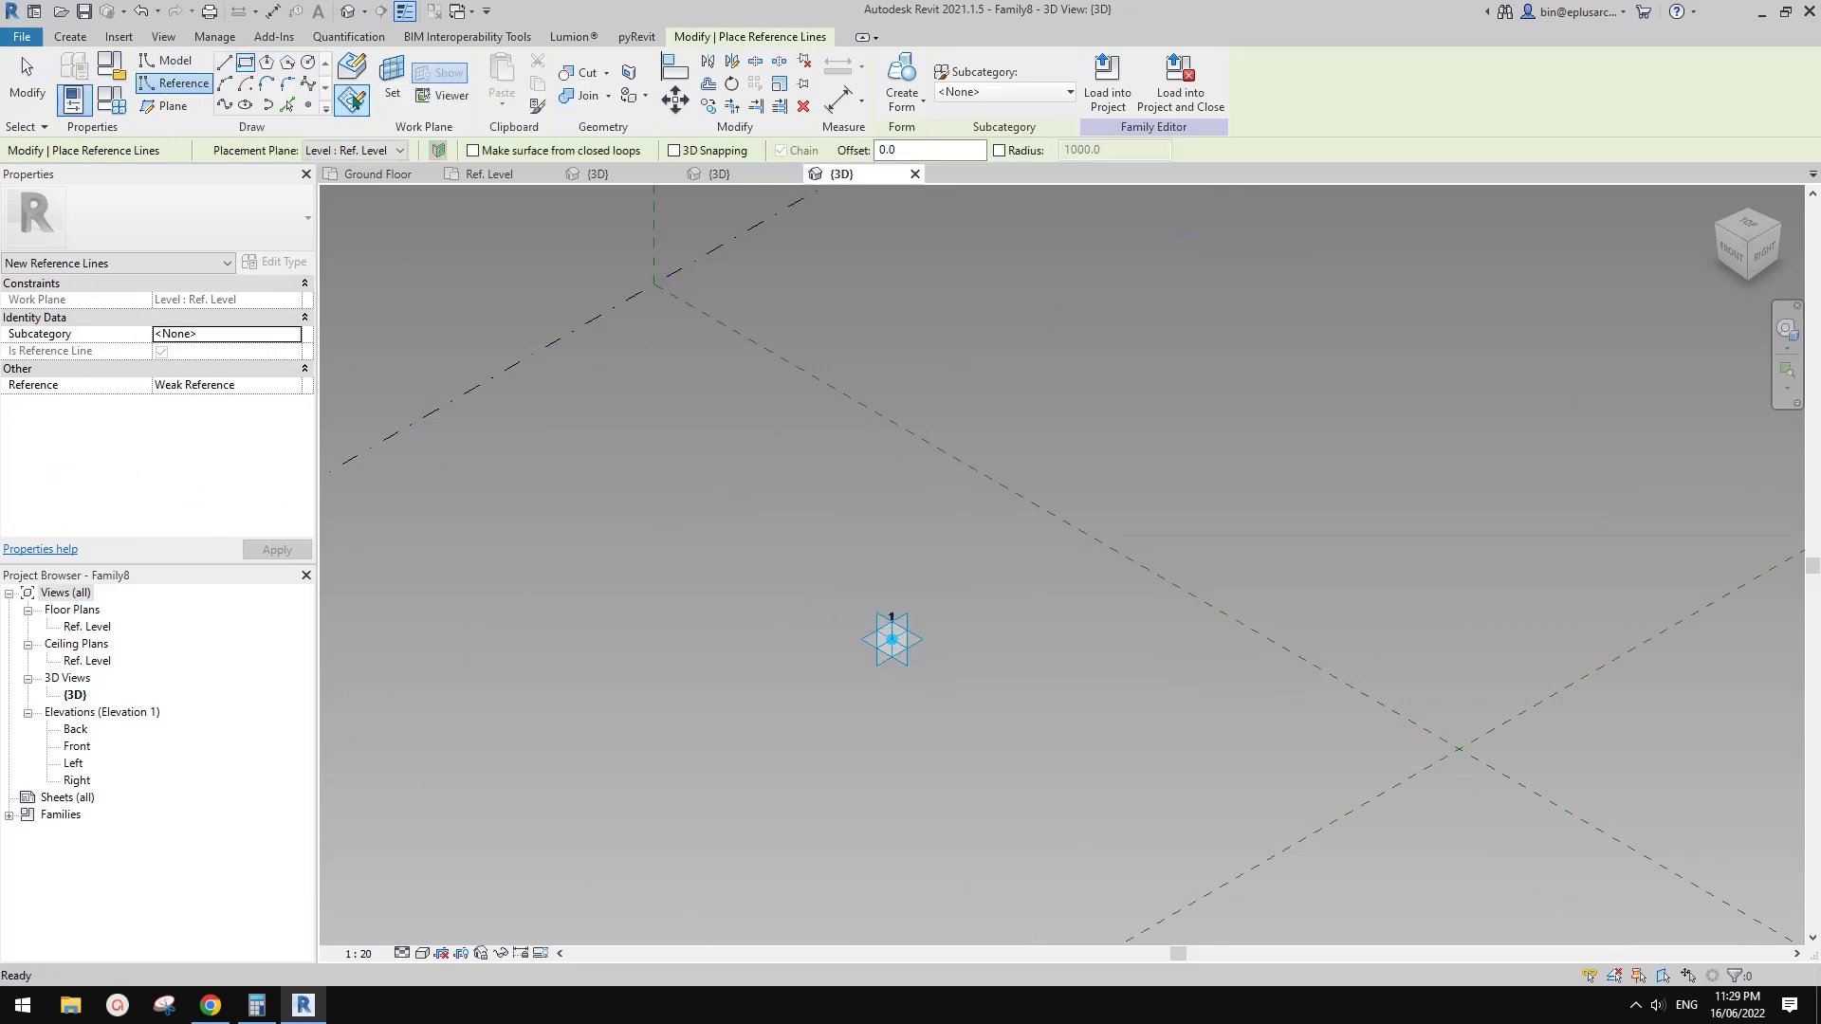
left_click(391, 76)
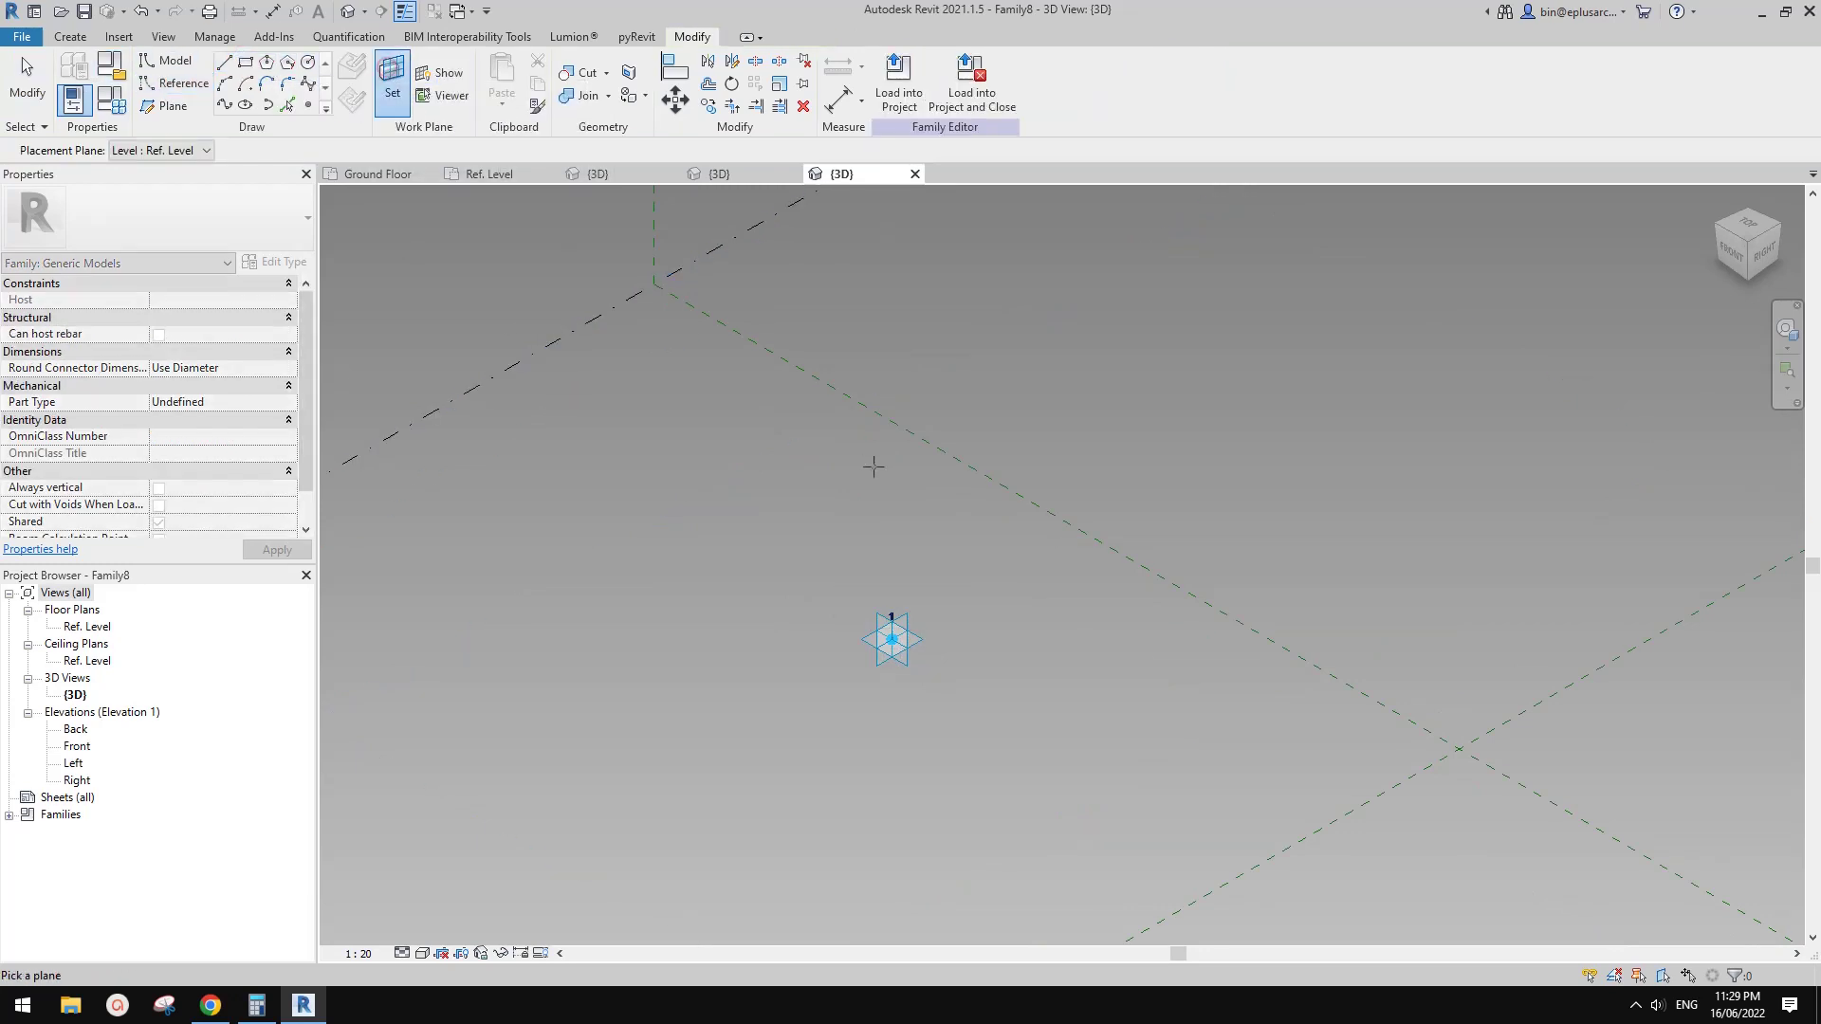
left_click(918, 641)
left_click(890, 634)
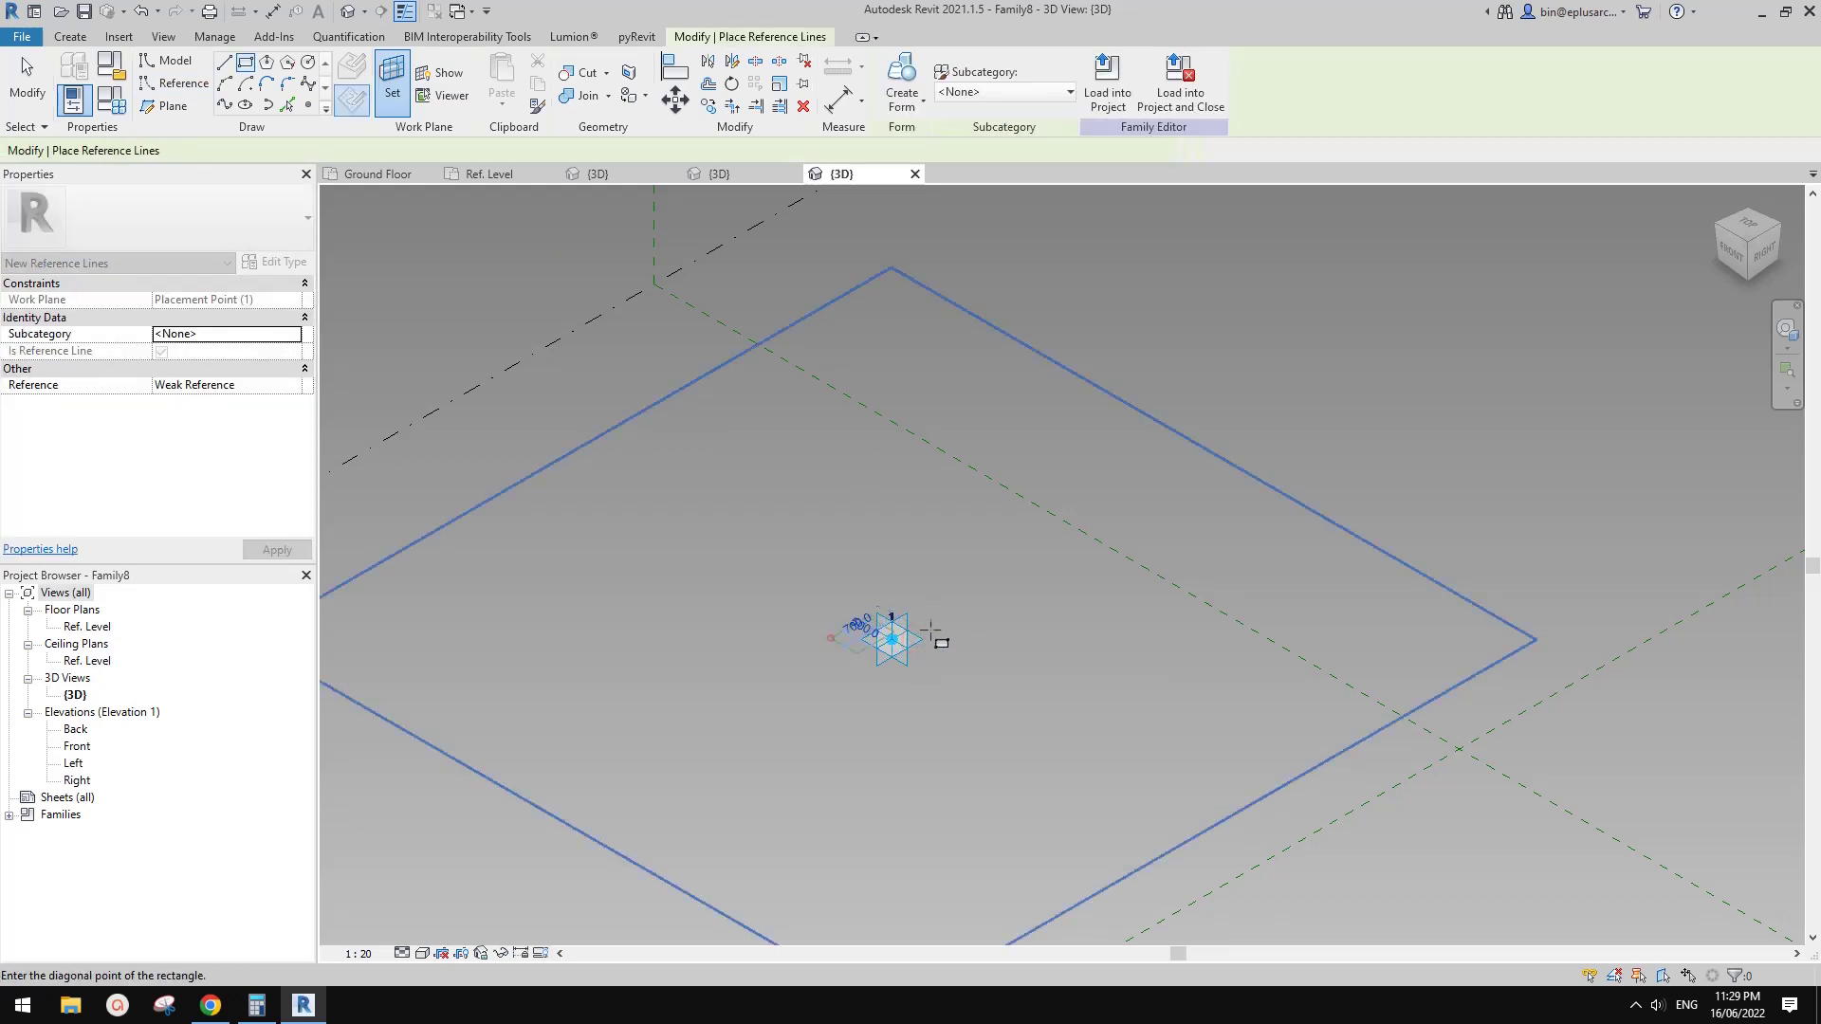
left_click(965, 643)
- Add aligned dimensions from the adaptive point's centre plane to each of the rectangle's first pair of opposite edges
middle_click_drag(965, 664, 883, 770, "shift")
scroll(920, 662, "up", 3)
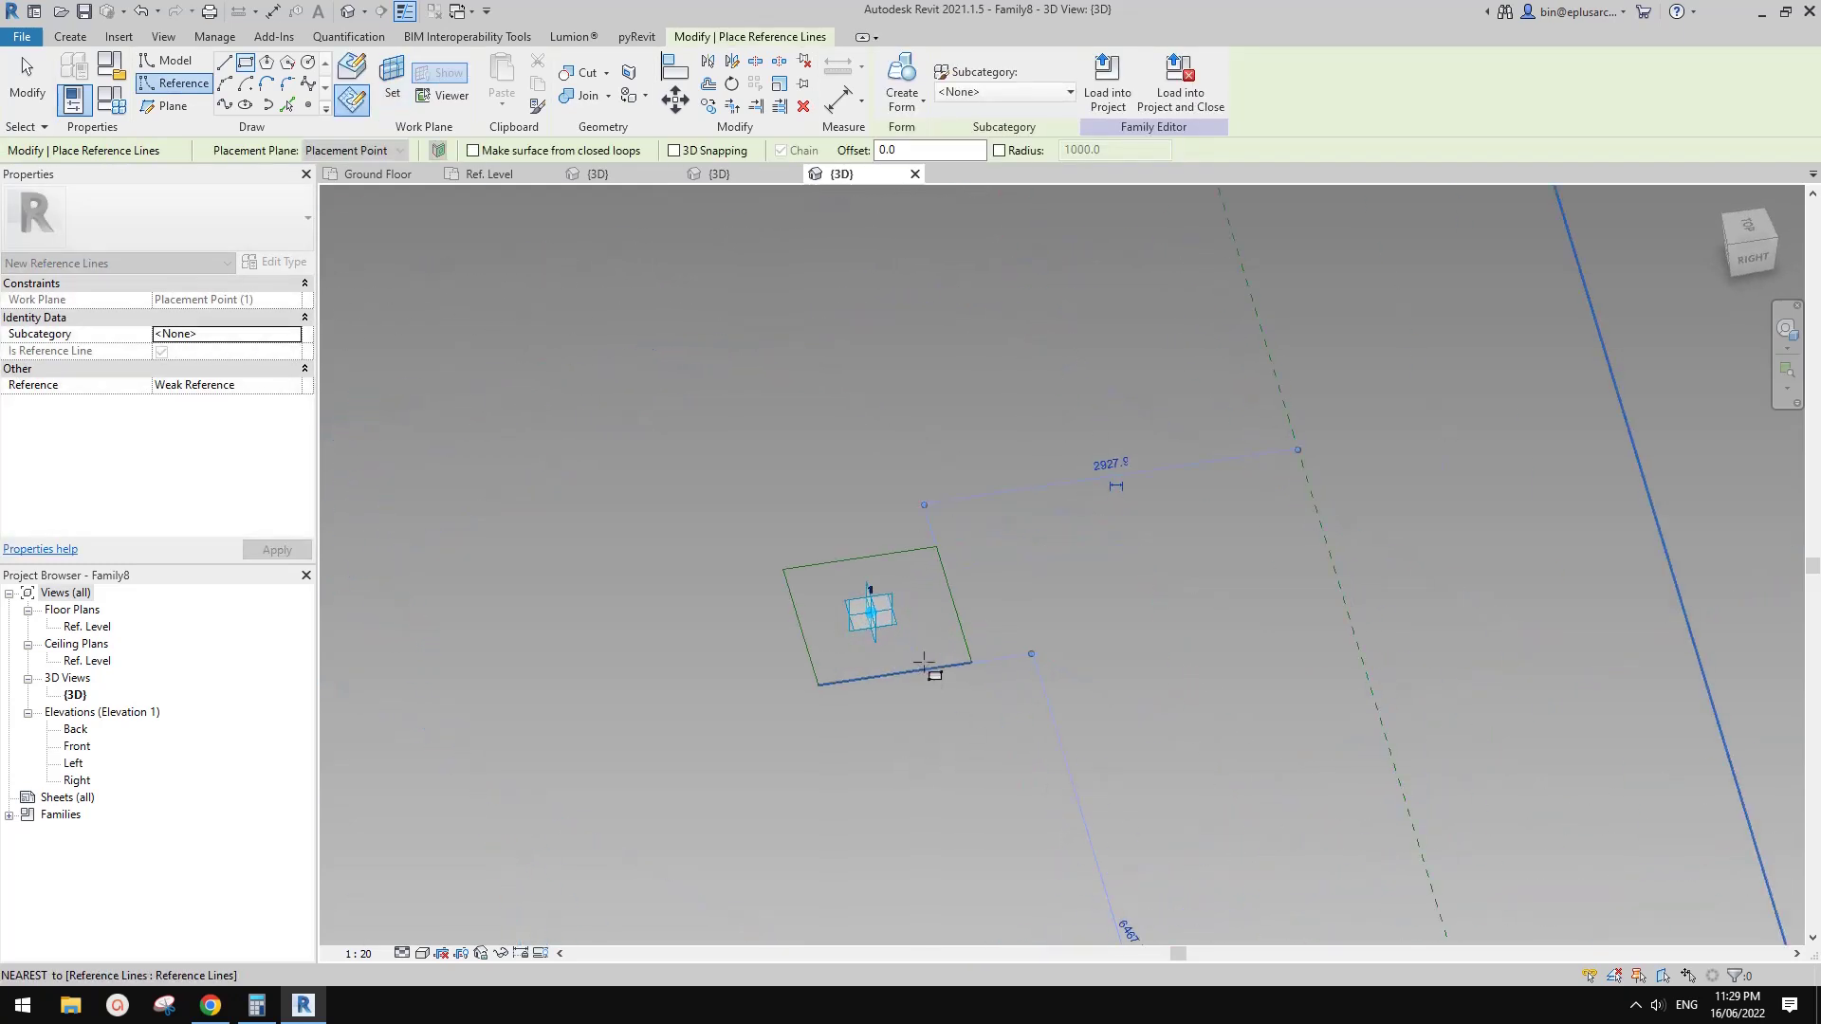
key("d")
key("i")
scroll(949, 617, "up", 2)
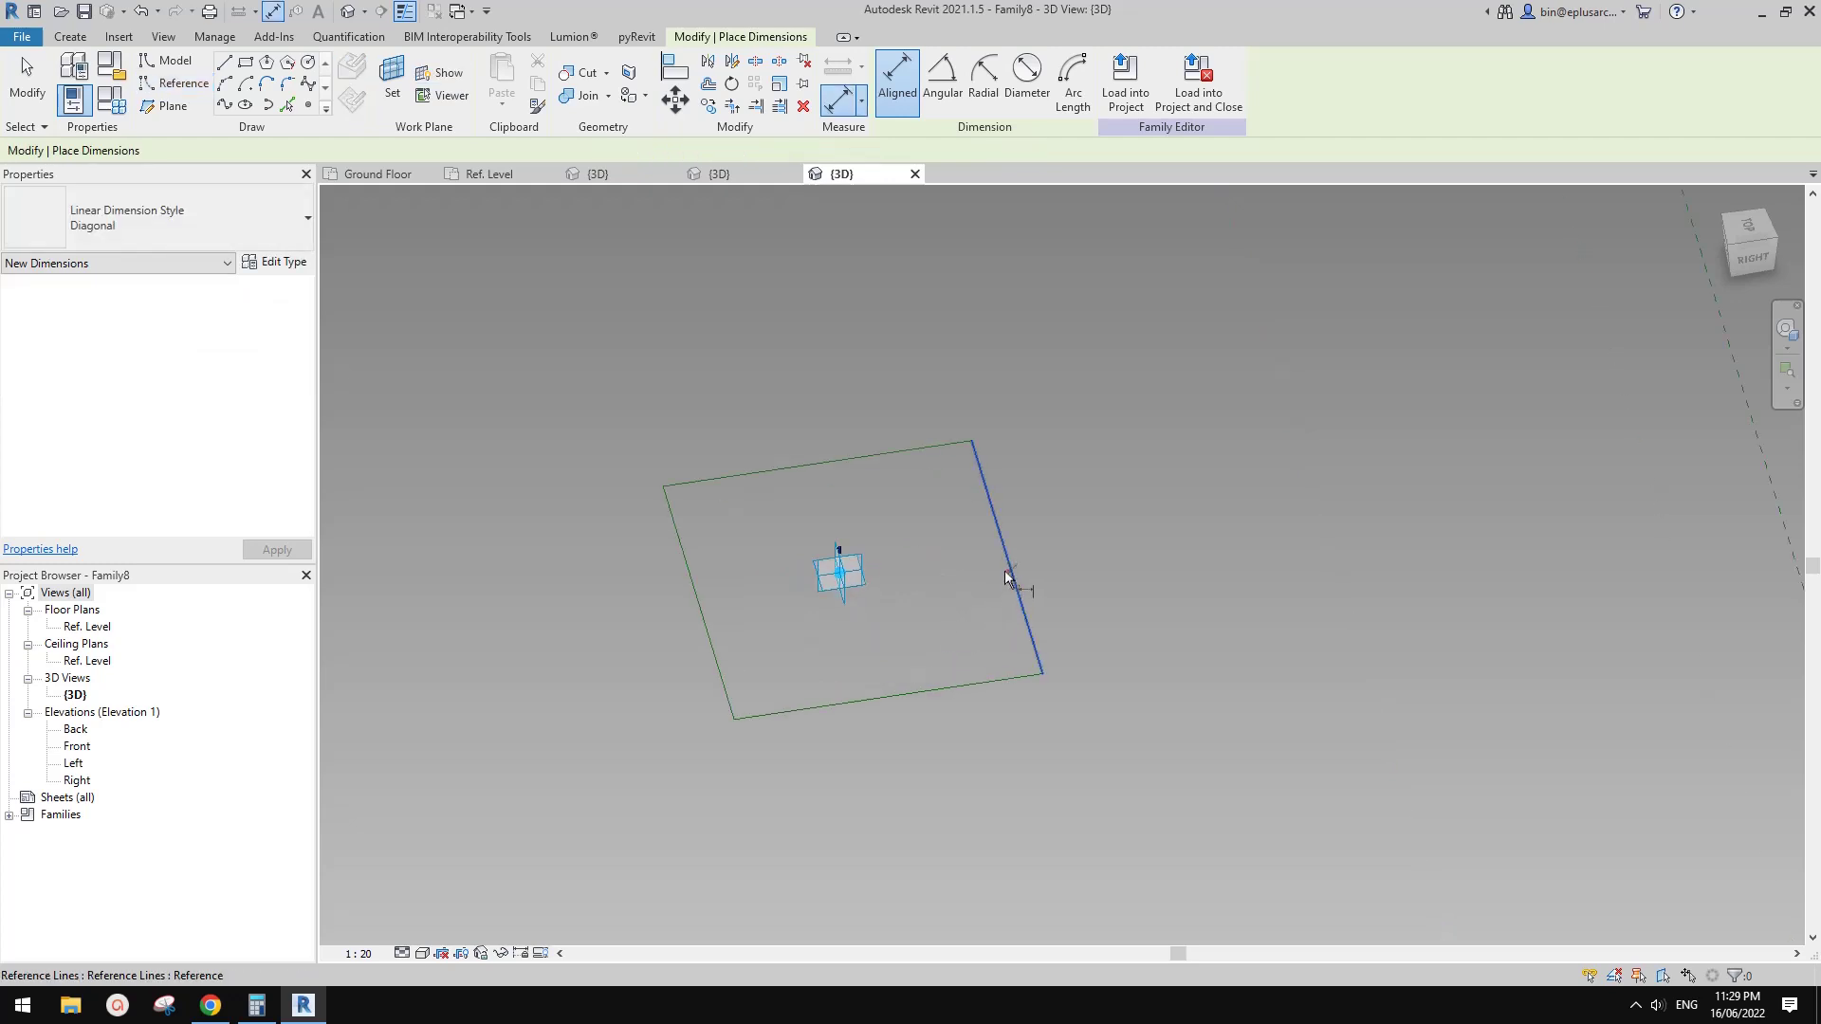
left_click(1007, 578)
left_click(841, 579)
left_click(1011, 800)
left_click(714, 663)
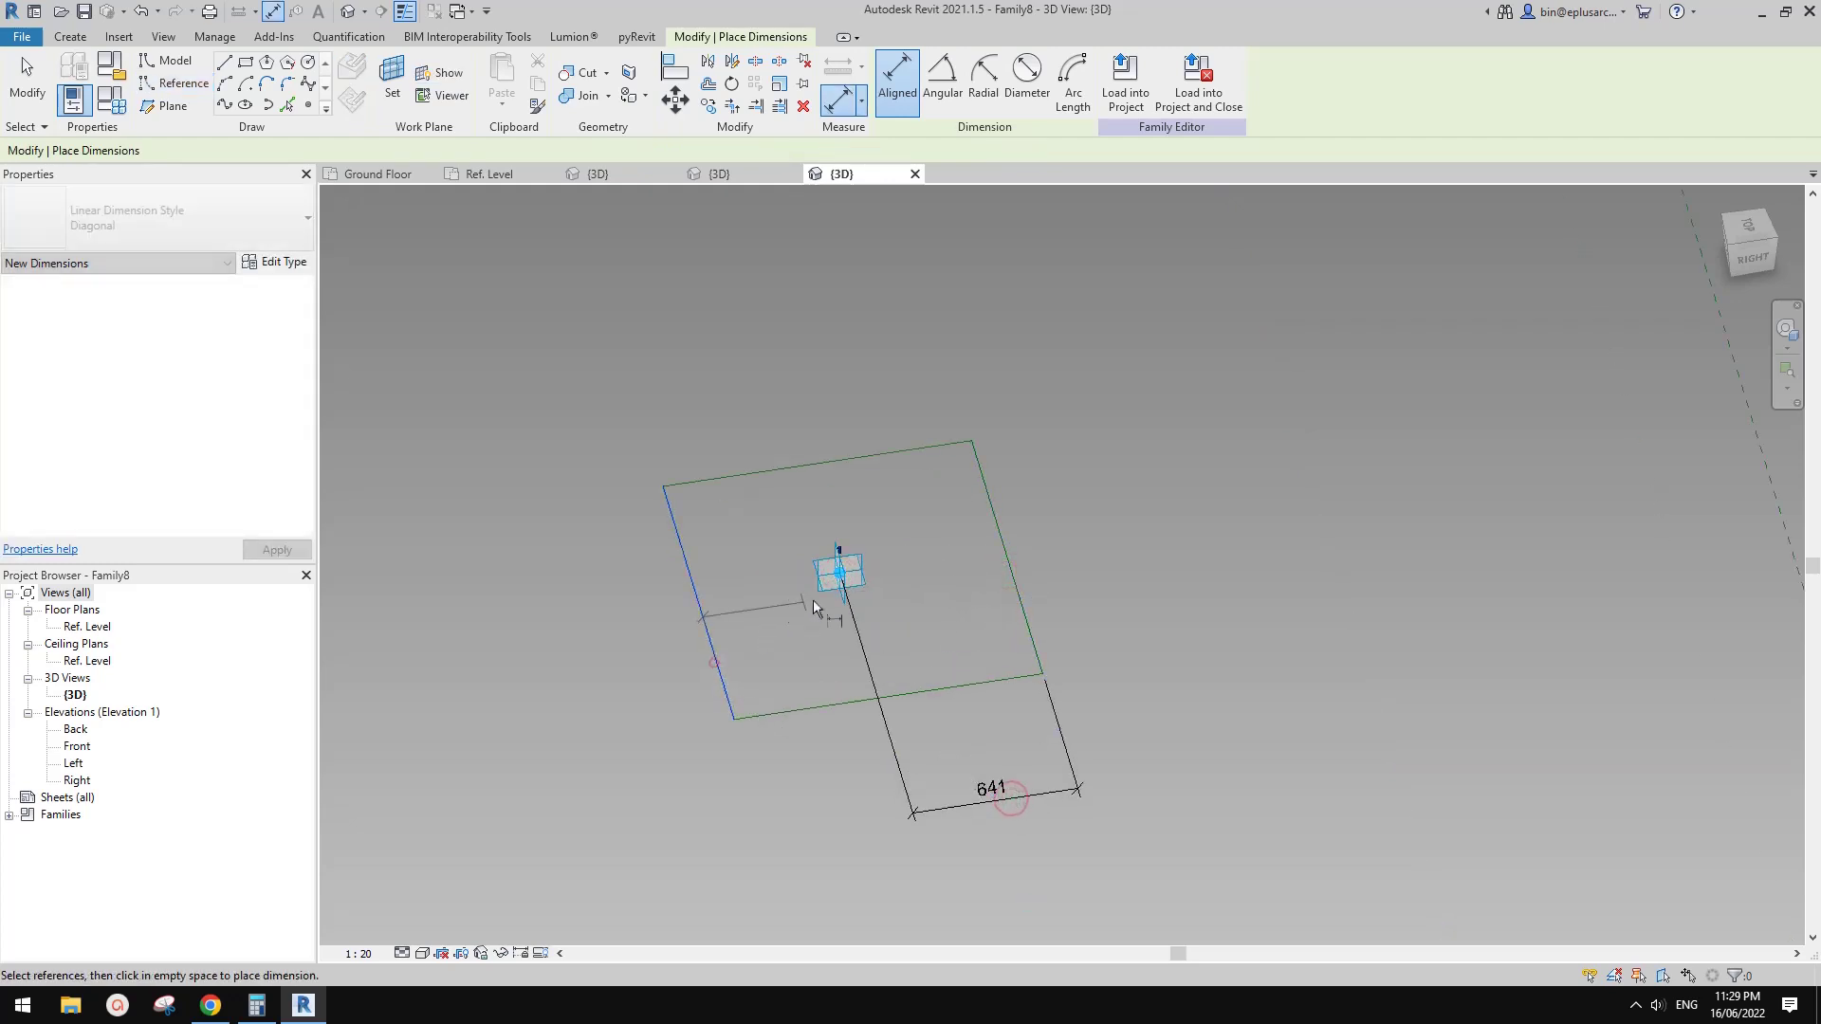
left_click(813, 607)
- Add aligned dimensions from the adaptive point's other centre plane to each of the rectangle's remaining two edges
left_click(941, 675)
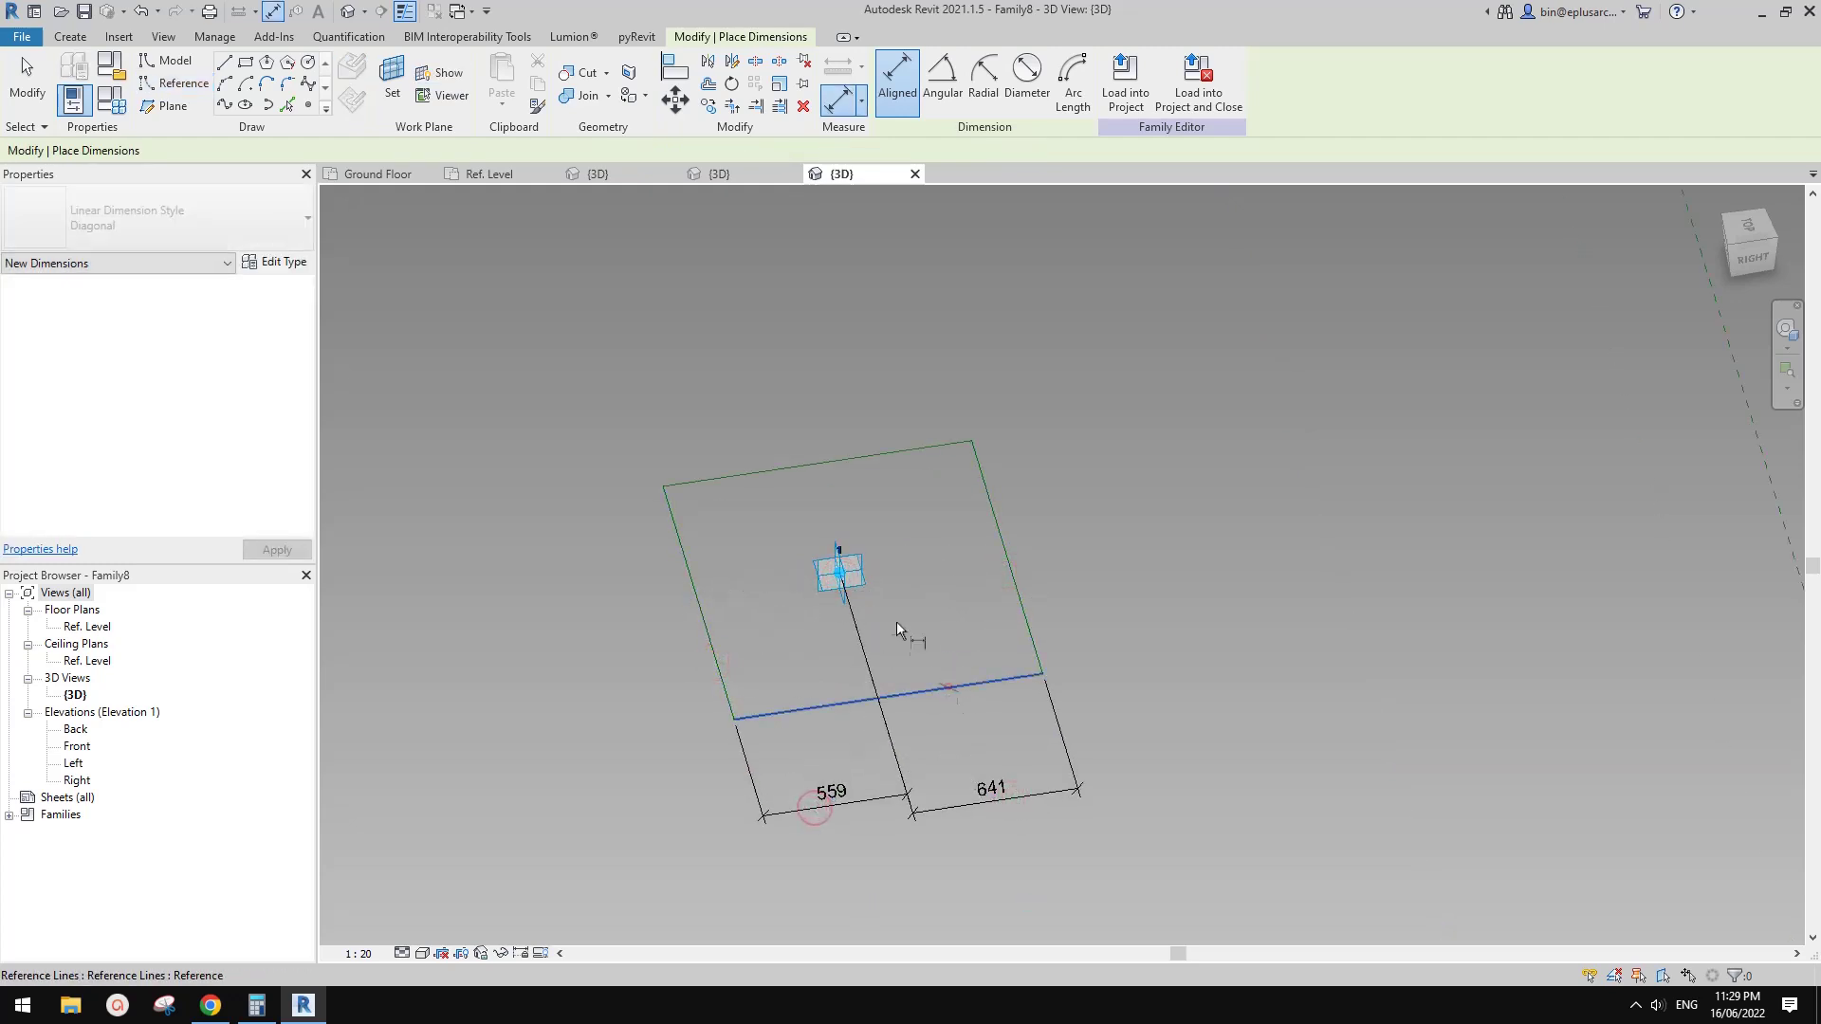
left_click(841, 573)
left_click(1091, 556)
left_click(892, 452)
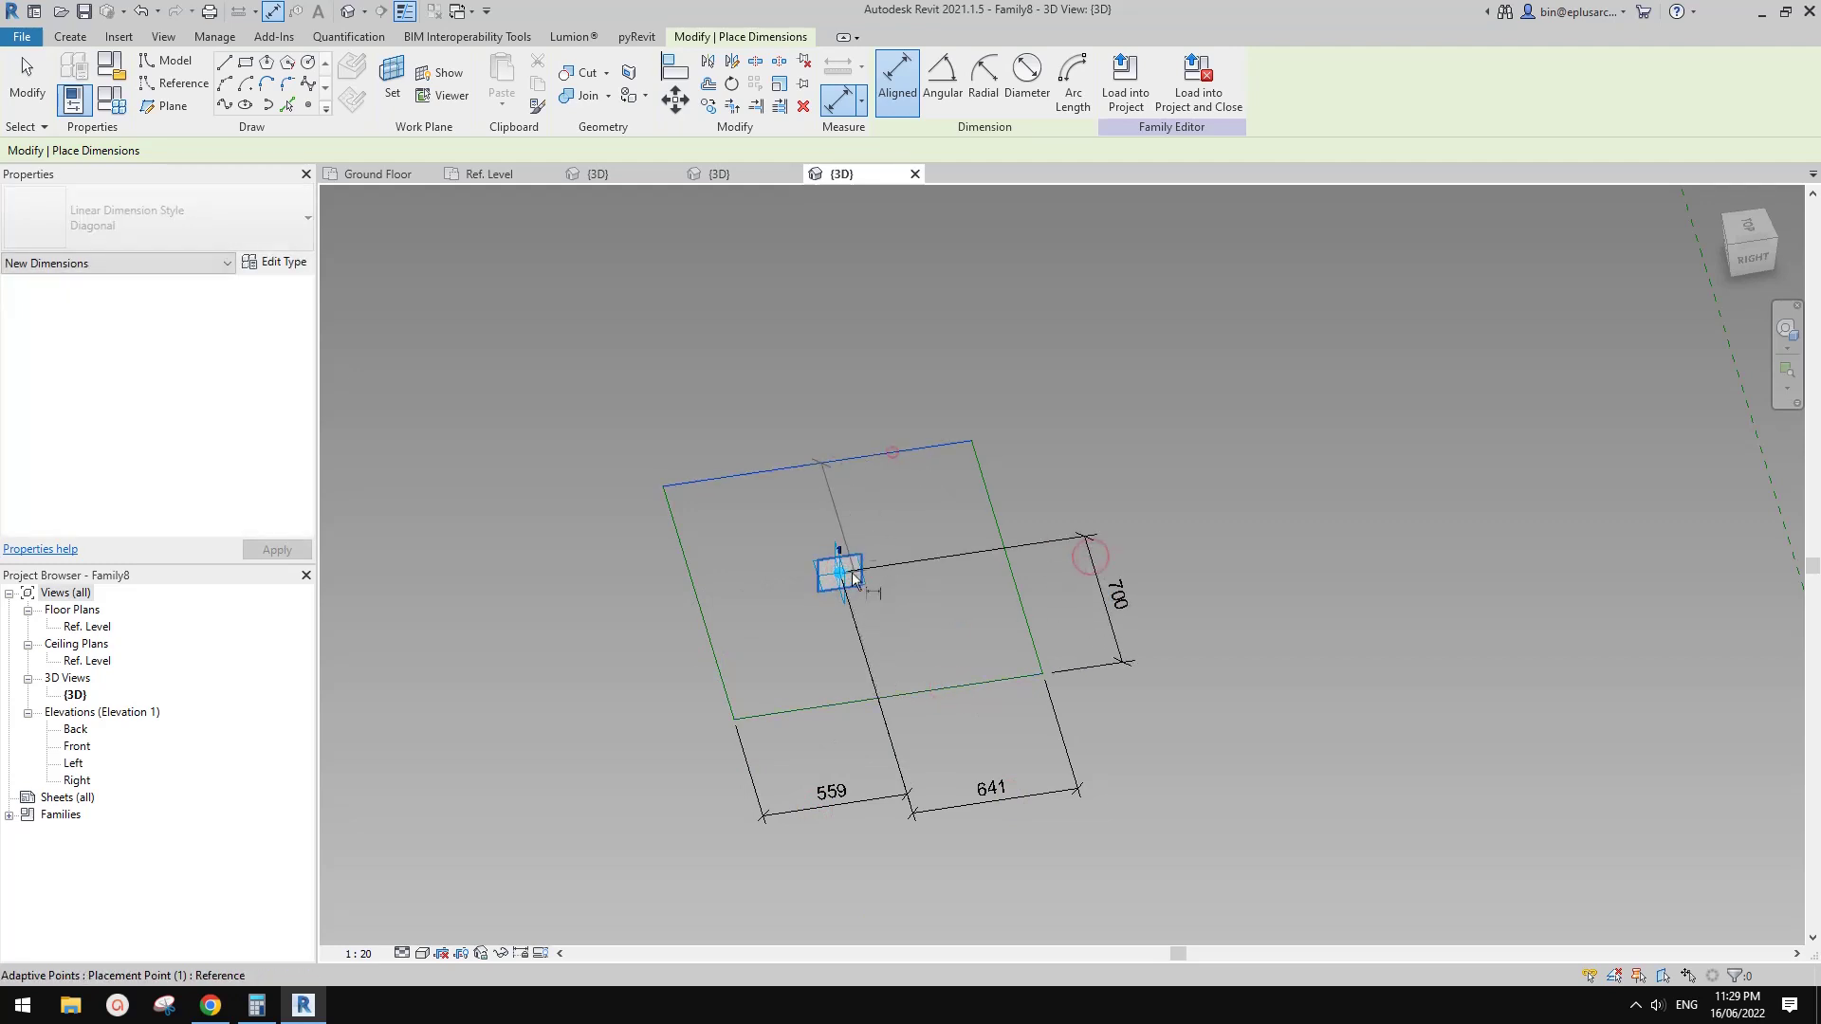
left_click(1049, 492)
key("Escape")
- Label the two 700 dimensions with a new type parameter w2 and the 559 and 641 dimensions with a new type parameter w1
left_click_drag(1139, 495, 1053, 575)
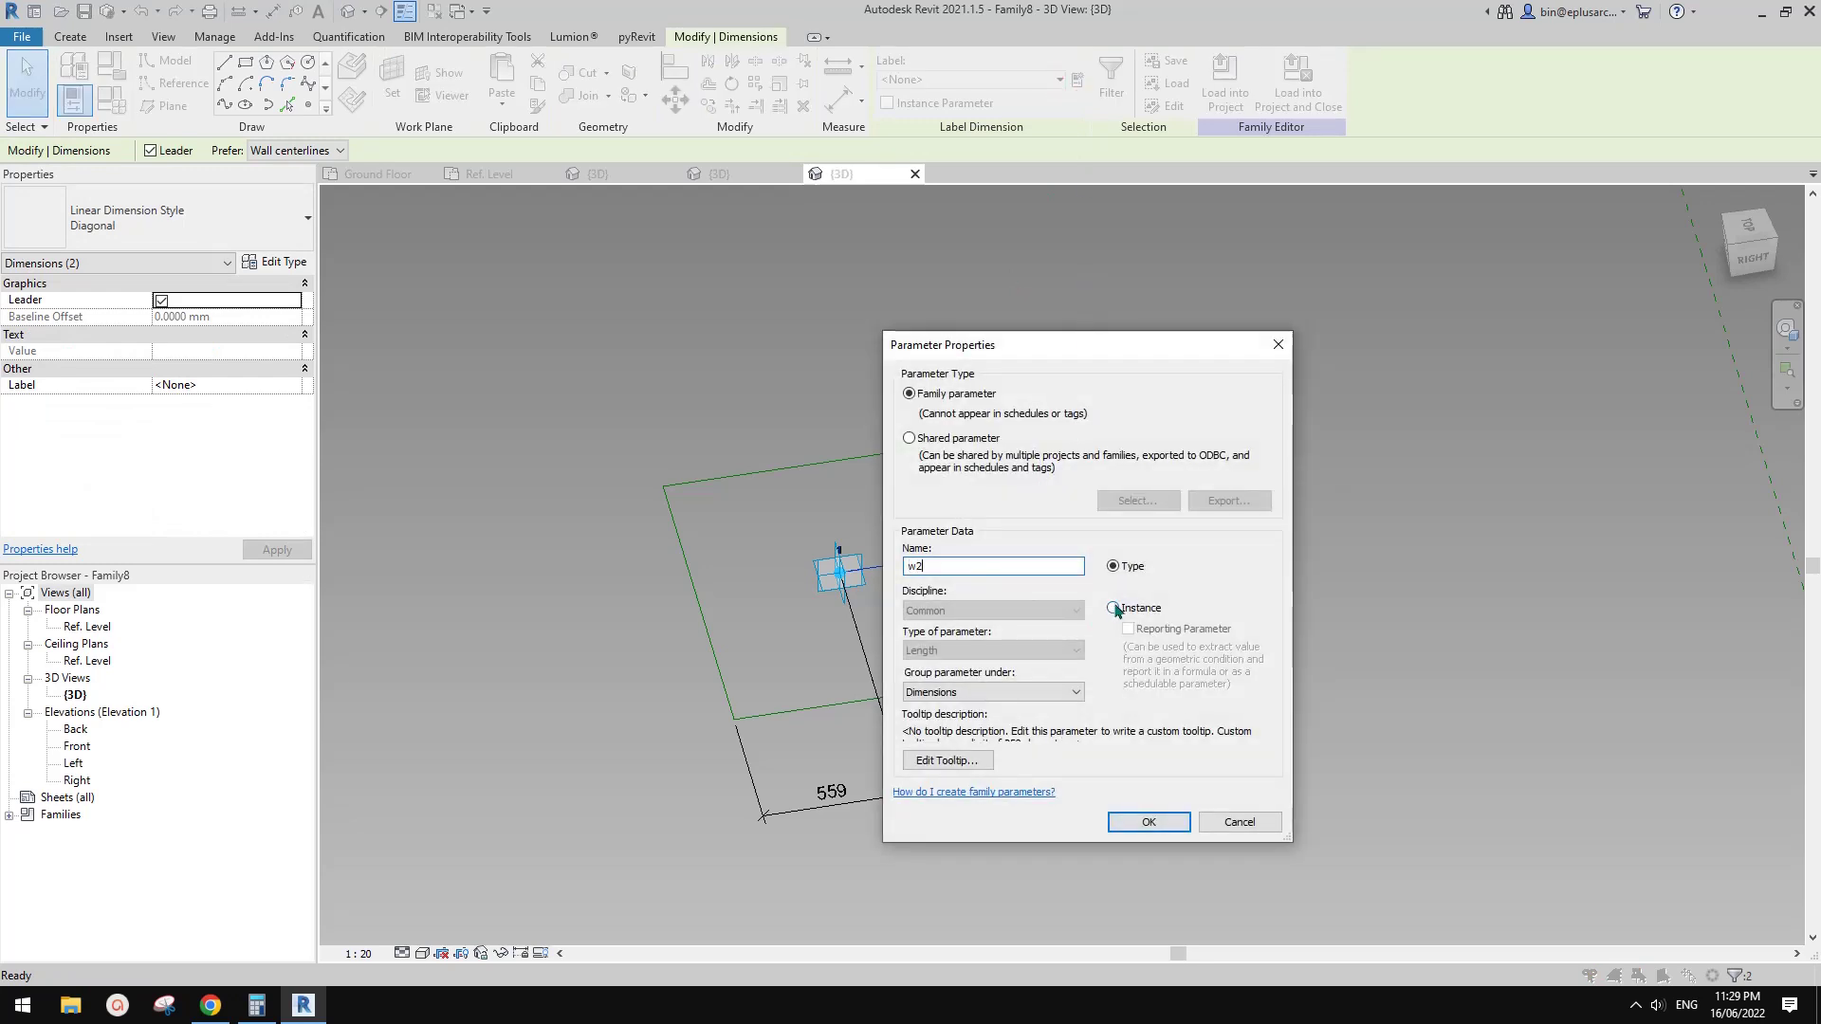
left_click(1148, 821)
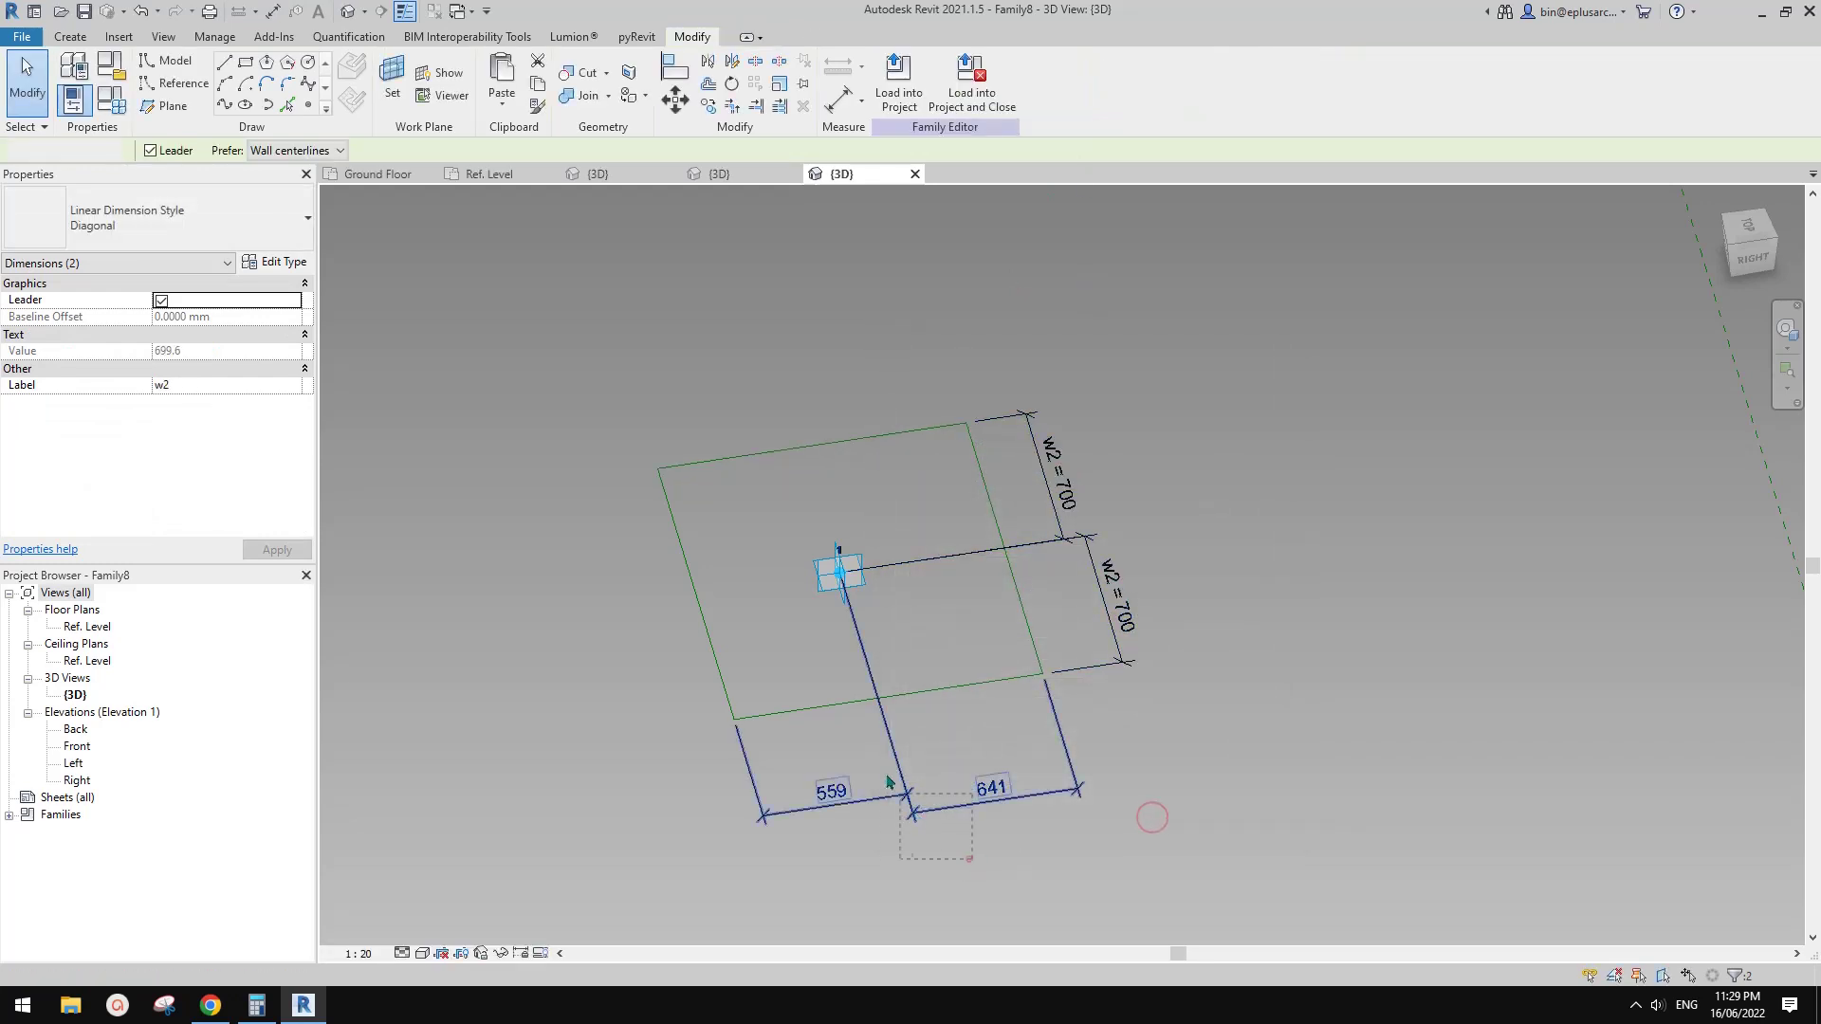
left_click(970, 858)
left_click(1077, 85)
type("w1")
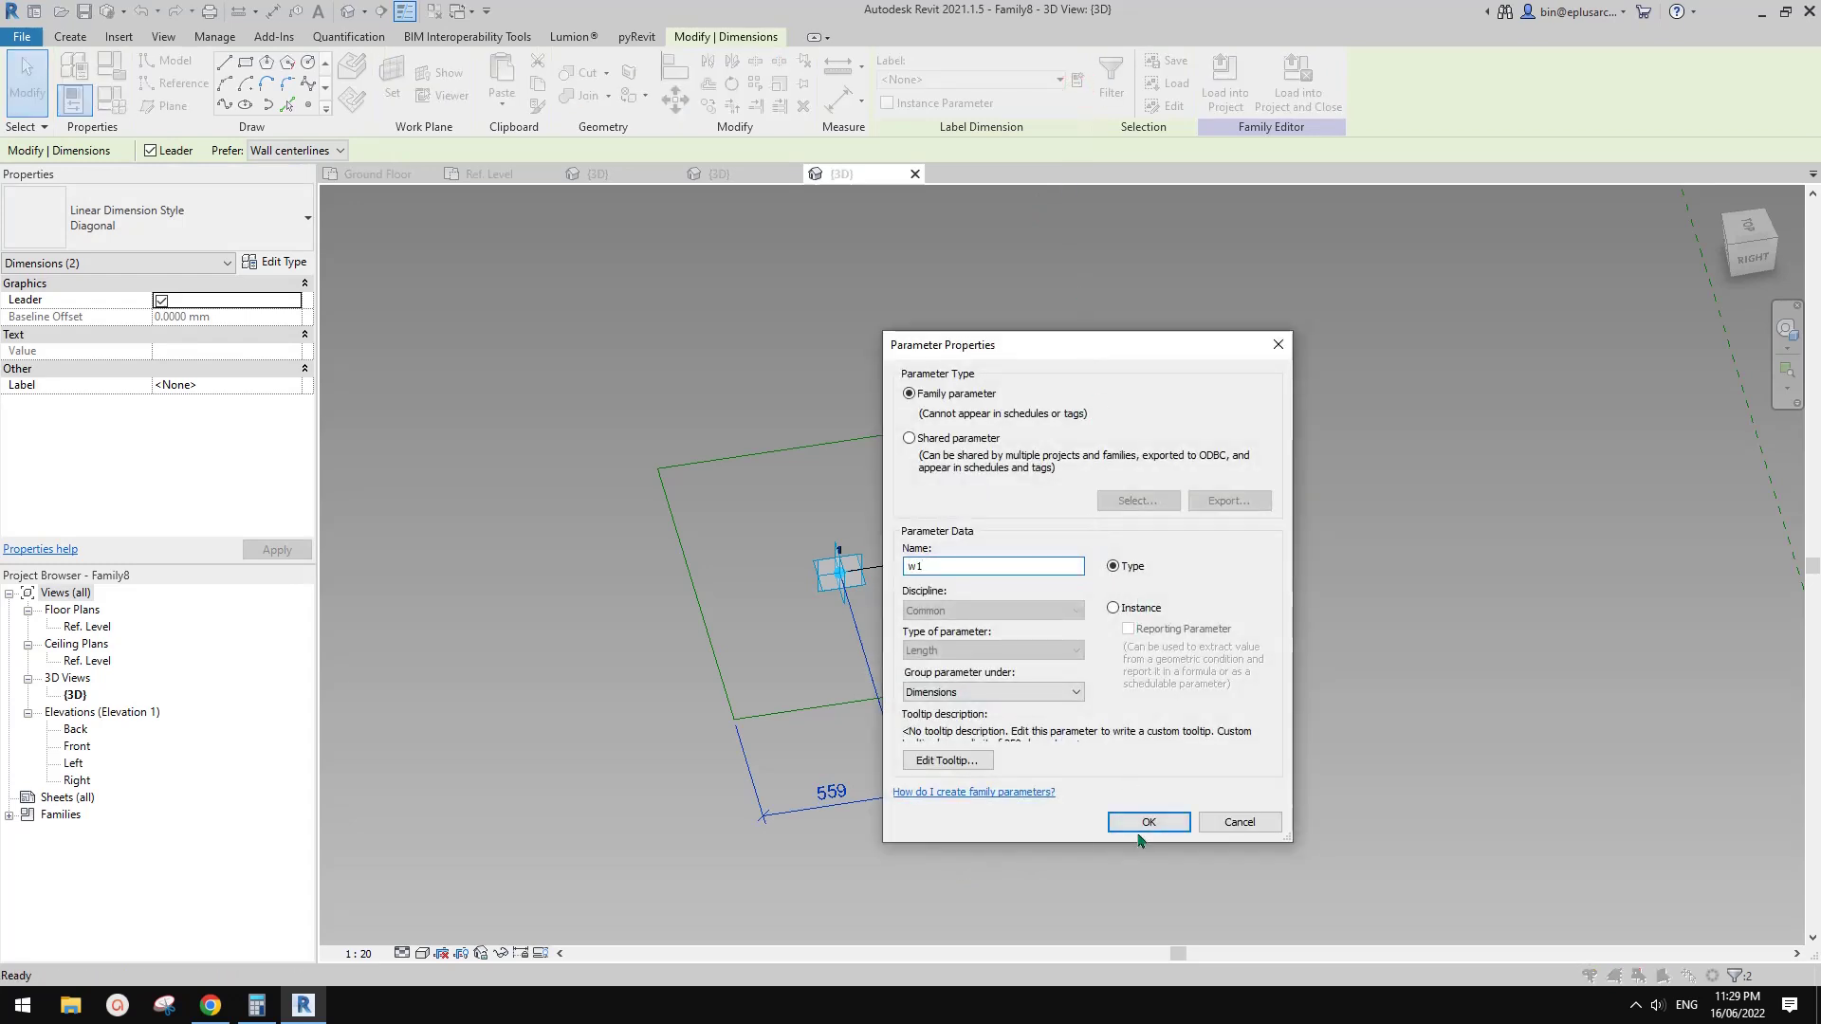
left_click(1148, 822)
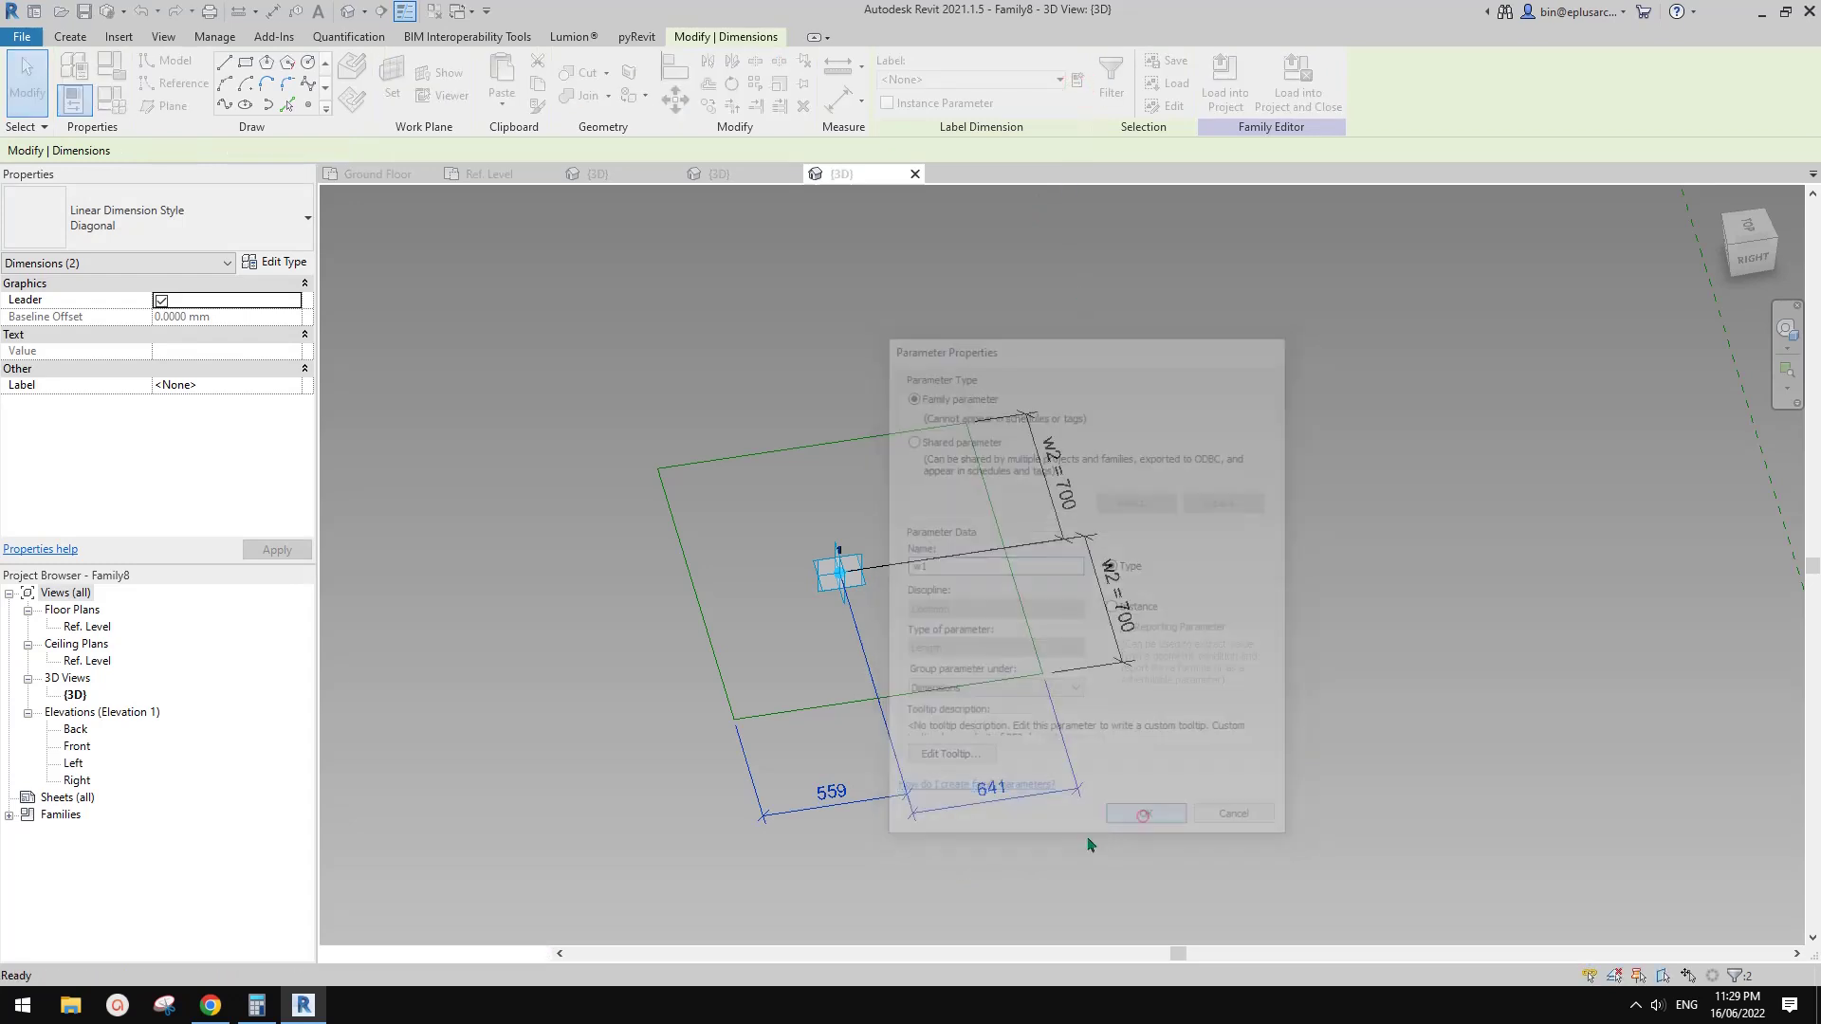
left_click(1041, 858)
- Set the family type parameters w1 to 25 and w2 to 75
left_click(115, 109)
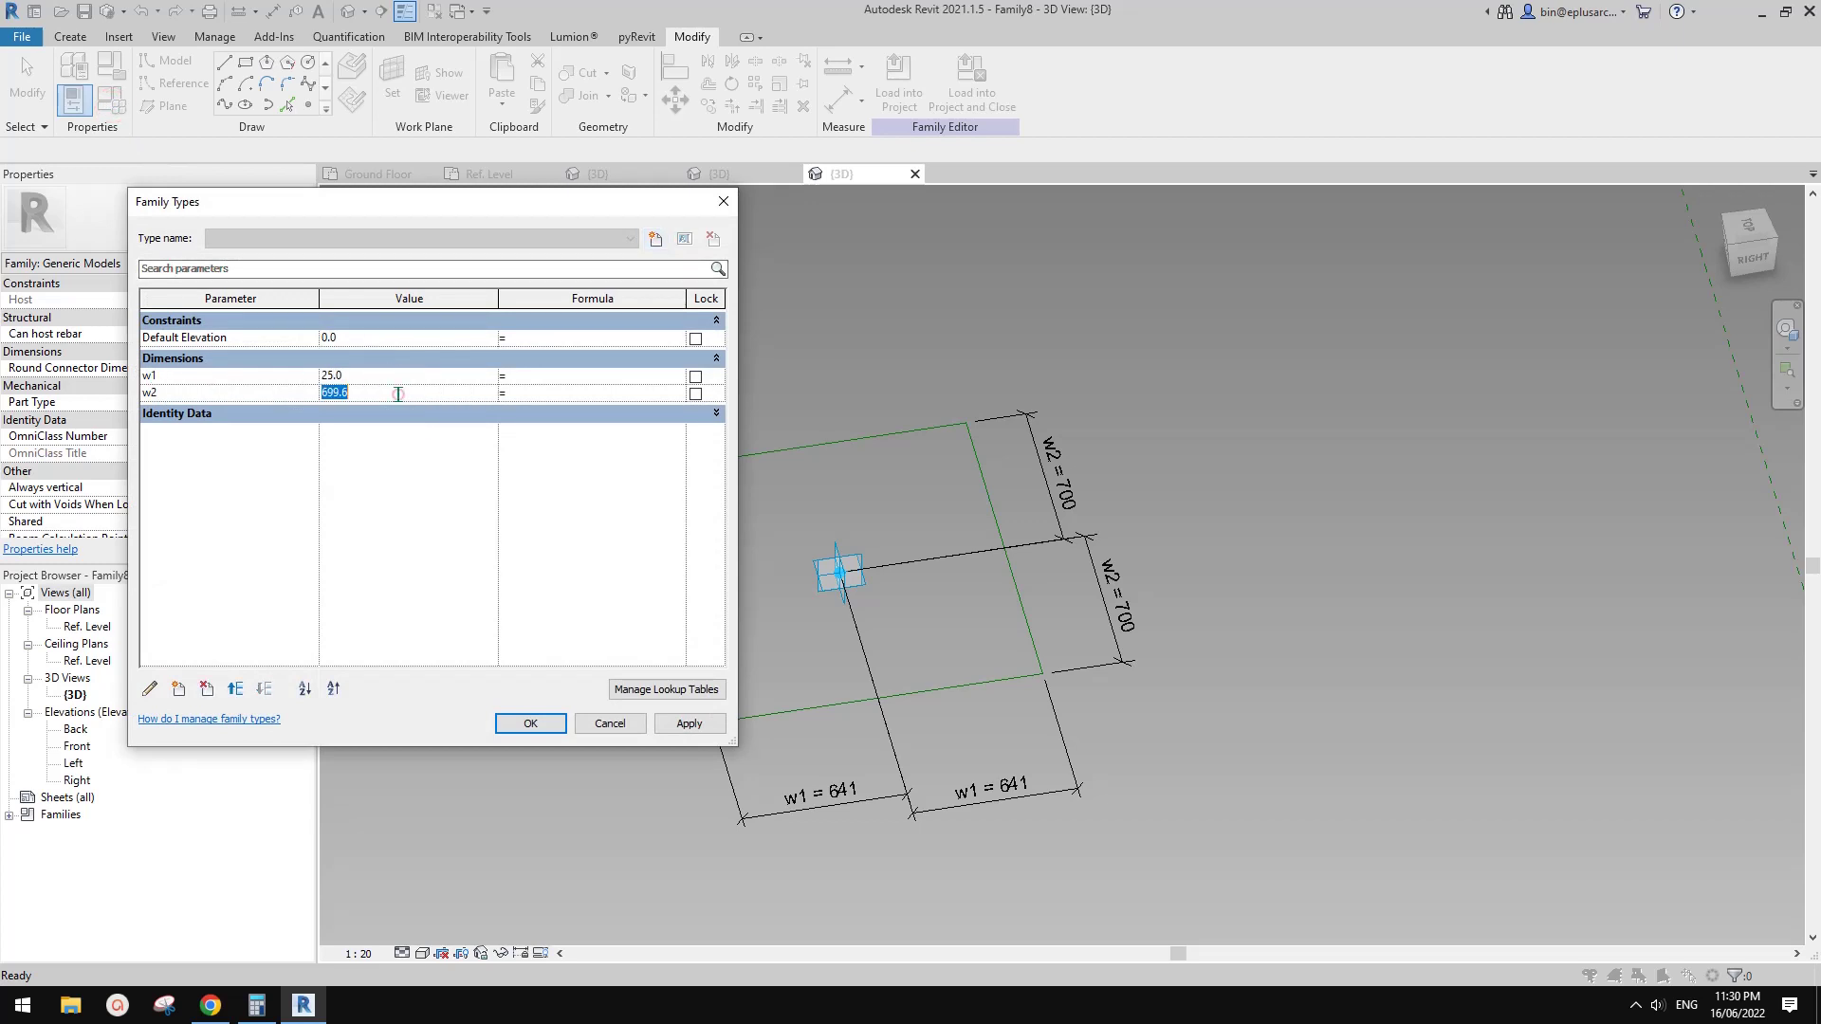
left_click(406, 576)
left_click(530, 723)
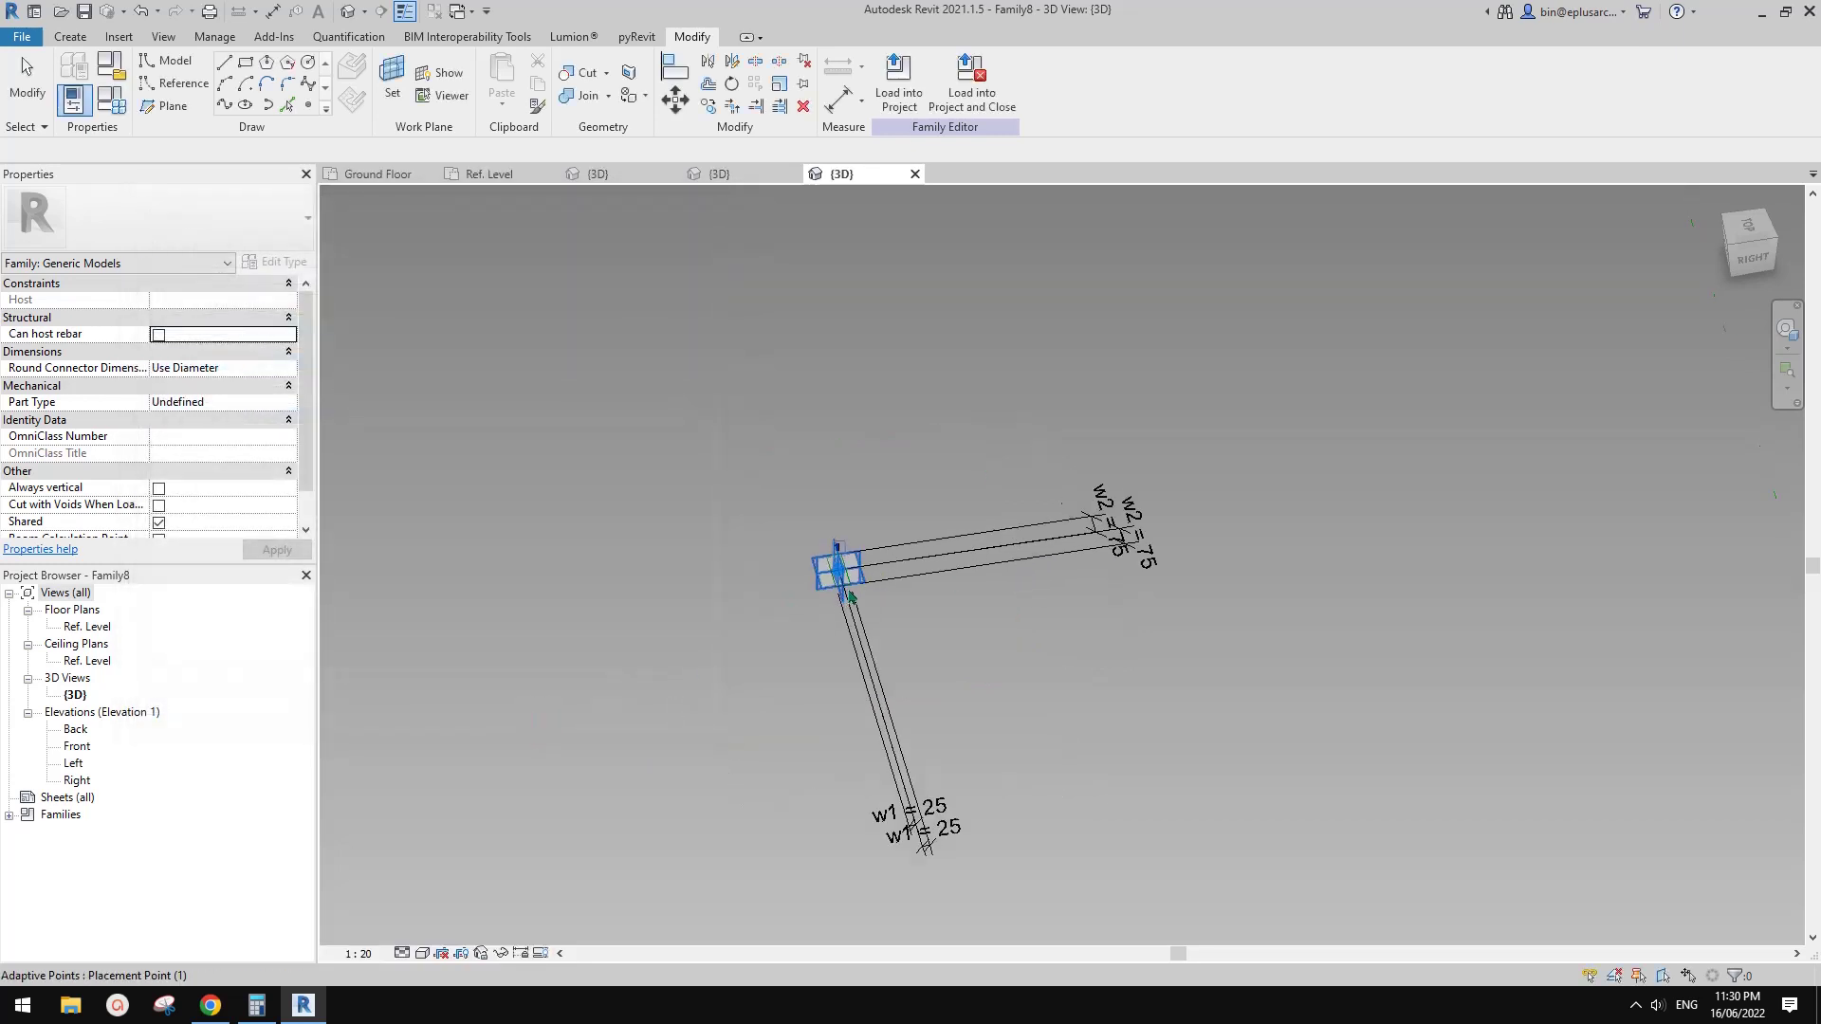
- Select the chain of four rectangle reference lines around the adaptive point and create a solid extruded form from it
scroll(789, 477, "up", 5)
key("Tab")
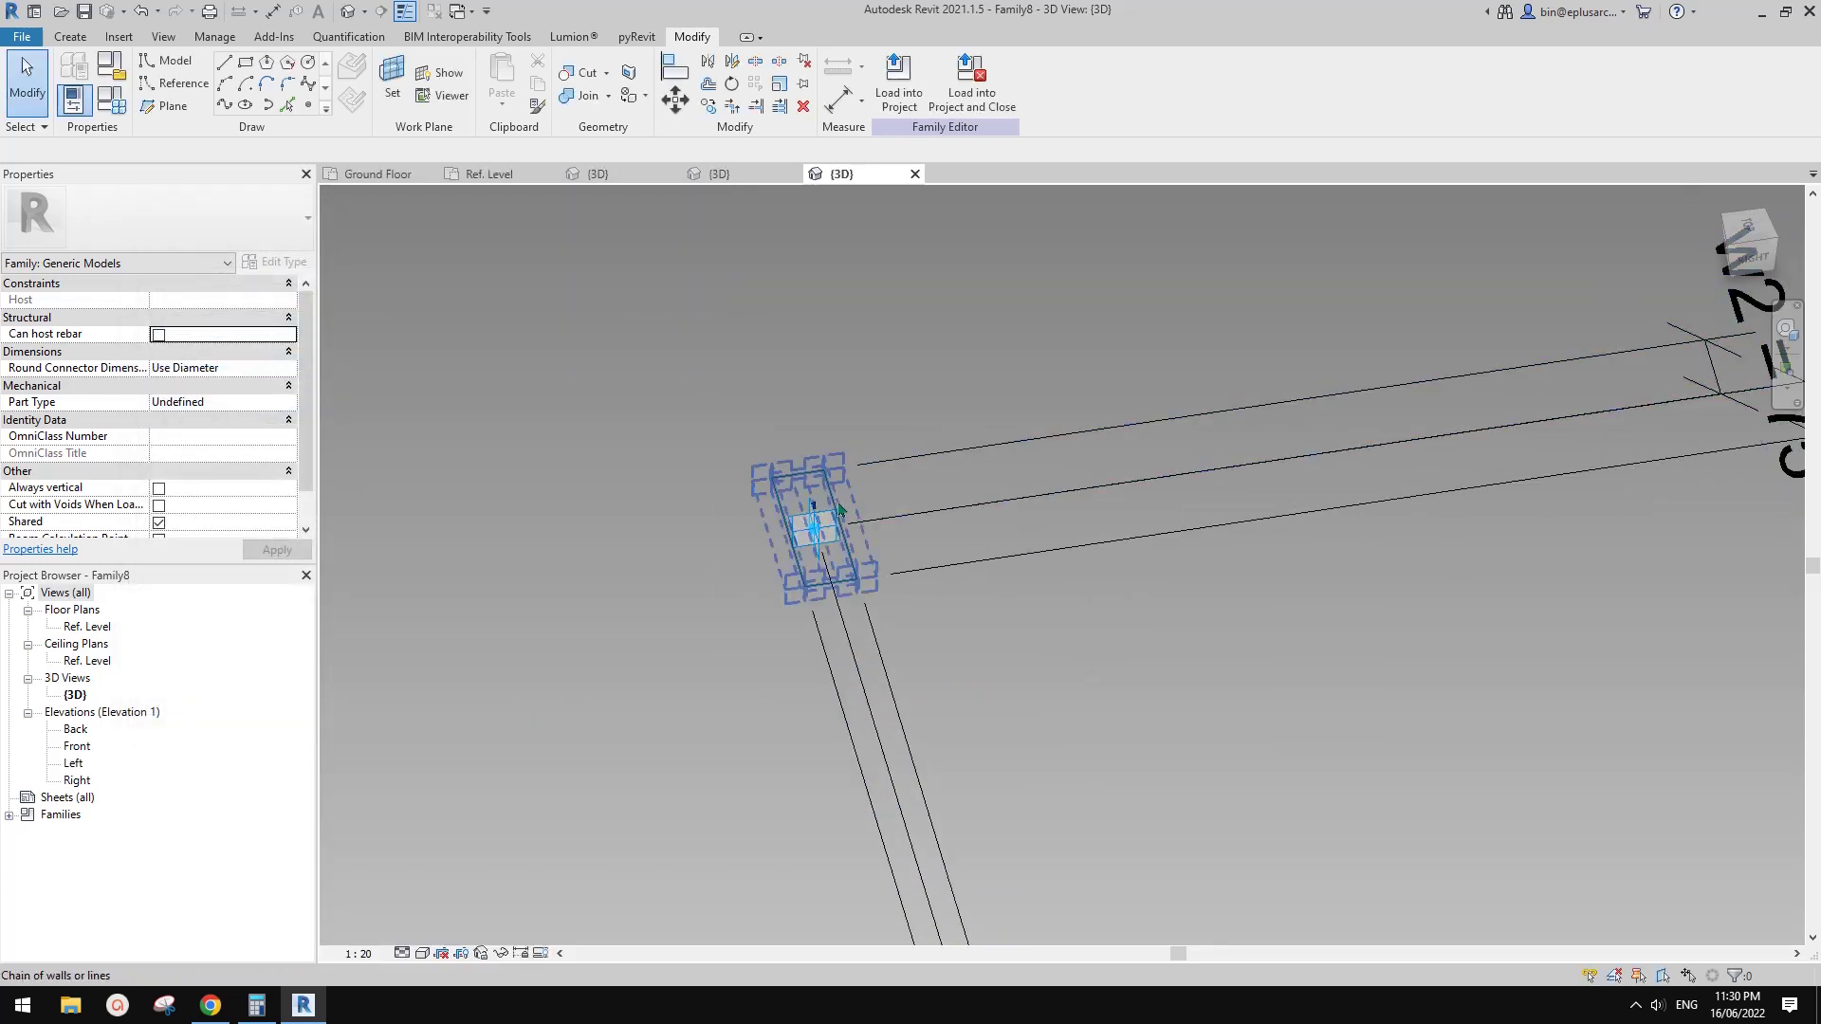
scroll(838, 505, "down", 3)
scroll(805, 550, "up", 3)
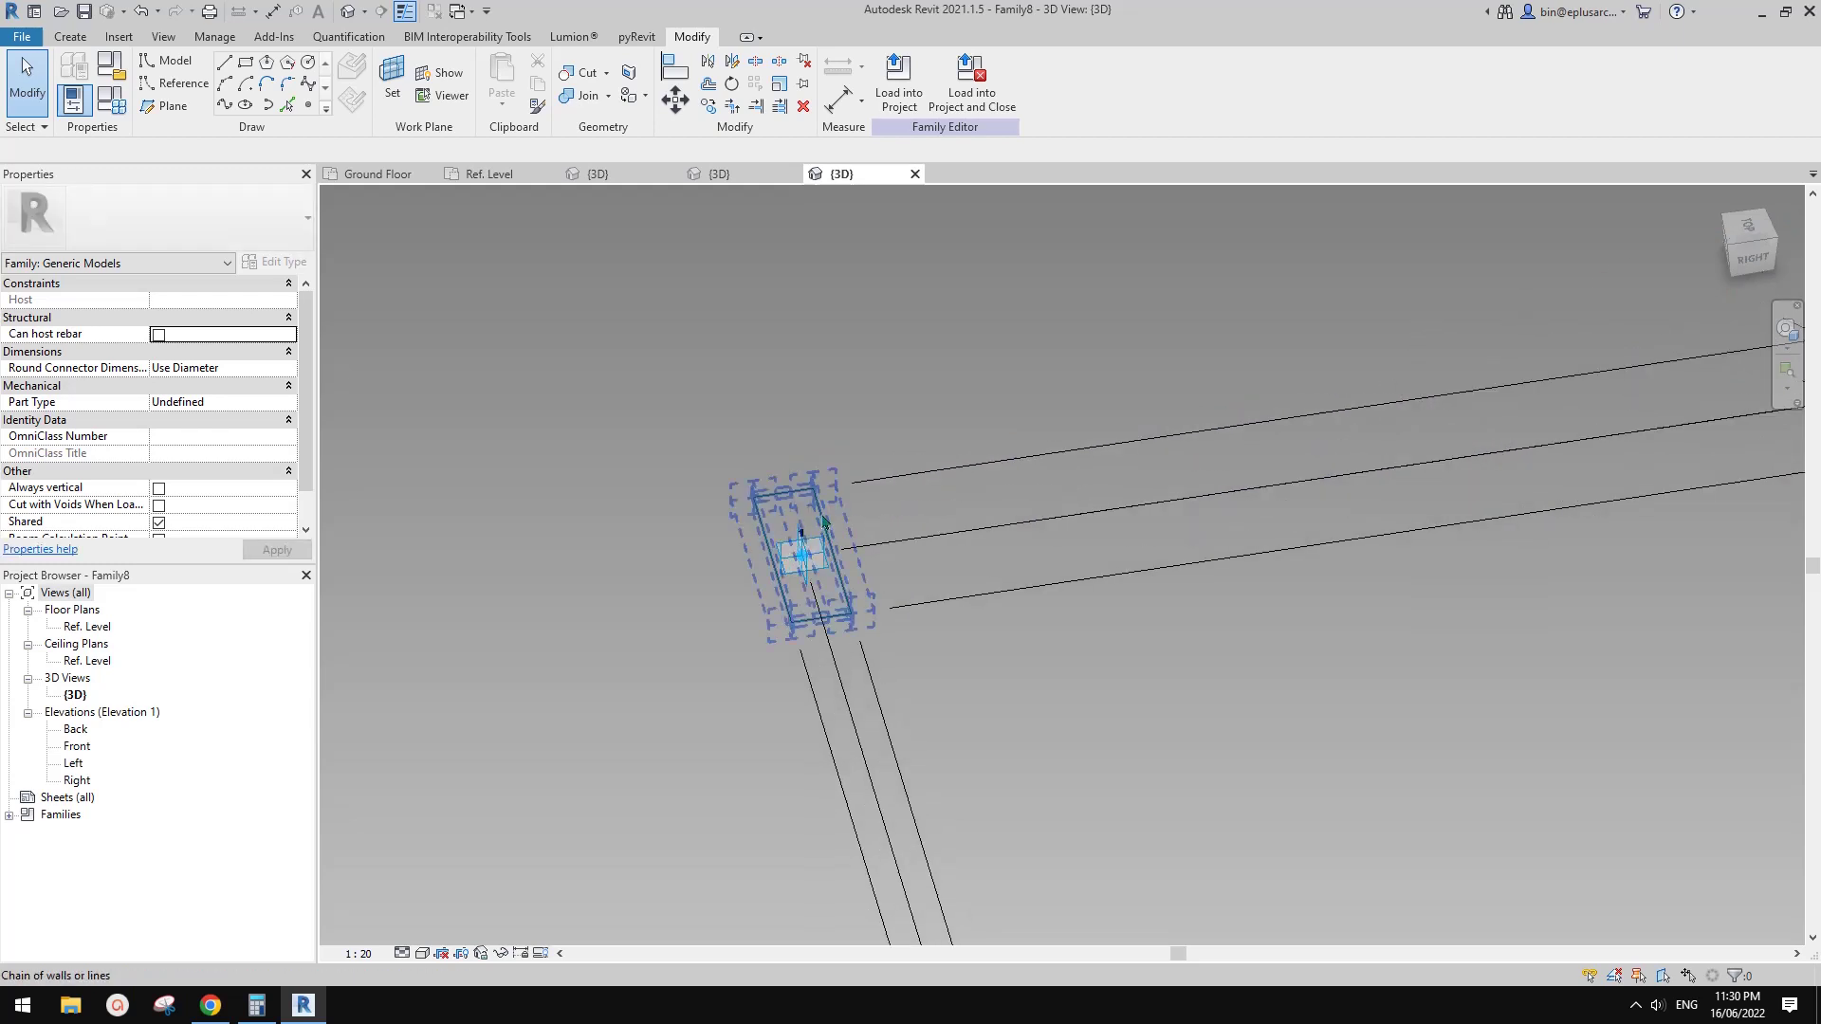
left_click(770, 622)
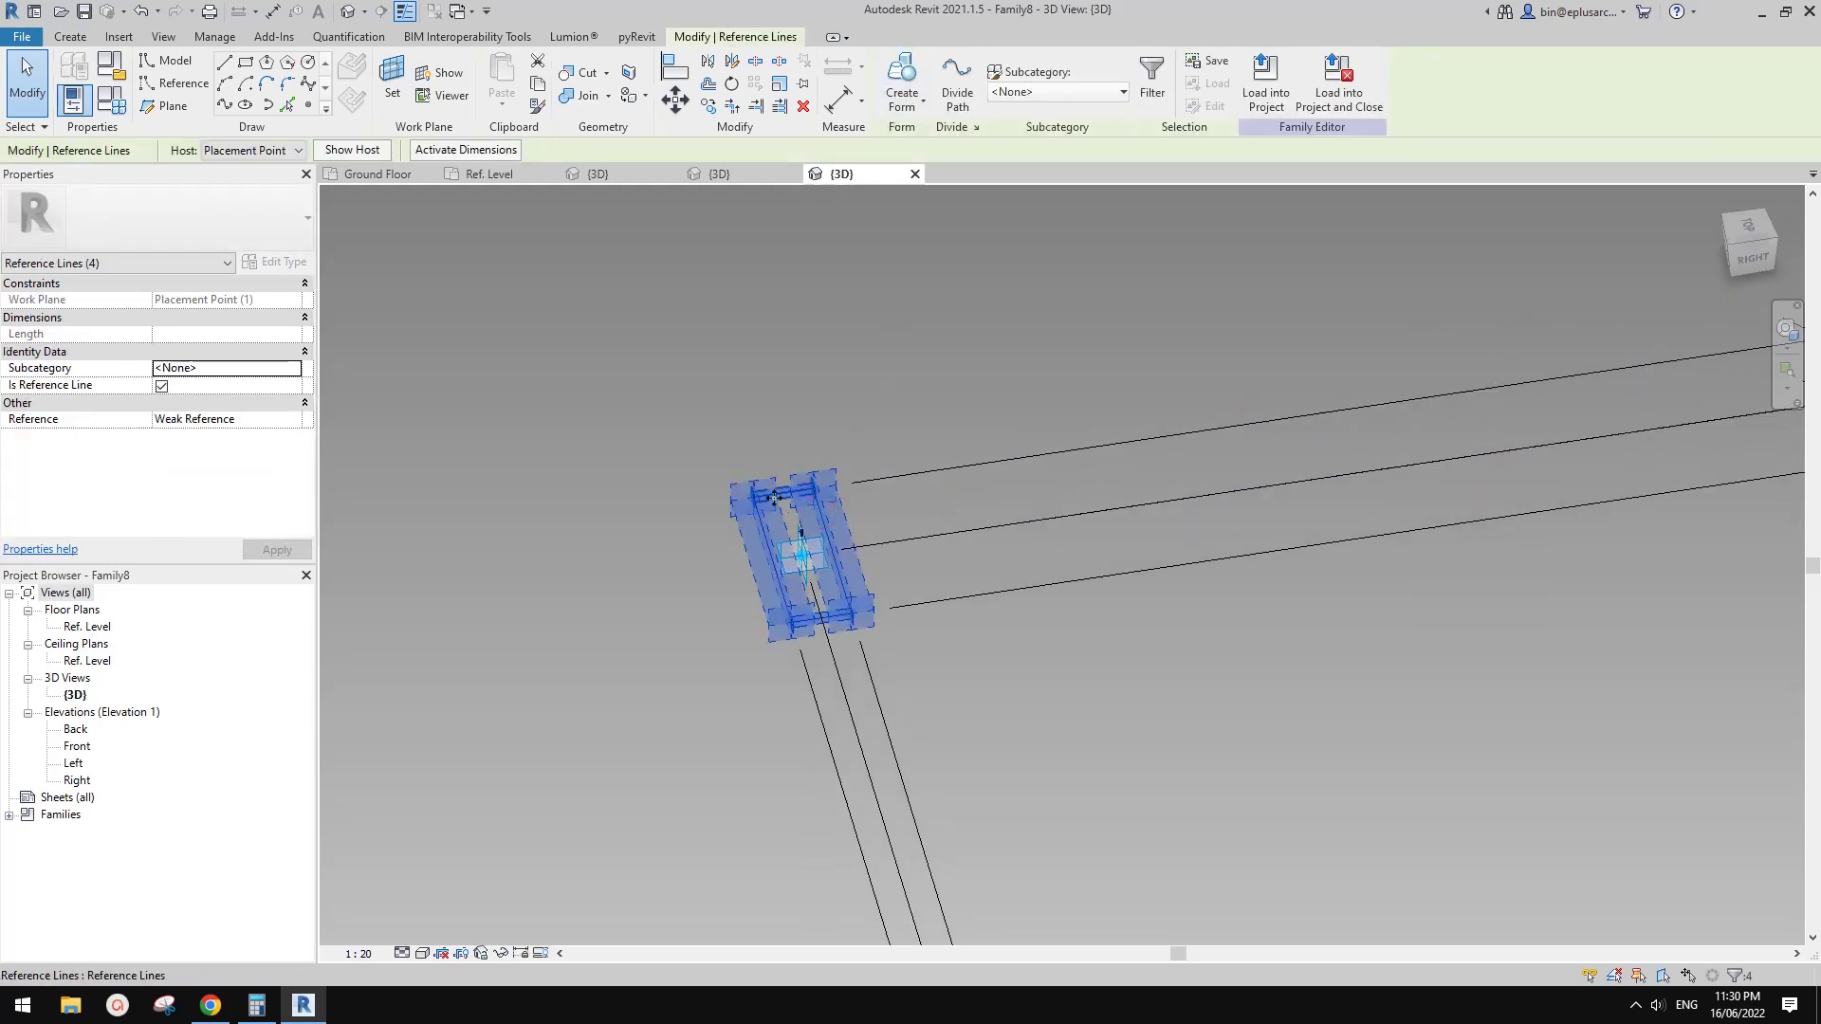
left_click(903, 78)
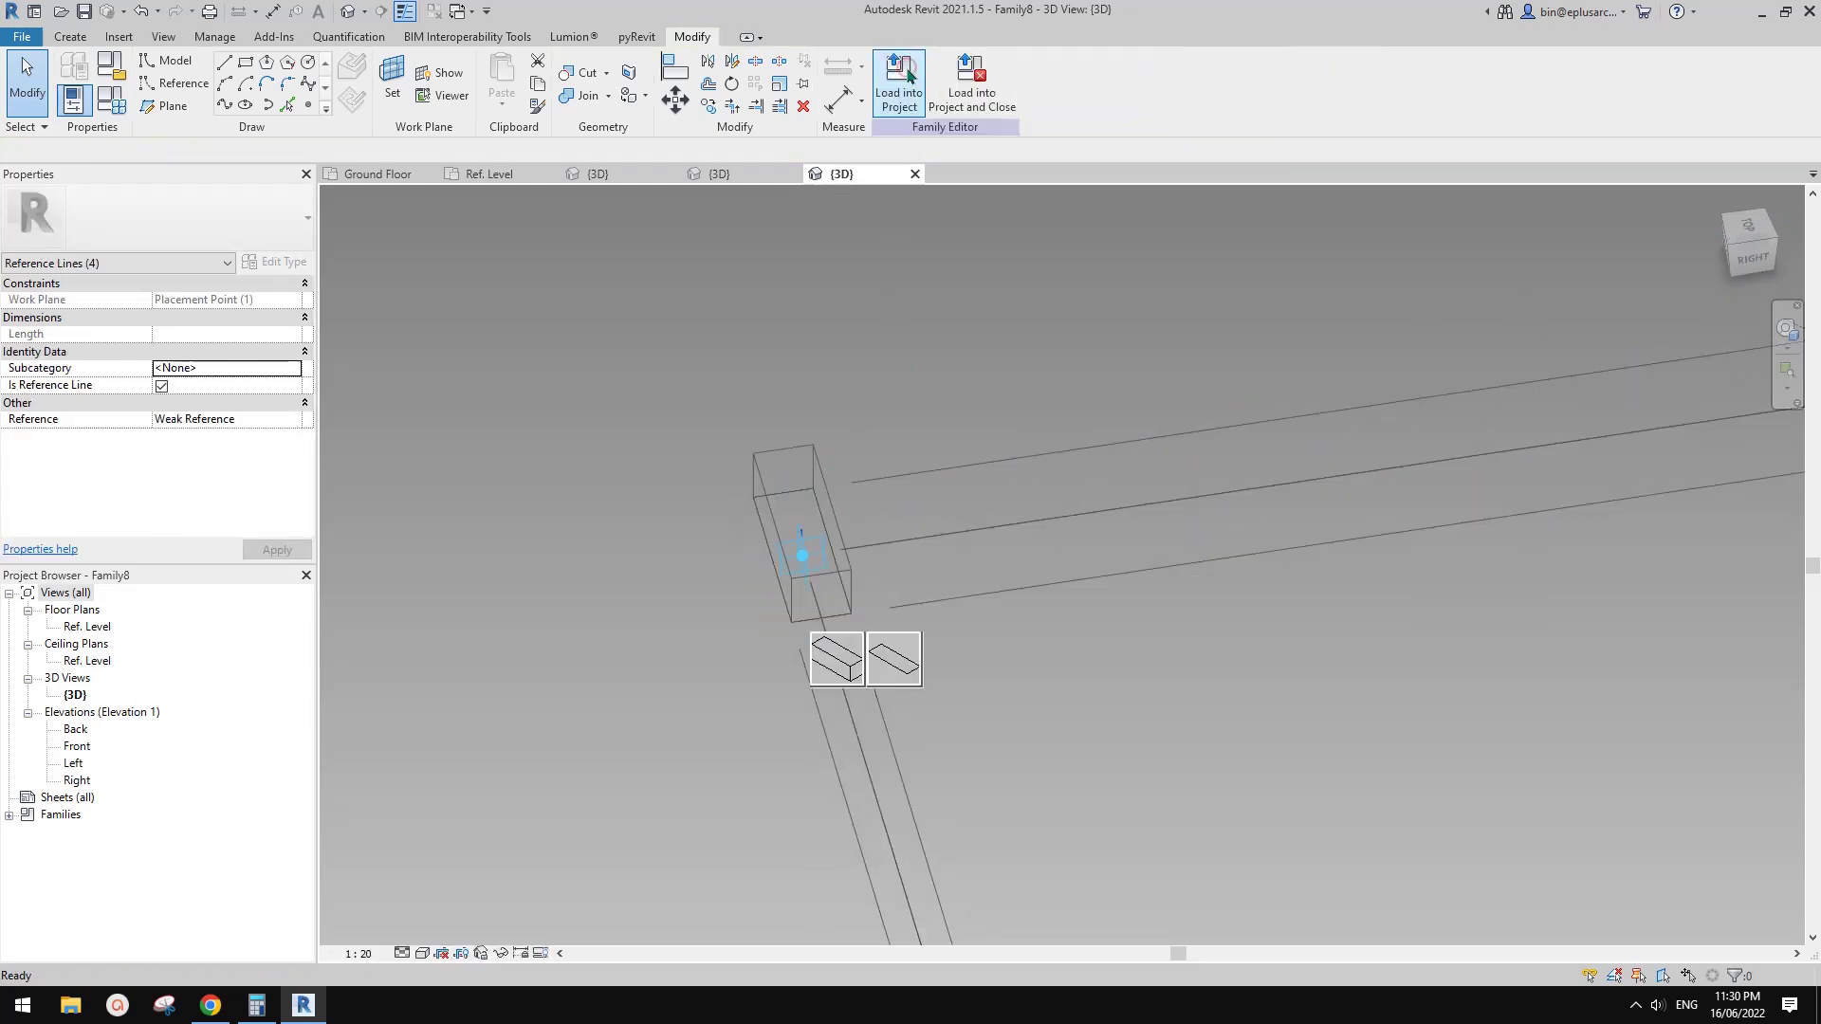
left_click(844, 664)
- Set the solid form's Positive Offset to 8000
left_click(208, 300)
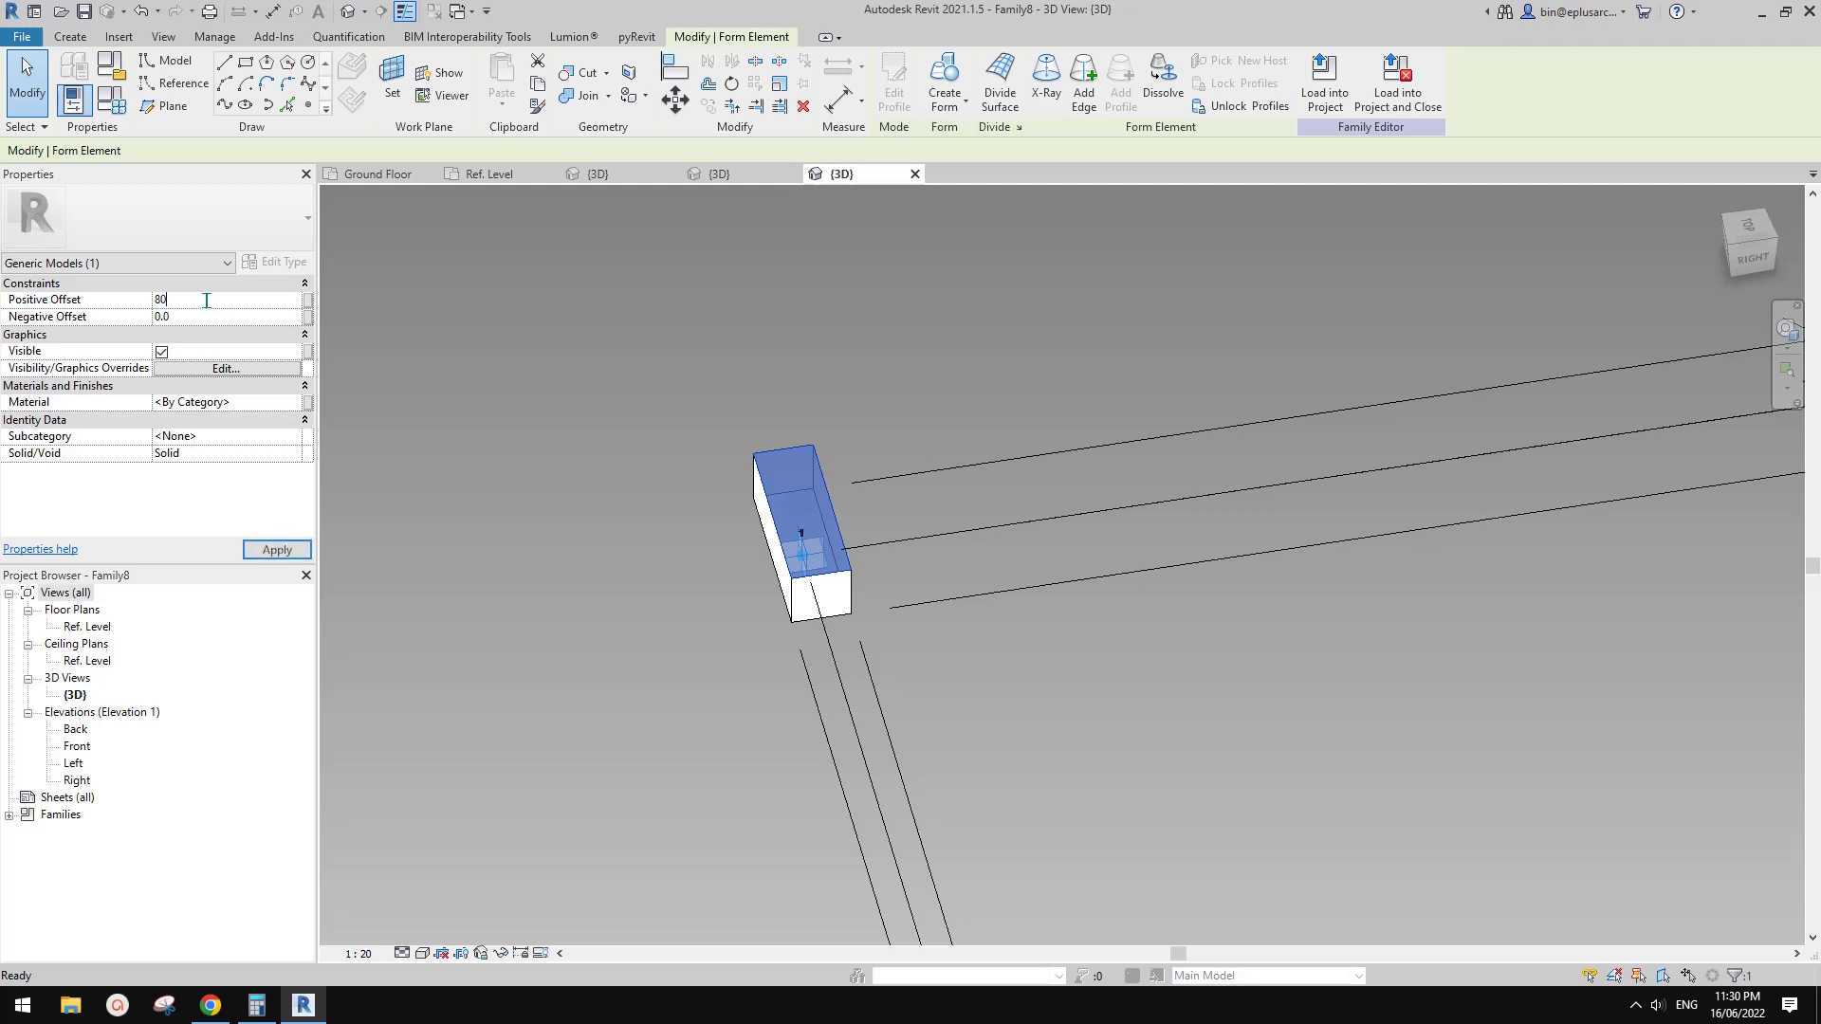
scroll(899, 638, "down", 5)
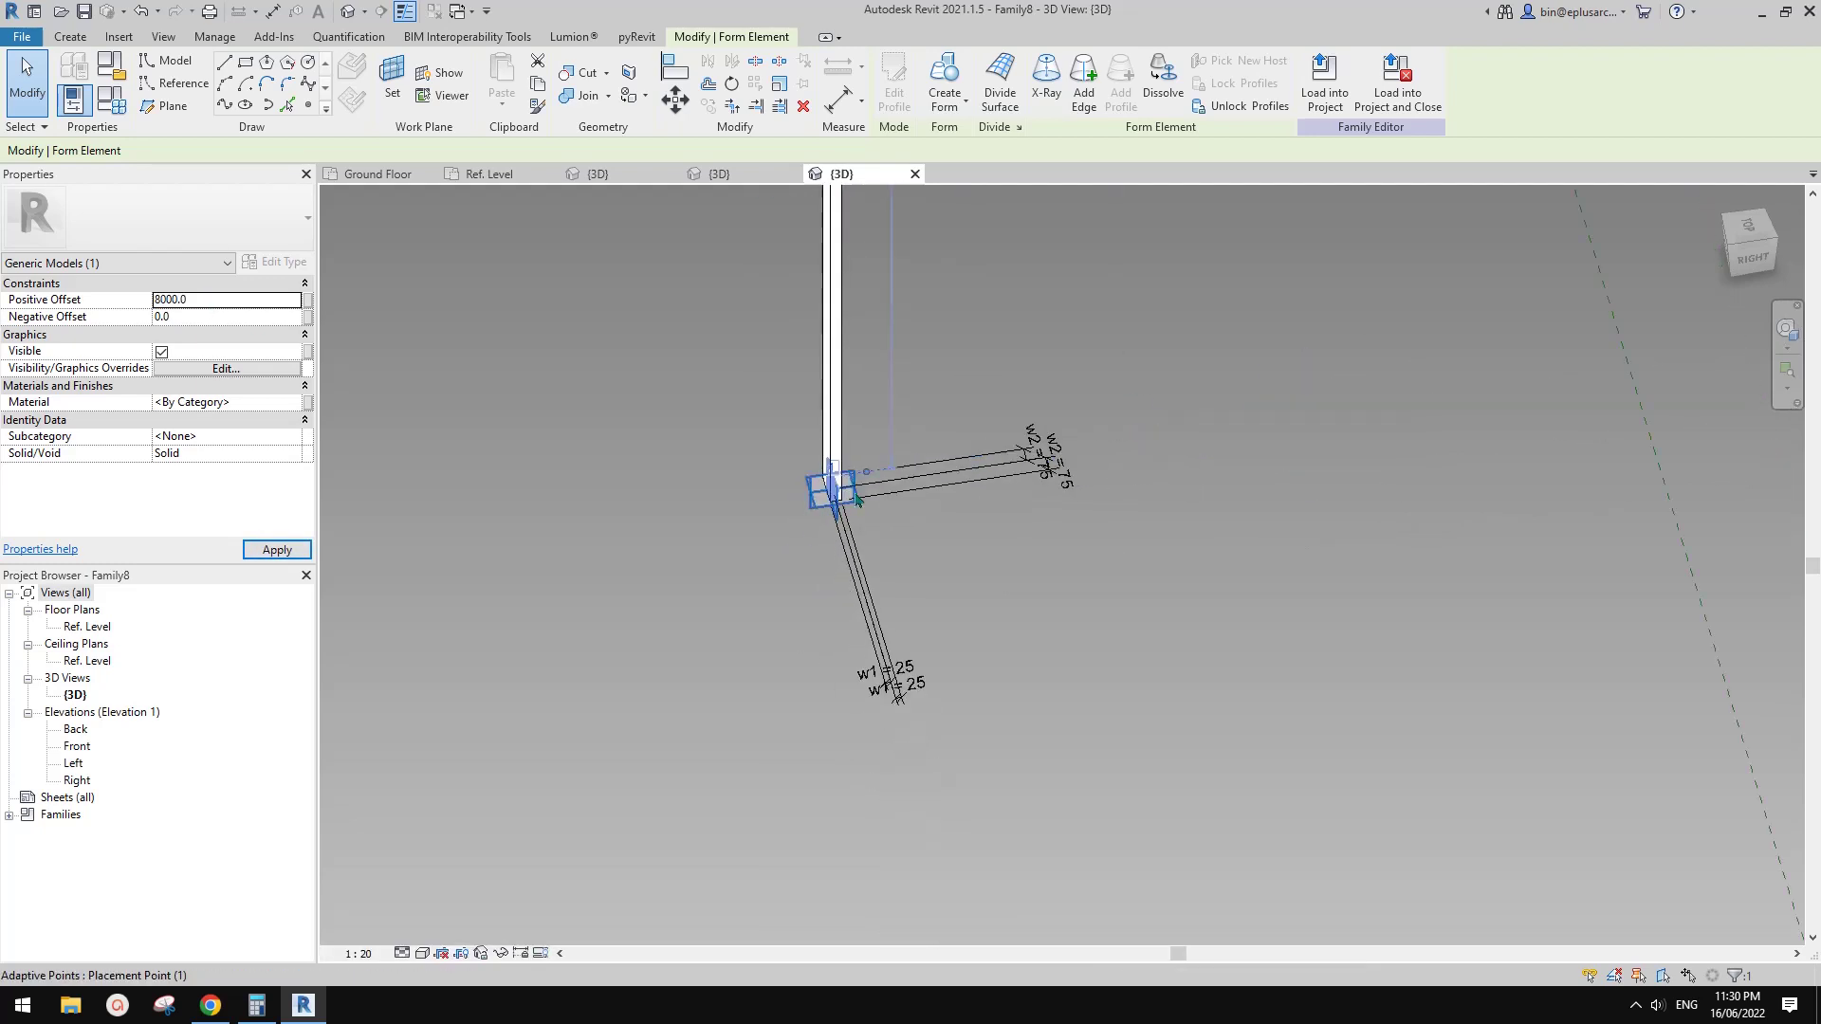
middle_click_drag(901, 537, 994, 631, "shift")
left_click(1085, 475)
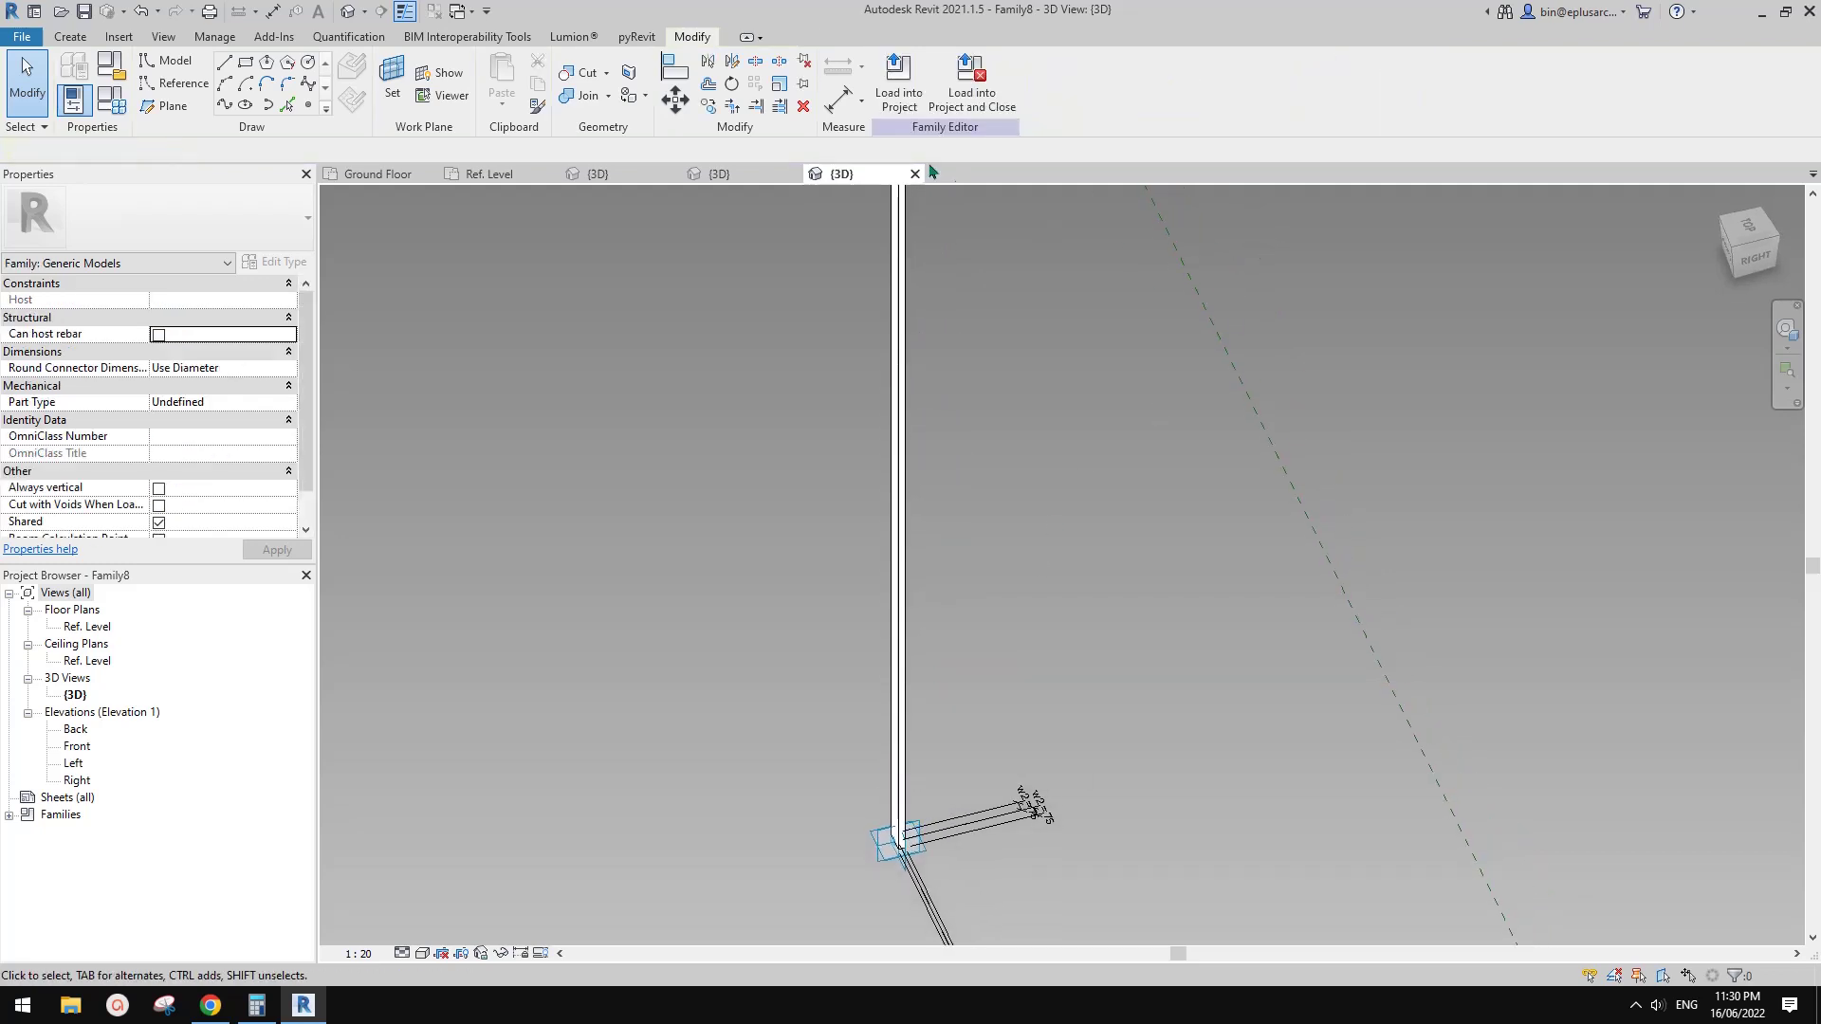
- Load the finished post family into Family7
left_click(891, 90)
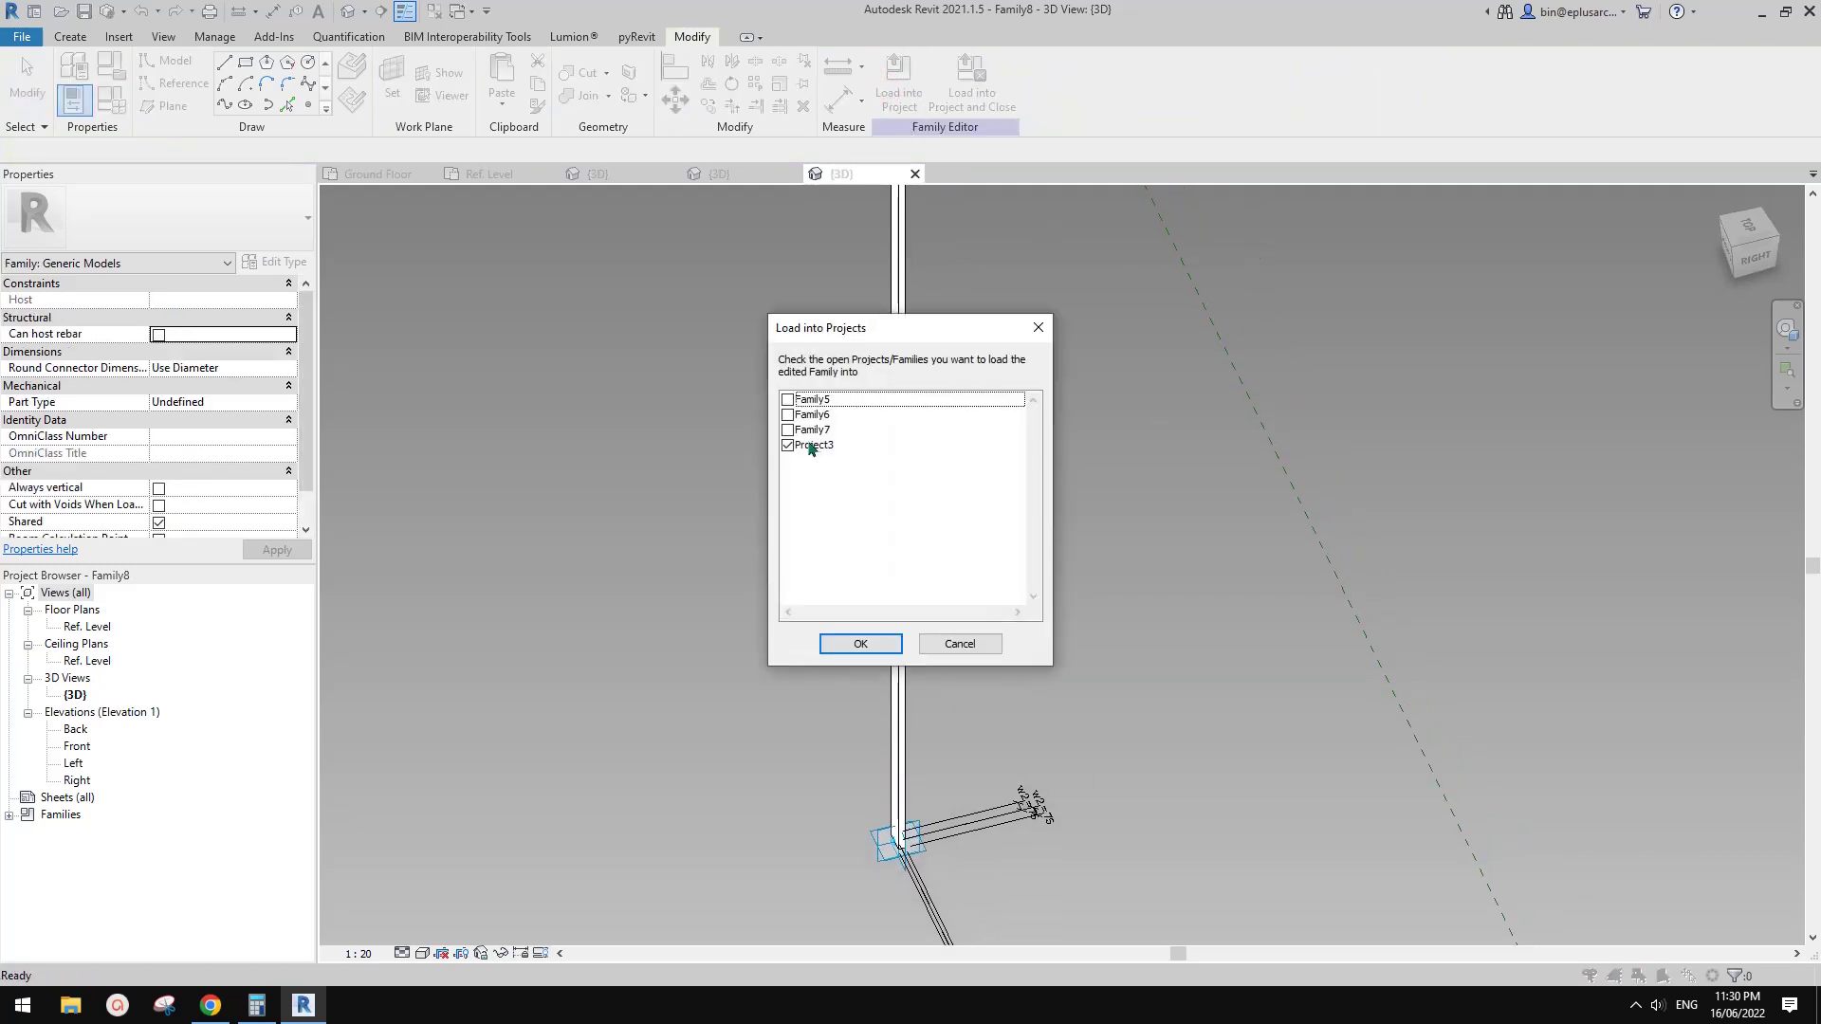
left_click(788, 431)
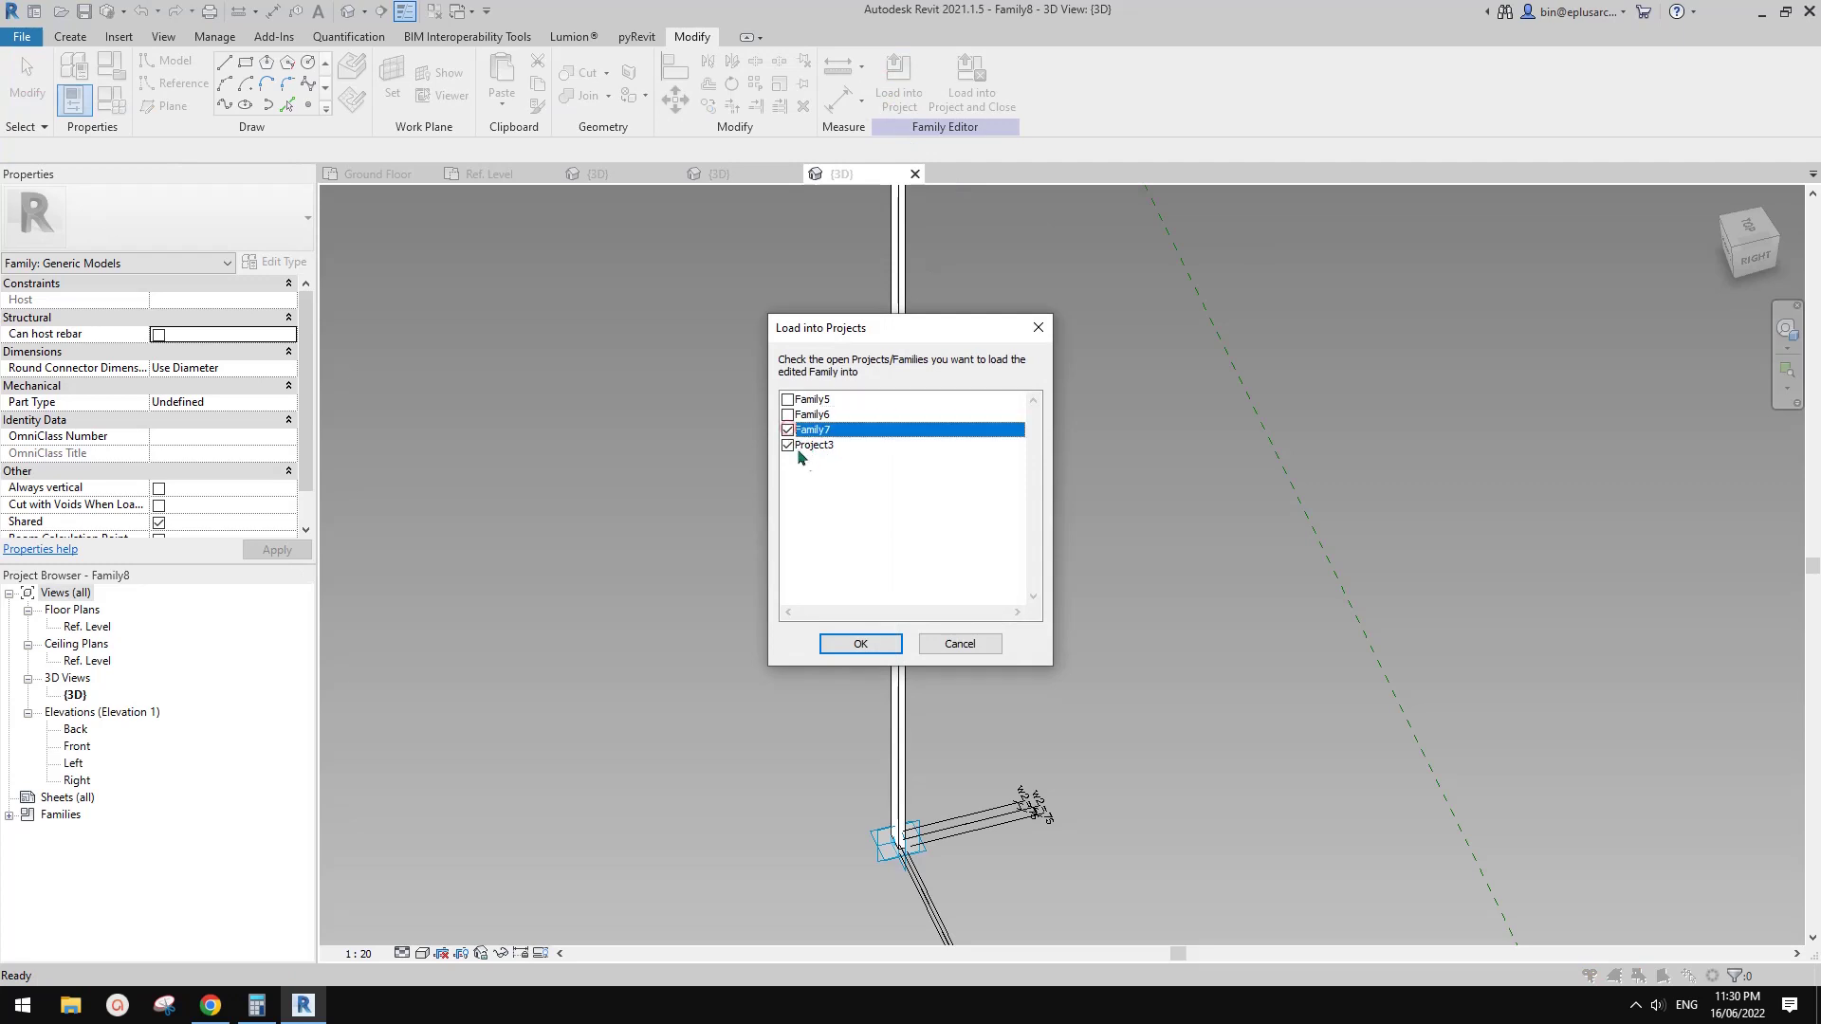
left_click(861, 644)
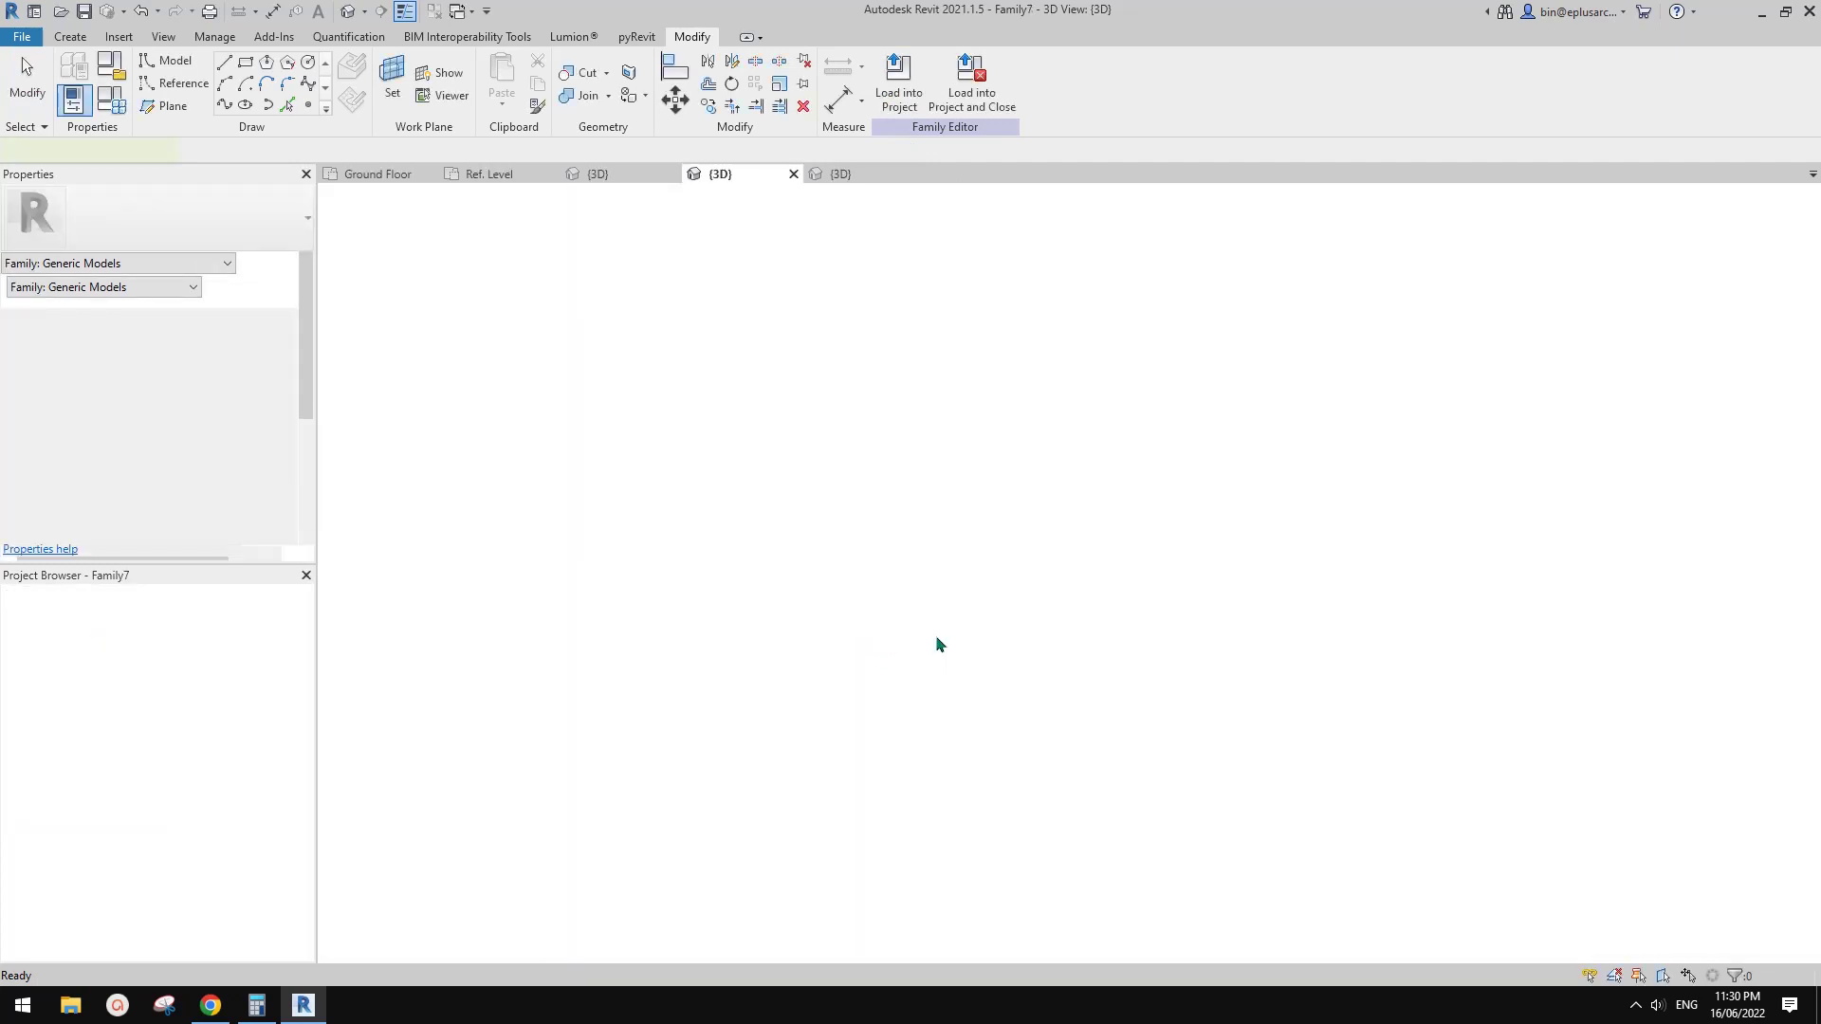
- Place a Family8 component beside the divided reference line, with the placement mode set to Place on Face
scroll(974, 699, "down", 2)
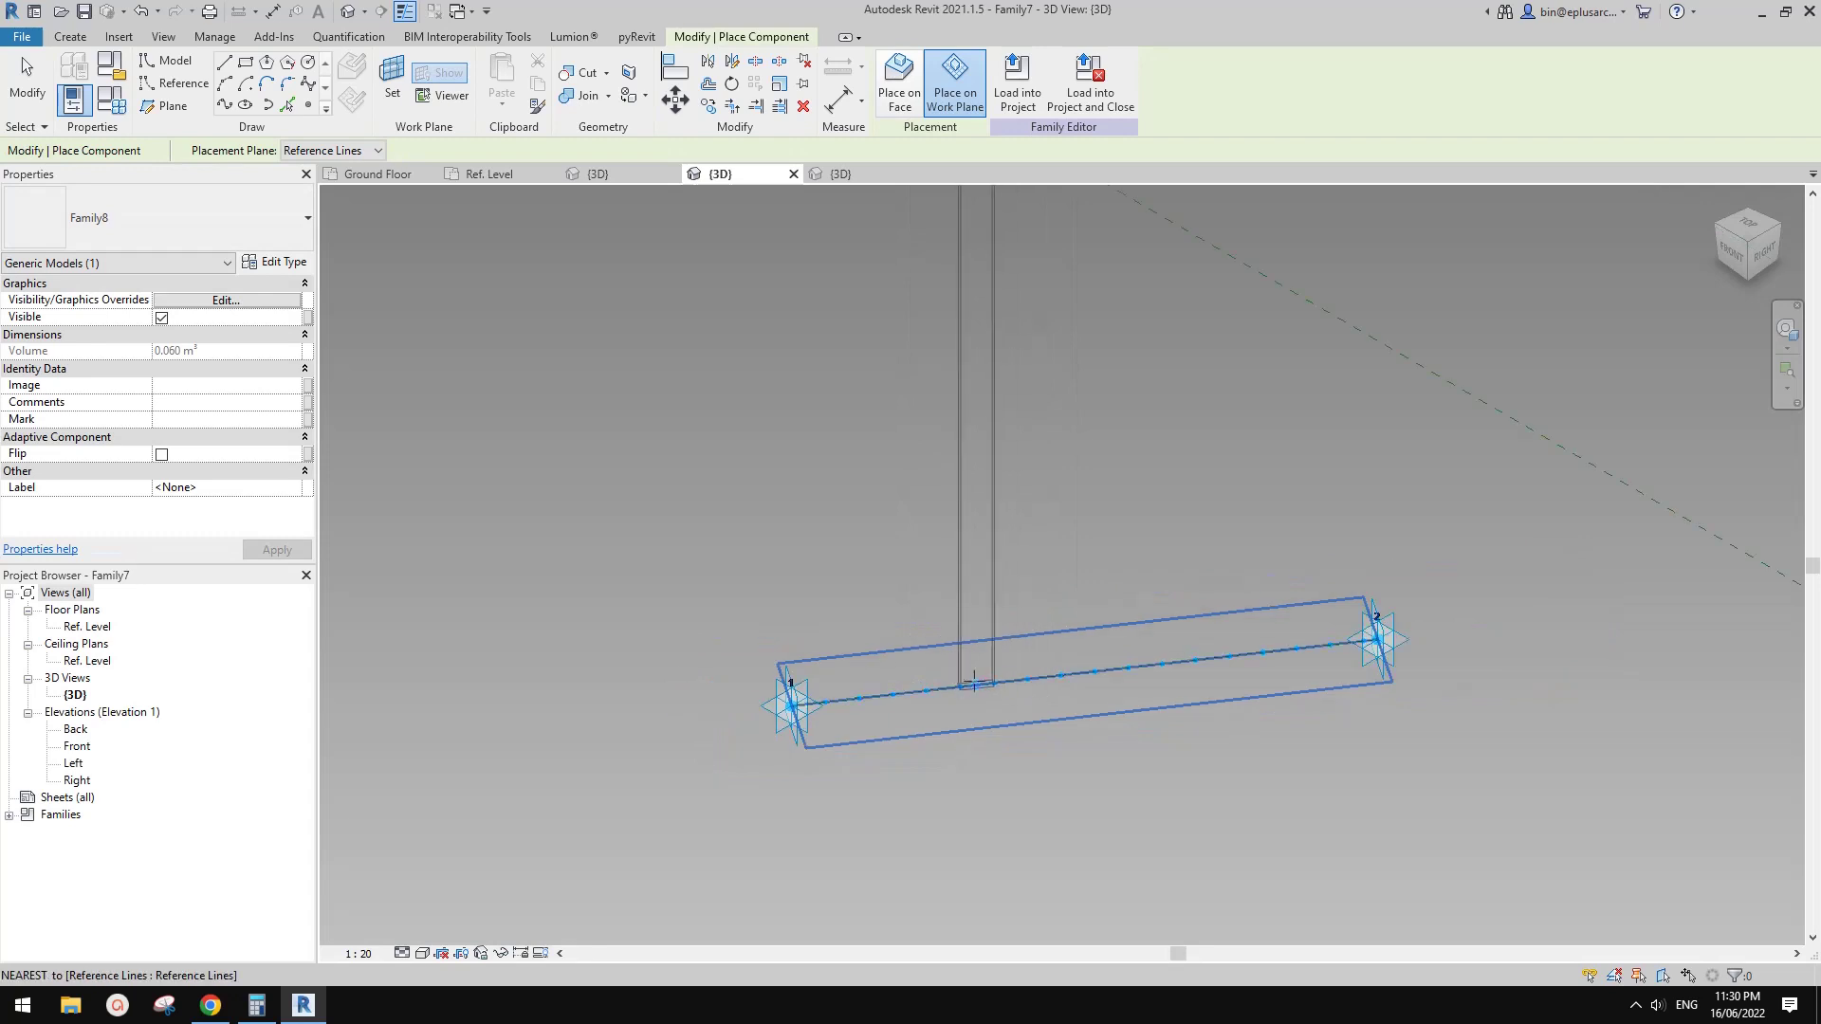
scroll(940, 683, "down", 2)
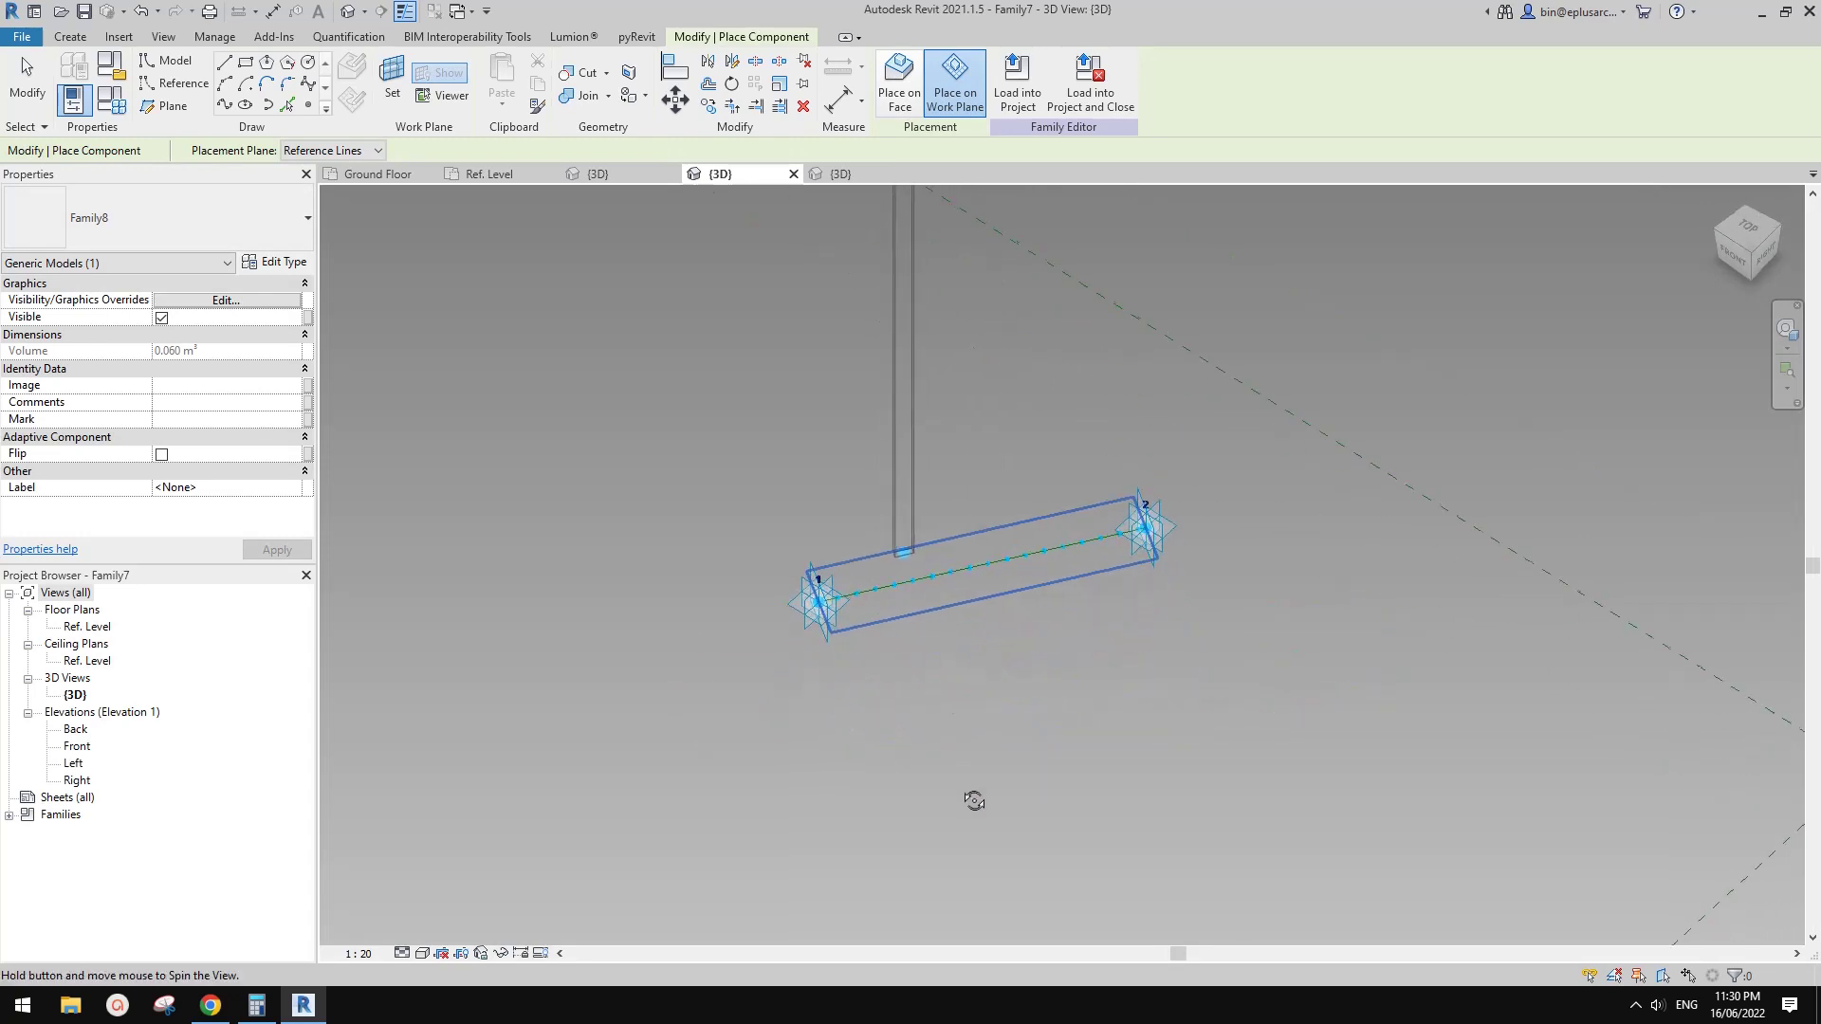
scroll(896, 351, "up", 1)
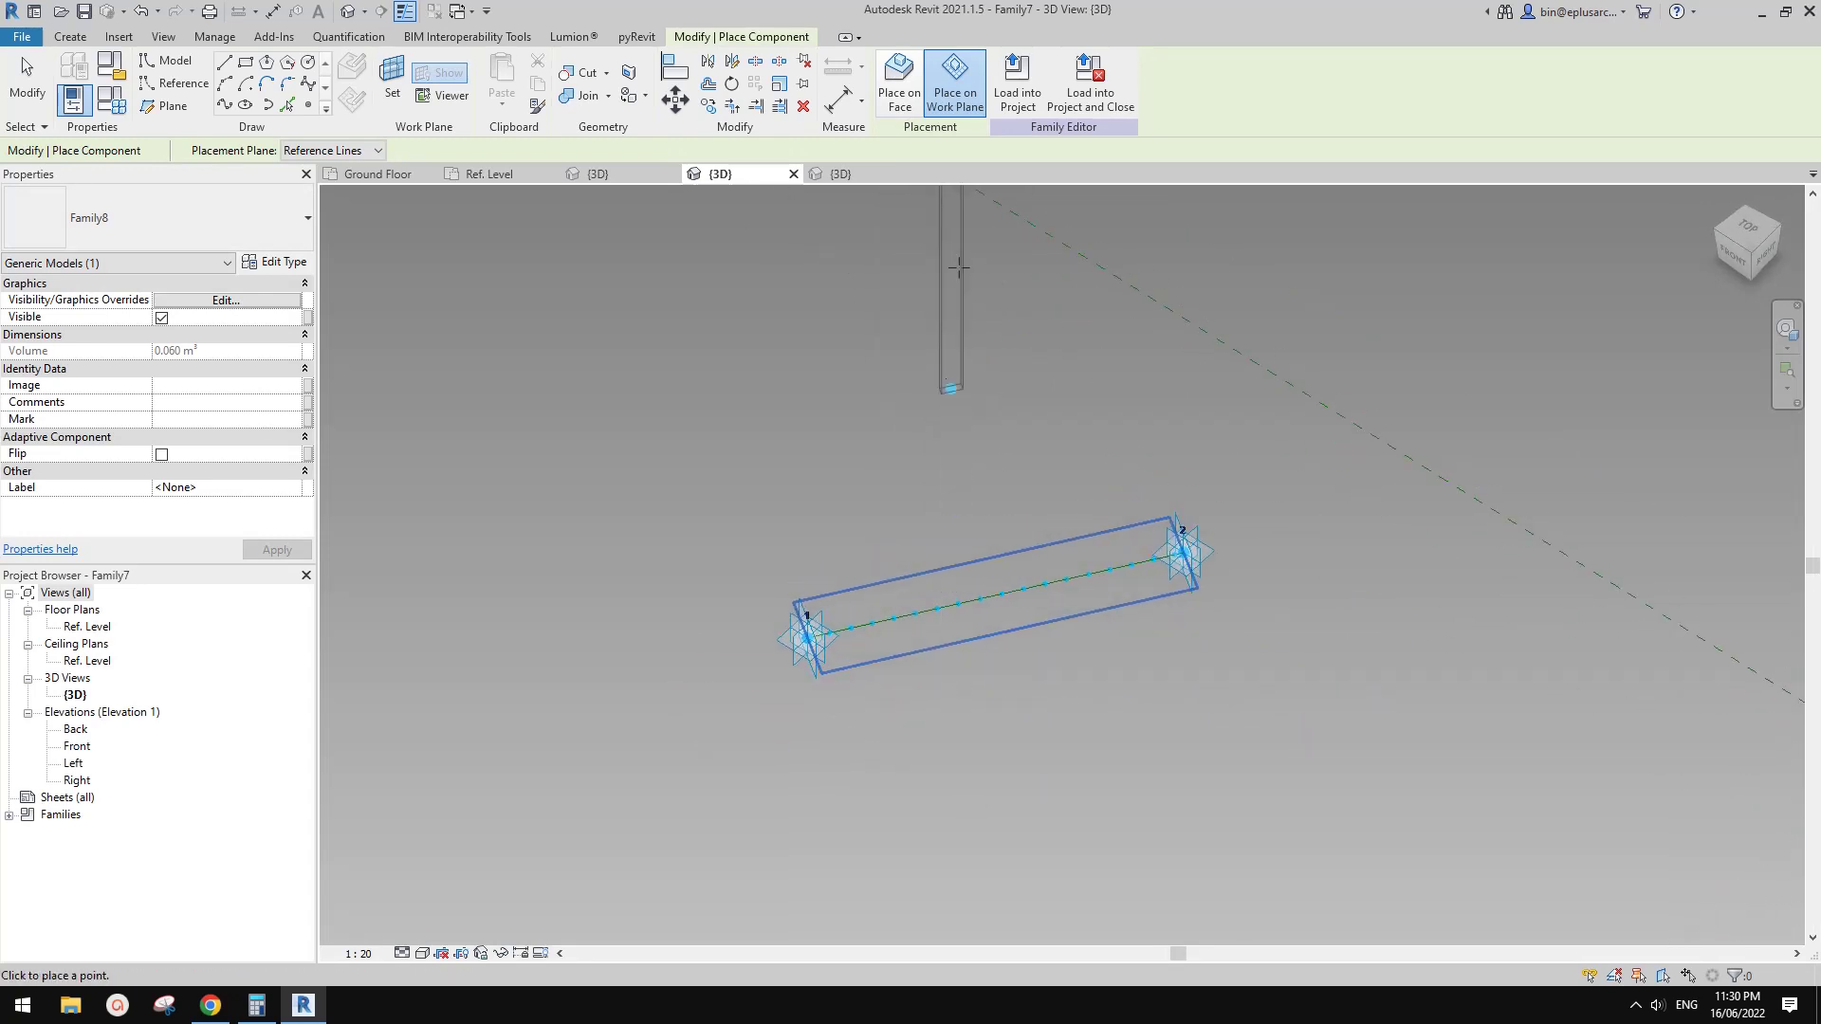
left_click(894, 90)
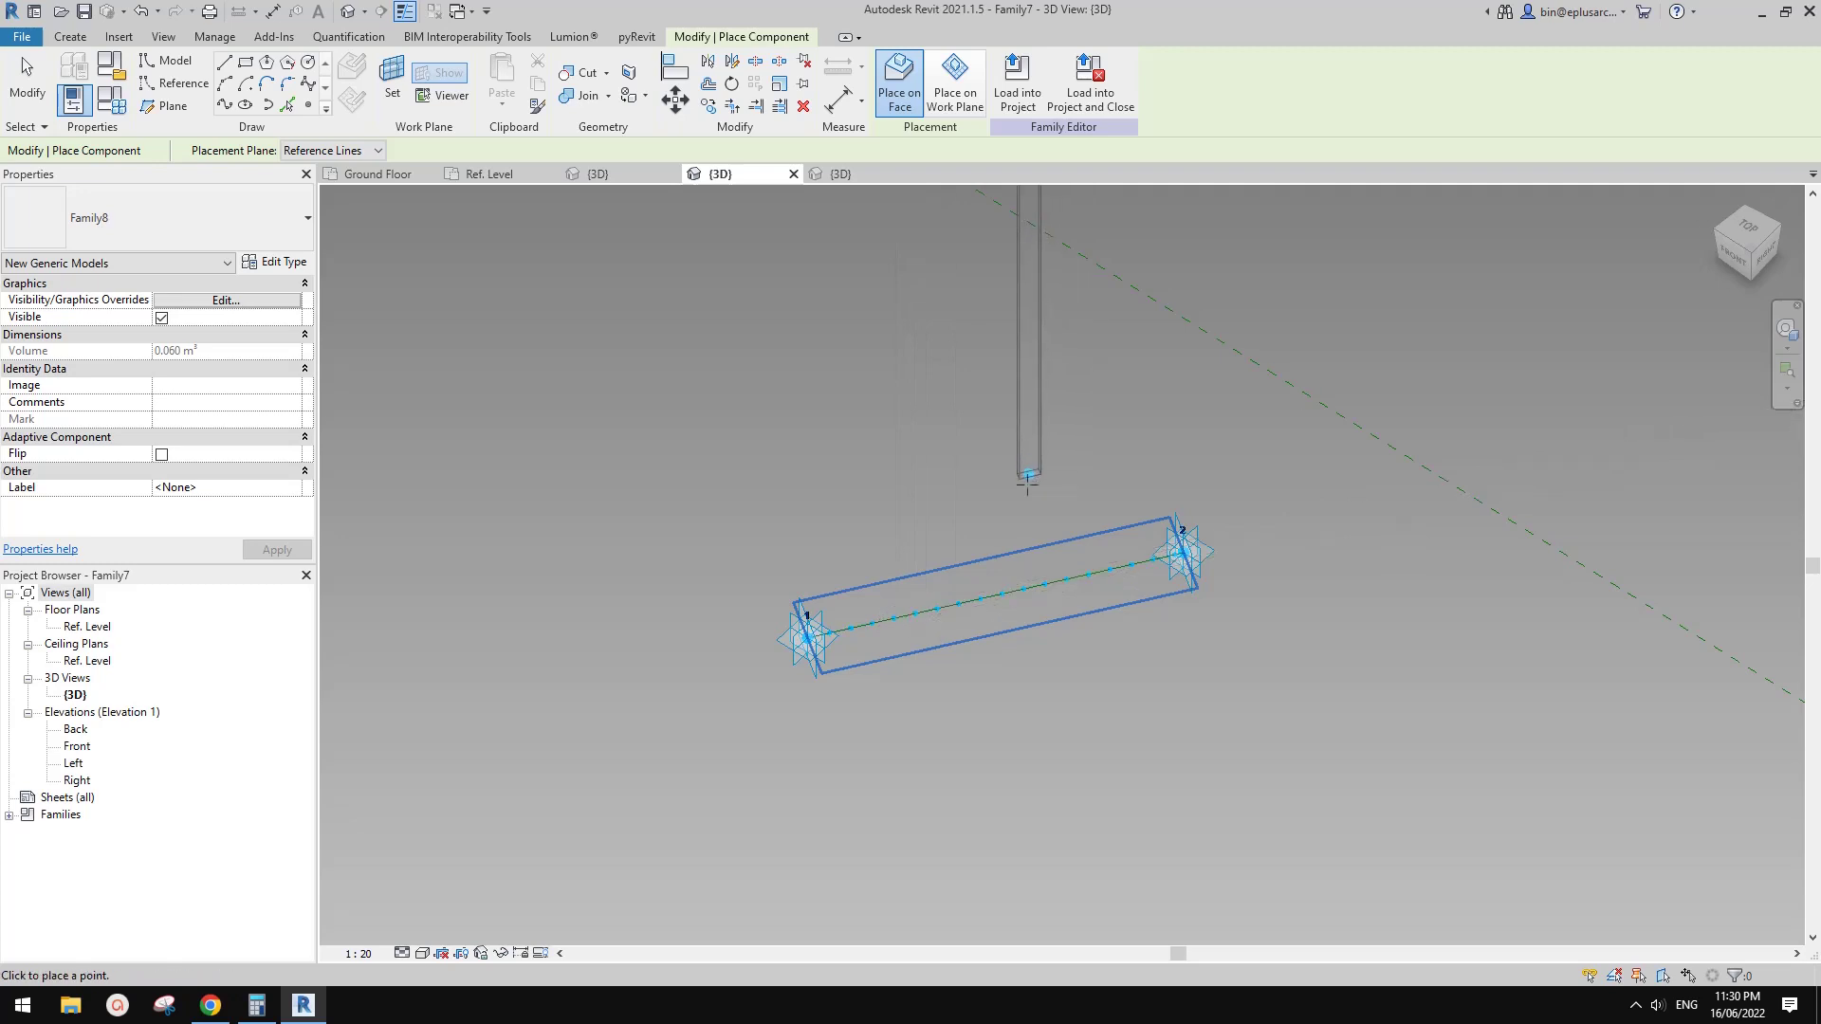
scroll(956, 512, "up", 1)
key("Escape")
- Open the placed Family8 component for family editing and turn on its Always vertical option
left_click(957, 513)
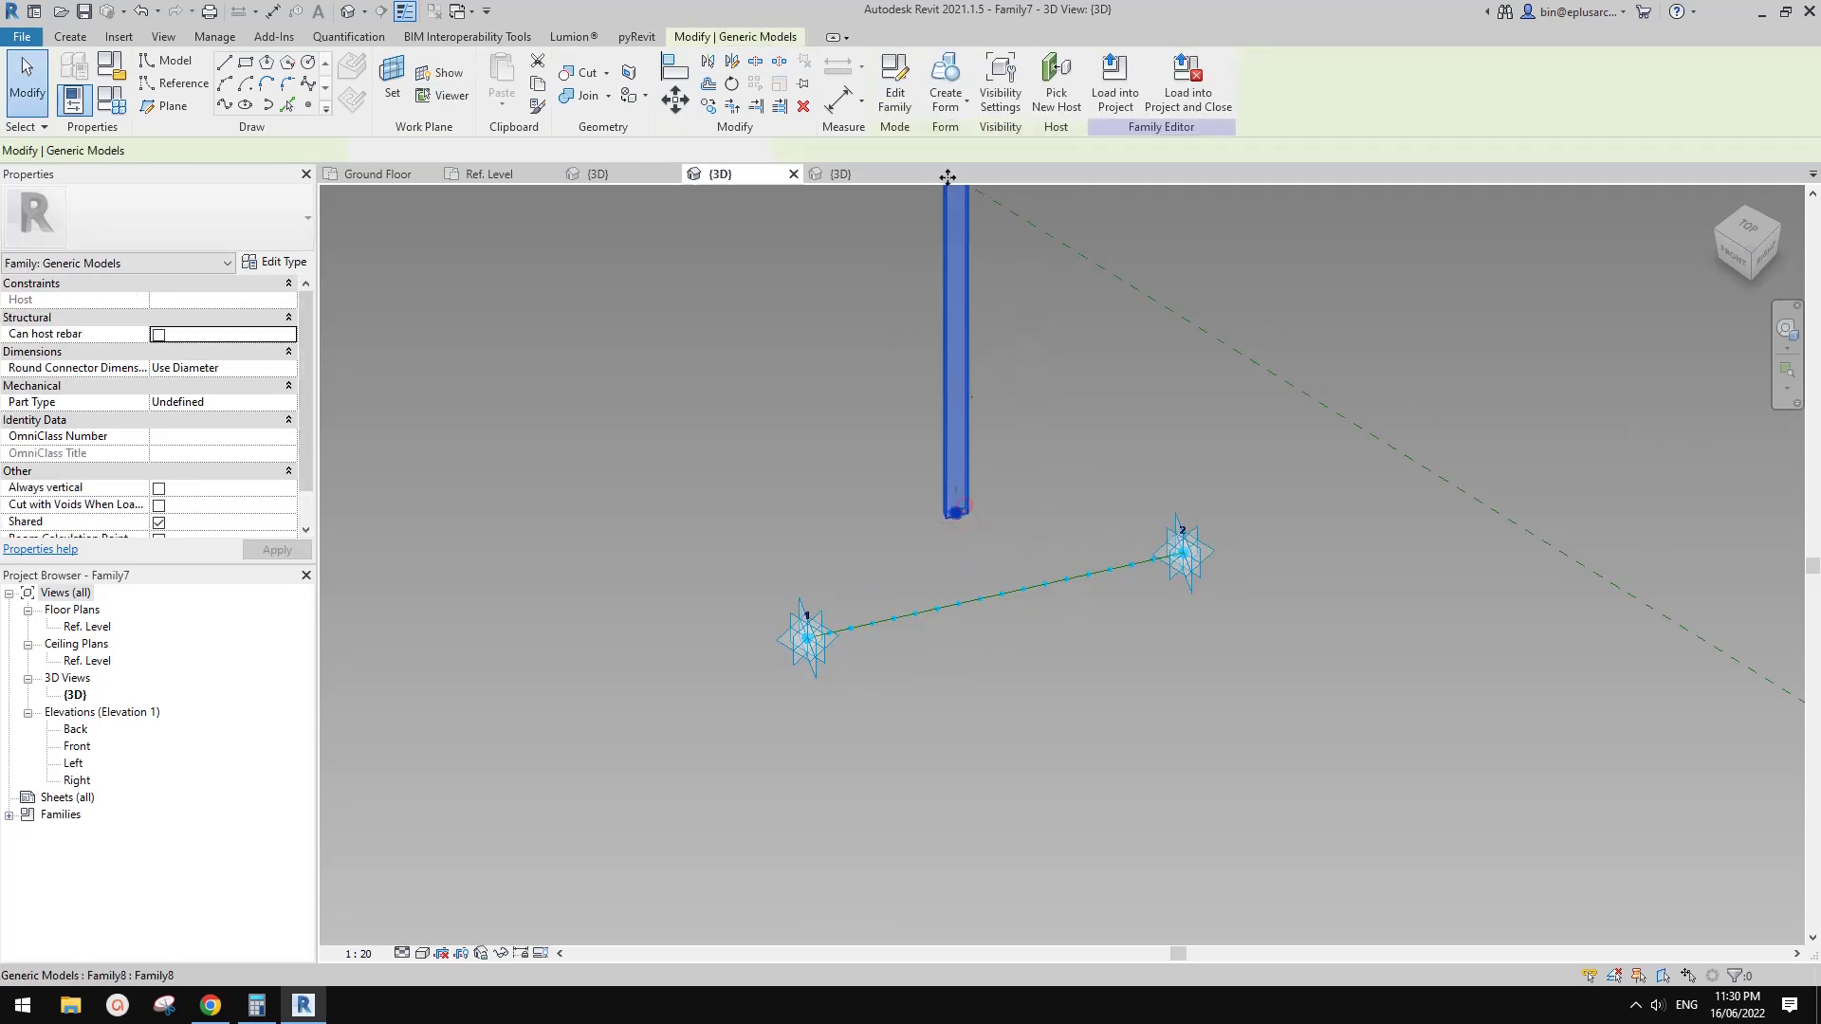
left_click(901, 82)
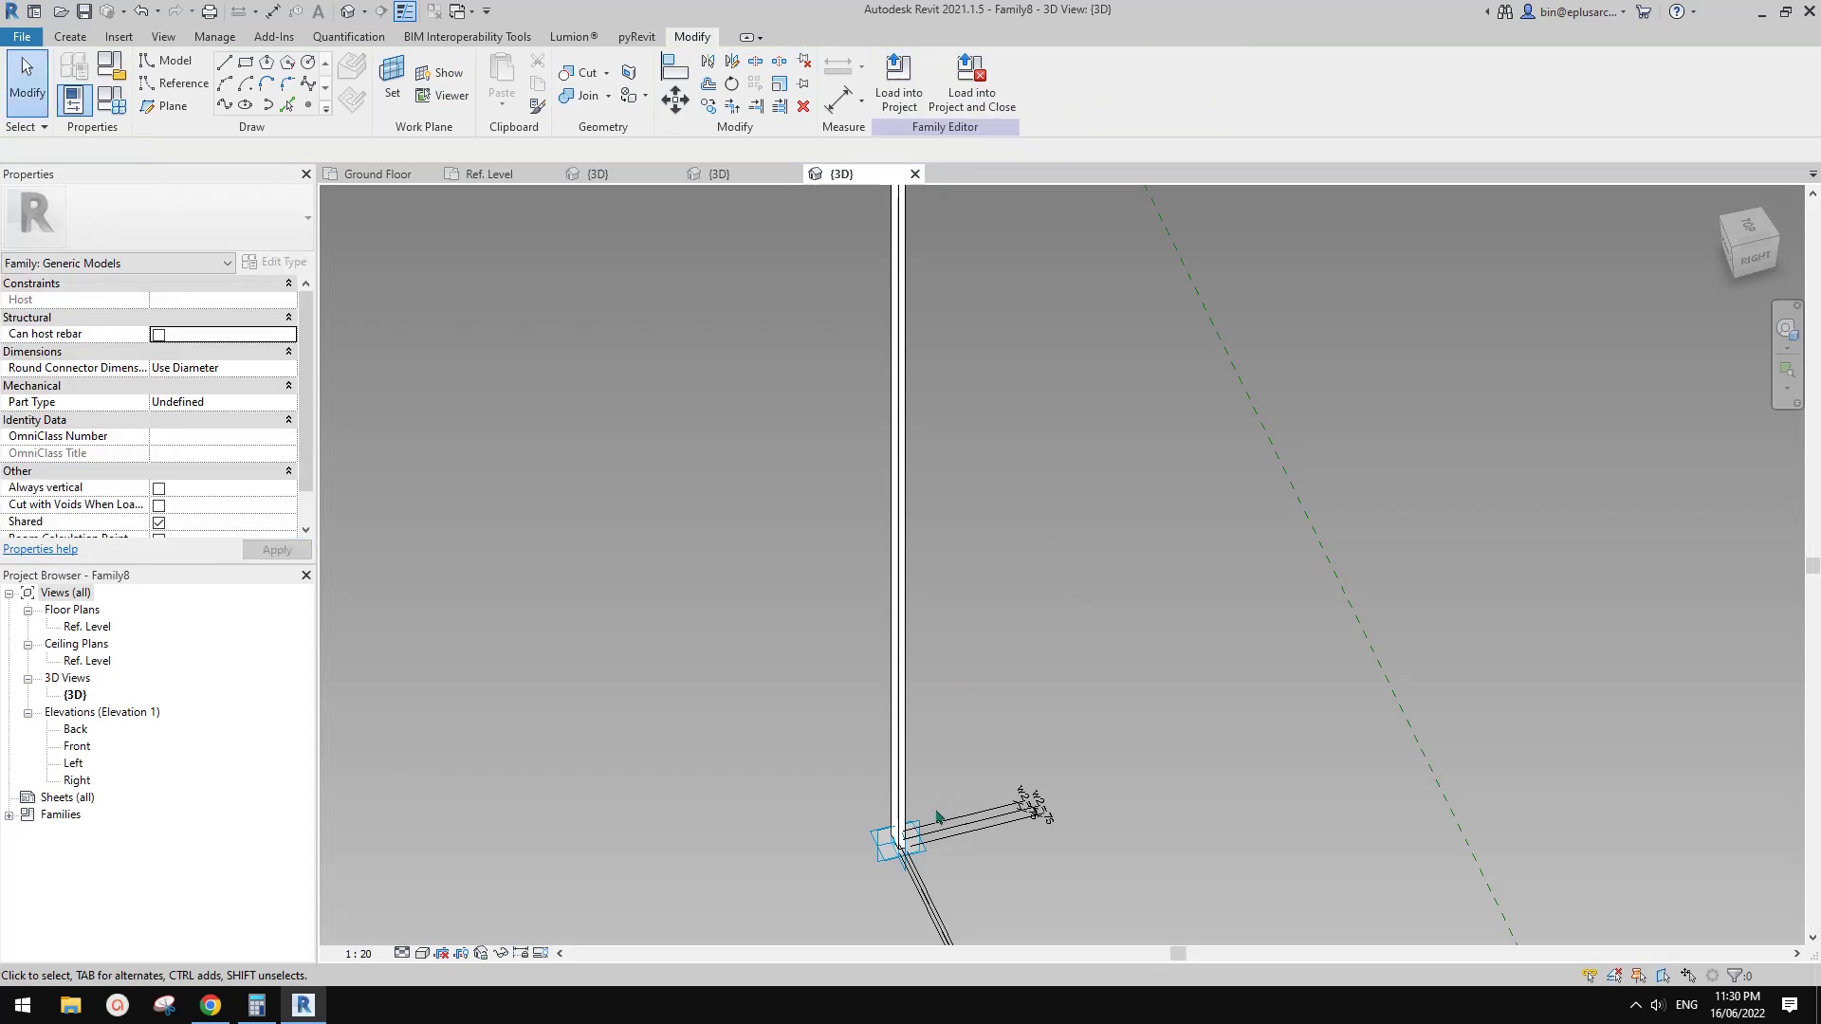
left_click(158, 489)
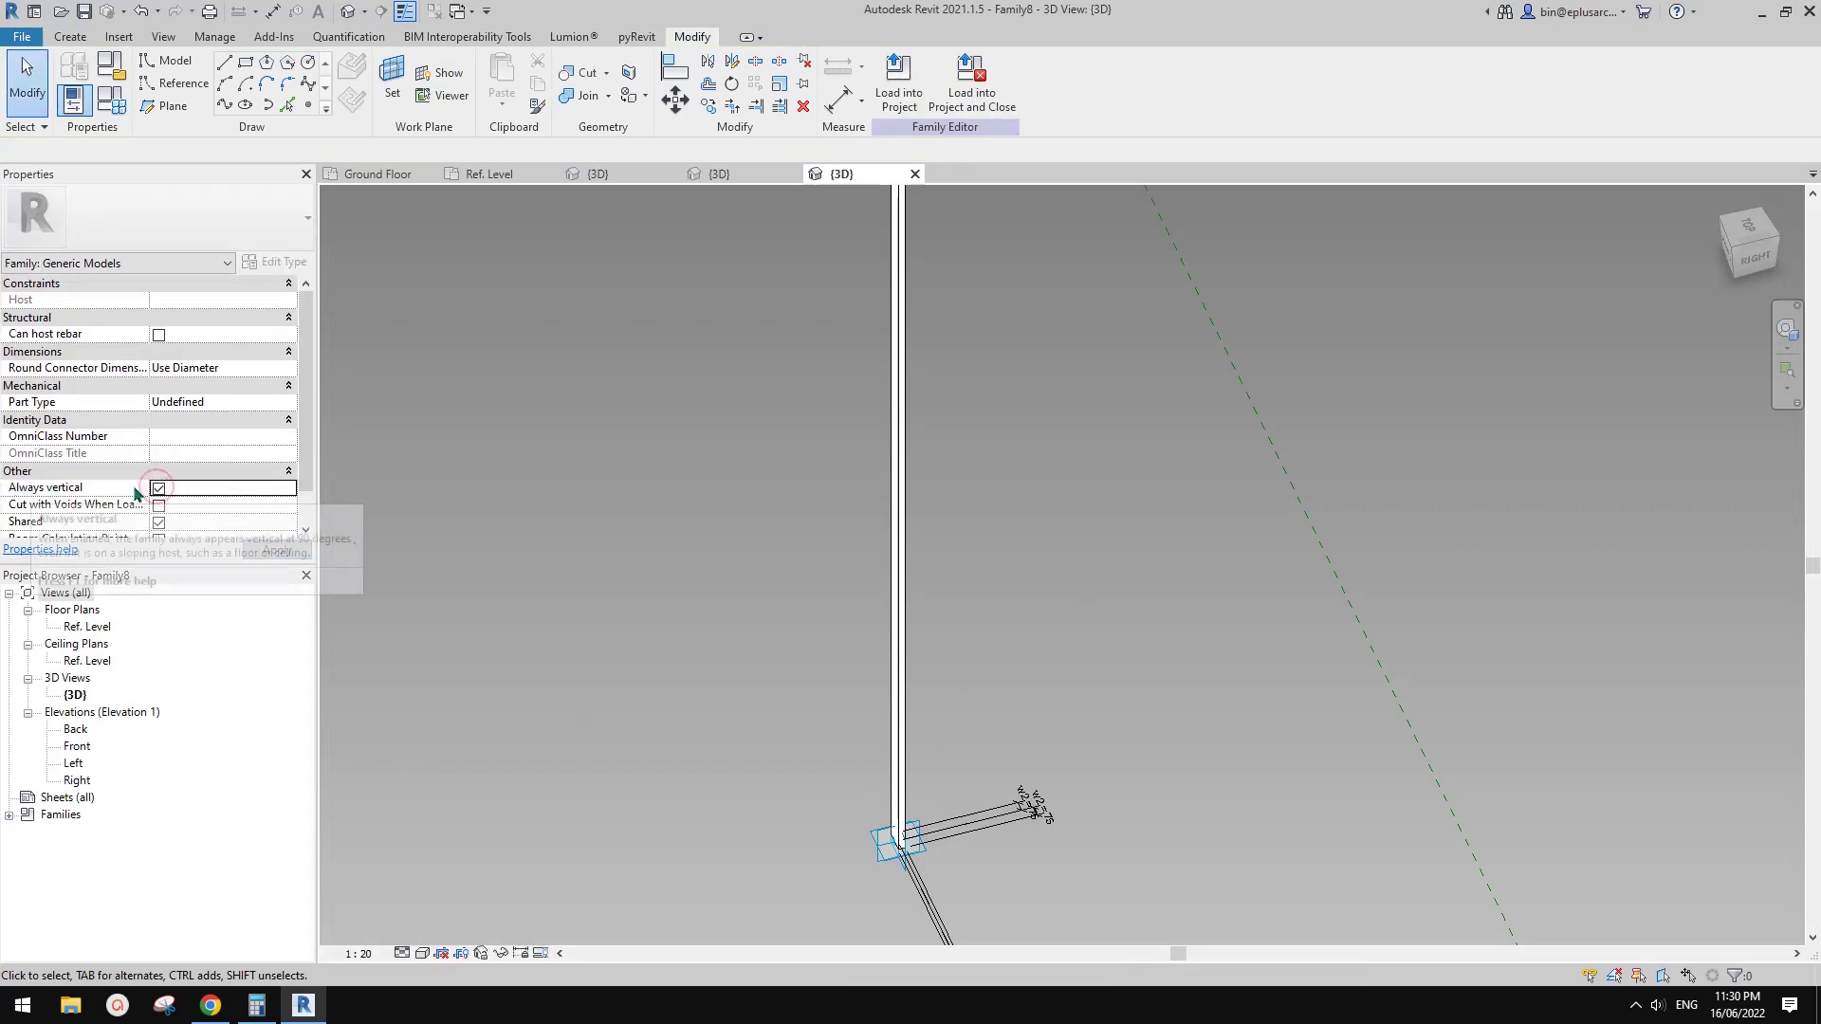
- Reload the edited Family8 into Family7, overwriting the existing version and its parameter values
left_click(899, 81)
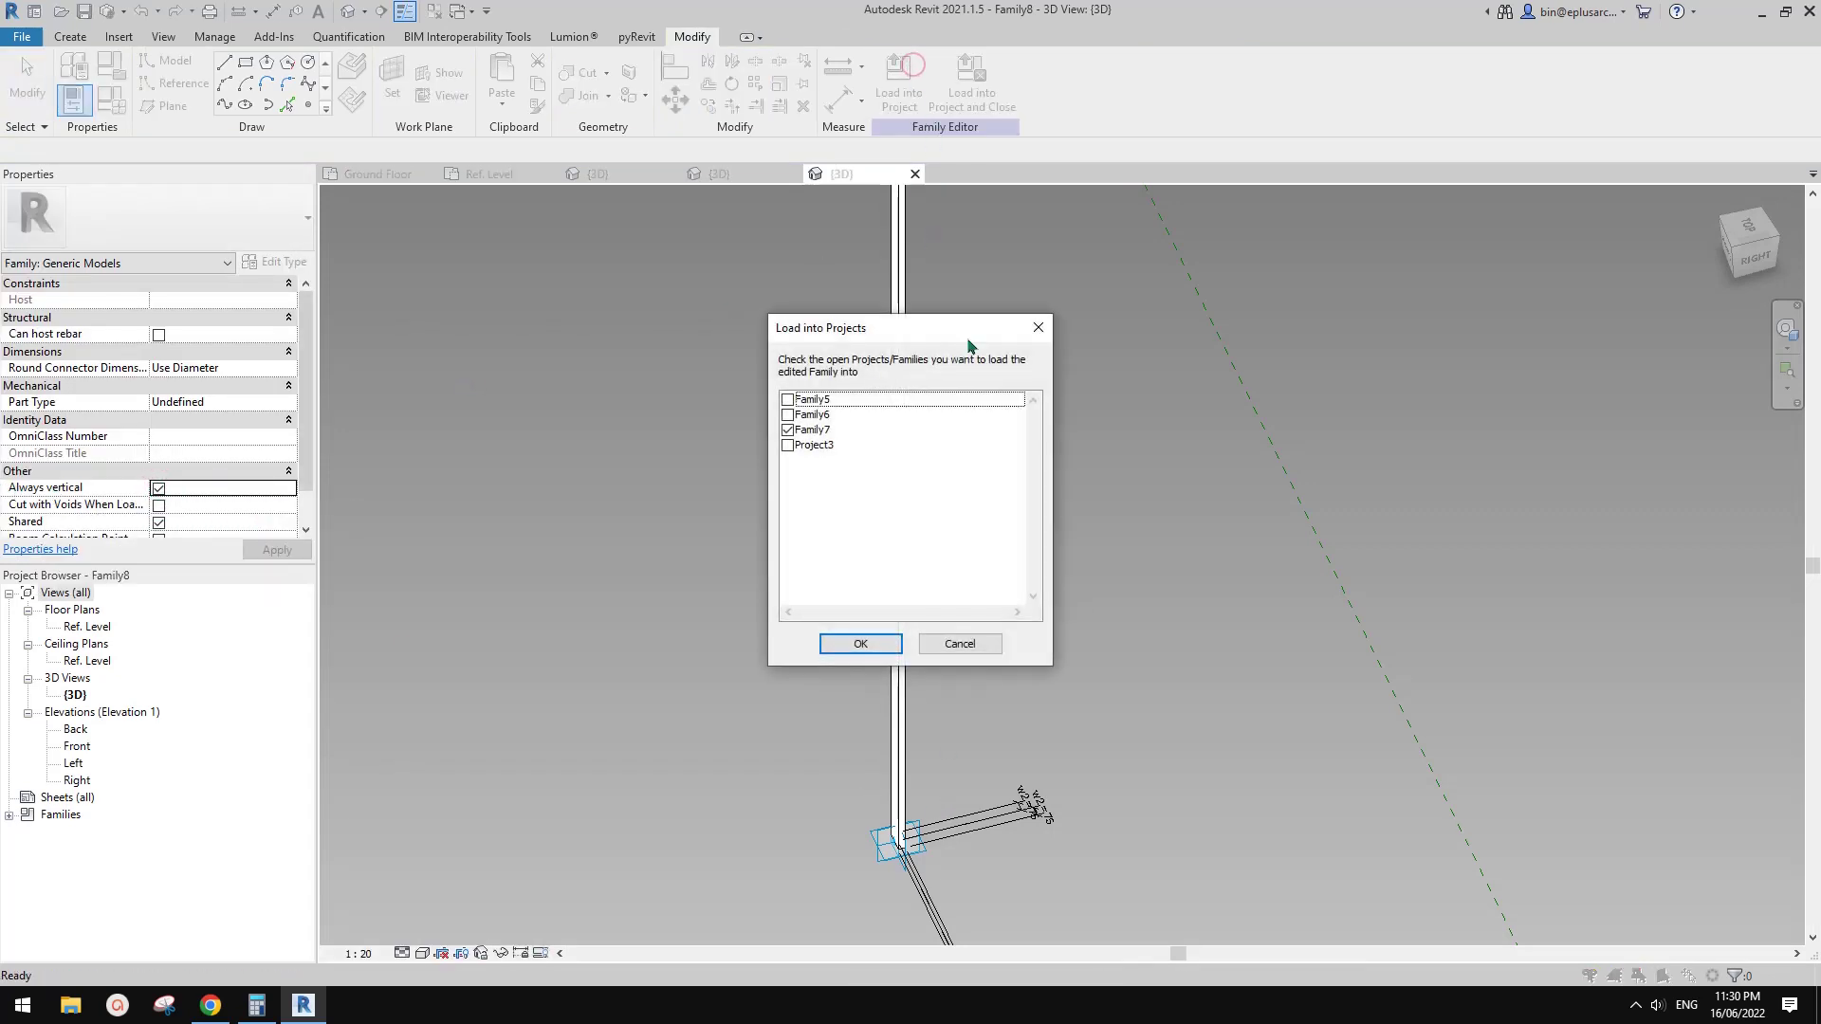
left_click(879, 641)
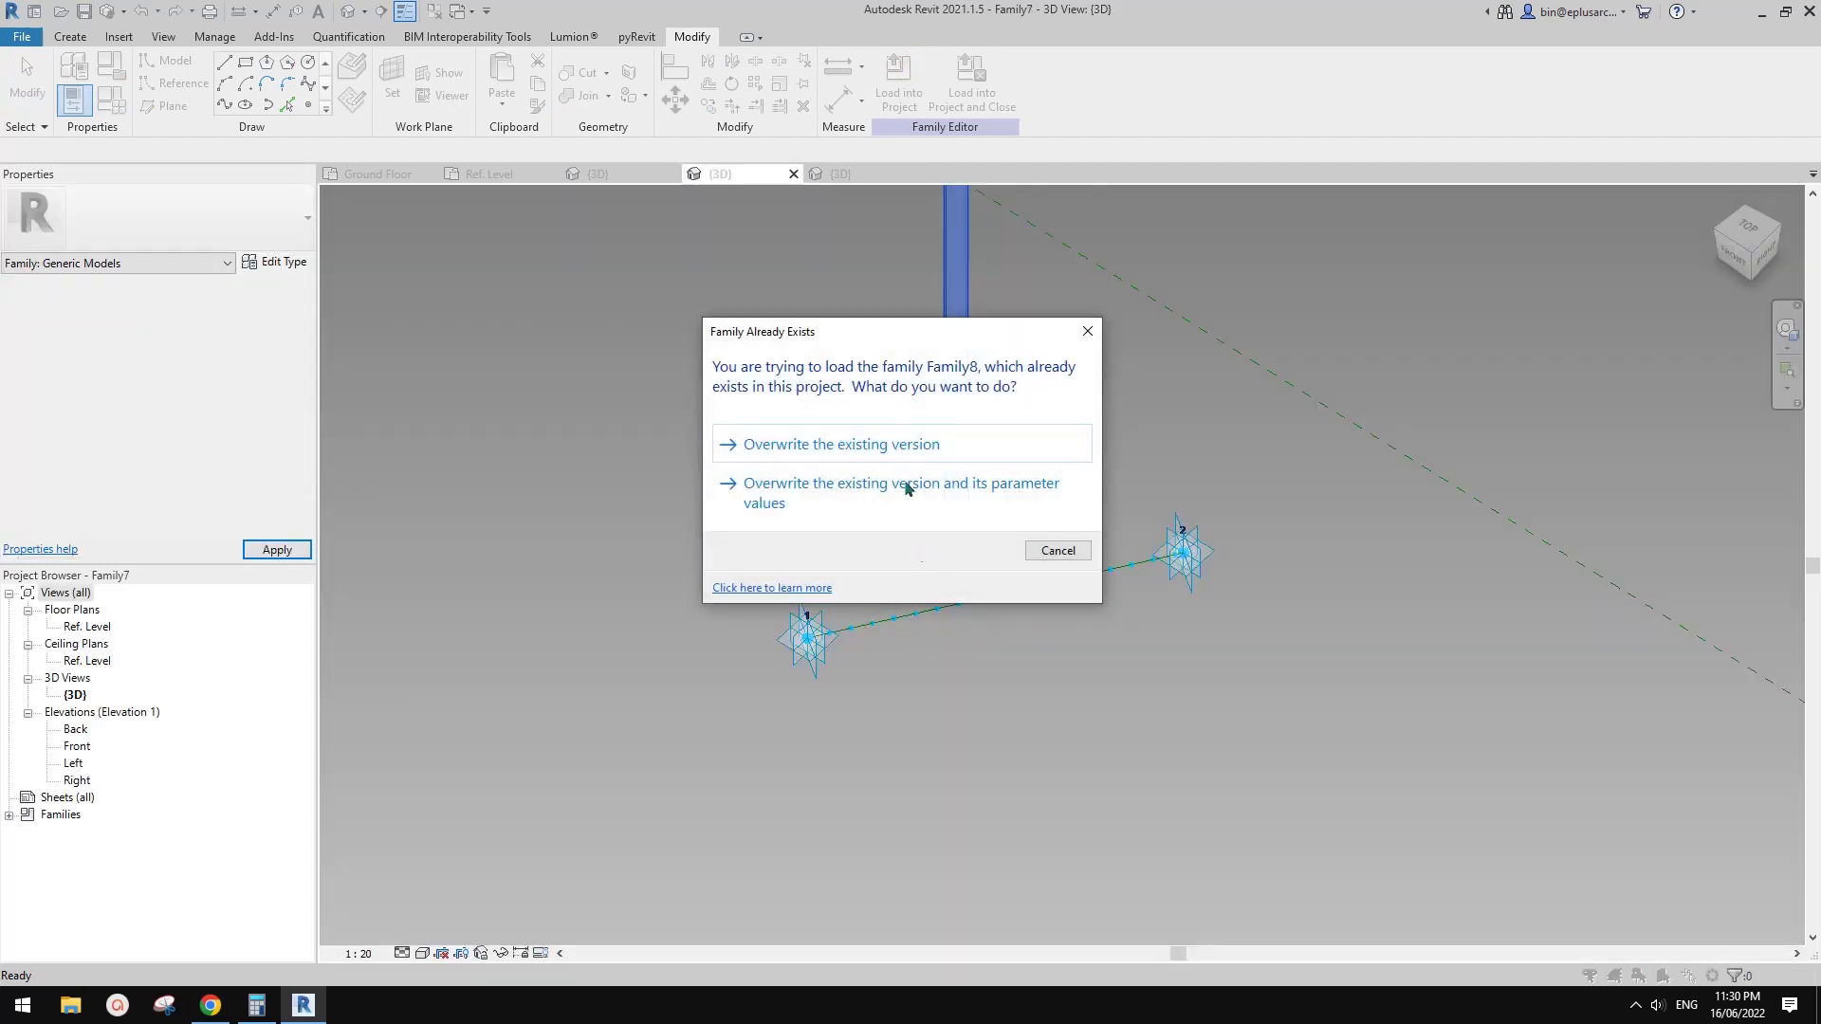
left_click(970, 502)
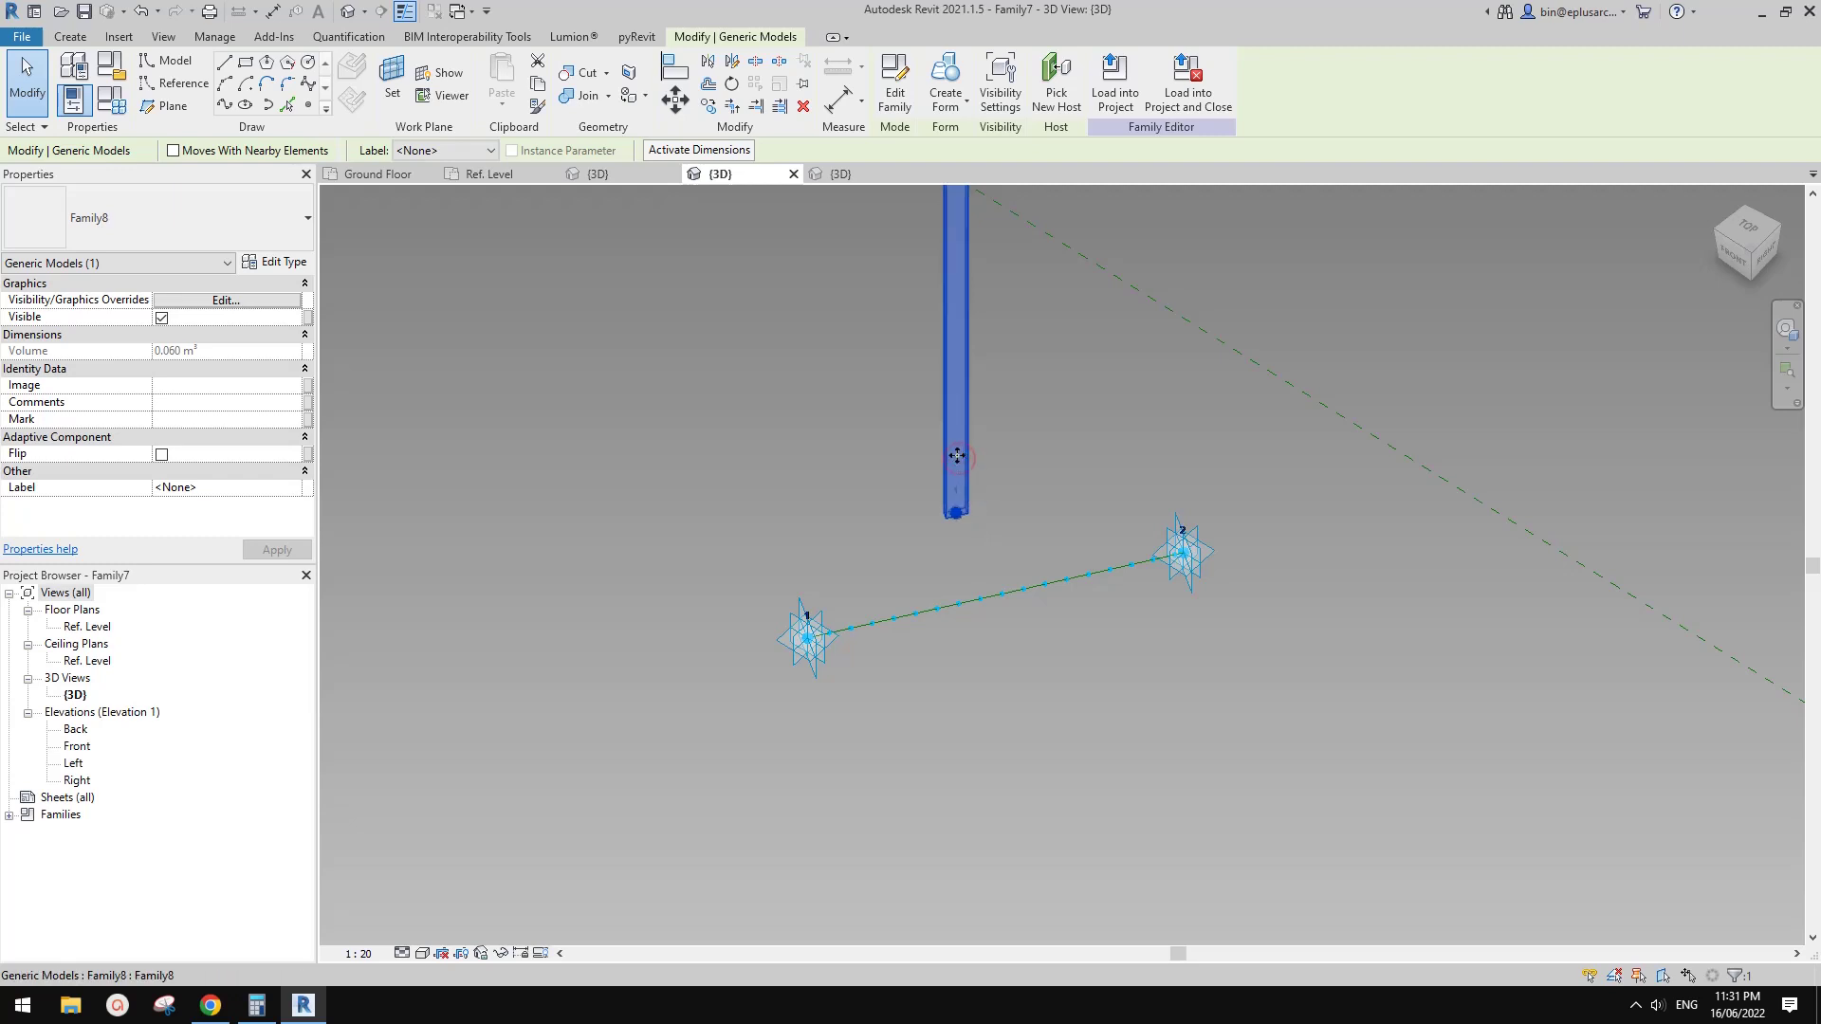
- Replace the misplaced Family8 post with a new Family8 component hosted on a node of the divided path
key("Delete")
left_click(74, 38)
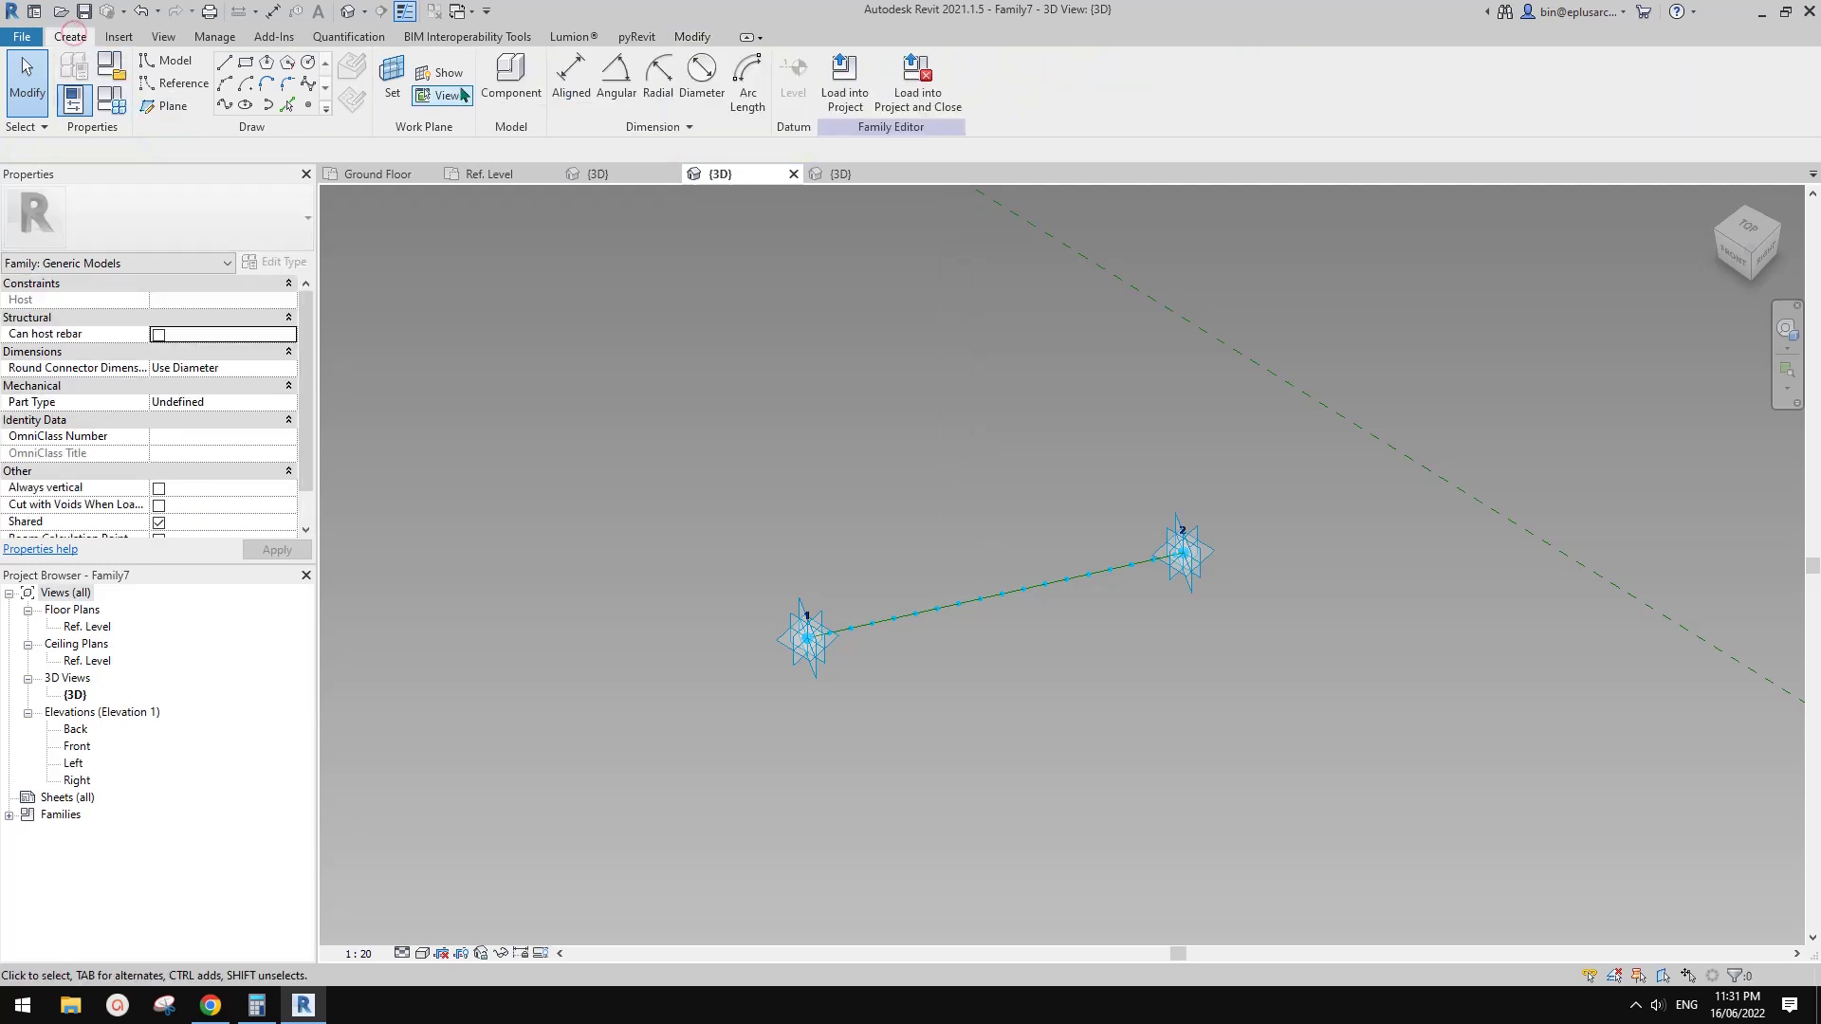
left_click(510, 75)
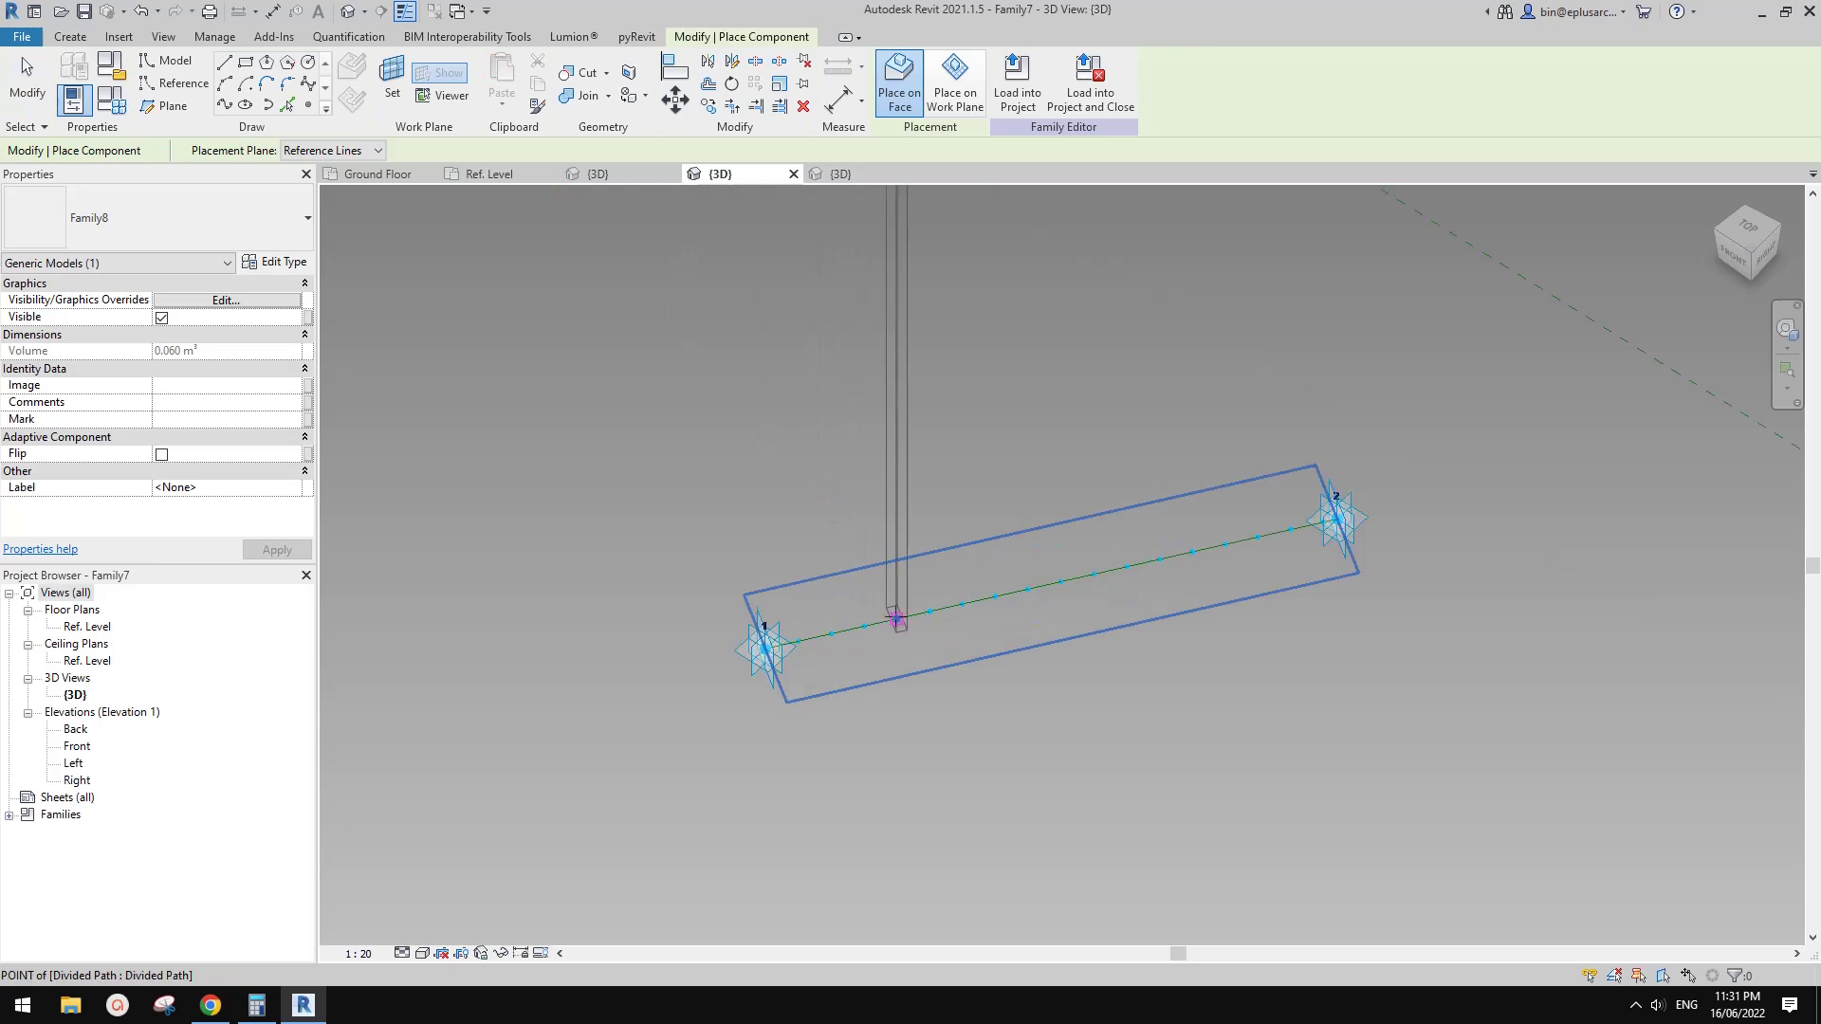
left_click(895, 619)
key("Escape")
key("Escape")
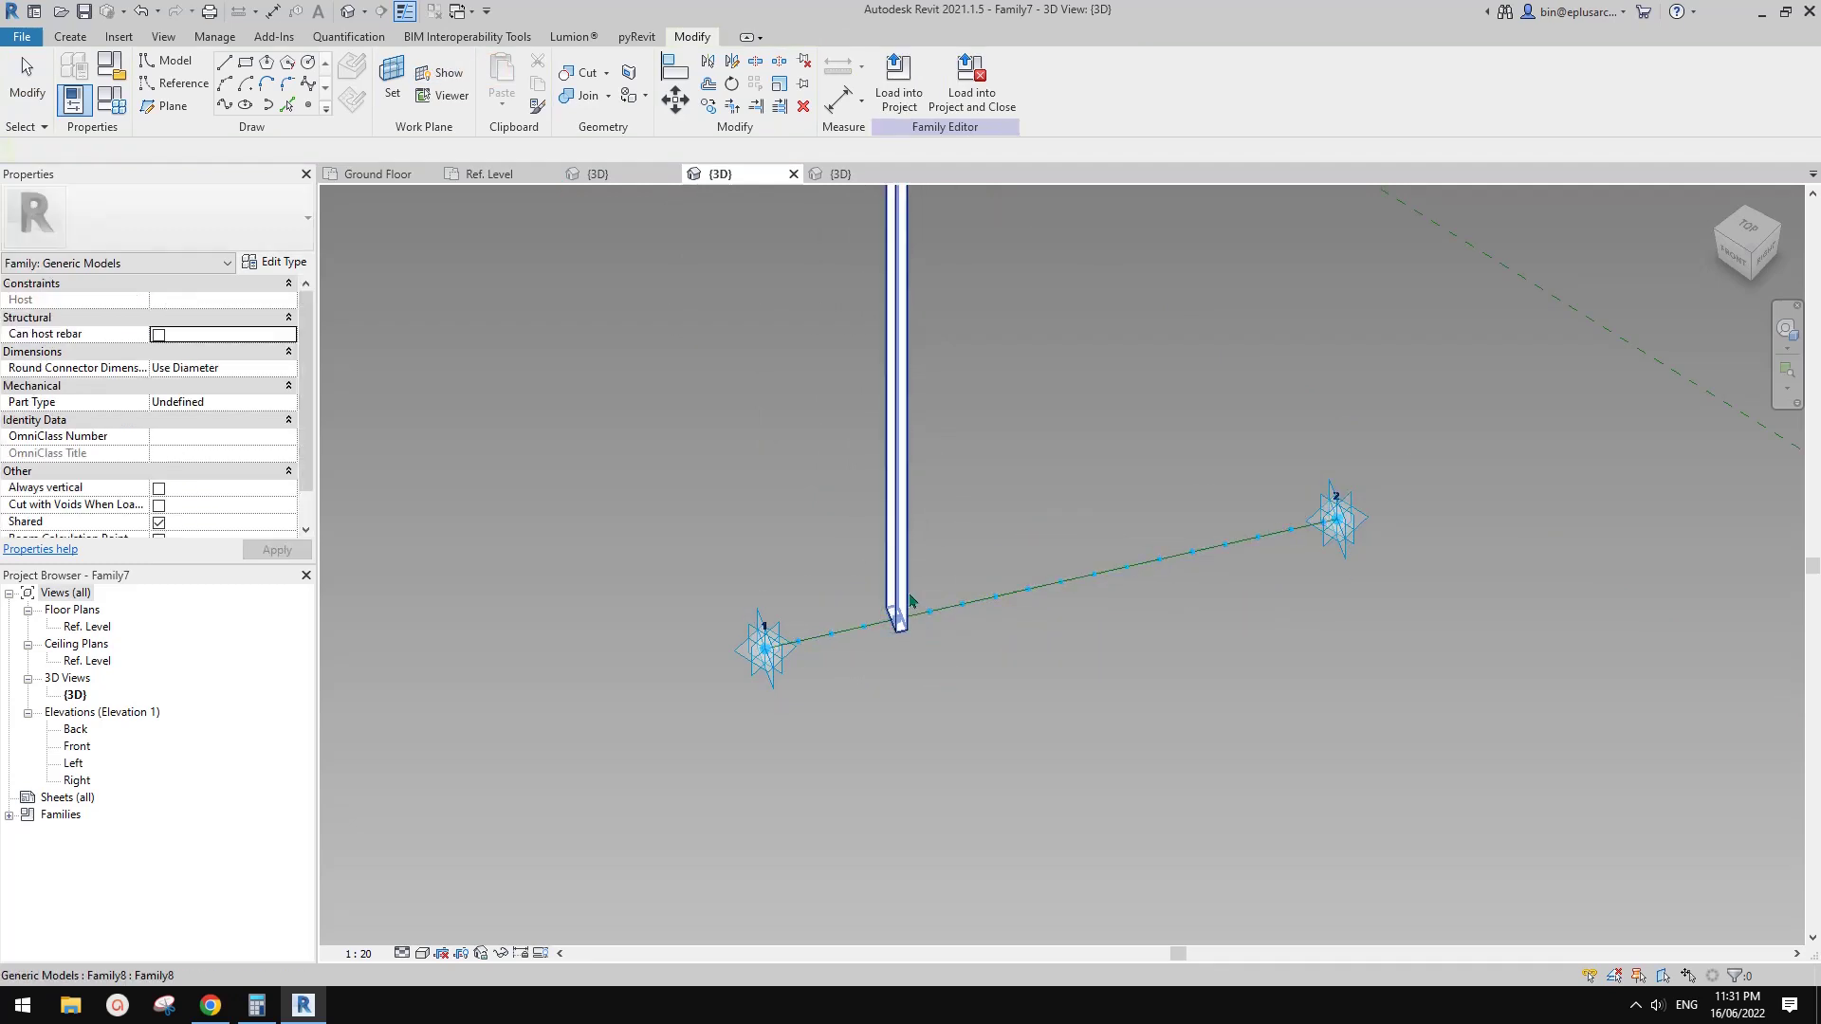
- Repeat the placed Family8 post along all nodes of the divided path
left_click(904, 560)
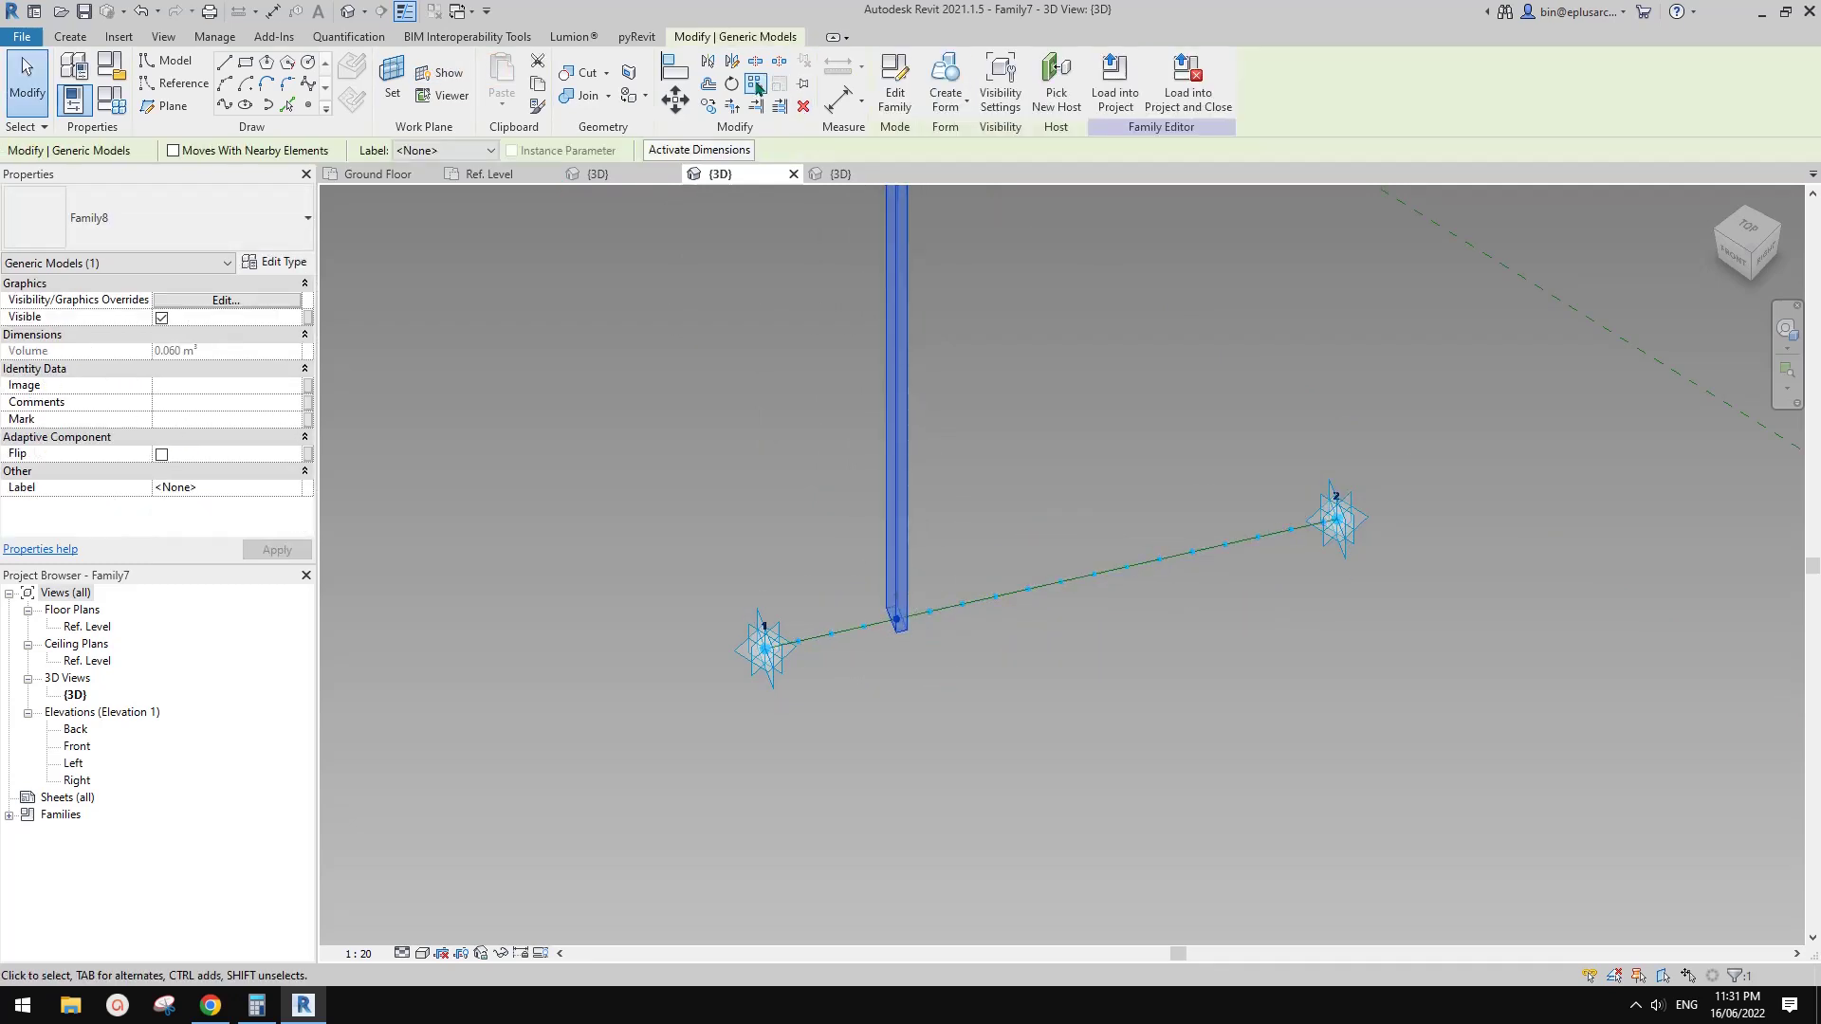
left_click(757, 88)
scroll(1062, 538, "down", 2)
mouse_move(1063, 538)
middle_mouse_down("shift")
mouse_move(1044, 569)
mouse_move(1060, 528)
middle_mouse_up("shift")
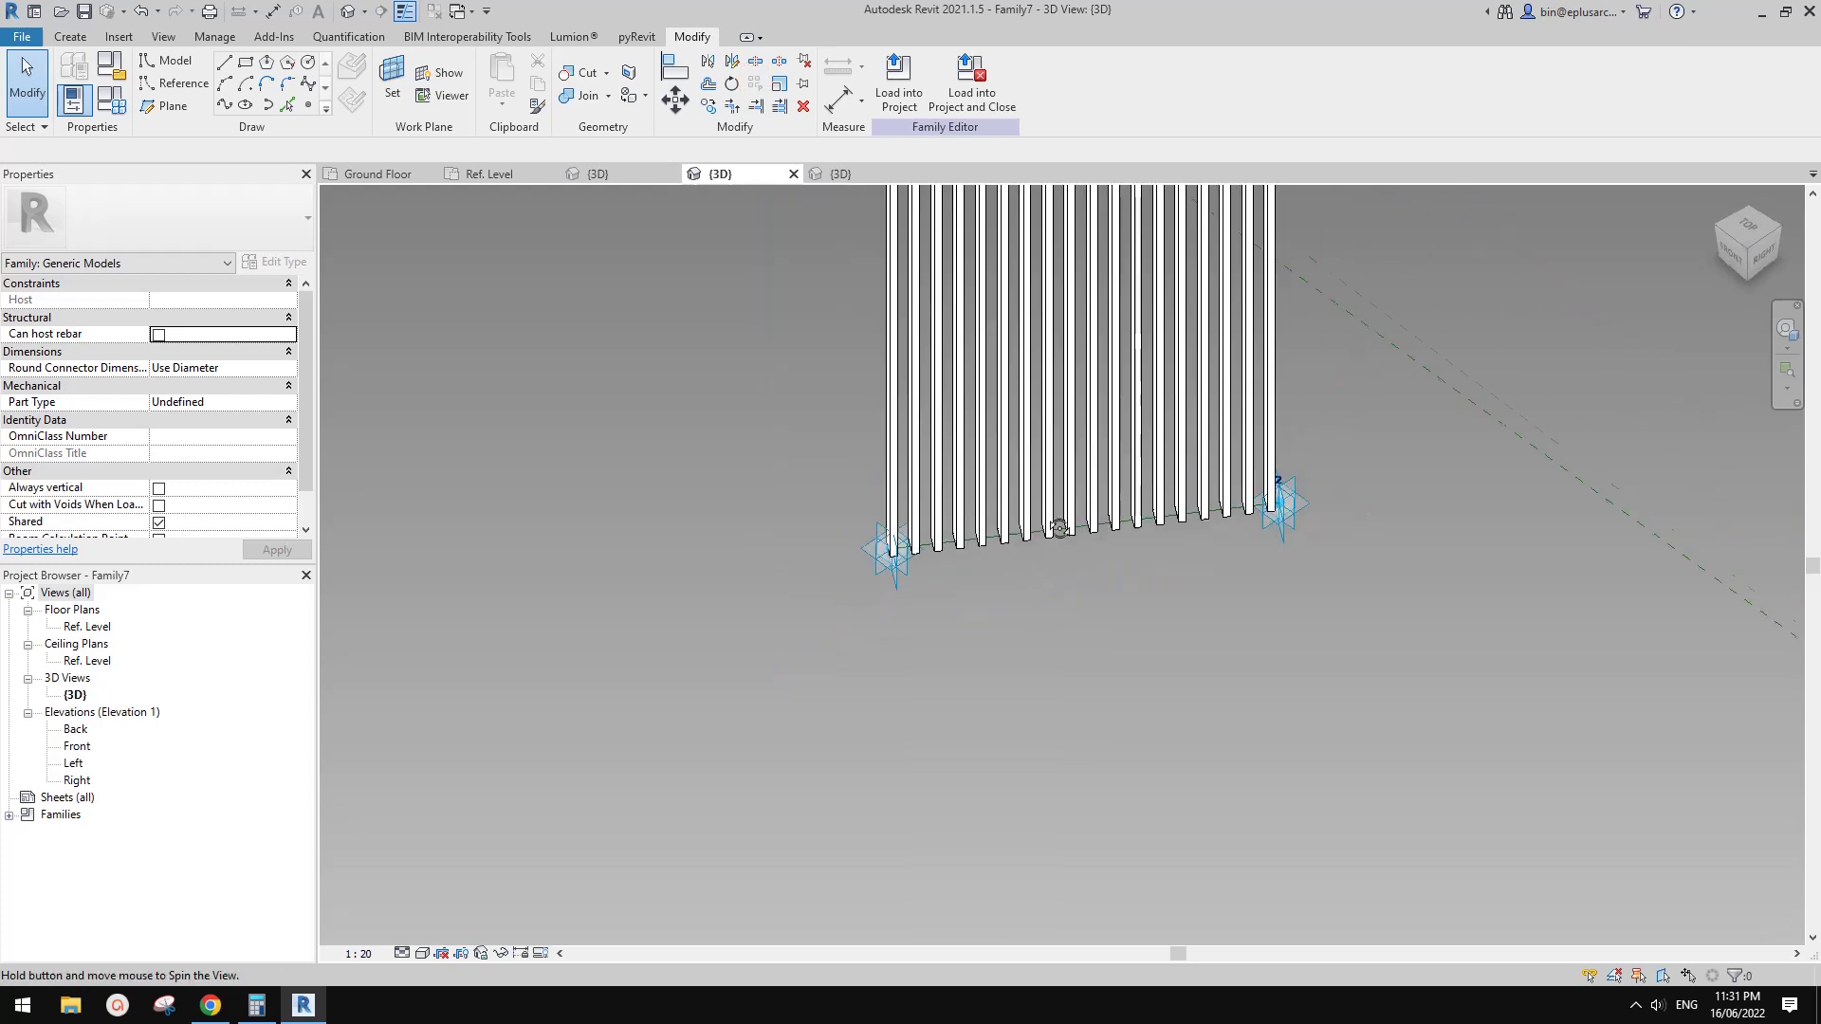
scroll(959, 582, "up", 4)
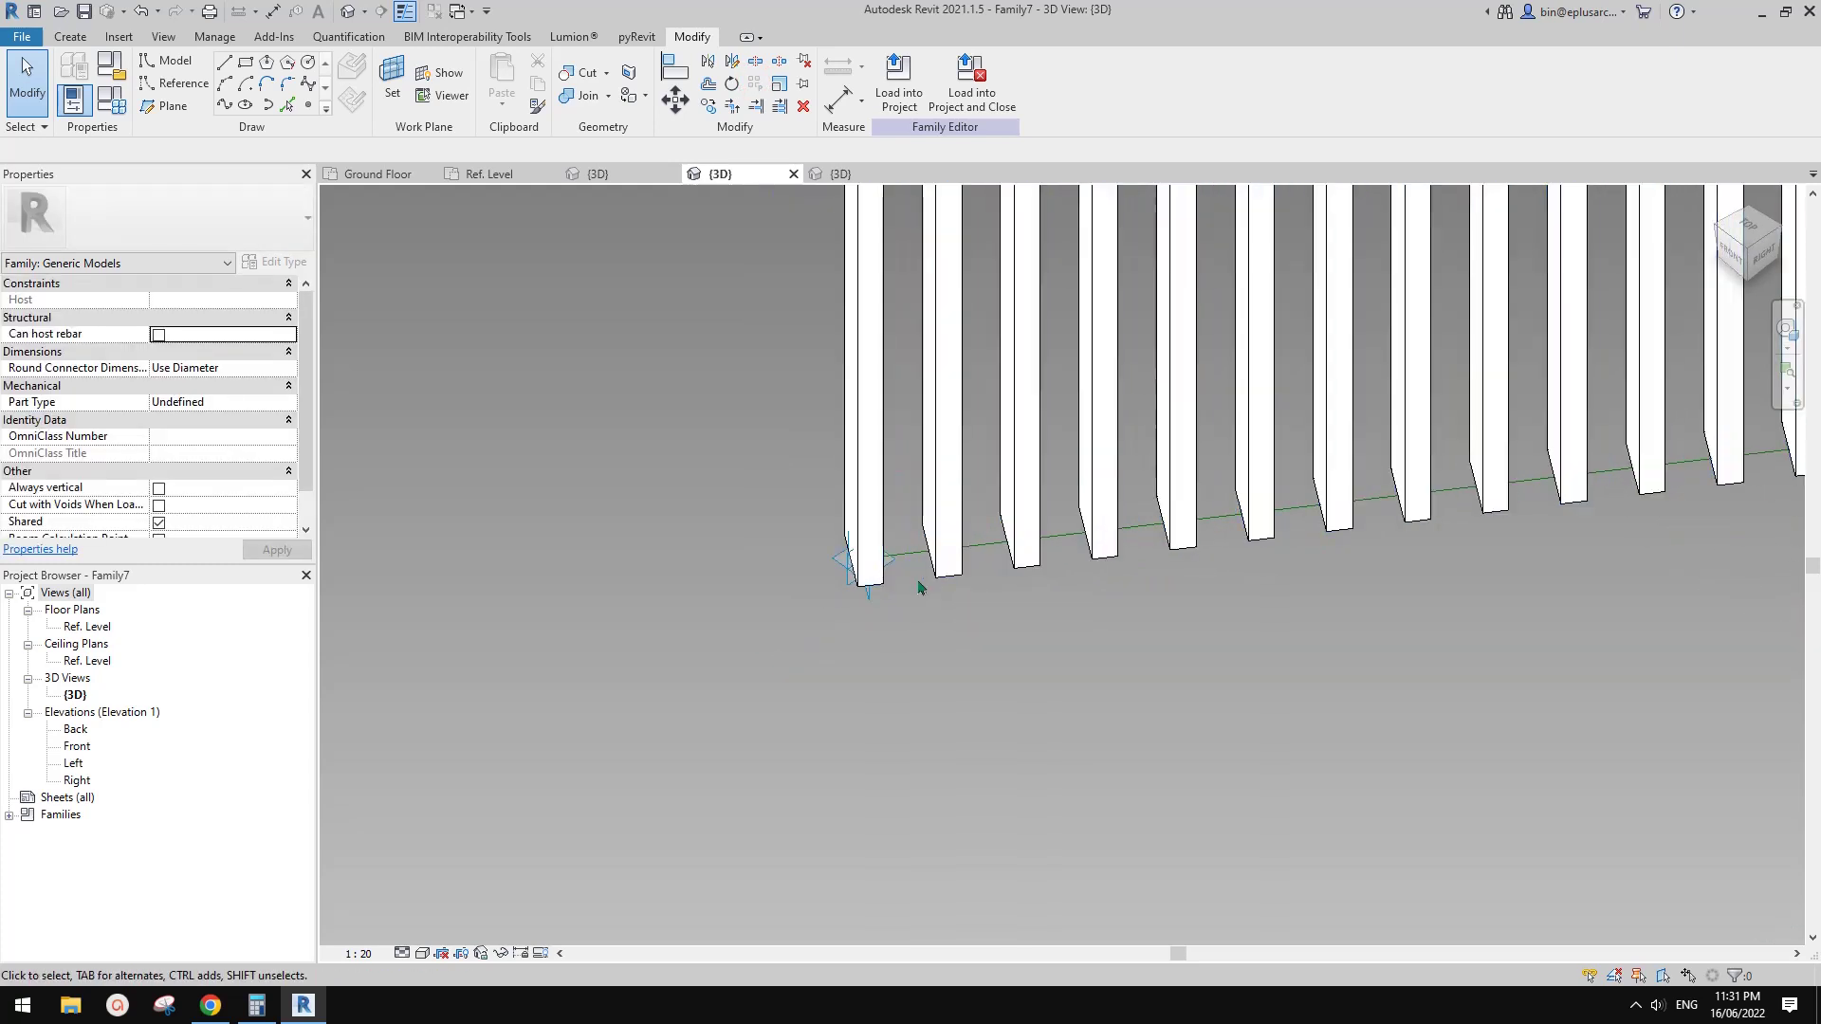
scroll(918, 588, "up", 3)
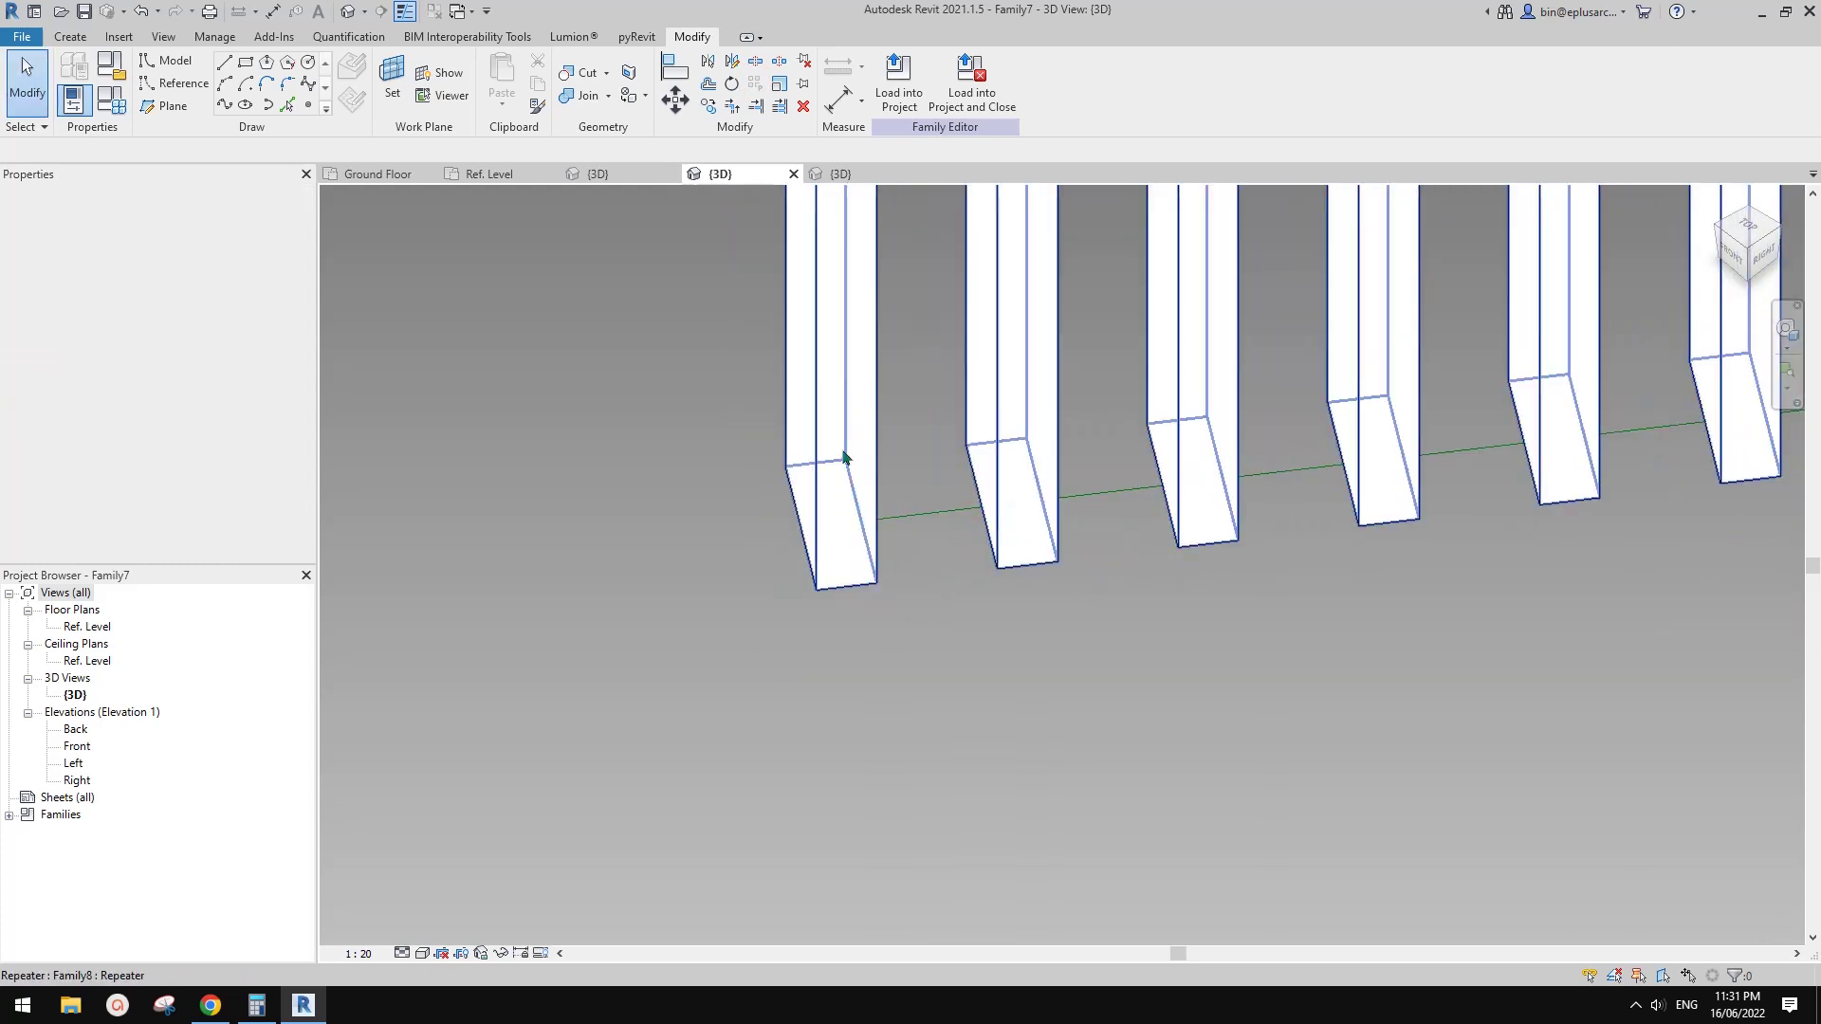
- Set the divided path's Beginning Indent to 25
left_click(843, 457)
scroll(868, 560, "down", 2)
middle_click_drag(874, 551, 866, 630, "shift")
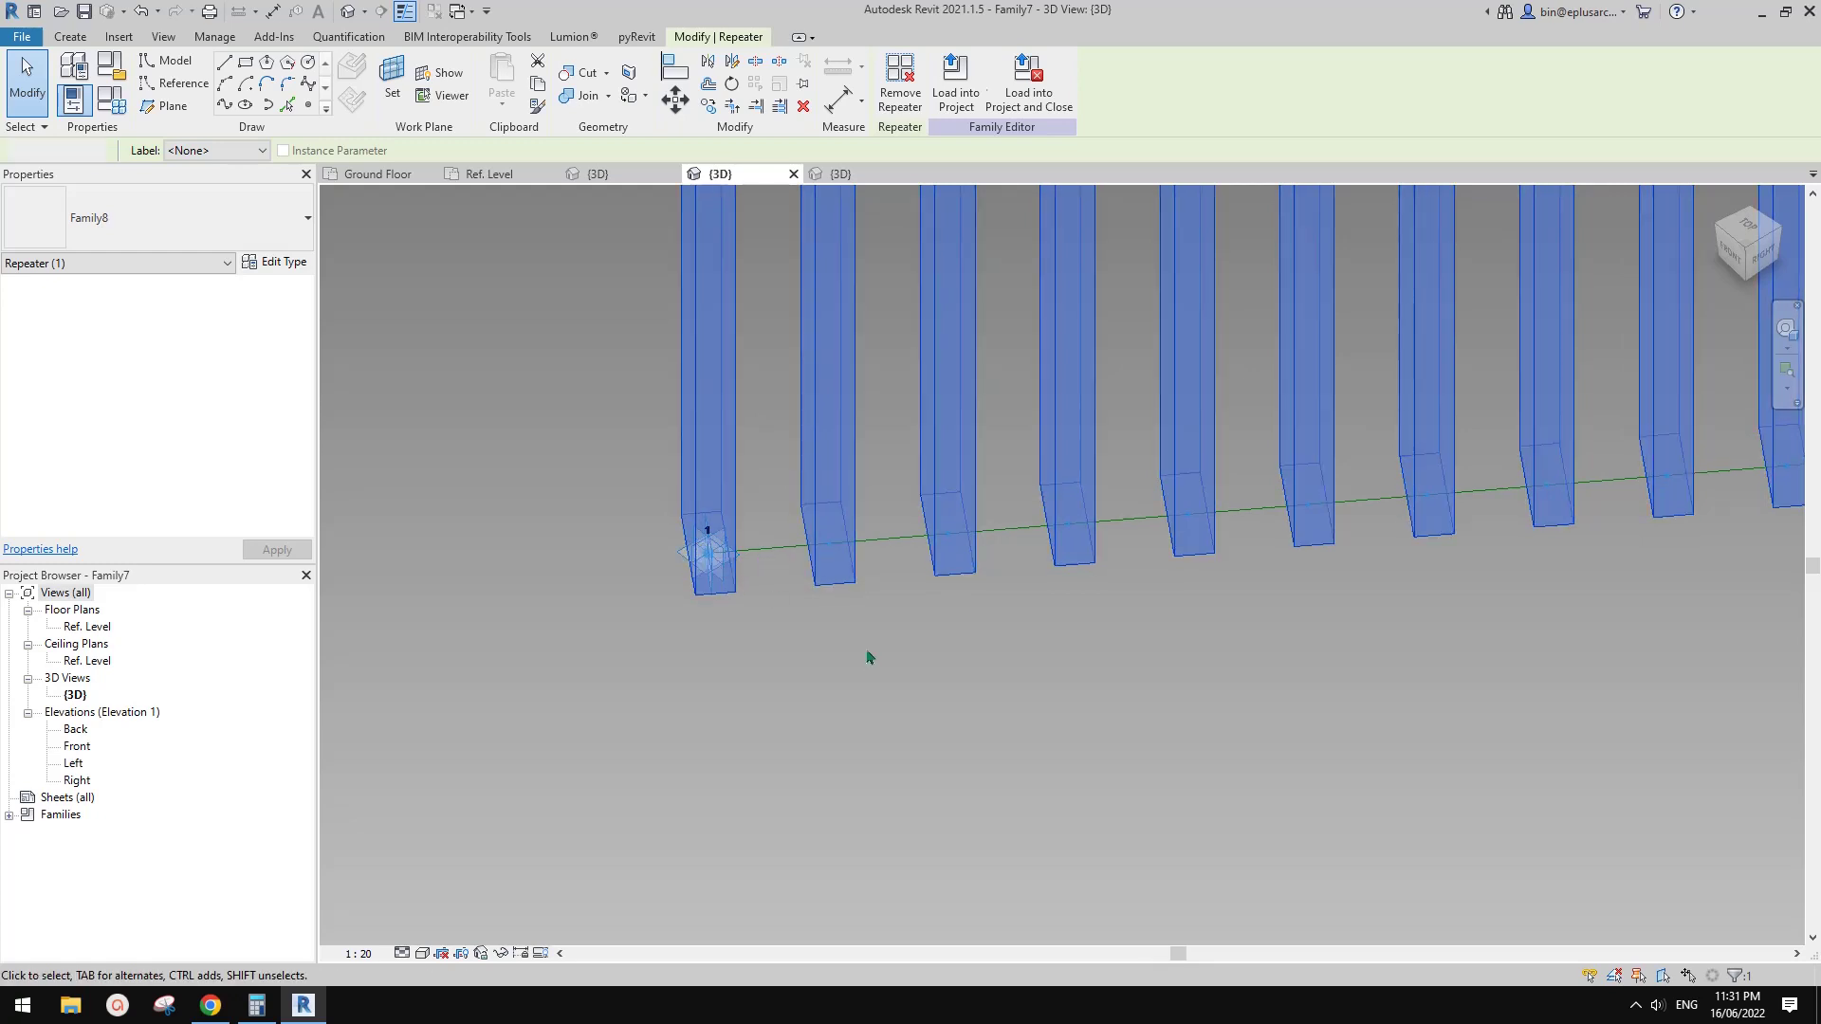
left_click(828, 610)
left_click(787, 549)
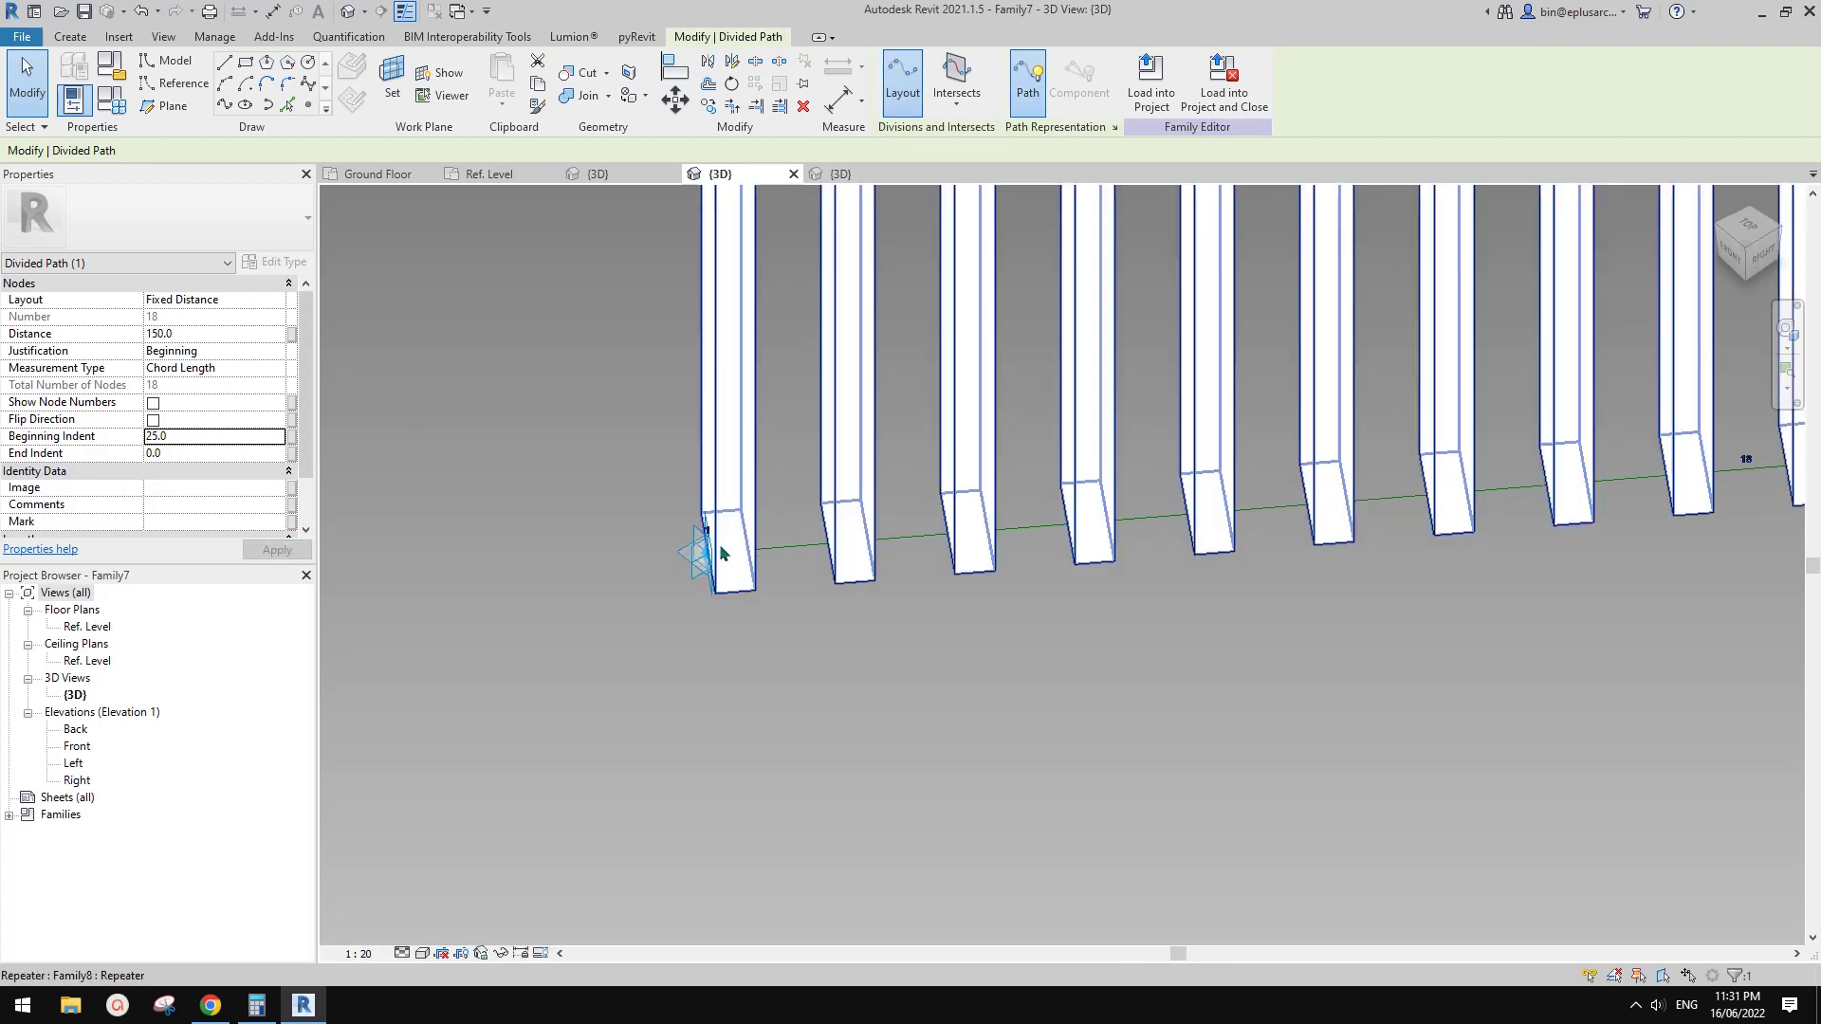
- Load the finished Family7 post array into Project3
scroll(721, 553, "down", 5)
middle_click_drag(841, 583, 1043, 723)
key("Escape")
left_click(901, 81)
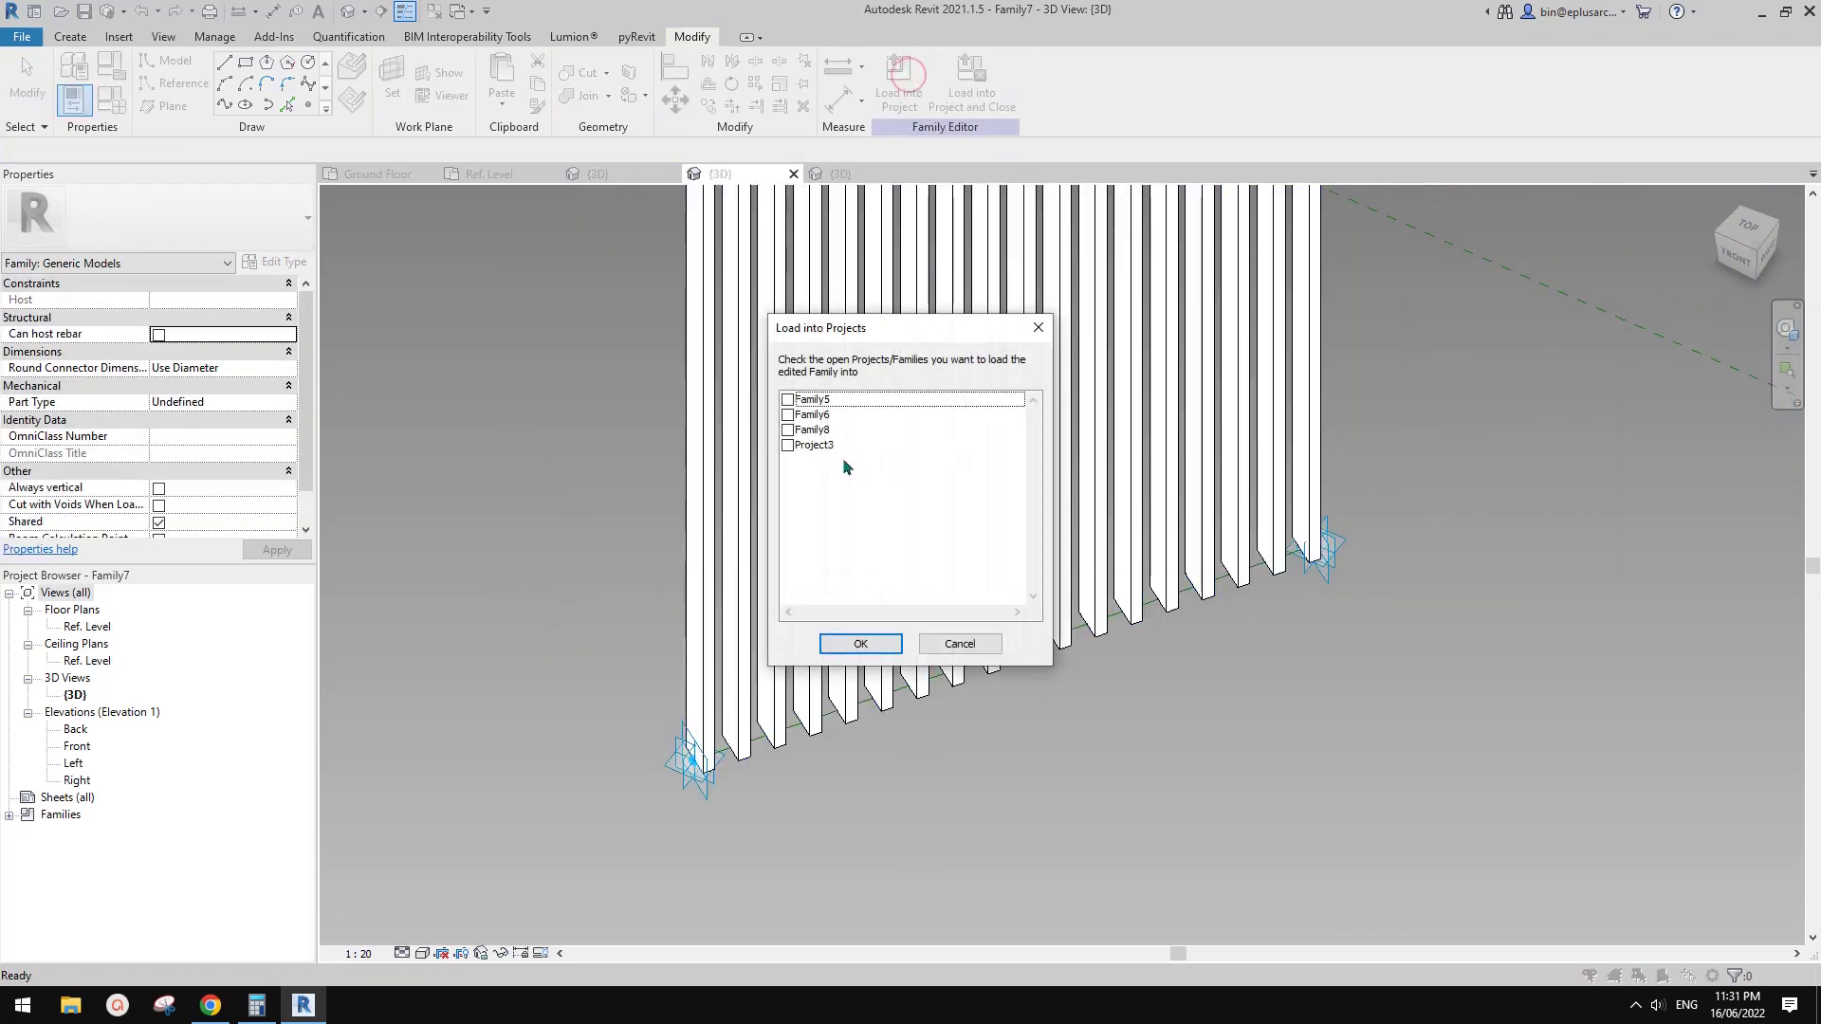
left_click(885, 645)
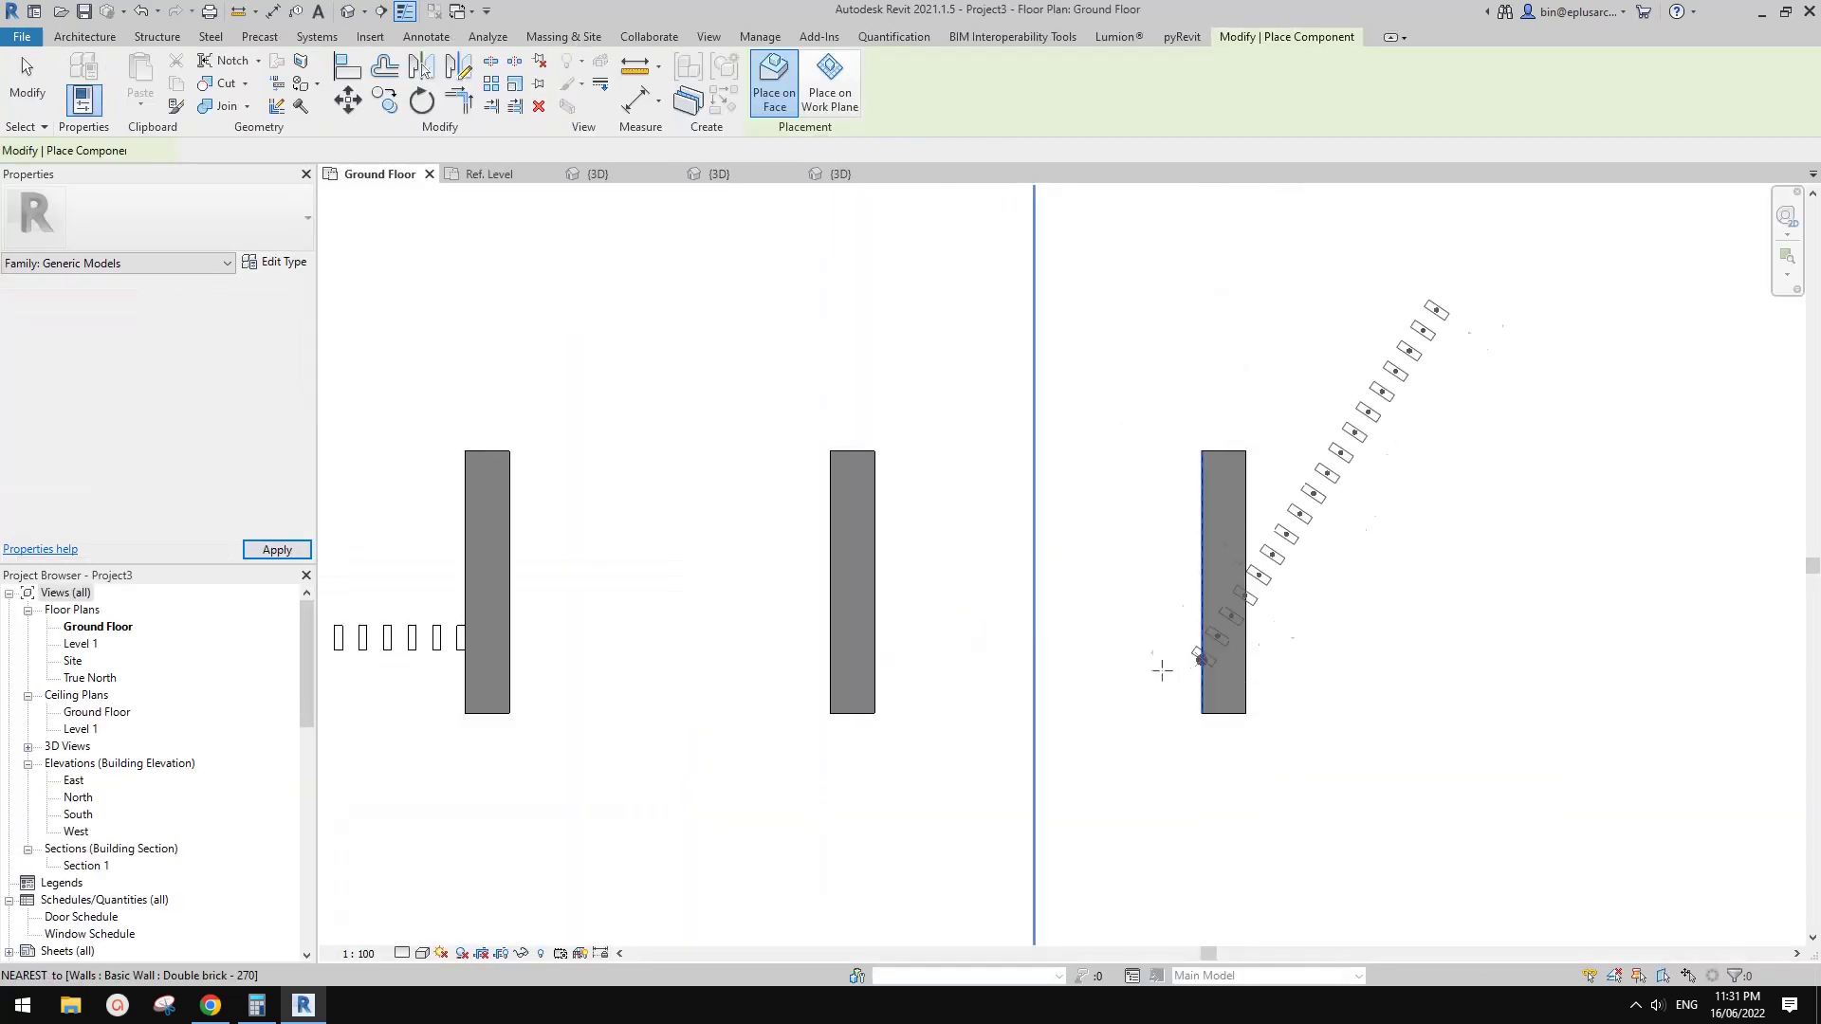
- Place Family7 in the Ground Floor plan, with its two adaptive points on the facing sides of the last wall pair
scroll(1155, 670, "down", 4)
middle_click_drag(1140, 702, 1233, 715)
scroll(1157, 661, "up", 4)
left_click(1034, 669)
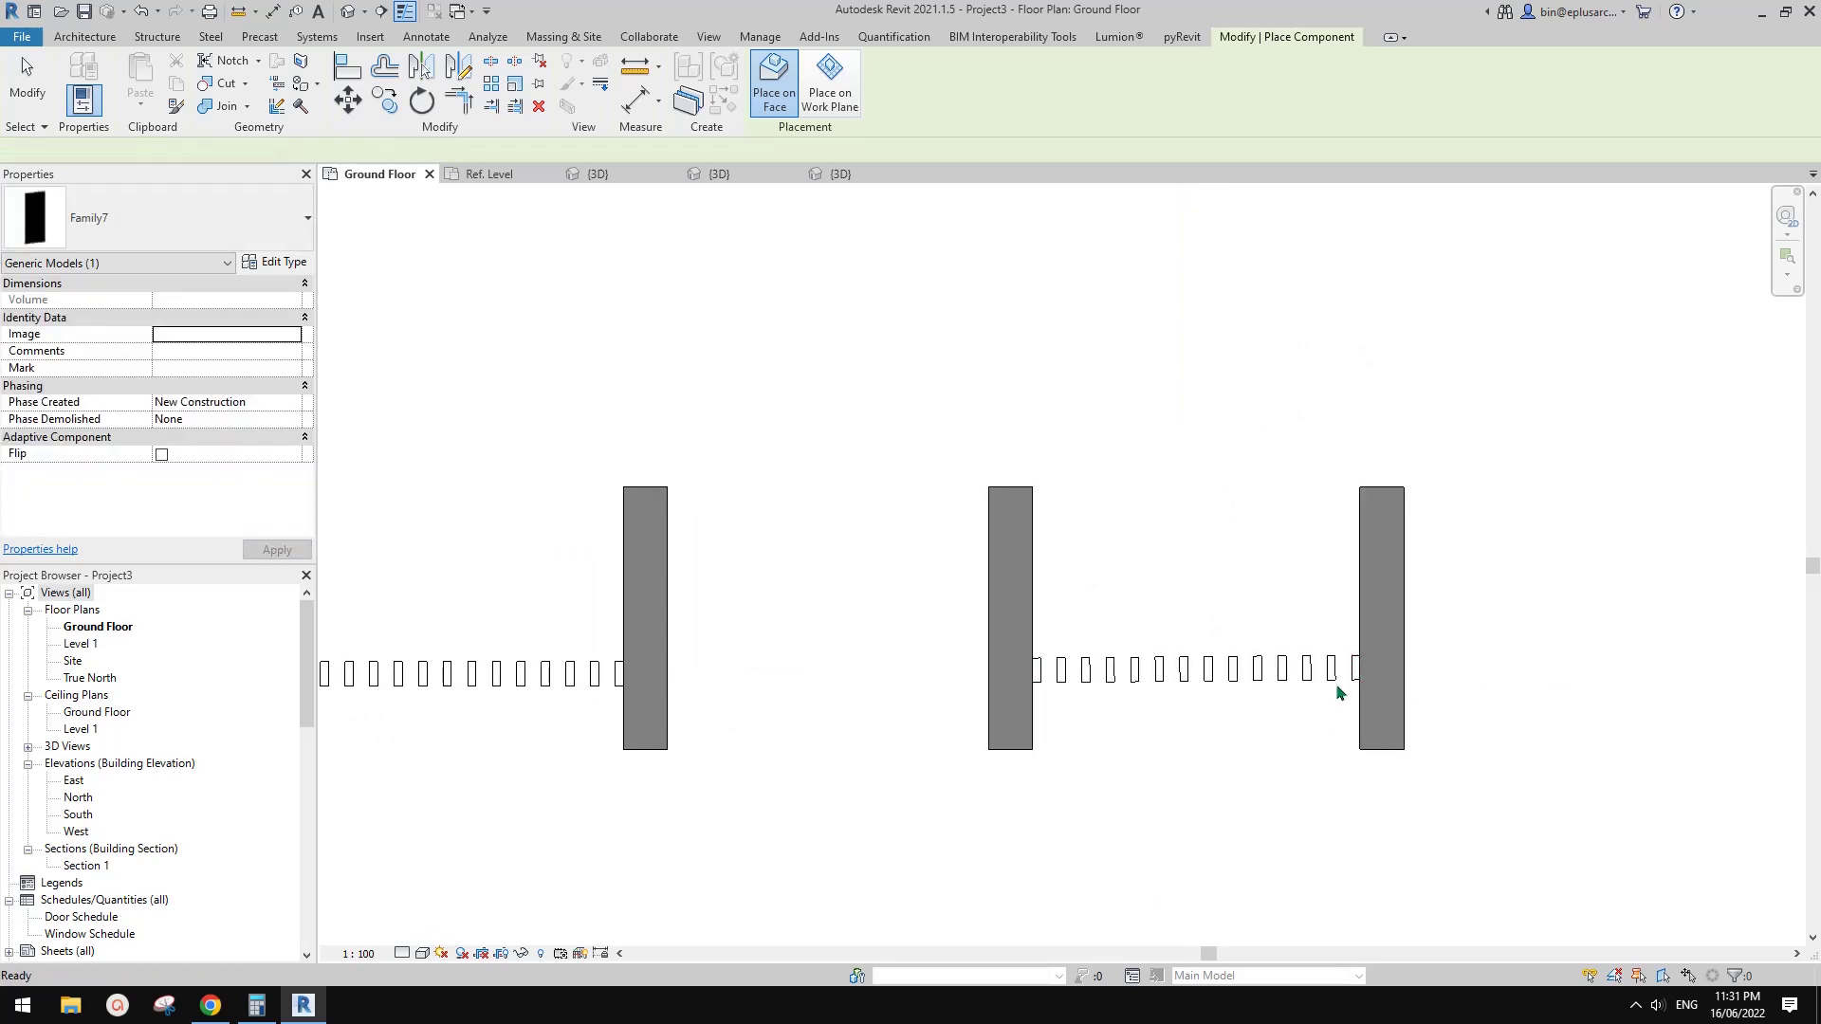
left_click(1362, 670)
middle_click_drag(1180, 664, 1159, 671)
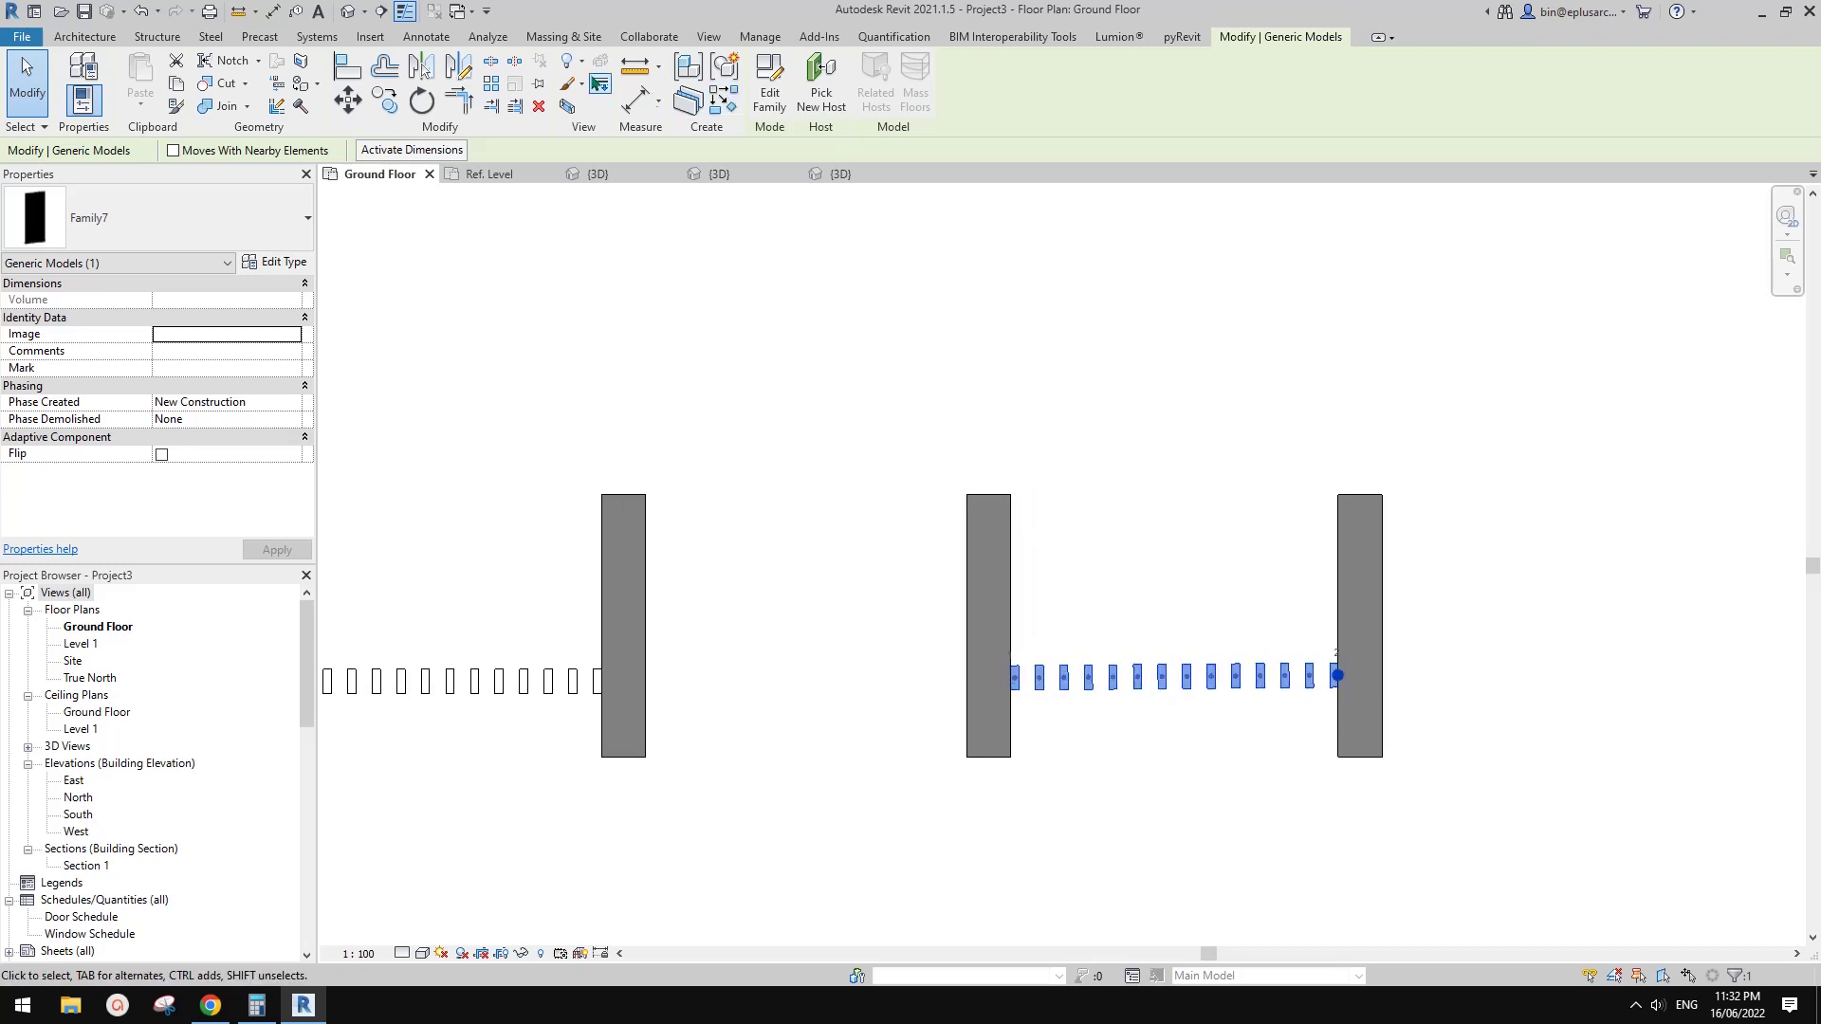
key("Escape")
- Open the project's 3D view and examine the bases of the Family7 posts between the walls
left_click(349, 12)
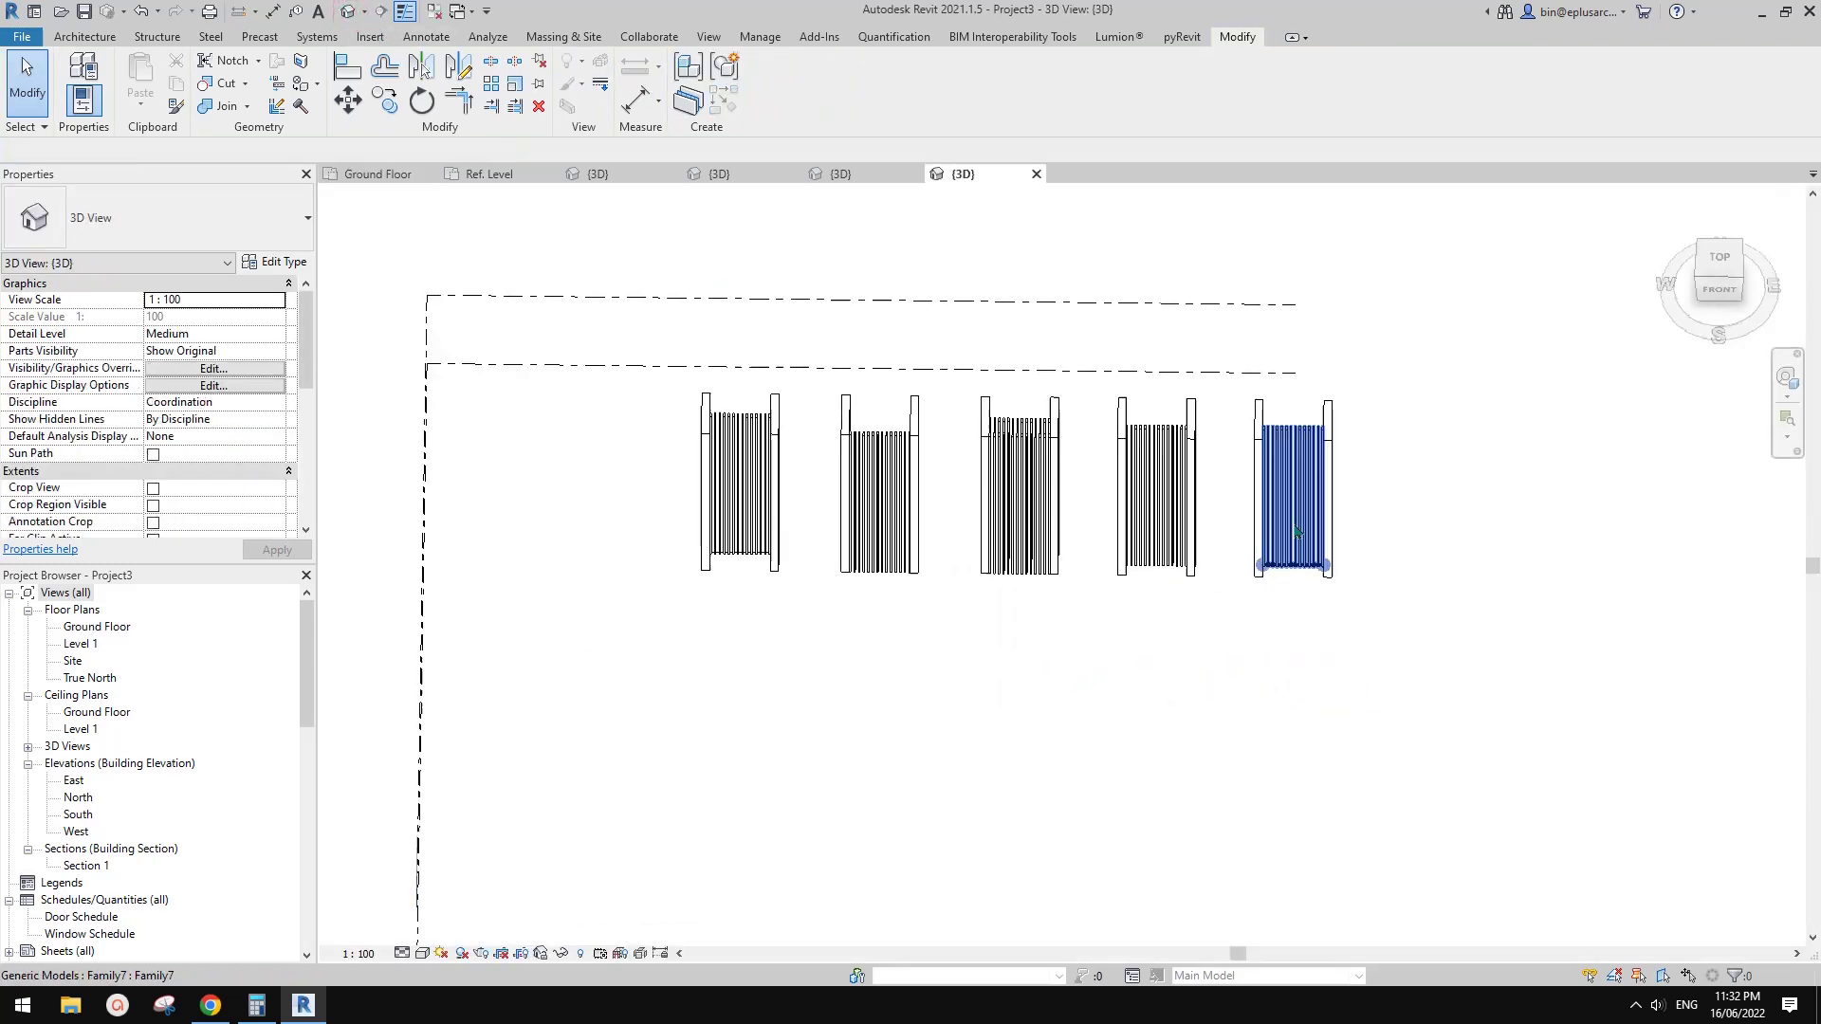
scroll(1340, 599, "down", 4)
scroll(1179, 626, "up", 4)
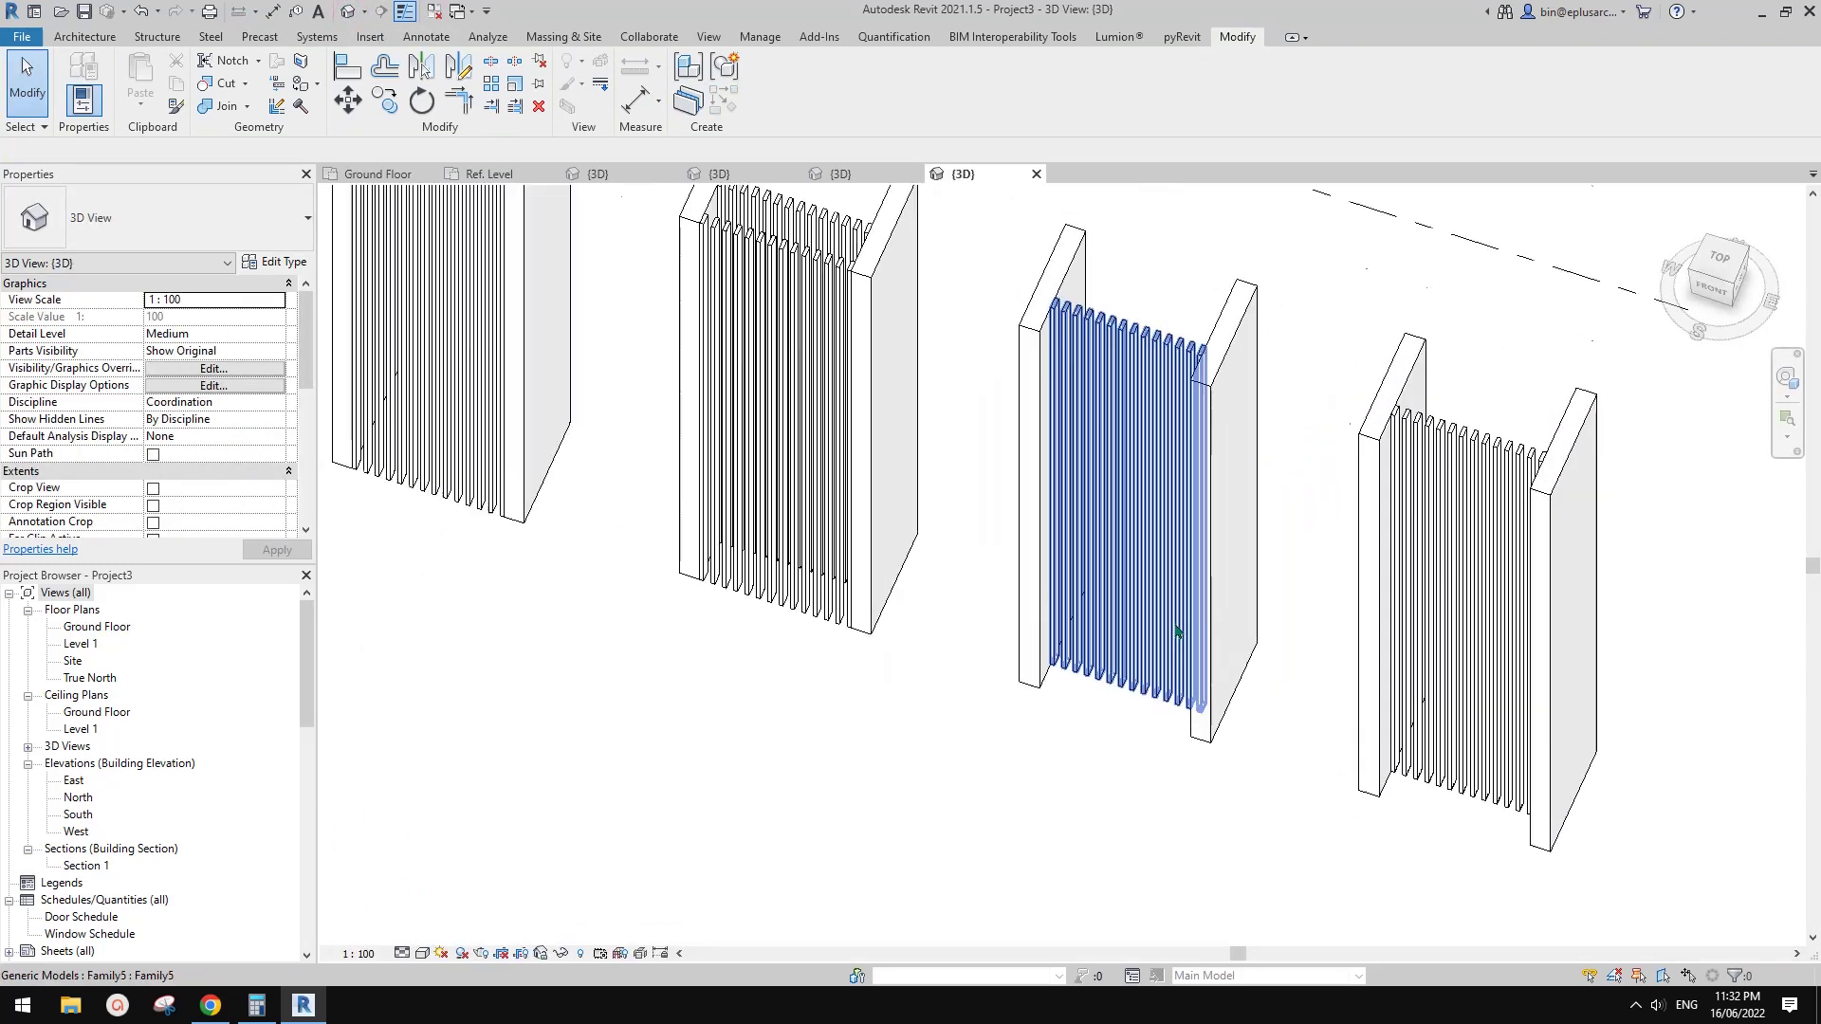
scroll(1423, 630, "down", 1)
middle_click_drag(1423, 631, 1199, 542)
scroll(1229, 711, "up", 2)
scroll(1228, 714, "up", 3)
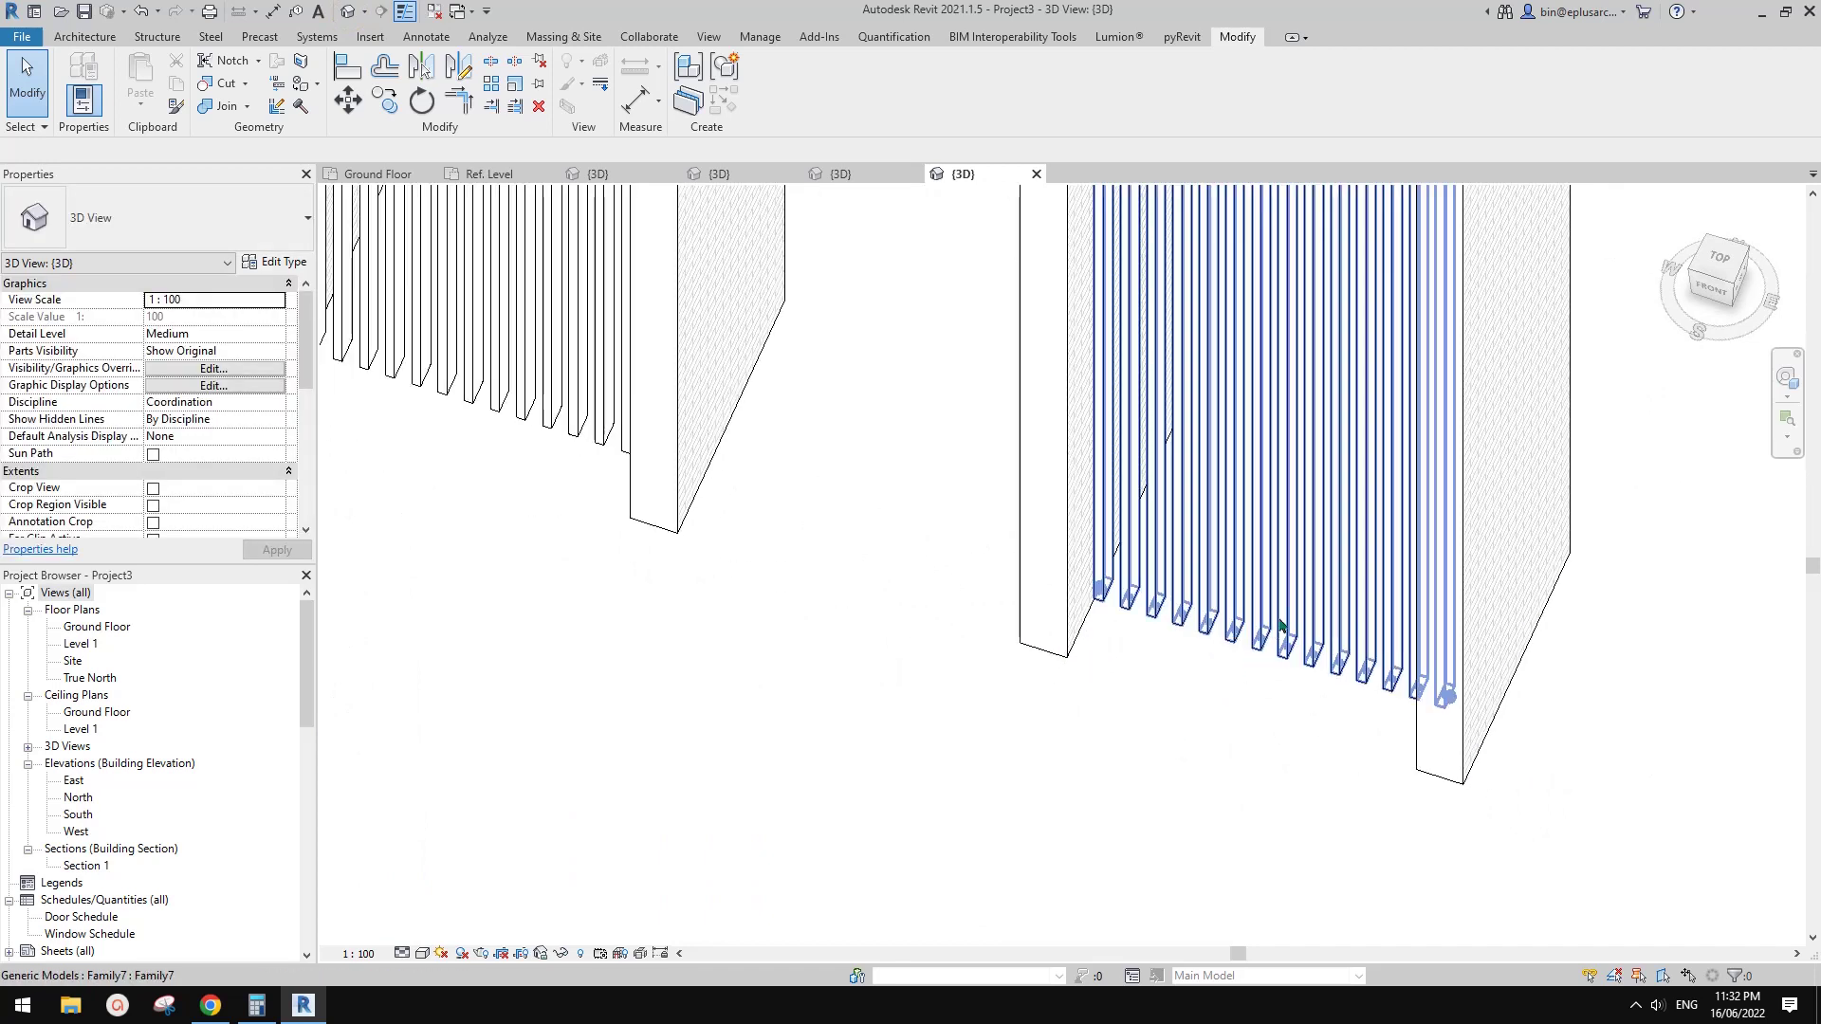
scroll(1247, 596, "up", 1)
- Open the placed Family7 for editing and turn off Nodes in the divided path's Path Representation
left_click(1244, 638)
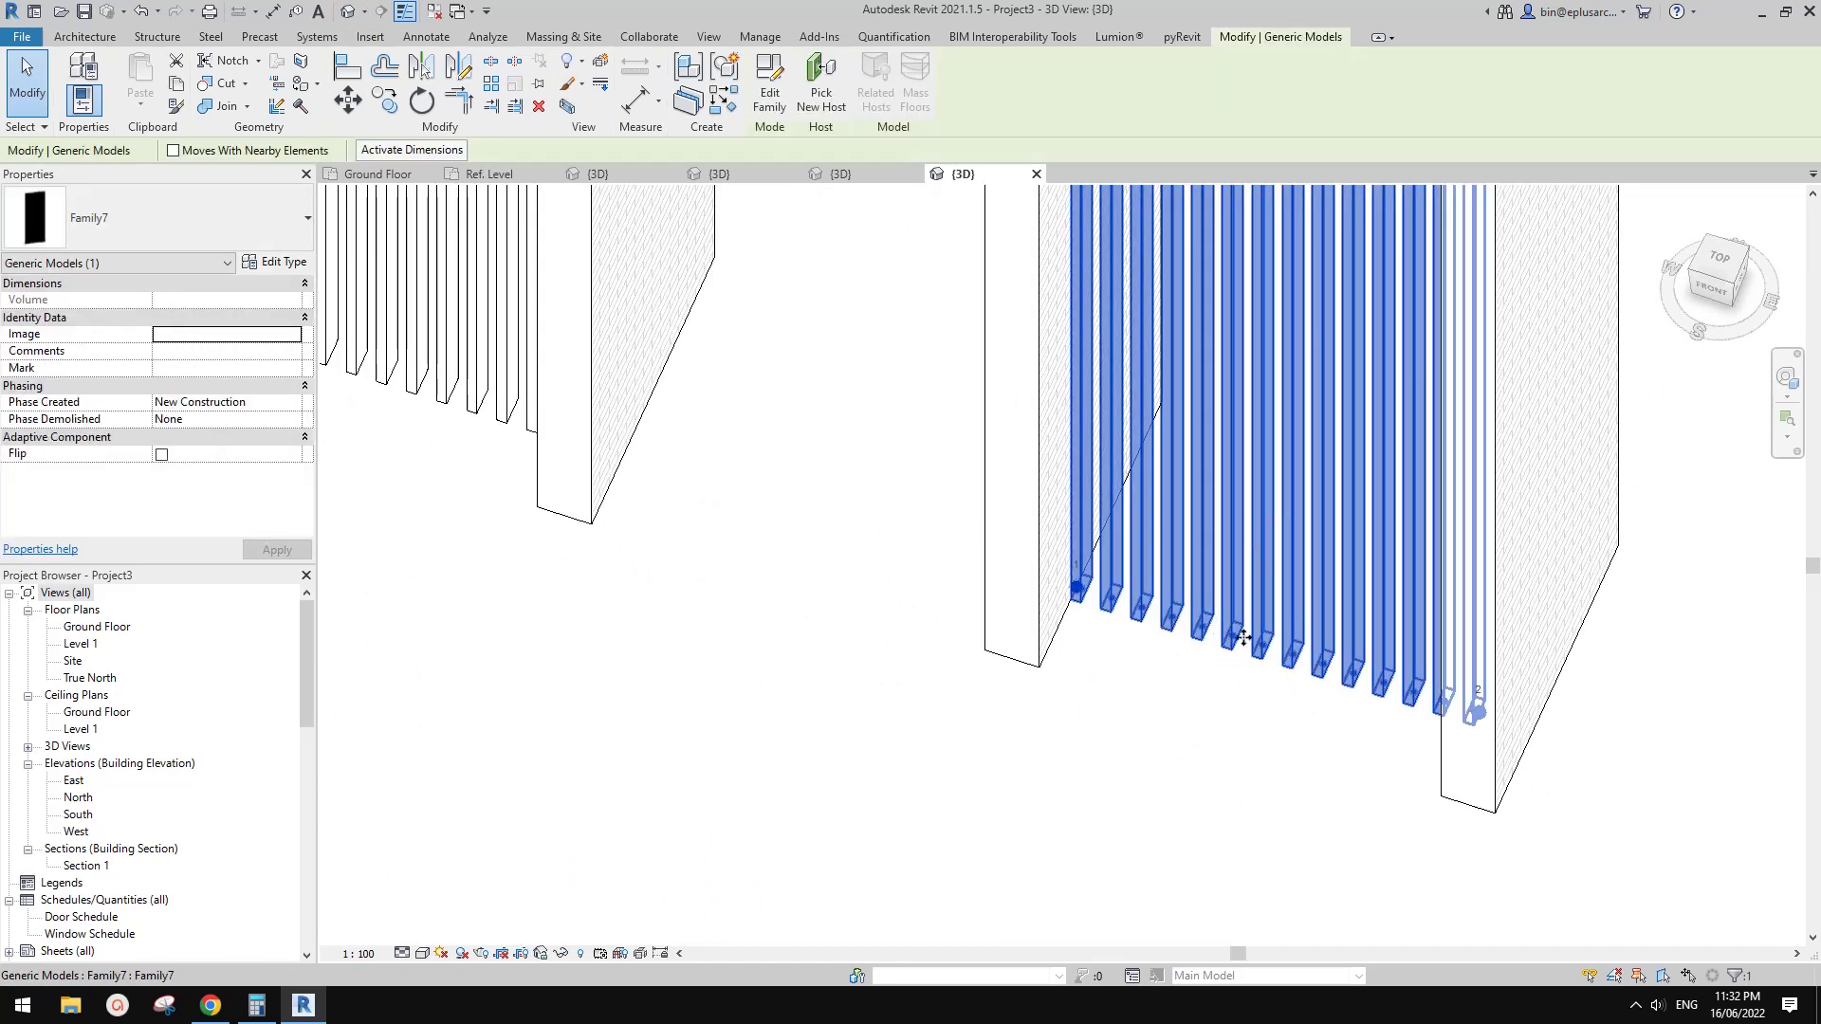
left_click(770, 86)
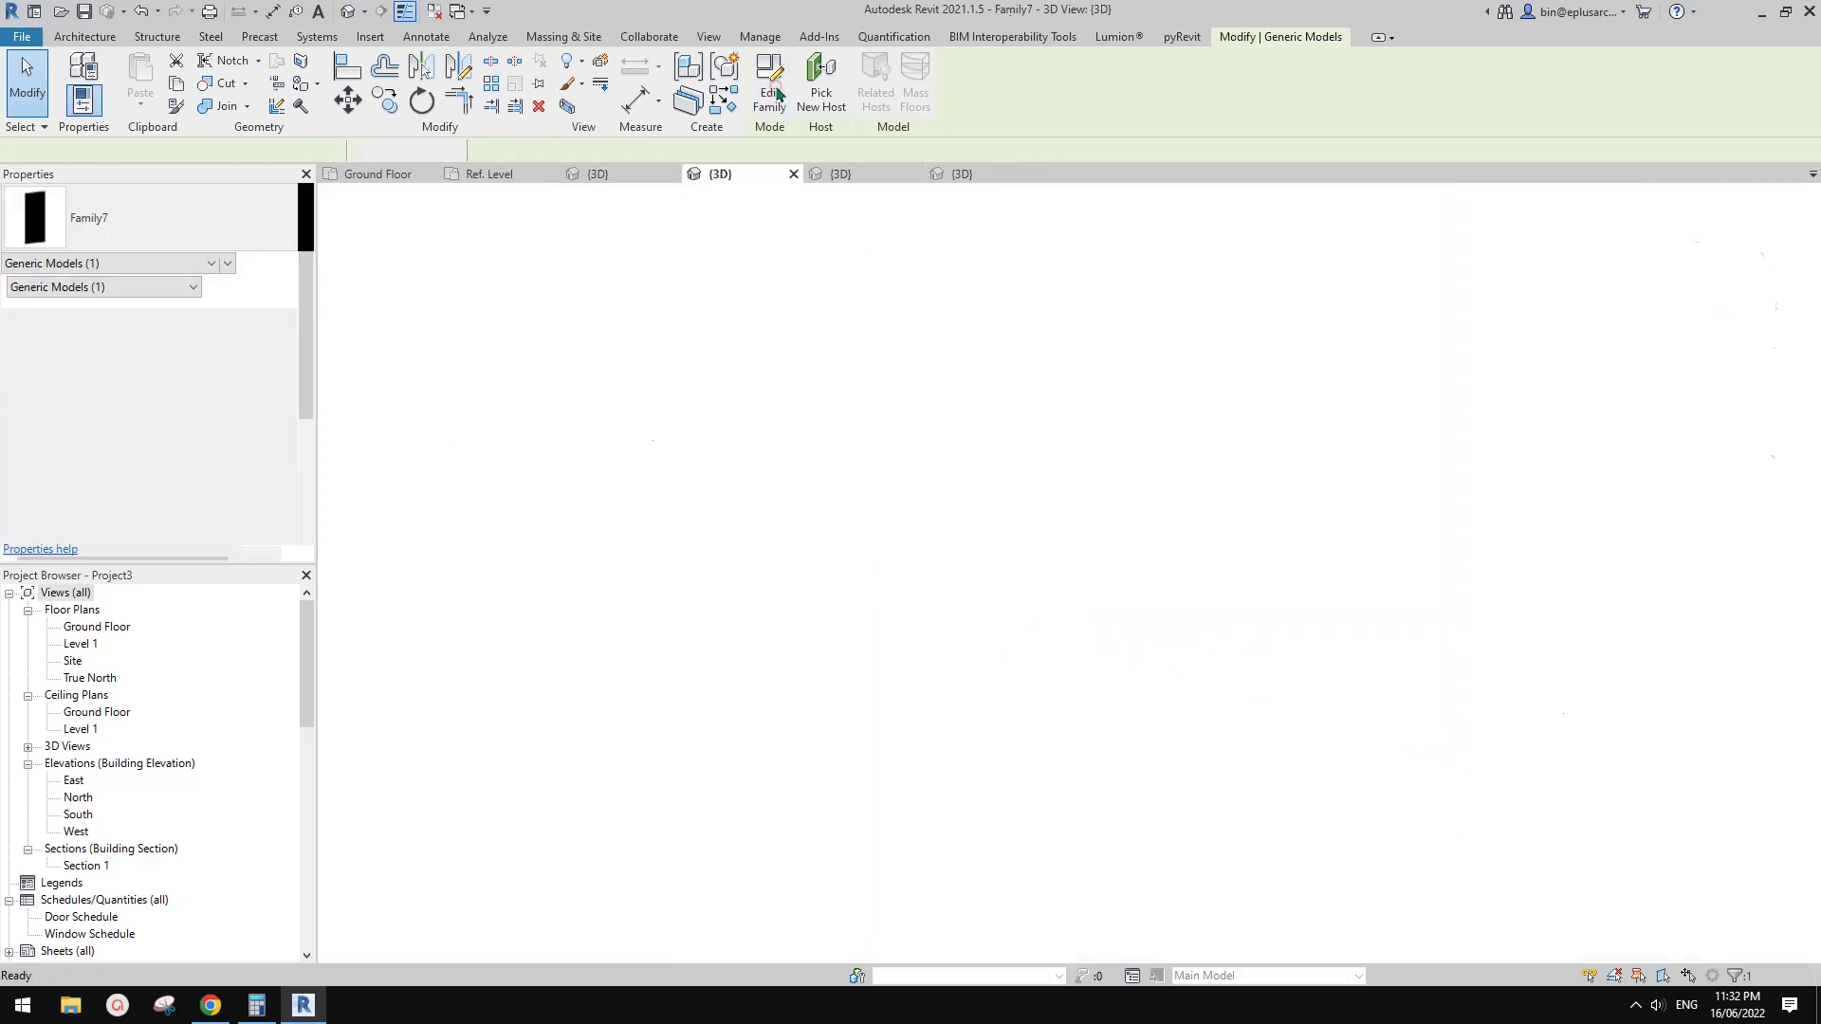
scroll(1011, 654, "up", 2)
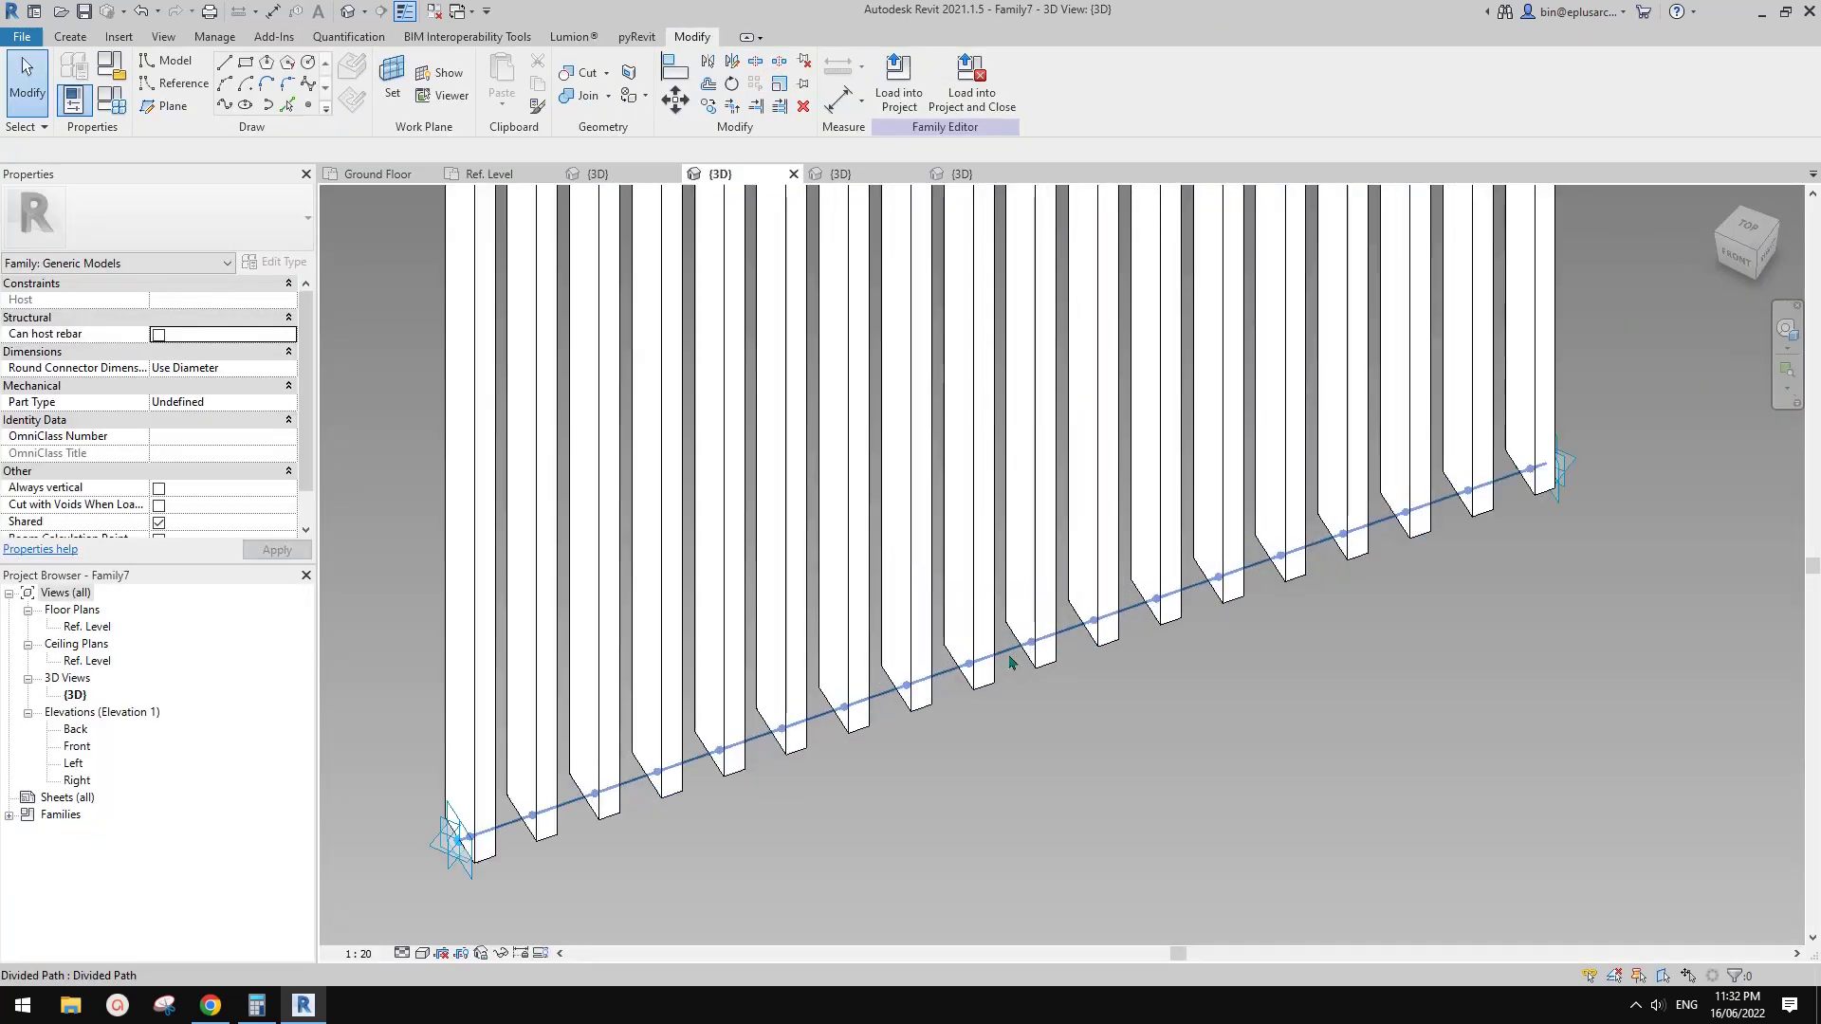
left_click(1000, 653)
left_click(1040, 699)
left_click(1000, 657)
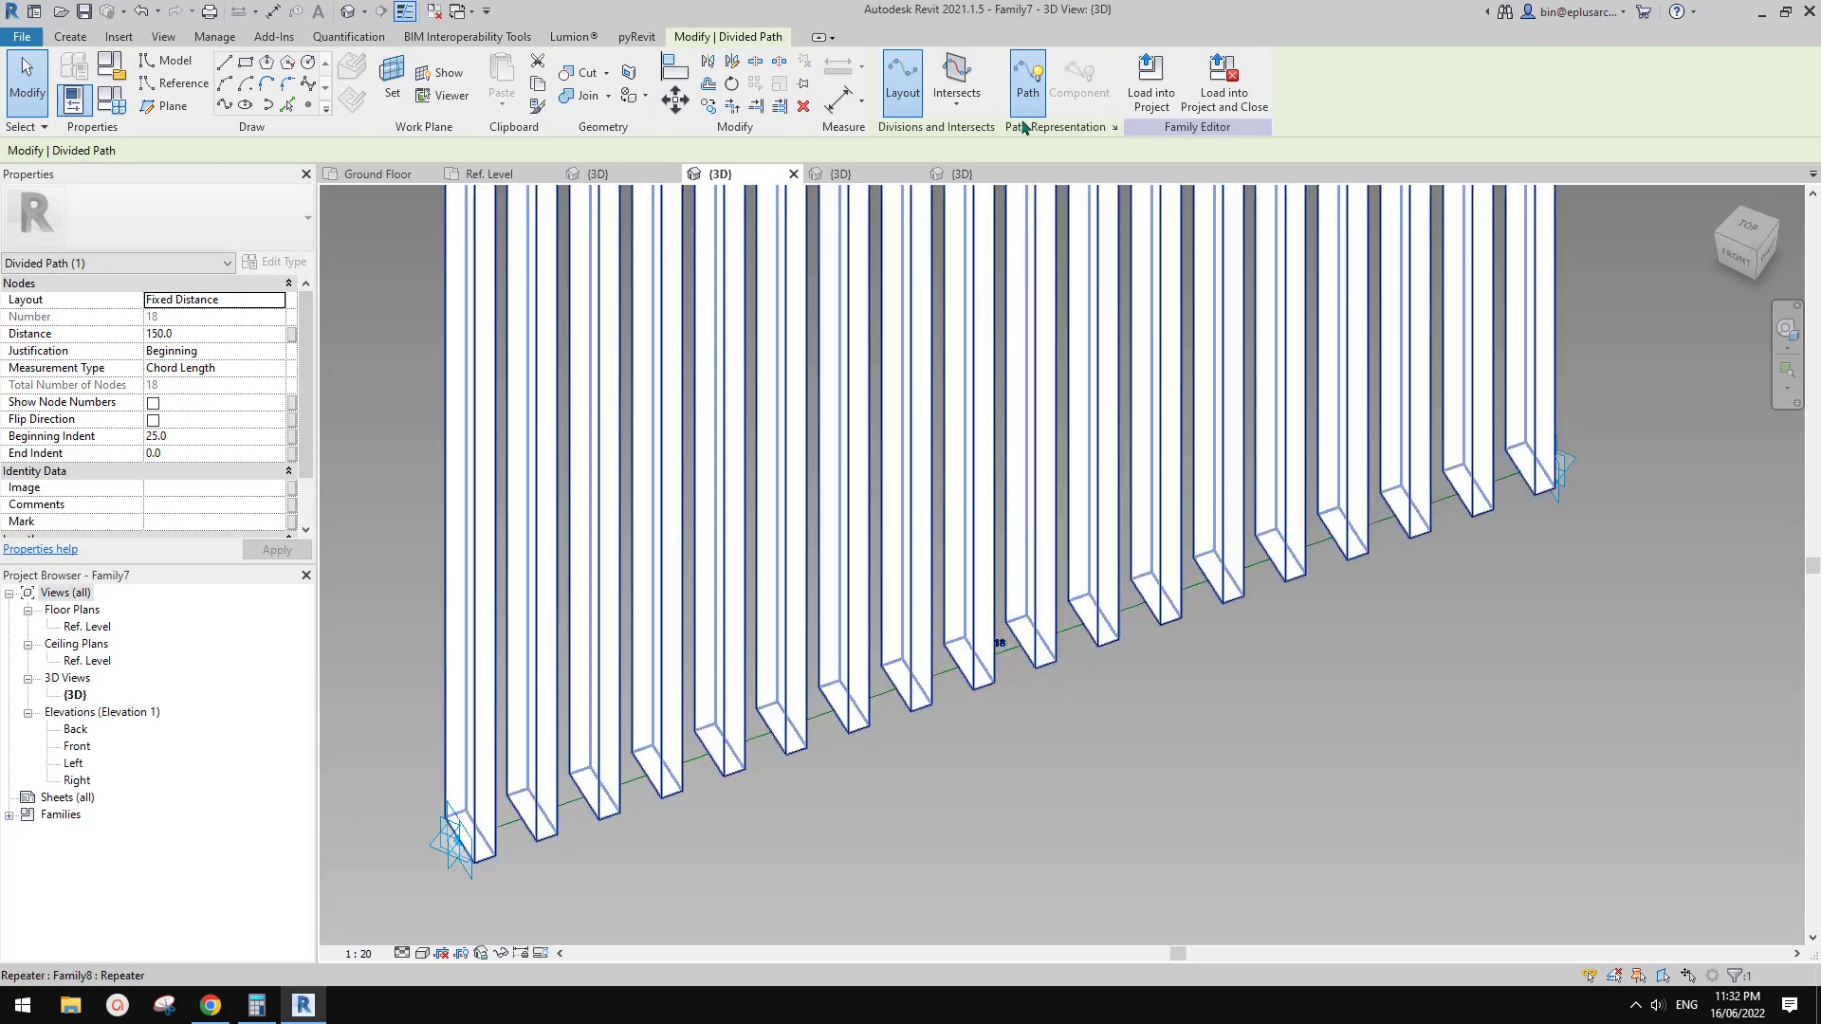
left_click(1116, 128)
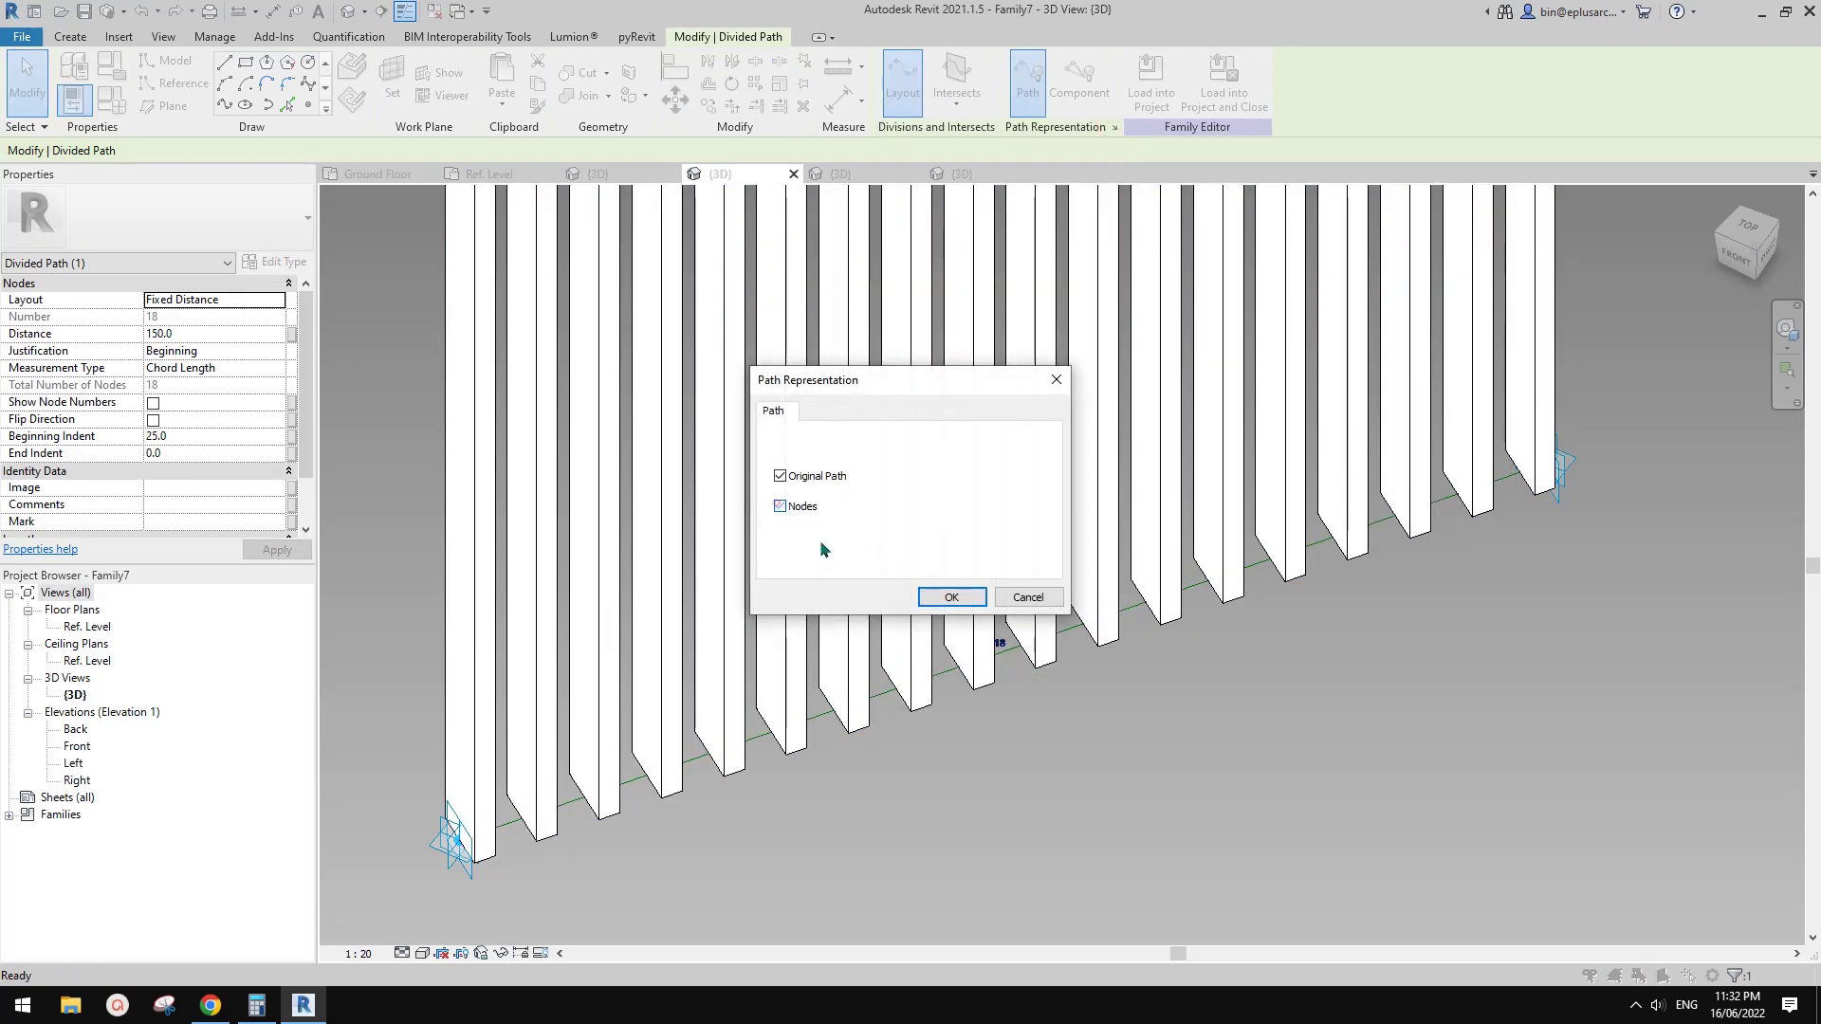
left_click(952, 597)
- Reload Family7 into Project3, overwriting the existing version
left_click(1152, 81)
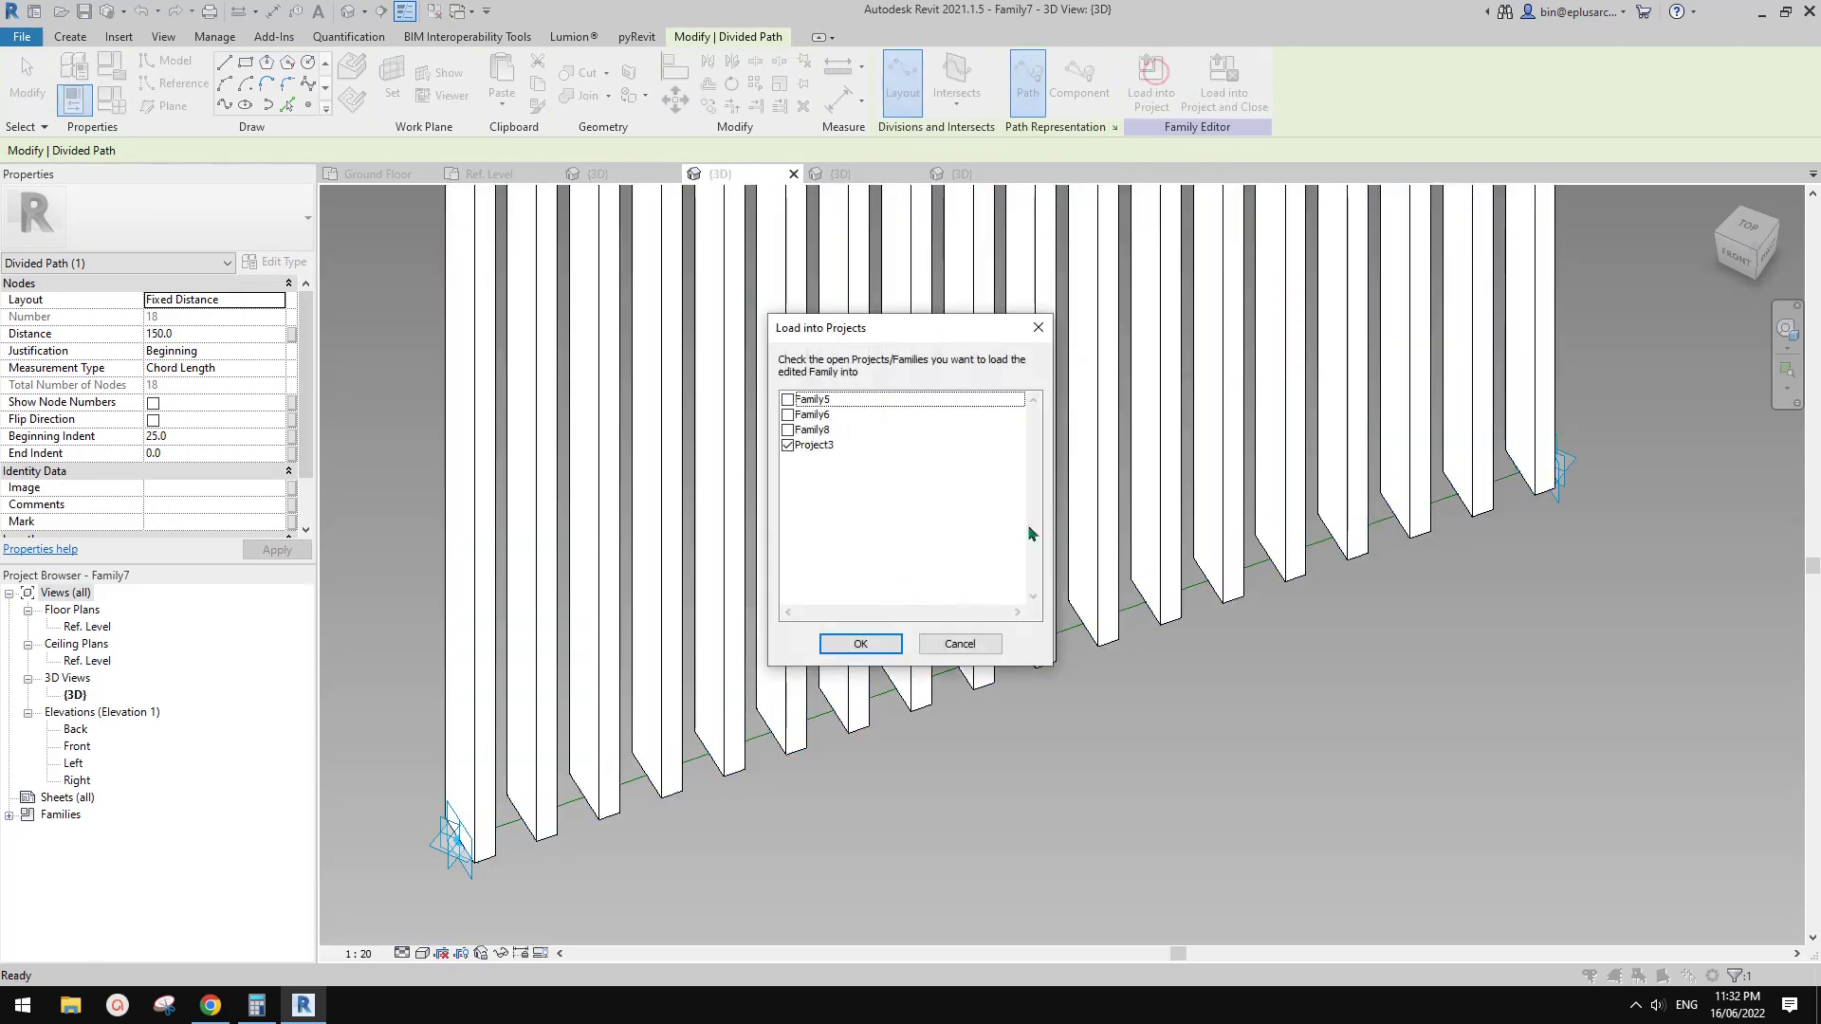
left_click(874, 645)
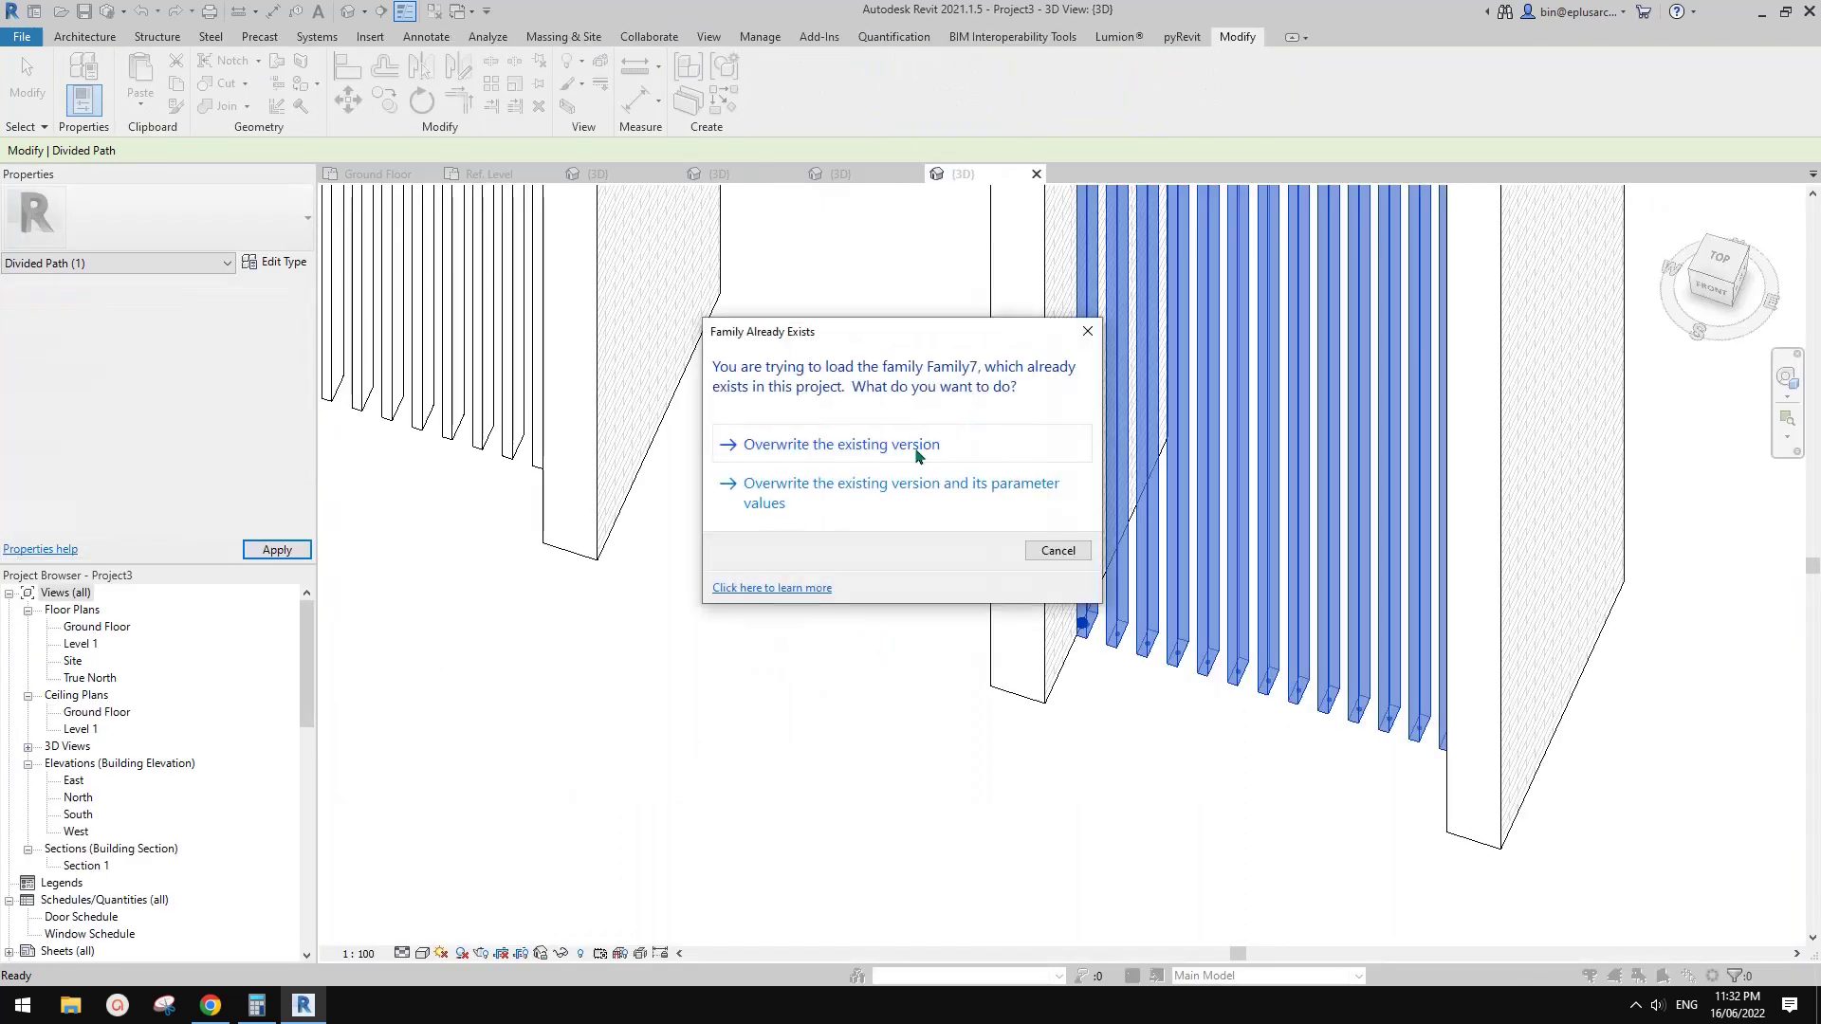
left_click(916, 447)
- Compare the Family7 post array with the neighbouring Family5 array by selecting each and examining its properties and end controls
left_click(1366, 520)
scroll(1314, 558, "down", 1)
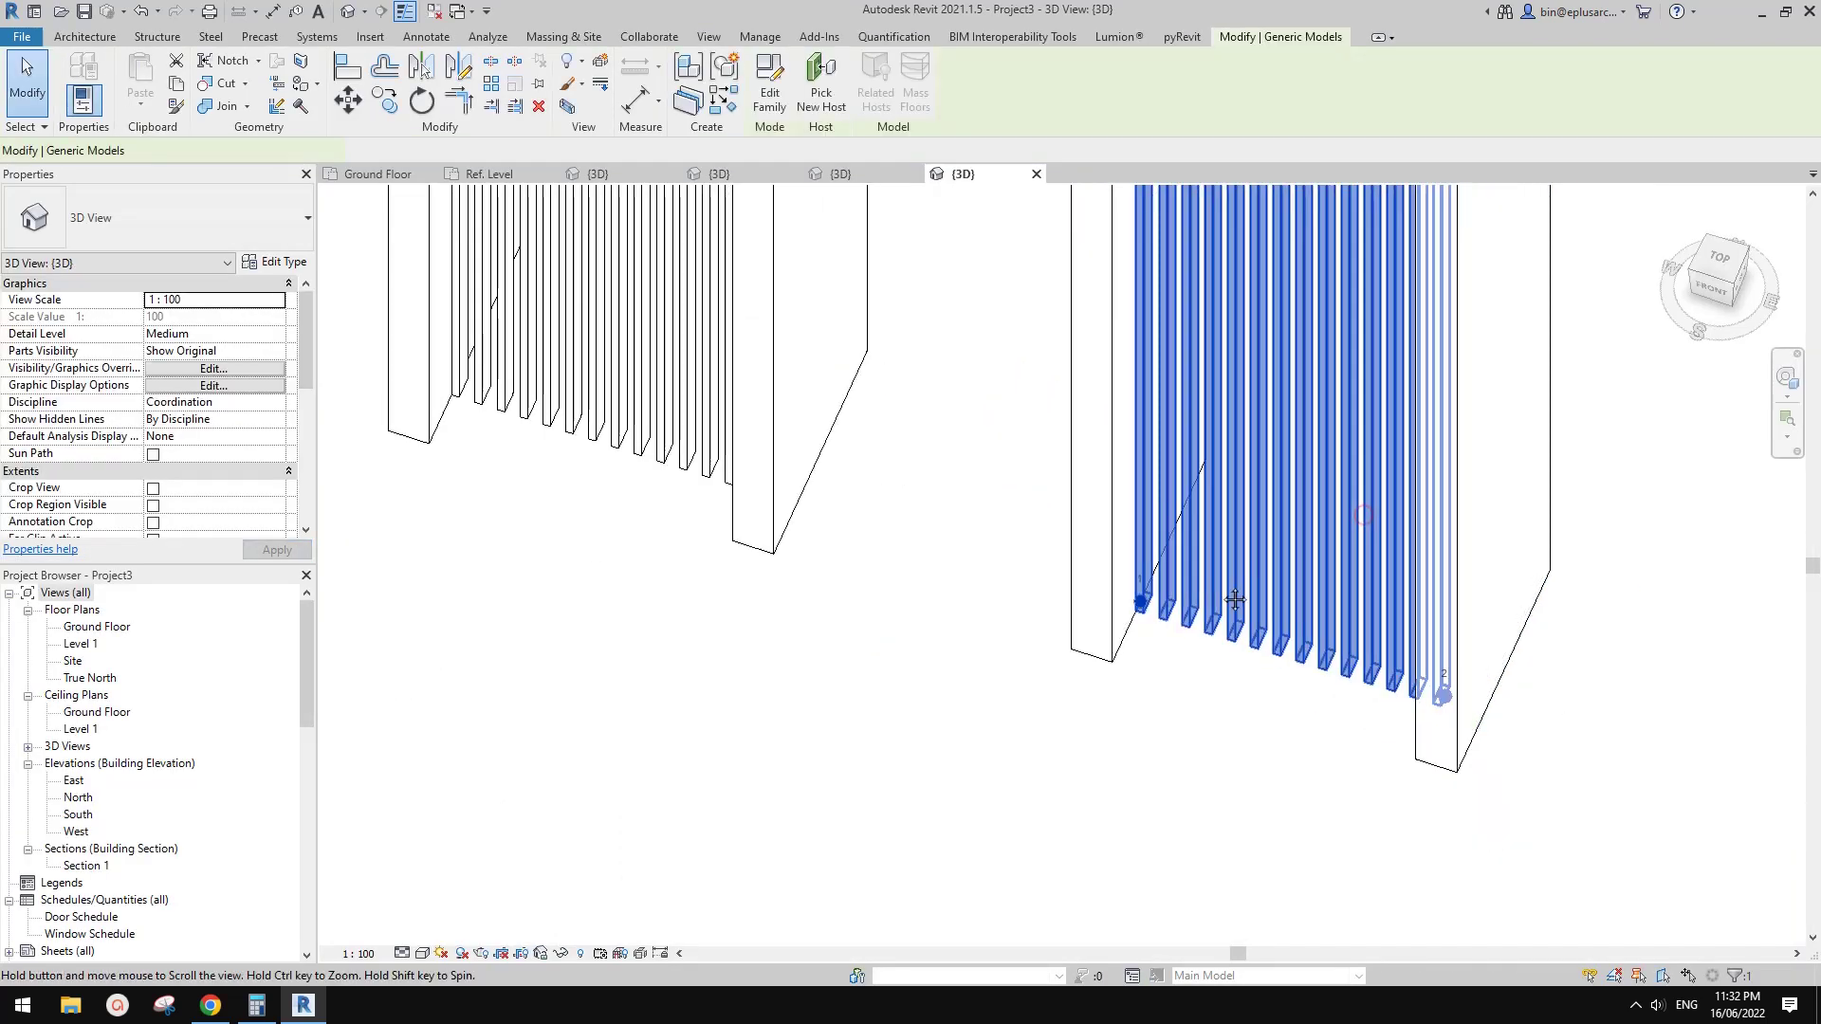
middle_click_drag(1232, 597, 1316, 642)
left_click(754, 428)
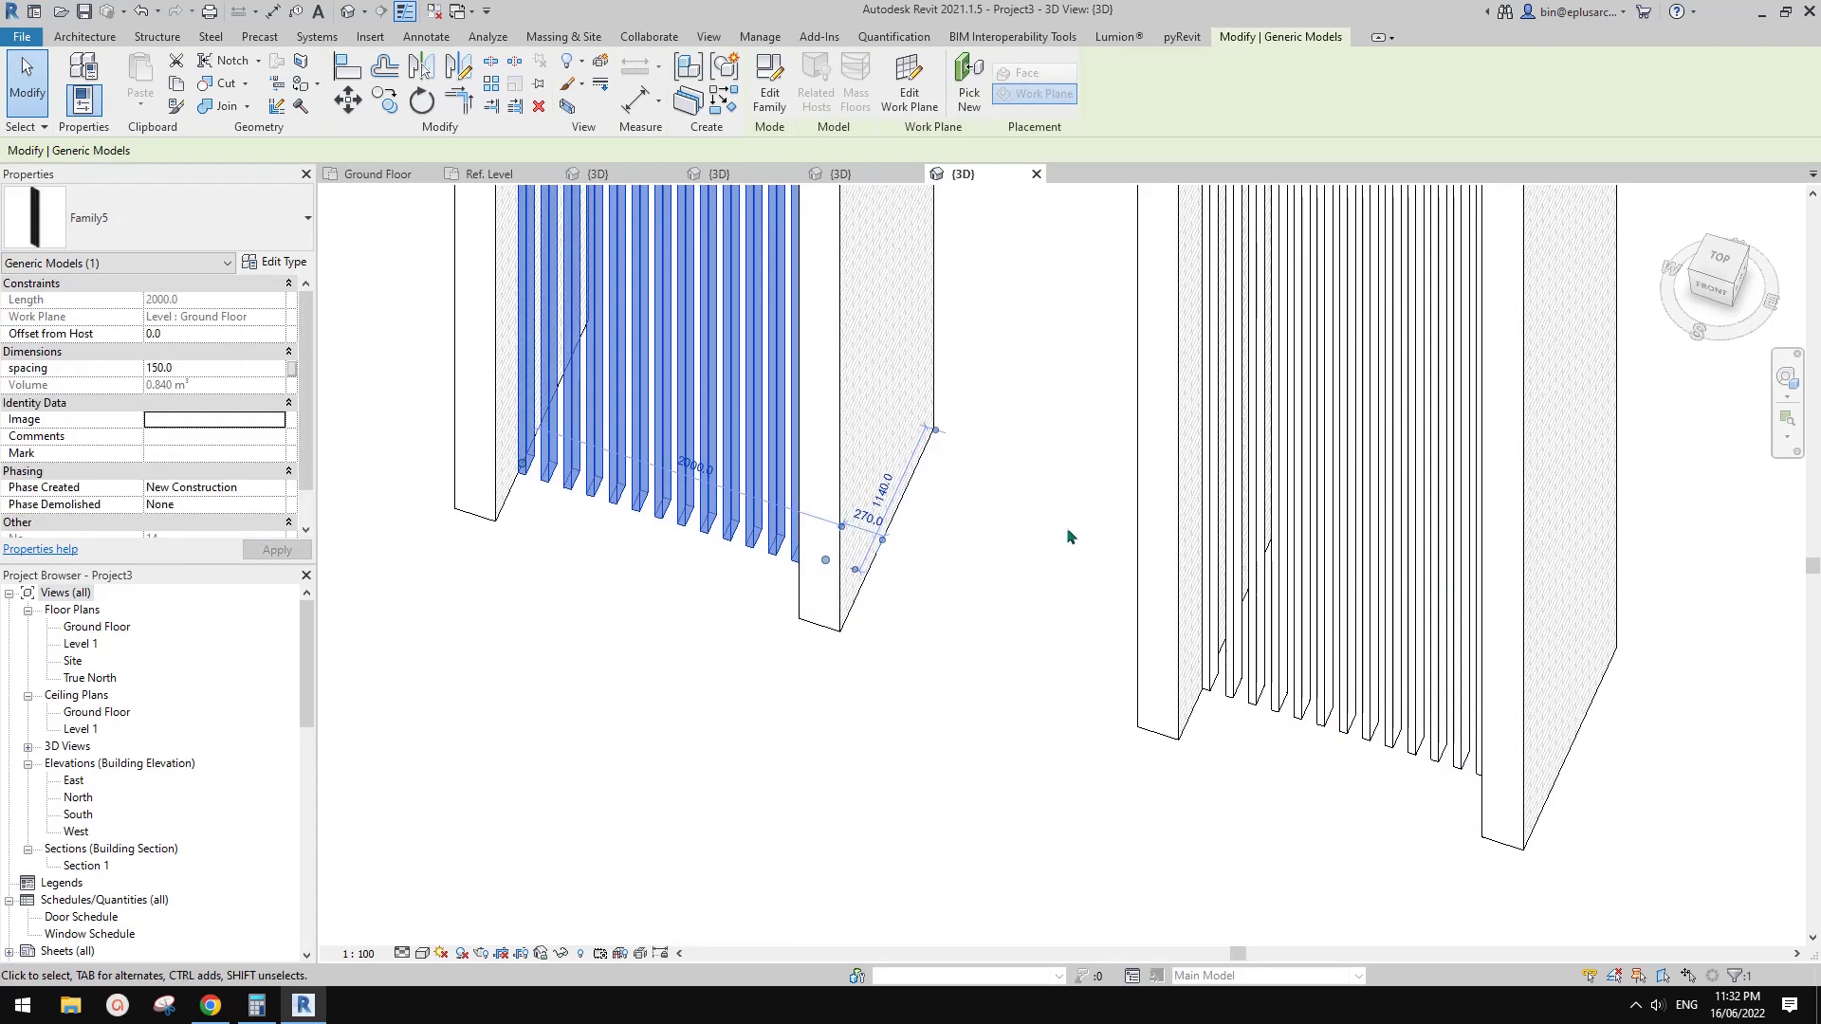
left_click(1349, 491)
scroll(1233, 569, "up", 1)
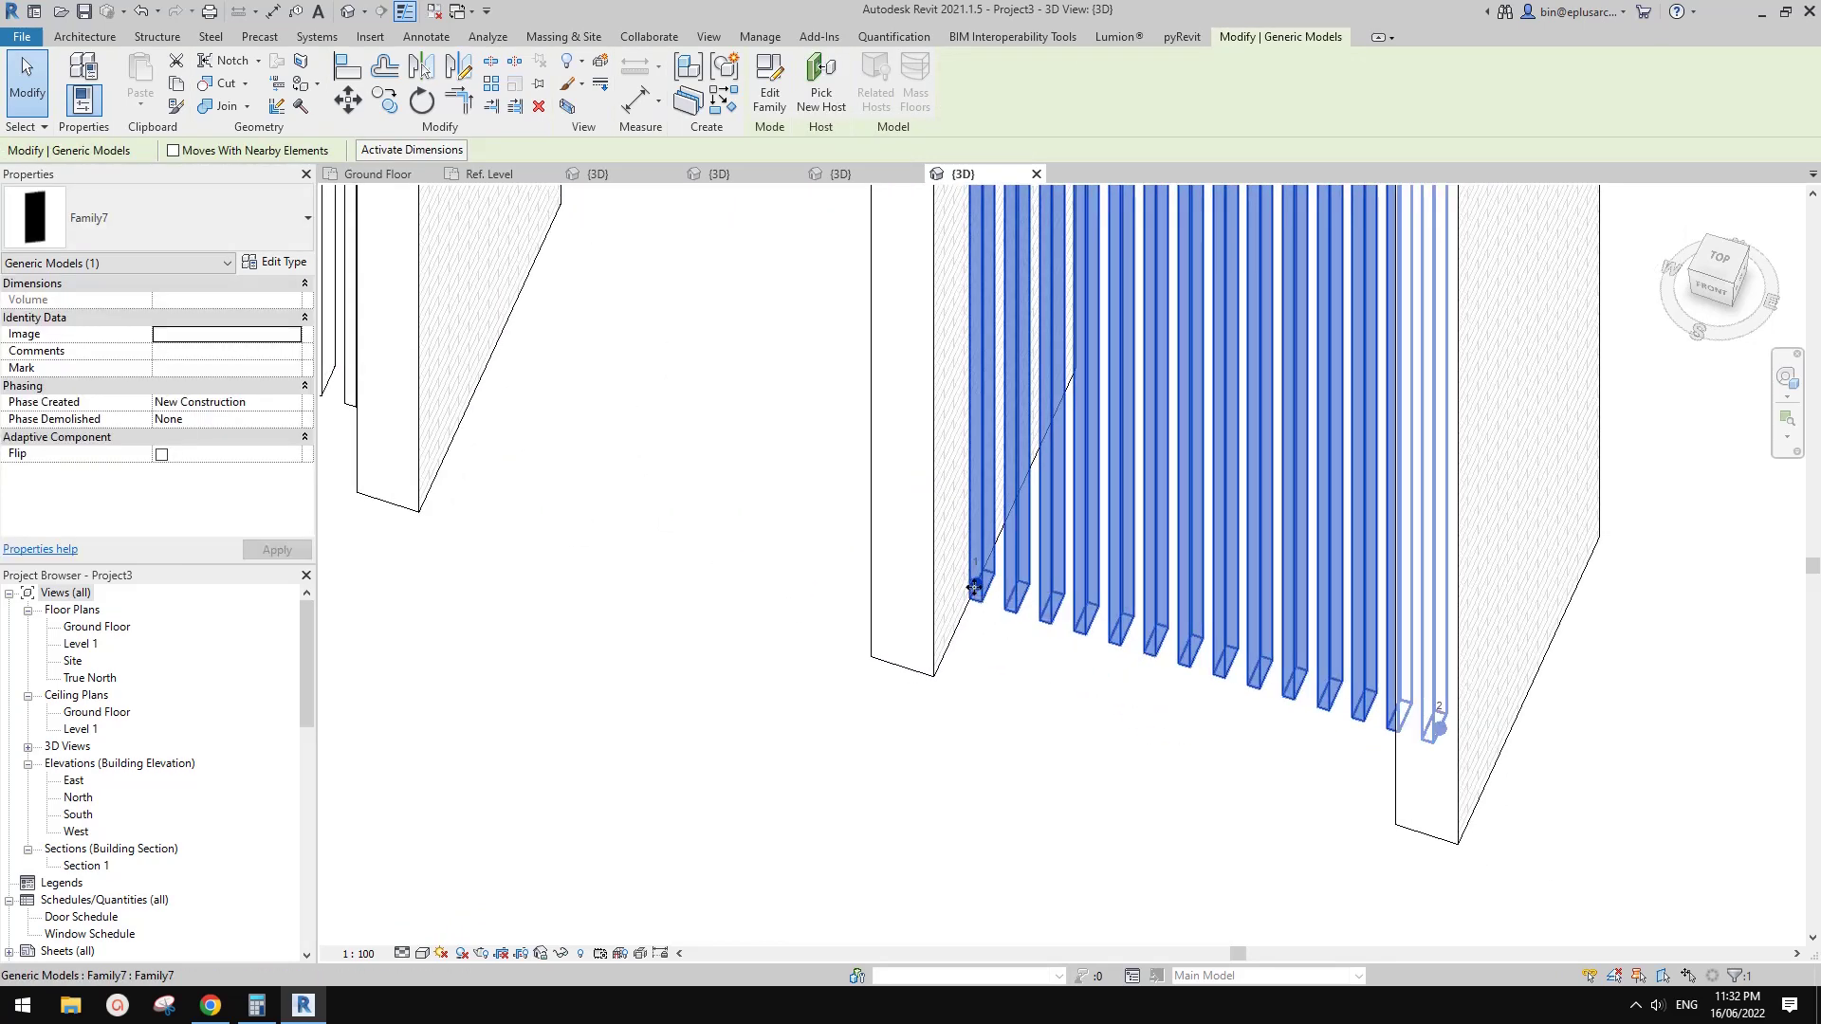
scroll(1357, 686, "down", 3)
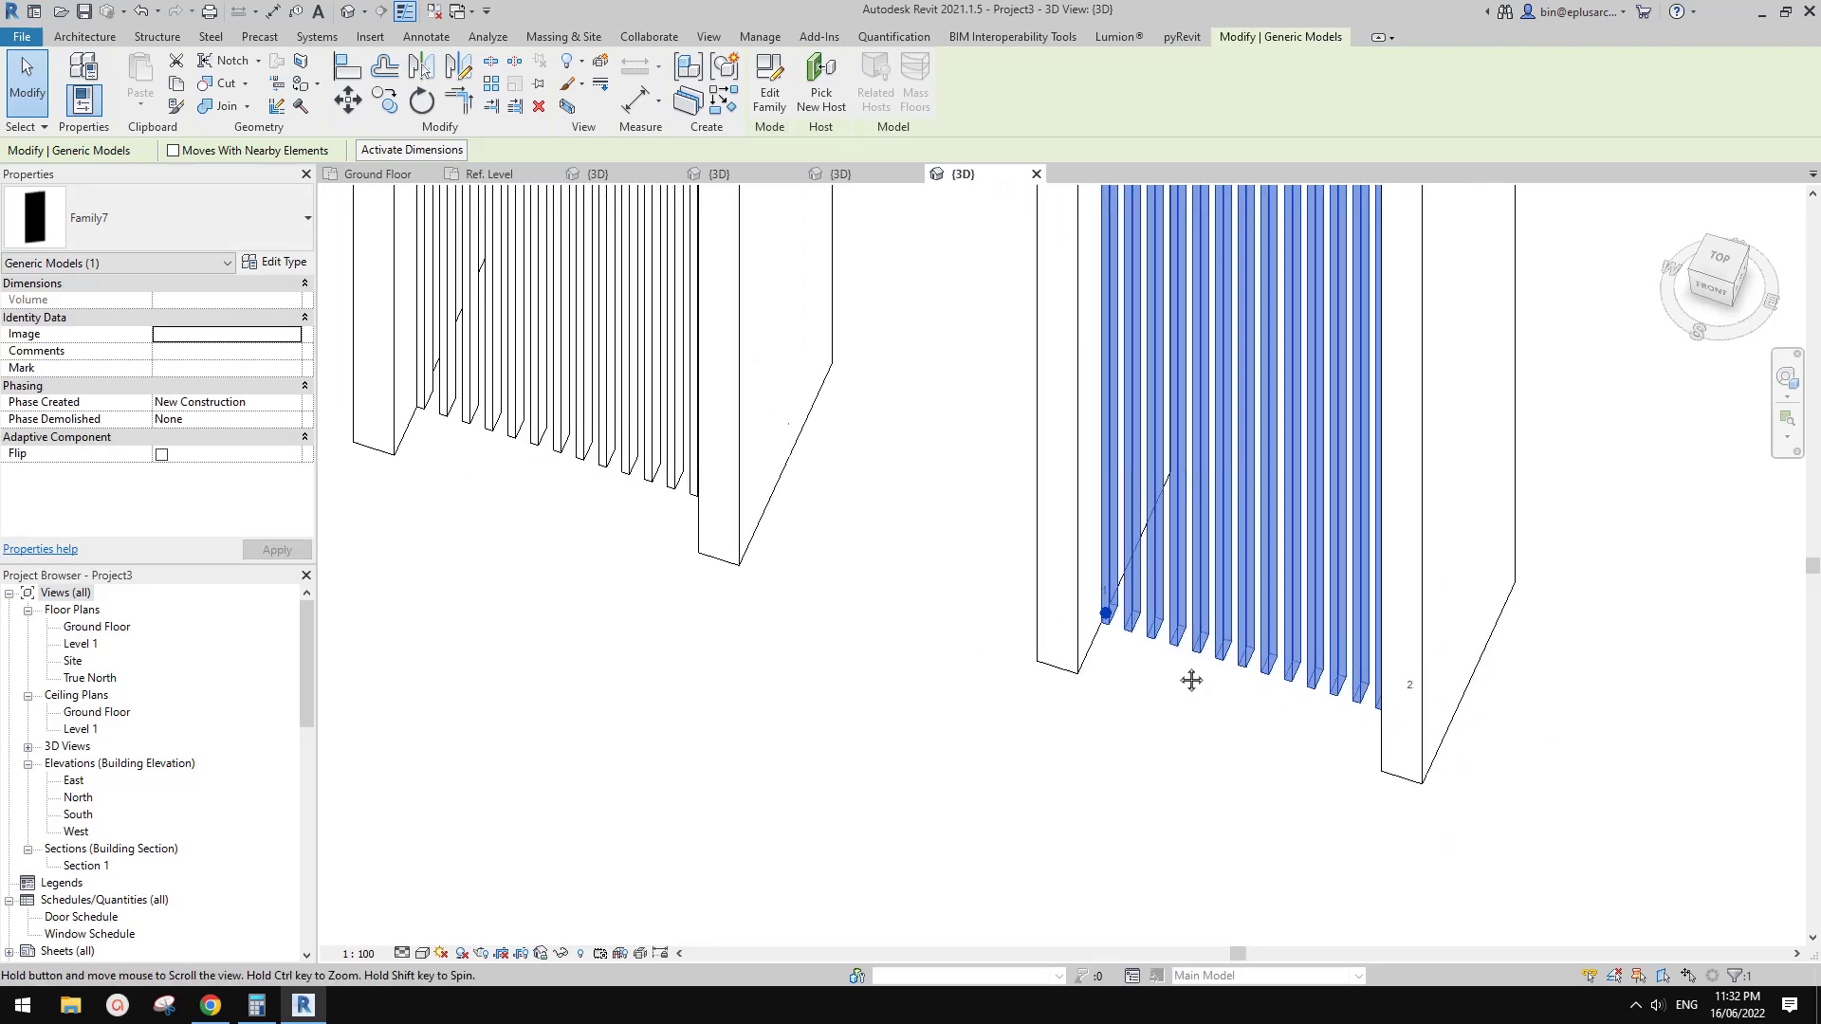
scroll(1160, 656, "up", 2)
- Move the Family7 array's first adaptive point along its horizontal axis, out past the adjoining wall
left_click(1089, 600)
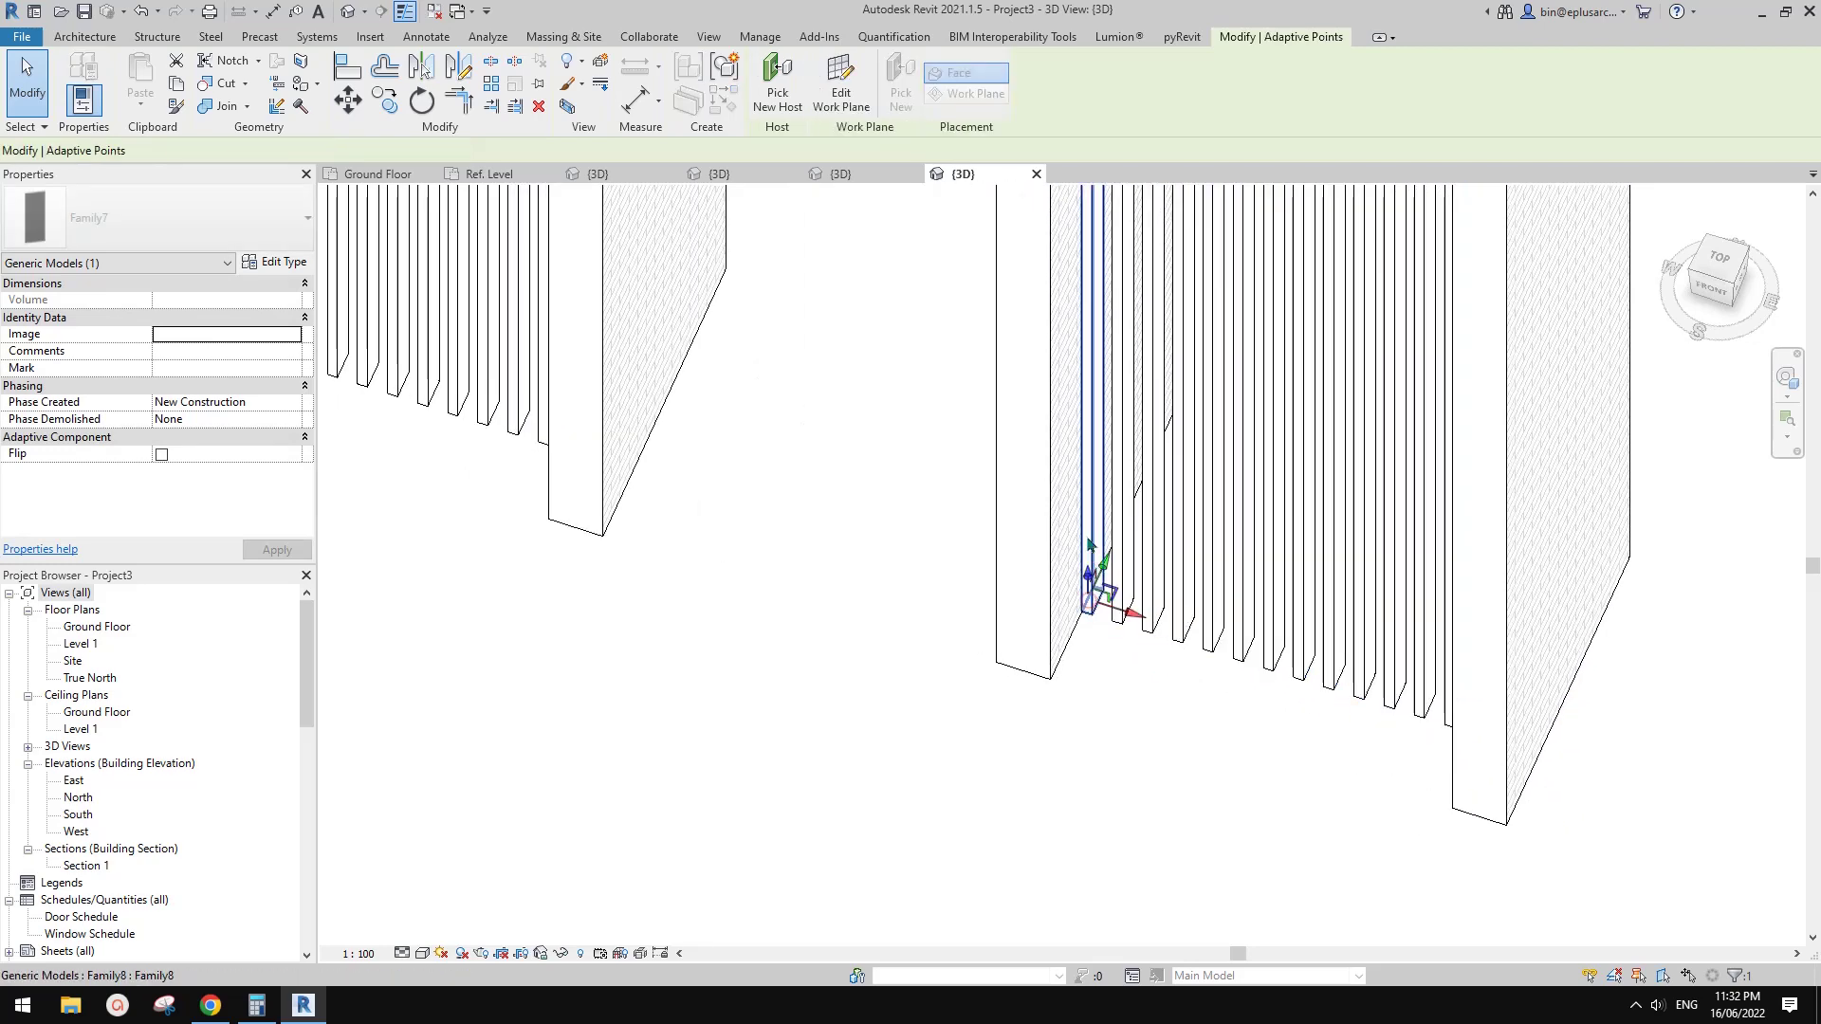
left_click_drag(1130, 614, 955, 532)
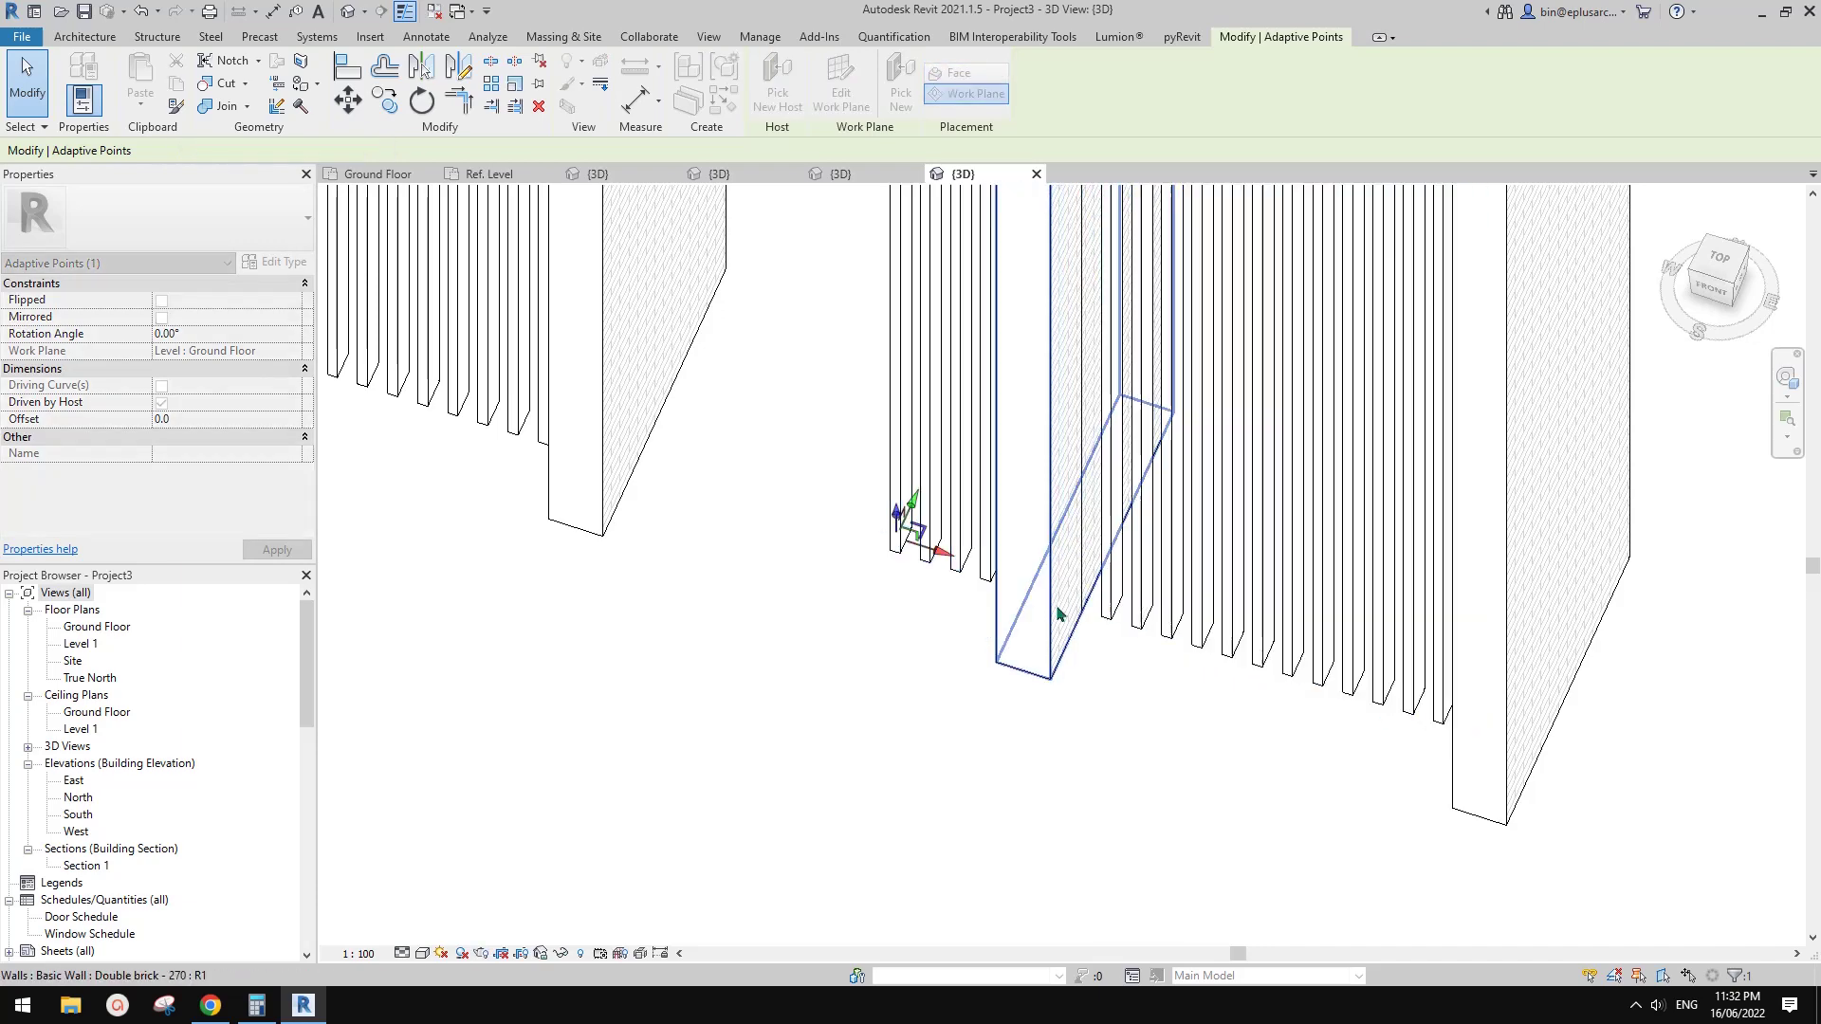
key("Escape")
- Move both ends of the neighbouring Family5 array in front of its walls, making it about 2220 mm long
scroll(455, 413, "down", 1)
middle_click_drag(456, 413, 1075, 644)
left_click(1007, 542)
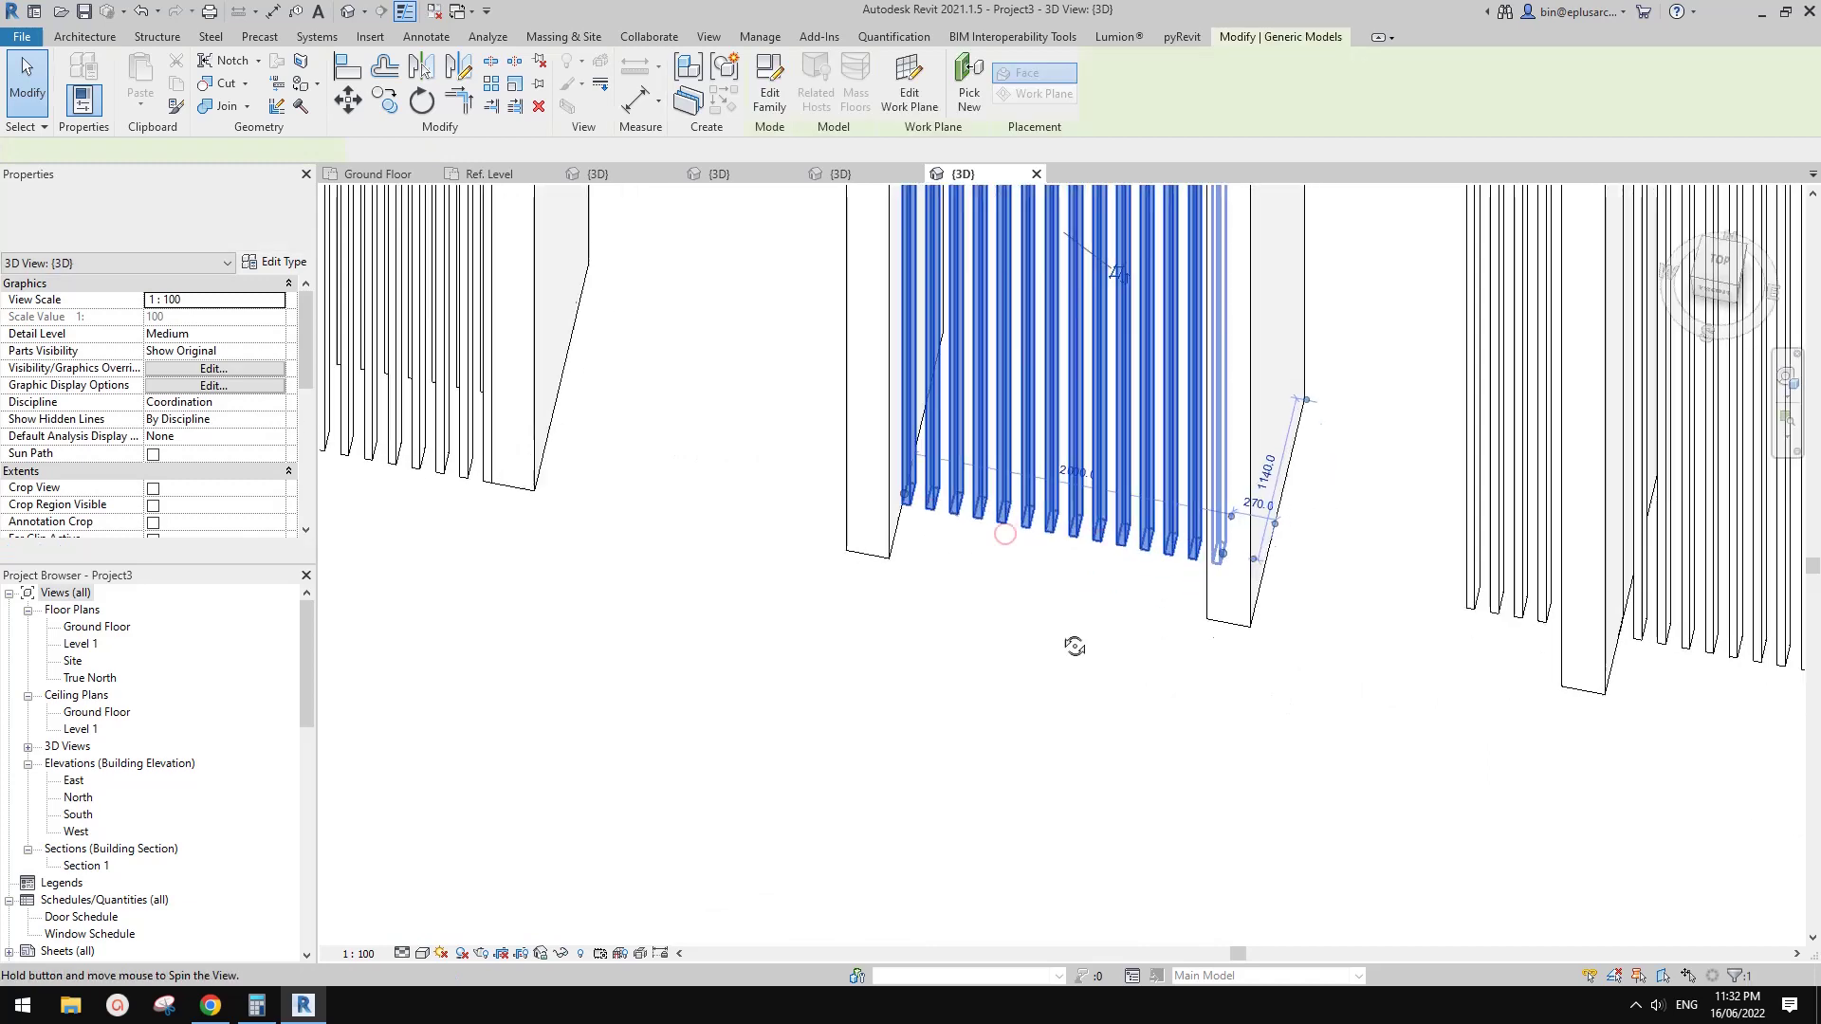
left_click_drag(1103, 528, 1221, 551)
left_click_drag(1132, 702, 1124, 697)
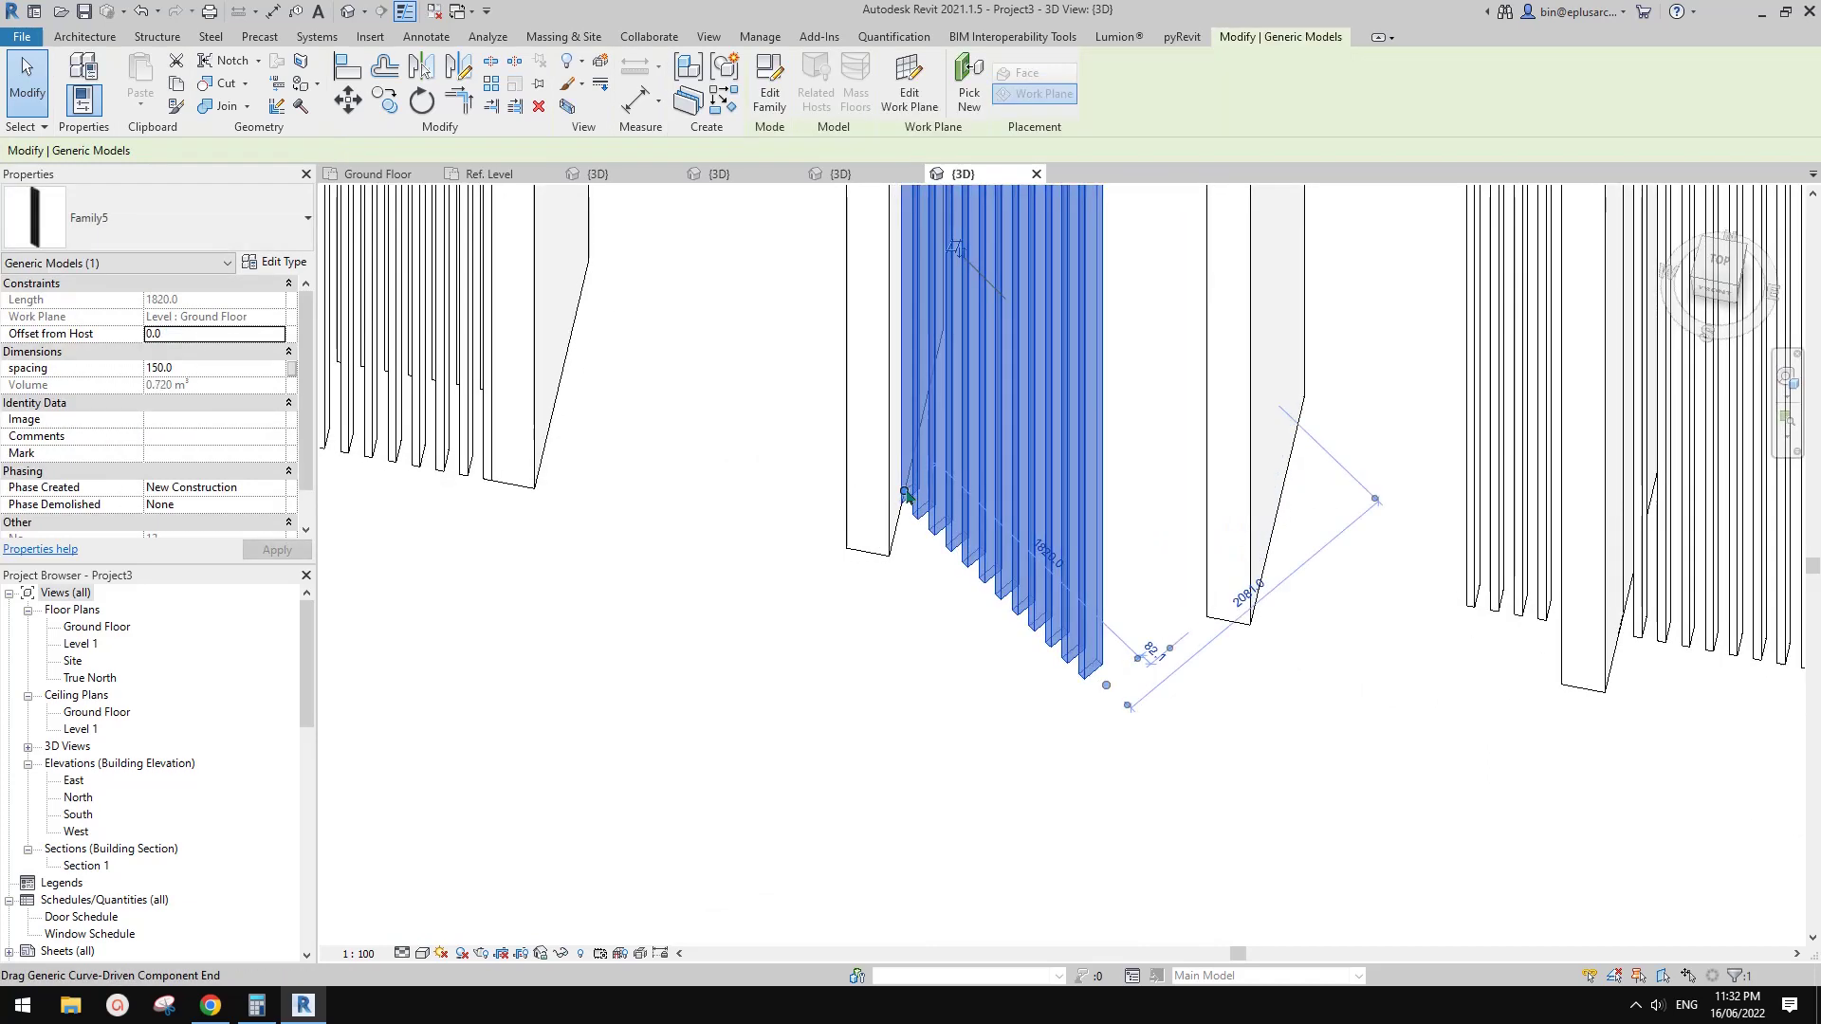
left_click_drag(905, 490, 754, 620)
left_click_drag(1105, 686, 968, 692)
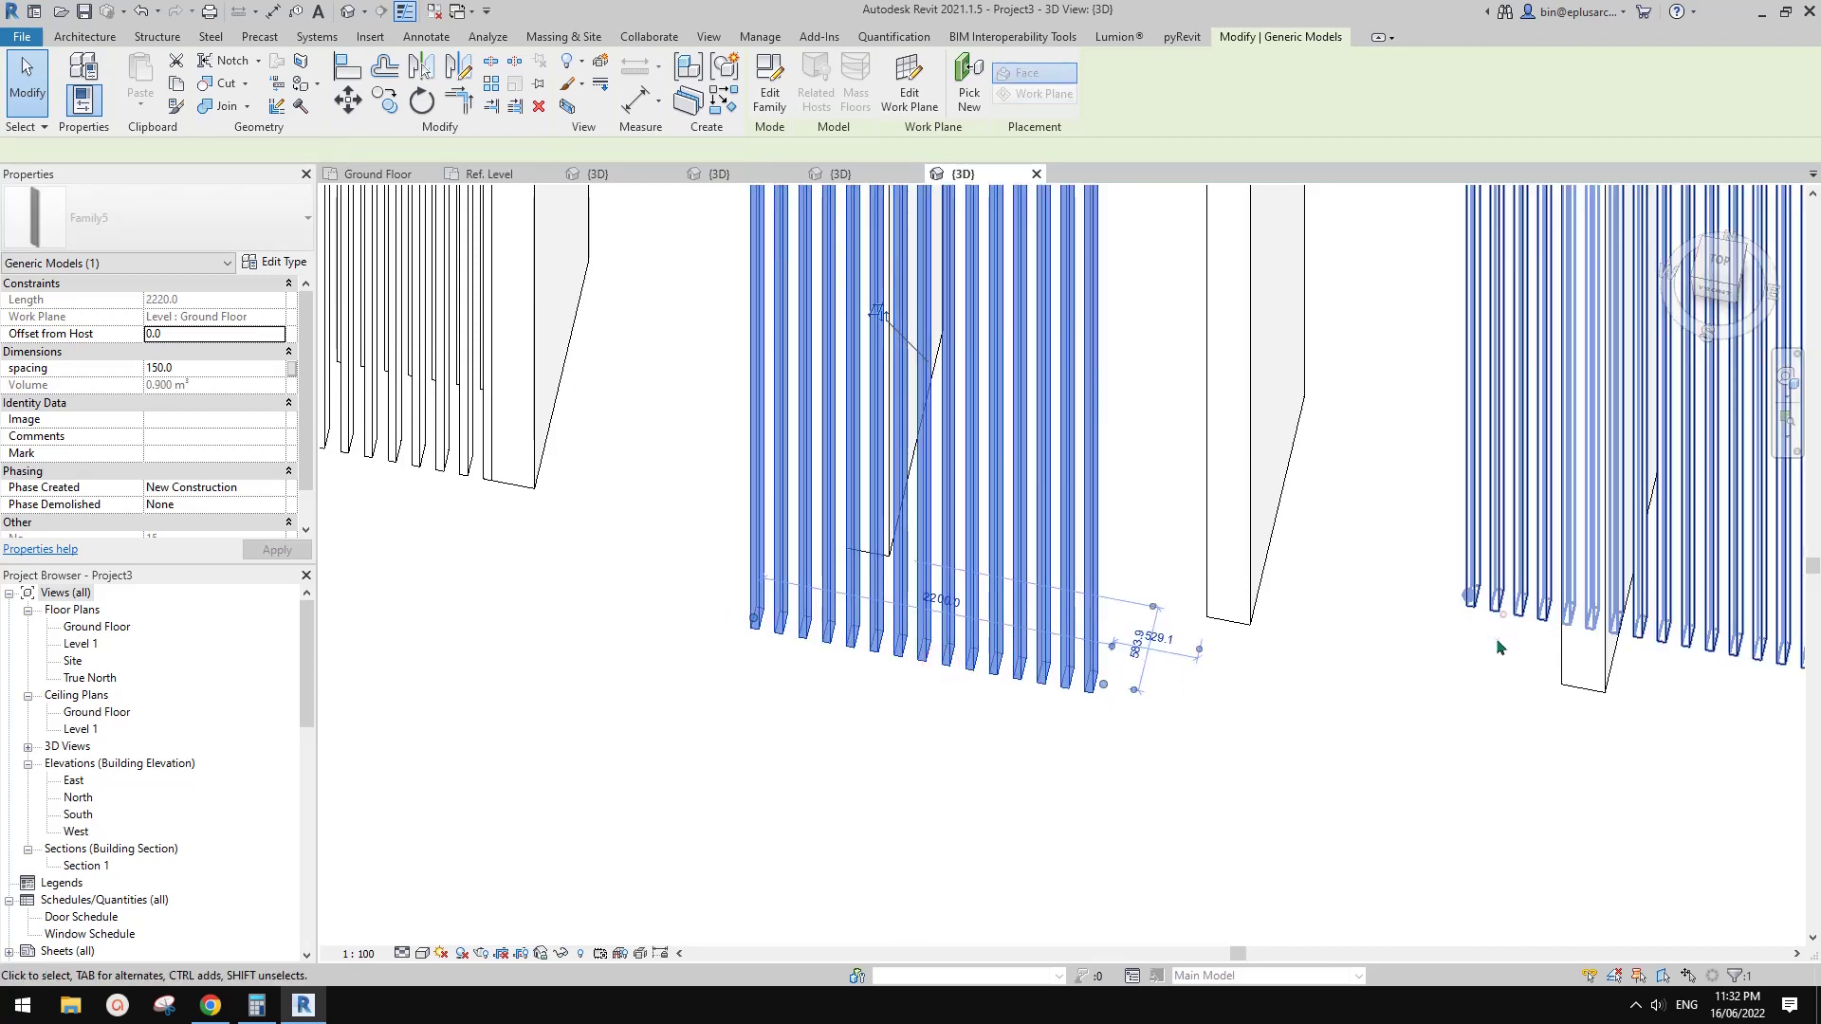
- Move the Family7 array's first adaptive point forward on the ground plane, out in front of the adjoining wall
left_click(1470, 598)
left_click(1470, 597)
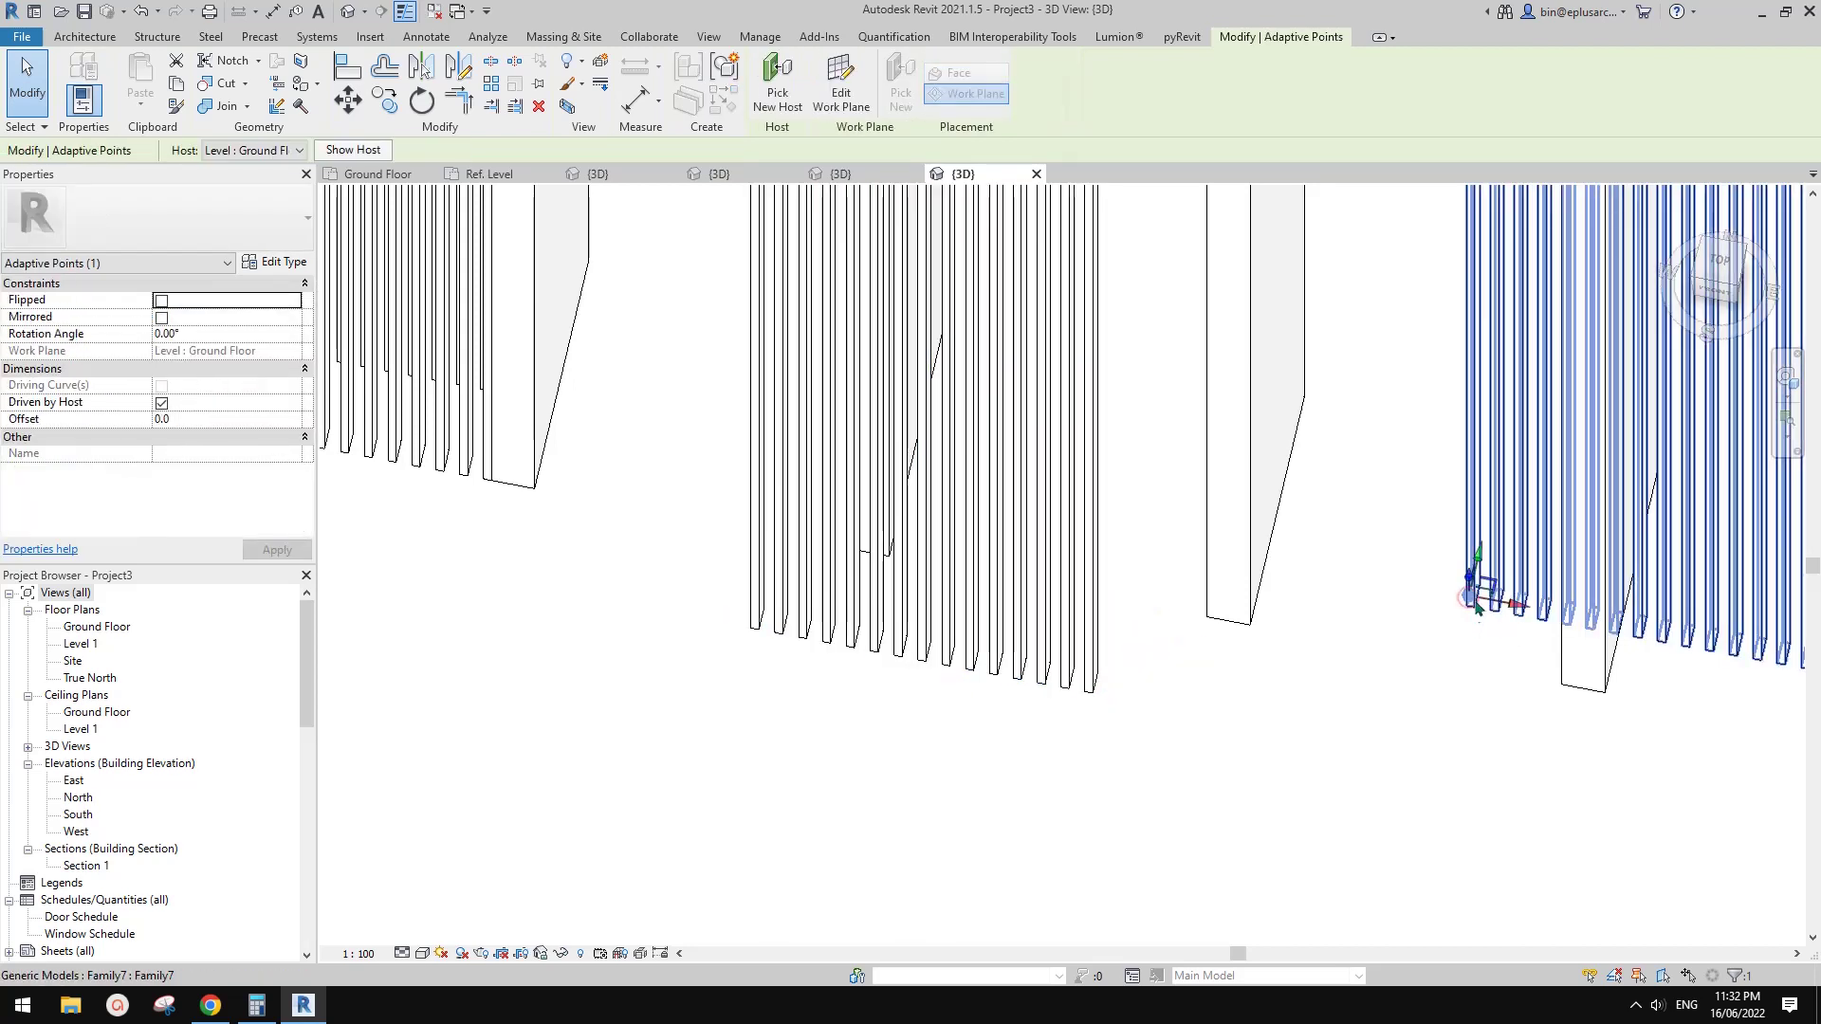
left_click_drag(1496, 588, 1473, 679)
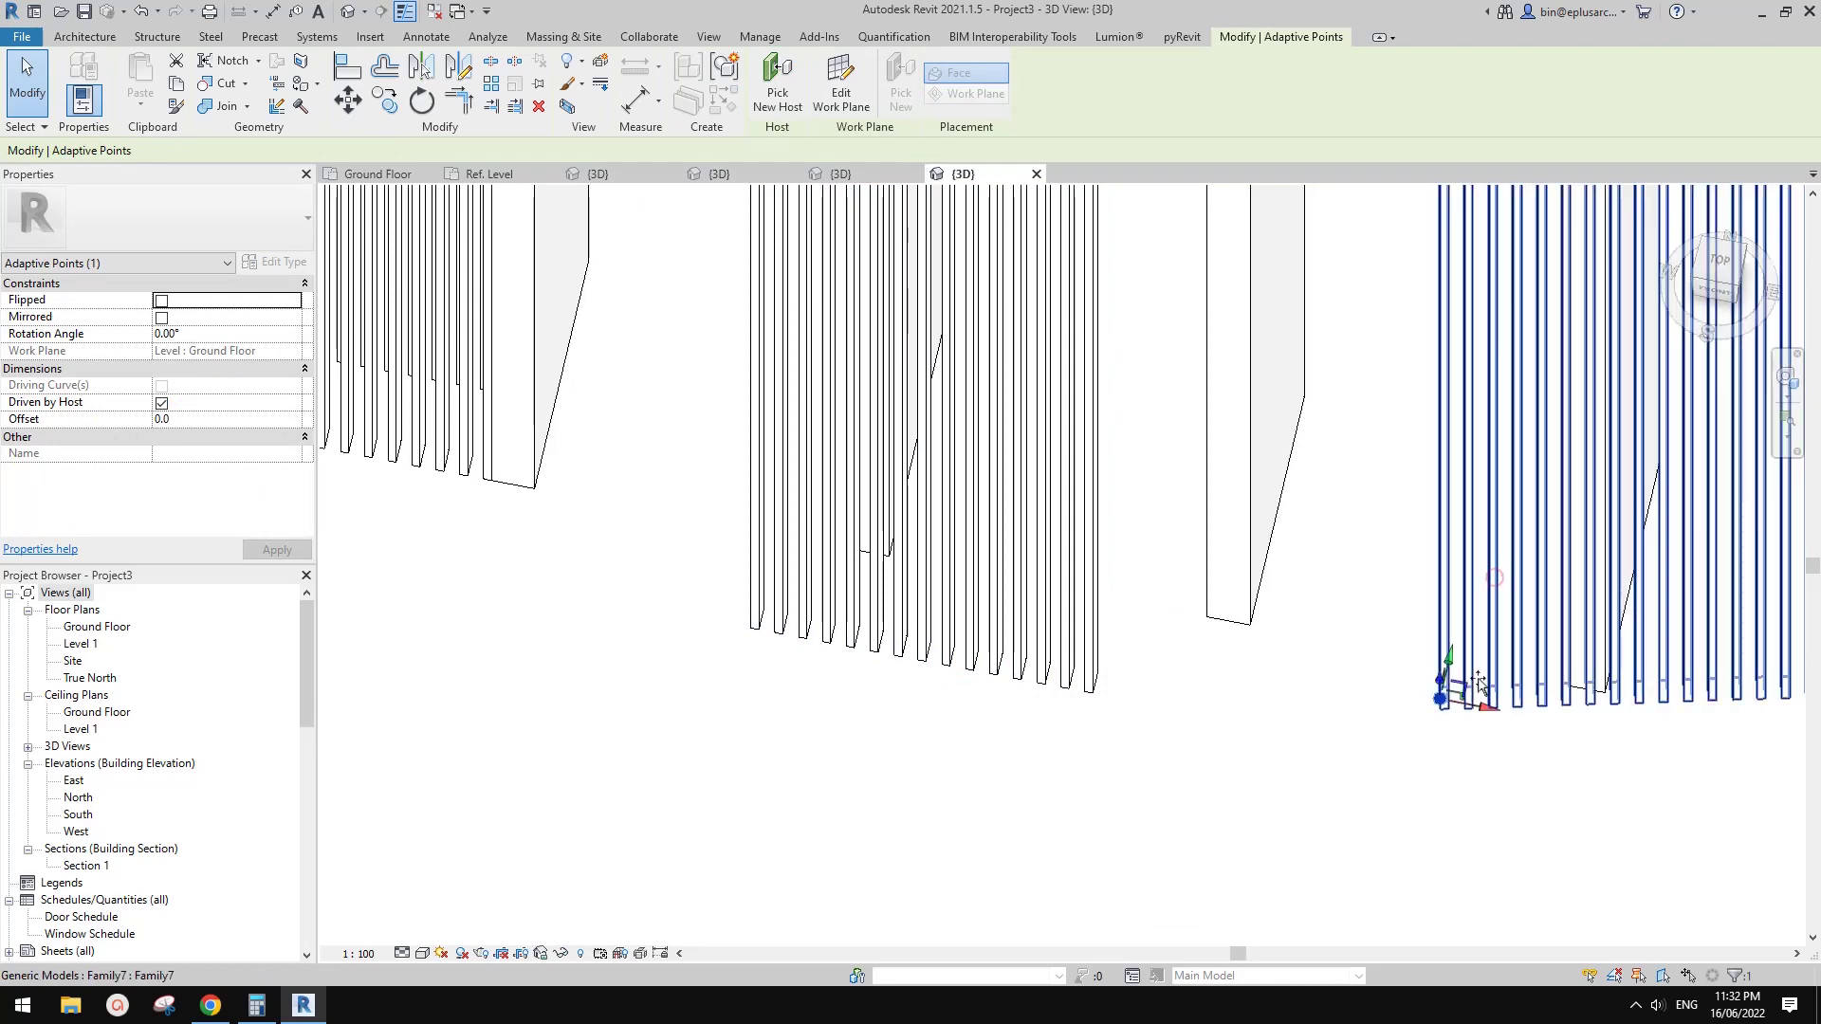
scroll(1489, 674, "down", 5)
left_click(1380, 688)
- Select the curtain wall between the first pair of walls and review its properties
middle_click_drag(1257, 593, 548, 374)
left_click(548, 375)
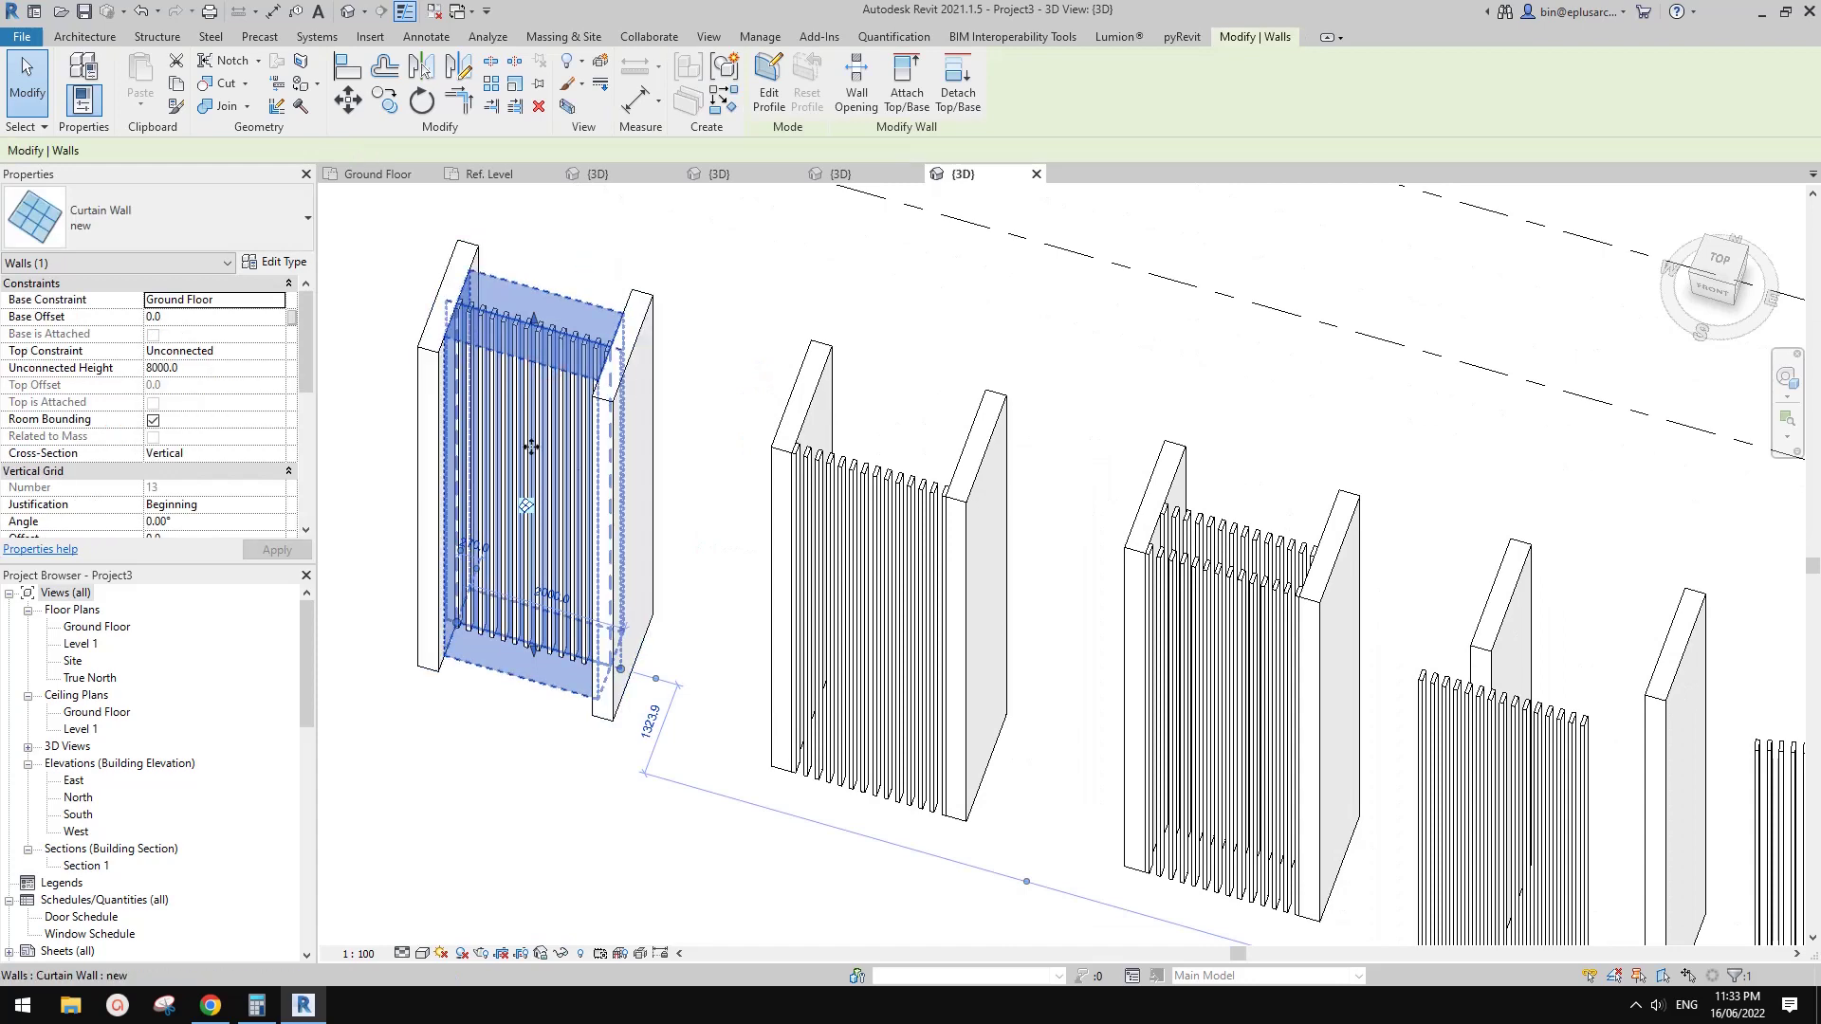
middle_click_drag(832, 585, 654, 506)
key("Escape")
scroll(748, 445, "up", 2)
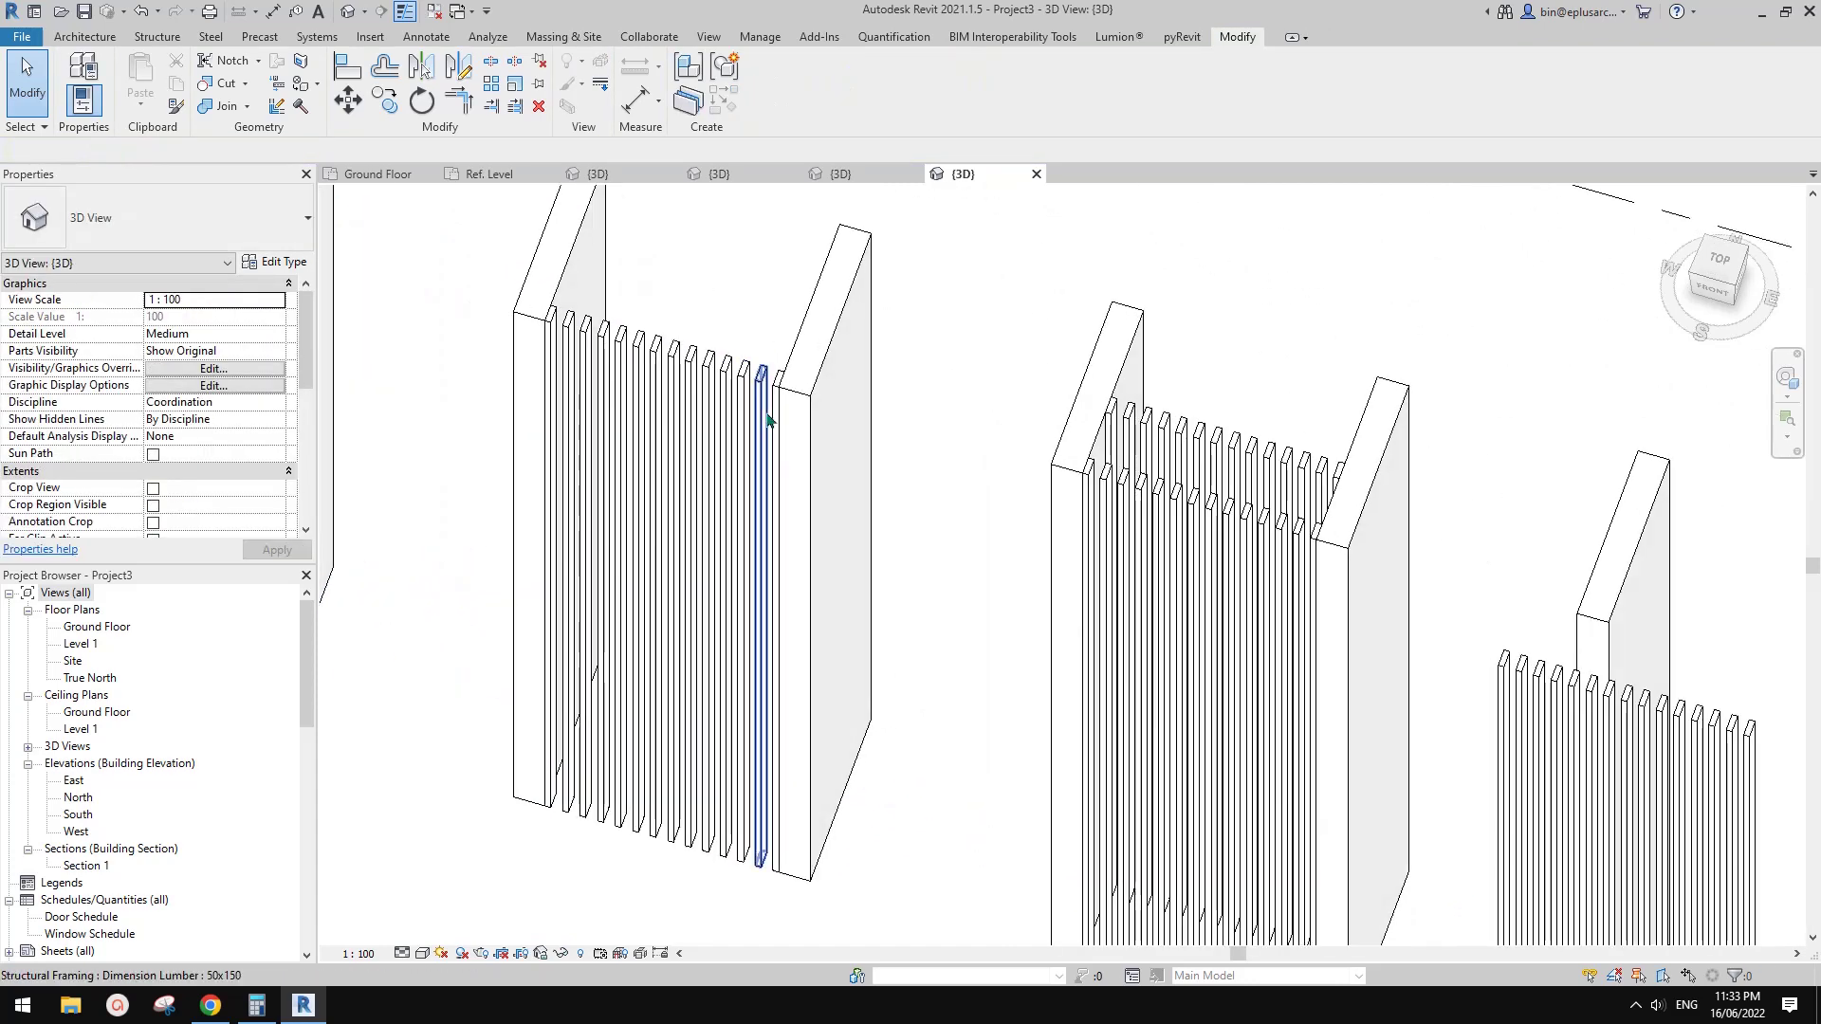
- Select the whole structural beam system between the second pair of walls and review its layout rule and spacing
left_click(747, 376)
key("Escape")
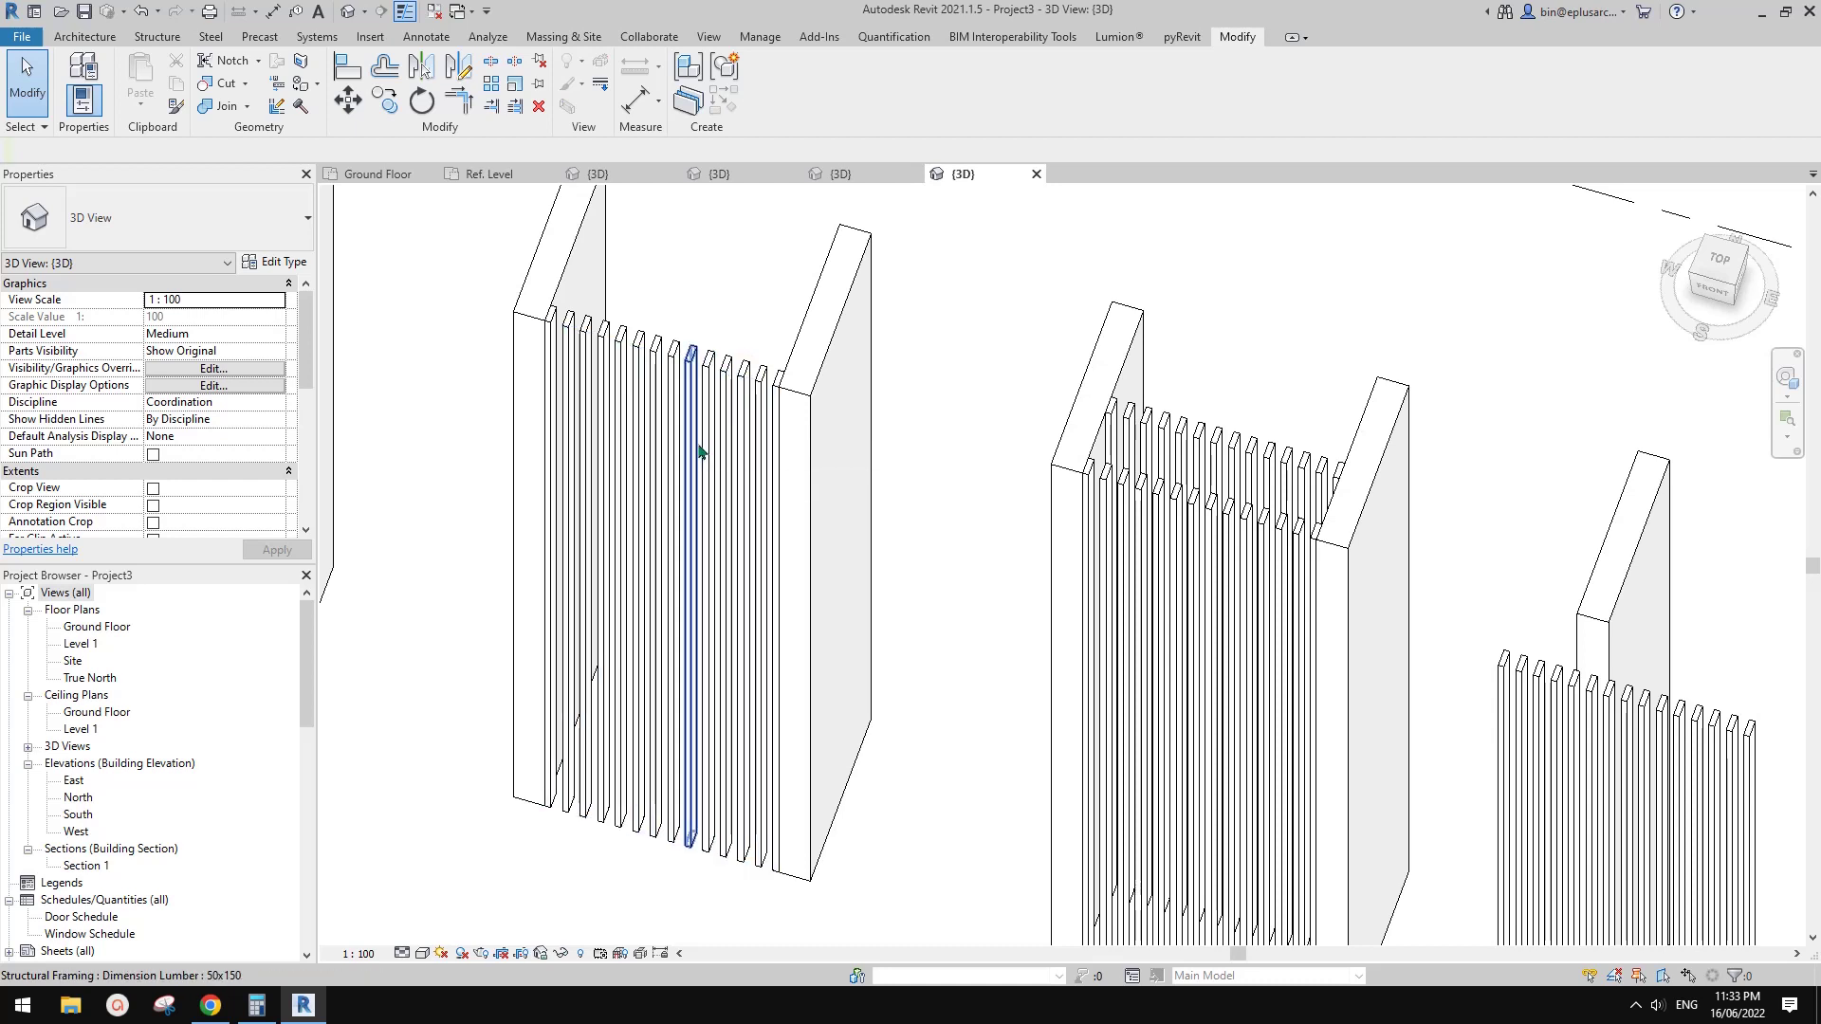
key("Tab")
left_click(674, 444)
middle_click_drag(922, 541, 671, 366)
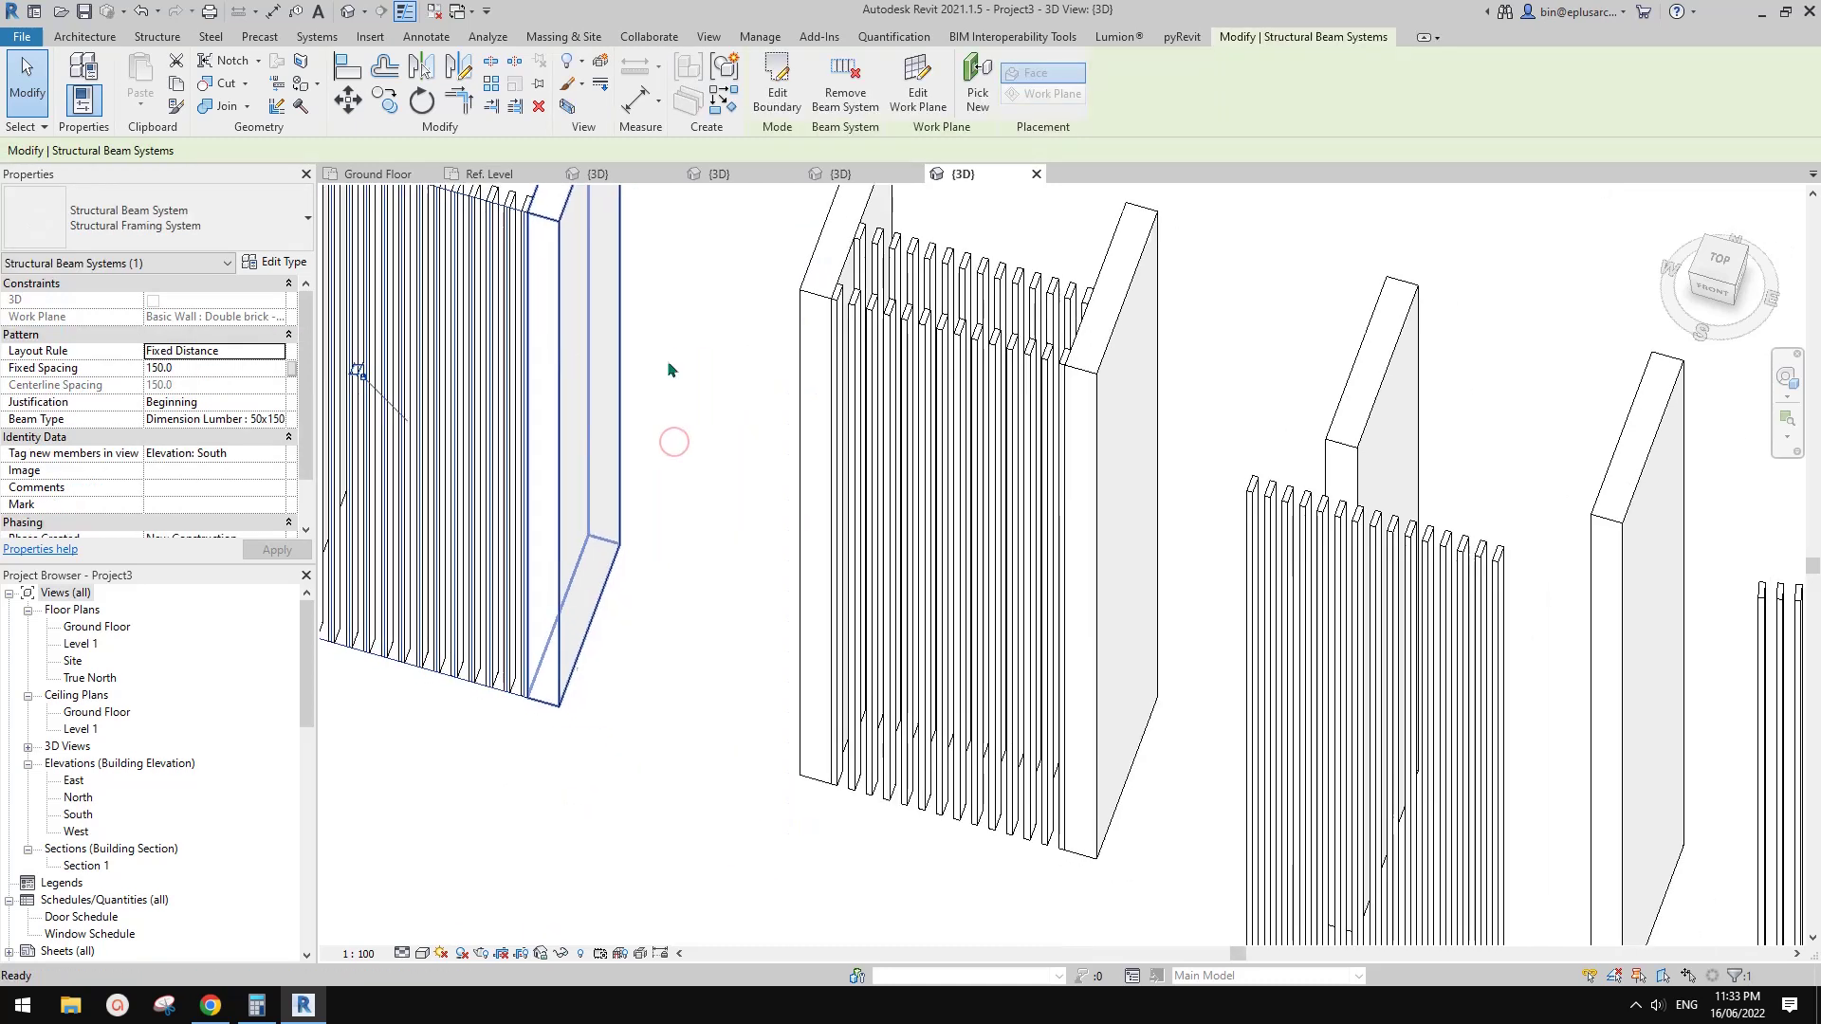
key("Escape")
- Inspect the in-place generic model and the array group between the third pair of walls, and the Family5 array beside them
middle_click_drag(979, 370, 601, 271)
left_click(1034, 559)
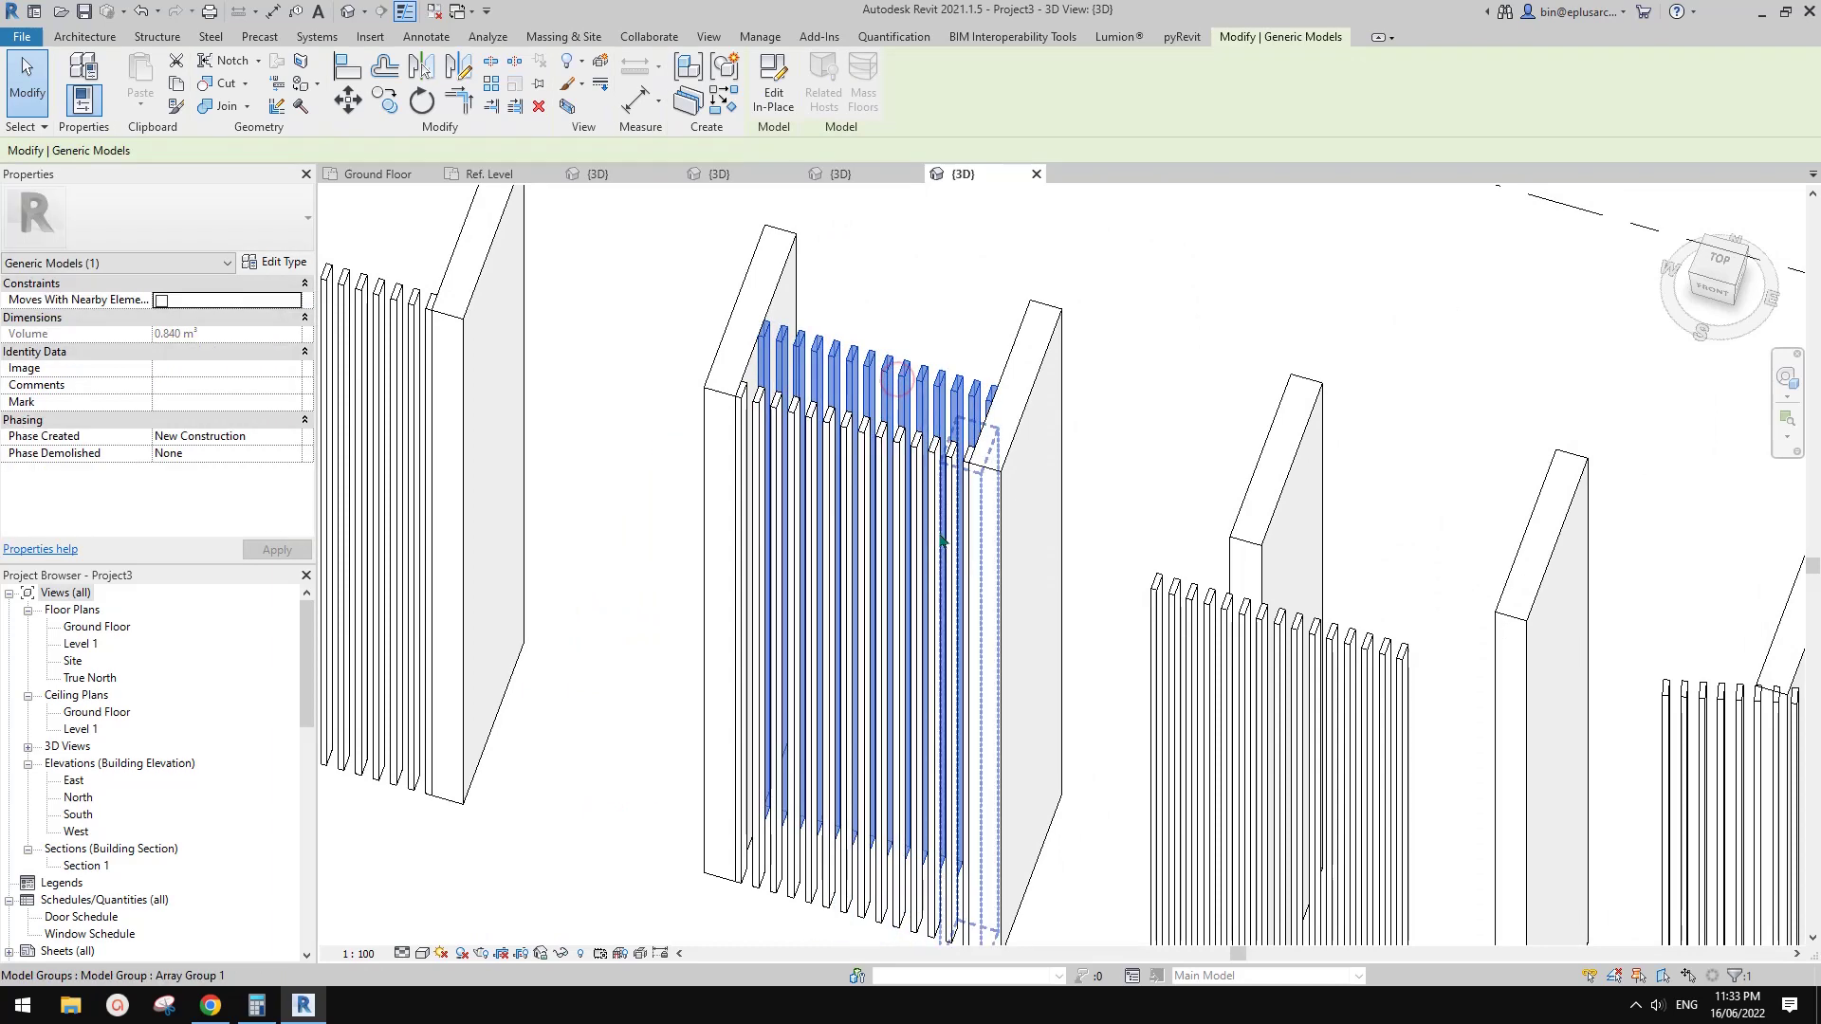
left_click(1112, 562)
middle_click_drag(1179, 609, 1025, 521)
key("Escape")
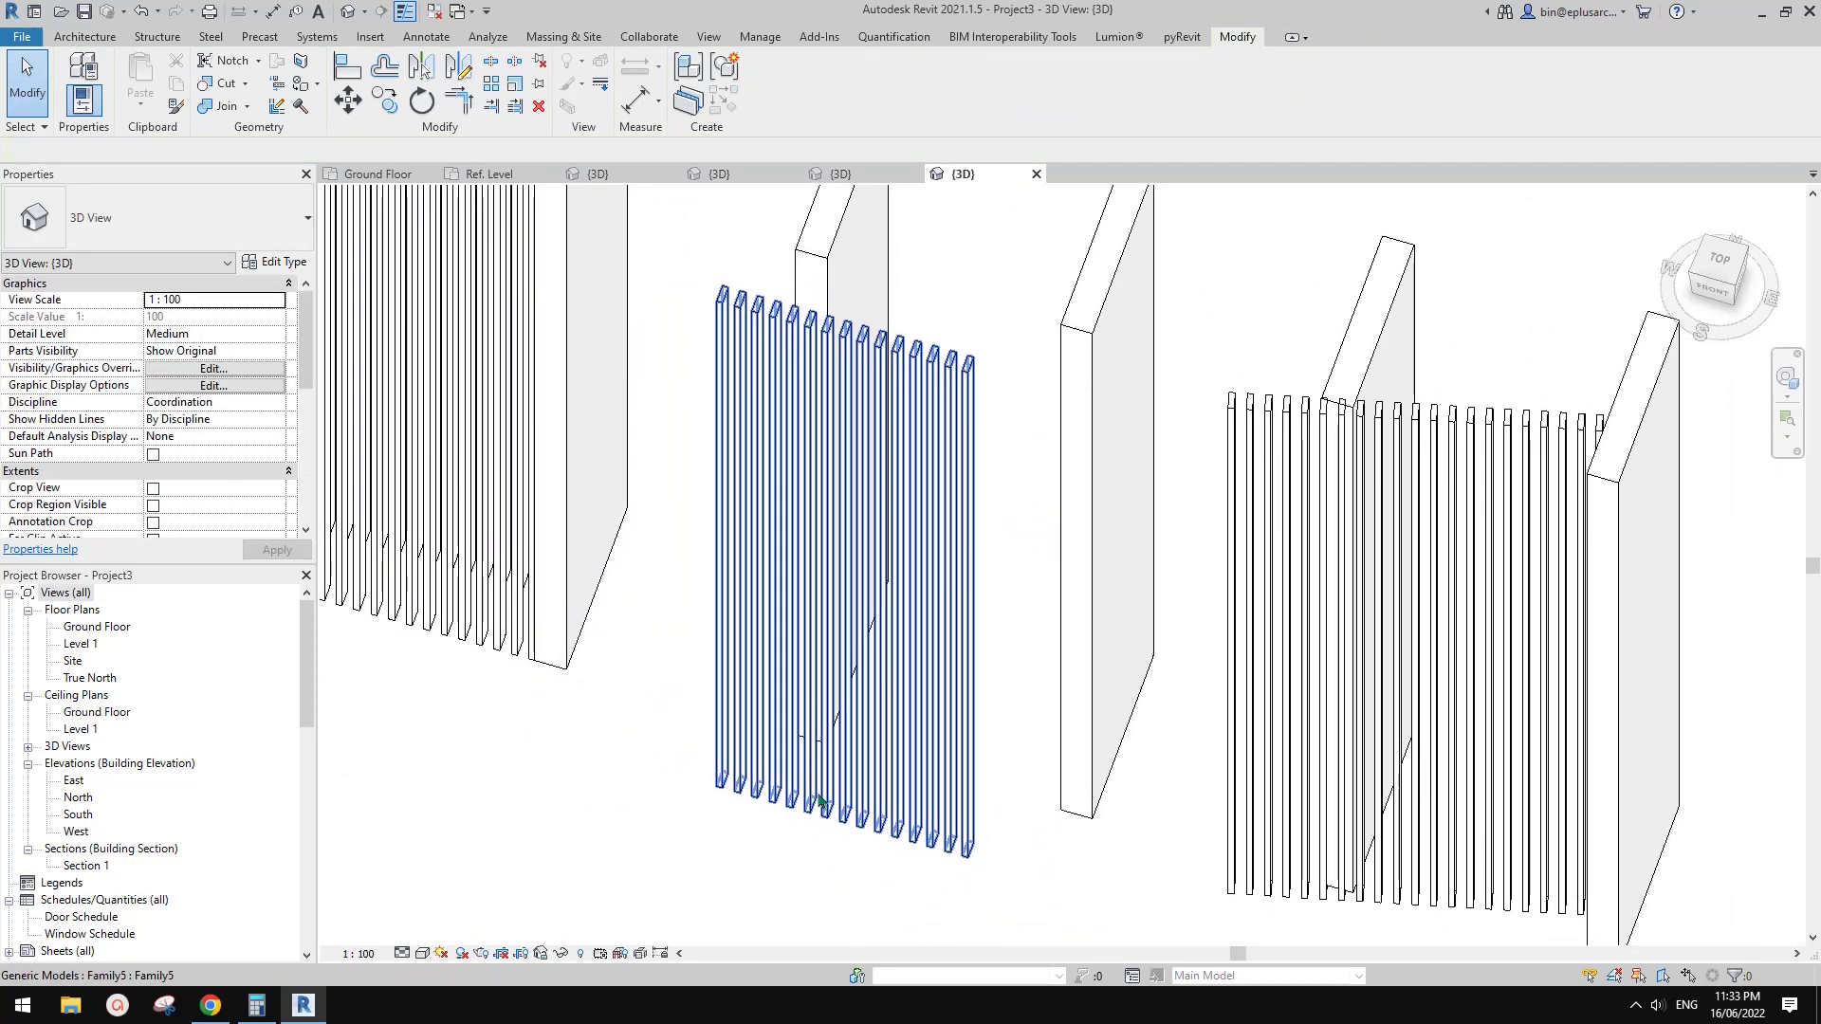
- Select the Family7 array and examine its properties and the adaptive points at its ends
middle_click_drag(828, 807, 616, 755)
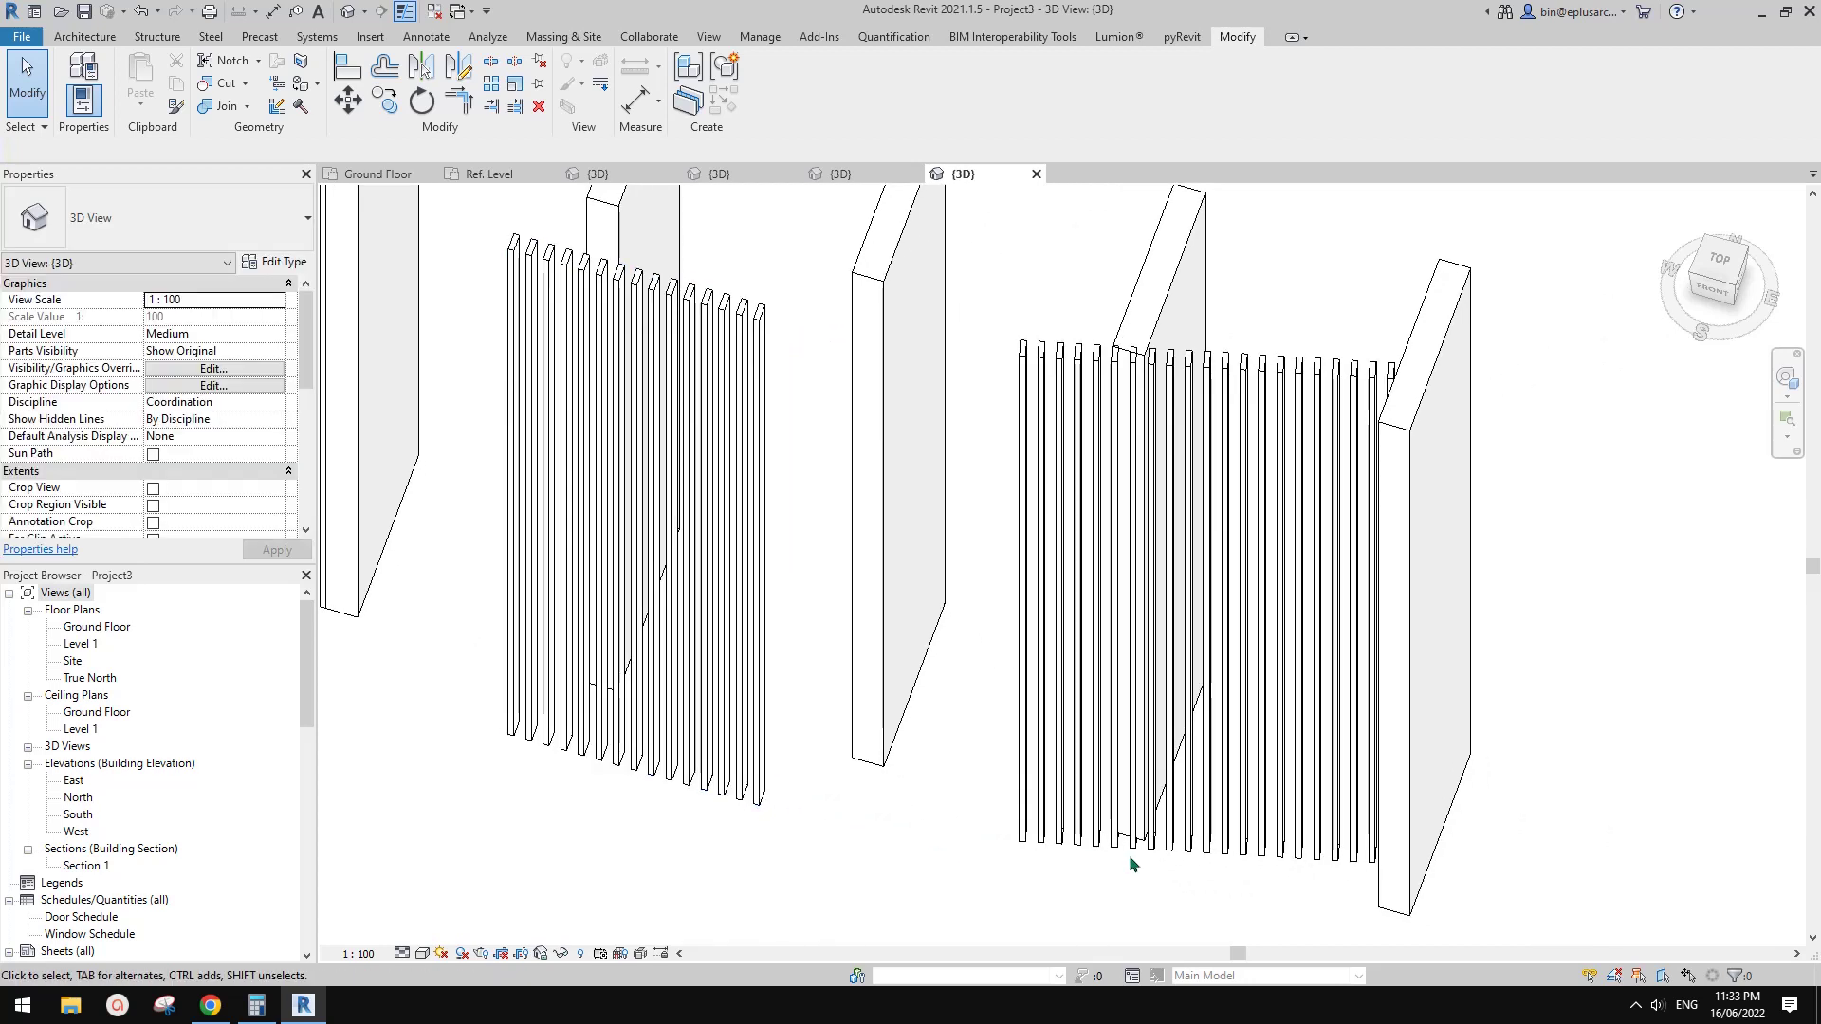
left_click(1112, 840)
scroll(1129, 865, "up", 1)
middle_click_drag(1129, 866, 1071, 862)
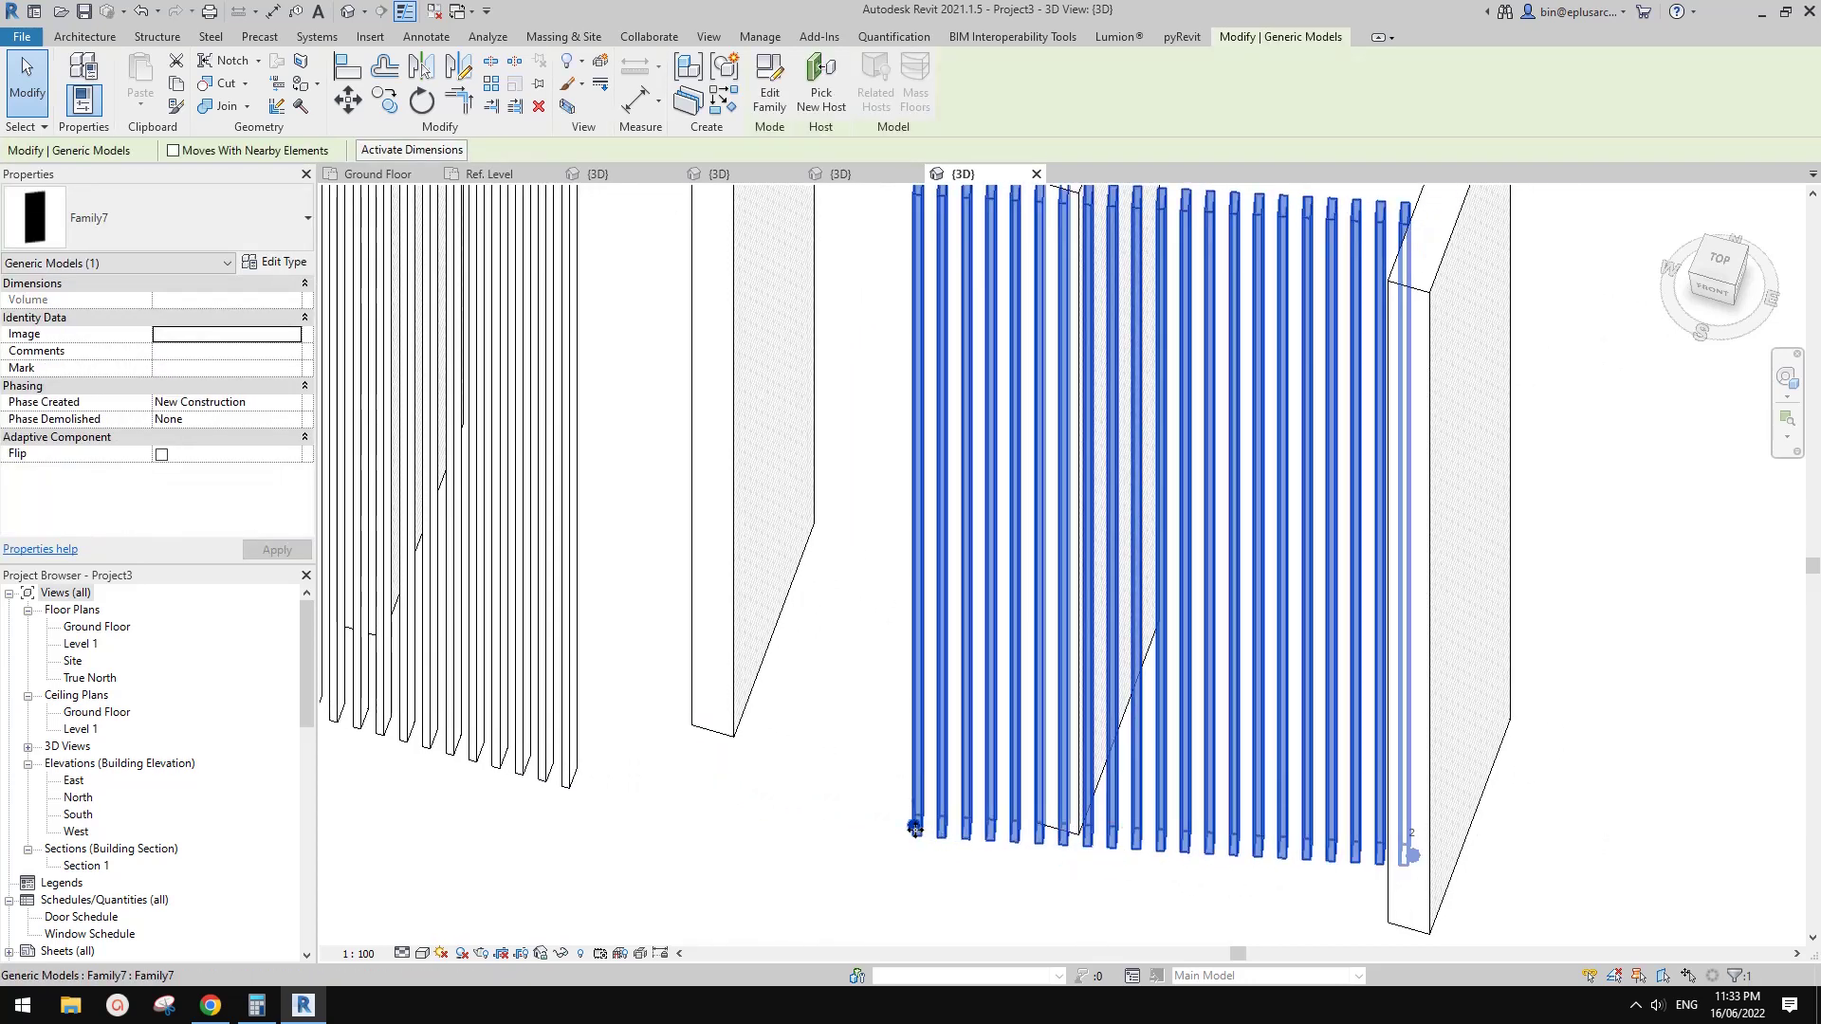
middle_click_drag(916, 828, 859, 810)
key("Escape")
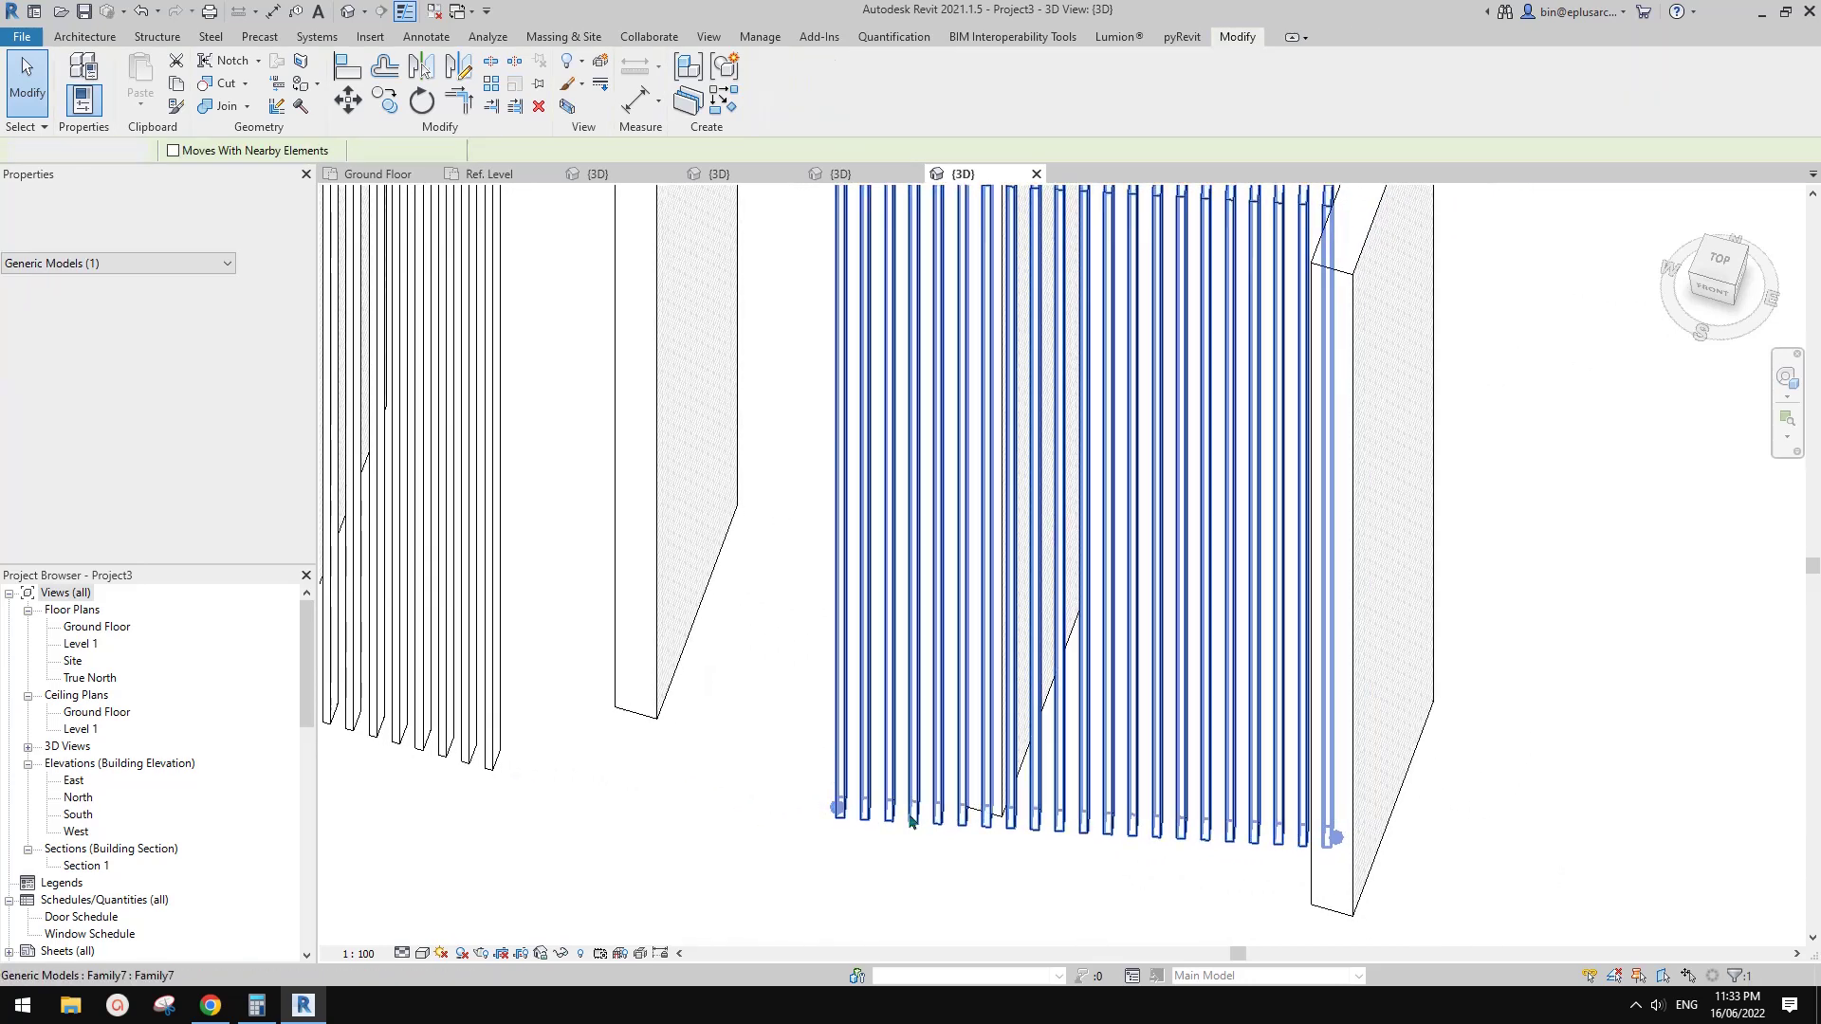
- Shift the Family7 array's first adaptive point a short distance along its horizontal axis towards the opposite end of the array
left_click(864, 807)
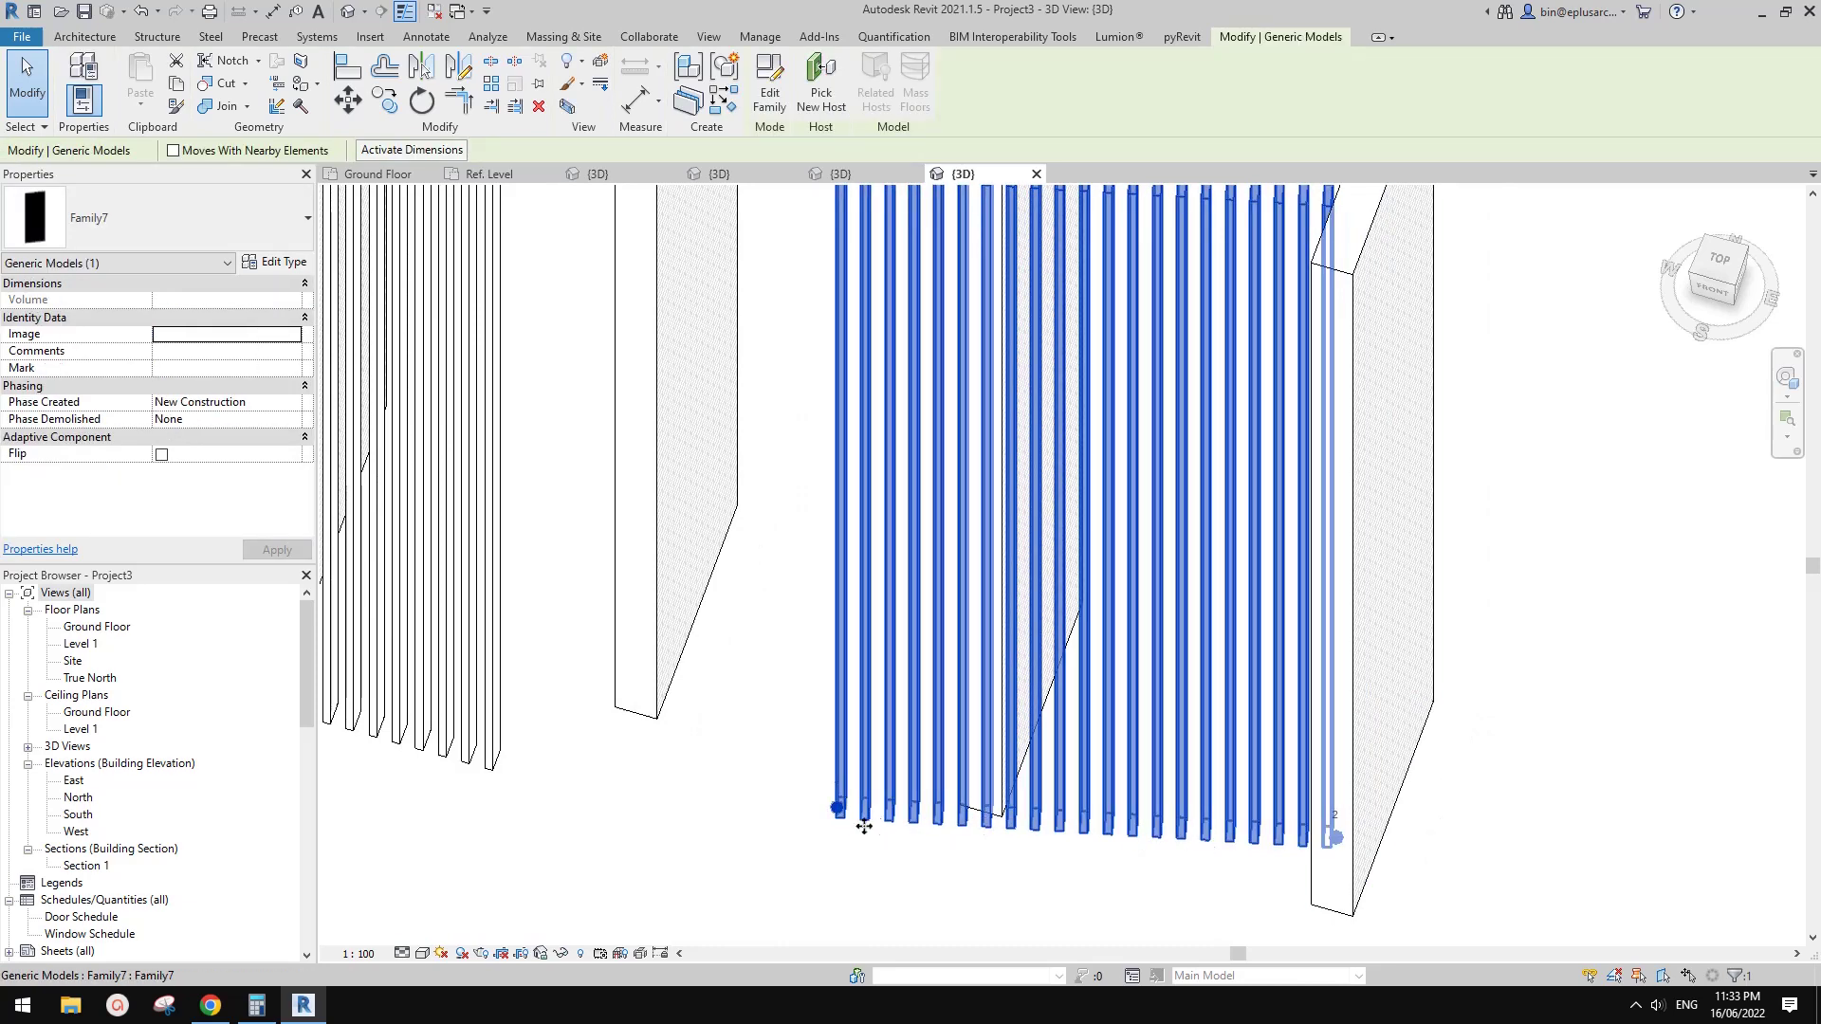
left_click(839, 811)
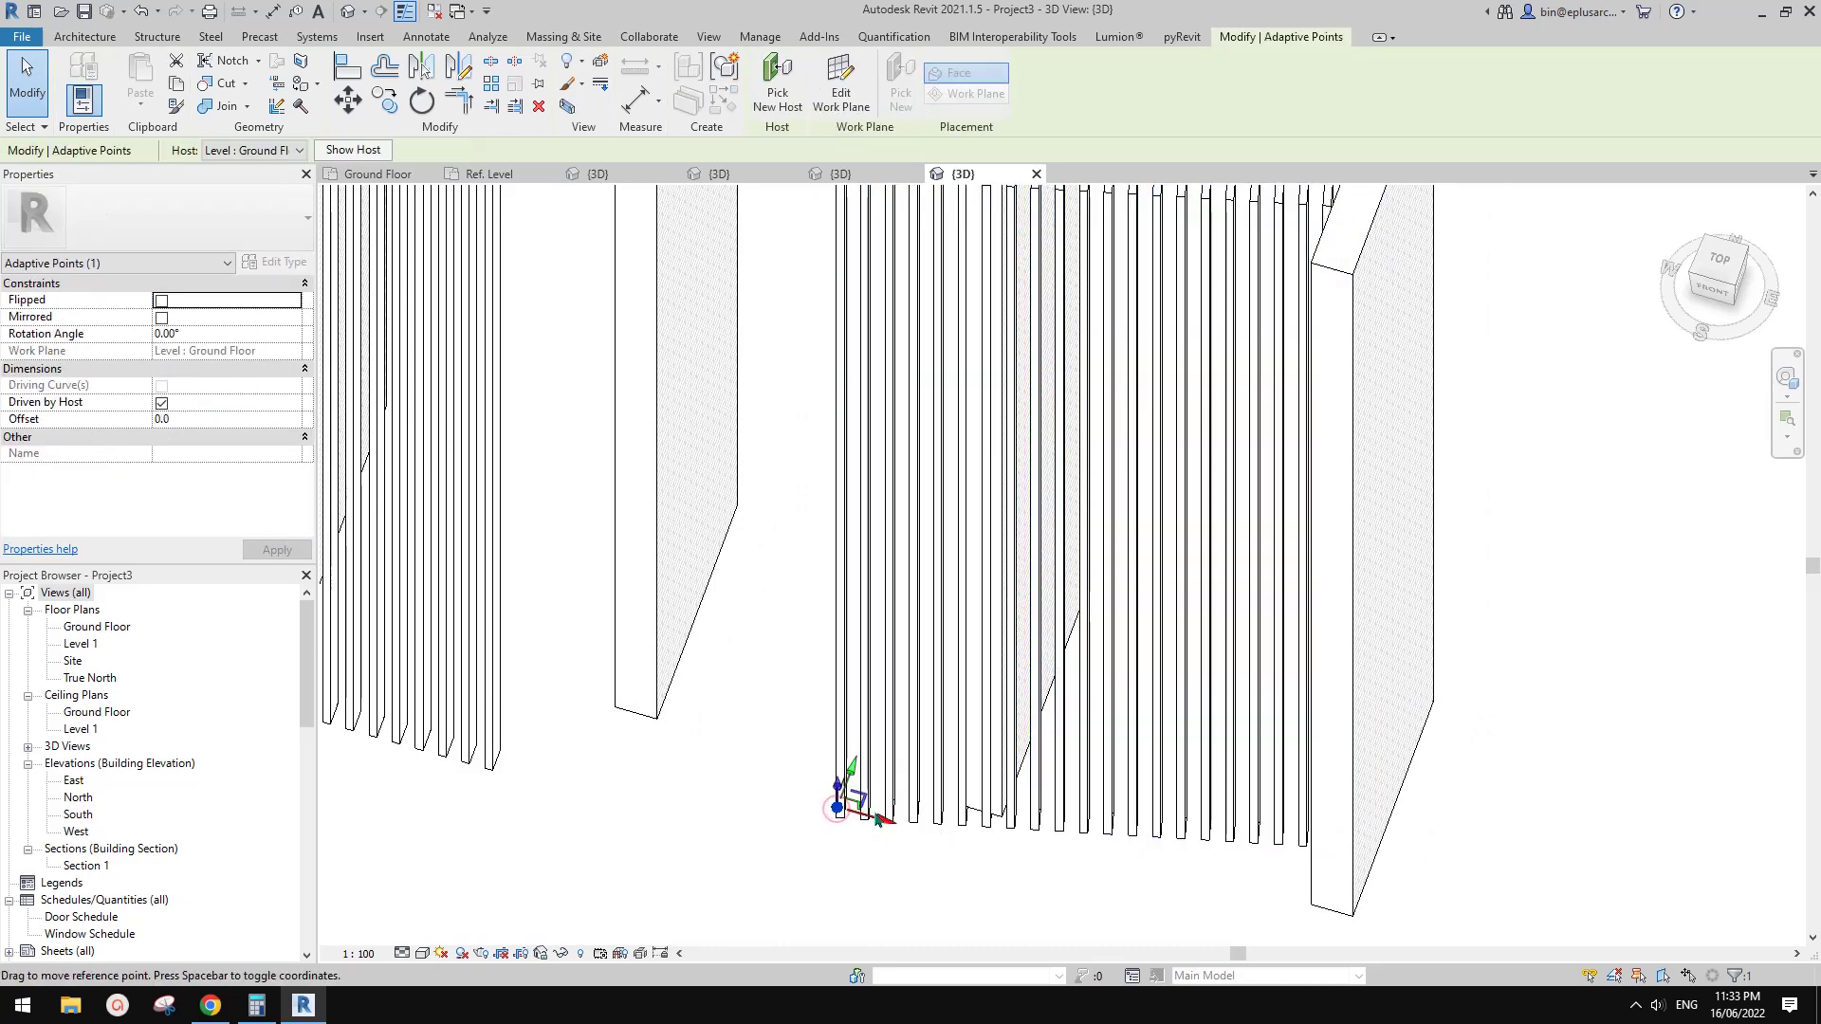
left_click_drag(839, 811, 904, 826)
key("Escape")
scroll(870, 809, "down", 5)
middle_click_drag(870, 809, 1216, 704, "shift")
scroll(1135, 709, "down", 3)
scroll(1227, 728, "up", 2)
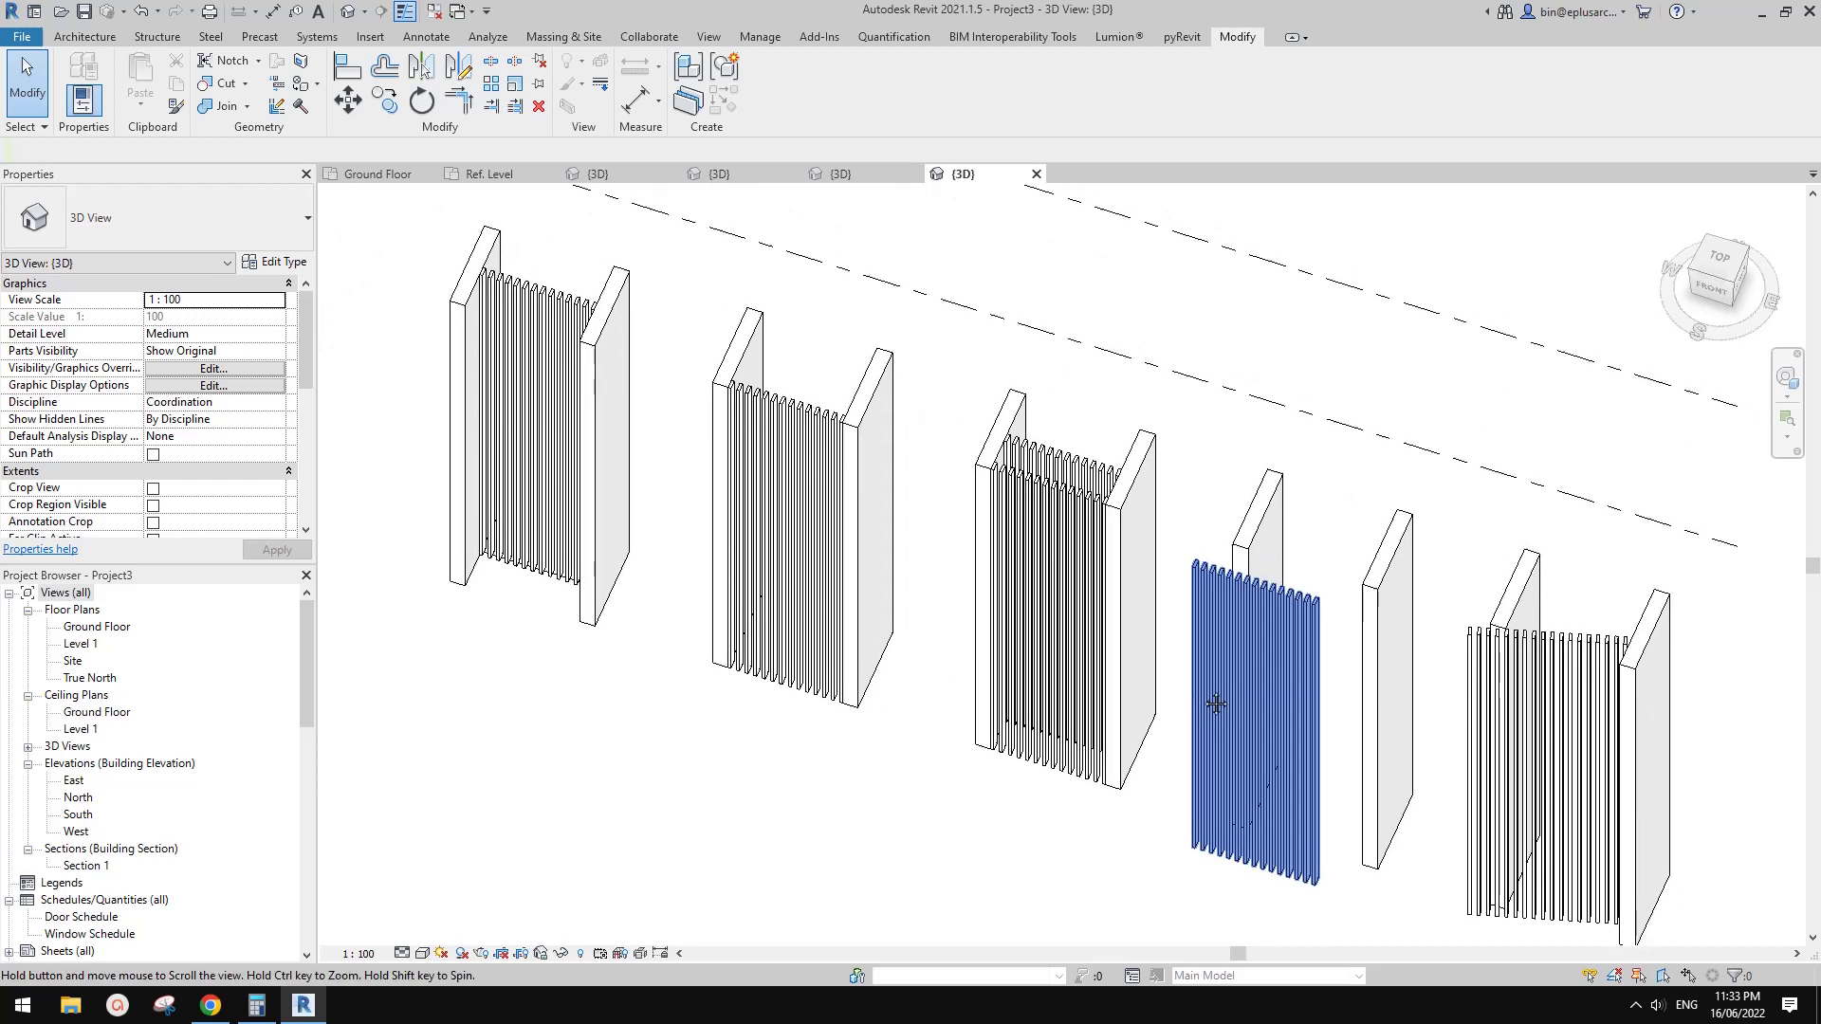